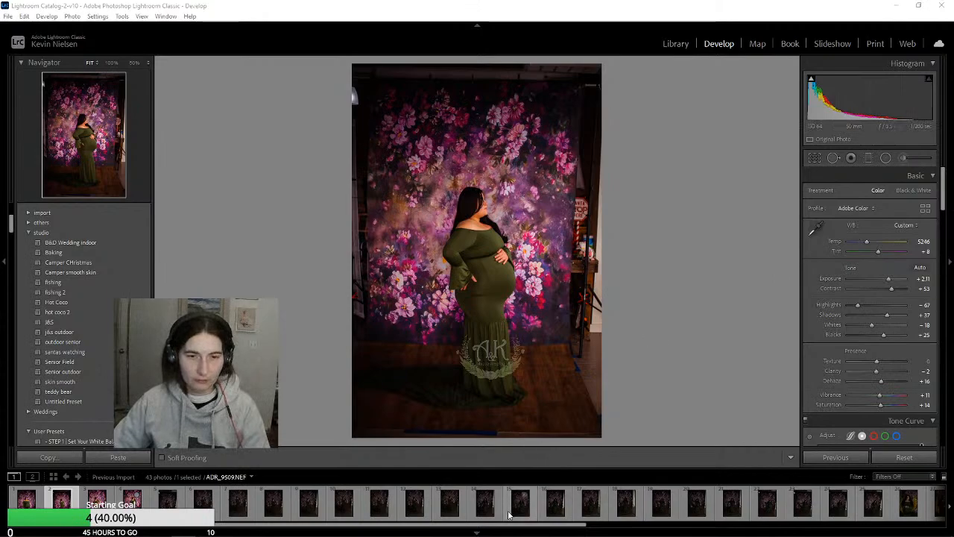
Reset all develop adjustments on the first photo in the series, ADR_9495.NEF
left_click_drag(517, 525, 883, 535)
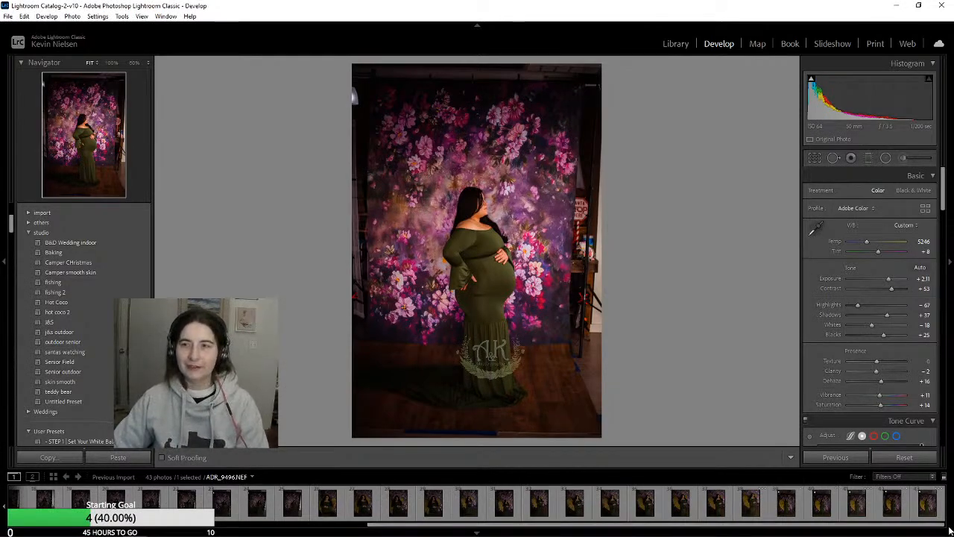
left_click(835, 514)
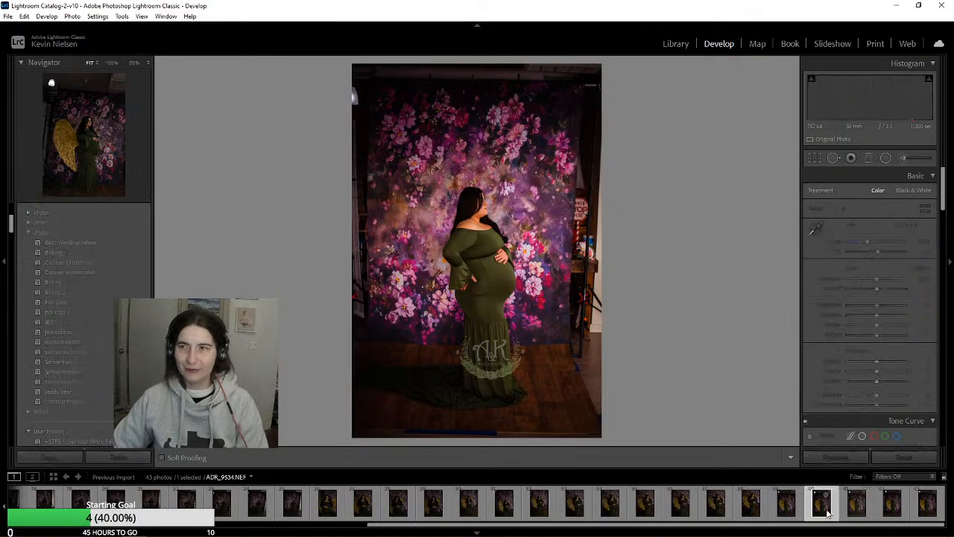
left_click_drag(862, 525, 507, 535)
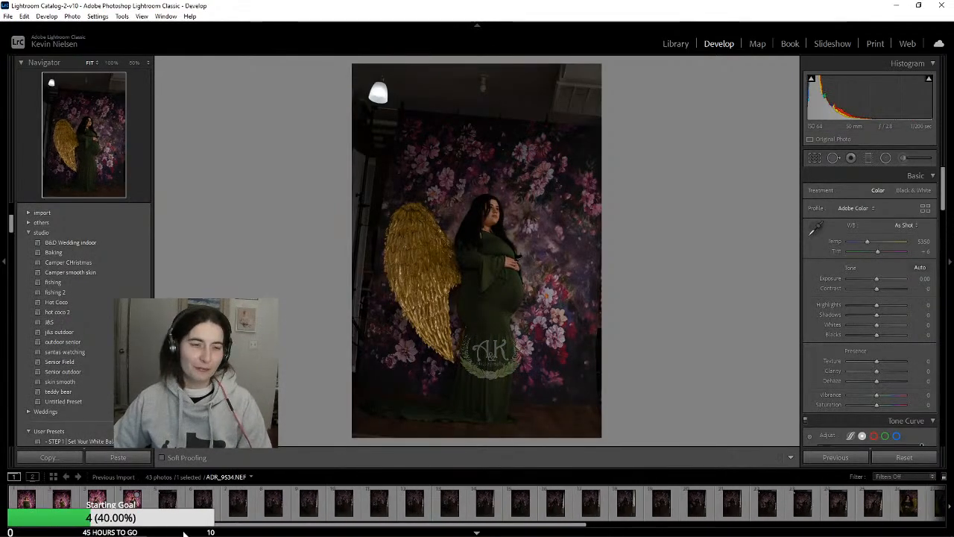
left_click(62, 499)
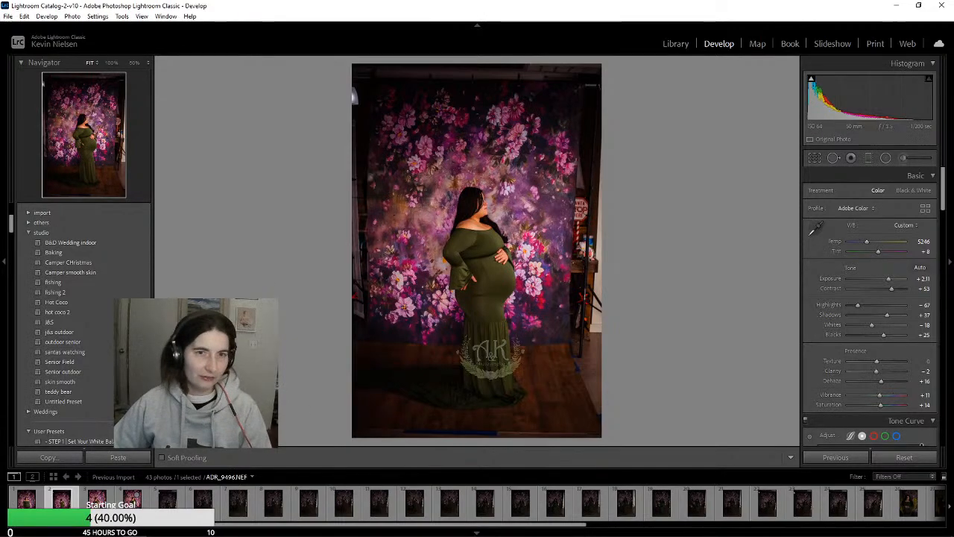
left_click(167, 501)
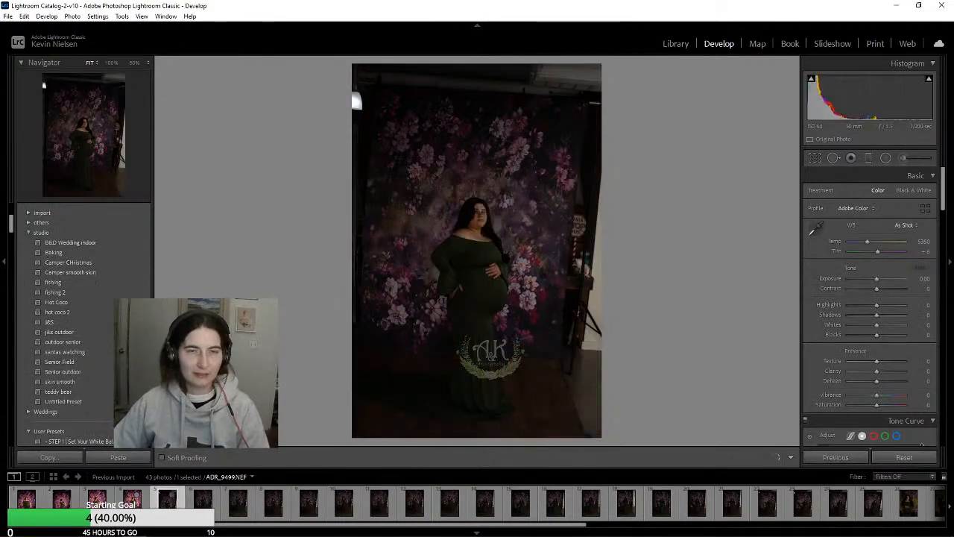
left_click(28, 501)
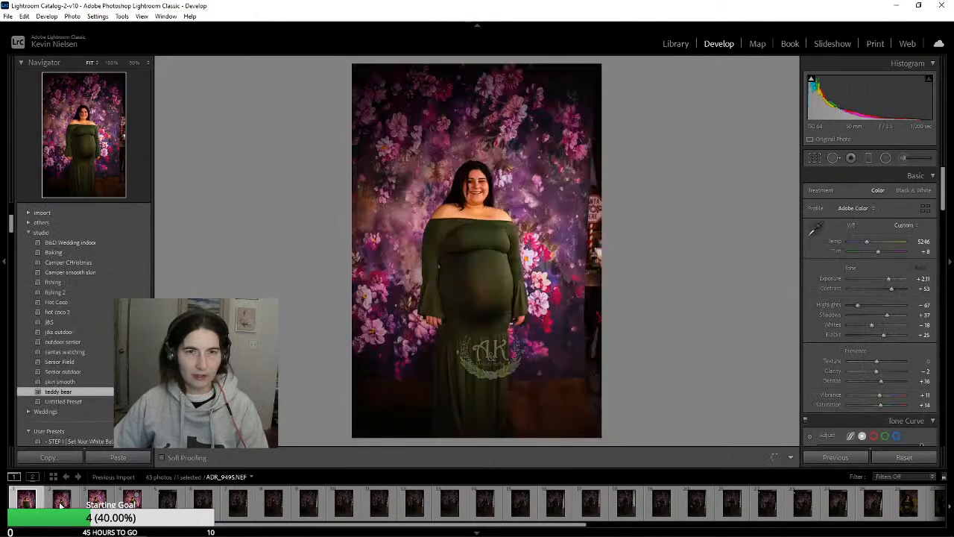
left_click(904, 458)
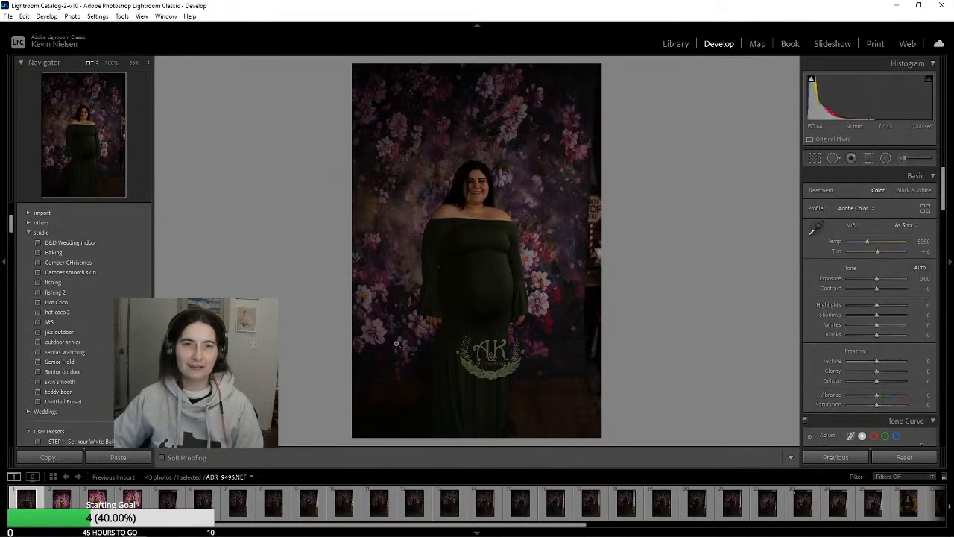
Compare the edited photos with an unedited one and examine the Basic and Detail settings of ADR_9498.NEF
left_click(61, 498)
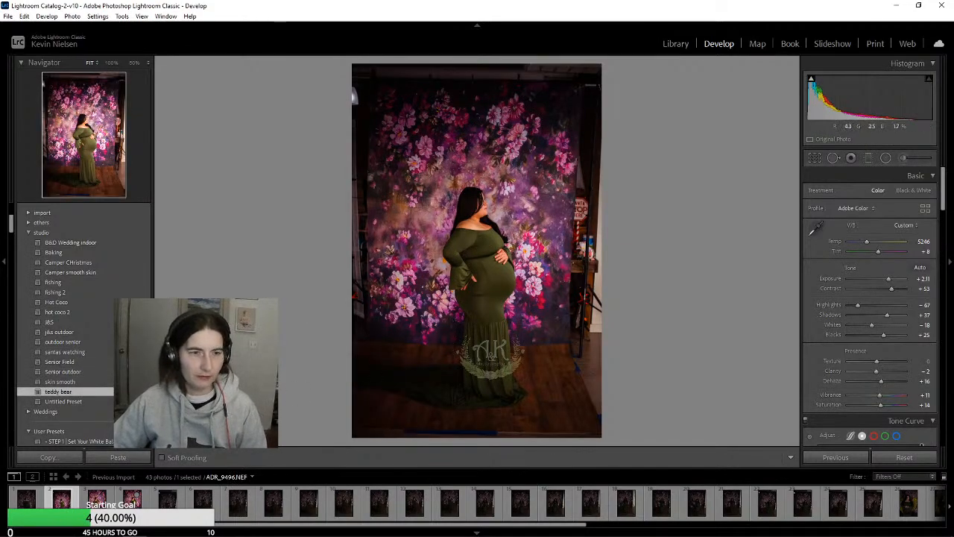
left_click(98, 499)
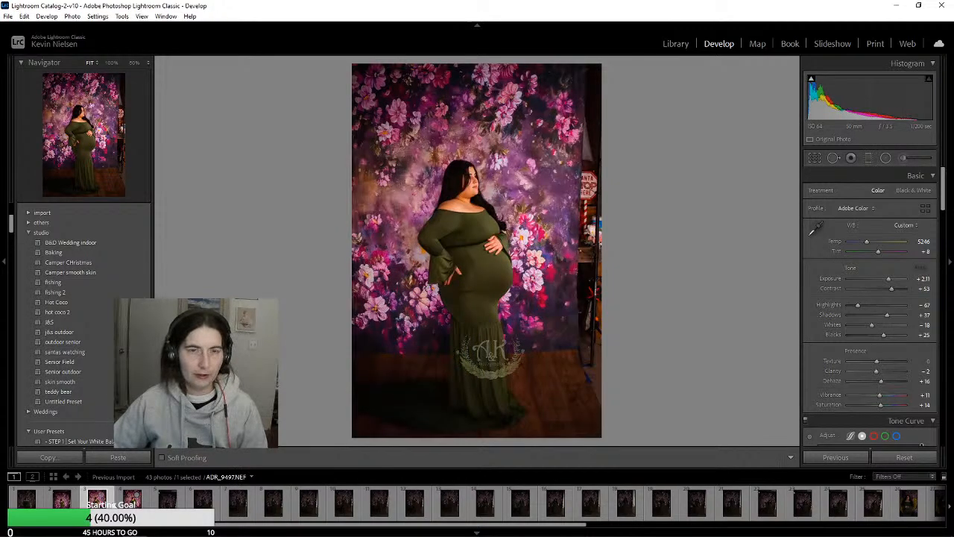
key("Right")
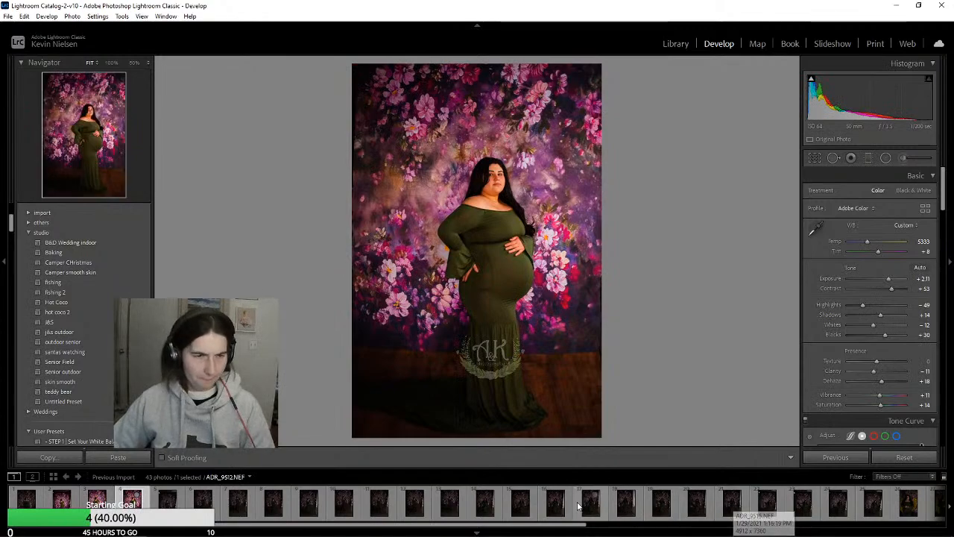
left_click(203, 499)
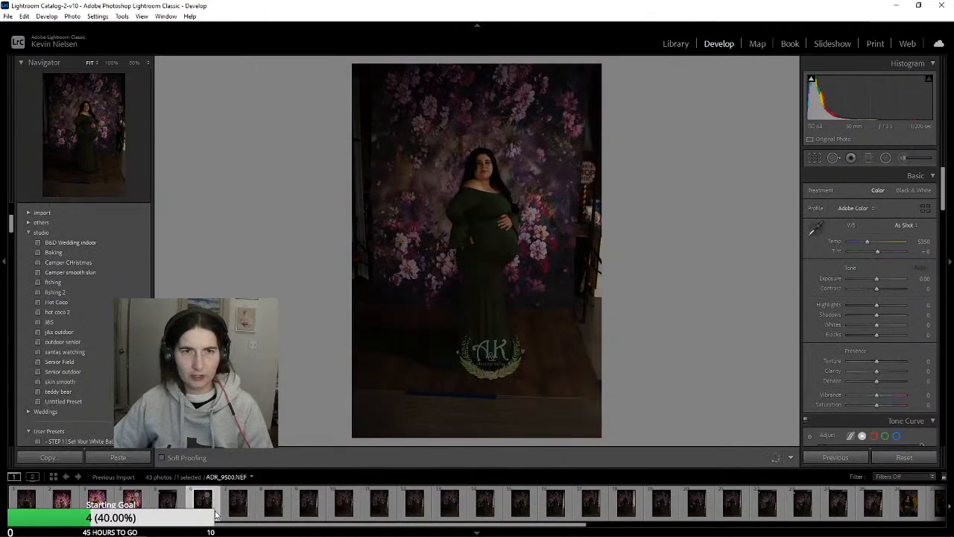
left_click(132, 498)
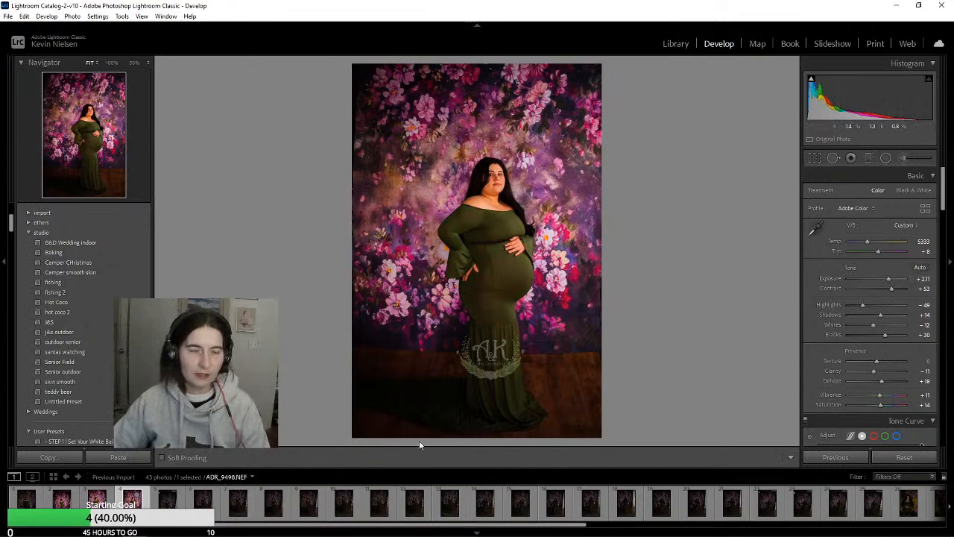
left_click_drag(121, 526, 505, 522)
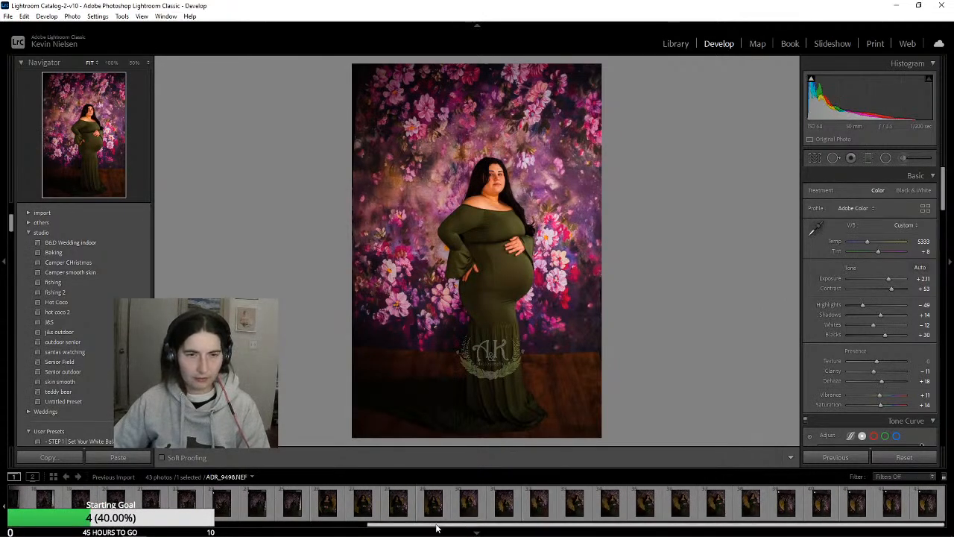
left_click_drag(438, 526, 136, 498)
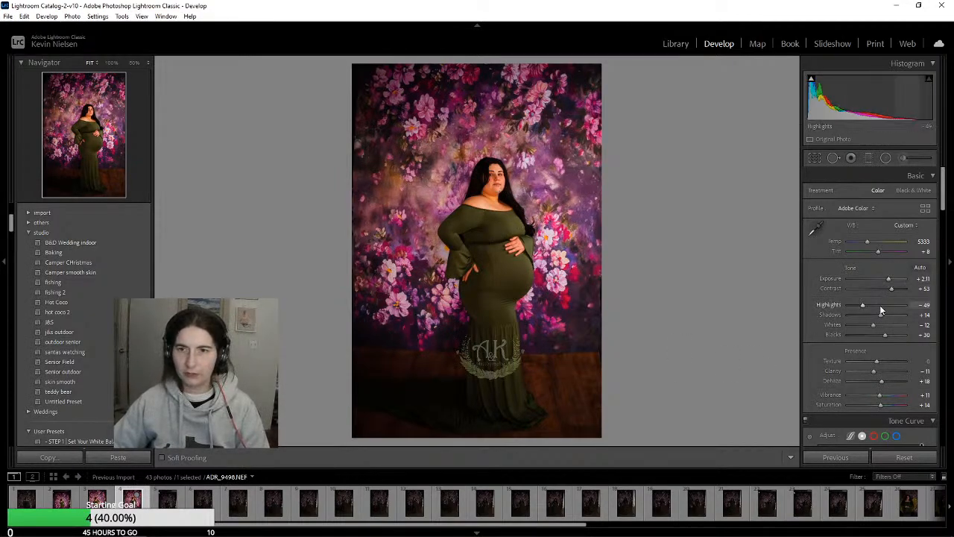
scroll(887, 313, "down", 10)
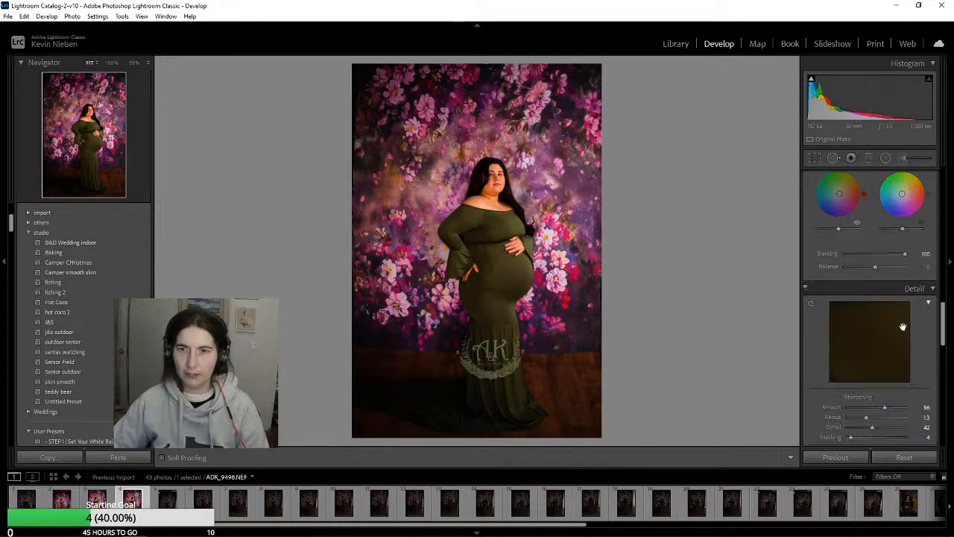
scroll(902, 327, "down", 2)
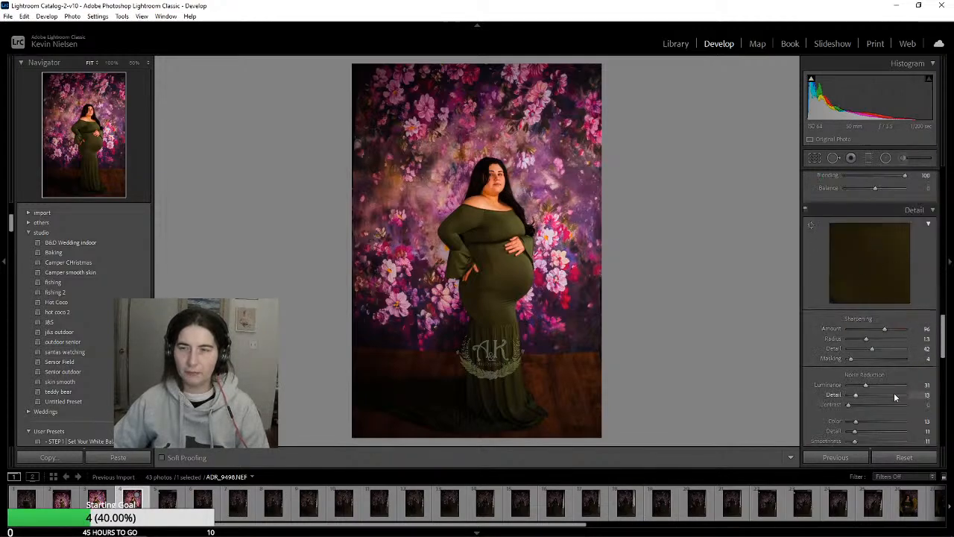
scroll(896, 396, "up", 12)
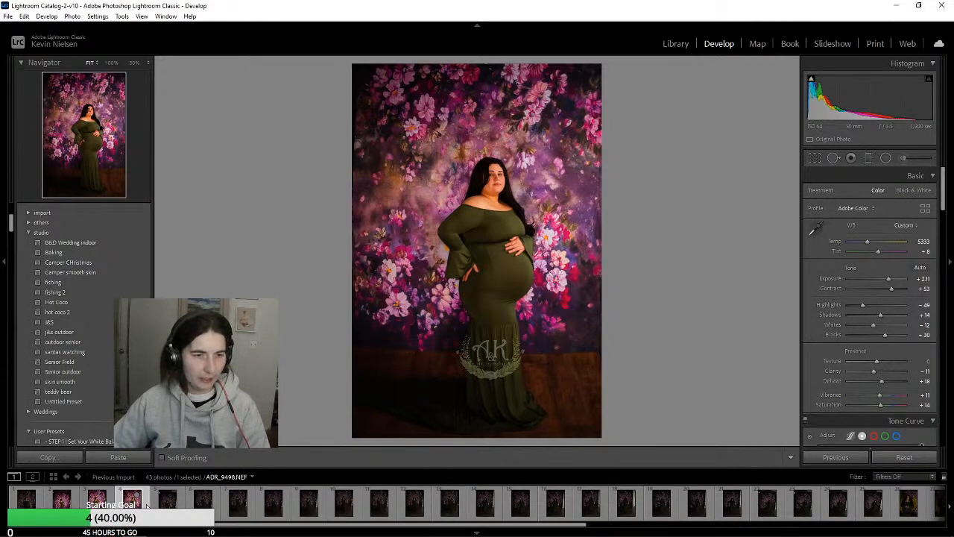
Synchronize the develop settings of ADR_9498.NEF to all photos after it, excluding local adjustments, Transform and Crop
left_click_drag(166, 527, 503, 526)
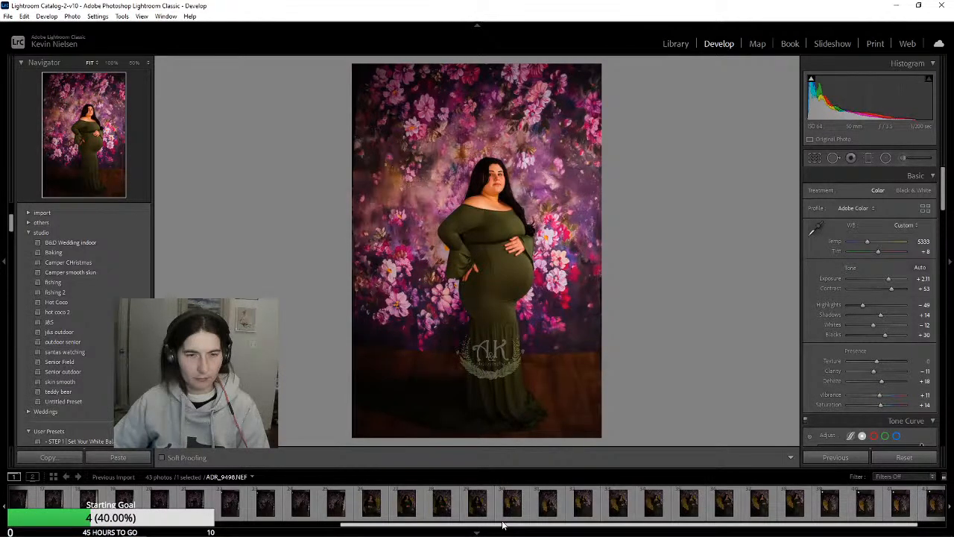
left_click(845, 459)
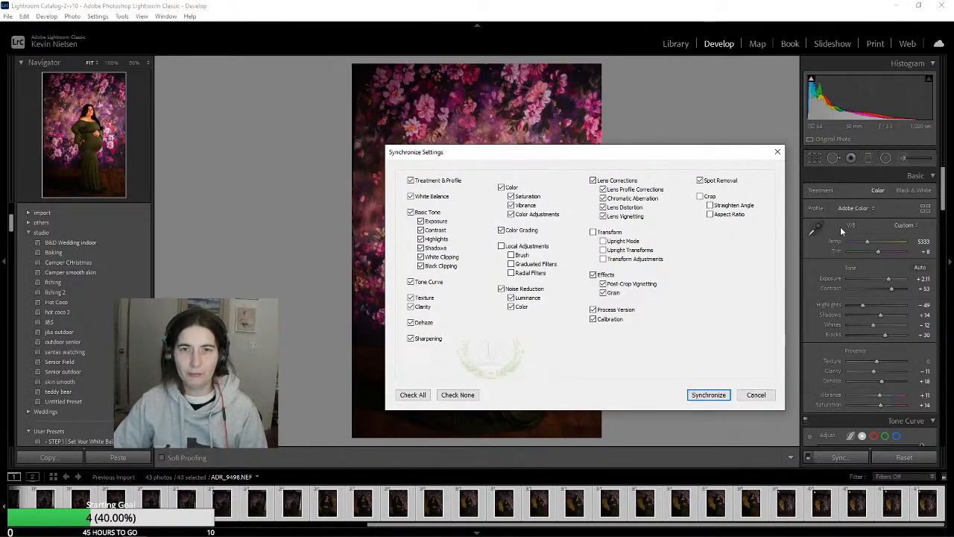
left_click(702, 396)
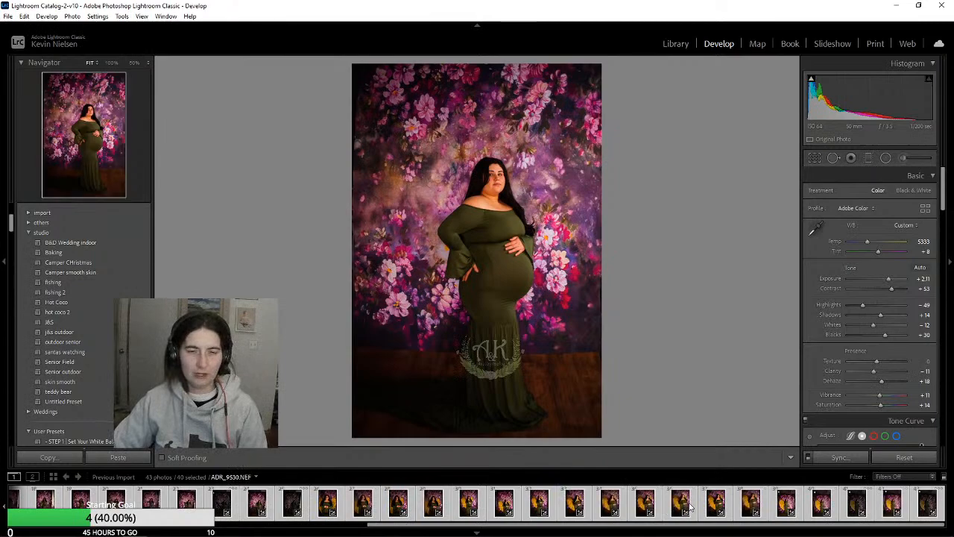
Compare the earlier edited photos ADR_9496 to ADR_9498 with the first synchronized ones, ADR_9499 and ADR_9500
scroll(693, 513, "up", 5)
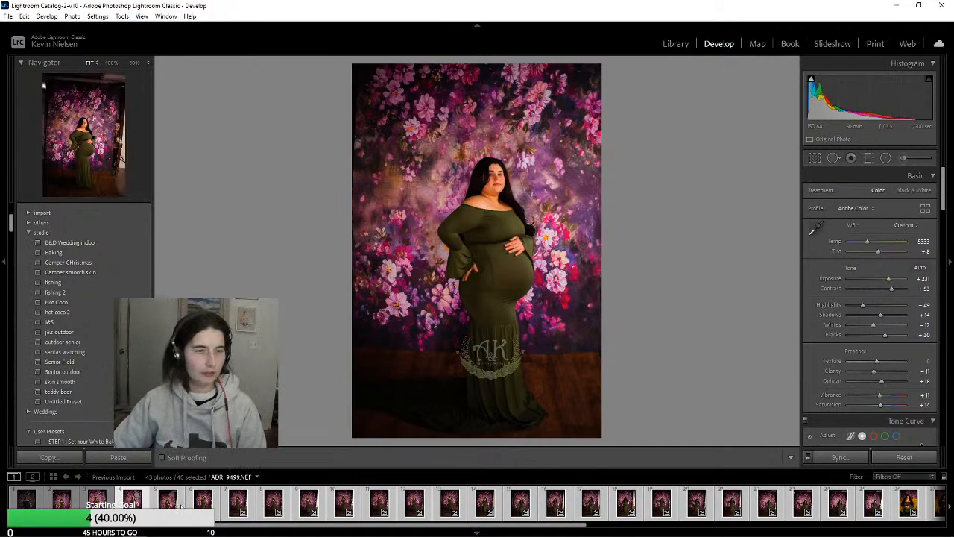
left_click(144, 506)
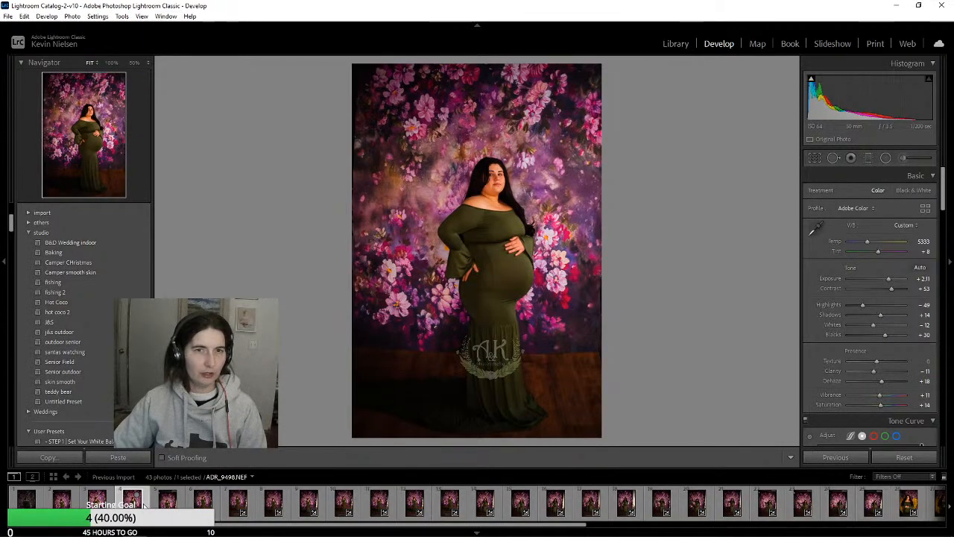
left_click(97, 505)
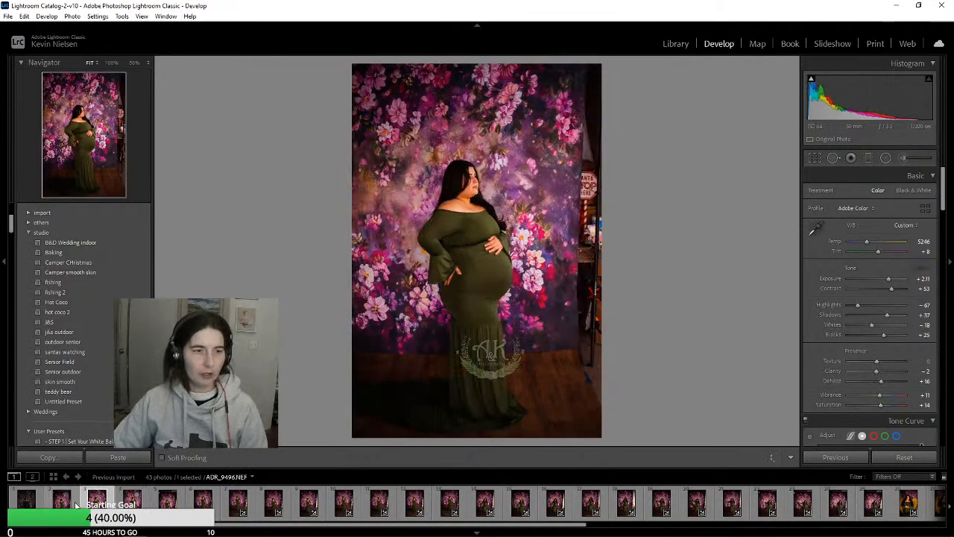
left_click(75, 506)
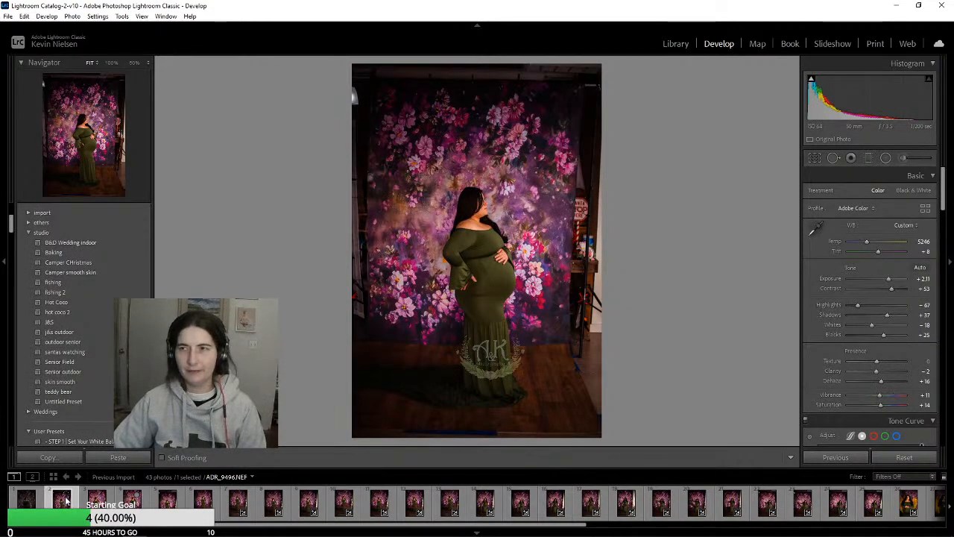
left_click(97, 503)
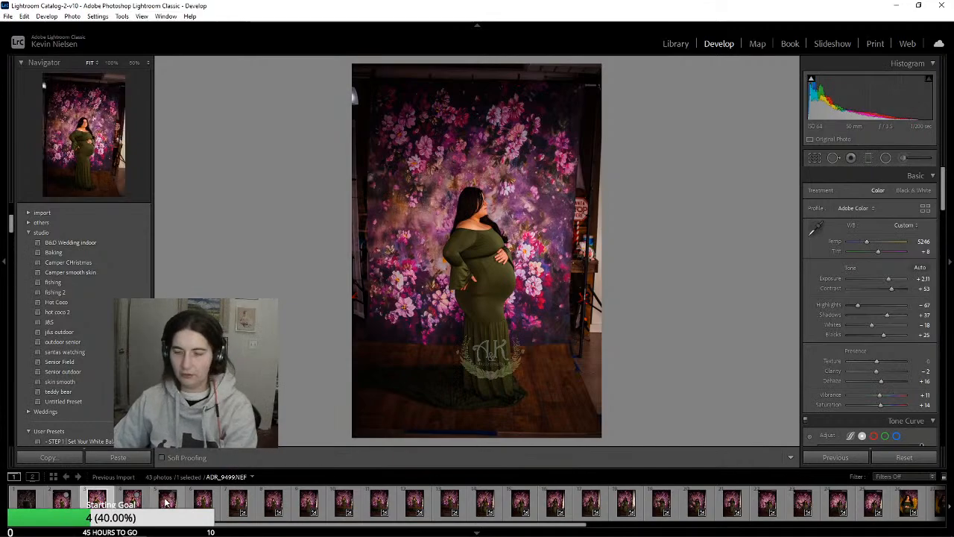
key("Right")
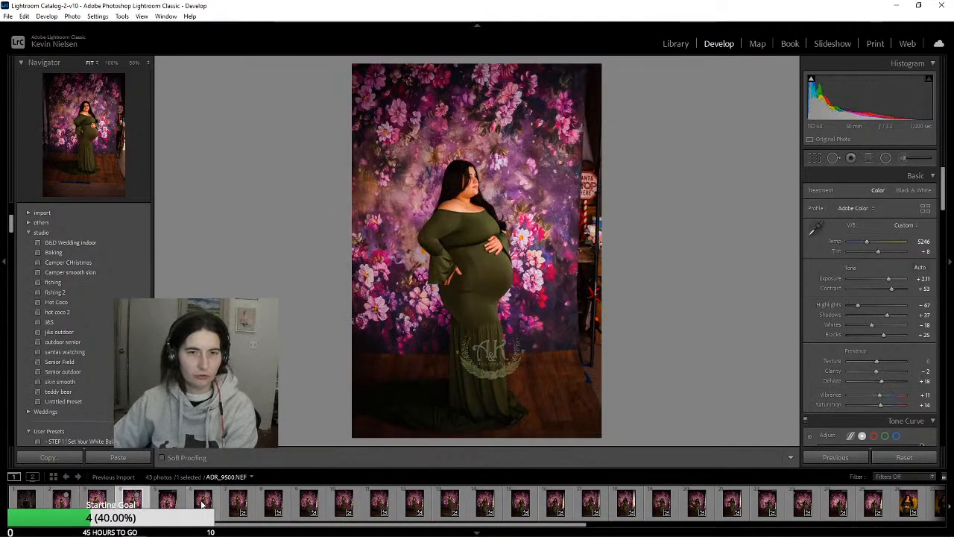
key("Right")
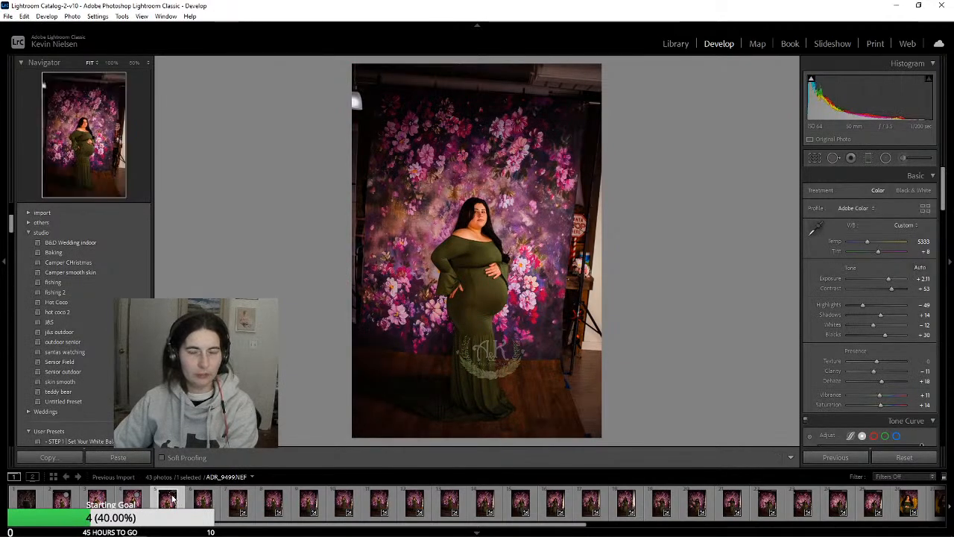
key("Right")
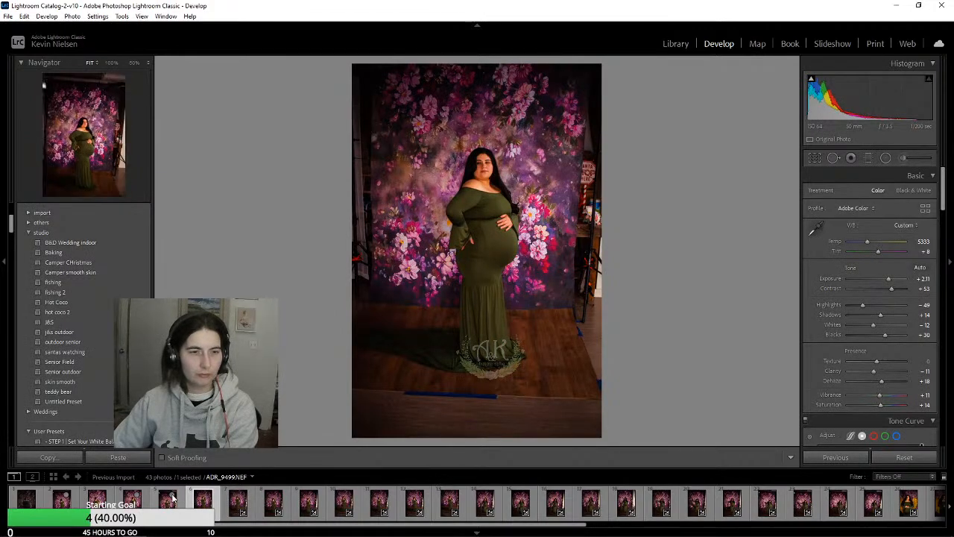
Review the synchronized edit on the following photos one by one, up to ADR_9506.NEF
left_click(238, 501)
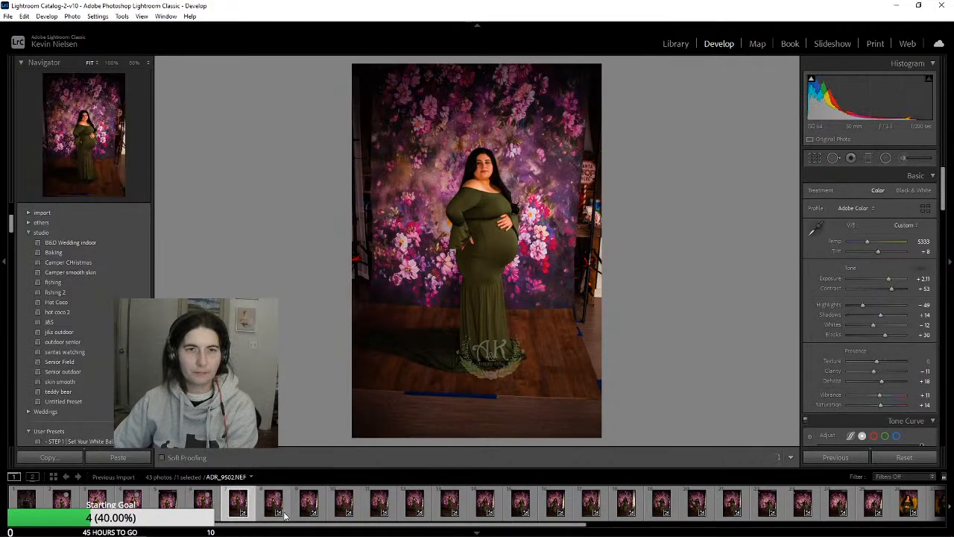
key("Left")
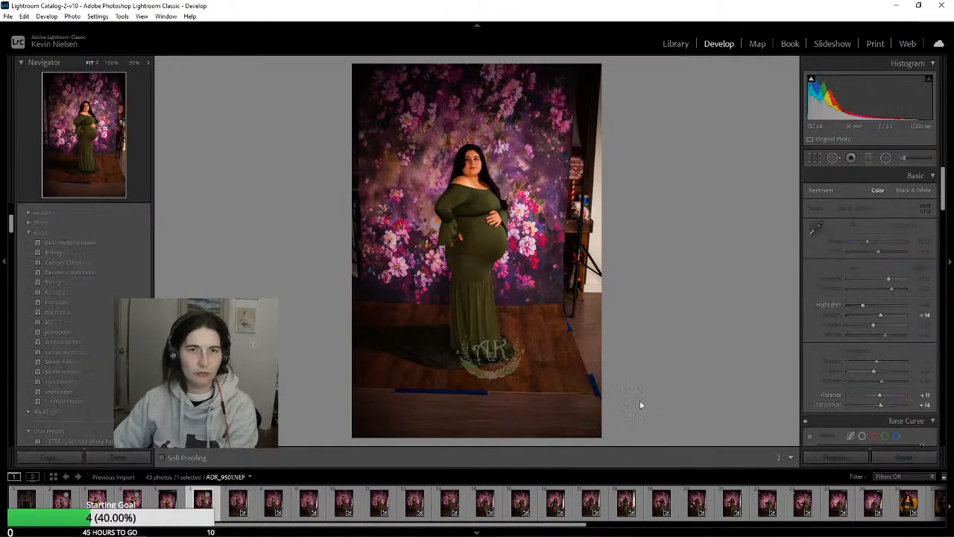
key("Right")
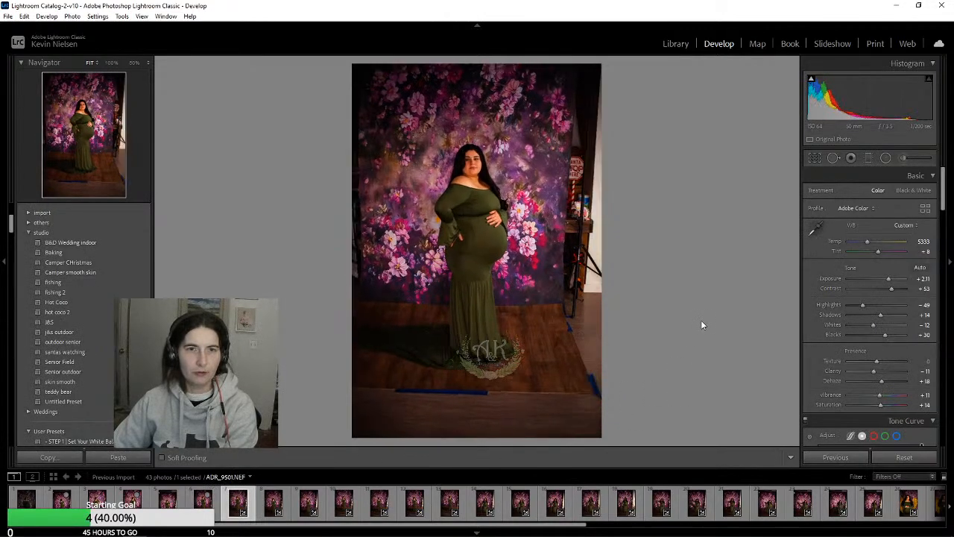
key("Right")
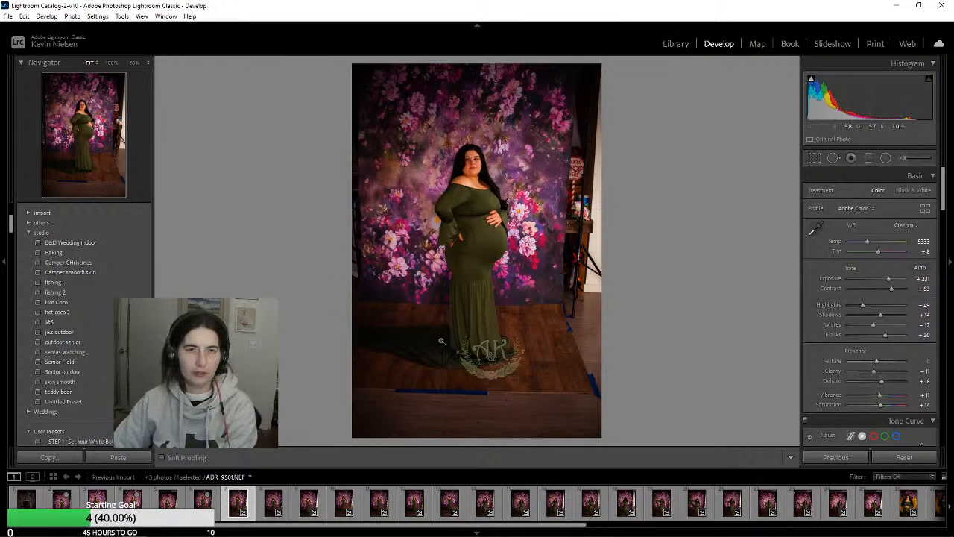
key("Right")
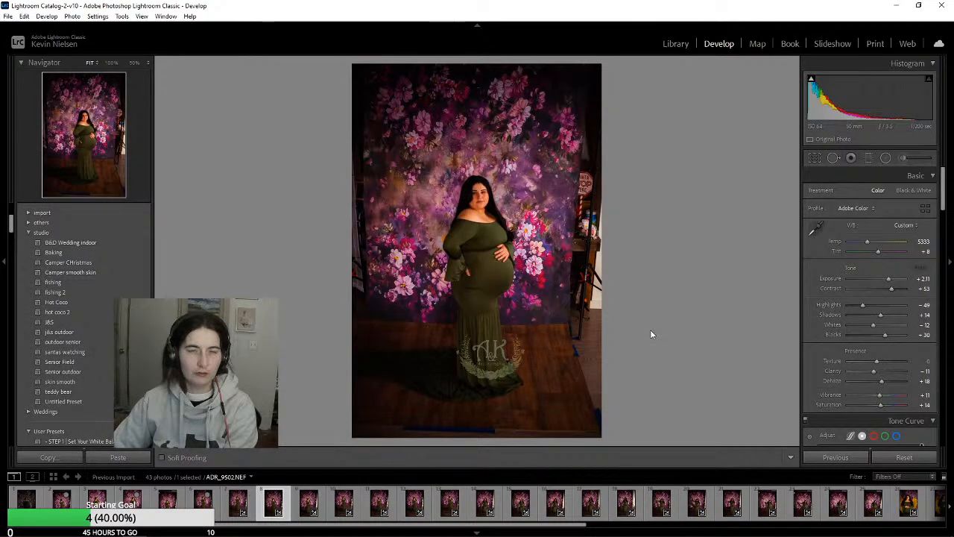
key("Right")
key("Right")
key("Right")
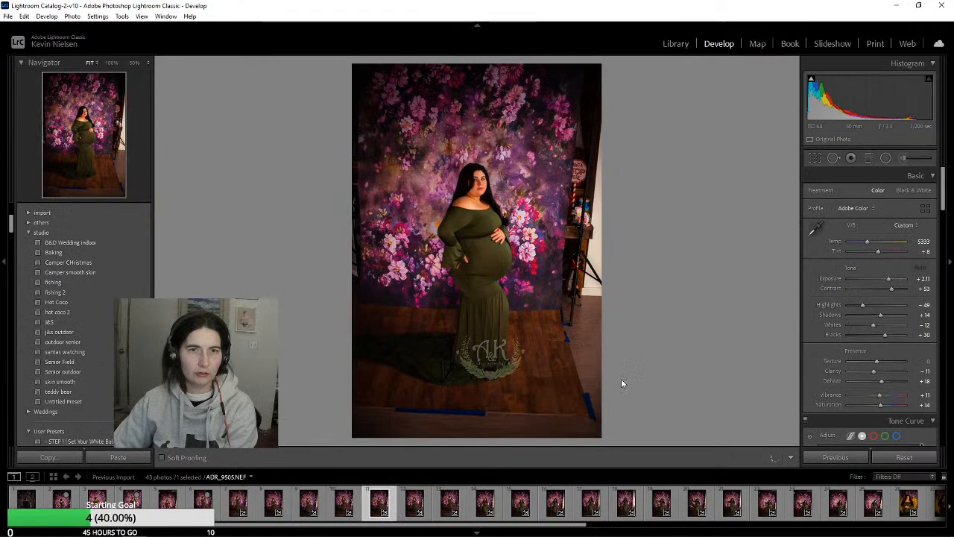
key("Right")
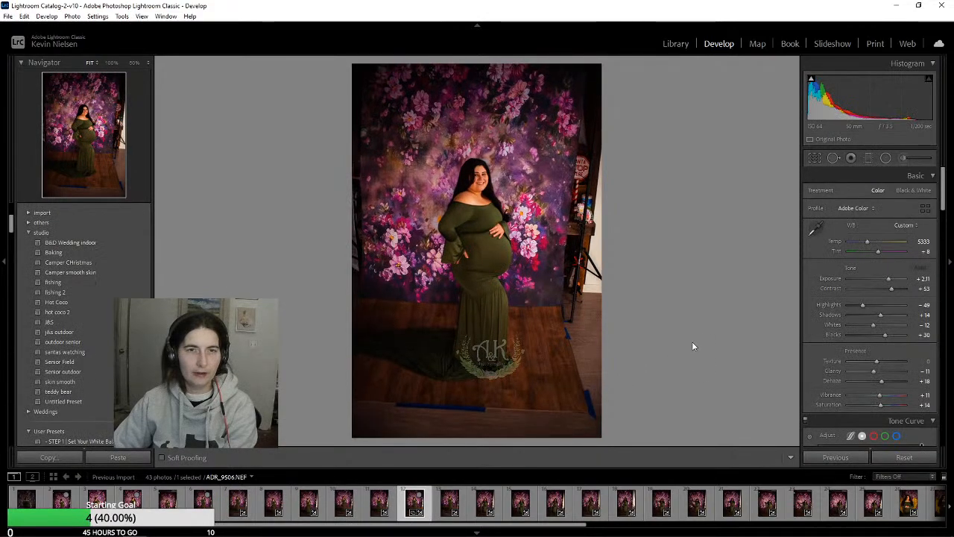
Review the synchronized edit on the purple floral backdrop photos one by one, from ADR_9507.NEF to ADR_9516.NEF
key("Right")
key("Right")
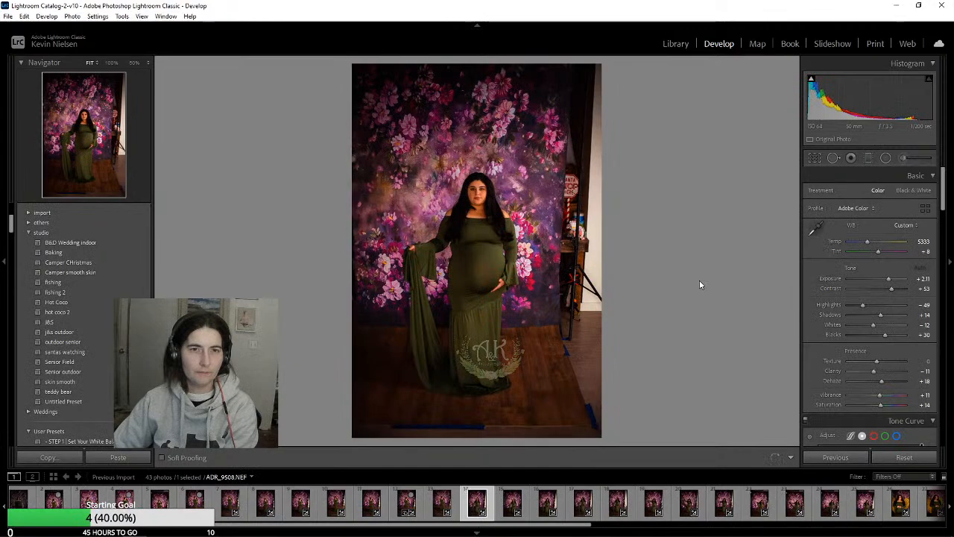
key("Right")
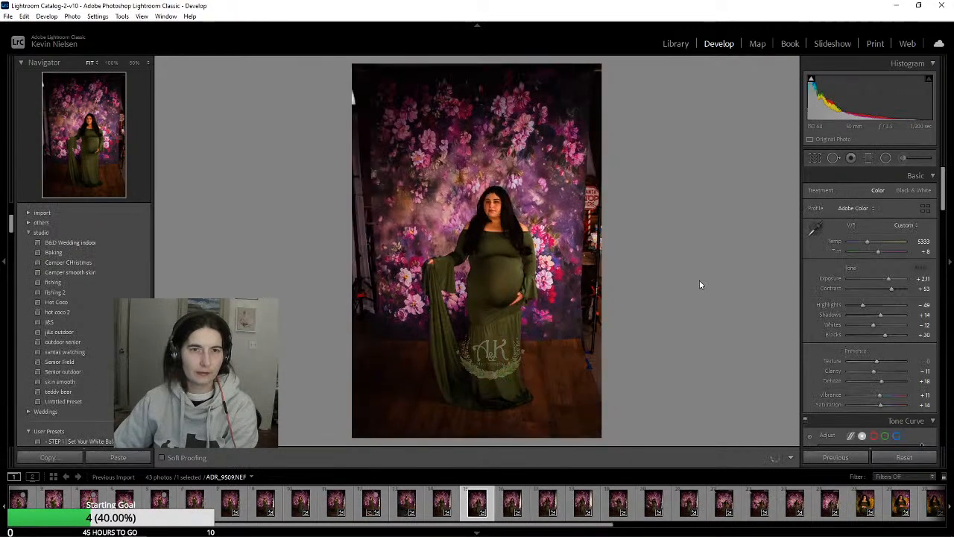
key("Right")
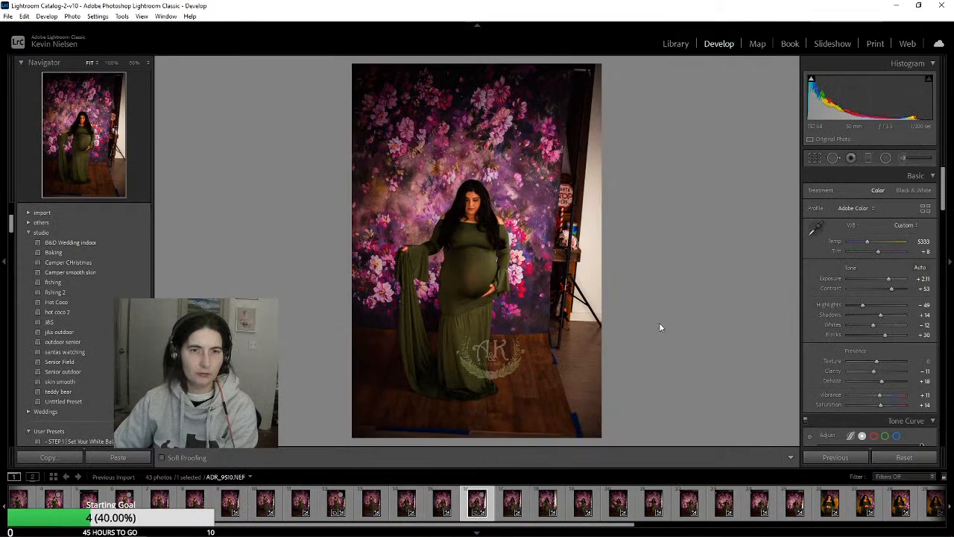
key("Right")
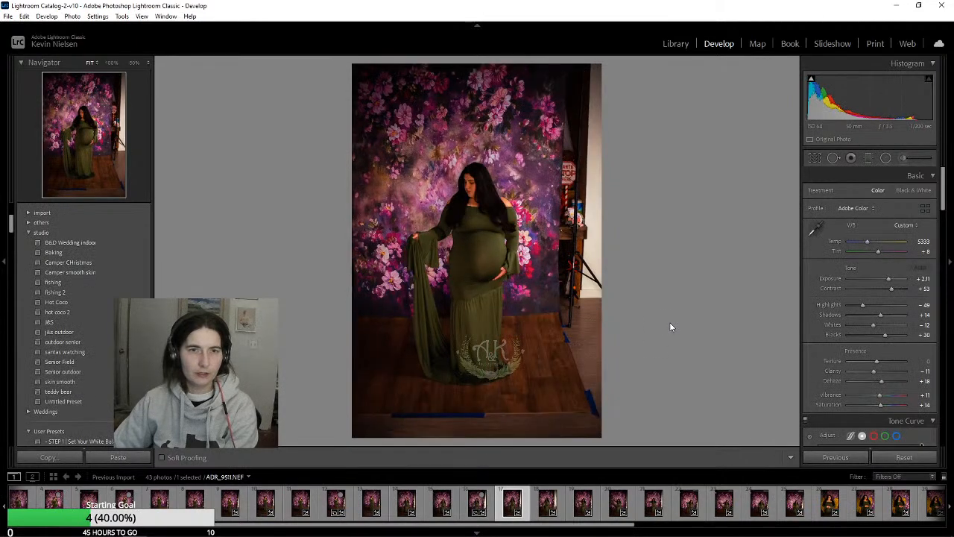
key("Right")
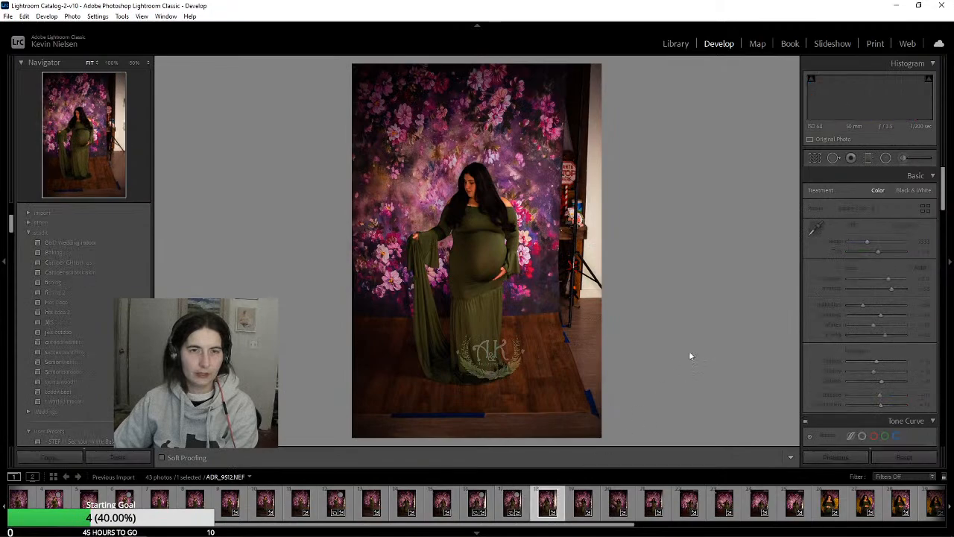
key("Right")
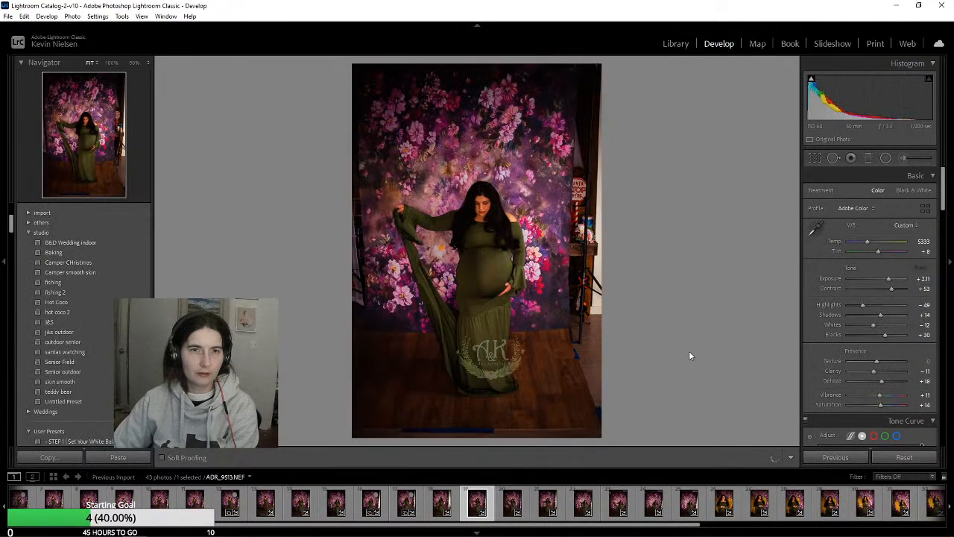
key("Right")
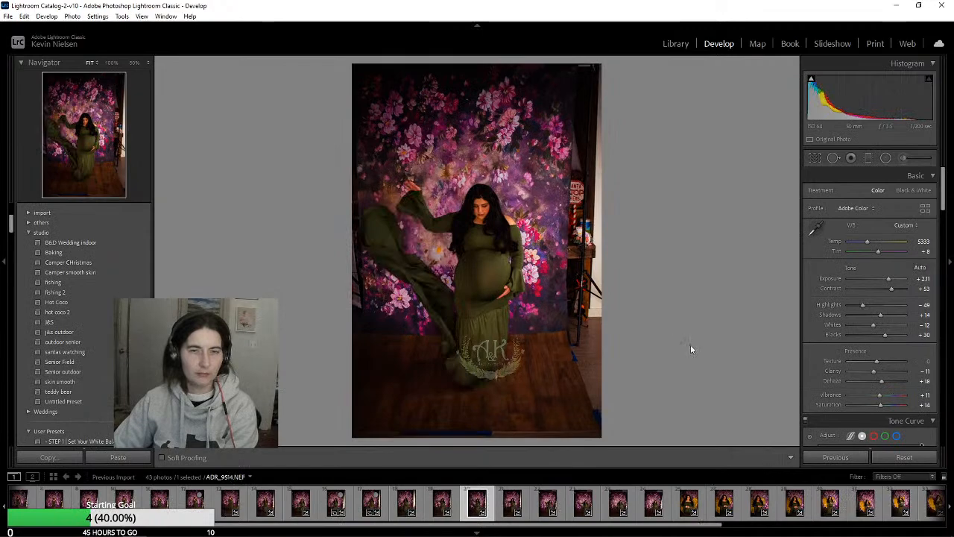
key("Right")
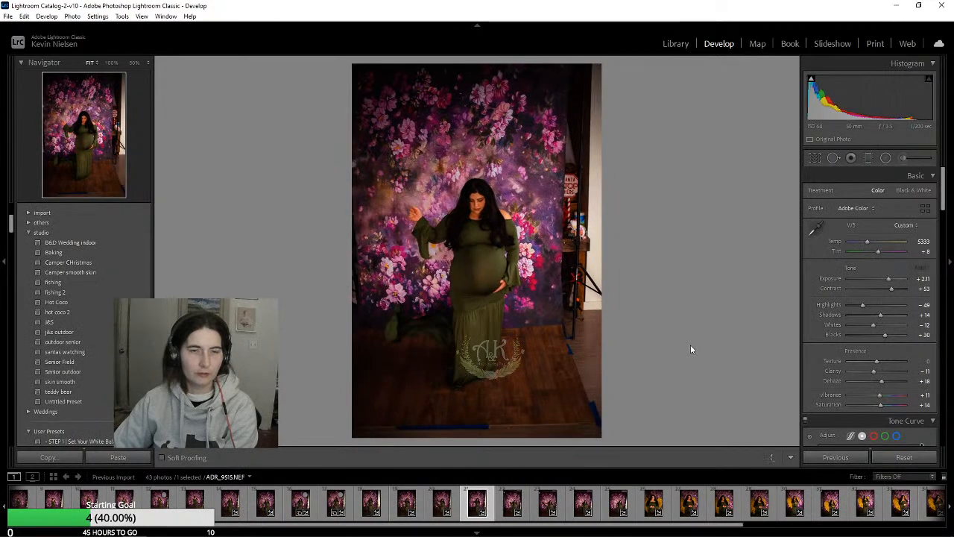
key("Right")
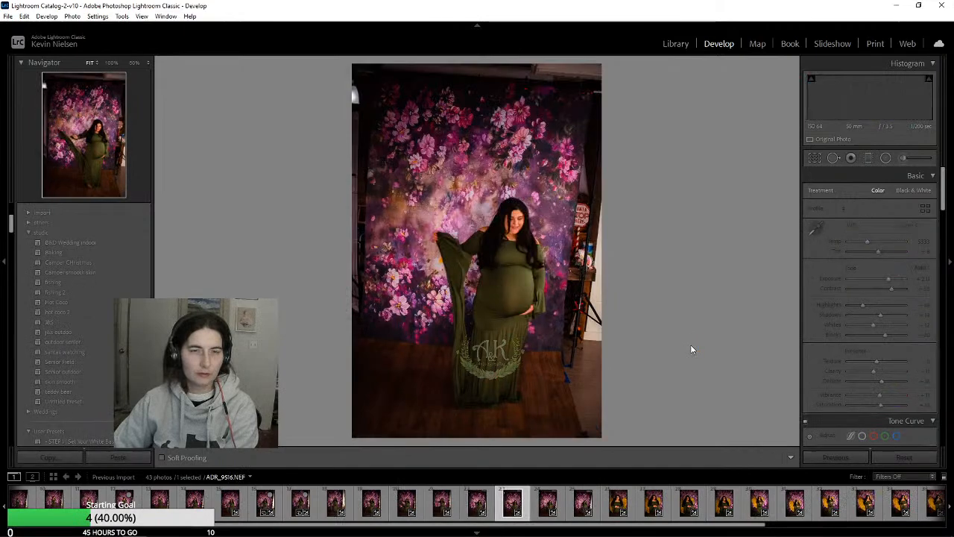
Compare the neighbouring photos ADR_9516 to ADR_9519 back and forth to check the consistency of the synchronized edit
key("Right")
key("Right")
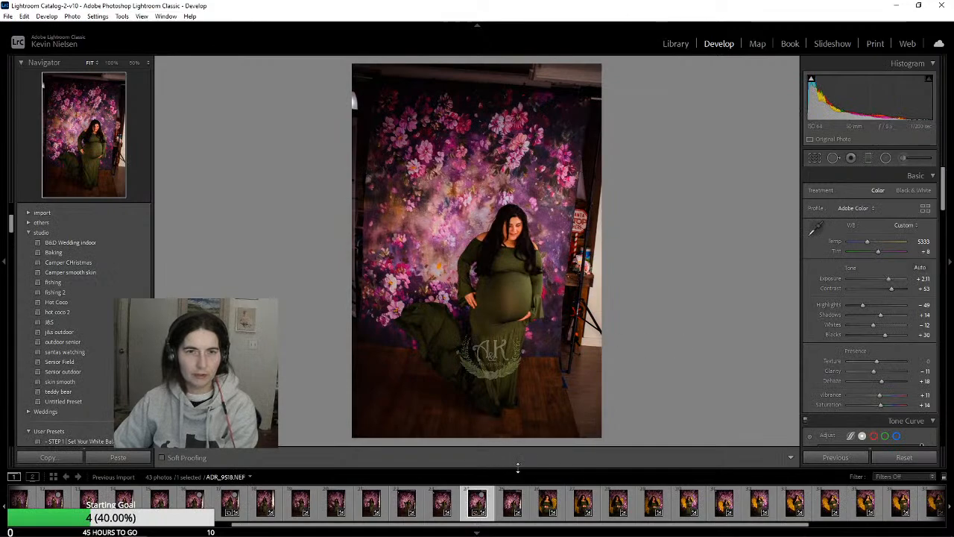
key("Left")
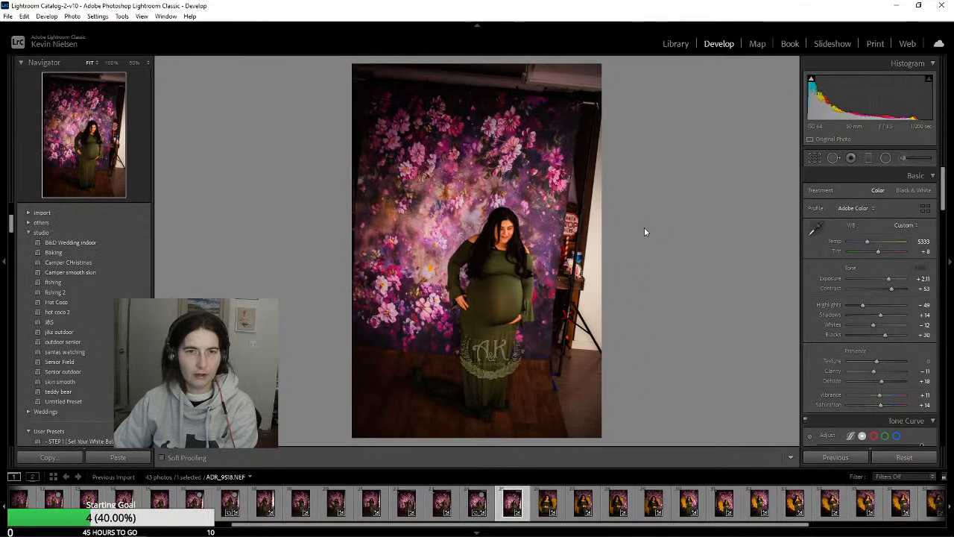
key("Right")
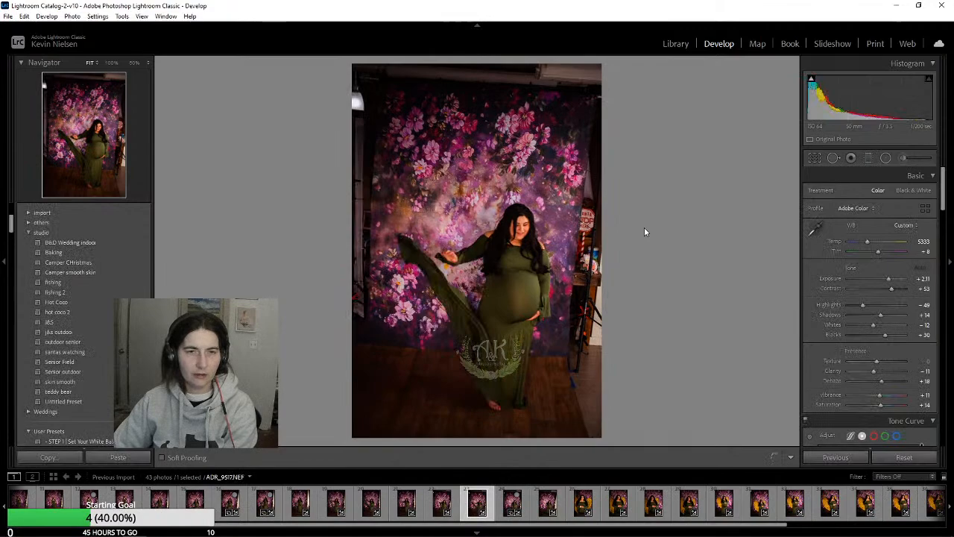
key("Right")
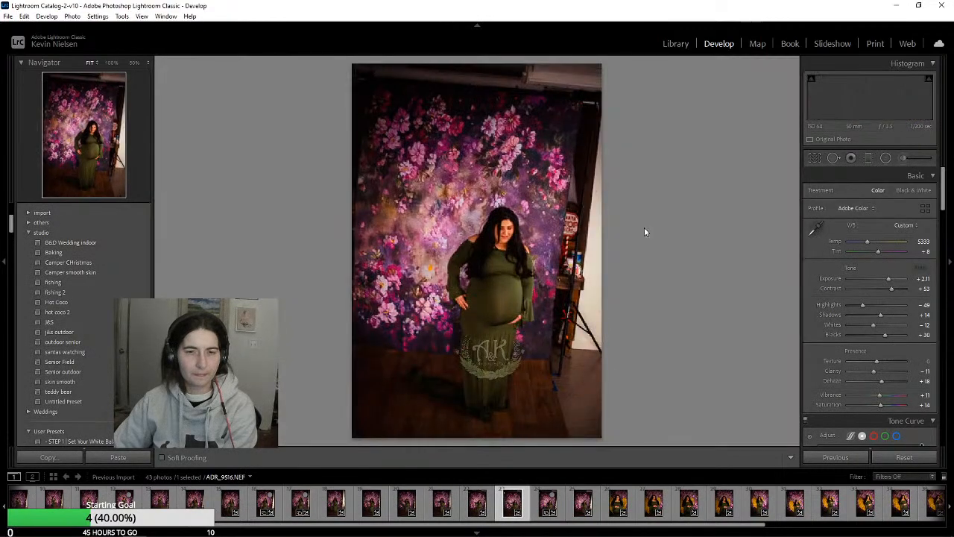
key("Left")
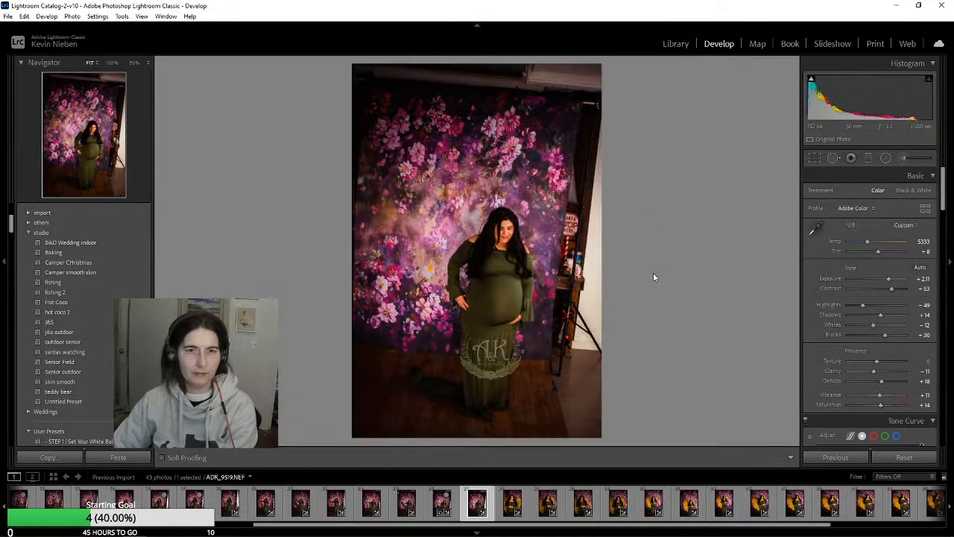
Check how the synchronized settings look on the first gold-wings portraits, ADR_9520.NEF to ADR_9524.NEF
key("Right")
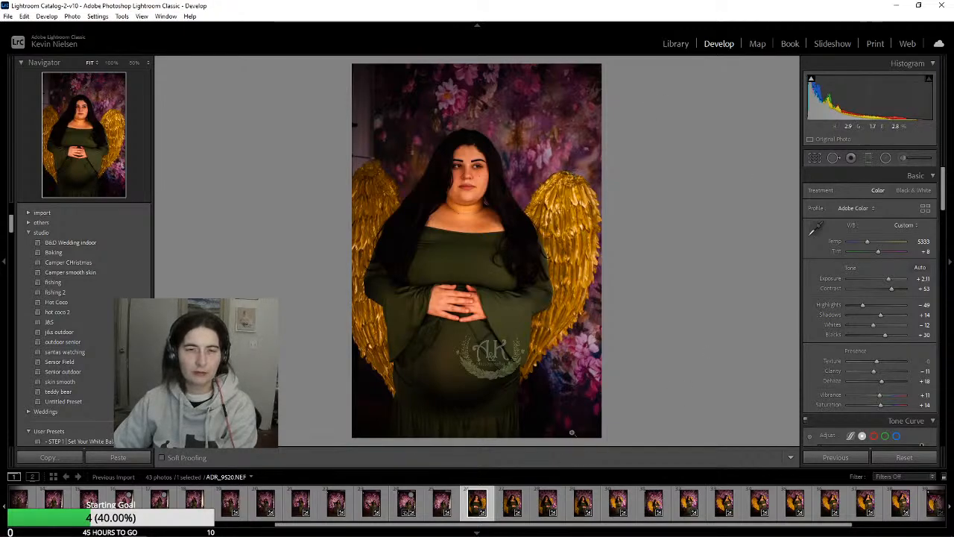
key("Right")
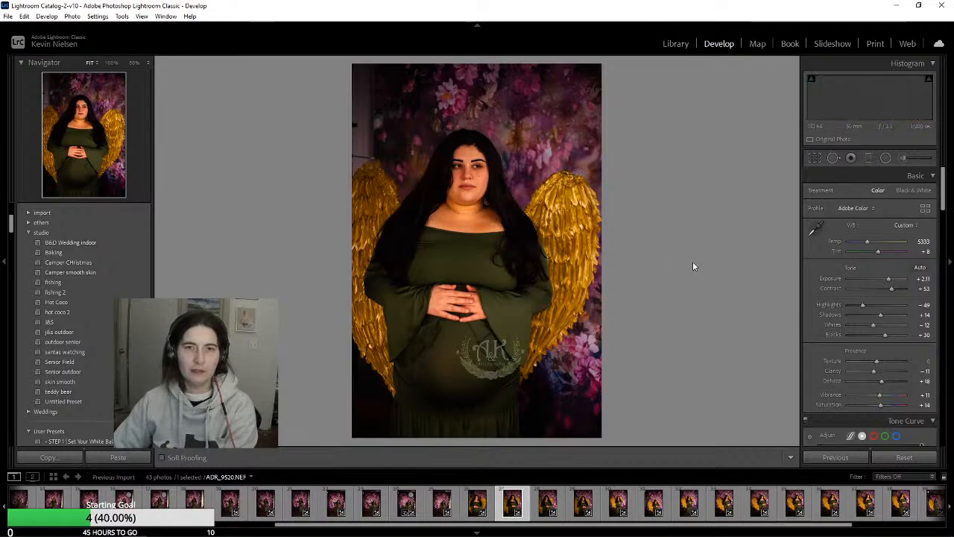
key("Right")
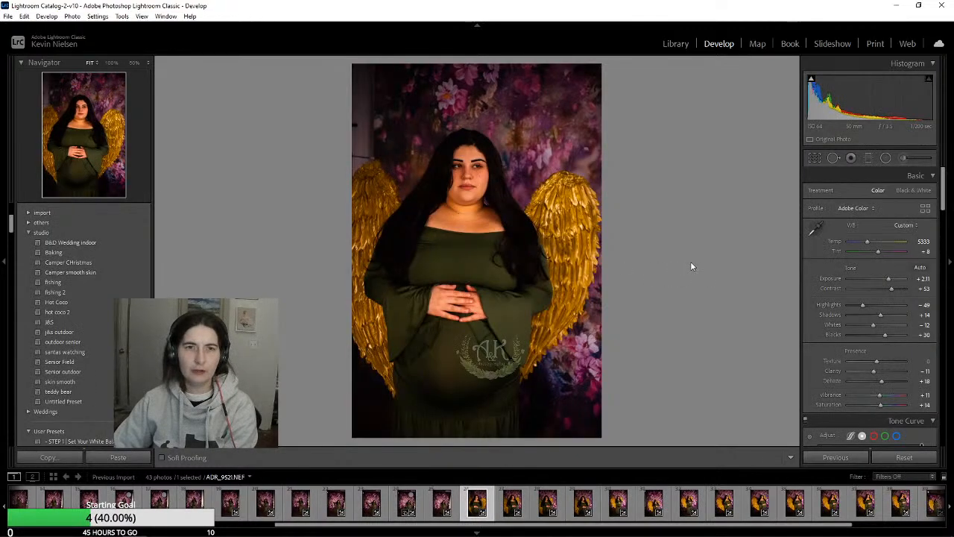
key("Right")
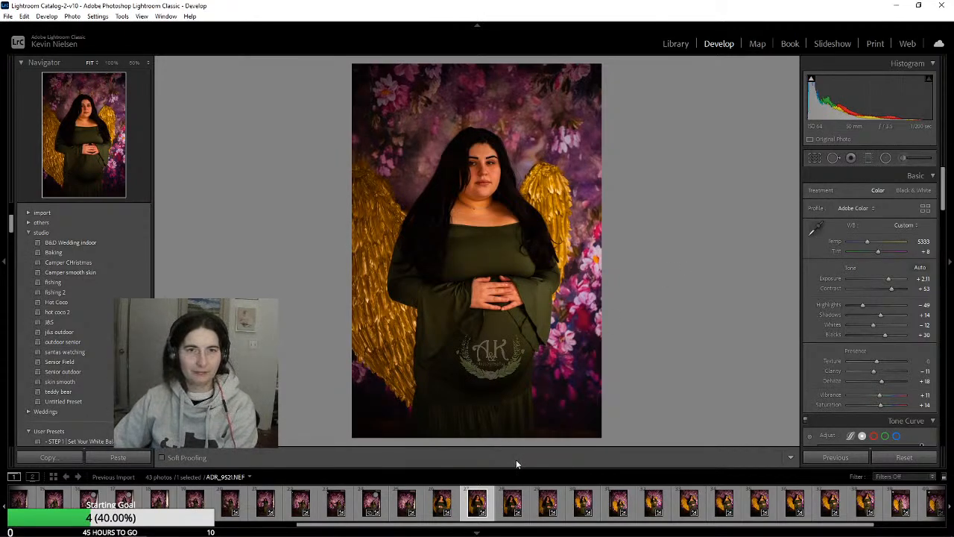
key("Right")
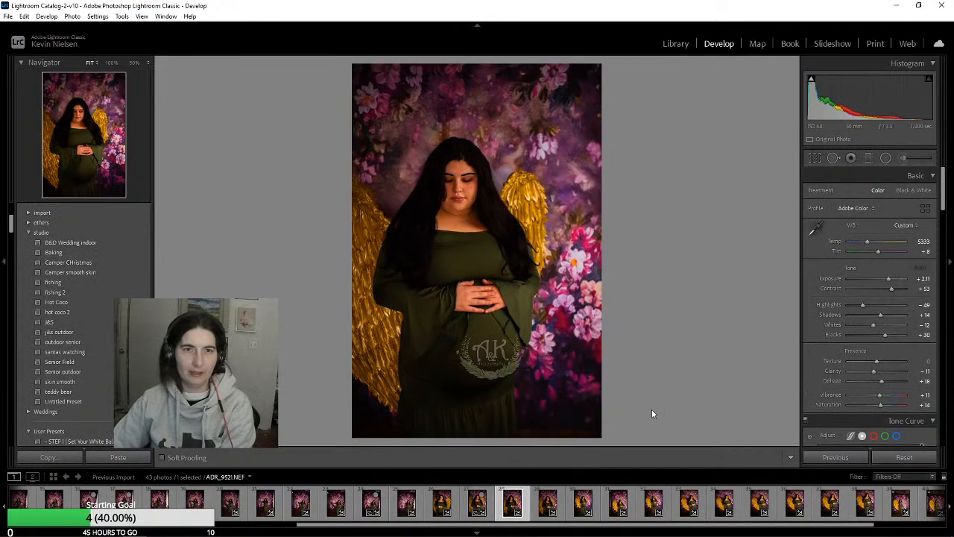
key("Right")
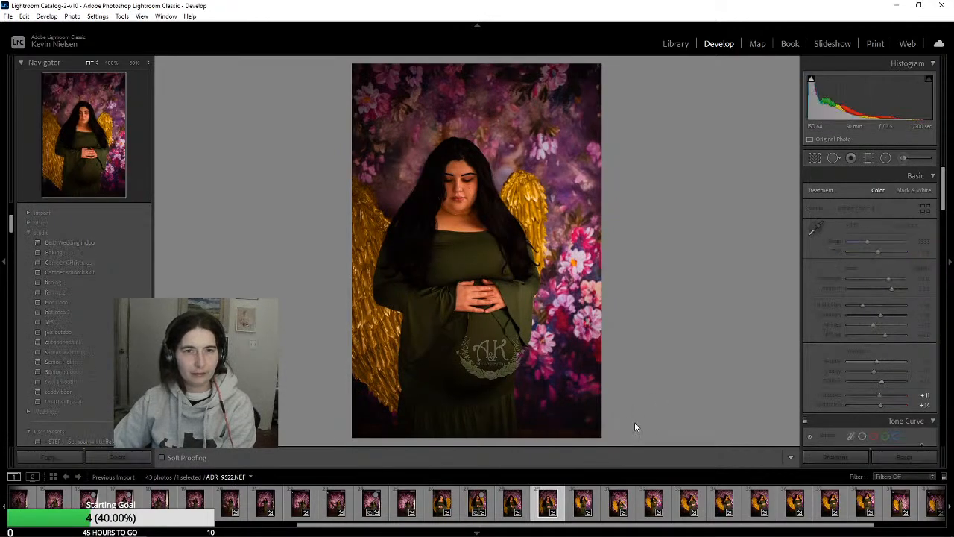
key("Right")
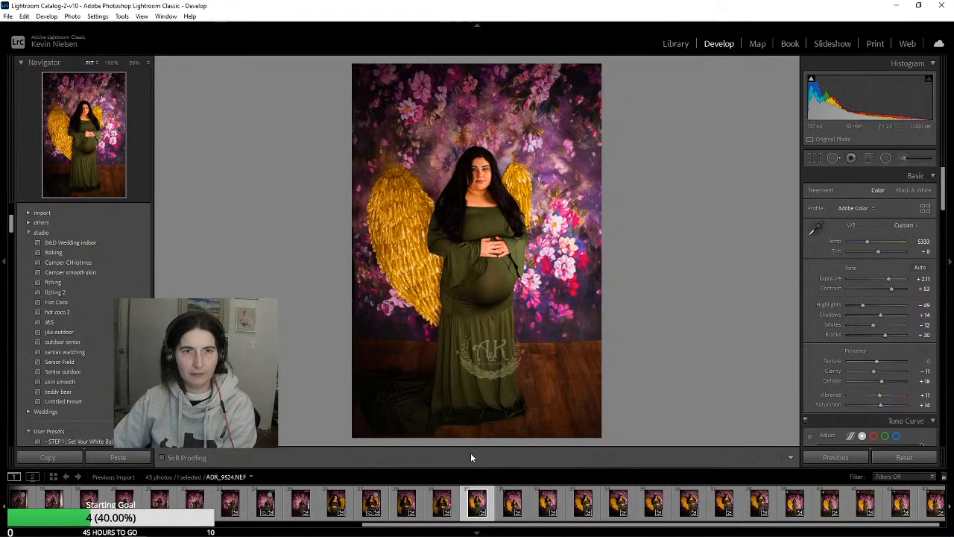
Continue reviewing the synchronized edit on the gold-wings photos from ADR_9525.NEF to ADR_9531.NEF
key("Right")
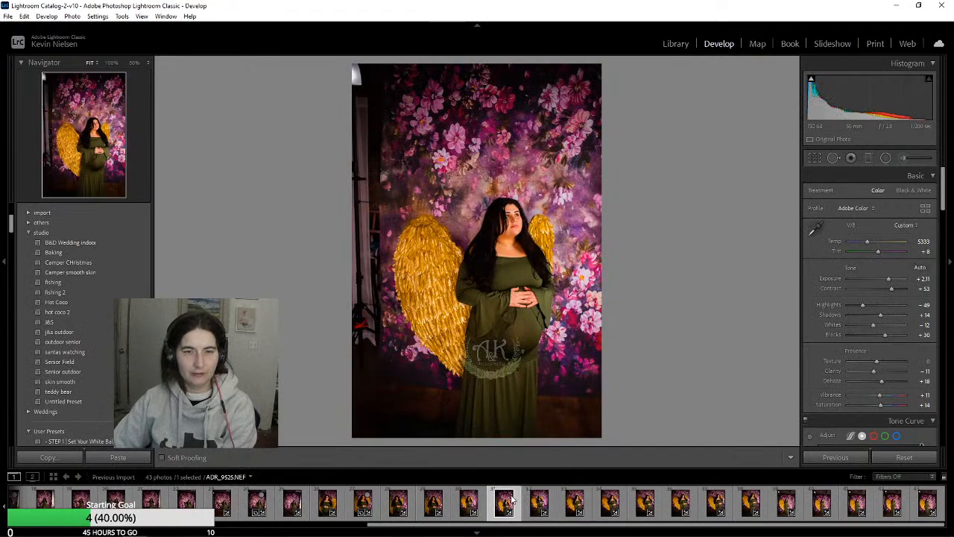
left_click(539, 501)
key("Right")
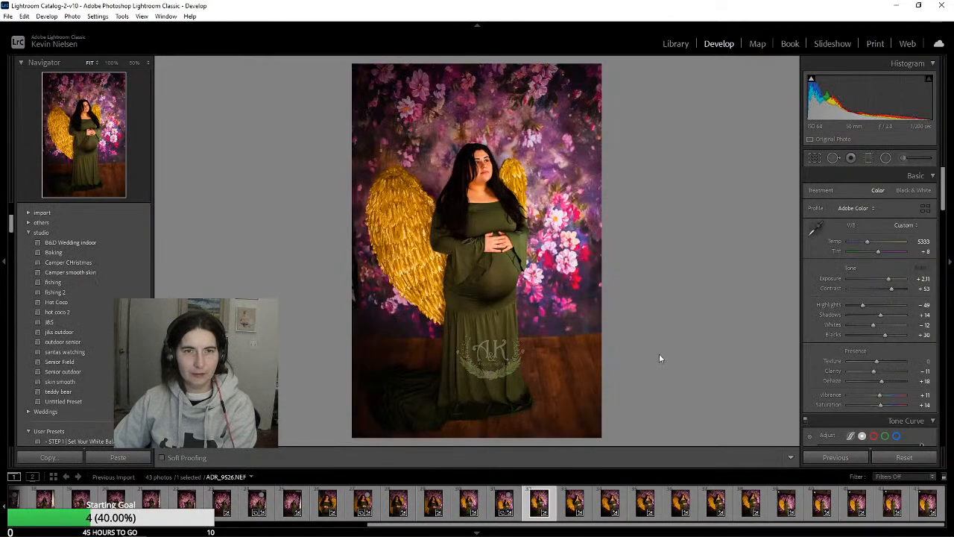
key("Right")
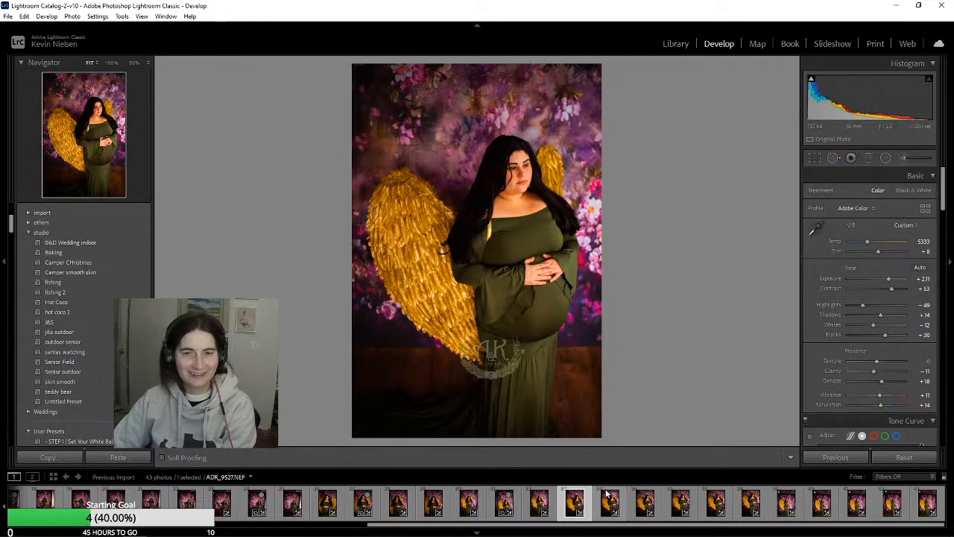
key("Right")
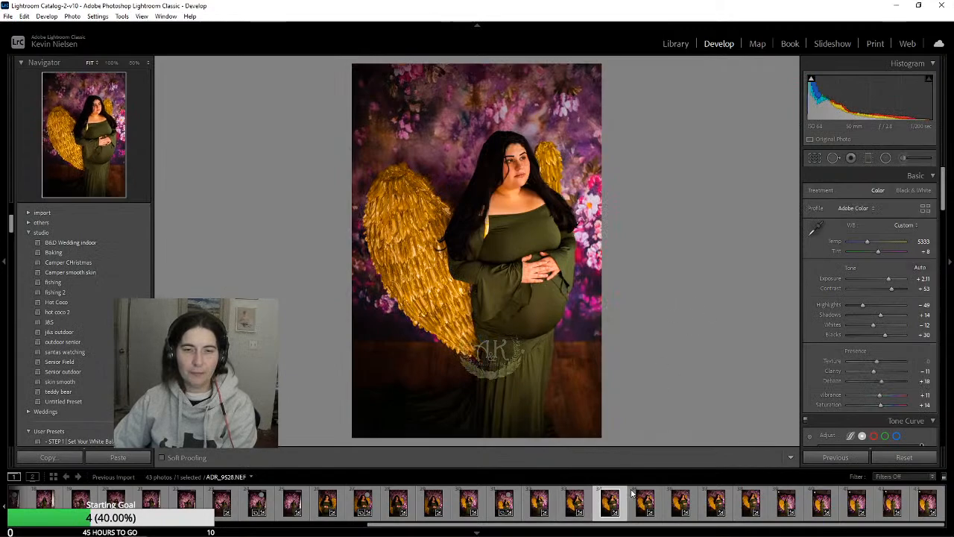
key("Right")
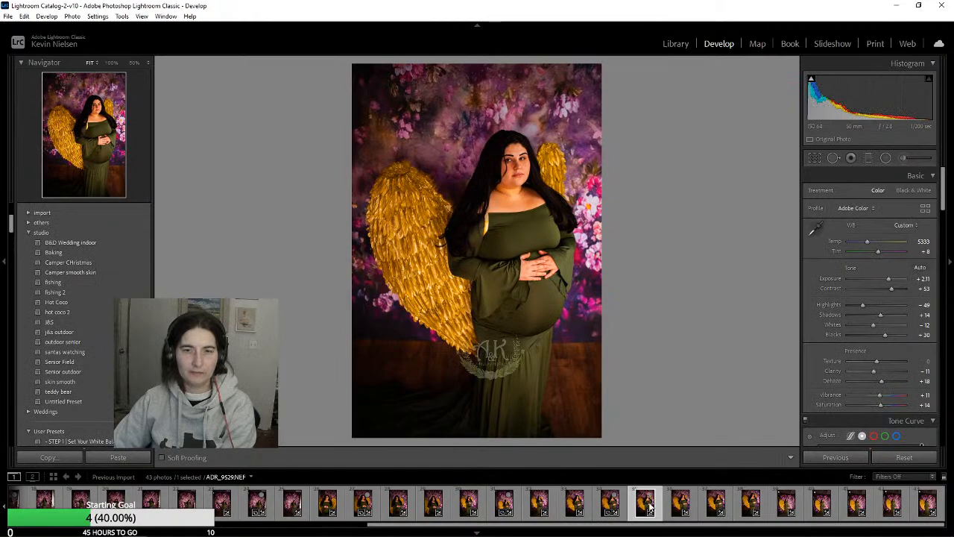
key("Right")
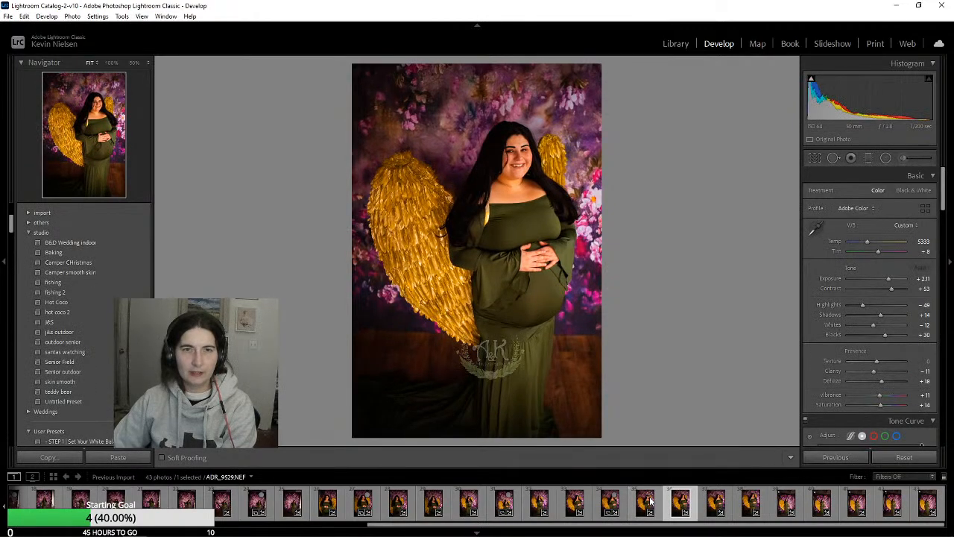
key("Right")
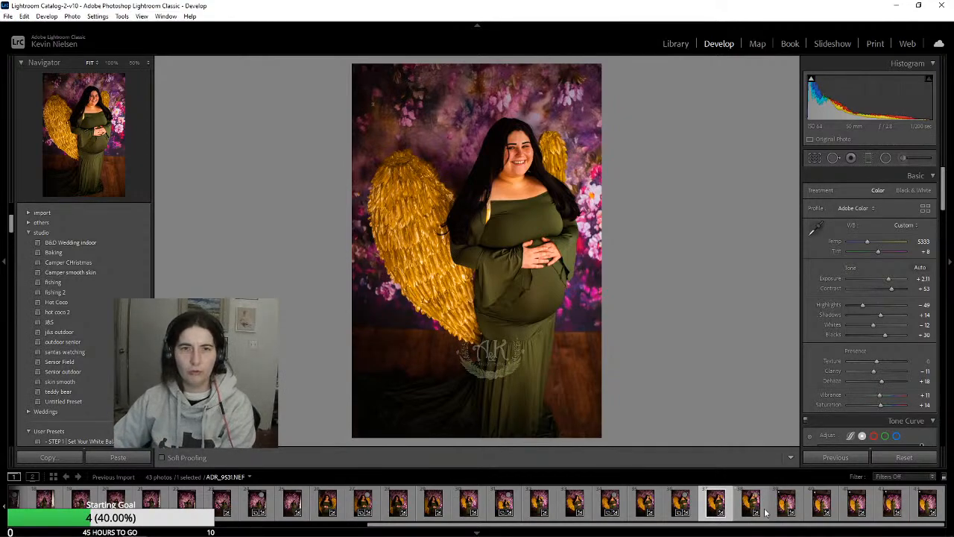
Review the remaining gold-wings photos through the last one, ADR_9537.NEF, and return to ADR_9536.NEF
left_click(753, 501)
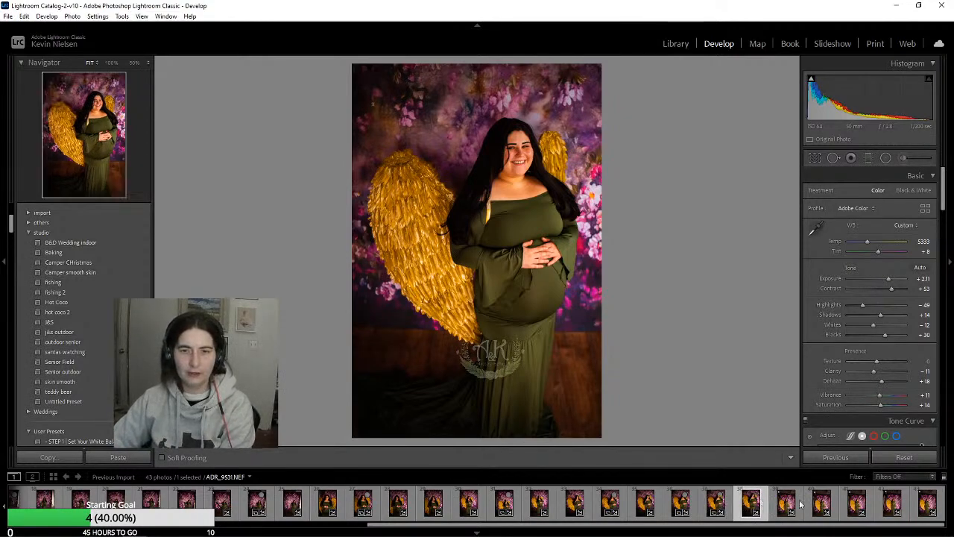
left_click(802, 499)
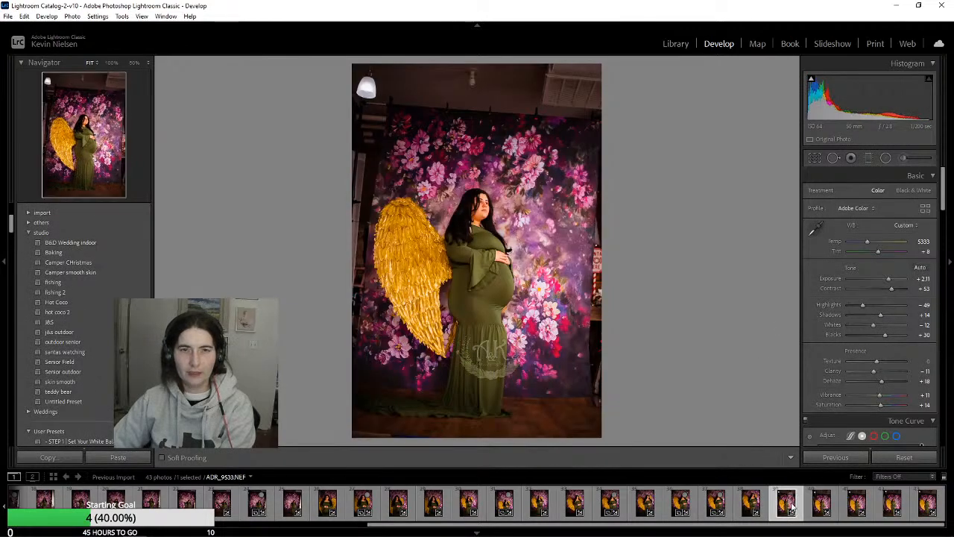
left_click(858, 503)
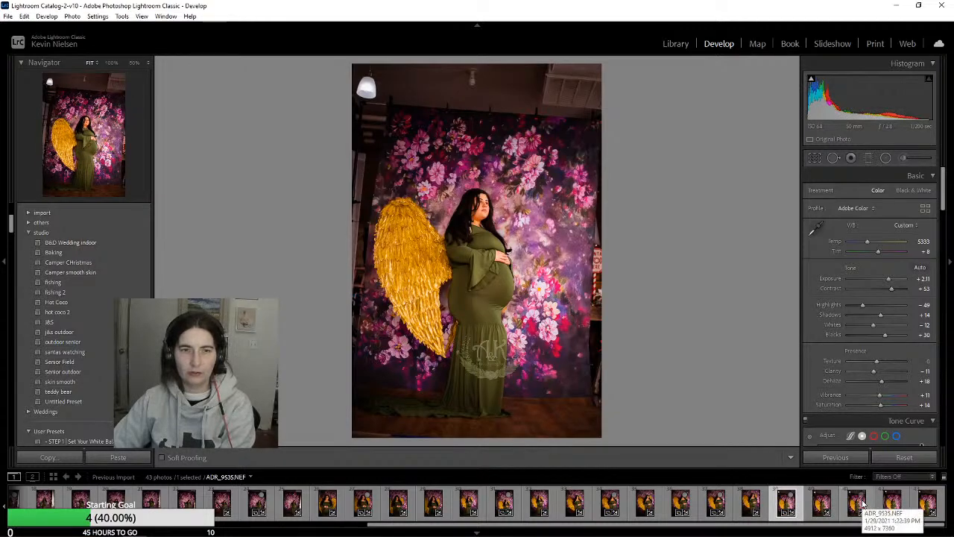
left_click(863, 505)
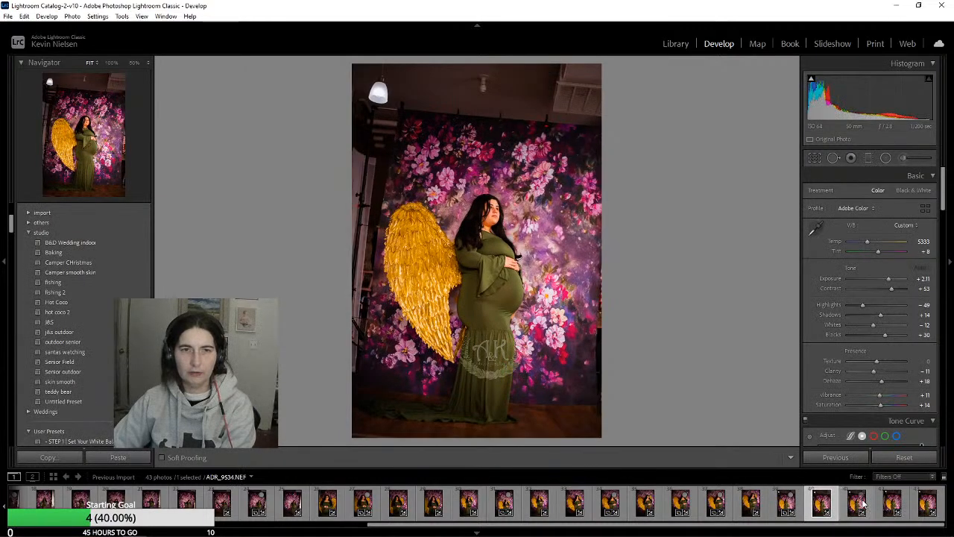
key("Right")
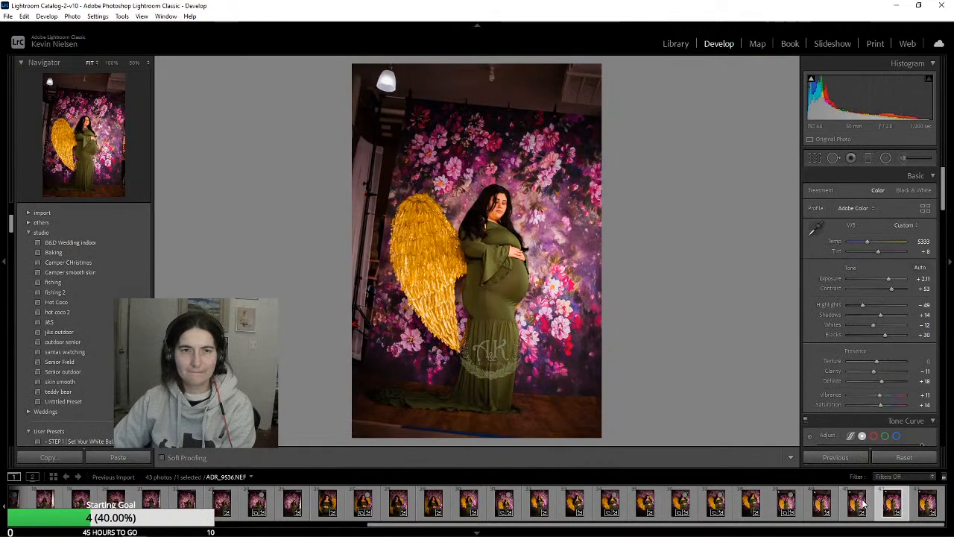
left_click(925, 507)
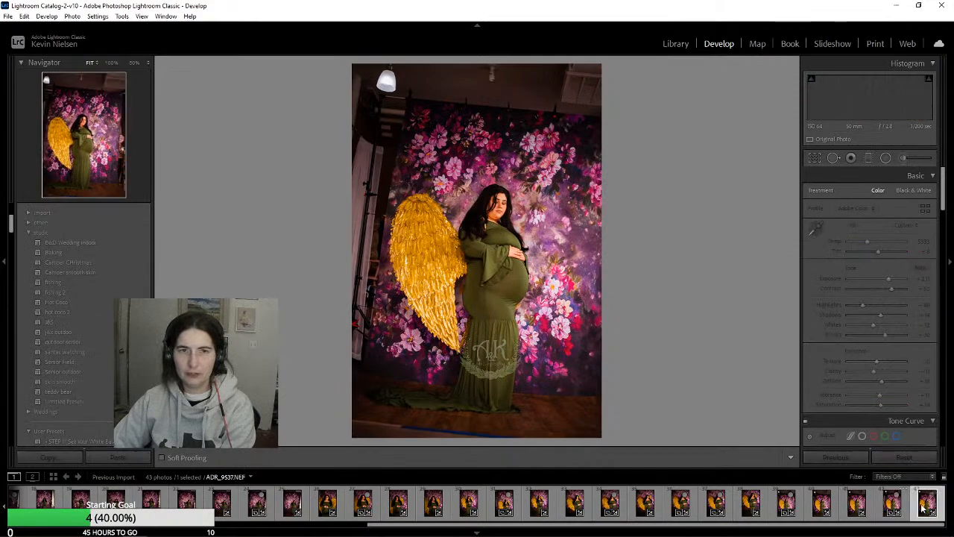
key("Left")
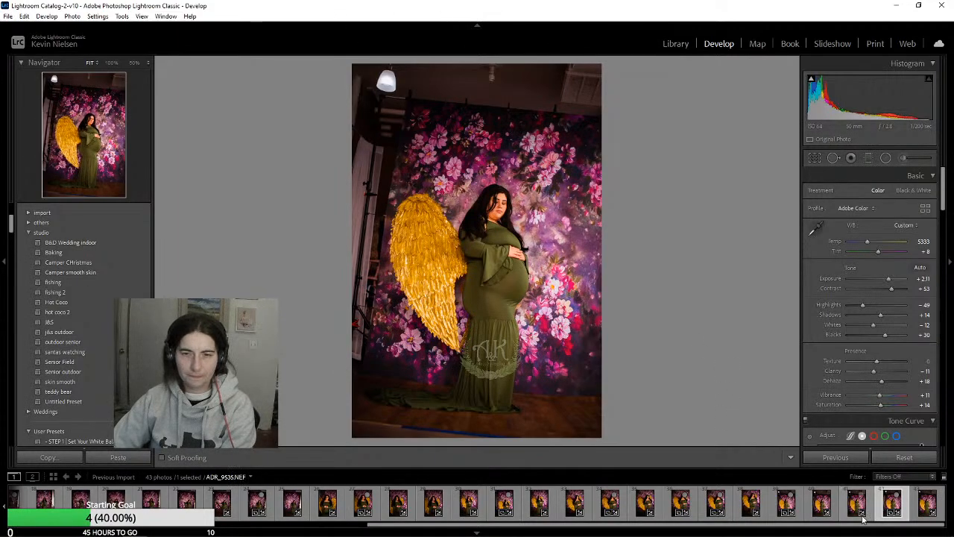
Compare the neighbouring full-length photos around ADR_9513.NEF to ADR_9515.NEF back and forth to choose between the dress-toss poses
scroll(746, 526, "left", 5)
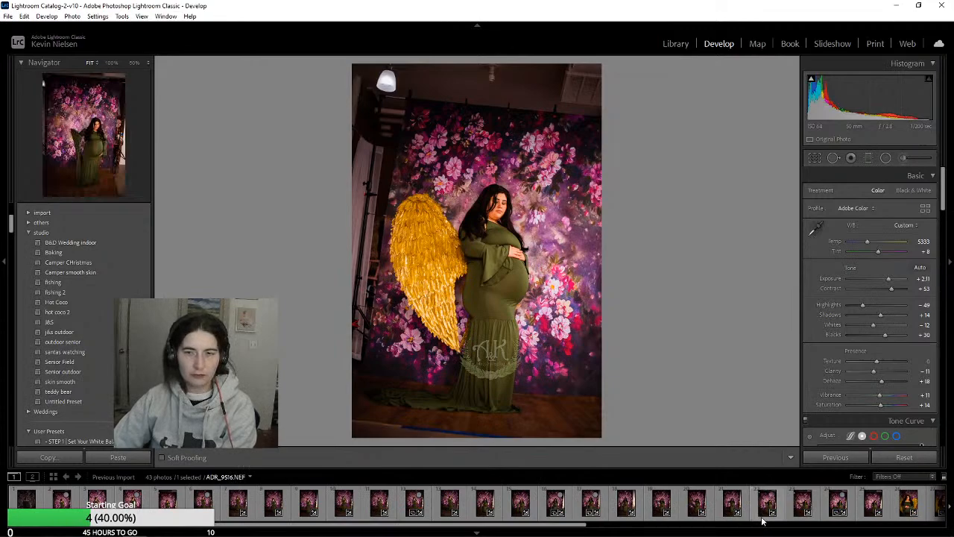
left_click(685, 508)
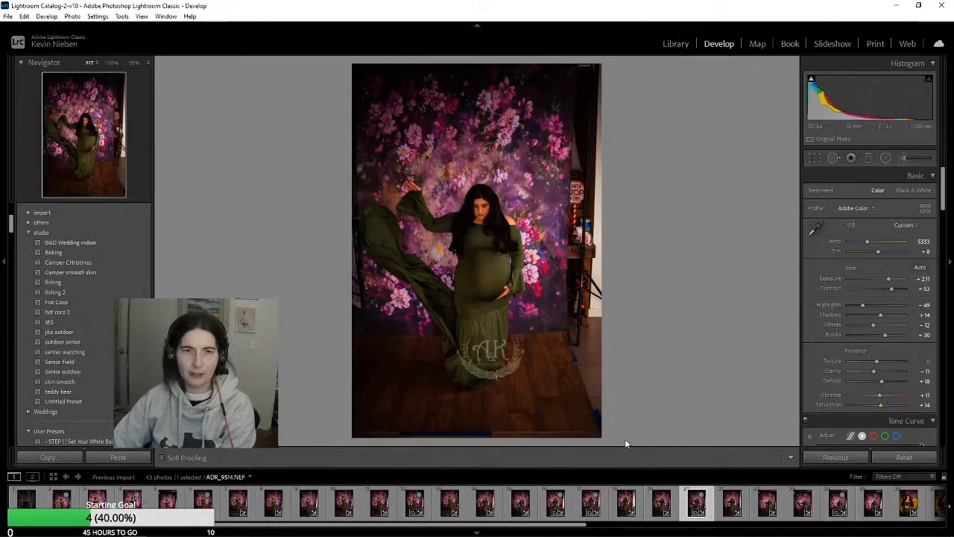
left_click(733, 504)
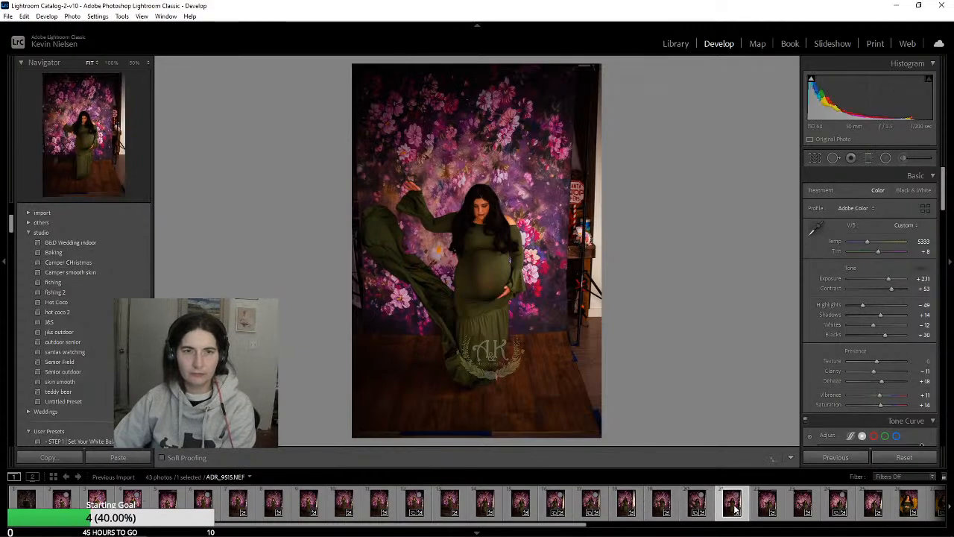
key("Left")
key("Left")
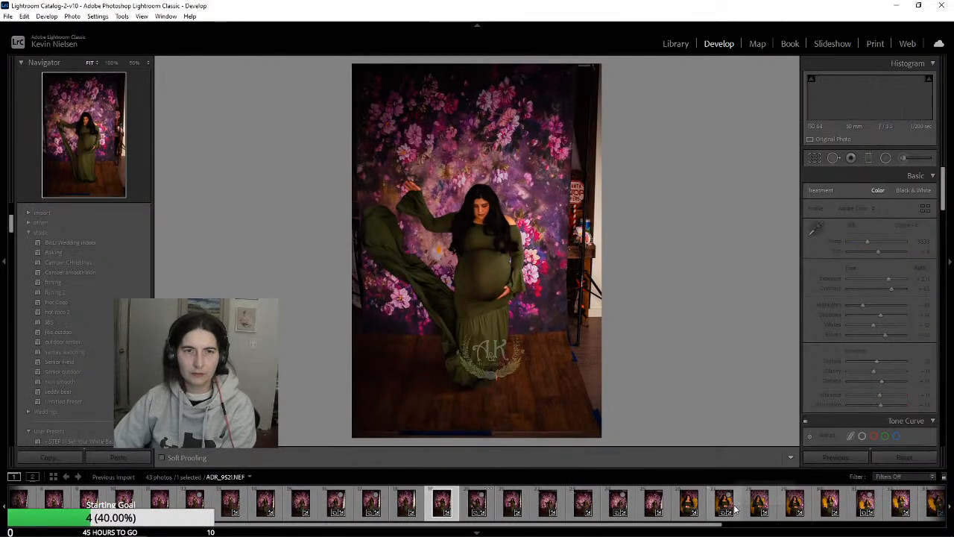
key("Left")
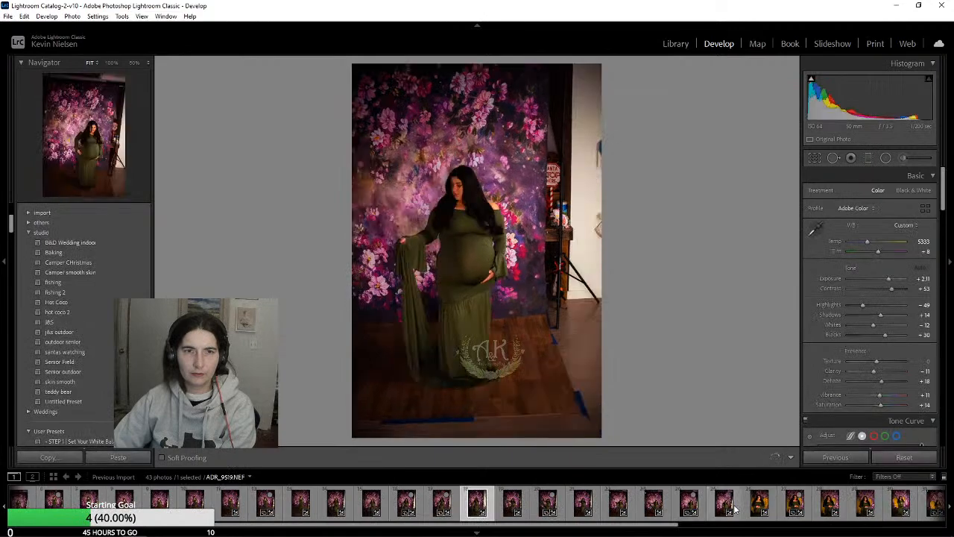
key("Right")
key("Right")
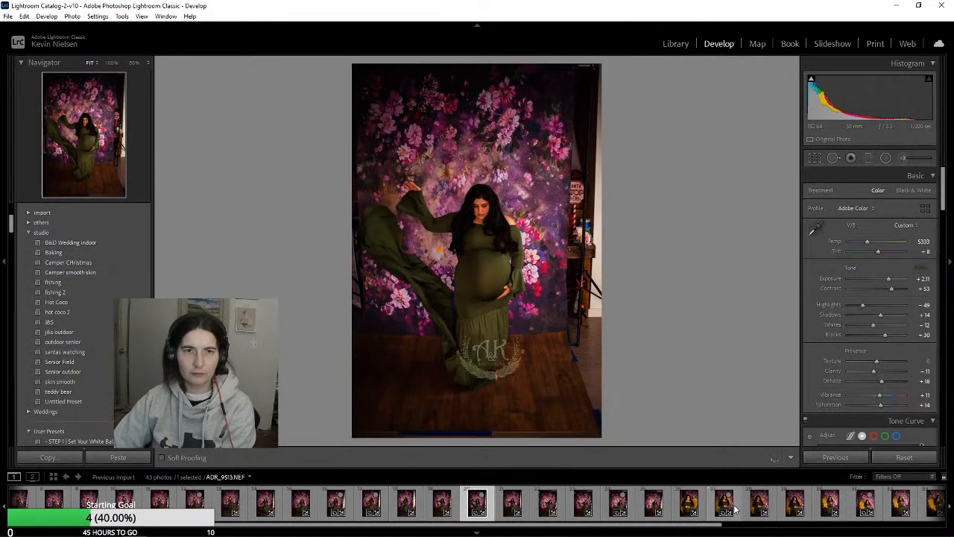
key("Right")
key("Right")
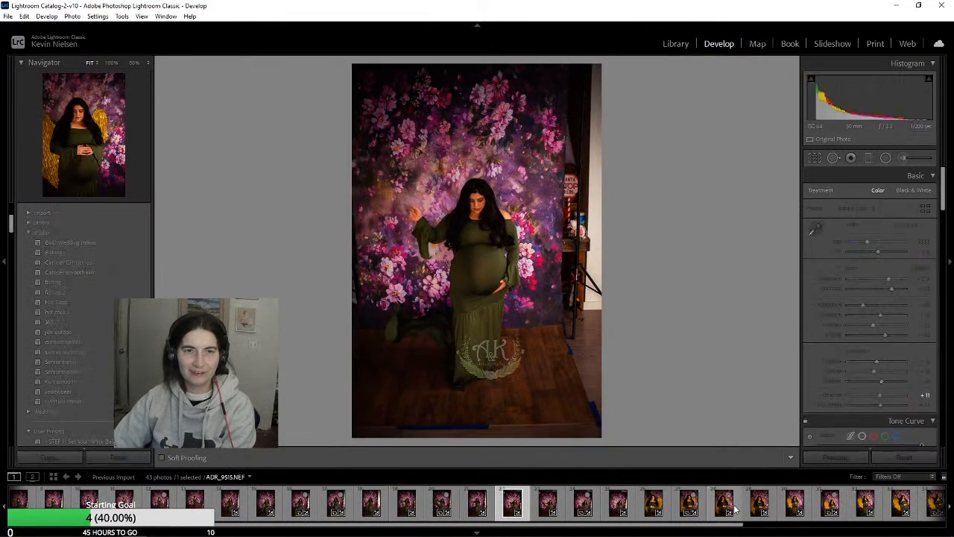
key("Left")
key("Left")
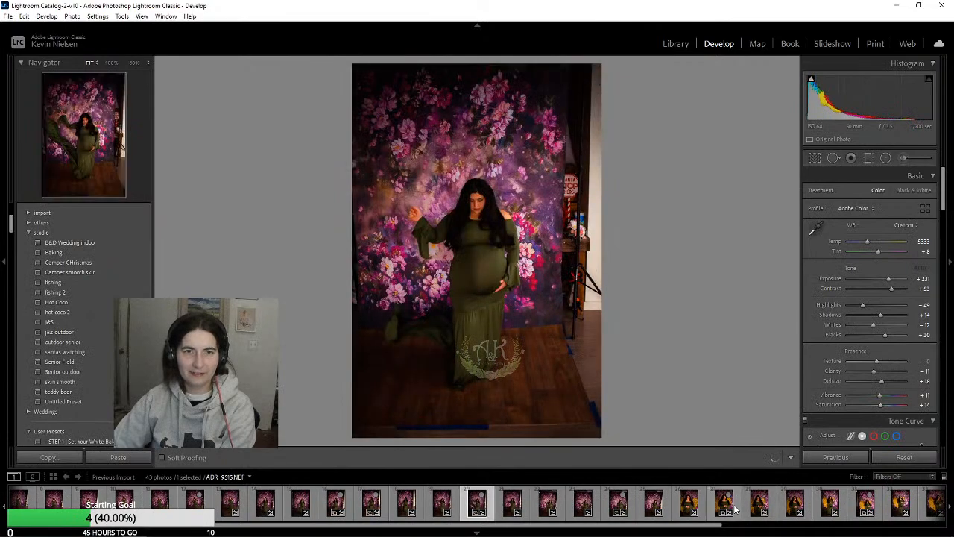
key("Right")
key("Left")
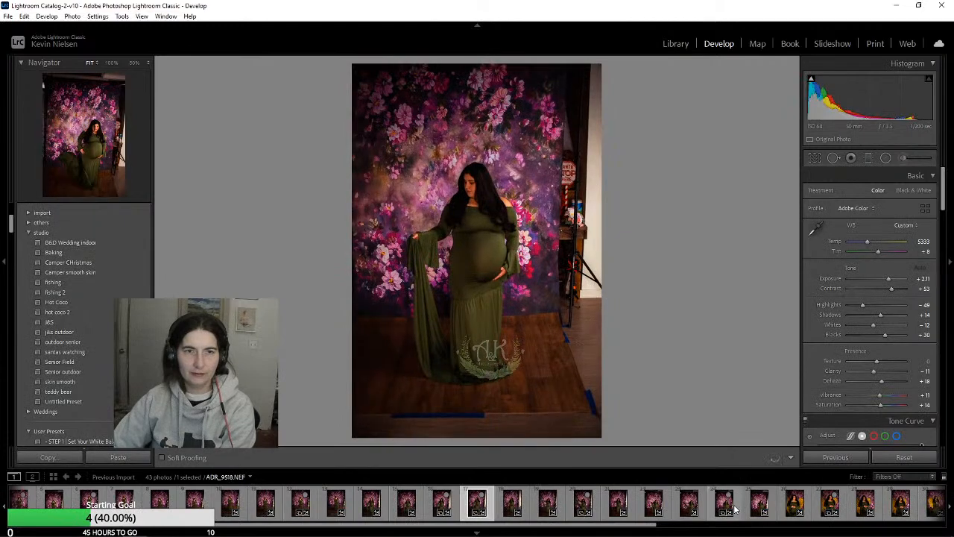
Review the preceding full-length photos in front of the floral backdrop, going back as far as ADR_9508.NEF
key("Left")
key("Left")
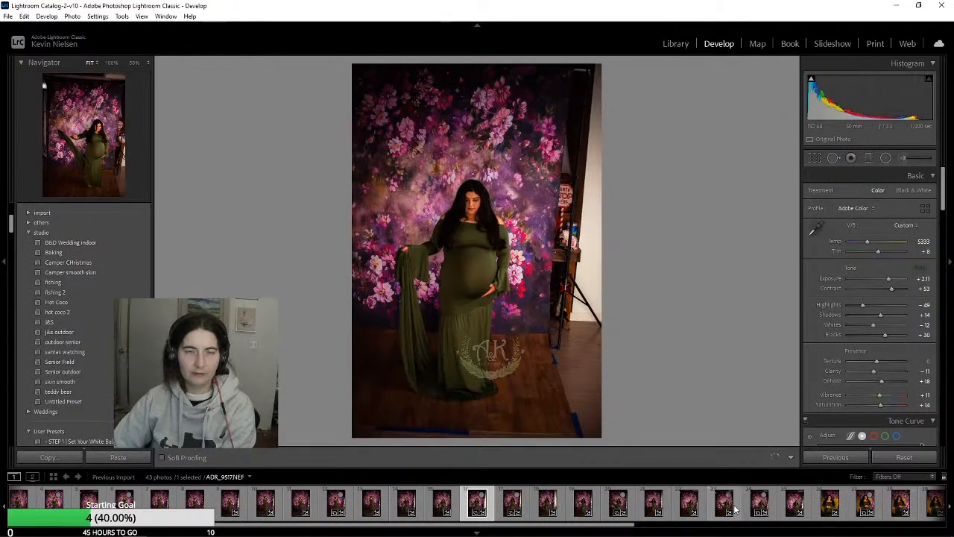
key("Left")
key("Left")
key("Left")
key("Left")
key("Left")
key("Left")
key("Left")
key("Left")
key("Left")
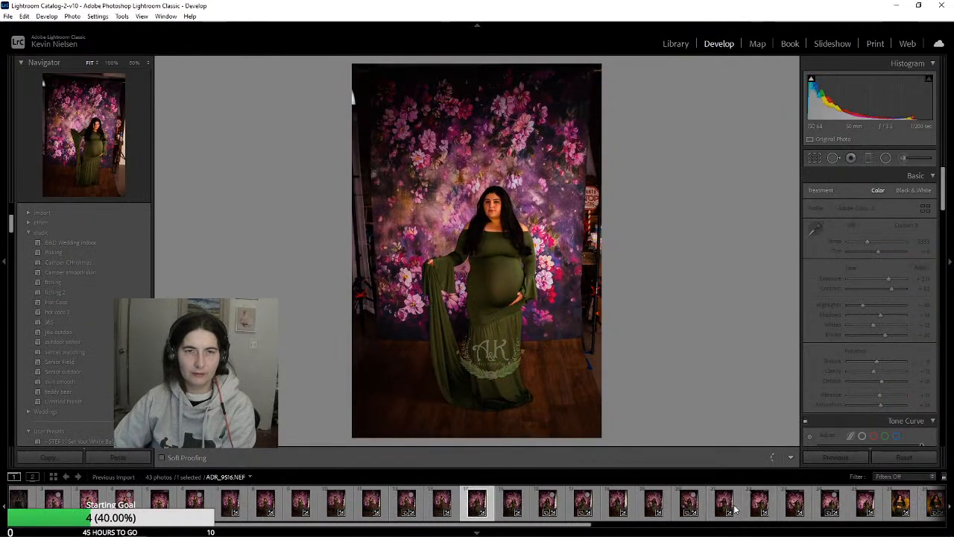
Open the Quick Collection in the Library and select all its maternity photos, from ADR_9496.NEF through the last one
left_click(675, 43)
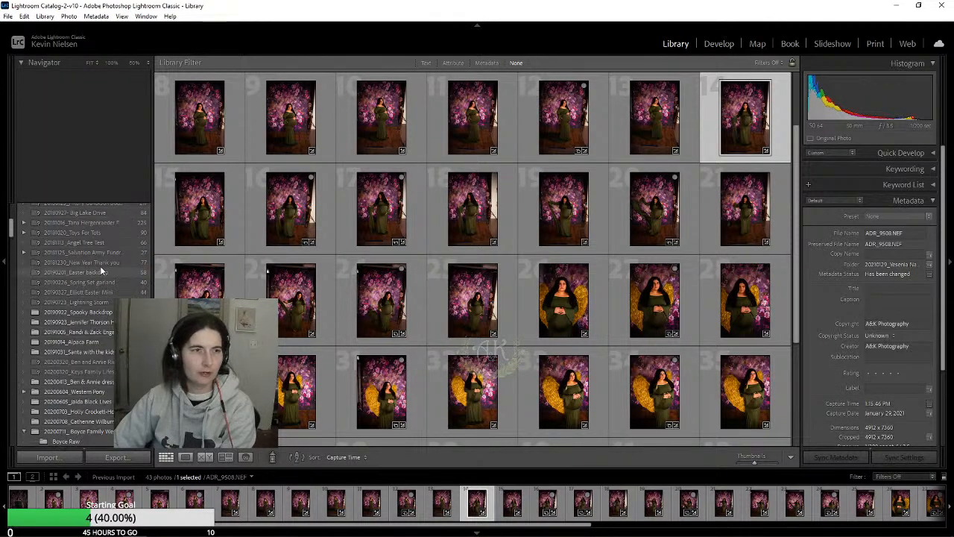
scroll(101, 264, "up", 15)
left_click(74, 242)
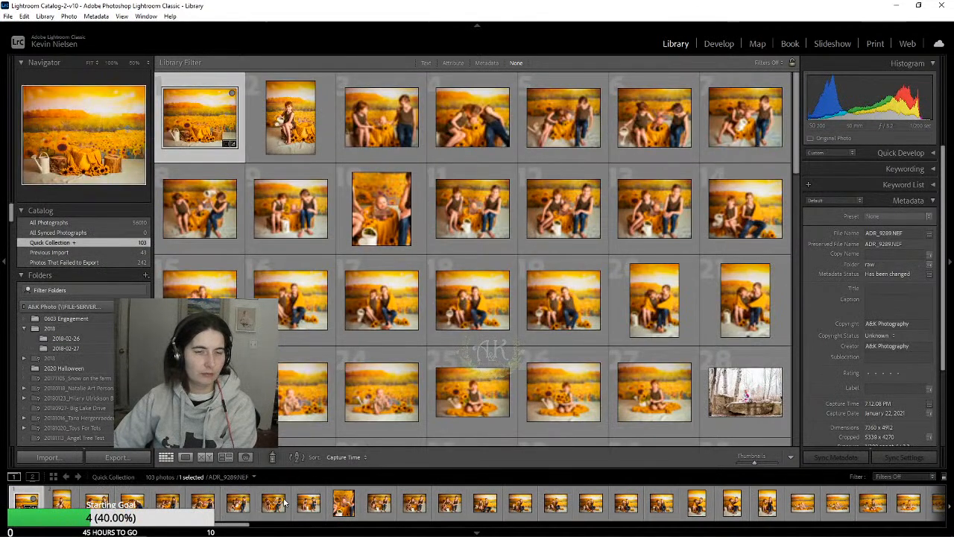
scroll(501, 495, "down", 10)
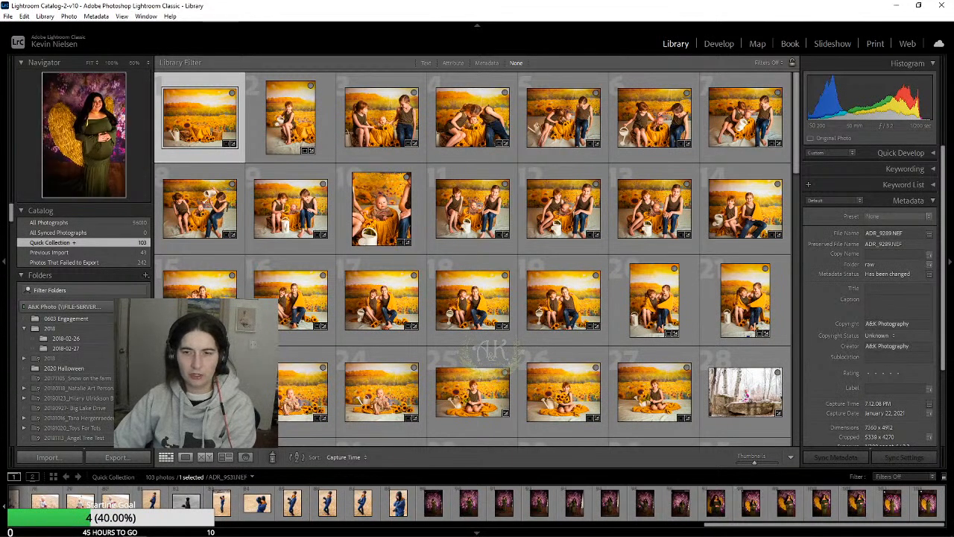
left_click(446, 504)
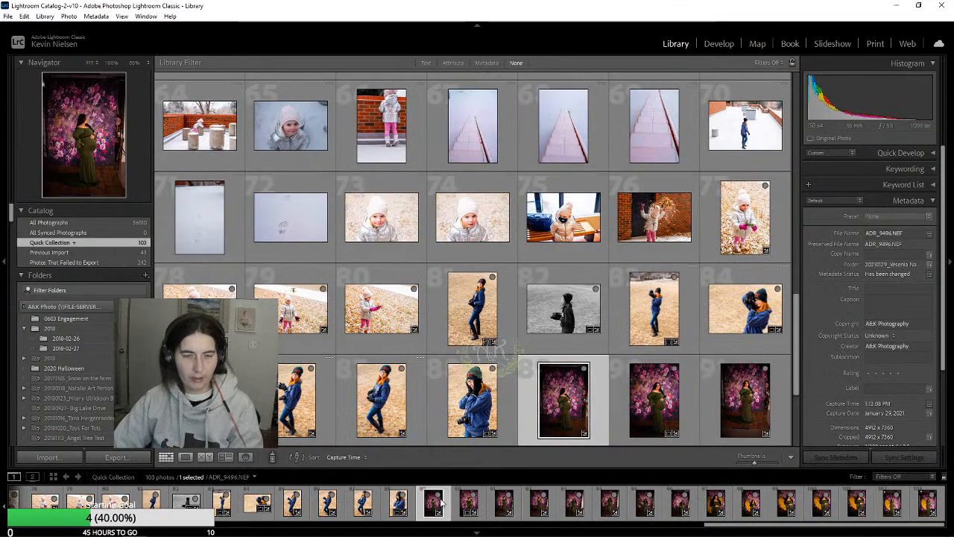
left_click(942, 505, "shift")
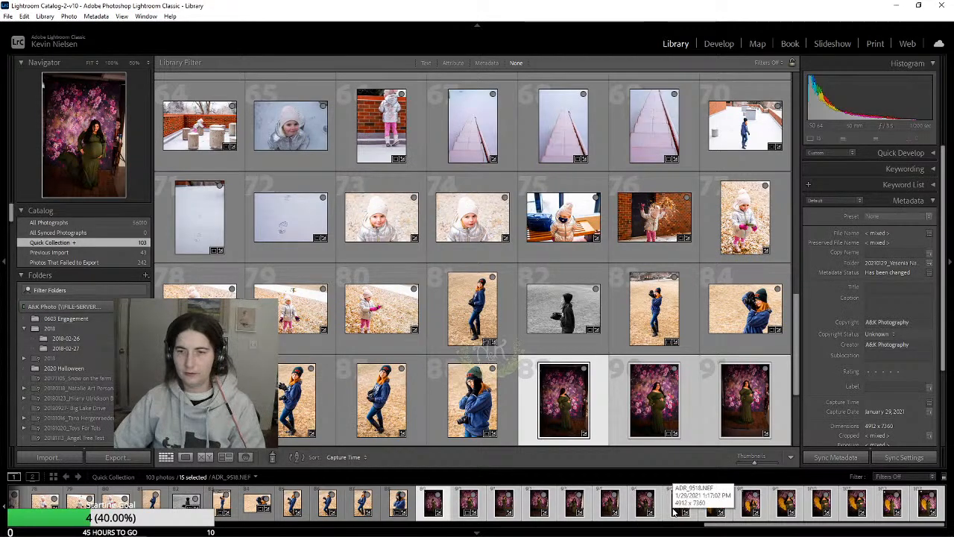
Export the selected maternity photos to the hard drive with the file naming set to Filename
right_click(447, 508)
mouse_move(482, 454)
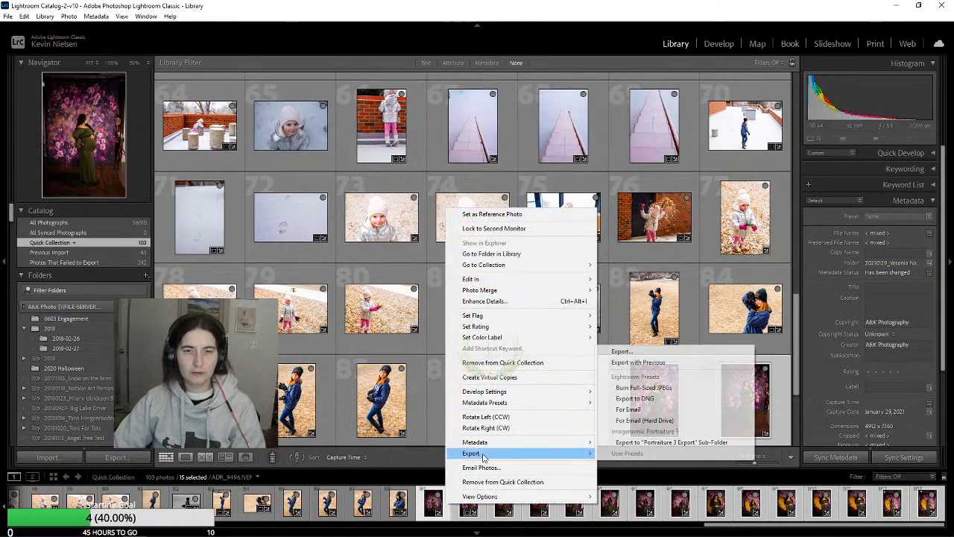
left_click(671, 352)
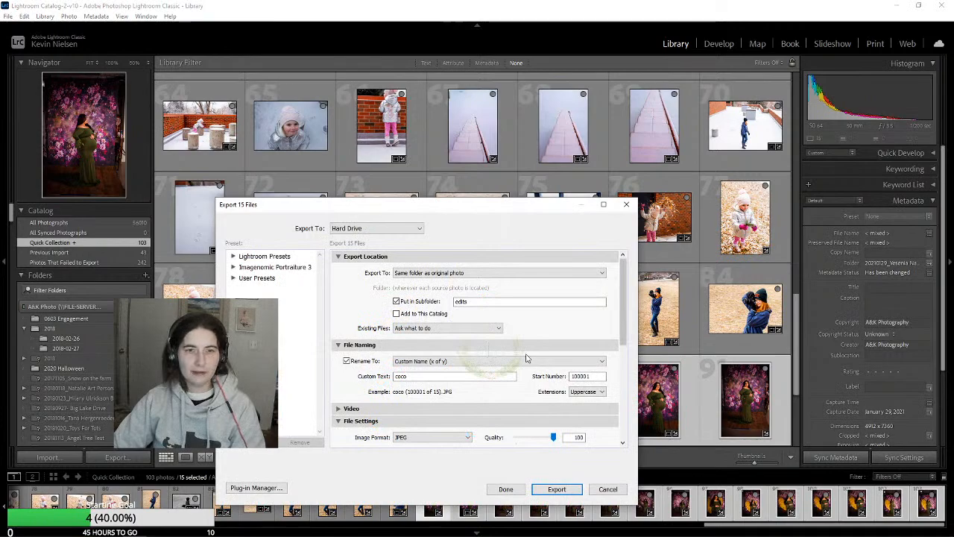
left_click(410, 364)
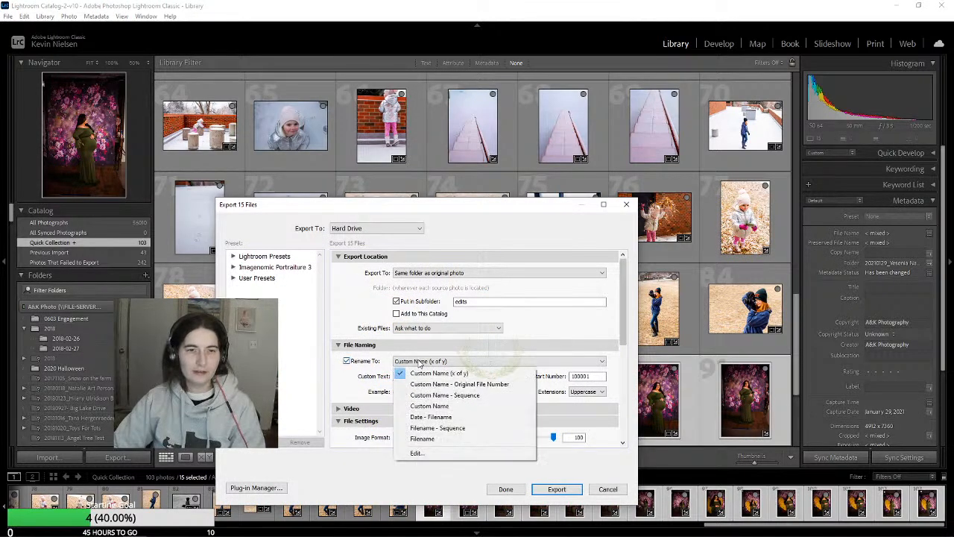
left_click(475, 439)
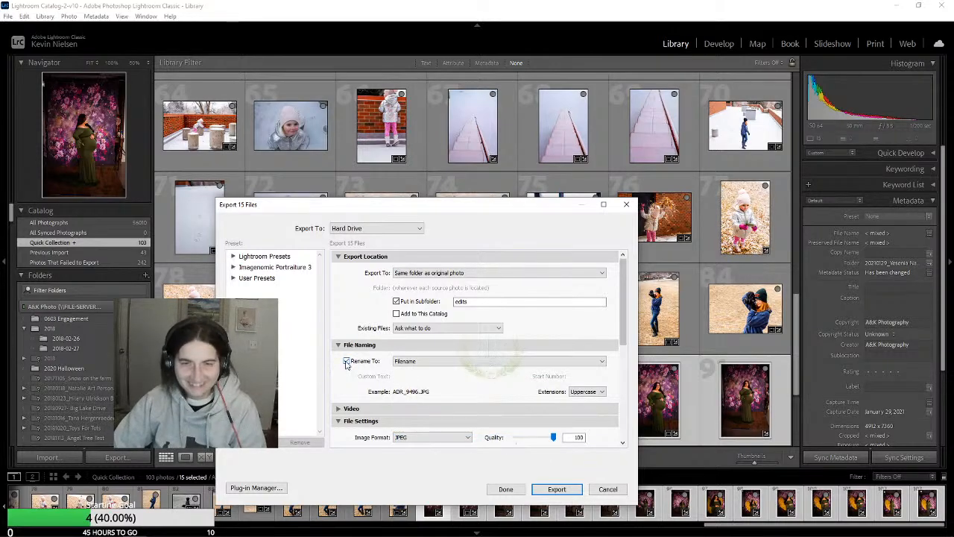
scroll(532, 375, "down", 5)
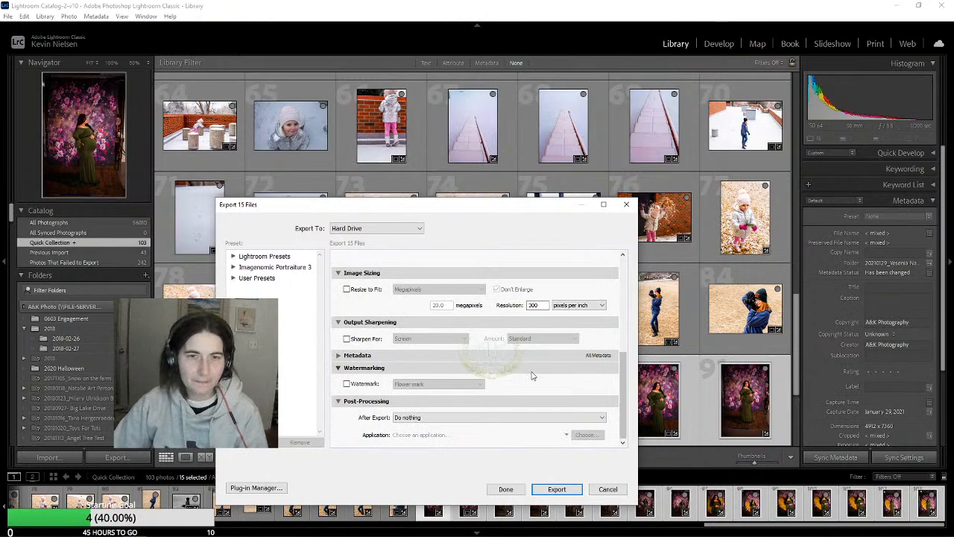
scroll(533, 376, "up", 5)
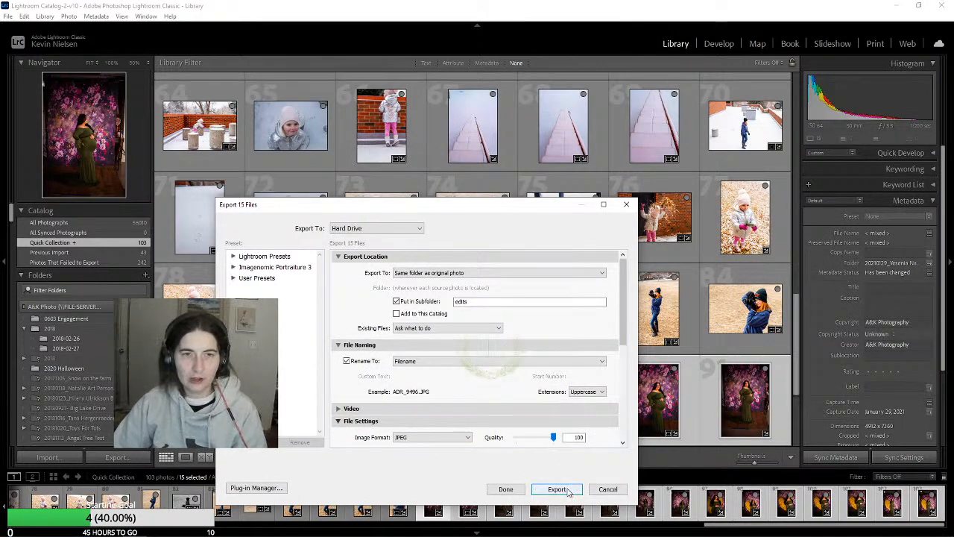
left_click(559, 490)
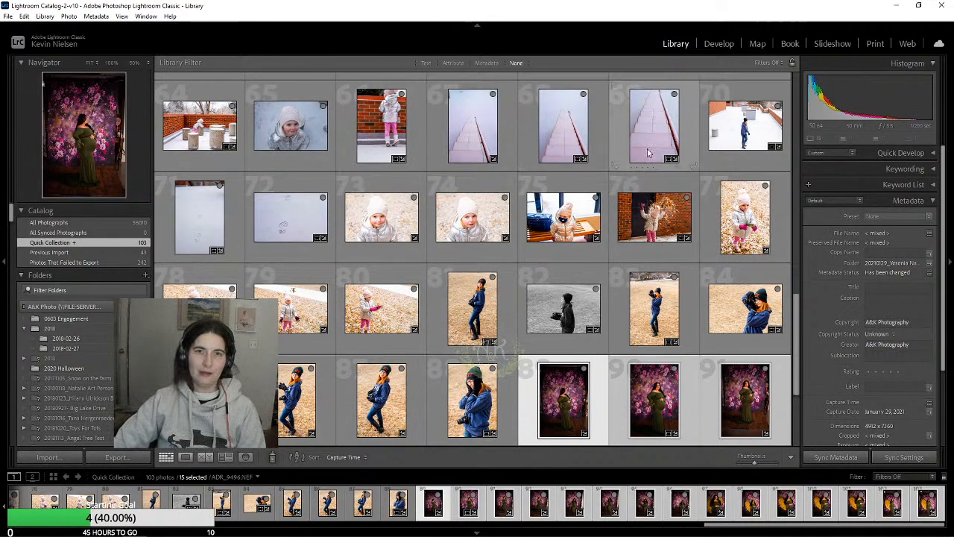
Find the snowy portrait ADR_9391.NEF in the Quick Collection, inspect it in Develop and return to the Library grid
scroll(656, 257, "up", 4)
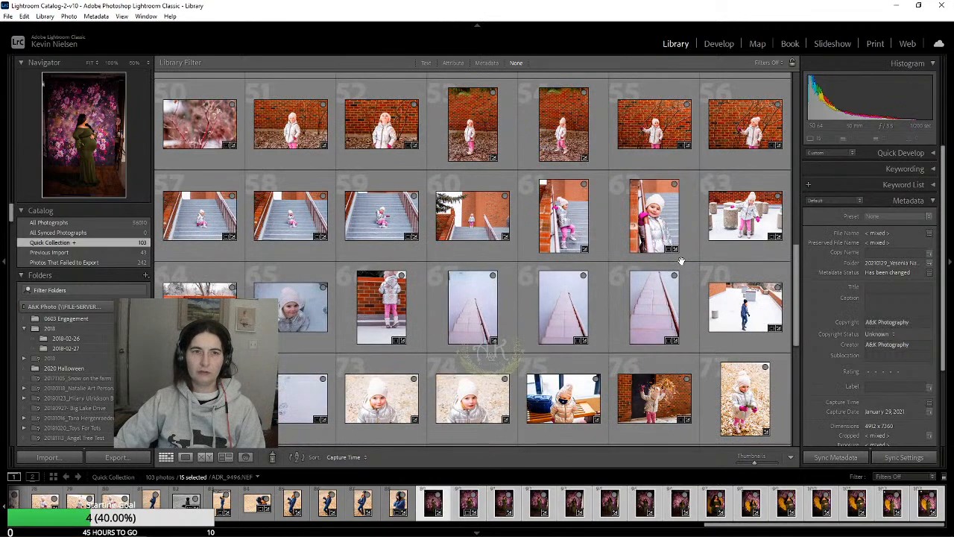
scroll(681, 261, "up", 6)
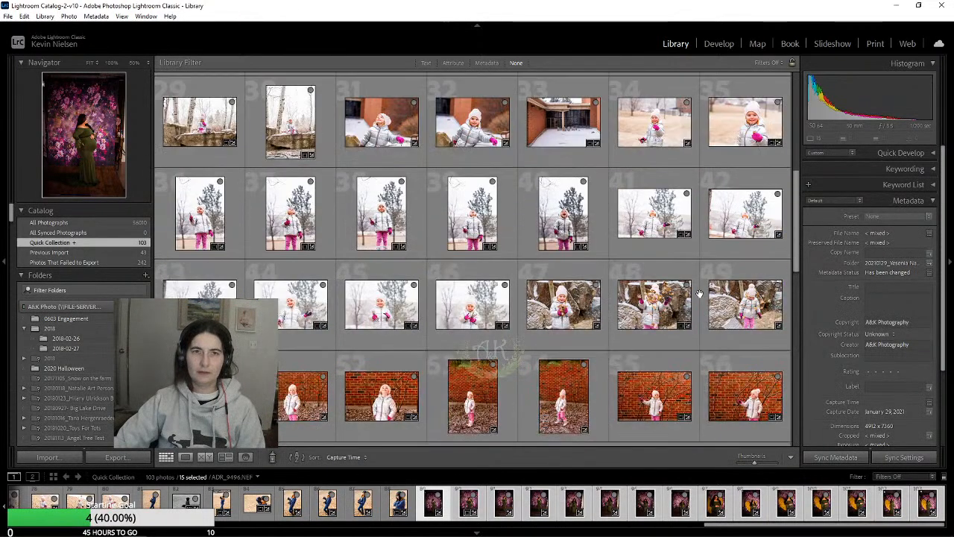
scroll(699, 293, "down", 1)
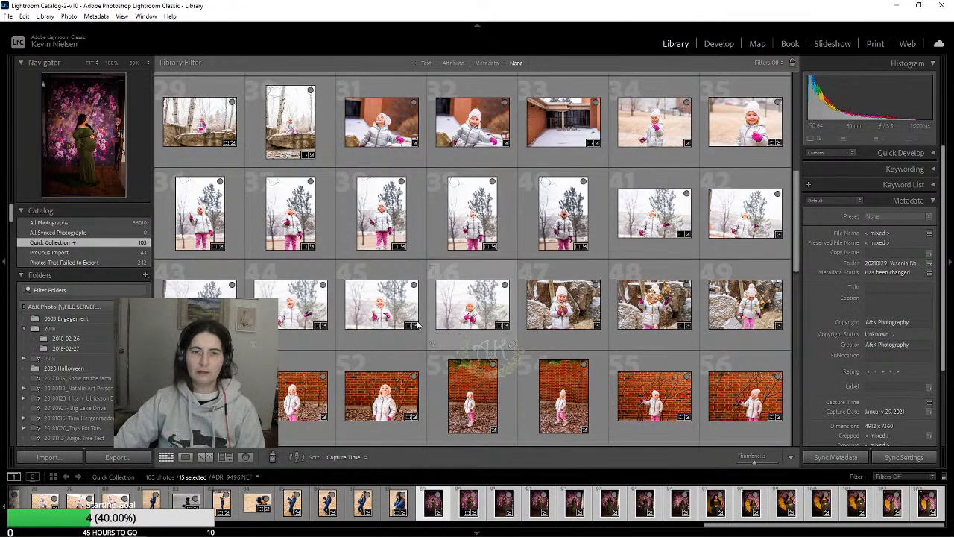
left_click(384, 313)
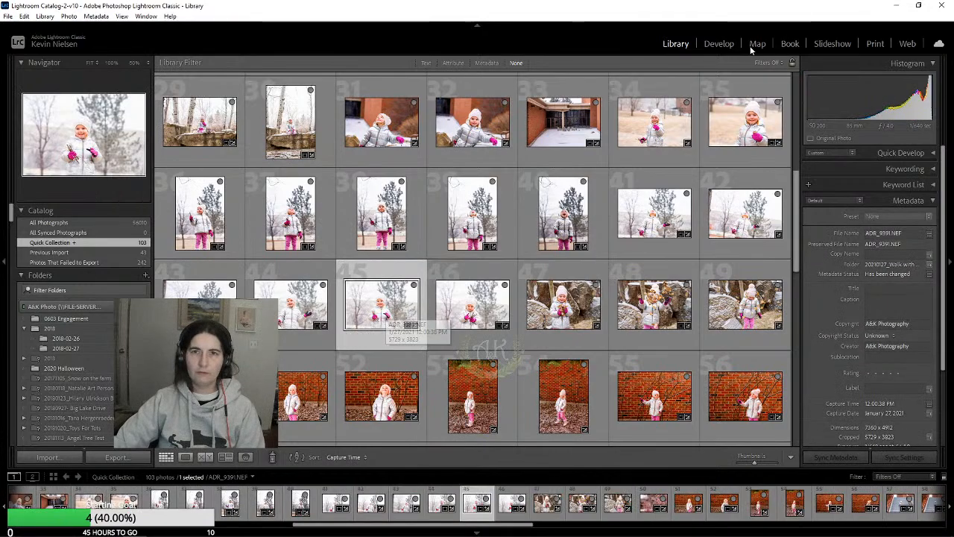
left_click(720, 44)
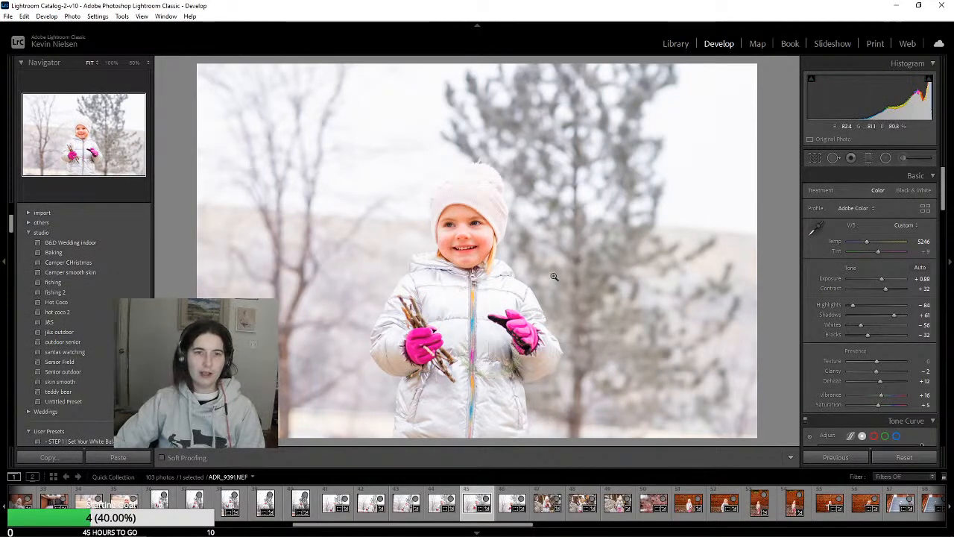
left_click(676, 44)
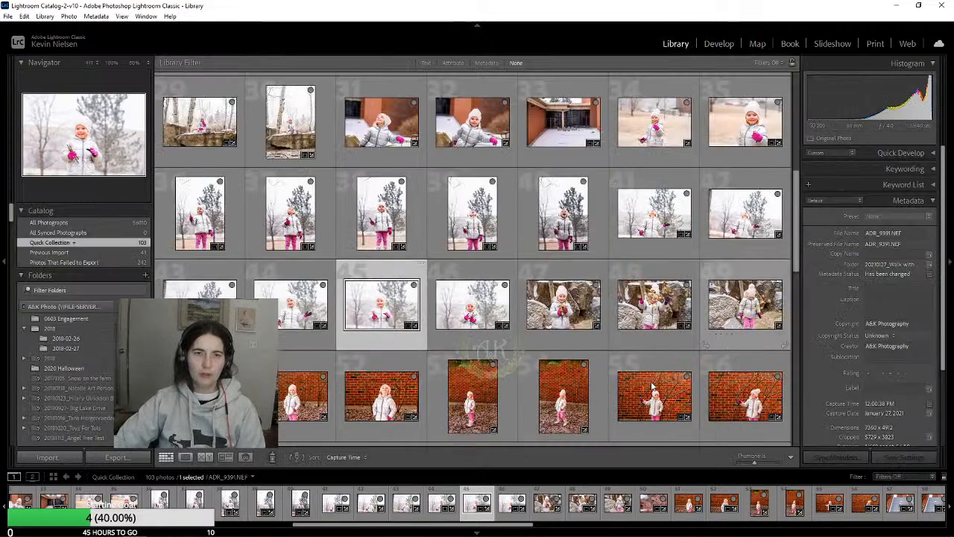
Inspect the staircase photo ADR_9445.NEF and the black-and-white photo ADR_9469.NEF in Develop, returning to the Library grid
scroll(674, 314, "down", 2)
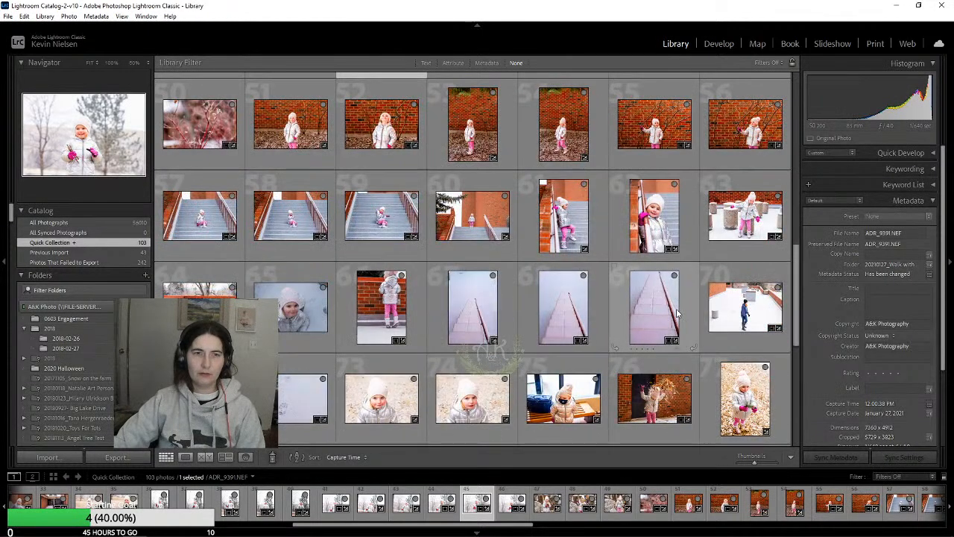
left_click(563, 306)
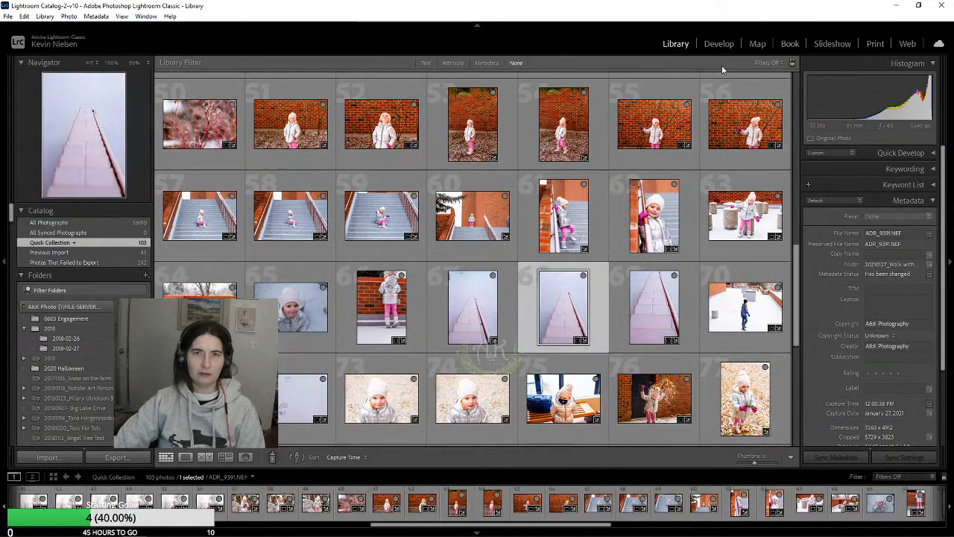
left_click(718, 44)
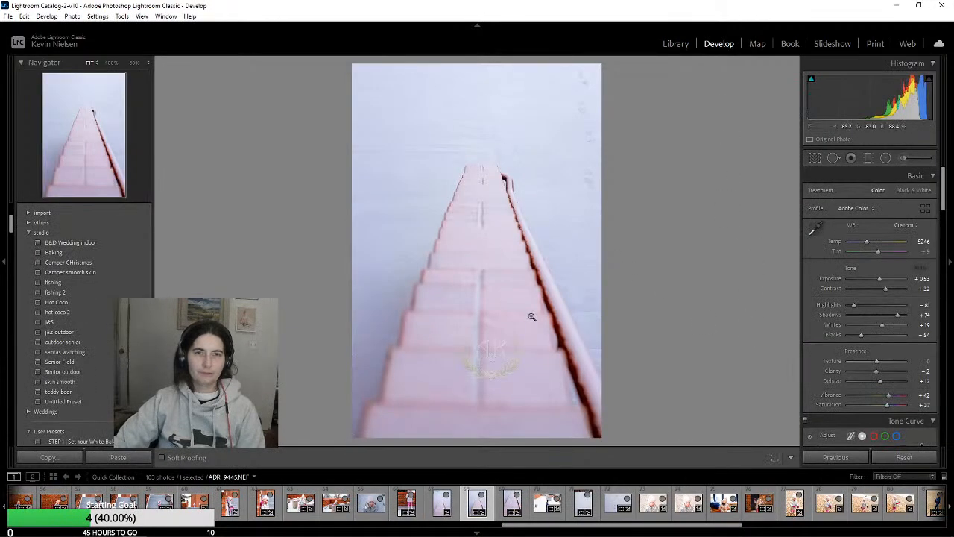
left_click(675, 43)
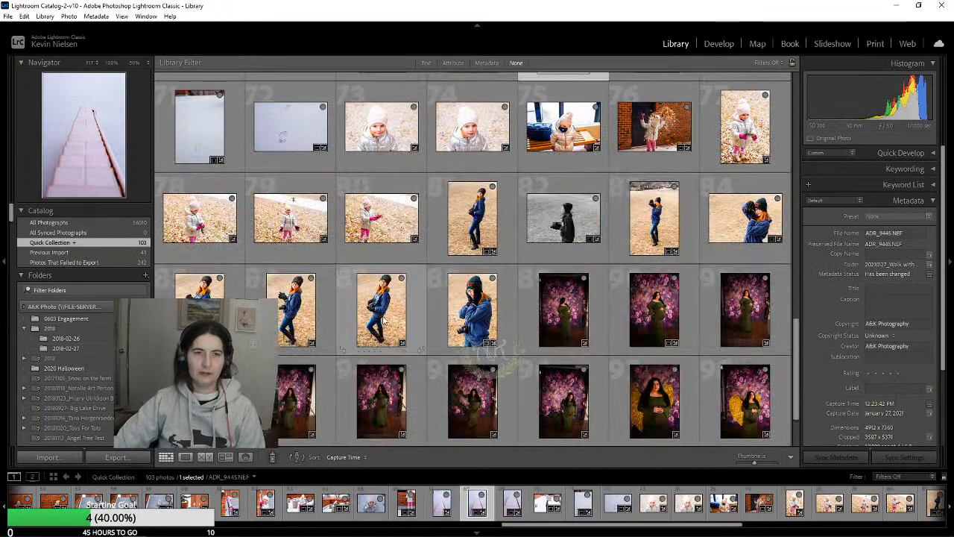
left_click(561, 227)
left_click(720, 49)
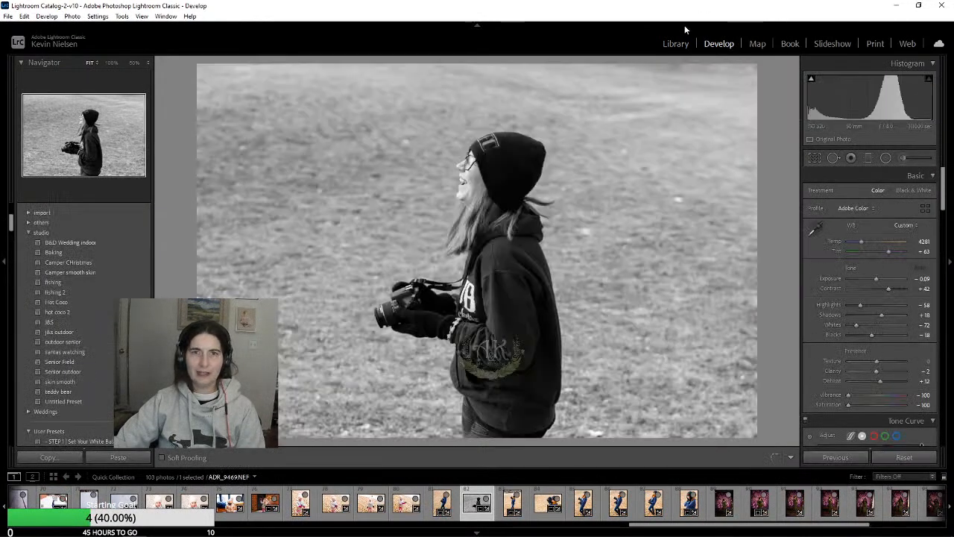
left_click(676, 44)
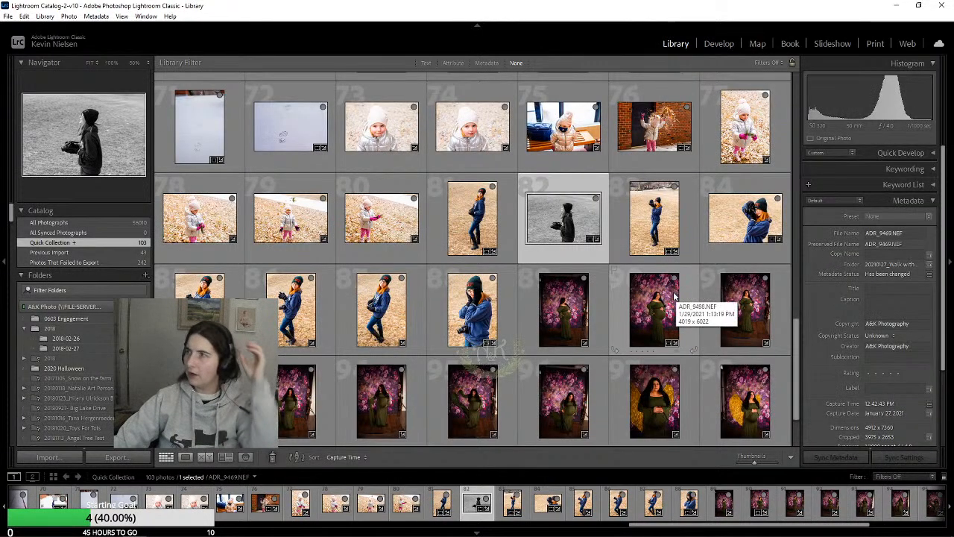
Switch to Photoshop and browse for files to open in the edits folder of the 20210129 Maternity Model Call shoot on A&K Photo
scroll(666, 331, "down", 2)
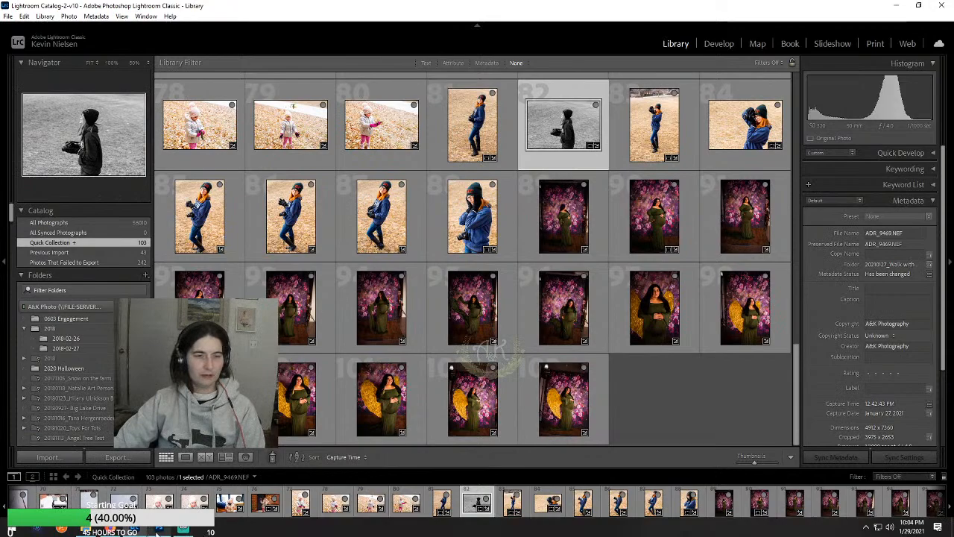
left_click(159, 531)
left_click(21, 5)
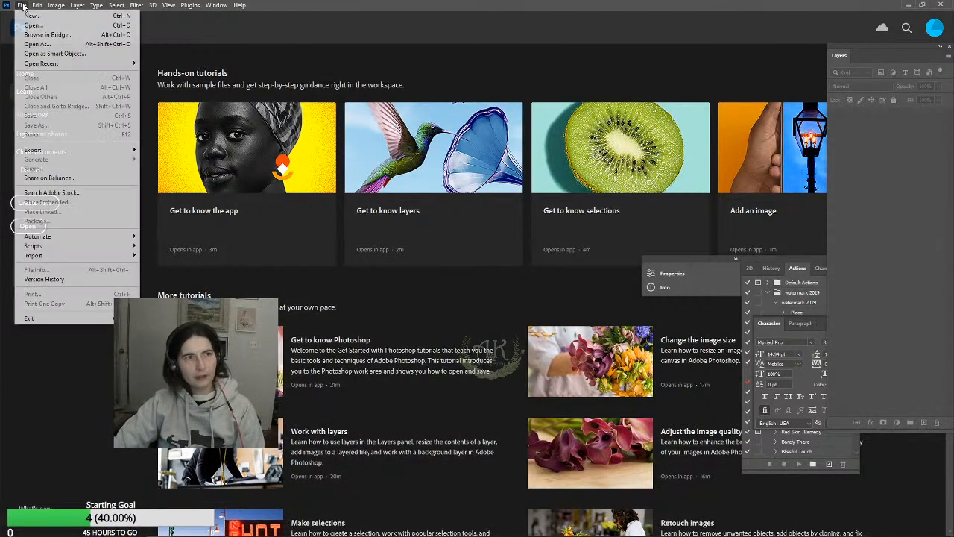
left_click(32, 25)
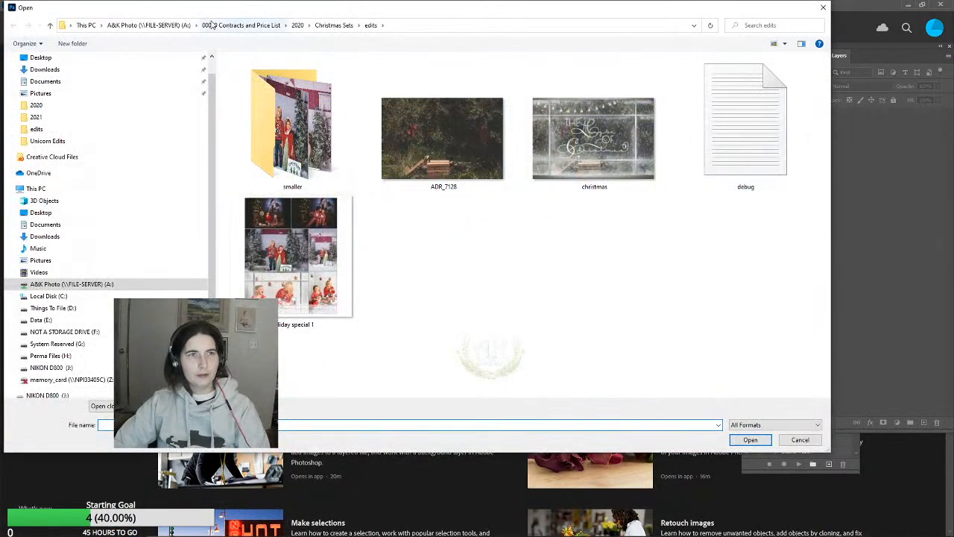
left_click(165, 24)
scroll(307, 272, "down", 15)
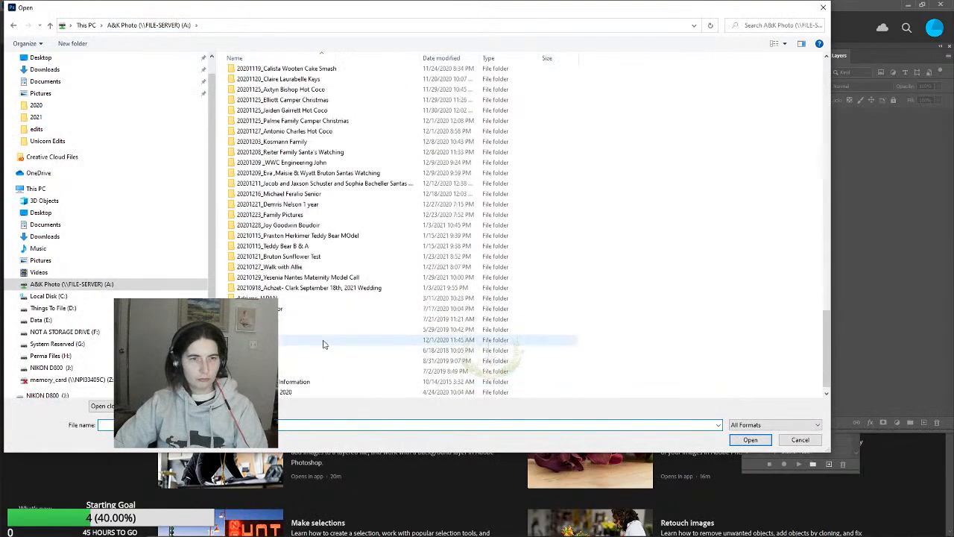
double_click(312, 271)
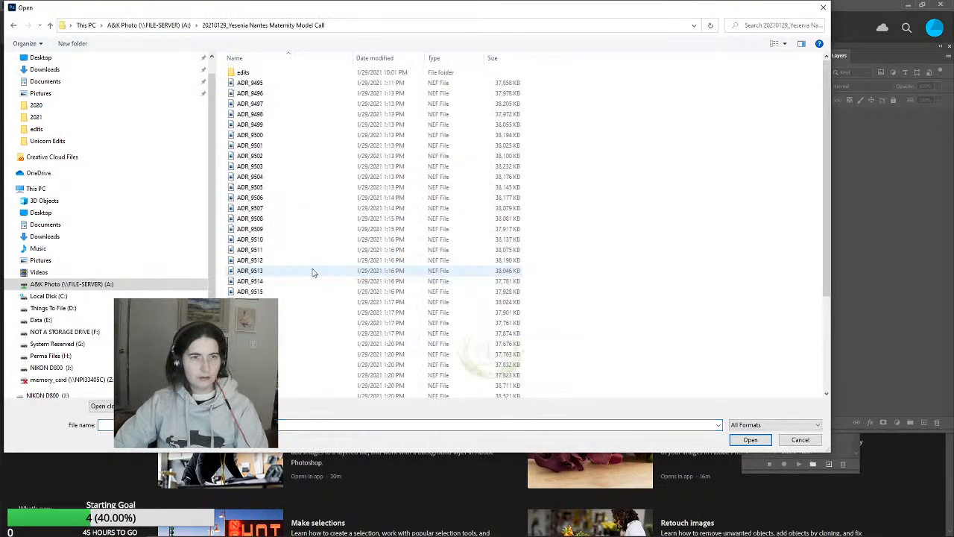
double_click(257, 74)
Open all the exported JPG files in the edits folder, from ADR_9496 through ADR_9536
left_click(261, 75)
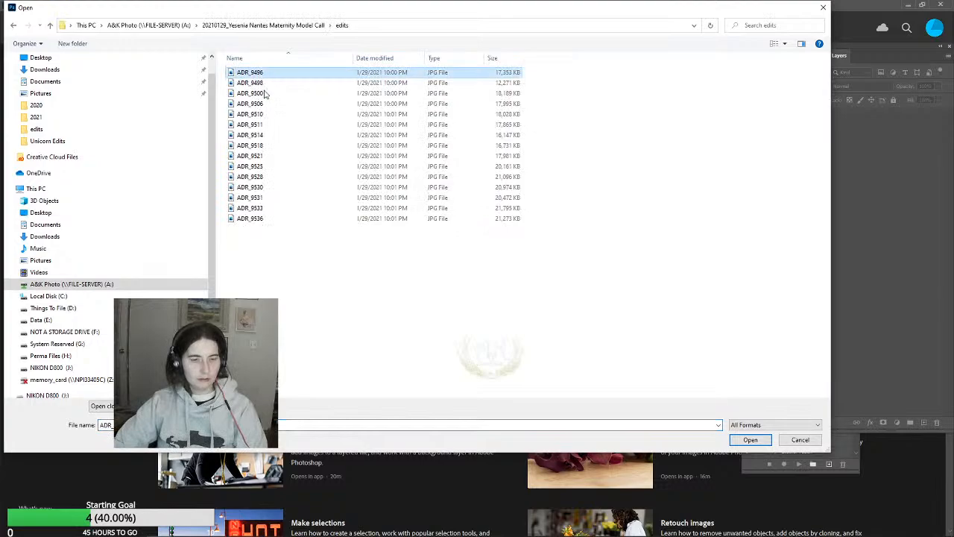
left_click(259, 218, "shift")
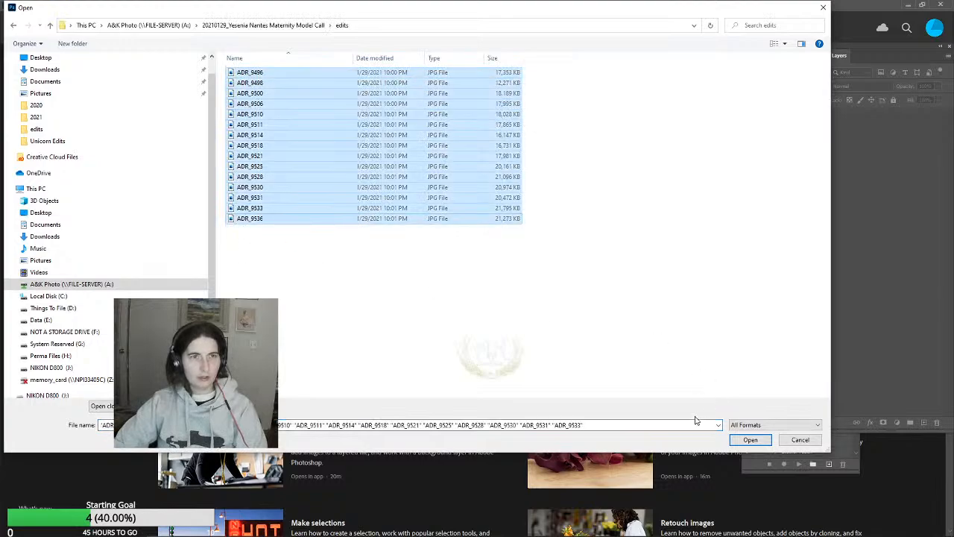
left_click(751, 441)
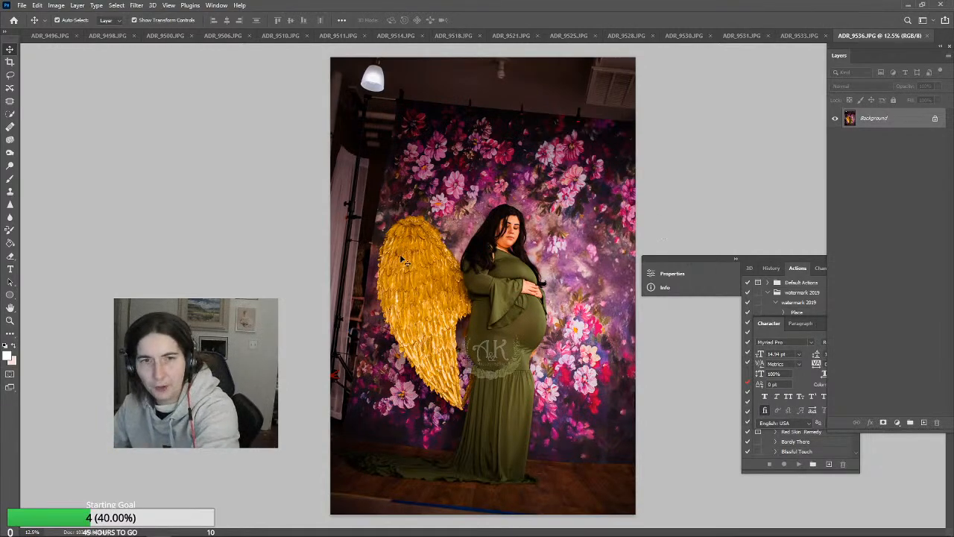
Expand the collapsed Properties and Info group and stack it above the Actions panel, clear of the photo
left_click(26, 6)
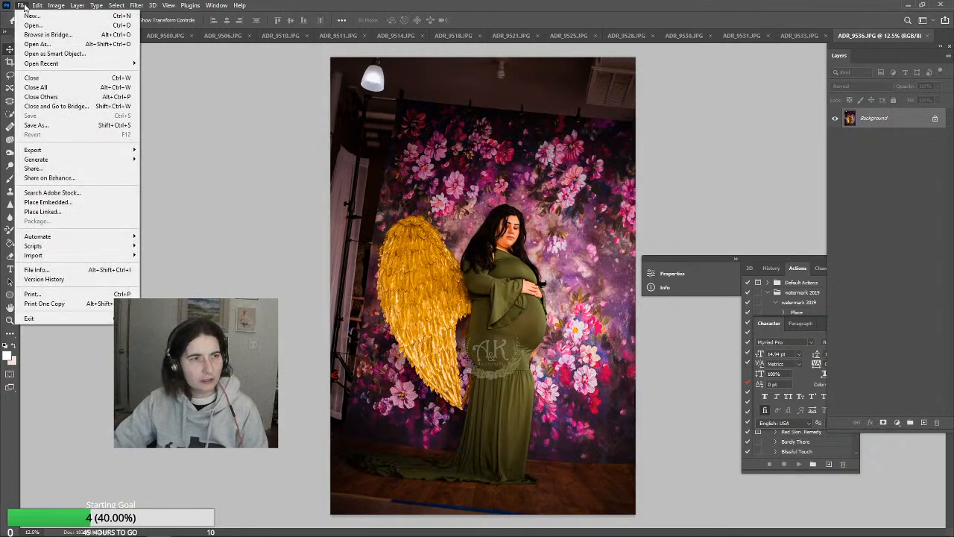
left_click(26, 6)
left_click_drag(787, 257, 755, 140)
left_click(705, 144)
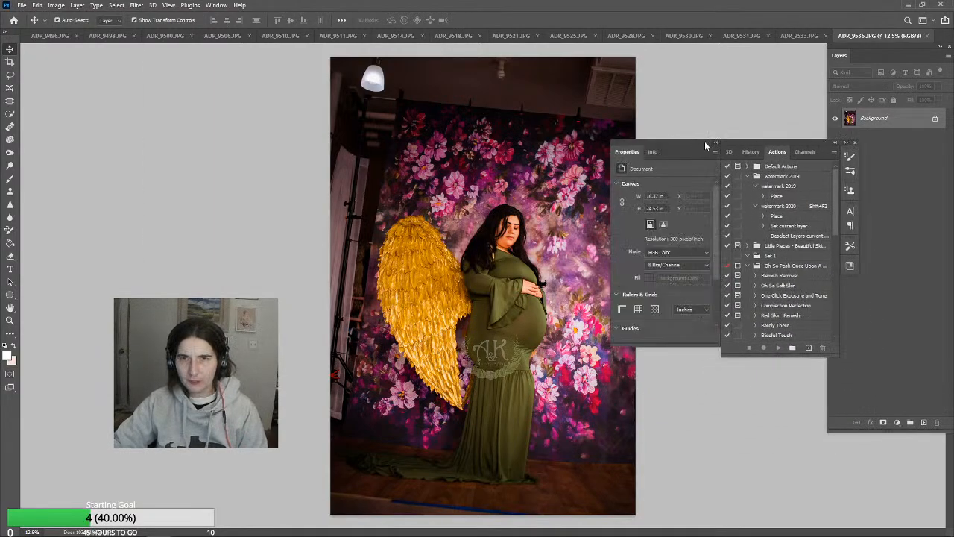
left_click(705, 142)
left_click_drag(672, 141, 821, 159)
double_click(671, 150)
double_click(728, 153)
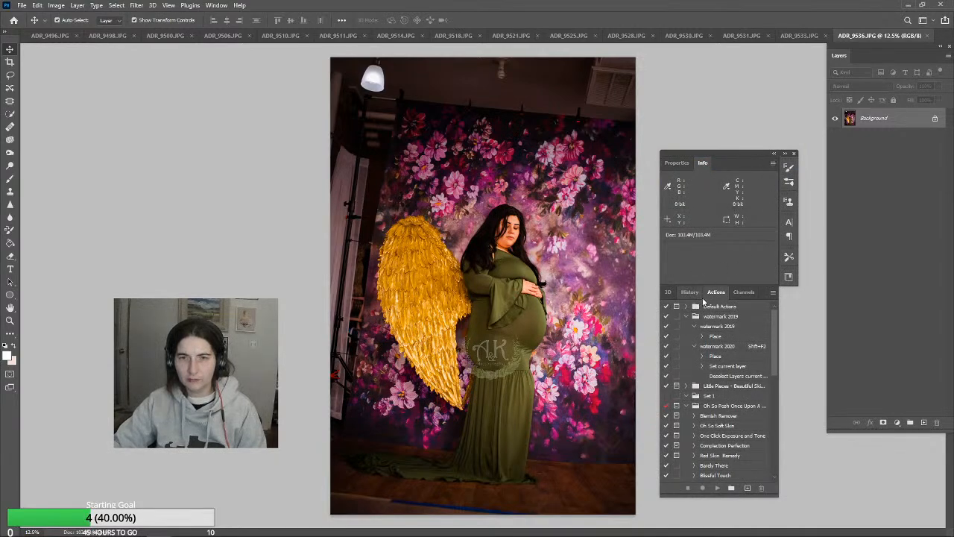
Play the Van Gogh (Clean + Bright) action on ADR_9536.JPG and set the resulting group's opacity to 47%
scroll(734, 379, "down", 4)
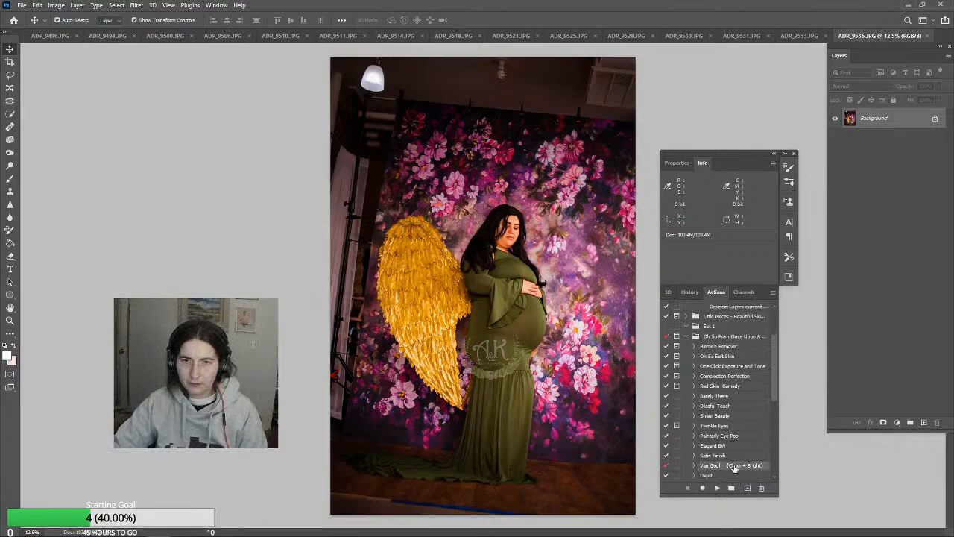
left_click(717, 488)
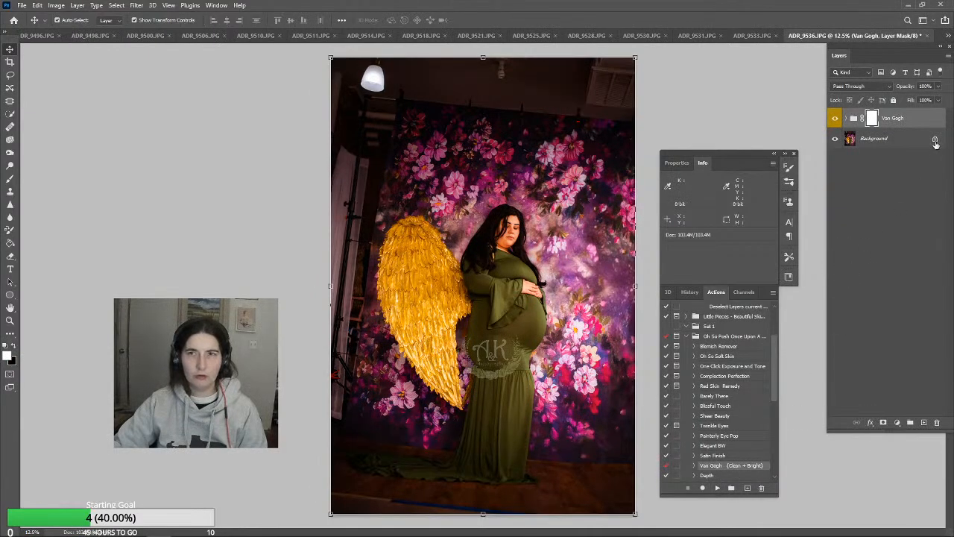
left_click(938, 85)
left_click_drag(939, 99, 915, 103)
Compare ADR_9536.JPG with and without the Van Gogh effect by repeatedly hiding and showing its group
left_click(835, 123)
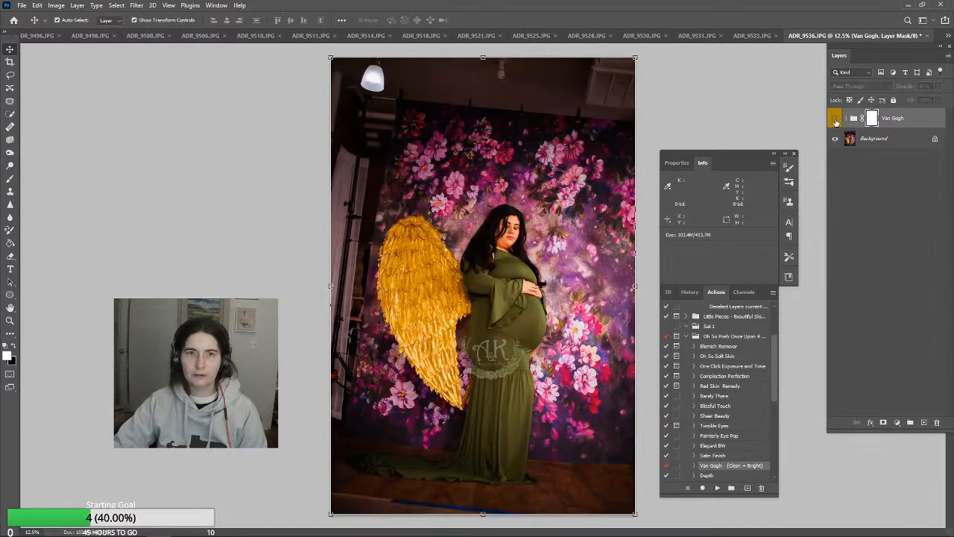
left_click(835, 119)
left_click(835, 119)
left_click(835, 119)
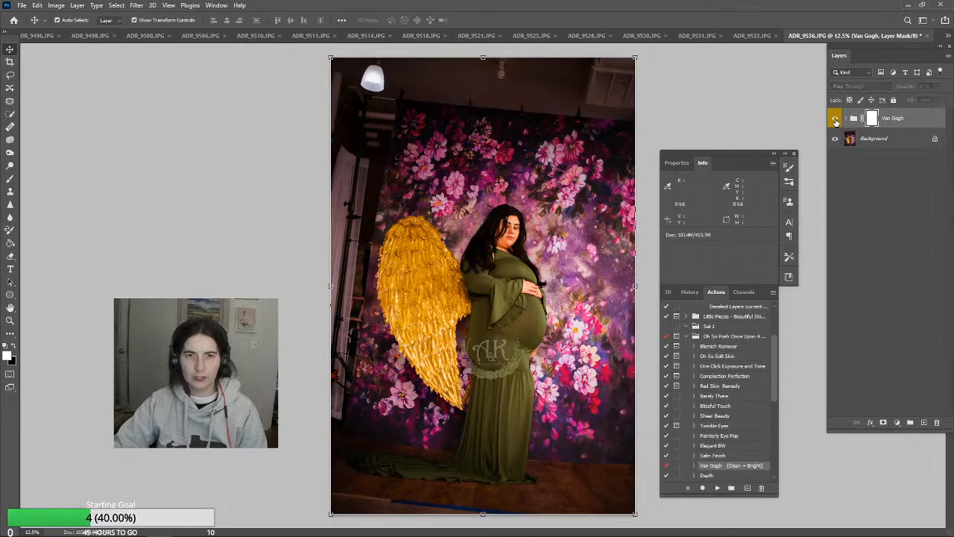
left_click(835, 119)
left_click(835, 120)
left_click(835, 119)
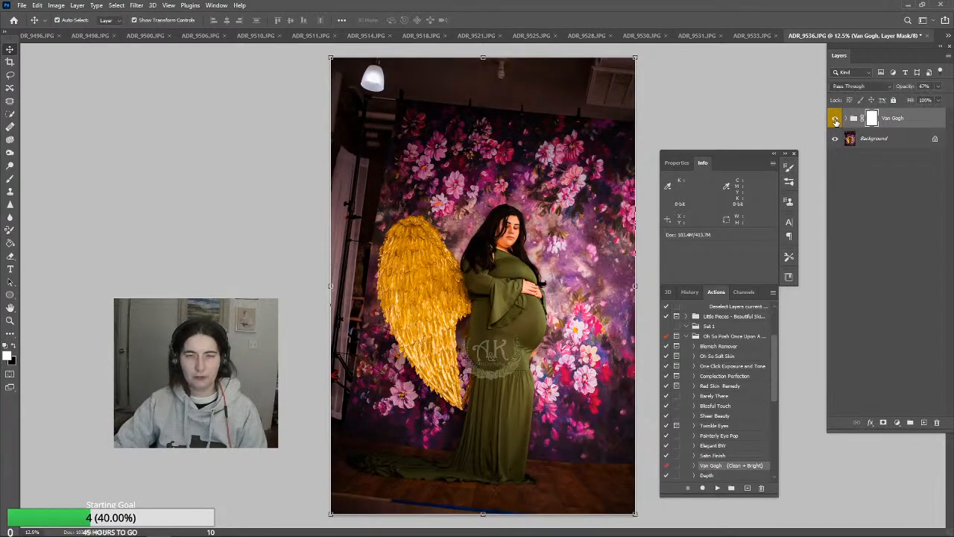
left_click(835, 120)
left_click(835, 120)
left_click(835, 120)
left_click(835, 120)
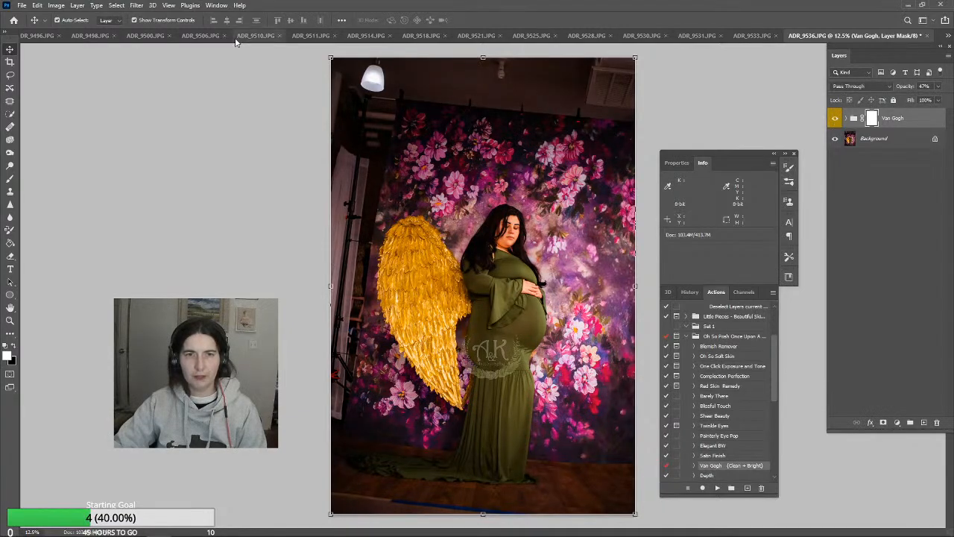
Flatten ADR_9536.JPG and batch-run Van Gogh (Clean + Bright) on the opened files, with destination None and errors logged to file
left_click(78, 6)
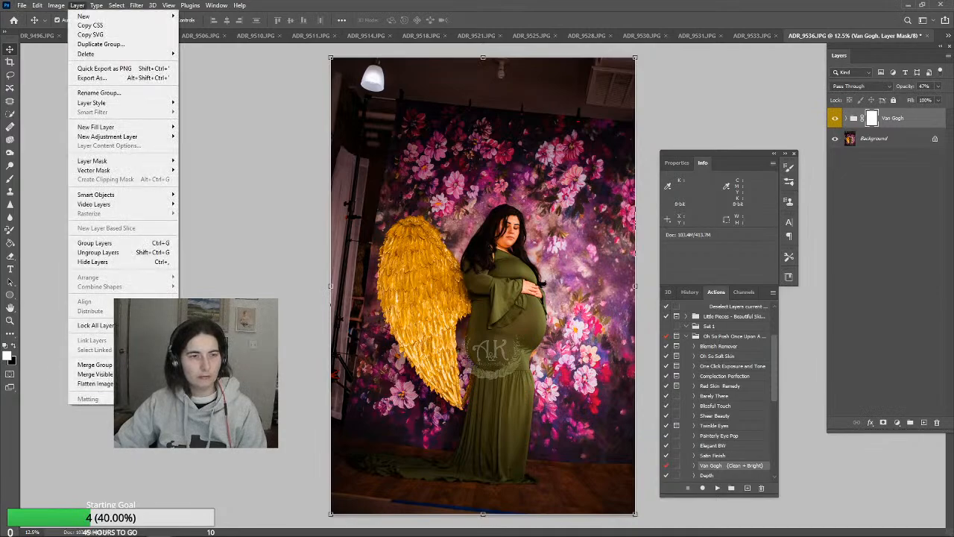
left_click(95, 384)
left_click(25, 6)
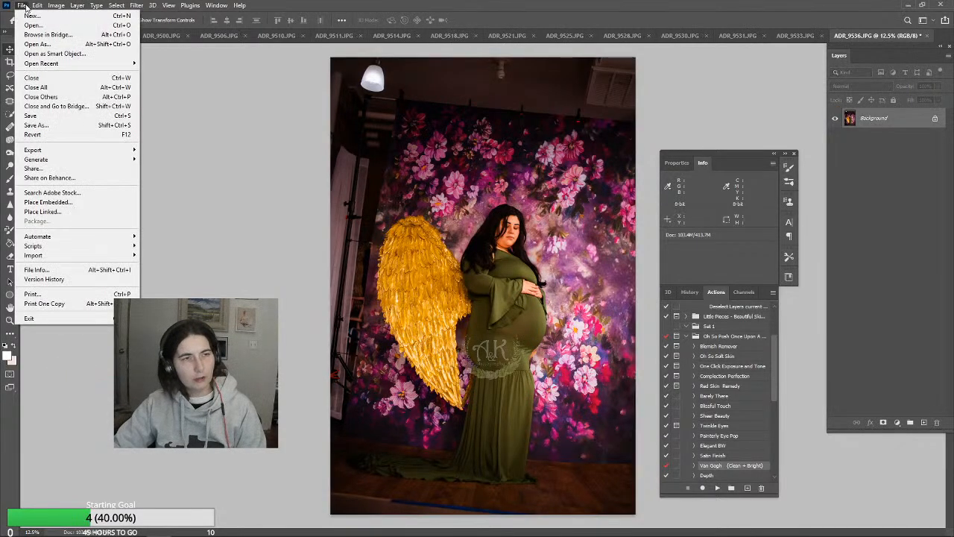
mouse_move(54, 237)
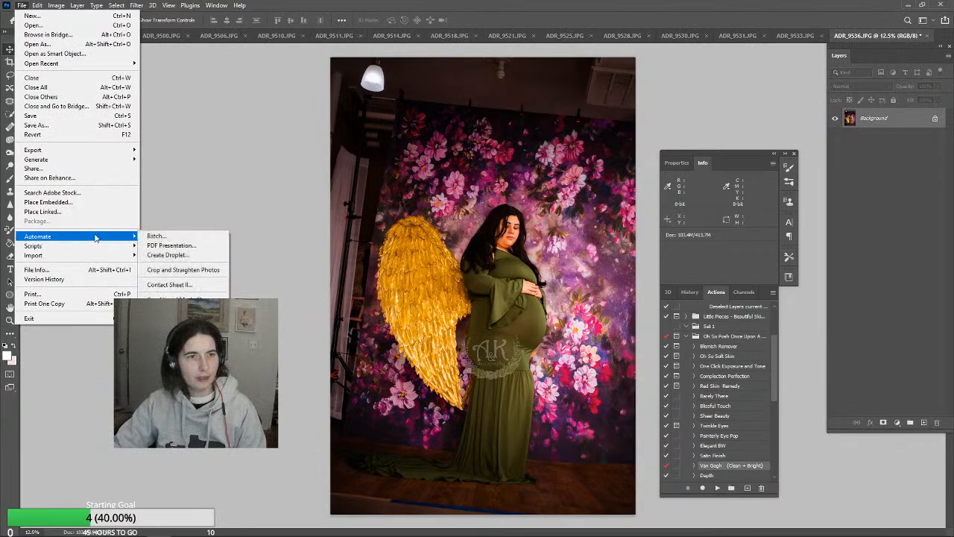
left_click(160, 237)
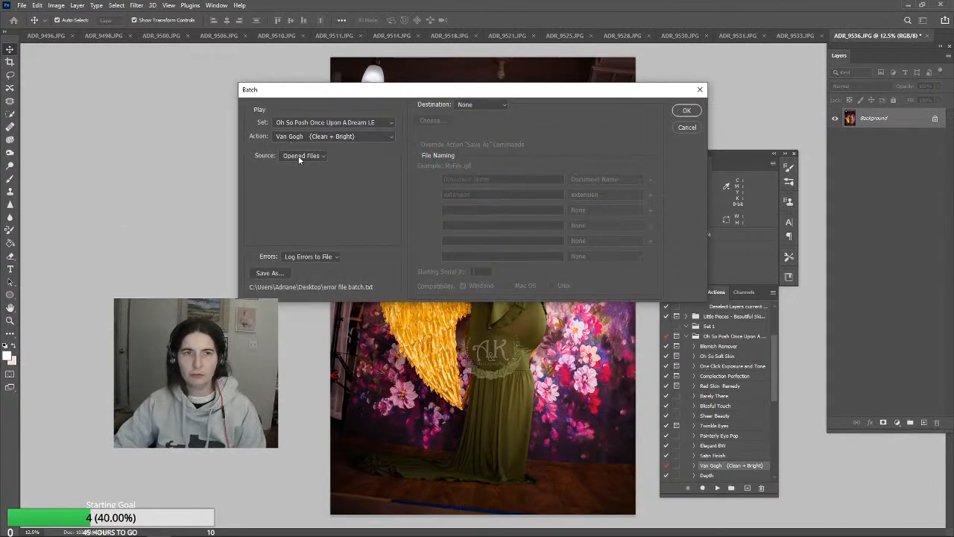
left_click(686, 110)
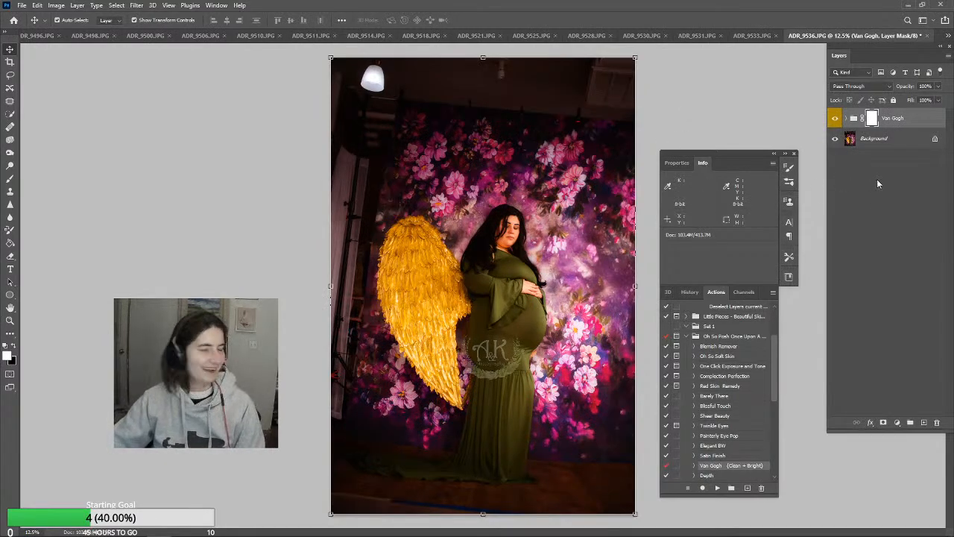
Try different opacities for the Van Gogh group on ADR_9536.JPG, ranging between 100% and 0%
left_click(938, 86)
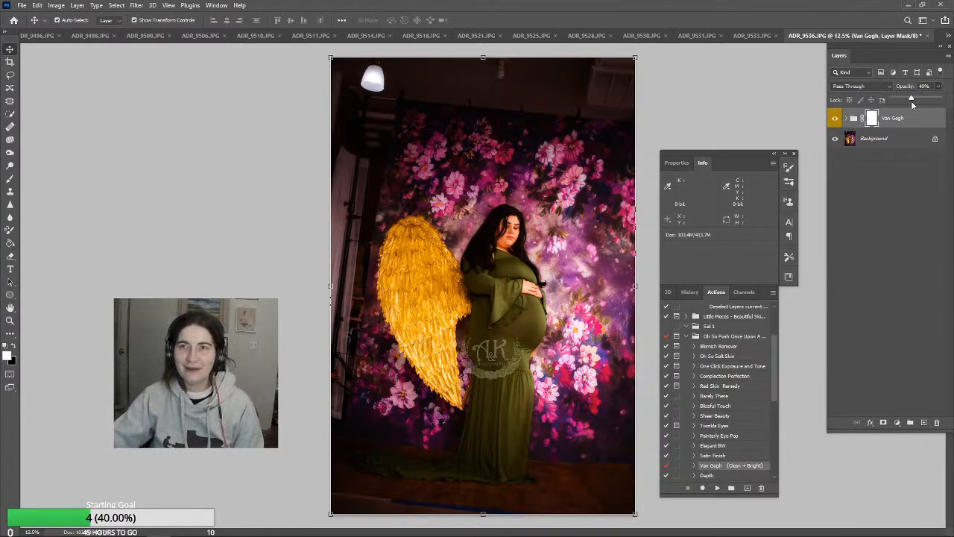
left_click_drag(939, 100, 893, 106)
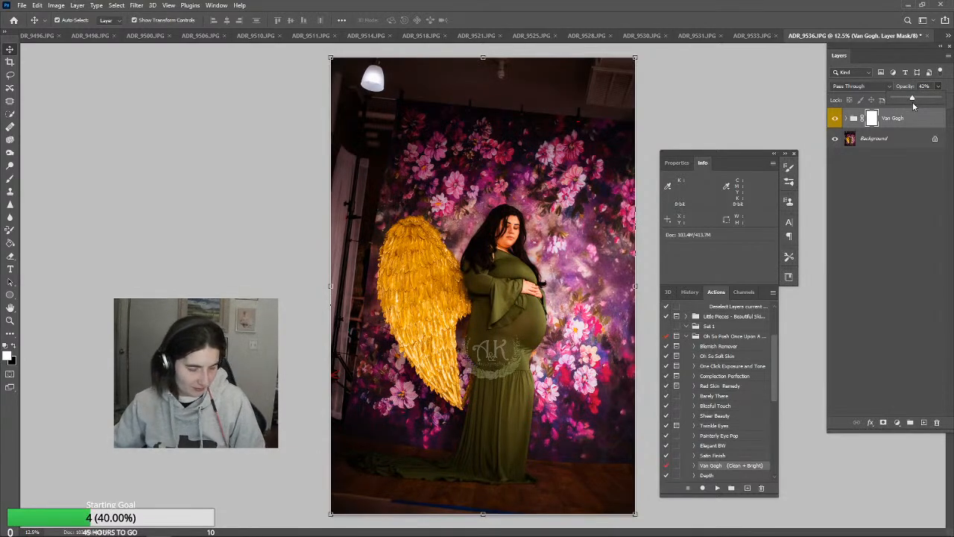
mouse_move(912, 103)
left_mouse_down()
mouse_move(930, 99)
mouse_move(918, 98)
left_mouse_up()
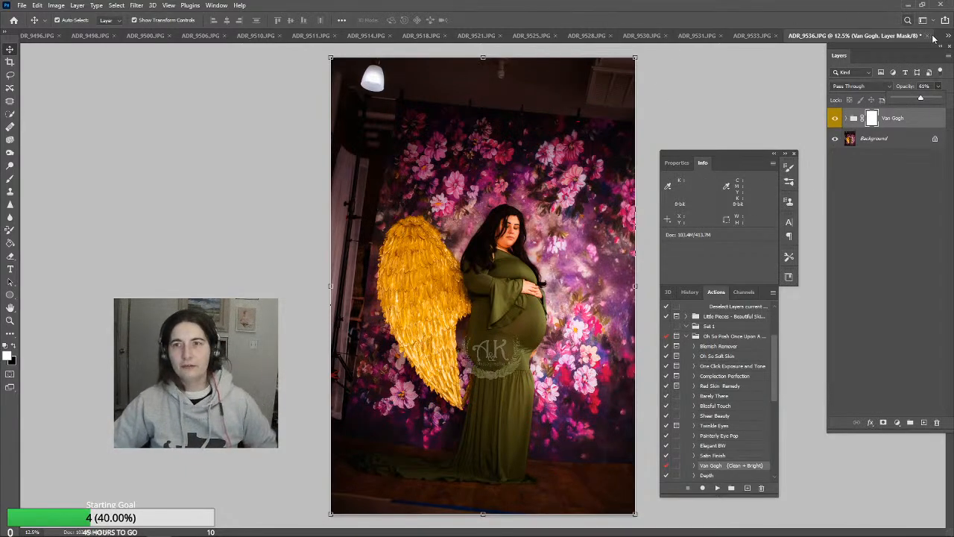
left_click_drag(922, 100, 892, 109)
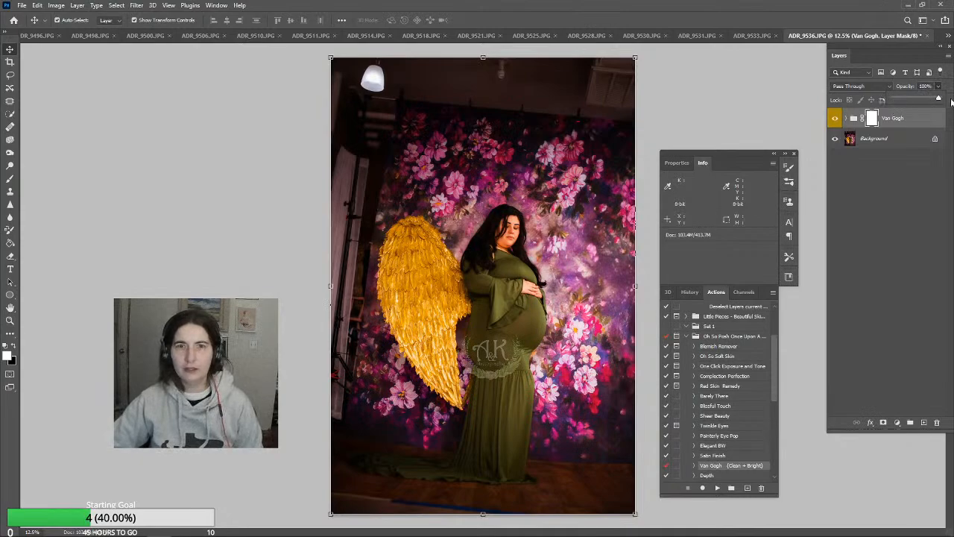
Delete the Van Gogh group from ADR_9536.JPG
left_click(929, 118)
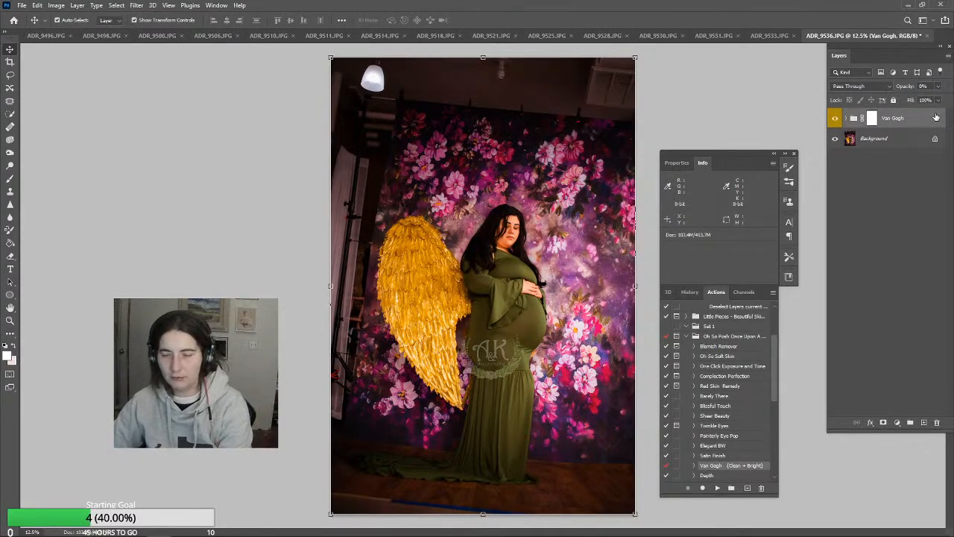
key("Delete")
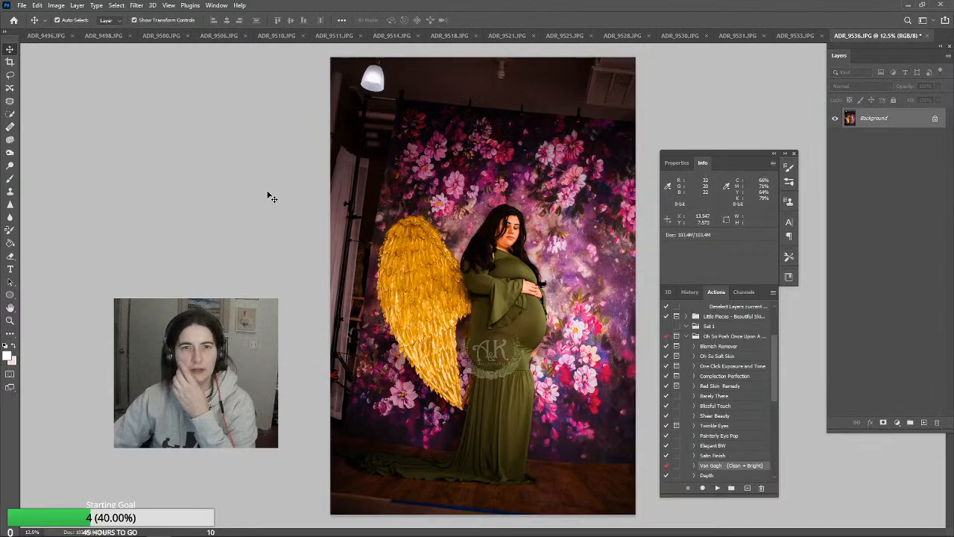
Straighten ADR_9536.JPG with a Content-Aware crop rotated about -4°, moving the floating panels away from the photo
left_click(9, 62)
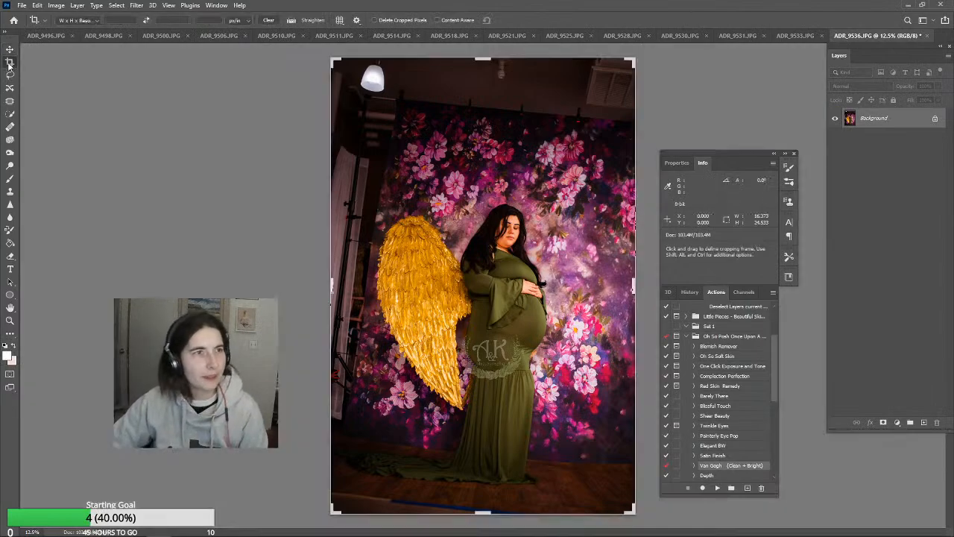
left_click(437, 21)
left_click_drag(699, 64, 674, 58)
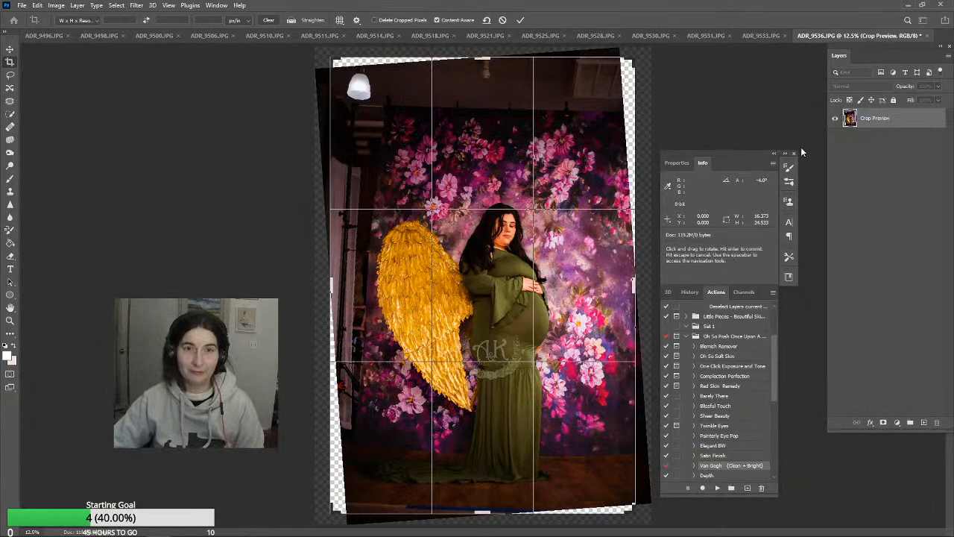
left_click_drag(708, 151, 776, 126)
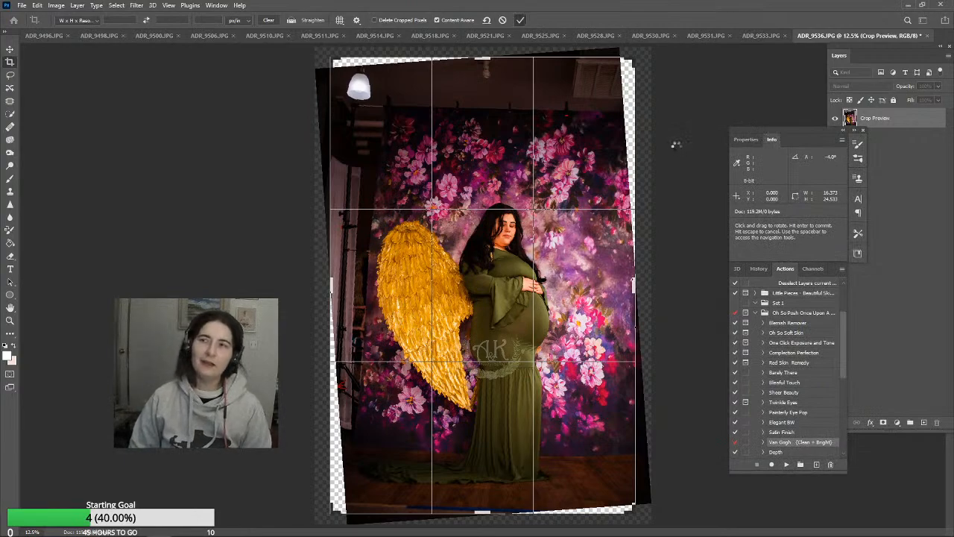
key("Return")
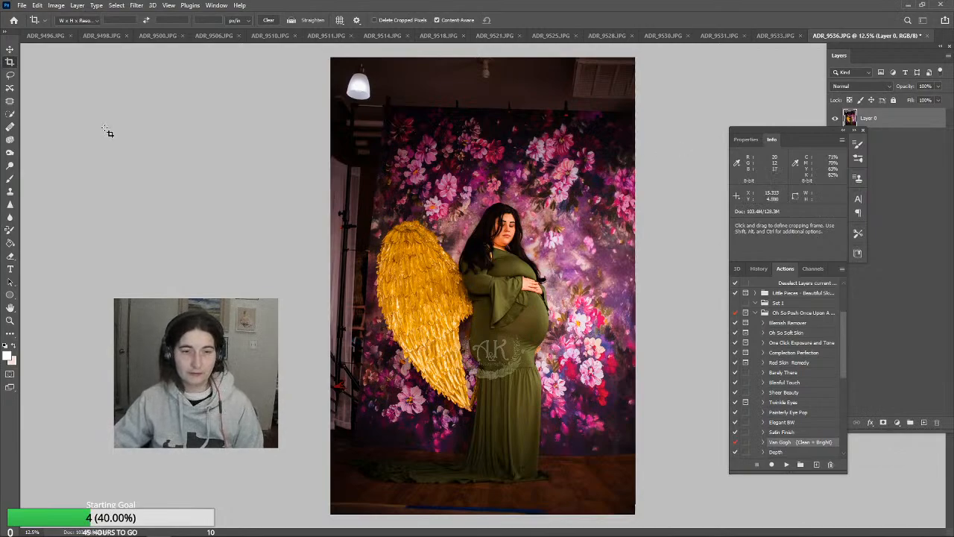
Outline the ceiling strip above the floral backdrop with the Patch tool, about 16.4 by 3.3 inches, and undo a trial deletion of it
left_click(11, 109)
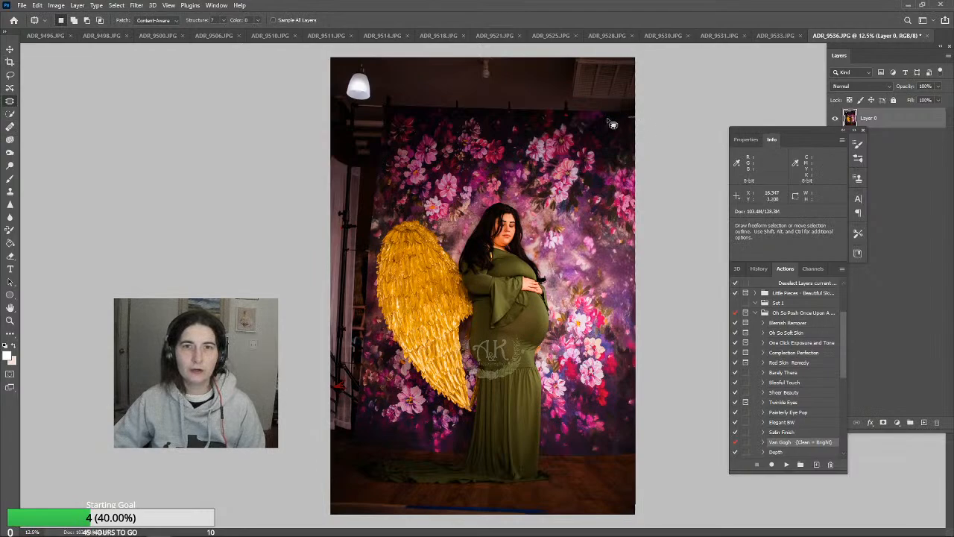
mouse_move(634, 117)
left_mouse_down()
mouse_move(332, 102)
mouse_move(304, 64)
mouse_move(510, 42)
mouse_move(658, 55)
mouse_move(672, 100)
mouse_move(637, 120)
left_mouse_up()
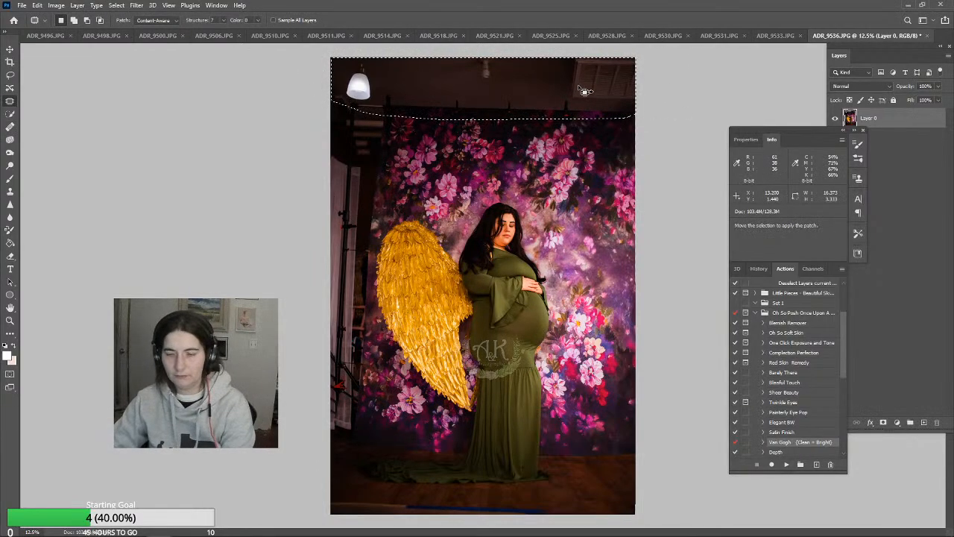
key("Delete")
key("ctrl+z")
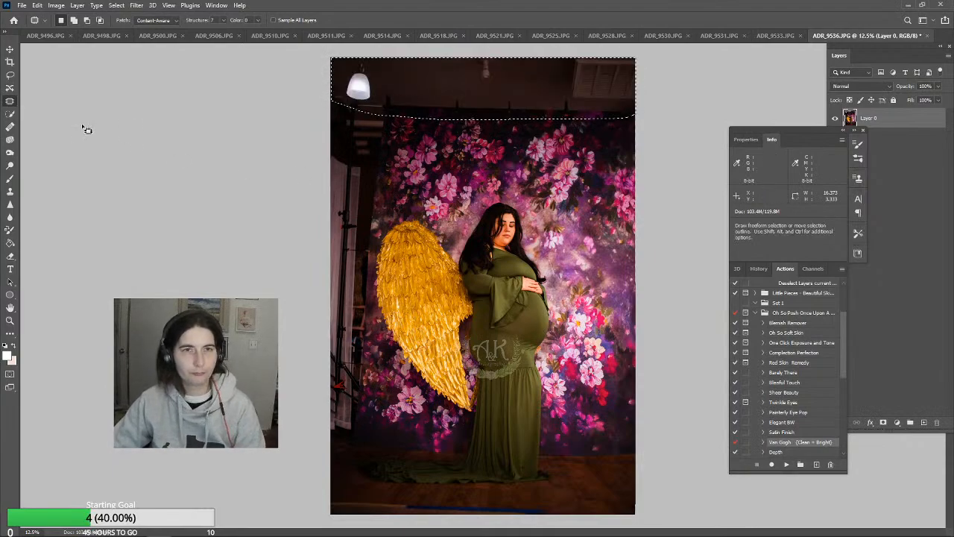
Flatten ADR_9536.JPG and try filling the selected ceiling strip above the floral backdrop
left_click(10, 50)
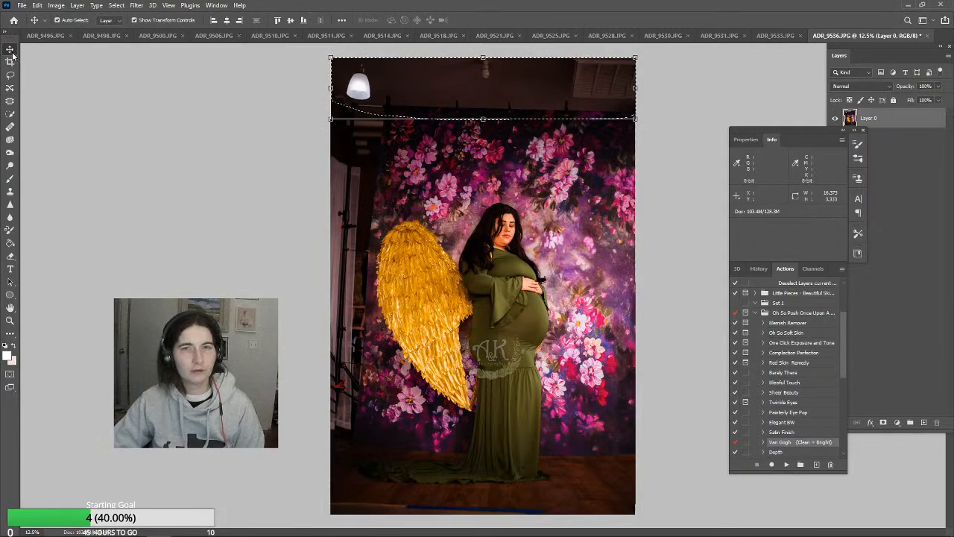
left_click(77, 5)
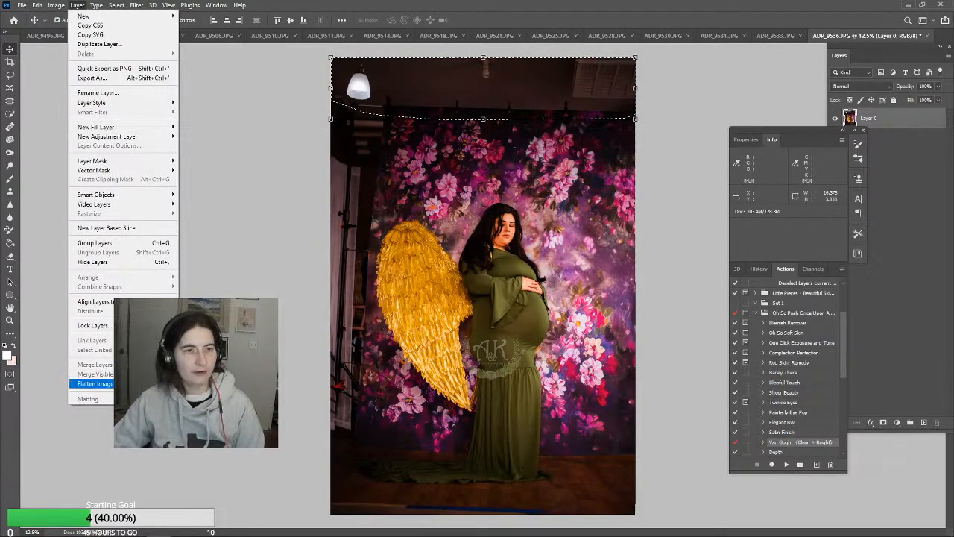
left_click(89, 383)
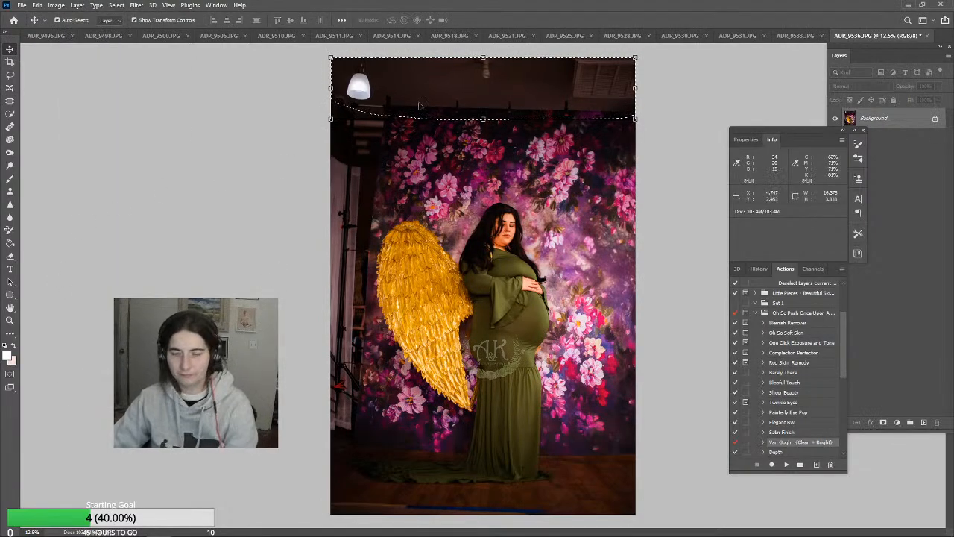
key("Delete")
key("Return")
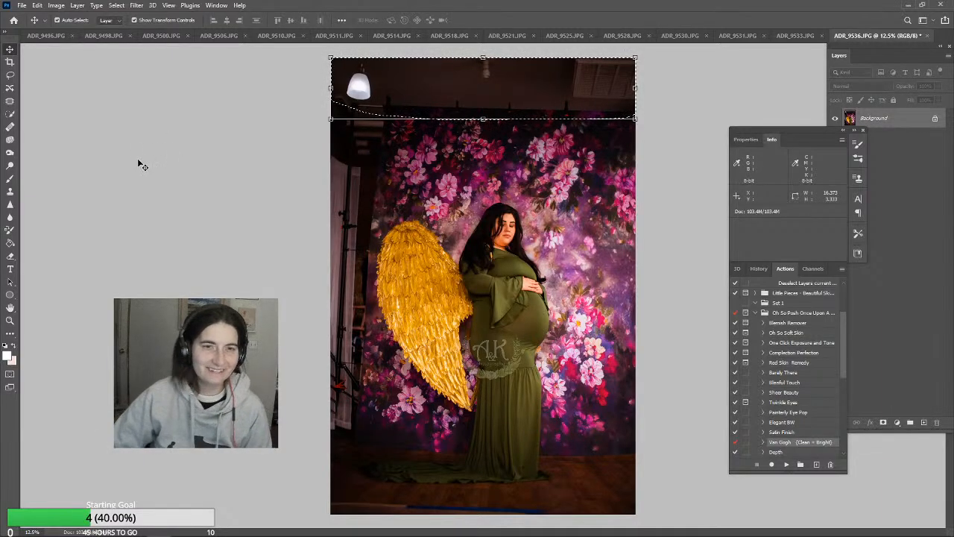
Frame the woman and wing with a Content-Aware crop of about 13.8 by 22 inches, rotated about -1.4°
left_click(10, 63)
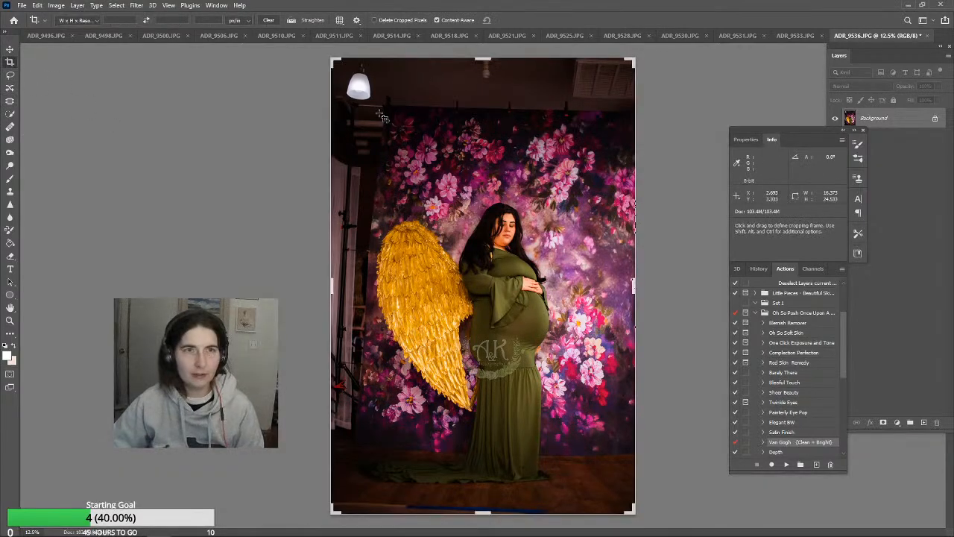
left_click_drag(339, 67, 356, 83)
left_click_drag(684, 111, 693, 94)
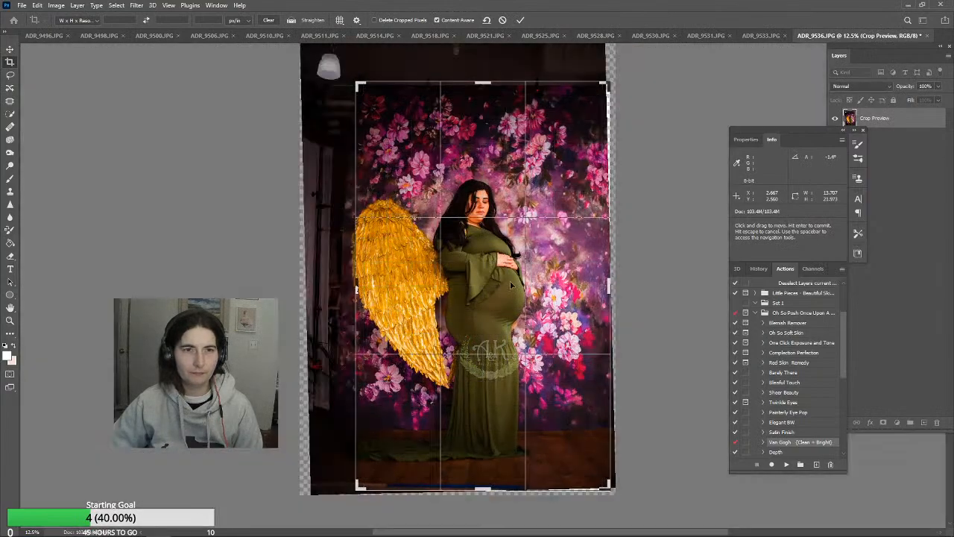
left_click_drag(517, 283, 527, 282)
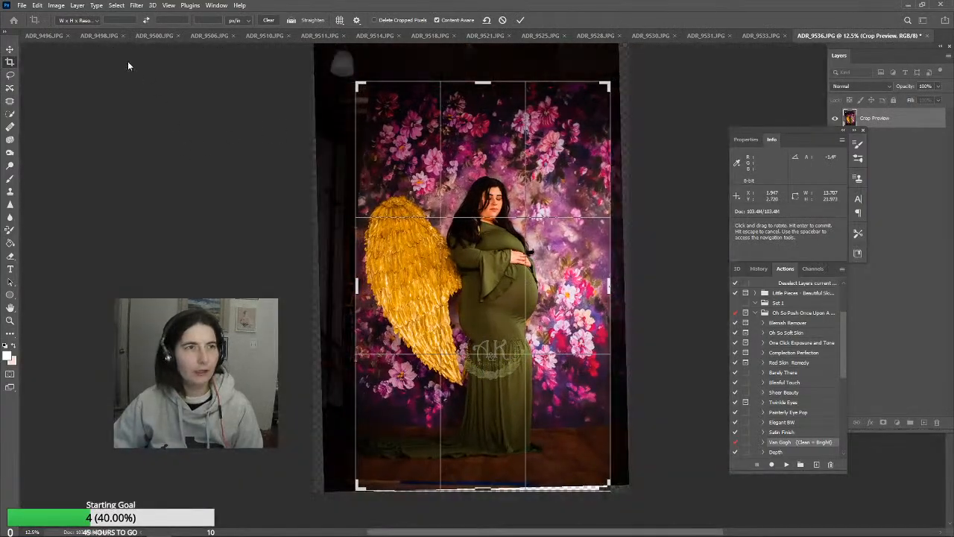
Try the 4:5 (8:10) crop ratio, shrinking and repositioning the frame to about 16.6 by 20.8 inches
left_click(94, 22)
left_click(82, 64)
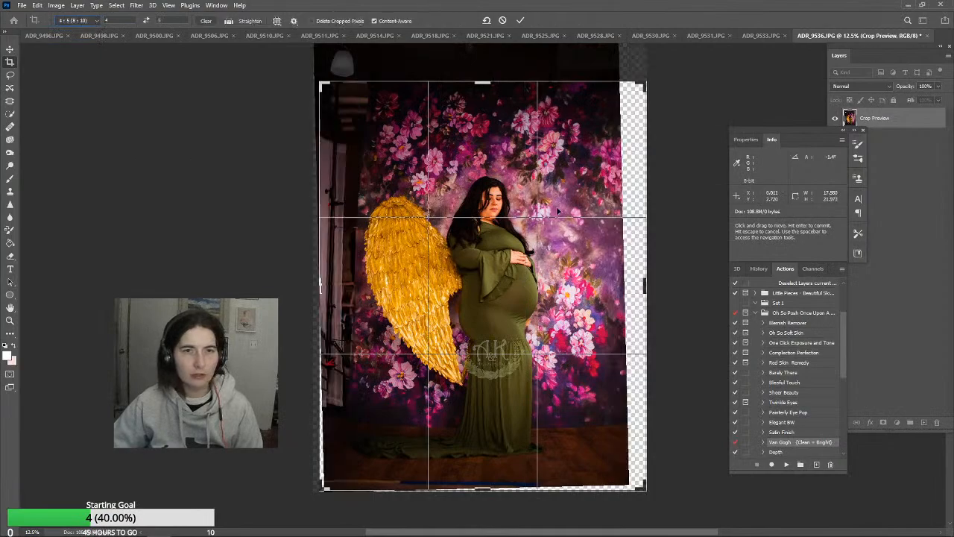
left_click_drag(646, 82, 632, 91)
left_click_drag(573, 198, 569, 205)
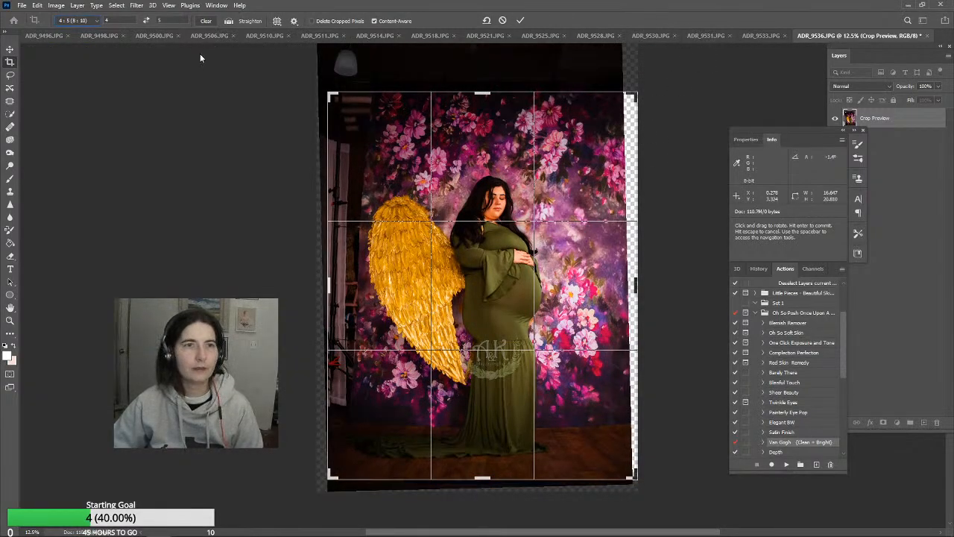
Set the crop ratio to 2:3 (4:6), enlarge the frame to about 15.3 by 23 inches, and apply the crop
left_click(98, 20)
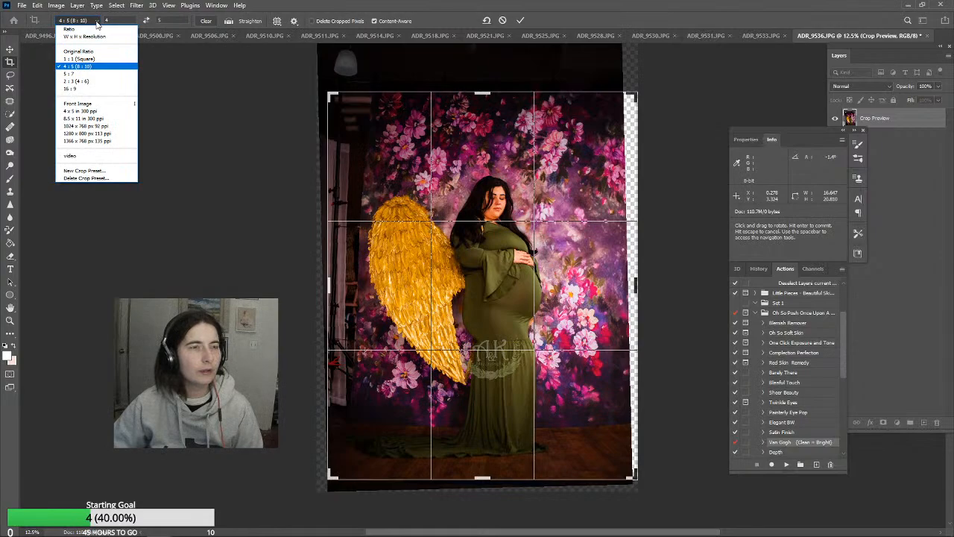
left_click(95, 81)
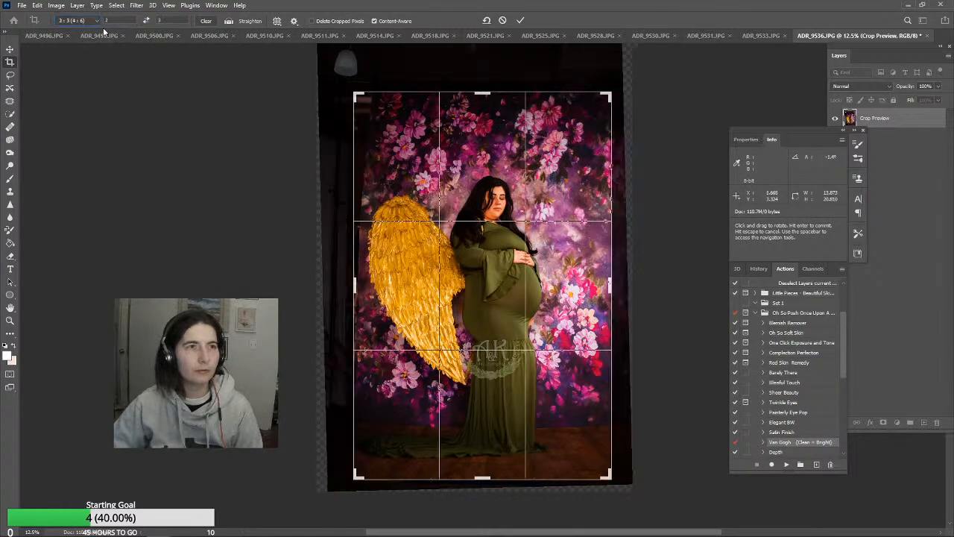
left_click(98, 22)
left_click(101, 82)
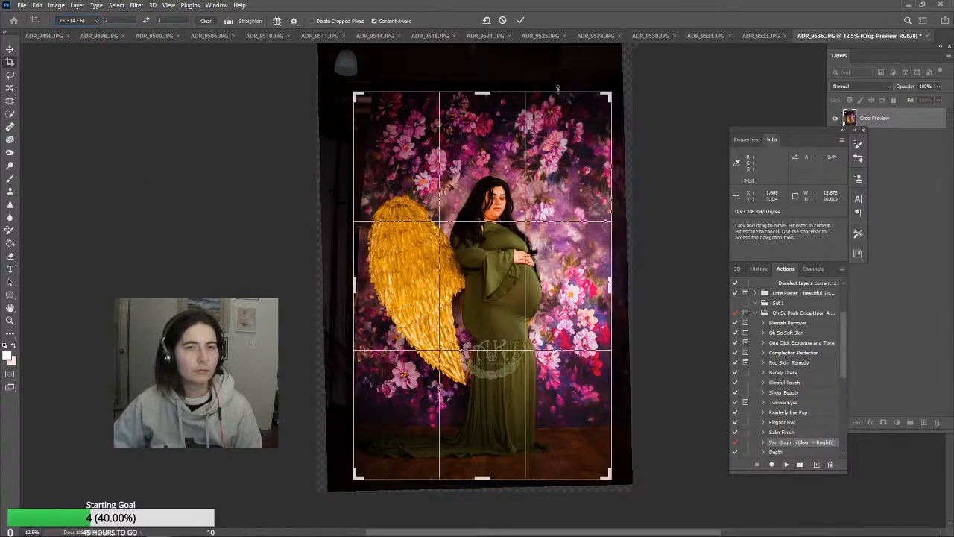
left_click_drag(609, 96, 625, 78)
left_click_drag(566, 169, 576, 169)
left_click_drag(623, 77, 627, 73)
left_click_drag(574, 140, 577, 138)
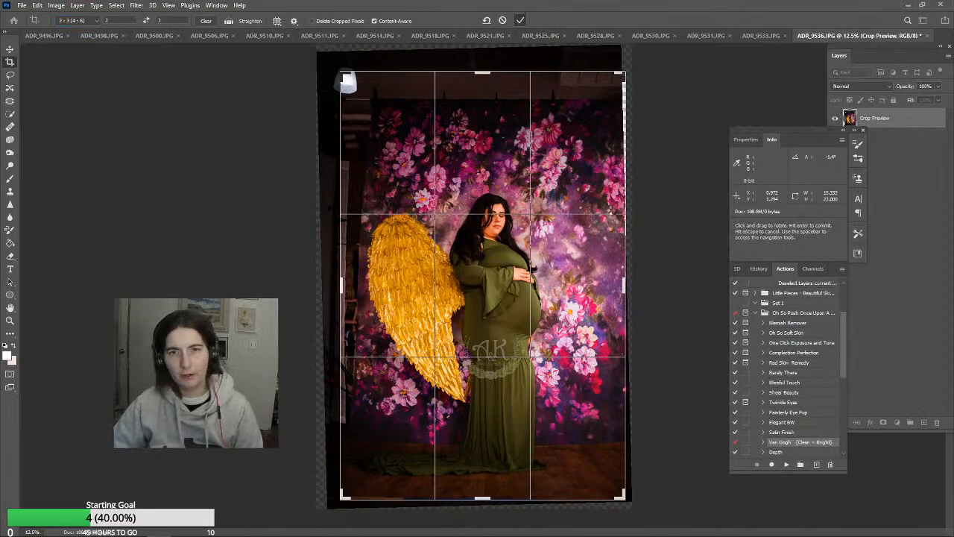
key("Return")
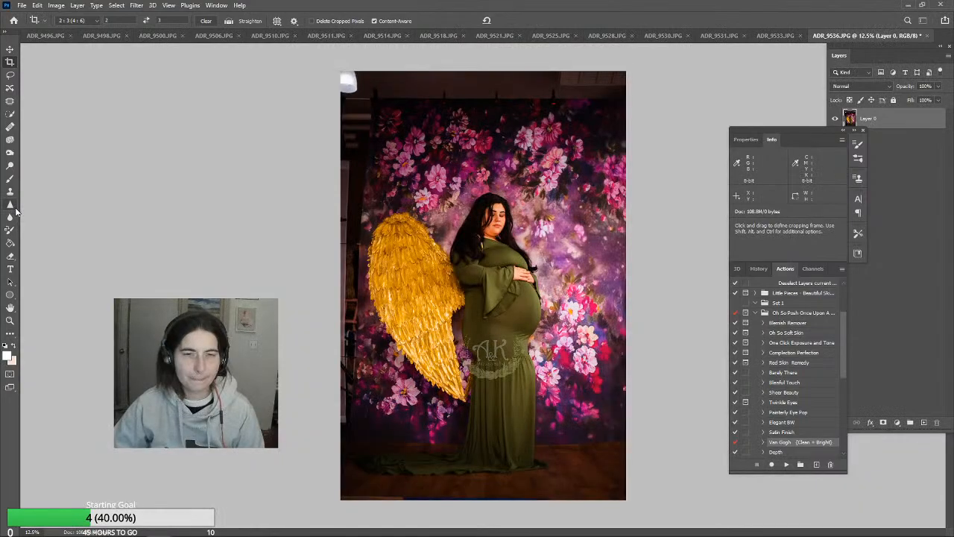
Flatten the image and content-aware fill a freehand strip of about 2.1 by 18.1 inches covering the studio area beside the backdrop's left side
left_click(10, 103)
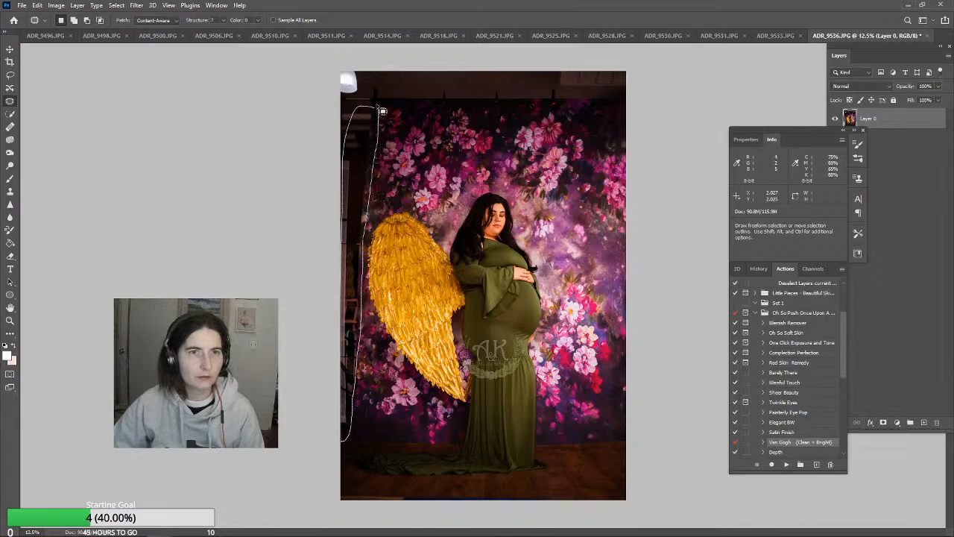
left_click_drag(382, 111, 379, 132)
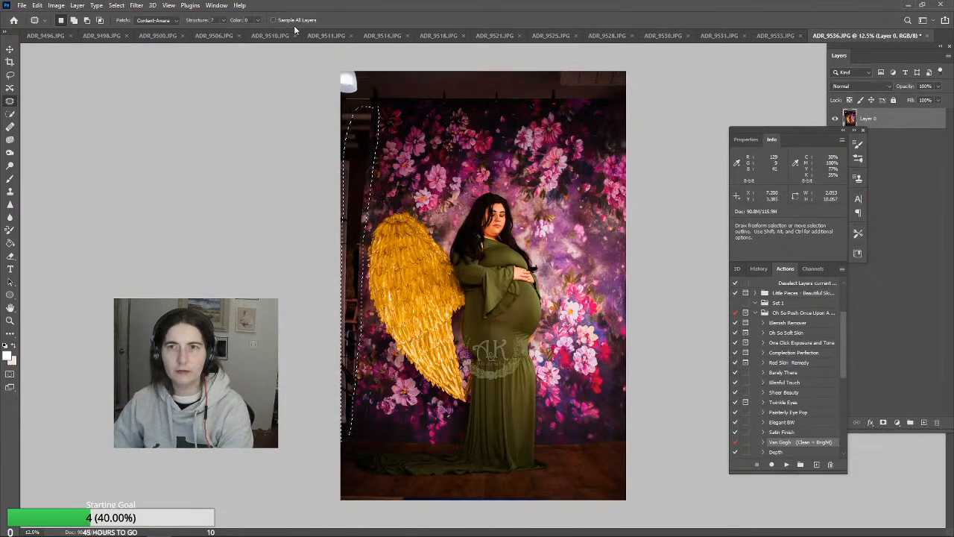
left_click(76, 5)
left_click(109, 385)
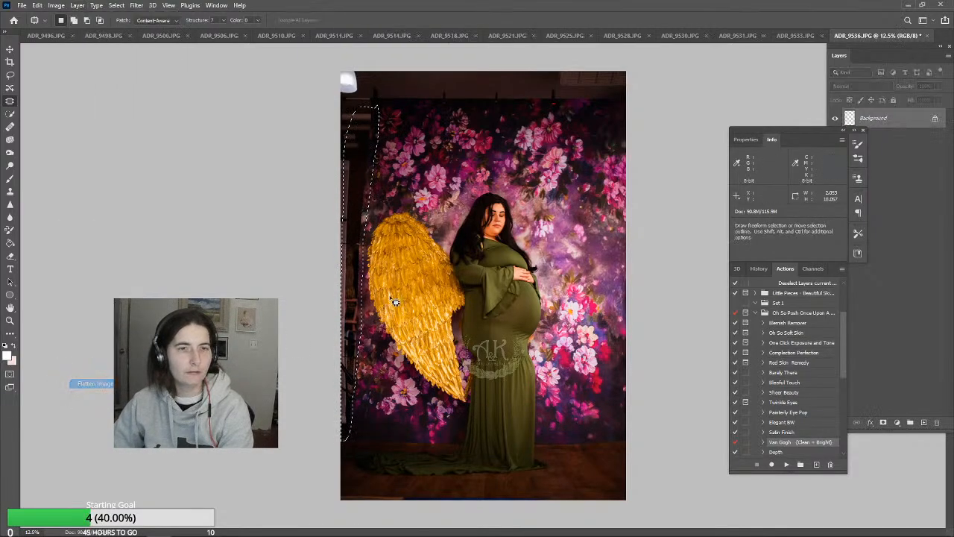
key("shift+BackSpace")
left_click(548, 140)
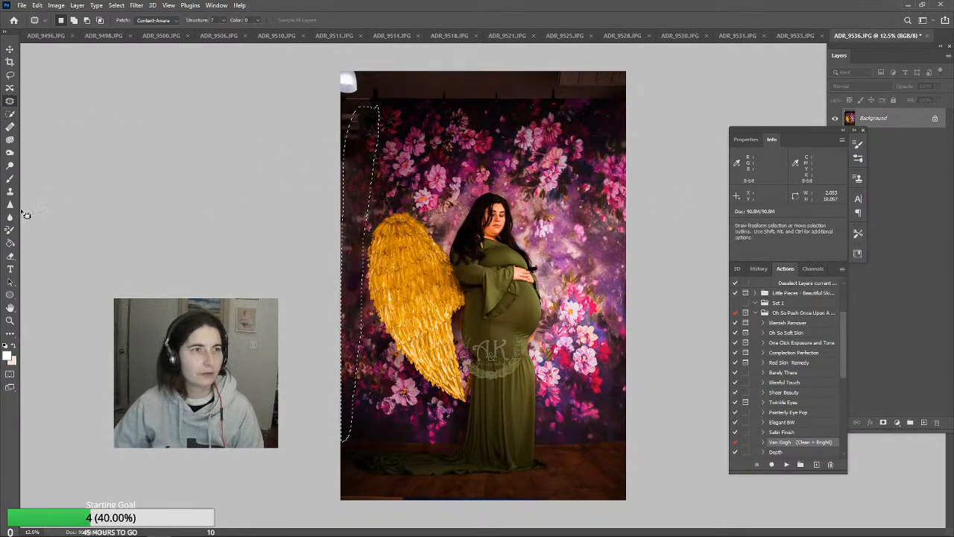
left_click(285, 174)
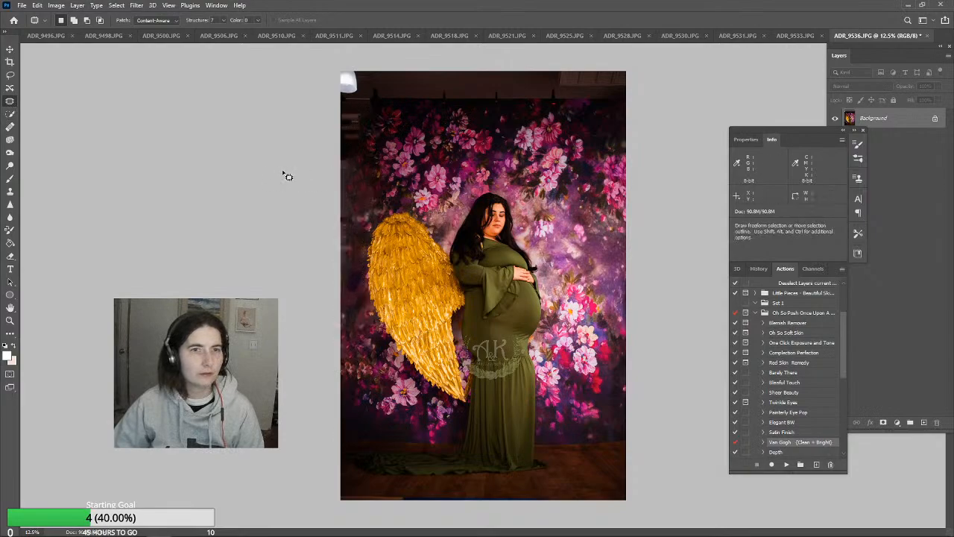
Paint over the ceiling and lamp above the backdrop in black with an 1100 px brush at 30% opacity
left_click(11, 179)
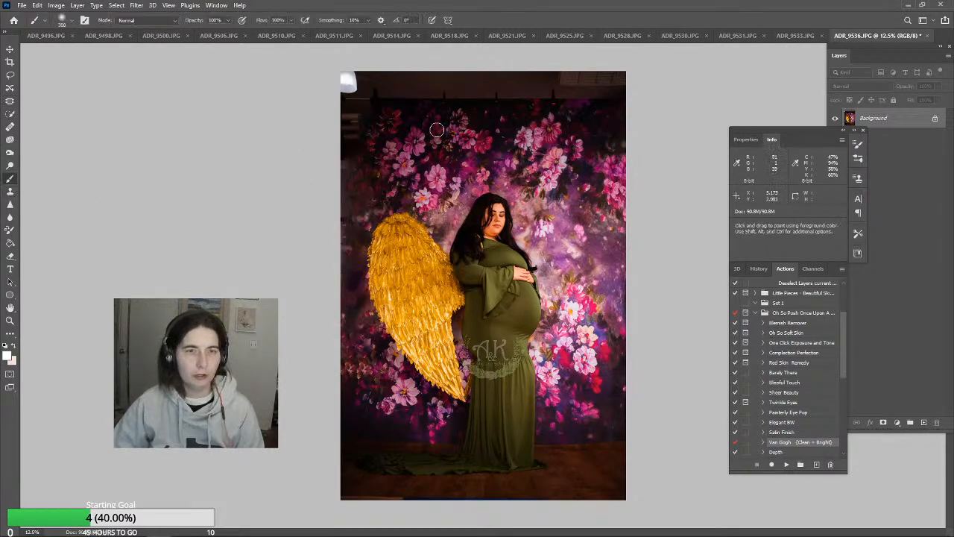
key("alt")
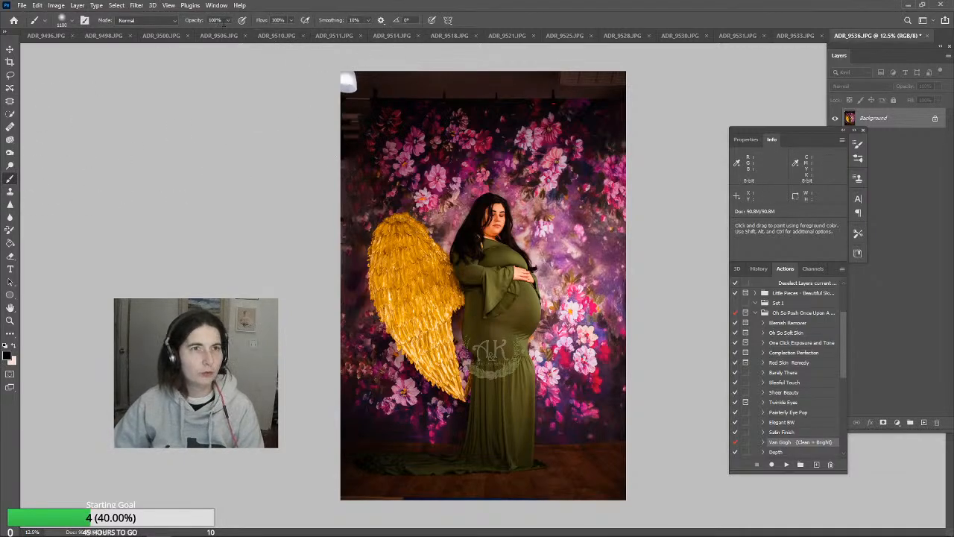
mouse_move(313, 85)
left_mouse_down()
mouse_move(406, 74)
mouse_move(677, 68)
left_mouse_up()
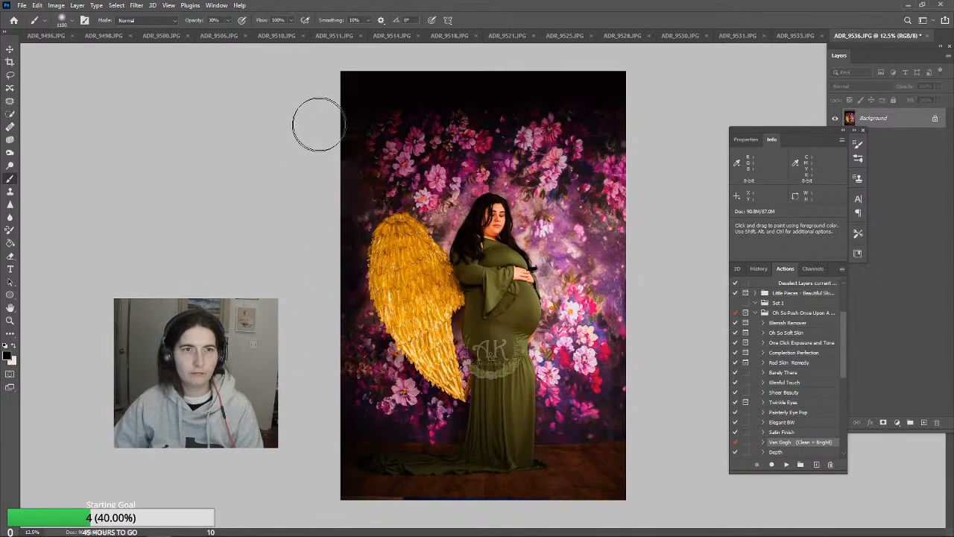
Clone backdrop flowers over the blackened upper part of the photo with the Clone Stamp at 39% opacity and 1300 px
left_click(9, 192)
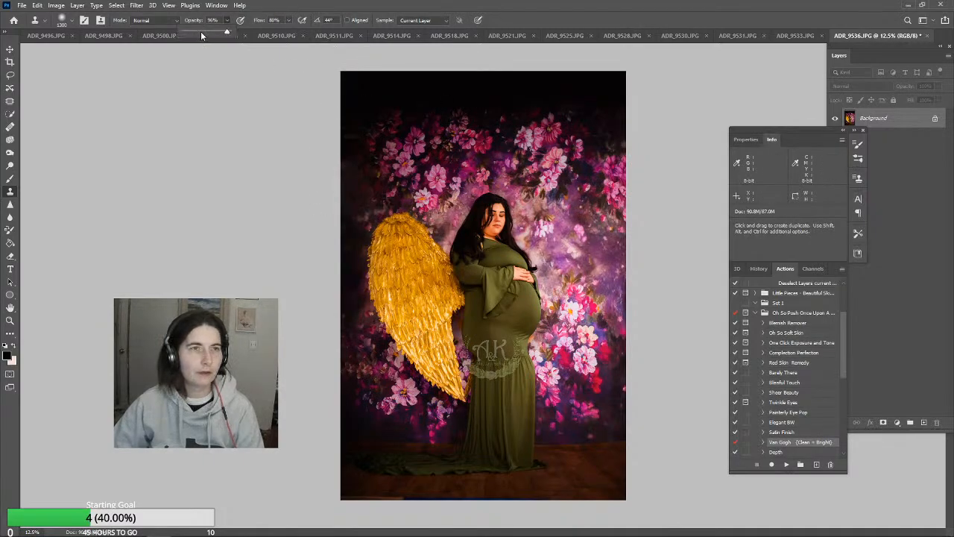
left_click(201, 35)
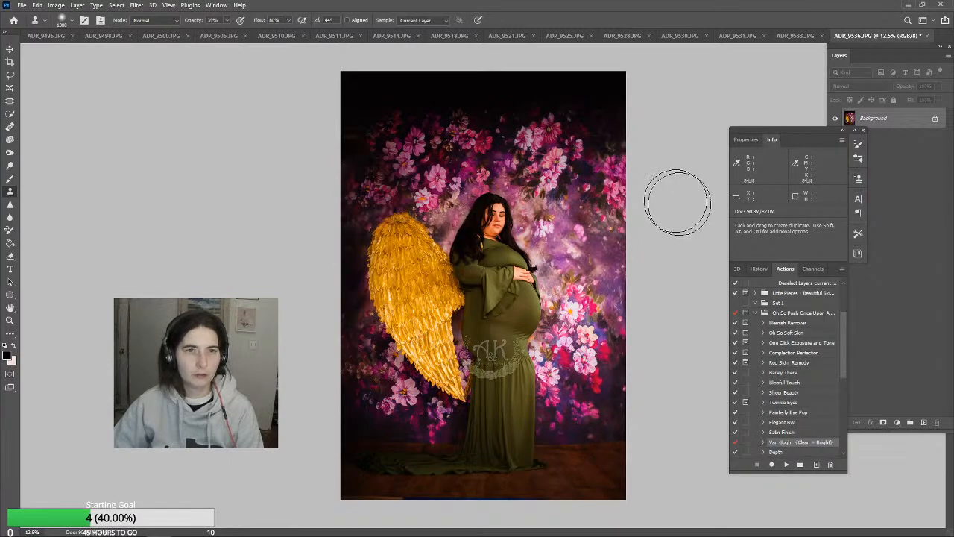
mouse_move(506, 106)
left_mouse_down()
mouse_move(494, 100)
mouse_move(568, 101)
mouse_move(600, 121)
mouse_move(521, 79)
mouse_move(426, 101)
left_mouse_up()
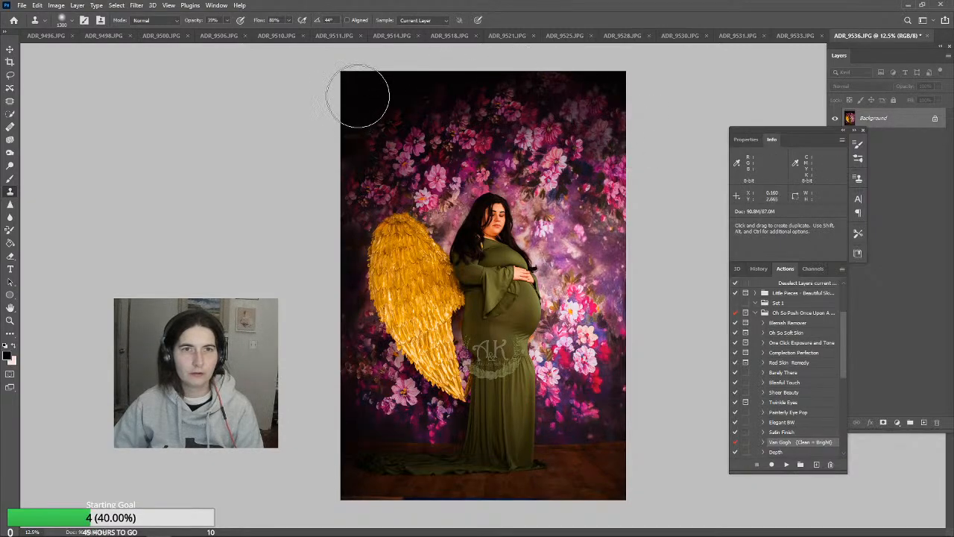
left_click_drag(348, 140, 372, 136)
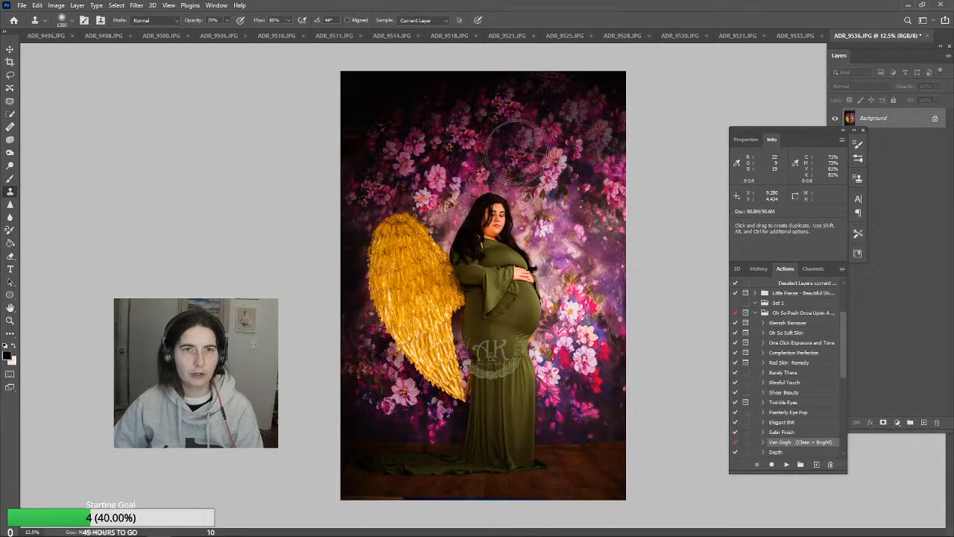
left_click(453, 115, "alt")
left_click(436, 130)
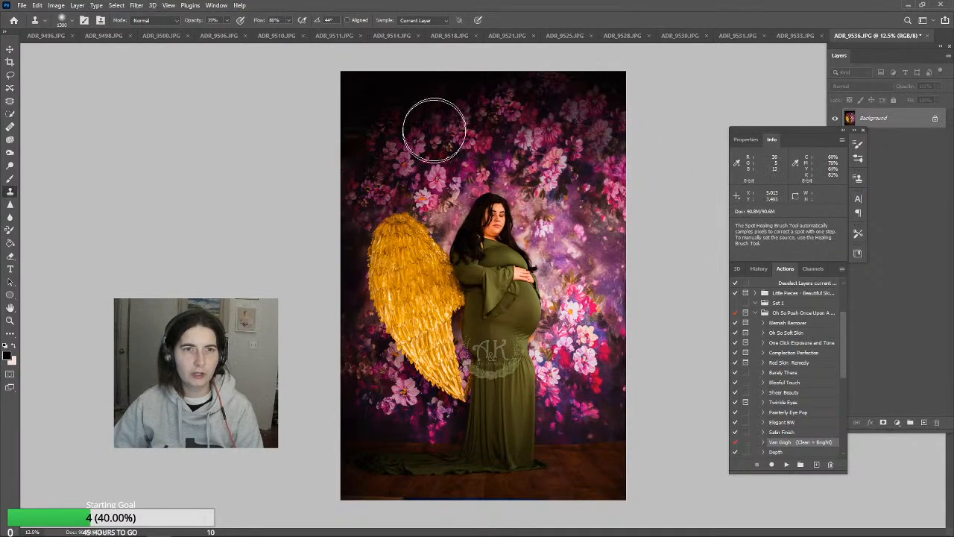
left_click(419, 95)
left_click(386, 103)
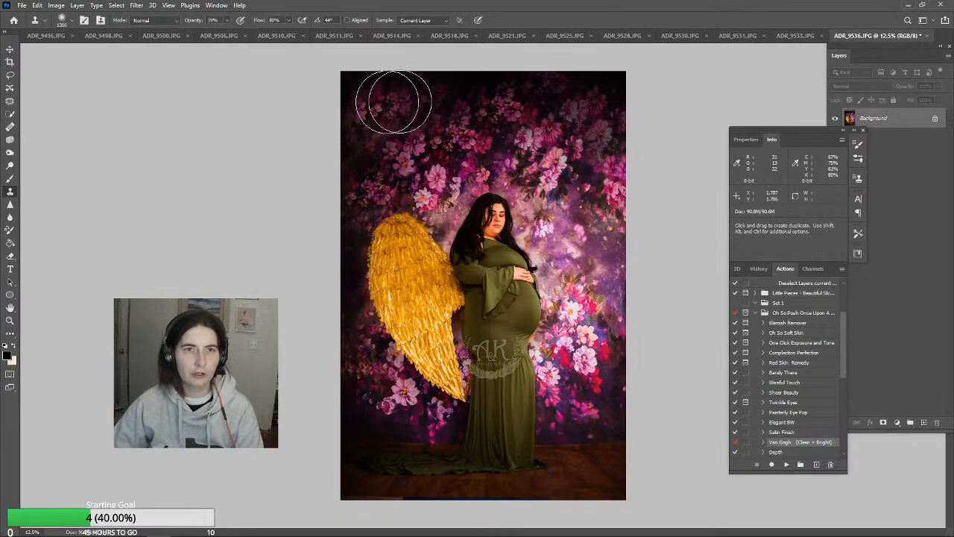
left_click(470, 85)
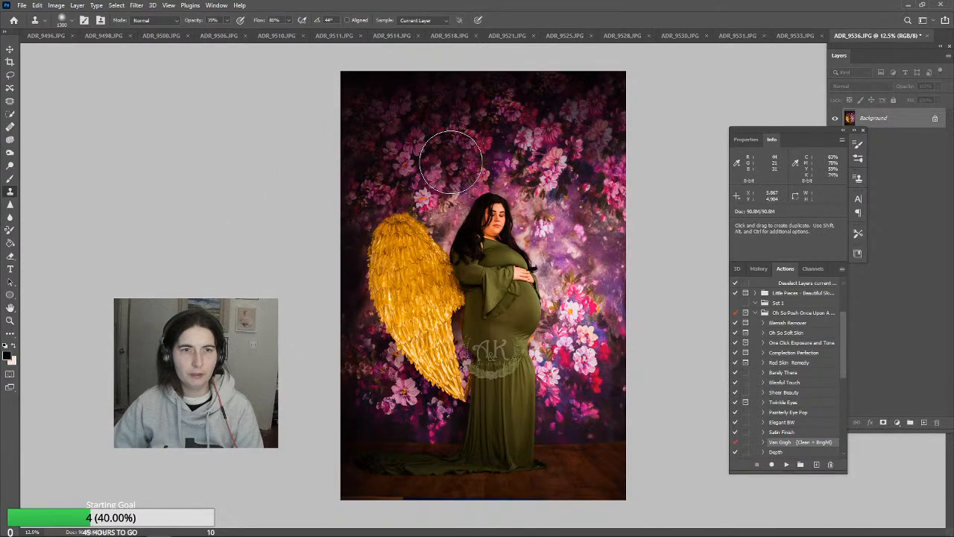
left_click(568, 173)
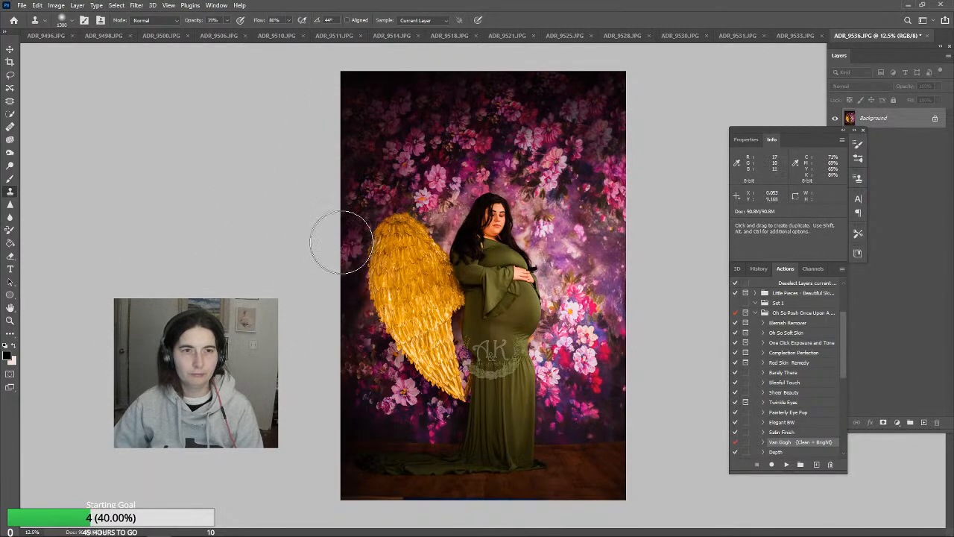
Reduce the Clone Stamp to 900 px and clone over the photo's edge beside the wing and the blue strip along the floor
key("bracketleft")
key("bracketleft")
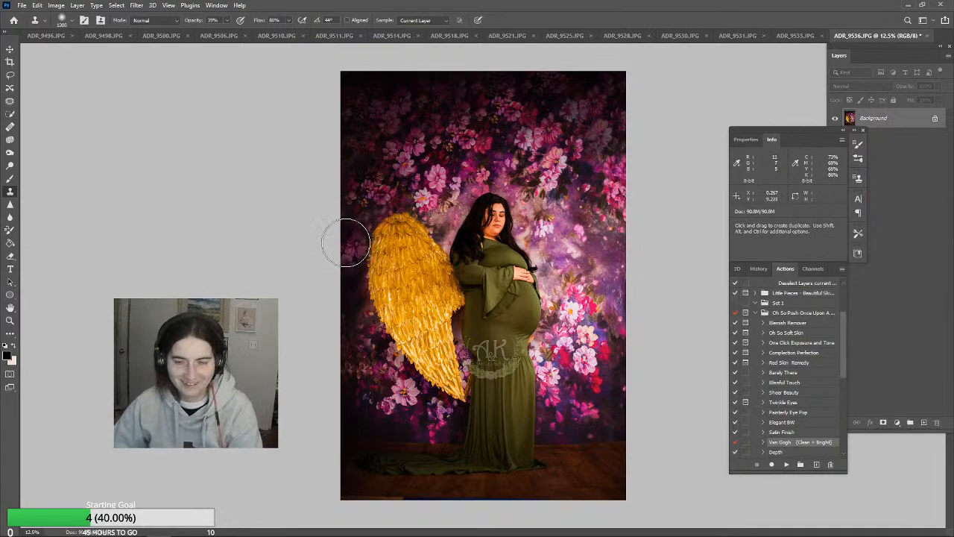
key("bracketleft")
left_click(342, 240)
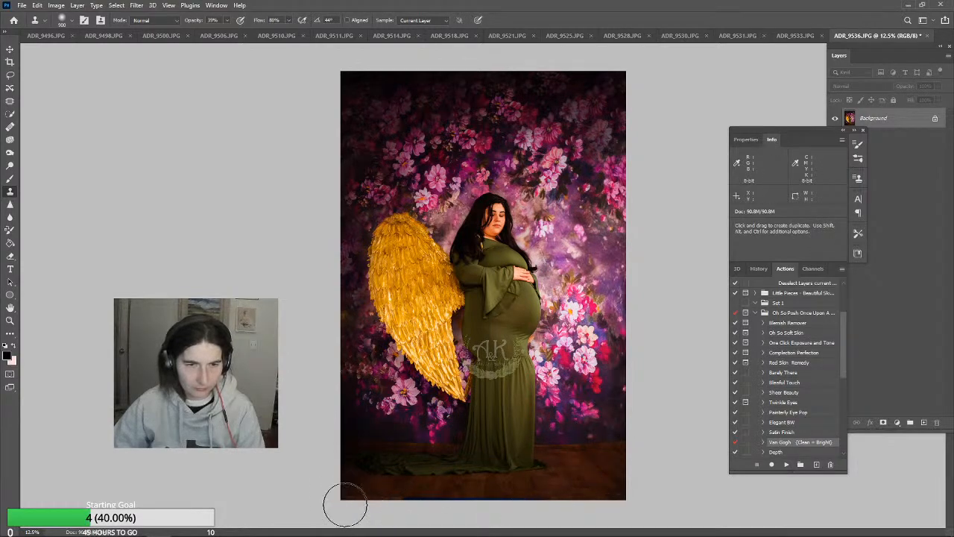
left_click_drag(383, 505, 408, 510)
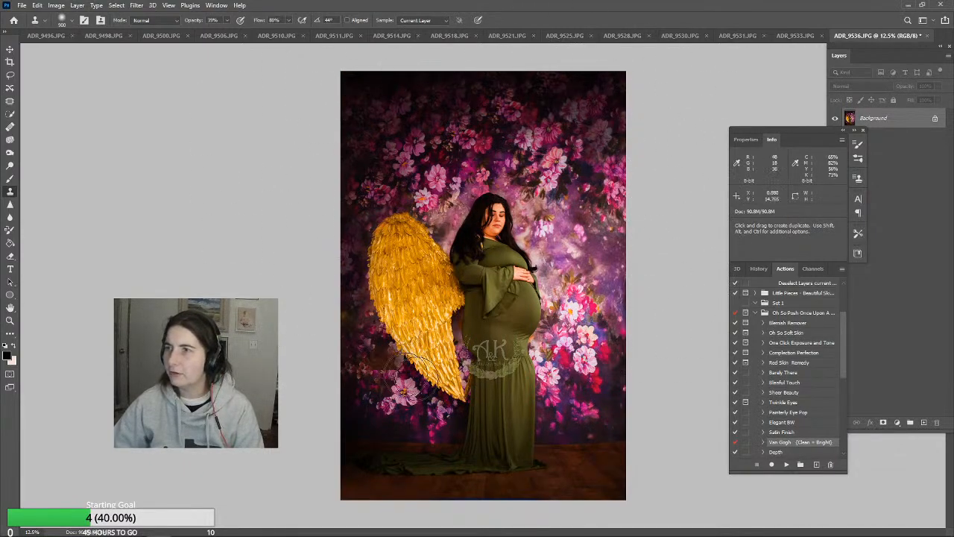
Burn the midtones of the floral backdrop above the woman with a 2500 px brush at 15% exposure
left_click(11, 153)
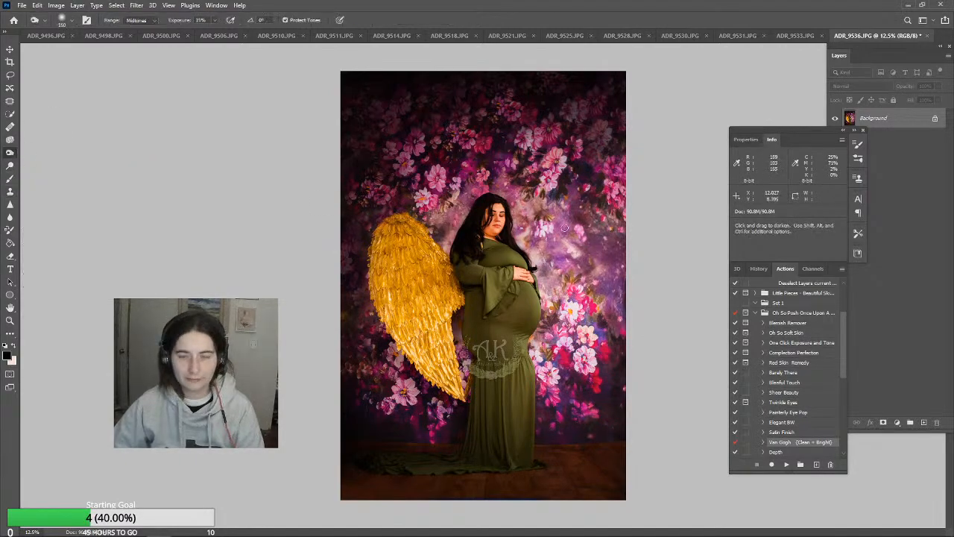
key("bracketright")
key("bracketright")
key("bracketright")
key("bracketright")
key("bracketright")
key("bracketright")
key("bracketright")
key("bracketright")
key("bracketright")
key("bracketright")
key("bracketright")
key("bracketright")
key("bracketright")
key("bracketright")
key("bracketright")
key("bracketright")
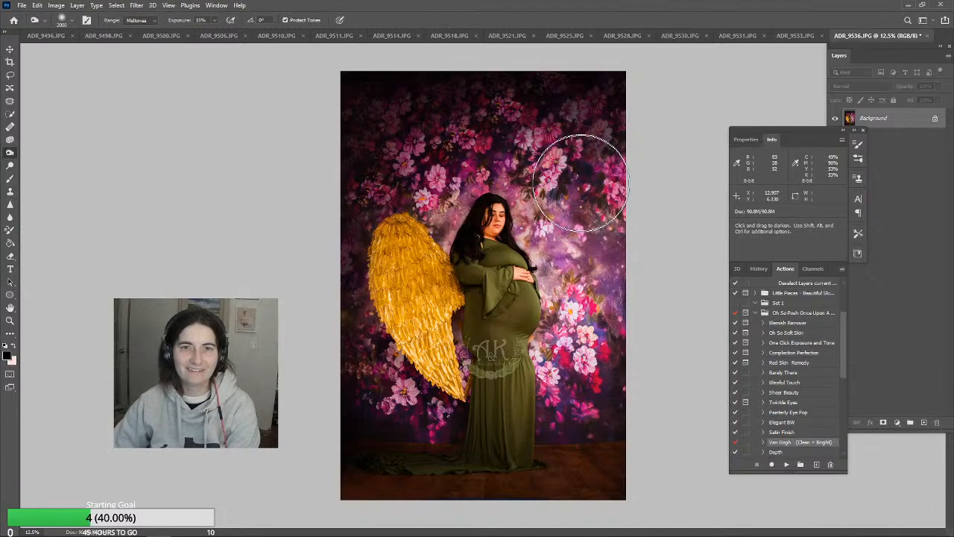
key("bracketright")
mouse_move(568, 153)
left_mouse_down()
mouse_move(582, 212)
mouse_move(589, 412)
mouse_move(595, 175)
mouse_move(603, 356)
mouse_move(612, 271)
mouse_move(603, 98)
mouse_move(568, 121)
left_mouse_up()
Set the Burn tool's range to Highlights and darken the brighter backdrop areas around the woman's waist
left_click(150, 20)
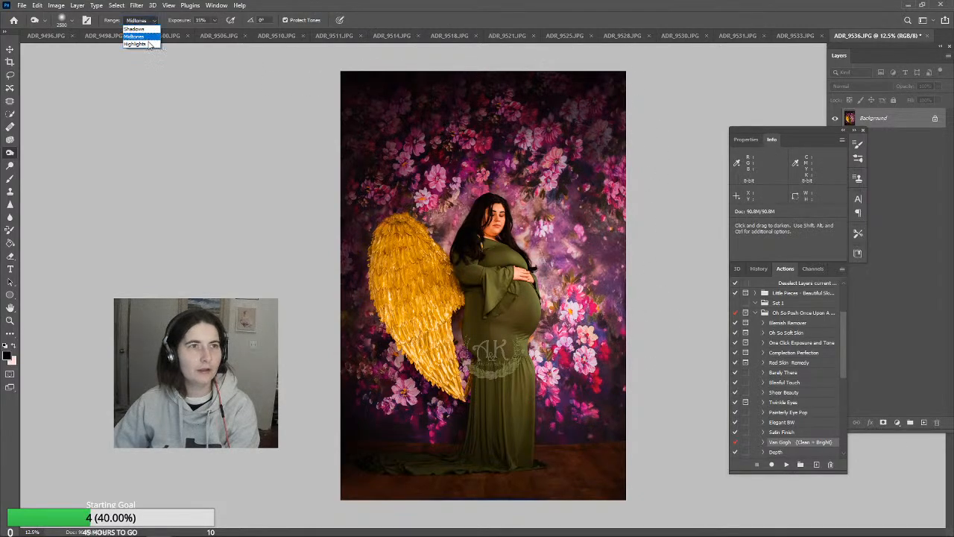
left_click(140, 45)
mouse_move(610, 335)
left_mouse_down()
mouse_move(593, 378)
mouse_move(608, 244)
mouse_move(582, 186)
mouse_move(603, 354)
mouse_move(590, 382)
mouse_move(597, 389)
mouse_move(610, 243)
mouse_move(597, 182)
mouse_move(577, 188)
mouse_move(599, 238)
mouse_move(590, 153)
mouse_move(614, 262)
mouse_move(604, 382)
mouse_move(608, 392)
mouse_move(599, 320)
mouse_move(631, 408)
mouse_move(620, 463)
mouse_move(572, 475)
mouse_move(582, 477)
mouse_move(599, 474)
mouse_move(427, 446)
mouse_move(379, 396)
mouse_move(425, 307)
mouse_move(425, 338)
mouse_move(449, 382)
mouse_move(465, 371)
mouse_move(425, 319)
mouse_move(323, 234)
mouse_move(419, 359)
mouse_move(445, 333)
left_mouse_up()
Reduce the Burn brush to 600 px and set its range to Midtones
key("bracketleft")
key("bracketleft")
key("bracketleft")
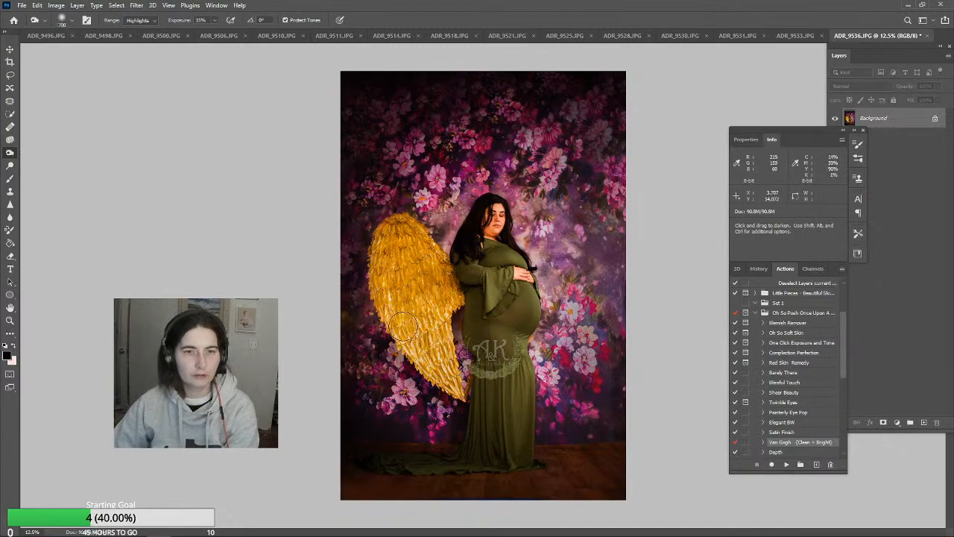
left_click(137, 20)
left_click(135, 39)
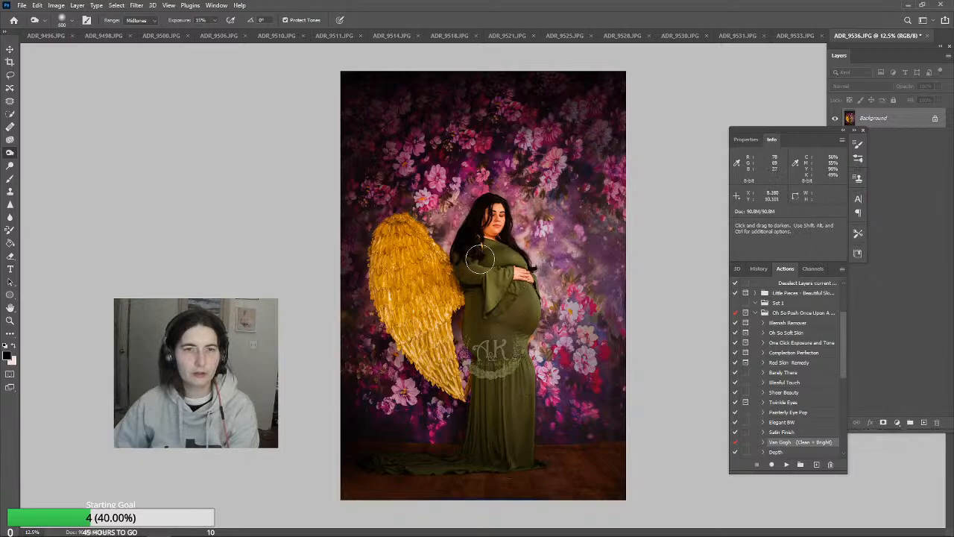
Clone dark hair over the gold patches showing through beside the neck with the Clone Stamp at 90 px and 70% opacity
left_click(10, 321)
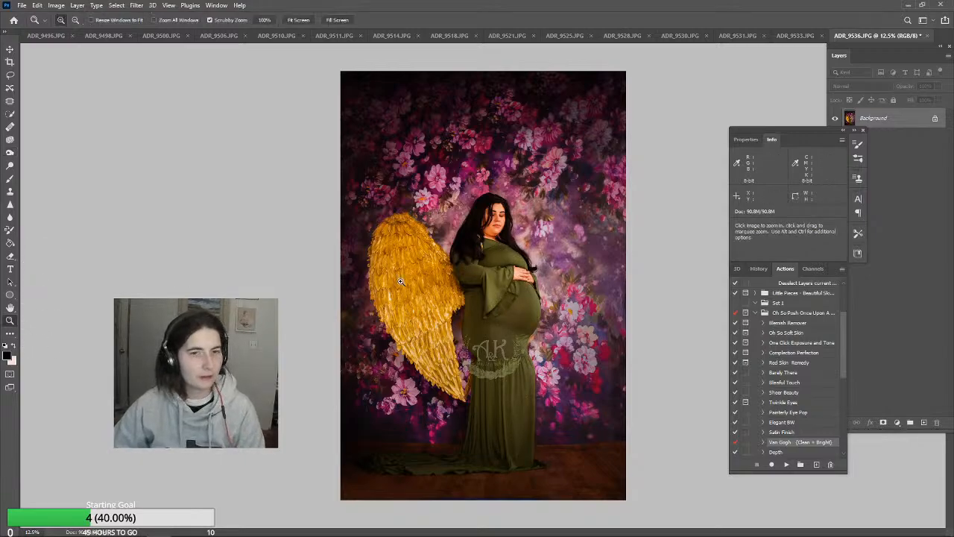
left_click(499, 228)
left_click(500, 227)
left_click(514, 259)
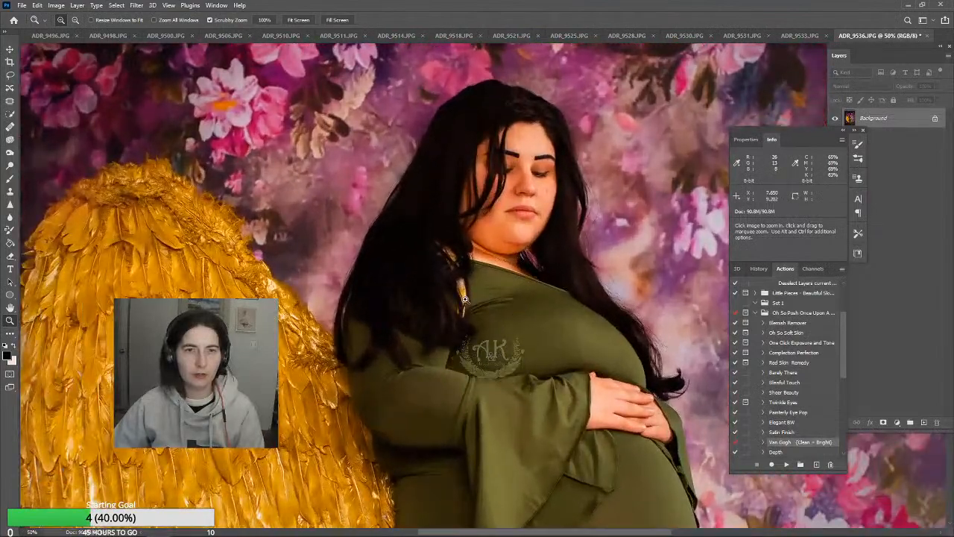
left_click(10, 191)
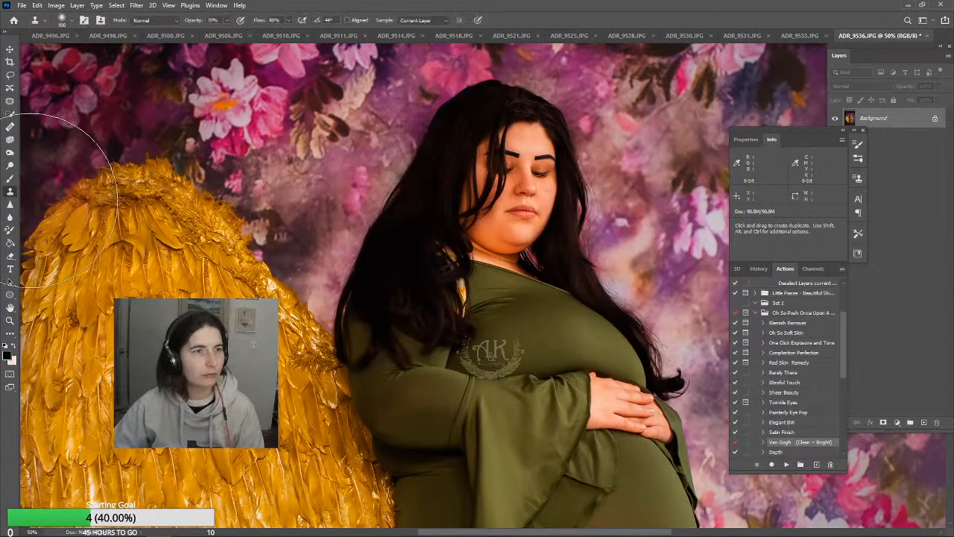
key("bracketleft")
key("bracketleft")
key("bracketleft")
key("bracketleft")
key("bracketleft")
key("bracketleft")
key("bracketleft")
key("bracketleft")
key("bracketleft")
key("bracketleft")
key("bracketleft")
key("bracketleft")
key("bracketleft")
key("bracketleft")
key("bracketleft")
key("bracketleft")
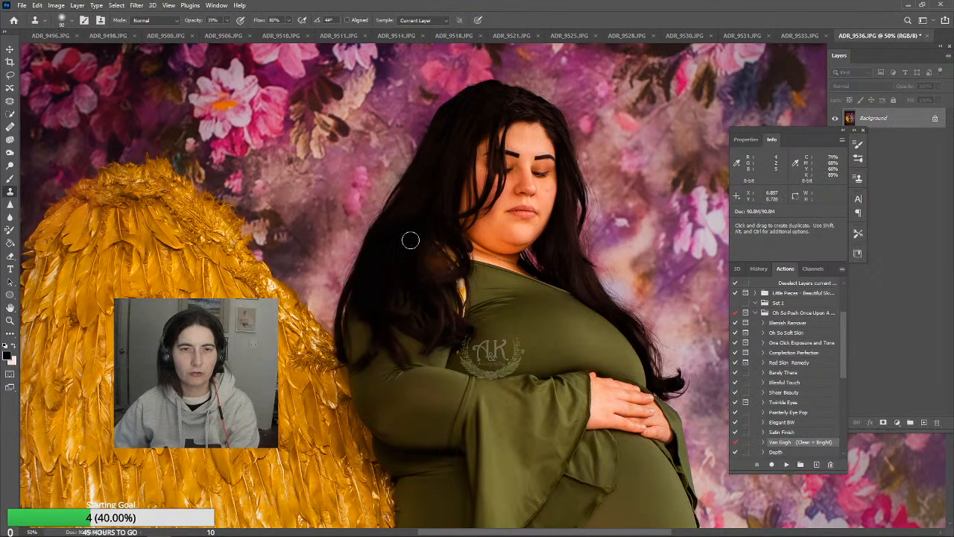
left_click(228, 22)
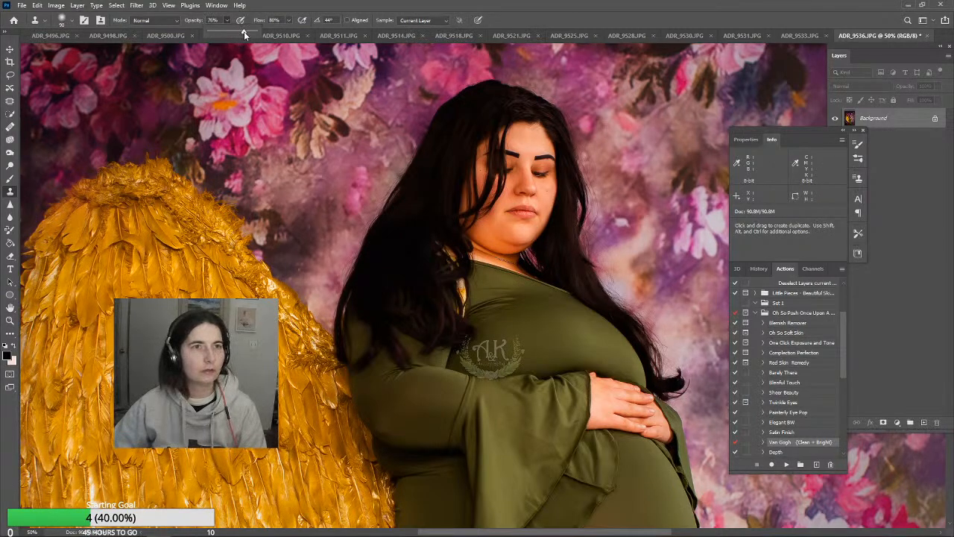
left_click(409, 233, "alt")
left_click(439, 239)
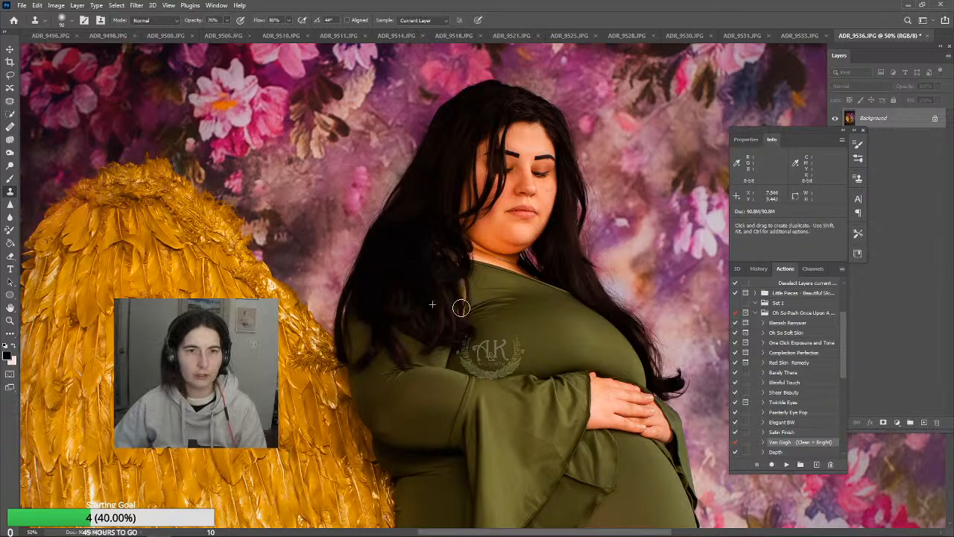
left_click(427, 225, "alt")
left_click(447, 255)
left_click(424, 233, "alt")
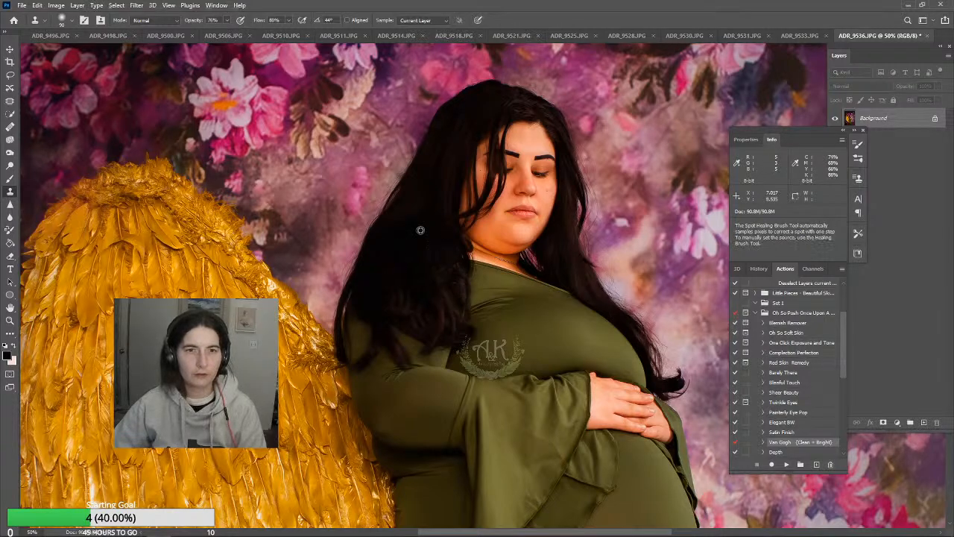
left_click(453, 274)
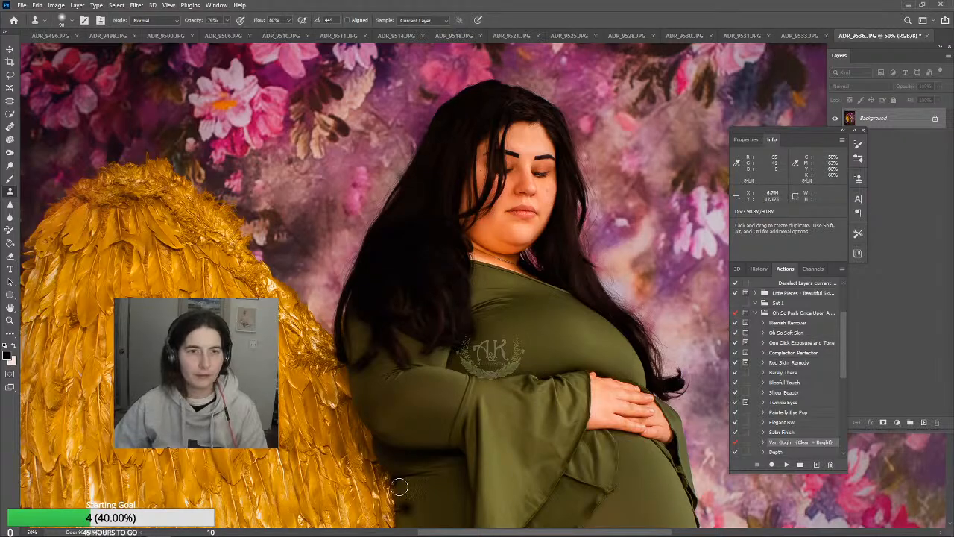
Clone smooth dress fabric over the crease beneath the woman's elbow
scroll(619, 394, "down", 5)
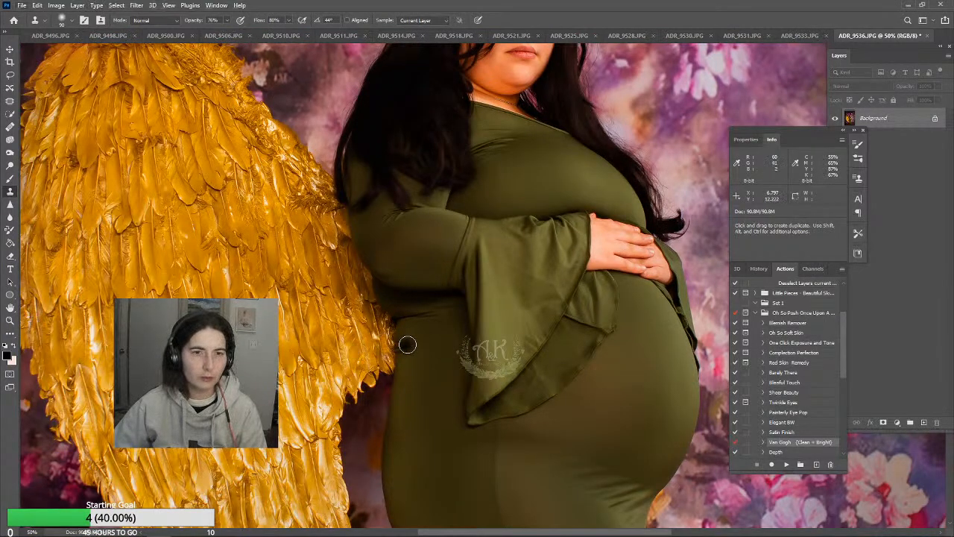
left_click(408, 335, "alt")
left_click_drag(403, 317, 404, 319)
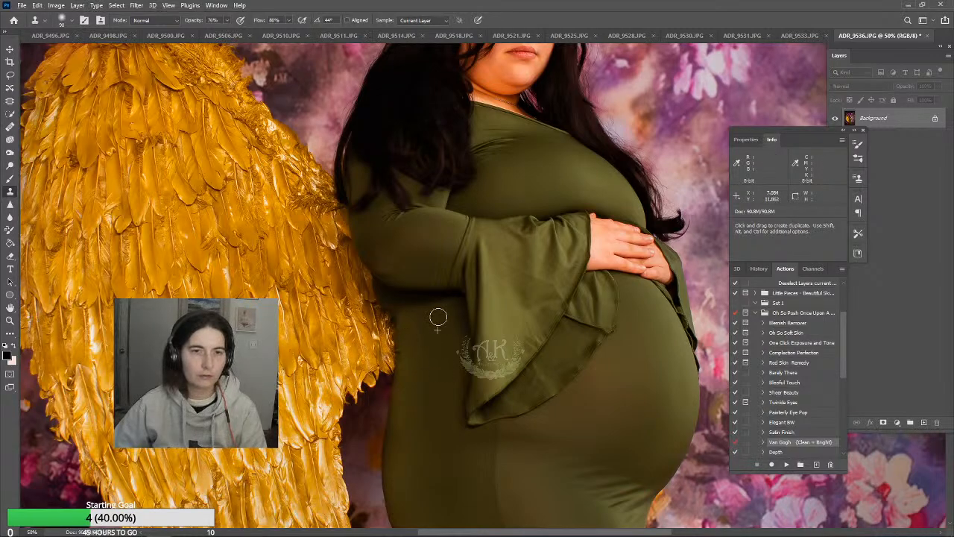
scroll(453, 360, "down", 2)
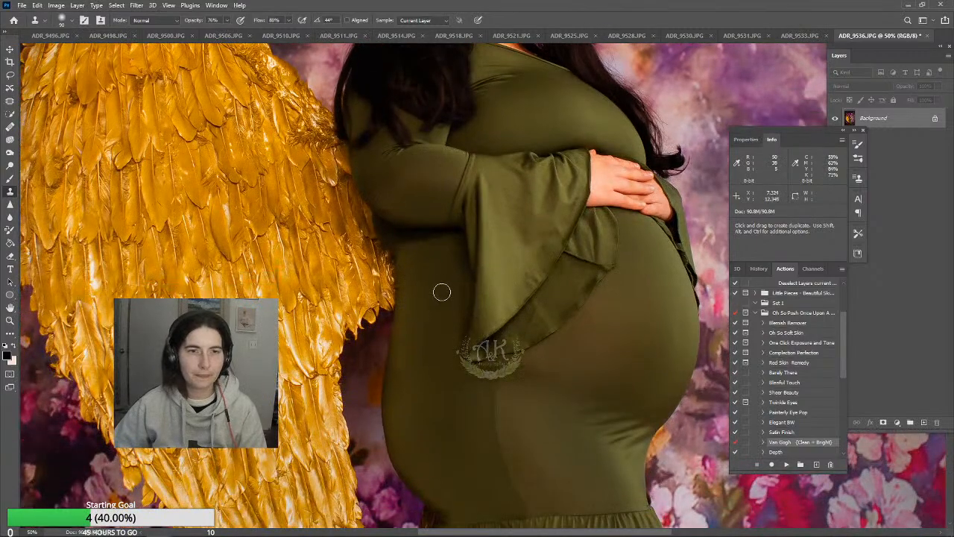
Enlarge the Clone Stamp to 150 px and clone smooth fabric over the creases beneath the belly, above the skirt seam
scroll(444, 305, "down", 4)
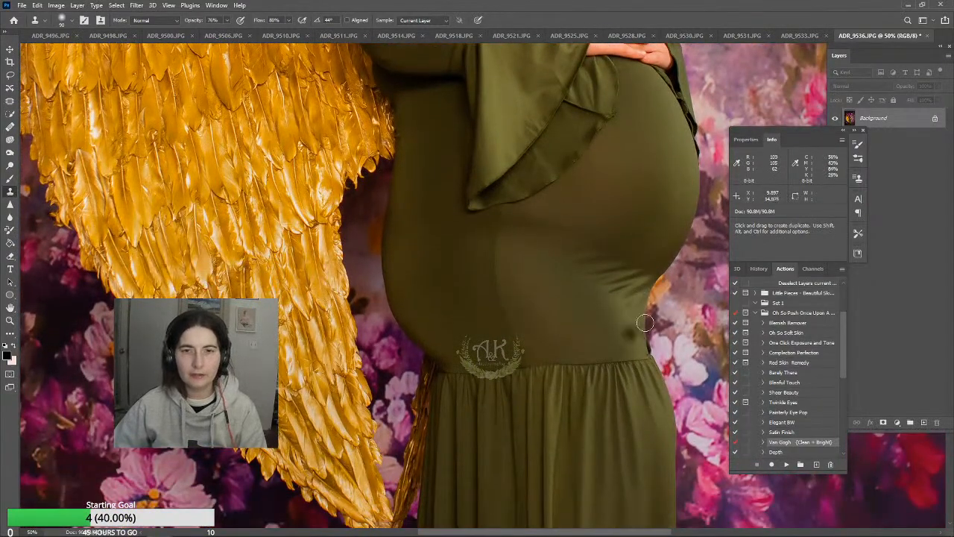
key("j")
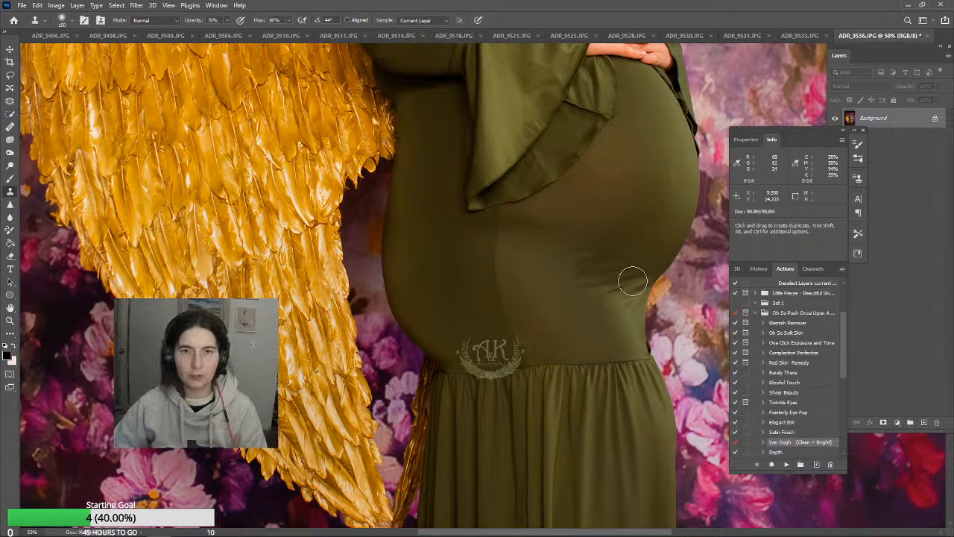
left_click_drag(605, 280, 600, 282)
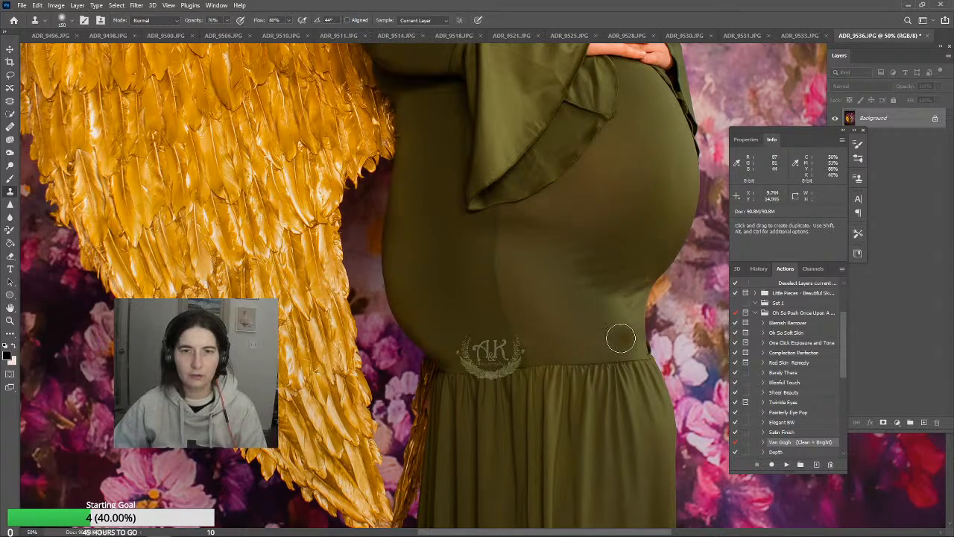
left_click(620, 313, "alt")
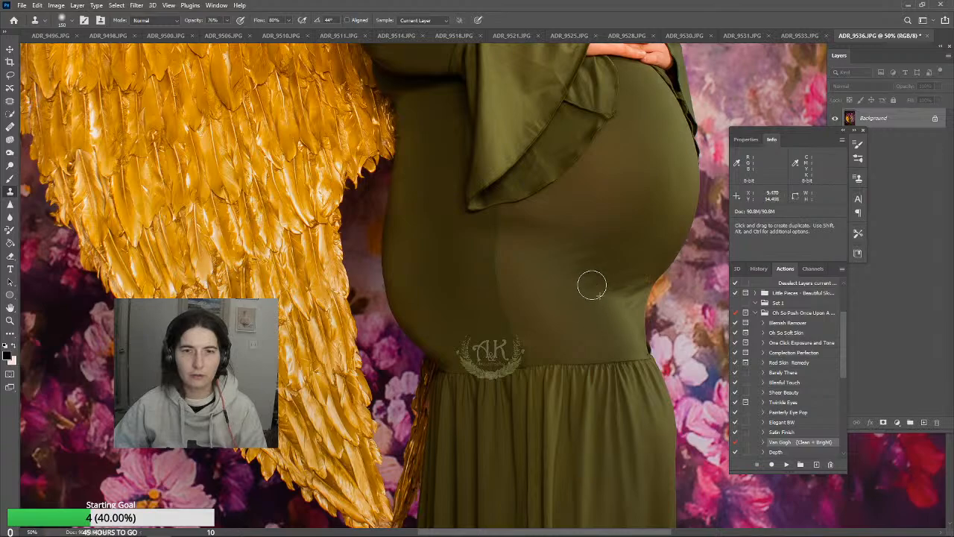
left_click(624, 309, "alt")
mouse_move(620, 296)
left_mouse_down()
mouse_move(574, 257)
mouse_move(599, 330)
mouse_move(621, 350)
mouse_move(627, 327)
mouse_move(611, 288)
mouse_move(555, 248)
left_mouse_up()
left_click(622, 308, "alt")
left_click(577, 220, "alt")
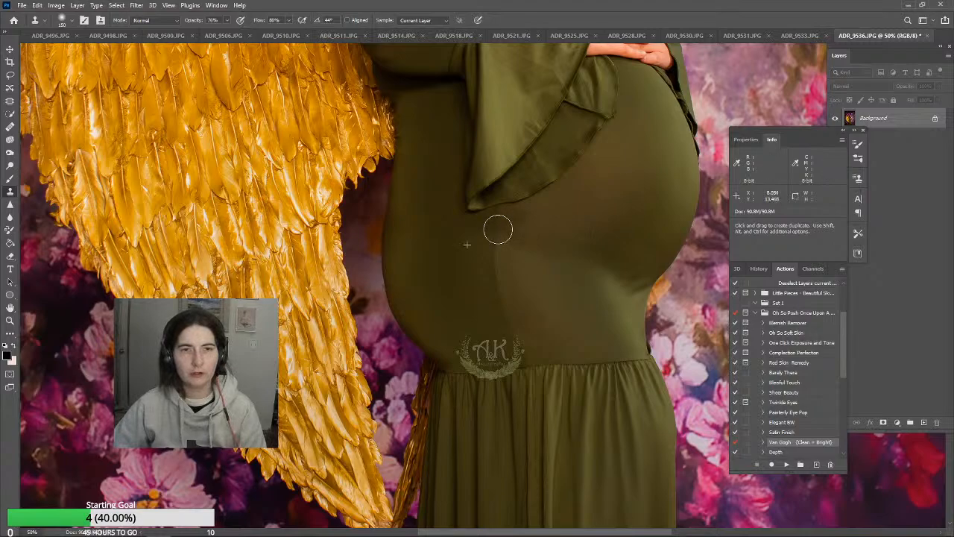
Clone over the hard shading line running down the dress from the sleeve's tip, undoing one unwanted stroke
mouse_move(496, 251)
left_mouse_down()
mouse_move(541, 221)
mouse_move(515, 225)
left_mouse_up()
left_click(540, 220, "alt")
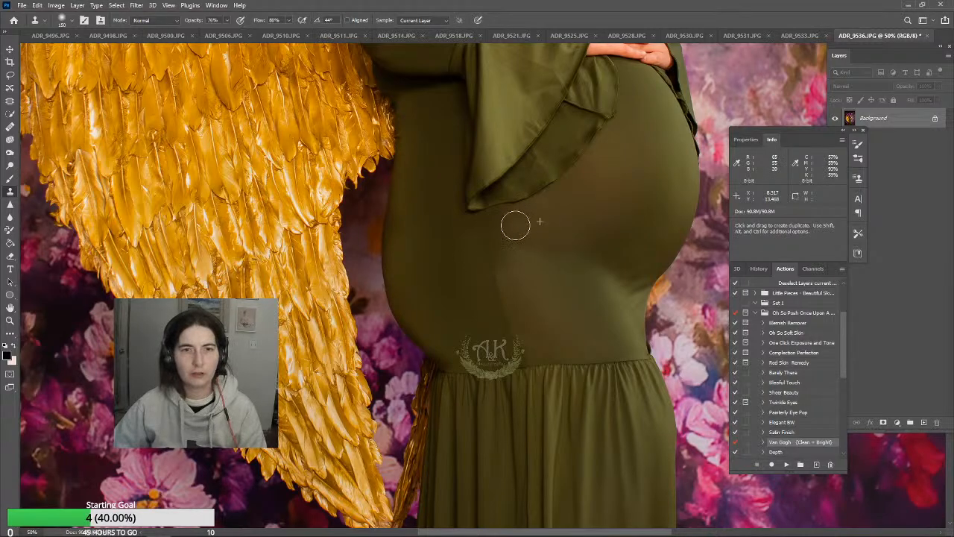
mouse_move(494, 285)
left_mouse_down()
mouse_move(507, 307)
mouse_move(480, 292)
left_mouse_up()
left_click(518, 264, "alt")
key("ctrl+z")
left_click(476, 268, "alt")
left_click_drag(479, 243, 480, 311)
left_click(483, 313, "alt")
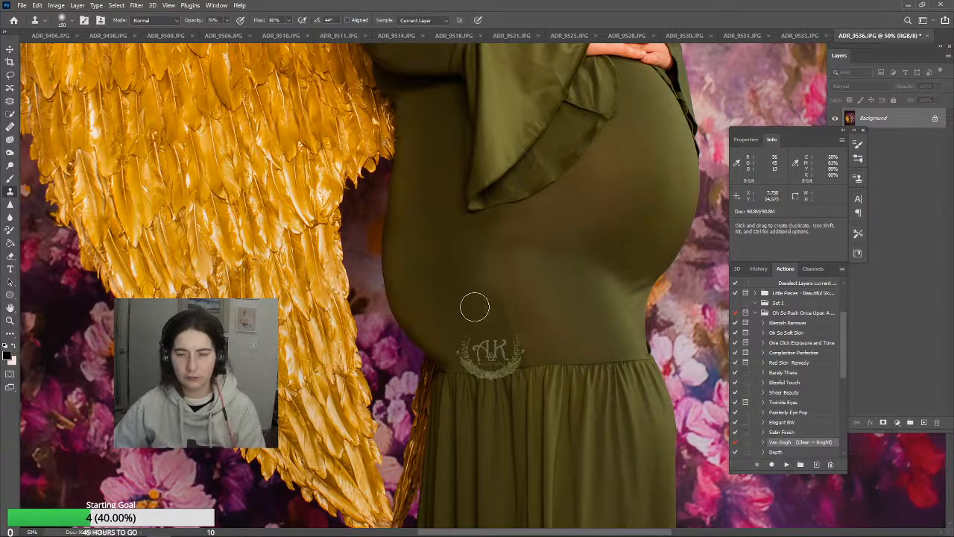
Enlarge the Clone Stamp to 250 px and blend the fabric between the sleeve's tip and the skirt seam
key("bracketright")
key("bracketright")
key("bracketright")
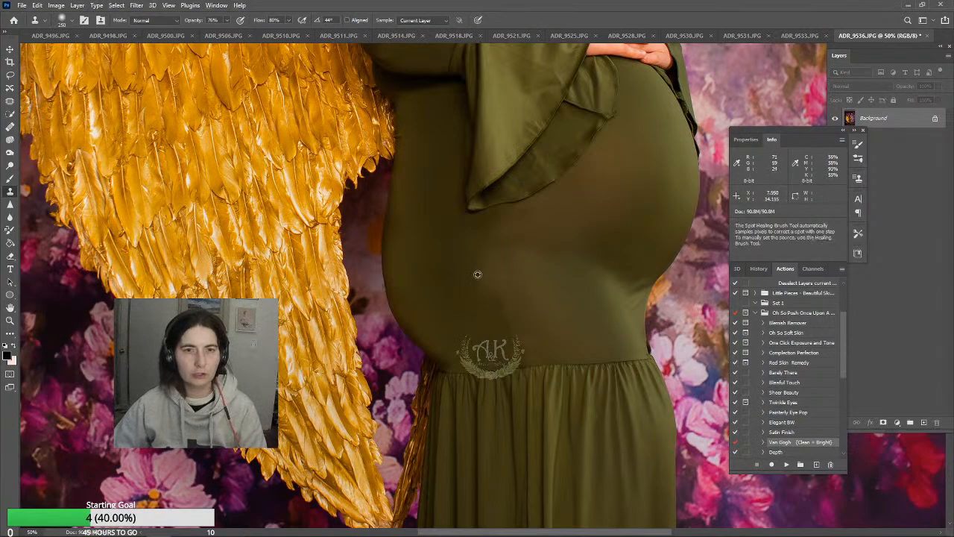
left_click(474, 275, "alt")
mouse_move(483, 276)
left_mouse_down()
mouse_move(501, 274)
mouse_move(501, 308)
mouse_move(514, 328)
mouse_move(499, 291)
mouse_move(522, 324)
mouse_move(549, 335)
left_mouse_up()
left_click(496, 250, "alt")
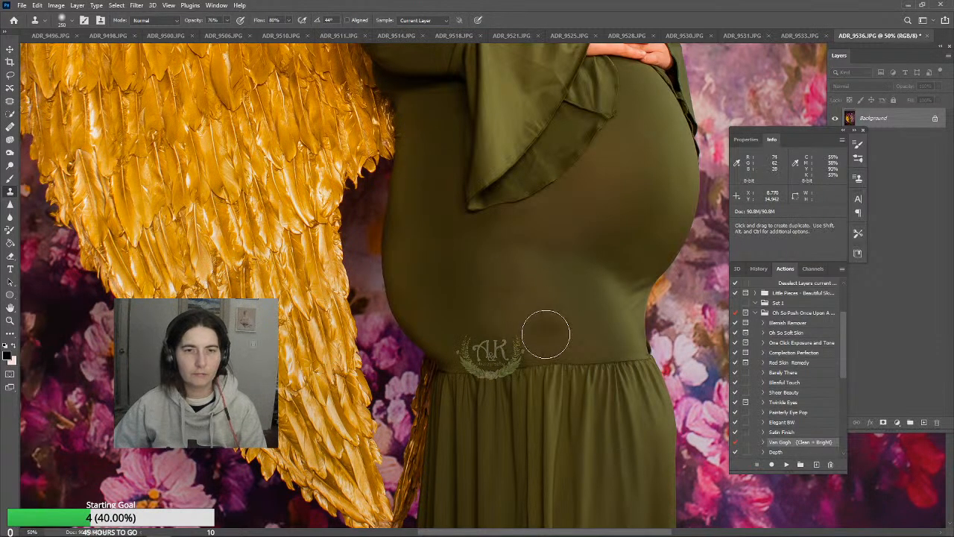
scroll(541, 308, "down", 2)
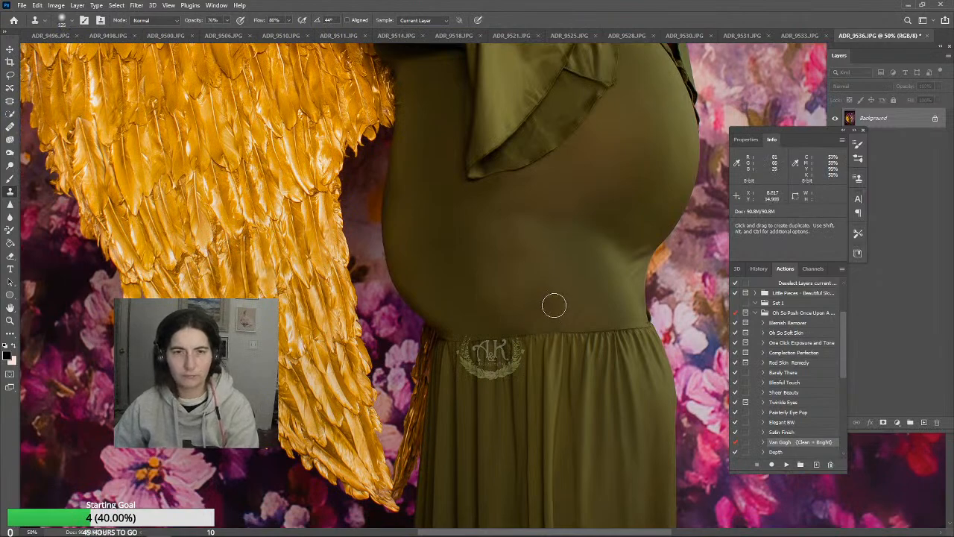
left_click(525, 281, "alt")
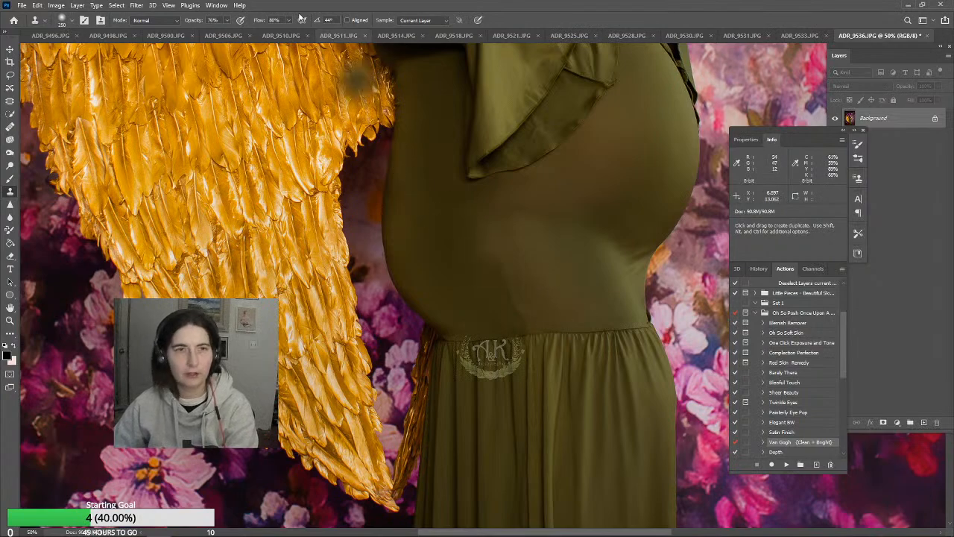
Lower the Clone Stamp's opacity to 37% and soften the remaining tonal edge above the skirt seam
left_click(226, 21)
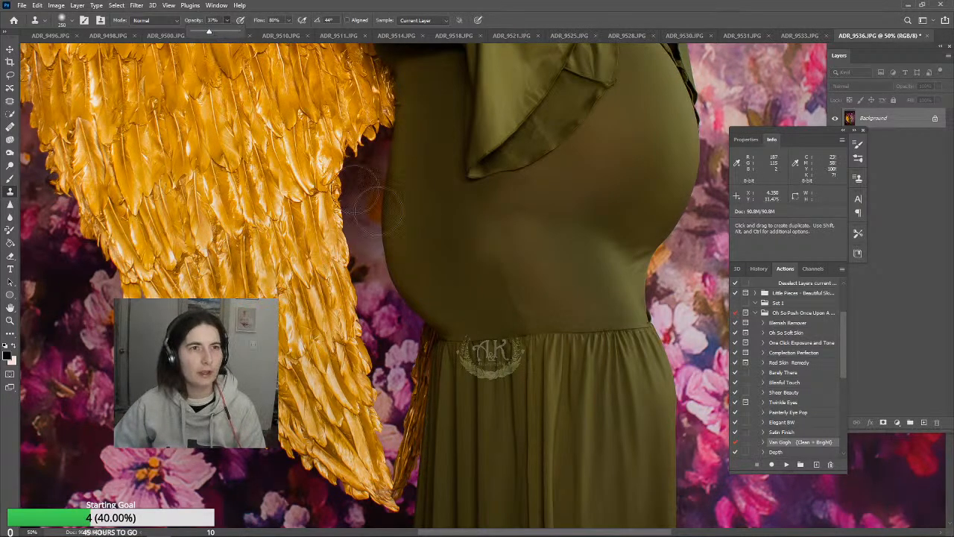
left_click(486, 219, "alt")
left_click_drag(500, 266, 519, 302)
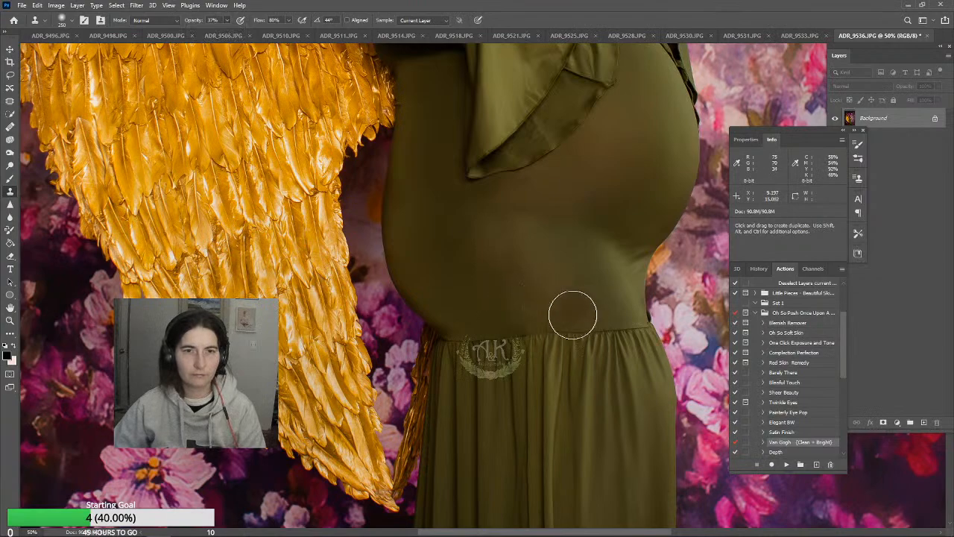
left_click(489, 232, "alt")
left_click(498, 258)
left_click(506, 277)
left_click(515, 305)
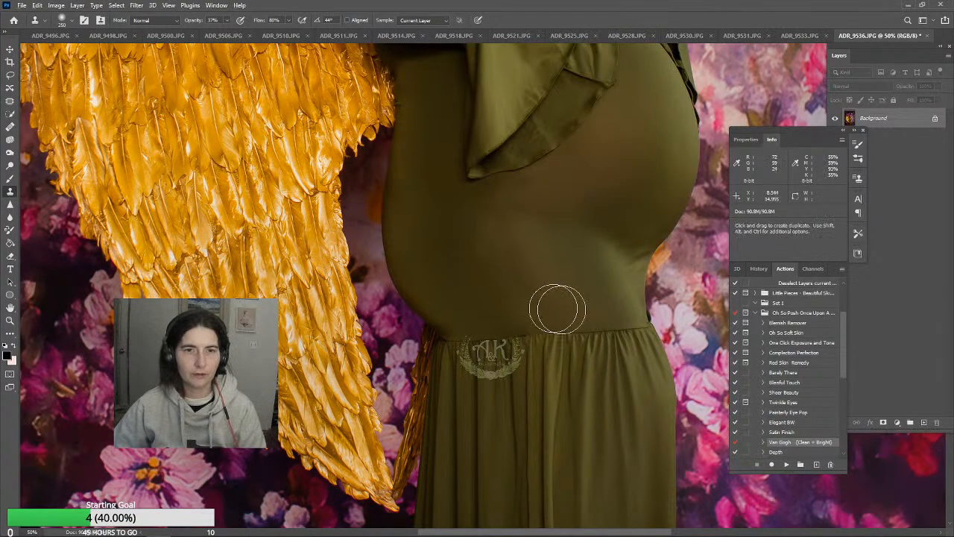
scroll(573, 301, "up", 2)
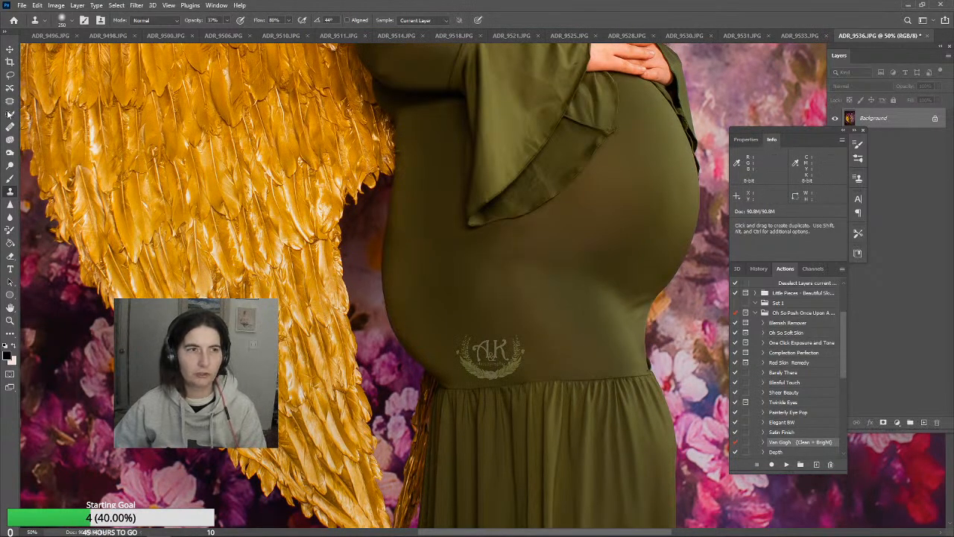
Sample the dress colour and paint over the uneven fabric below the sleeve with a 400 px Brush at 30% opacity
left_click(7, 181)
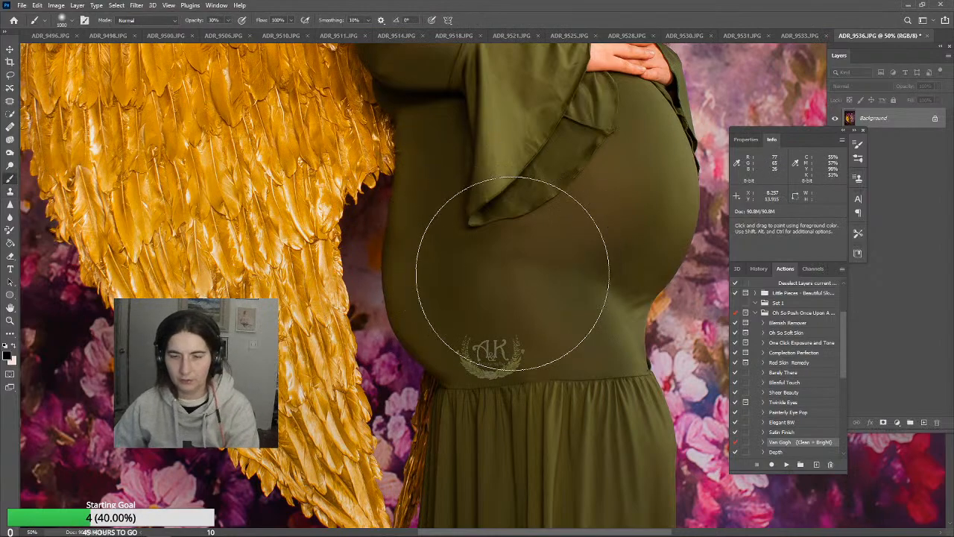
key("bracketleft")
key("bracketleft")
key("bracketleft")
key("bracketleft")
key("bracketleft")
key("bracketright")
key("bracketright")
key("bracketright")
key("bracketright")
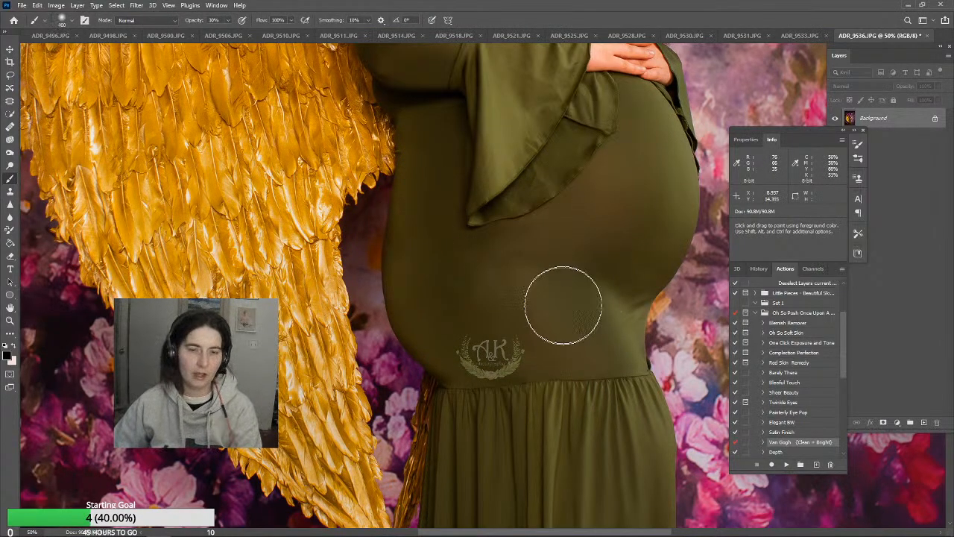
left_click(478, 254, "alt")
mouse_move(476, 250)
left_mouse_down()
mouse_move(488, 300)
mouse_move(517, 347)
left_mouse_up()
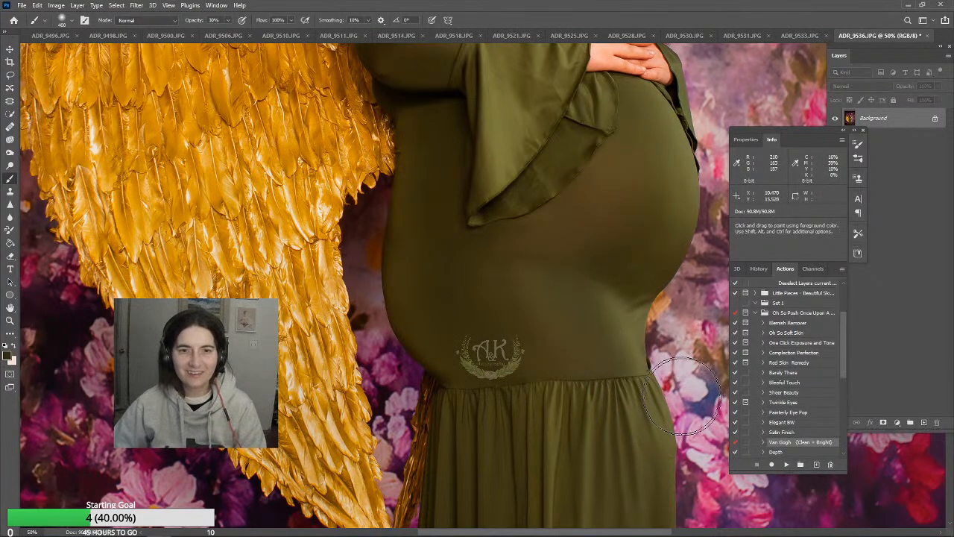
Reduce the Brush to 100 px and check the dress from the chest down to the skirt for remaining uneven patches
key("bracketleft")
key("bracketleft")
key("bracketleft")
key("bracketleft")
key("bracketleft")
key("bracketleft")
key("bracketleft")
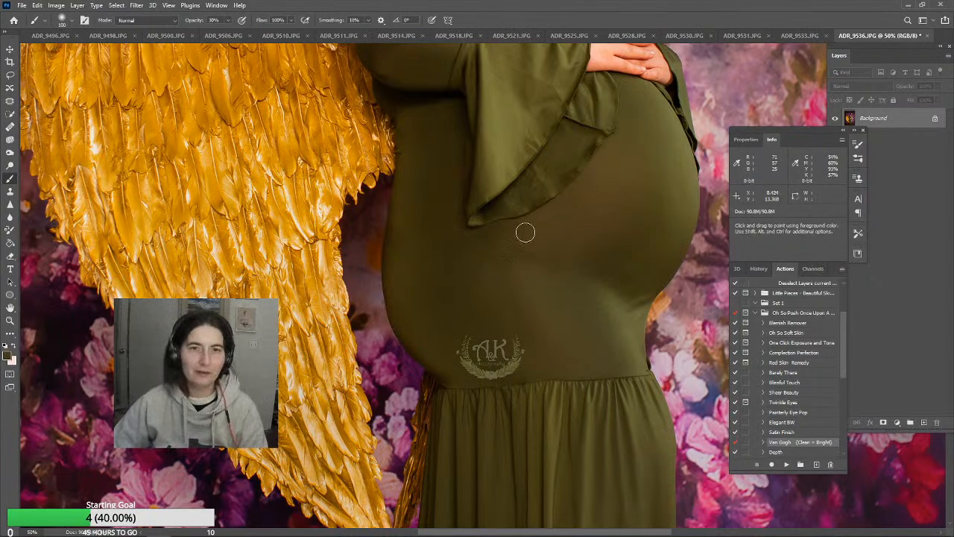
scroll(613, 250, "up", 5)
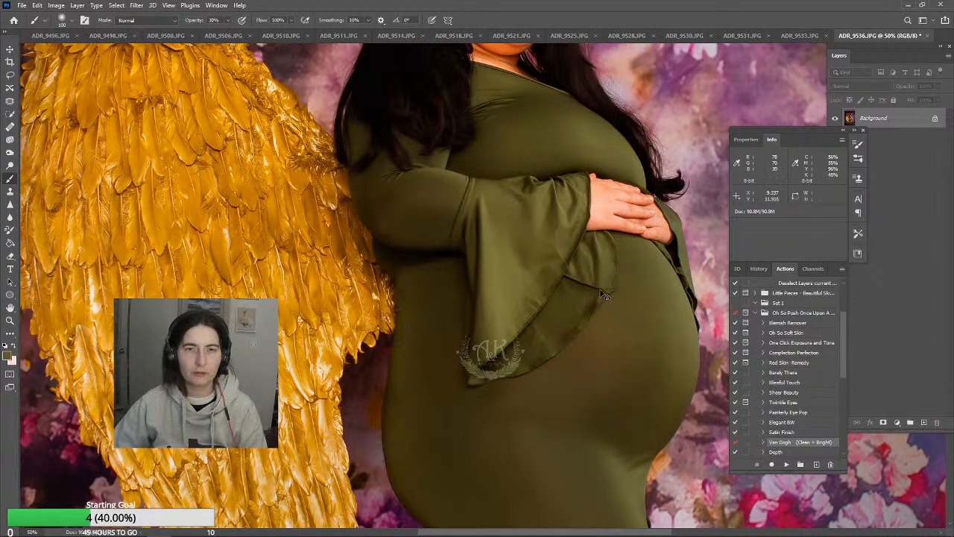
scroll(671, 300, "down", 2)
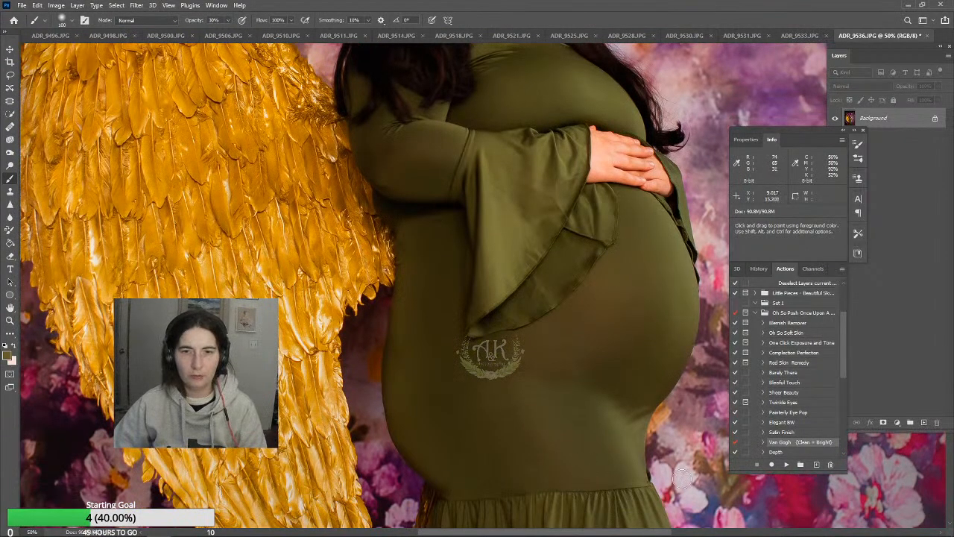
scroll(585, 464, "down", 8)
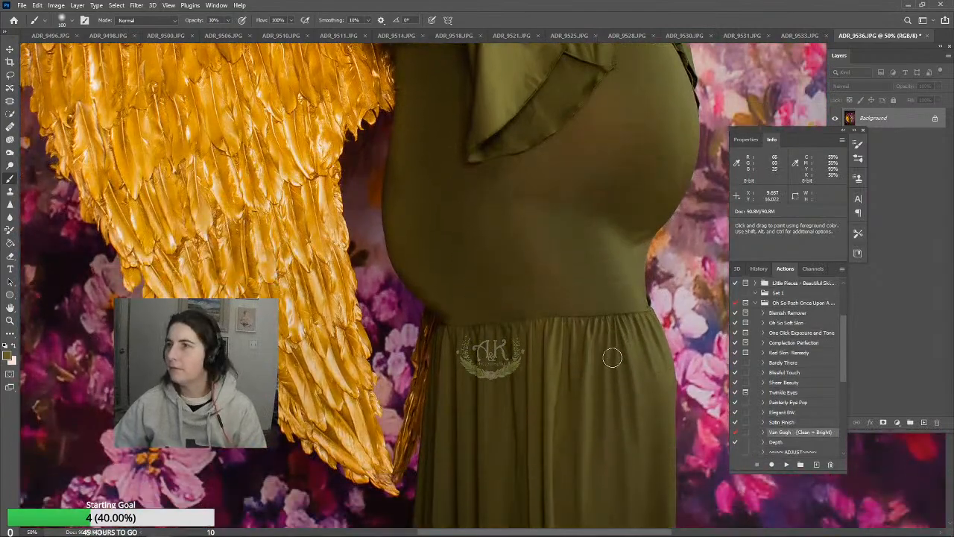
scroll(602, 311, "down", 2)
scroll(630, 90, "up", 4)
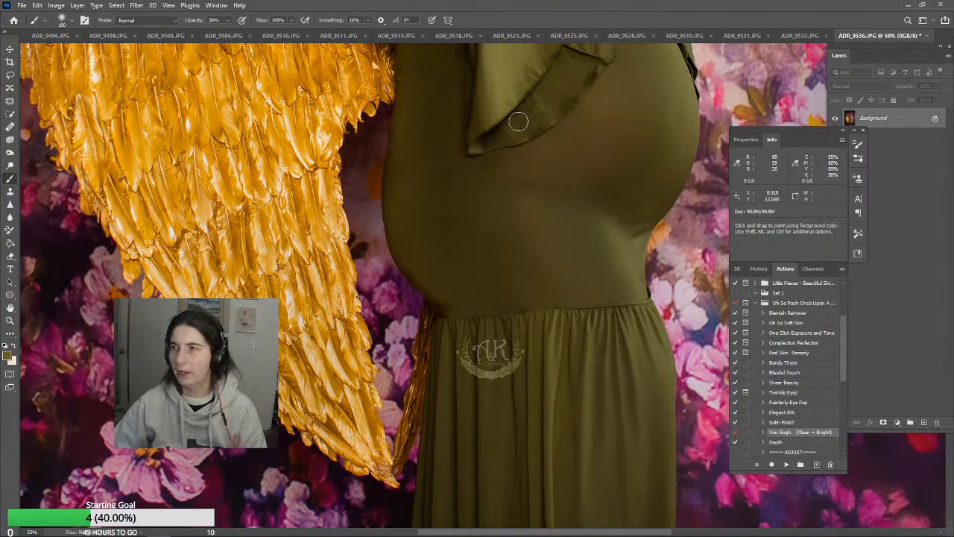
Blend the uneven fabric on the front of the skirt with the 250 px Clone Stamp at 37% opacity
scroll(639, 266, "down", 12)
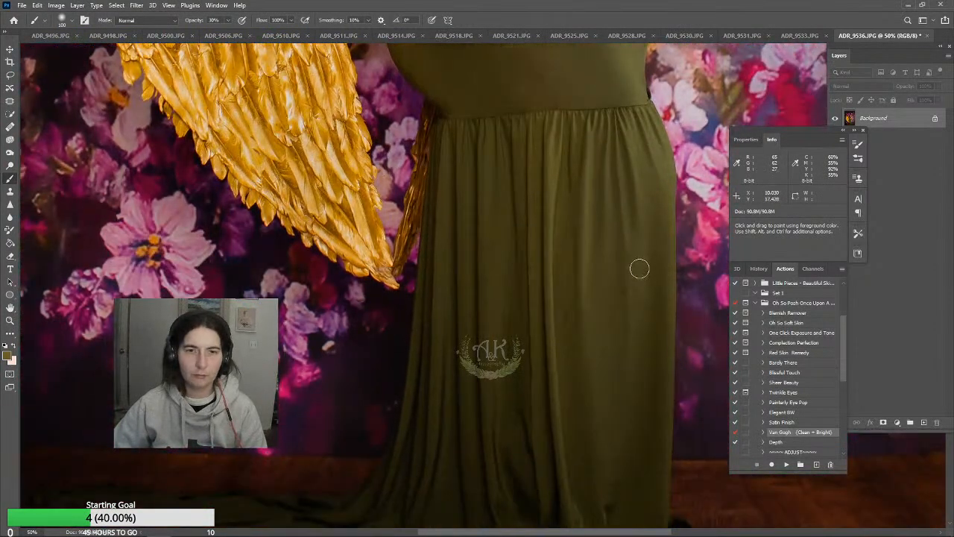
scroll(648, 278, "up", 3)
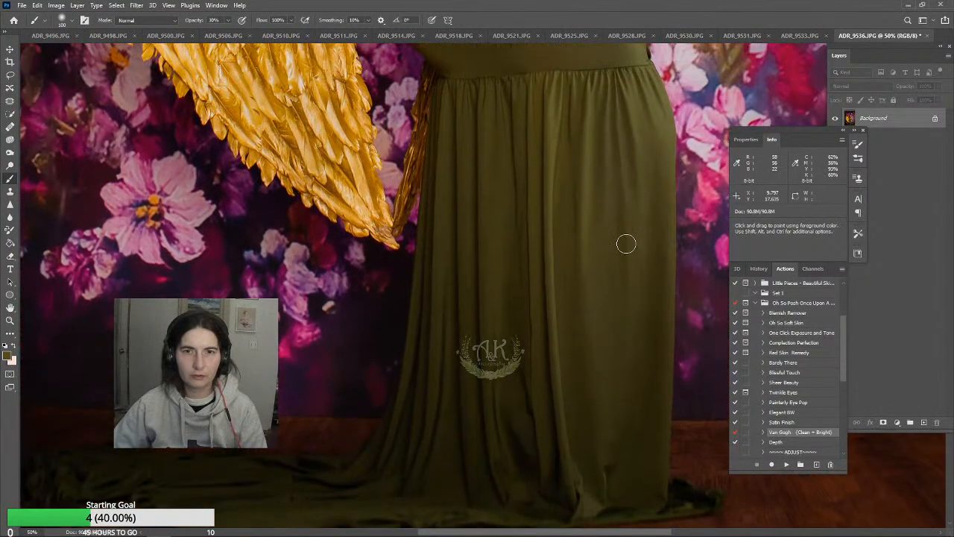
key("s")
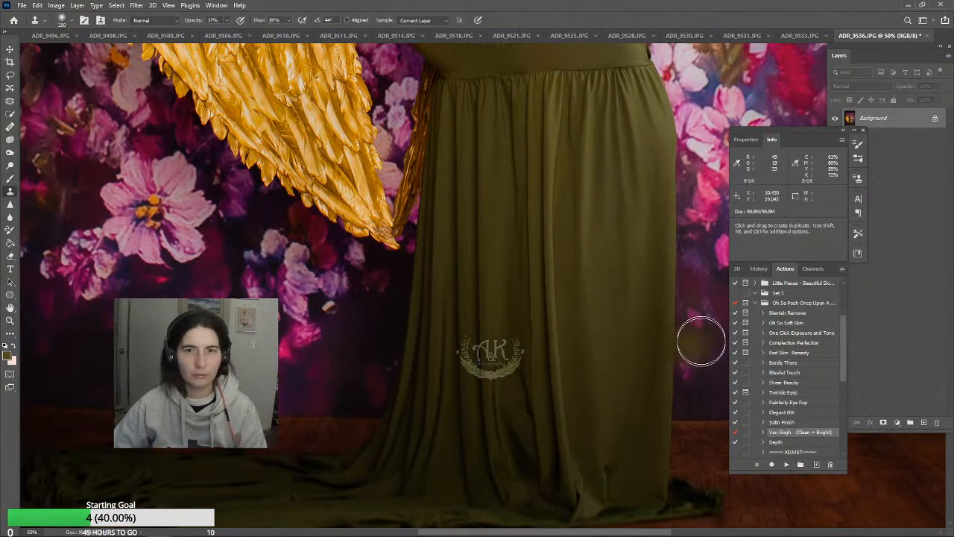
left_click(623, 216, "alt")
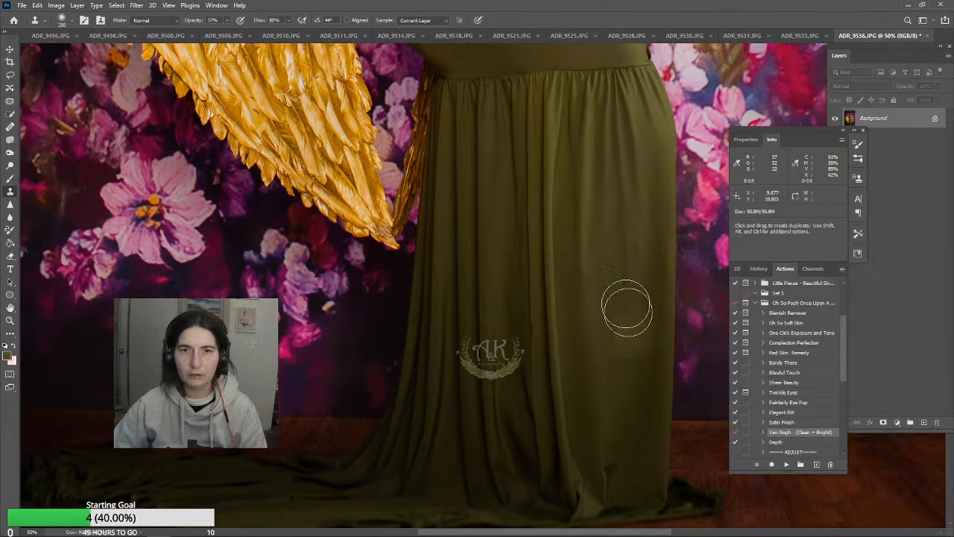
Soften the creases on the upper part of the bell sleeve with the Clone Stamp, reducing it to 125 px
scroll(656, 211, "up", 10)
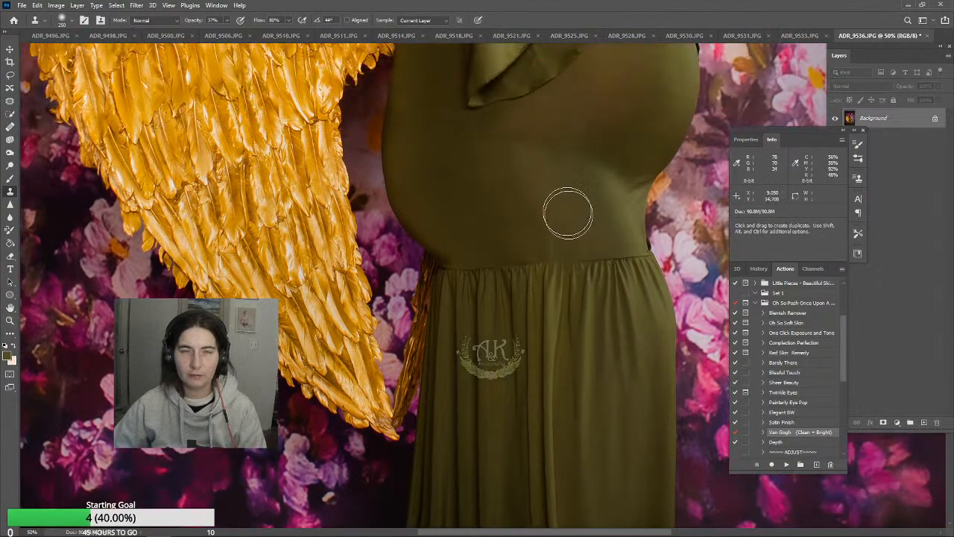
scroll(577, 226, "up", 5)
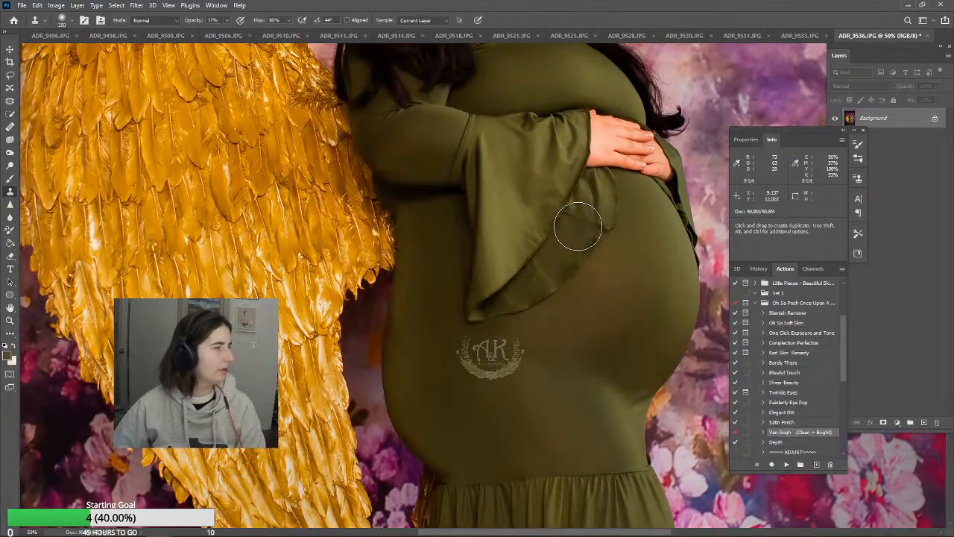
scroll(578, 226, "up", 2)
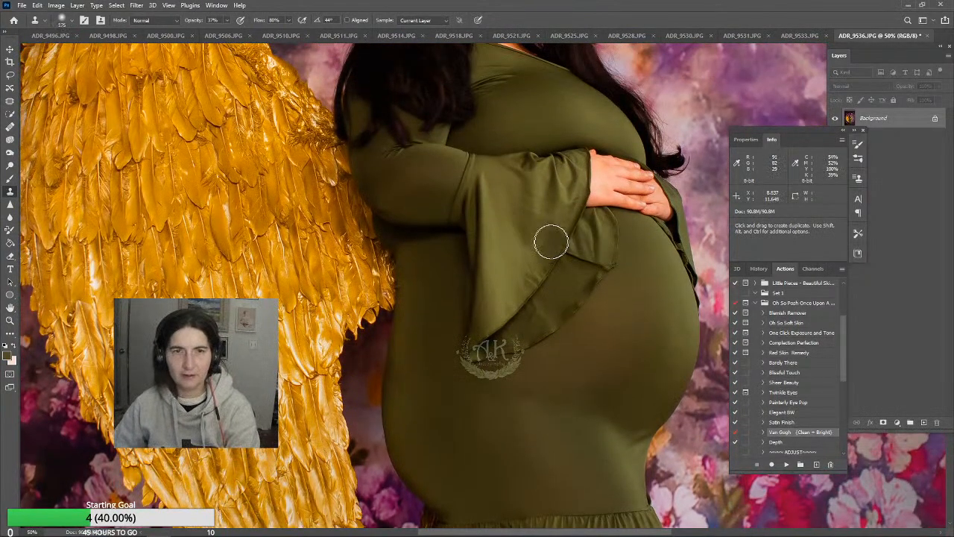
left_click(503, 236, "alt")
mouse_move(500, 190)
left_mouse_down()
mouse_move(528, 214)
mouse_move(510, 192)
mouse_move(562, 231)
mouse_move(518, 210)
mouse_move(539, 209)
mouse_move(532, 229)
mouse_move(557, 205)
left_mouse_up()
key("bracketleft")
key("bracketleft")
left_click(503, 187, "alt")
left_click(510, 186, "alt")
mouse_move(561, 218)
left_mouse_down()
mouse_move(553, 246)
mouse_move(550, 235)
left_mouse_up()
left_click(530, 245, "alt")
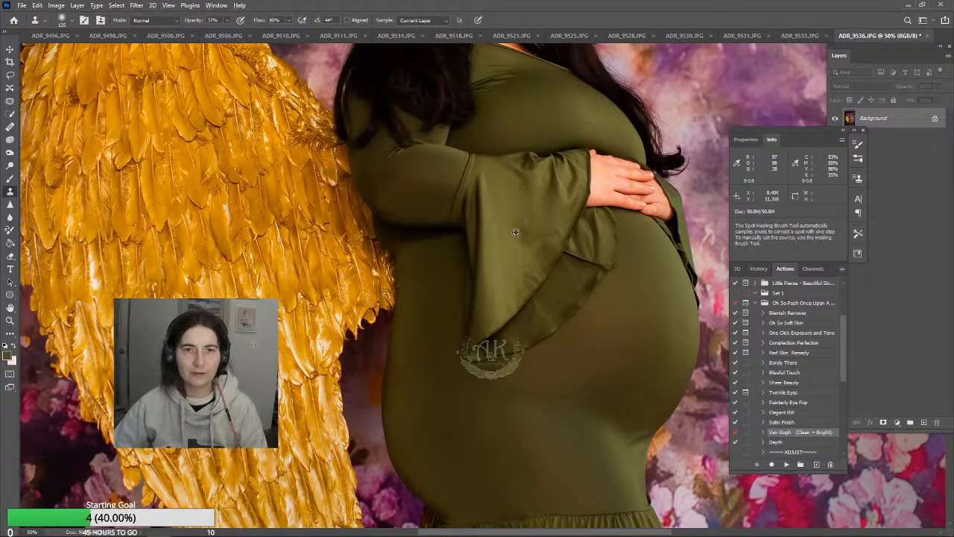
Clone smooth fabric over the crease running across the dress just below the neckline, beside the hair
scroll(557, 261, "up", 3)
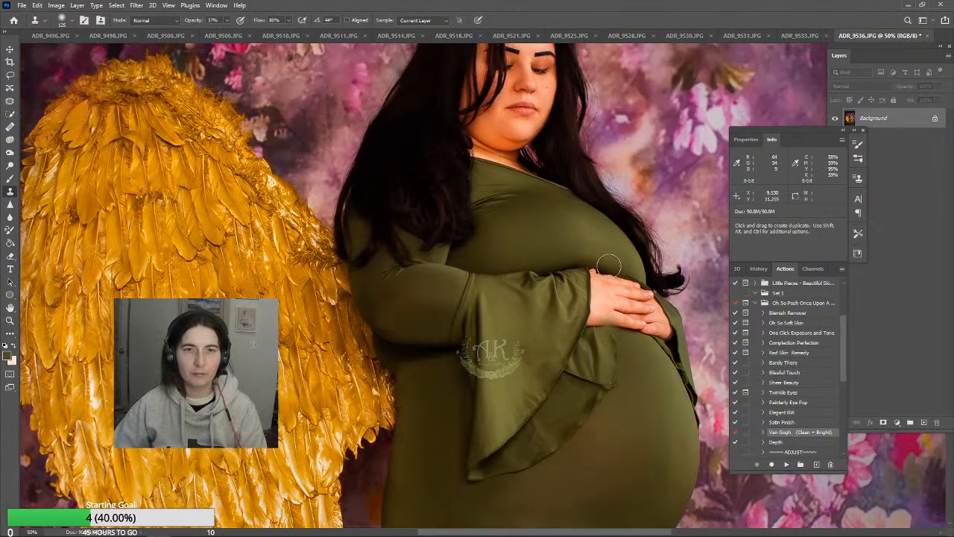
scroll(539, 310, "up", 1)
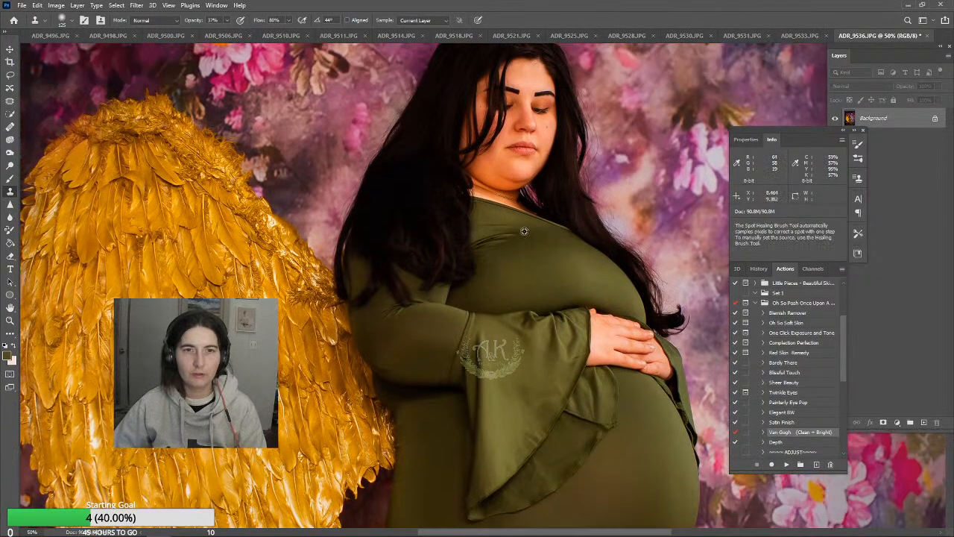
left_click(520, 232, "alt")
left_click_drag(505, 234, 501, 235)
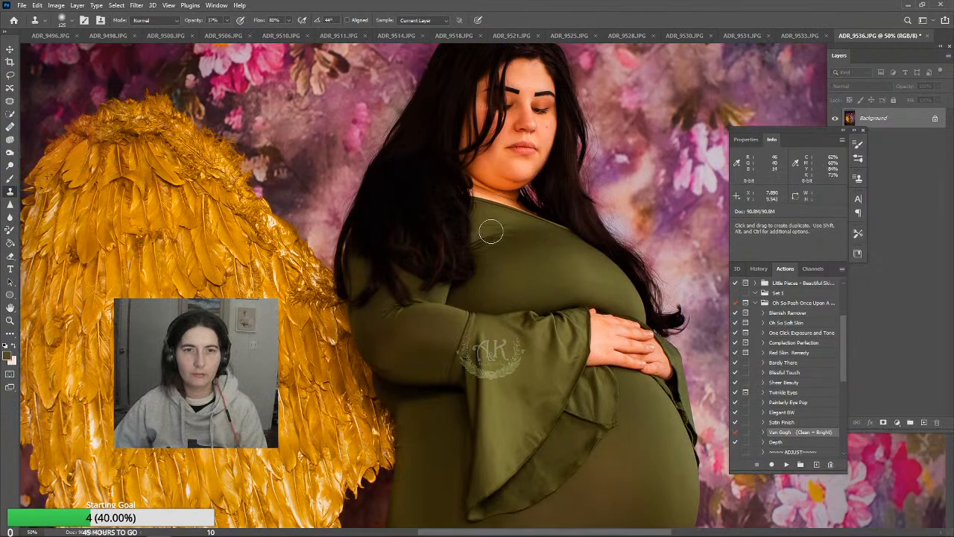
left_click(491, 231, "alt")
left_click(520, 233, "alt")
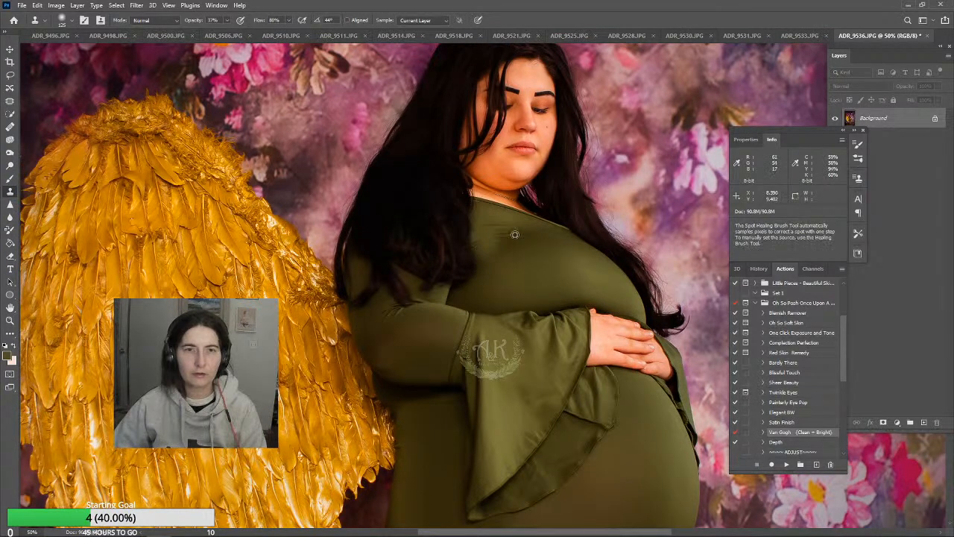
left_click(497, 243)
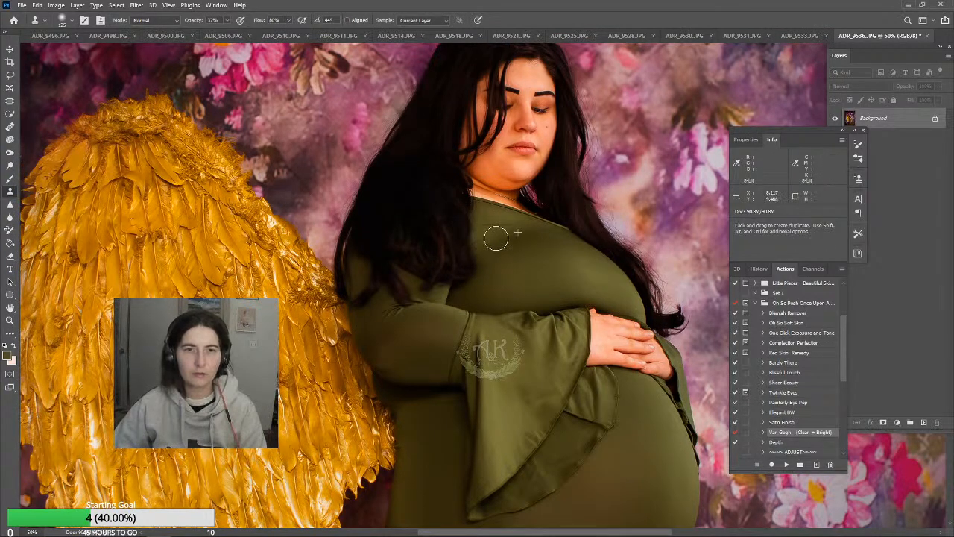
left_click(516, 231, "alt")
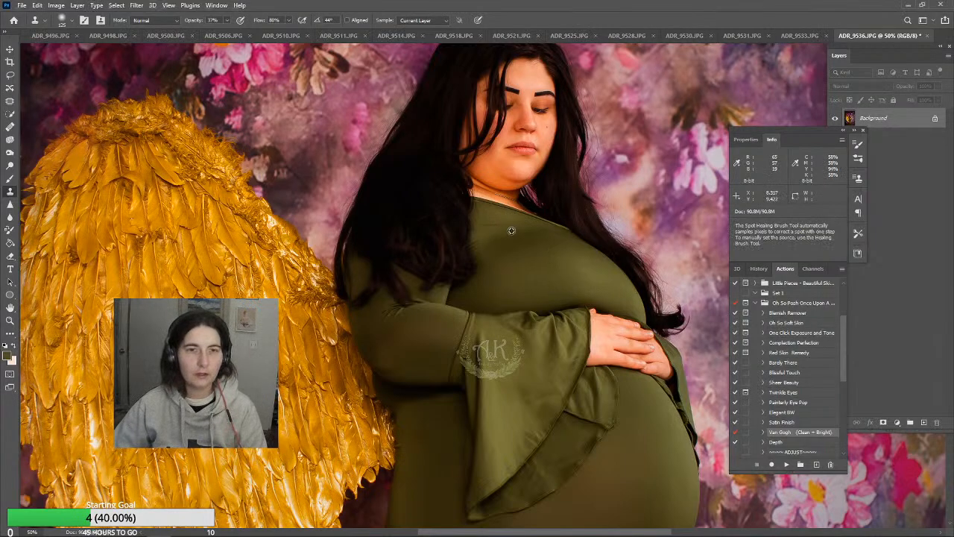
left_click(494, 227)
left_click(494, 224, "alt")
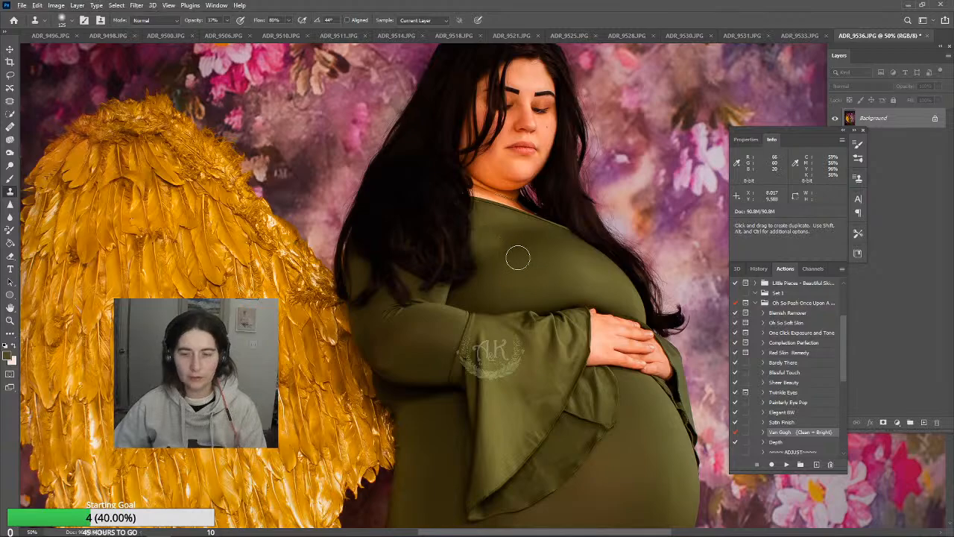
left_click(481, 236, "alt")
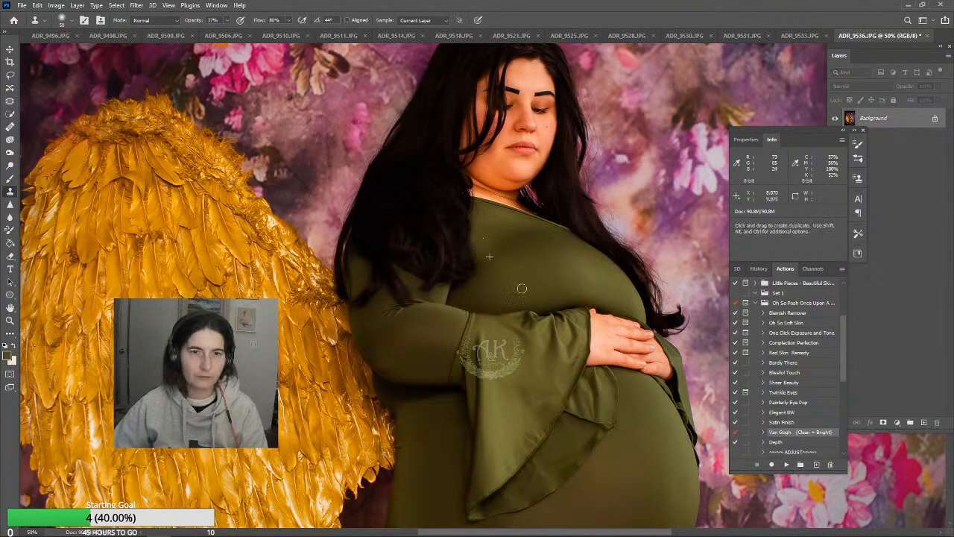
Enlarge the Clone Stamp to 175 px and even out the fabric tones across the upper chest of the dress
scroll(522, 289, "up", 3)
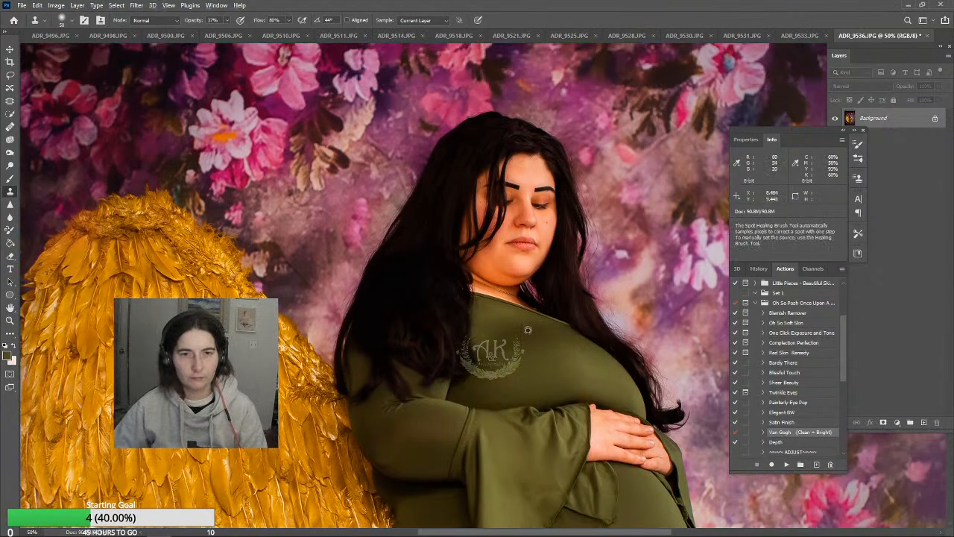
left_click(528, 329, "alt")
key("bracketright")
key("bracketright")
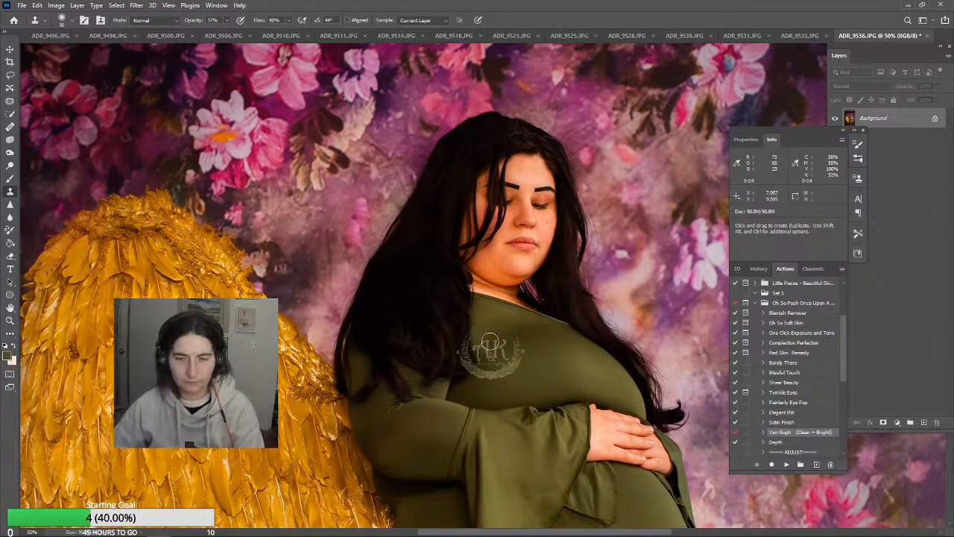
left_click(552, 347, "alt")
left_click(493, 344)
left_click(533, 353, "alt")
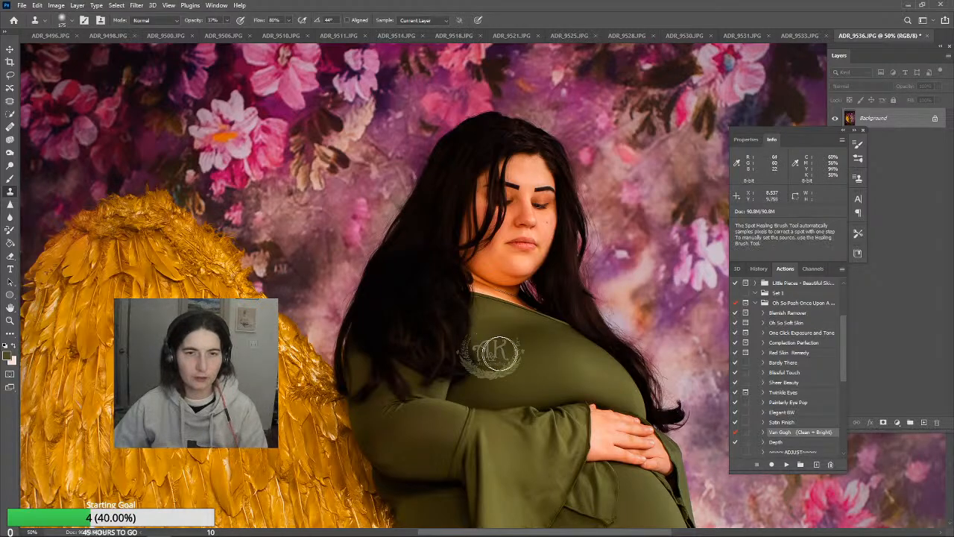
left_click(492, 349)
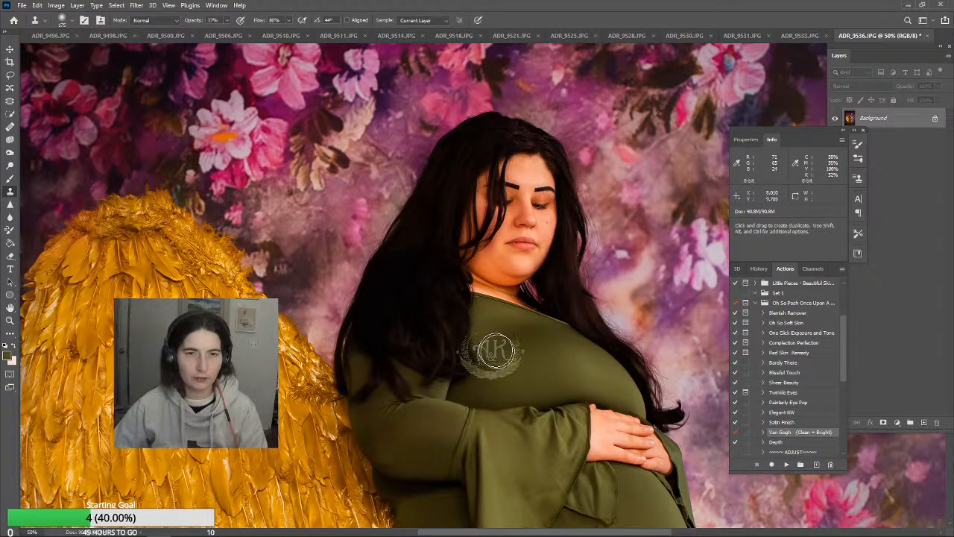
left_click(558, 343, "alt")
left_click(512, 342)
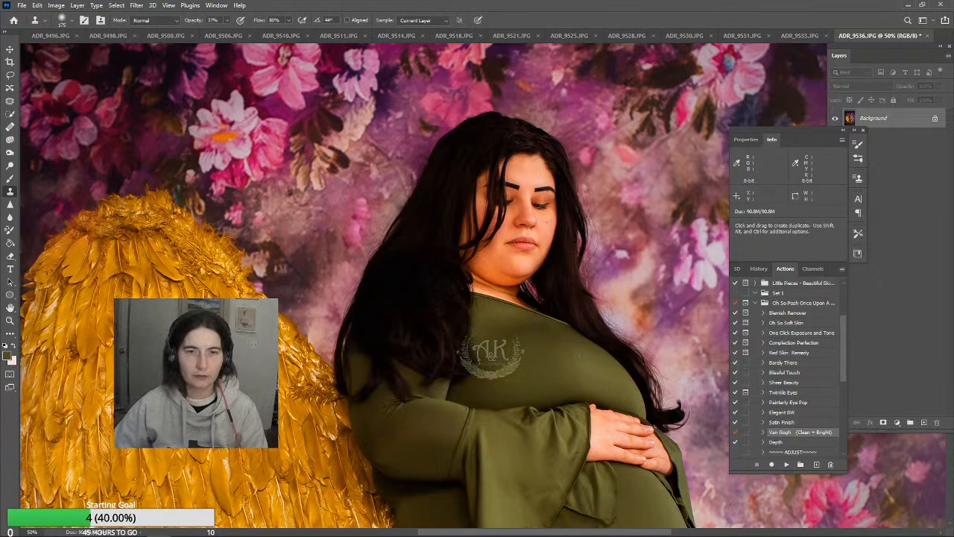
Reduce the Clone Stamp, review the dress, and touch up the chest fabric next to the hair
left_click(598, 379, "alt")
key("bracketleft")
key("bracketleft")
key("bracketleft")
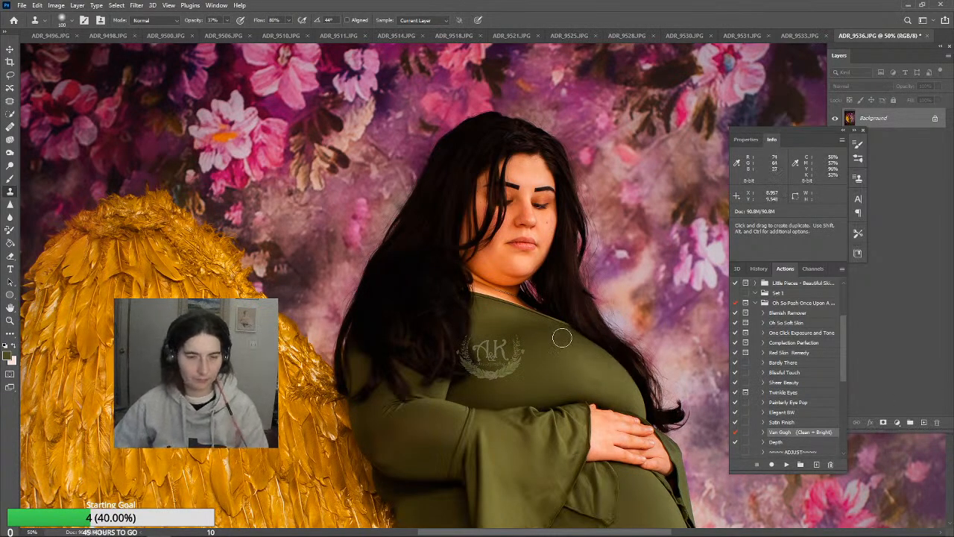
scroll(592, 417, "down", 3)
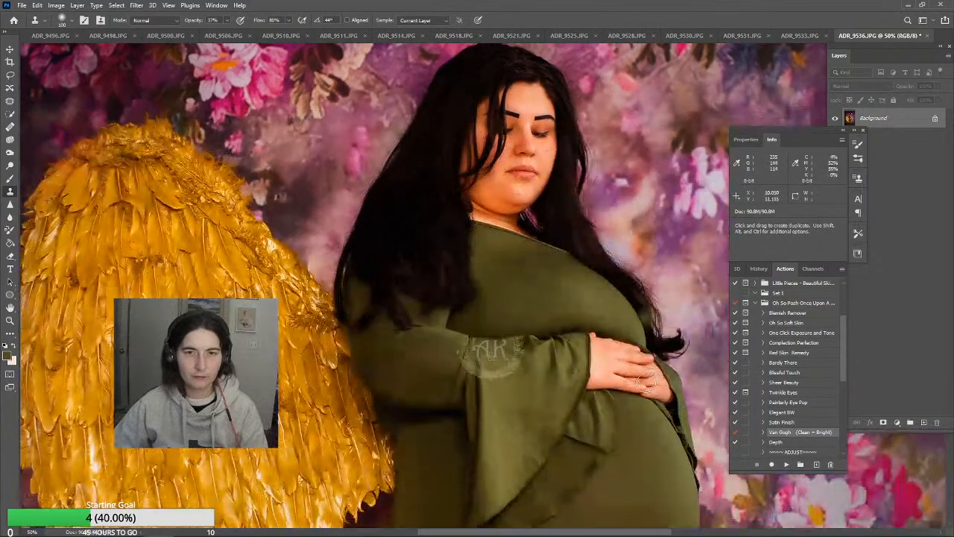
scroll(502, 299, "down", 5)
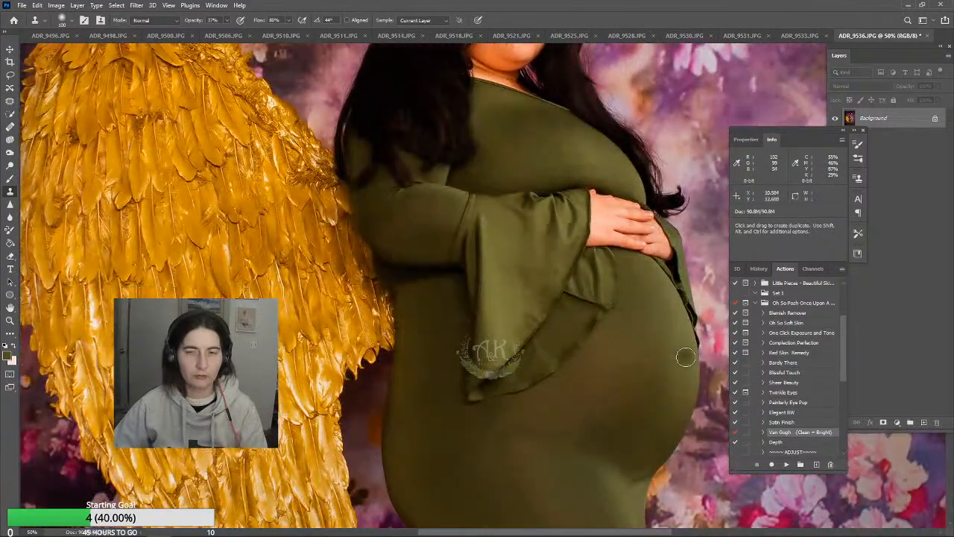
scroll(686, 357, "up", 2)
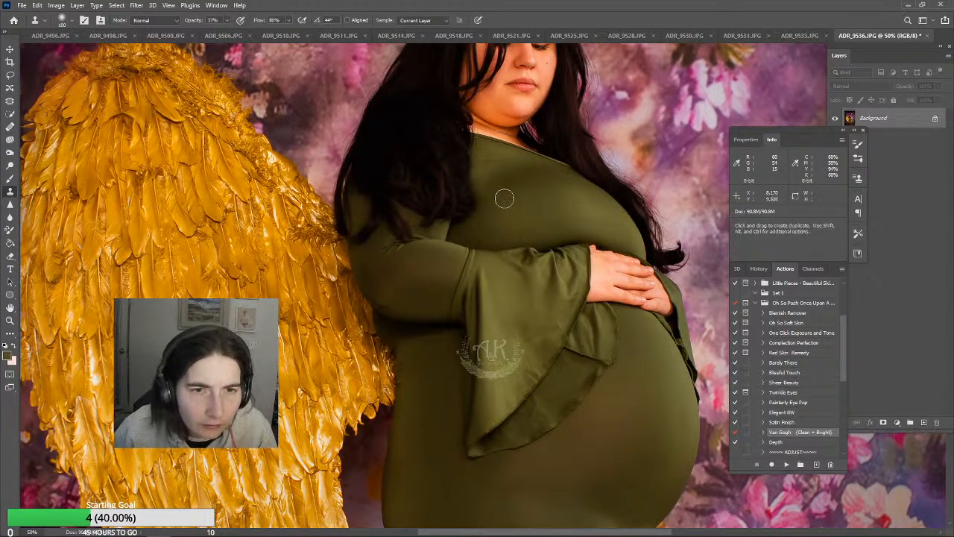
scroll(493, 246, "up", 3)
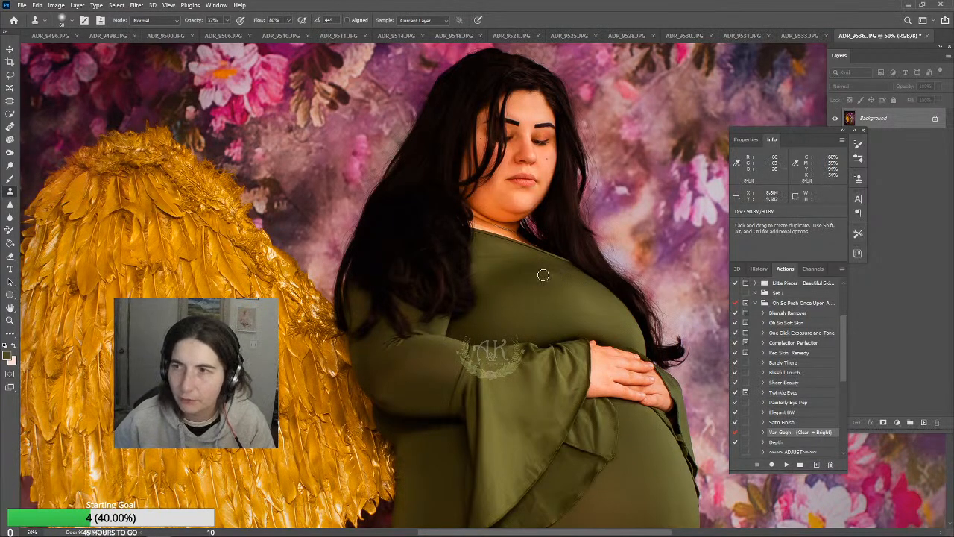
mouse_move(479, 272)
left_mouse_down()
mouse_move(481, 286)
mouse_move(480, 274)
left_mouse_up()
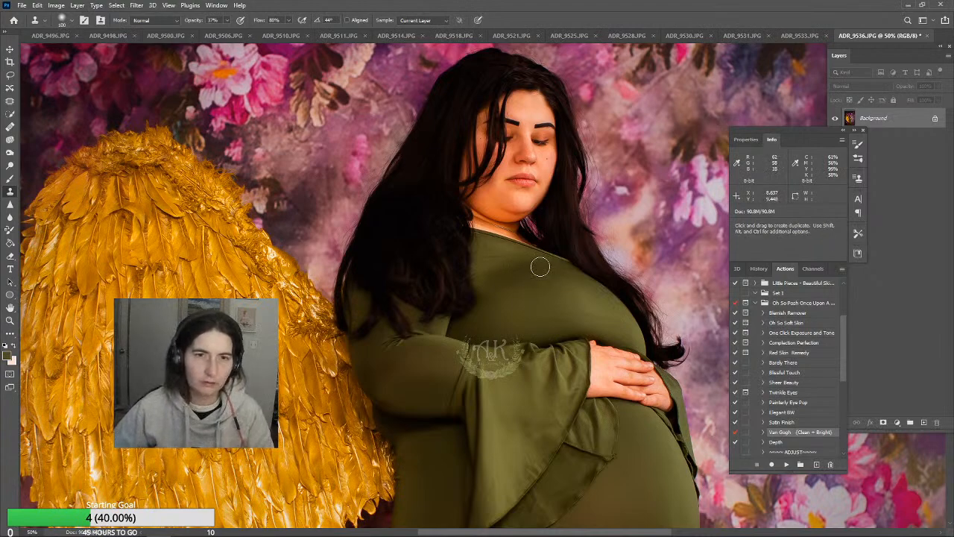
Clone over the remaining uneven fabric below the neckline at 56% opacity with a 90 px Clone Stamp
key("bracketright")
key("bracketright")
key("bracketright")
key("bracketright")
key("bracketright")
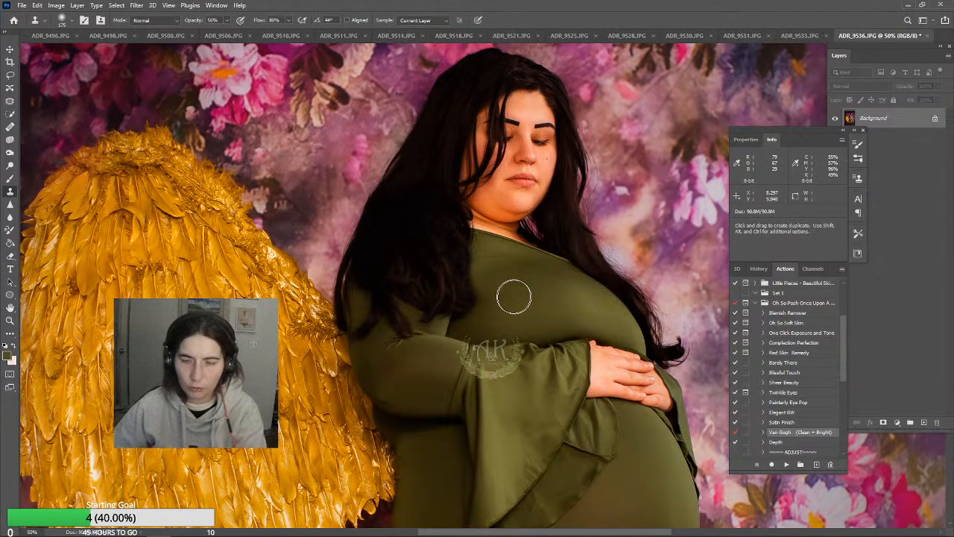
key("bracketleft")
key("bracketleft")
key("bracketleft")
key("bracketleft")
key("bracketleft")
left_click(501, 251, "alt")
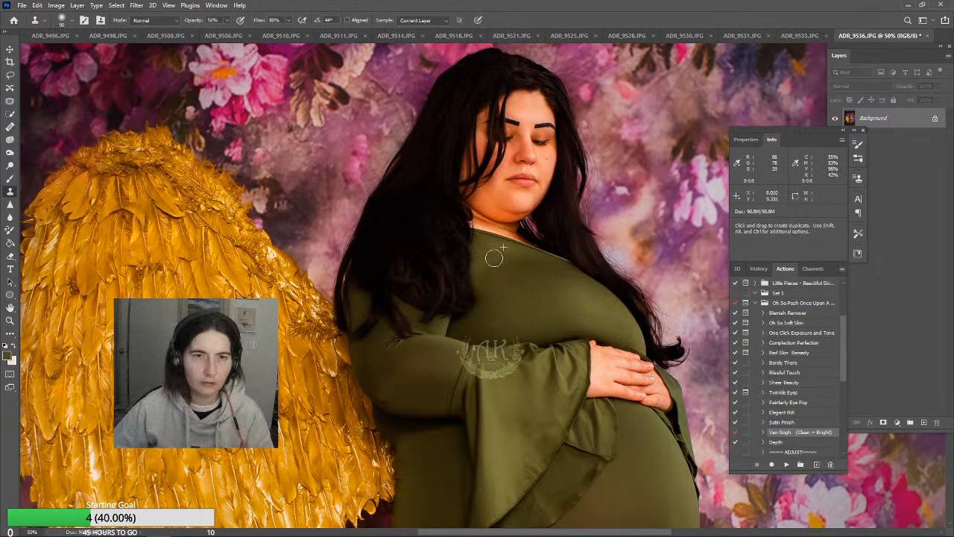
left_click(511, 274, "alt")
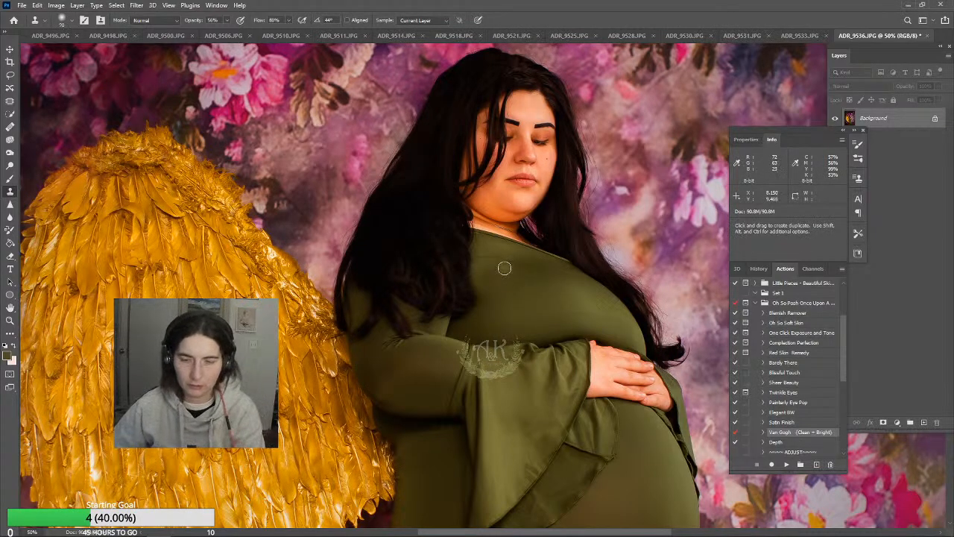
Touch up the fabric just below the neckline with a 40 px Clone Stamp and review the dress down to the skirt
left_click(488, 254, "alt")
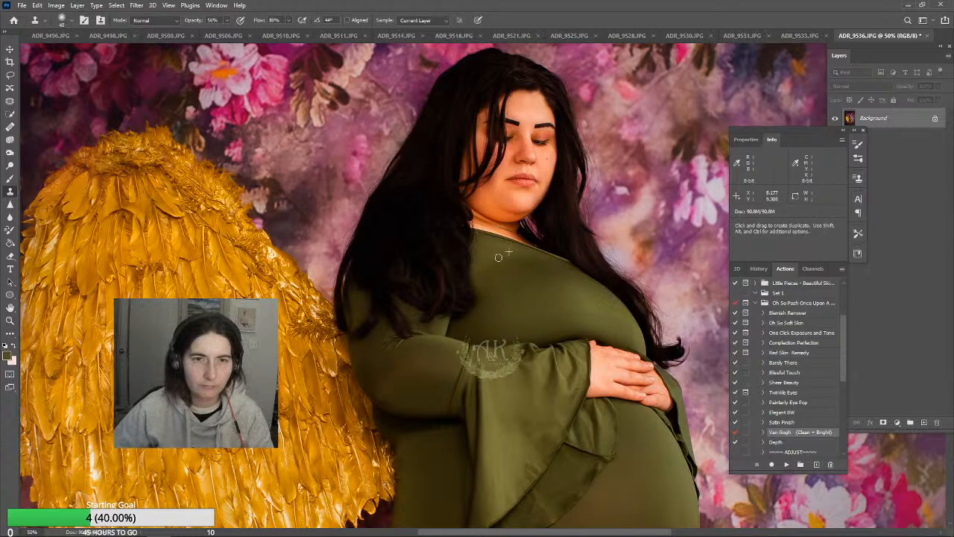
scroll(489, 253, "down", 10)
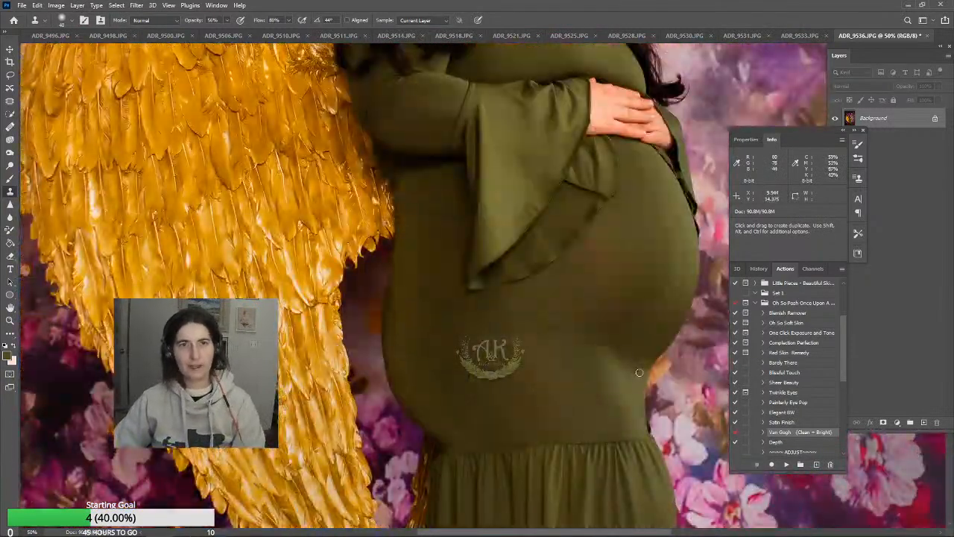
scroll(667, 375, "up", 2)
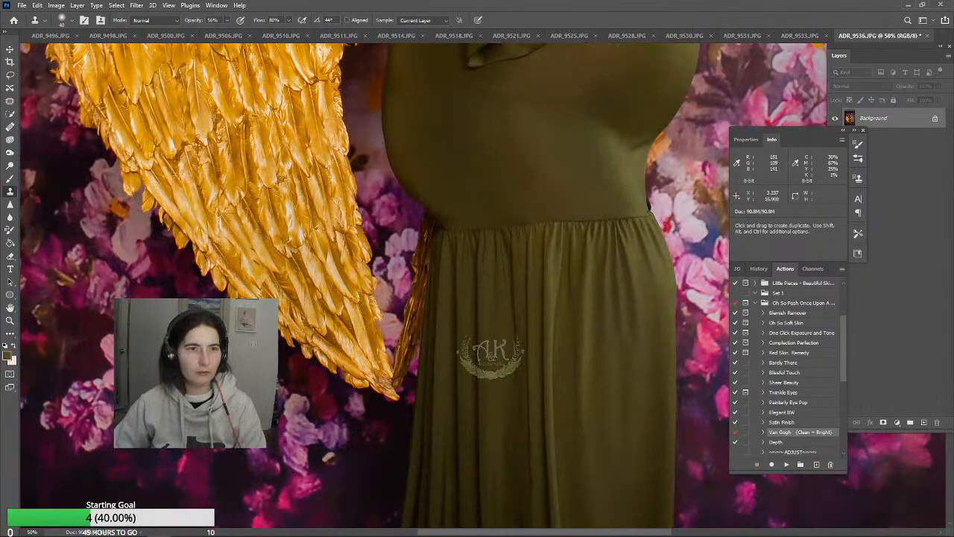
scroll(292, 265, "up", 8)
scroll(262, 233, "down", 6)
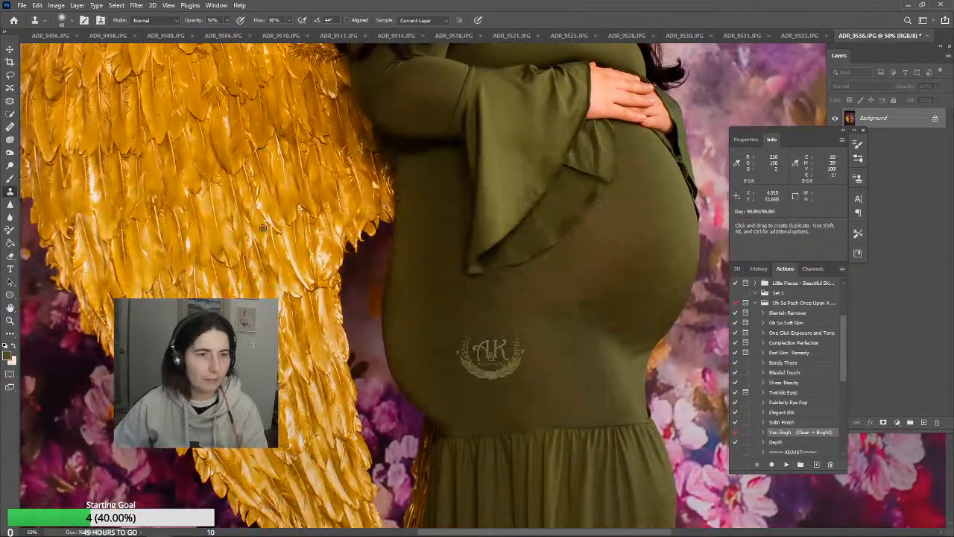
left_click(10, 320)
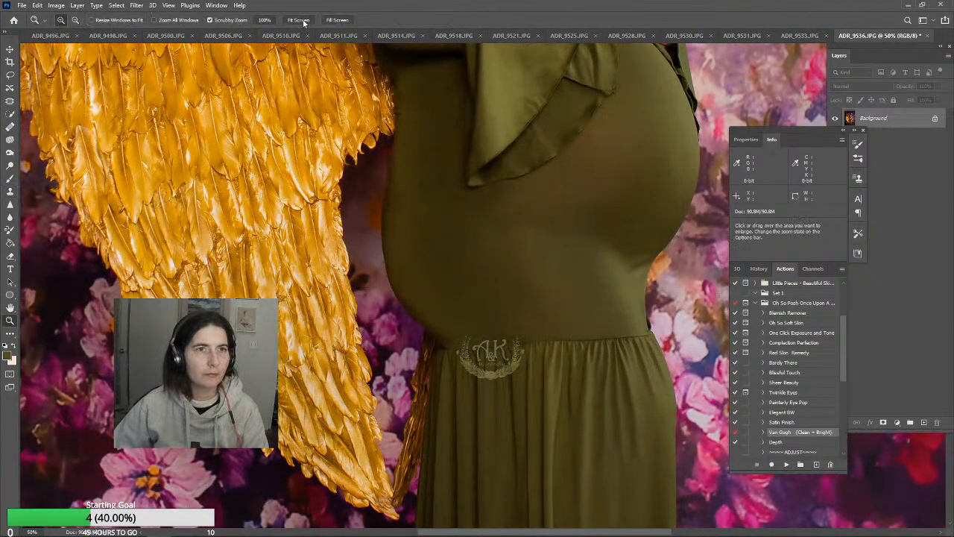
left_click(299, 20)
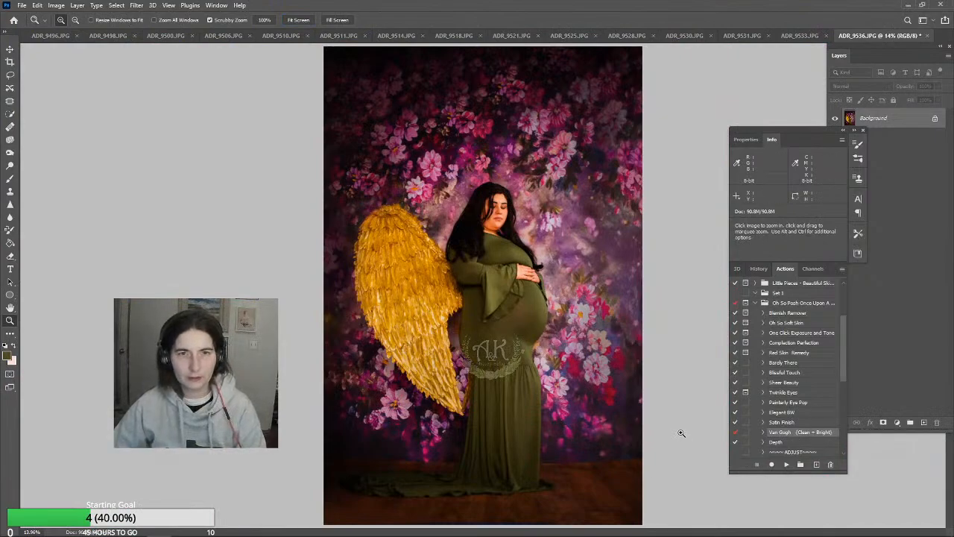
Duplicate the Background layer within ADR_9536.JPG, with the view closer on the woman's head and shoulders
left_click(535, 215)
left_click(535, 215)
left_click(538, 215)
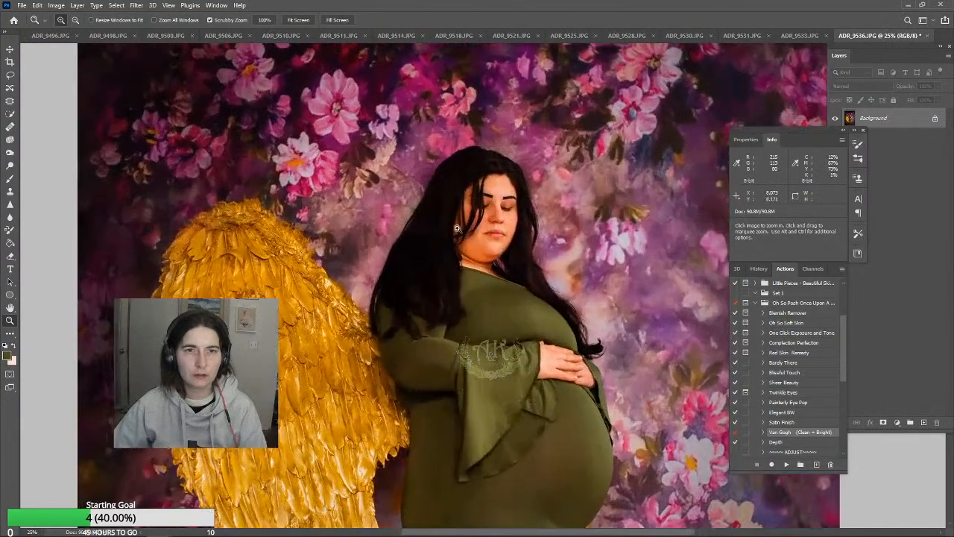
left_click(541, 216)
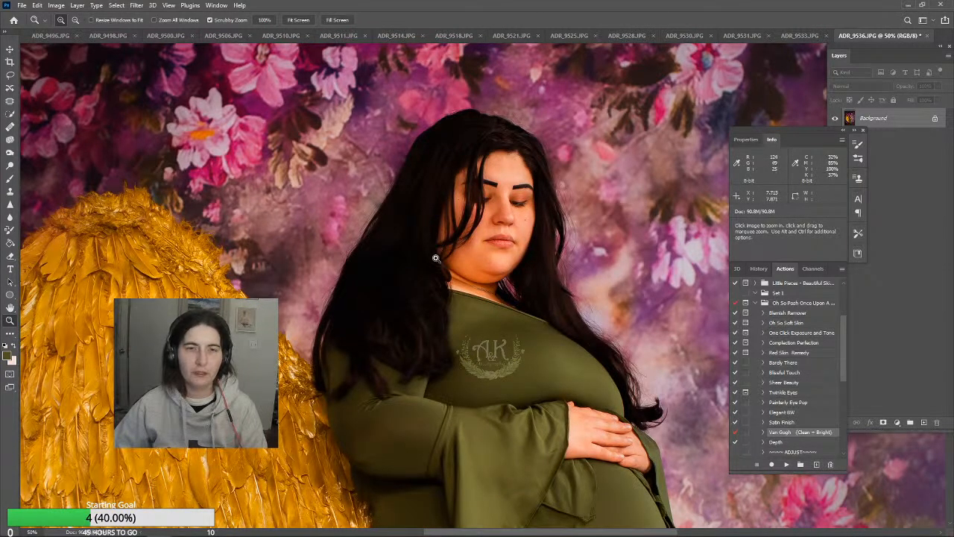
right_click(891, 120)
left_click(892, 136)
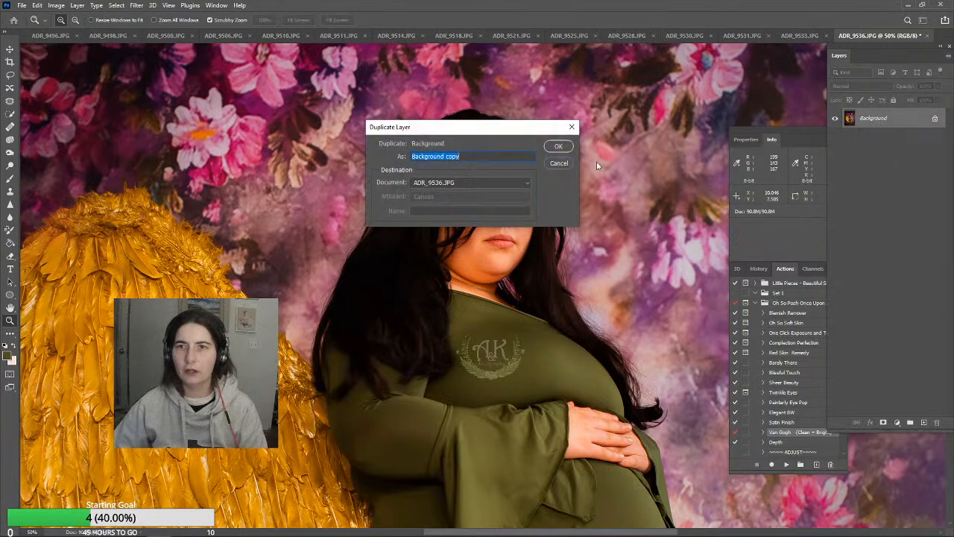
left_click(556, 146)
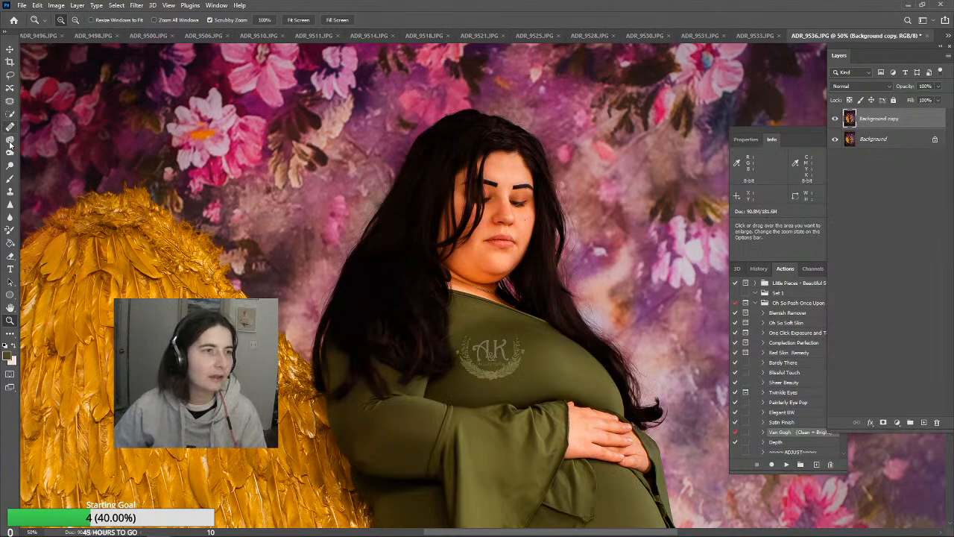
Raise the Clone Stamp opacity to 90% and start cloning dark hair over the skin showing between the strands at the temple
left_click(12, 193)
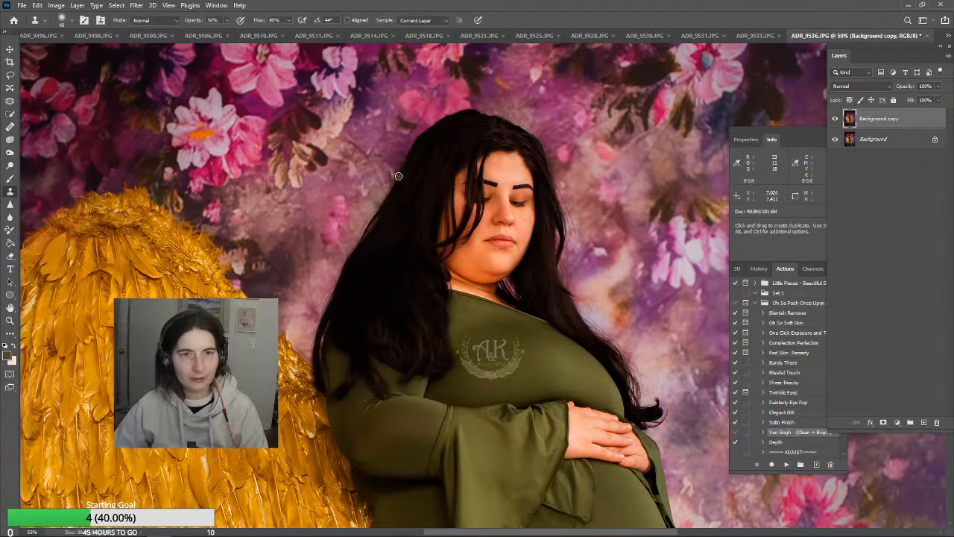
left_click(446, 138, "alt")
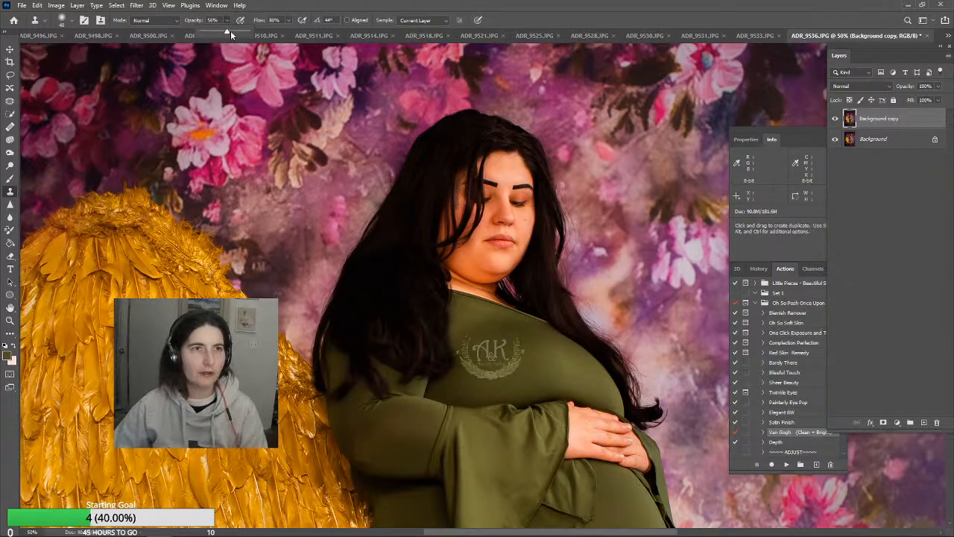
left_click_drag(230, 31, 246, 31)
left_click(443, 145, "alt")
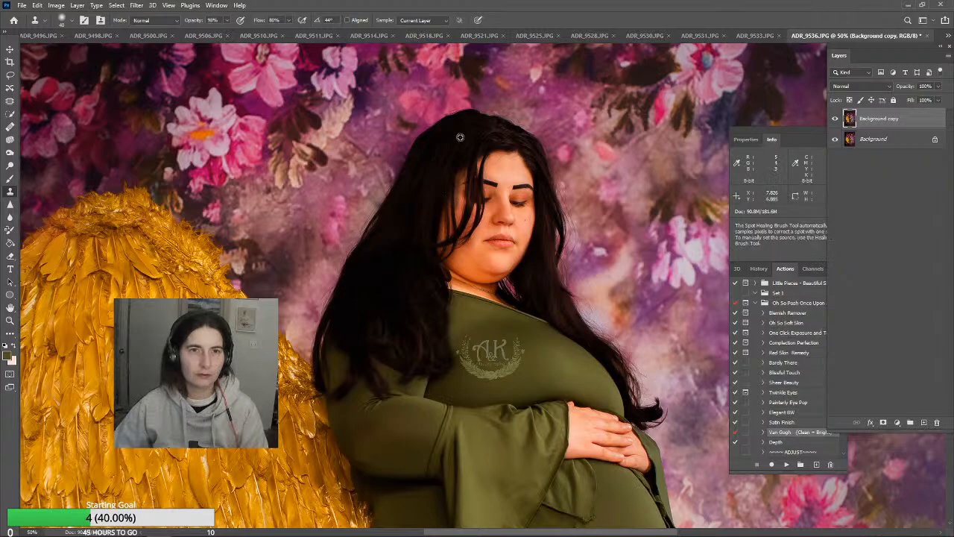
left_click_drag(450, 172, 457, 170)
left_click_drag(442, 219, 441, 237)
Clone dark hair over the remaining skin gaps between the loose strands beside the eye and cheek, resampling from the crown
left_click(451, 144, "alt")
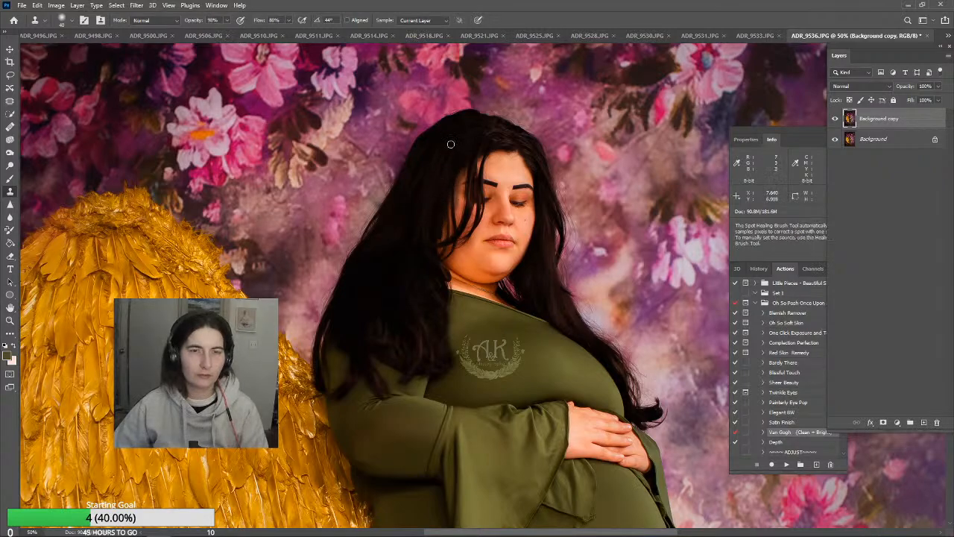
mouse_move(458, 156)
left_mouse_down()
mouse_move(466, 170)
mouse_move(447, 230)
left_mouse_up()
left_click(438, 156, "alt")
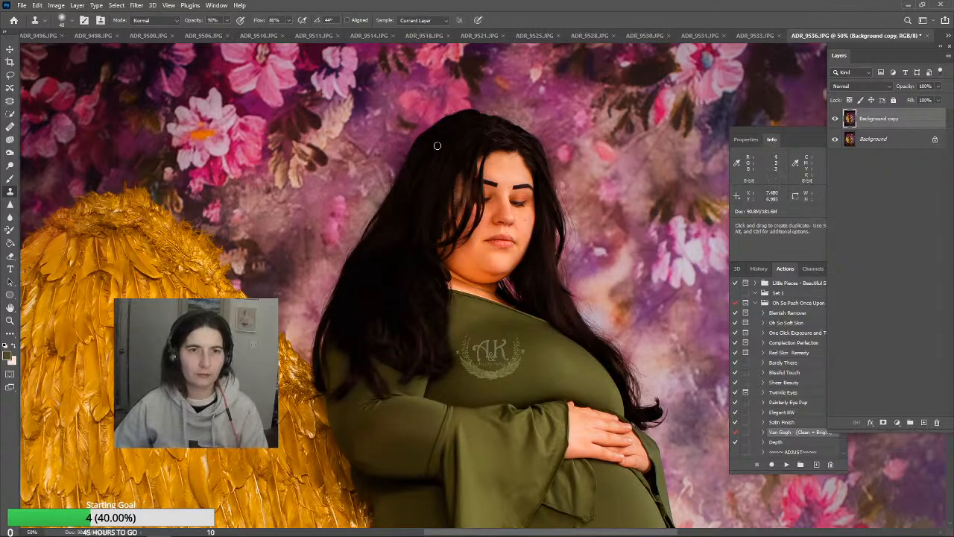
mouse_move(459, 172)
left_mouse_down()
mouse_move(444, 237)
mouse_move(462, 173)
mouse_move(451, 194)
left_mouse_up()
left_click(464, 140, "alt")
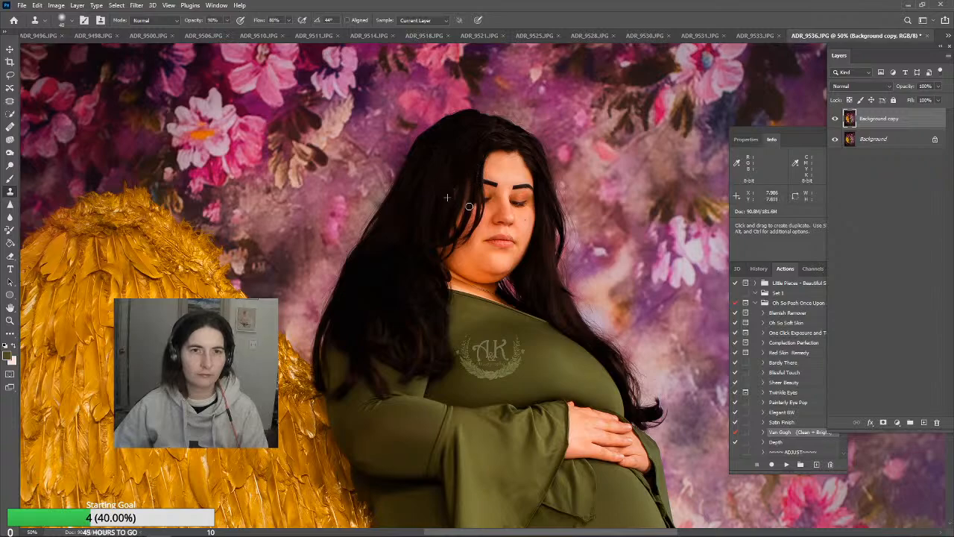
left_click_drag(460, 216, 469, 173)
left_click_drag(456, 224, 462, 167)
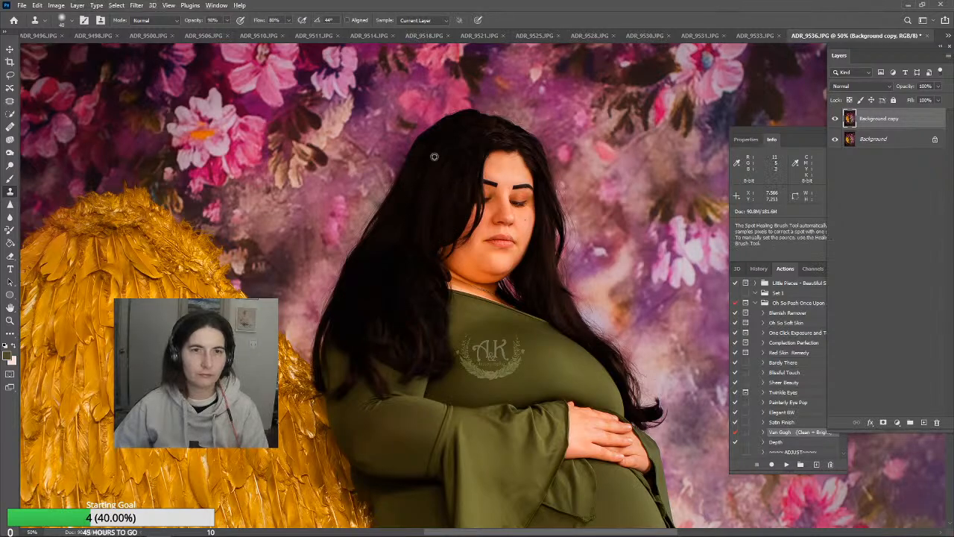
left_click(434, 156, "alt")
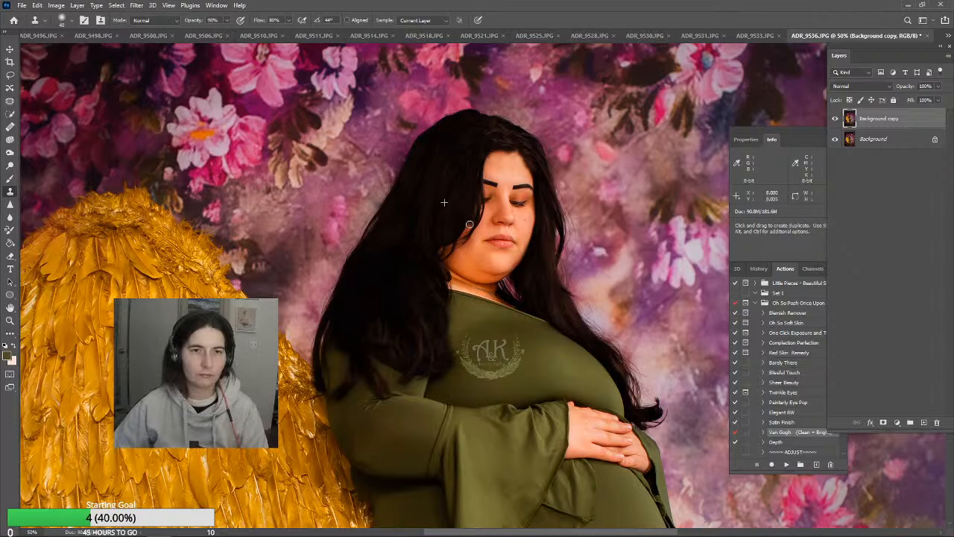
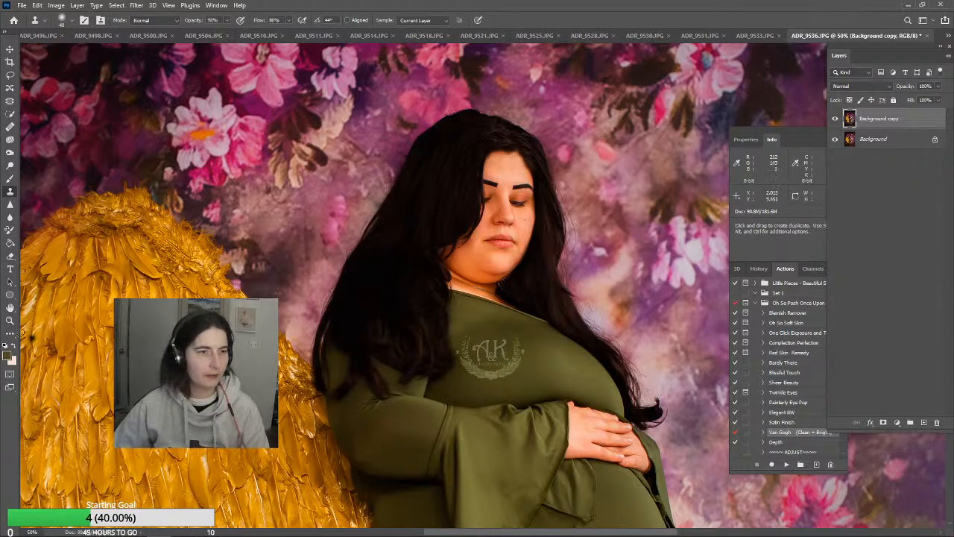
Fit the whole photo in view and compare it with and without the retouched Background copy layer
left_click(10, 321)
left_click(300, 20)
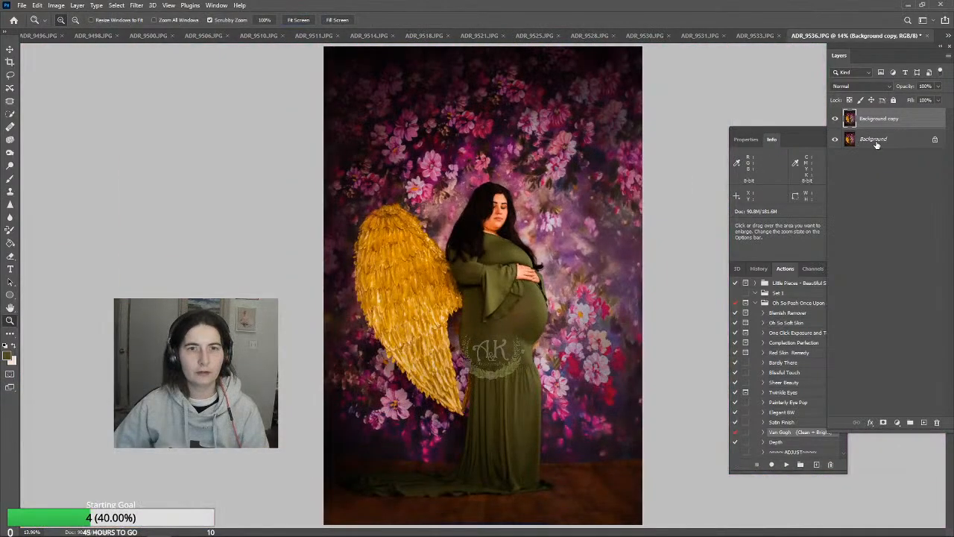
left_click(835, 119)
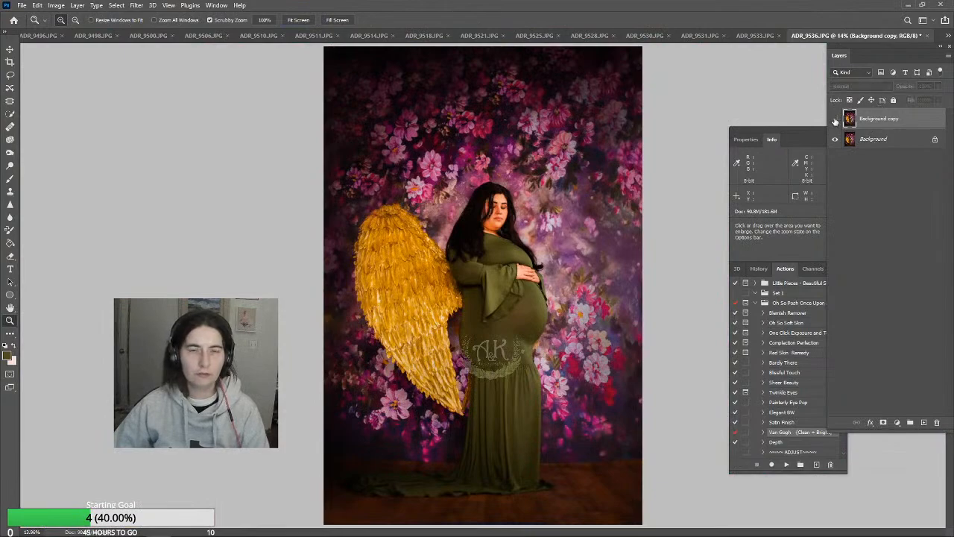
left_click(835, 119)
left_click(835, 120)
left_click(835, 120)
left_click(835, 120)
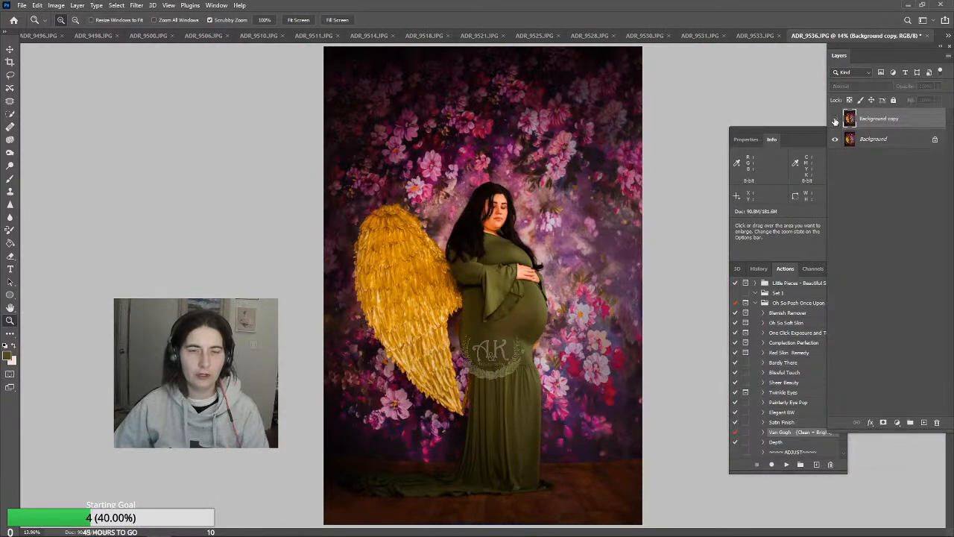
left_click(835, 120)
left_click(835, 119)
left_click(835, 119)
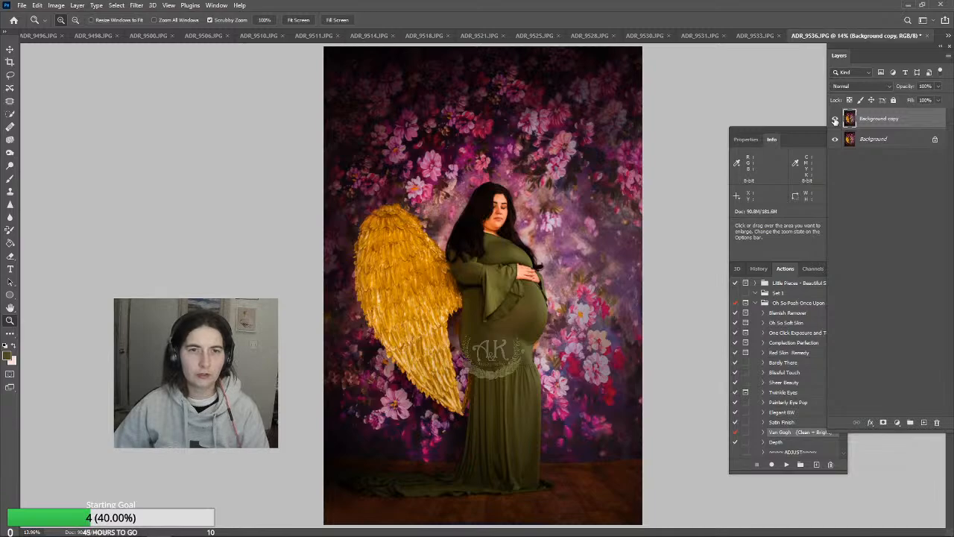
left_click(835, 119)
left_click(835, 120)
left_click(835, 119)
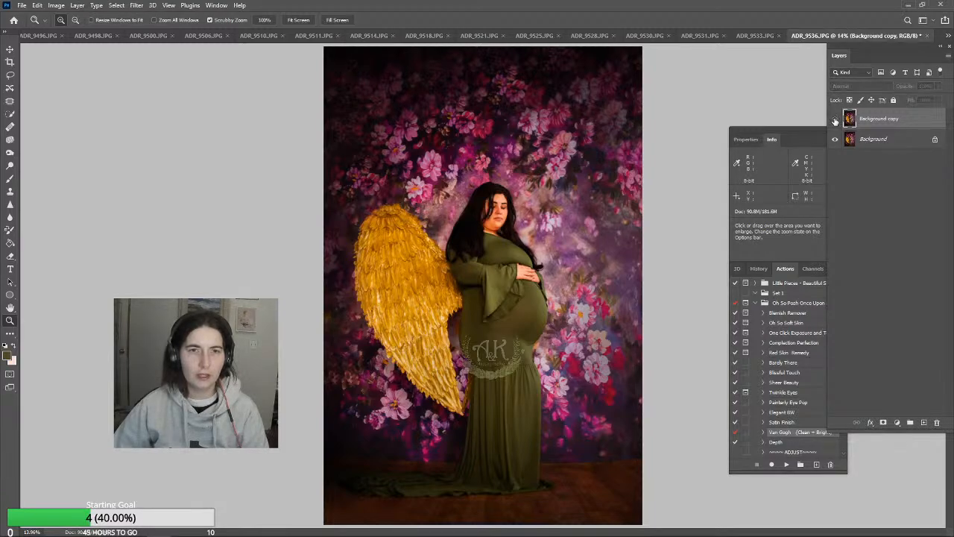
left_click(835, 119)
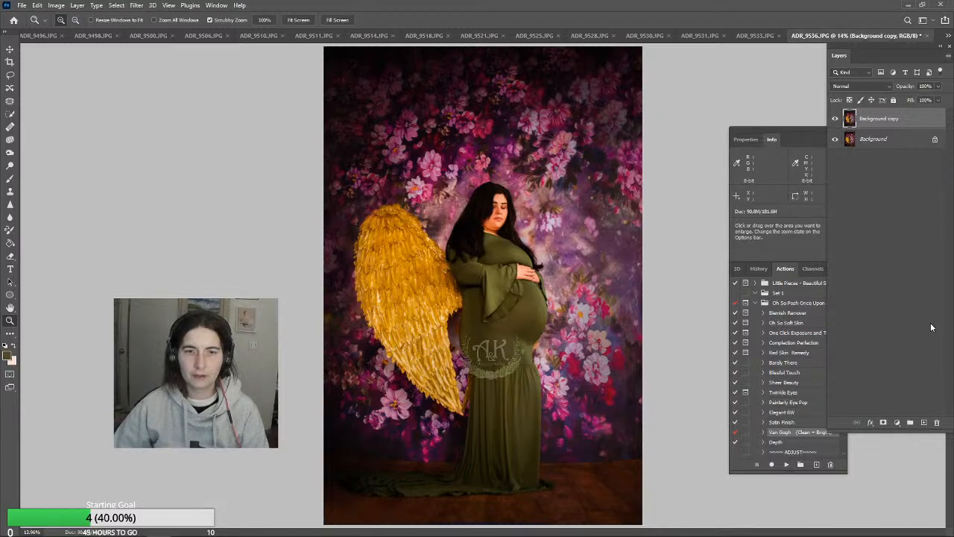
Flatten ADR_9536.JPG and run the Satin Finish action on it
left_click(77, 5)
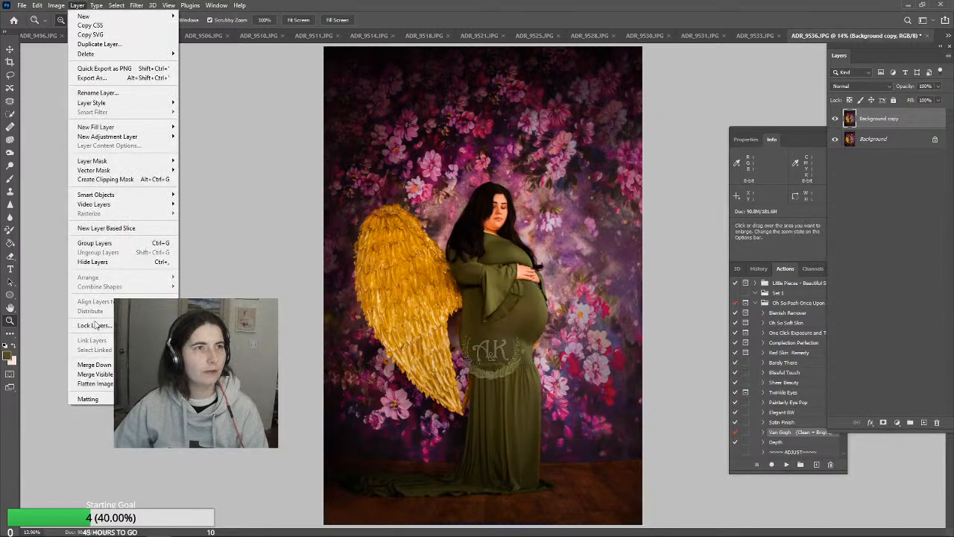
left_click(94, 384)
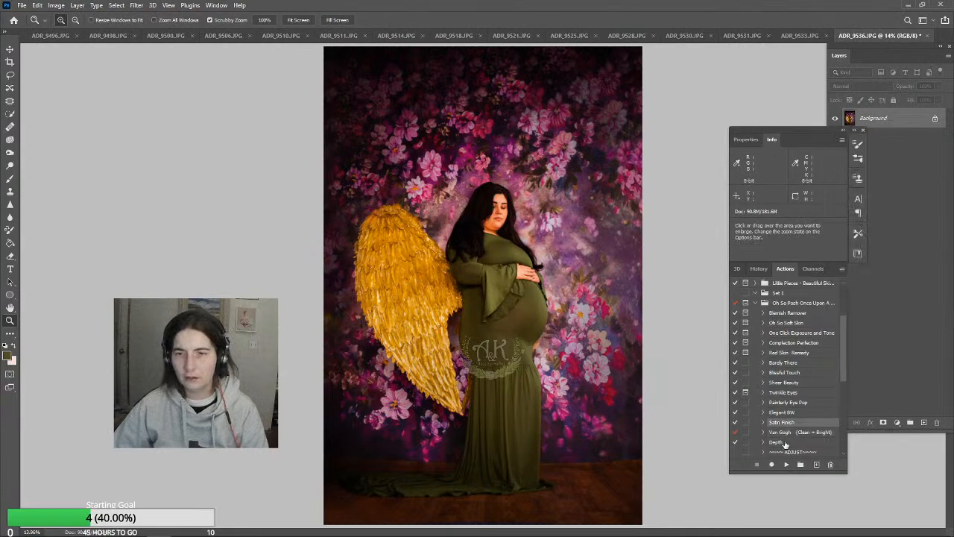
left_click(785, 464)
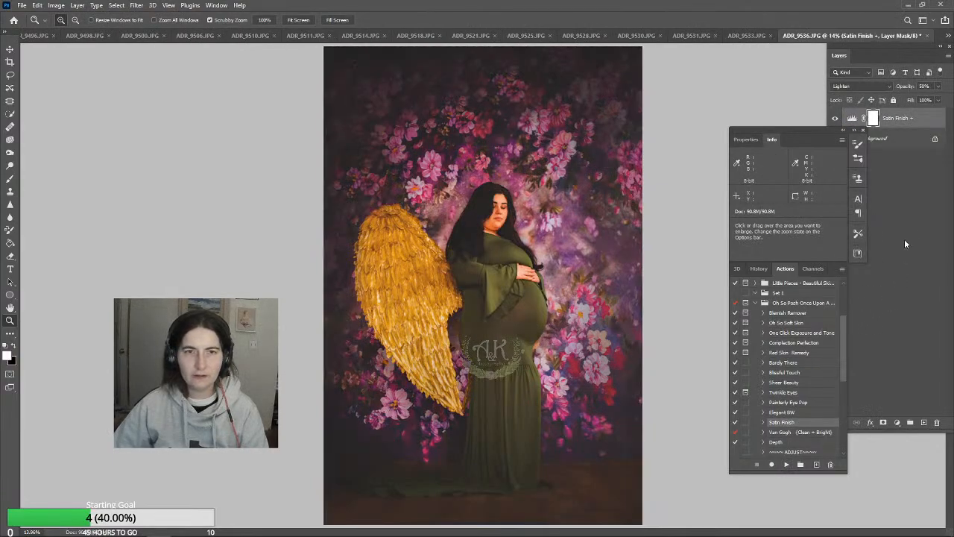
Lower the Satin Finish + layer's opacity to 17% and hide the layer
left_click(938, 87)
left_click_drag(934, 101, 915, 102)
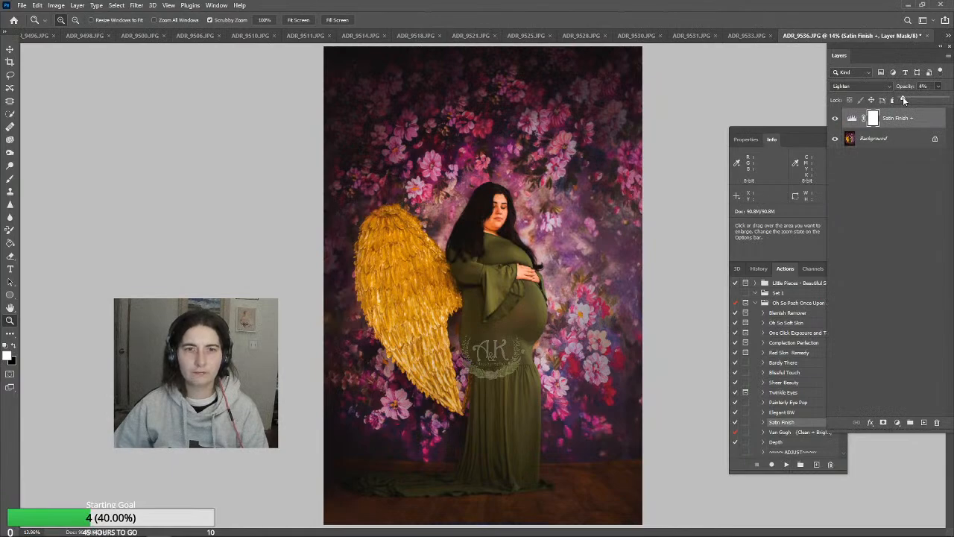
left_click_drag(908, 100, 909, 101)
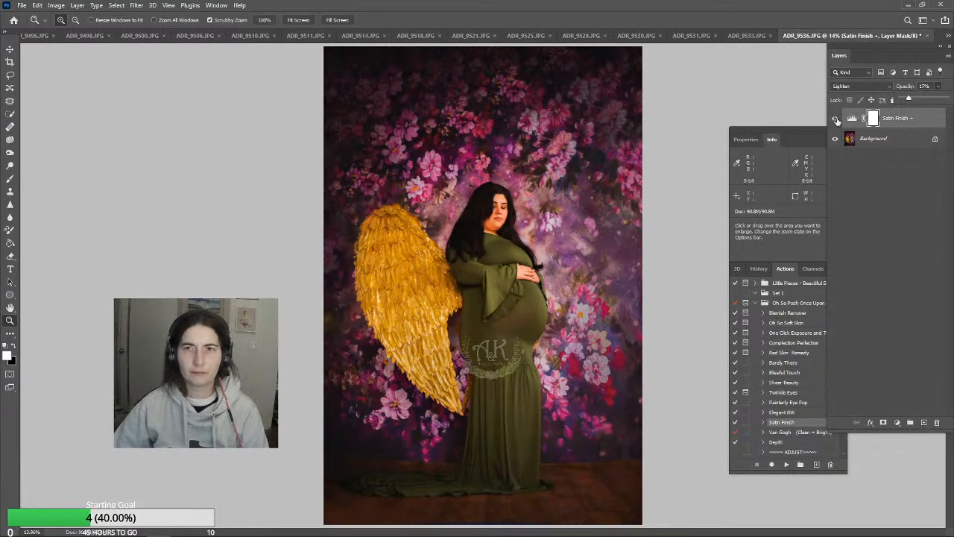
left_click(836, 119)
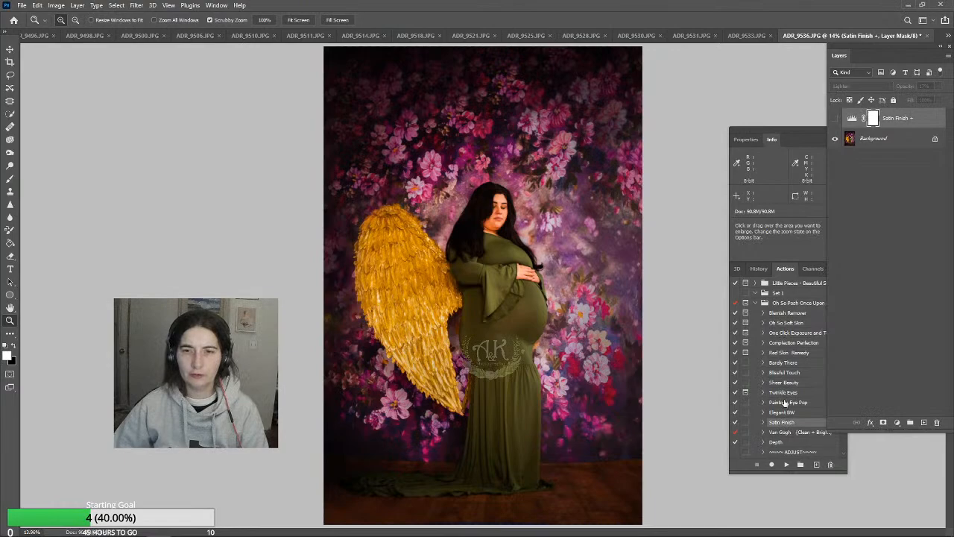
Run the Depth action and reduce the Depth layer's opacity to 14%
left_click(776, 442)
left_click(786, 464)
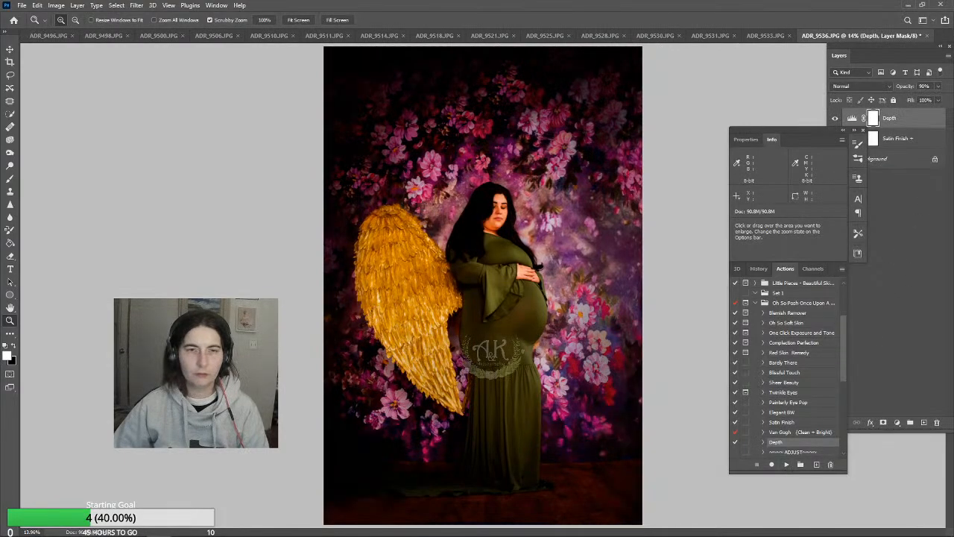
left_click(937, 86)
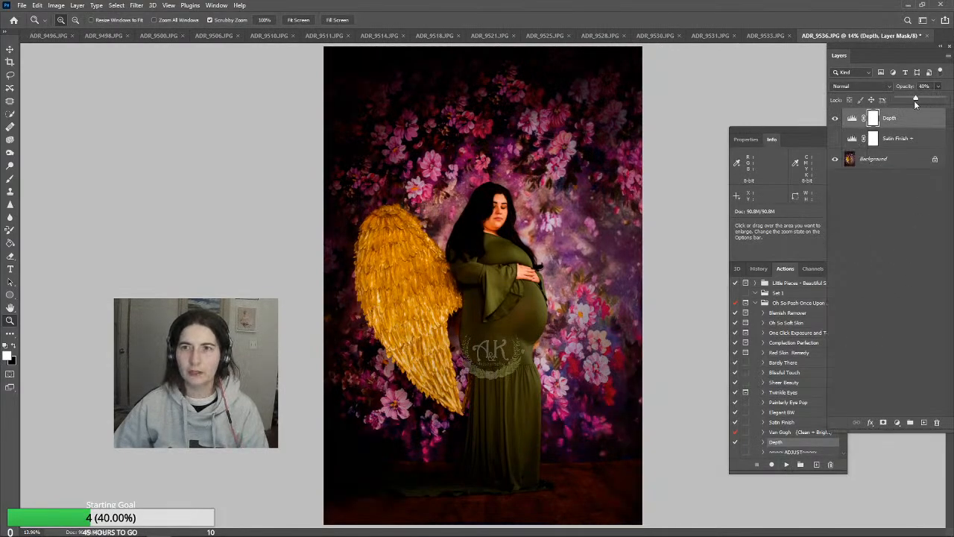
left_click_drag(916, 102, 897, 102)
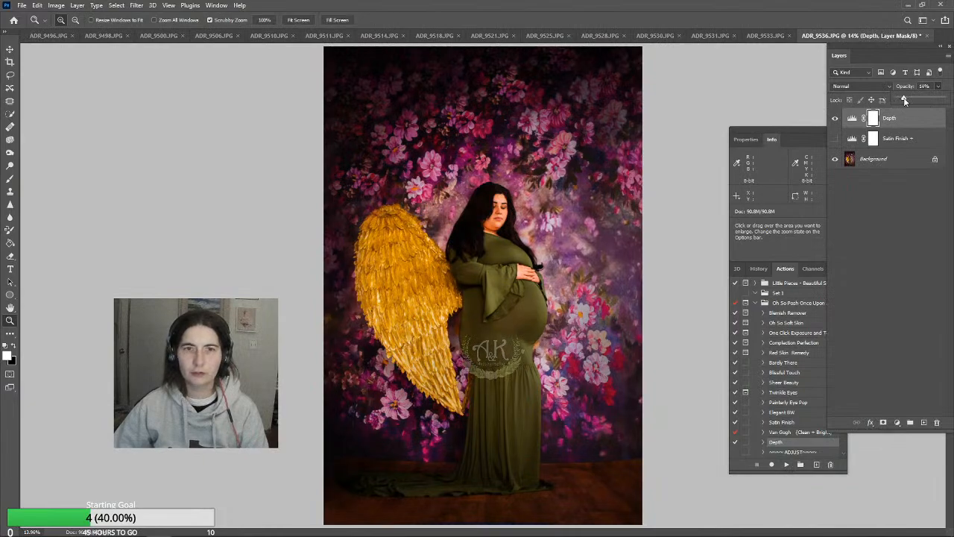
Show the Satin Finish + layer again above the Depth layer and flatten the image
left_click(837, 140)
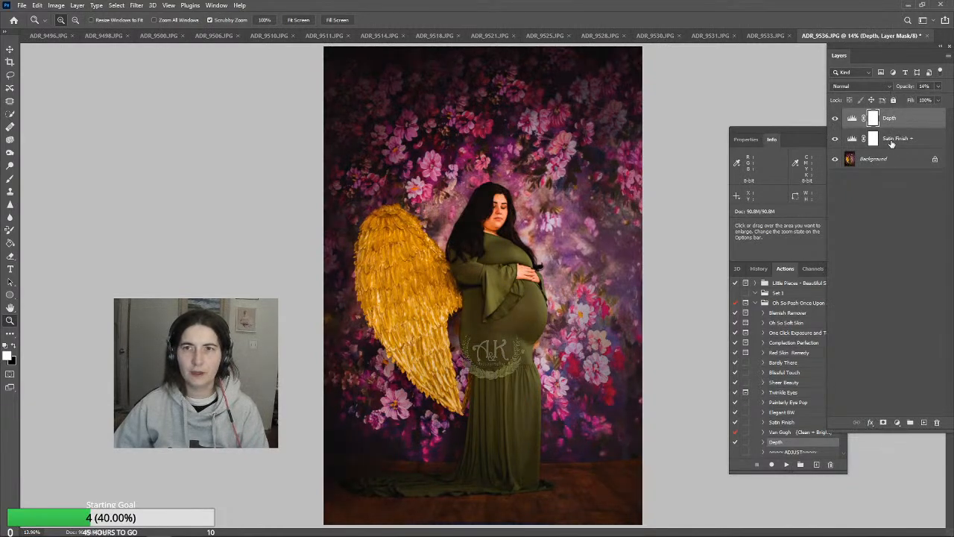
left_click_drag(903, 142, 904, 116)
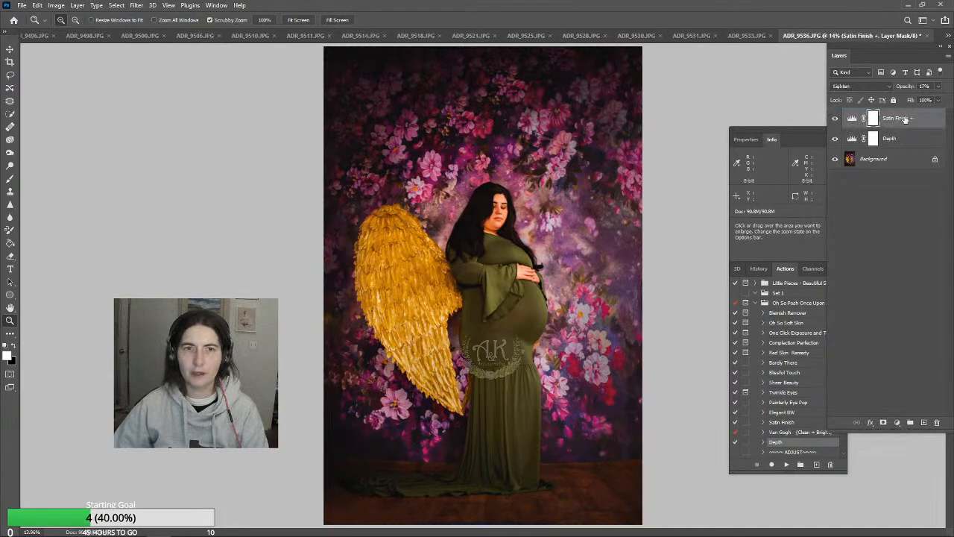
left_click(77, 6)
left_click(88, 384)
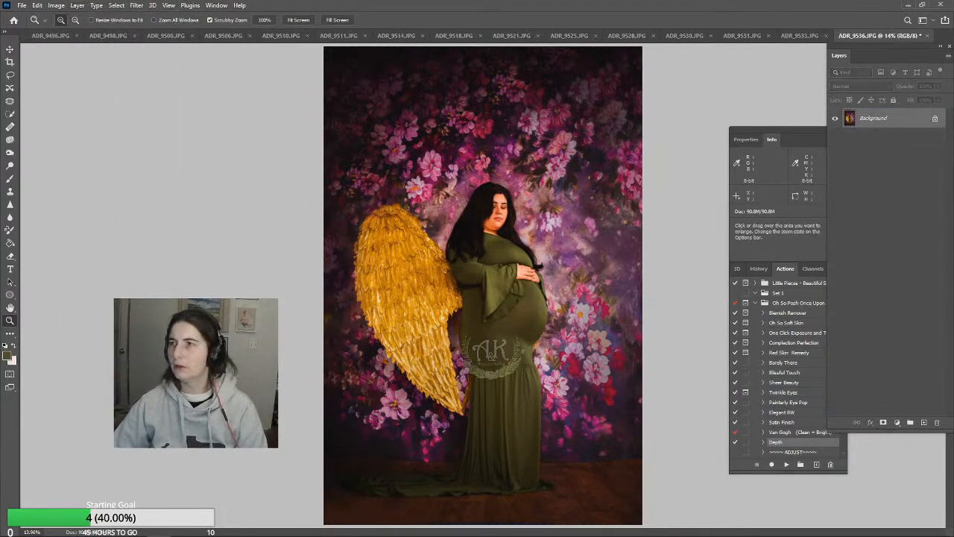
Save ADR_9536.JPG as a baseline standard JPEG at quality 12 and close it
key("ctrl+s")
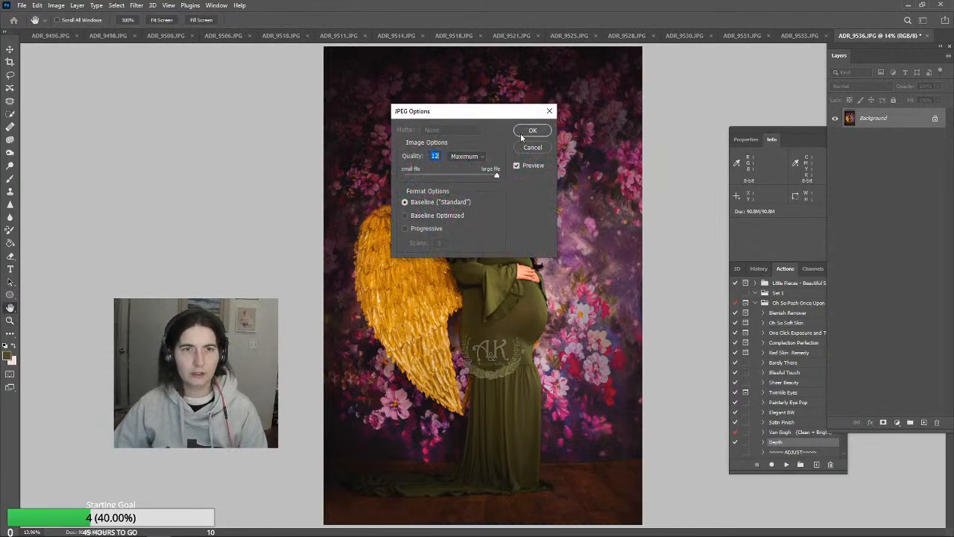
left_click(522, 133)
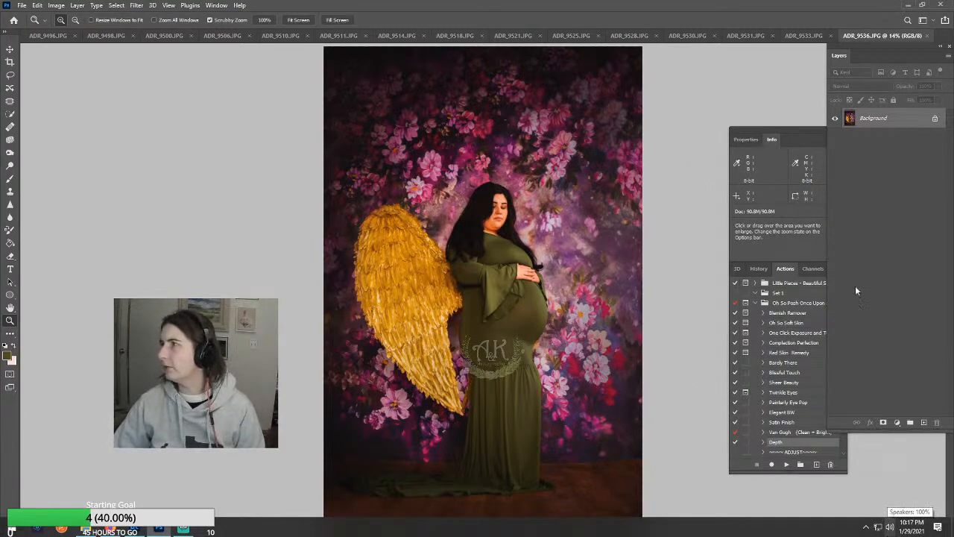
left_click(928, 36)
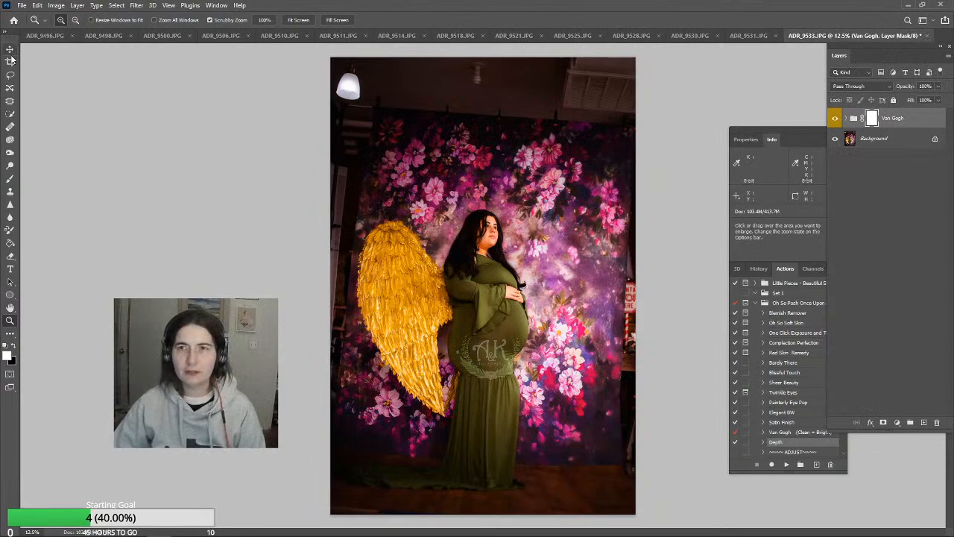
Reduce the Van Gogh group's opacity to 62% in ADR_9533.JPG and flatten the image
left_click(937, 87)
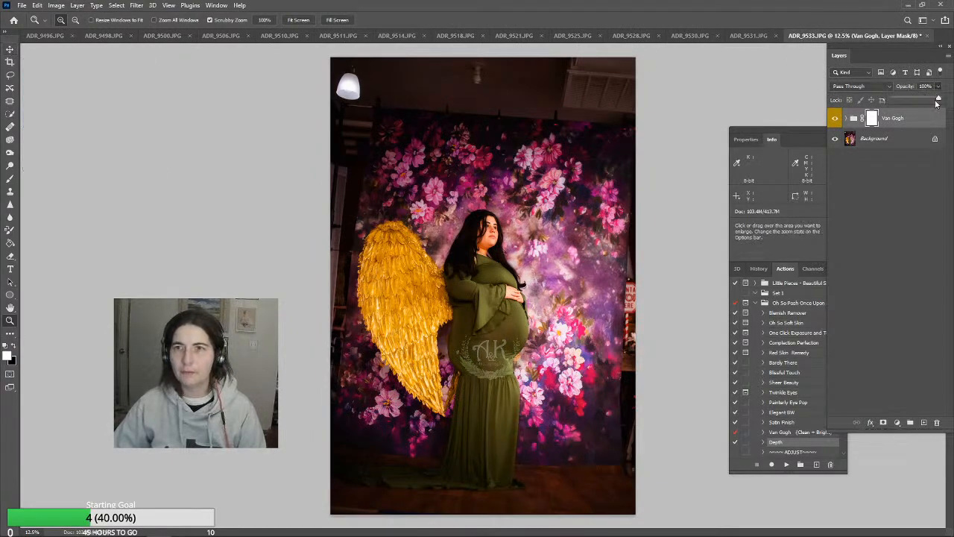
left_click_drag(939, 101, 925, 101)
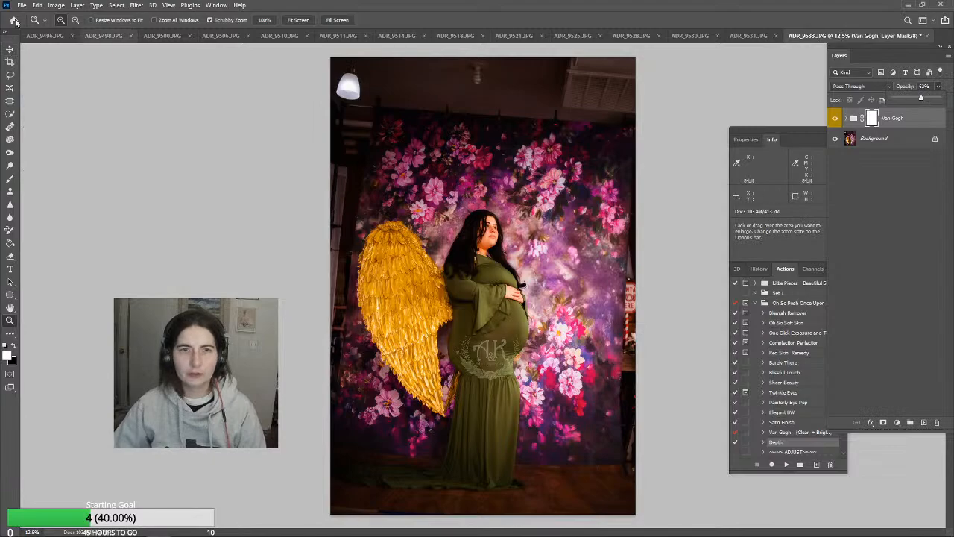
left_click(76, 5)
left_click(94, 383)
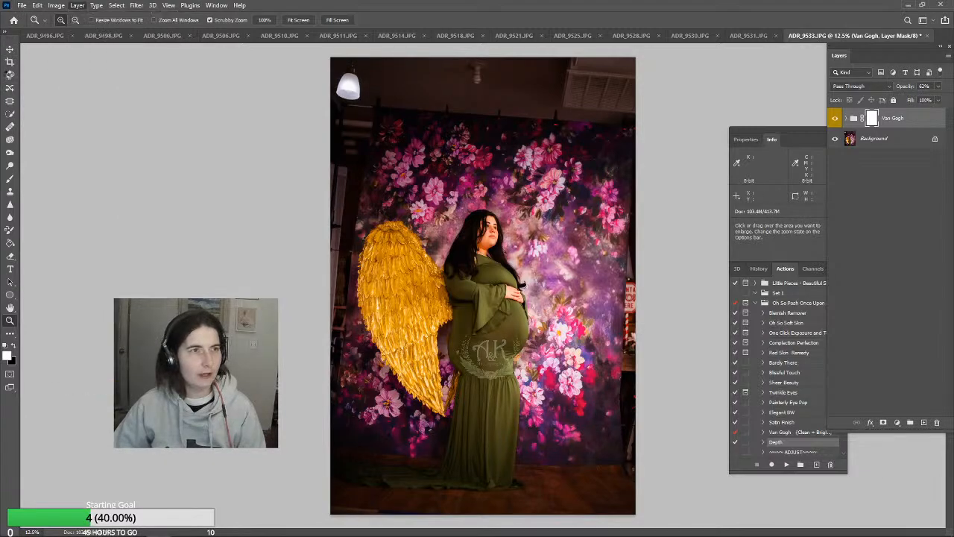
Rotate the photo slightly counter-clockwise and crop it tighter at 2:3 with Content-Aware fill, trimming most of the ceiling lamp
left_click(10, 61)
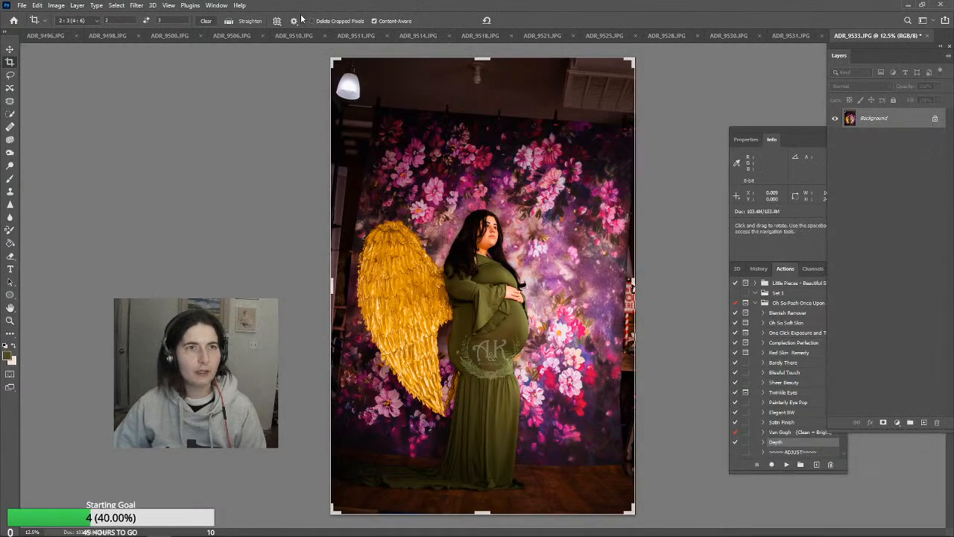
left_click_drag(713, 154, 688, 66)
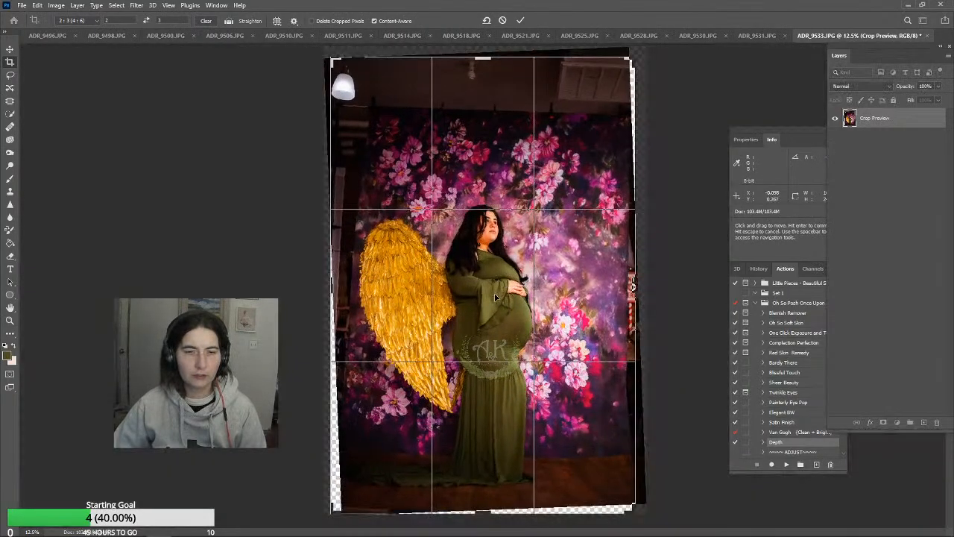
left_click_drag(495, 296, 498, 293)
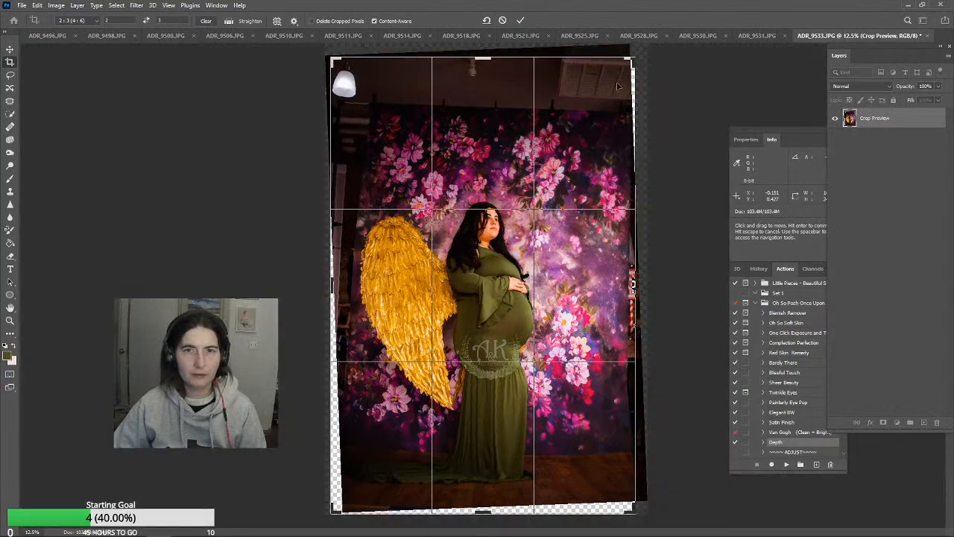
left_click_drag(632, 61, 658, 73)
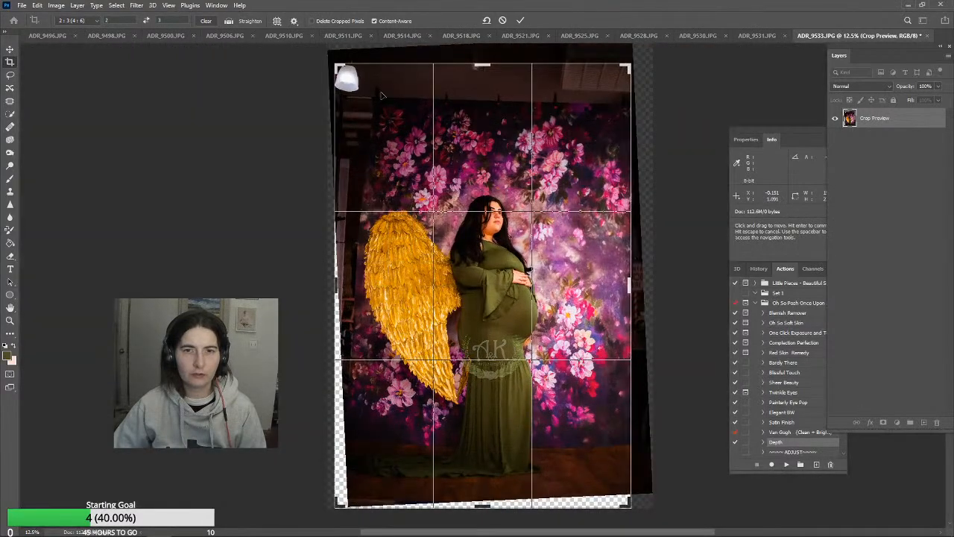
left_click_drag(343, 75, 344, 67)
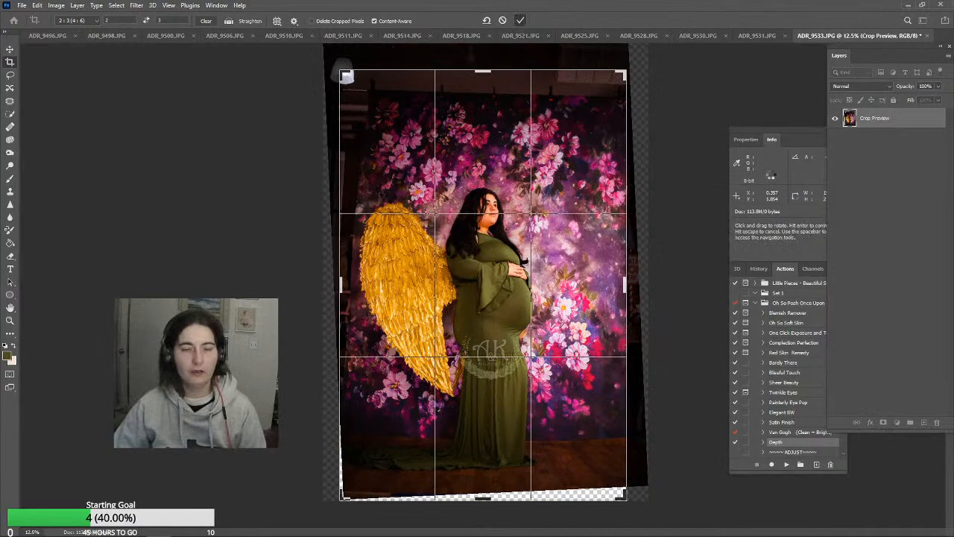
key("Return")
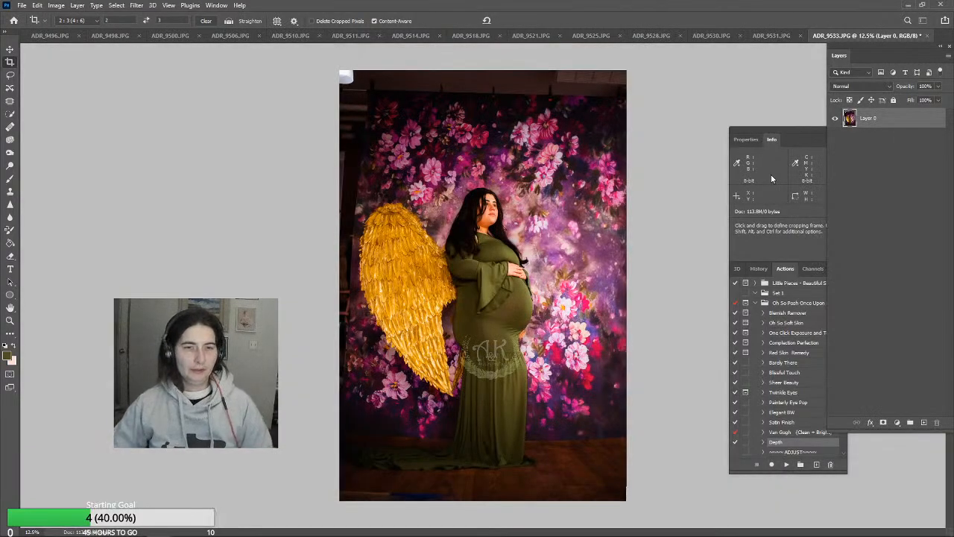
Clone backdrop flowers with the Clone Stamp over the lamp and dark wall in the photo's upper-left corner
left_click(10, 190)
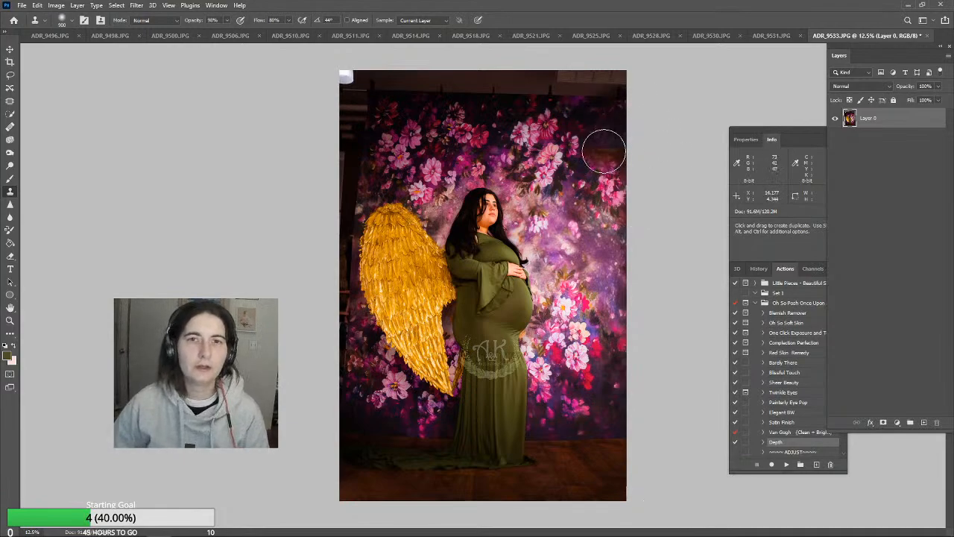
left_click(387, 119, "alt")
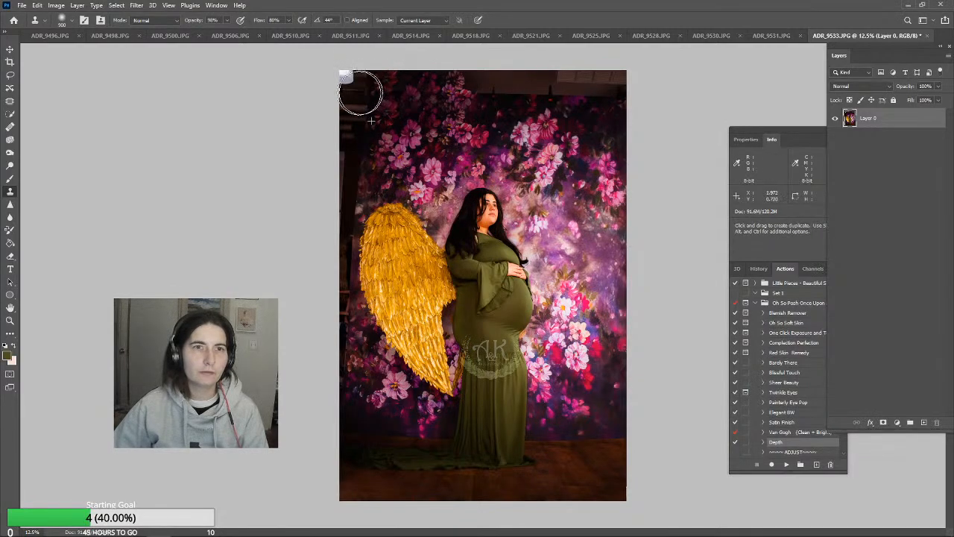
mouse_move(362, 90)
left_mouse_down()
mouse_move(421, 89)
mouse_move(363, 80)
mouse_move(348, 136)
left_mouse_up()
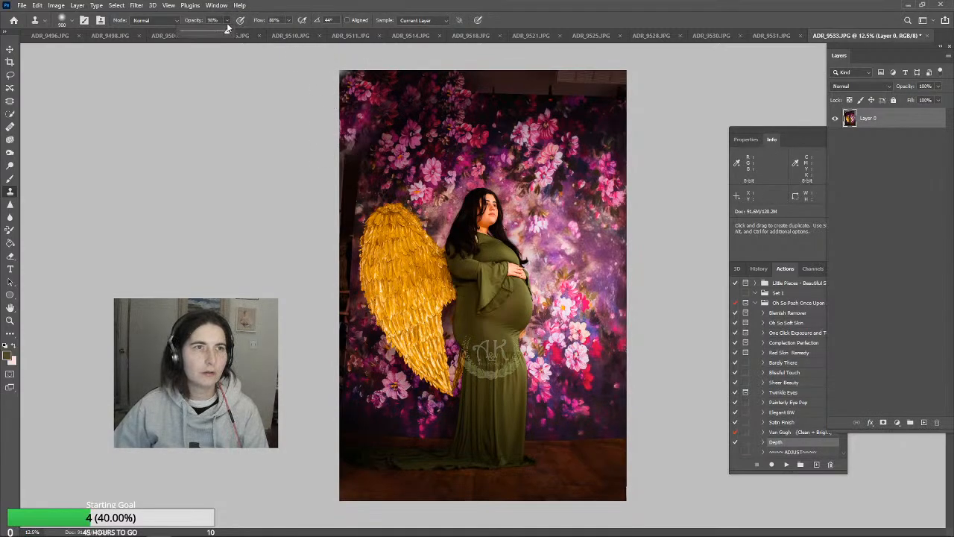
Clone backdrop flowers over the dark strip along the photo's left edge beside the golden wing, with the Clone Stamp at 54% opacity
left_click(430, 130, "alt")
mouse_move(362, 156)
left_mouse_down()
mouse_move(330, 257)
mouse_move(335, 250)
mouse_move(305, 266)
mouse_move(346, 238)
left_mouse_up()
left_click(413, 153, "alt")
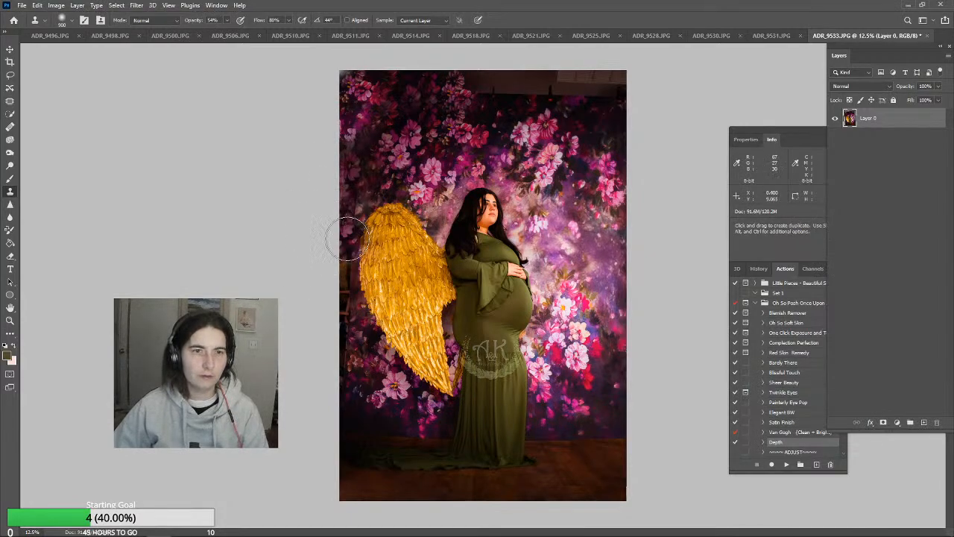
left_click(460, 165, "alt")
mouse_move(324, 275)
left_mouse_down()
mouse_move(336, 247)
mouse_move(334, 286)
mouse_move(324, 264)
mouse_move(332, 313)
left_mouse_up()
left_click(471, 105, "alt")
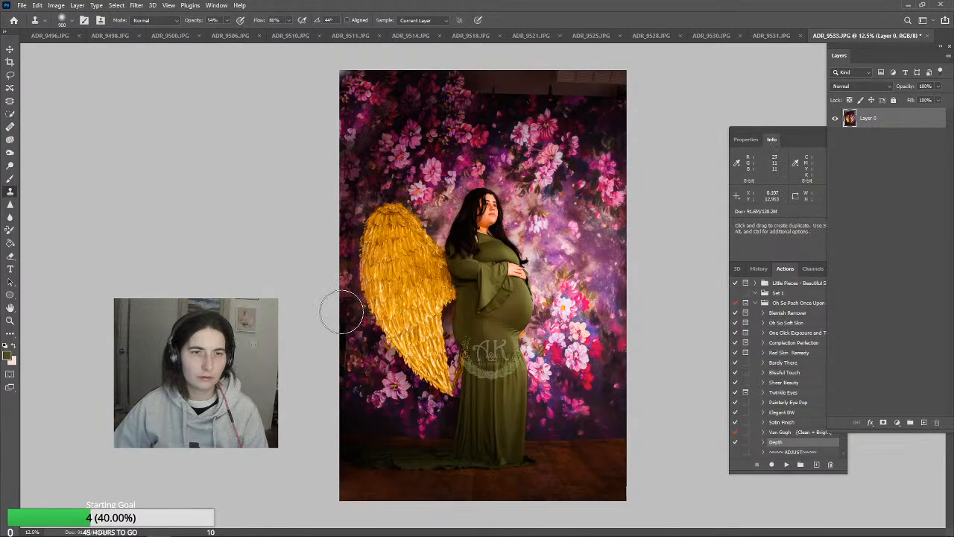
Try a smaller Clone Stamp brush on the left edge beside the wing's middle, and undo the last strokes
key("bracketleft")
key("bracketleft")
key("bracketleft")
key("bracketleft")
key("bracketleft")
mouse_move(340, 307)
left_mouse_down()
mouse_move(348, 301)
mouse_move(341, 317)
left_mouse_up()
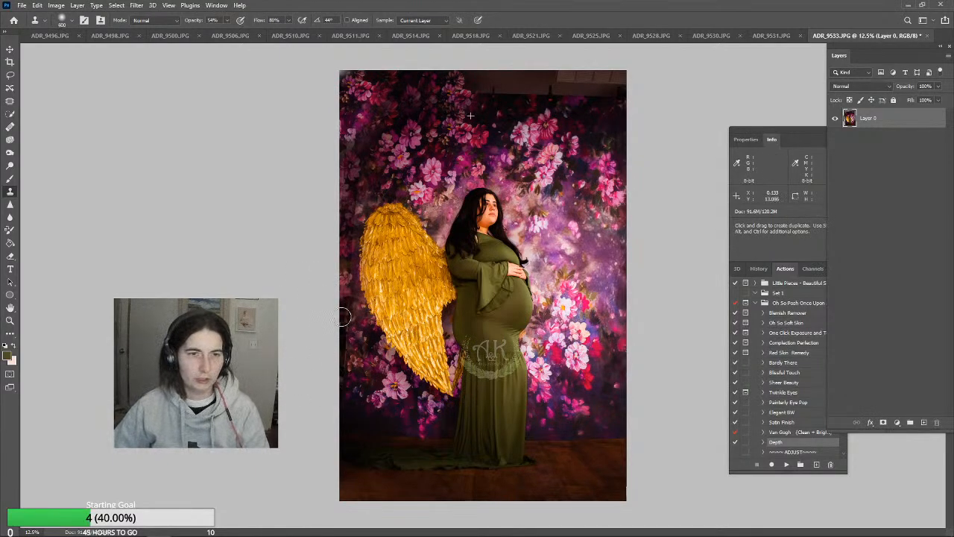
key("ctrl+z")
key("ctrl+z")
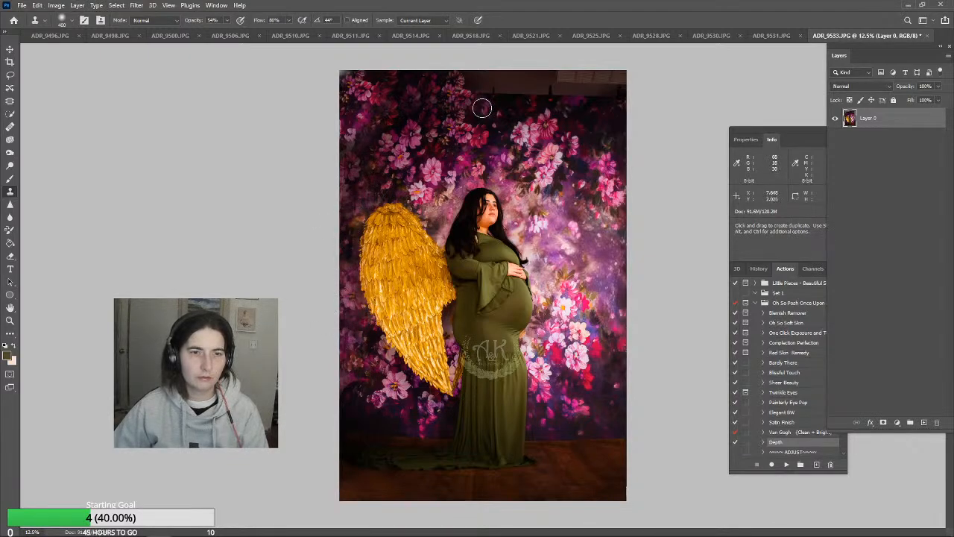
Try to clone backdrop flowers over the photo's upper-right area with a larger Clone Stamp at 54% opacity, and undo it
key("]")
key("]")
key("]")
key("]")
key("]")
key("]")
key("]")
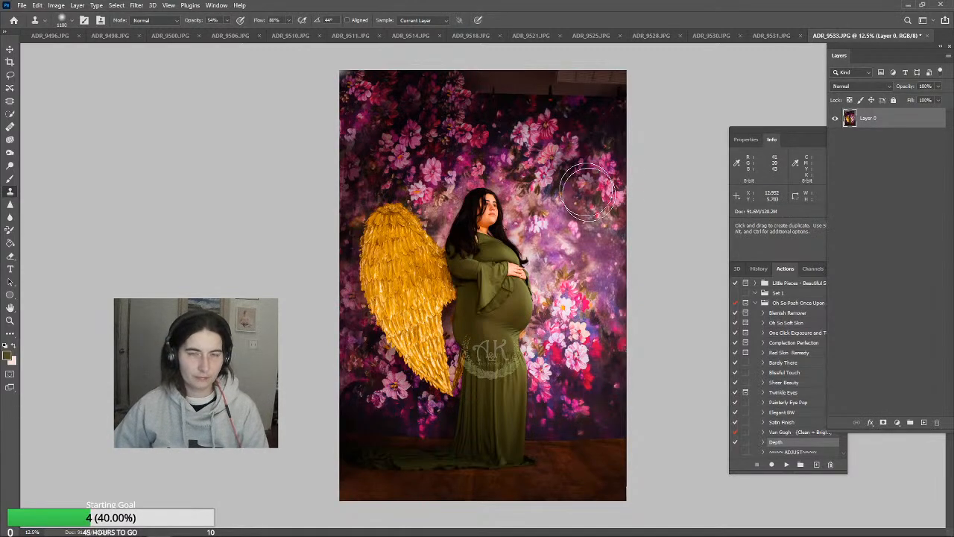
left_click(598, 178, "alt")
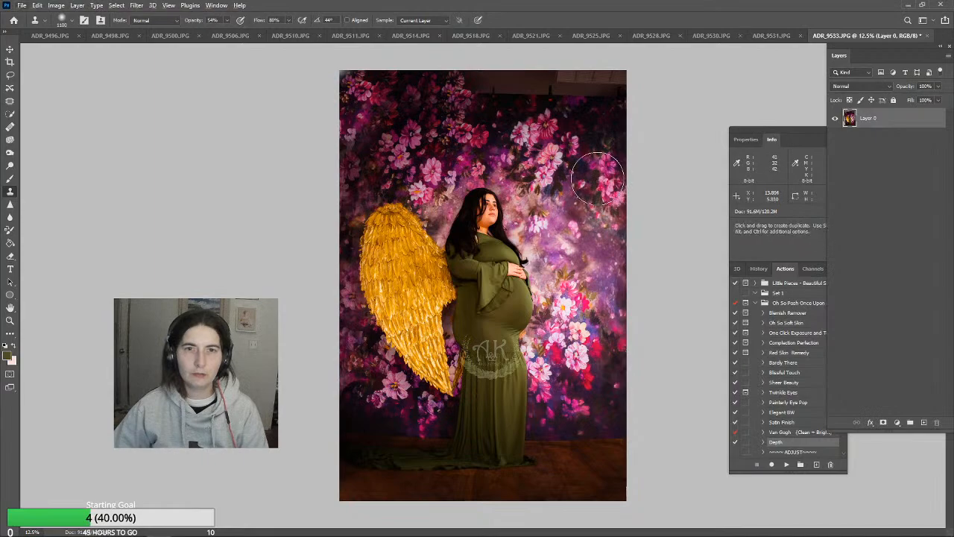
mouse_move(595, 148)
left_mouse_down()
mouse_move(620, 95)
mouse_move(589, 82)
mouse_move(476, 87)
mouse_move(628, 85)
mouse_move(607, 123)
left_mouse_up()
key("ctrl+z")
key("ctrl+z")
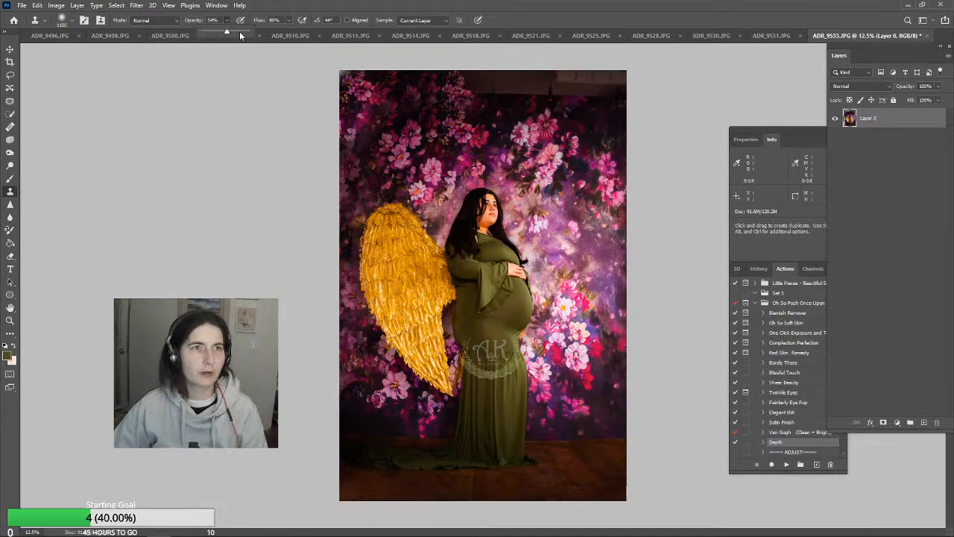
Set the Clone Stamp opacity to 100% and clone backdrop flowers over the exposed wall in the photo's upper-right corner
left_click_drag(243, 30, 254, 32)
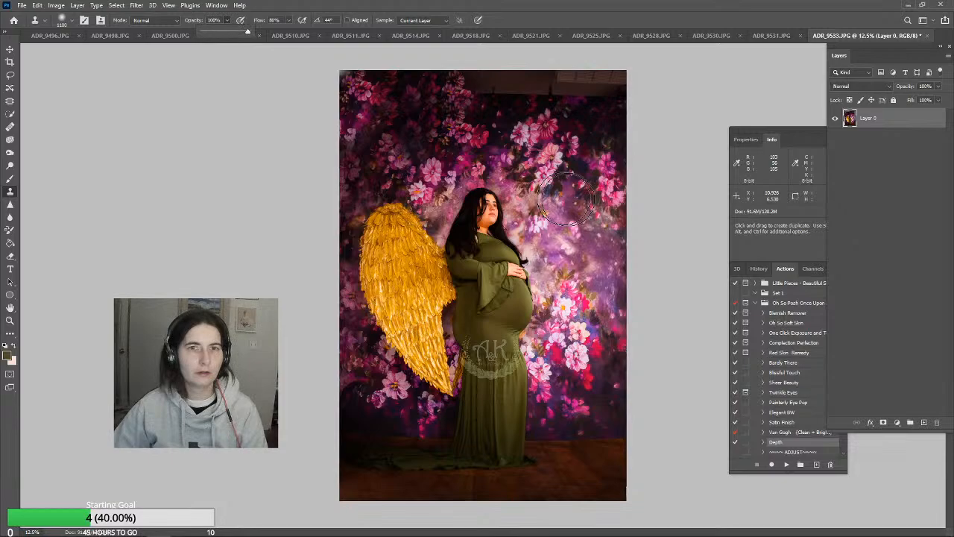
left_click(602, 144, "alt")
mouse_move(605, 86)
left_mouse_down()
mouse_move(474, 83)
mouse_move(536, 60)
left_mouse_up()
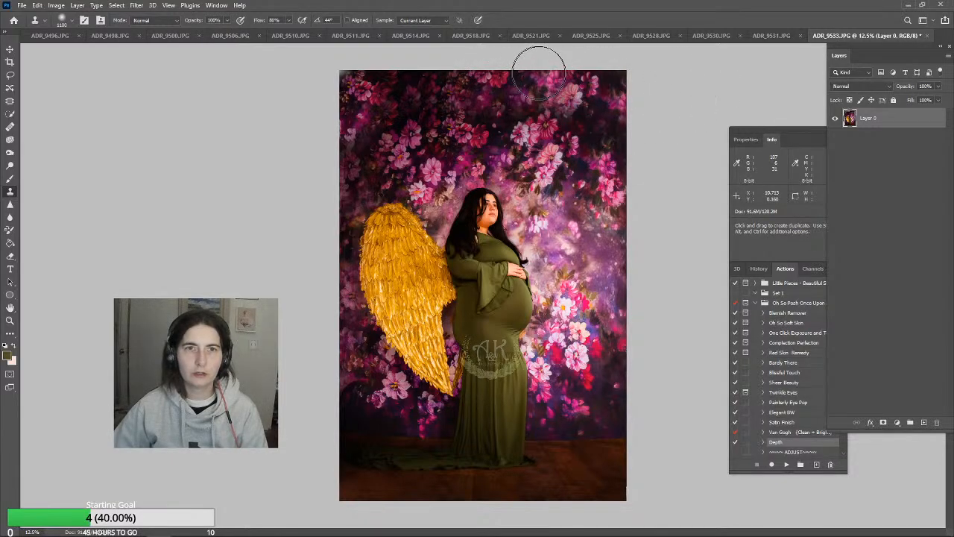
Darken the upper backdrop and photo edges by painting the sampled dark colour 1f1419 with a large soft Brush at 30% opacity
left_click(12, 181)
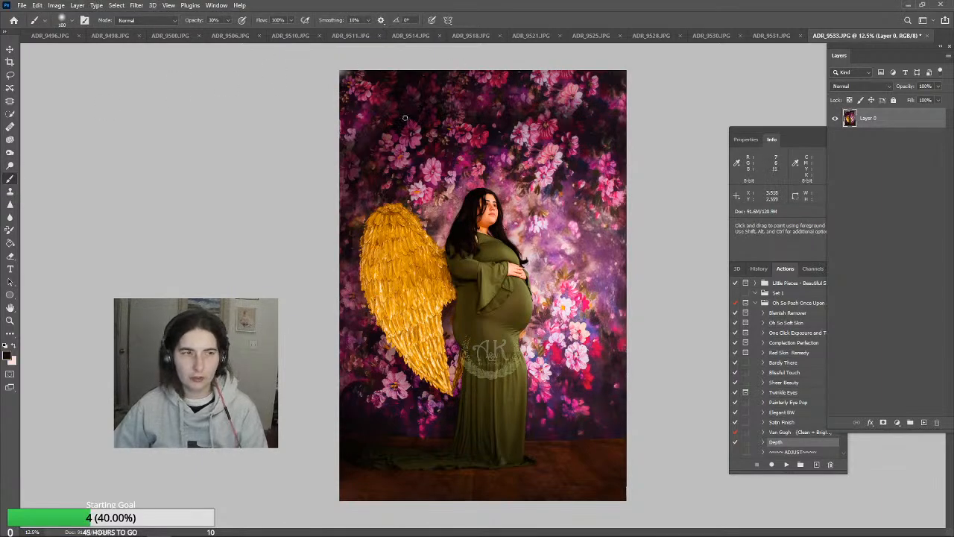
left_click(420, 401, "alt")
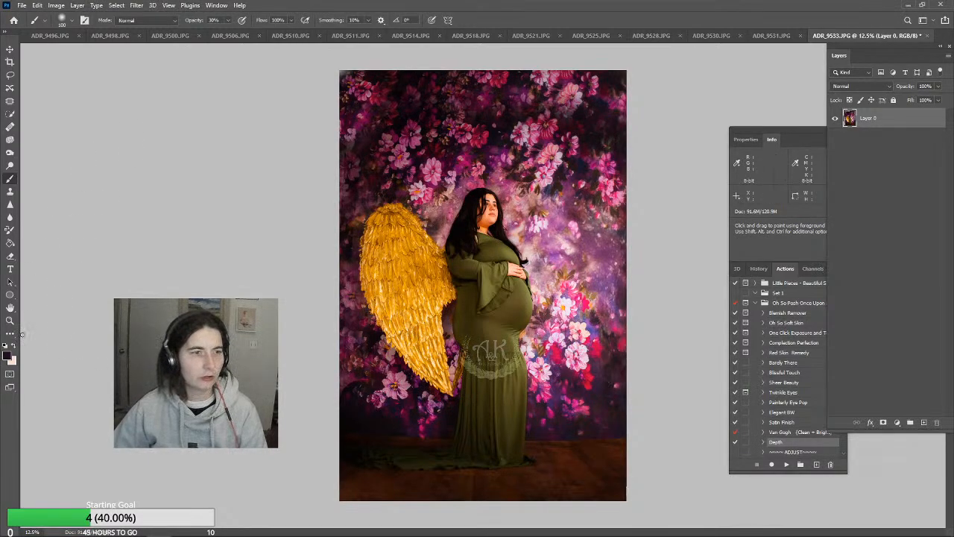
left_click(8, 356)
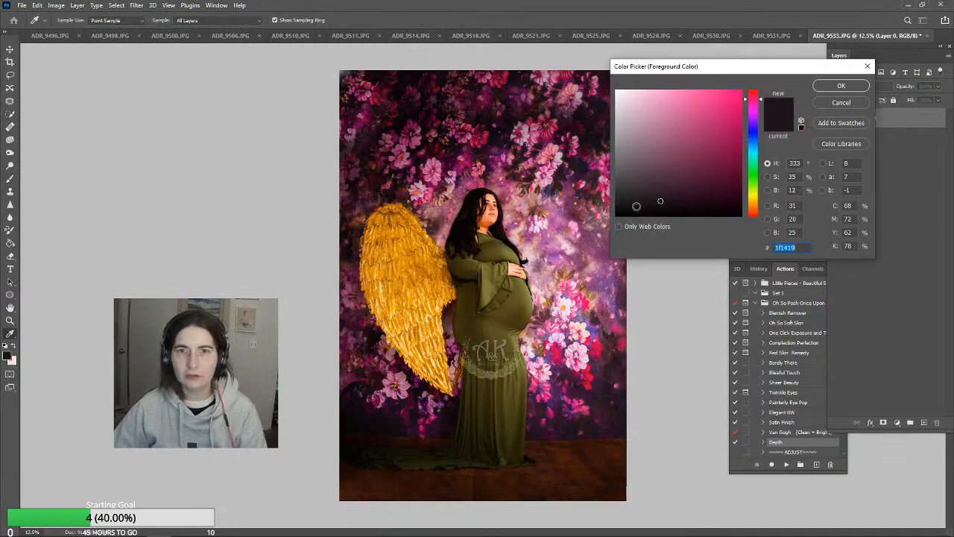
left_click(841, 86)
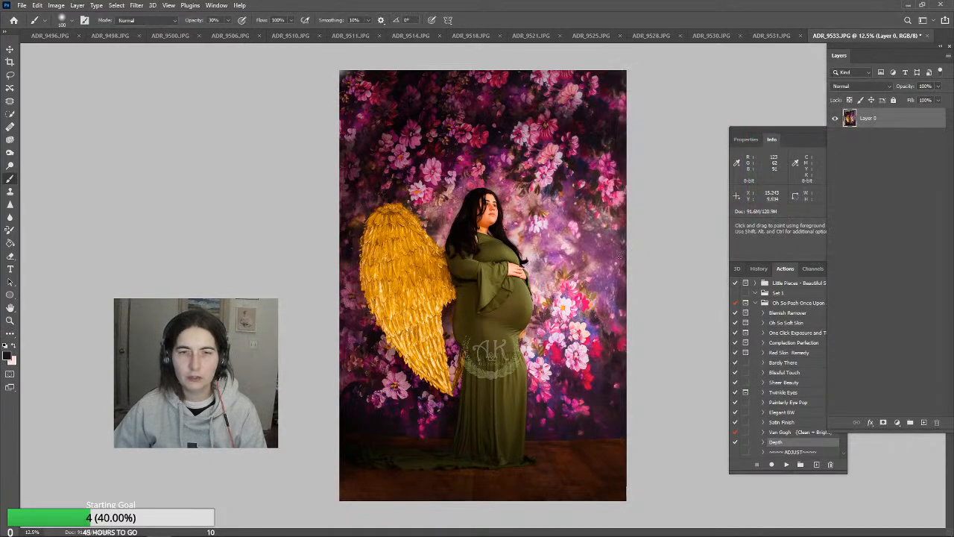
key("bracketright")
key("bracketright")
key("bracketright")
key("bracketright")
key("bracketright")
key("bracketright")
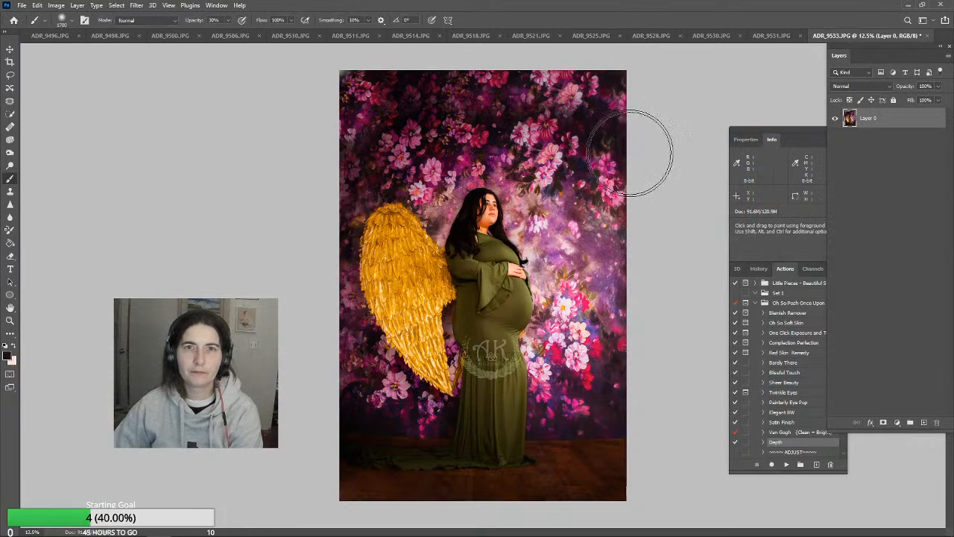
mouse_move(678, 120)
left_mouse_down()
mouse_move(575, 79)
mouse_move(448, 74)
mouse_move(333, 95)
mouse_move(289, 163)
mouse_move(318, 114)
mouse_move(484, 69)
mouse_move(607, 86)
mouse_move(676, 118)
mouse_move(521, 75)
mouse_move(261, 127)
mouse_move(262, 162)
mouse_move(344, 85)
mouse_move(578, 58)
mouse_move(680, 111)
mouse_move(370, 59)
mouse_move(279, 102)
mouse_move(282, 111)
mouse_move(333, 82)
mouse_move(307, 114)
mouse_move(287, 189)
mouse_move(291, 270)
mouse_move(301, 259)
mouse_move(299, 212)
mouse_move(308, 247)
mouse_move(305, 364)
mouse_move(288, 439)
mouse_move(335, 524)
mouse_move(481, 536)
mouse_move(630, 519)
mouse_move(677, 428)
mouse_move(657, 331)
mouse_move(648, 189)
mouse_move(624, 260)
mouse_move(632, 333)
mouse_move(608, 376)
mouse_move(616, 375)
mouse_move(592, 365)
mouse_move(599, 353)
mouse_move(582, 357)
mouse_move(619, 311)
mouse_move(616, 289)
mouse_move(591, 295)
mouse_move(606, 240)
mouse_move(599, 90)
left_mouse_up()
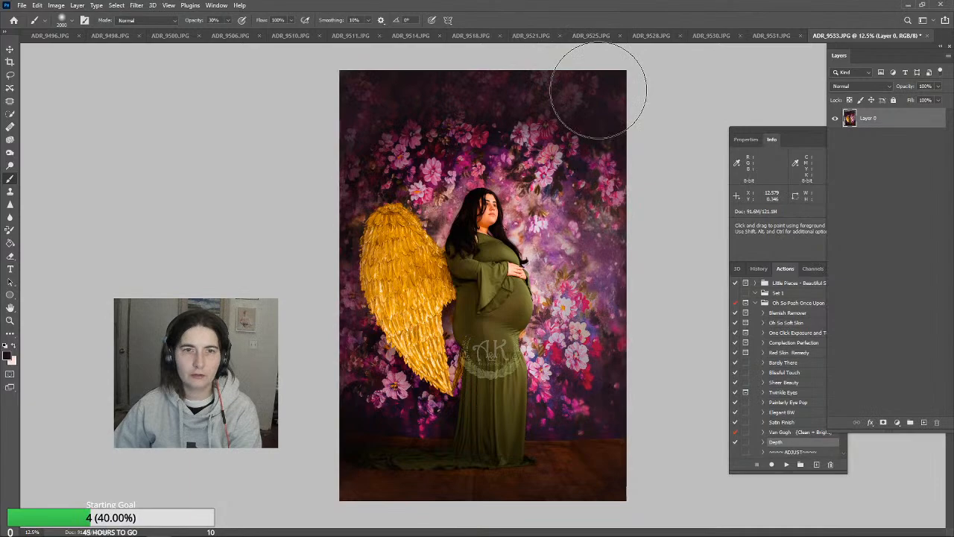
Burn the bright backdrop flowers beside the front of the dress with a large brush, midtones range at 15% exposure
left_click(9, 154)
key("]")
key("]")
key("]")
key("]")
key("]")
key("]")
key("]")
key("]")
key("]")
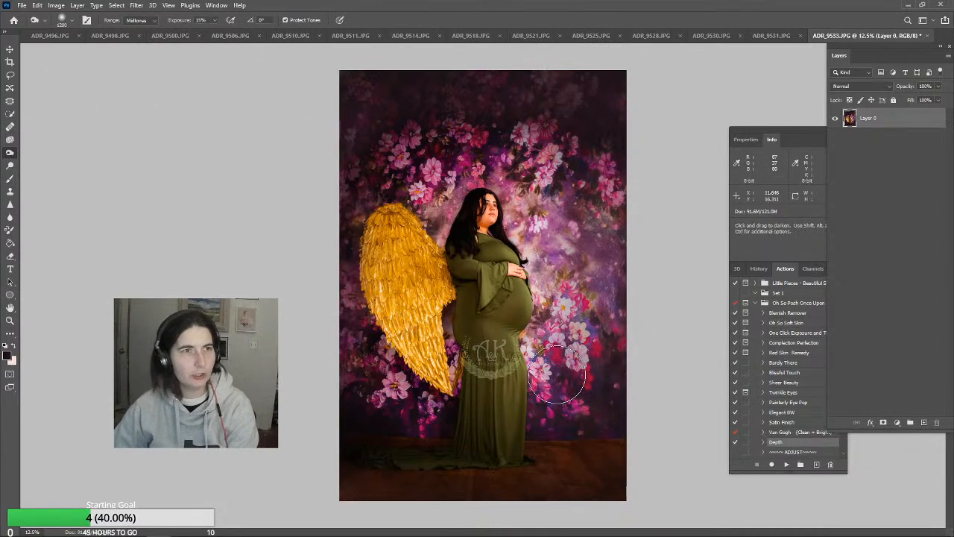
mouse_move(559, 339)
left_mouse_down()
mouse_move(549, 159)
mouse_move(579, 320)
mouse_move(607, 354)
left_mouse_up()
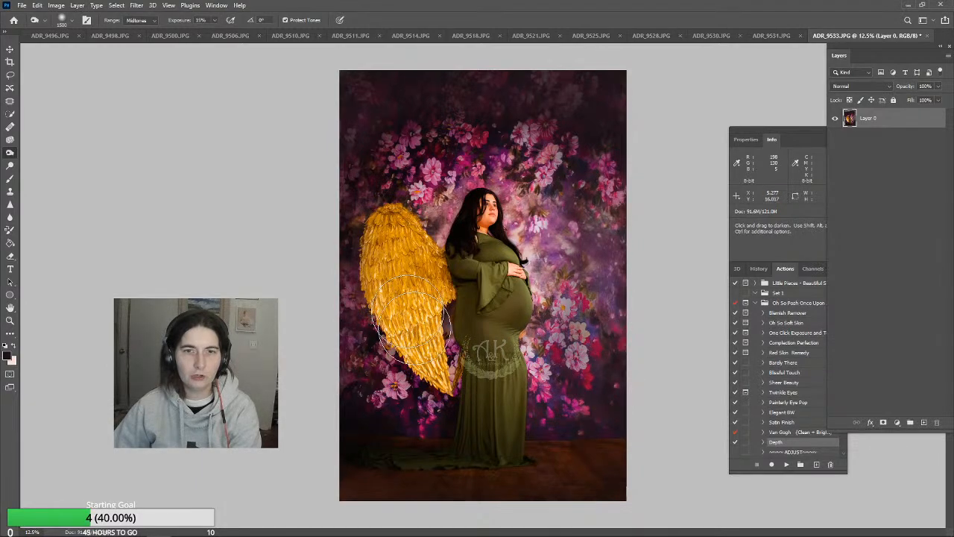
Burn the lower half of the golden wing with a smaller brush to darken its feathers
key("[")
key("[")
key("[")
key("[")
key("[")
key("[")
left_click_drag(422, 342, 445, 379)
mouse_move(424, 319)
left_mouse_down()
mouse_move(435, 359)
mouse_move(418, 340)
mouse_move(439, 391)
left_mouse_up()
key("[")
key("[")
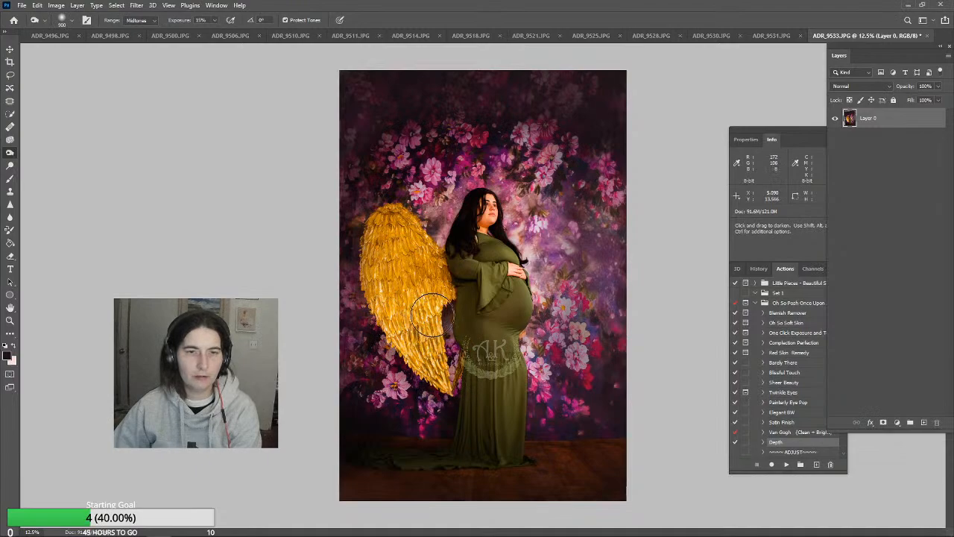
left_click_drag(433, 316, 427, 293)
left_click_drag(428, 294, 426, 343)
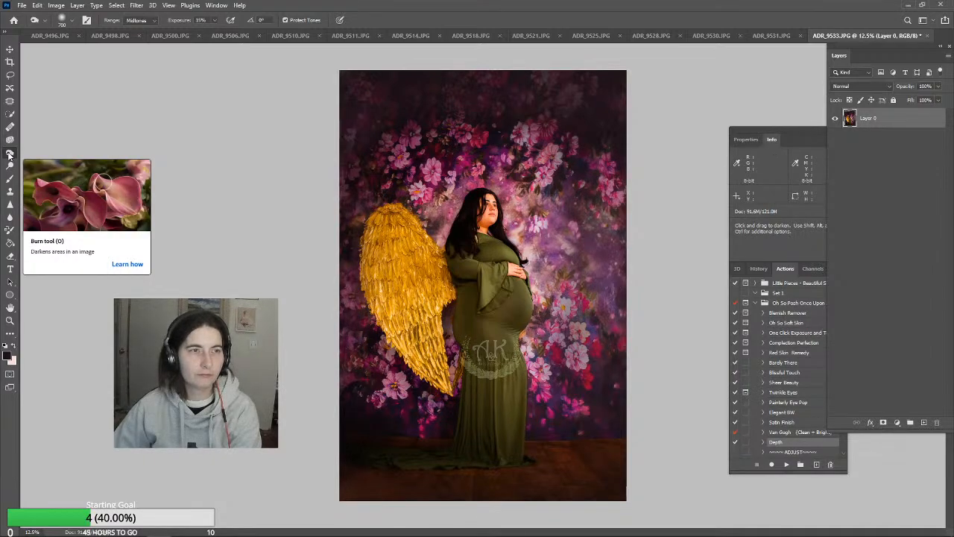
Burn the backdrop's outer side and the floor around the dress hem with a large brush
key("bracketright")
key("bracketright")
key("bracketright")
key("bracketright")
key("bracketright")
key("bracketright")
key("bracketright")
key("bracketright")
key("bracketright")
key("bracketright")
key("bracketright")
key("bracketright")
key("bracketright")
key("bracketright")
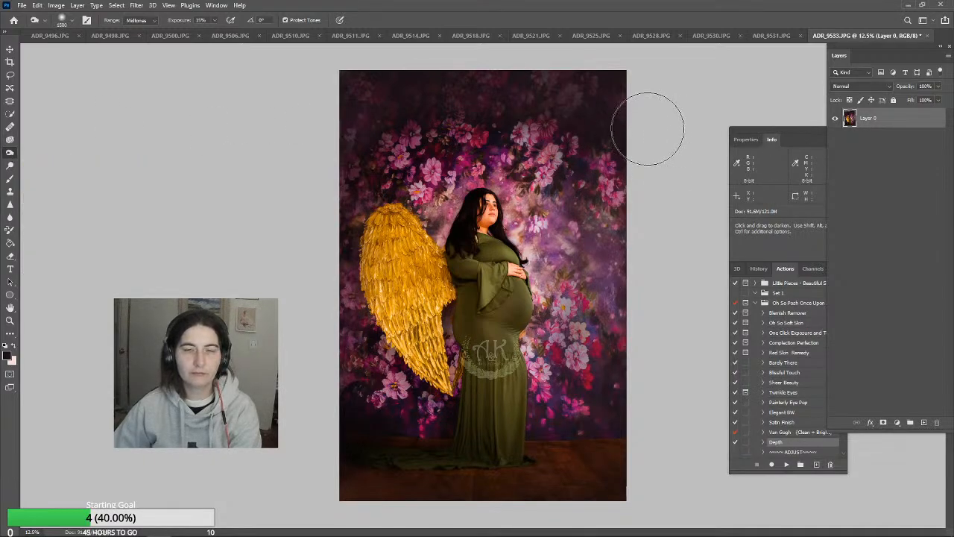
mouse_move(642, 184)
left_mouse_down()
mouse_move(638, 377)
mouse_move(643, 365)
mouse_move(609, 434)
mouse_move(727, 461)
mouse_move(600, 500)
mouse_move(548, 474)
mouse_move(546, 463)
mouse_move(589, 473)
mouse_move(483, 454)
left_mouse_up()
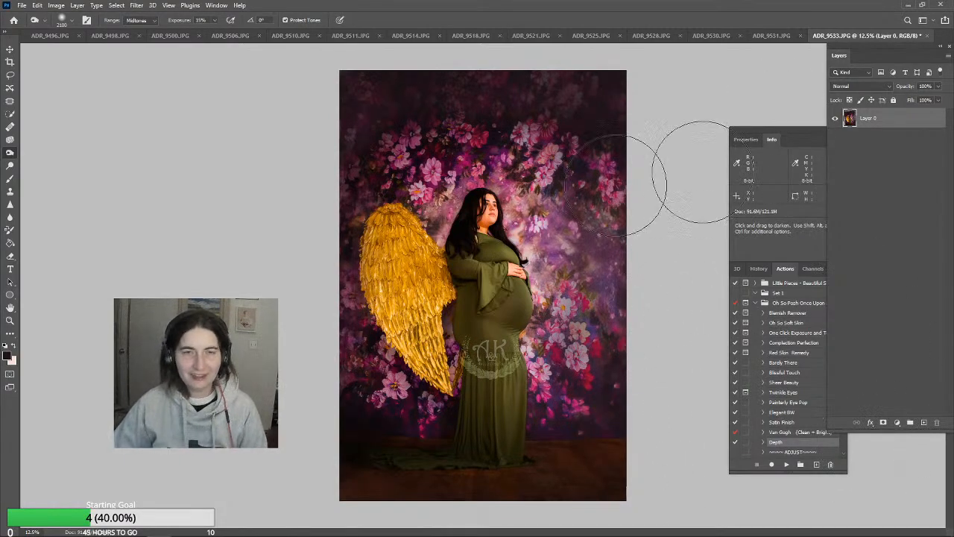
Examine the green dress's seam and the creases under the belly up close, and return to the whole photo
left_click(10, 320)
left_click_drag(492, 346, 571, 311)
left_click(571, 313)
left_click(547, 326)
scroll(513, 366, "down", 2)
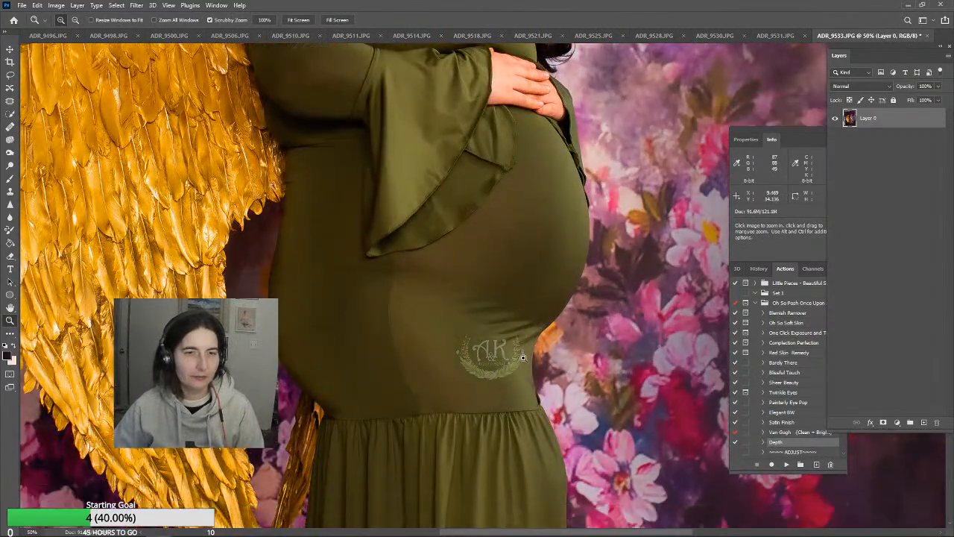
left_click(441, 310)
left_click(437, 284)
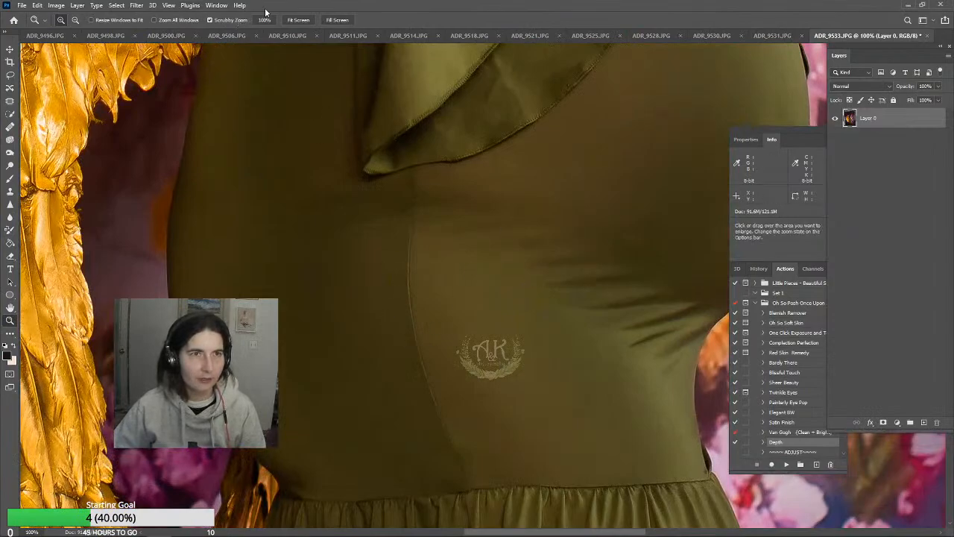
left_click(298, 21)
Try the Clone Stamp on the dress fabric across the belly, and undo the stroke
left_click(500, 306)
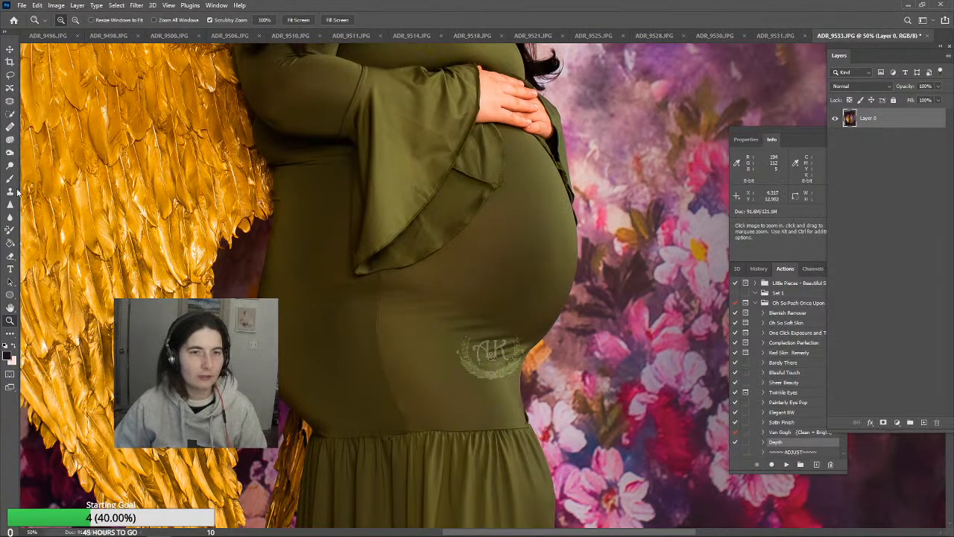
left_click(11, 191)
left_click(455, 283)
key("bracketleft")
key("bracketleft")
key("bracketleft")
key("bracketleft")
key("bracketleft")
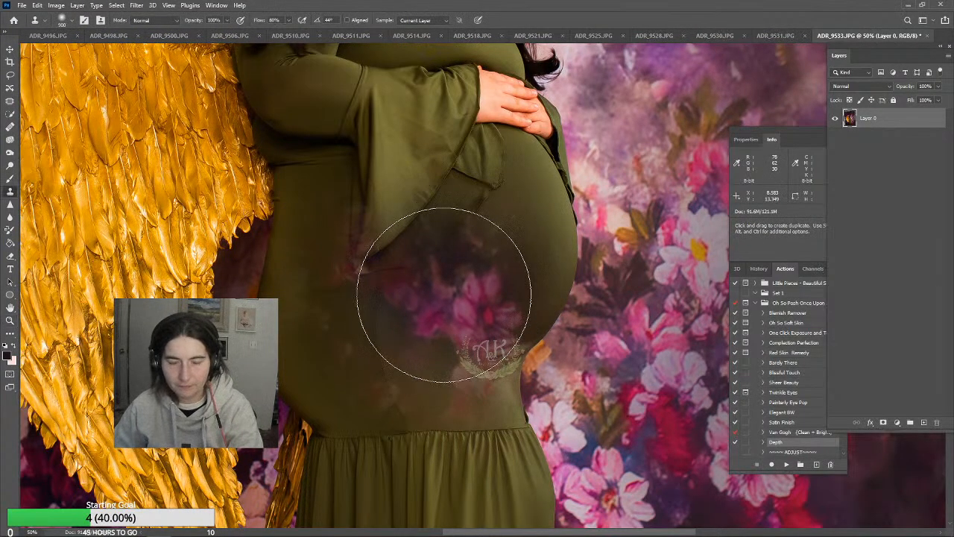
key("ctrl+z")
Shrink the Clone Stamp to 150 pixels and clone smooth dress fabric over the creases under the belly
key("bracketleft")
key("bracketleft")
key("bracketleft")
key("bracketleft")
key("bracketleft")
key("bracketleft")
key("bracketleft")
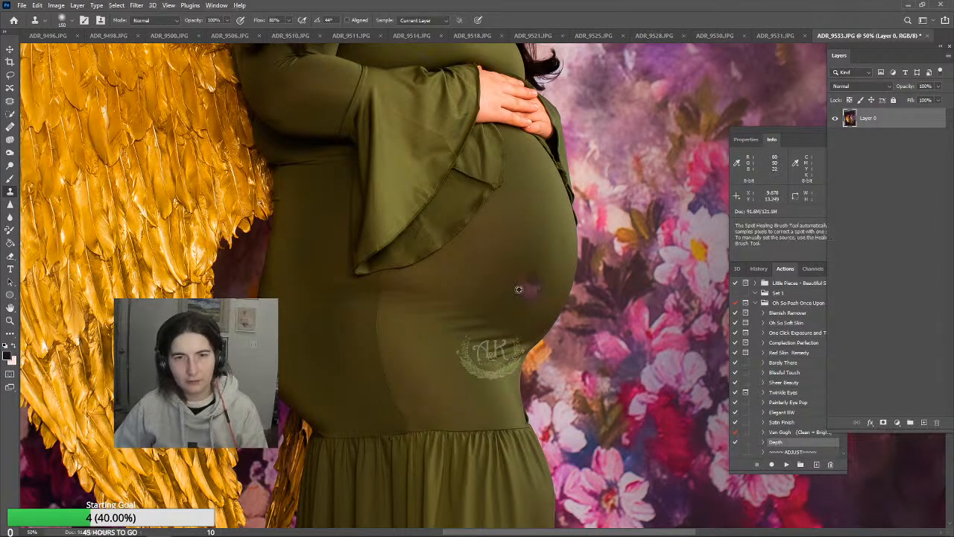
left_click_drag(502, 319, 483, 340)
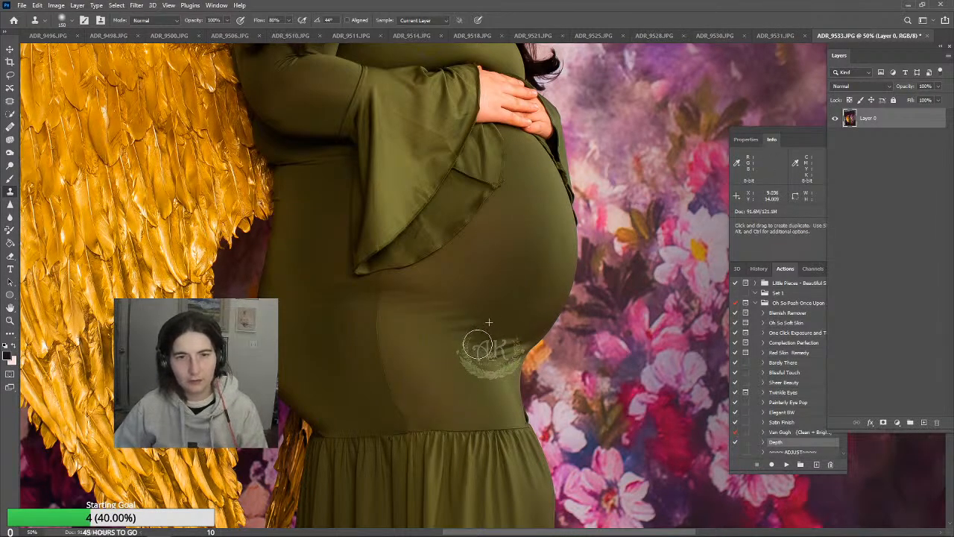
Clone even dress fabric over the marks between the bell sleeve's tip and the fold under the belly
scroll(366, 330, "down", 2)
scroll(436, 335, "down", 6)
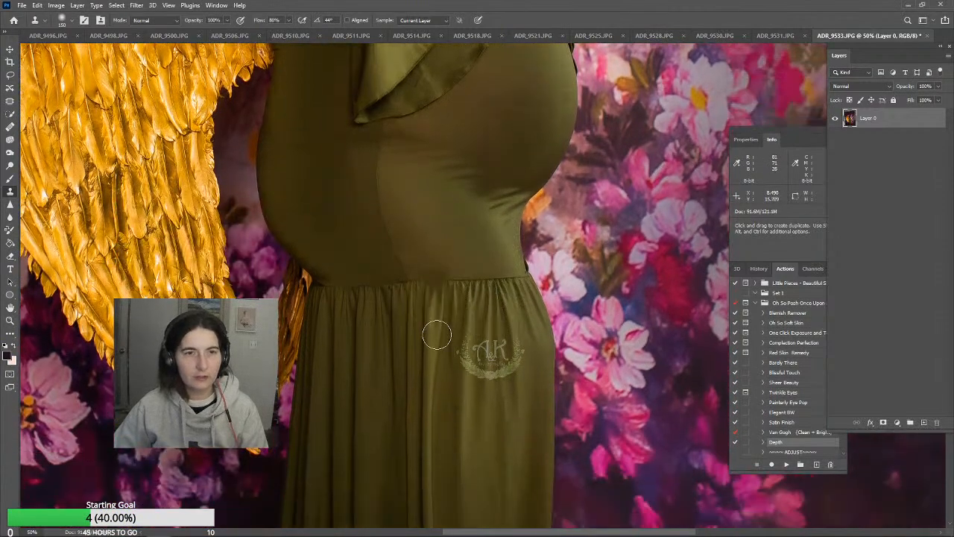
scroll(437, 334, "up", 4)
scroll(438, 334, "up", 4)
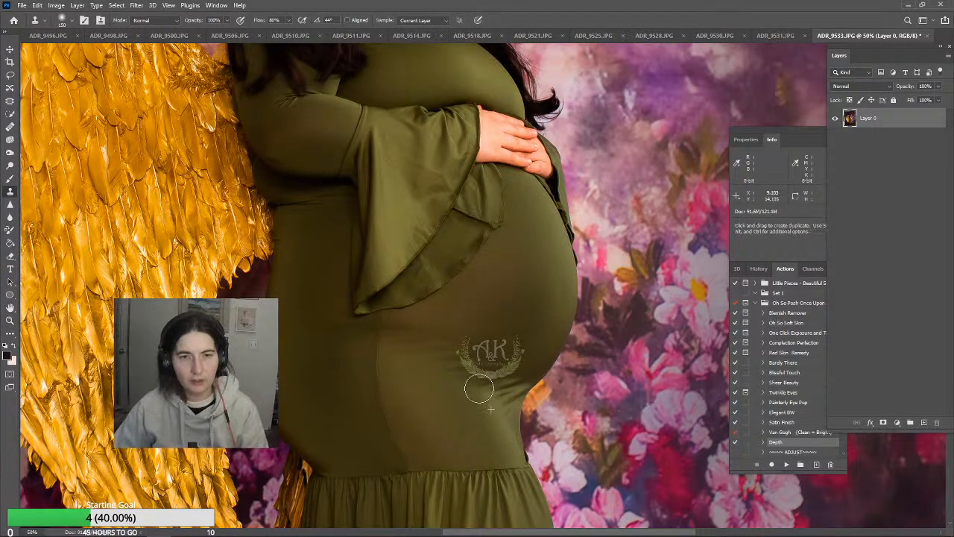
key("j")
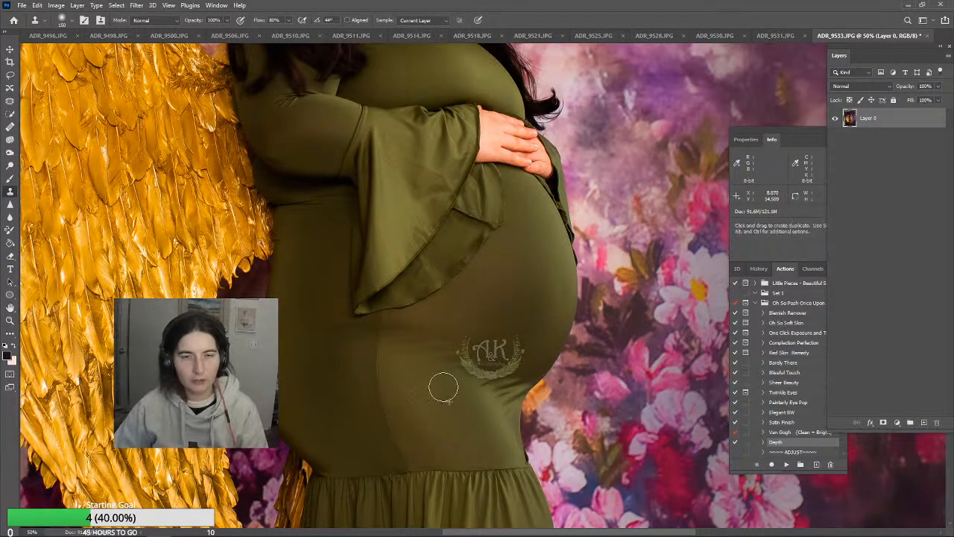
left_click(442, 315, "alt")
mouse_move(469, 319)
left_mouse_down()
mouse_move(431, 351)
mouse_move(437, 330)
mouse_move(420, 338)
mouse_move(397, 343)
left_mouse_up()
left_click(456, 310, "alt")
left_click(450, 313, "alt")
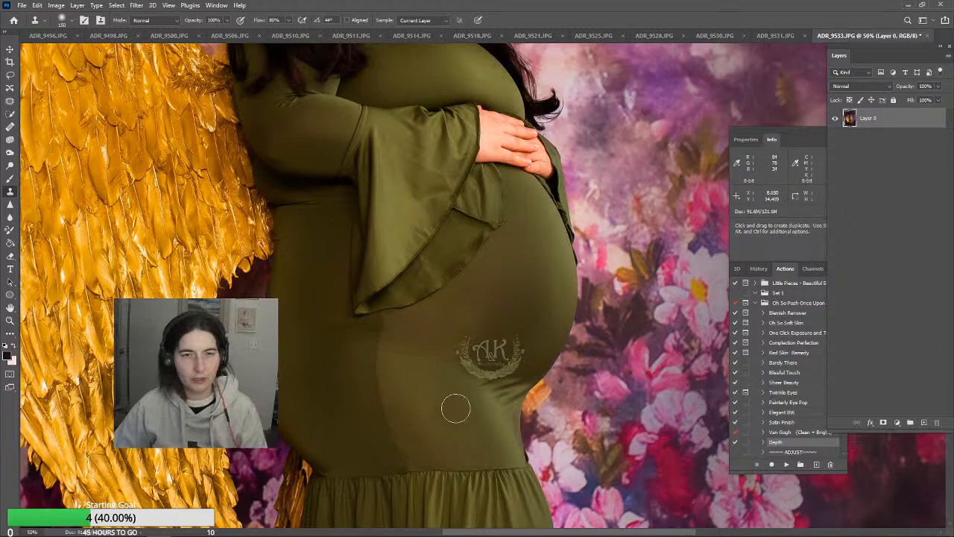
Try to clone fabric over the lower belly just above the fold, and undo the stroke
left_click(502, 346, "alt")
left_click_drag(479, 359, 460, 363)
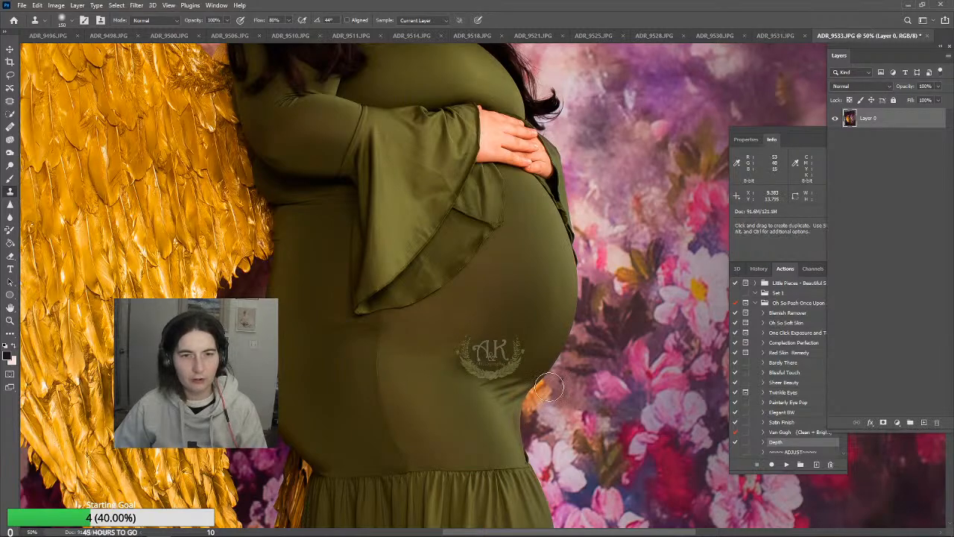
key("ctrl+z")
Shrink the Clone Stamp to 80 pixels and clone dress fabric over the uneven shading in the fold under the belly
left_click(468, 386, "alt")
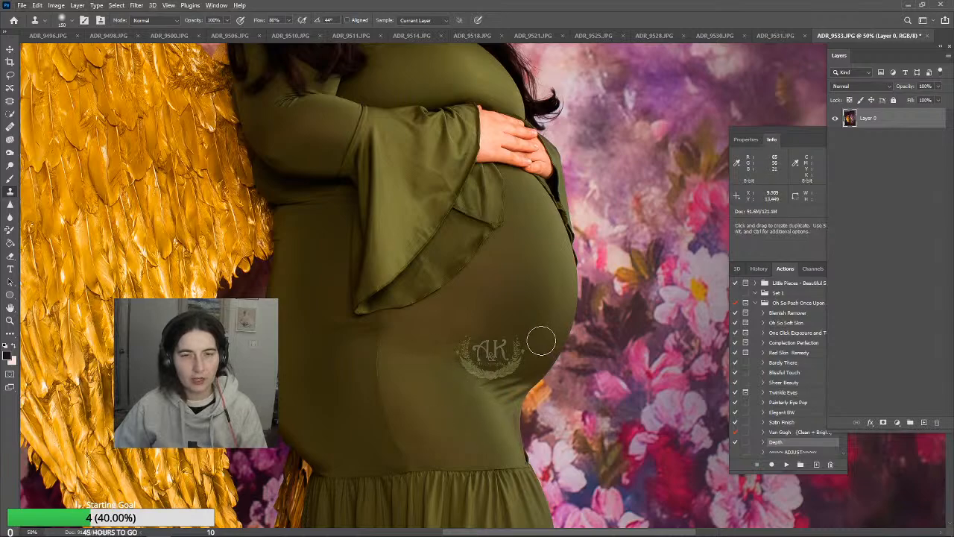
left_click(507, 411, "alt")
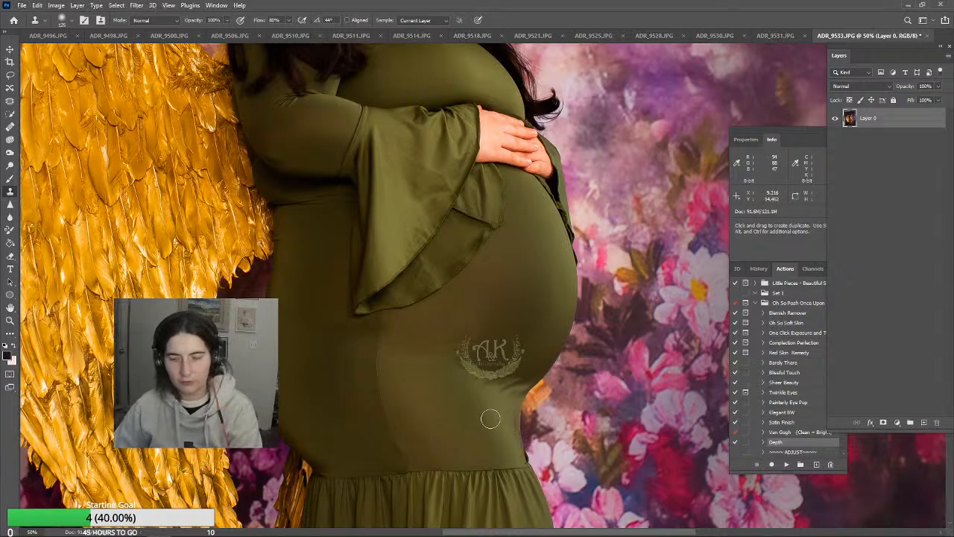
left_click(511, 402, "alt")
key("bracketleft")
key("bracketleft")
key("bracketleft")
left_click_drag(502, 388, 496, 388)
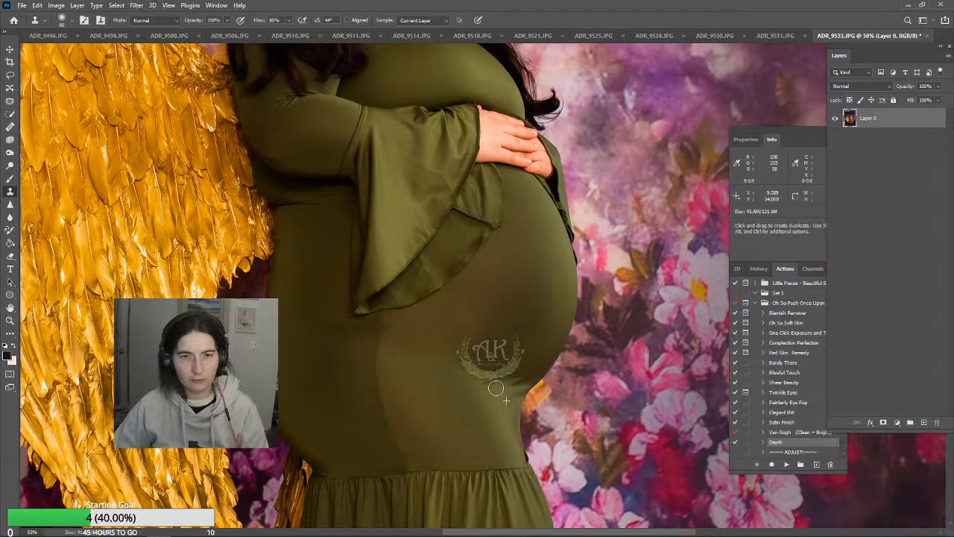
Lower the Clone Stamp opacity to 60% and blend dark fabric along the belly's lower edge above the fold
left_click(511, 386, "alt")
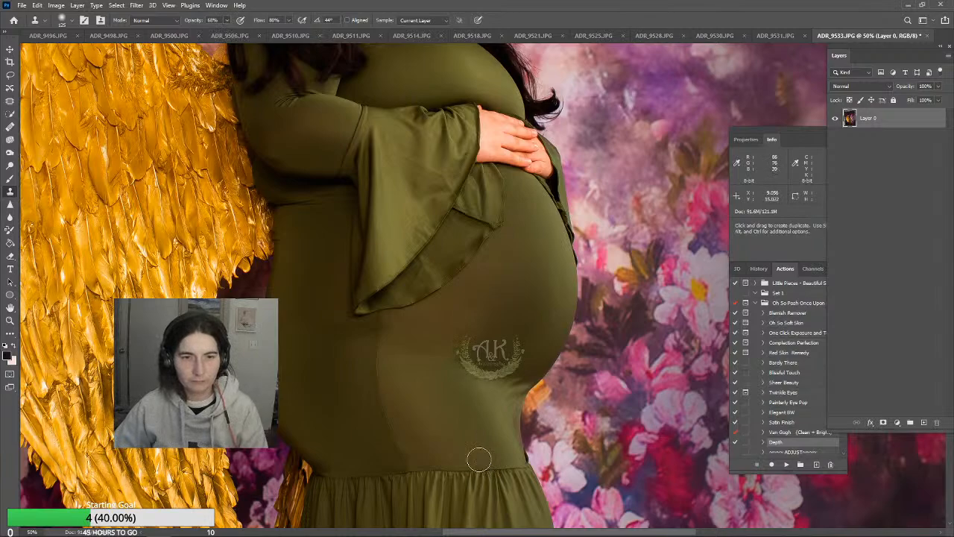
left_click(520, 373, "alt")
left_click_drag(486, 366, 481, 368)
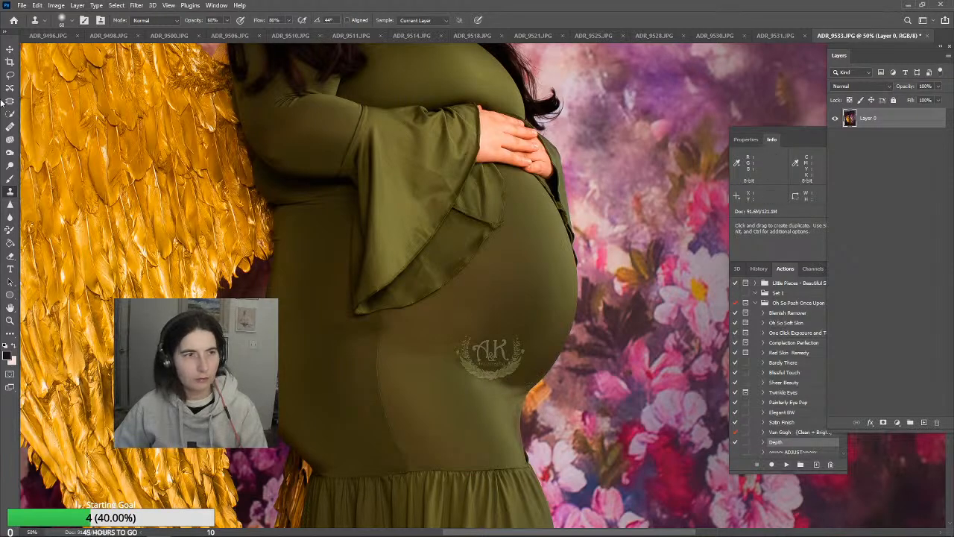
With a 90-pixel Brush at 30% opacity, paint sampled dress colour over the shadow in the fold under the belly
left_click(11, 179)
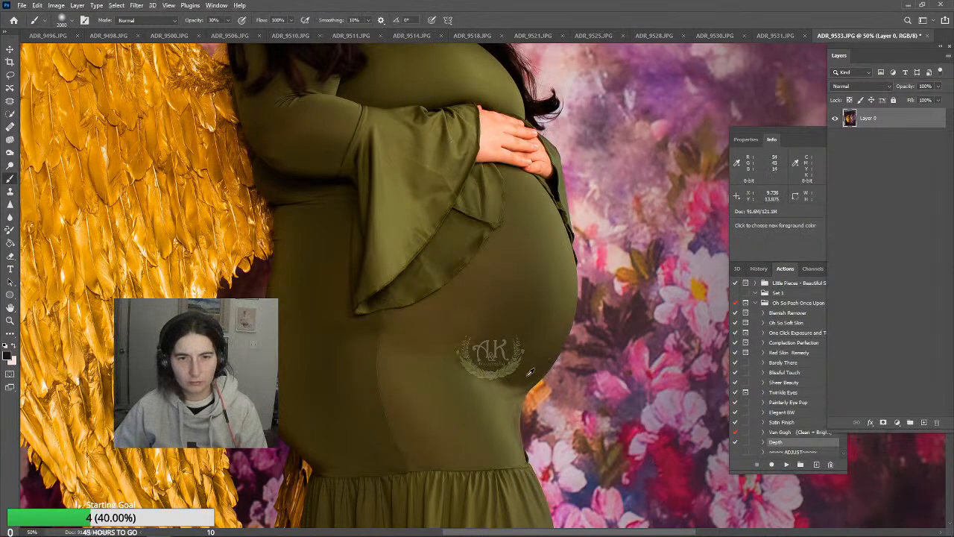
key("bracketleft")
key("bracketleft")
key("bracketleft")
key("bracketleft")
key("bracketleft")
key("bracketleft")
key("bracketleft")
key("bracketleft")
key("bracketleft")
key("bracketleft")
key("bracketleft")
key("bracketleft")
key("bracketleft")
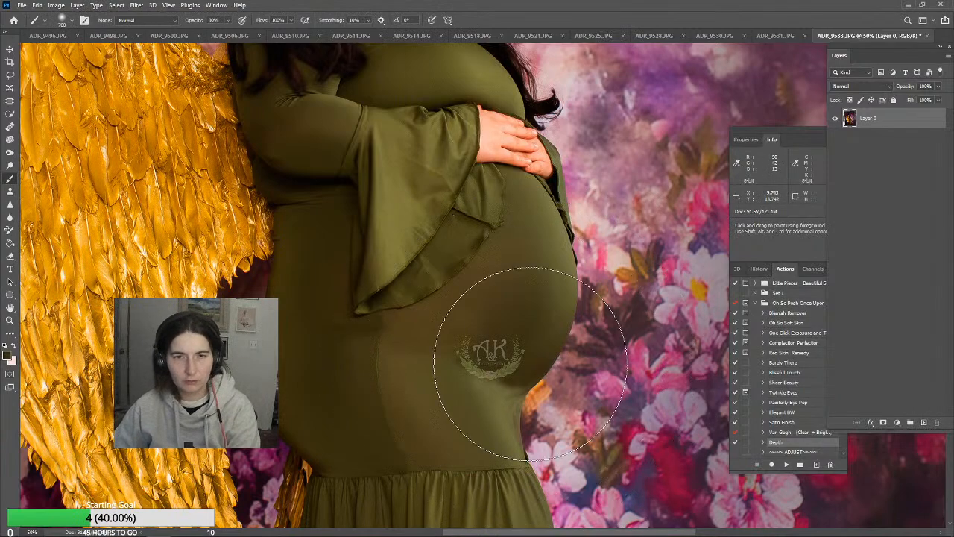
key("bracketleft")
key("bracketleft")
key("bracketleft")
key("bracketleft")
key("bracketleft")
key("bracketleft")
key("bracketleft")
key("bracketleft")
key("bracketleft")
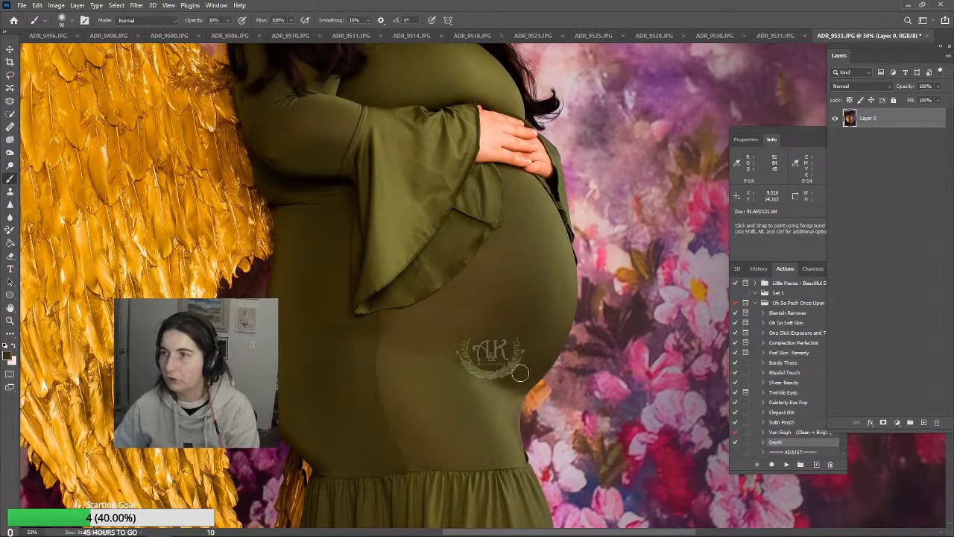
left_click(510, 403, "alt")
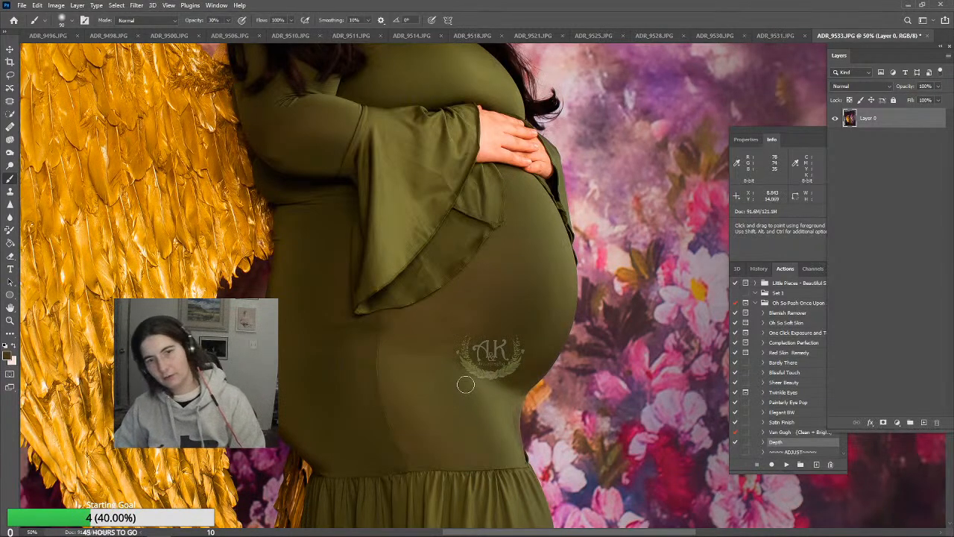
Enlarge the Clone Stamp to 200 pixels and clone fabric over the vertical tone line running down from the bell sleeve's tip
scroll(384, 400, "up", 1)
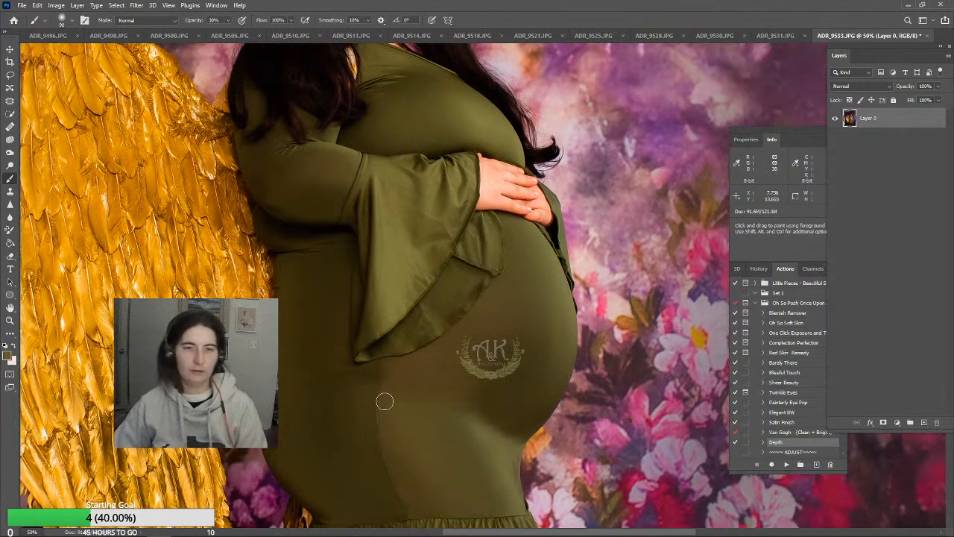
scroll(384, 399, "down", 1)
scroll(380, 363, "down", 3)
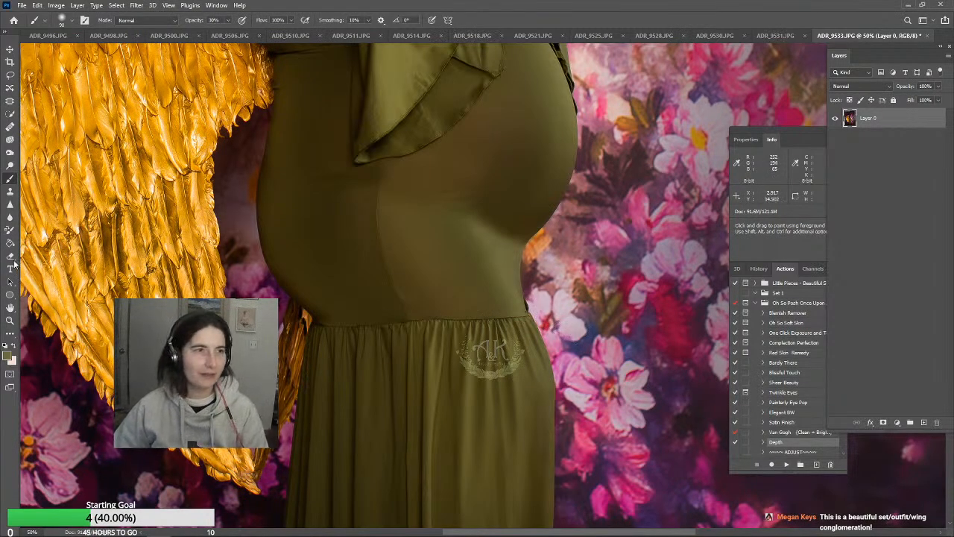
key("s")
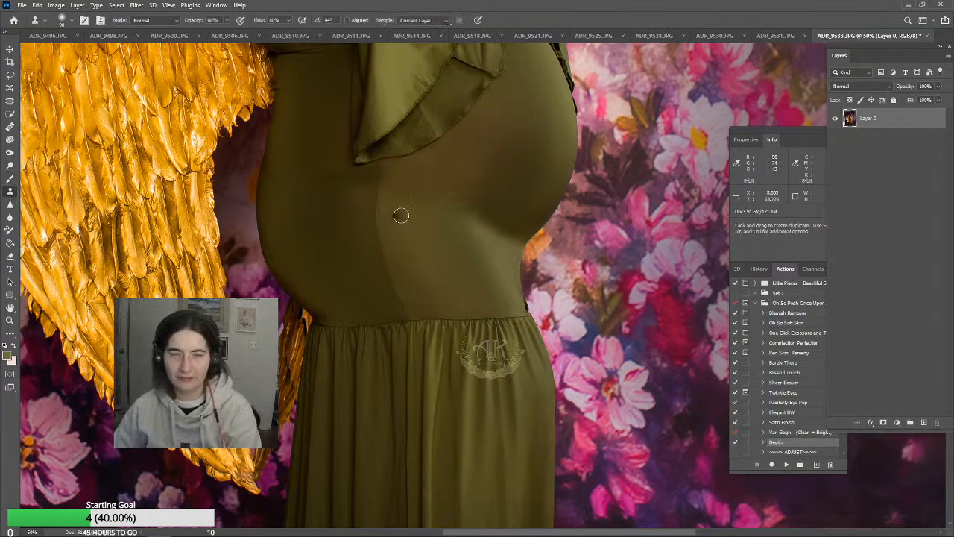
key("bracketright")
key("bracketright")
key("bracketright")
key("bracketright")
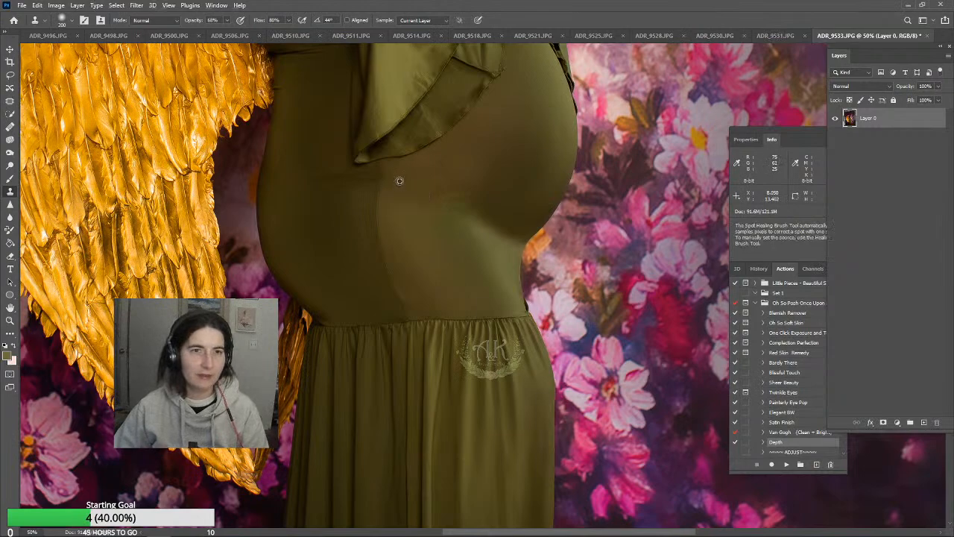
left_click(398, 181, "alt")
mouse_move(383, 177)
left_mouse_down()
mouse_move(375, 232)
mouse_move(389, 263)
left_mouse_up()
key("j")
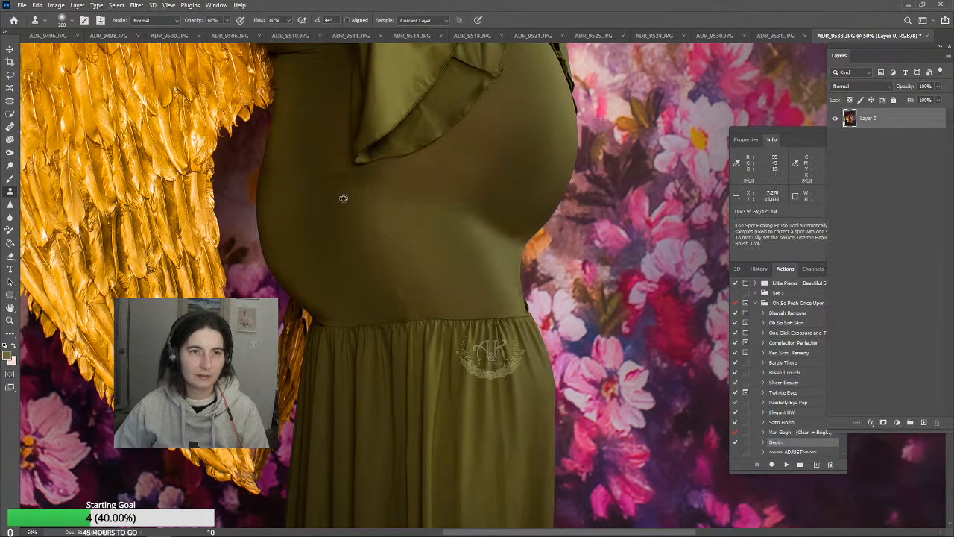
left_click(331, 144, "alt")
mouse_move(341, 178)
left_mouse_down()
mouse_move(336, 204)
mouse_move(354, 268)
left_mouse_up()
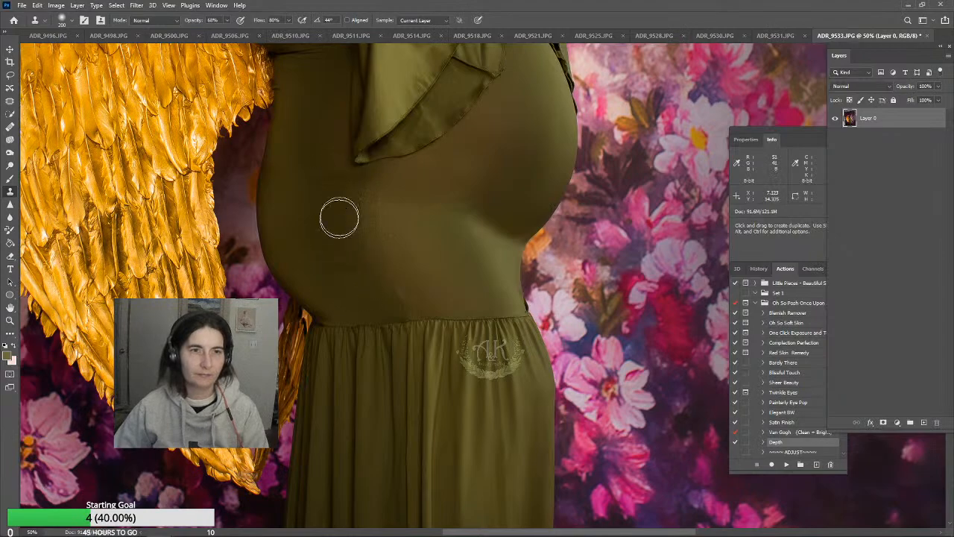
Clone dark dress fabric over the remaining tone line from below the sleeve tip down to the gathered skirt seam
left_click(343, 202, "alt")
left_click_drag(363, 192, 368, 251)
left_click(343, 194, "alt")
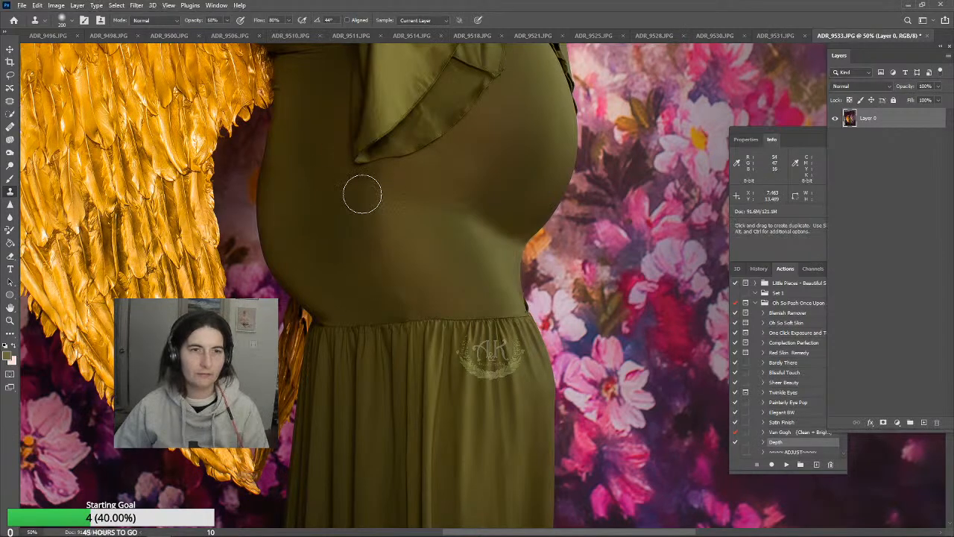
left_click_drag(362, 194, 398, 299)
left_click(334, 189, "alt")
mouse_move(346, 211)
left_mouse_down()
mouse_move(355, 283)
mouse_move(395, 293)
mouse_move(380, 269)
mouse_move(401, 306)
left_mouse_up()
left_click(392, 281, "alt")
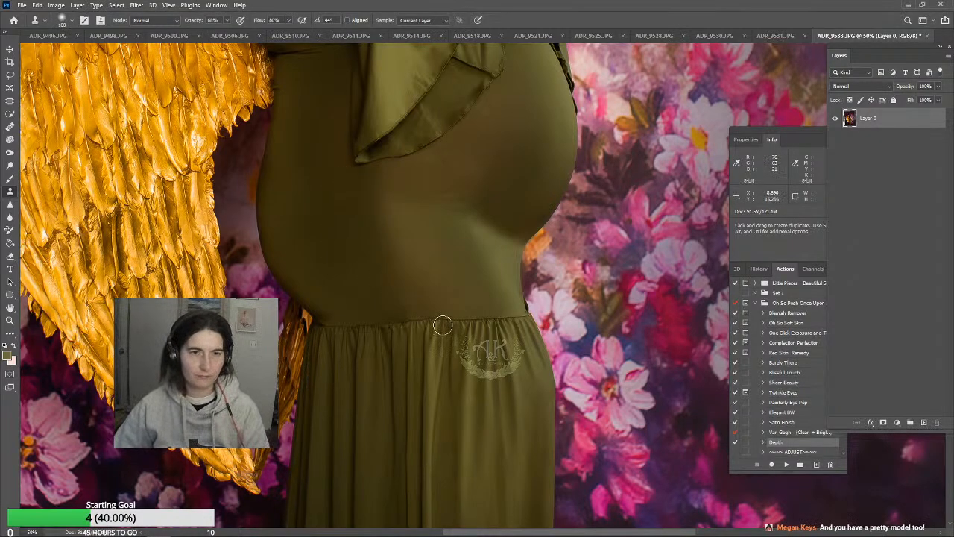
Undo the last stroke, set the Clone Stamp to 100 pixels, and clone fabric over the waist crease beside the wing
scroll(400, 298, "up", 3)
key("bracketright")
key("bracketright")
key("bracketright")
key("bracketright")
key("bracketright")
key("bracketright")
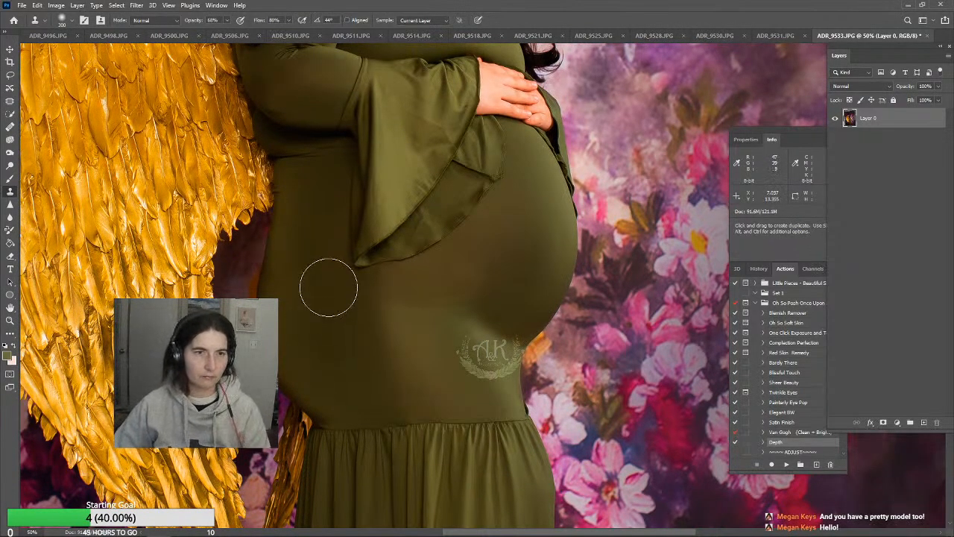
scroll(335, 345, "up", 1)
scroll(335, 345, "up", 3)
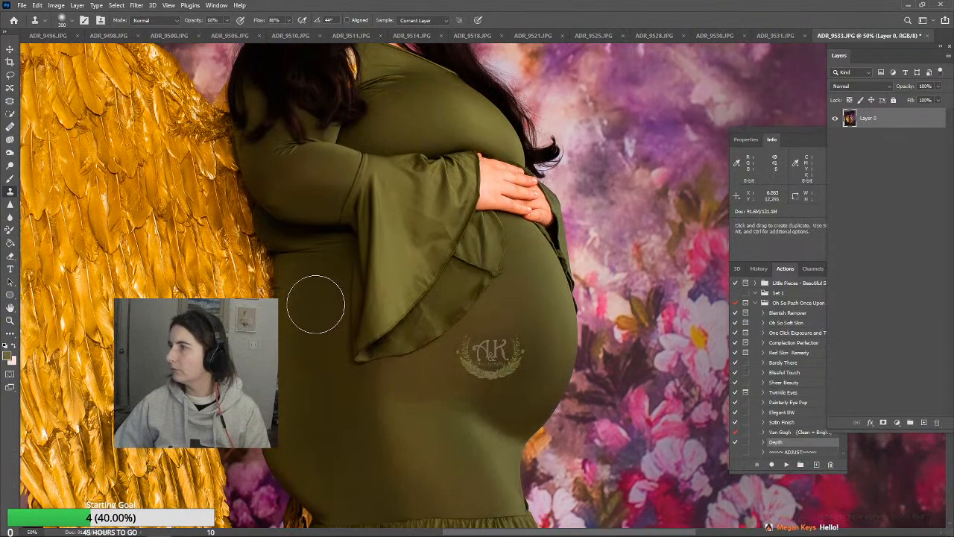
scroll(306, 320, "up", 3)
key("bracketleft")
key("bracketleft")
key("bracketleft")
key("bracketleft")
key("bracketleft")
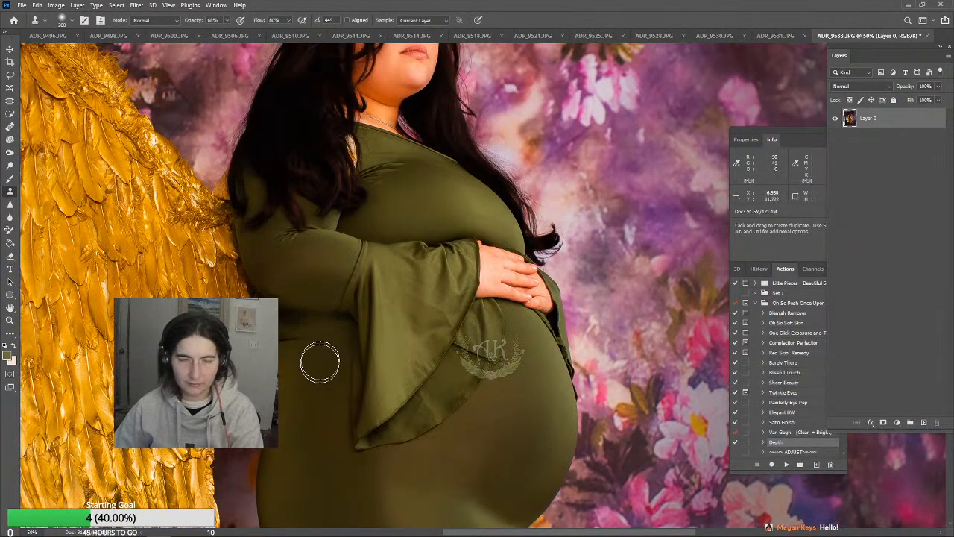
key("ctrl+z")
left_click(286, 358, "alt")
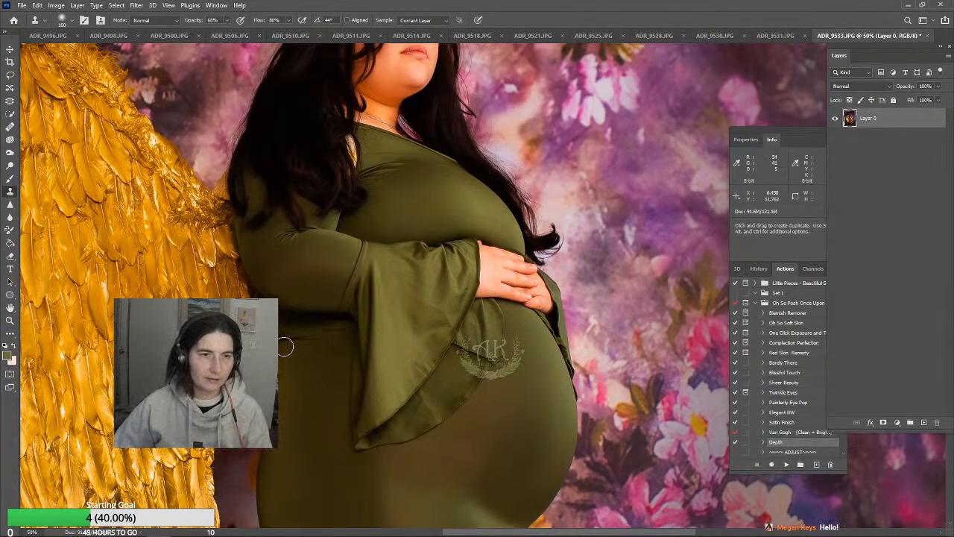
left_click_drag(285, 345, 286, 343)
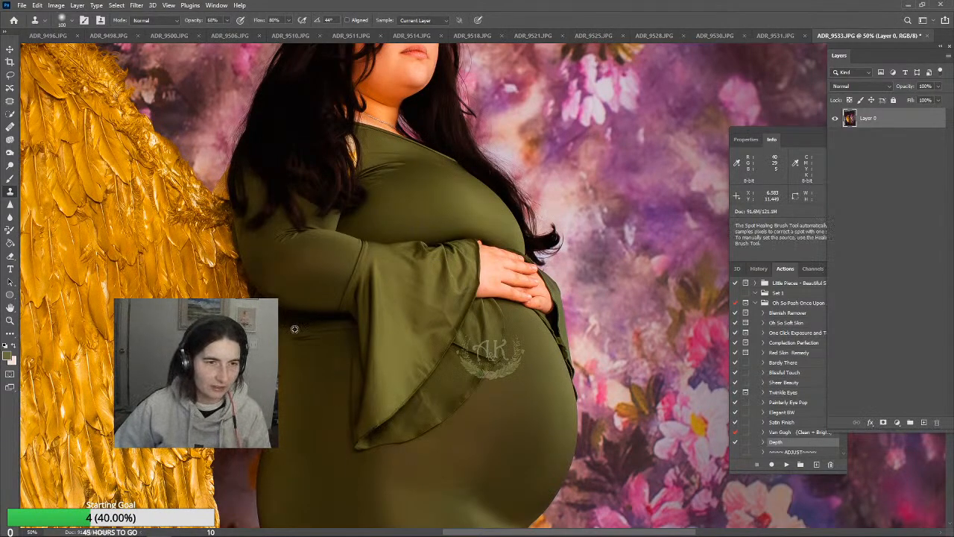
Clone smooth dress fabric across the rest of the waist crease under the arm, up to the bell sleeve
left_click(295, 330, "alt")
left_click_drag(297, 337, 334, 333)
left_click(311, 380, "alt")
left_click(316, 349, "alt")
left_click(334, 348, "alt")
left_click(333, 338, "alt")
left_click(340, 340, "alt")
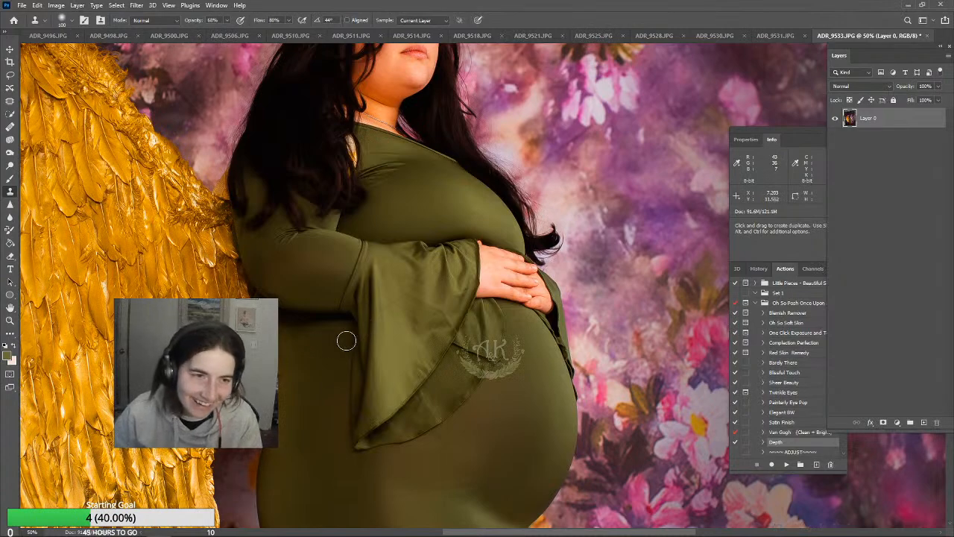
Open the photo in the Liquify filter and activate Forward Warp on the waist beside the wing at 100% view
scroll(414, 259, "up", 2)
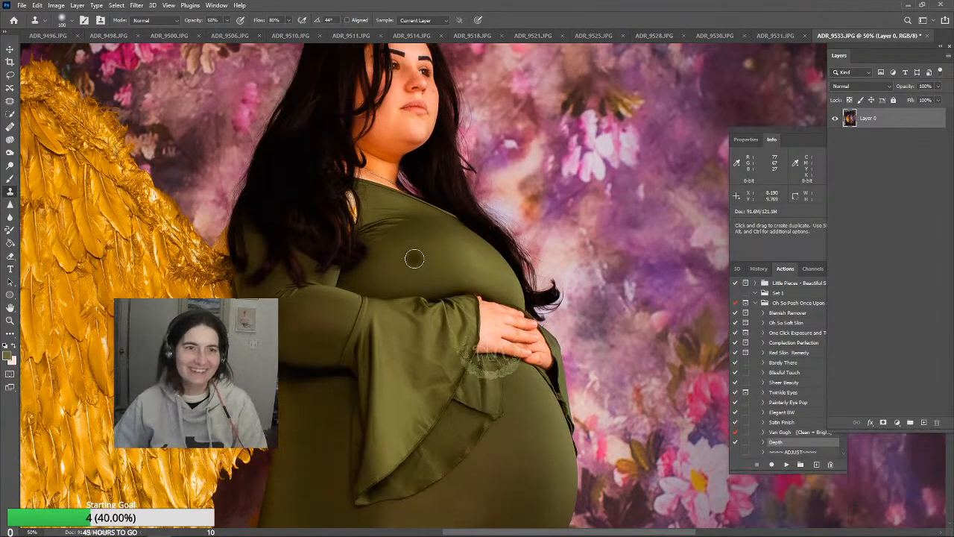
scroll(414, 258, "up", 5)
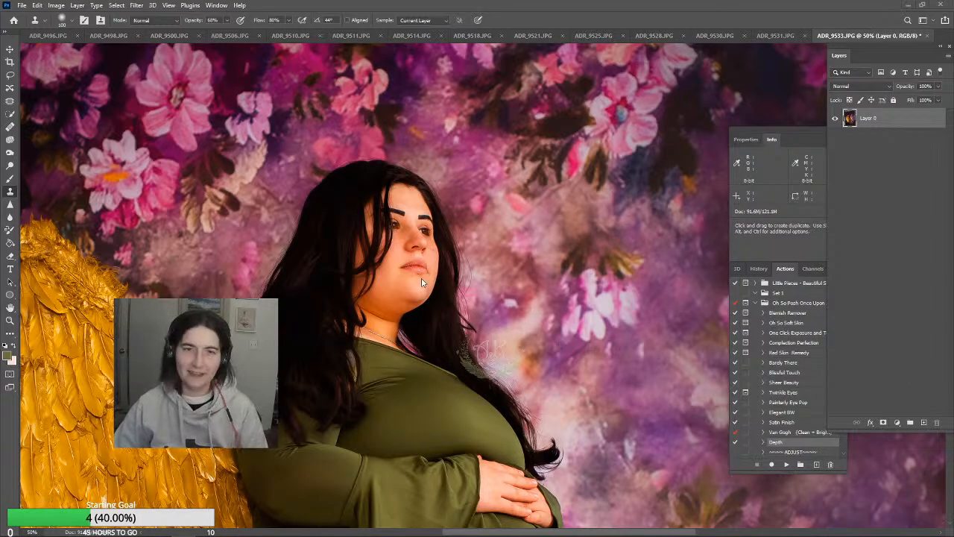
scroll(341, 413, "down", 6)
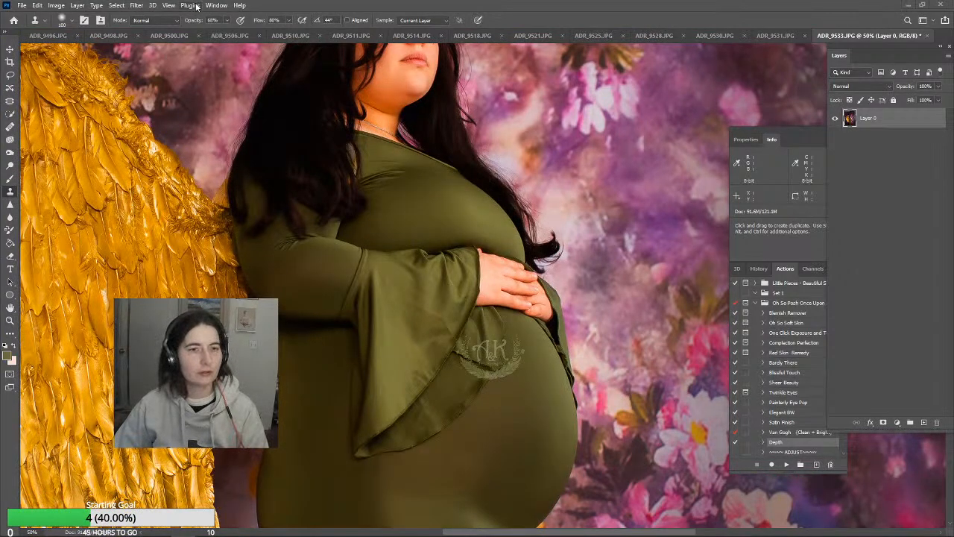
left_click(137, 6)
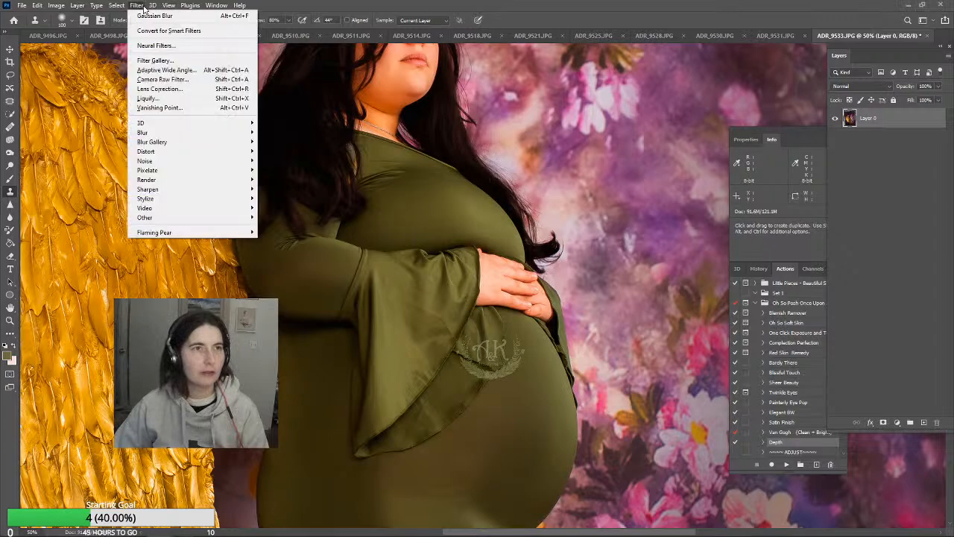
left_click(146, 98)
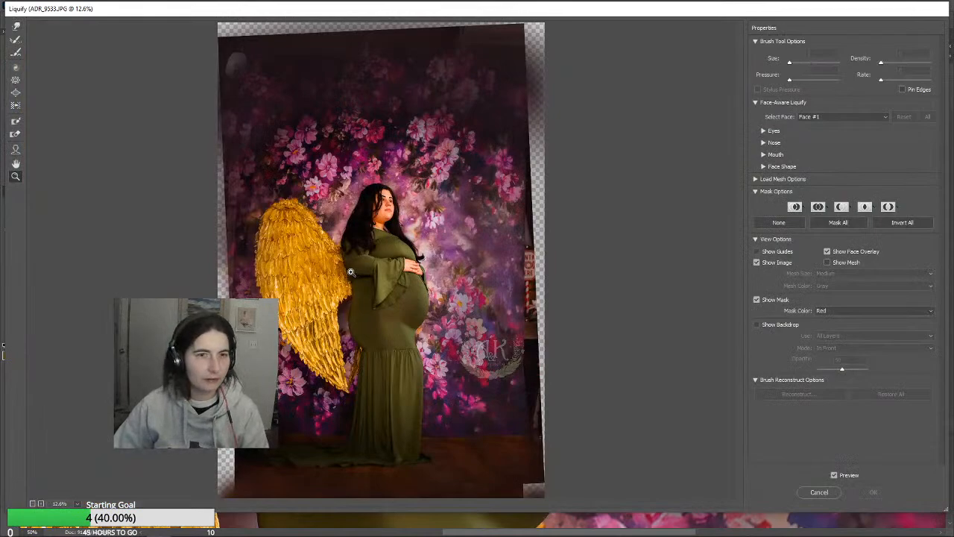
left_click(351, 273)
left_click(328, 279)
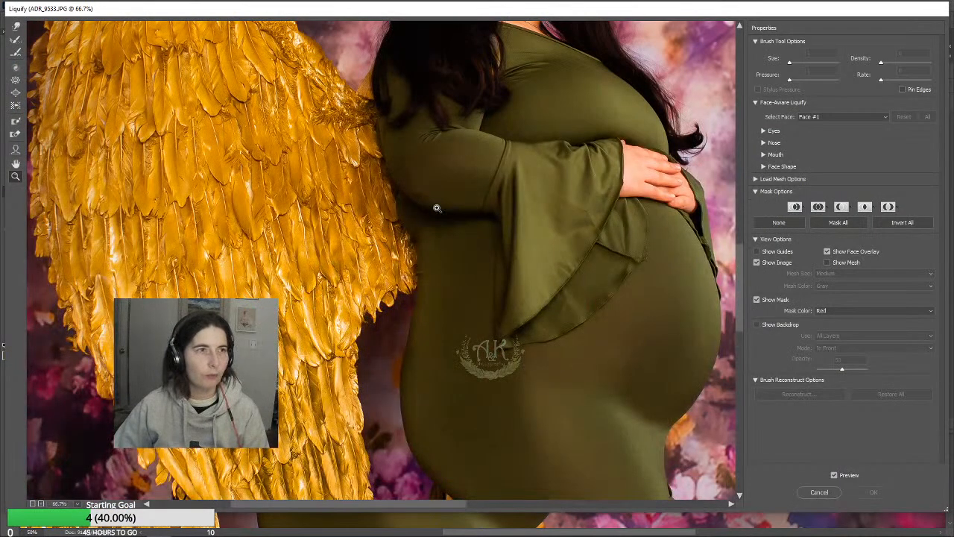
key("ctrl+plus")
left_click(17, 27)
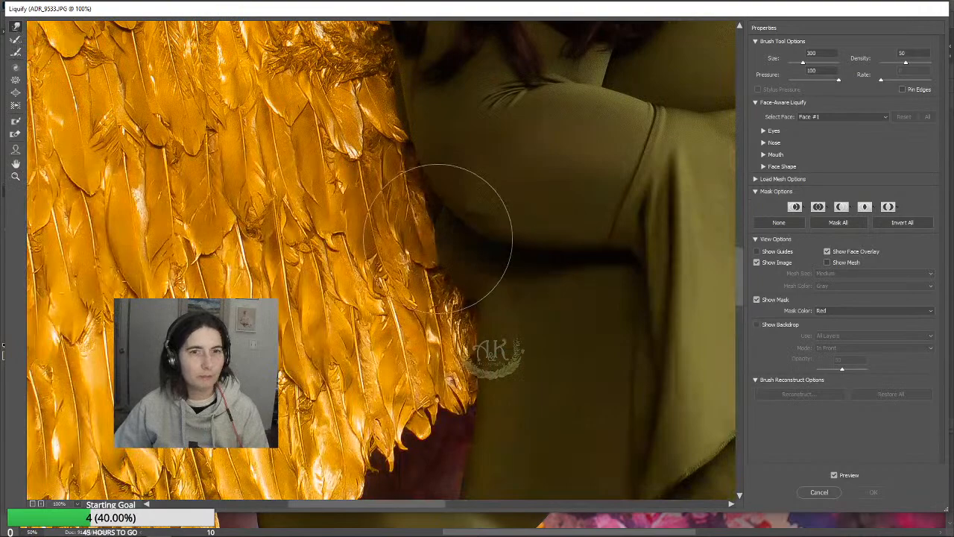
Warp the dress outline inward below the arm beside the wing, reduce the warp brush to 70, and apply Liquify
mouse_move(455, 249)
left_mouse_down()
mouse_move(453, 232)
mouse_move(454, 277)
mouse_move(469, 256)
mouse_move(479, 304)
mouse_move(458, 258)
mouse_move(469, 270)
left_mouse_up()
key("bracketleft")
key("bracketleft")
key("bracketleft")
key("bracketleft")
key("bracketleft")
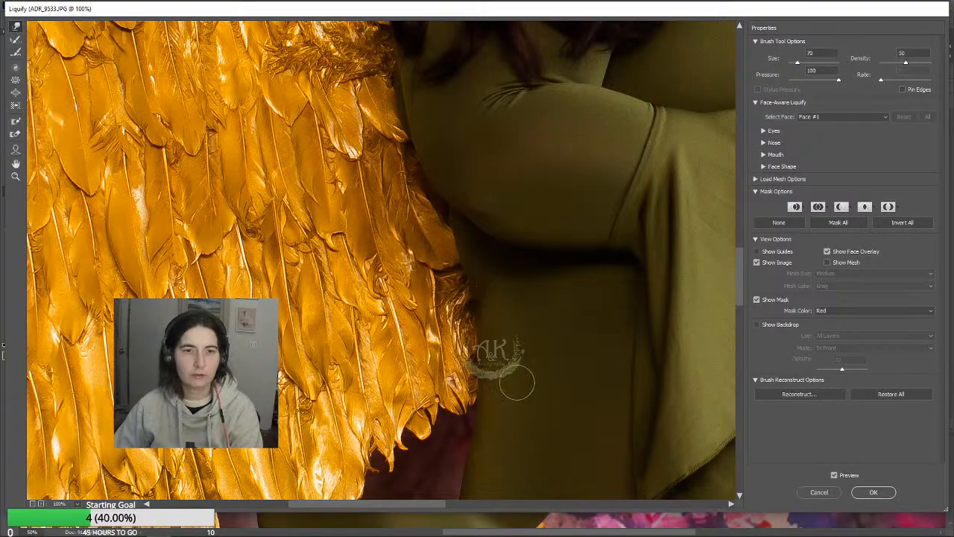
left_click(887, 492)
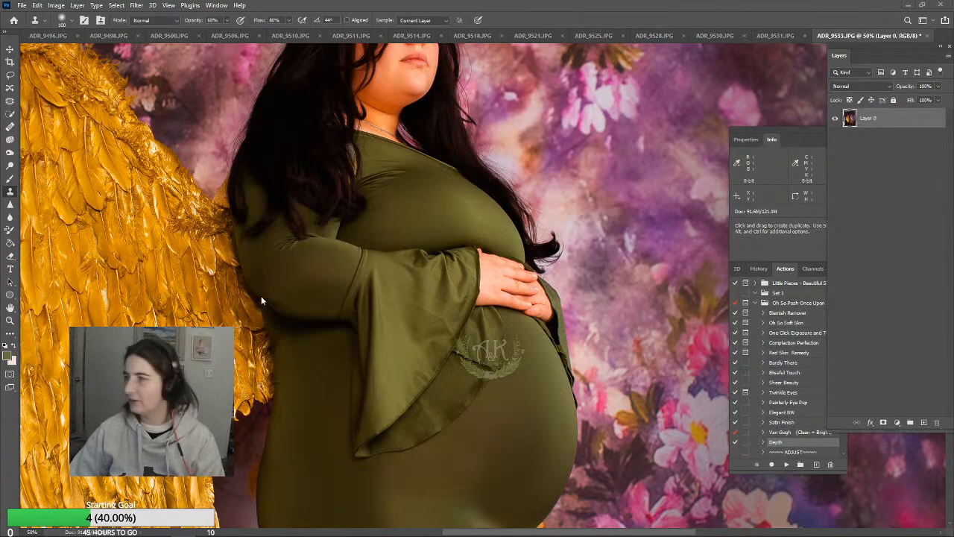
scroll(328, 332, "up", 5)
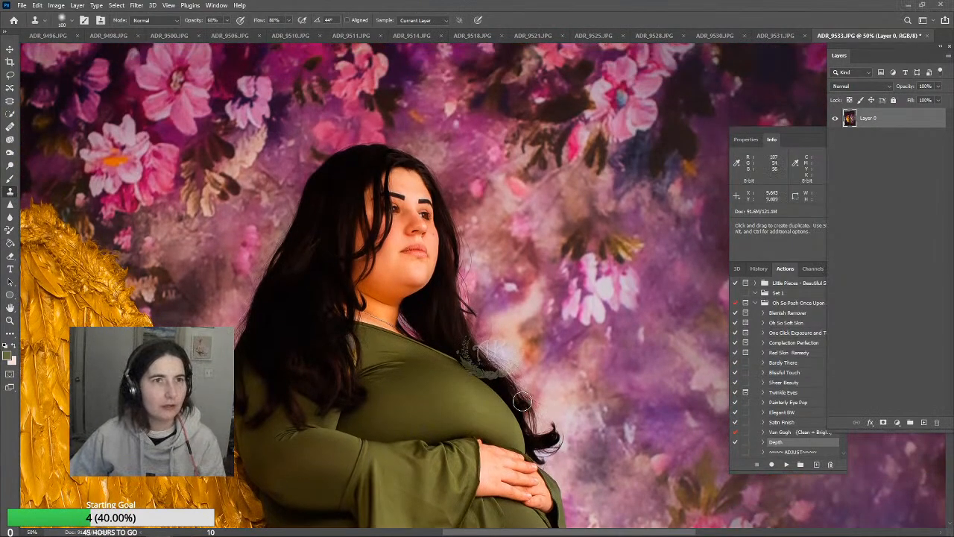
scroll(422, 398, "up", 1)
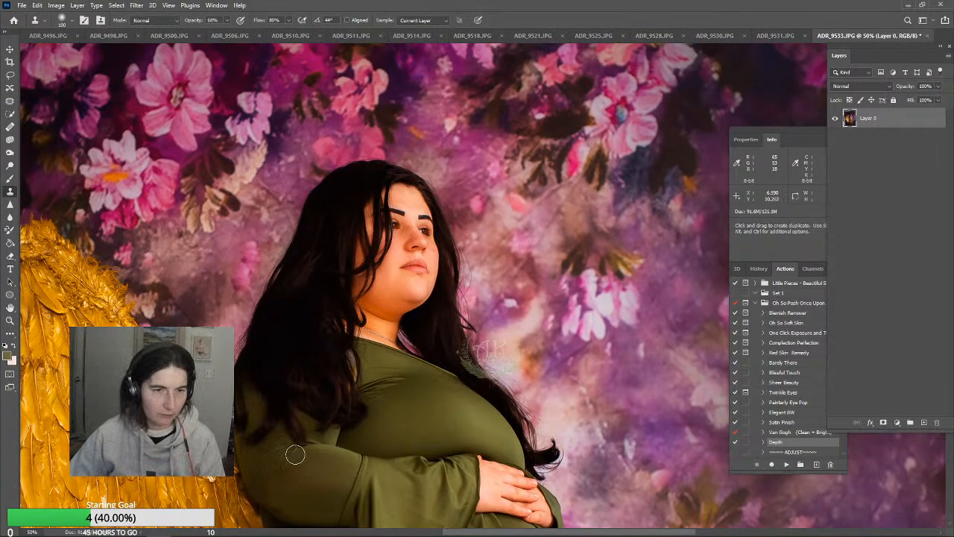
scroll(421, 496, "down", 4)
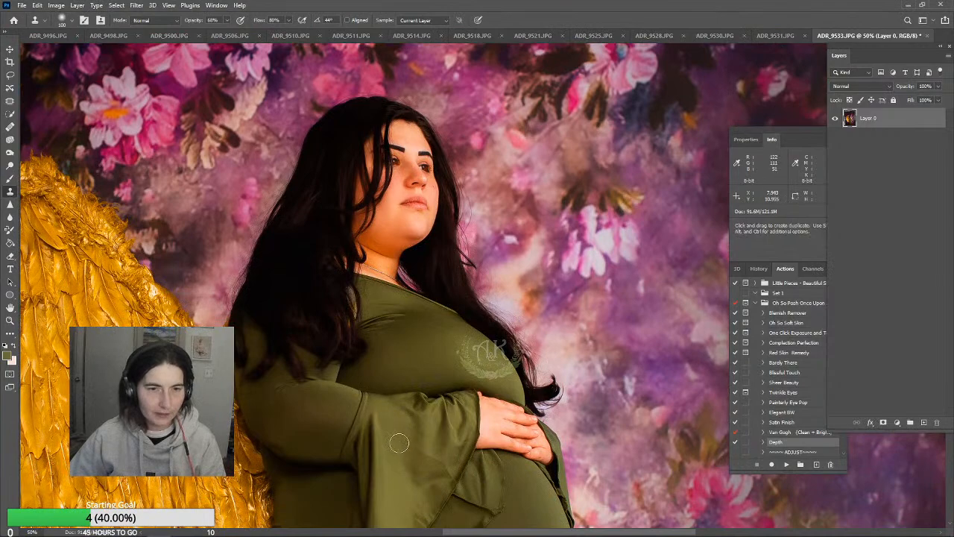
Clone smooth dress fabric over the creases across the bell sleeve beside the hands
left_click(423, 456, "alt")
left_click(444, 456)
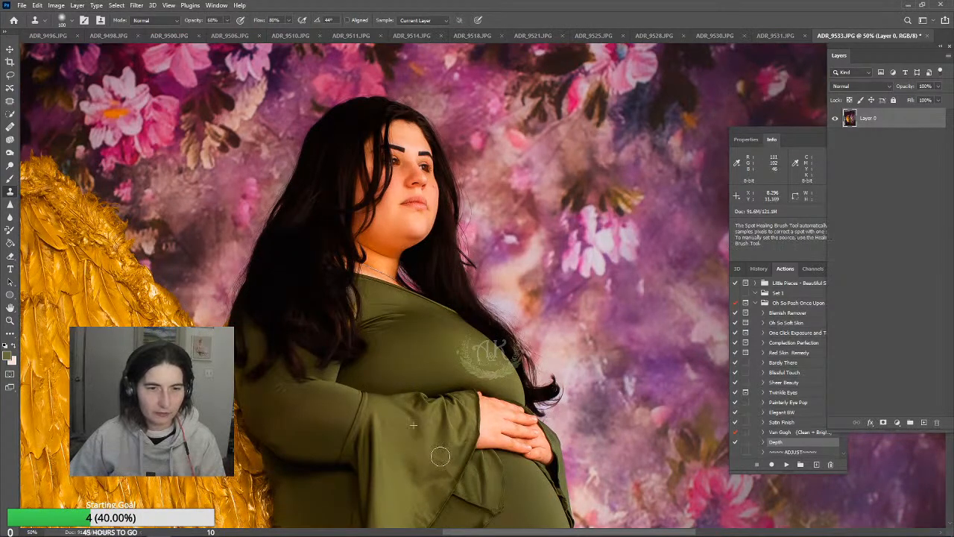
left_click(426, 471, "alt")
left_click(444, 467)
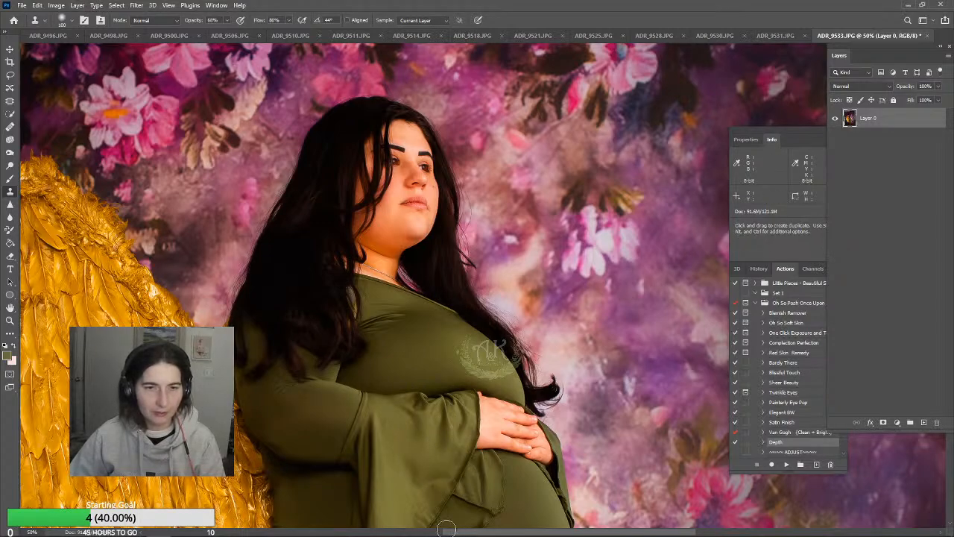
scroll(446, 529, "up", 4)
left_click(388, 500, "alt")
Clone clean fabric over the creases on the dress's upper chest, below the neckline beside the hair
scroll(470, 496, "up", 1)
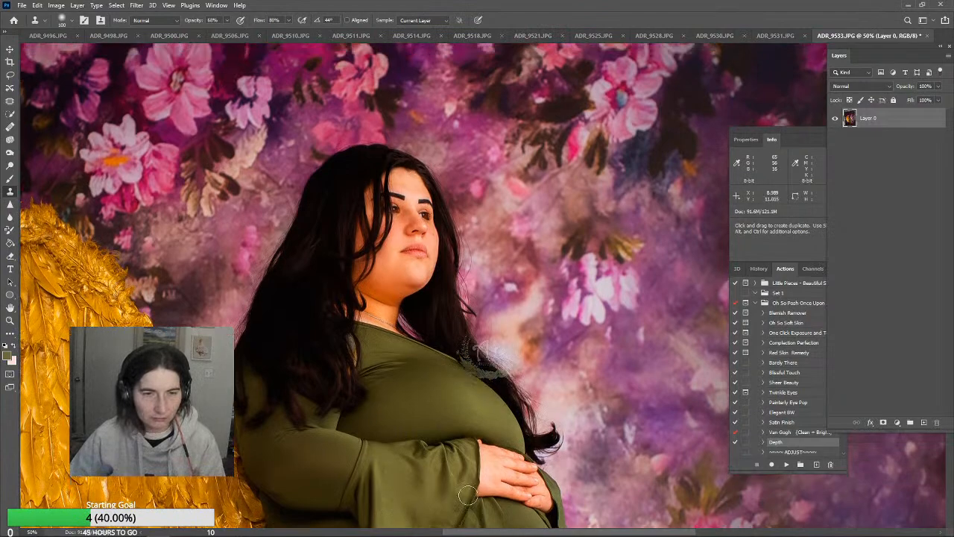
scroll(467, 496, "up", 6)
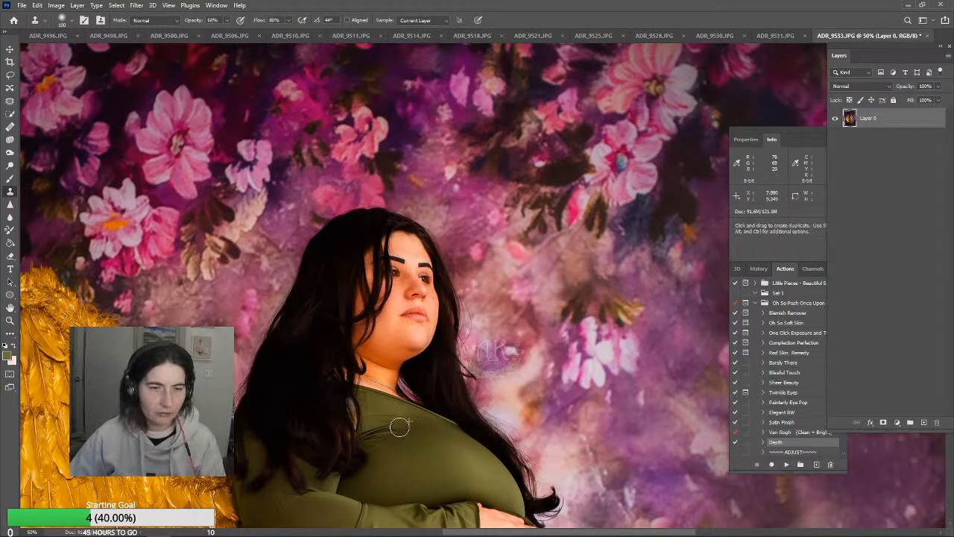
left_click(381, 446, "alt")
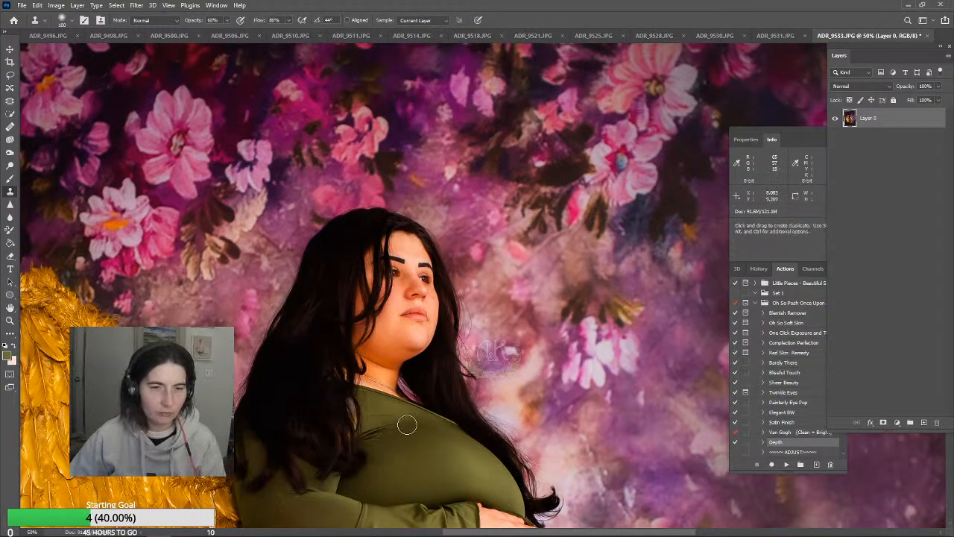
left_click(401, 421, "alt")
left_click(372, 431, "alt")
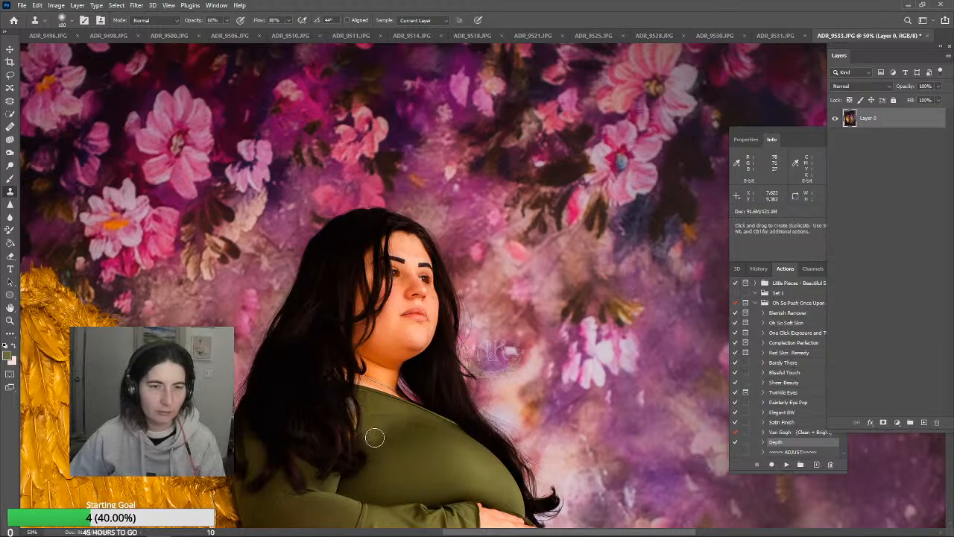
key("j")
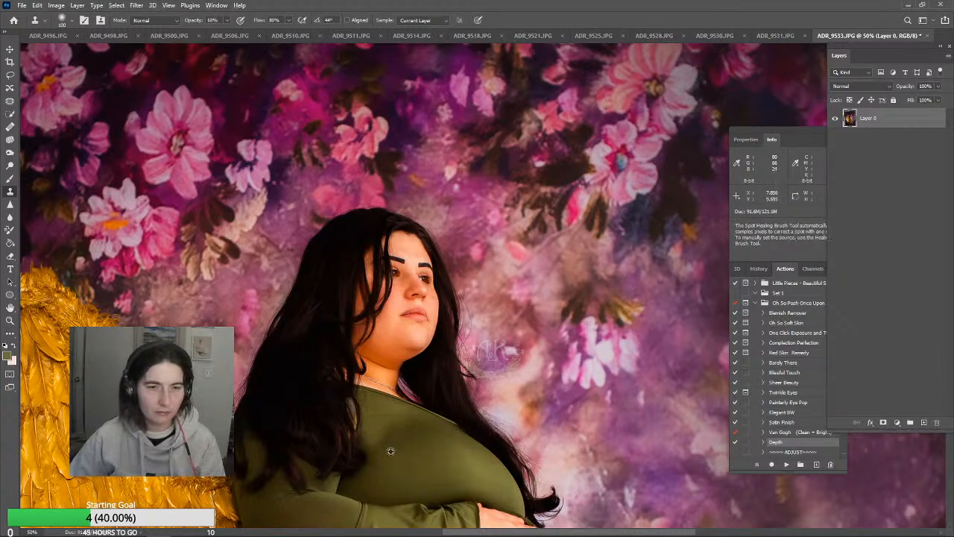
Lower the Clone Stamp opacity to 42% and blend out the remaining chest creases and shading below the neckline
left_click(228, 20)
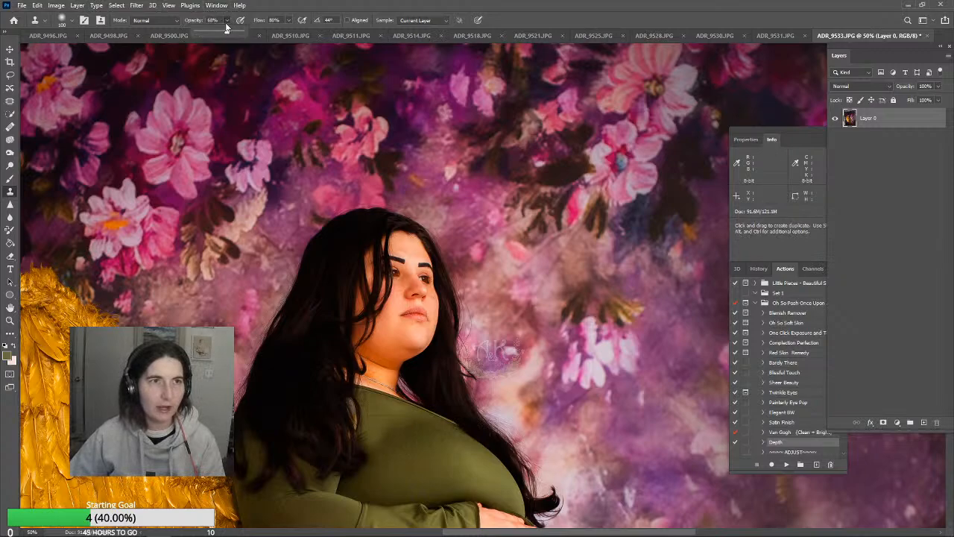
left_click(393, 448, "alt")
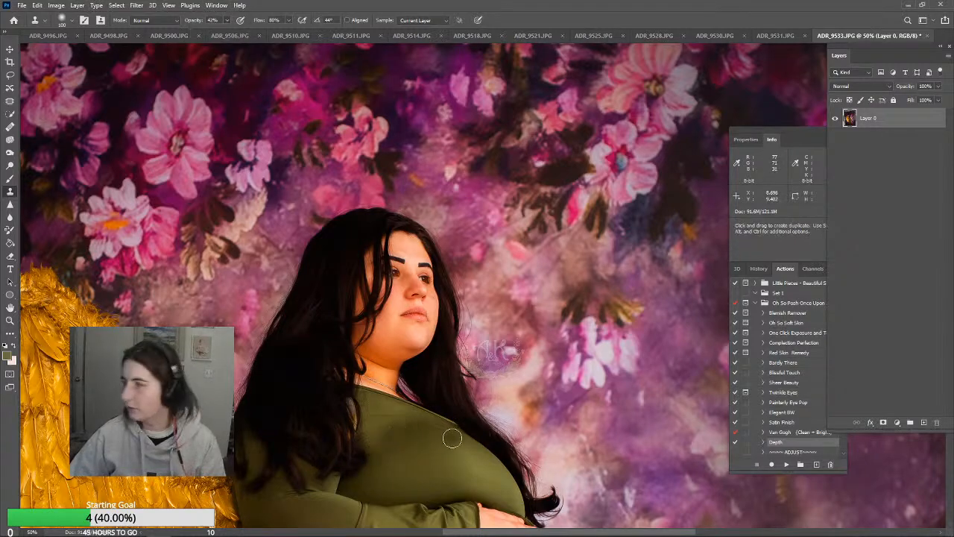
left_click(421, 428, "alt")
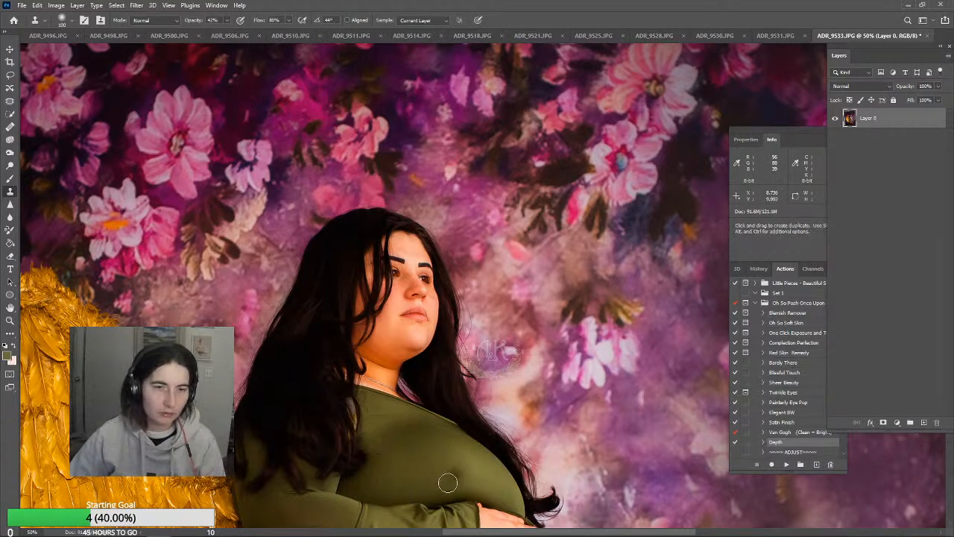
left_click(390, 414, "alt")
left_click(375, 438)
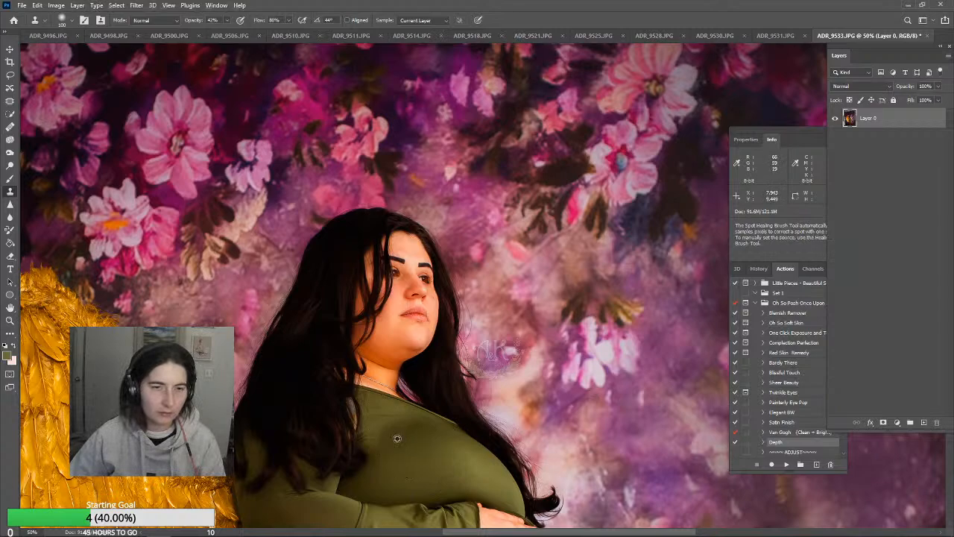
left_click(396, 438, "alt")
left_click(379, 441)
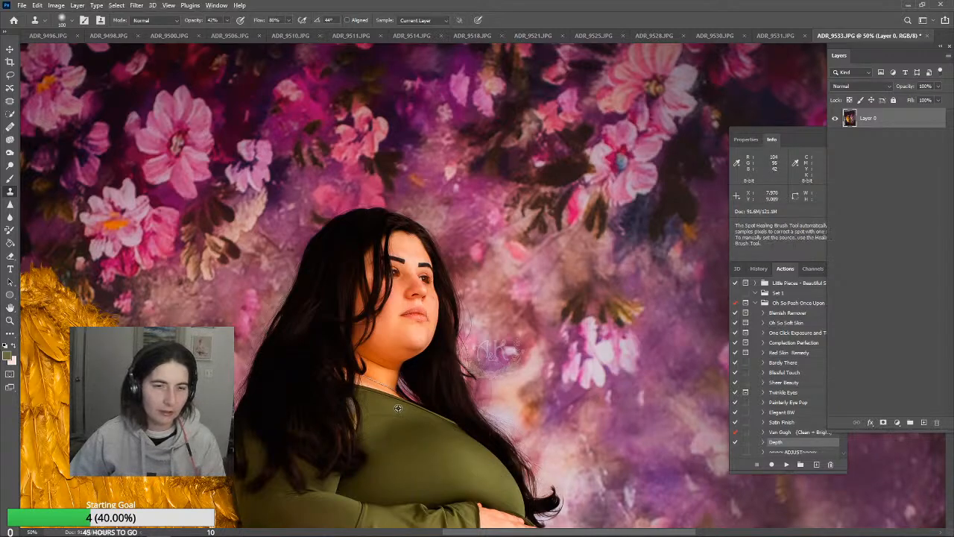
left_click(391, 412, "alt")
left_click(378, 428)
left_click(375, 426, "alt")
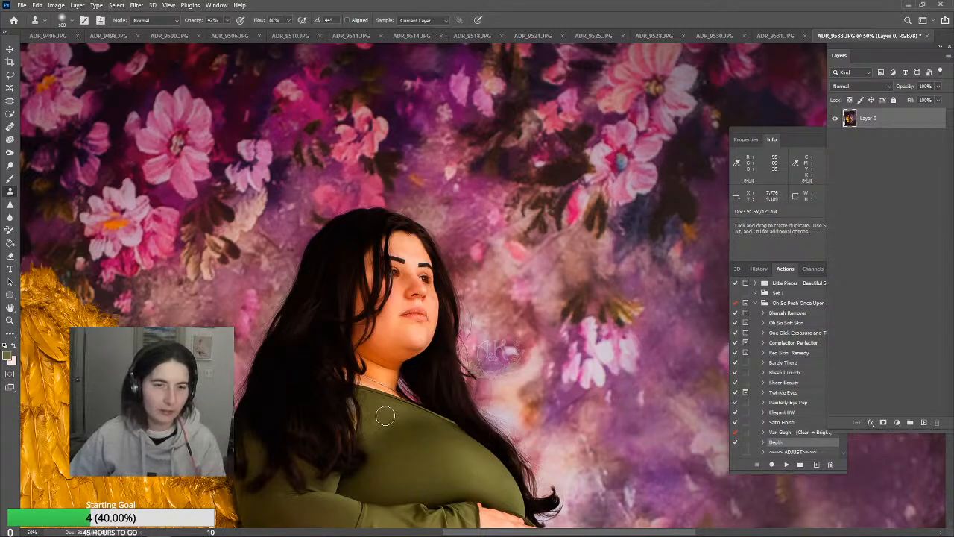
Sample the dress green and paint over the chest above the sleeve with the Brush at 30% opacity, 175 pixels
scroll(464, 489, "down", 2)
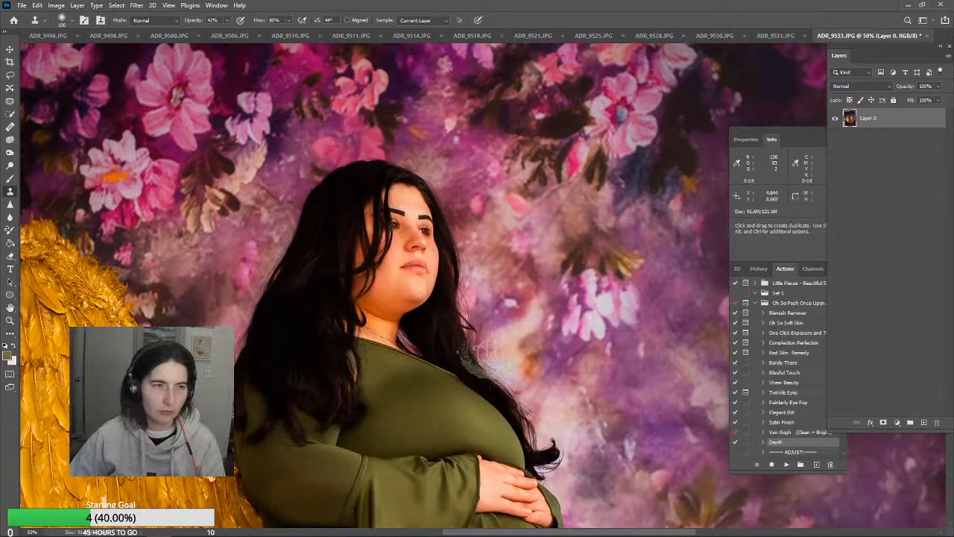
left_click(10, 179)
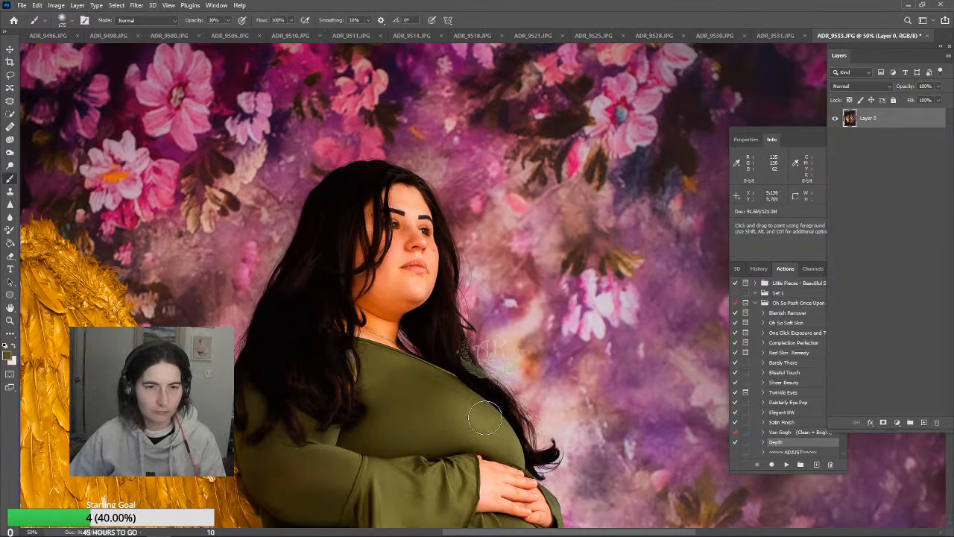
scroll(485, 420, "down", 3)
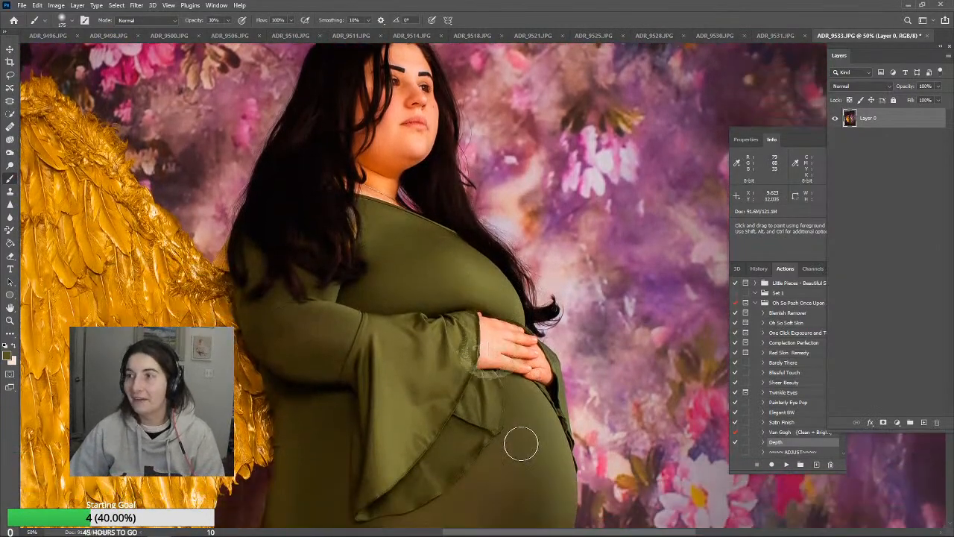
scroll(522, 442, "down", 2)
scroll(522, 442, "up", 2)
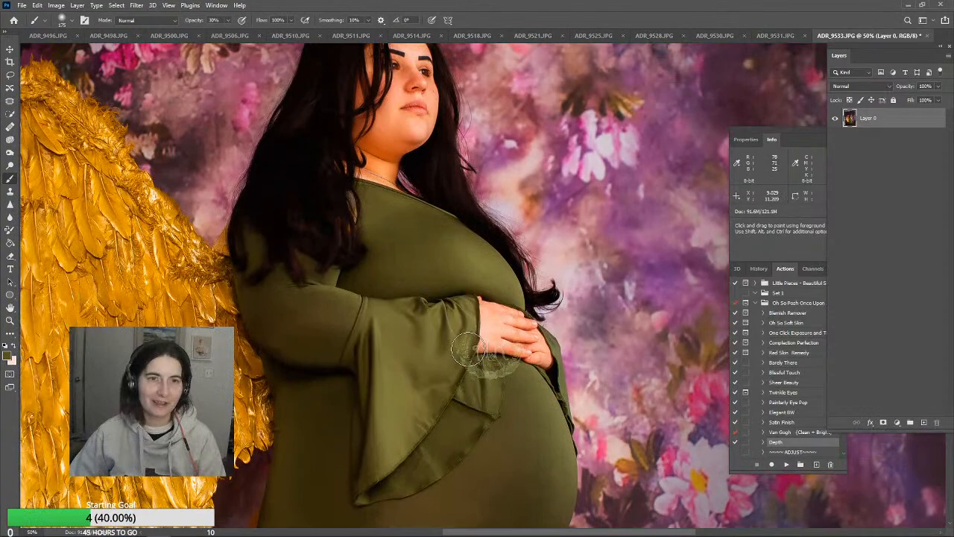
left_click(463, 275, "alt")
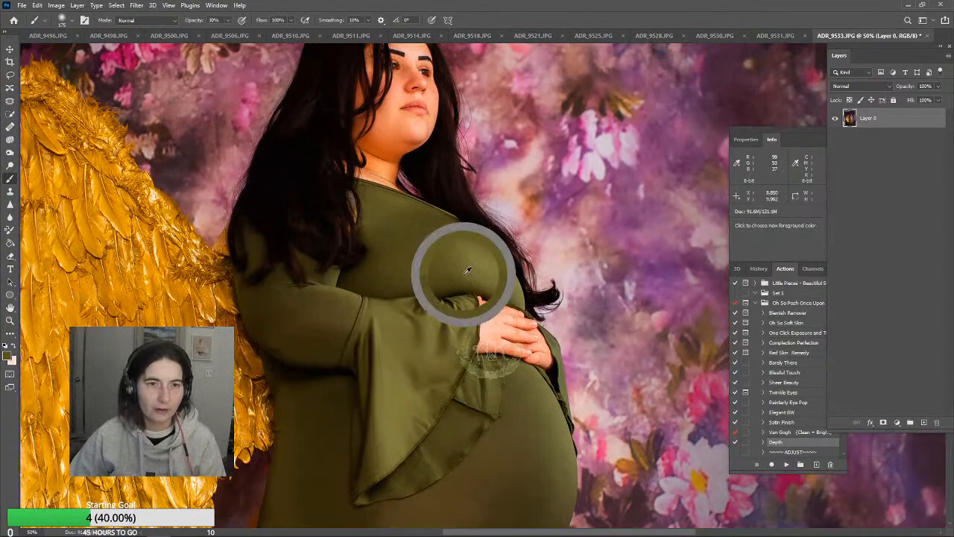
left_click(432, 250, "alt")
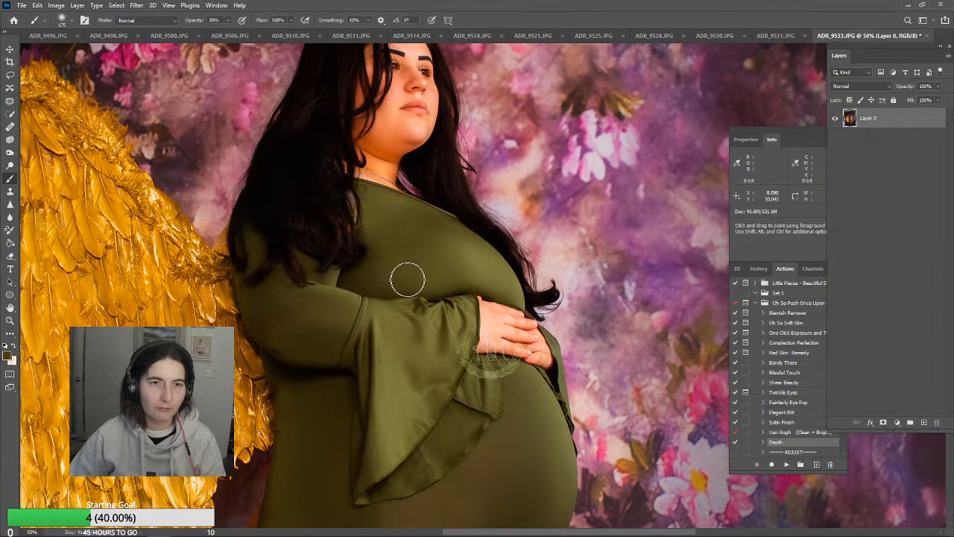
scroll(407, 279, "down", 1)
left_click(405, 251, "alt")
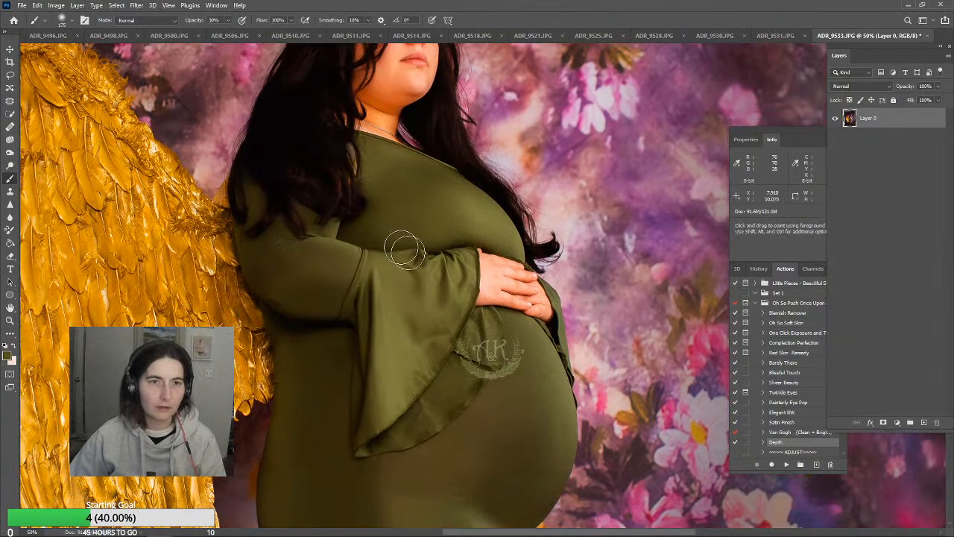
Sample the dress colour at the hip and brush it softly over the uneven tone on the lower belly
scroll(417, 272, "down", 2)
scroll(548, 393, "down", 2)
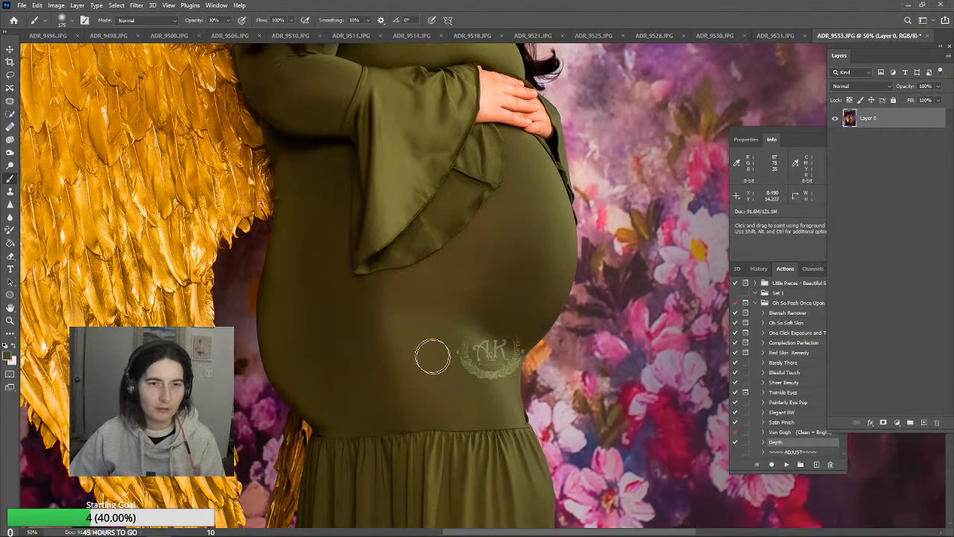
left_click(342, 364, "alt")
left_click(450, 301, "alt")
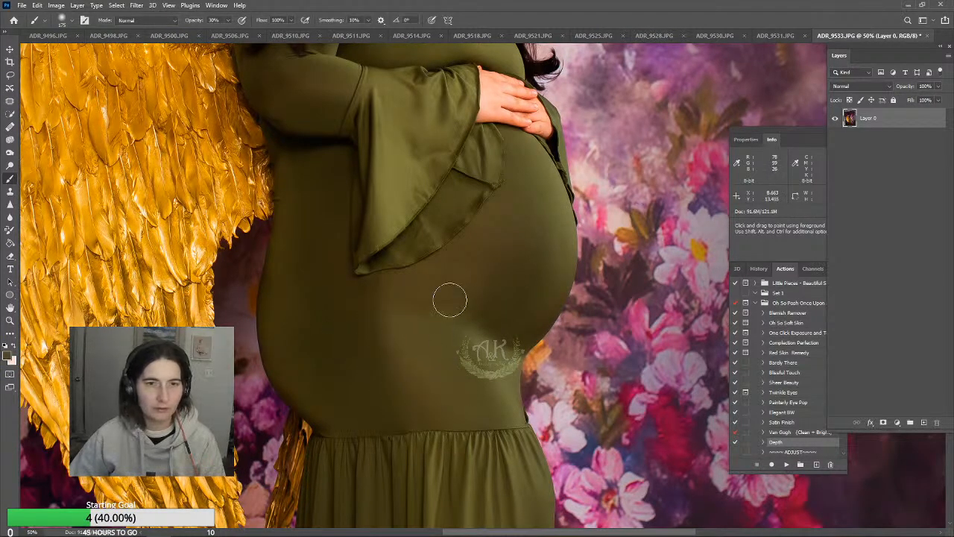
Set the Clone Stamp opacity to 100%, try a clone stroke on the lower skirt's front panel, and undo it
scroll(505, 369, "down", 2)
scroll(505, 369, "down", 5)
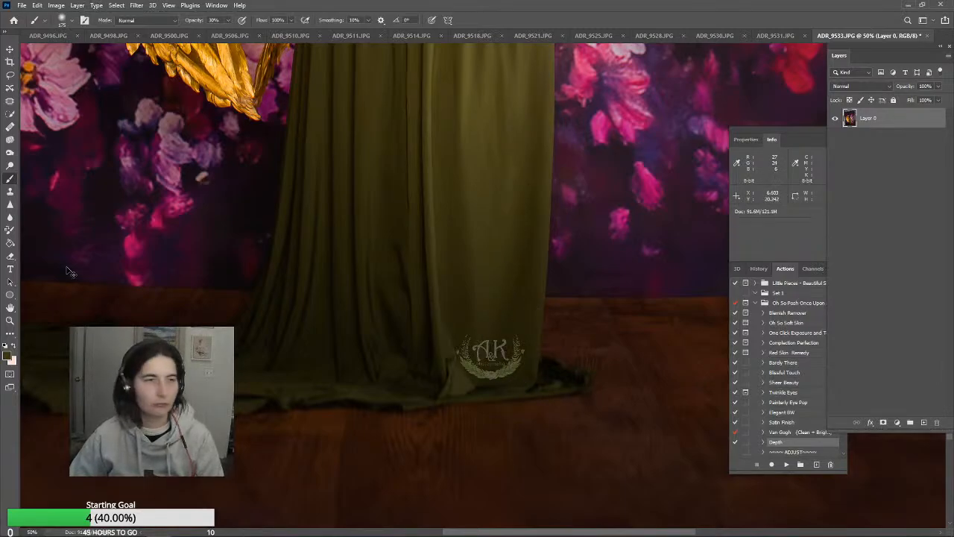
key("s")
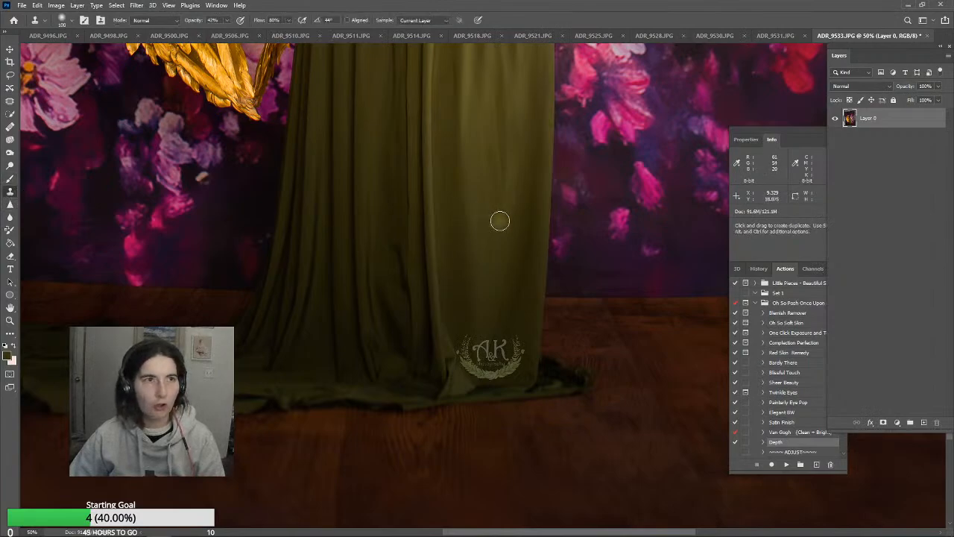
left_click(226, 20)
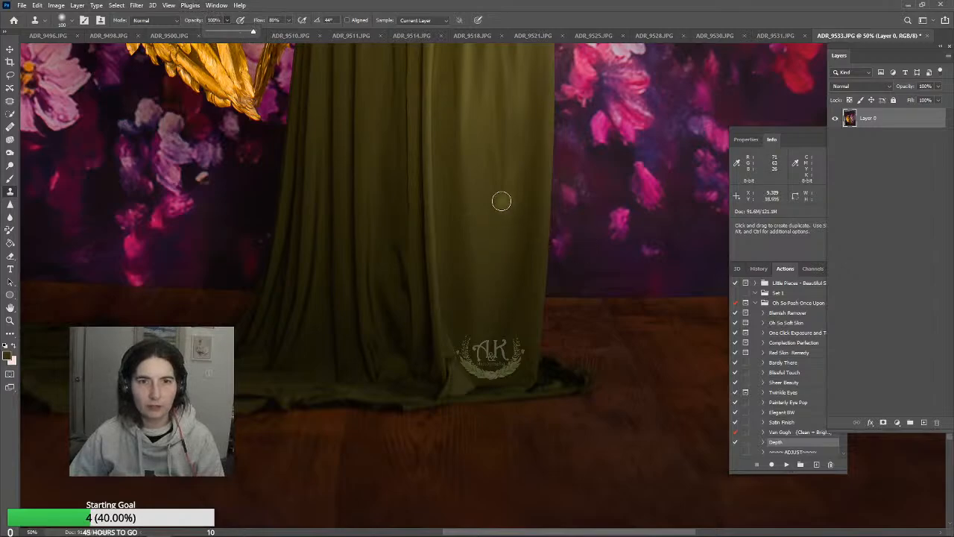
left_click(533, 158, "alt")
left_click_drag(517, 182, 515, 195)
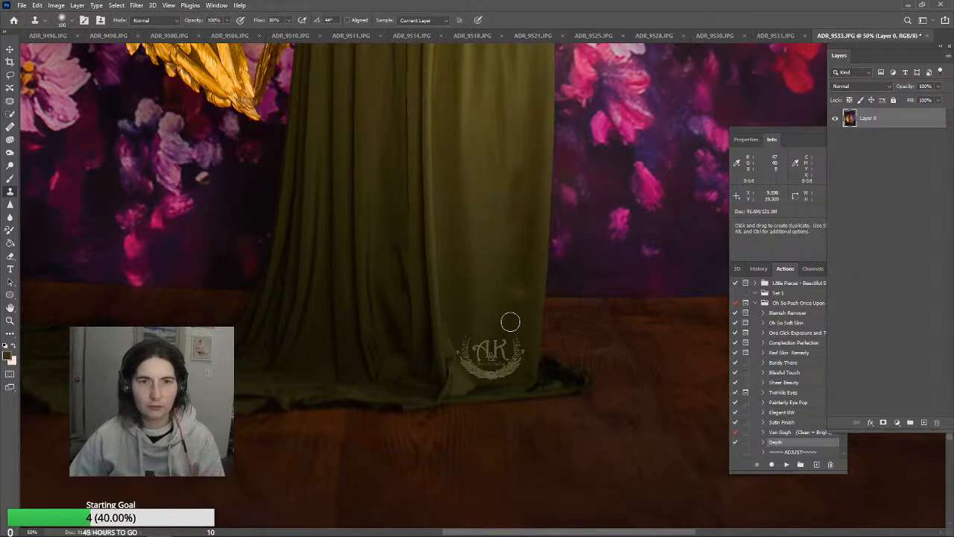
key("ctrl+z")
Resample the skirt and clone smooth fabric down the lower front panel to cover its wrinkles
left_click(496, 222, "alt")
left_click(511, 213)
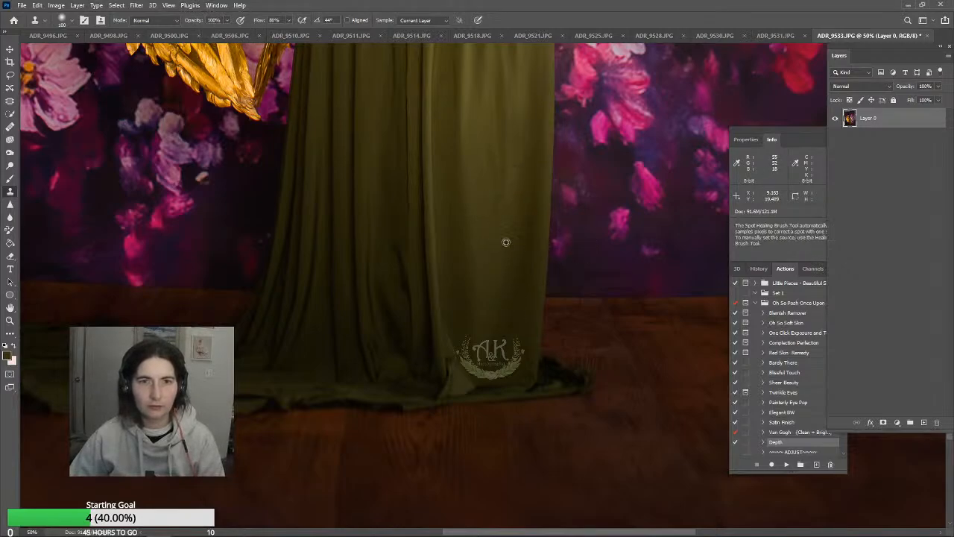
left_click_drag(507, 233, 496, 281)
left_click(495, 270, "alt")
left_click(506, 250)
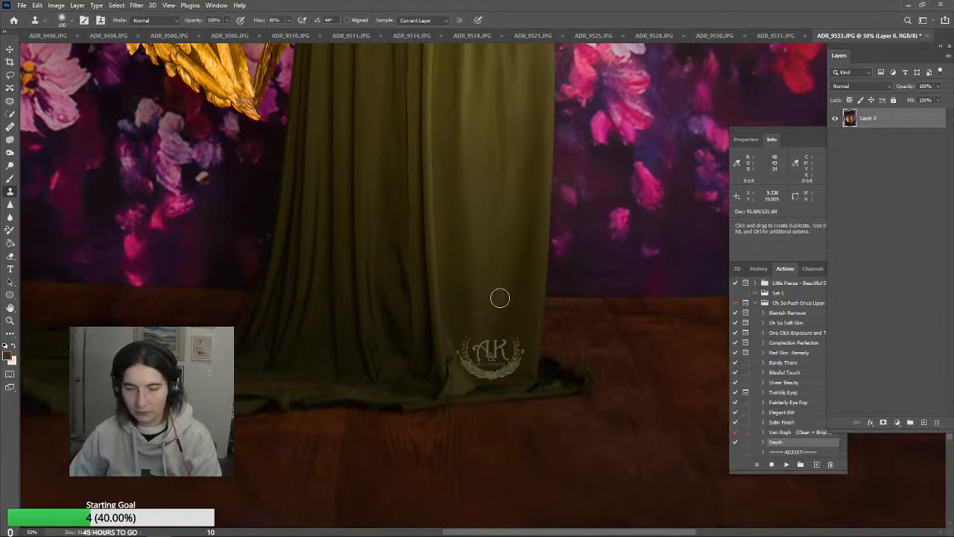
Enlarge the Clone Stamp to 200 pixels and clone smooth fabric over the skirt's front panel near the hem
key("bracketright")
key("bracketright")
key("bracketright")
key("bracketright")
left_click(472, 294, "alt")
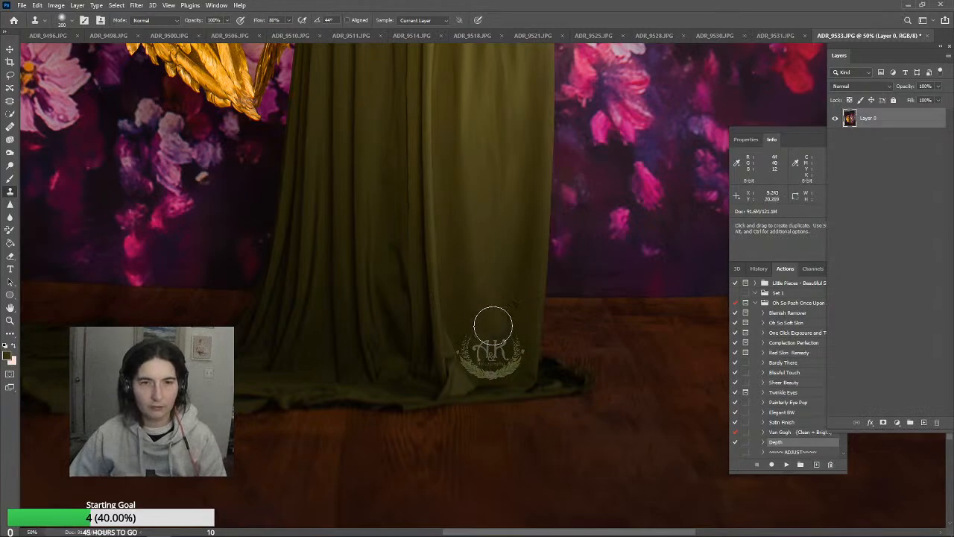
left_click(506, 371, "alt")
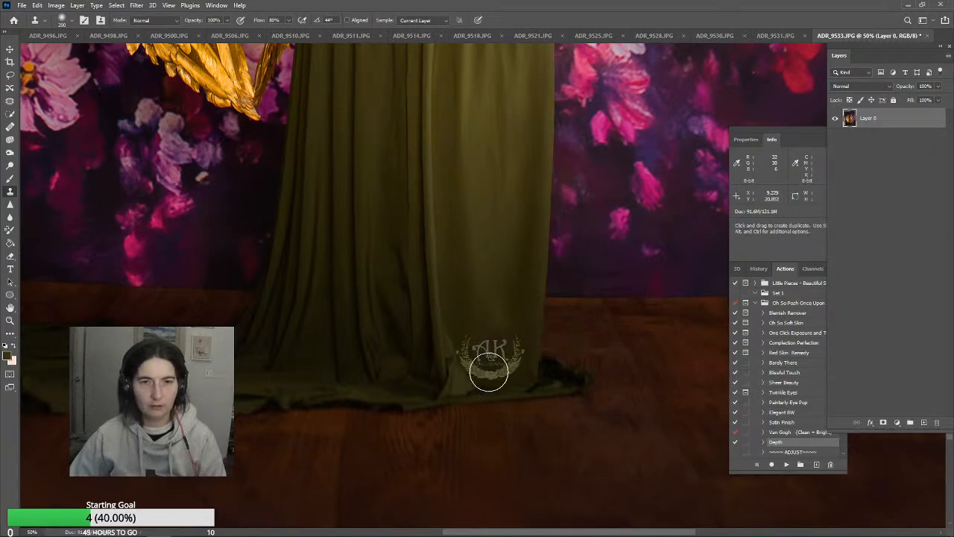
scroll(501, 341, "up", 5)
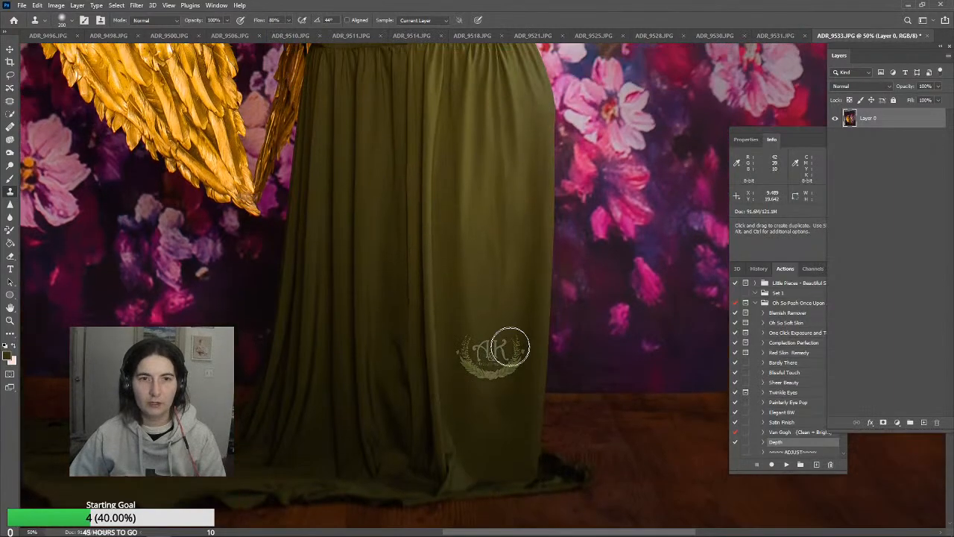
key("j")
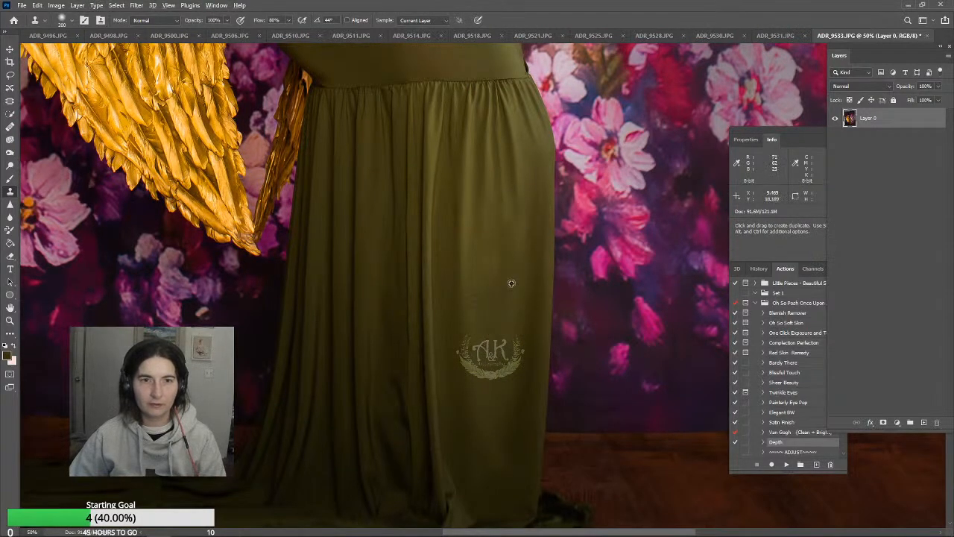
scroll(551, 358, "up", 4)
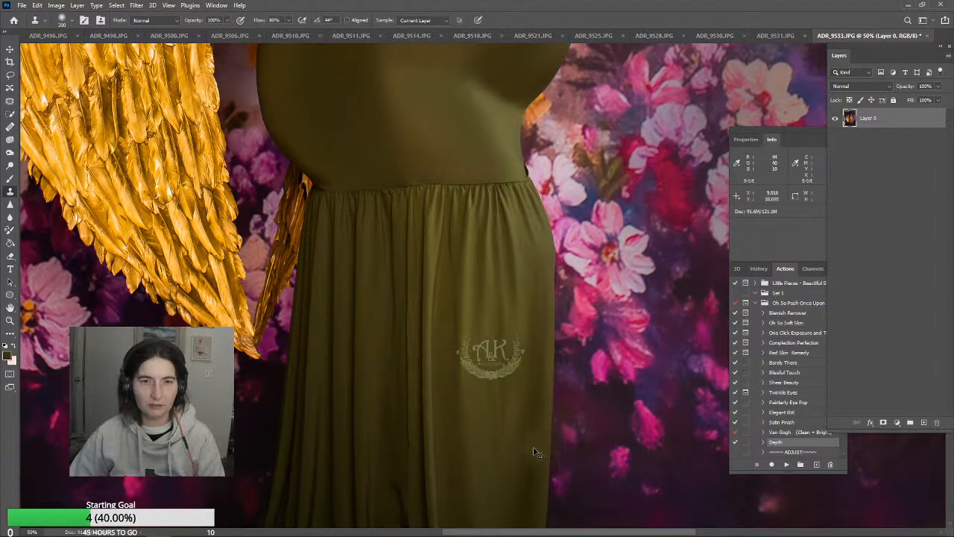
scroll(552, 394, "up", 8)
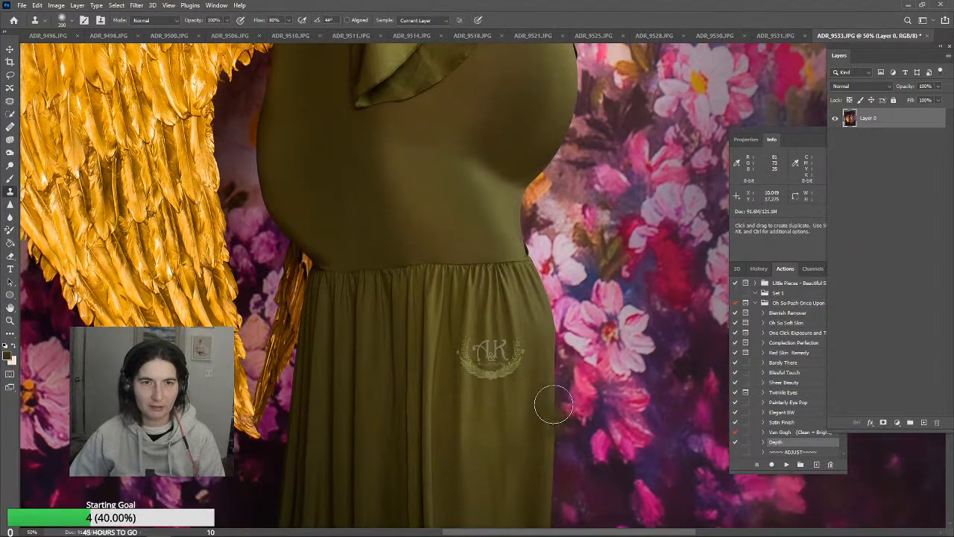
scroll(675, 384, "up", 12)
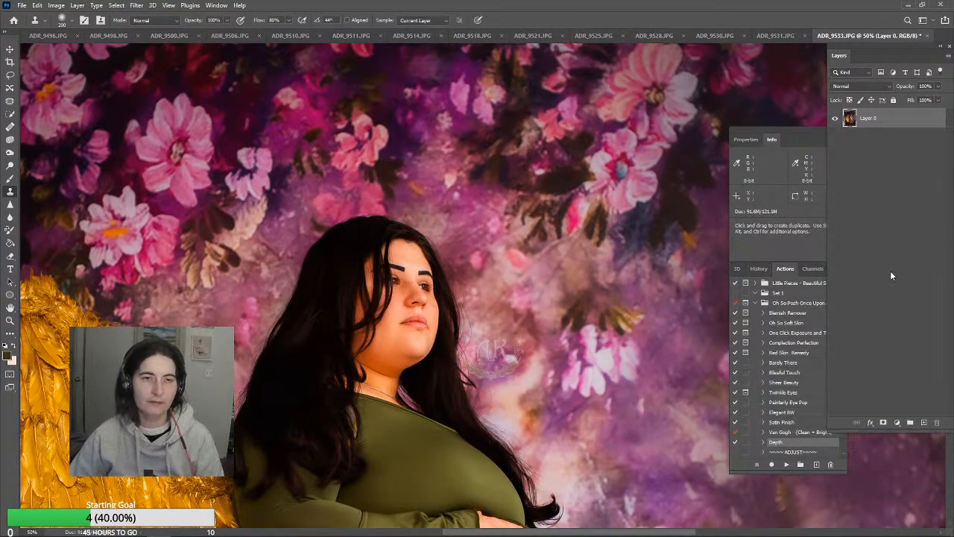
Duplicate the retouched Layer 0 and make the copy the active layer for the hair retouching
right_click(908, 127)
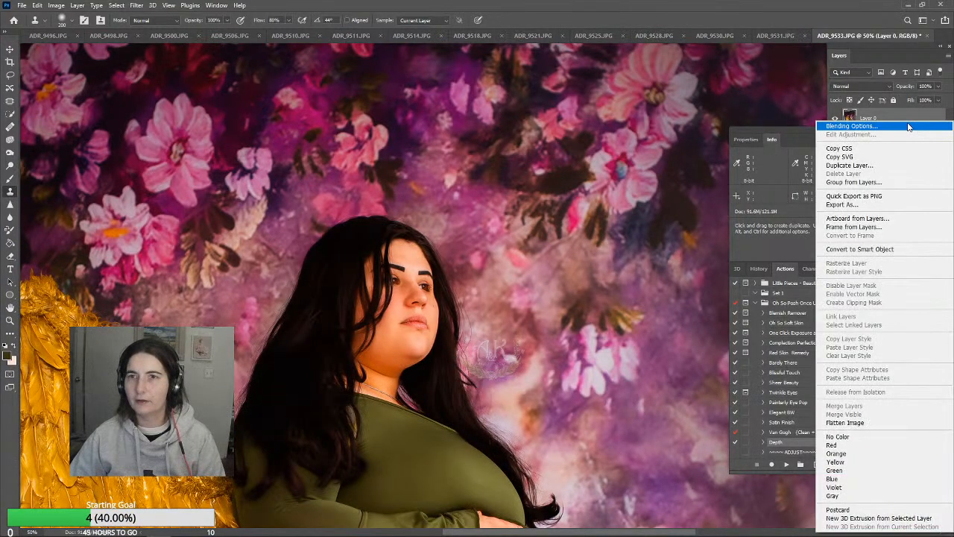
left_click(893, 166)
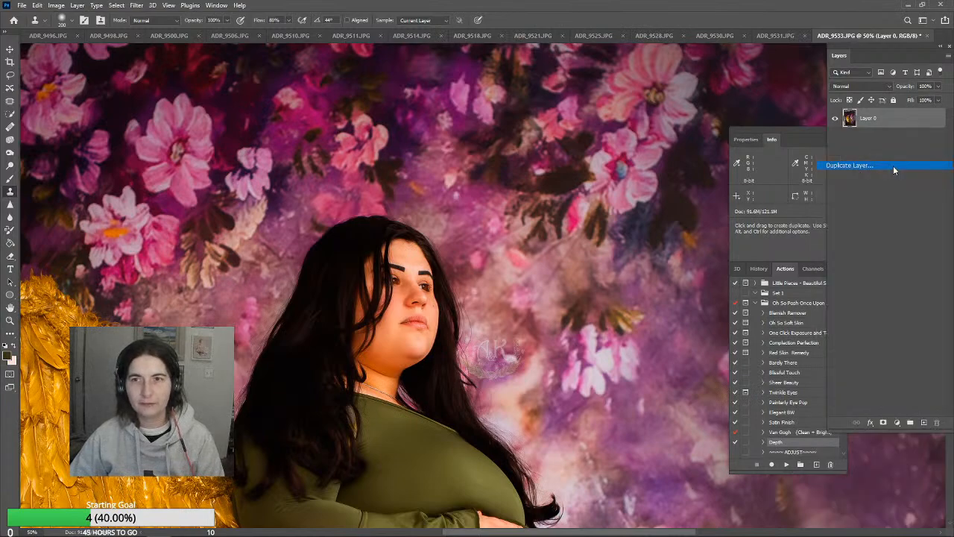
left_click(560, 147)
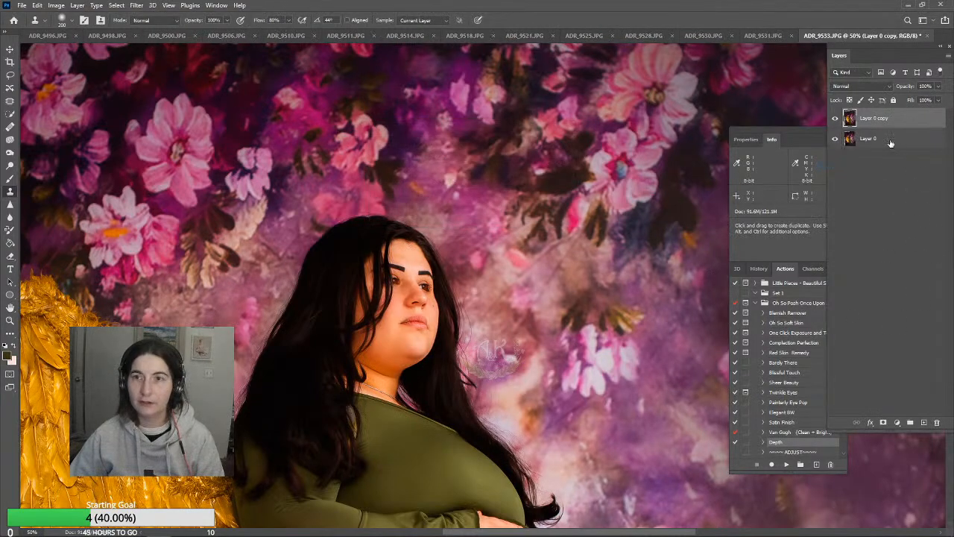
left_click(892, 145)
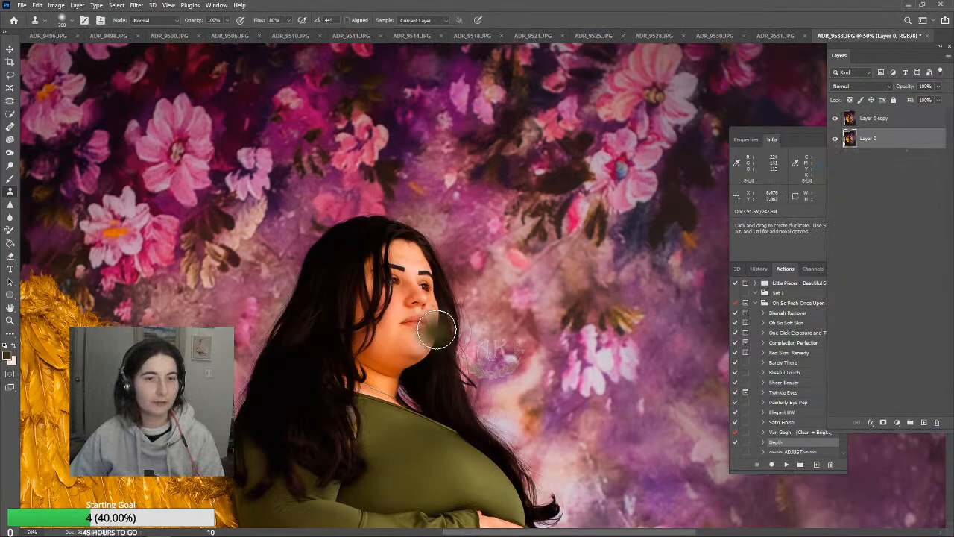
scroll(438, 325, "down", 1)
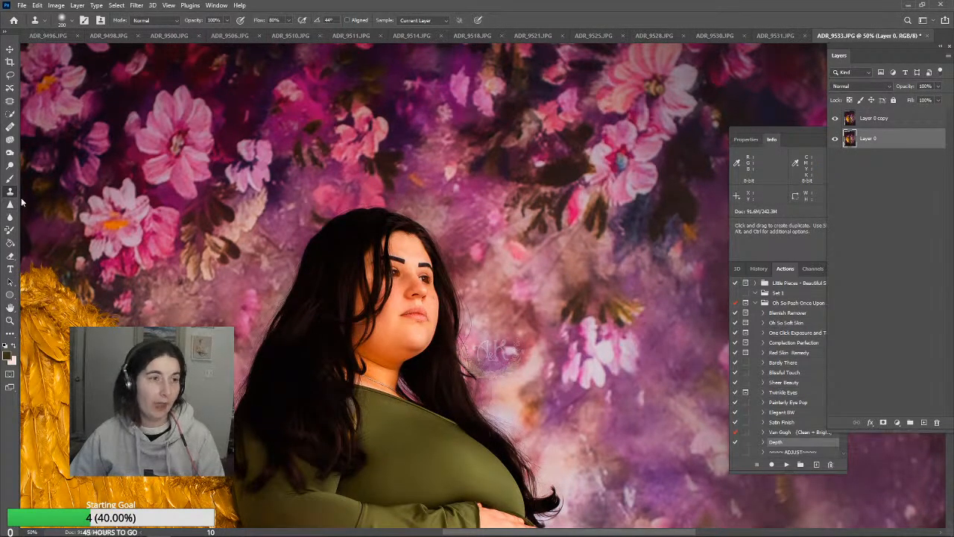
scroll(315, 440, "down", 10)
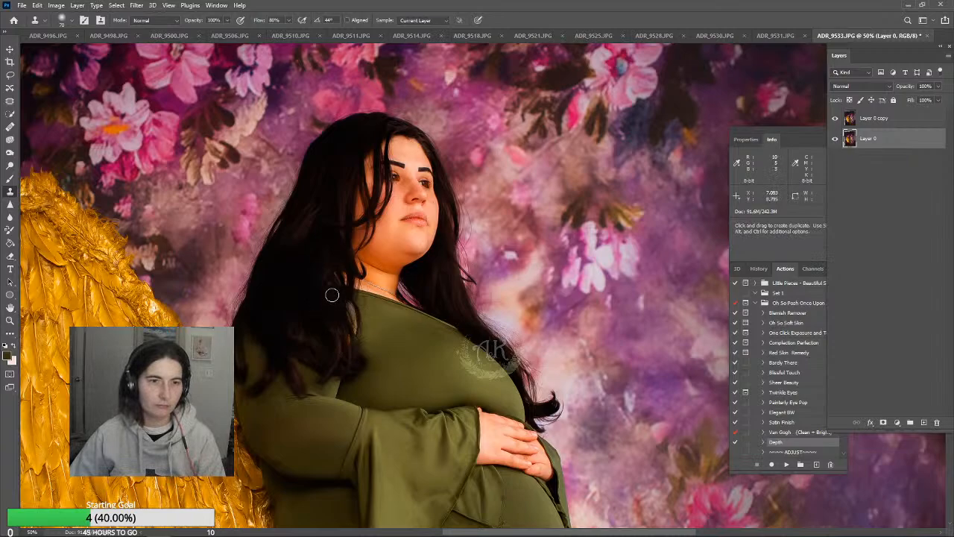
left_click(873, 120)
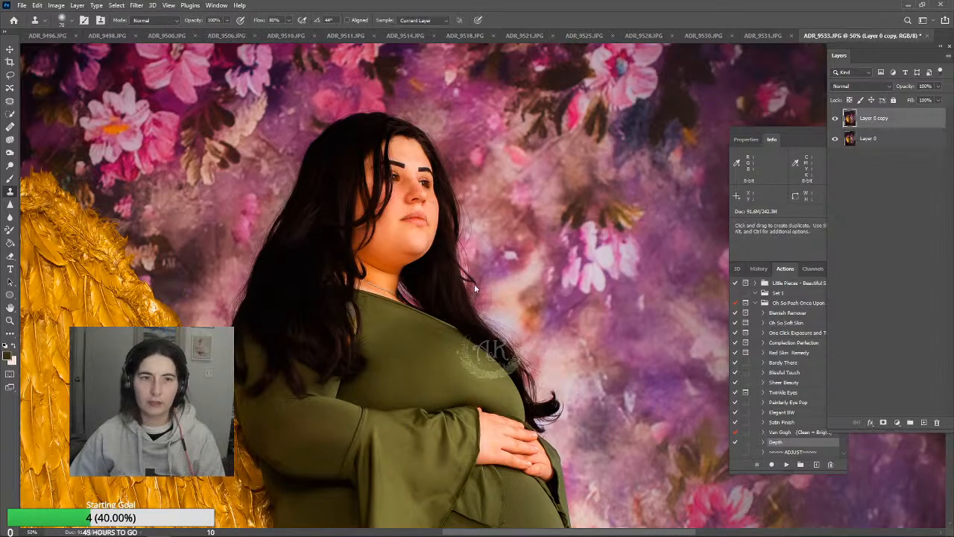
Clone dark hair over the lighter strands in the long hair falling beside the neck and shoulder
left_click(320, 292, "alt")
left_click(343, 303)
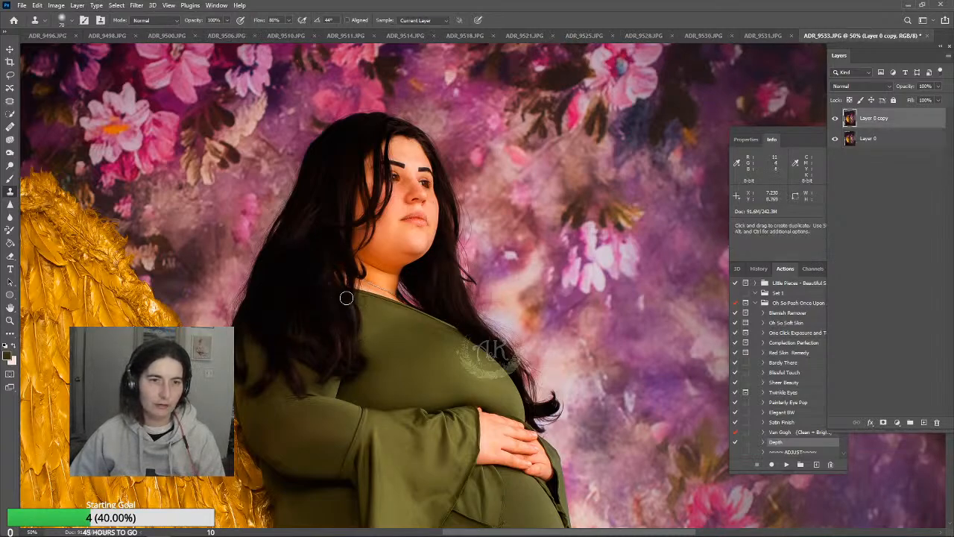
scroll(339, 362, "up", 2)
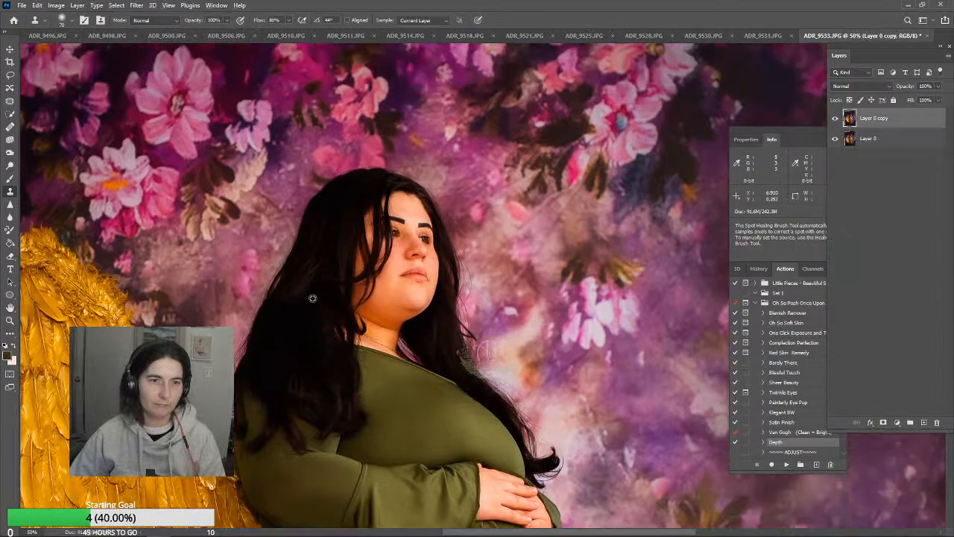
scroll(332, 340, "up", 1)
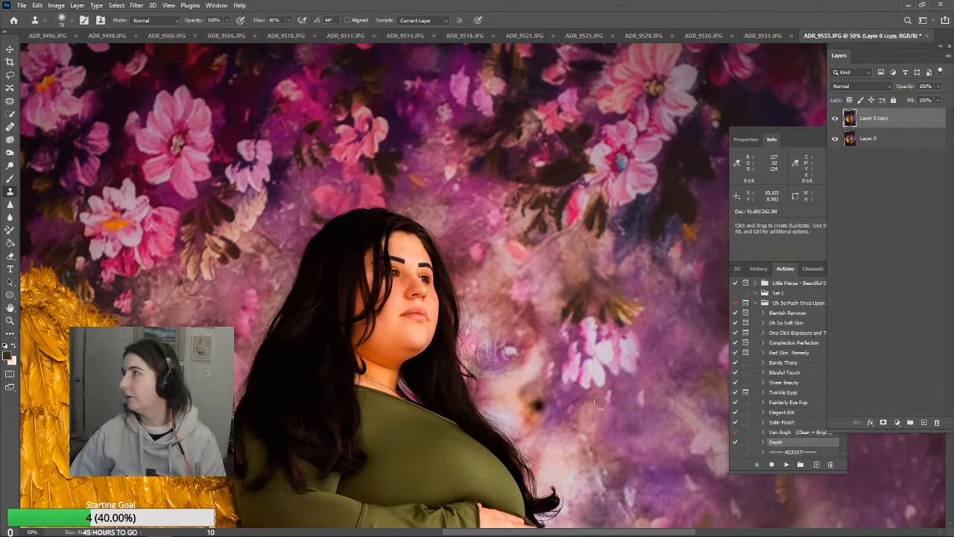
left_click(317, 287, "alt")
mouse_move(294, 314)
left_mouse_down()
mouse_move(277, 337)
mouse_move(300, 334)
left_mouse_up()
left_click(318, 292, "alt")
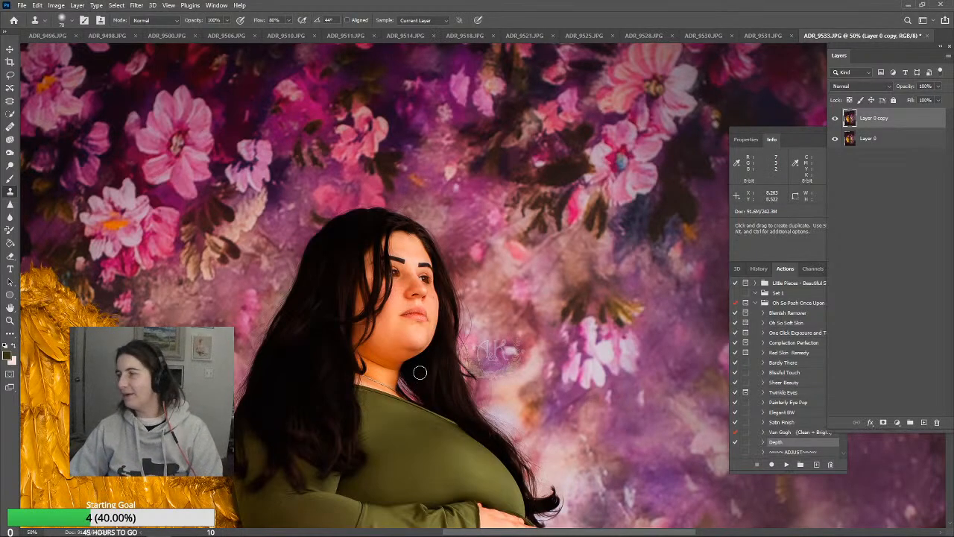
Sample dark hair on the crown with a smaller Clone Stamp and cover the gap along the hairline beside the forehead
key("j")
key("s")
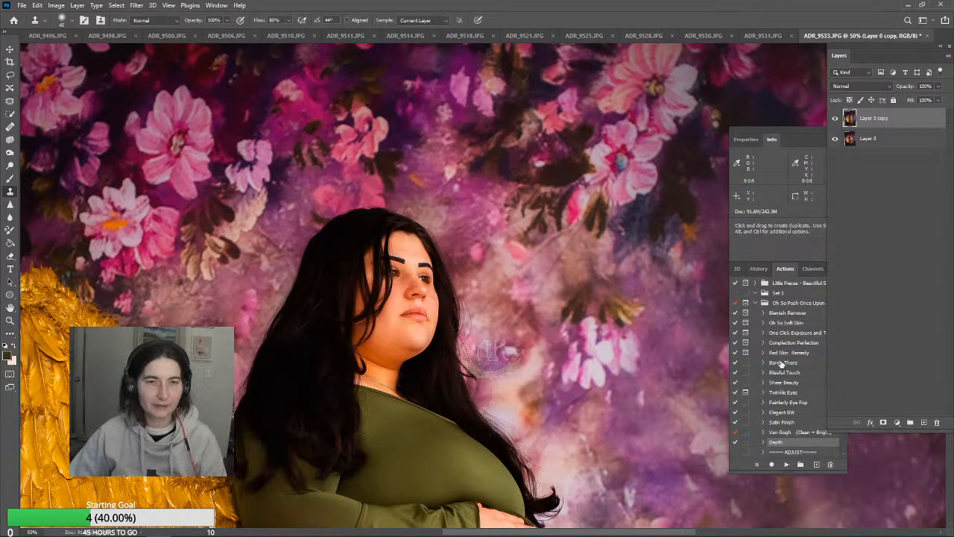
scroll(633, 411, "down", 2)
scroll(340, 380, "up", 4)
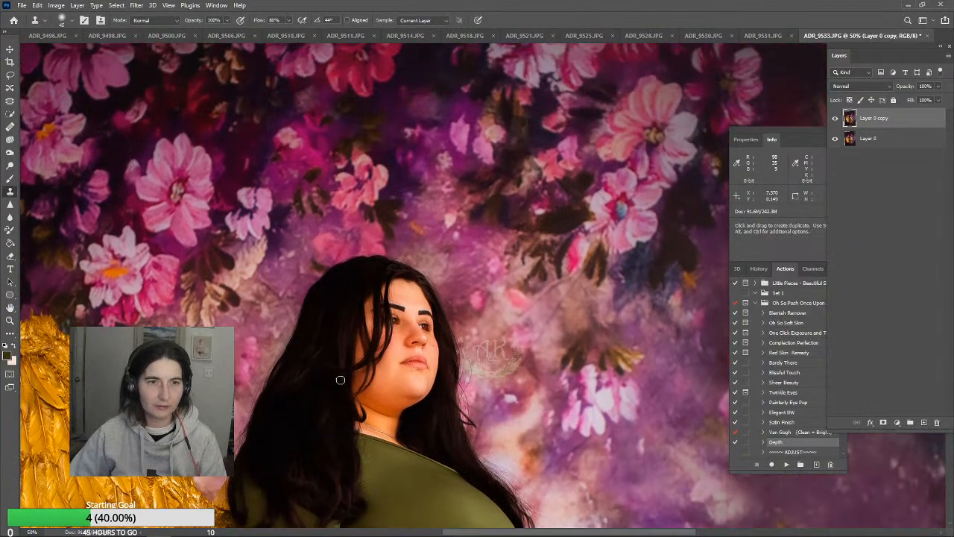
left_click(358, 277, "alt")
left_click(345, 281, "alt")
left_click_drag(372, 290, 364, 325)
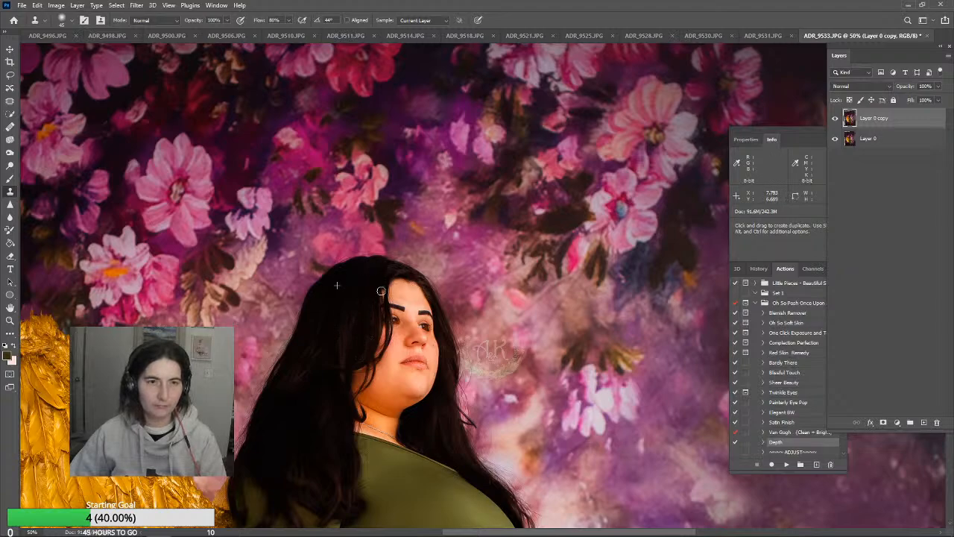
left_click_drag(383, 294, 384, 314)
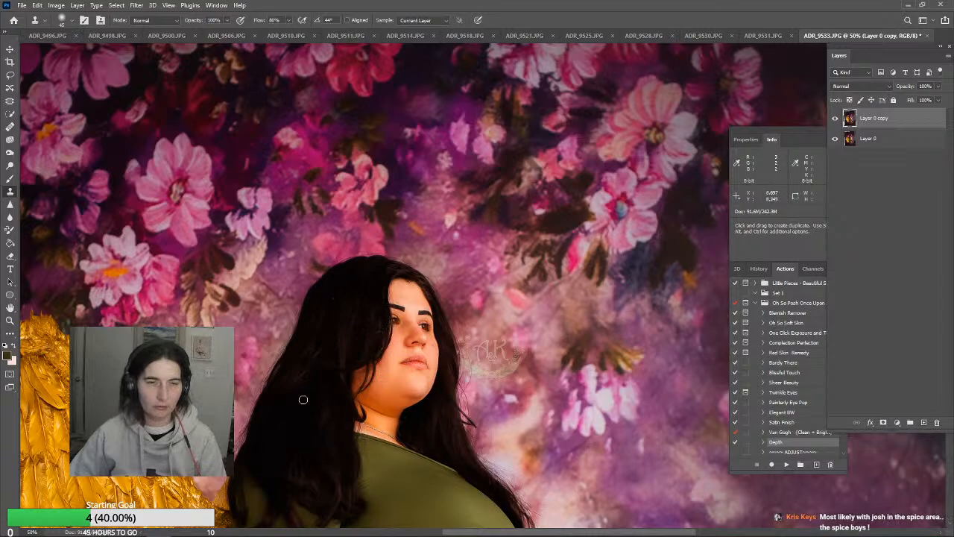
Try to run the Depth action on the copied layer
key("z")
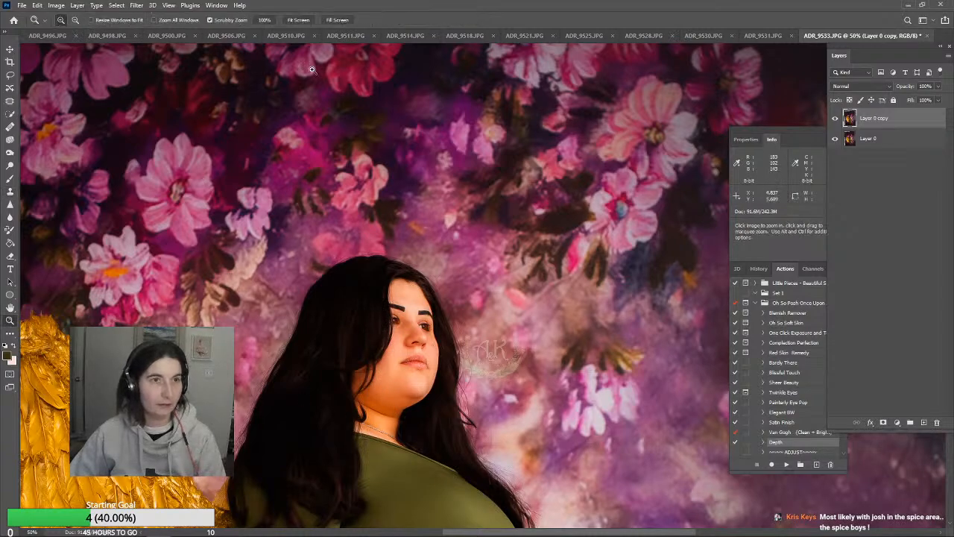
left_click(302, 20)
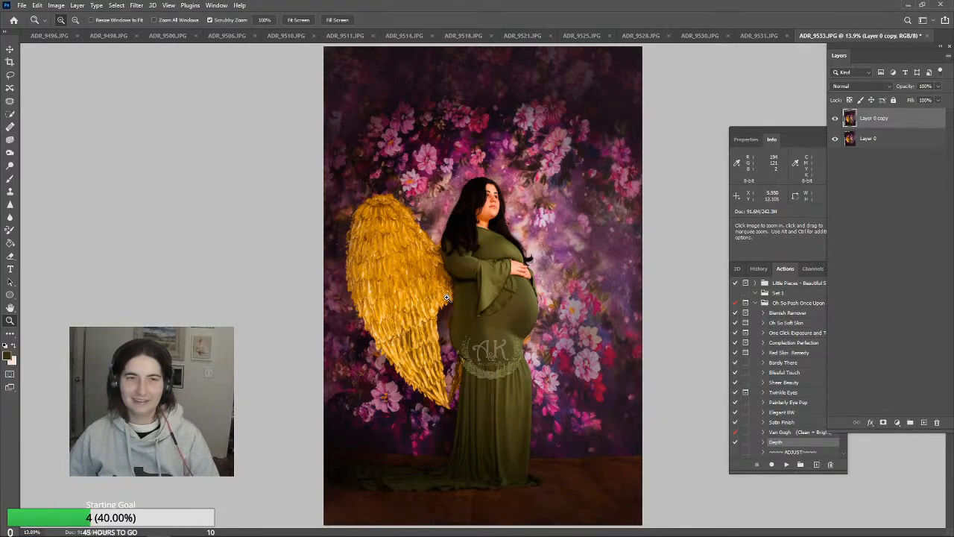
left_click(9, 152)
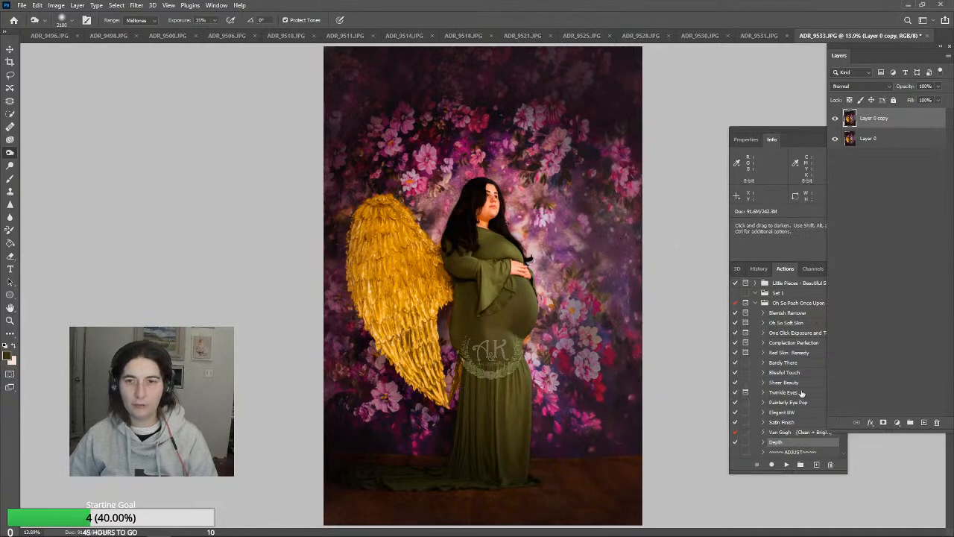
scroll(788, 442, "down", 1)
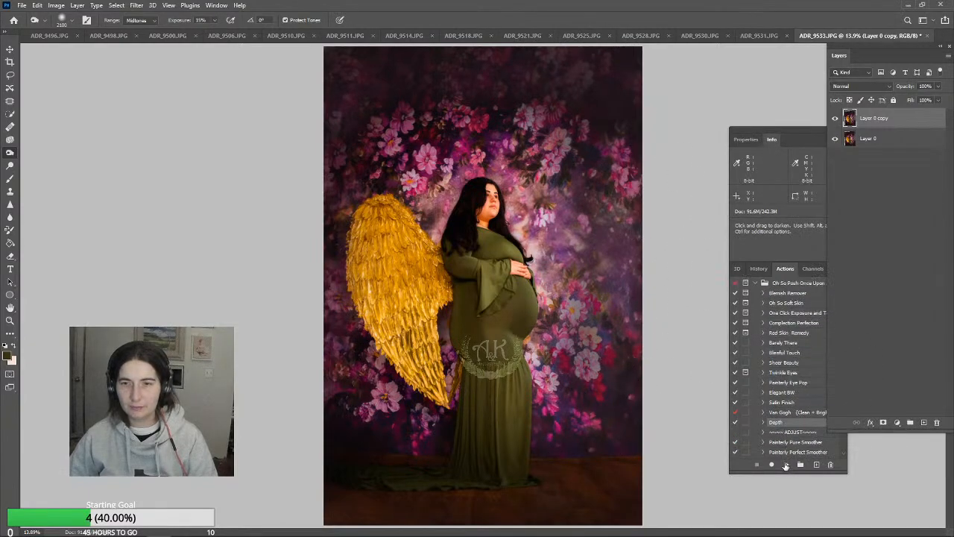
left_click(785, 464)
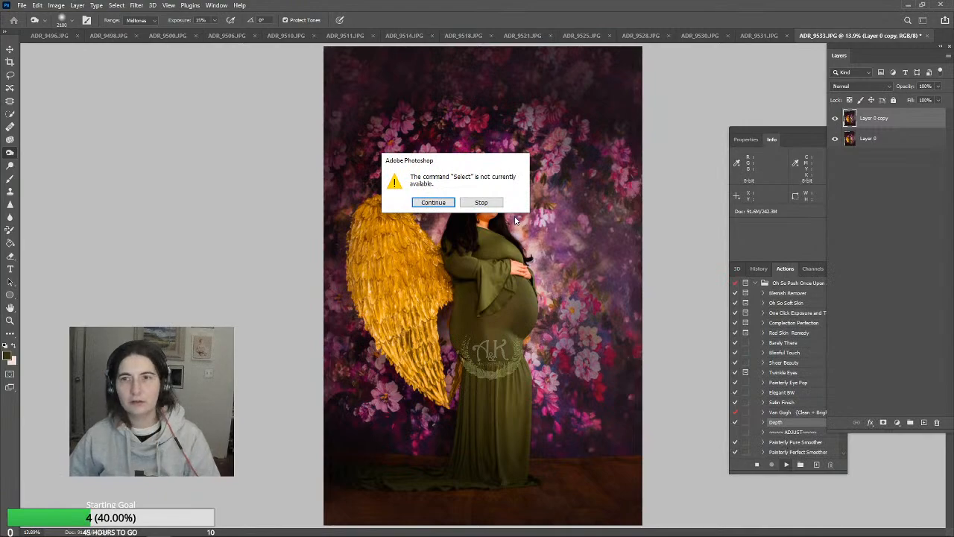
left_click(481, 202)
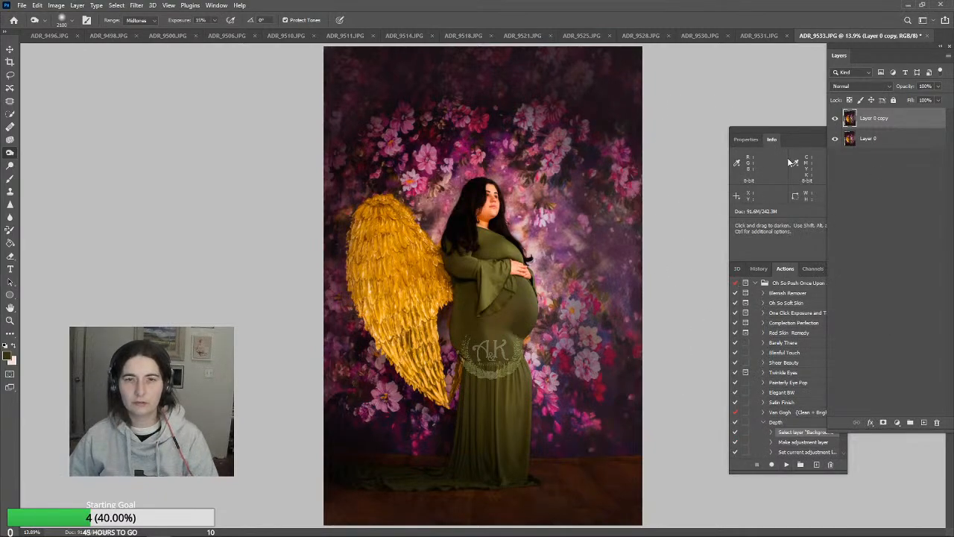
Flatten the image into a single Background layer
left_click(96, 5)
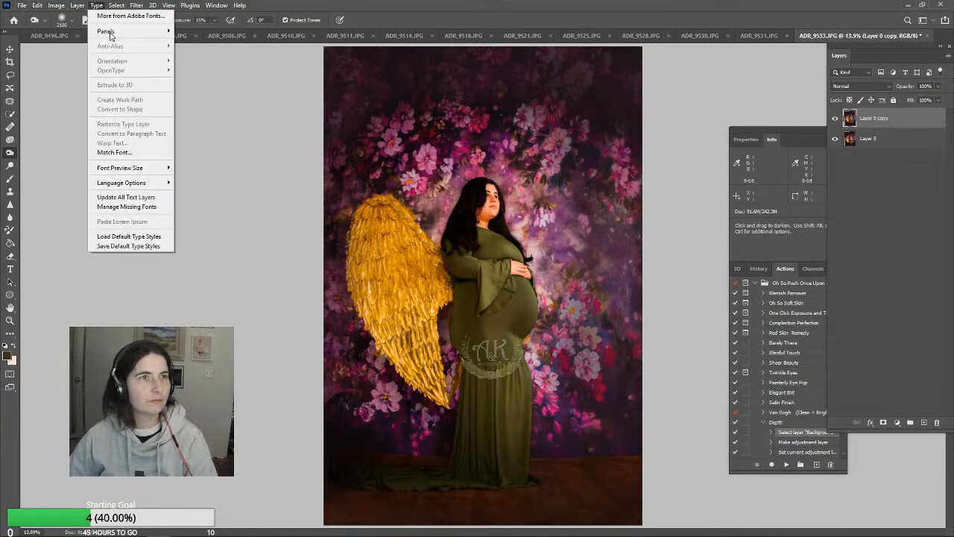
mouse_move(82, 6)
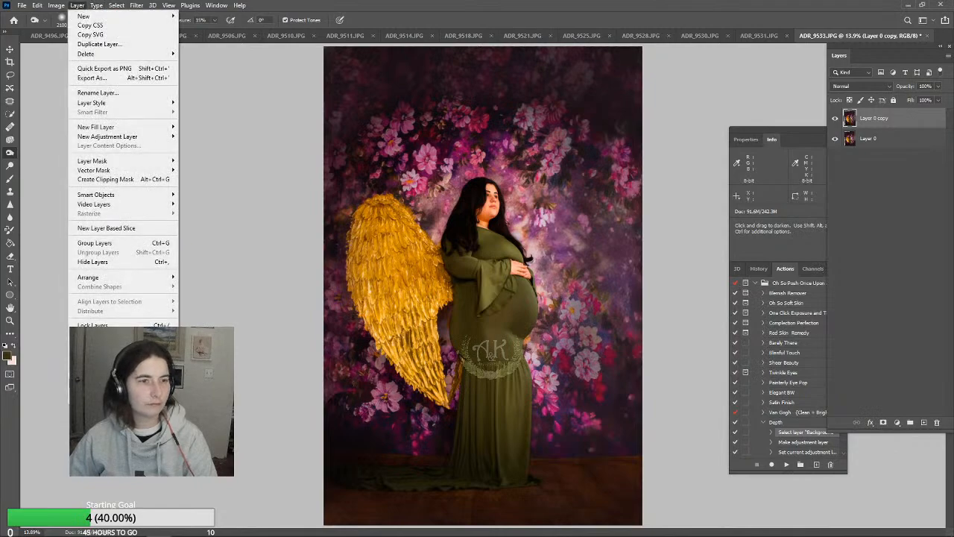
left_click(97, 383)
Try the Satin Finish action on the flattened photo and delete its adjustment layer
left_click(779, 403)
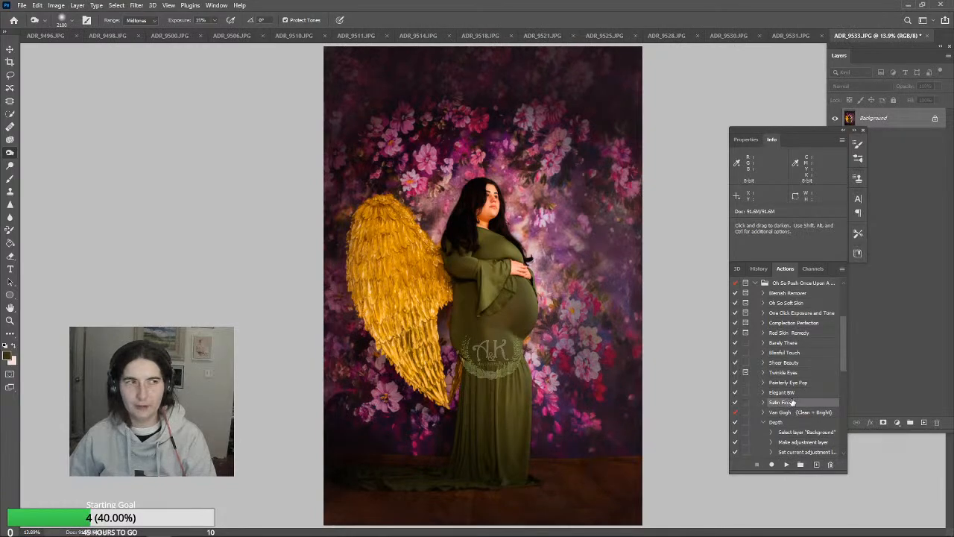
left_click(786, 465)
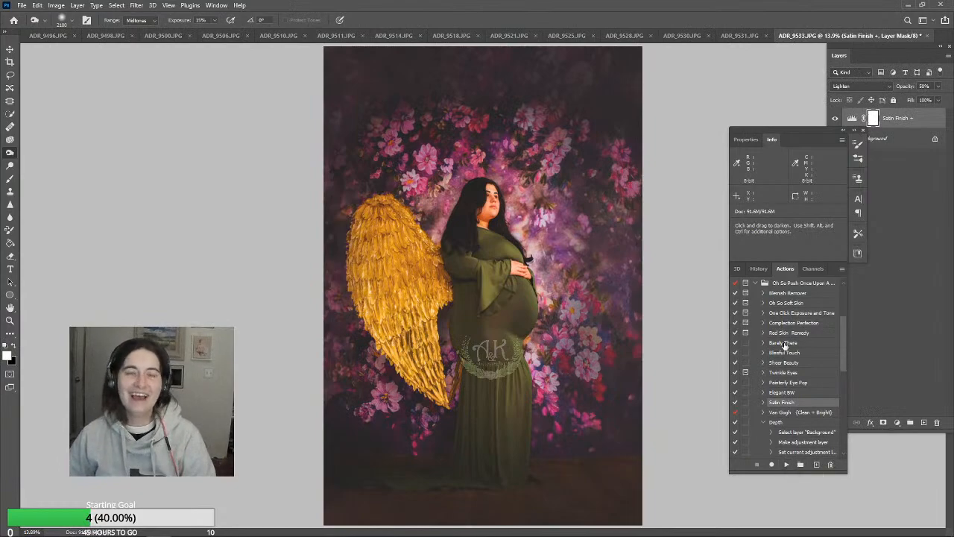
left_click(917, 122)
key("Delete")
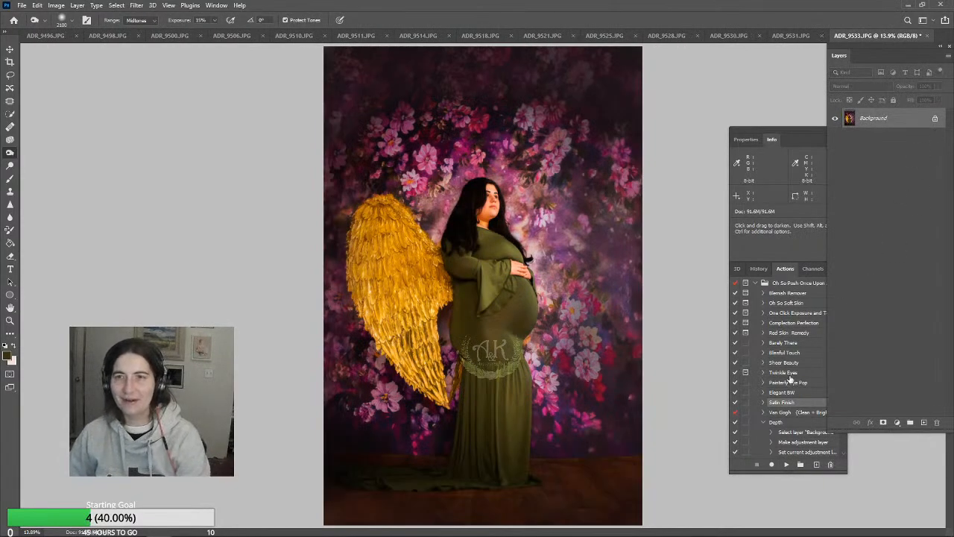
Apply the Depth action at 14% layer opacity and flatten the image
left_click(779, 422)
left_click(786, 465)
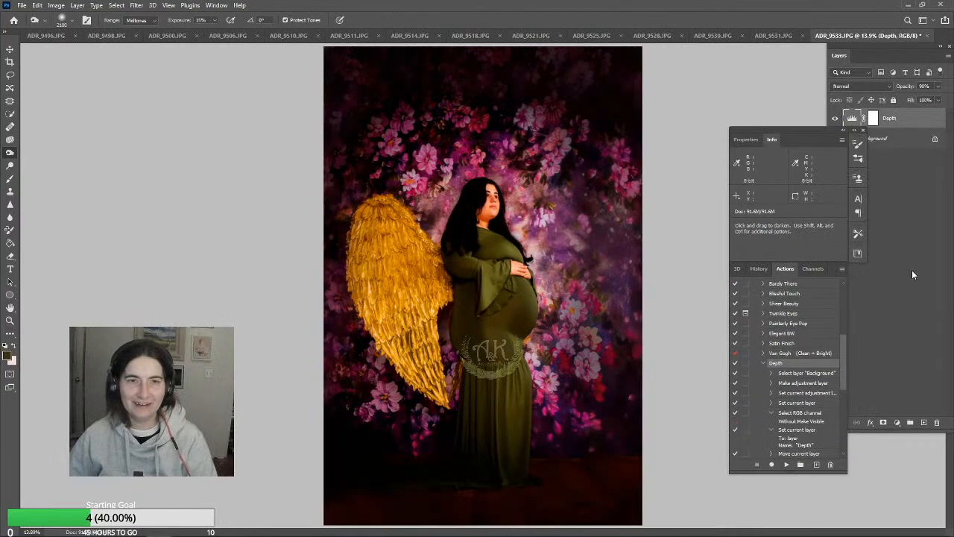
left_click(938, 85)
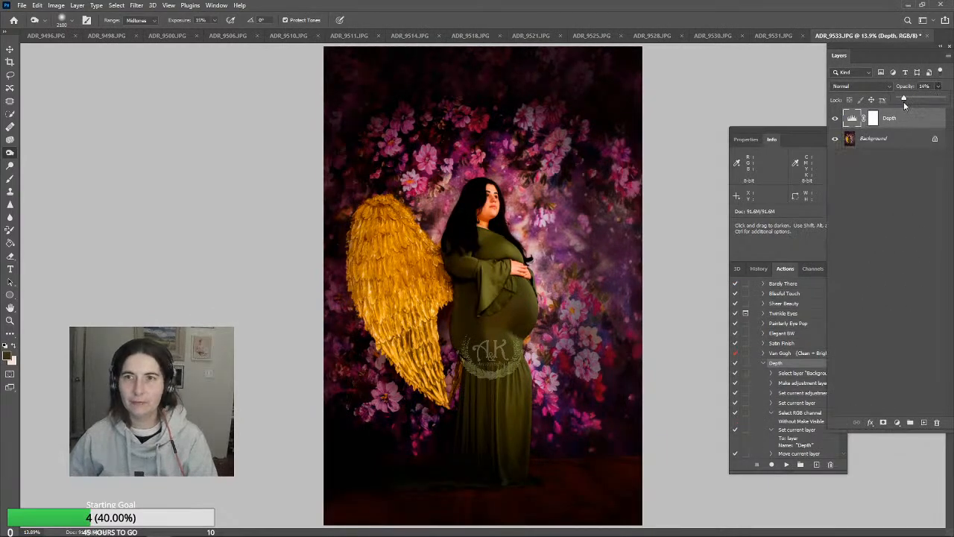
left_click_drag(904, 101, 897, 101)
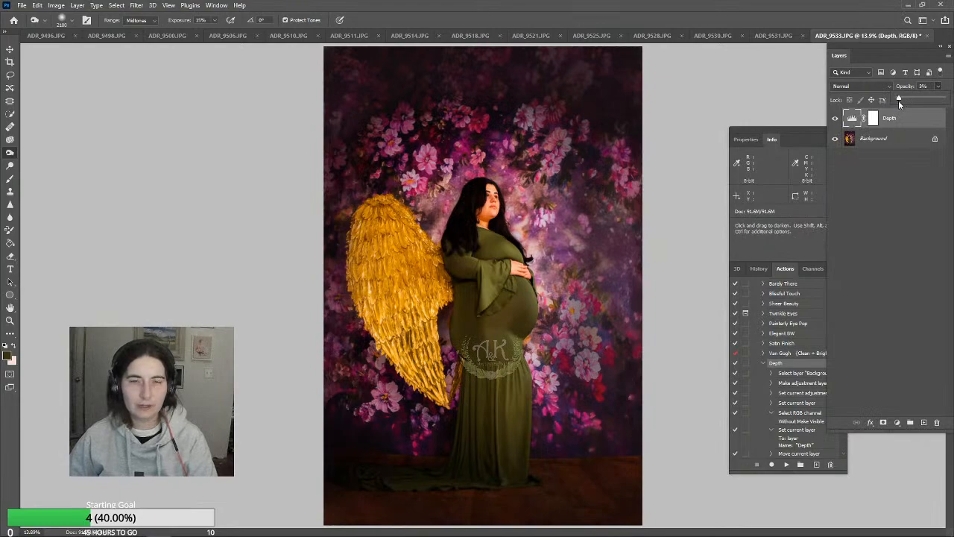
left_click_drag(893, 105, 902, 104)
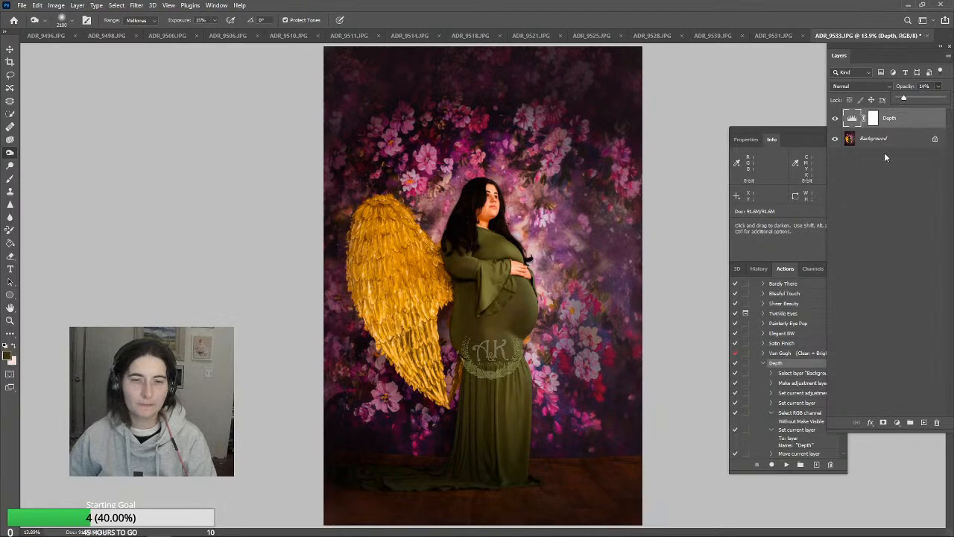
left_click(76, 5)
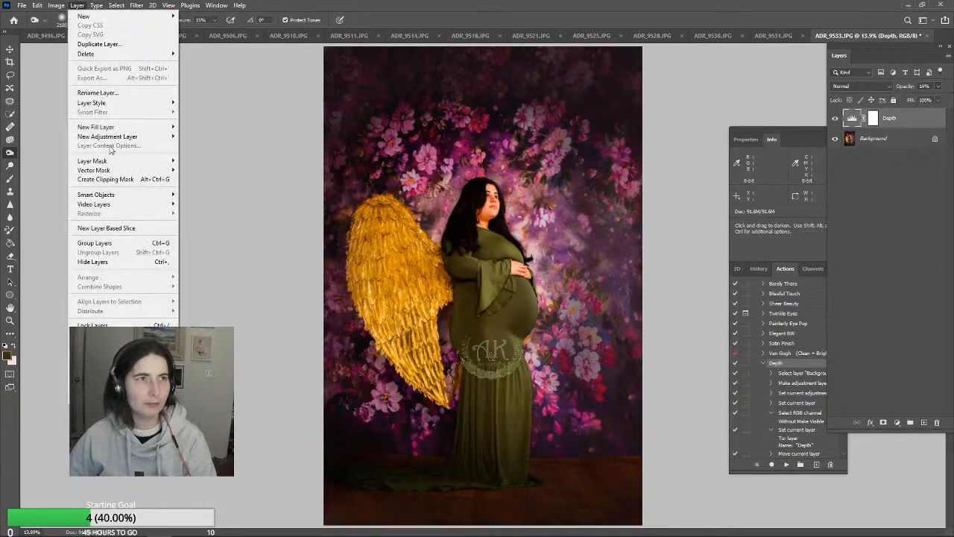
left_click(97, 383)
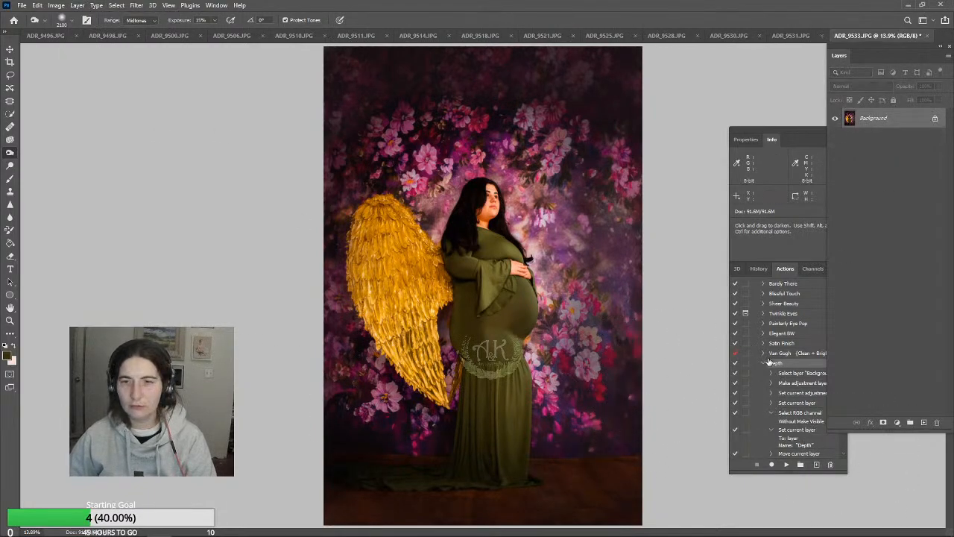
Run the Satin Finish action and reduce its adjustment layer to 21% opacity
left_click(783, 345)
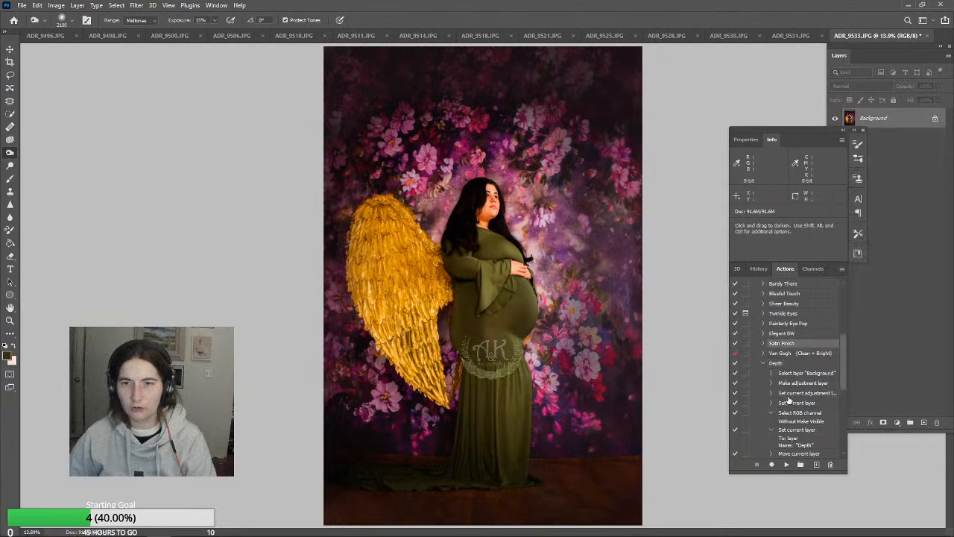
left_click(786, 464)
left_click(938, 87)
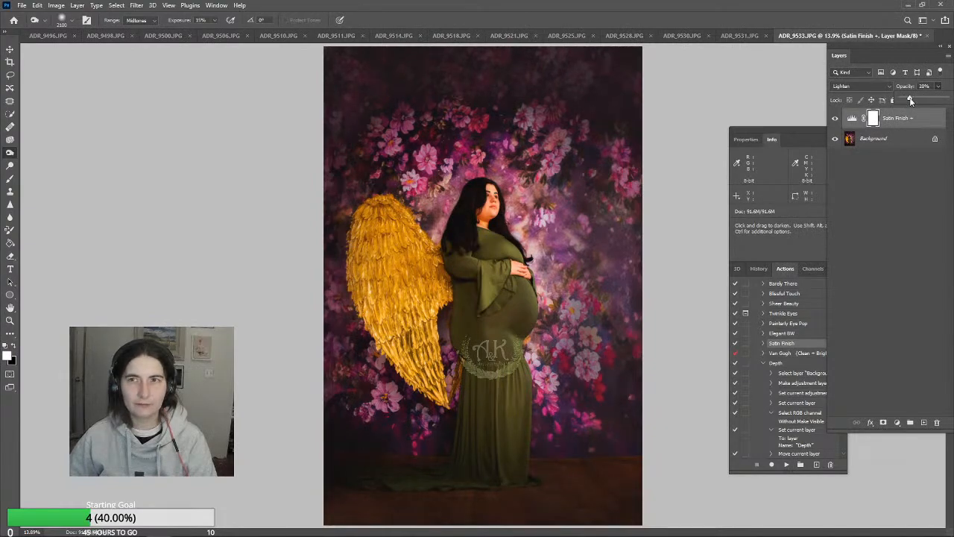
left_click_drag(905, 100, 911, 102)
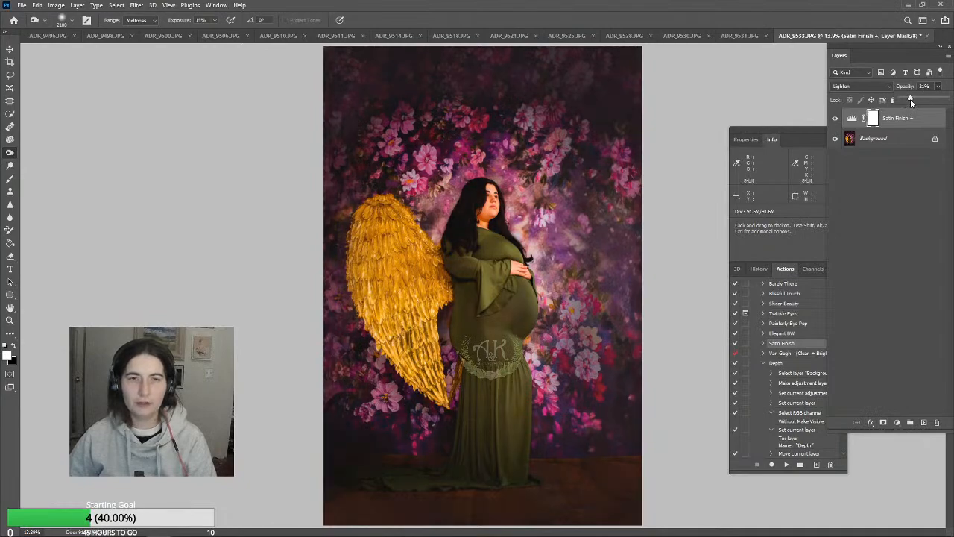
Flatten the image and burn the backdrop beside and above the woman with a midtones exposure of 19%
left_click(78, 5)
left_click(94, 383)
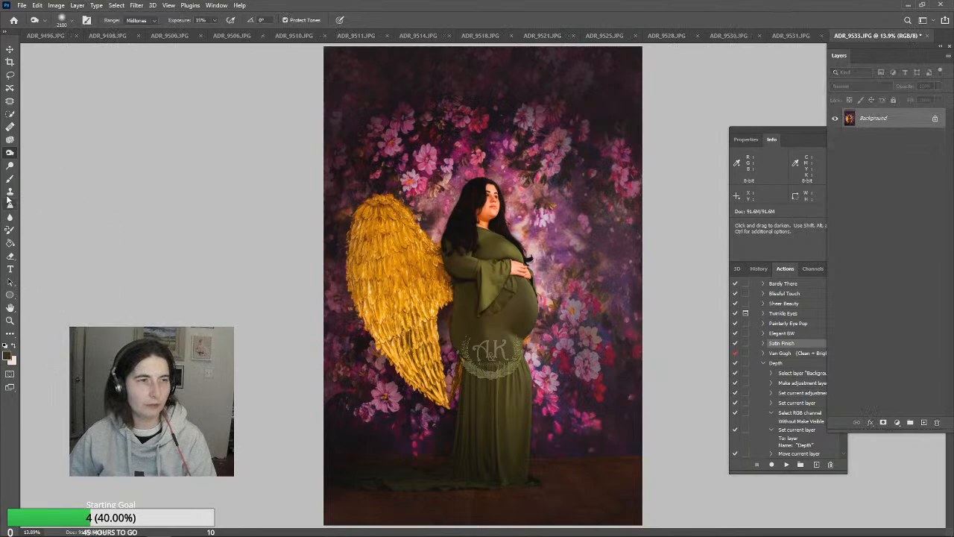
left_click(215, 22)
left_click_drag(217, 33, 218, 33)
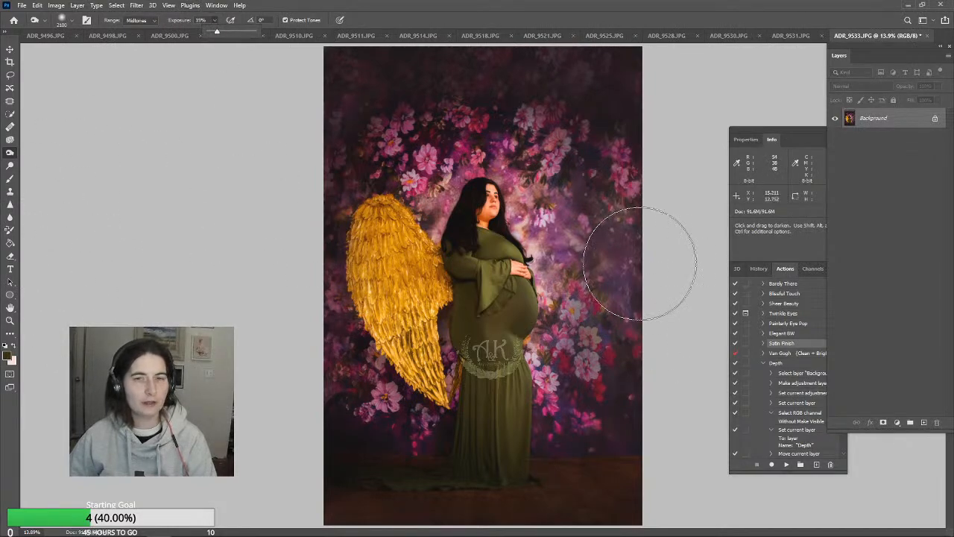
mouse_move(640, 264)
left_mouse_down()
mouse_move(611, 193)
mouse_move(620, 273)
mouse_move(611, 384)
mouse_move(586, 443)
mouse_move(636, 322)
mouse_move(613, 361)
mouse_move(610, 212)
mouse_move(586, 187)
mouse_move(564, 197)
mouse_move(585, 264)
mouse_move(579, 405)
mouse_move(652, 116)
mouse_move(569, 115)
mouse_move(522, 127)
left_mouse_up()
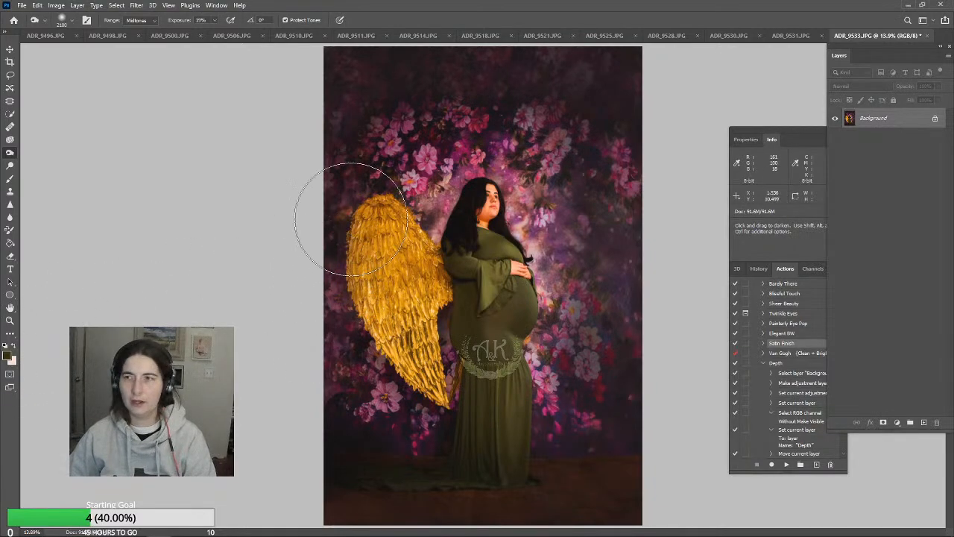
Paint dark backdrop colour over the flowers along the photo's right side with a large soft brush at 30% opacity
left_click(10, 322)
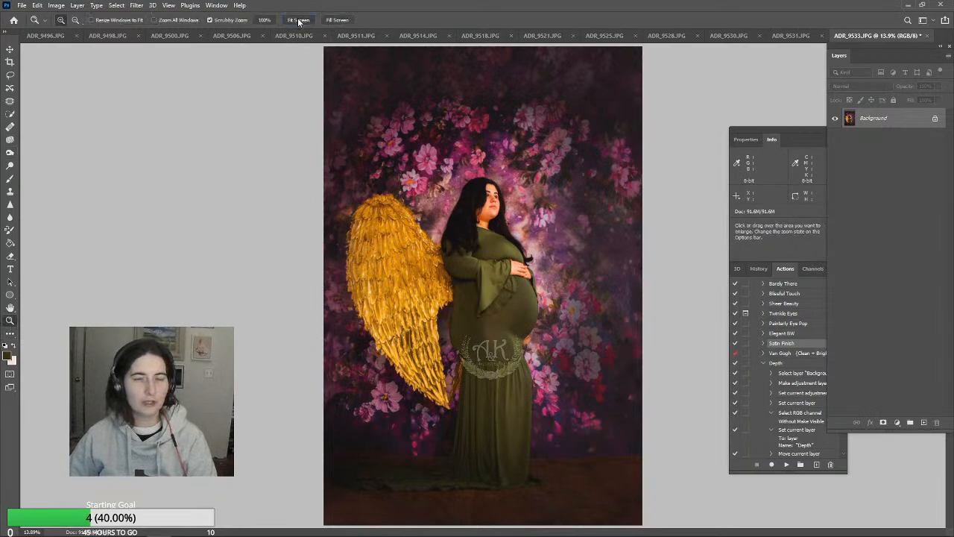
left_click(10, 179)
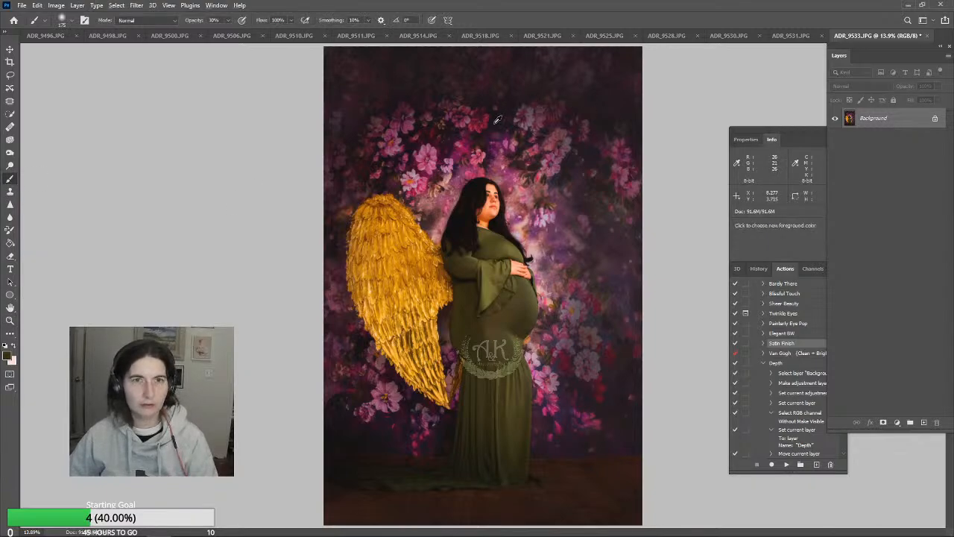
key("bracketright")
key("bracketright")
key("bracketright")
key("bracketright")
key("bracketright")
key("bracketright")
key("bracketright")
key("bracketright")
key("bracketright")
key("bracketright")
key("bracketright")
key("bracketright")
key("bracketright")
key("bracketright")
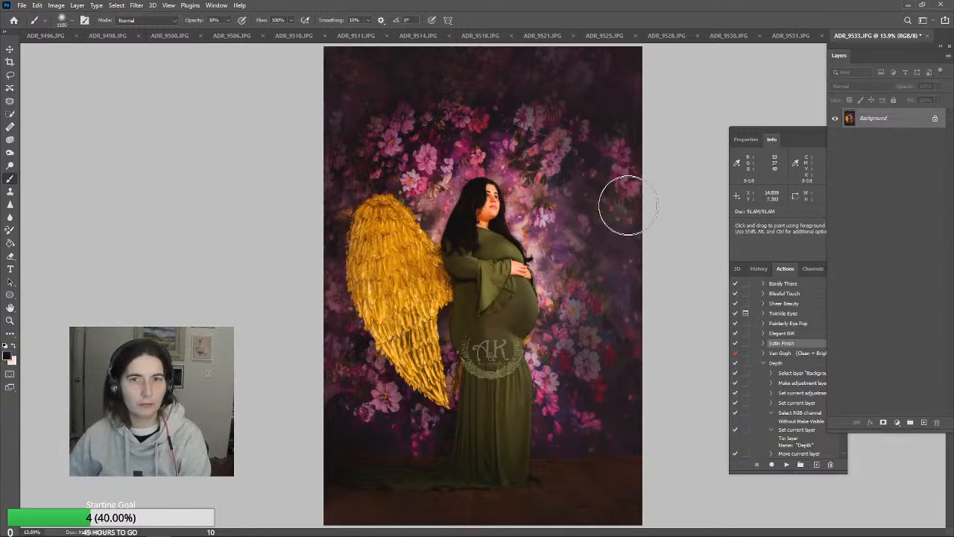
mouse_move(624, 166)
left_mouse_down()
mouse_move(639, 263)
mouse_move(640, 353)
mouse_move(626, 401)
mouse_move(591, 421)
mouse_move(651, 264)
mouse_move(660, 168)
mouse_move(636, 198)
mouse_move(630, 323)
mouse_move(573, 430)
mouse_move(639, 278)
mouse_move(653, 146)
mouse_move(649, 137)
mouse_move(624, 294)
mouse_move(589, 384)
mouse_move(575, 375)
mouse_move(605, 298)
mouse_move(616, 222)
mouse_move(592, 206)
mouse_move(577, 243)
mouse_move(567, 149)
left_mouse_up()
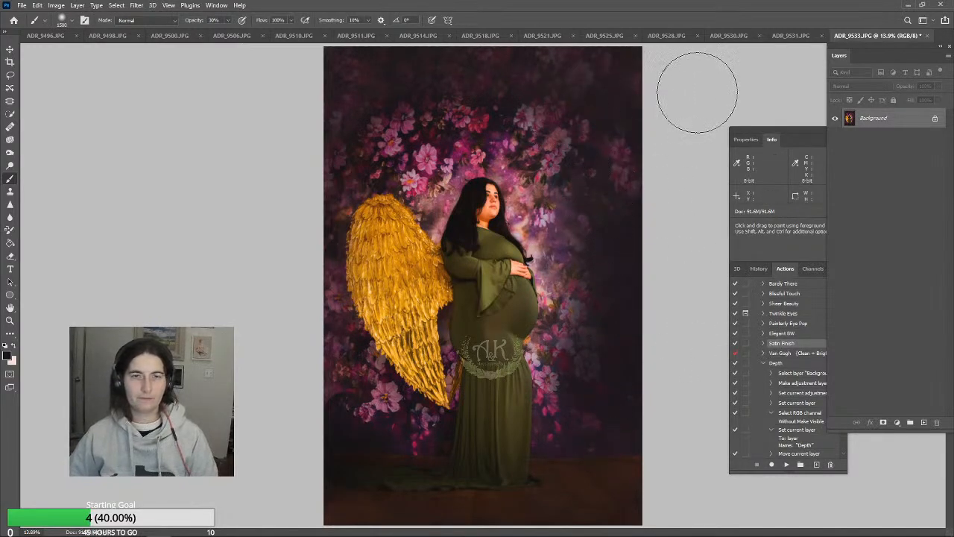
Save ADR_9533.JPG at JPEG quality 12 with the Baseline ("Standard") format and close it
key("ctrl+s")
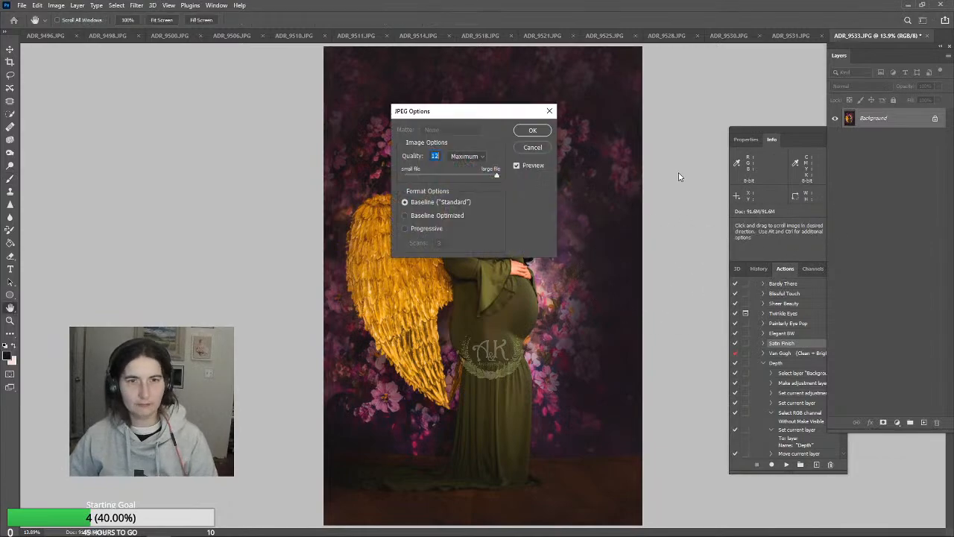
left_click(530, 131)
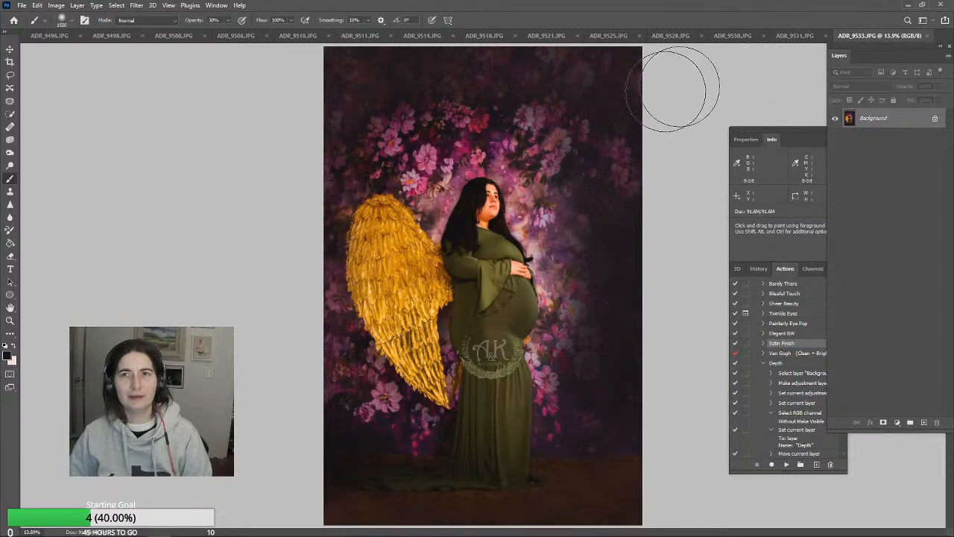
left_click(927, 38)
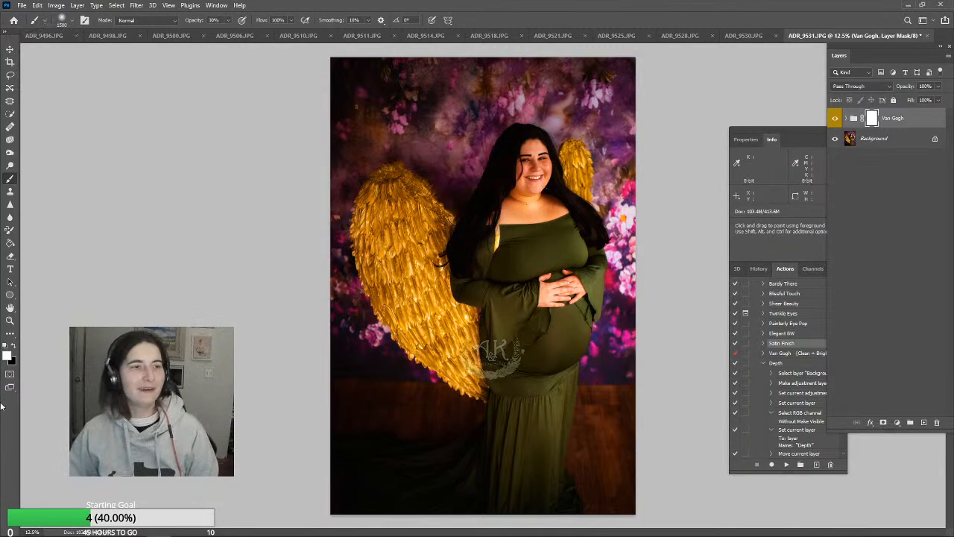
Reduce the Van Gogh group's opacity to 61% on ADR_9531.JPG and flatten the image
left_click(9, 321)
left_click(571, 189)
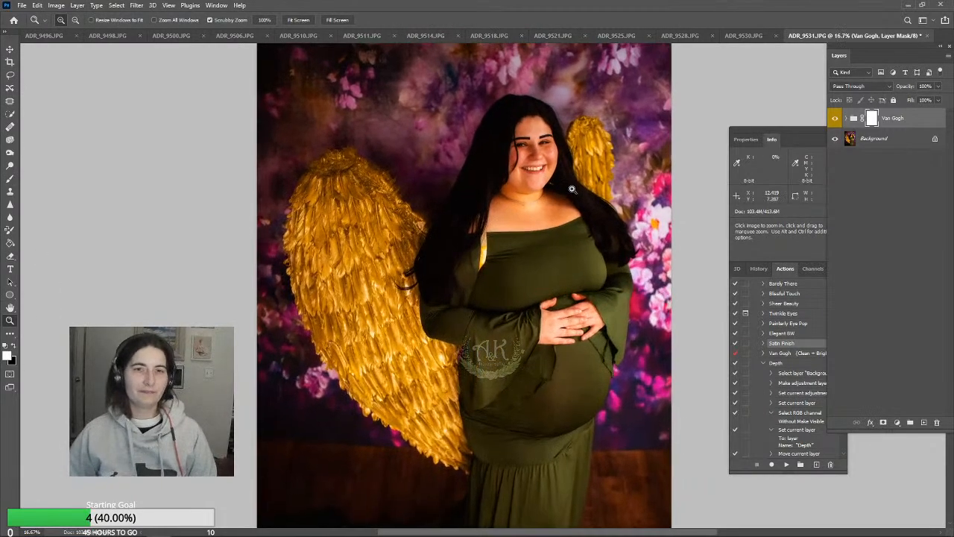
left_click(572, 189)
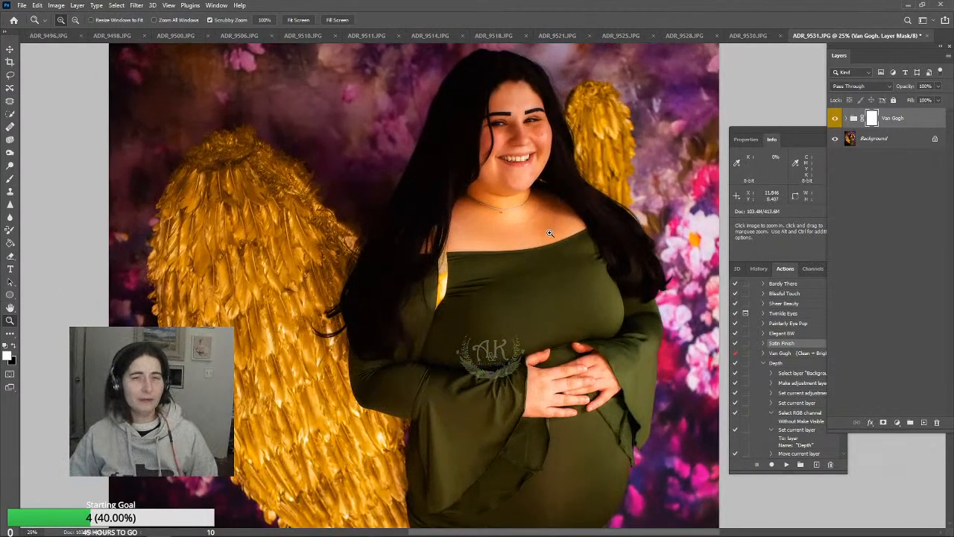
left_click(940, 87)
left_click_drag(895, 99, 893, 102)
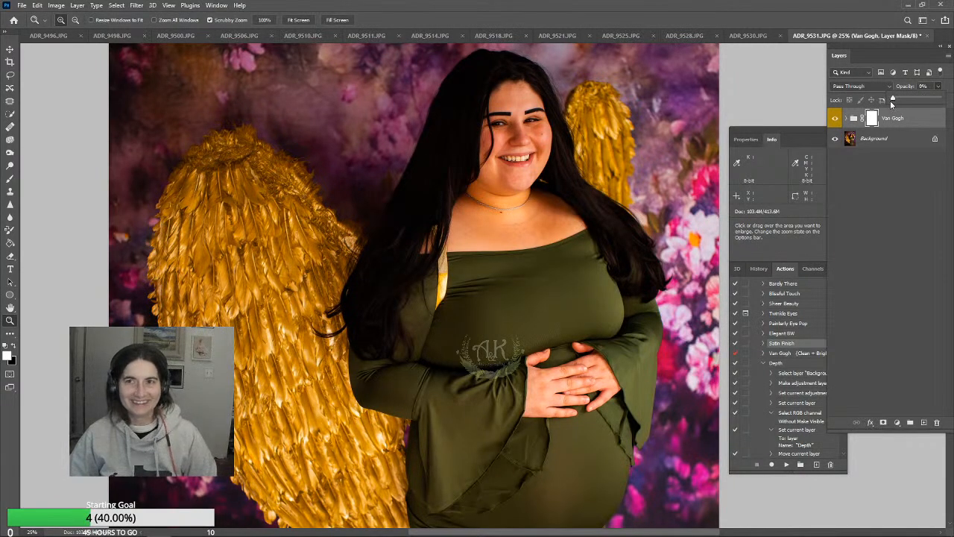
left_click_drag(897, 104, 890, 105)
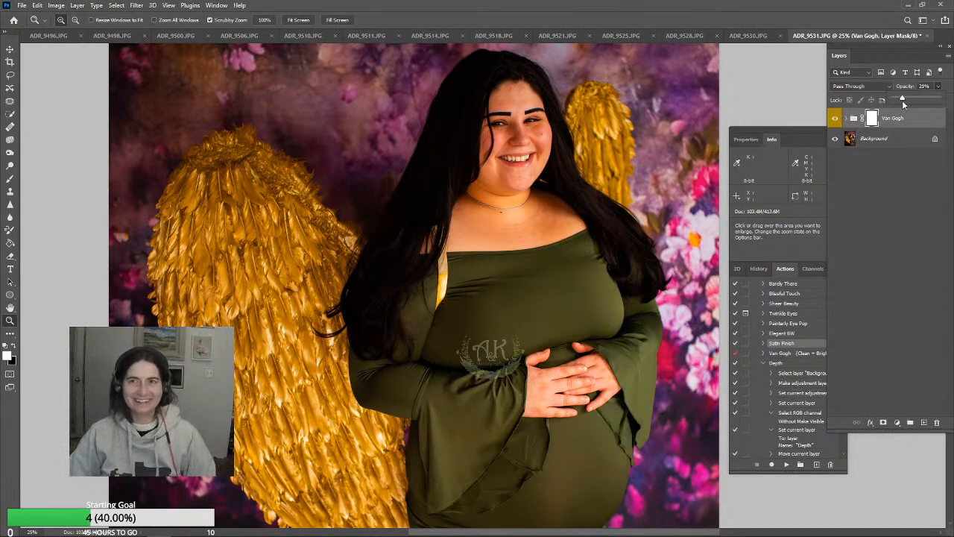
left_click_drag(906, 102, 920, 107)
left_click(77, 6)
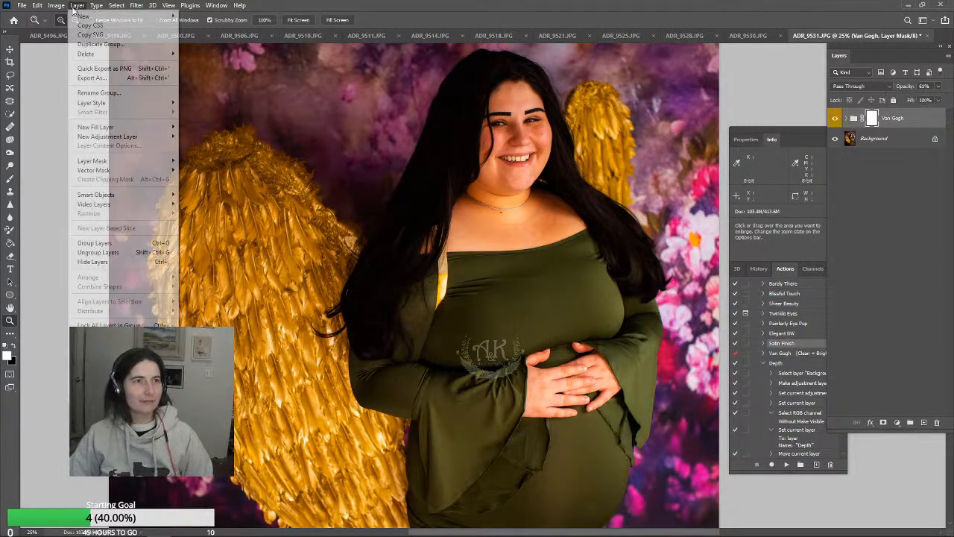
key("Escape")
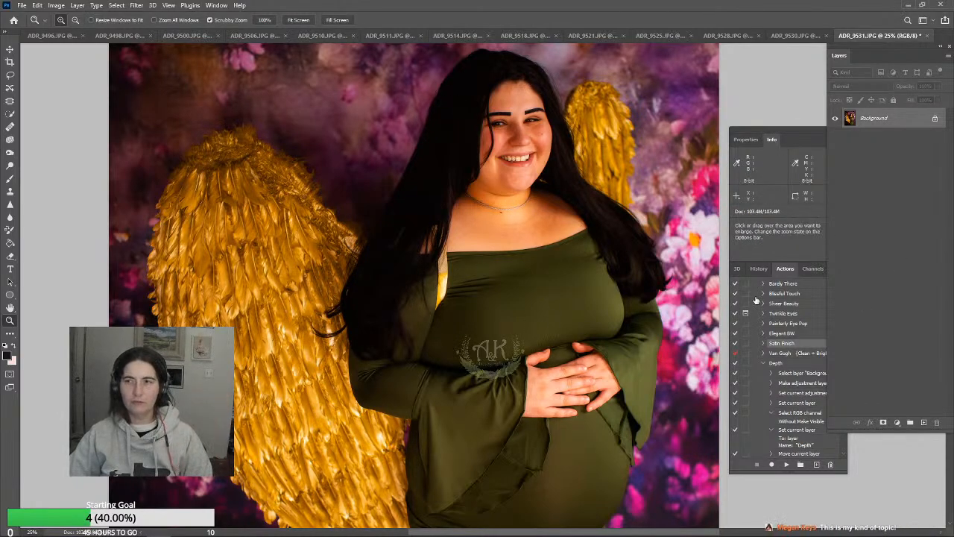
Tone down the orange skin on the neck and chest with a 300 px brush in Color mode at 12% opacity
left_click(8, 178)
left_click(177, 19)
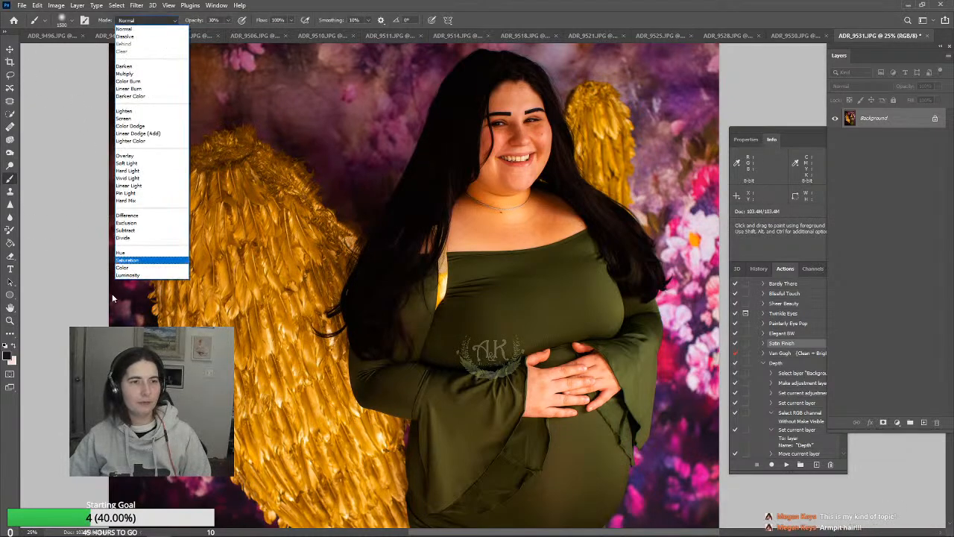
left_click(131, 269)
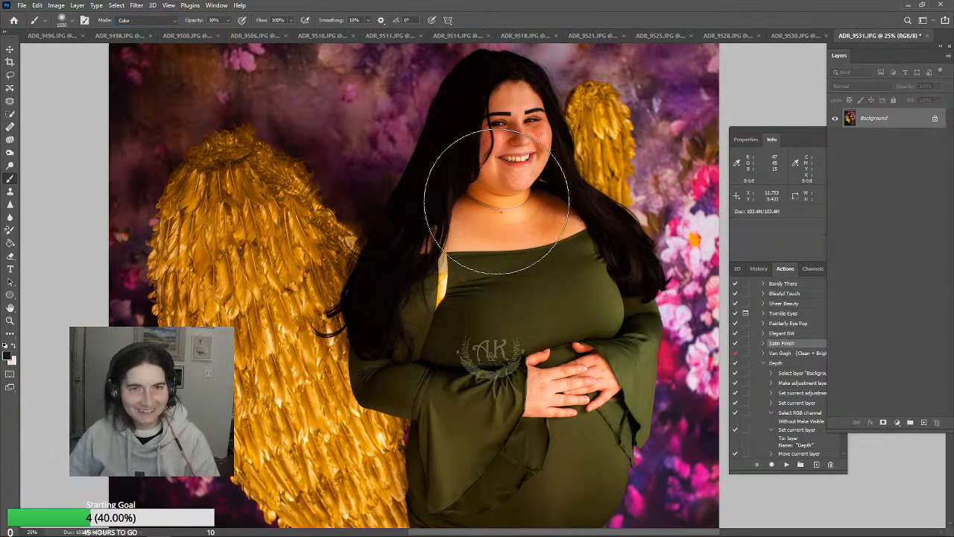
key("bracketleft")
key("bracketleft")
key("bracketleft")
key("bracketleft")
key("bracketleft")
key("bracketleft")
key("bracketleft")
key("bracketleft")
key("bracketleft")
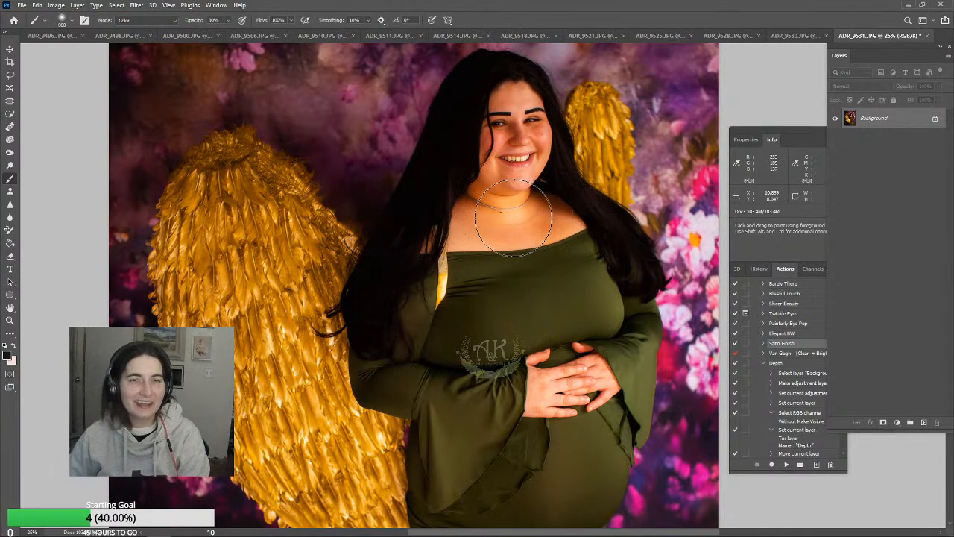
key("bracketleft")
key("bracketleft")
key("bracketleft")
key("bracketleft")
key("bracketleft")
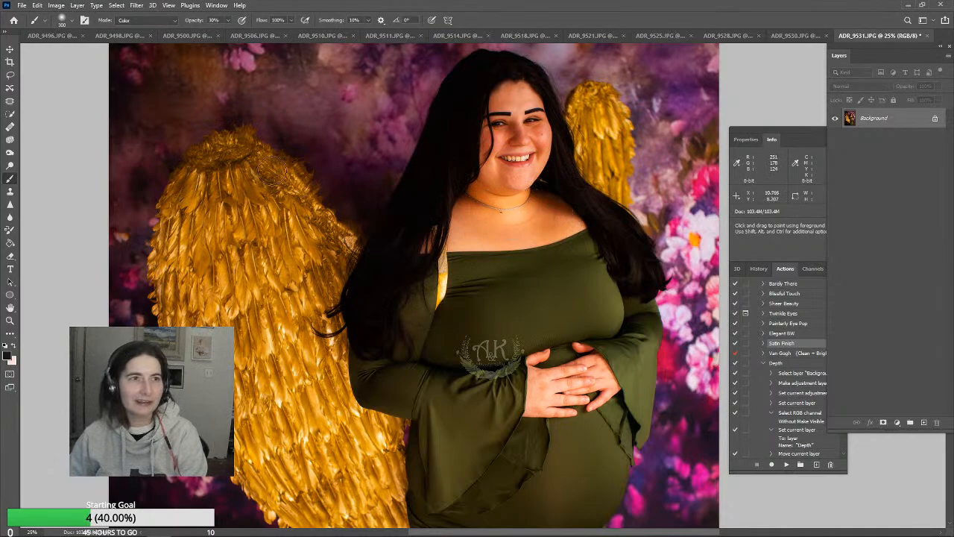
left_click(228, 23)
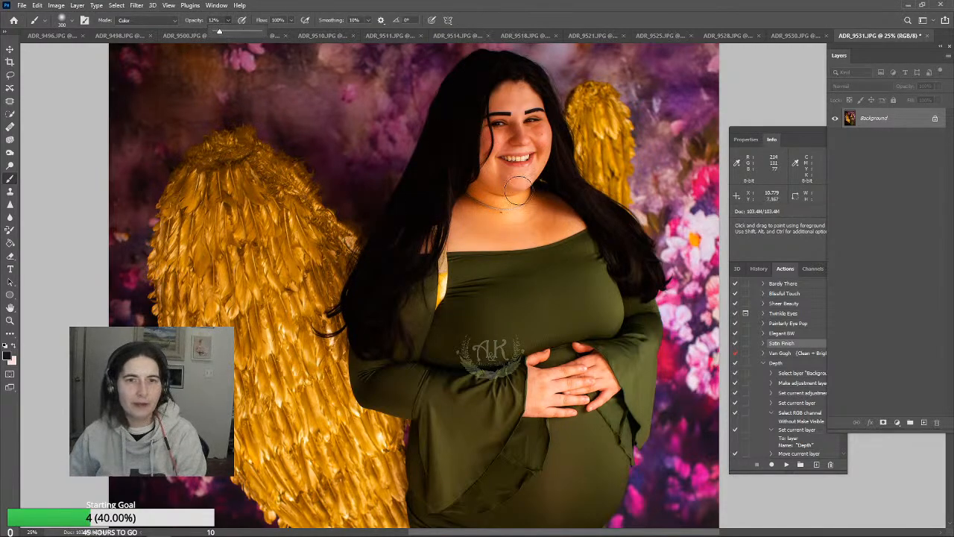
mouse_move(525, 203)
left_mouse_down()
mouse_move(486, 199)
mouse_move(508, 209)
mouse_move(529, 198)
mouse_move(476, 222)
mouse_move(528, 216)
mouse_move(506, 233)
mouse_move(595, 213)
left_mouse_up()
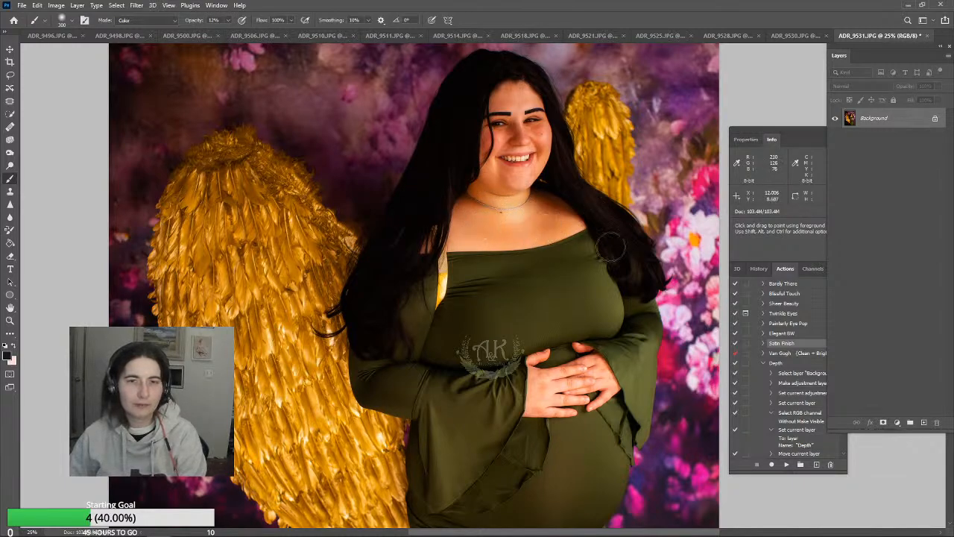
Paint over the hands and green dress with the Color-mode brush enlarged to 700 px
key("bracketright")
key("bracketright")
key("bracketright")
key("bracketright")
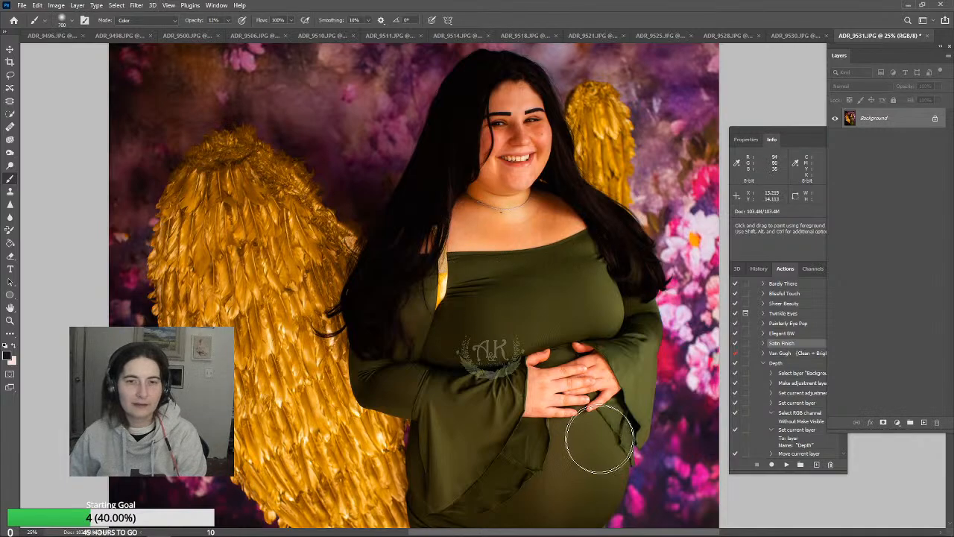
mouse_move(597, 439)
left_mouse_down()
mouse_move(574, 395)
mouse_move(575, 356)
left_mouse_up()
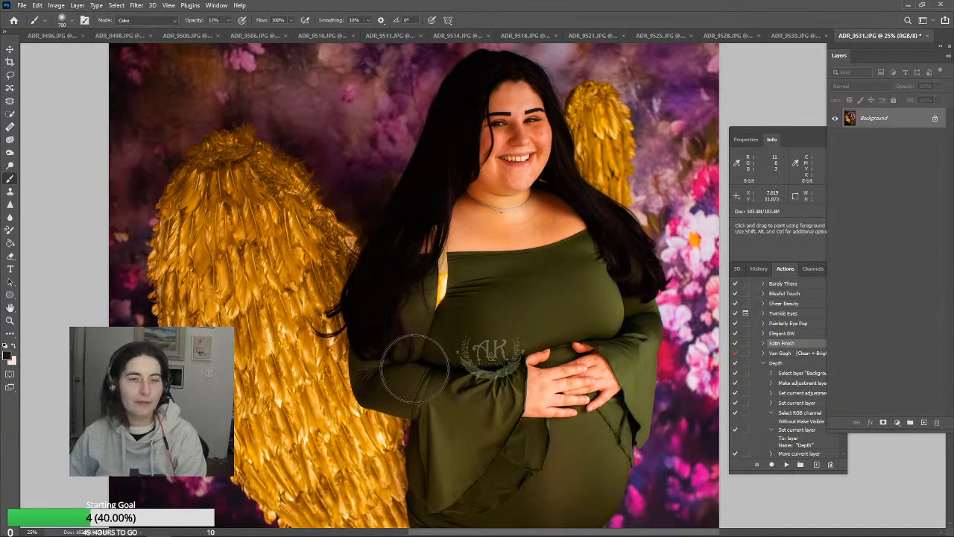
left_click(77, 5)
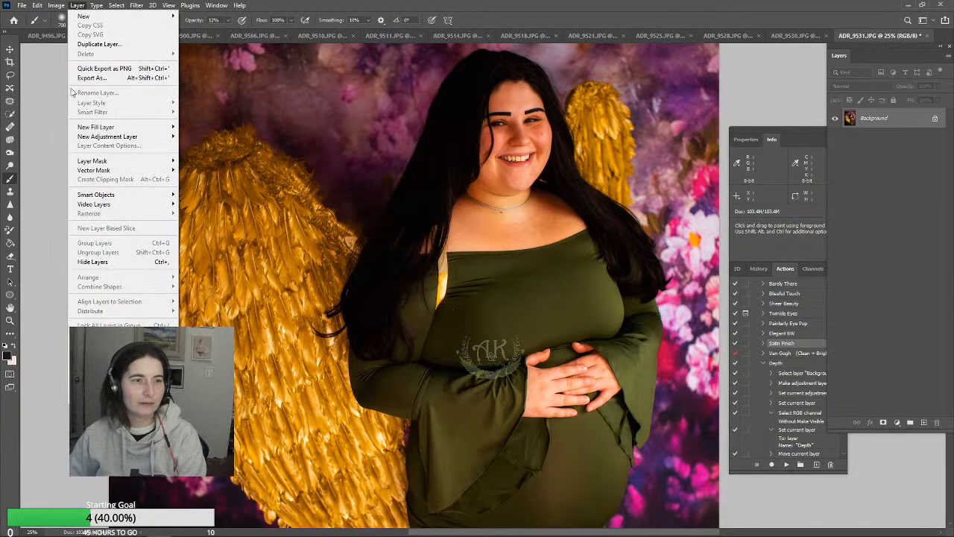
left_click(93, 6)
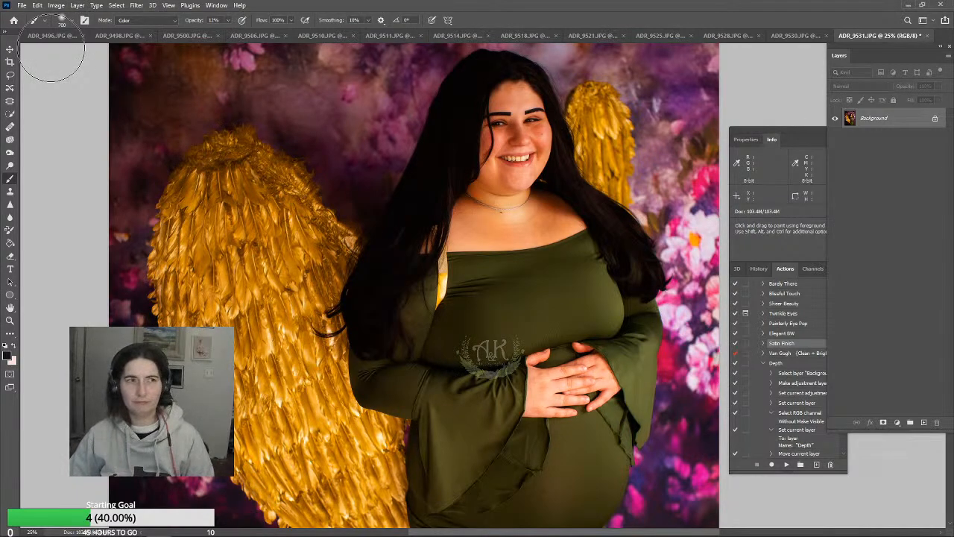
Try cloning dark hair over the gold gap beside the dress with a 150 px Clone Stamp, and undo the stroke
left_click(10, 192)
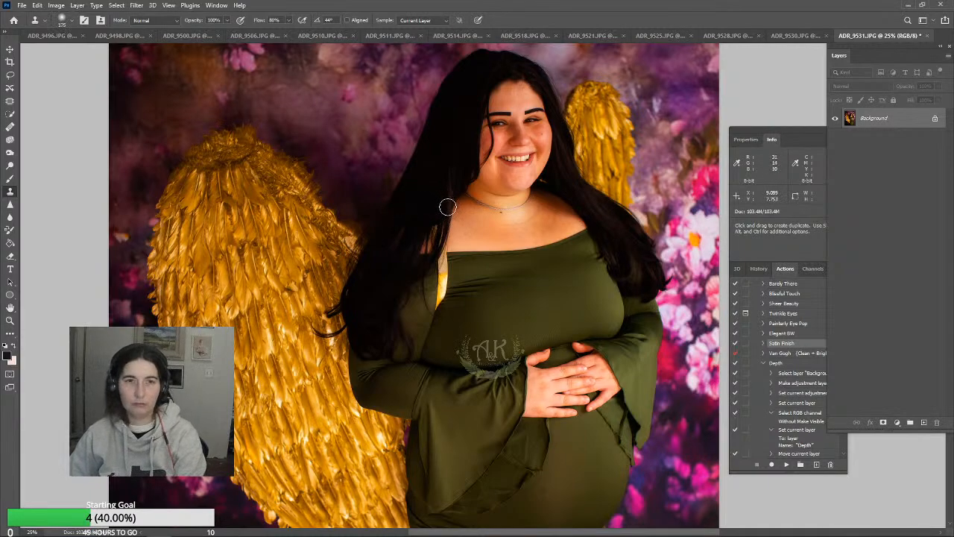
key("bracketright")
key("bracketright")
key("bracketright")
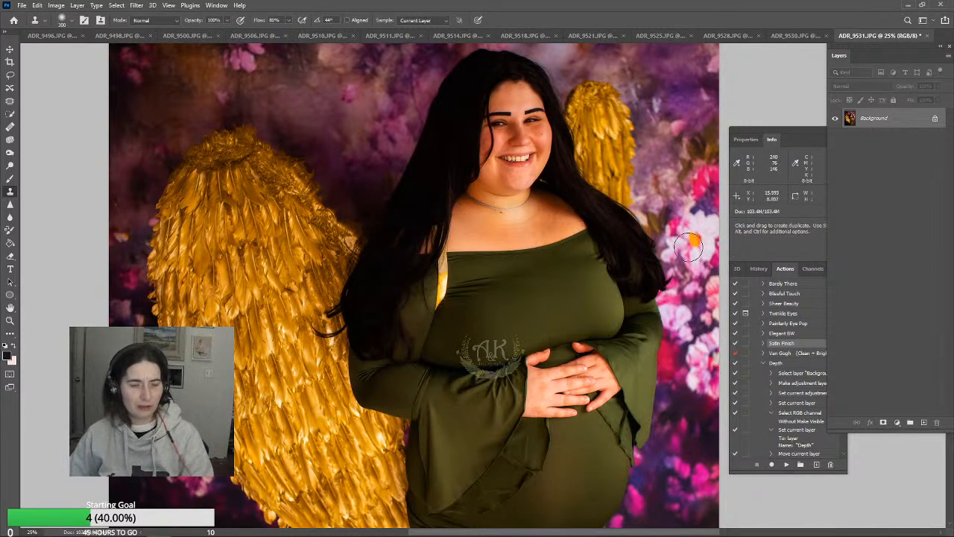
left_click(614, 226, "alt")
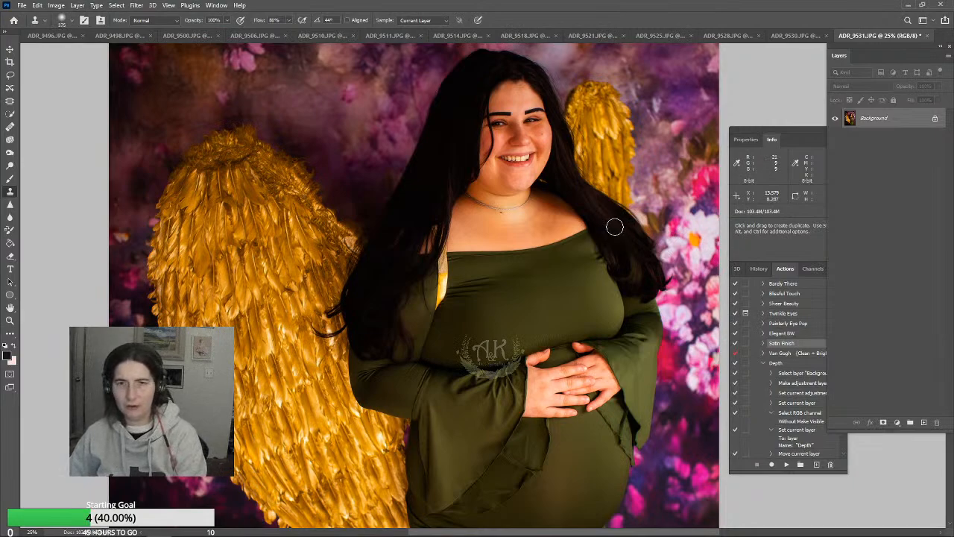
left_click(617, 226, "alt")
mouse_move(434, 224)
left_mouse_down()
mouse_move(442, 284)
mouse_move(435, 305)
left_mouse_up()
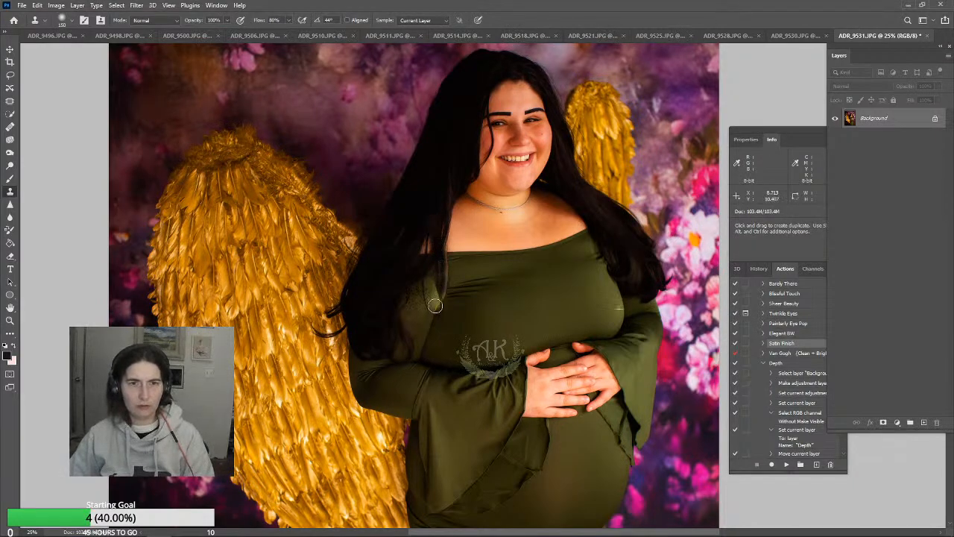
left_click(621, 222, "alt")
mouse_move(445, 238)
left_mouse_down()
mouse_move(440, 304)
mouse_move(444, 287)
left_mouse_up()
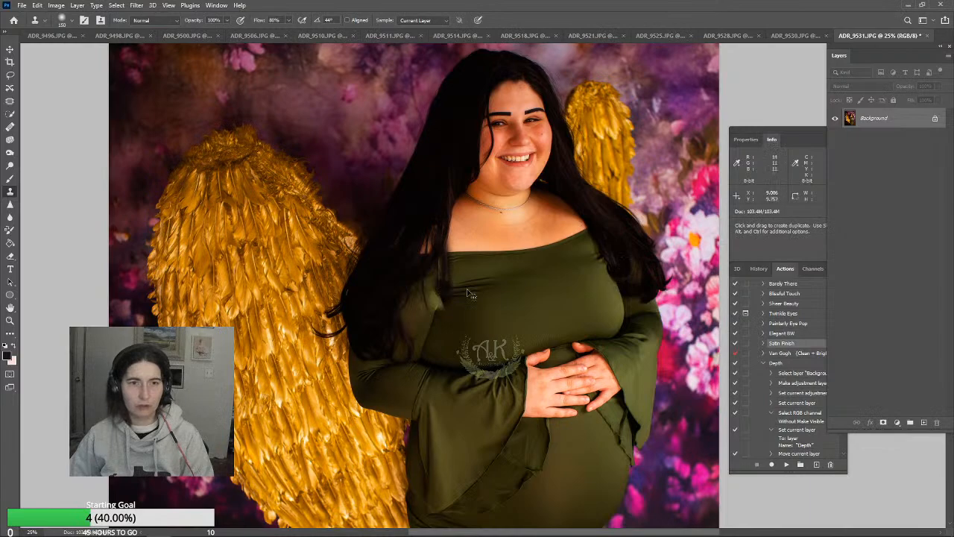
key("ctrl+z")
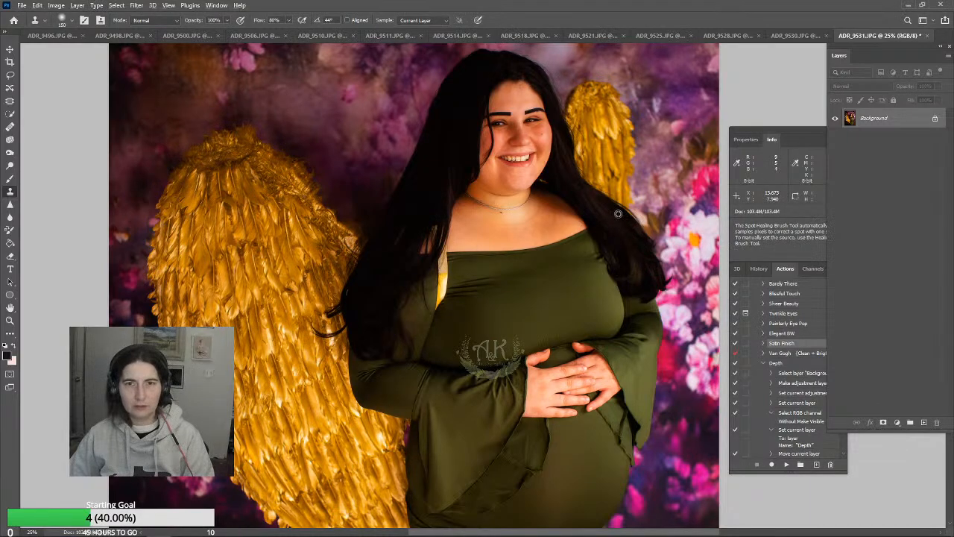
Try covering the gold gap with hair cloned from different spots on the opposite shoulder, and undo the strokes
left_click(623, 221, "alt")
mouse_move(440, 246)
left_mouse_down()
mouse_move(444, 296)
mouse_move(443, 284)
mouse_move(435, 303)
mouse_move(435, 216)
left_mouse_up()
left_click(634, 240, "alt")
left_click(615, 222, "alt")
key("ctrl+z")
left_click(621, 258, "alt")
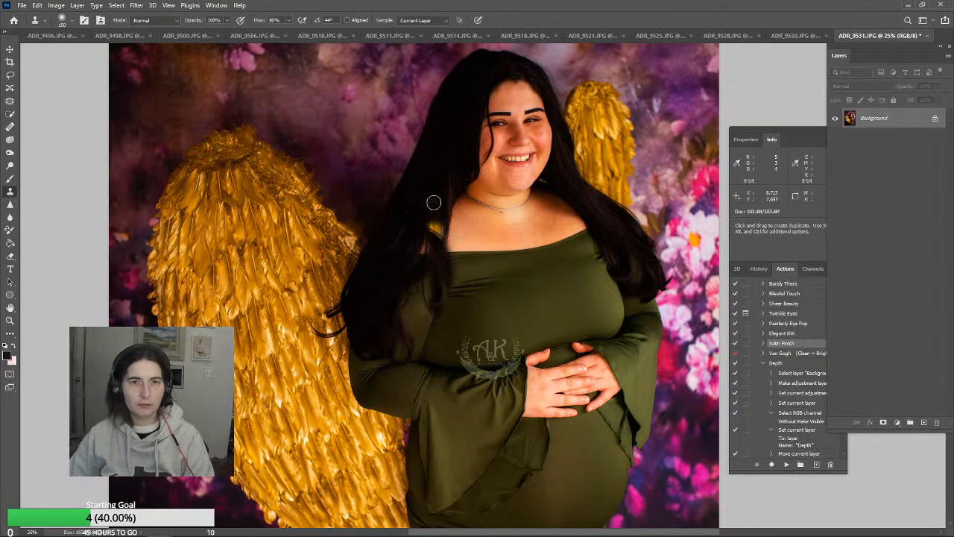
key("ctrl+z")
Cover the gold gap between the hair and dress with hair and fabric cloned from the opposite shoulder, using the 150 px Clone Stamp
left_click(597, 206, "alt")
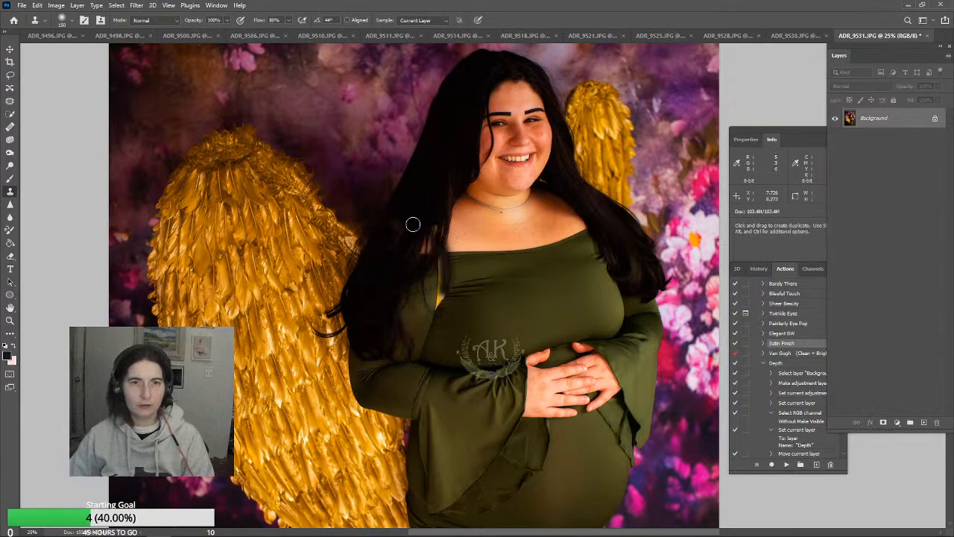
left_click_drag(427, 224, 437, 296)
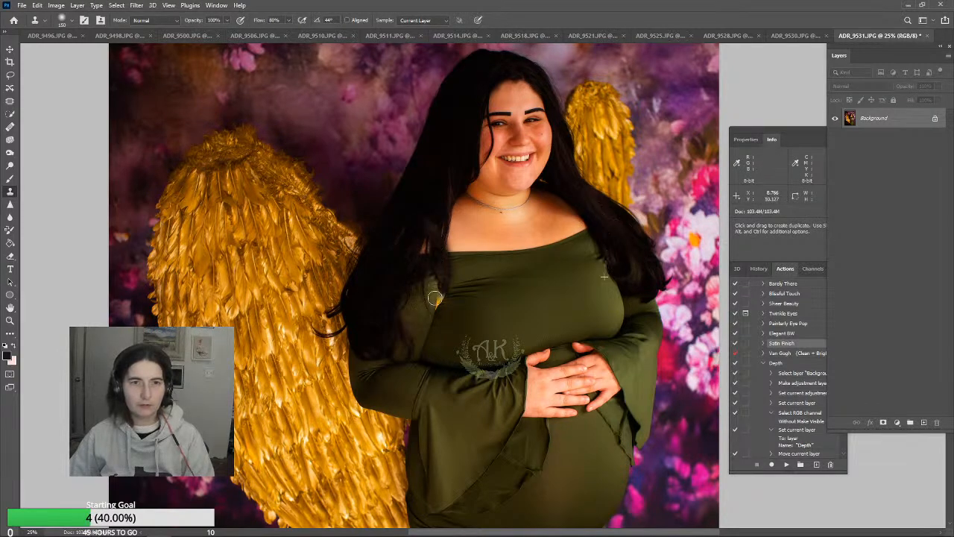
left_click(594, 248, "alt")
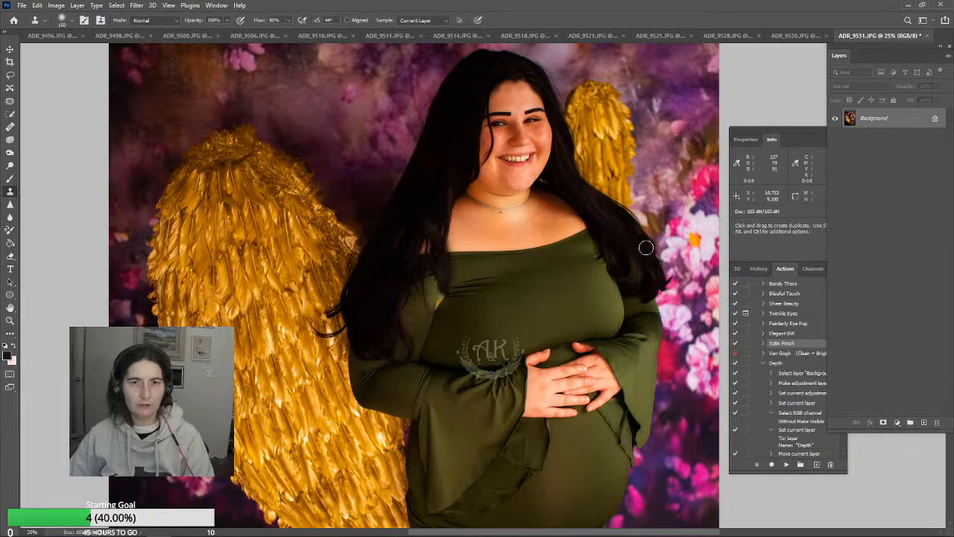
mouse_move(437, 276)
left_mouse_down()
mouse_move(435, 306)
mouse_move(449, 295)
left_mouse_up()
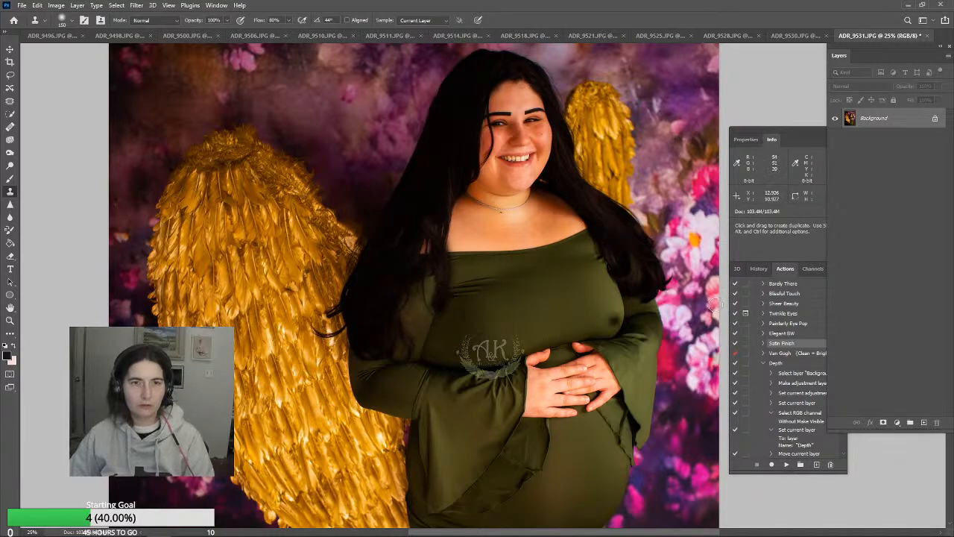
left_click(601, 255, "alt")
left_click_drag(432, 302, 429, 309)
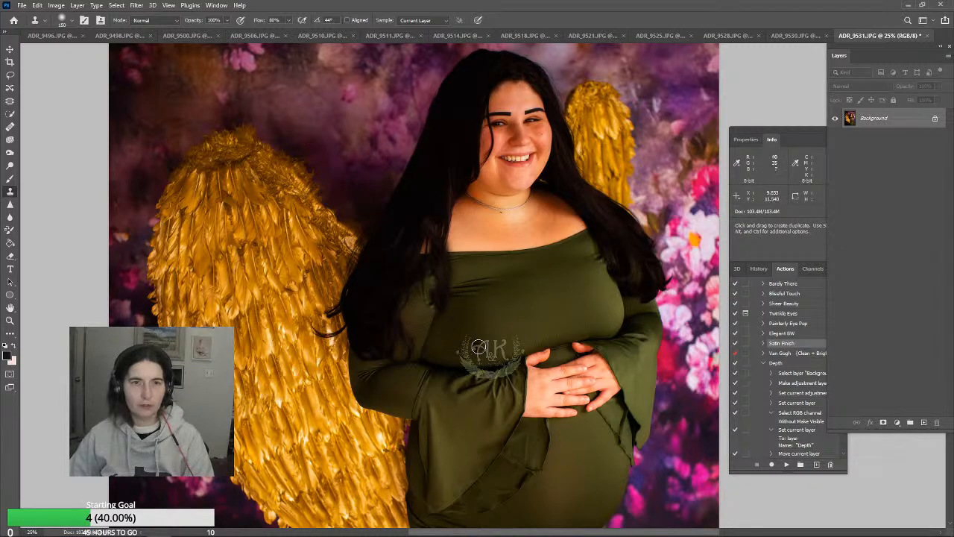
Clone dark hair over the light patches and gaps in the hair on the wing-side shoulder
left_click(435, 196, "alt")
left_click_drag(429, 229, 422, 250)
left_click(451, 191, "alt")
left_click(443, 191, "alt")
left_click(419, 182, "alt")
left_click_drag(401, 216, 392, 241)
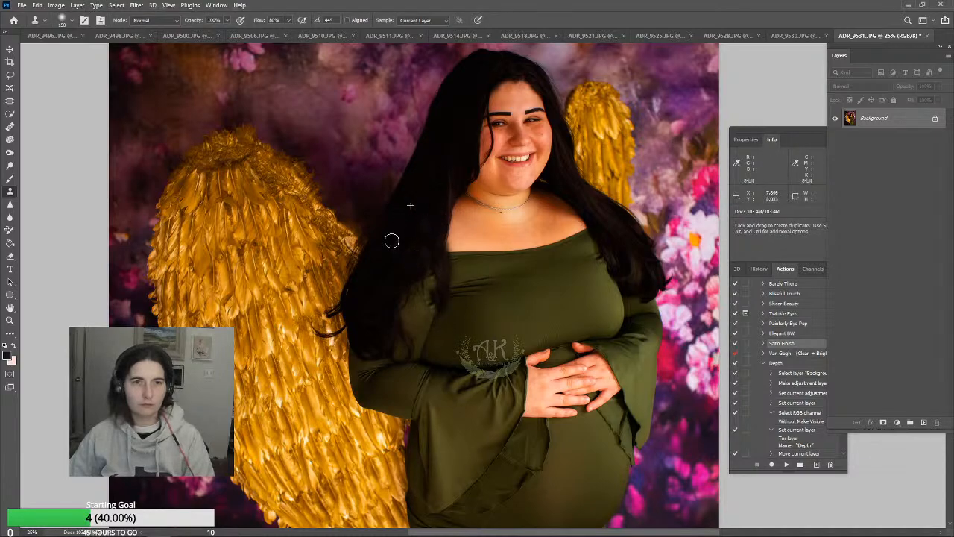
left_click(560, 181, "alt")
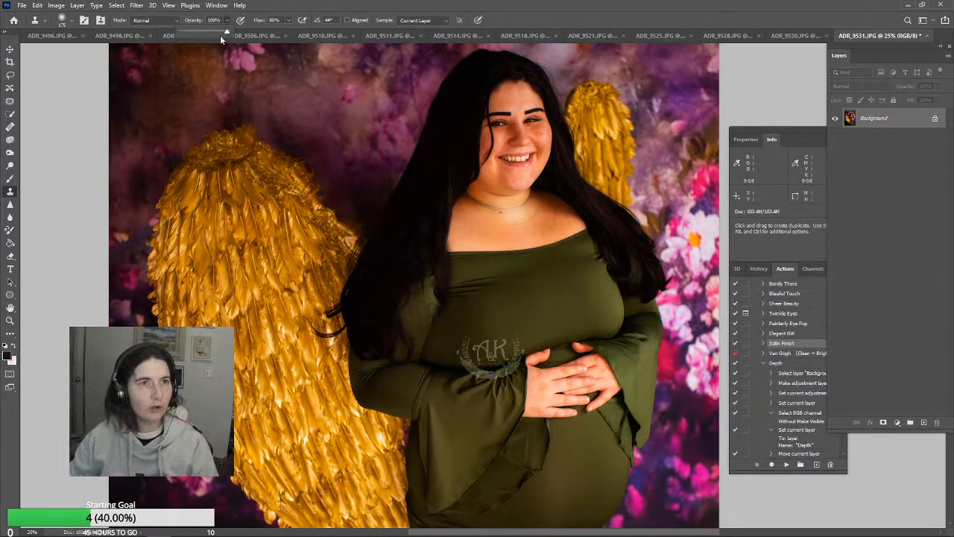
Lower the Clone Stamp opacity to 59% and smooth the wrinkles on the dress bodice, varying the brush up to 500 px
left_click_drag(221, 35, 202, 35)
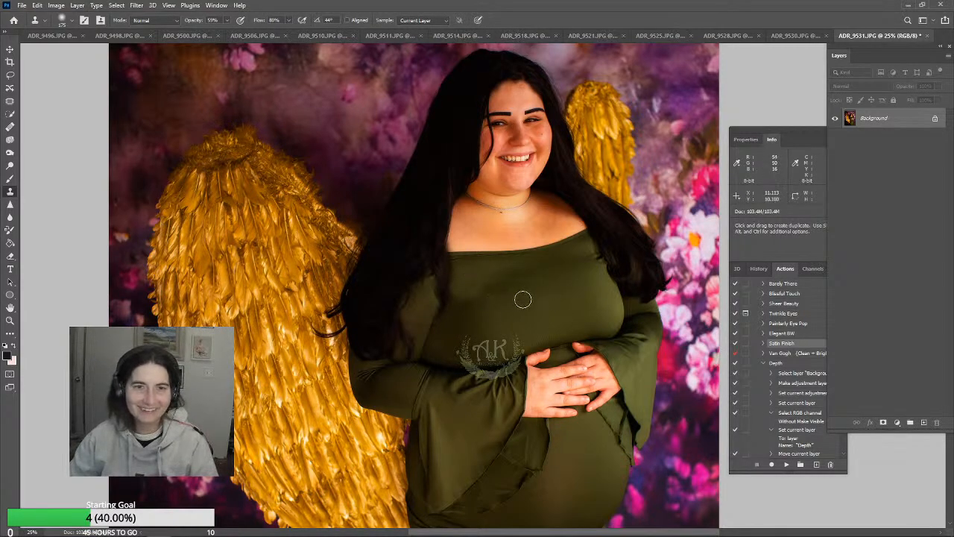
key("bracketright")
key("bracketright")
key("bracketright")
key("bracketright")
key("bracketright")
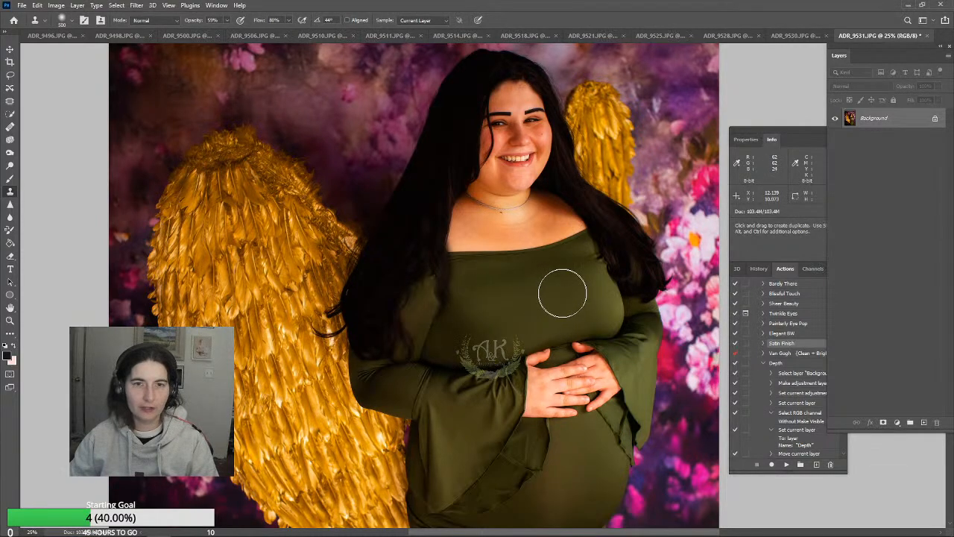
key("bracketleft")
key("bracketleft")
key("bracketleft")
key("bracketleft")
key("bracketleft")
key("bracketleft")
key("bracketleft")
key("bracketleft")
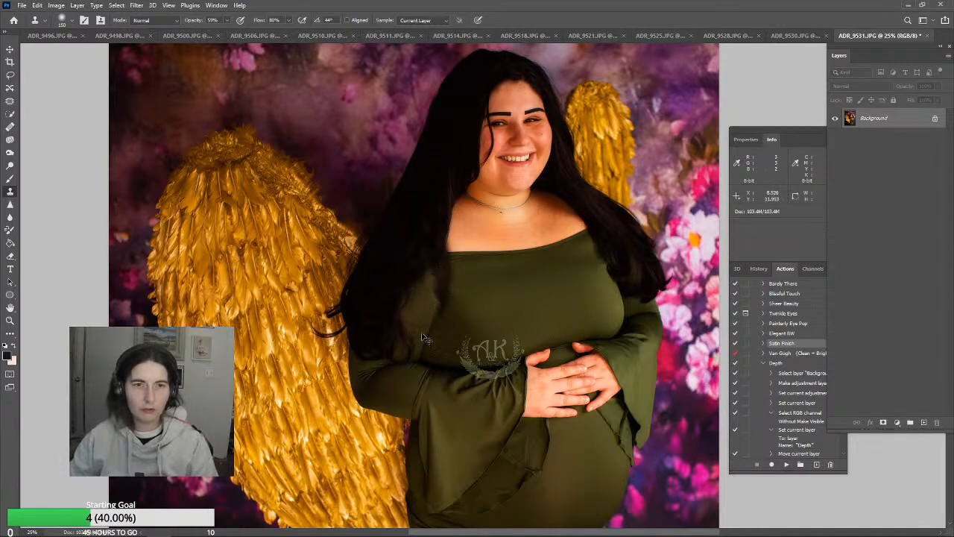
Clone smooth fabric over the creases on the wing-side sleeve with the 150 px brush
left_click_drag(449, 304, 447, 241)
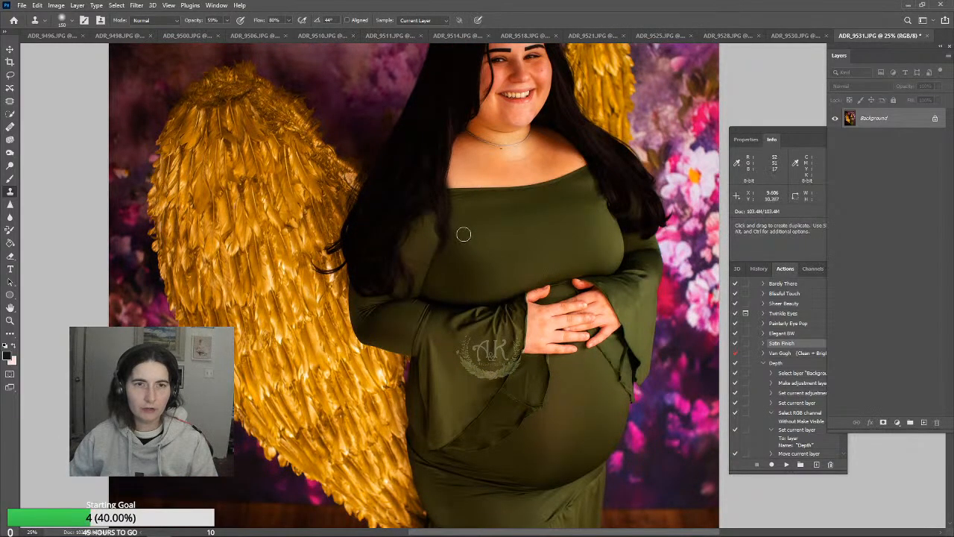
scroll(440, 291, "down", 3)
left_click(389, 266, "alt")
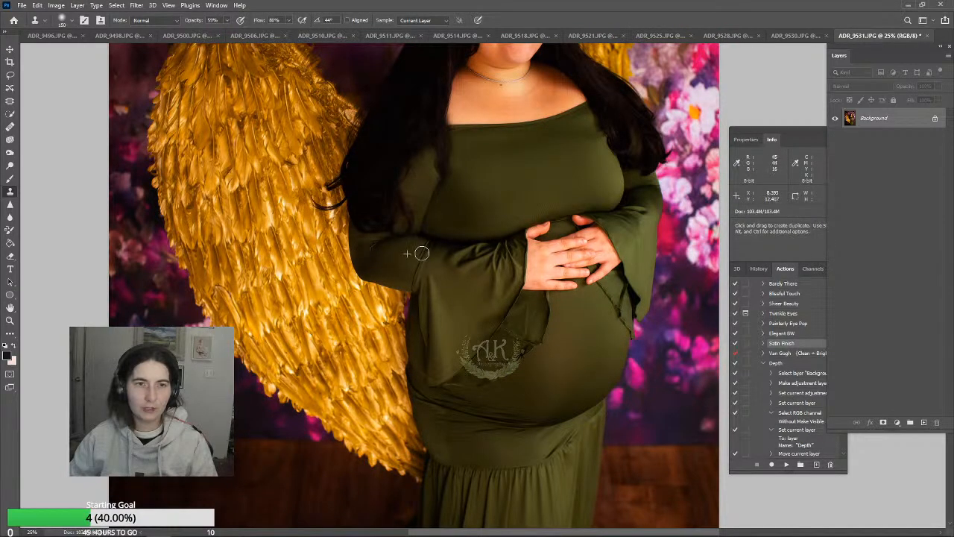
Smooth the dress folds at the hip below the belly with the Clone Stamp enlarged to 260 px
scroll(443, 337, "down", 3)
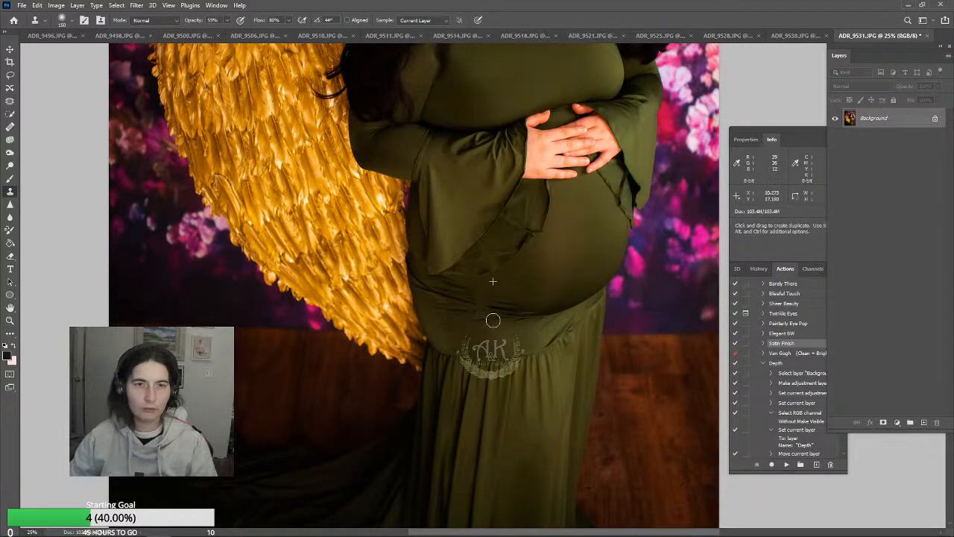
key("bracketright")
key("bracketright")
key("bracketright")
key("bracketright")
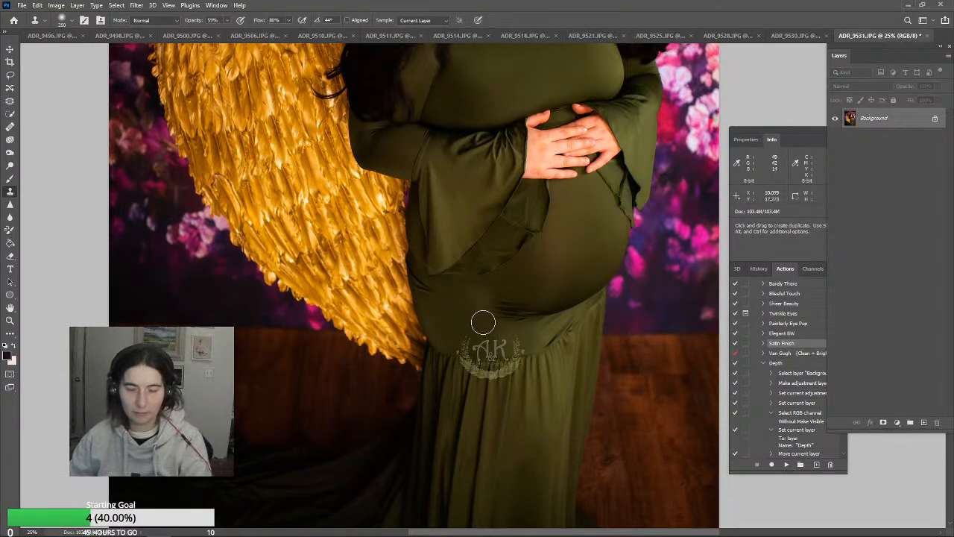
key("j")
key("s")
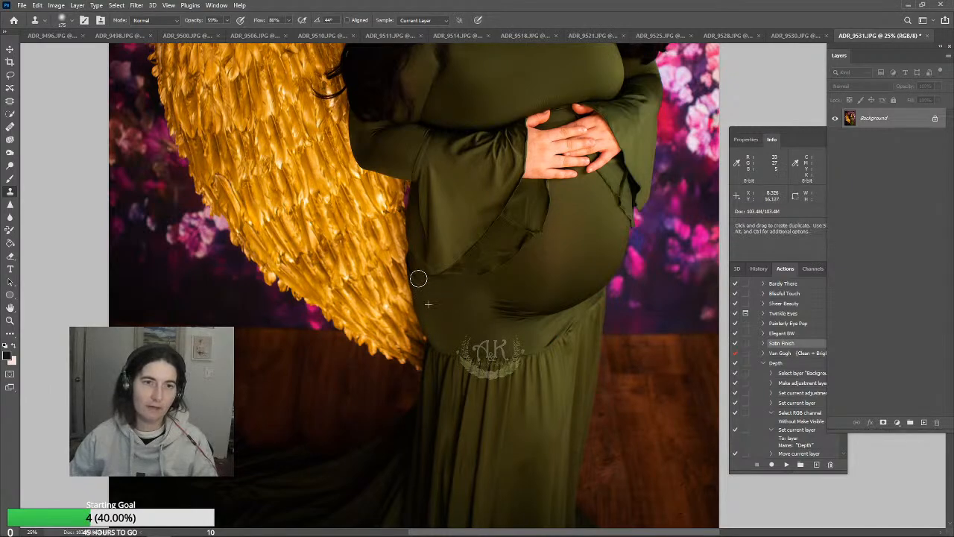
Clean up the dress's hip edge beside the gold wing and the fabric under the sleeve tip with a 175 px Clone Stamp
key("j")
key("s")
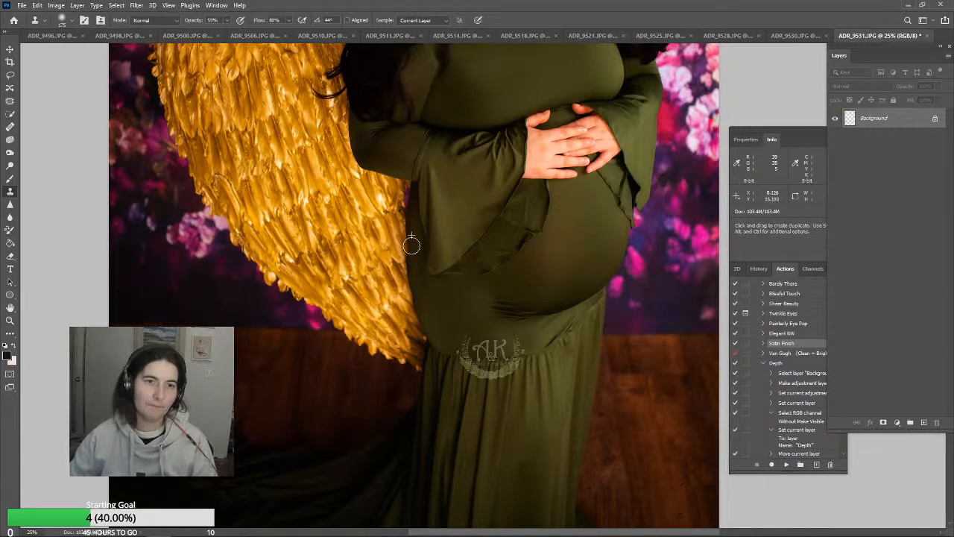
left_click(412, 249)
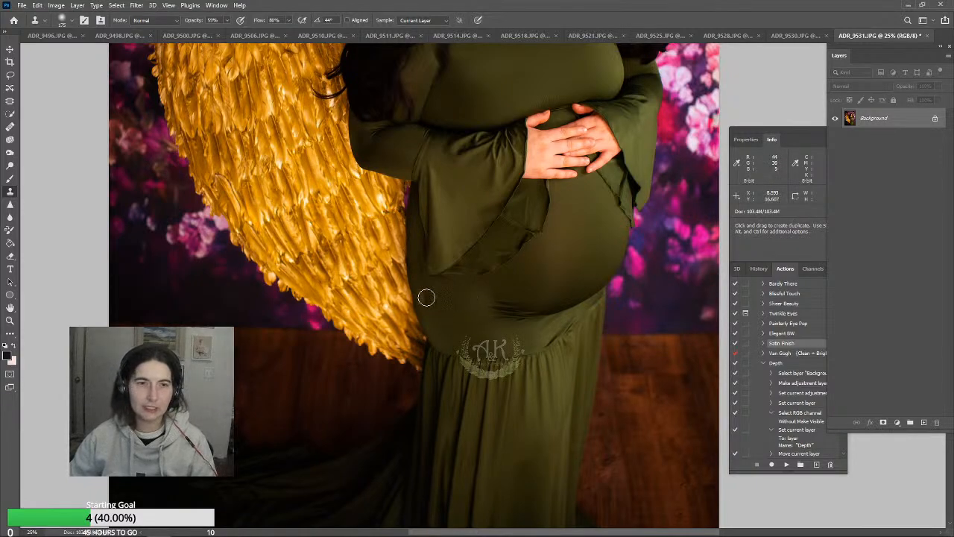
left_click(450, 286, "alt")
left_click(447, 281)
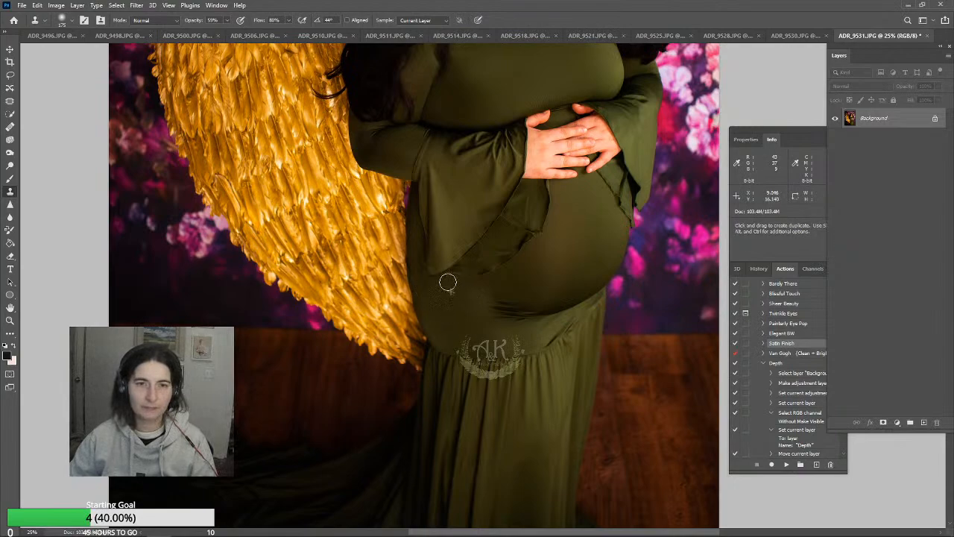
left_click_drag(447, 282, 428, 279)
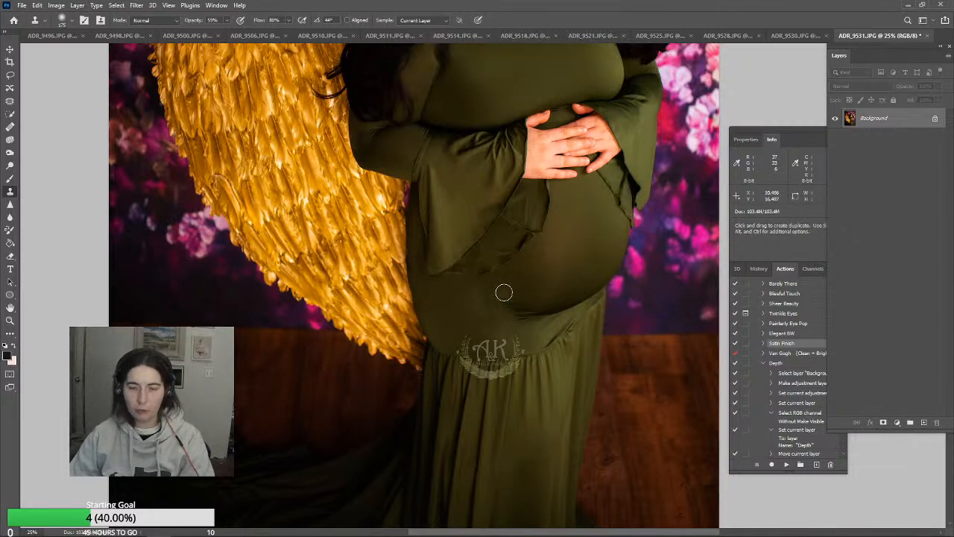
Clone fabric over the crease under the belly and the dark marks along the lower sleeve ruffle
left_click(494, 327, "alt")
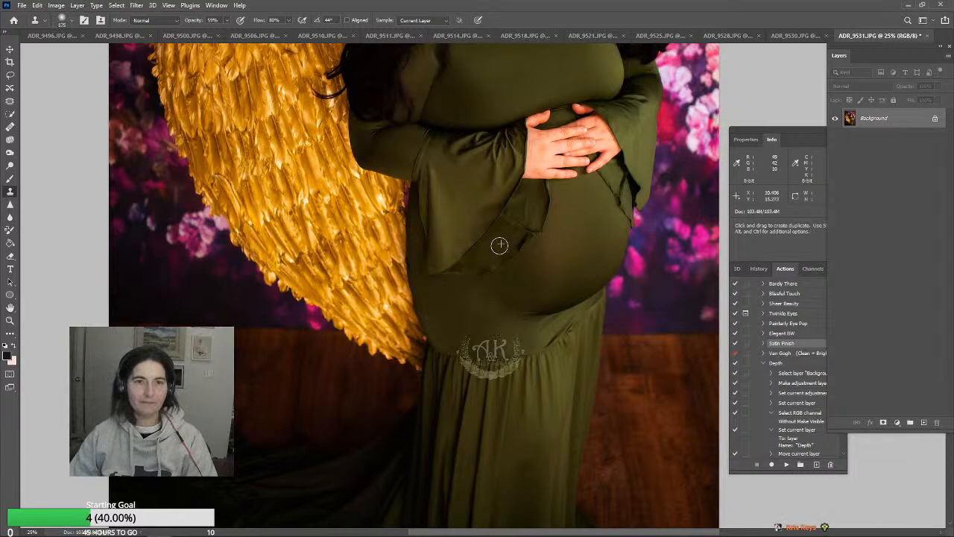
left_click_drag(499, 251, 479, 258)
left_click(513, 243)
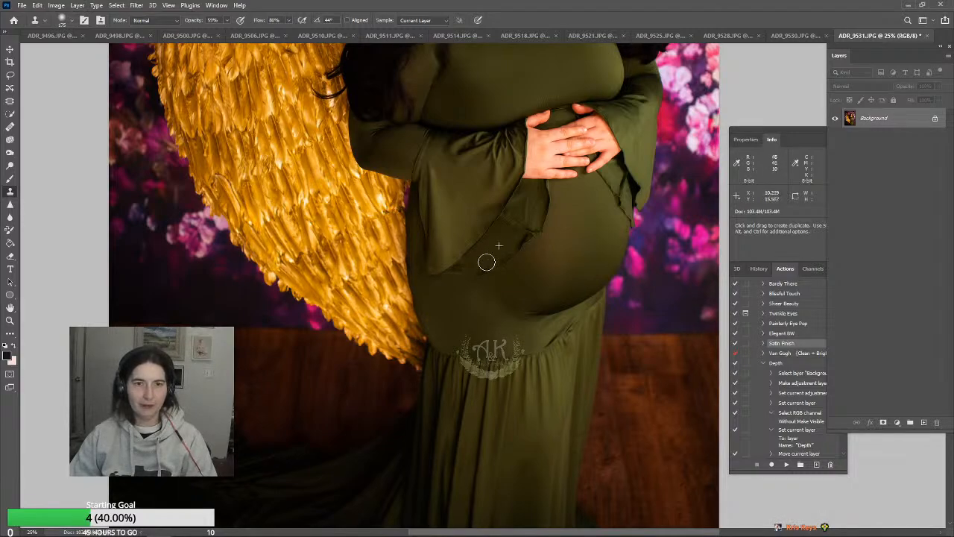
Clone smooth green fabric over the seams and dark hem of the sleeve ruffle lying on the belly
left_click(522, 212, "alt")
left_click(509, 223)
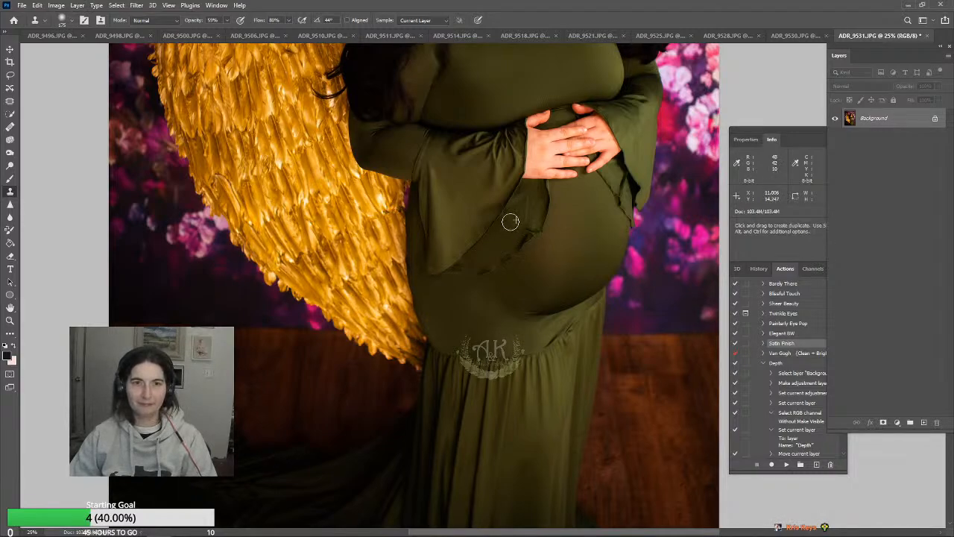
left_click_drag(510, 221, 526, 217)
left_click(528, 214, "alt")
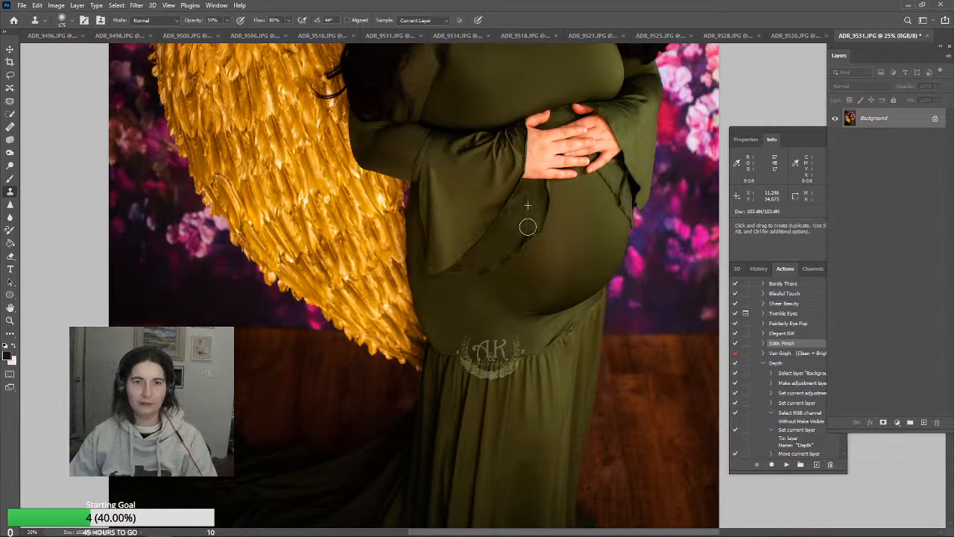
left_click(531, 211, "alt")
left_click(530, 224)
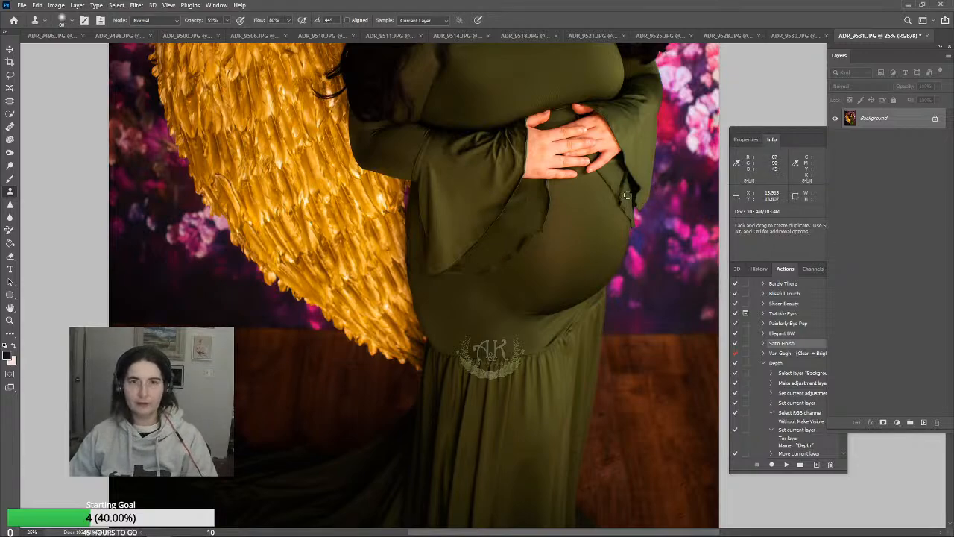
Retouch the folds and dark edge of the other sleeve's ruffle below the hand with an 80 px Clone Stamp
left_click(627, 195, "alt")
left_click(627, 197)
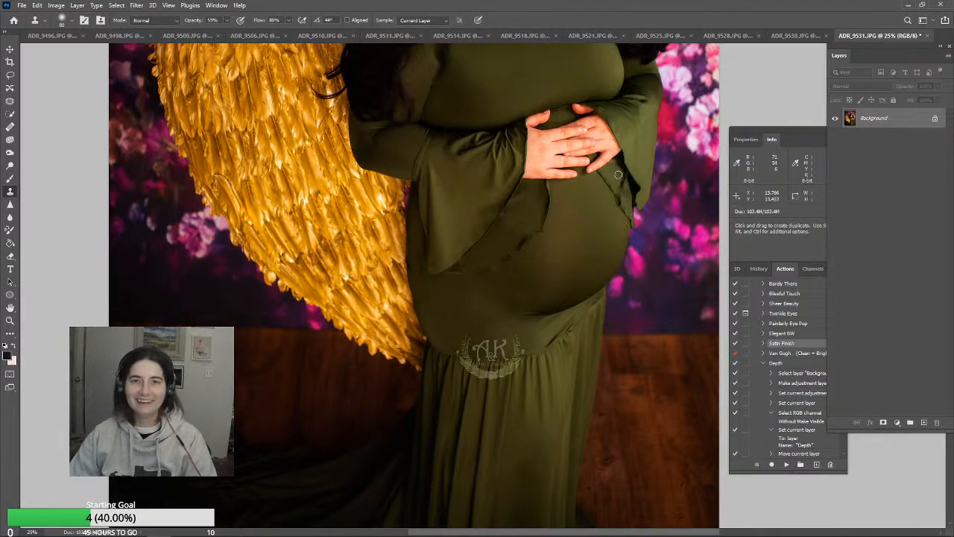
left_click(617, 174, "alt")
left_click(617, 183)
left_click(620, 175, "alt")
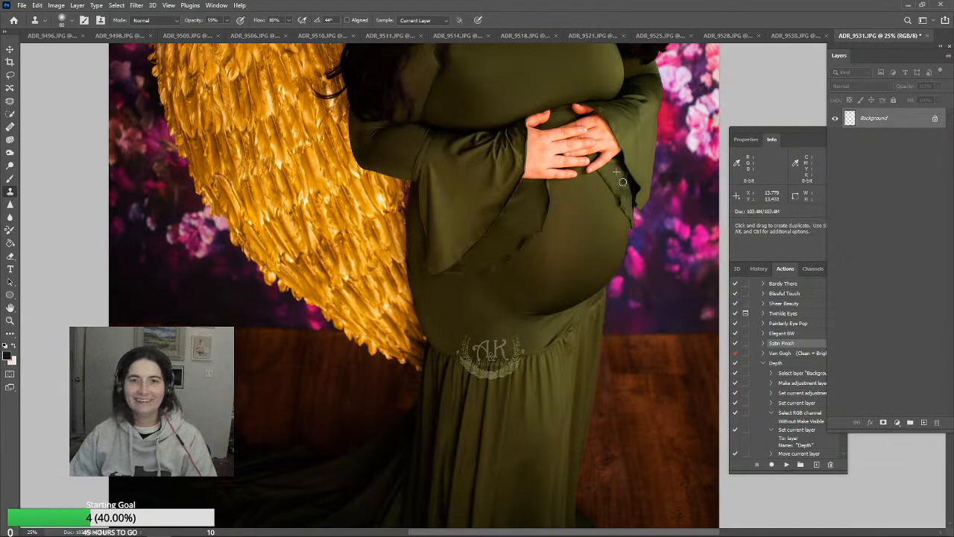
left_click(619, 174, "alt")
left_click(624, 183, "alt")
left_click(625, 183, "alt")
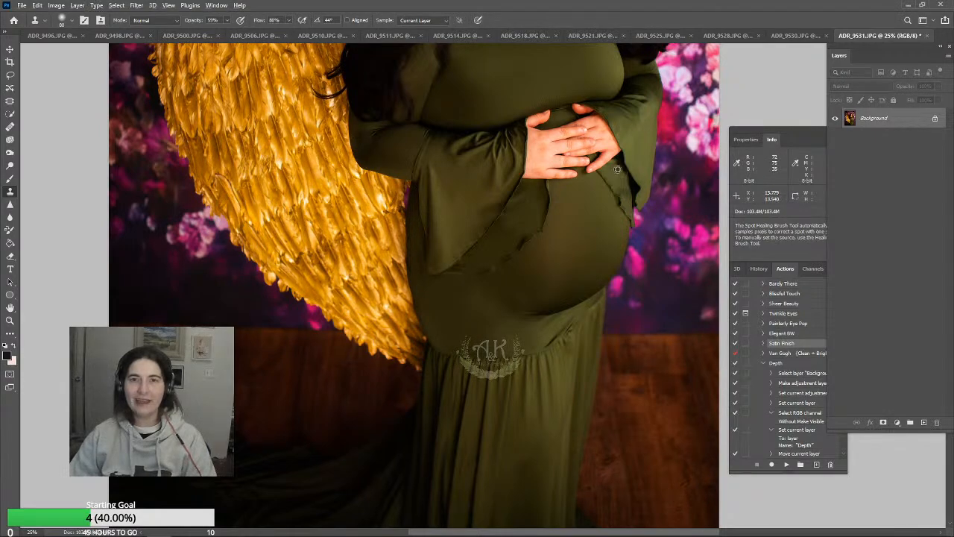
left_click(621, 190)
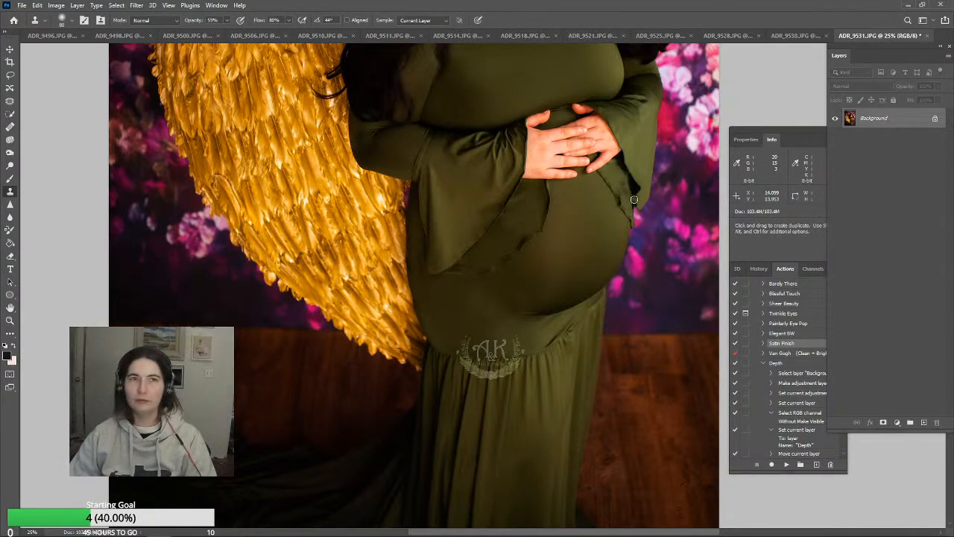
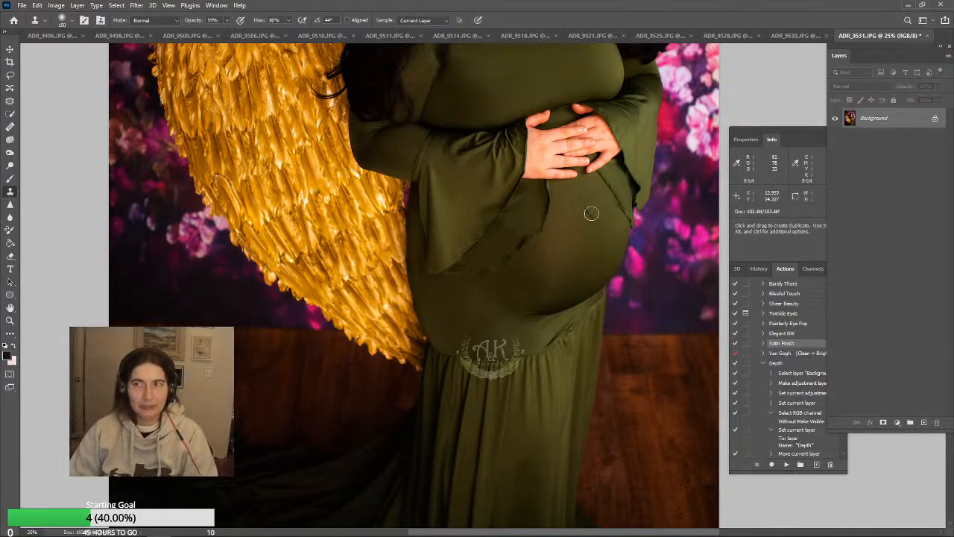
Clone smooth green fabric over the creases at the skirt's gathered seam below the belly with a 150 px Clone Stamp
scroll(594, 213, "down", 5)
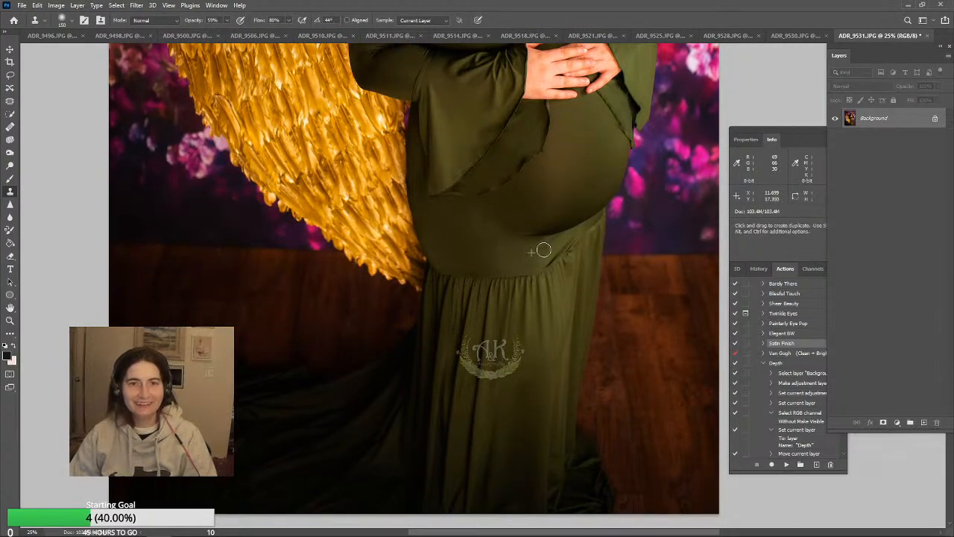
key("j")
key("s")
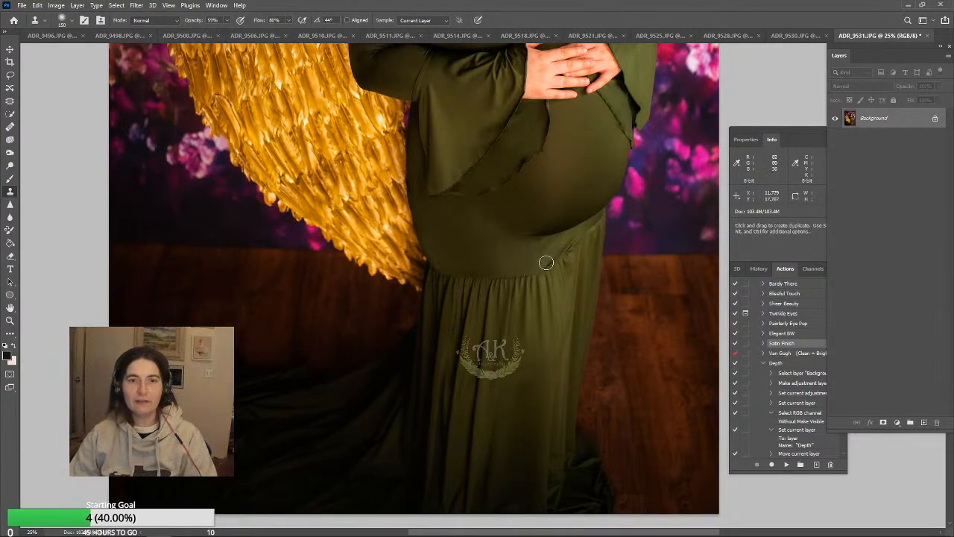
left_click(559, 255, "alt")
left_click_drag(551, 258, 553, 257)
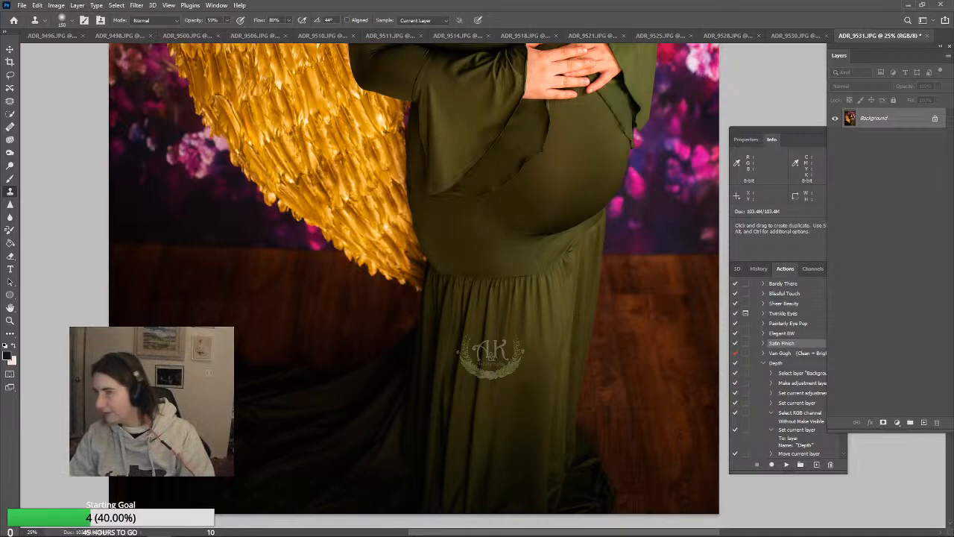
Enlarge the Clone Stamp to 300 px for the plain fabric between the belly and the gathered skirt seam
scroll(543, 277, "down", 1)
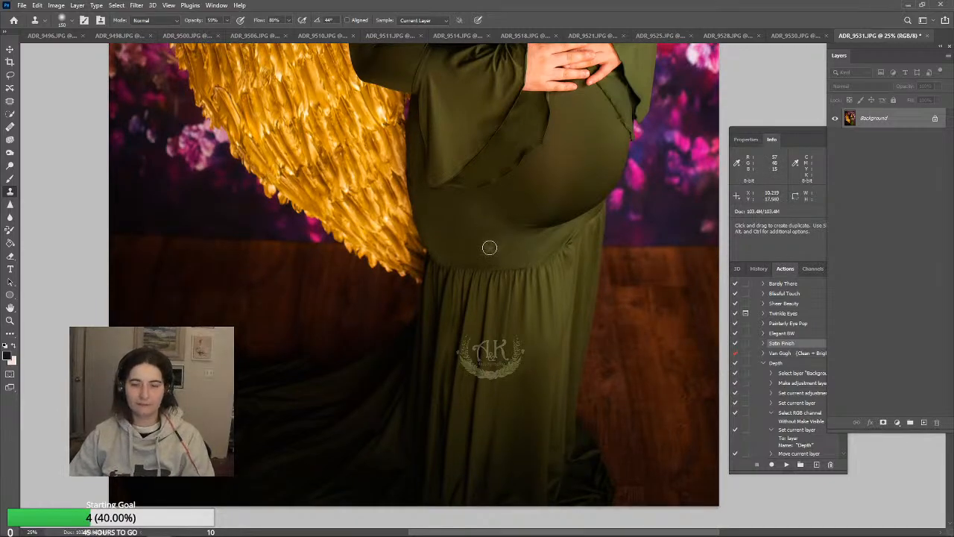
key("bracketright")
key("bracketright")
key("bracketright")
key("bracketright")
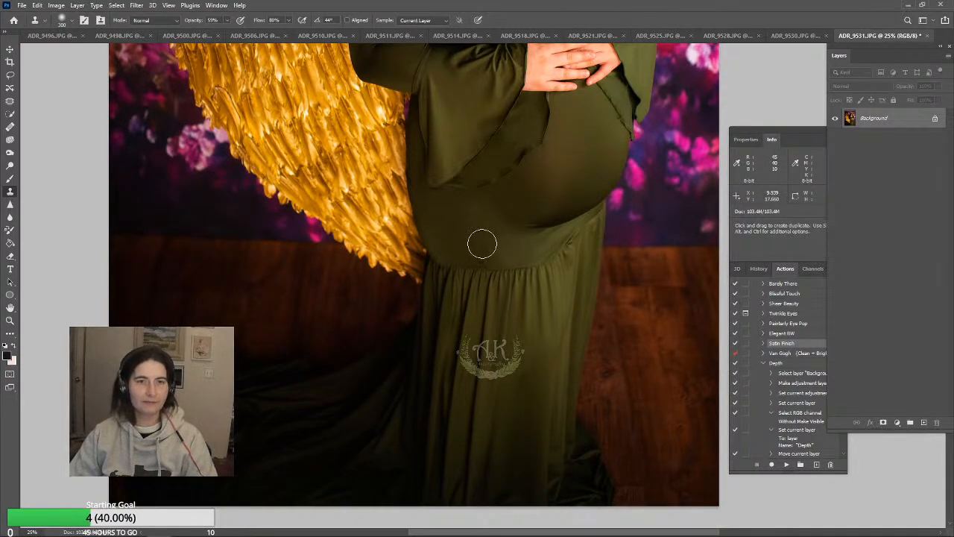
Sample the dress's green and tint the belly fabric with a 700 px Brush in Color mode at 12% opacity
scroll(522, 283, "up", 5)
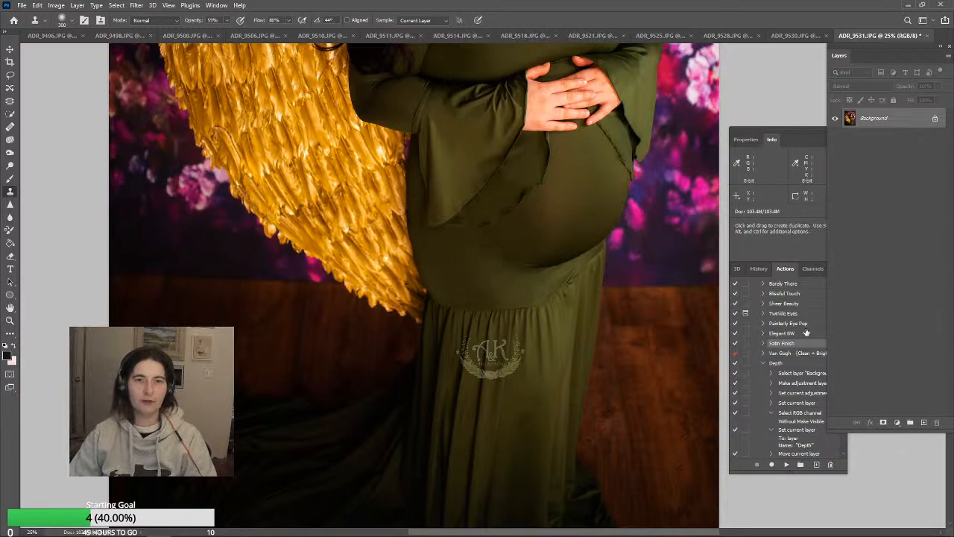
scroll(806, 332, "up", 3)
scroll(669, 258, "up", 5)
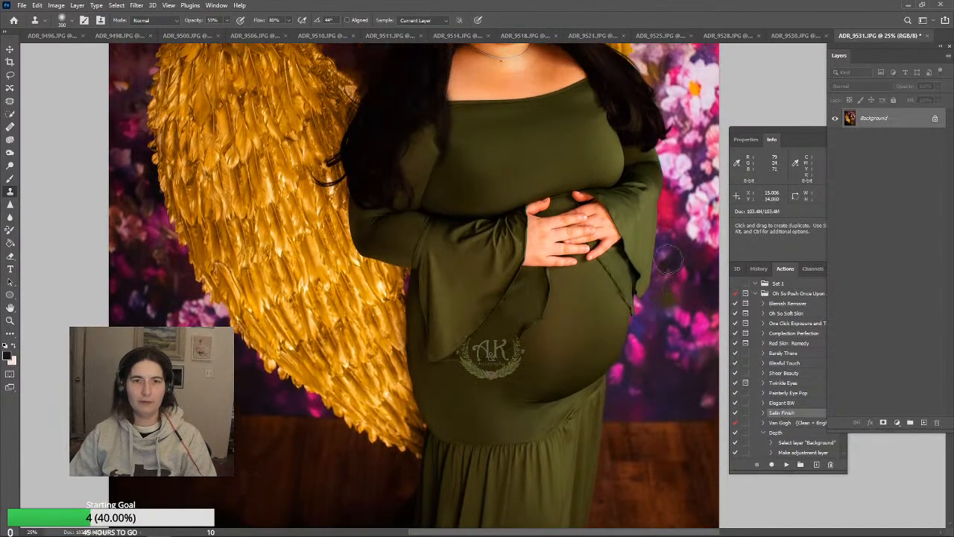
scroll(669, 258, "up", 2)
scroll(668, 258, "down", 3)
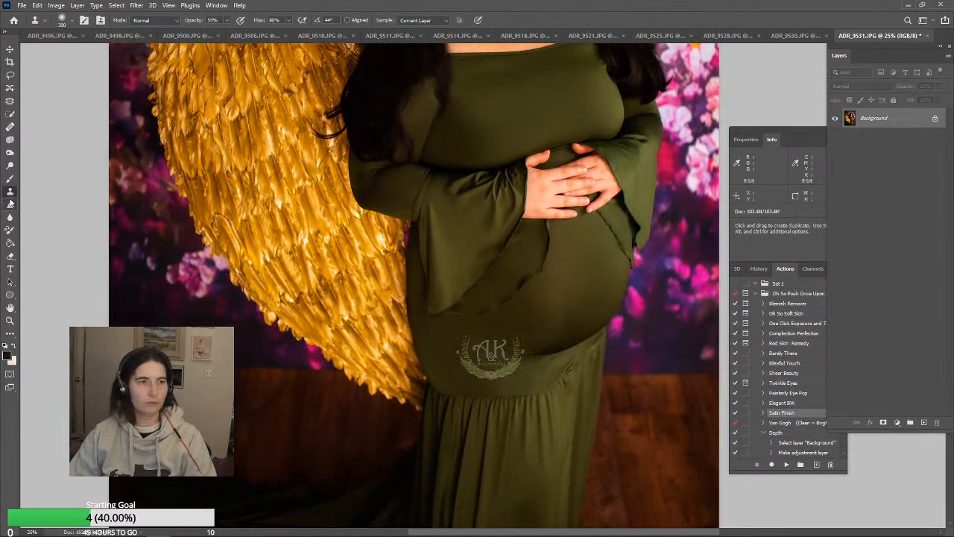
left_click(9, 179)
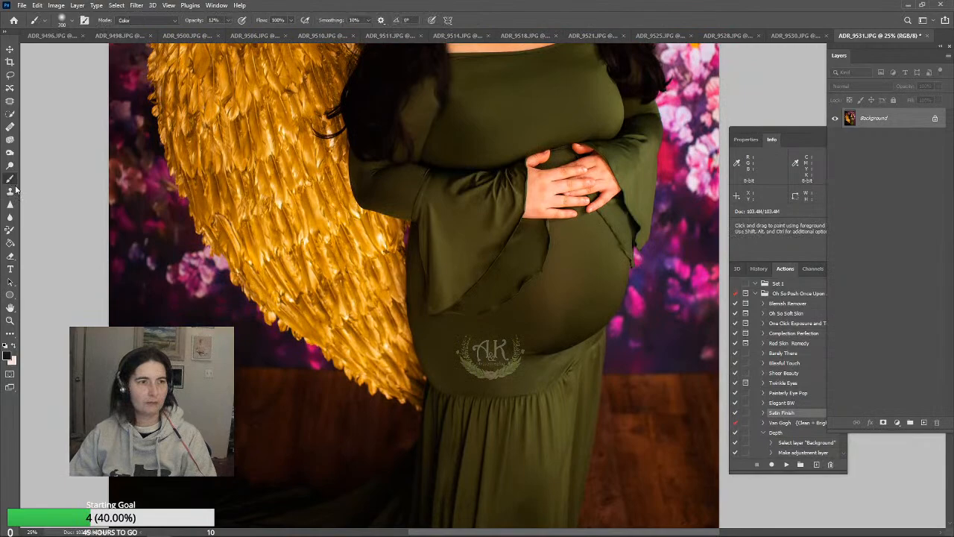
left_click(589, 267, "alt")
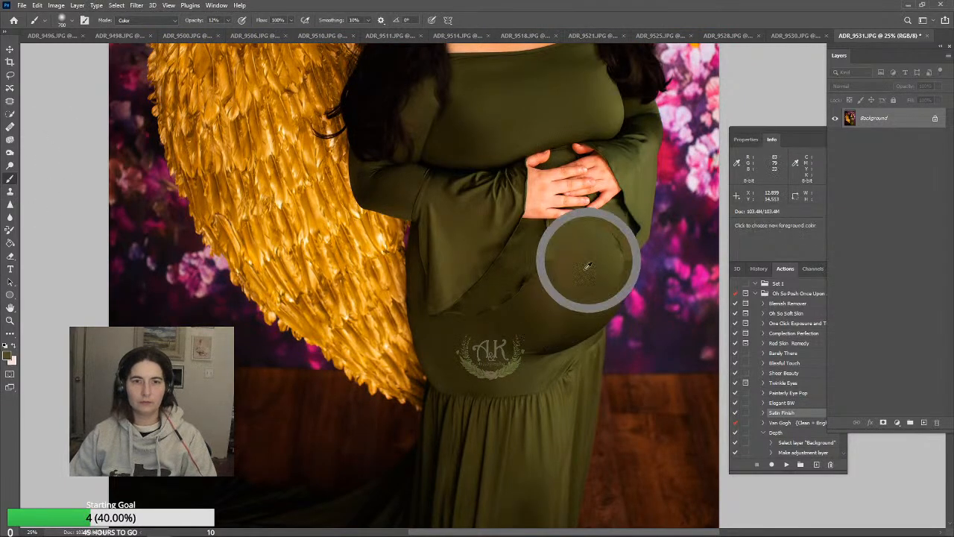
Sample the dark green of the lower skirt as the Color-mode brush's foreground color
scroll(667, 276, "down", 2)
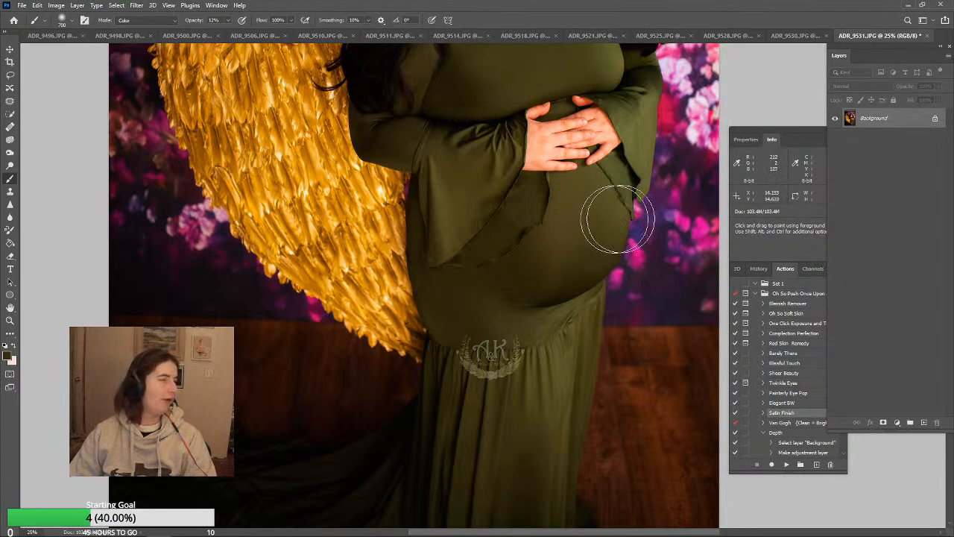
scroll(579, 217, "down", 1)
scroll(656, 310, "down", 1)
scroll(663, 312, "down", 2)
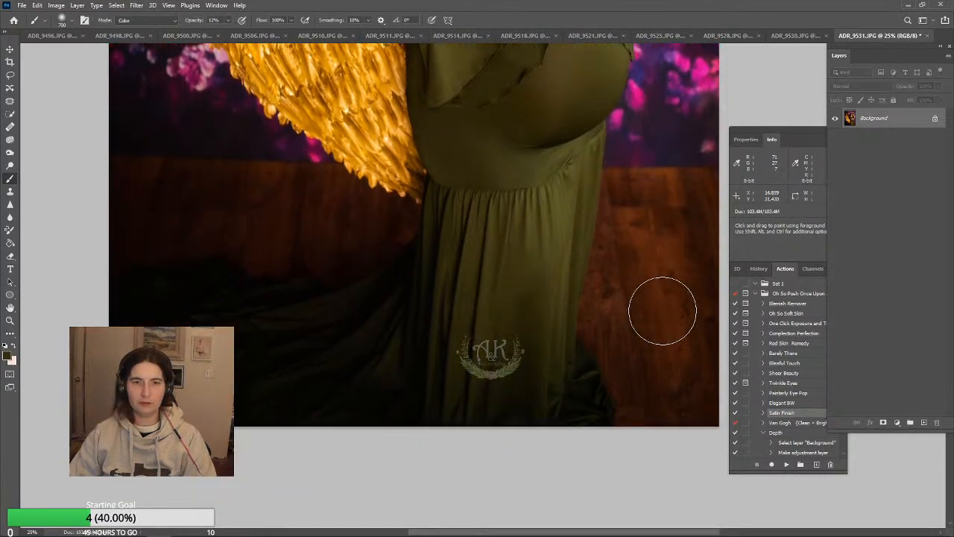
scroll(663, 313, "up", 4)
scroll(662, 312, "down", 1)
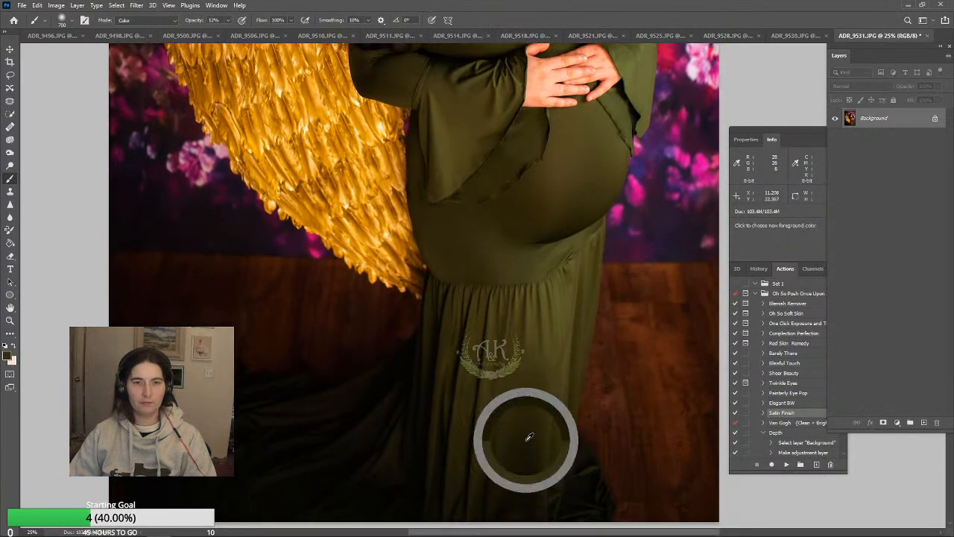
Even out the front of the skirt below the gathered seam with a 300 px Clone Stamp
left_click(10, 192)
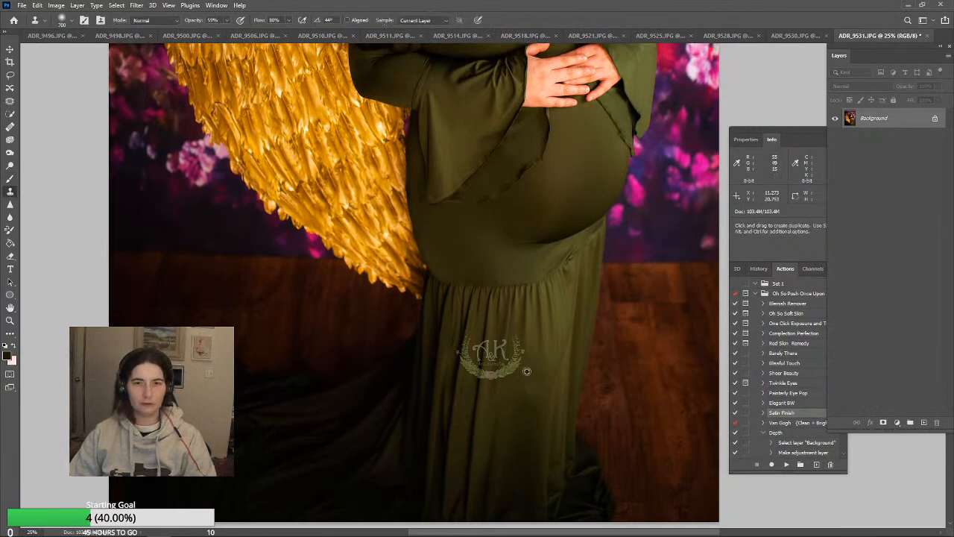
scroll(612, 339, "up", 3)
scroll(611, 339, "down", 3)
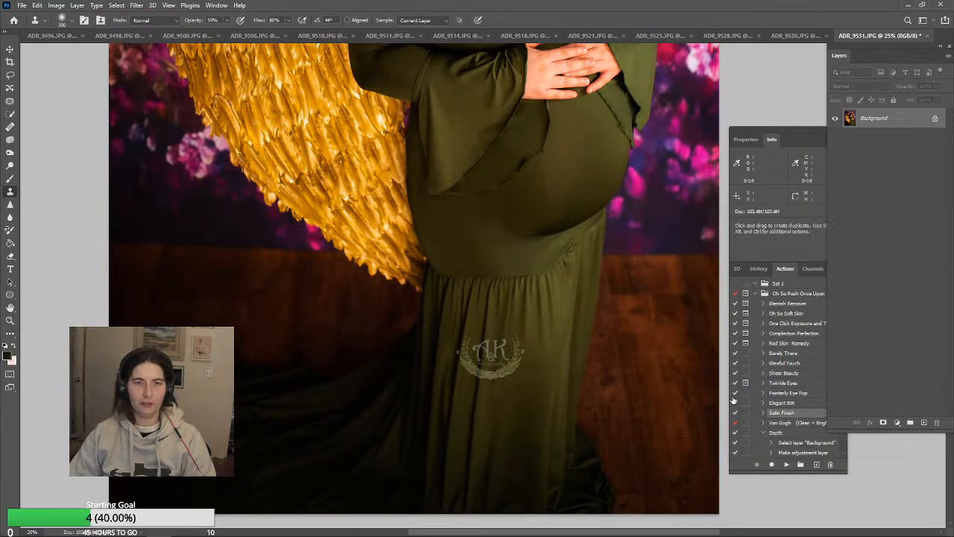
Reduce the Clone Stamp to 60 px and clone smooth skin over the forehead between and above the eyebrows
scroll(692, 371, "up", 4)
scroll(703, 371, "up", 11)
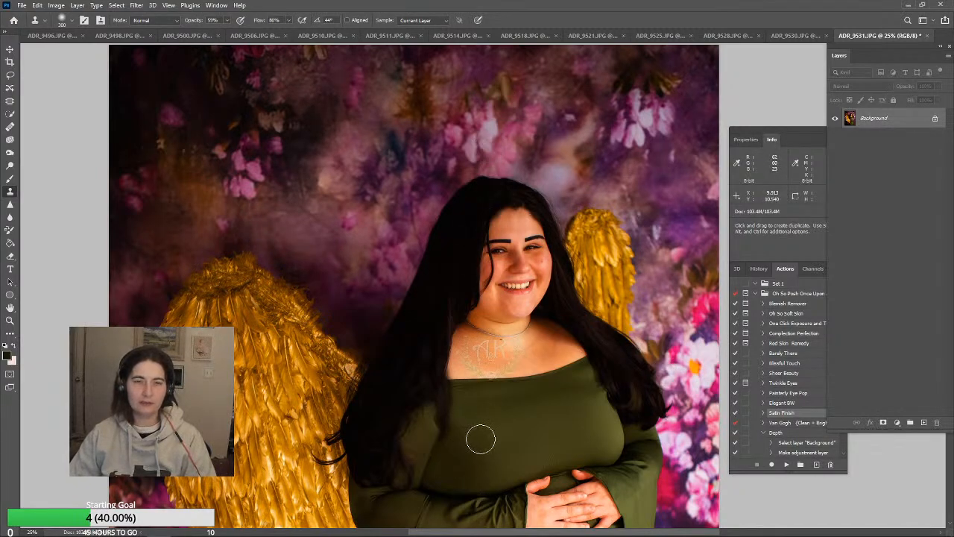
left_click(10, 321)
left_click(446, 238)
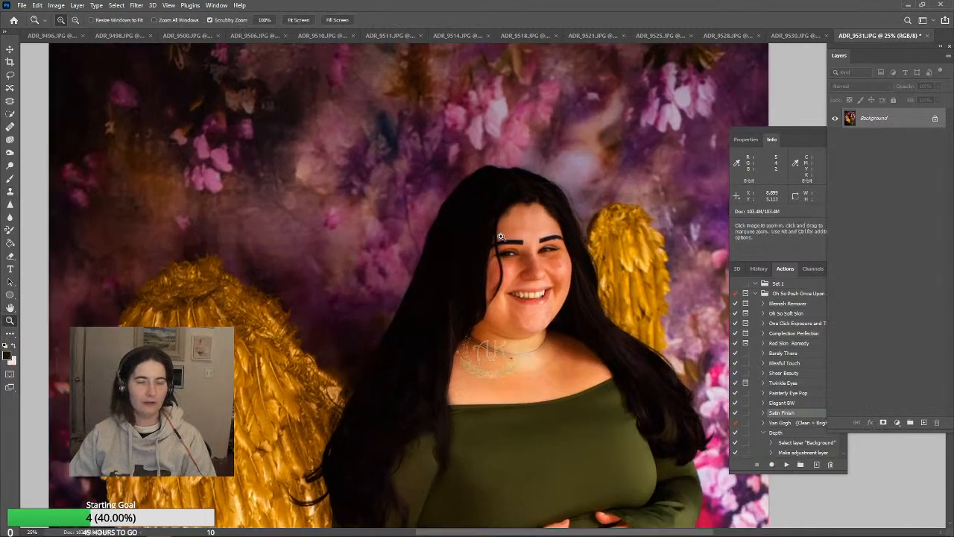
left_click(522, 243)
left_click(545, 272)
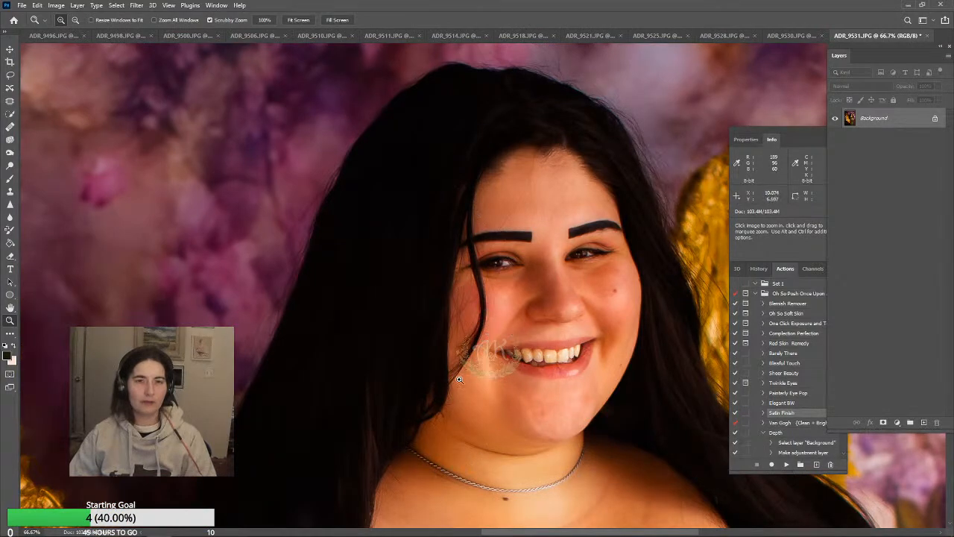
left_click(10, 192)
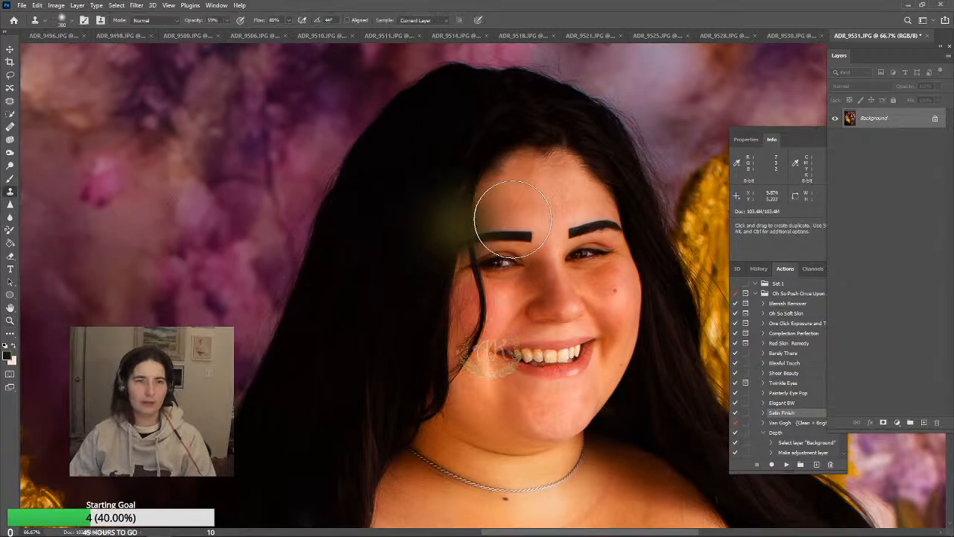
key("bracketleft")
key("bracketleft")
key("bracketleft")
key("bracketleft")
key("bracketleft")
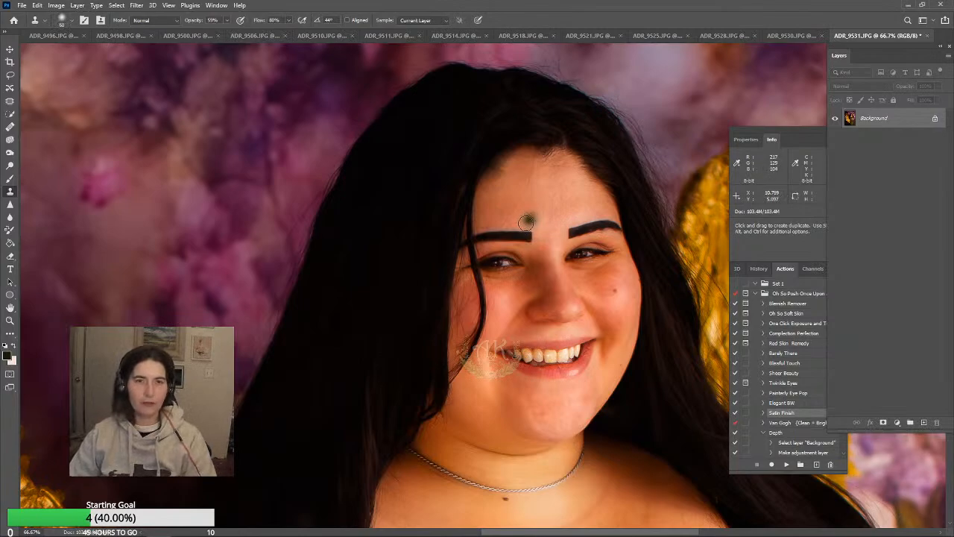
key("j")
left_click_drag(512, 222, 508, 221)
key("ctrl+z")
key("ctrl+z")
left_click(556, 226, "alt")
left_click(545, 215, "alt")
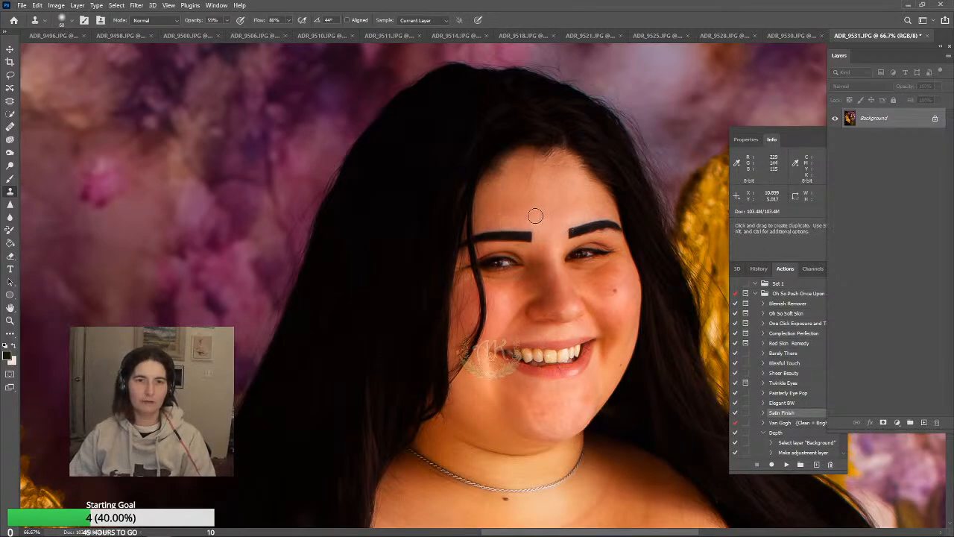
Set the Clone Stamp's opacity to 35% and blend the forehead skin above the eyebrows
left_click(228, 21)
left_click_drag(227, 31, 216, 32)
left_click(505, 202, "alt")
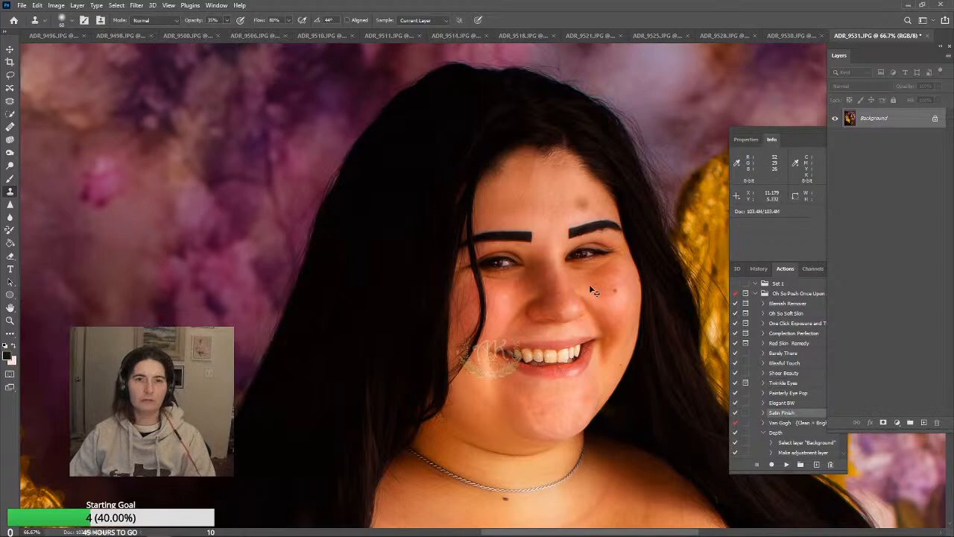
left_click(10, 321)
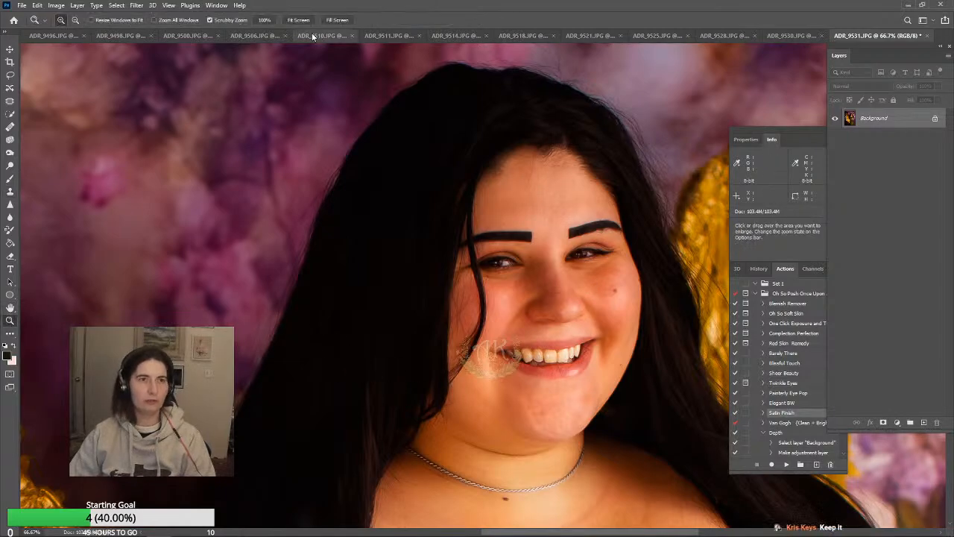
key("ctrl+0")
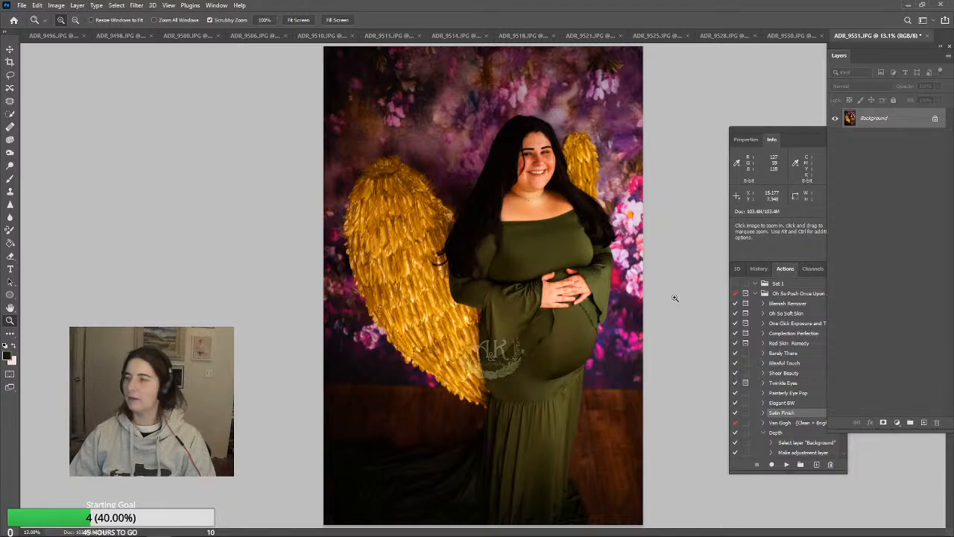
Darken the pink flowers at the backdrop's edge and the large gold wing with the Burn tool on Midtones at 19% exposure
left_click(9, 152)
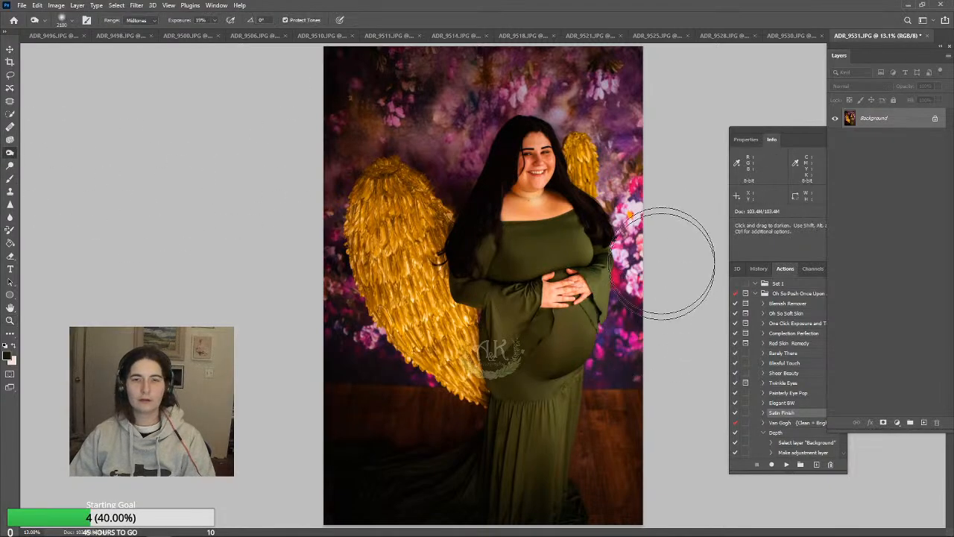
mouse_move(654, 253)
left_mouse_down()
mouse_move(628, 110)
mouse_move(663, 235)
mouse_move(636, 149)
left_mouse_up()
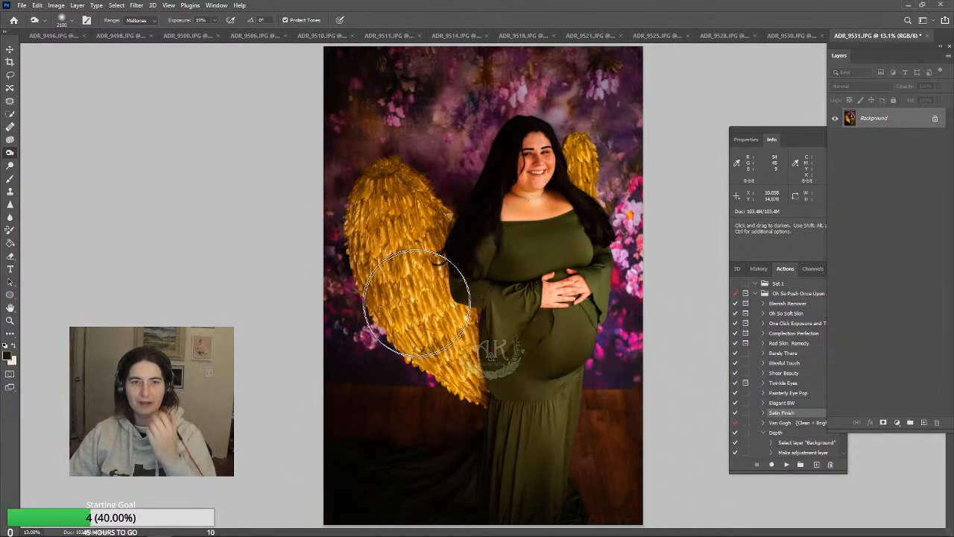
mouse_move(460, 344)
left_mouse_down()
mouse_move(433, 254)
mouse_move(402, 265)
mouse_move(453, 361)
mouse_move(446, 330)
mouse_move(426, 311)
left_mouse_up()
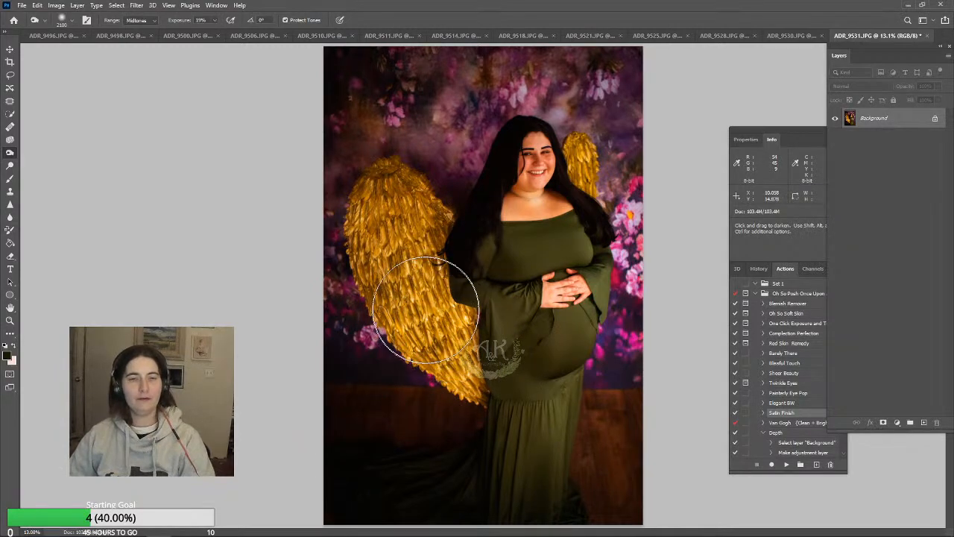
Set the Burn tool's exposure to 29% and its brush size to 400 px
left_click(215, 21)
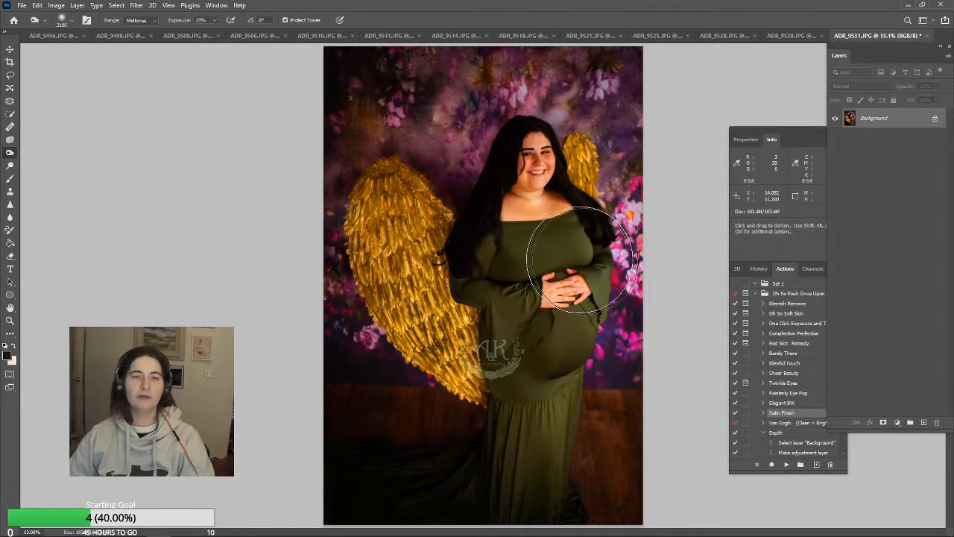
key("bracketleft")
key("bracketleft")
key("bracketleft")
key("bracketleft")
key("bracketleft")
key("bracketleft")
key("bracketleft")
key("bracketleft")
key("bracketleft")
key("bracketleft")
key("bracketleft")
key("bracketleft")
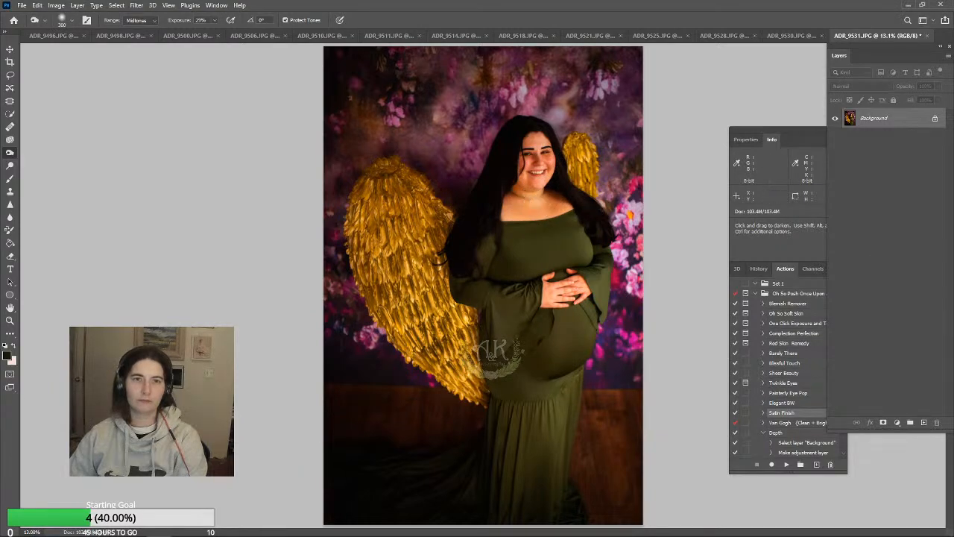
key("bracketright")
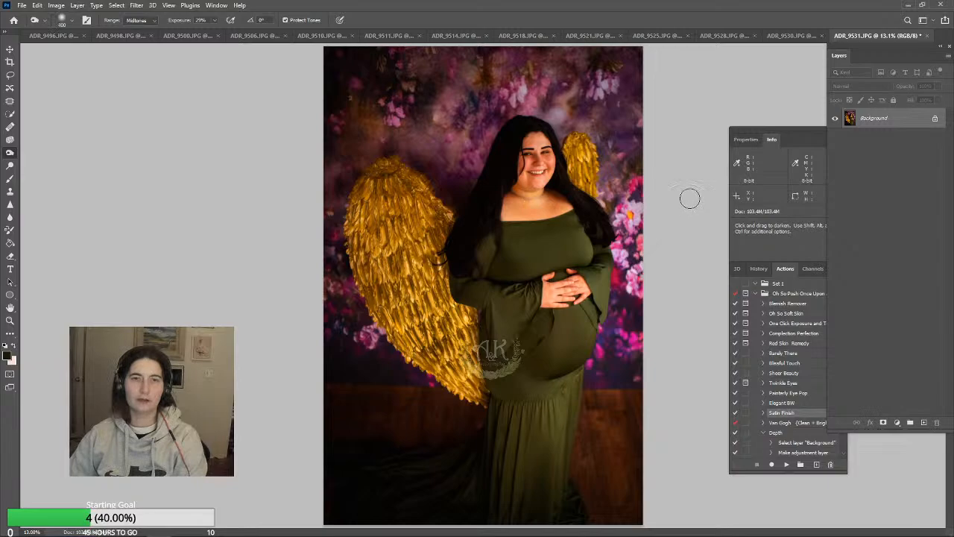
Run the Painterly Eye Pop action on the portrait, zoomed in on the face
left_click(9, 320)
left_click_drag(529, 152, 571, 141)
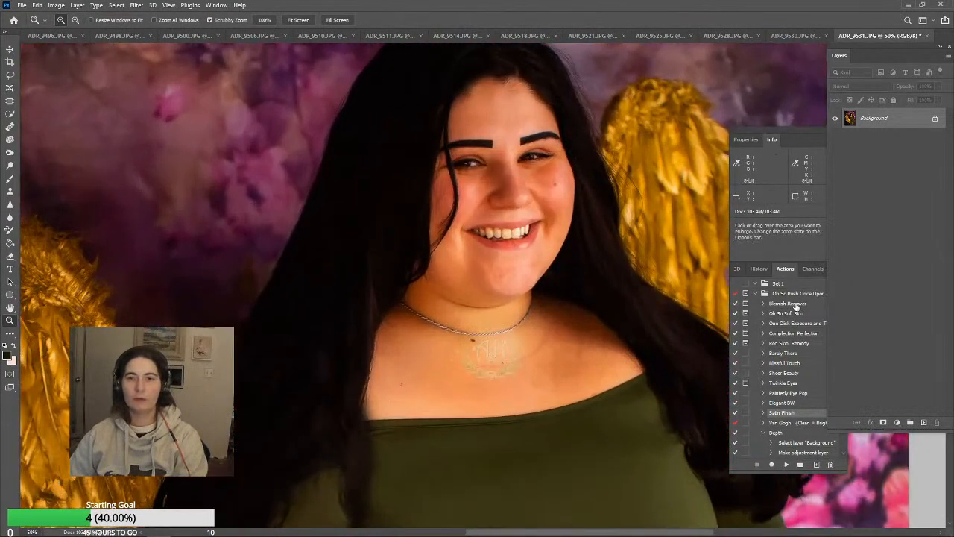
left_click(799, 393)
left_click(802, 394)
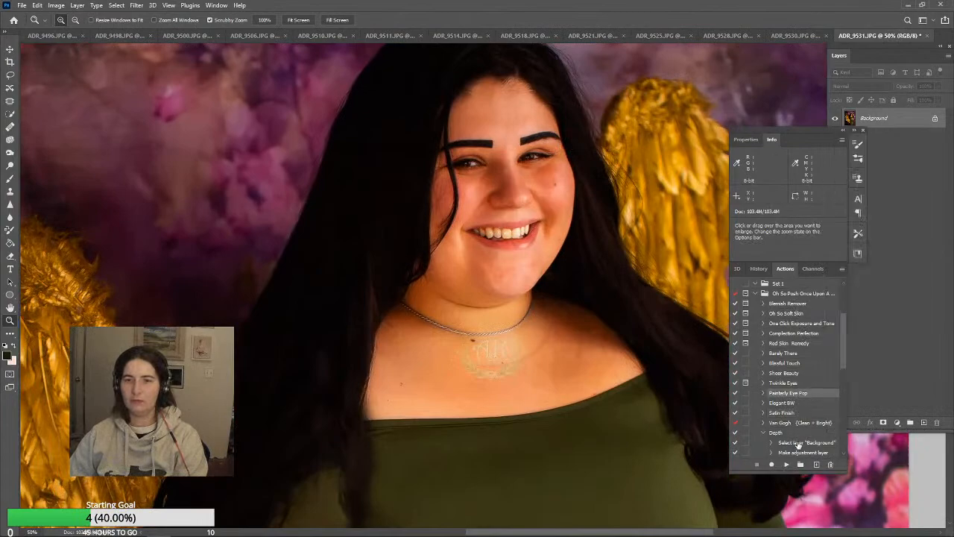
left_click(786, 464)
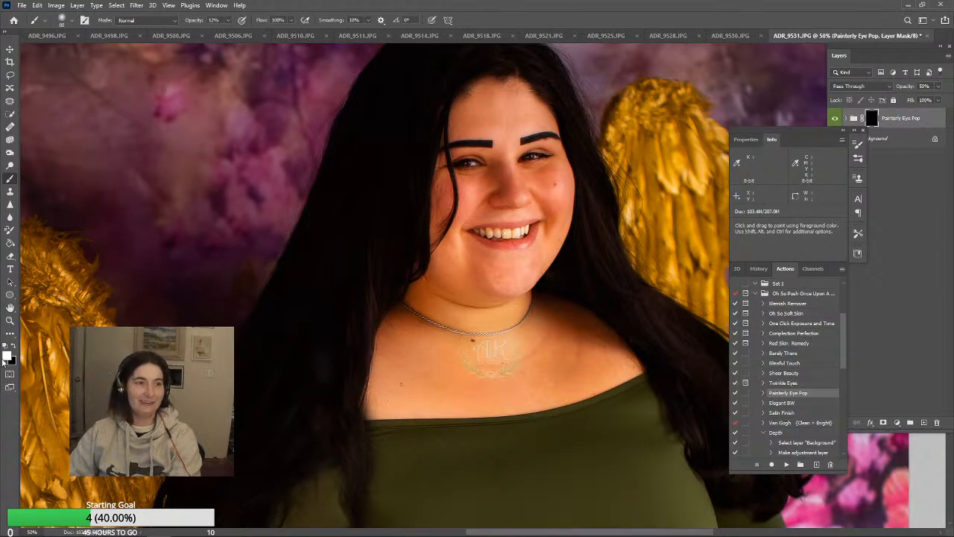
Raise the brush opacity, paint white on the Painterly Eye Pop mask over both eyes and the teeth, and enlarge the brush
left_click(228, 20)
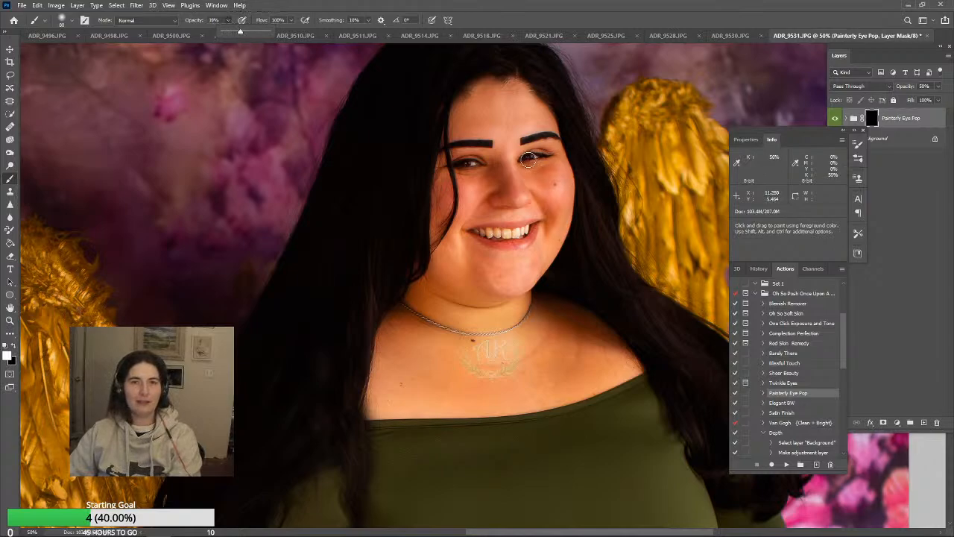
left_click(529, 159)
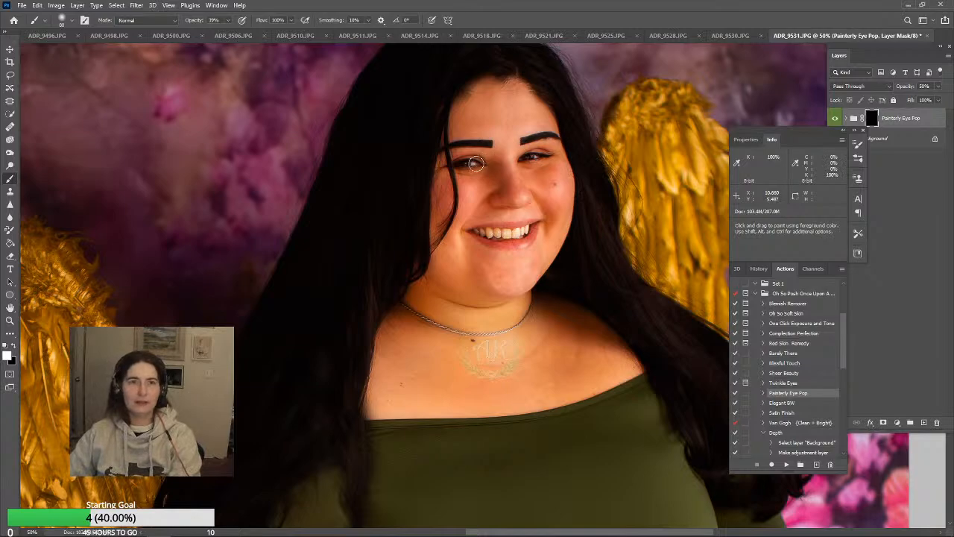
left_click_drag(460, 166, 543, 159)
left_click_drag(474, 165, 467, 164)
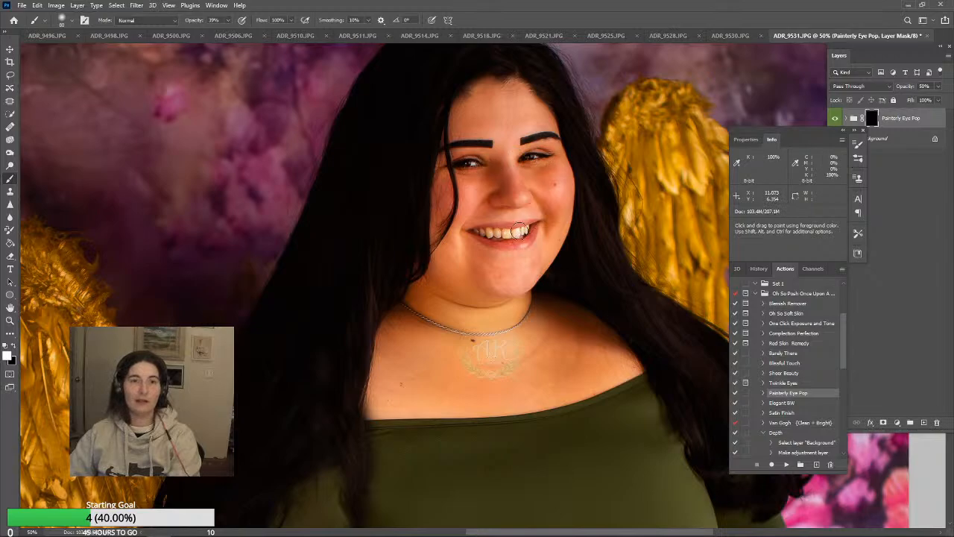
left_click_drag(522, 230, 495, 237)
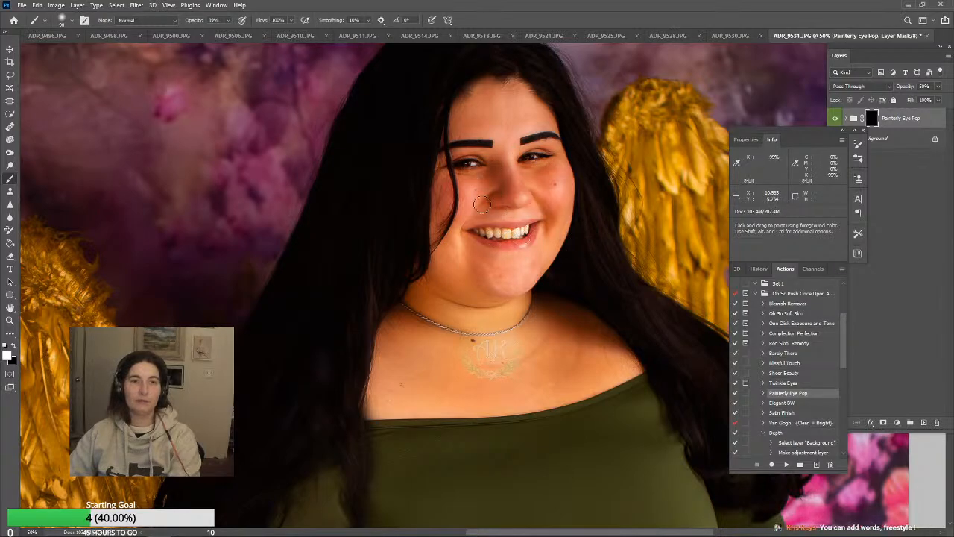
key("bracketright")
key("bracketright")
key("bracketright")
key("bracketright")
key("bracketright")
key("bracketright")
key("bracketright")
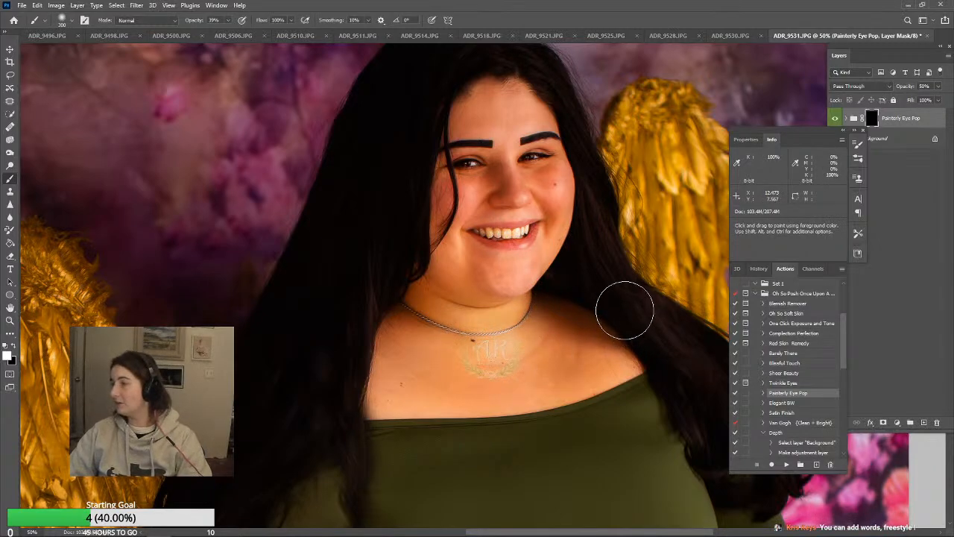
Straighten the whole photo with the Crop tool at a 2:3 ratio, rotating it about -0.4°
scroll(619, 292, "down", 1)
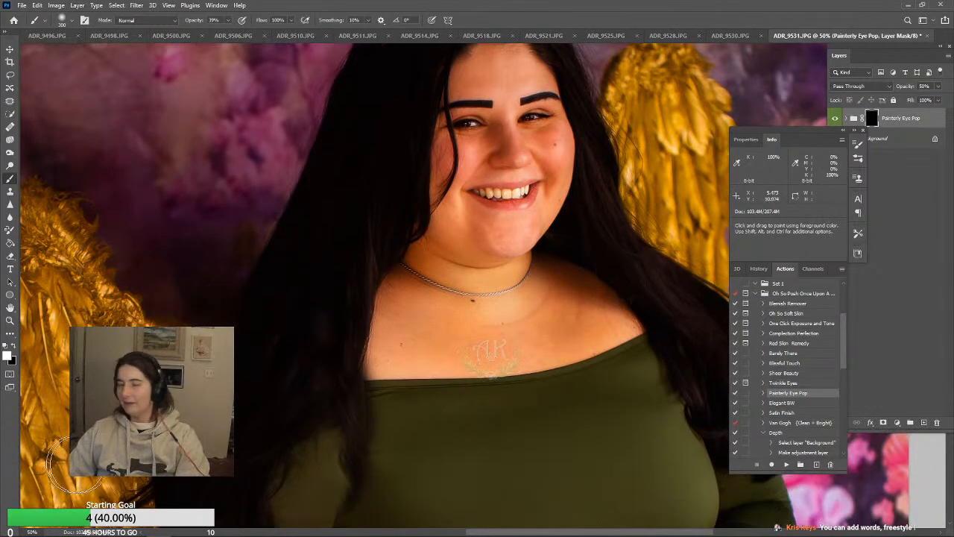
left_click(9, 321)
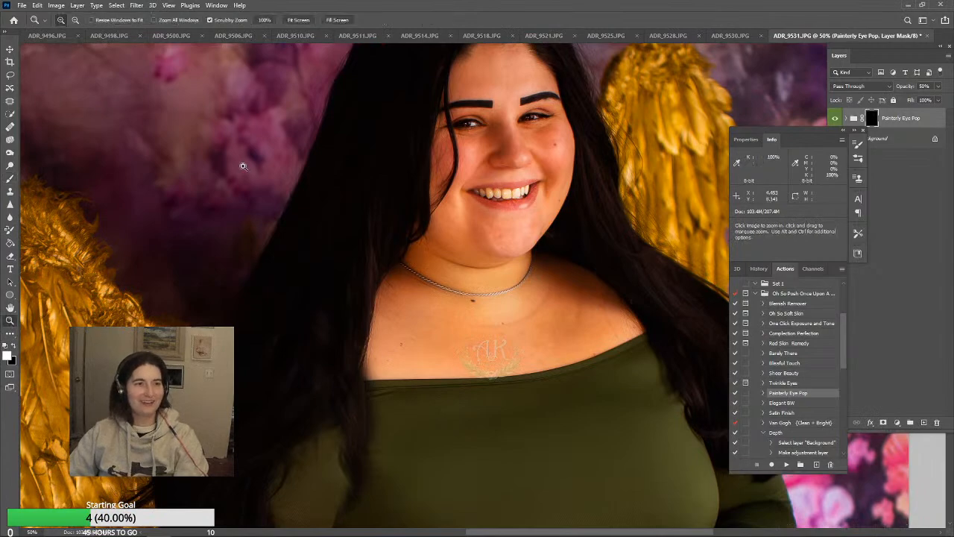
left_click(298, 20)
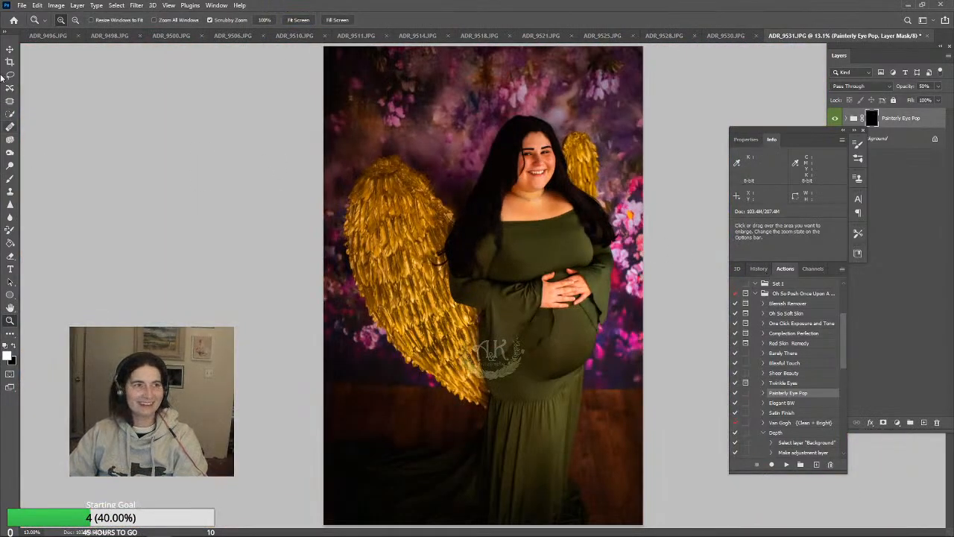
left_click(11, 61)
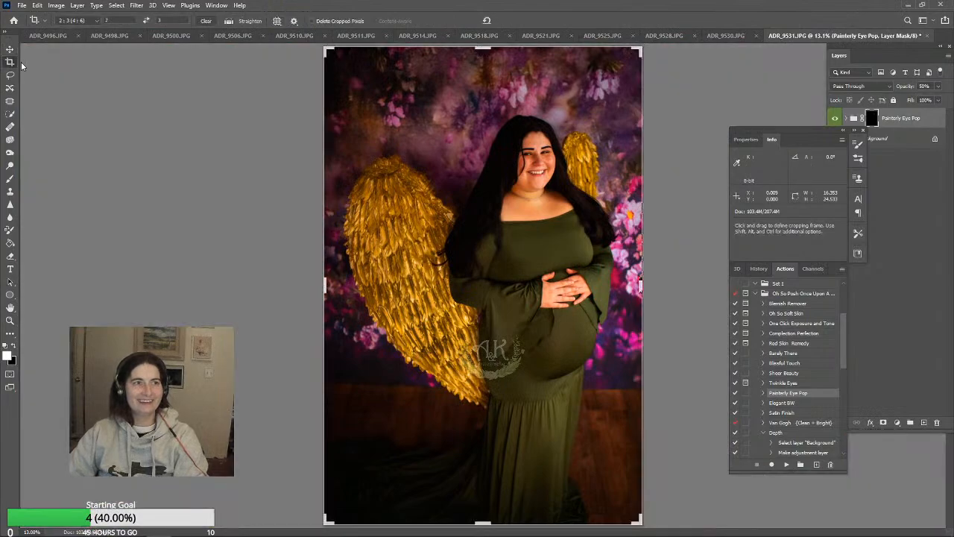
left_click(689, 72)
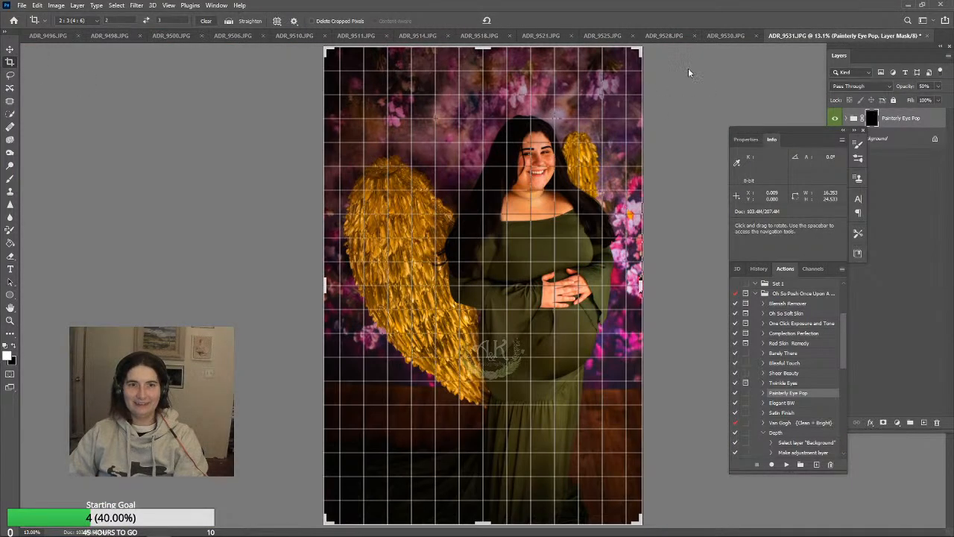
left_click_drag(689, 73, 686, 68)
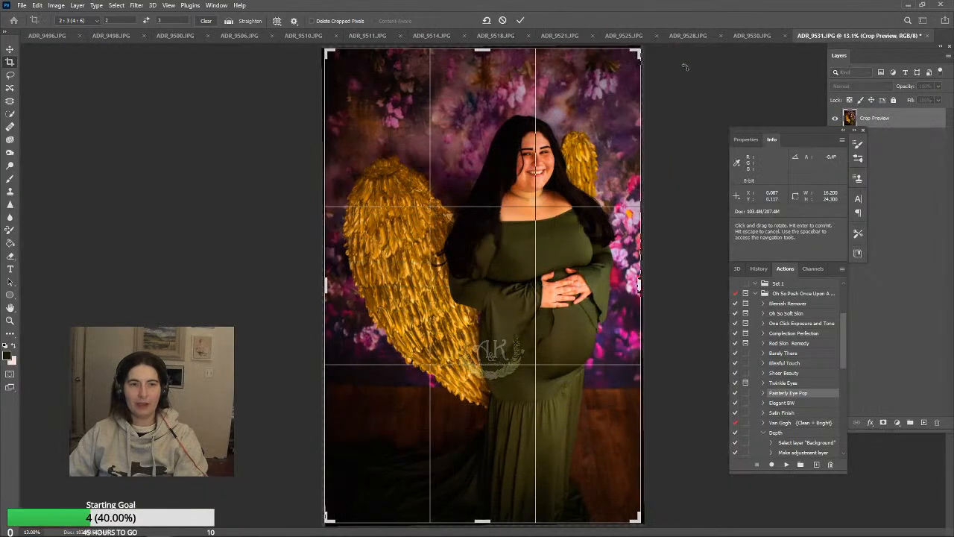
left_click(526, 20)
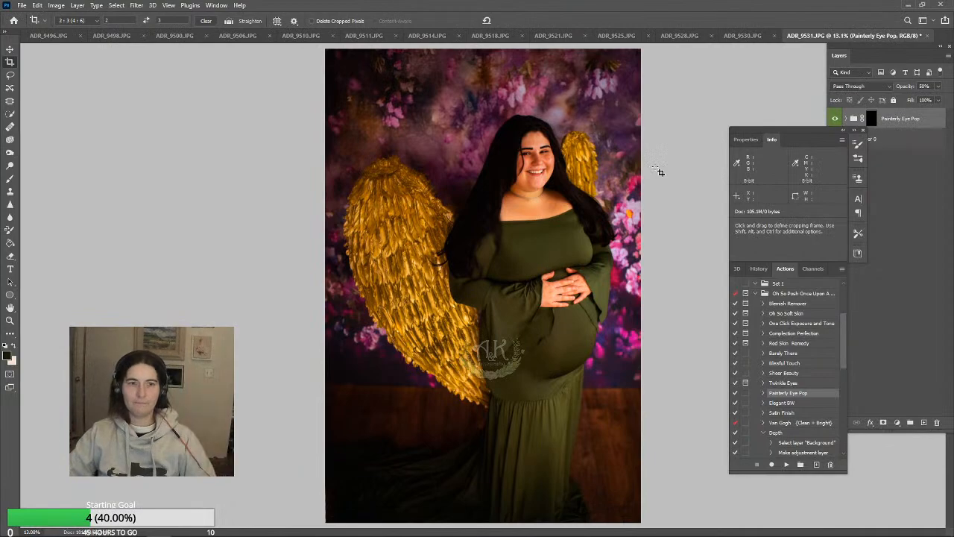
Try to run the Satin Finish action on the cropped, unflattened photo
left_click(792, 415)
left_click(786, 465)
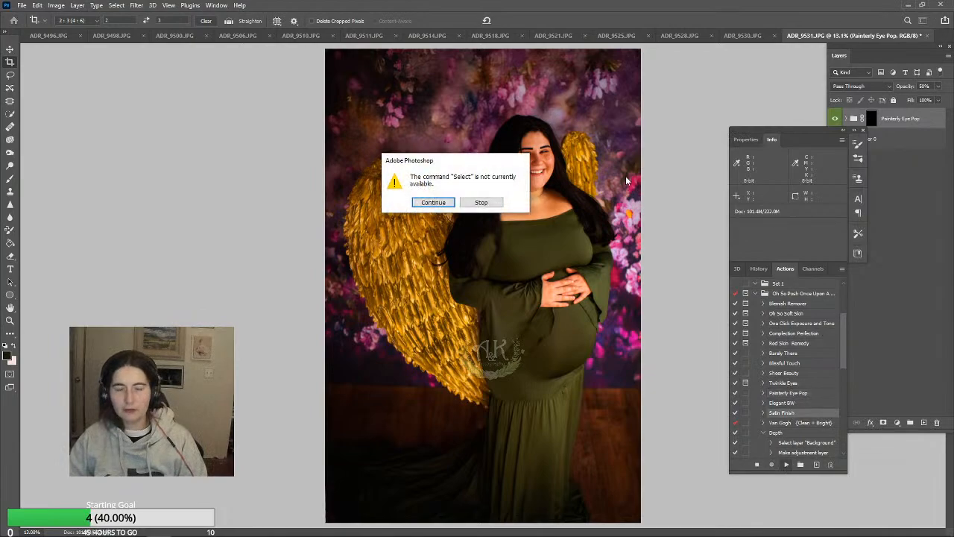
left_click(481, 203)
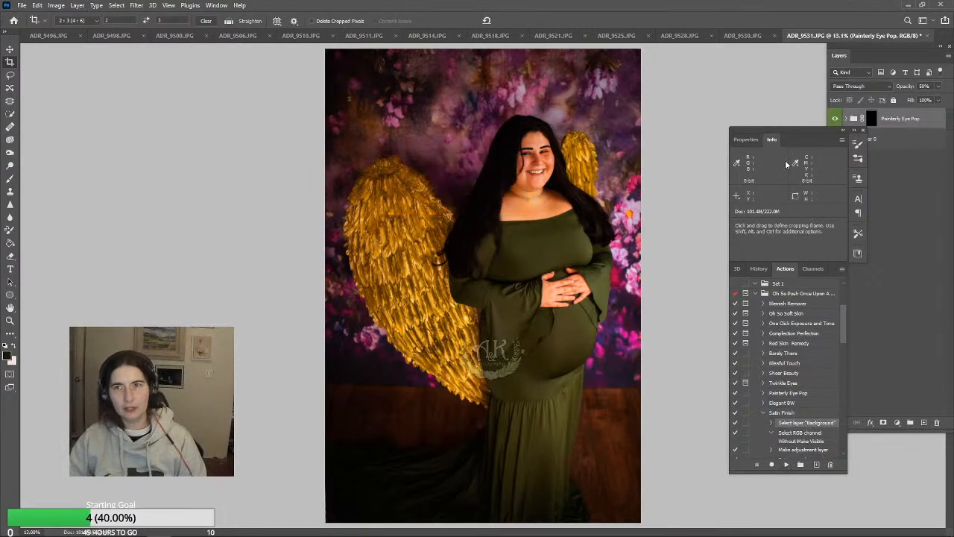
Flatten the image, run the Satin Finish action and set its layer's opacity to 18%
left_click(78, 6)
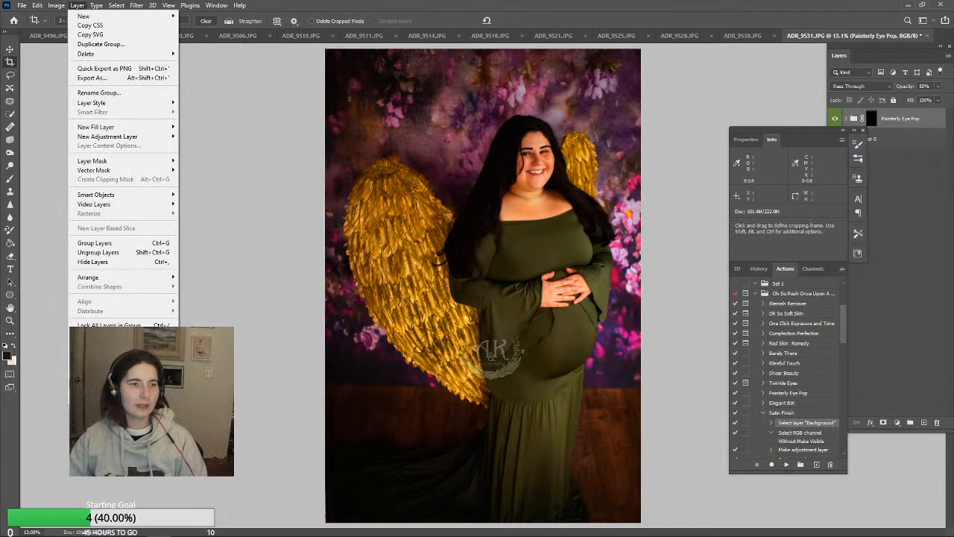
left_click(97, 383)
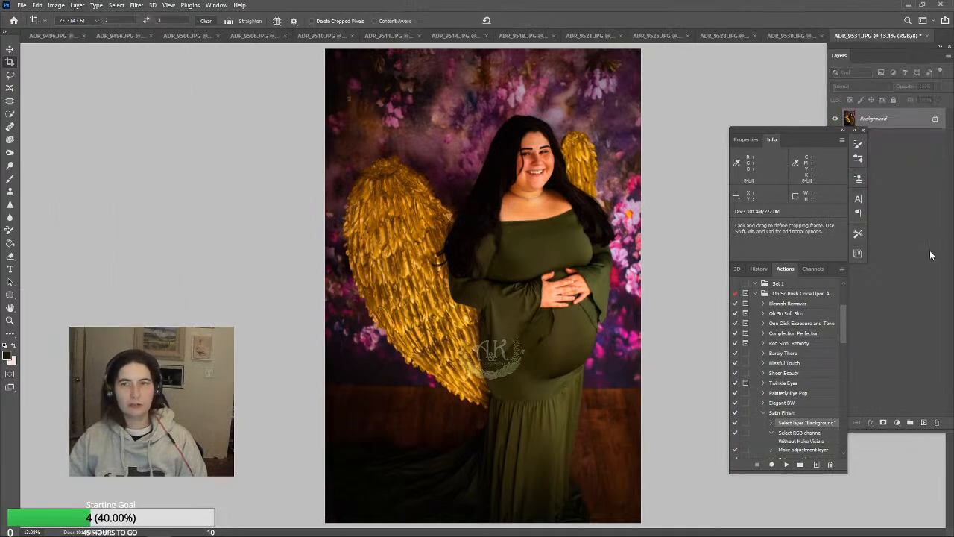
left_click(786, 465)
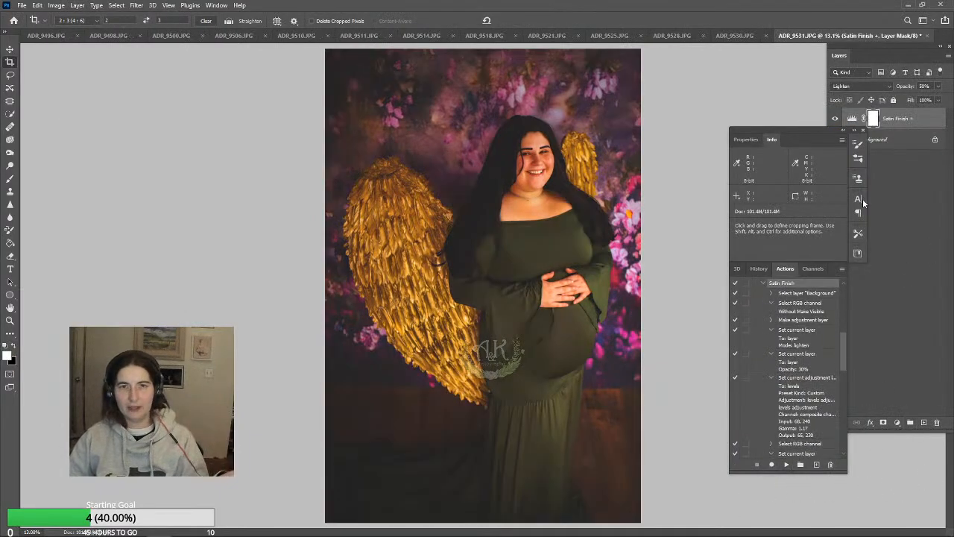
left_click_drag(937, 88, 927, 100)
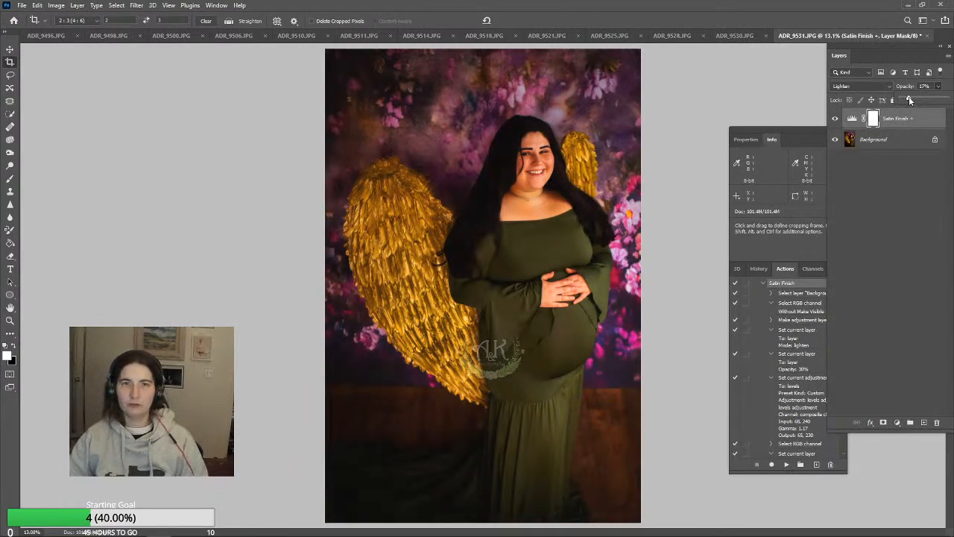
Flatten the Satin Finish layer into the photo and save it as a JPEG at Maximum quality 12
left_click(78, 5)
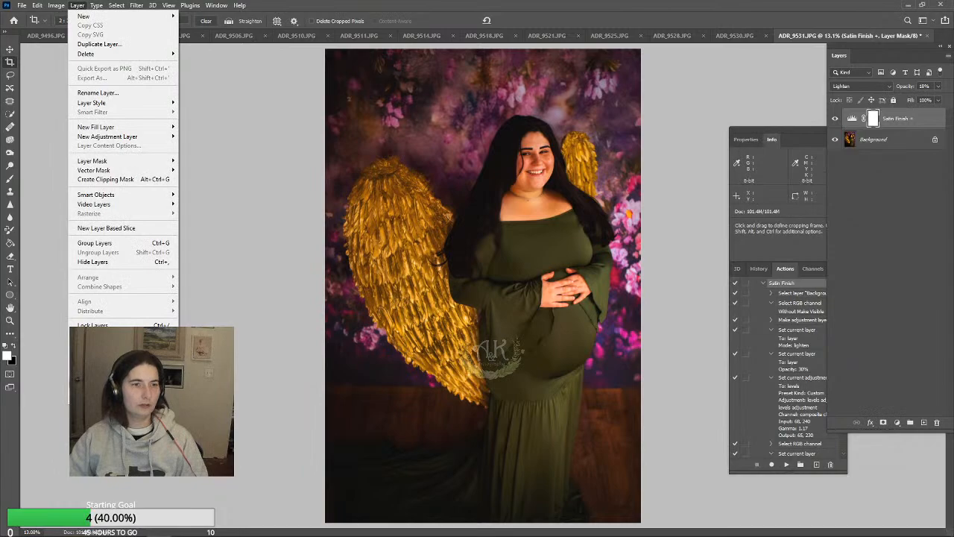
left_click(94, 384)
key("ctrl+s")
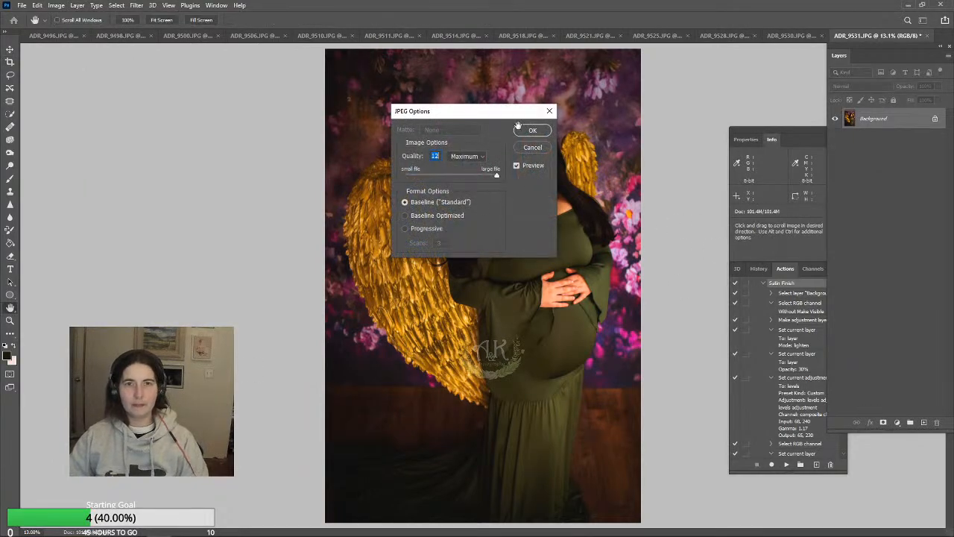
left_click(531, 131)
Commit the crop at the full frame, then flatten and re-save the photo
key("c")
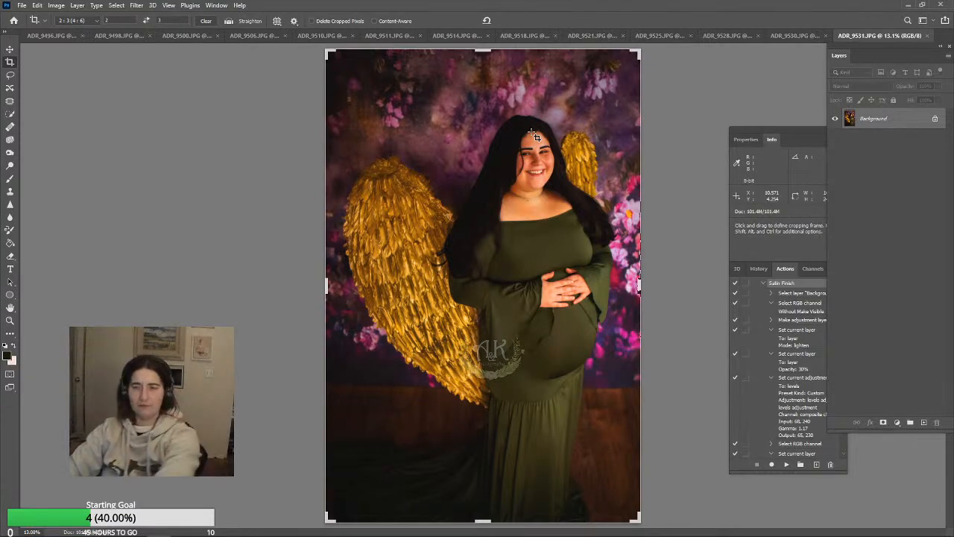
left_click(712, 82)
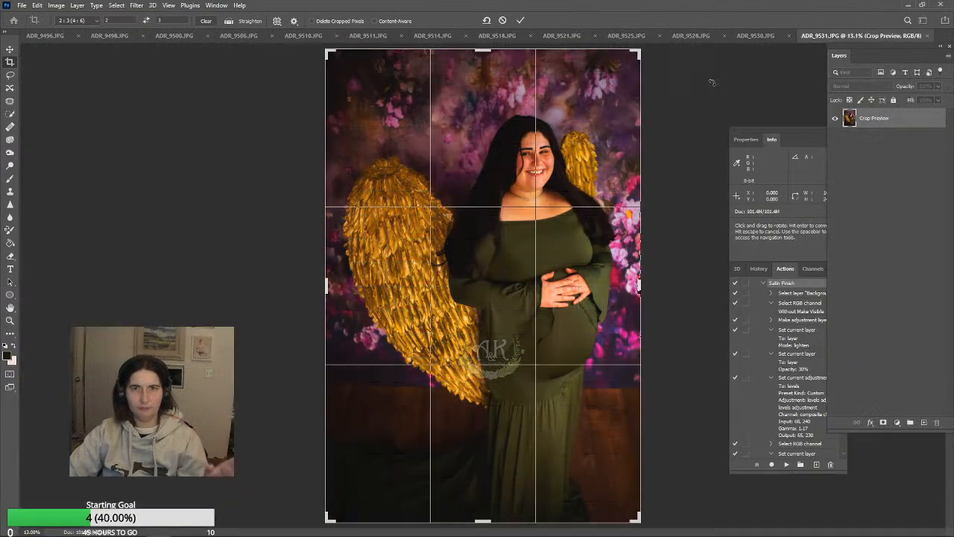
left_click(15, 47)
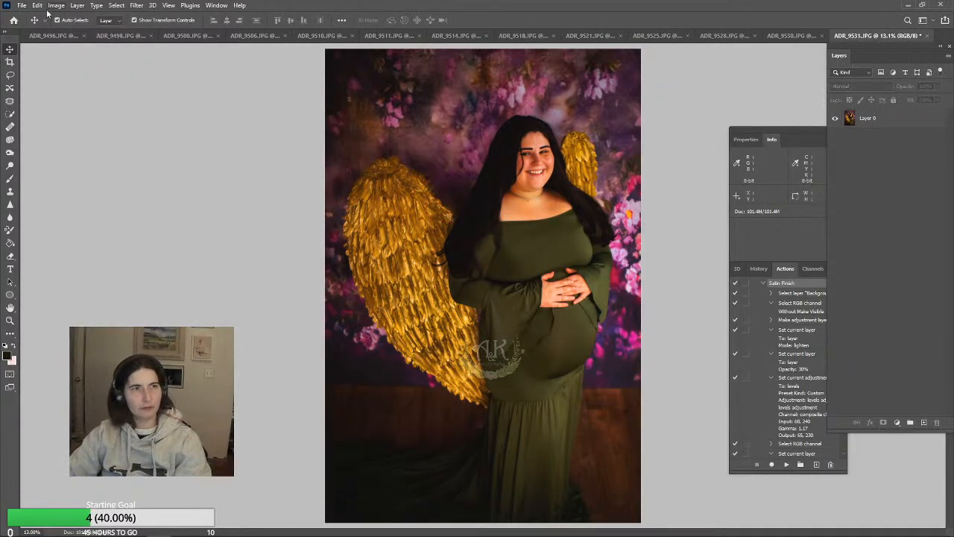
left_click(77, 6)
left_click(97, 378)
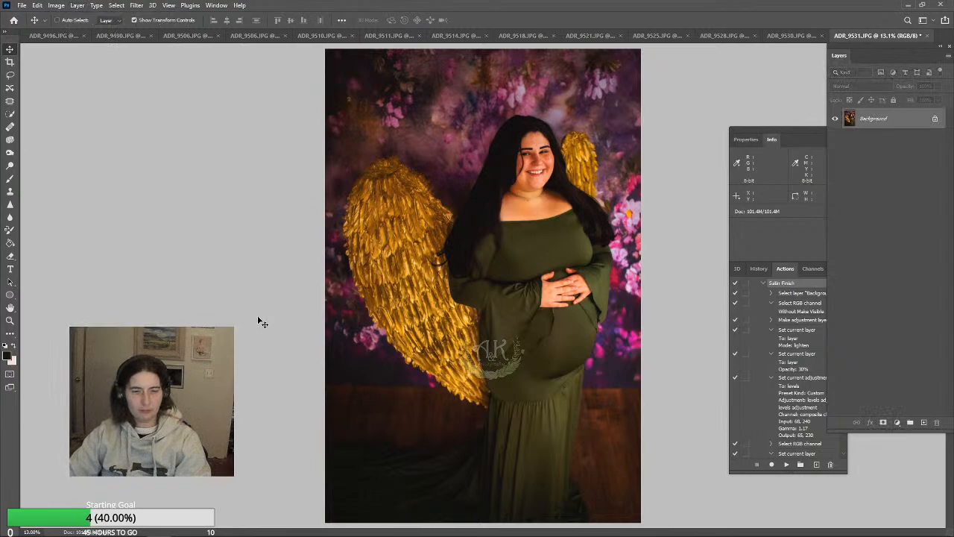
key("ctrl+s")
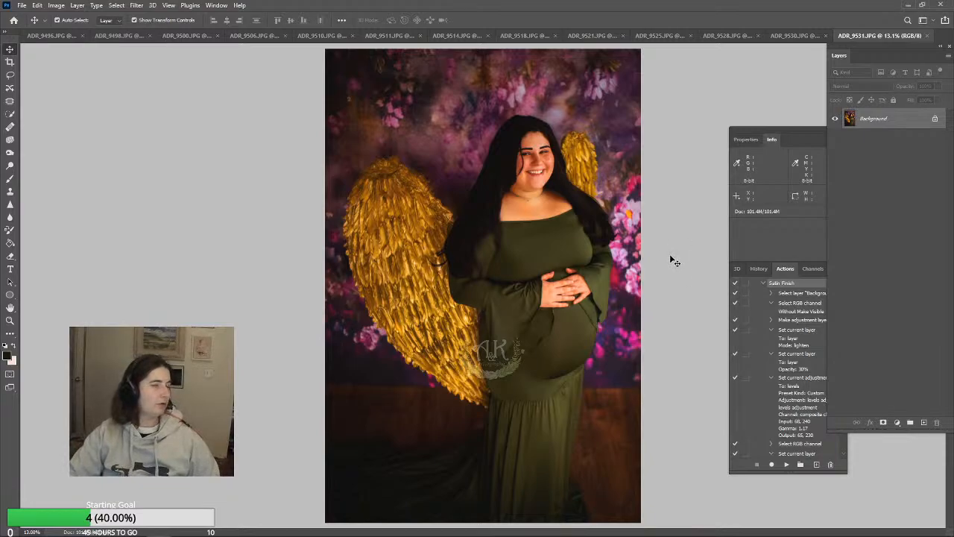
Darken the skin of the upper chest and shoulder with the Burn tool on Midtones at 29% exposure
left_click(10, 319)
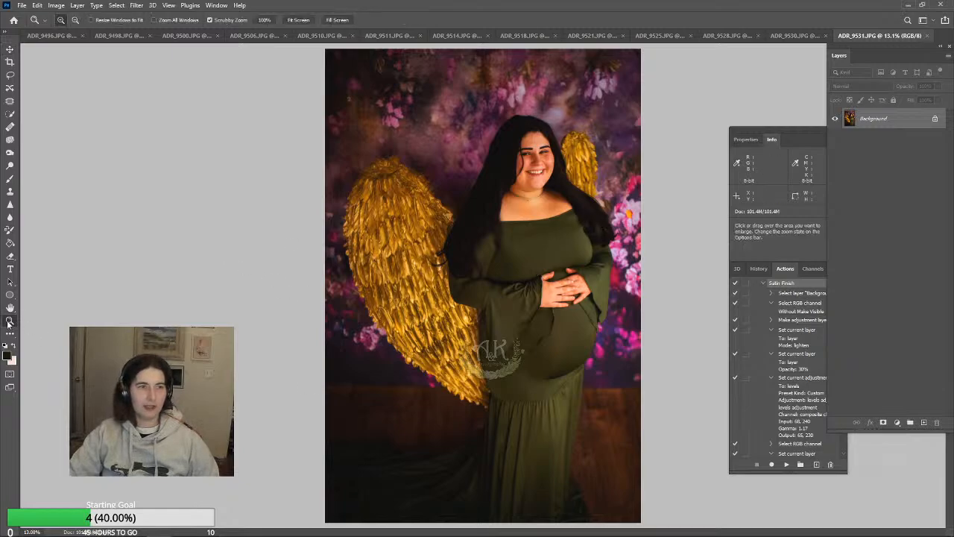
left_click(552, 207)
left_click(552, 206)
left_click(551, 206)
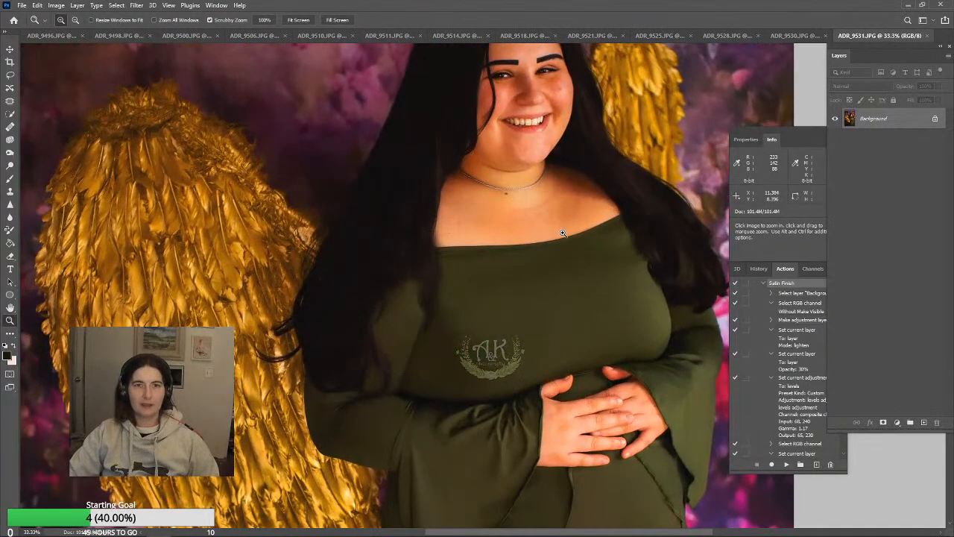
left_click(10, 152)
left_click_drag(552, 188, 501, 195)
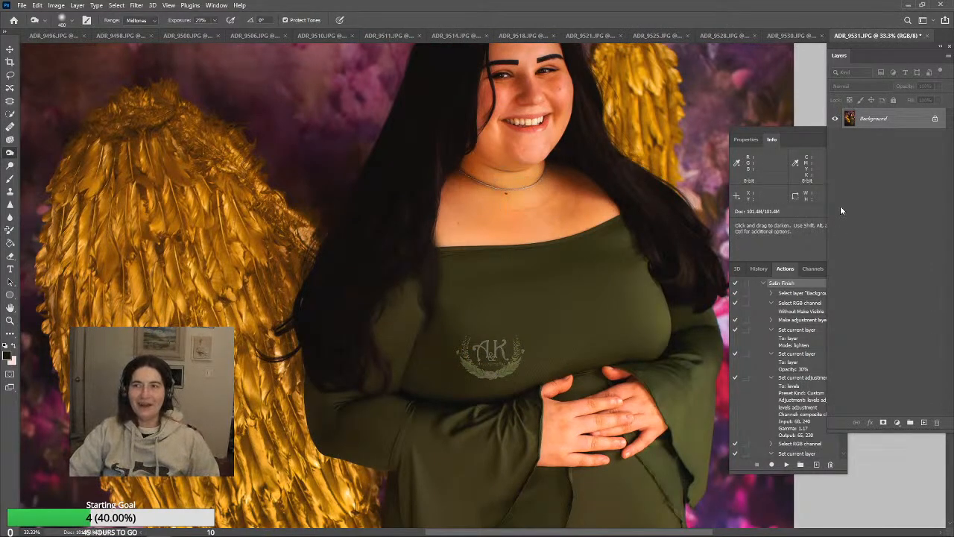
mouse_move(588, 191)
left_mouse_down()
mouse_move(537, 171)
mouse_move(527, 189)
mouse_move(505, 196)
left_mouse_up()
left_click_drag(610, 231, 578, 187)
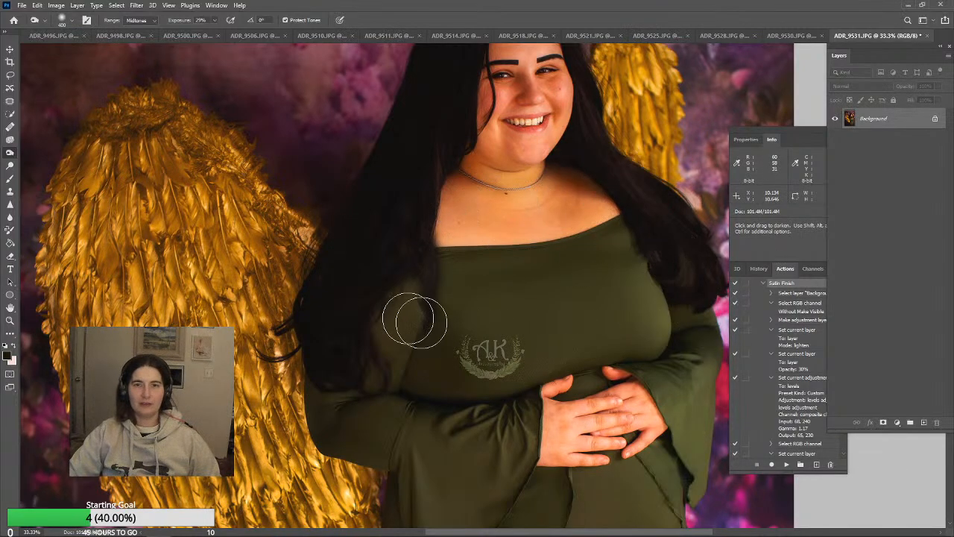
scroll(462, 358, "up", 3)
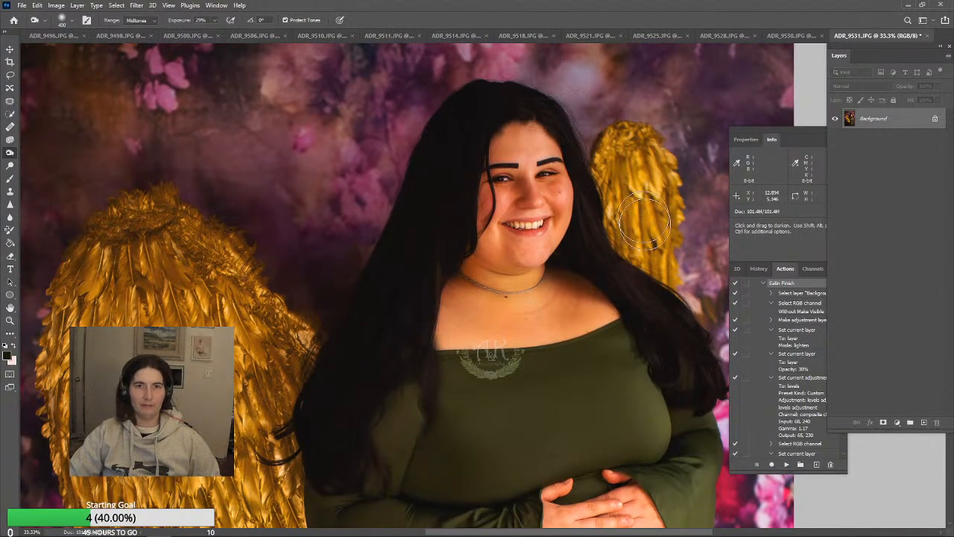
scroll(153, 301, "down", 1)
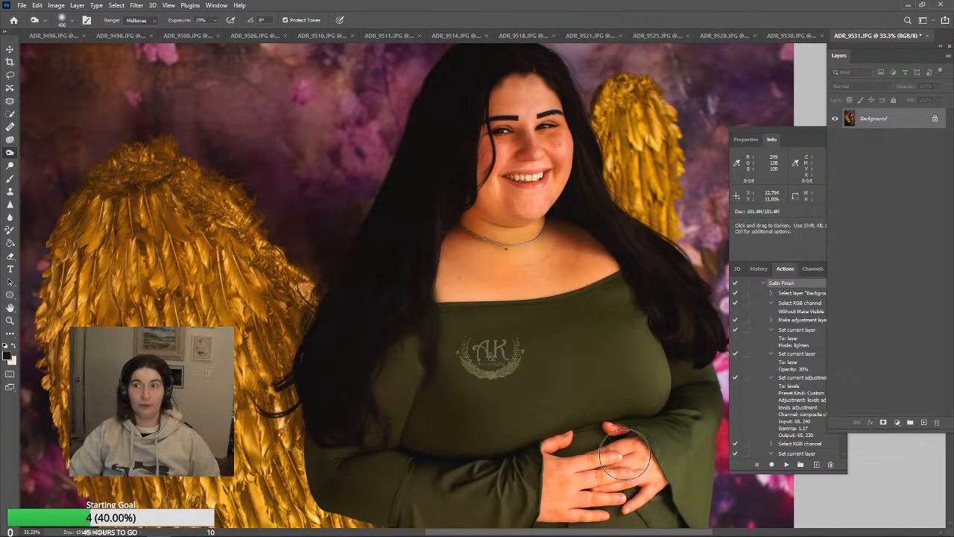
Set the Brush to Color mode at 14% opacity and sample a skin tone from the face and neck
left_click(10, 177)
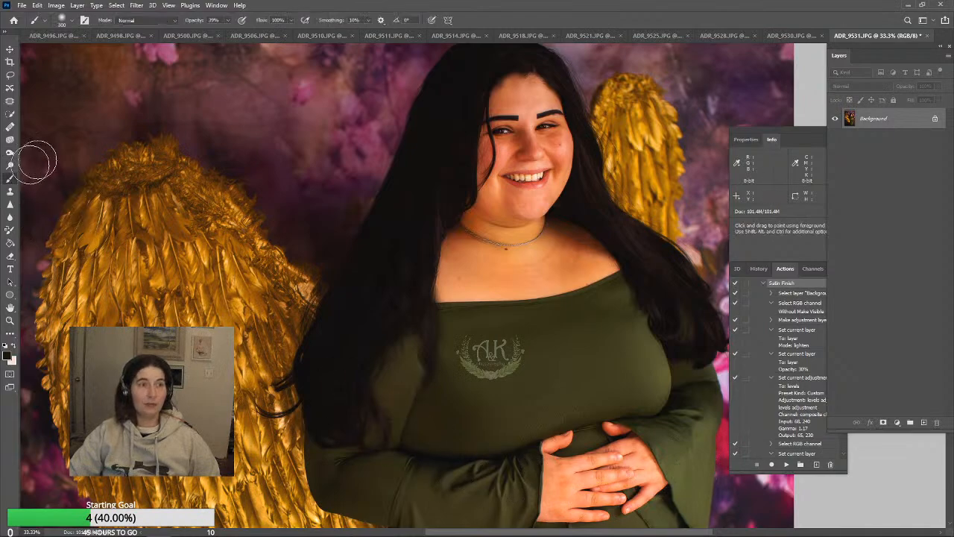
left_click(226, 21)
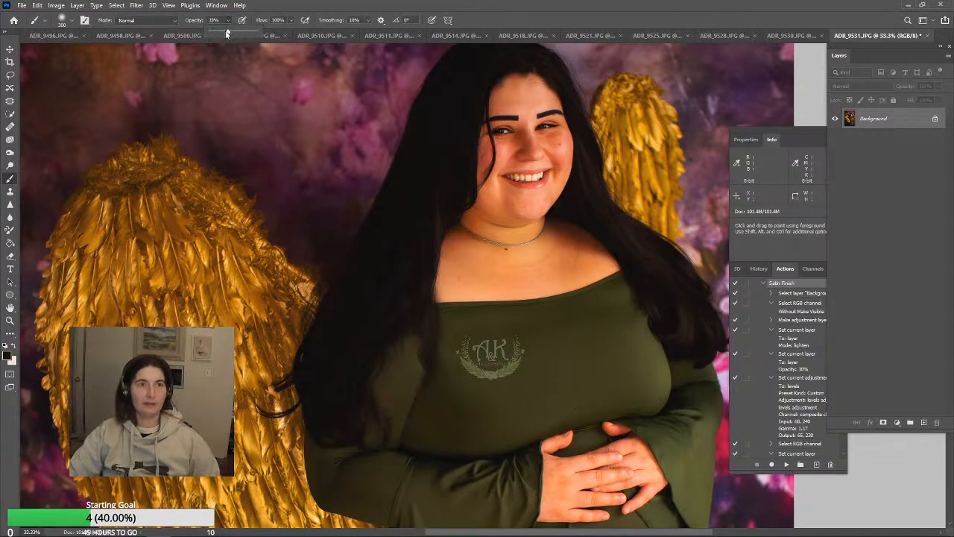
left_click(521, 222)
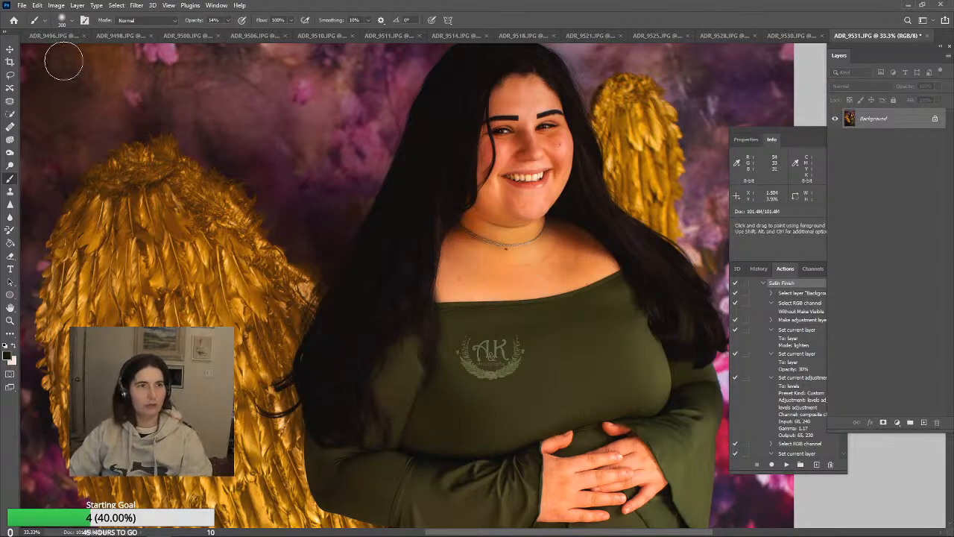
left_click(149, 21)
left_click(123, 267)
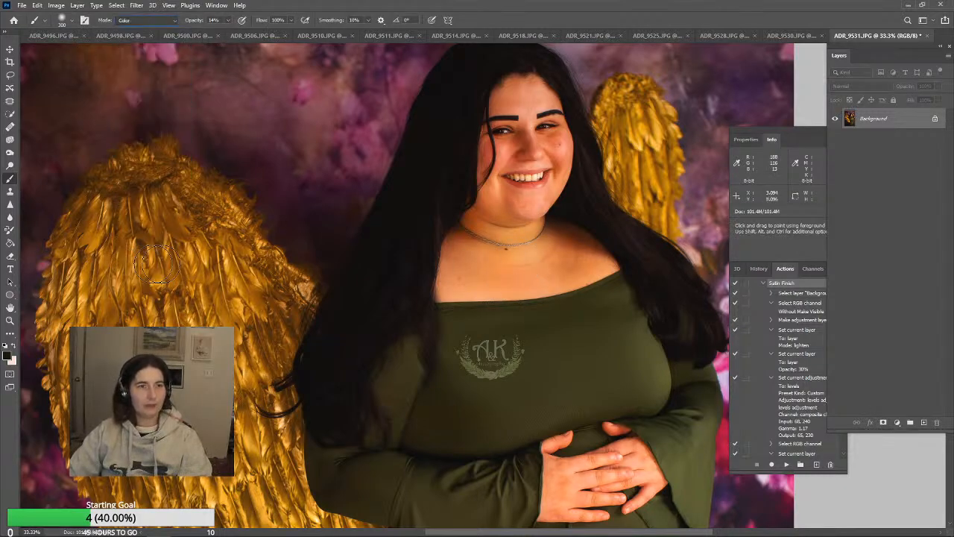
left_click(524, 194, "alt")
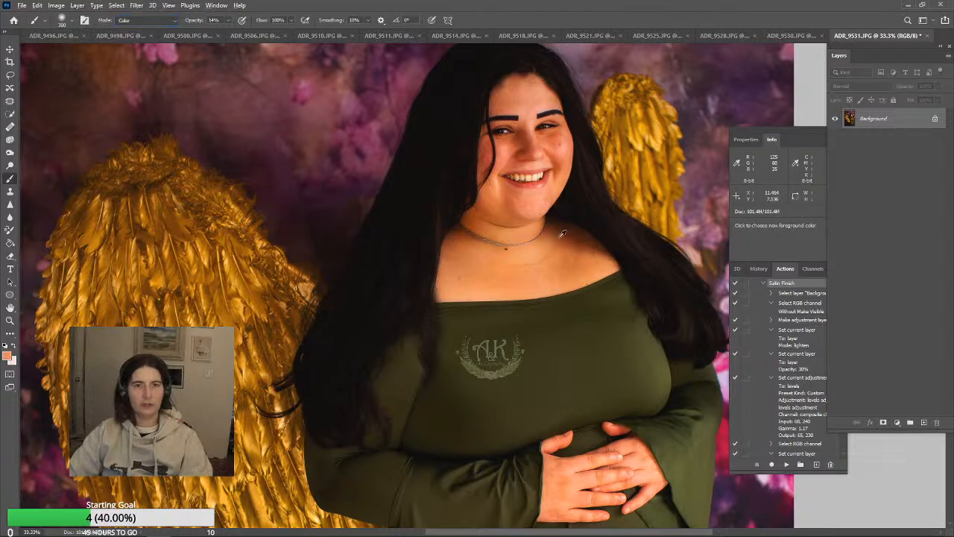
left_click(550, 239, "alt")
left_click(492, 255, "alt")
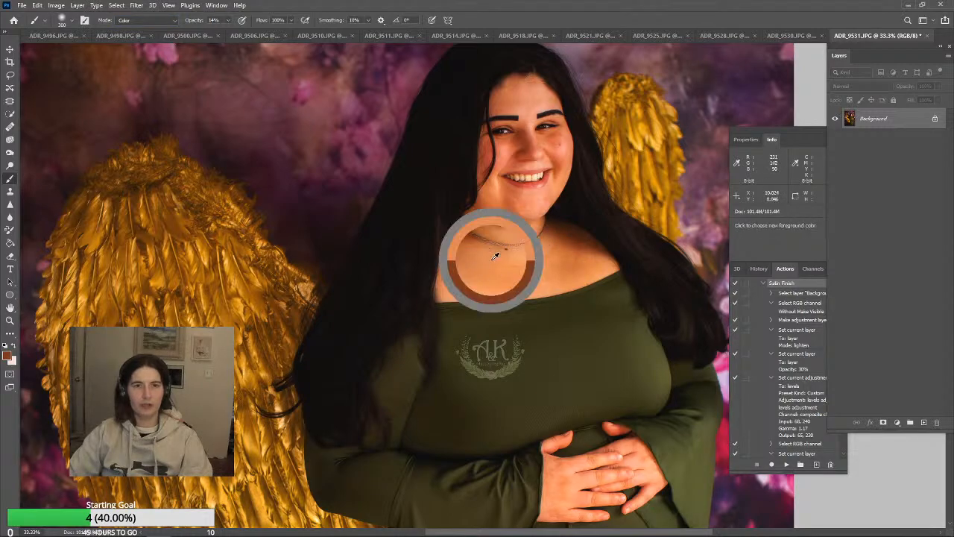
left_click(491, 215, "alt")
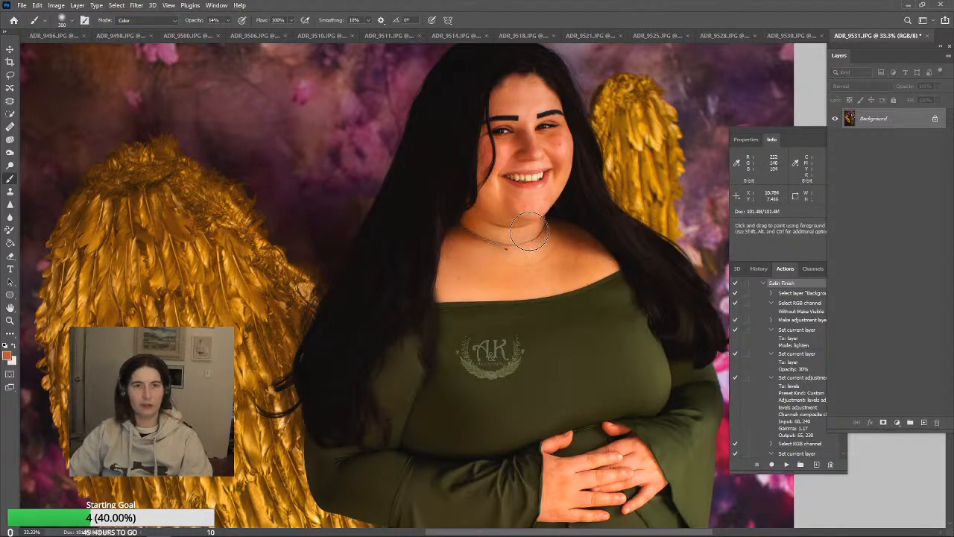
left_click(538, 202, "alt")
Paint the sampled skin tone over the upper chest, shoulder and cheek to even out the skin colour
left_click(580, 349, "alt")
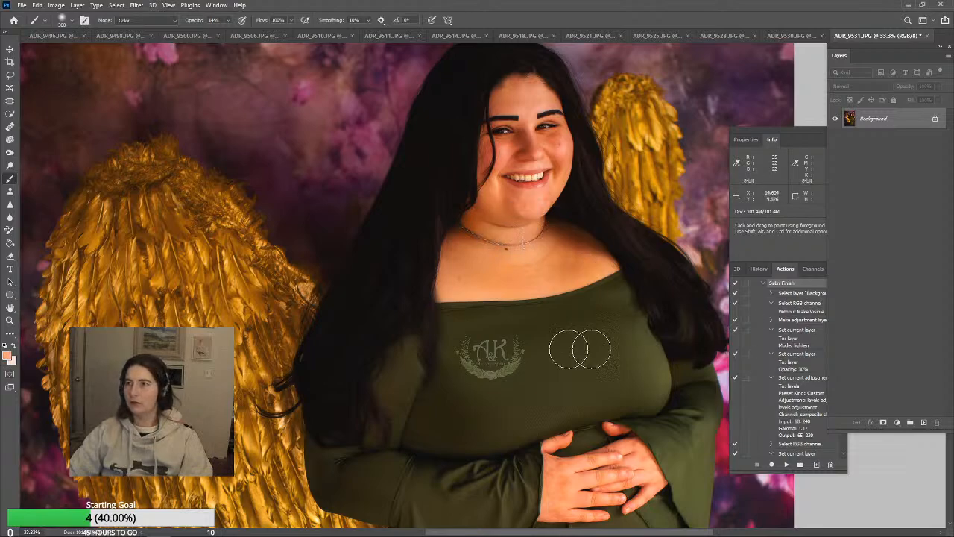
left_click(493, 276, "alt")
mouse_move(533, 263)
left_mouse_down()
mouse_move(574, 241)
mouse_move(525, 280)
mouse_move(578, 270)
left_mouse_up()
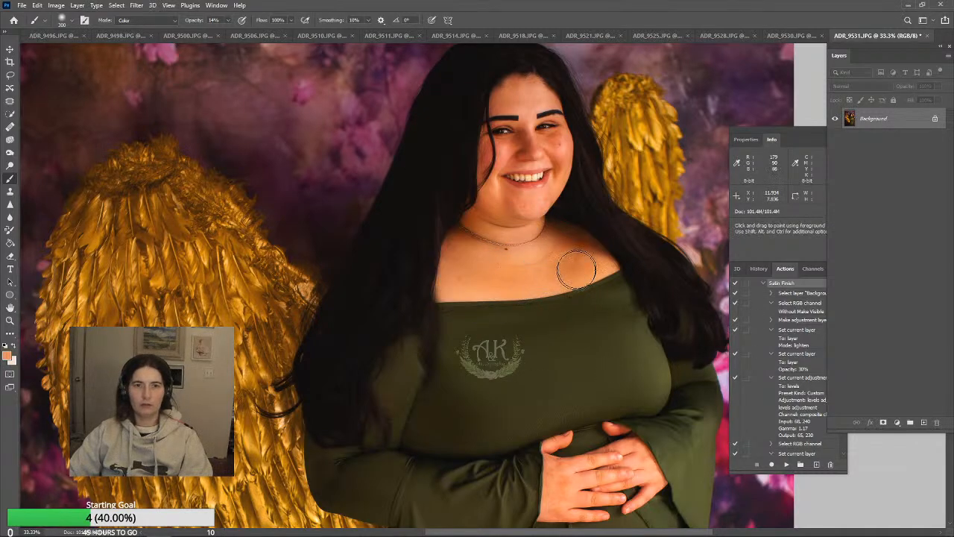
mouse_move(545, 141)
left_mouse_down()
mouse_move(559, 180)
mouse_move(548, 196)
mouse_move(520, 166)
left_mouse_up()
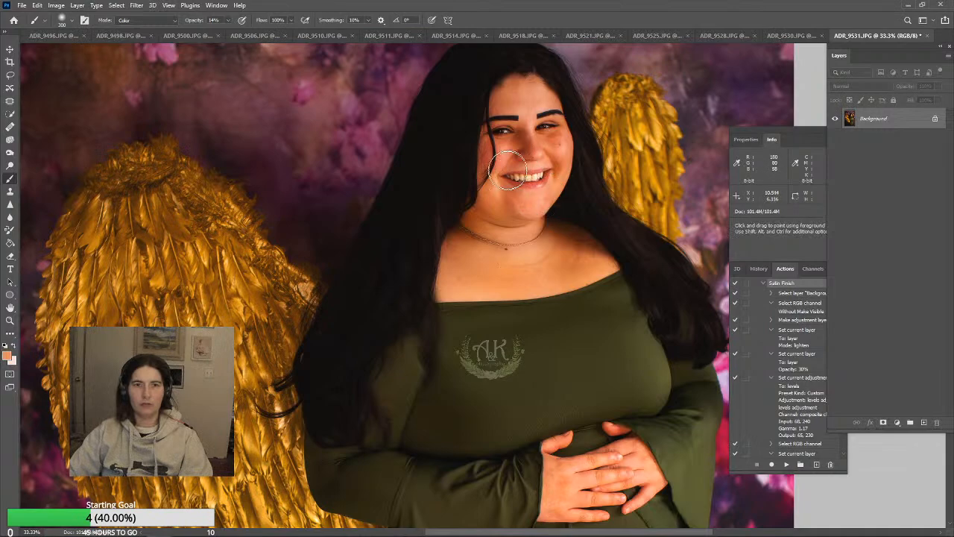
left_click_drag(535, 253, 580, 264)
left_click(510, 271, "alt")
left_click(498, 254, "alt")
mouse_move(500, 266)
left_mouse_down()
mouse_move(460, 272)
mouse_move(539, 271)
mouse_move(585, 235)
left_mouse_up()
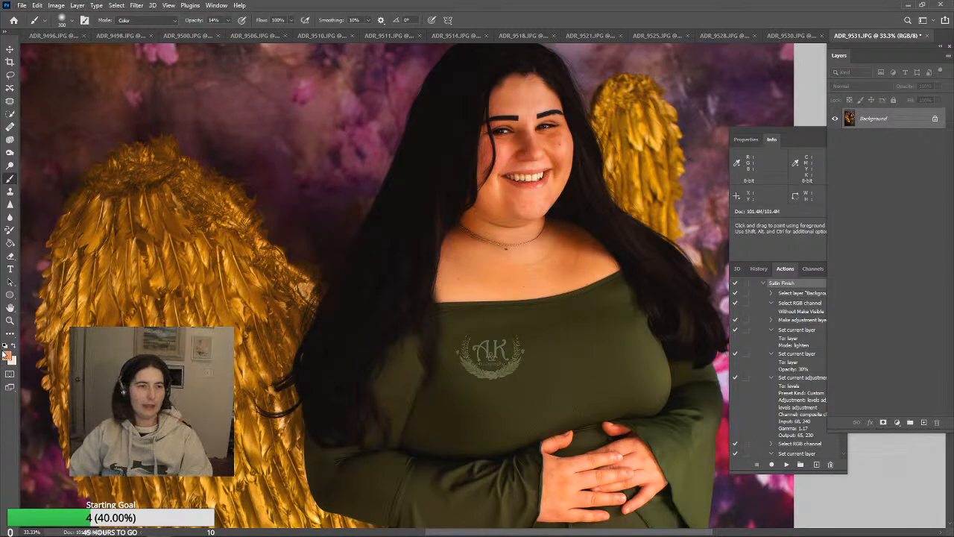
Check the whole ADR_9531 photo, then save and close it
left_click(10, 322)
left_click(284, 21)
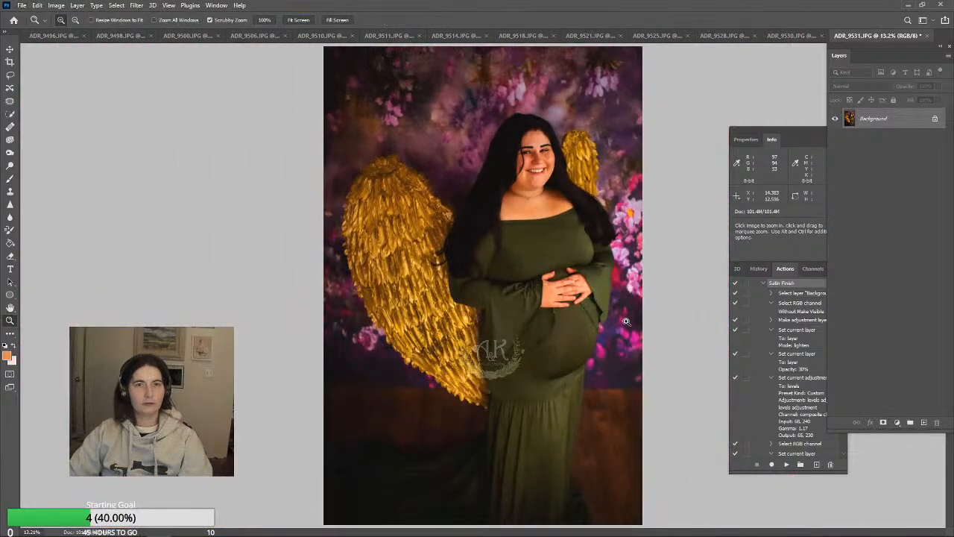
key("ctrl+s")
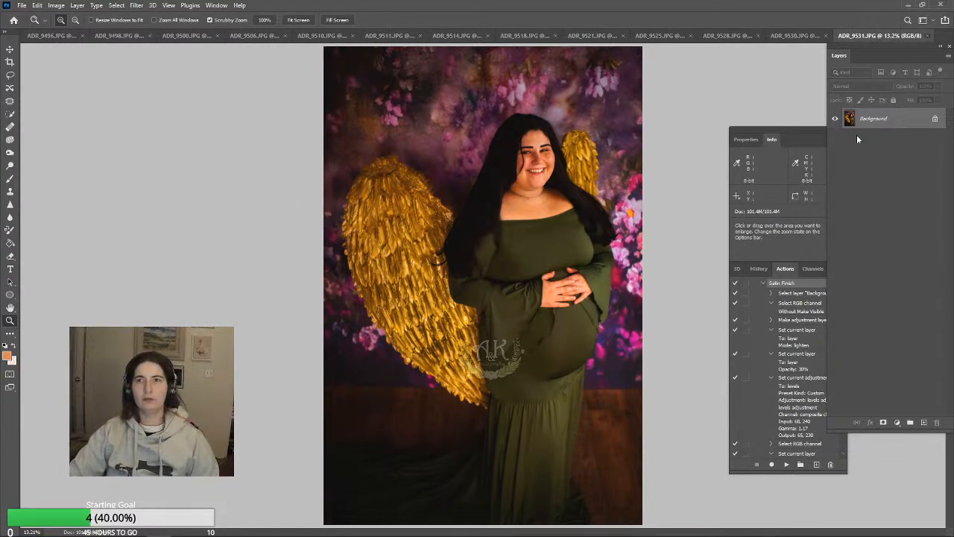
key("ctrl+w")
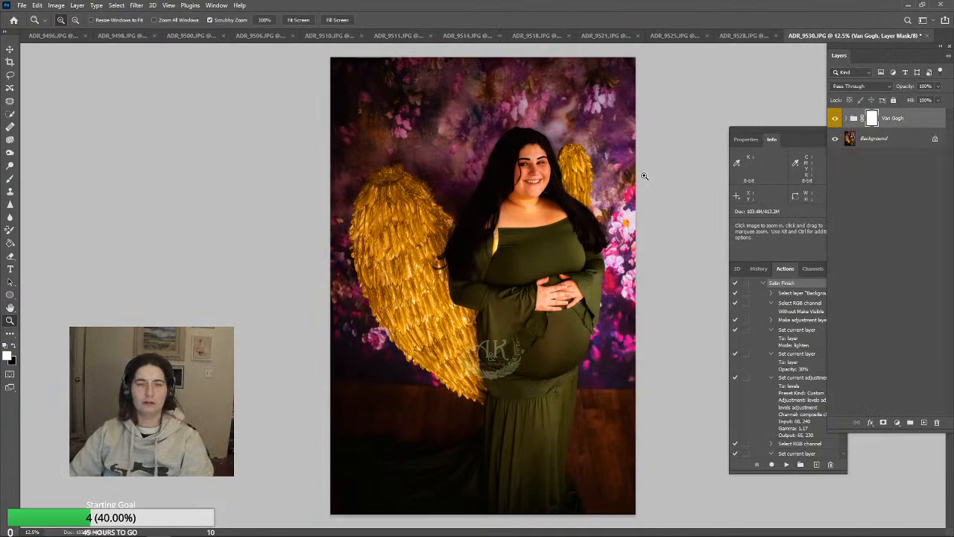
Browse the edits folder as large thumbnails to compare the similar shots and open ADR_9530
left_click(22, 6)
left_click(27, 22)
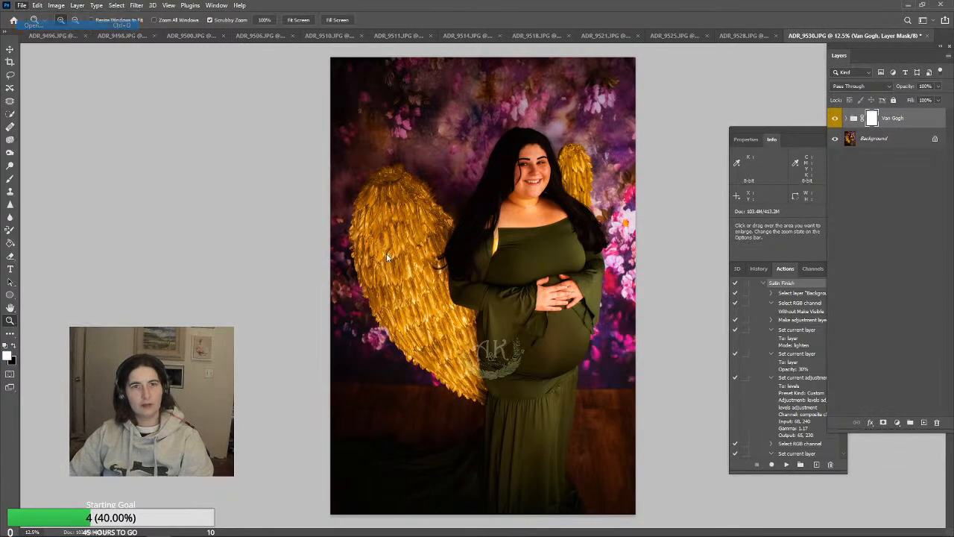
left_click(785, 44)
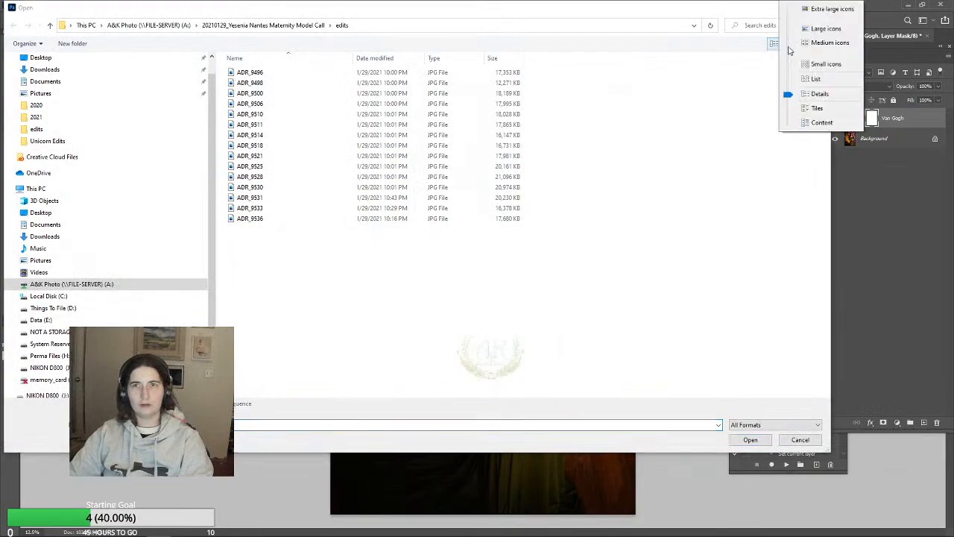
left_click(826, 28)
left_click(757, 239)
scroll(757, 239, "down", 1)
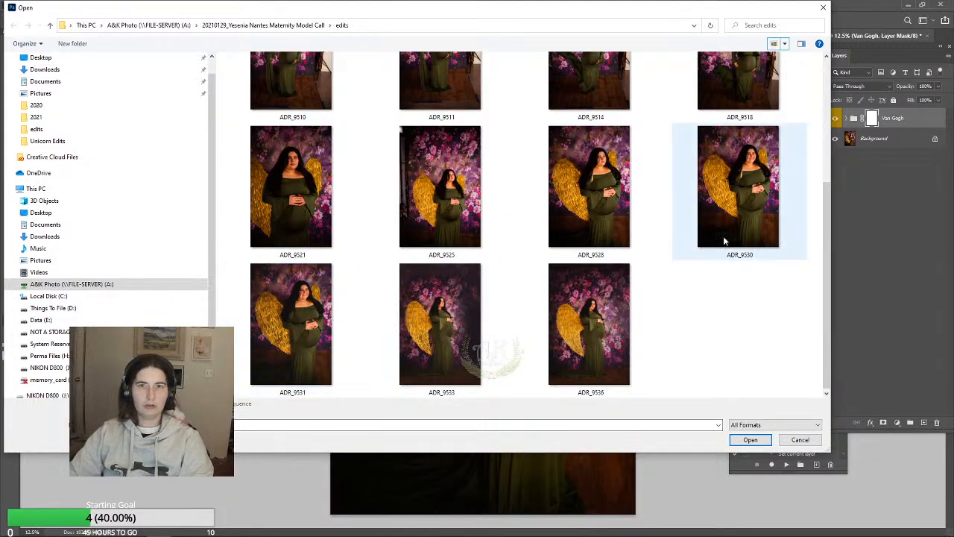
double_click(774, 178)
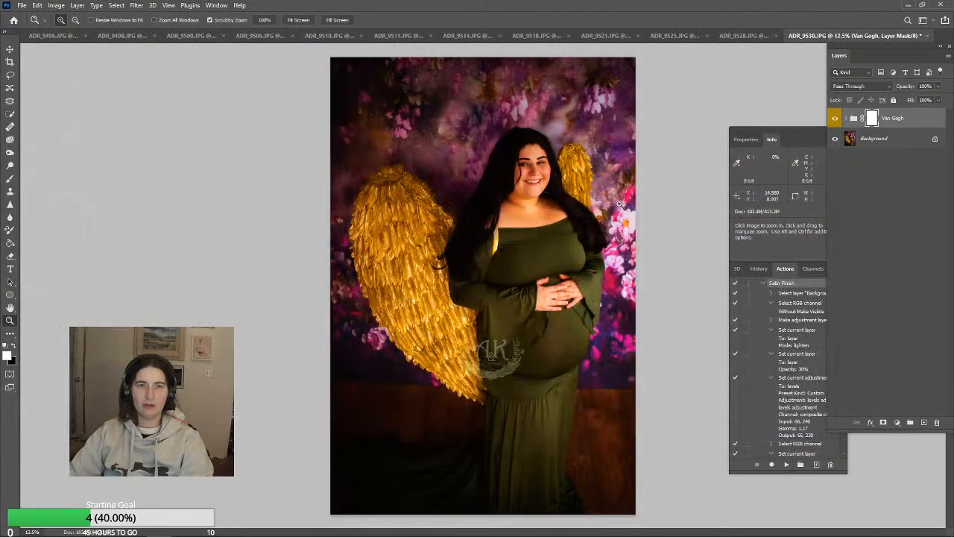
Close ADR_9530 without saving and delete its file from the edits folder
left_click(928, 36)
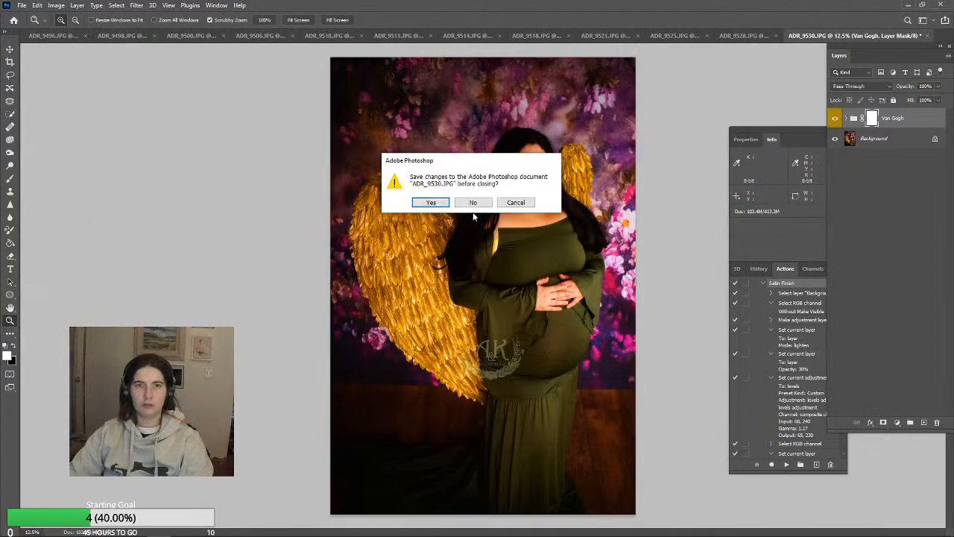
left_click(472, 202)
left_click(21, 5)
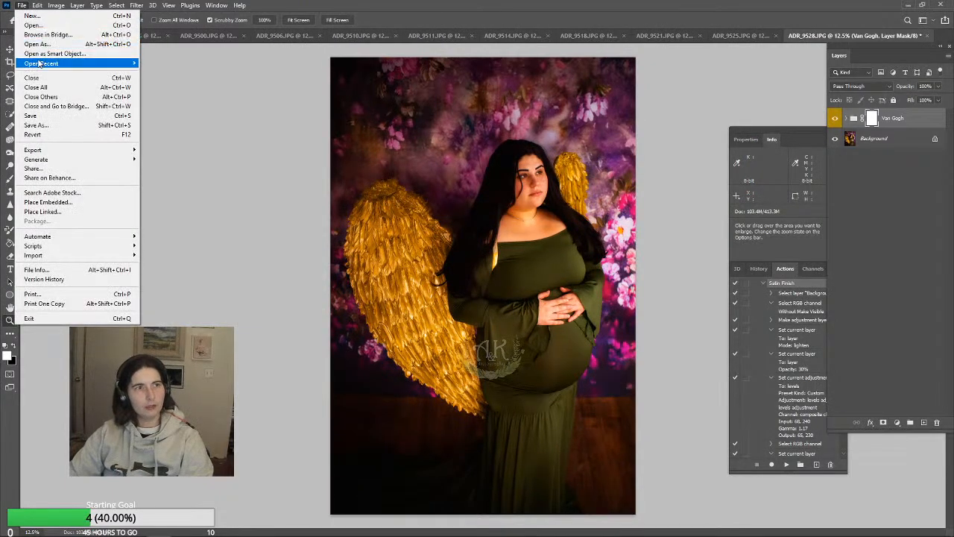
left_click(32, 25)
scroll(769, 320, "down", 3)
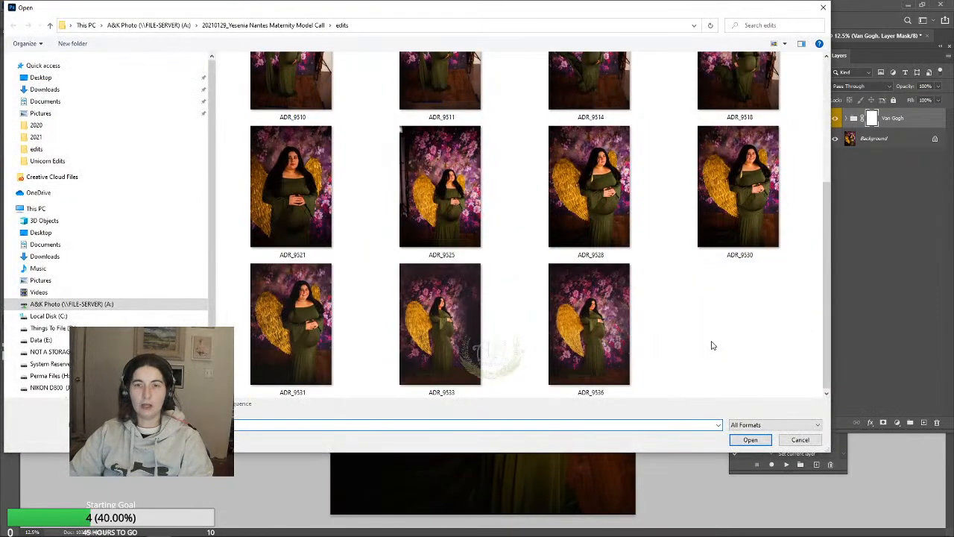
left_click(742, 197)
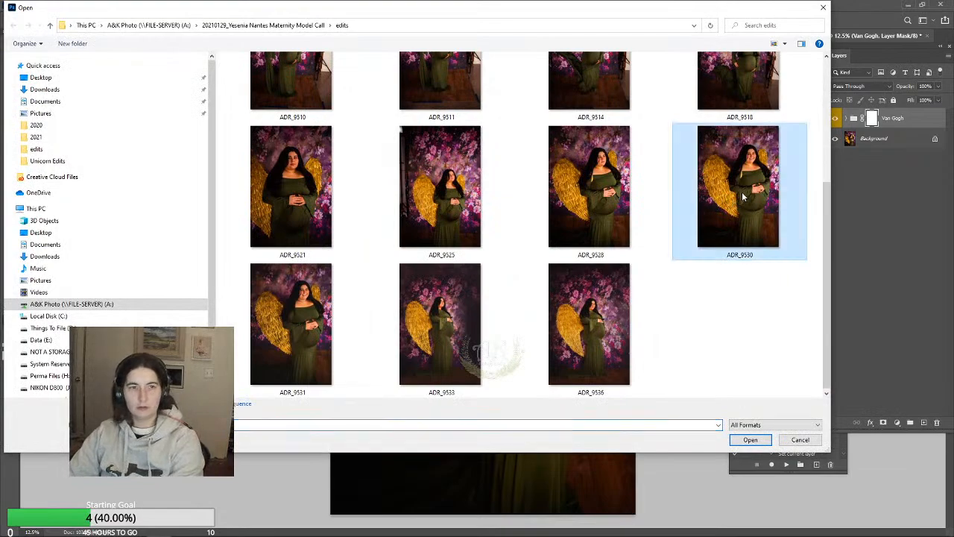
key("Delete")
left_click(518, 316)
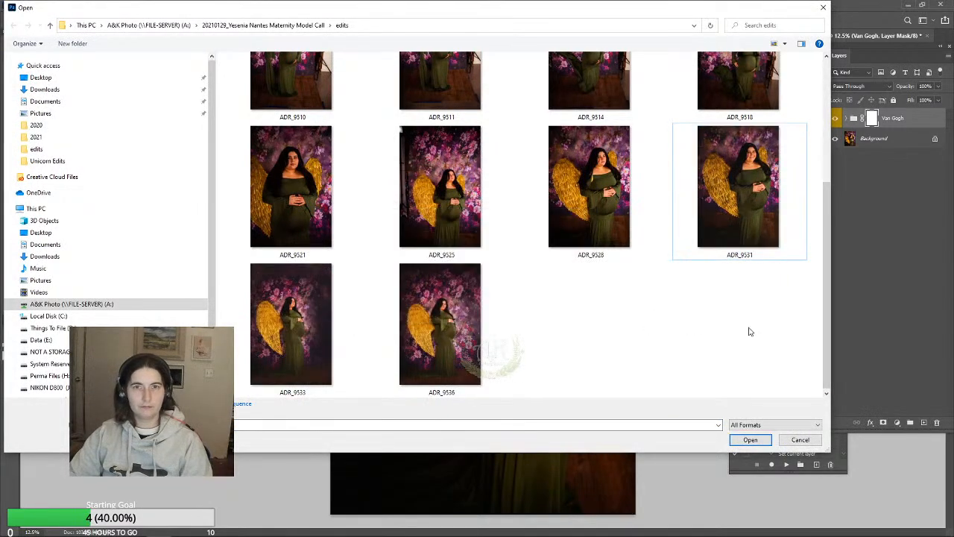
left_click(796, 442)
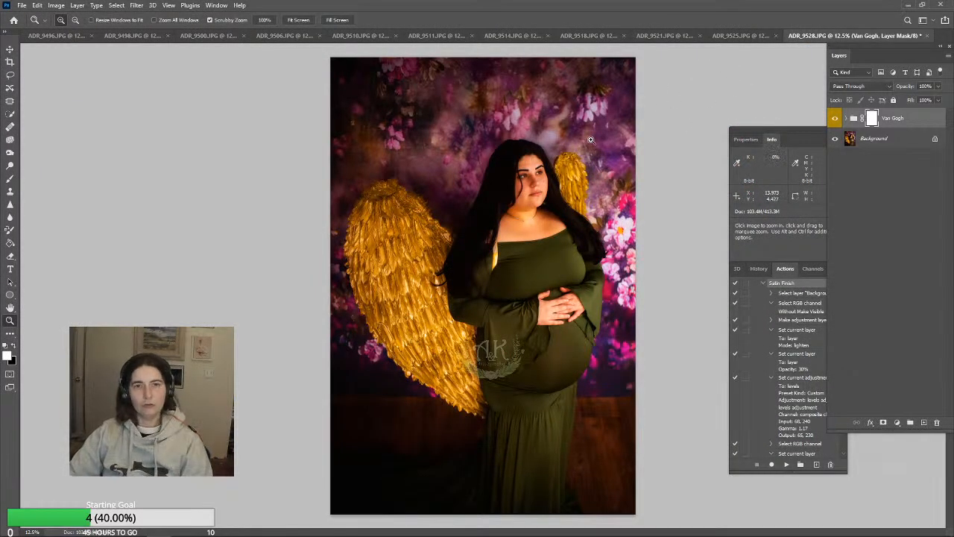
Set the Van Gogh group's opacity to 65% in ADR_9528 and flatten the image
left_click(939, 87)
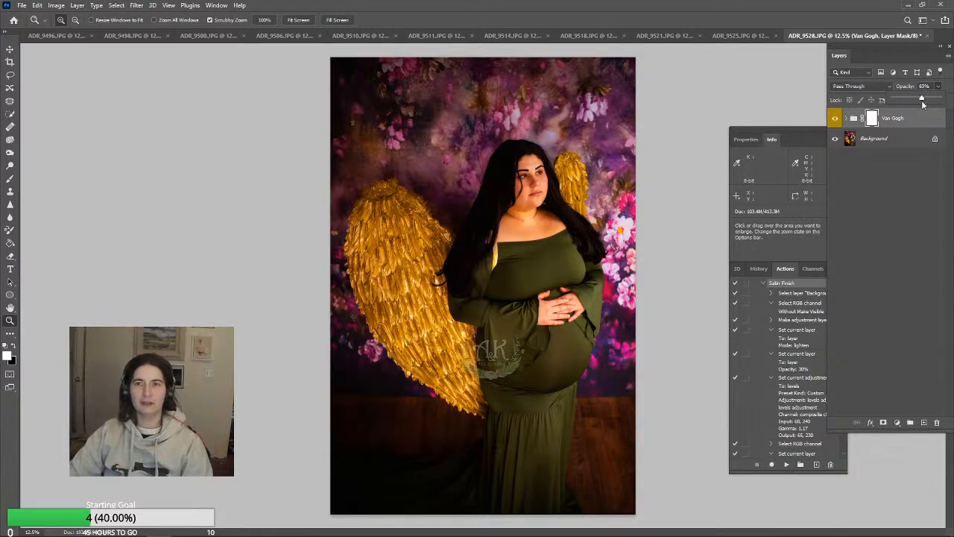
left_click(77, 5)
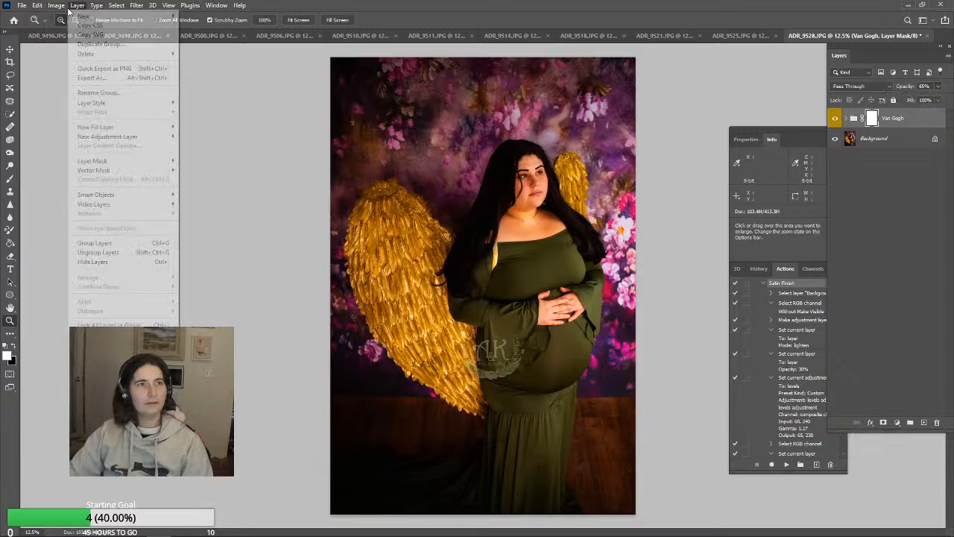
left_click(79, 5)
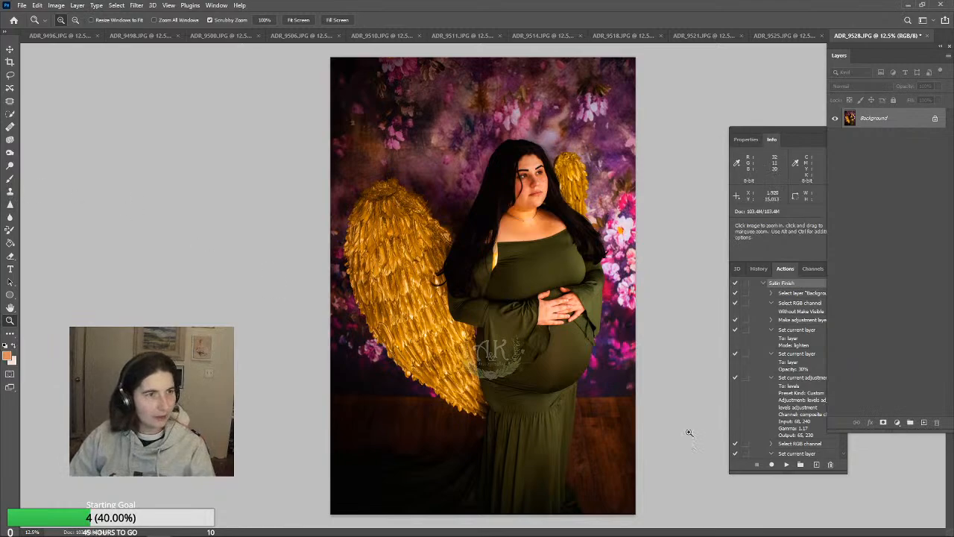
Clean up the dark fold in the dress below the sleeve and hands with the Clone Stamp at 35% opacity
left_click_drag(585, 371, 585, 371)
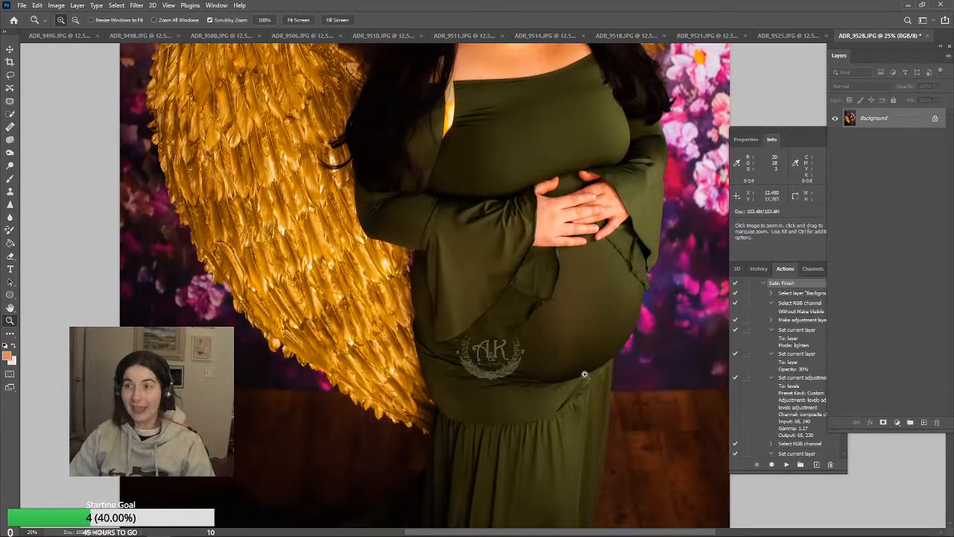
left_click(10, 192)
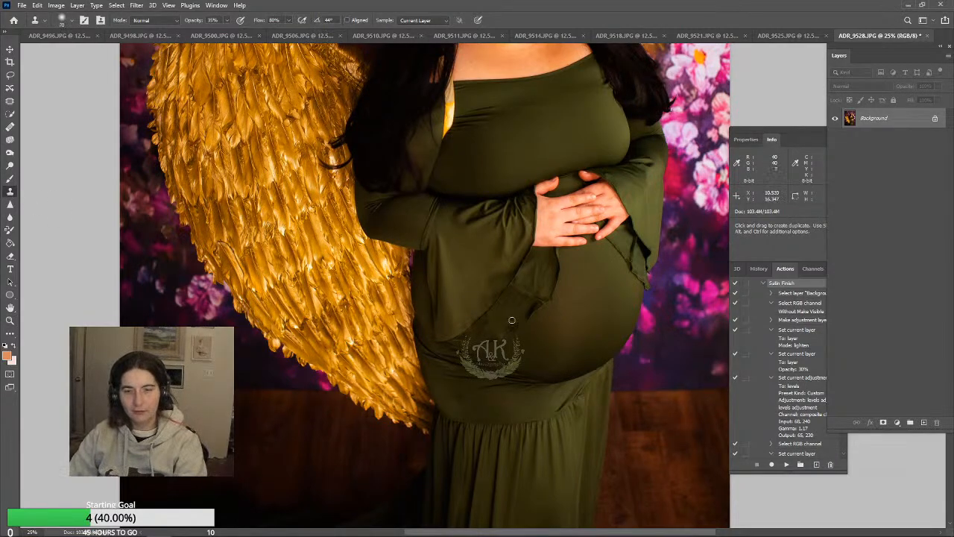
left_click(528, 287, "alt")
left_click_drag(520, 289, 512, 294)
left_click(530, 283, "alt")
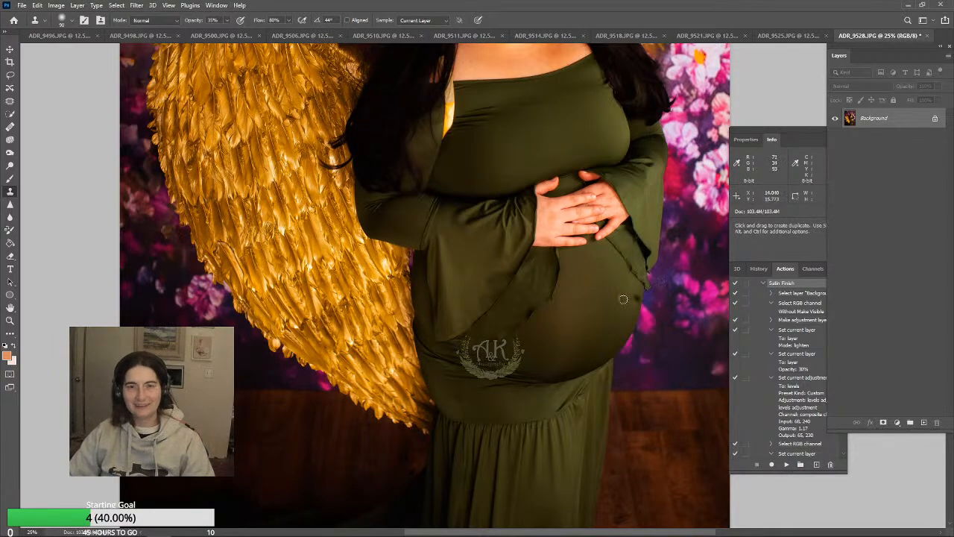
Smooth the creases on the dress's lower front beside the wing with the Clone Stamp at 85% opacity and brush size 250
scroll(623, 299, "up", 3)
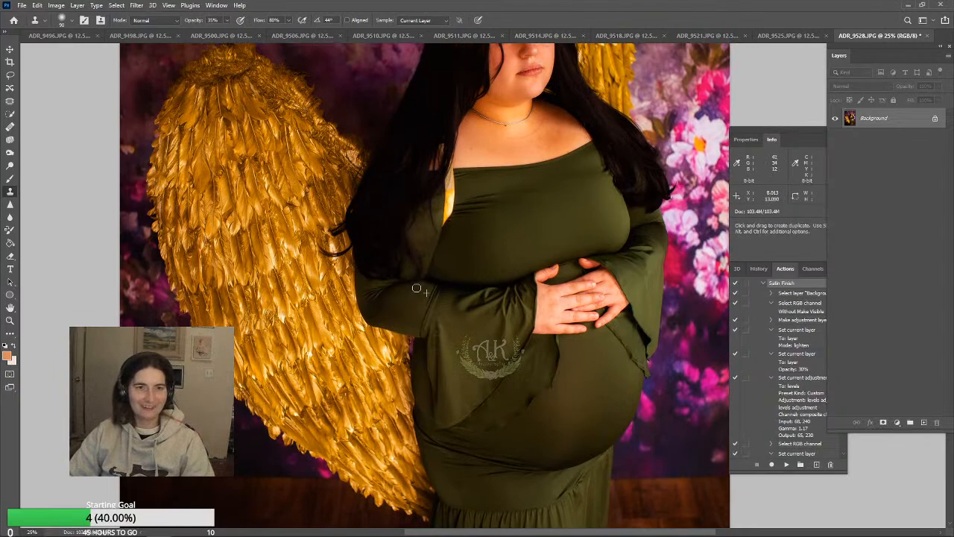
scroll(509, 354, "up", 3)
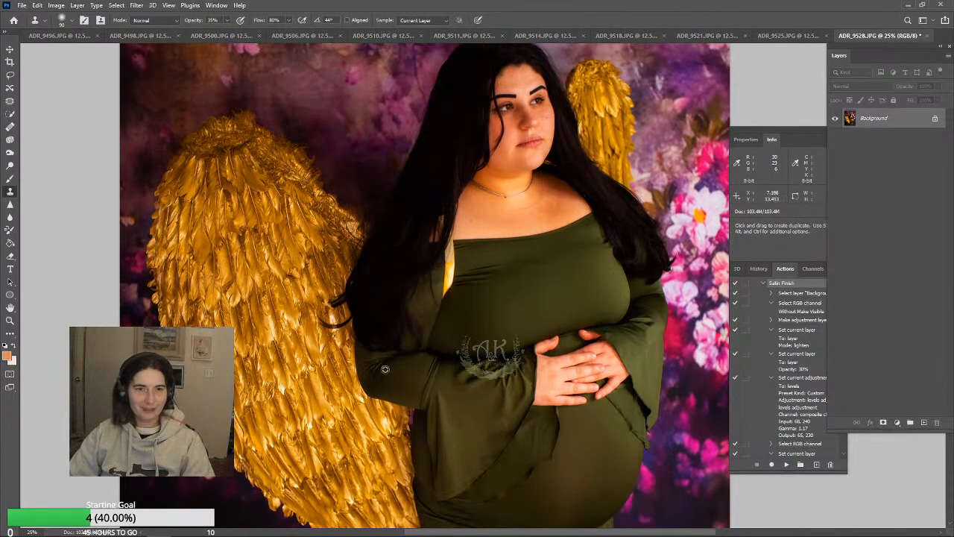
scroll(432, 393, "down", 10)
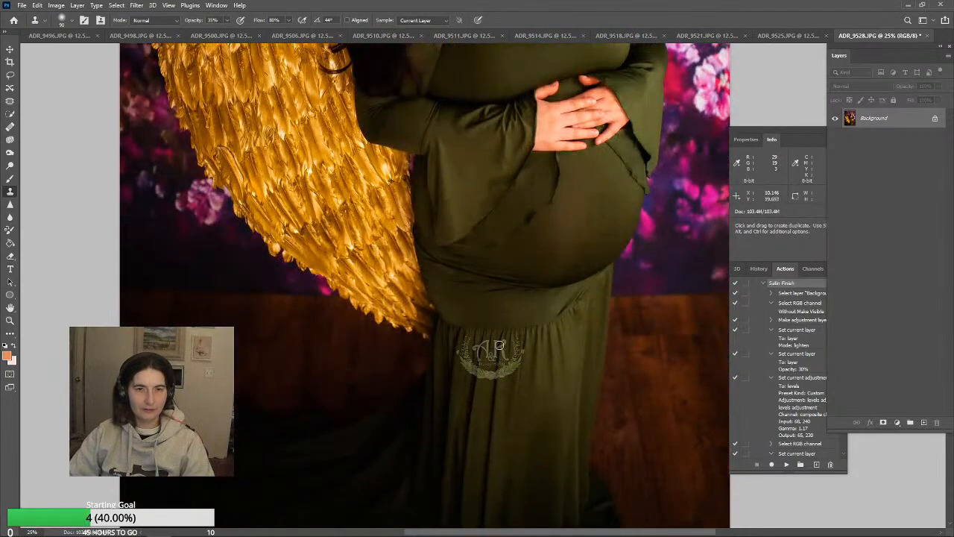
key("bracketright")
key("bracketright")
key("bracketright")
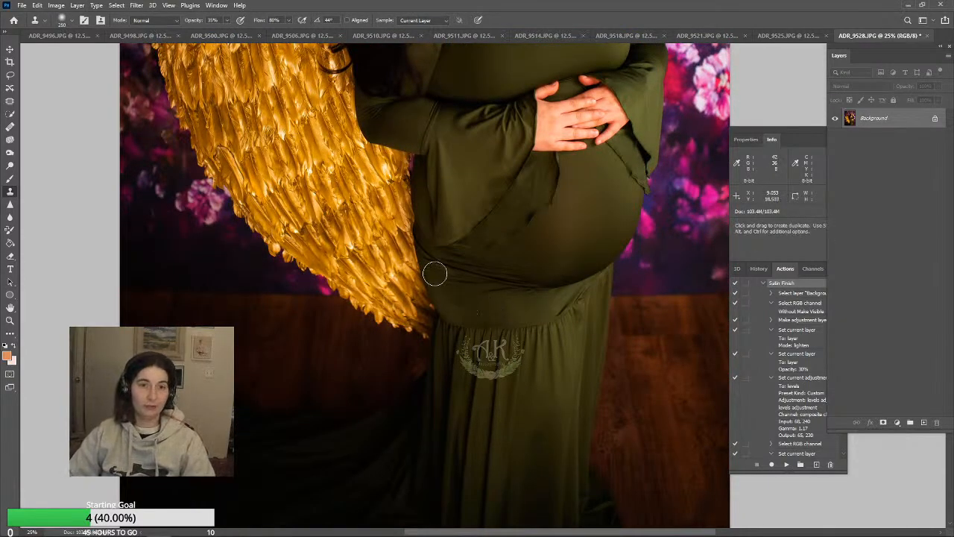
left_click(226, 22)
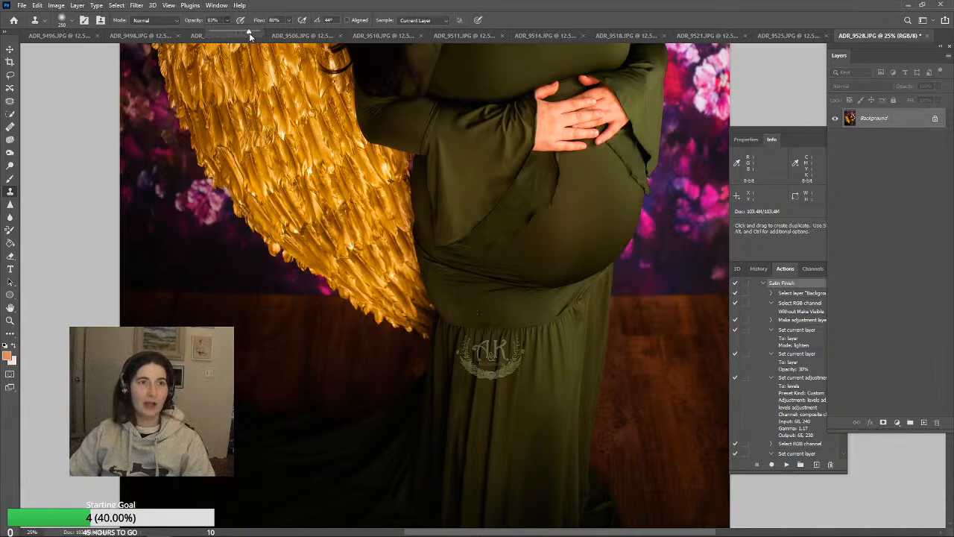
left_click_drag(252, 34, 250, 34)
left_click(478, 316, "alt")
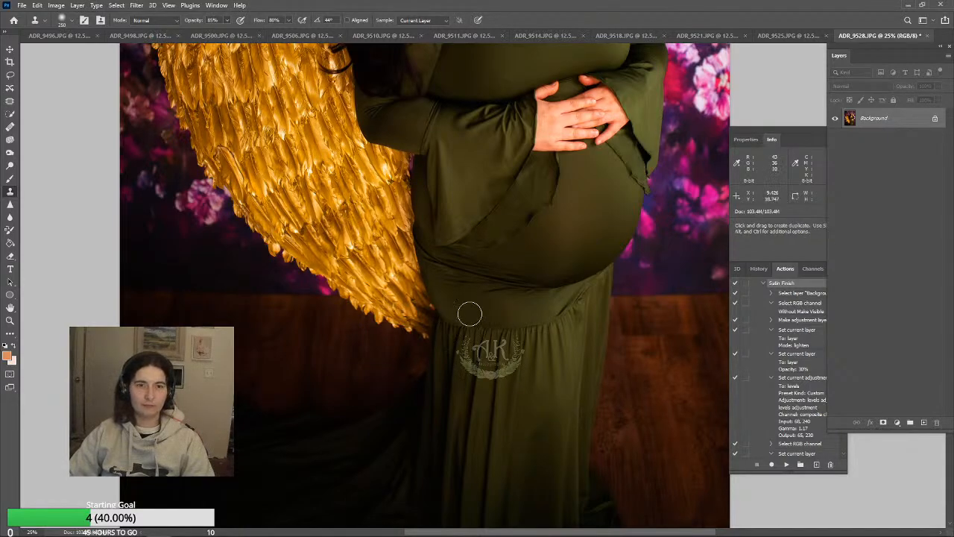
left_click(464, 312)
left_click(476, 311, "alt")
left_click(450, 301)
left_click(450, 293)
left_click(450, 276)
left_click(449, 273)
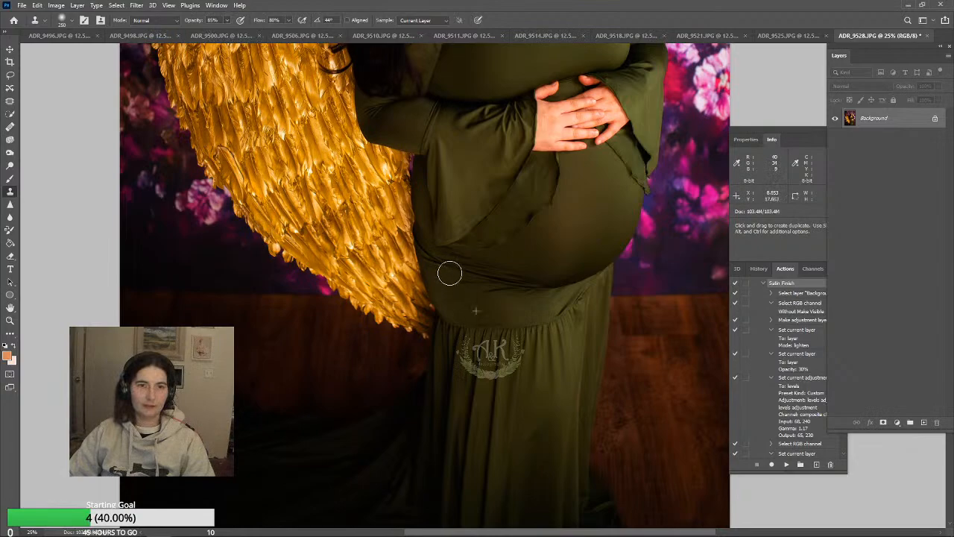
left_click(448, 266)
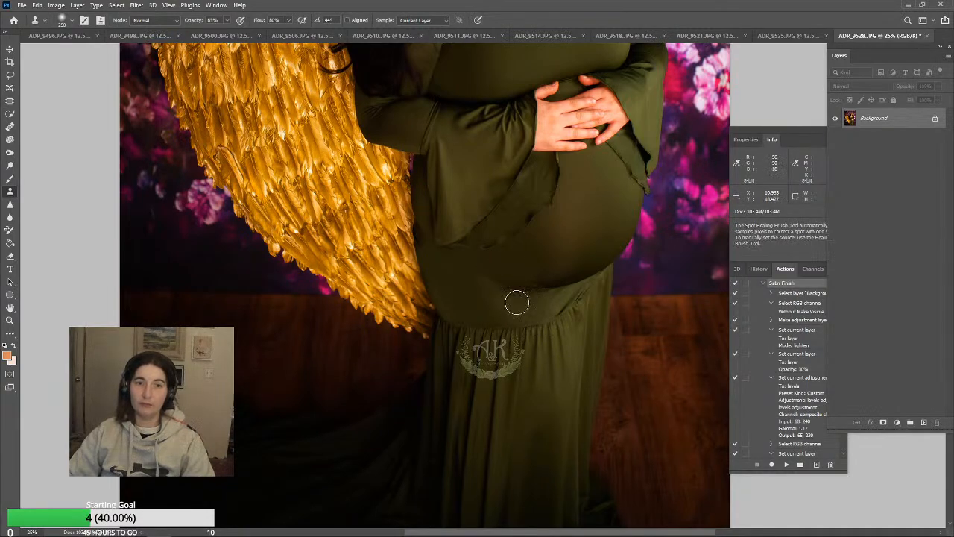
Clone away the remaining fold lines along the underside of the belly with a brush size of 125
left_click(568, 346, "alt")
key("bracketleft")
key("bracketleft")
key("bracketleft")
key("bracketleft")
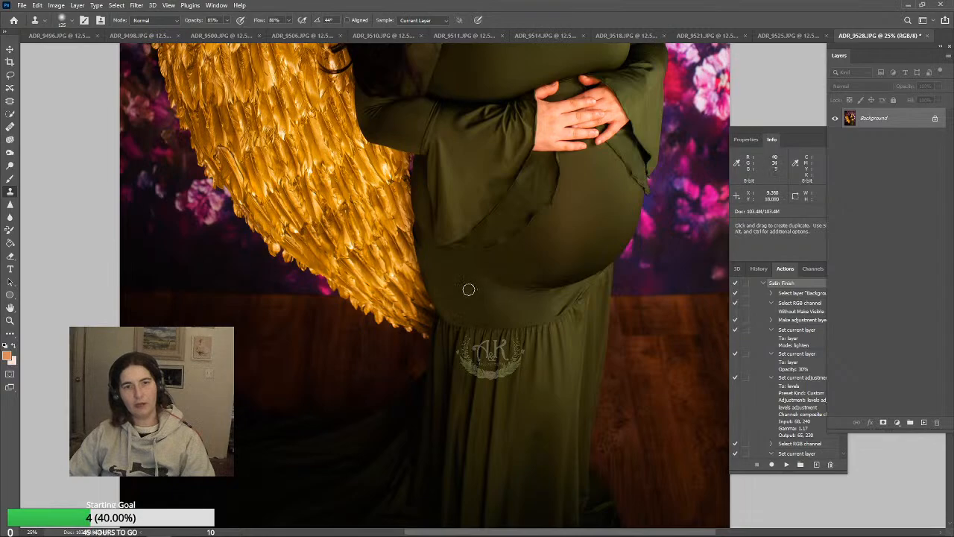
left_click_drag(519, 276, 495, 277)
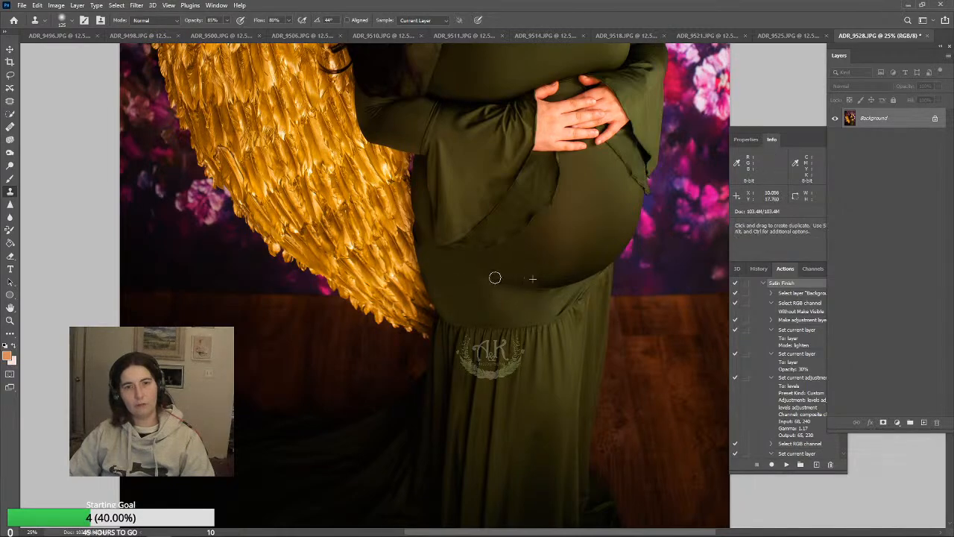
left_click(528, 275, "alt")
left_click(534, 282)
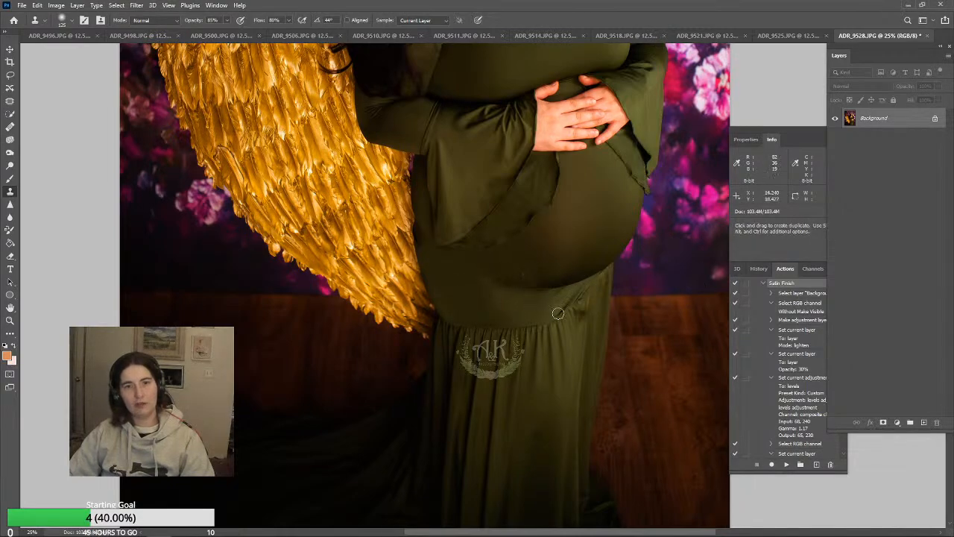
left_click(545, 285, "alt")
left_click(529, 284)
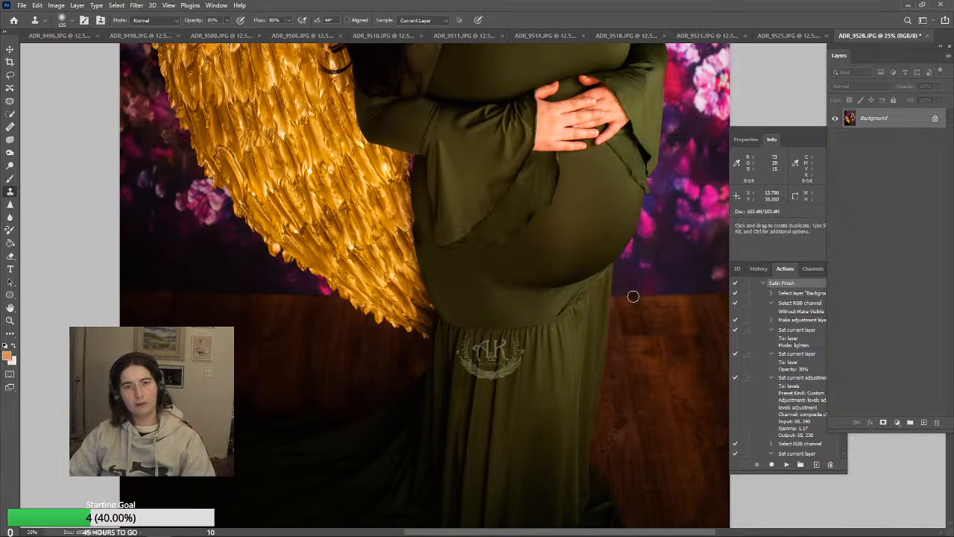
Even out the dress fabric between the belly's lower edge and the gathered skirt seam with the Clone Stamp
scroll(628, 301, "up", 1)
left_click(567, 334, "alt")
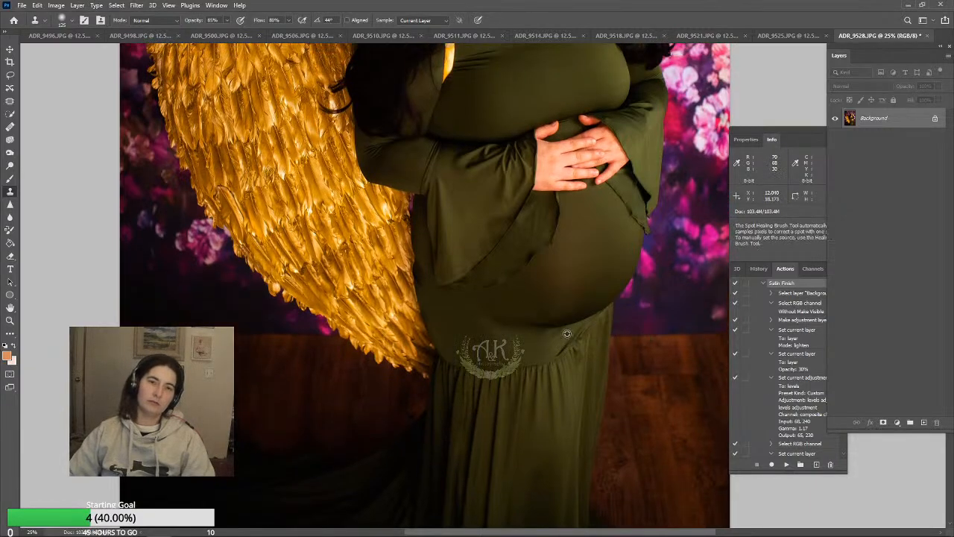
left_click(542, 346)
left_click(552, 346, "alt")
left_click(550, 337)
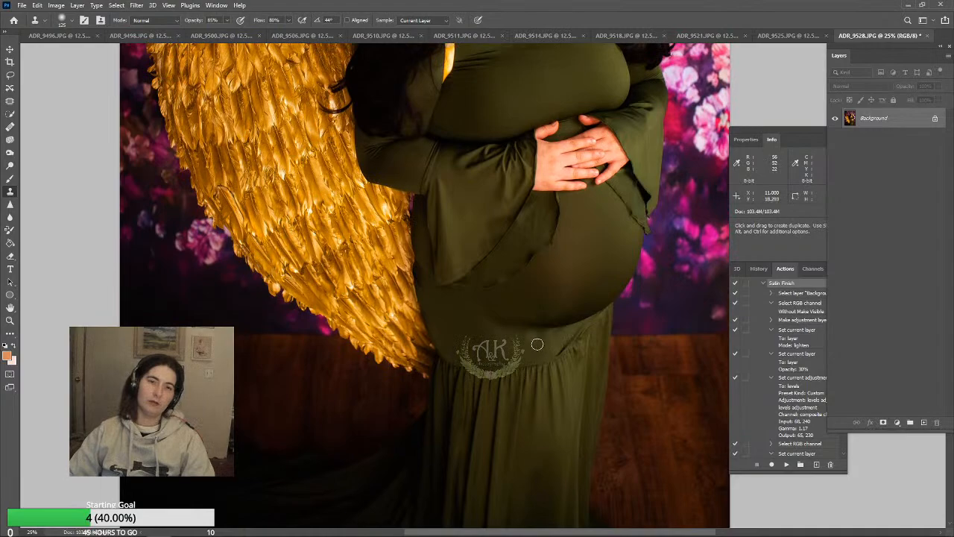
left_click(608, 347, "alt")
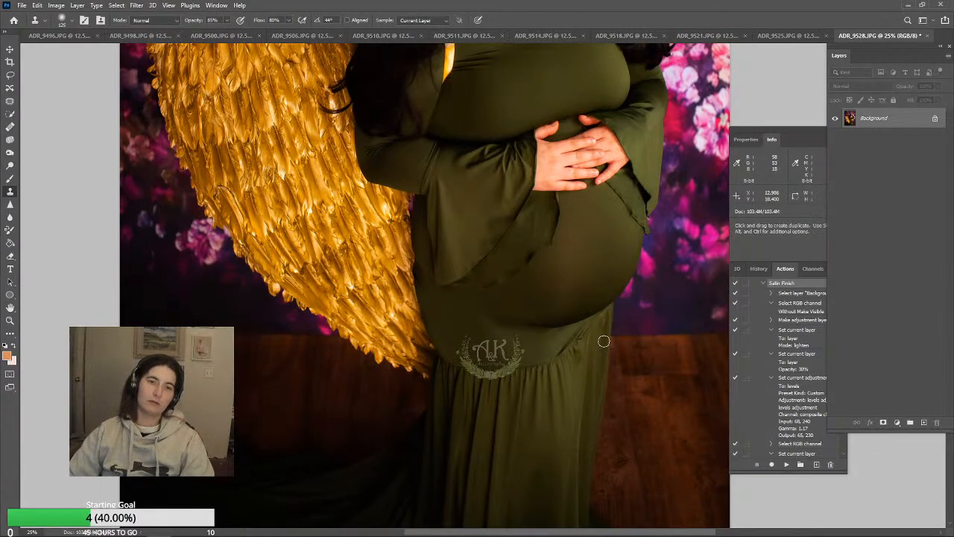
left_click(562, 334, "alt")
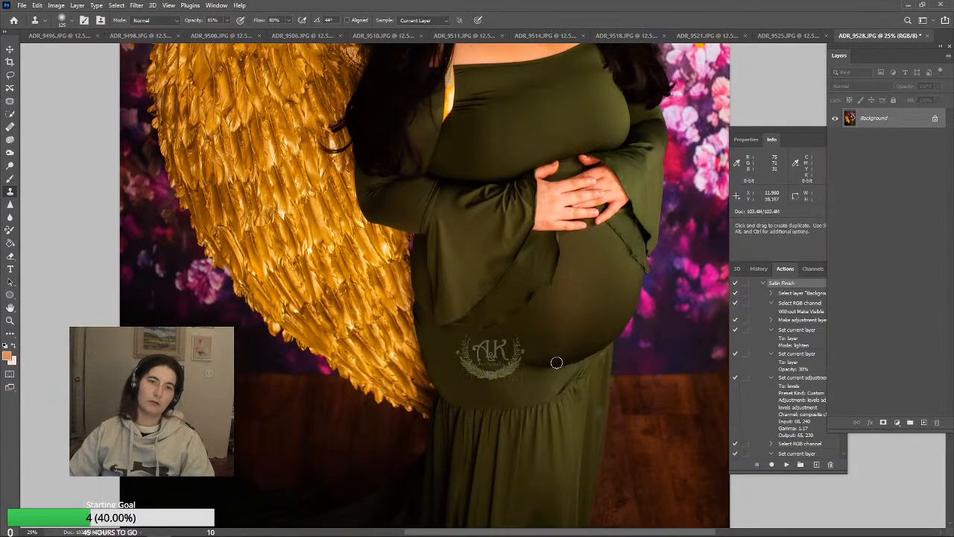
Undo the last clone stroke and smooth the hanging bell sleeve below the hands with a 200 brush
scroll(554, 358, "up", 2)
key("bracketright")
key("bracketright")
key("ctrl+z")
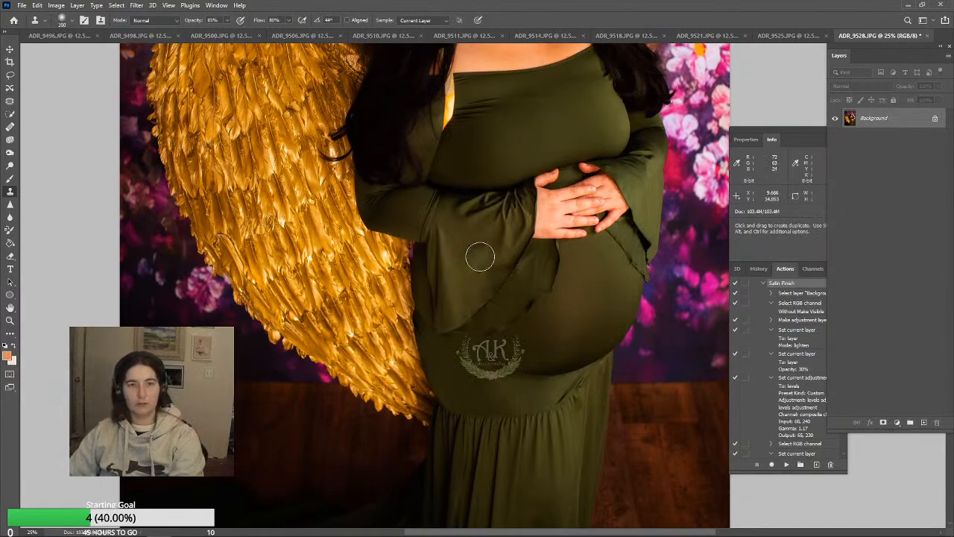
left_click(480, 254, "alt")
left_click_drag(488, 271, 486, 278)
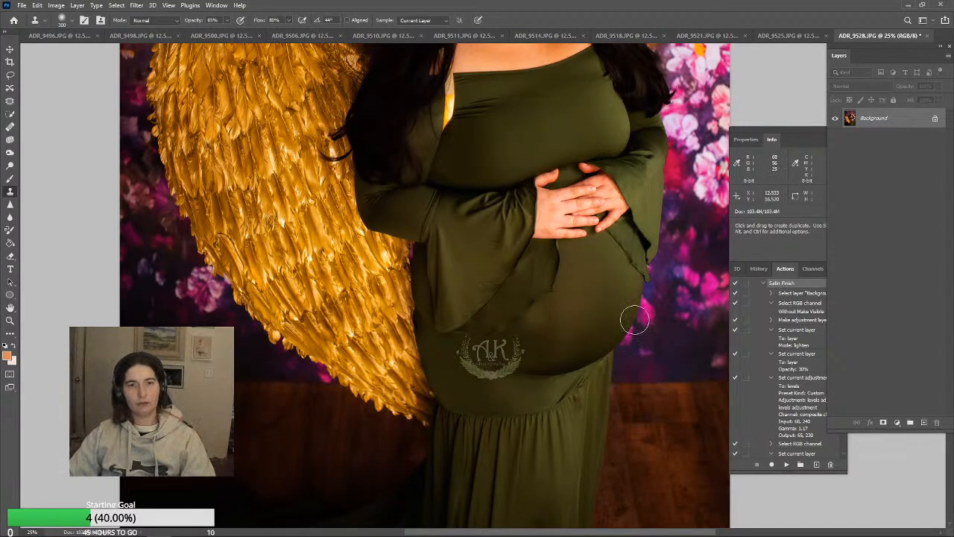
Clone smooth fabric over the creases on the sleeve around the elbow beside the gold wing
scroll(645, 401, "down", 1)
scroll(646, 401, "down", 6)
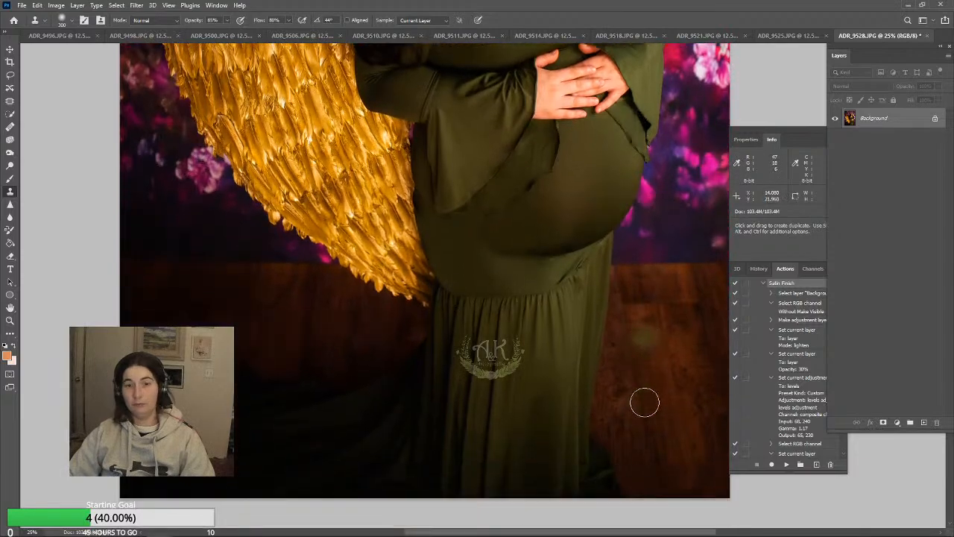
key("j")
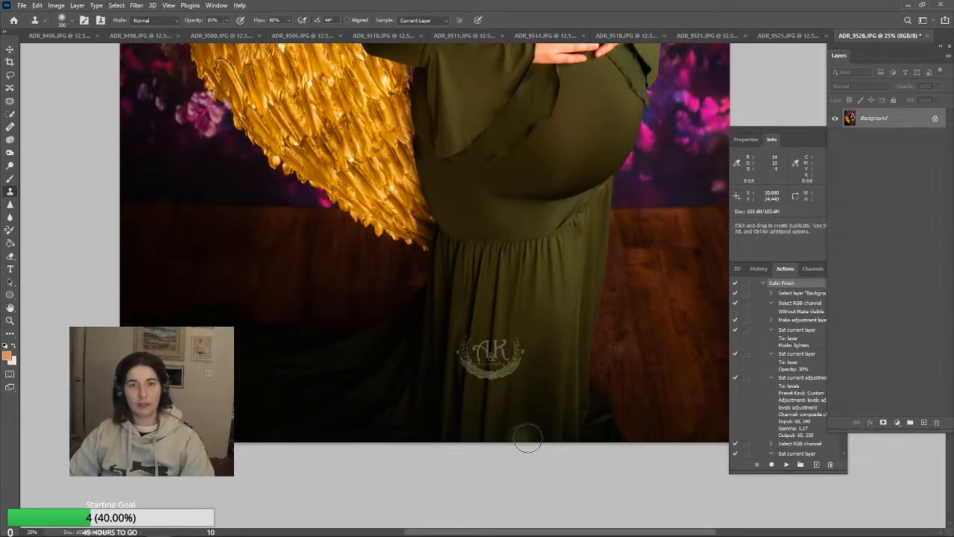
scroll(560, 181, "up", 7)
scroll(648, 322, "up", 2)
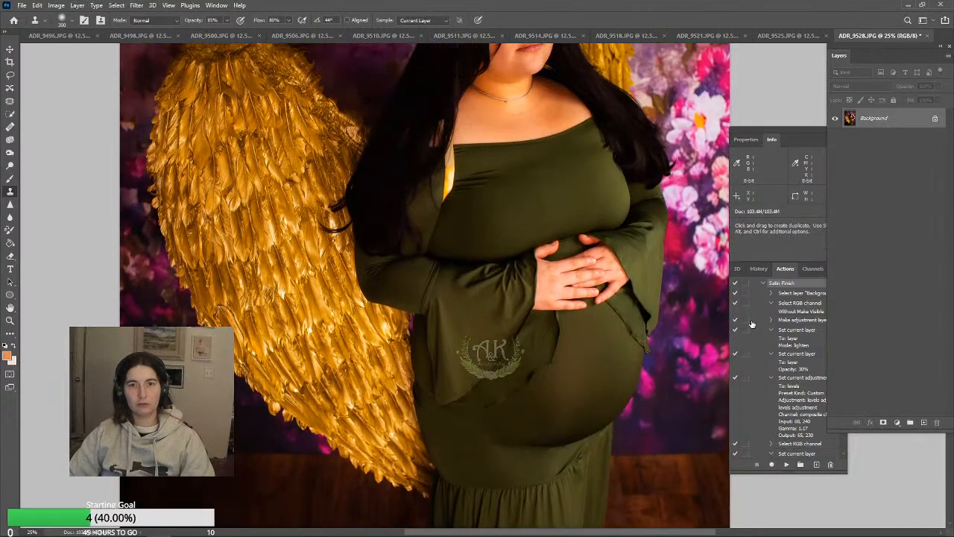
scroll(470, 317, "up", 2)
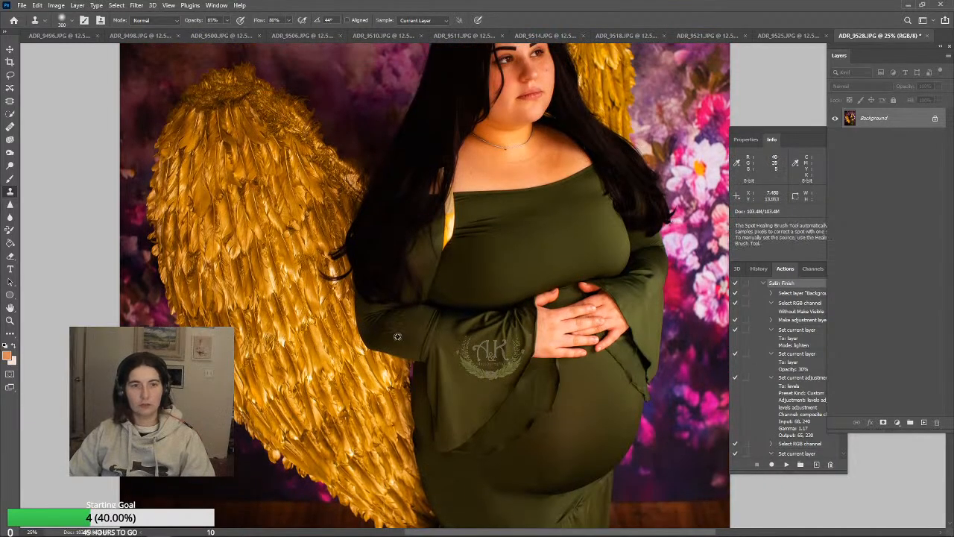
left_click(415, 333, "alt")
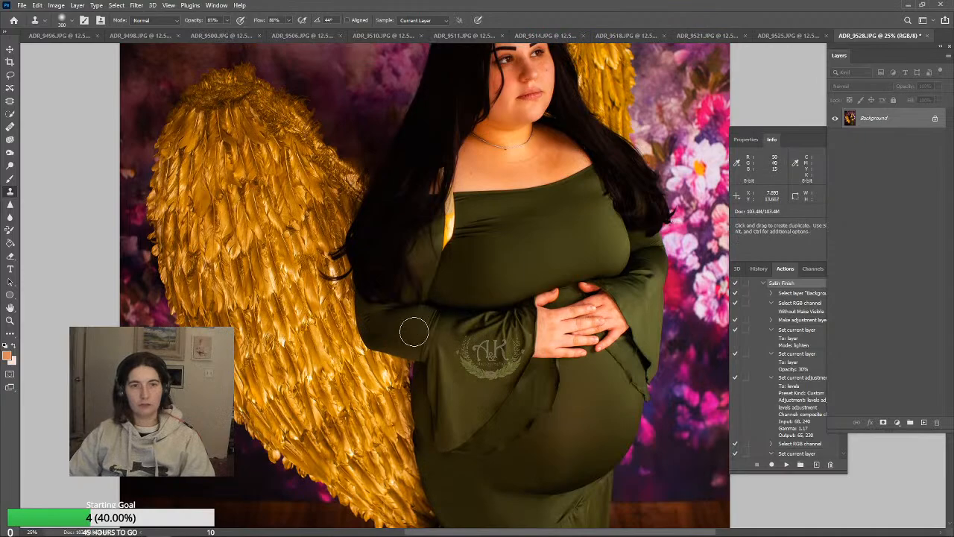
mouse_move(418, 331)
left_mouse_down()
mouse_move(430, 328)
mouse_move(440, 346)
mouse_move(435, 326)
left_mouse_up()
left_click(415, 320, "alt")
left_click(407, 330, "alt")
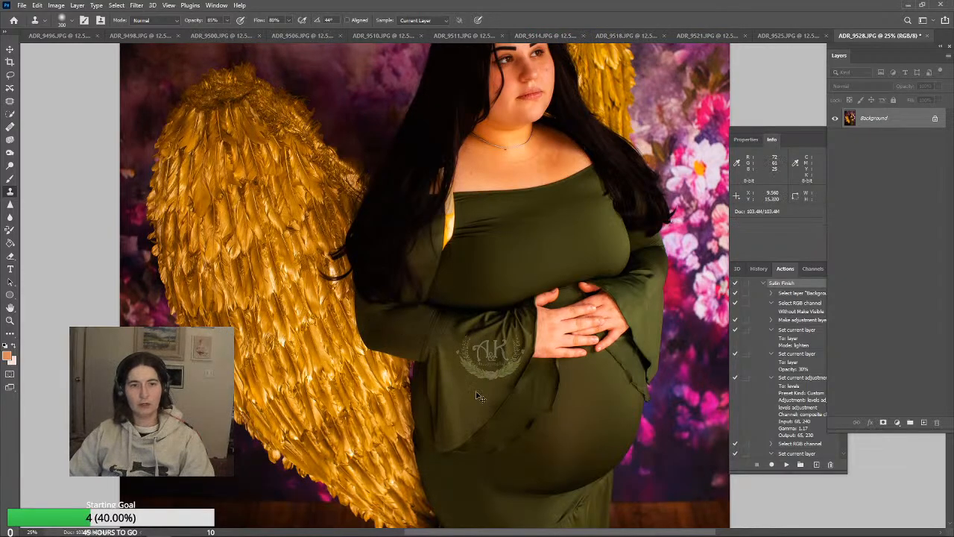
Clone dark hair over the bright gold gap between the hair and the dress neckline at 85% opacity
scroll(478, 394, "up", 5)
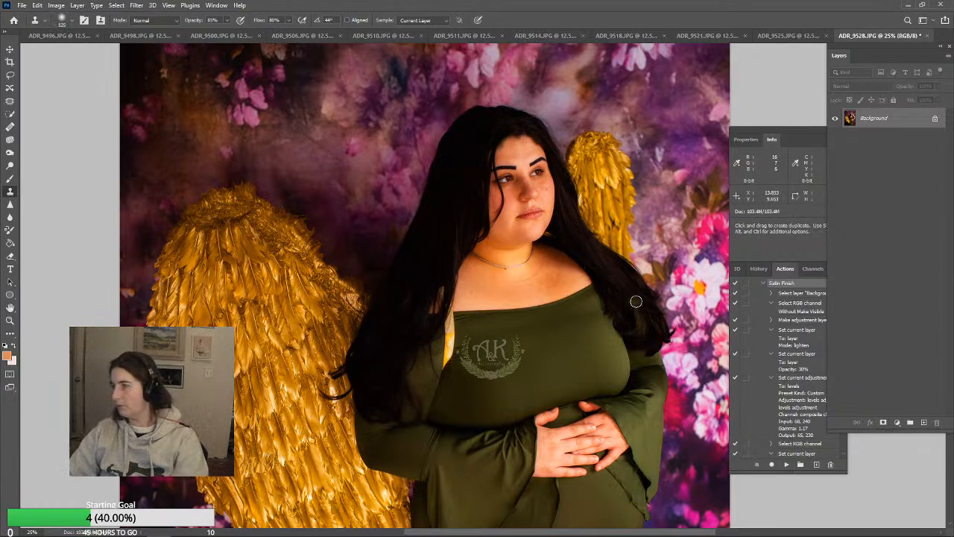
key("j")
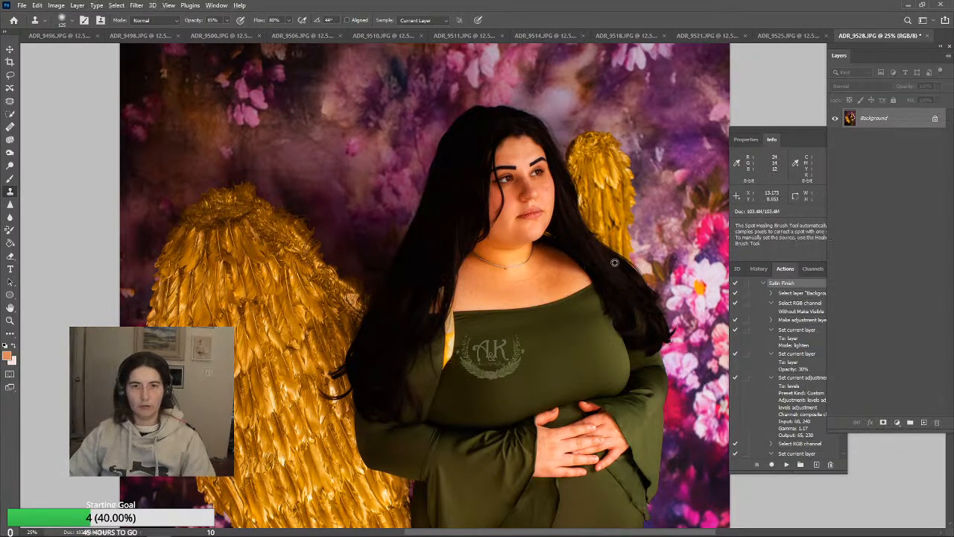
key("s")
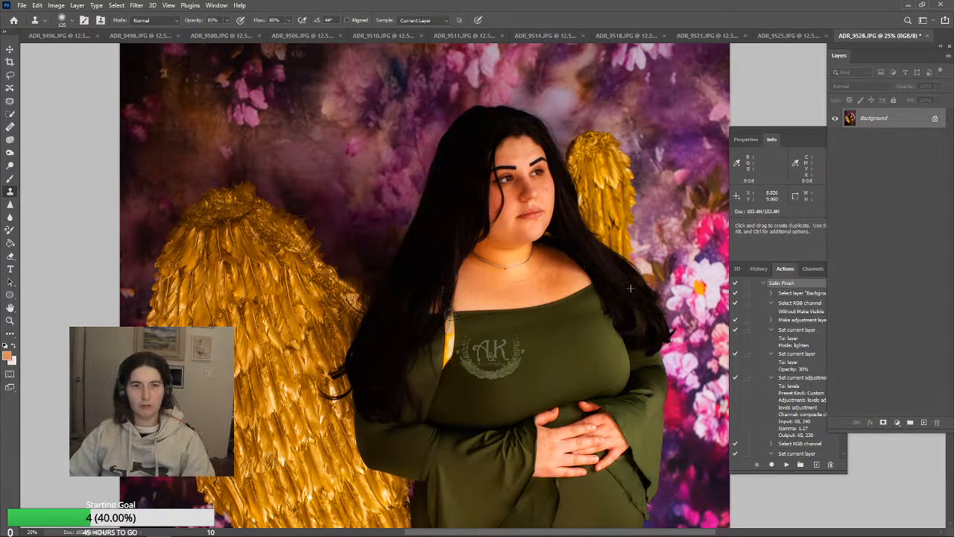
left_click_drag(451, 319, 449, 357)
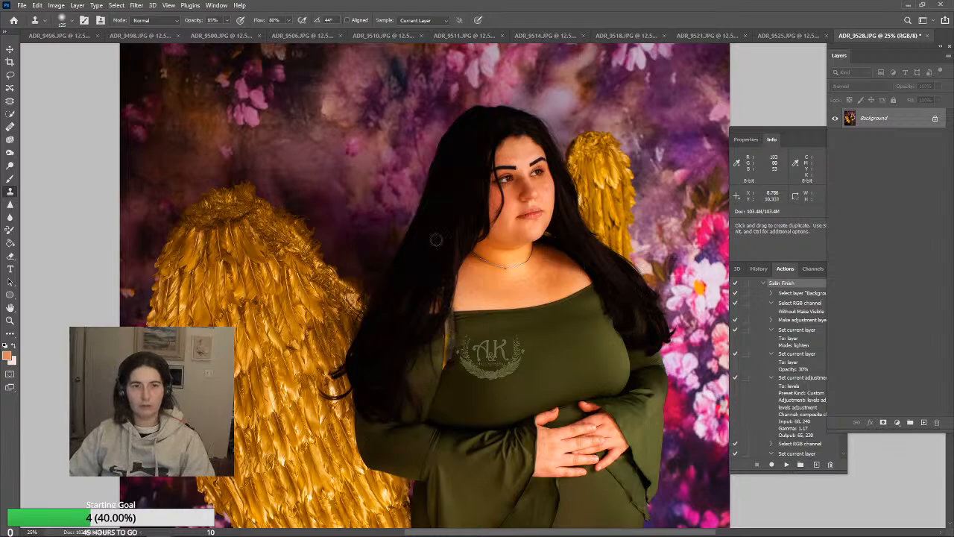
Raise the Clone Stamp opacity to 100% and cover the rest of the gold gap with dark hair, undoing unsuitable strokes
left_click(226, 20)
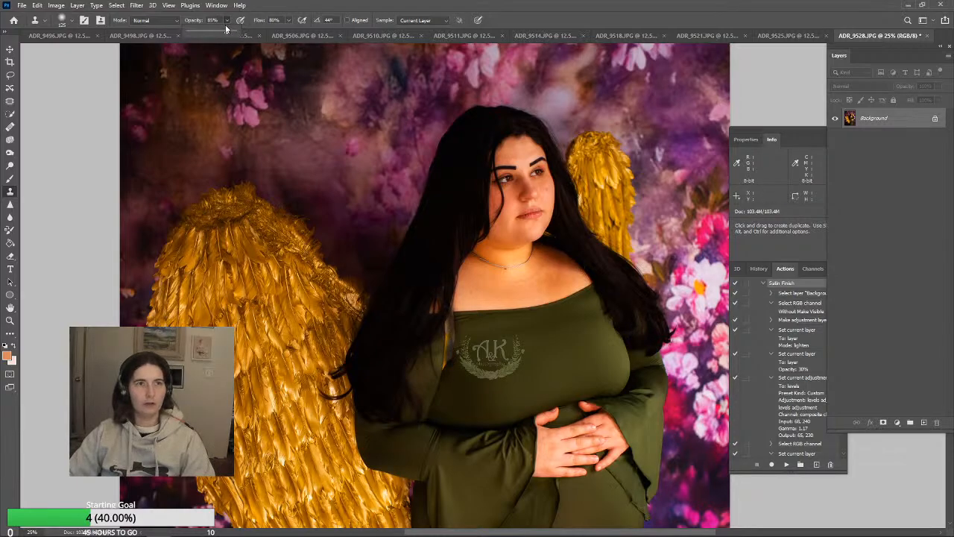
left_click(622, 277, "alt")
mouse_move(440, 296)
left_mouse_down()
mouse_move(446, 369)
mouse_move(441, 323)
left_mouse_up()
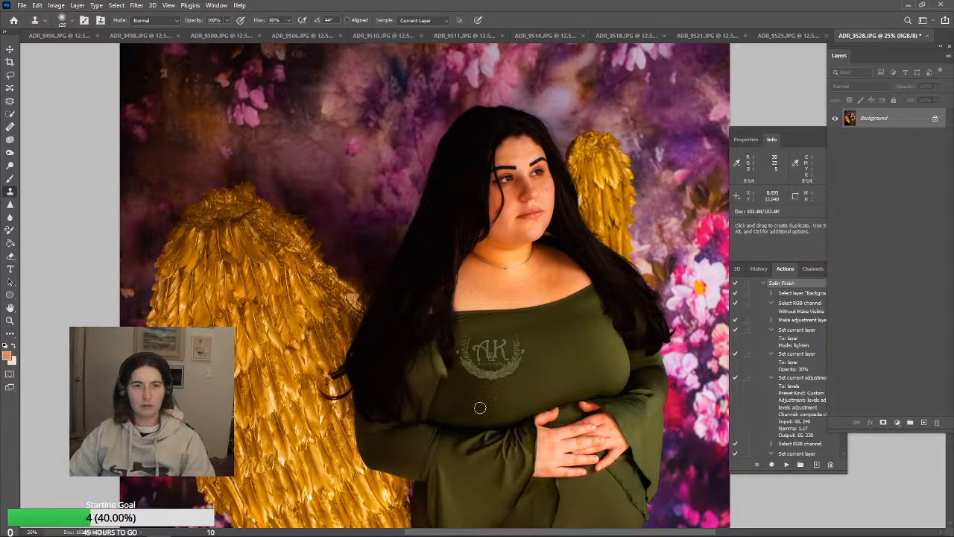
key("ctrl+z")
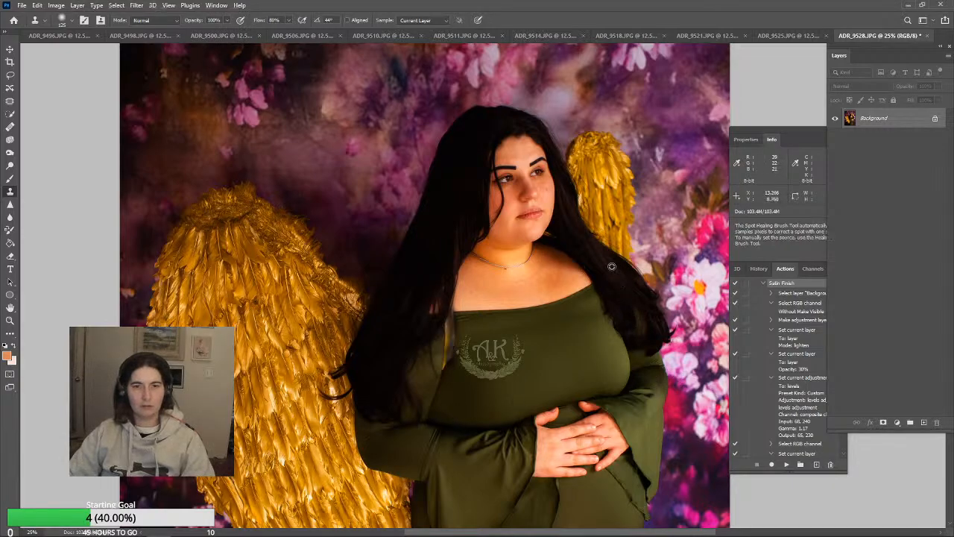
left_click_drag(449, 323, 445, 365)
key("ctrl+z")
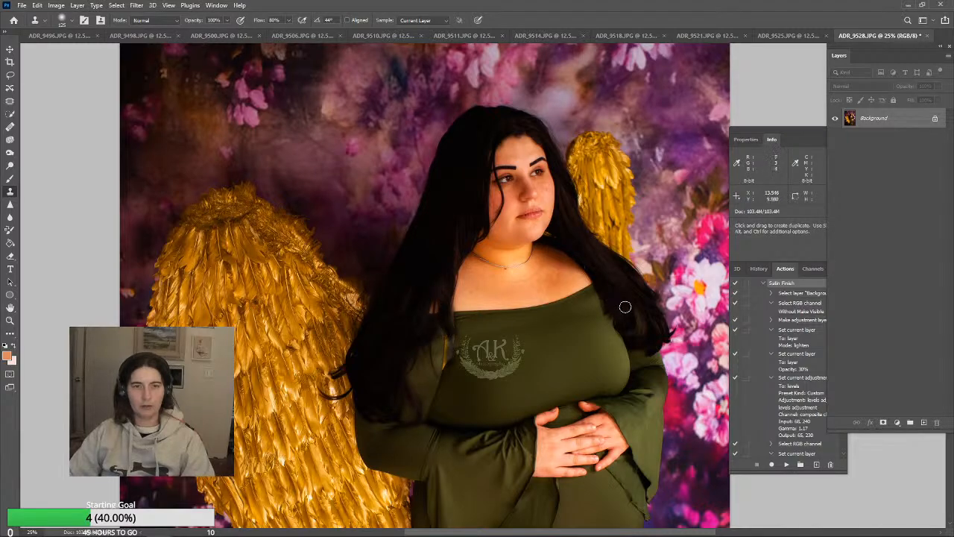
left_click_drag(448, 312, 446, 355)
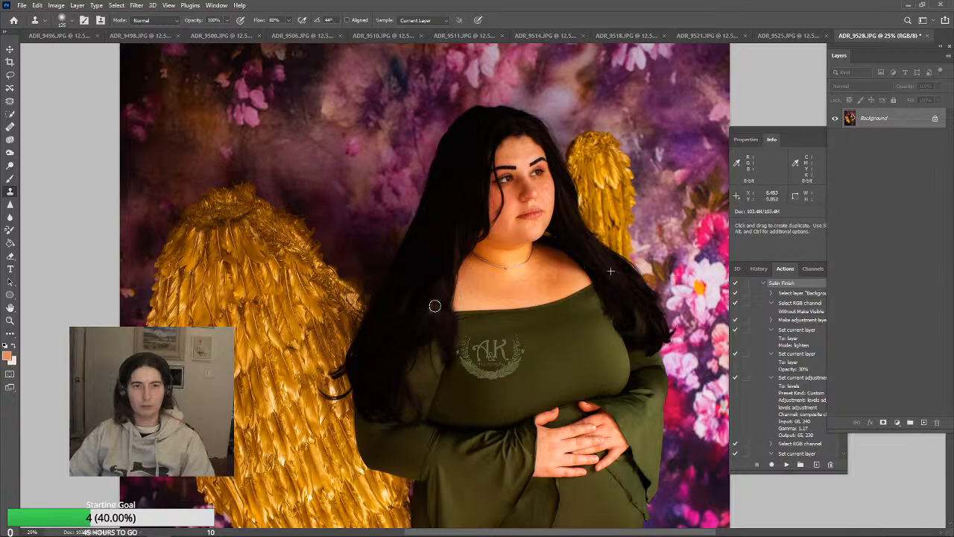
left_click_drag(439, 362, 440, 363)
Blend the hair ends into the upper sleeve and bodice by cloning with a brush size of 200
left_click(527, 394, "alt")
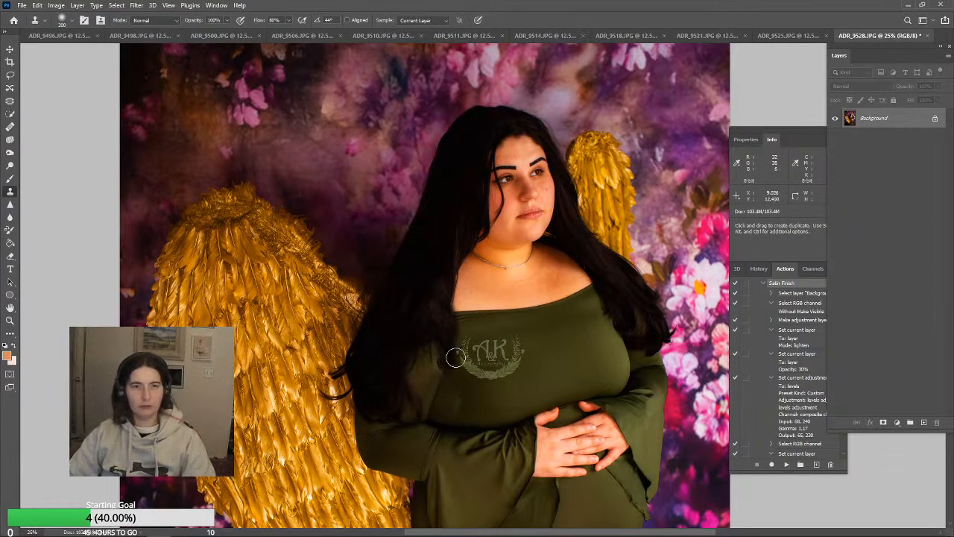
left_click(430, 338, "alt")
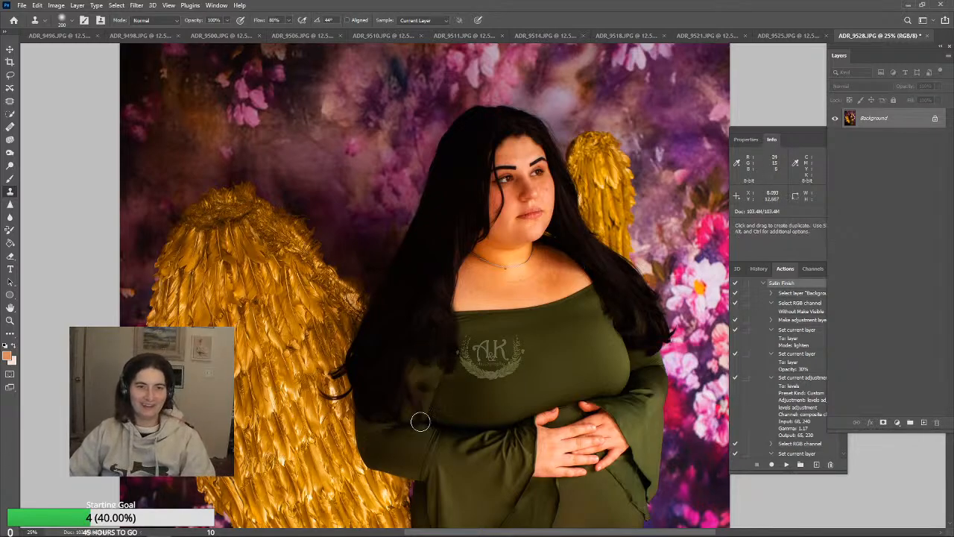
left_click(414, 326, "alt")
left_click_drag(417, 350, 414, 357)
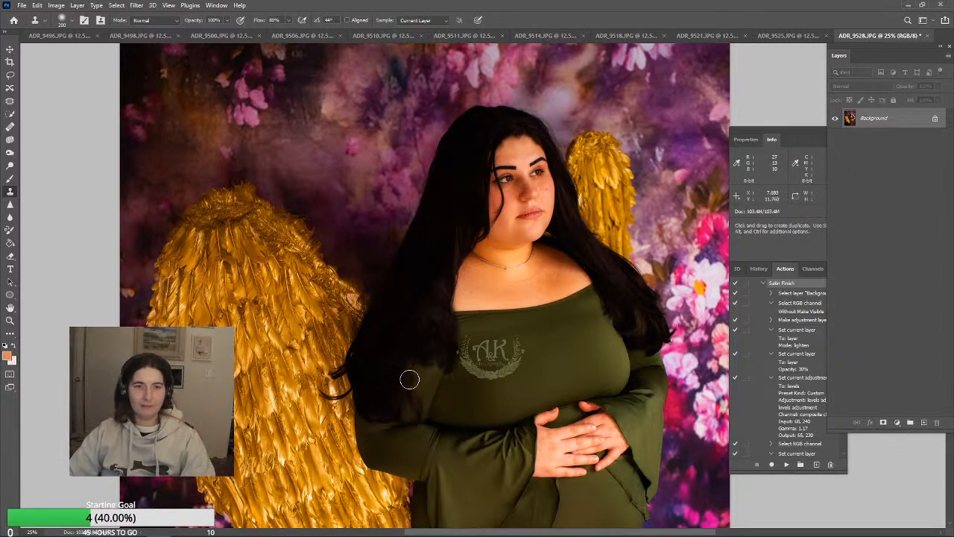
Darken the transition between the hair ends and bodice with a Clone Stamp stroke and the Burn tool at brush size 150
left_click_drag(418, 375, 425, 368)
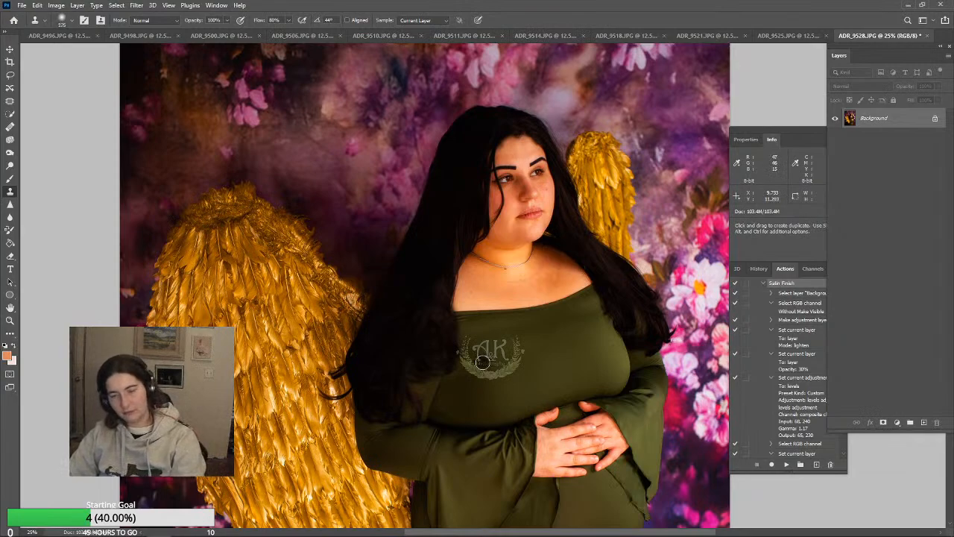
left_click(10, 152)
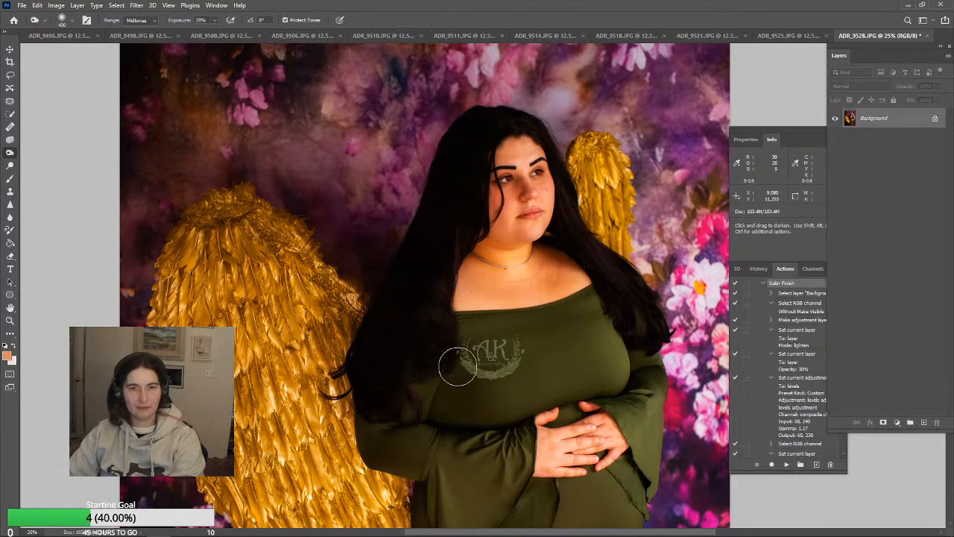
key("bracketleft")
key("bracketleft")
key("bracketleft")
key("bracketleft")
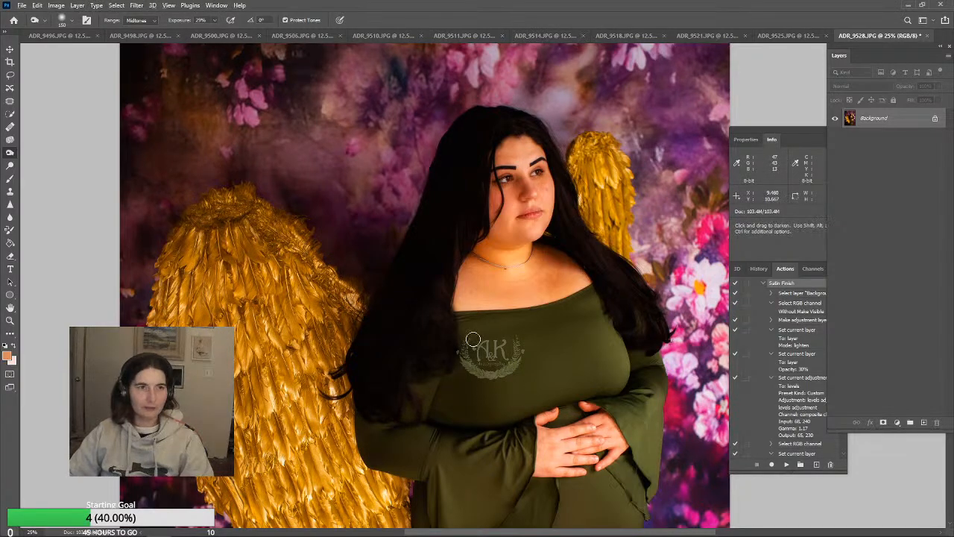
Lower the Clone Stamp opacity and blend the bodice fabric beside the hair at brush size 150, undoing the unsuitable stroke
left_click(11, 193)
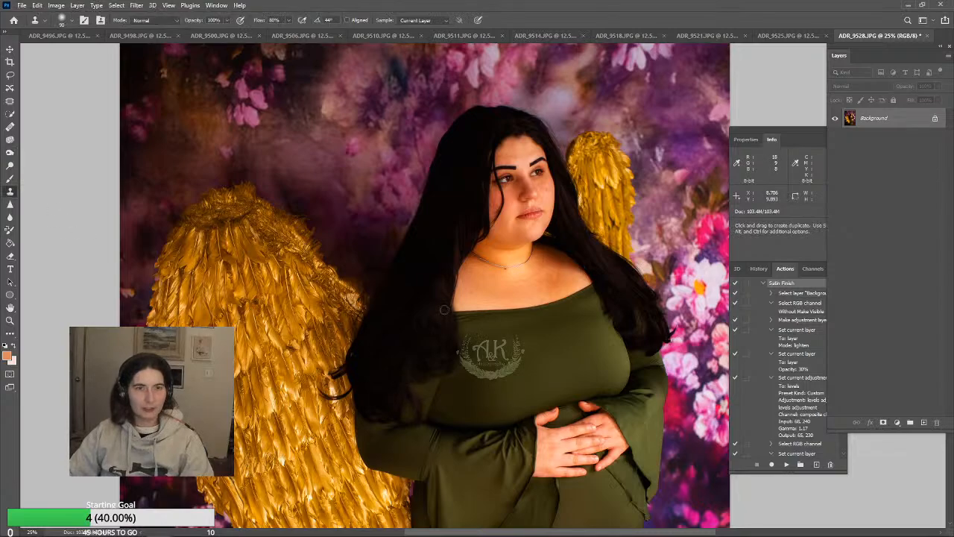
left_click(227, 20)
left_click_drag(202, 31, 200, 31)
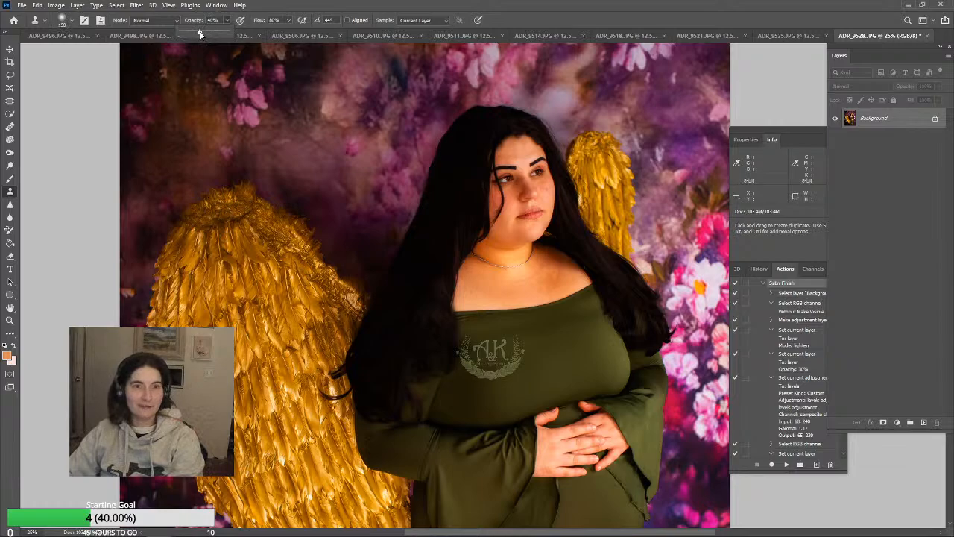
left_click(475, 328, "alt")
left_click_drag(468, 340, 472, 368)
key("ctrl+z")
left_click(474, 334, "alt")
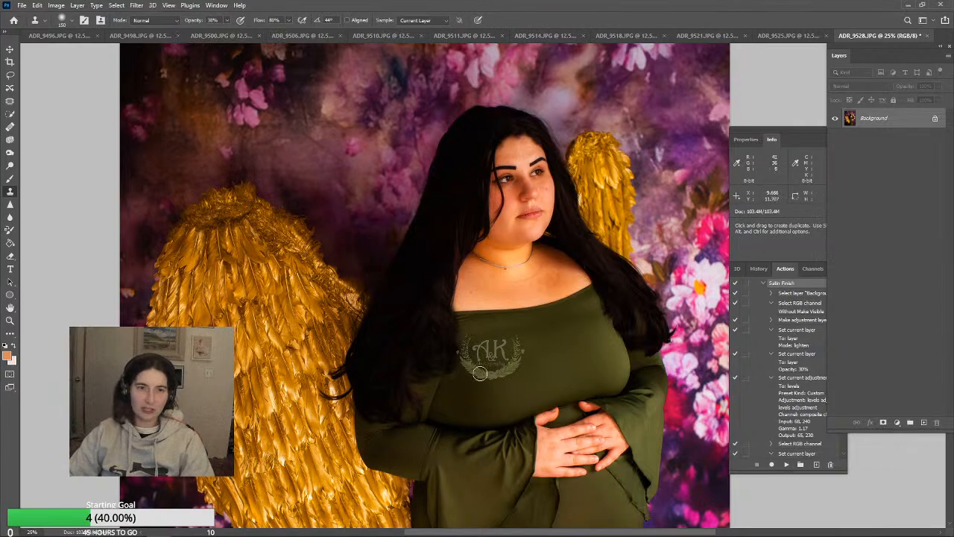
left_click(487, 382, "alt")
left_click(471, 370, "alt")
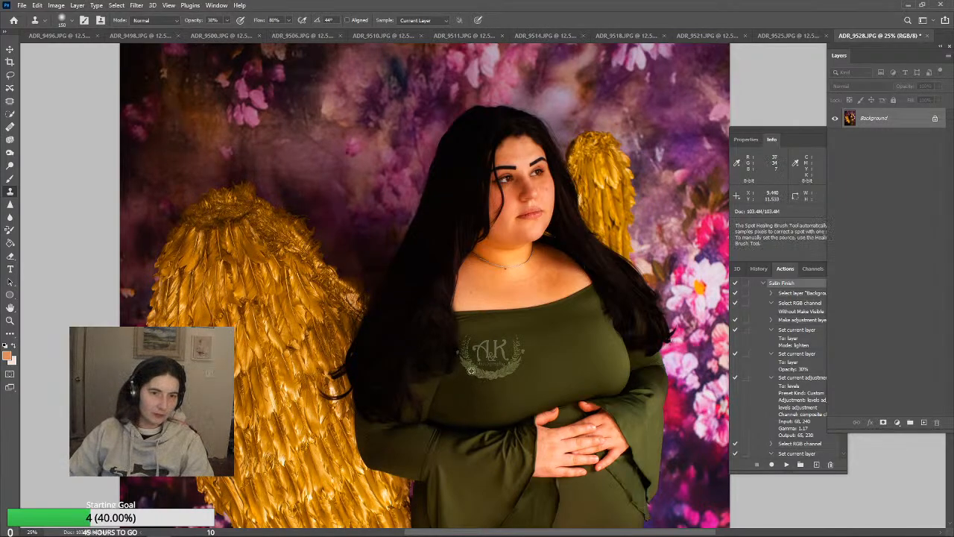
left_click_drag(468, 361, 472, 351)
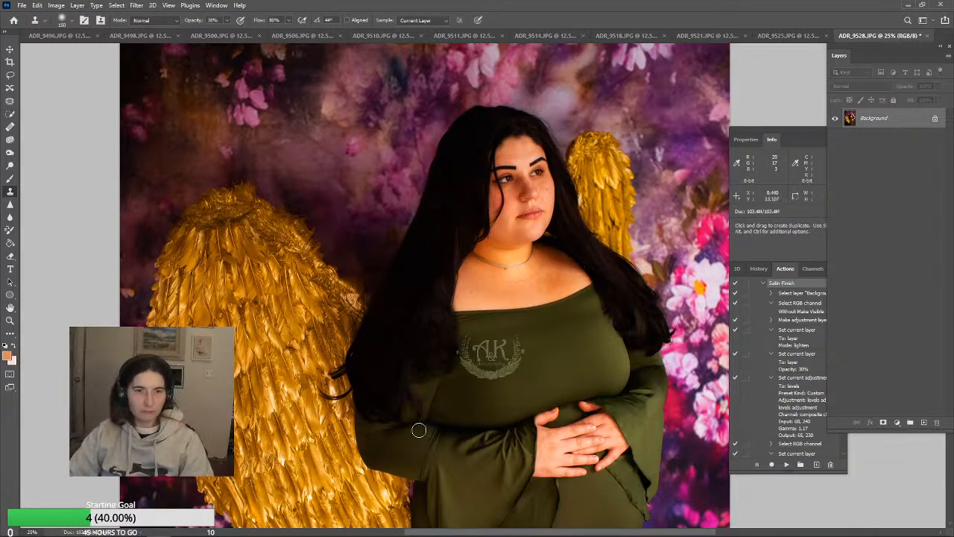
Clone smooth fabric over the upper sleeve and the front of the bodice, enlarging the brush to 400 for the wider area
left_click(416, 399, "alt")
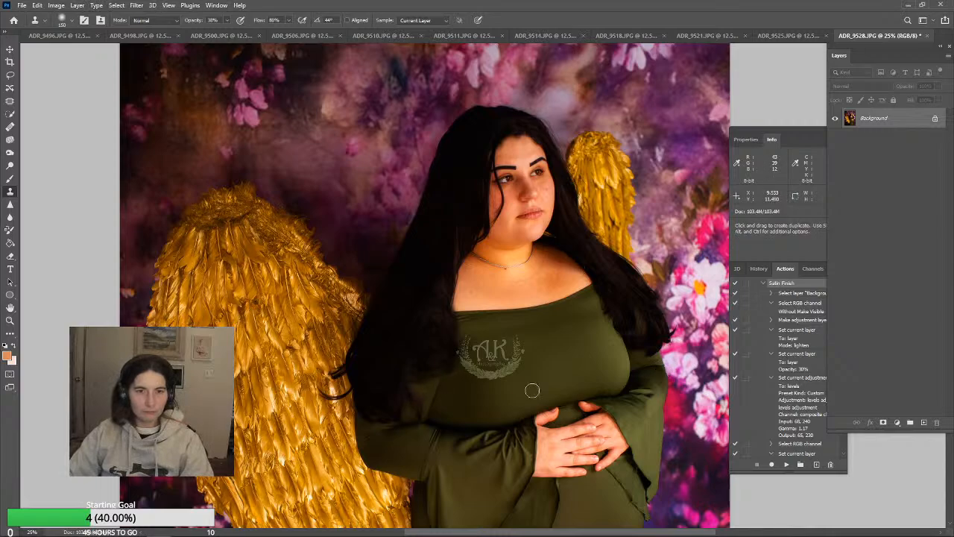
left_click(498, 382, "alt")
left_click_drag(471, 360, 467, 354)
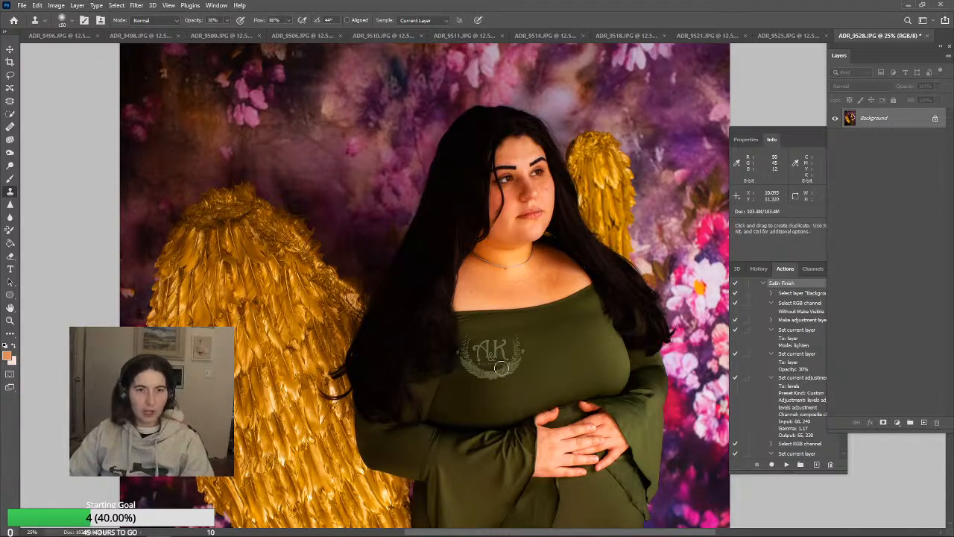
left_click(470, 334, "alt")
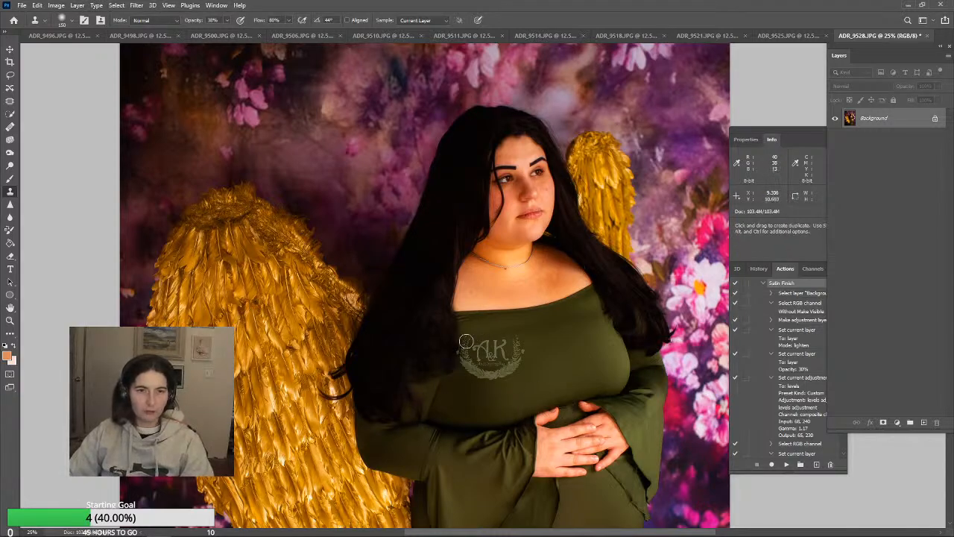
left_click(514, 412, "alt")
key("bracketright")
key("bracketright")
key("bracketright")
key("bracketright")
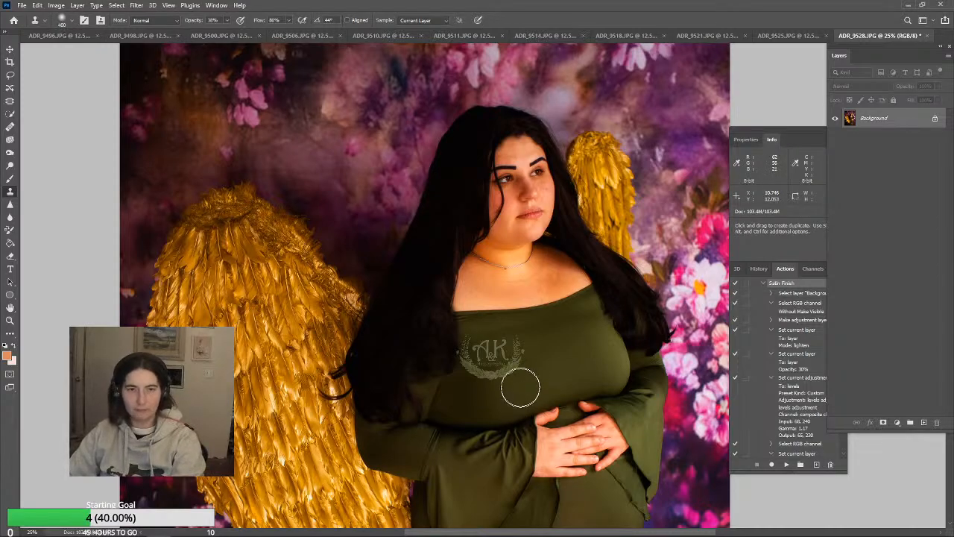
left_click(484, 353, "alt")
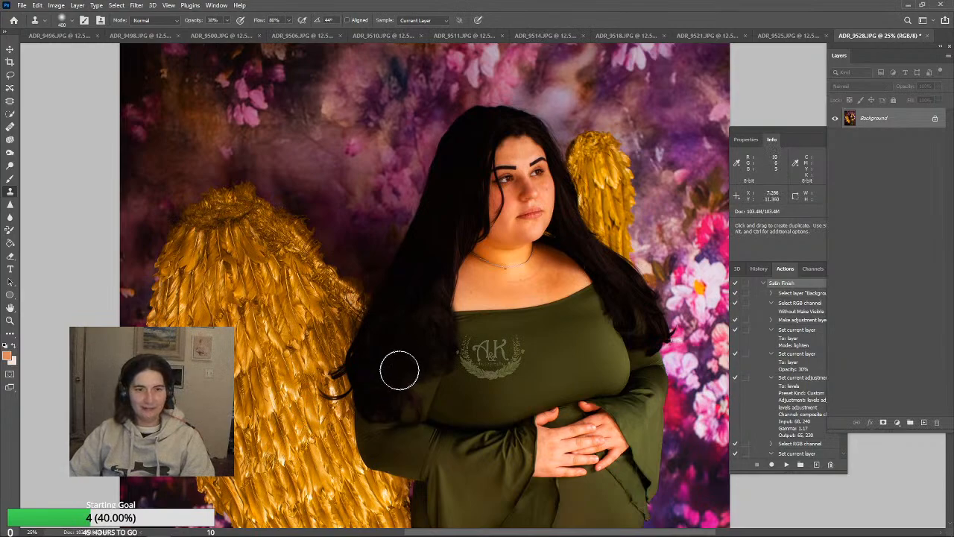
Clone dark hair along the hair edge beside the jaw and neck with a brush size of 125
key("bracketleft")
key("bracketleft")
key("bracketleft")
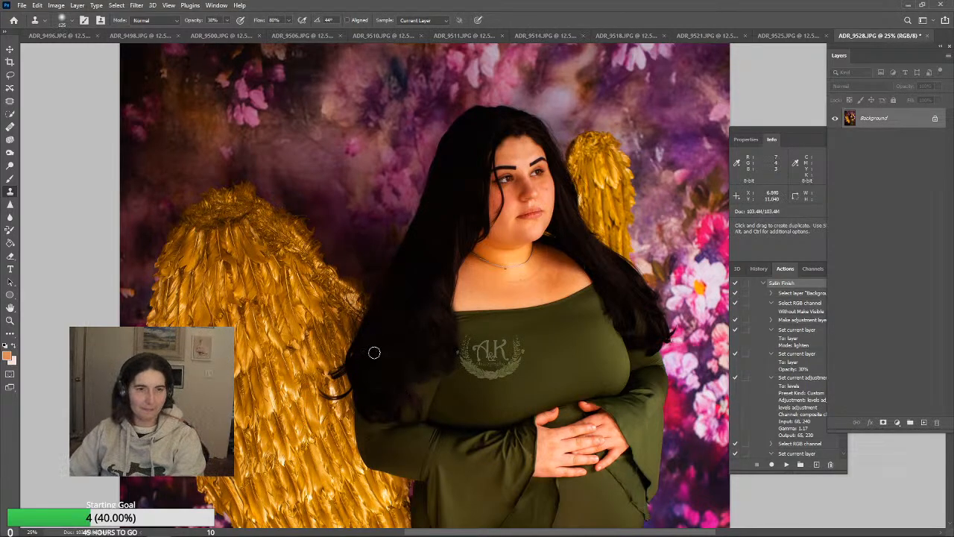
scroll(500, 426, "up", 2)
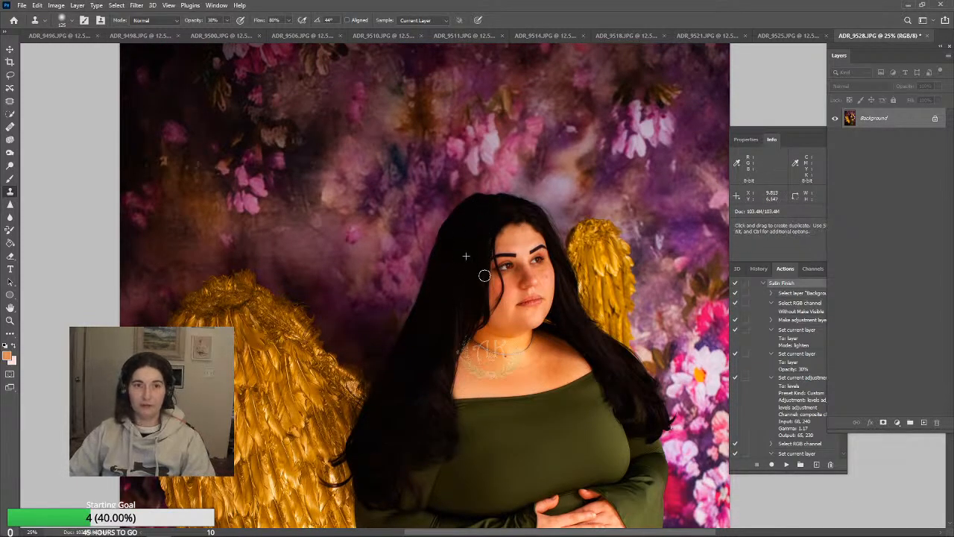
left_click_drag(480, 322, 475, 328)
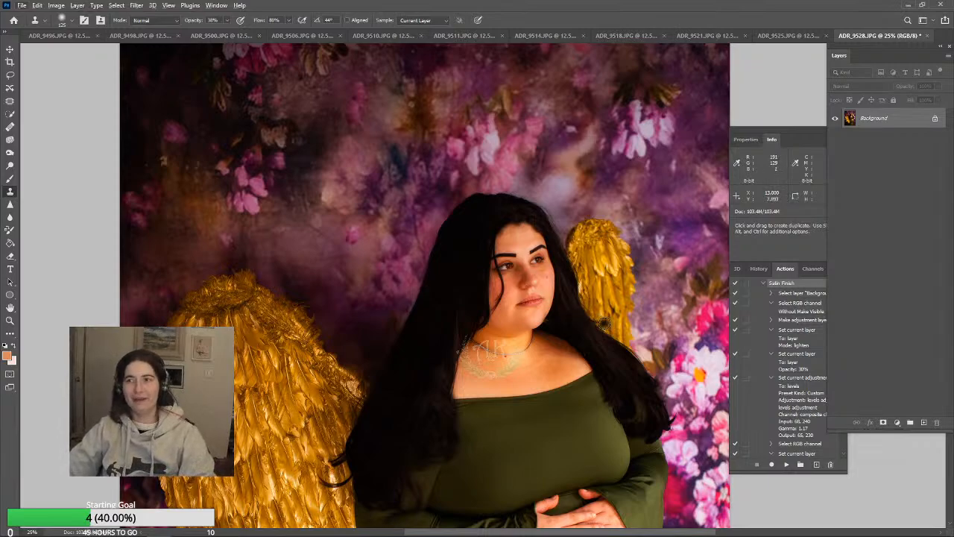
Even out the neck and chest color by painting sampled skin tones with the Brush in Color mode at 14% opacity
left_click(10, 179)
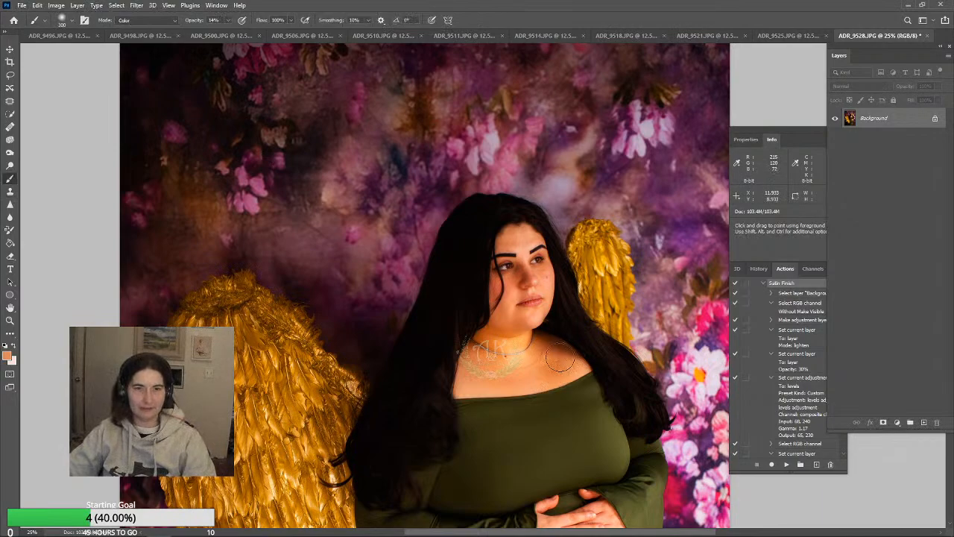
left_click(528, 349, "alt")
left_click(542, 347, "alt")
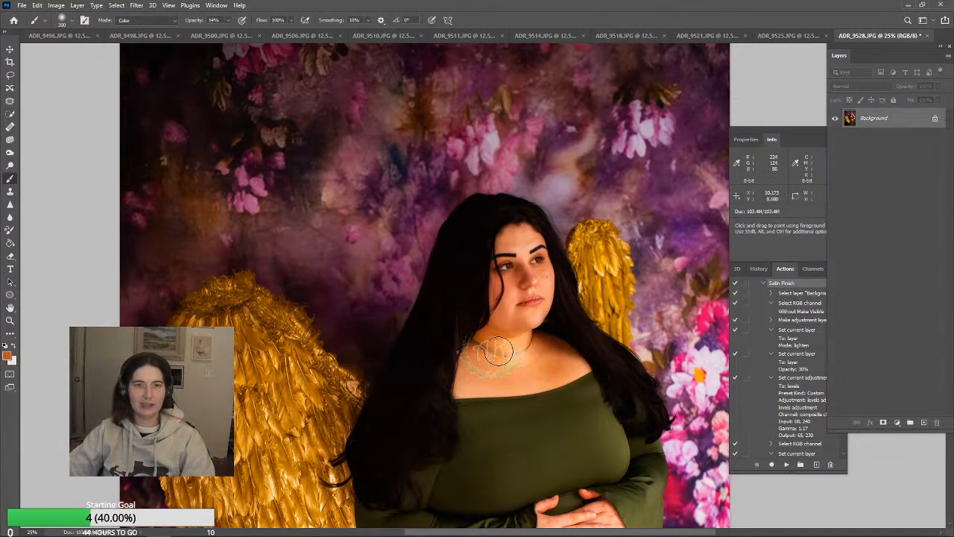
mouse_move(497, 351)
left_mouse_down()
mouse_move(499, 374)
mouse_move(495, 340)
mouse_move(513, 365)
left_mouse_up()
left_click(548, 355, "alt")
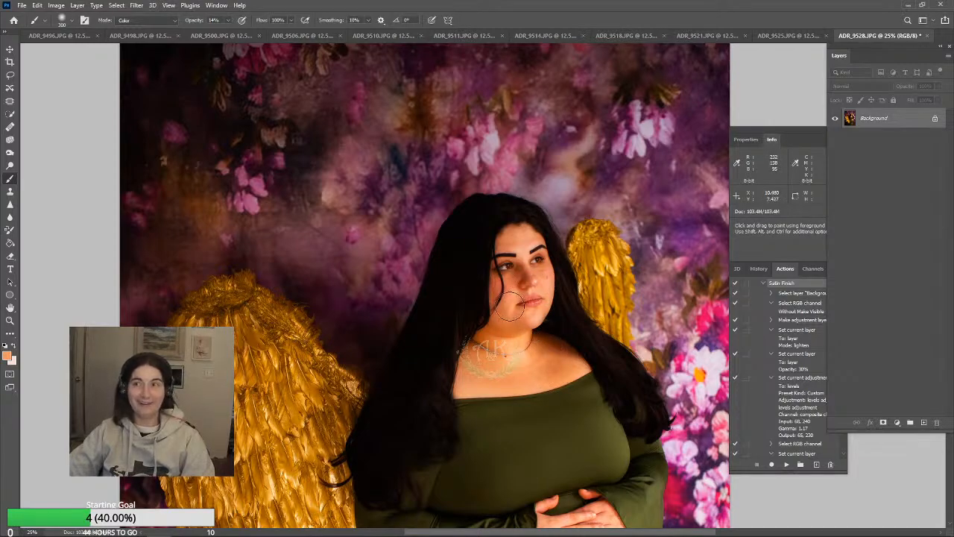
Burn the midtones around the neck, chest and adjoining hair edges at 29% exposure, adjusting the brush size between 200 and 600
left_click(10, 154)
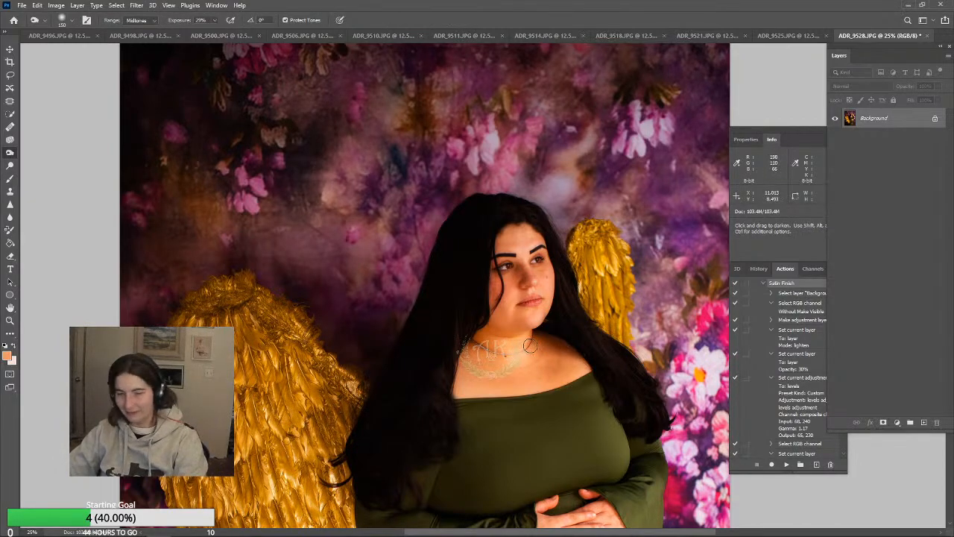
key("bracketright")
key("bracketright")
key("bracketright")
key("bracketright")
key("bracketright")
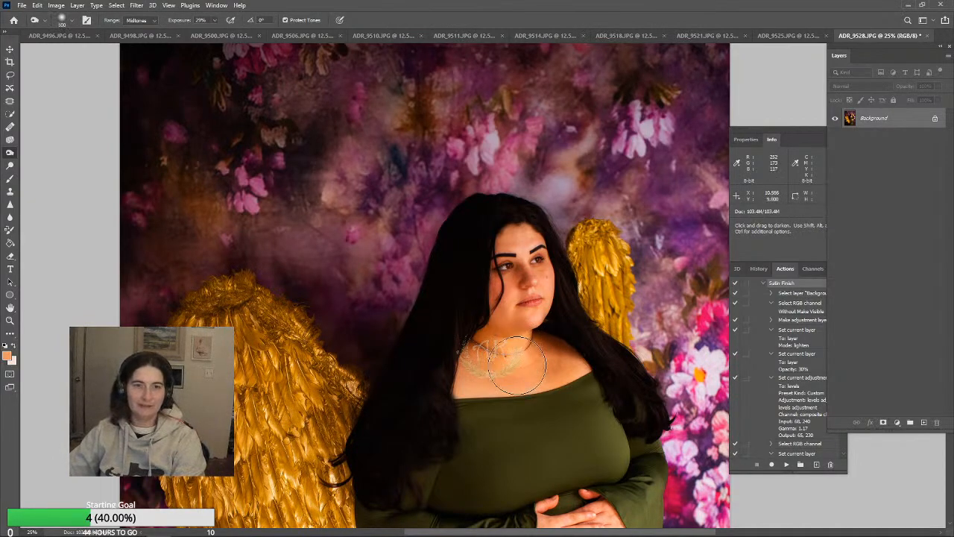
key("bracketleft")
key("bracketleft")
key("bracketleft")
key("bracketleft")
key("bracketleft")
key("bracketleft")
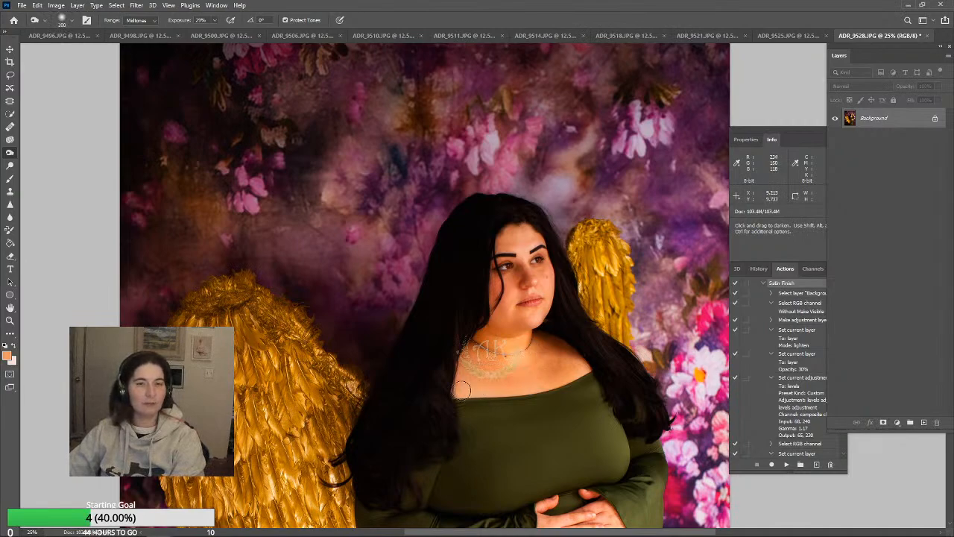
key("bracketright")
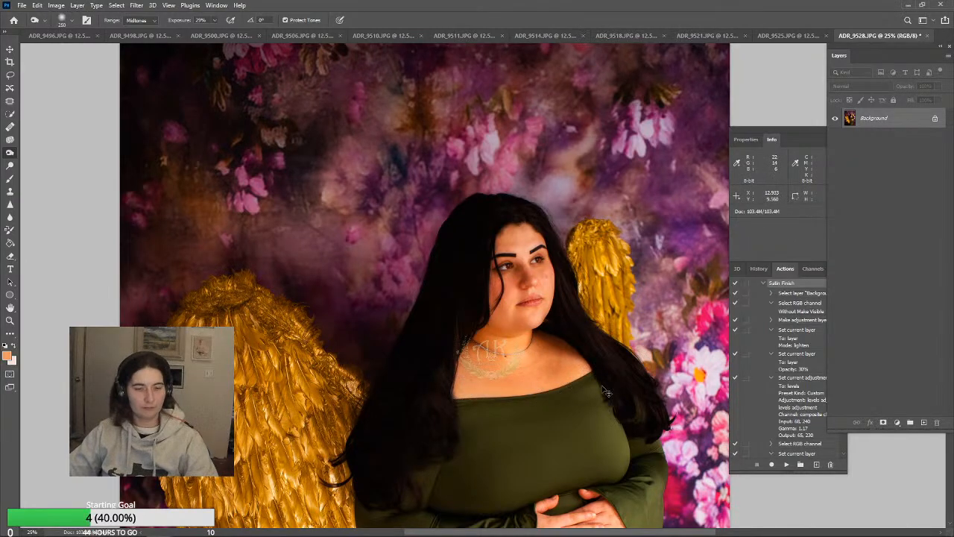
key("bracketright")
key("bracketright")
key("bracketright")
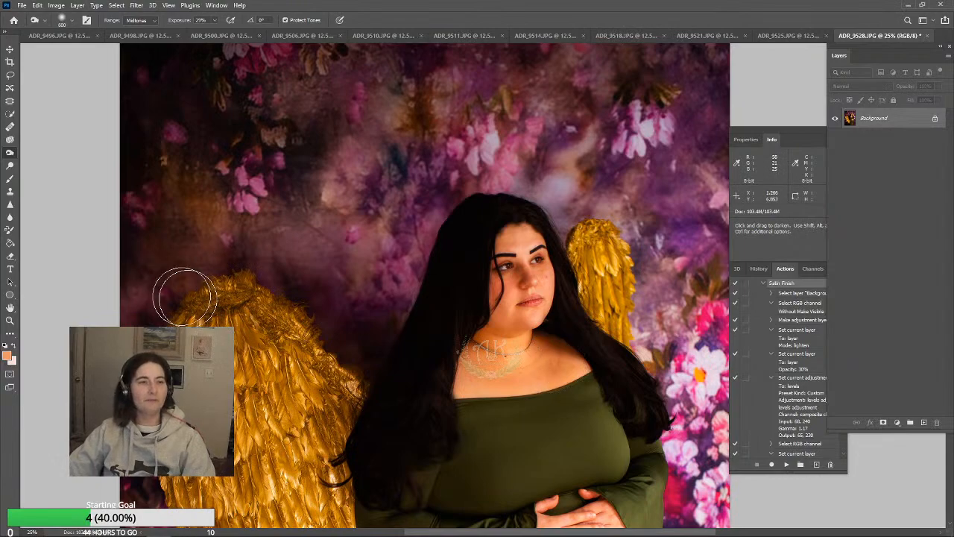
Tint the skin below the chin and along the neck with freshly sampled skin tones using the Color-mode Brush
left_click(11, 180)
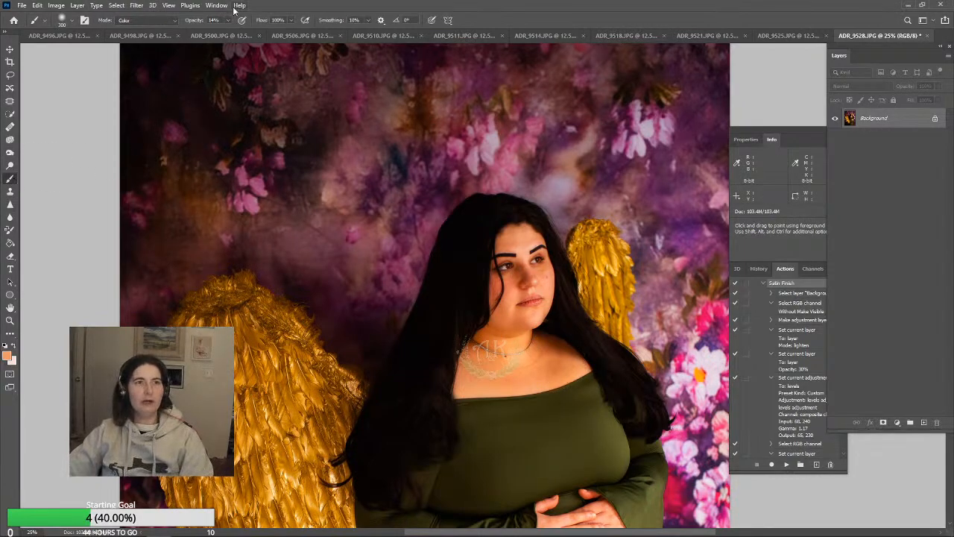
left_click(513, 315)
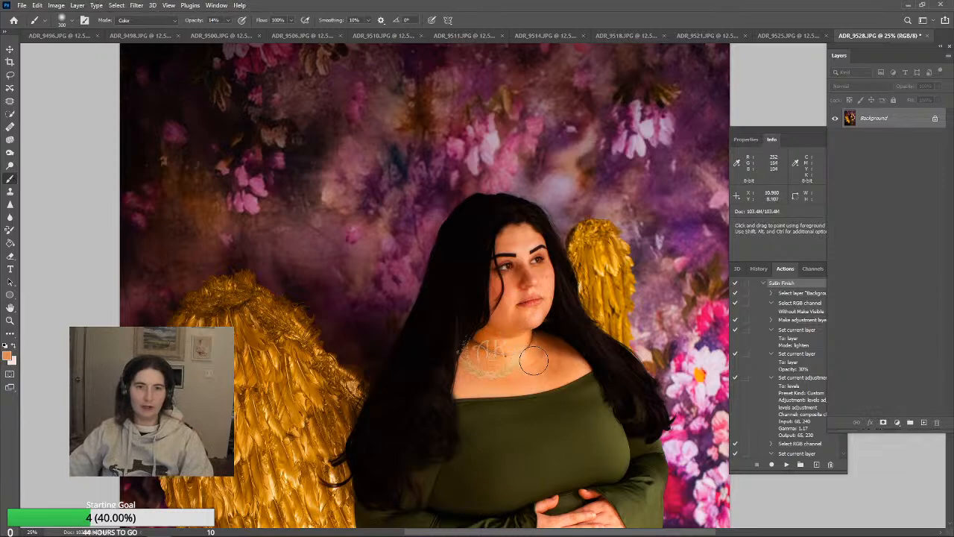
left_click(526, 345)
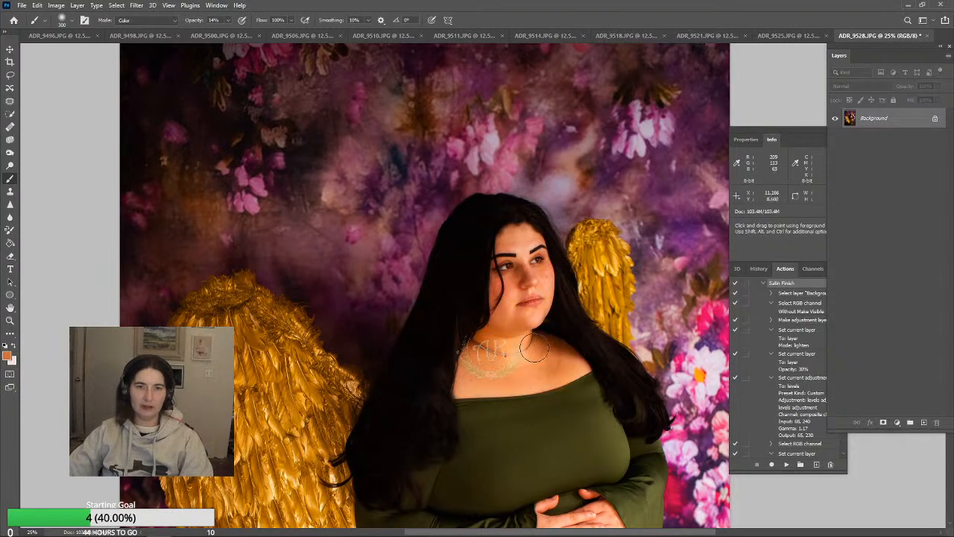
left_click(490, 340, "alt")
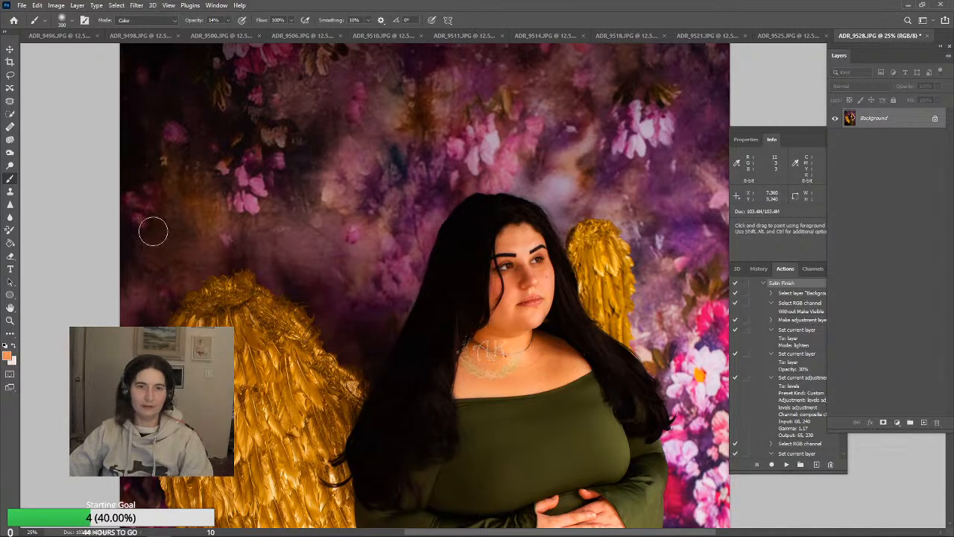
Set the Burn tool's range to Shadows and darken the shadow areas around the face and hair at brush size 175
left_click(10, 154)
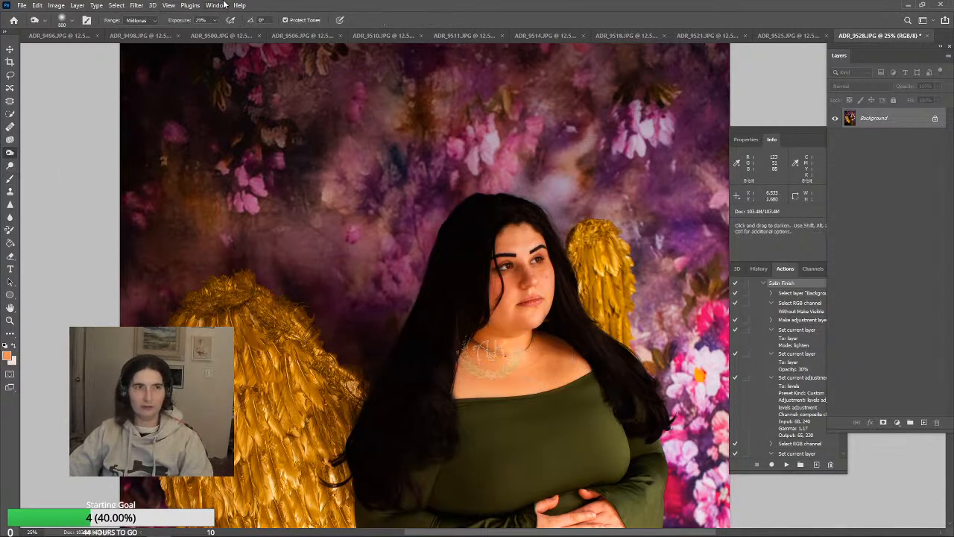
left_click(148, 21)
left_click(143, 29)
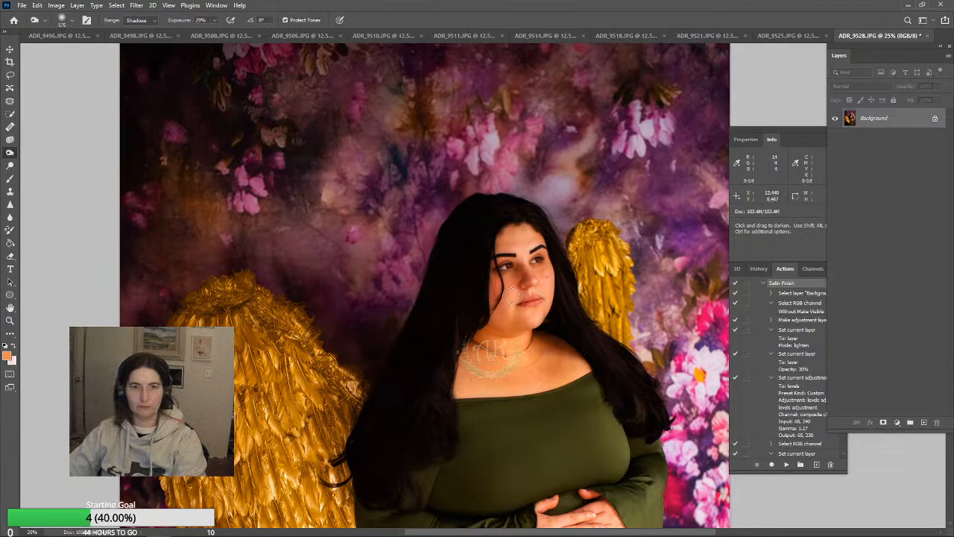
Collapse the Satin Finish action and run the Painterly Eye Pop action on the photo
scroll(775, 320, "up", 1)
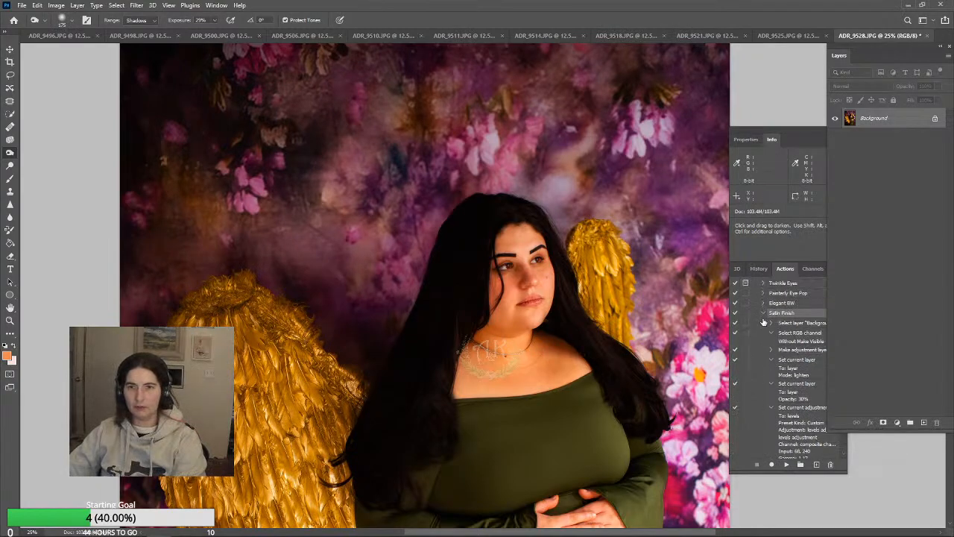
left_click(763, 313)
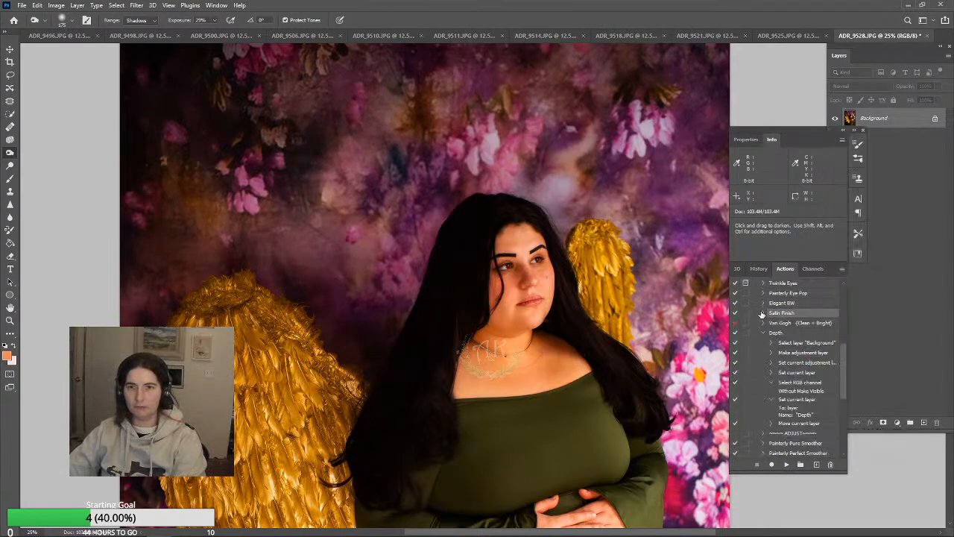
left_click(816, 294)
left_click(786, 464)
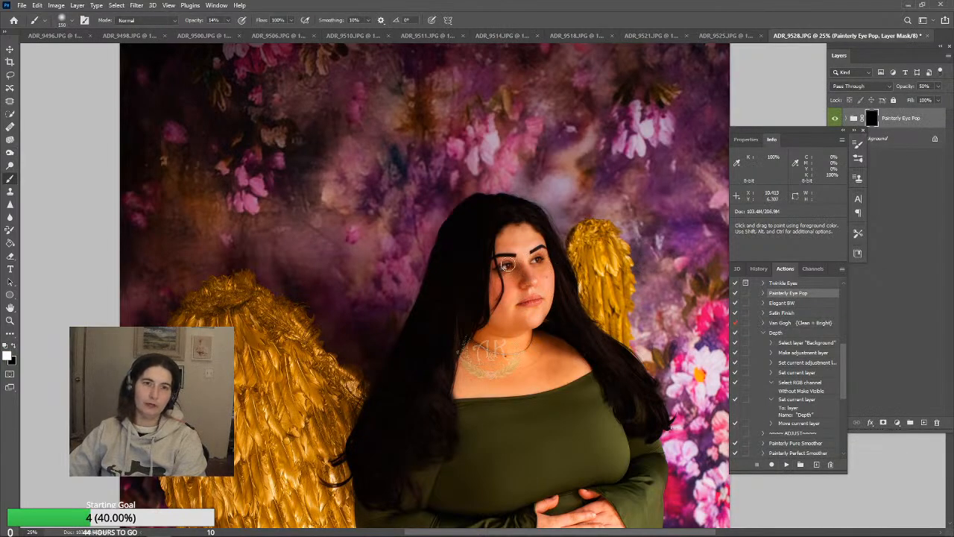
Reveal the Painterly Eye Pop effect over both eyes and the large golden wing by painting white on its mask, and flatten the image
left_click(508, 264)
left_click(507, 265)
left_click(540, 261)
left_click(537, 261)
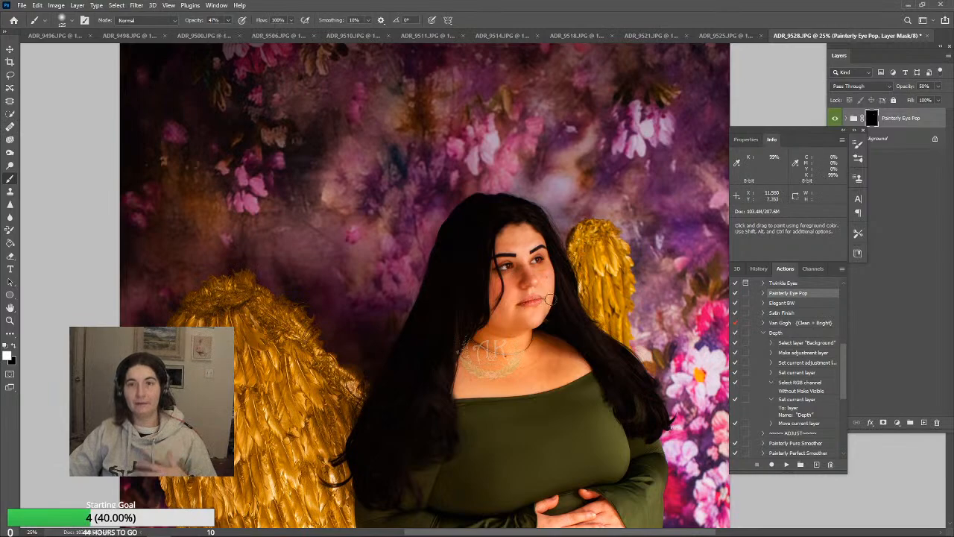
scroll(555, 347, "down", 5)
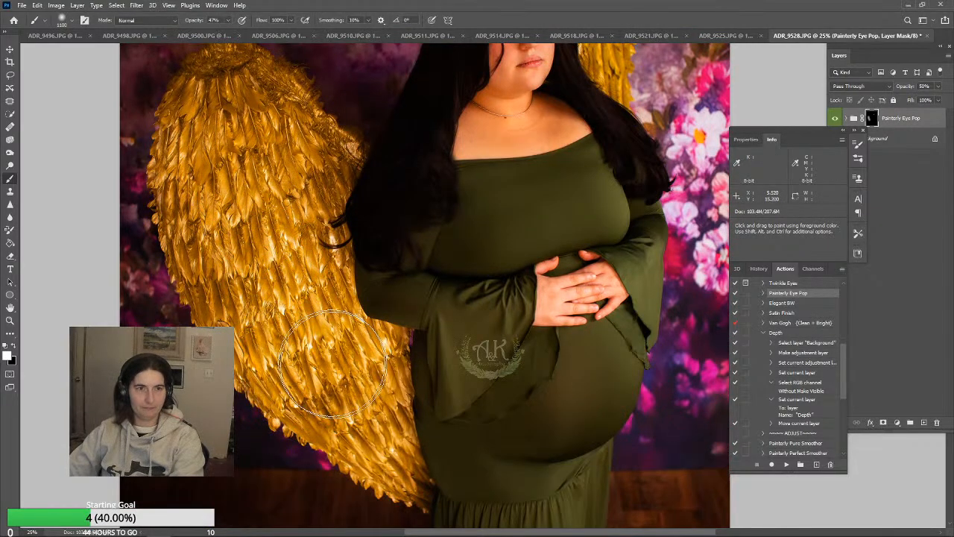
scroll(693, 366, "up", 2)
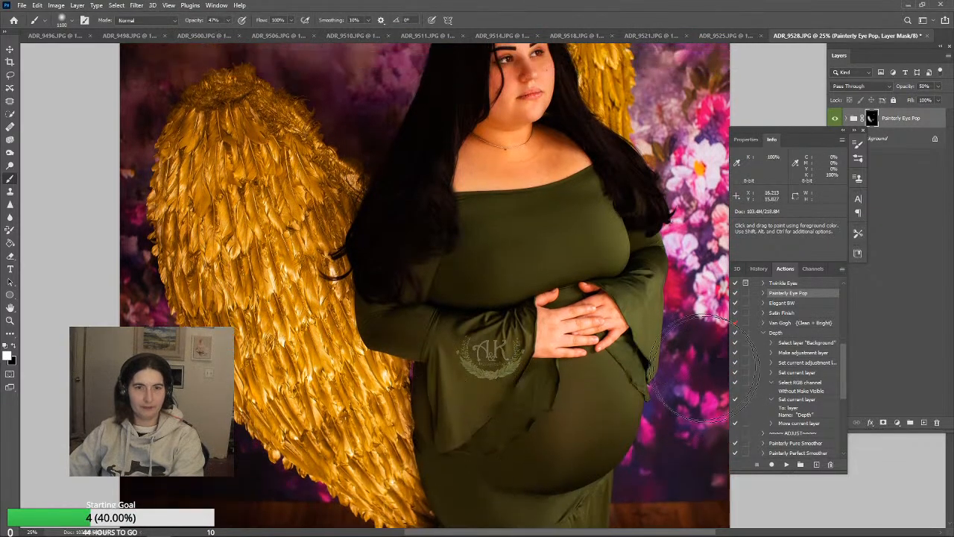
scroll(701, 369, "up", 4)
left_click(78, 6)
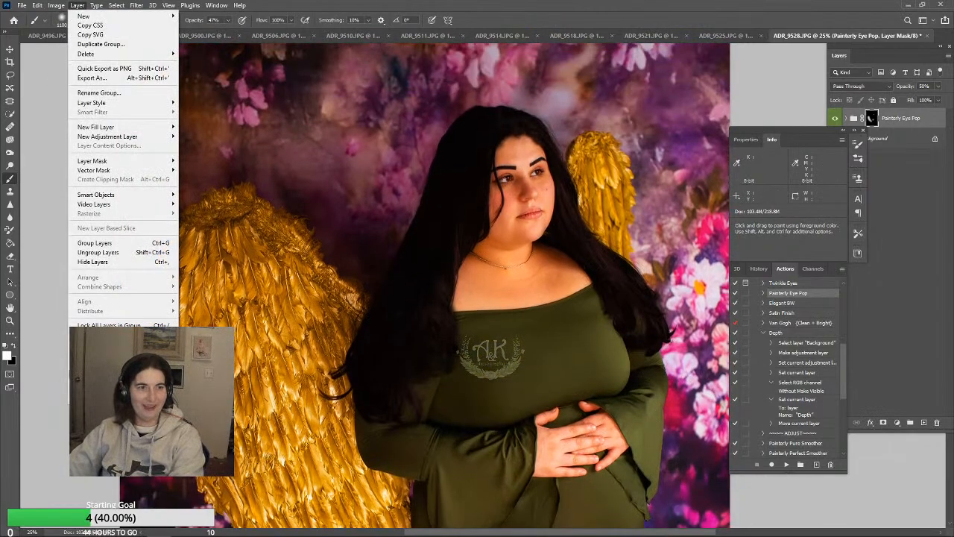
left_click(97, 384)
Burn the midtones around the hands, sleeves, lower dress and surroundings at 16% exposure, enlarging the brush up to size 1200
scroll(619, 384, "down", 3)
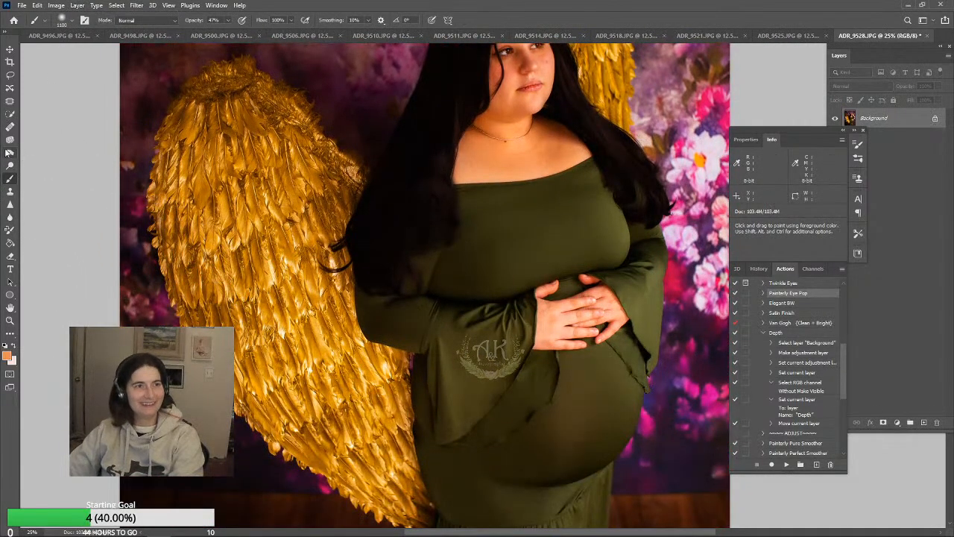
left_click(10, 153)
left_click(150, 22)
left_click(147, 36)
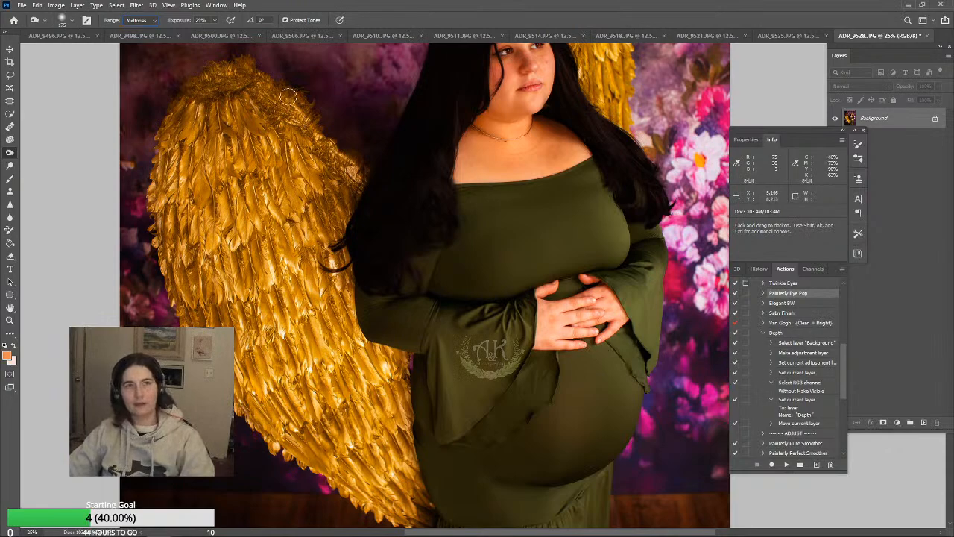
left_click(612, 326)
key("bracketright")
key("bracketright")
key("bracketright")
key("bracketright")
key("bracketright")
key("bracketright")
key("bracketright")
key("bracketright")
key("bracketright")
key("bracketright")
key("bracketright")
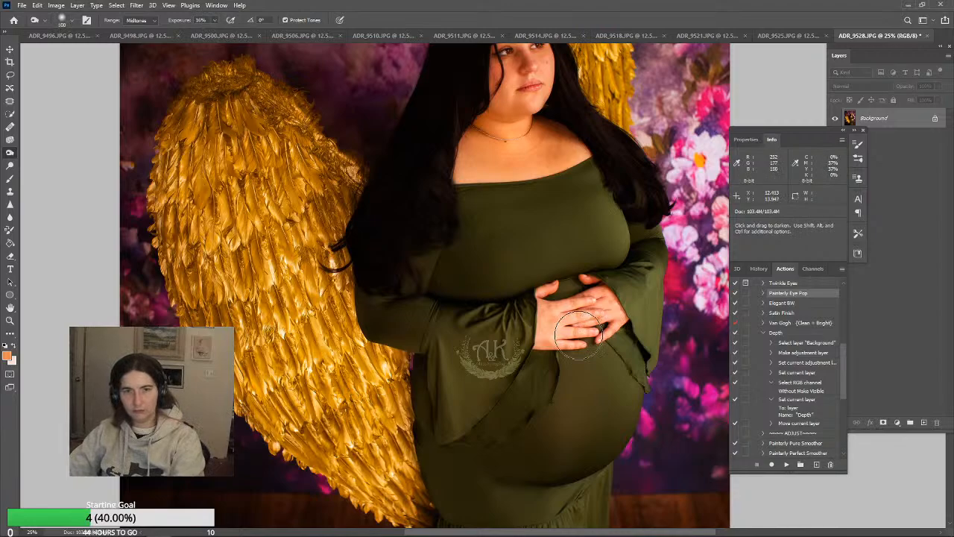
key("bracketright")
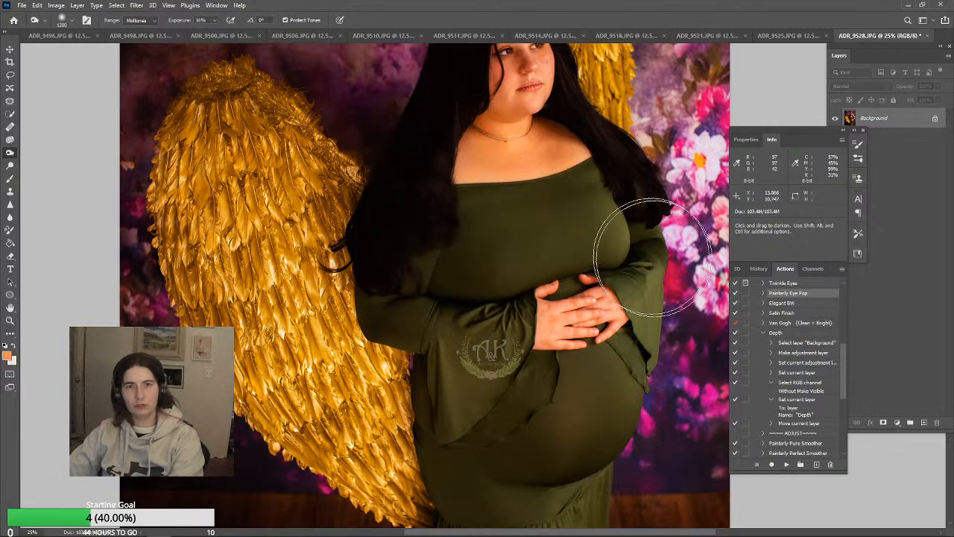
scroll(649, 267, "down", 3)
scroll(649, 267, "down", 3)
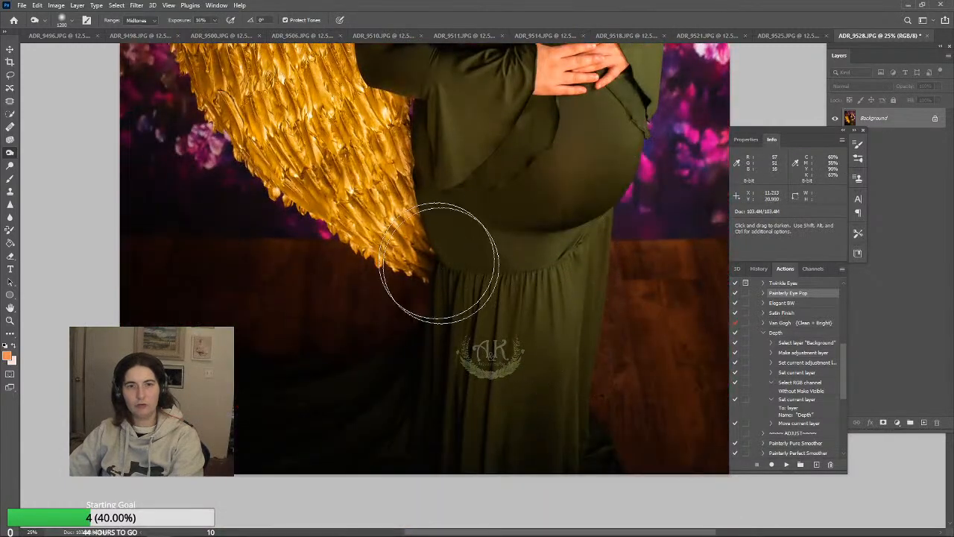
scroll(311, 130, "up", 3)
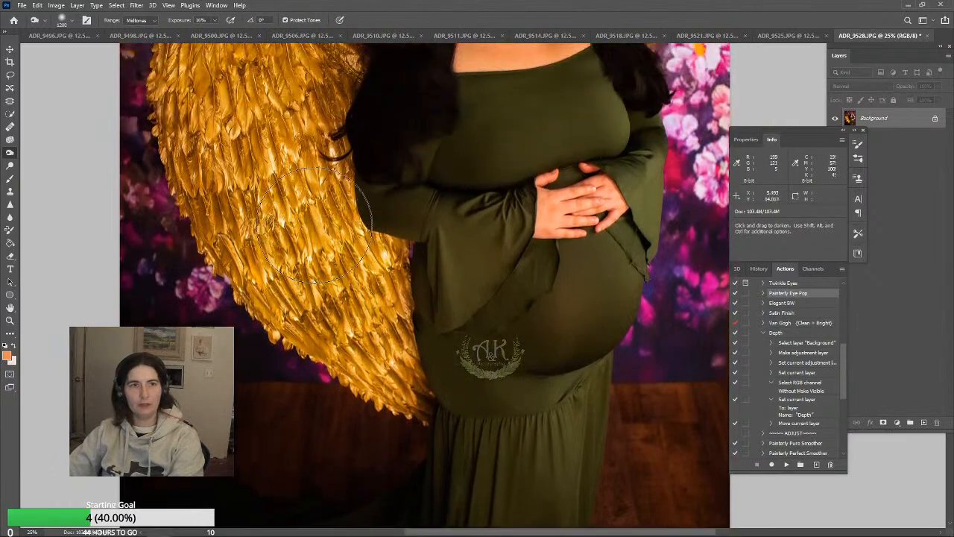
scroll(328, 257, "up", 2)
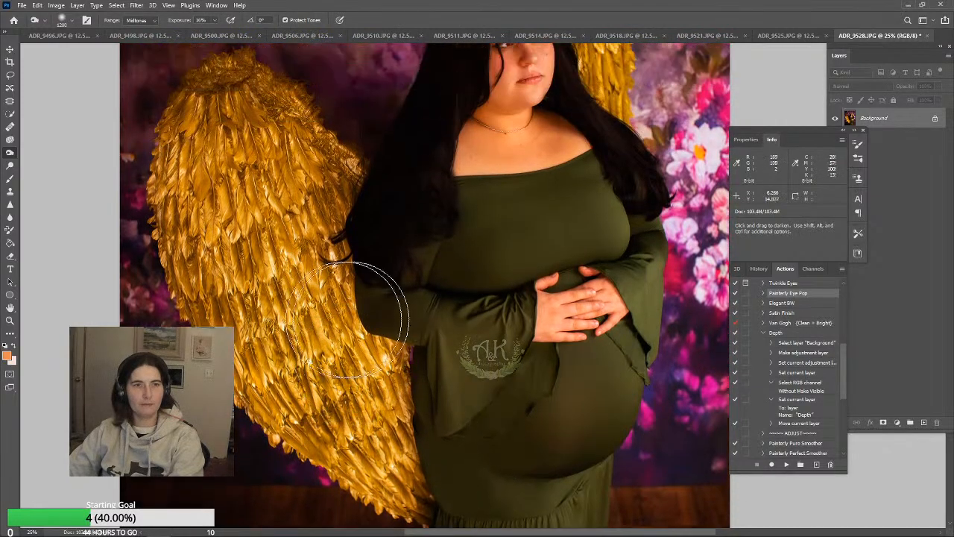
scroll(437, 336, "up", 2)
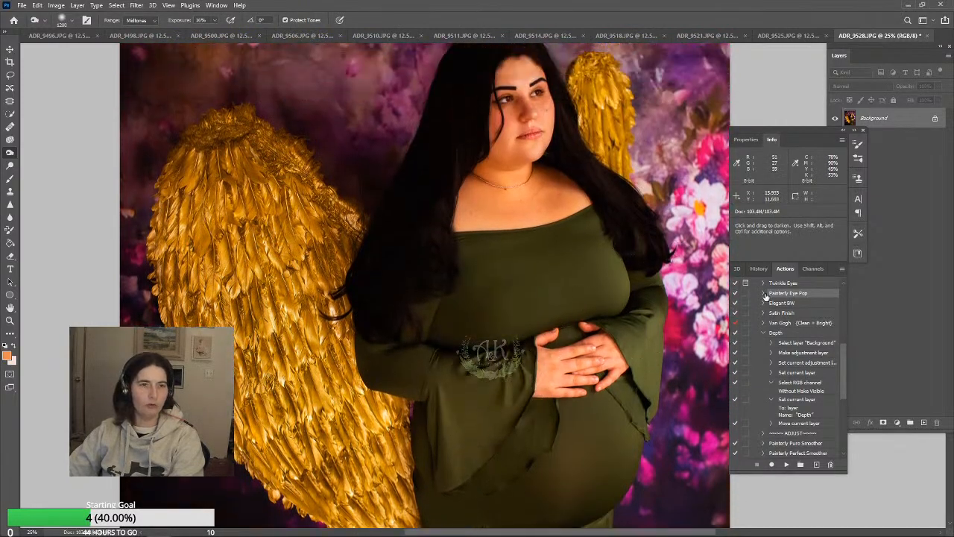
Fit the photo to the screen and paint sampled dark purple over the backdrop's bright flowers and outer edges with a size 1900 Brush at 47% opacity
left_click(9, 319)
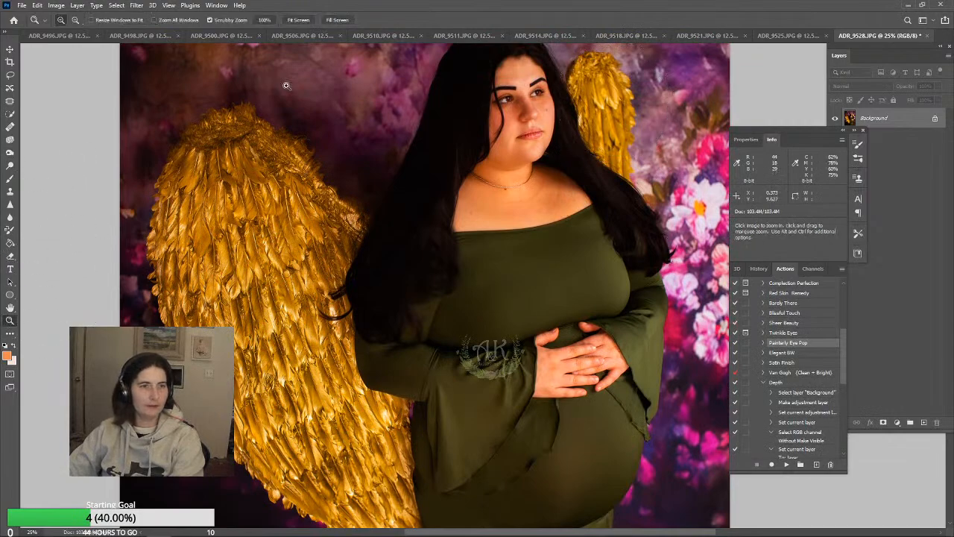
left_click(297, 20)
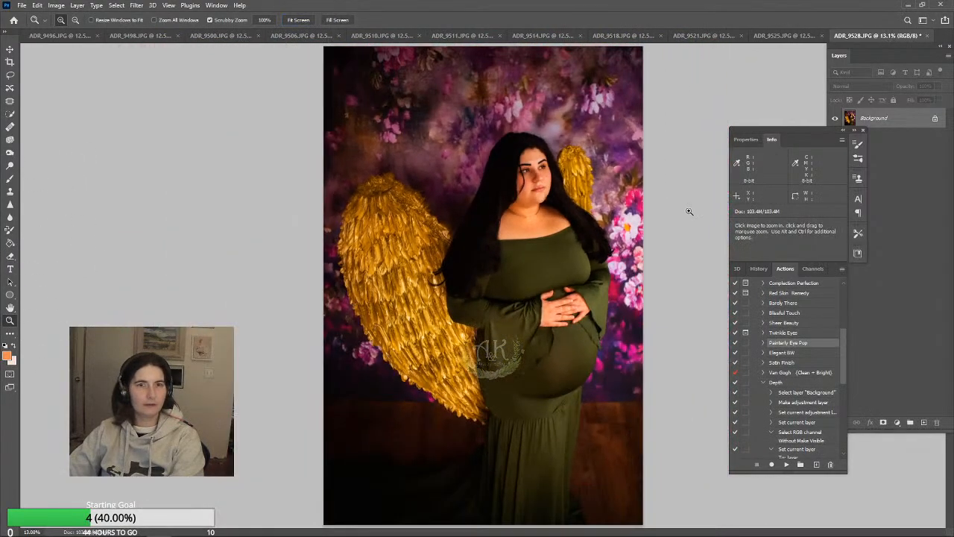
left_click(10, 152)
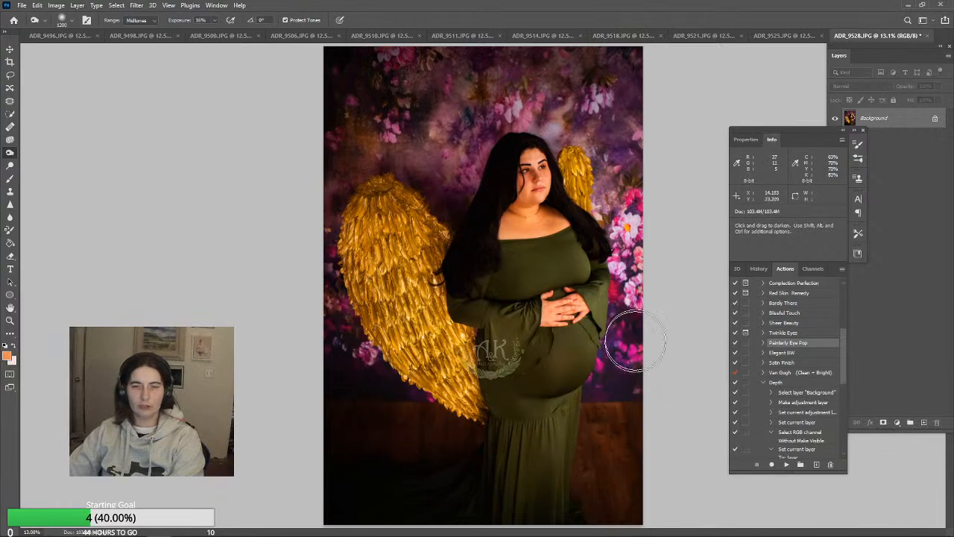
left_click(10, 178)
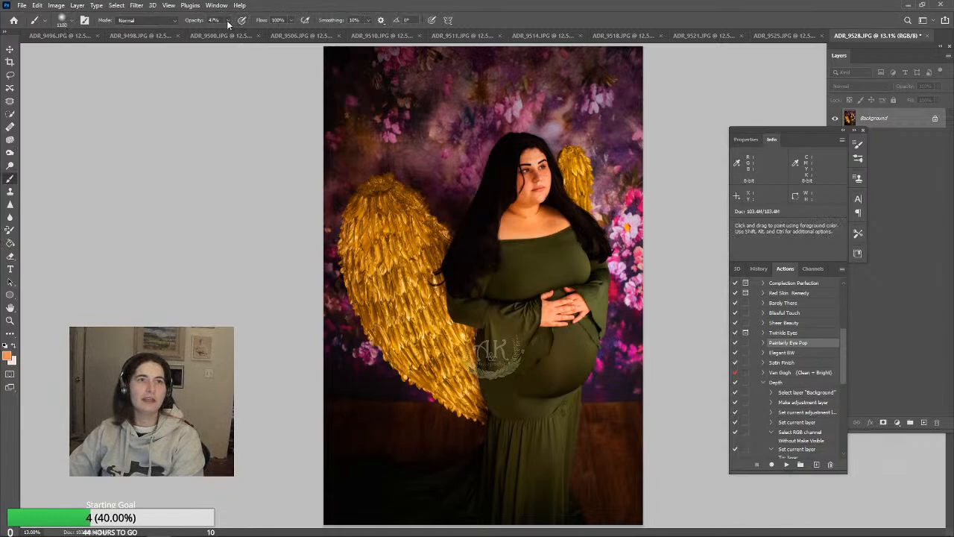
left_click(617, 383, "alt")
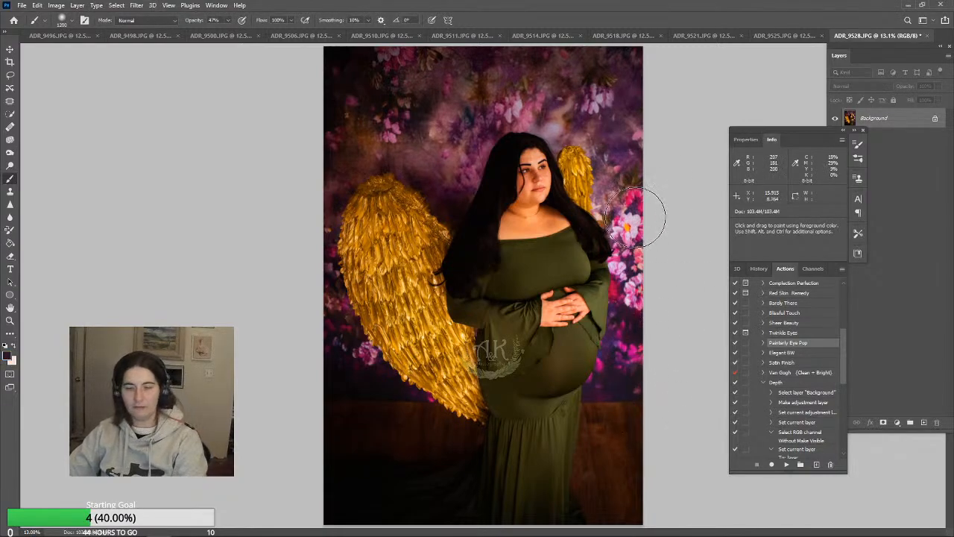
key("bracketright")
key("bracketright")
key("bracketright")
key("bracketright")
key("bracketright")
key("bracketright")
key("bracketright")
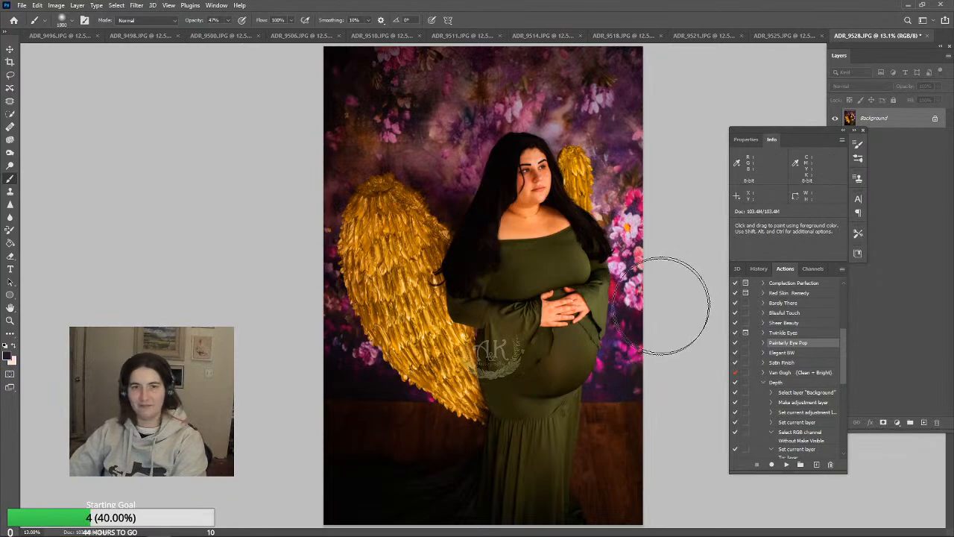
mouse_move(661, 306)
left_mouse_down()
mouse_move(658, 114)
mouse_move(637, 78)
mouse_move(501, 65)
left_mouse_up()
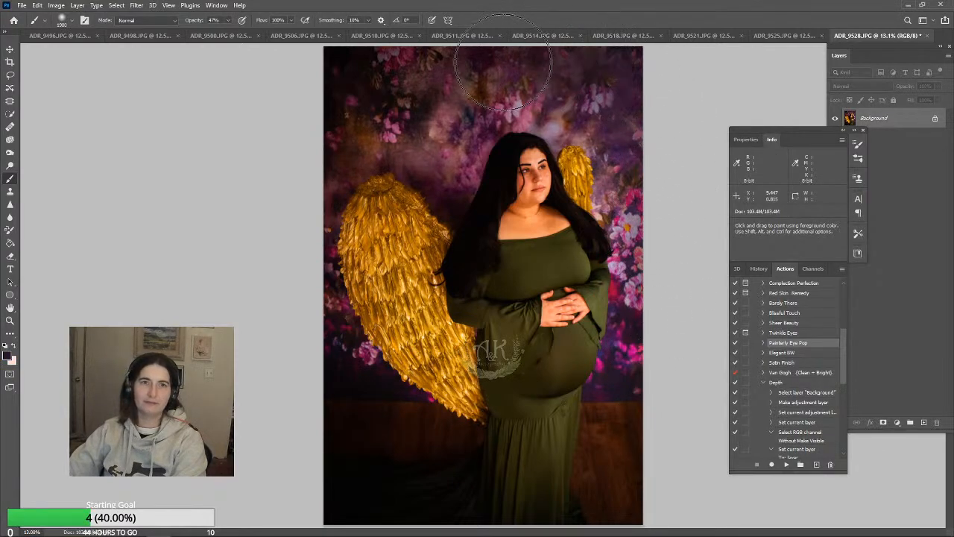
left_click_drag(644, 222, 602, 165)
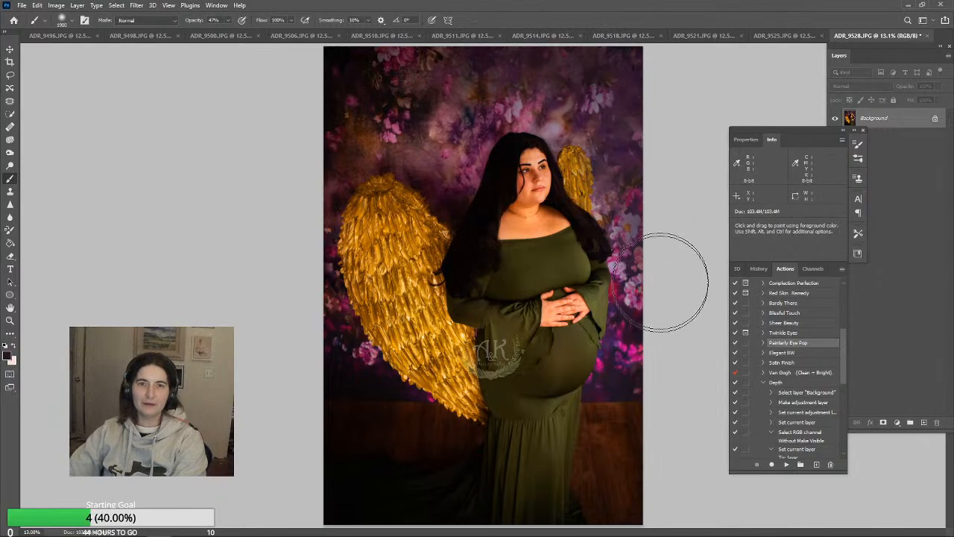
mouse_move(661, 282)
left_mouse_down()
mouse_move(662, 330)
mouse_move(635, 400)
mouse_move(618, 410)
mouse_move(626, 509)
mouse_move(650, 515)
left_mouse_up()
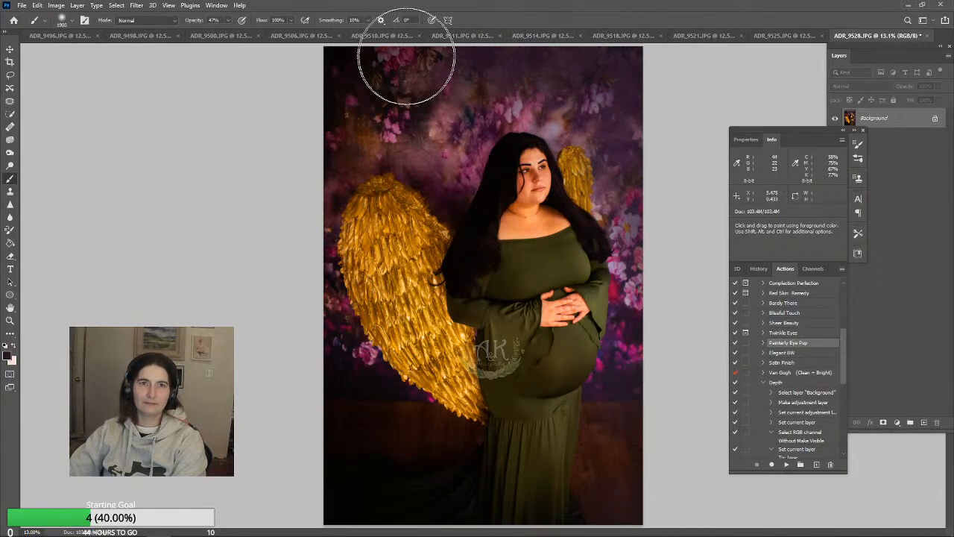
Sample a dark tone from the backdrop's upper corner and paint it across the upper edge of the photo
left_click(364, 75, "alt")
mouse_move(343, 63)
left_mouse_down()
mouse_move(563, 28)
mouse_move(695, 100)
left_mouse_up()
mouse_move(337, 47)
left_mouse_down()
mouse_move(587, 52)
mouse_move(657, 101)
mouse_move(674, 152)
left_mouse_up()
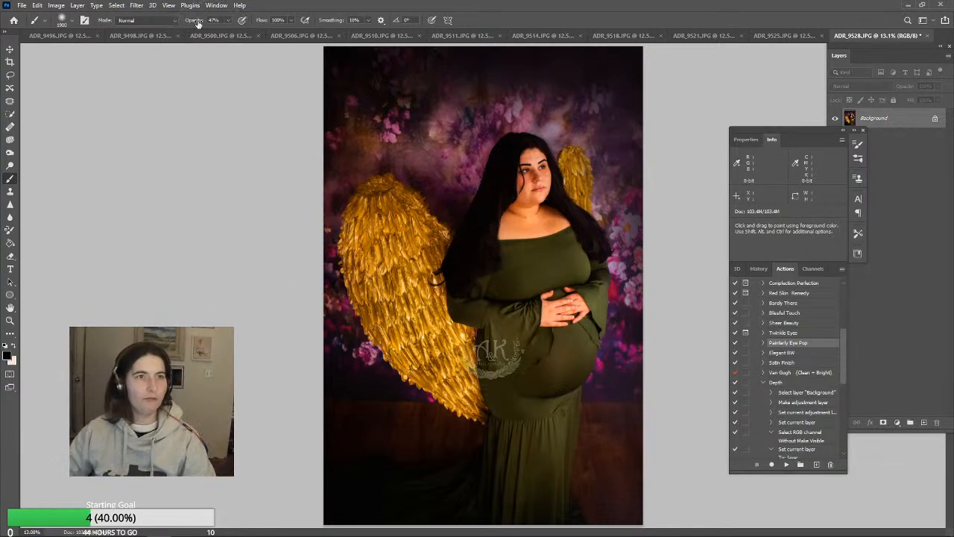
Set the Brush to Color mode, 49% opacity and size 500, with a tone sampled from the dress
left_click(229, 23)
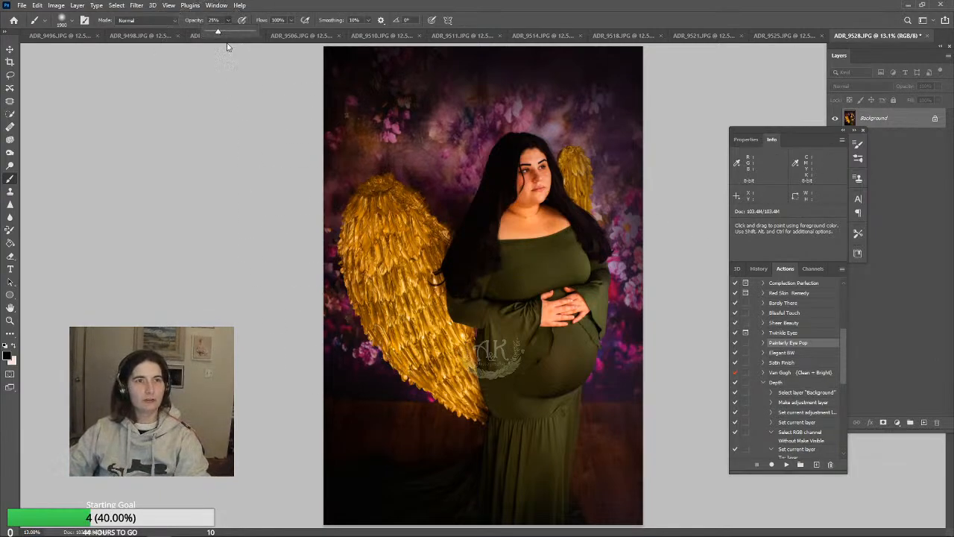
key("bracketleft")
key("bracketleft")
key("bracketleft")
key("bracketleft")
key("bracketleft")
key("bracketleft")
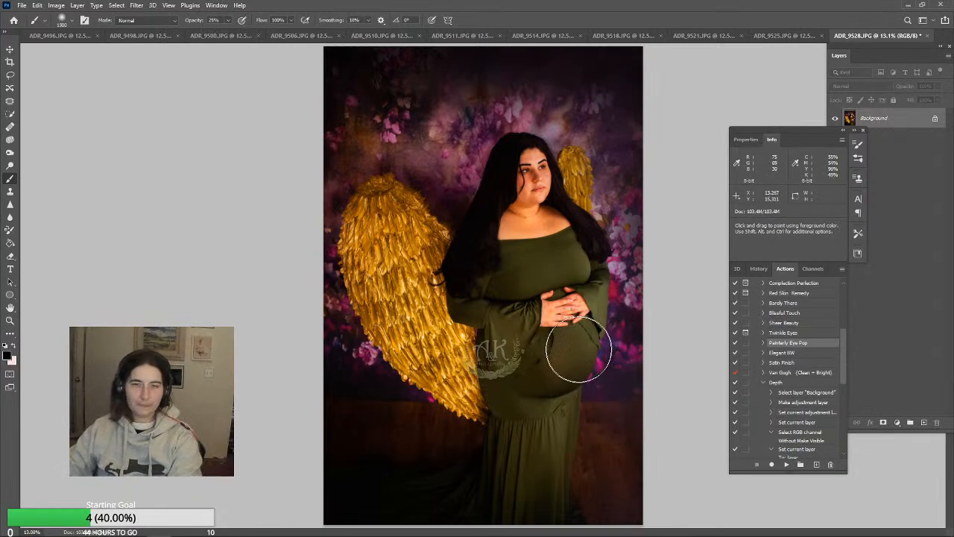
key("bracketleft")
key("bracketleft")
key("bracketleft")
key("bracketleft")
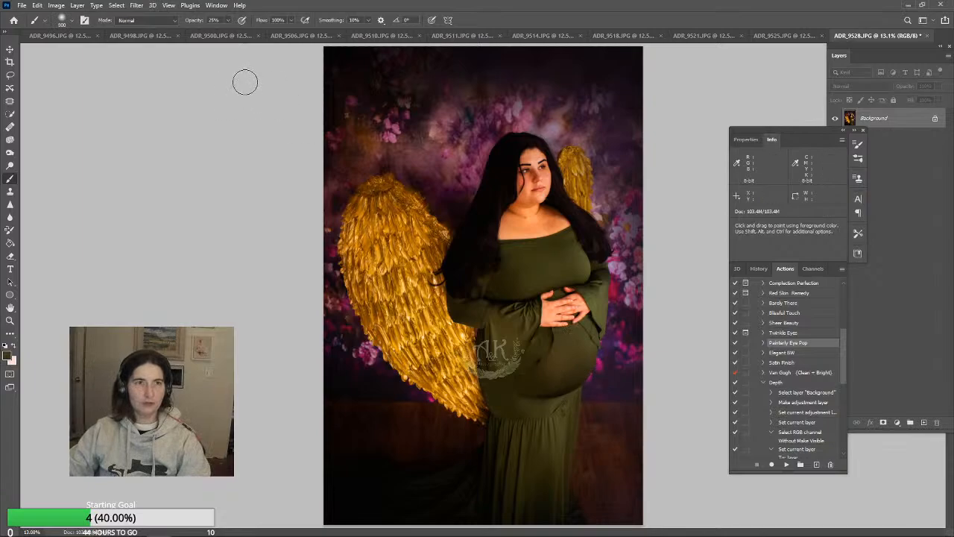
left_click(228, 21)
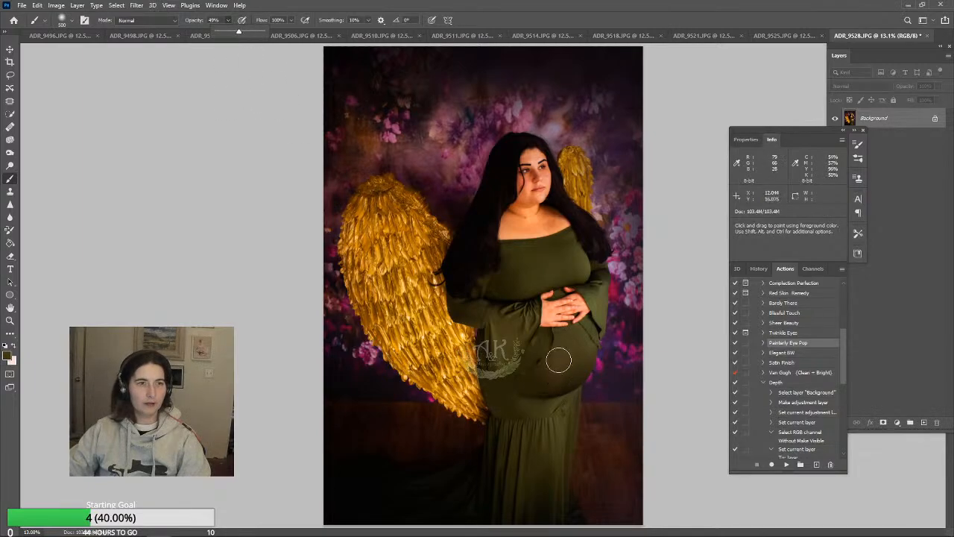
left_click(152, 18)
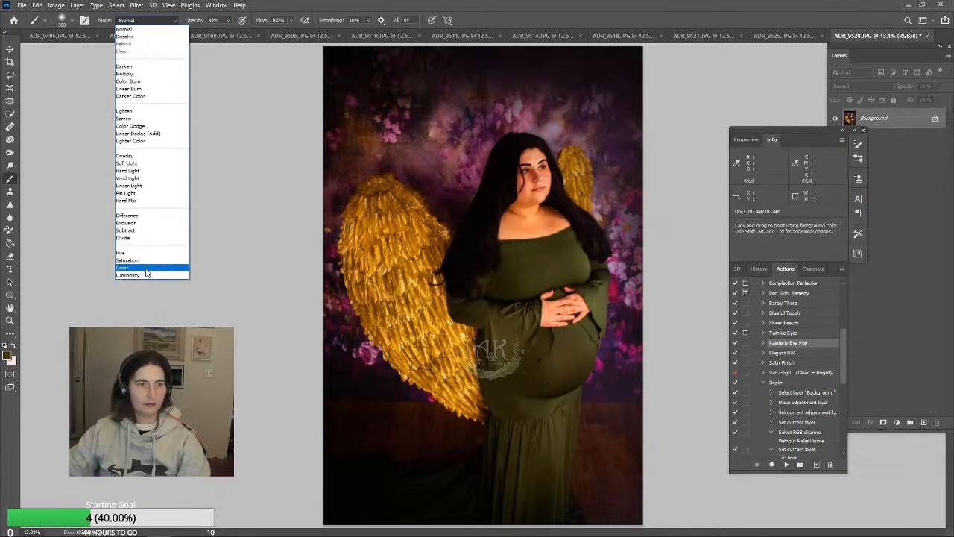
left_click(153, 267)
left_click(541, 337, "alt")
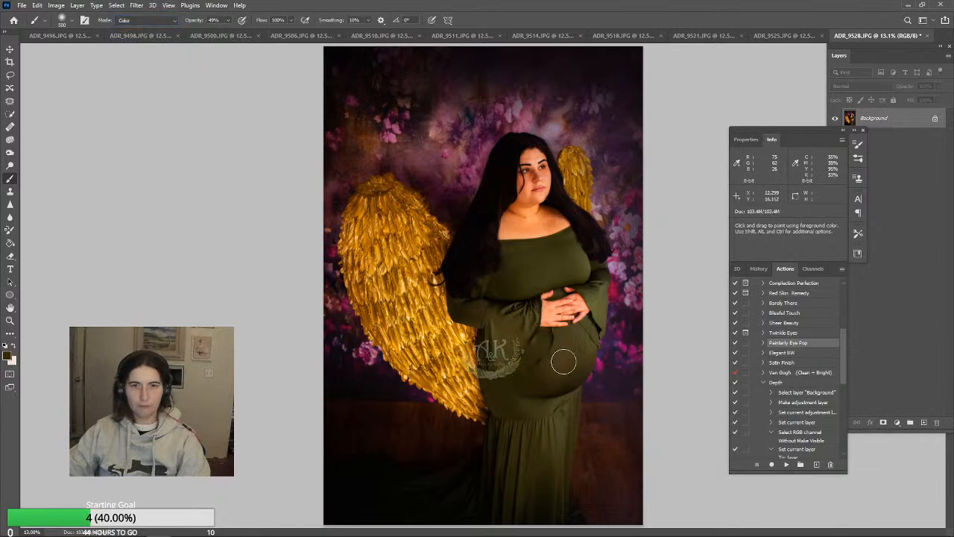
Even out the color on the belly of the dress with the Color-mode Brush, resampling tones from nearby fabric
mouse_move(565, 362)
left_mouse_down()
mouse_move(540, 383)
mouse_move(573, 349)
mouse_move(580, 386)
mouse_move(566, 362)
mouse_move(553, 382)
mouse_move(581, 347)
mouse_move(535, 383)
left_mouse_up()
left_click(573, 347, "alt")
mouse_move(589, 349)
left_mouse_down()
mouse_move(586, 385)
mouse_move(536, 363)
mouse_move(524, 298)
mouse_move(571, 349)
mouse_move(527, 389)
mouse_move(591, 349)
mouse_move(569, 389)
left_mouse_up()
left_click(510, 291, "alt")
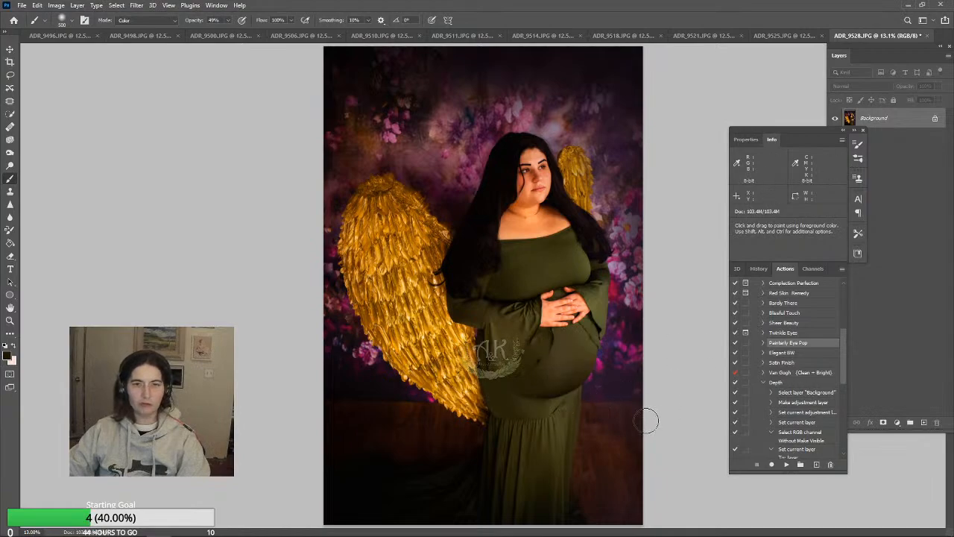
left_click(511, 320, "alt")
mouse_move(574, 348)
left_mouse_down()
mouse_move(557, 360)
mouse_move(561, 379)
left_mouse_up()
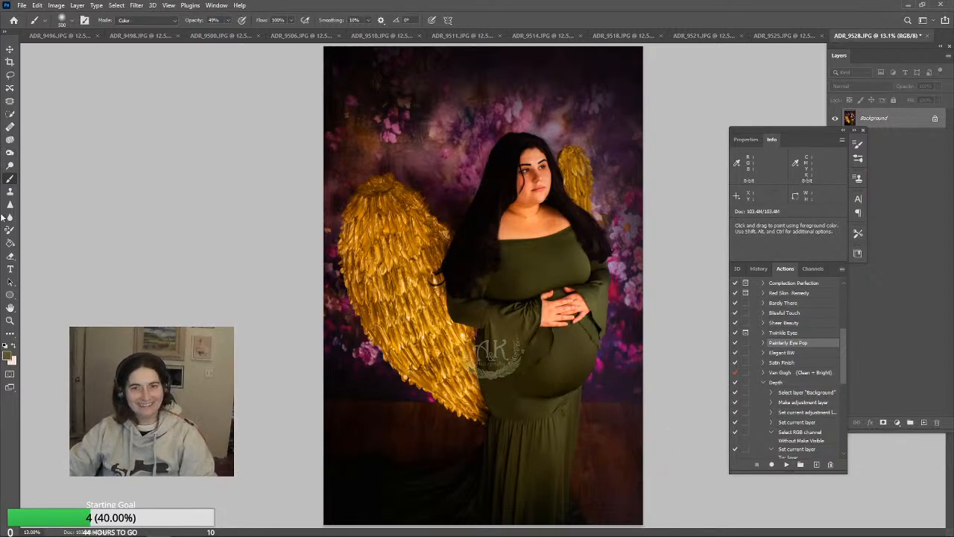
Dodge the midtones on the belly of the dress at 18% exposure with the brush enlarged to size 700
left_click(10, 165)
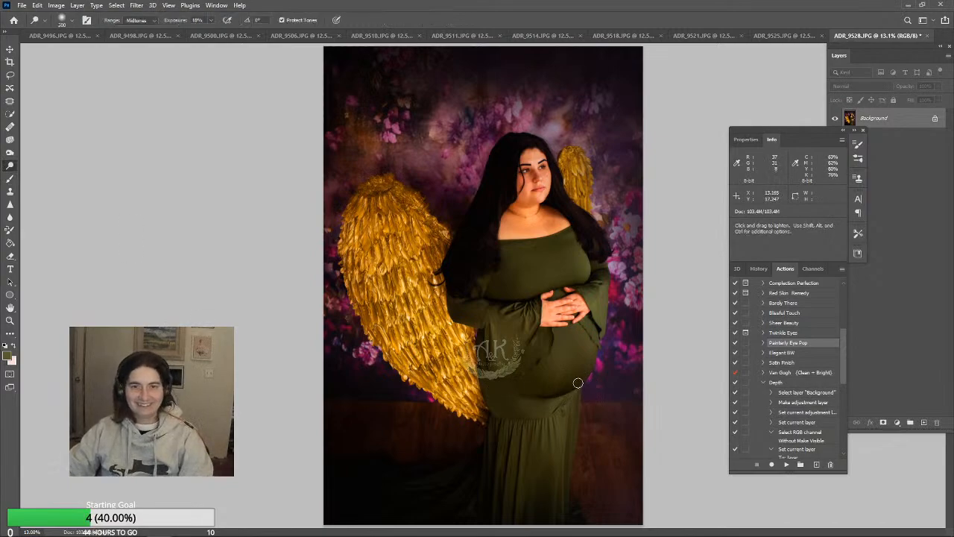
key("bracketright")
key("bracketright")
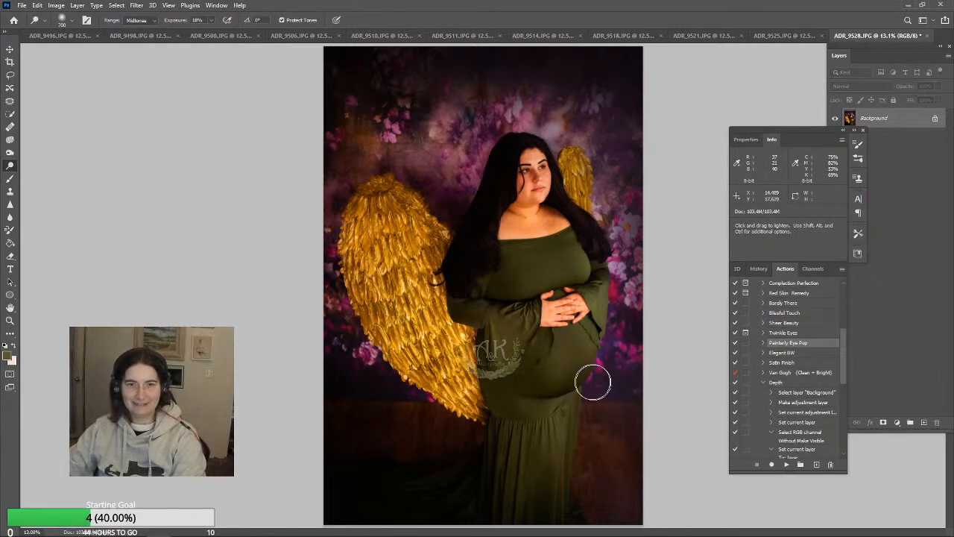
key("bracketright")
key("bracketright")
key("bracketright")
key("bracketright")
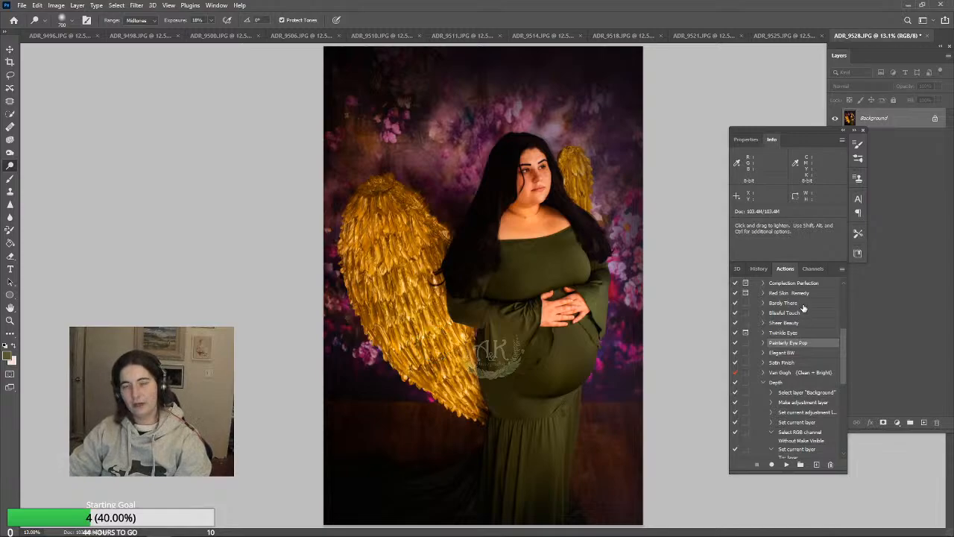
Run the Depth action on the photo
left_click(802, 384)
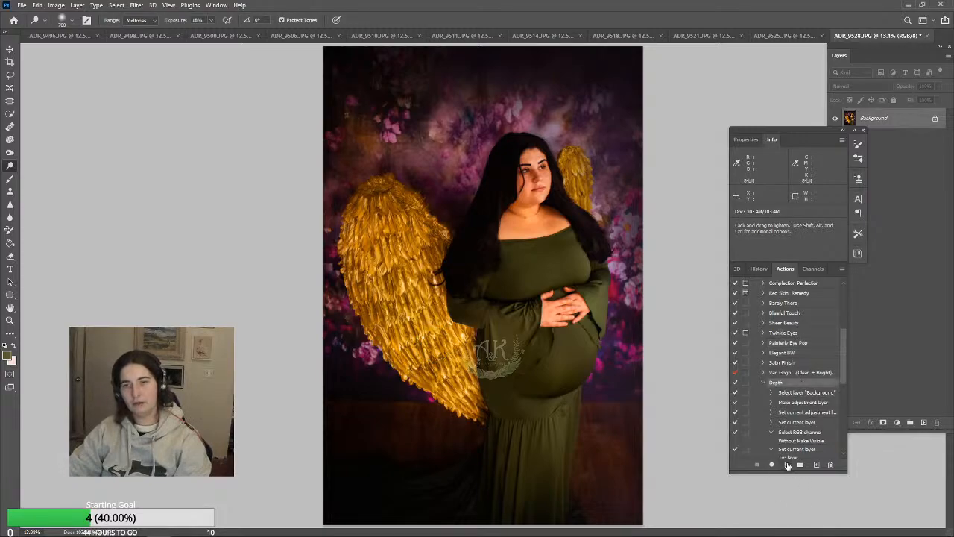
left_click(786, 464)
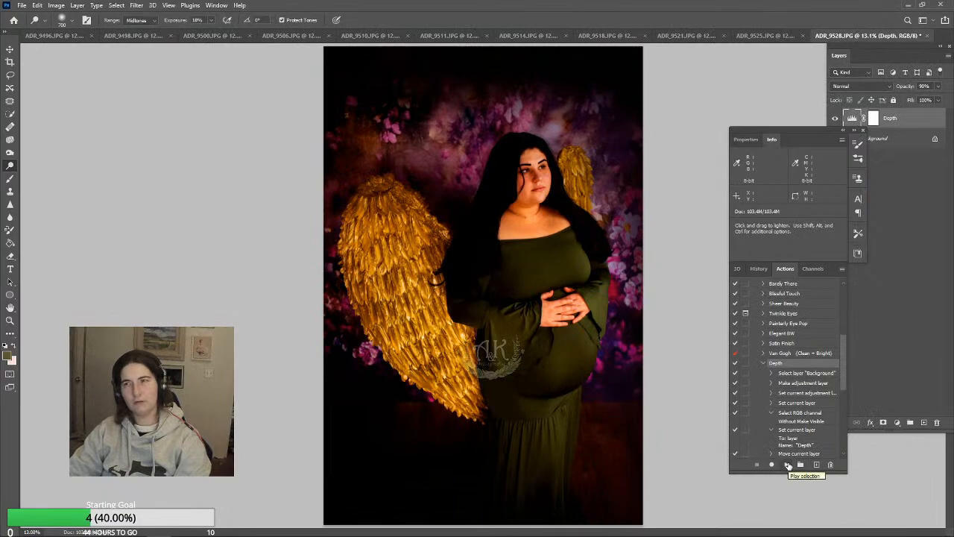
Lower the Depth adjustment layer's opacity to 13% and flatten the image
left_click(938, 86)
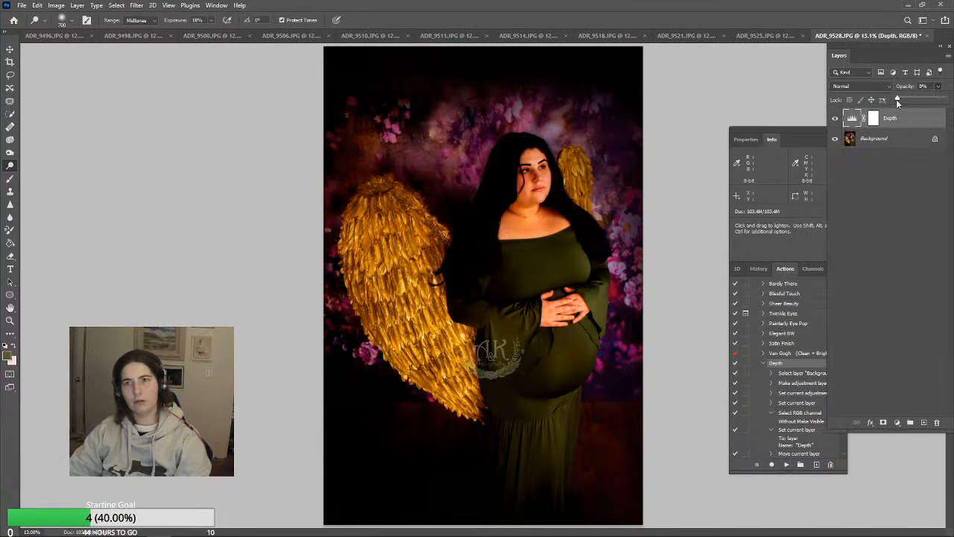
left_click_drag(896, 101, 898, 102)
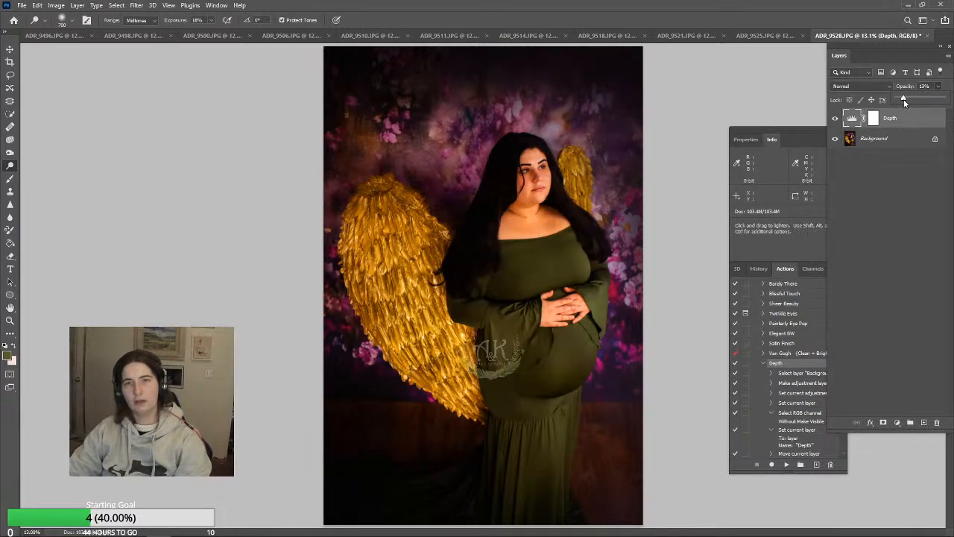
left_click(78, 5)
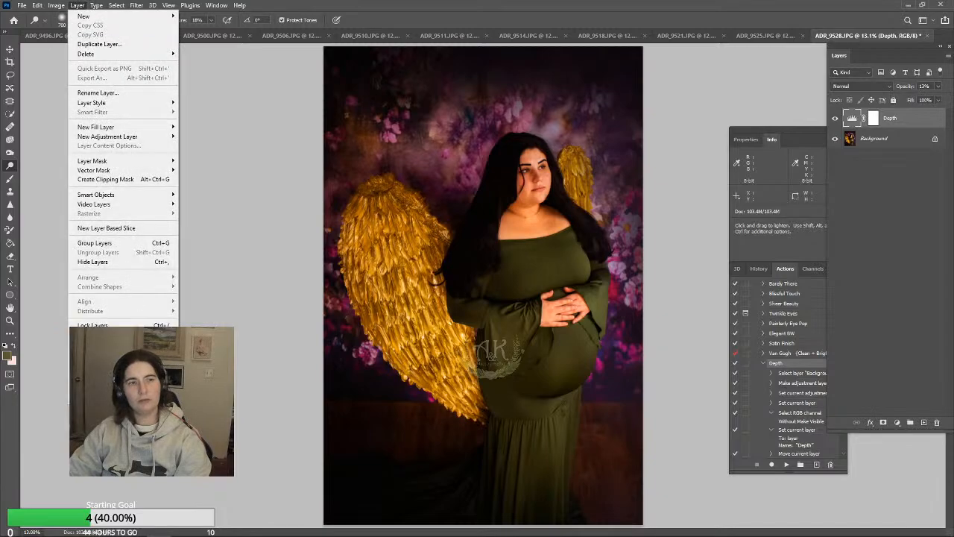
left_click(94, 383)
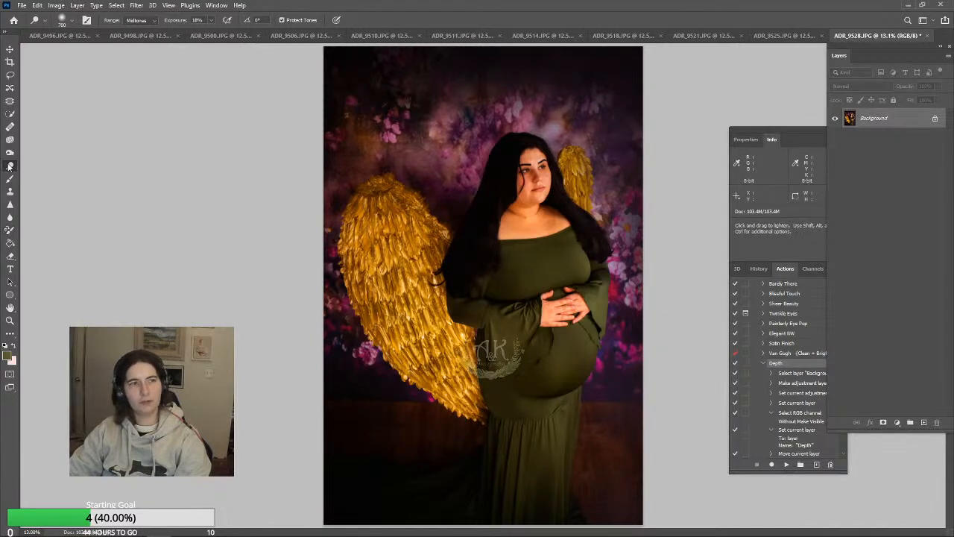
Enlarge the Dodge brush to size 4300, keeping it on midtones at 18% exposure
key("bracketright")
key("bracketright")
key("bracketright")
key("bracketright")
key("bracketright")
key("bracketright")
key("bracketright")
key("bracketright")
key("bracketright")
key("bracketright")
key("bracketright")
key("bracketright")
key("bracketright")
key("bracketright")
key("bracketright")
key("bracketright")
key("bracketright")
key("bracketright")
key("bracketright")
key("bracketright")
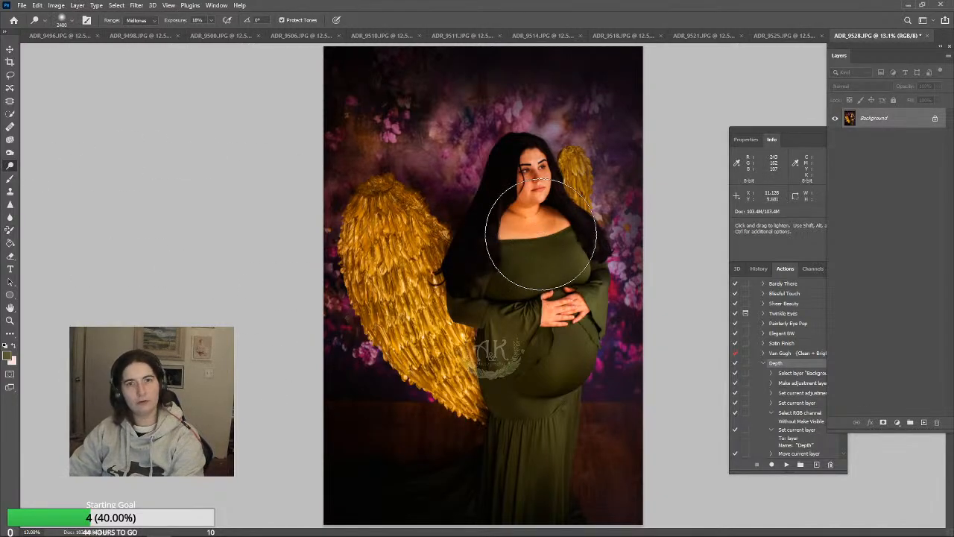
key("bracketright")
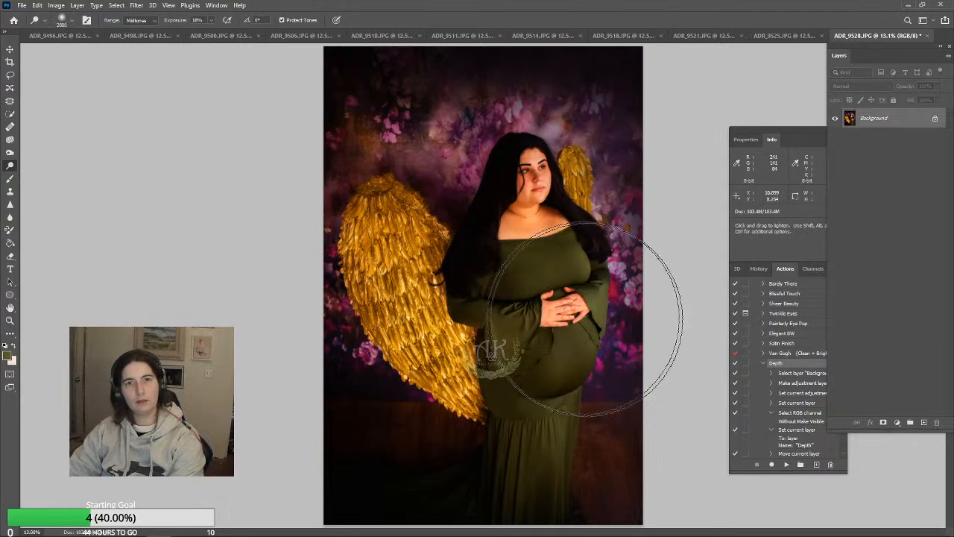
key("bracketright")
key("bracketright")
key("bracketright")
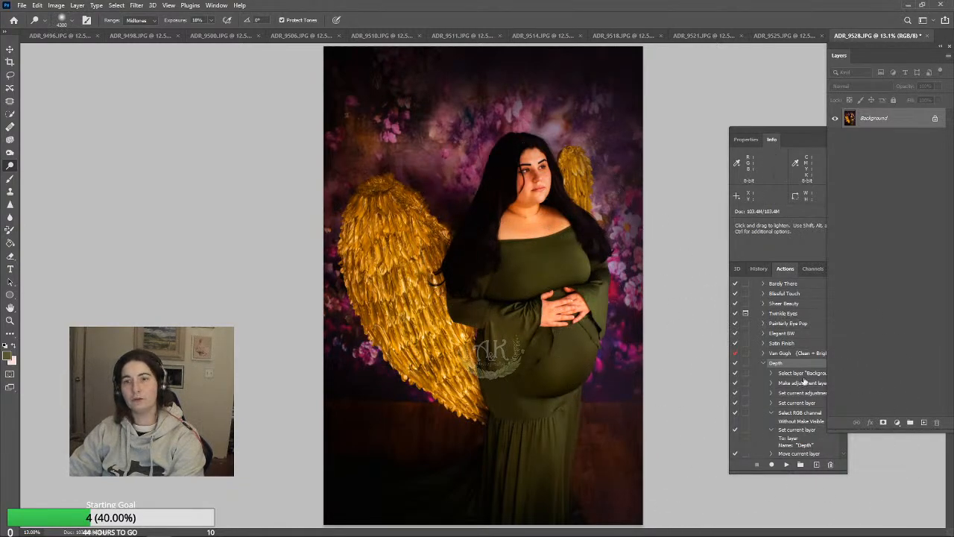
Run the Satin Finish action, lower its layer's opacity to 17% and flatten the image
left_click(766, 364)
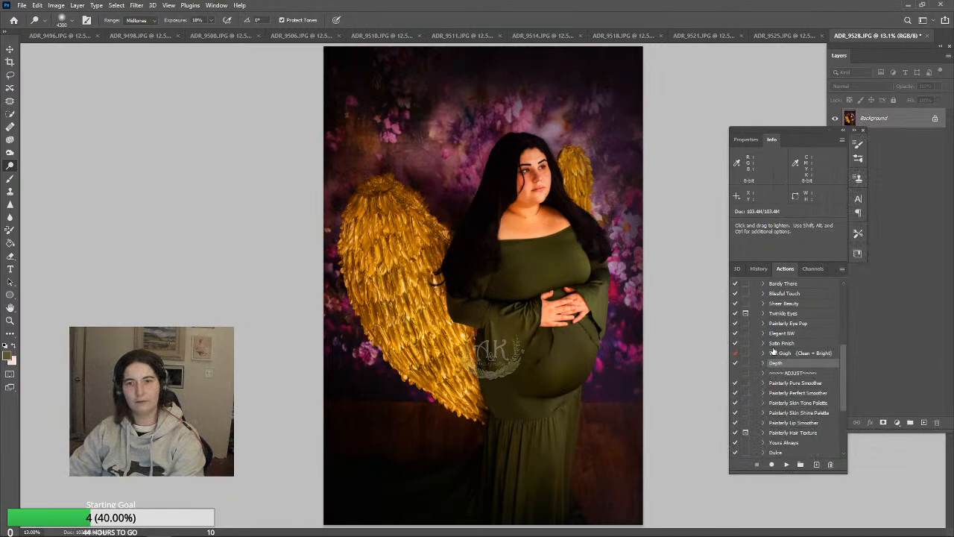
left_click(780, 343)
left_click(785, 463)
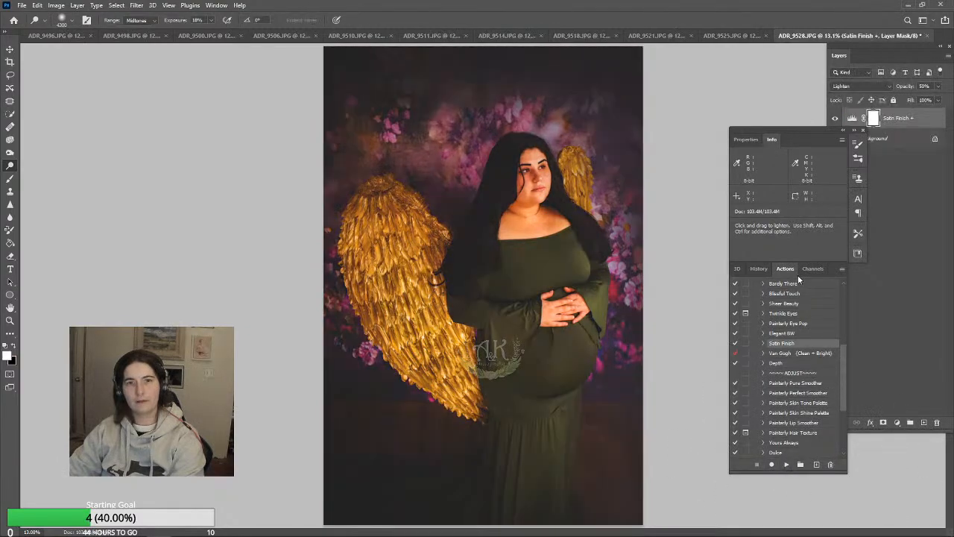
left_click(938, 87)
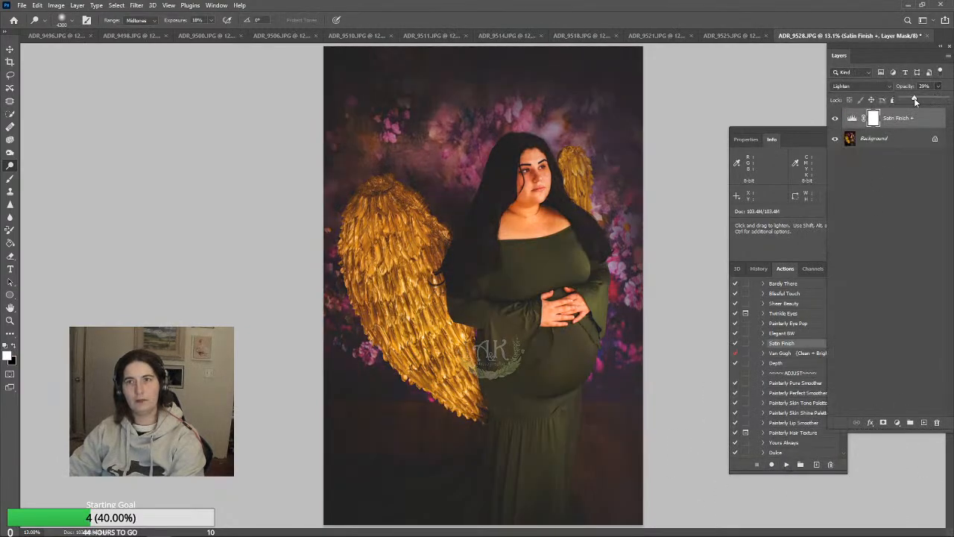
left_click_drag(906, 98, 905, 98)
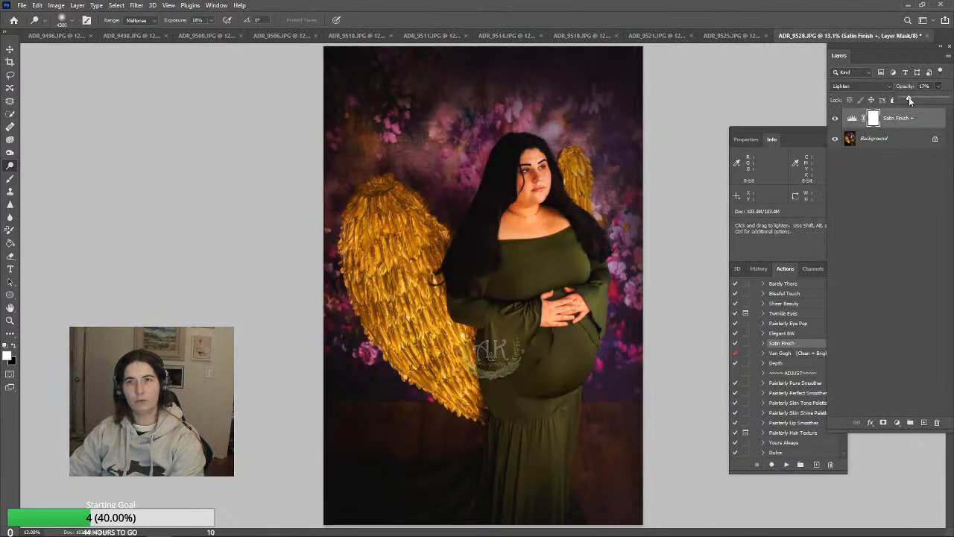
left_click(77, 5)
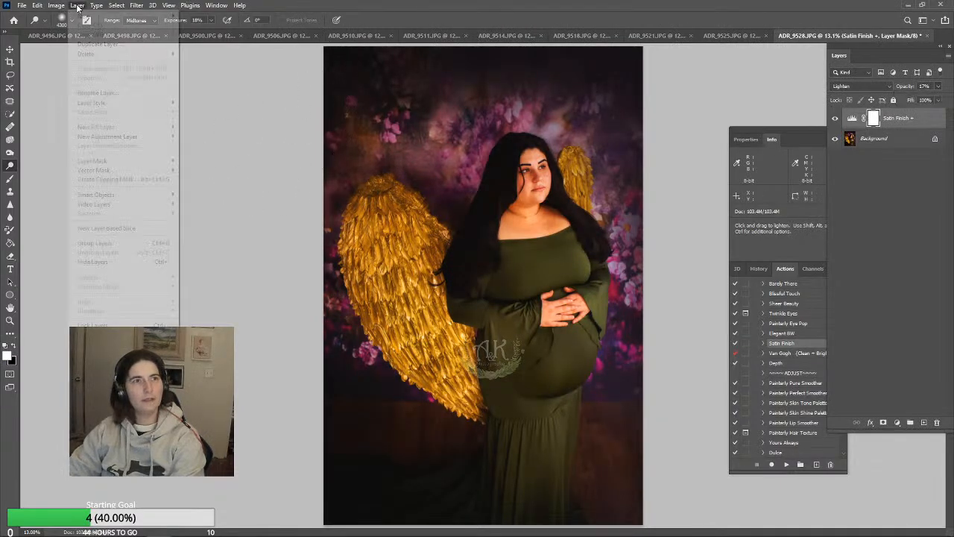
left_click(97, 383)
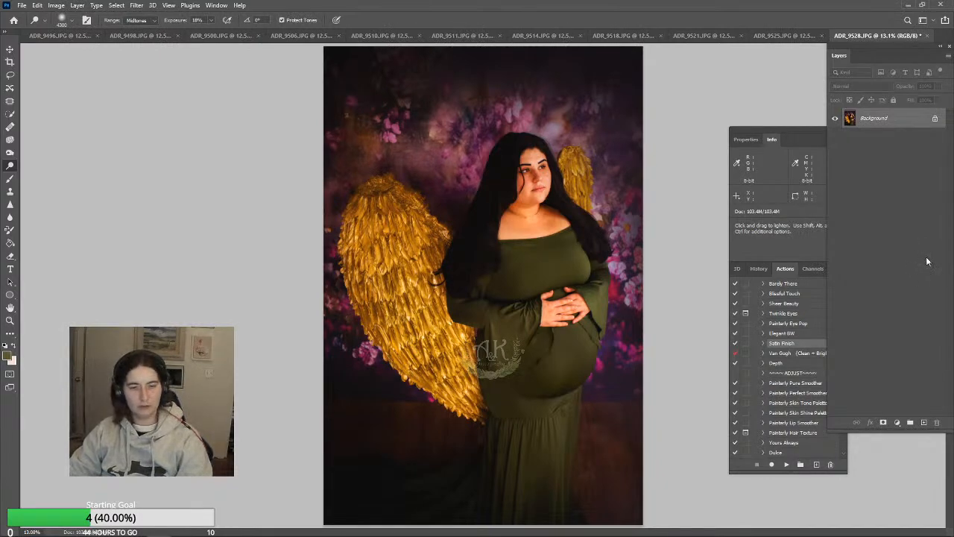
Save the finished photo and close ADR_9528.JPG, declining to save changes to the open document
key("ctrl+s")
left_click(529, 129)
key("o")
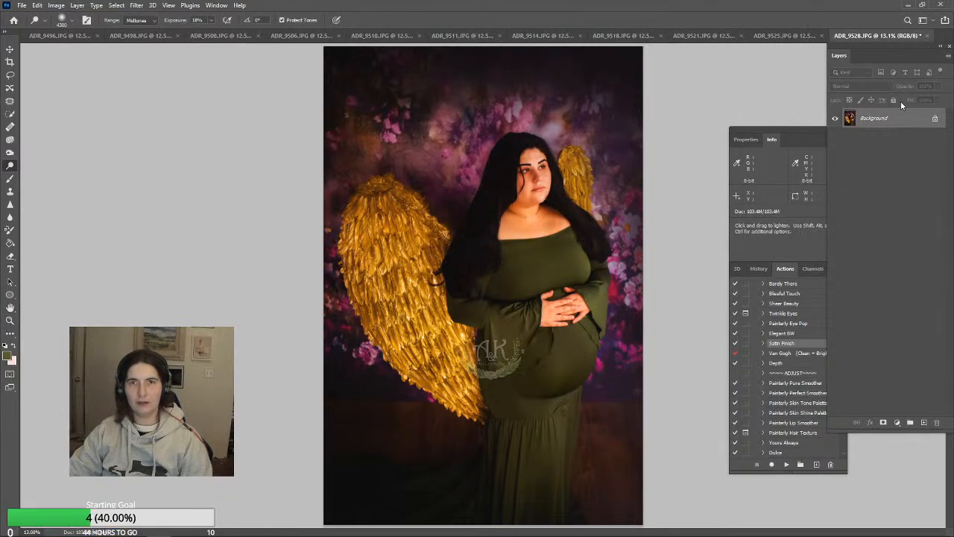
left_click(926, 35)
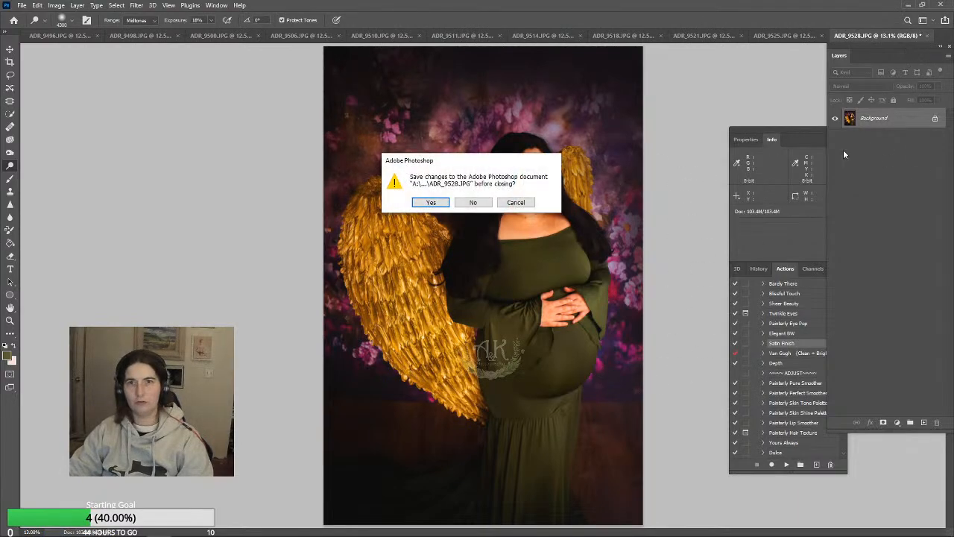
left_click(478, 203)
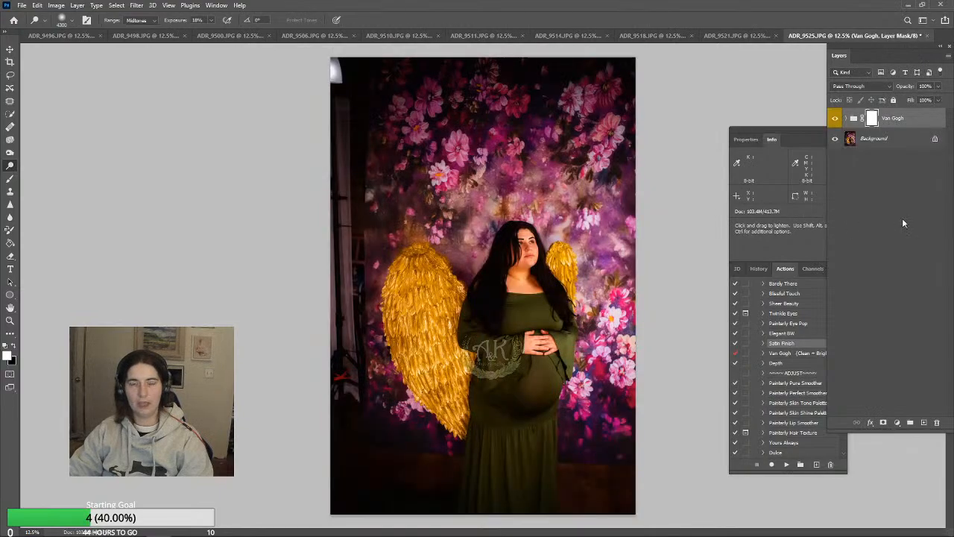
Reduce the Van Gogh group's opacity on ADR_9525.JPG to about 64% and flatten the image
left_click(938, 86)
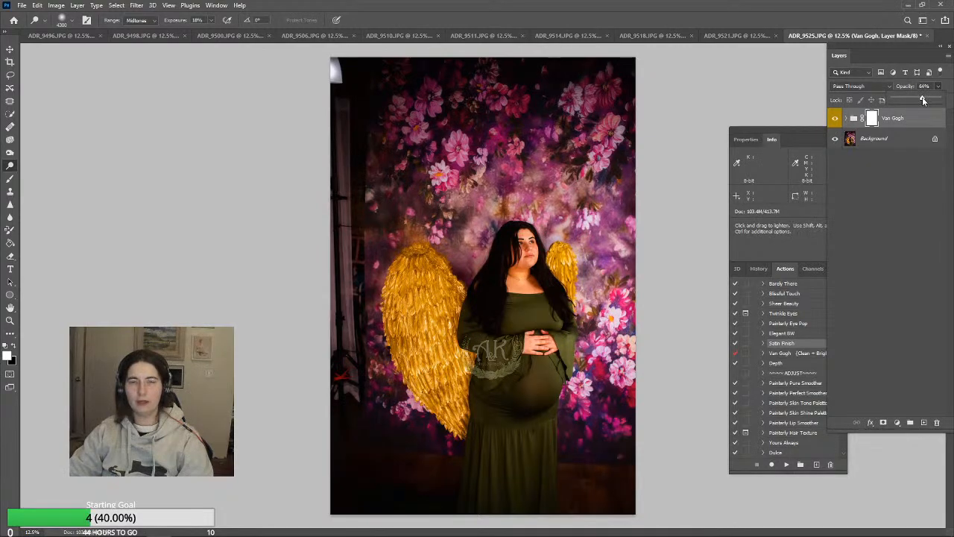
left_click_drag(923, 100, 922, 100)
left_click(76, 5)
left_click(96, 381)
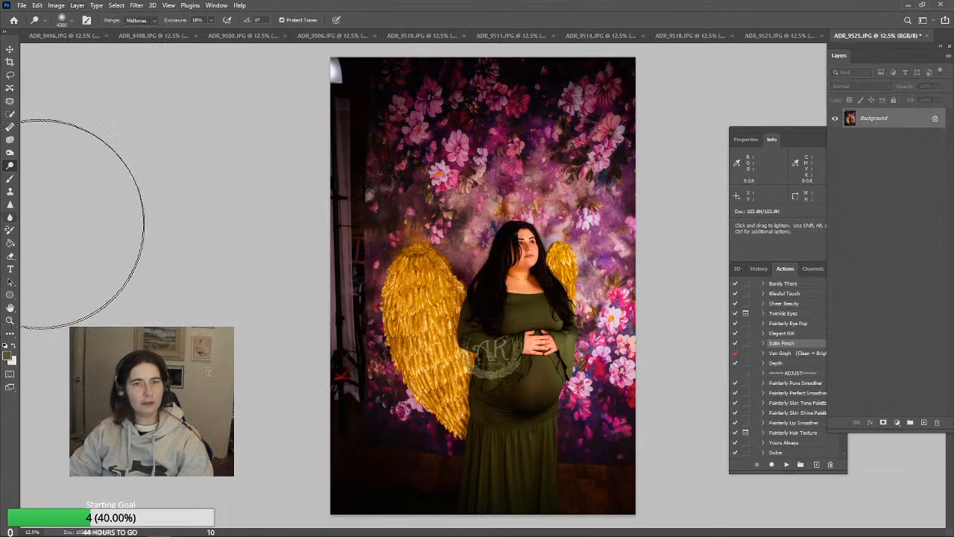
left_click(9, 62)
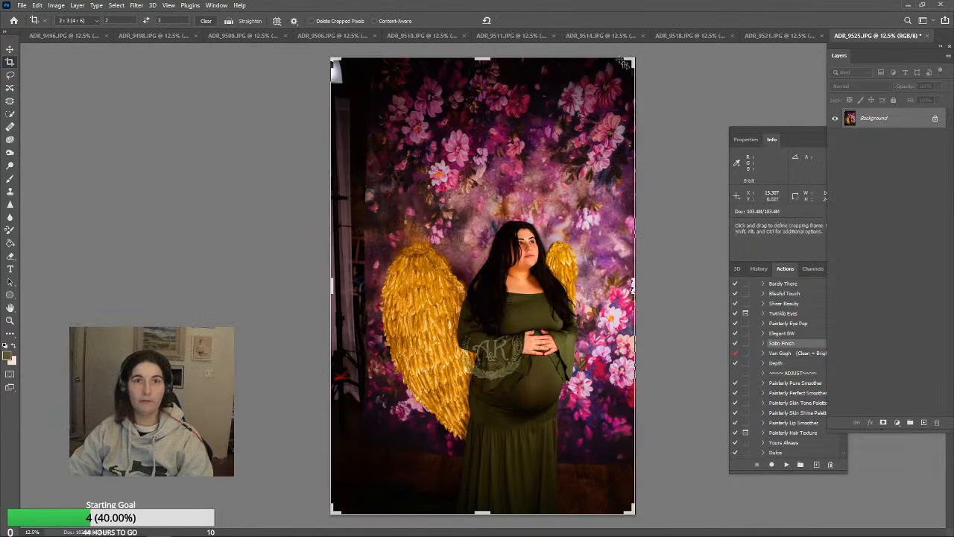
left_click_drag(632, 63, 640, 139)
left_click_drag(480, 276, 510, 328)
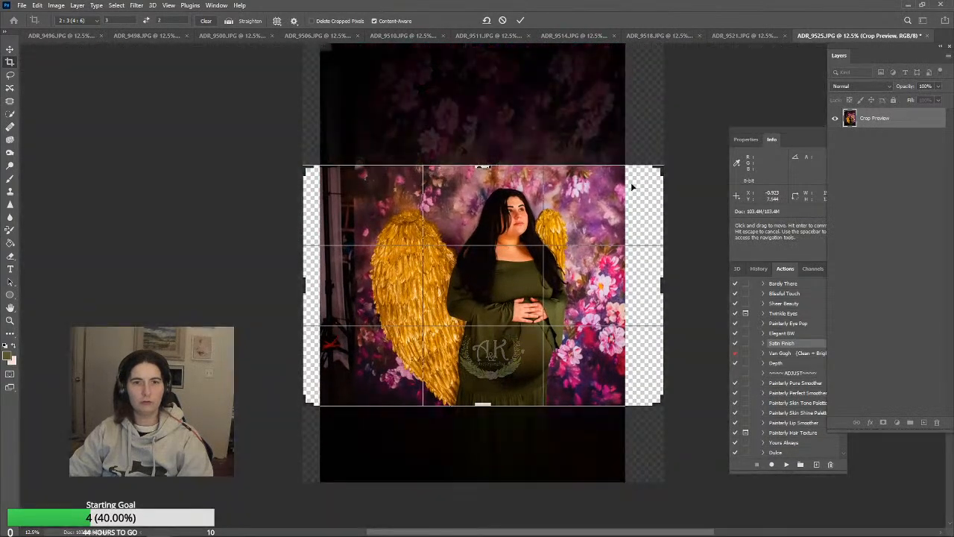
left_click_drag(663, 167, 643, 175)
mouse_move(557, 257)
left_mouse_down()
mouse_move(553, 270)
mouse_move(561, 264)
left_mouse_up()
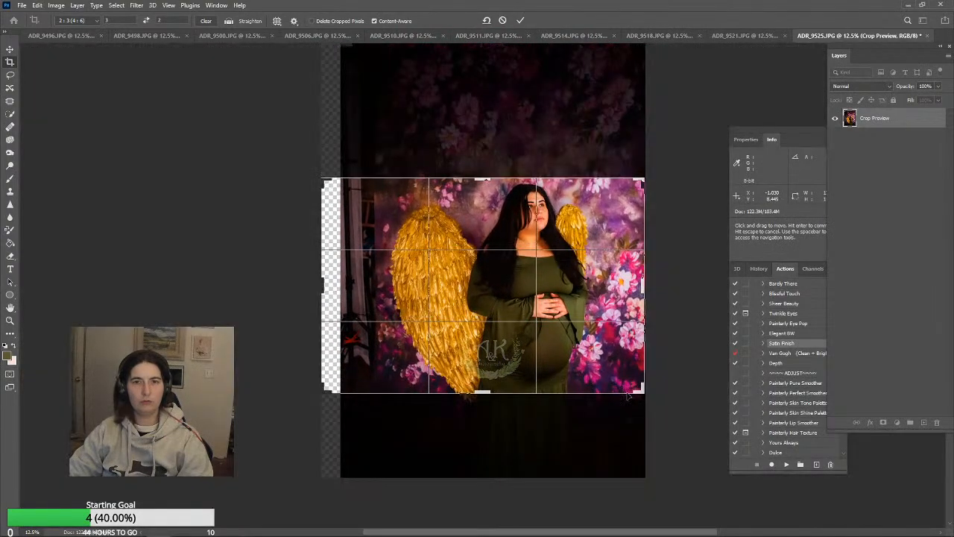
left_click_drag(643, 392, 673, 411)
left_click_drag(524, 298, 527, 312)
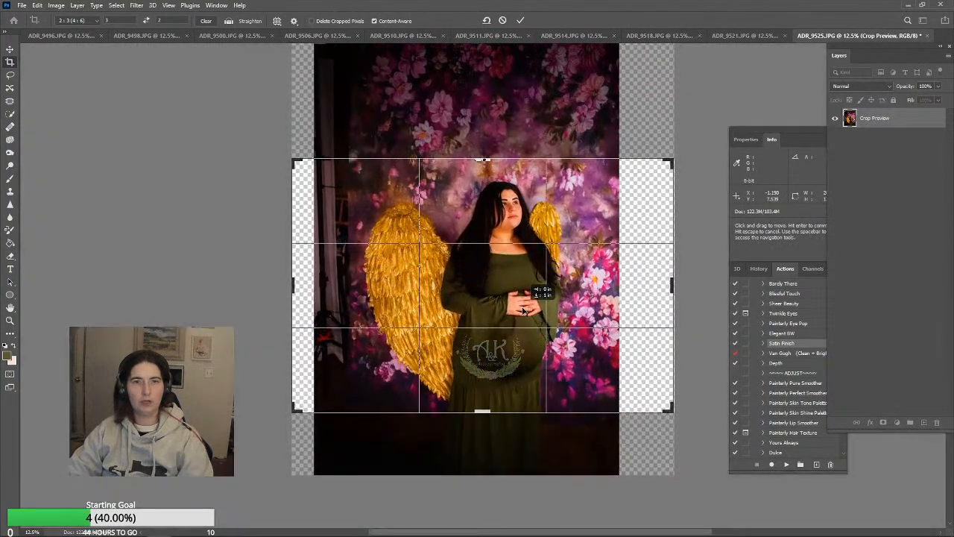
left_click_drag(705, 134, 698, 129)
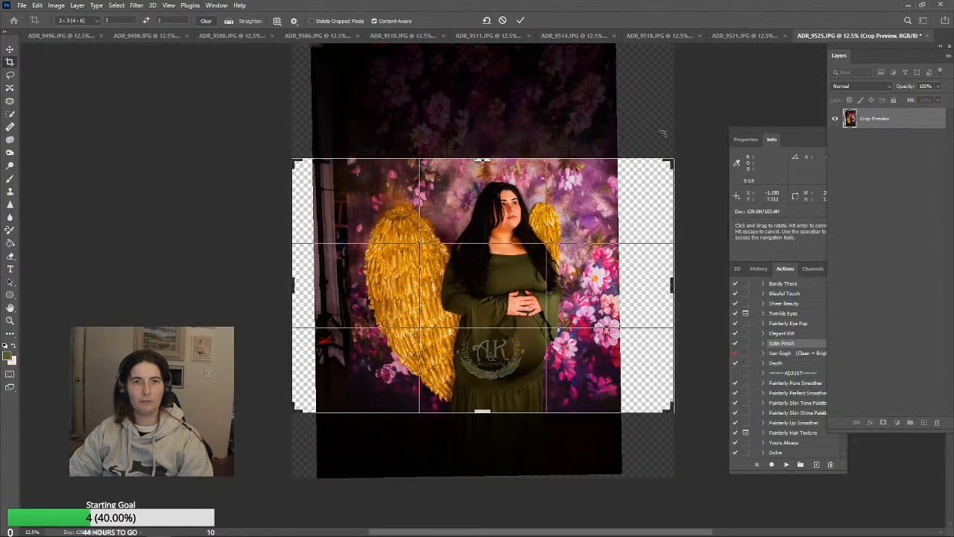
left_click_drag(580, 217, 580, 220)
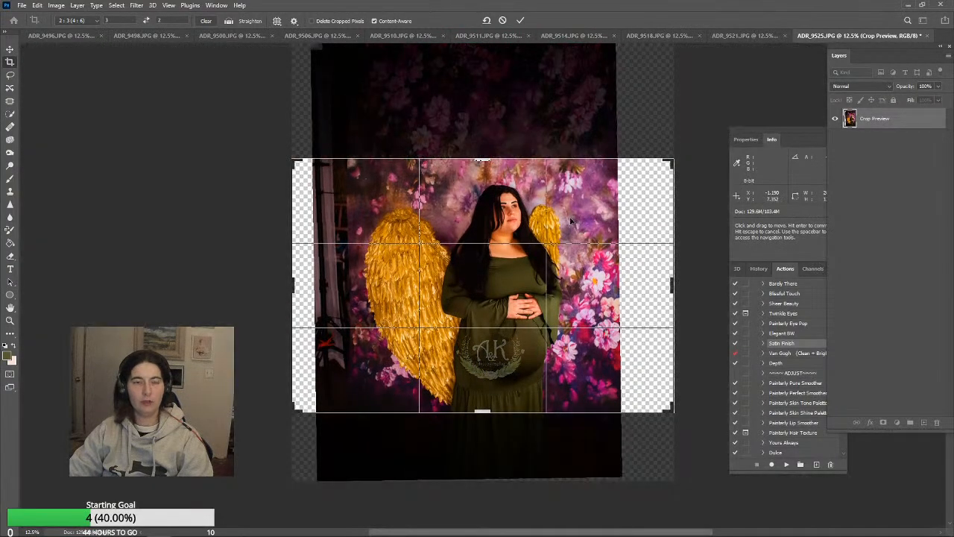
left_click_drag(674, 159, 710, 120)
left_click_drag(621, 209, 660, 188)
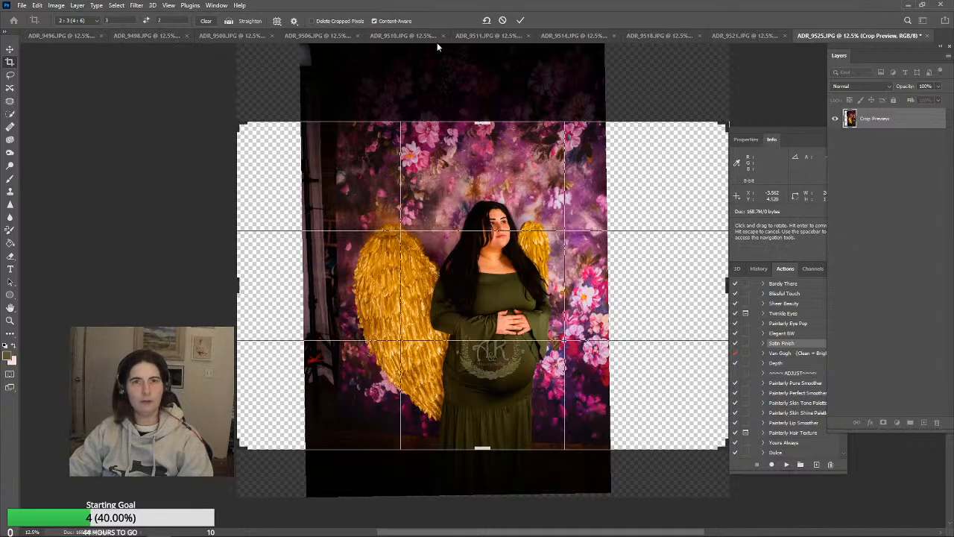
left_click(502, 20)
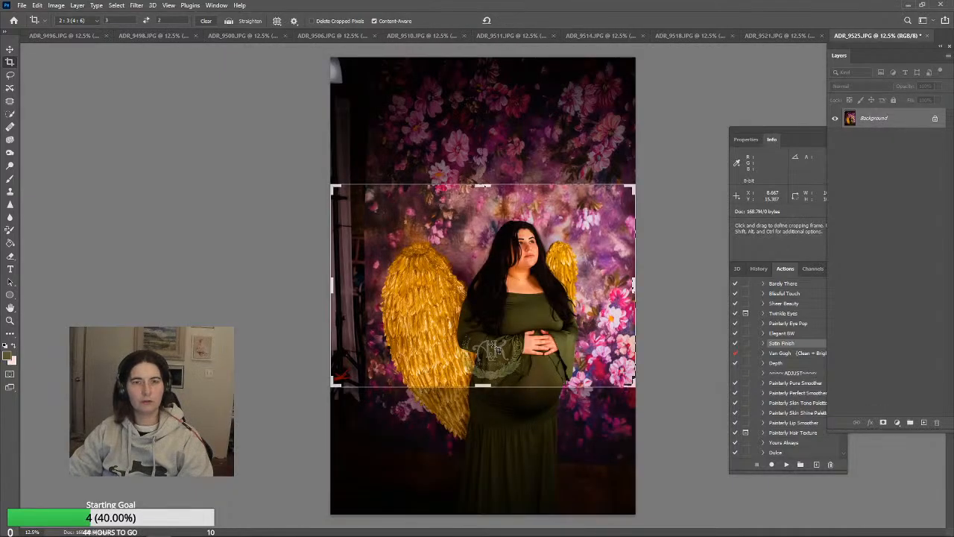
left_click(10, 50)
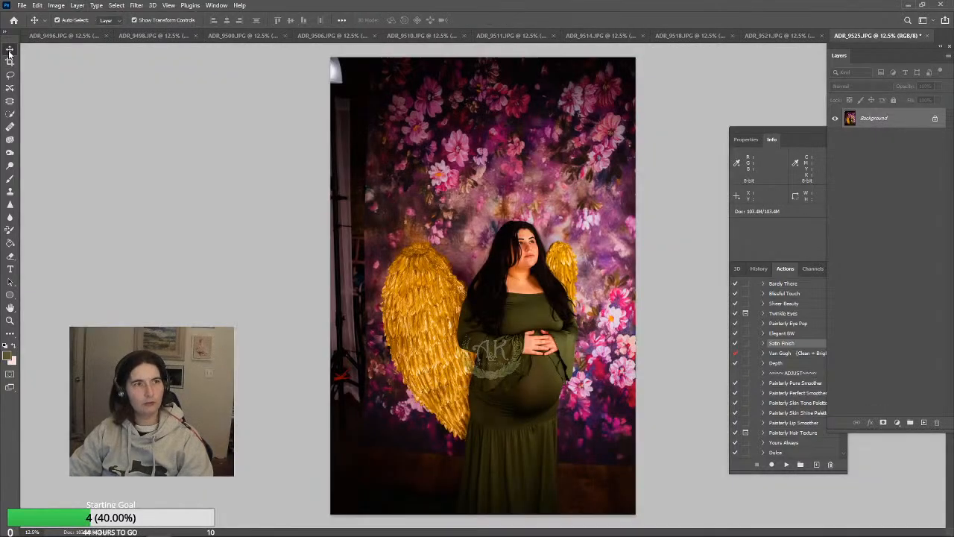
Try to extend the canvas by 10 inches in width, anchored at the photo's left edge, and undo it
left_click(76, 5)
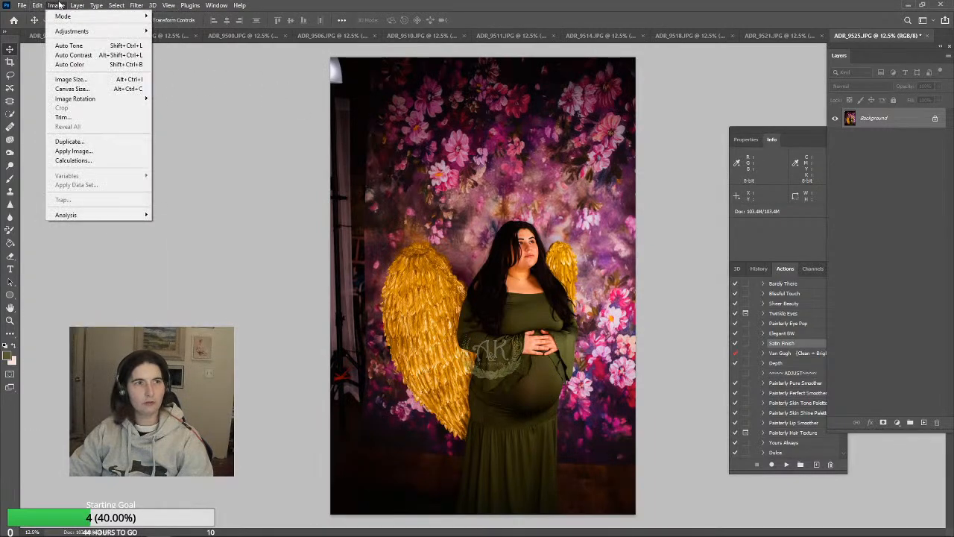
left_click(73, 89)
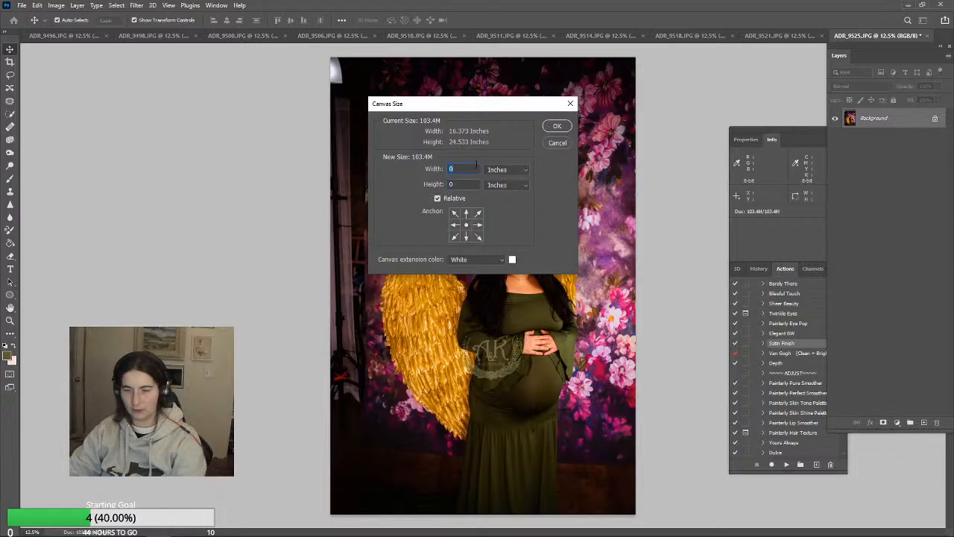
type("10")
left_click(454, 227)
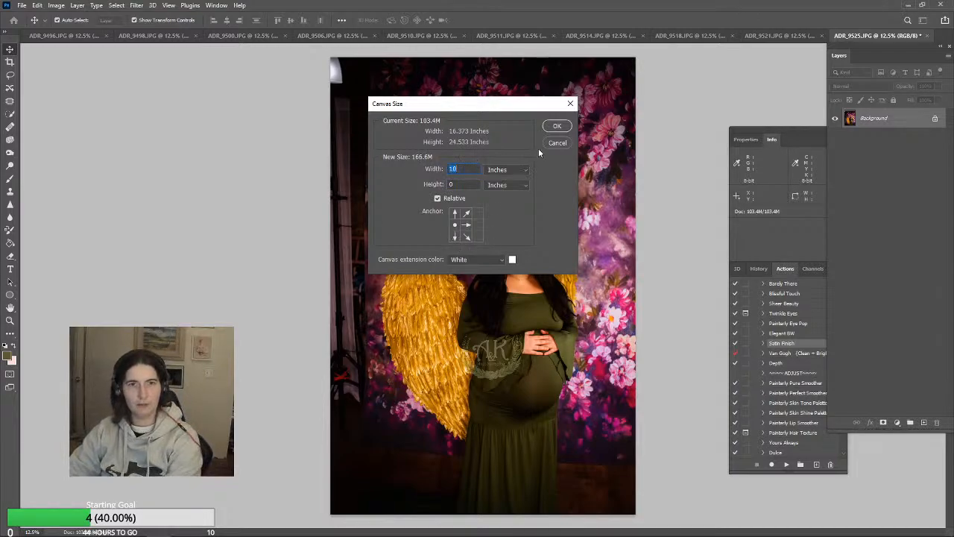
left_click(558, 128)
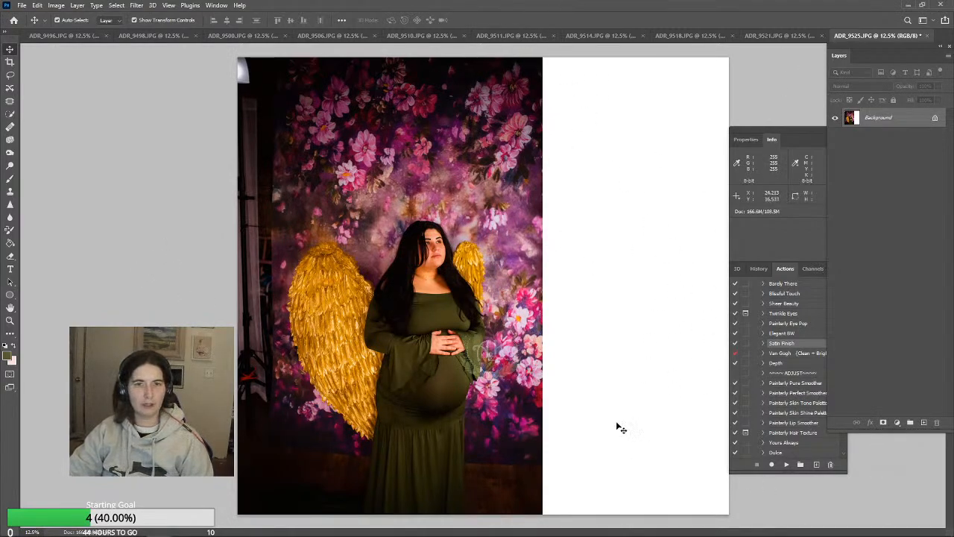
key("ctrl+z")
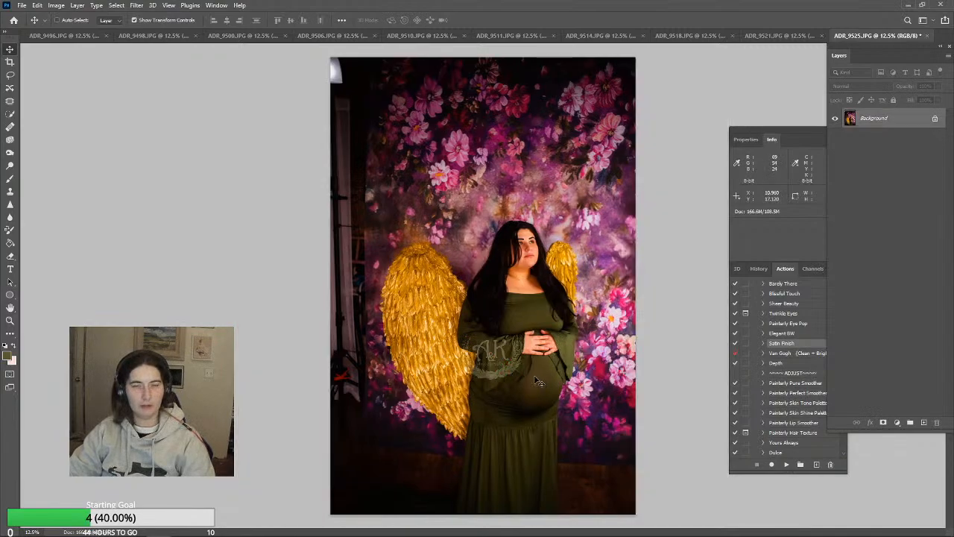
Extend the canvas width by 10 inches from the photo's left edge, sampling dark purple #1a0c1b from the backdrop as the extension color
left_click(117, 6)
mouse_move(77, 6)
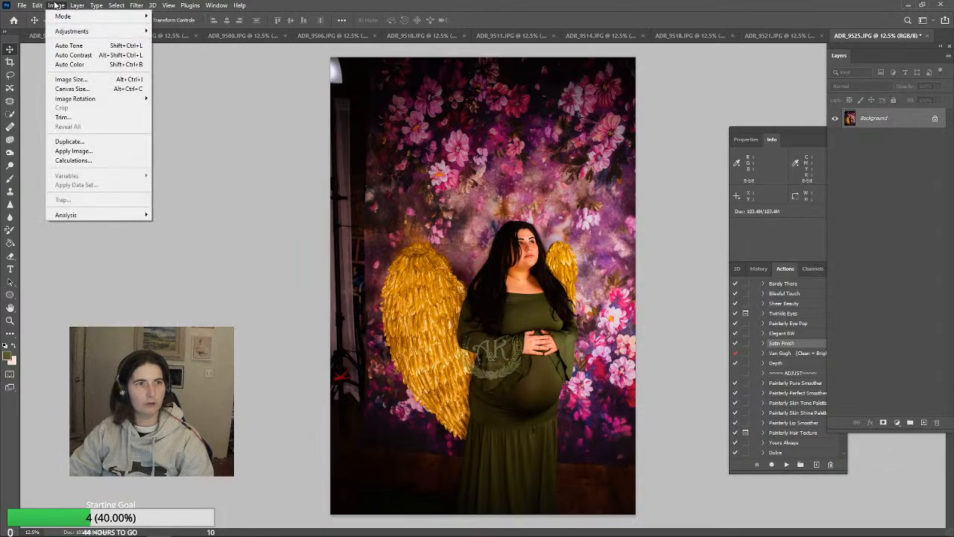
left_click(72, 88)
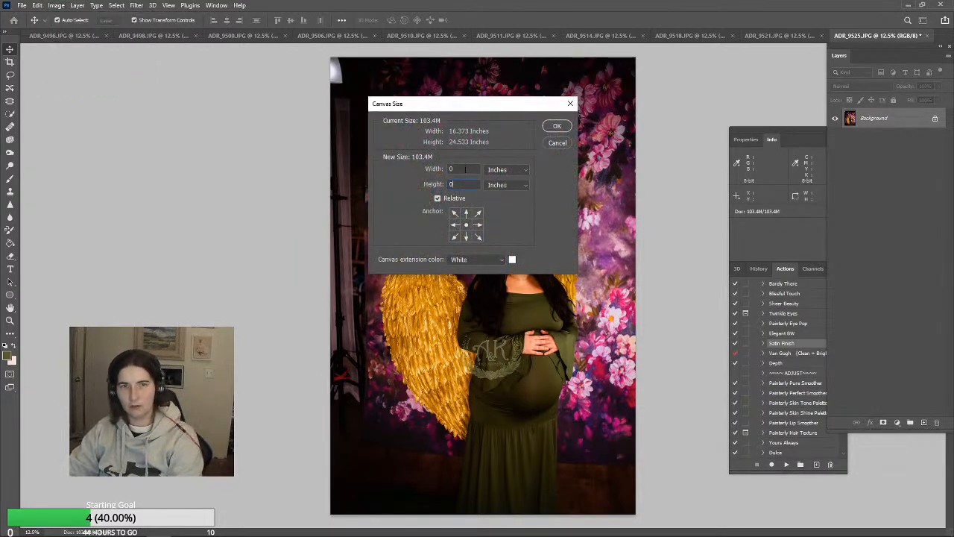
left_click(478, 225)
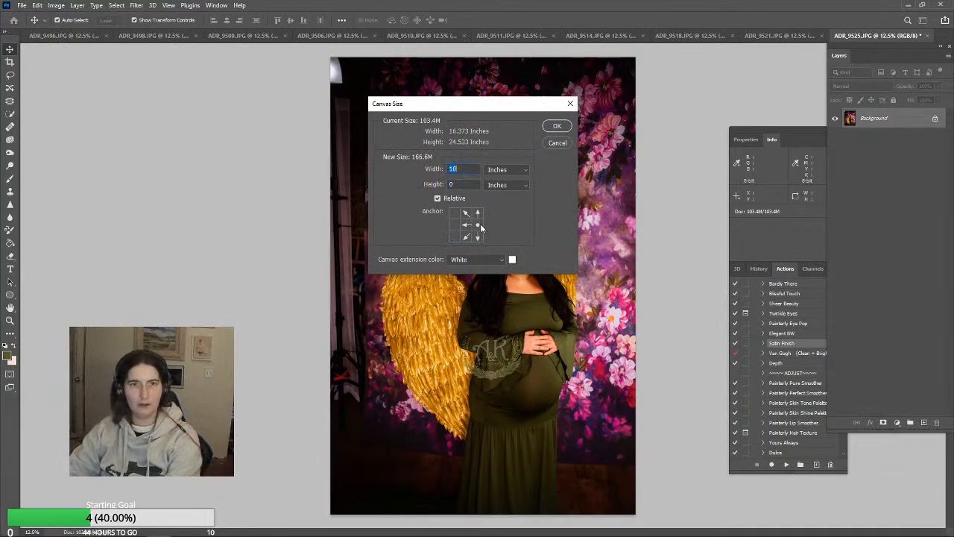
left_click(466, 225)
left_click(455, 224)
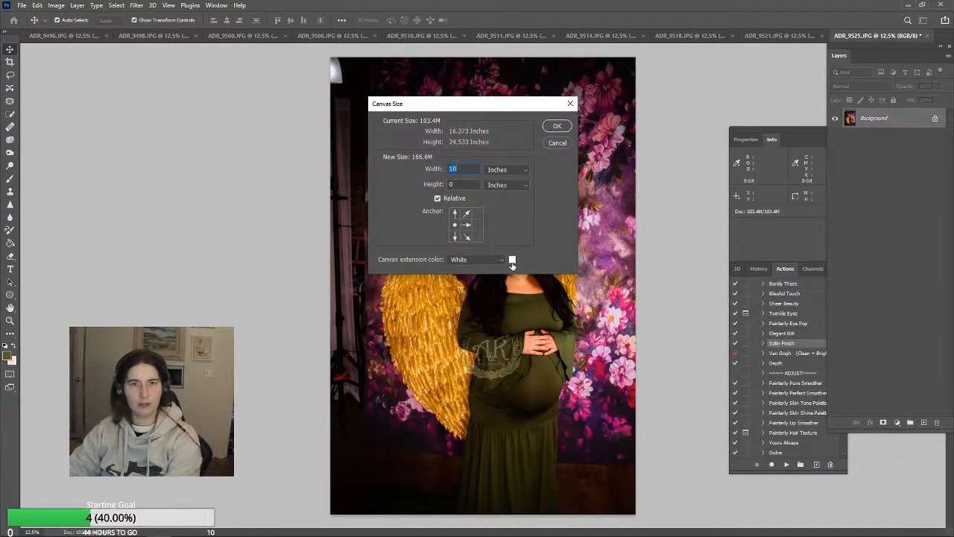
left_click(512, 260)
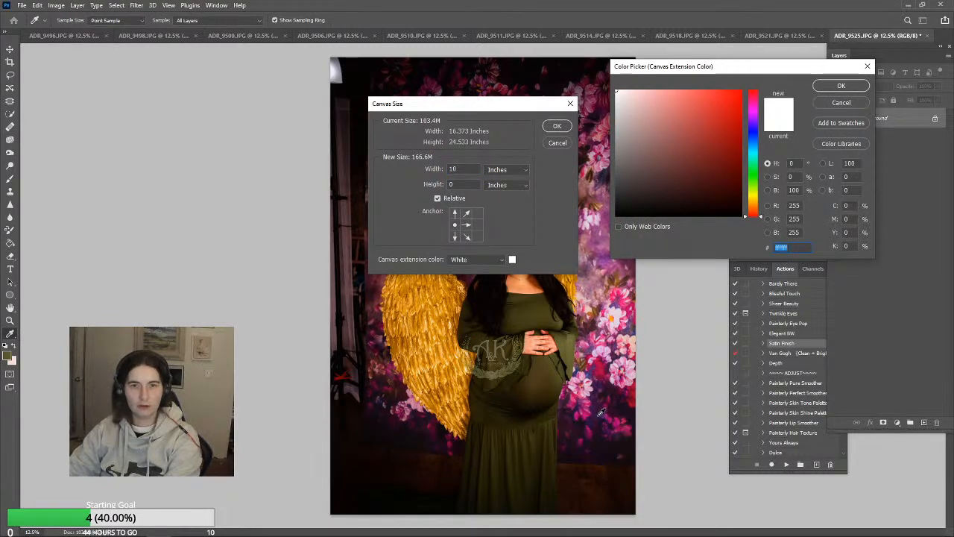
left_click(604, 442)
left_click(841, 86)
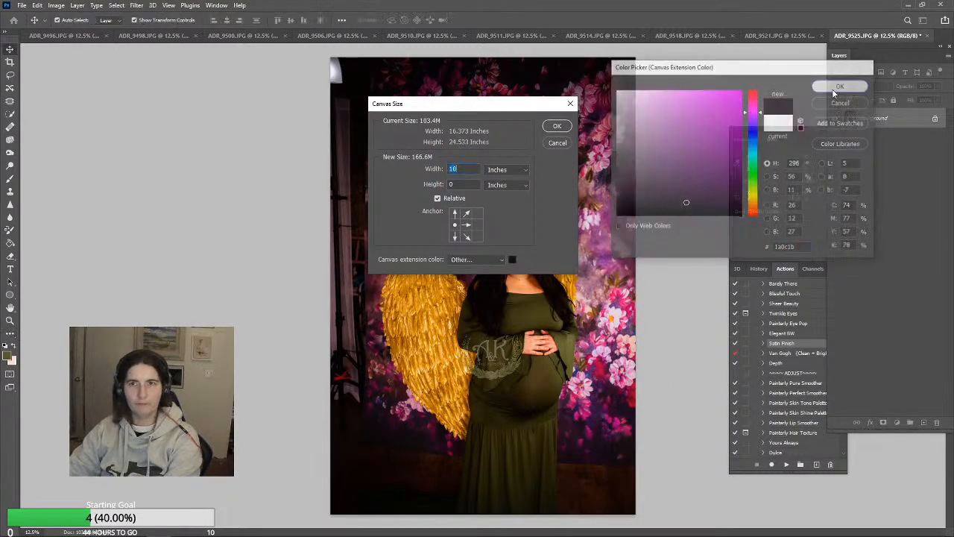
left_click(557, 125)
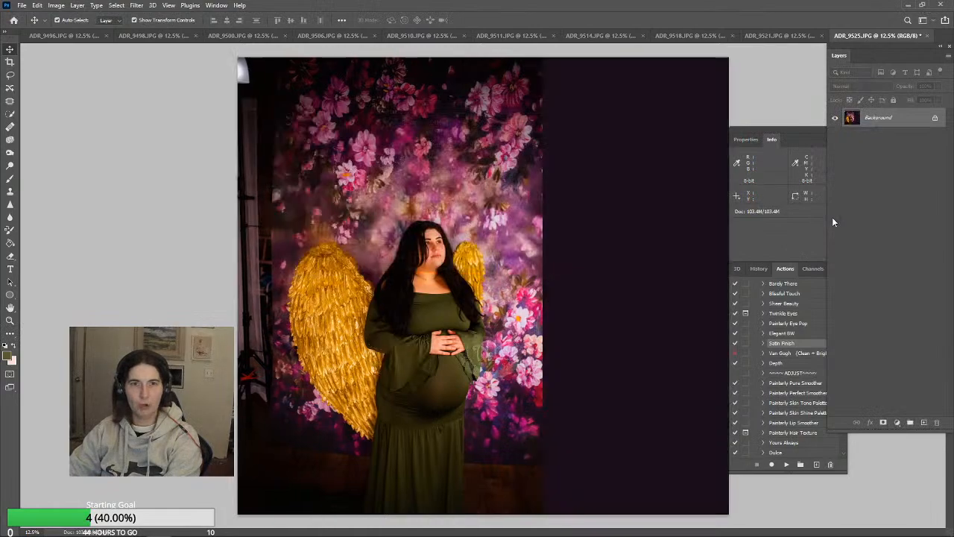
Clone backdrop flowers onto the upper half of the canvas extension with a 2300 px Clone Stamp at 100% opacity
left_click(9, 193)
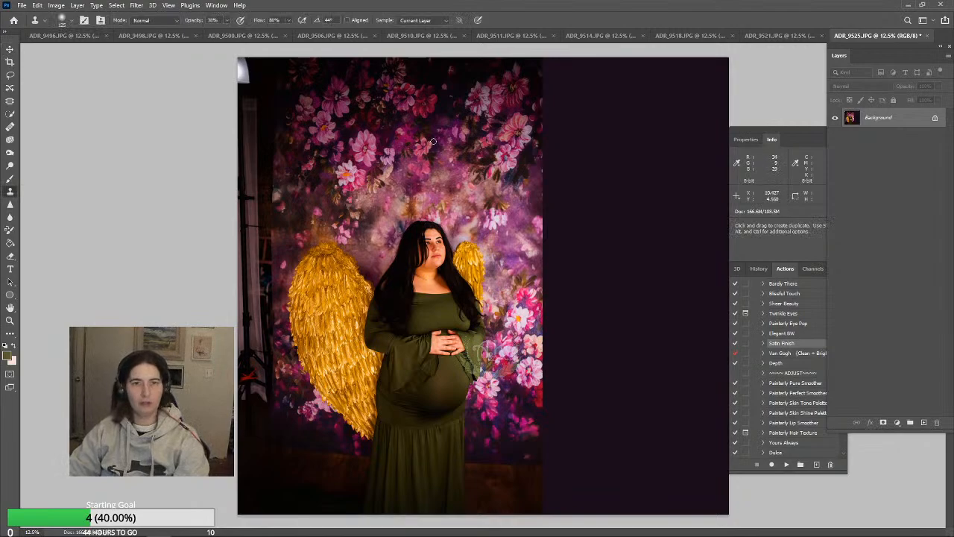
key("bracketright")
key("bracketright")
key("bracketright")
key("bracketright")
key("bracketright")
key("bracketright")
key("bracketright")
key("bracketright")
key("bracketright")
key("bracketright")
key("bracketright")
key("bracketright")
key("bracketright")
key("bracketright")
key("bracketright")
key("bracketright")
key("bracketright")
key("bracketright")
key("bracketright")
key("bracketright")
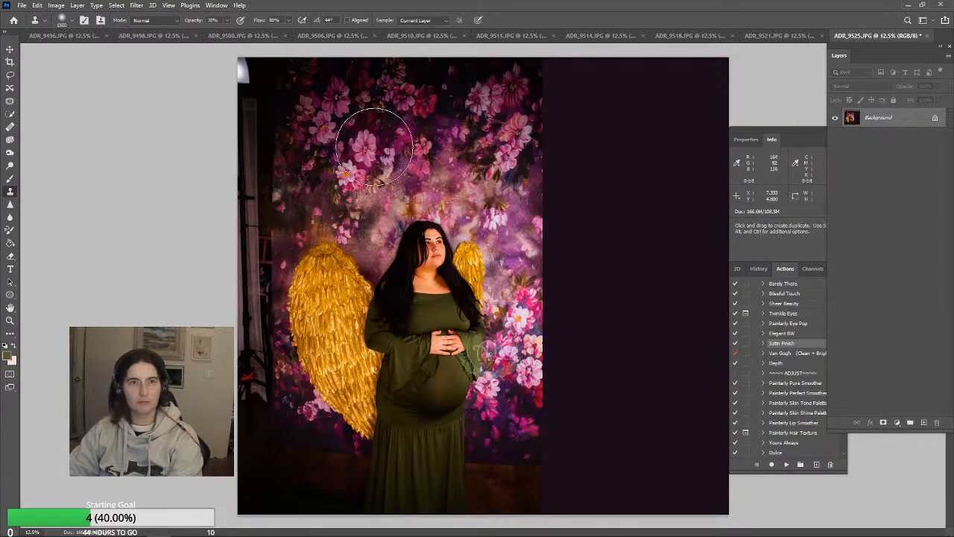
key("bracketright")
key("bracketright")
key("bracketright")
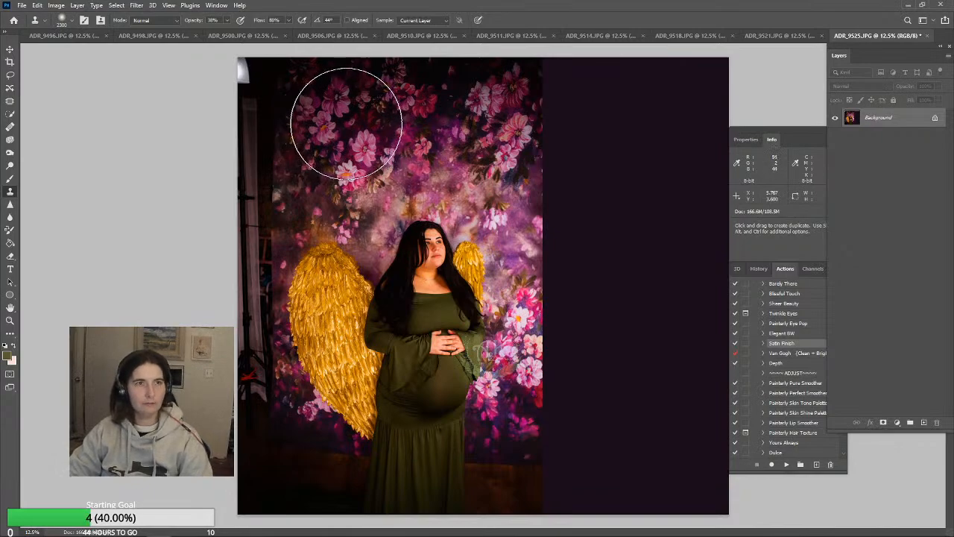
left_click(226, 20)
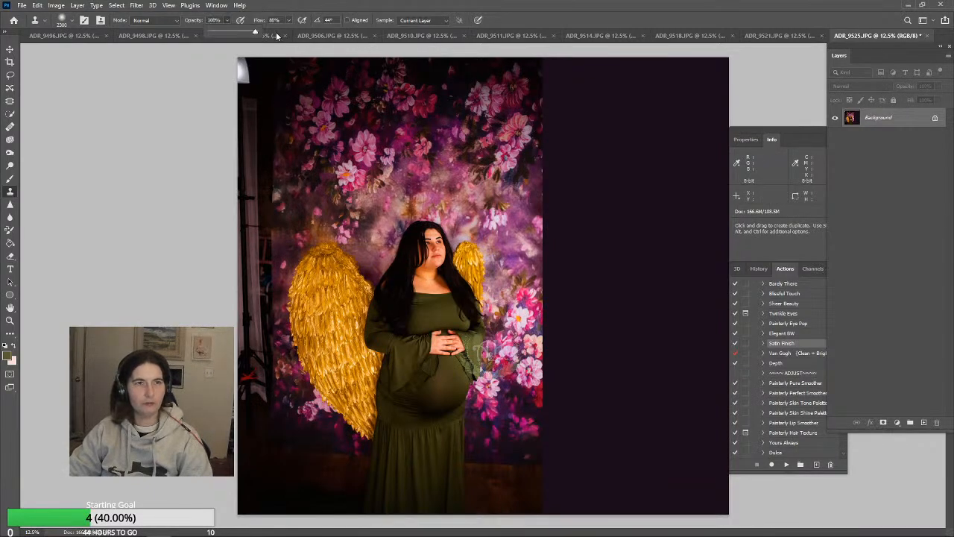
mouse_move(566, 140)
left_mouse_down()
mouse_move(586, 155)
mouse_move(618, 206)
mouse_move(601, 249)
mouse_move(579, 239)
mouse_move(593, 252)
mouse_move(591, 270)
mouse_move(583, 238)
left_mouse_up()
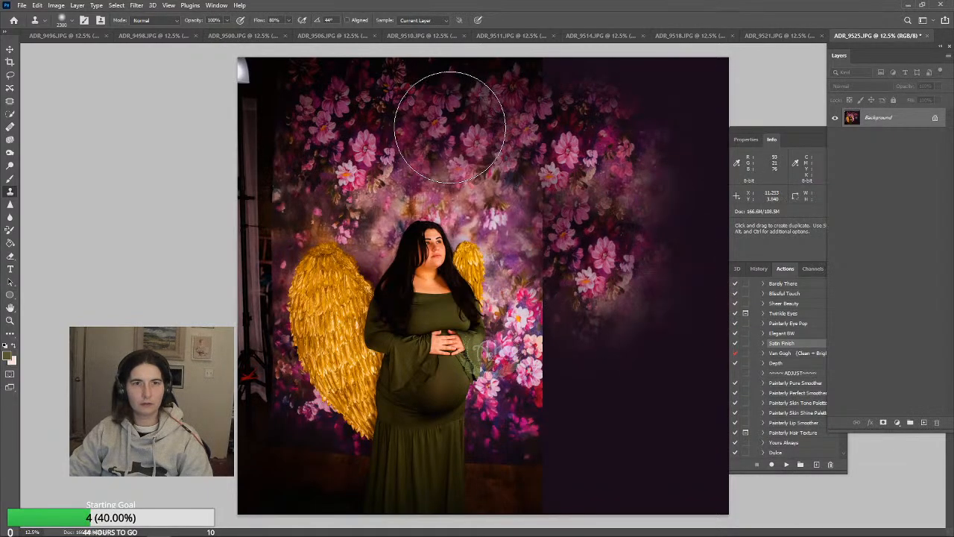
left_click(387, 129, "alt")
mouse_move(582, 348)
left_mouse_down()
mouse_move(582, 401)
mouse_move(571, 351)
mouse_move(586, 351)
mouse_move(580, 336)
mouse_move(619, 315)
mouse_move(618, 329)
left_mouse_up()
key("ctrl+z")
Reduce the Clone Stamp brush to 700 px and clone flowers over the seam between photo and extension beside the woman
key("bracketleft")
key("bracketleft")
key("bracketleft")
key("bracketleft")
key("bracketleft")
key("bracketleft")
key("bracketleft")
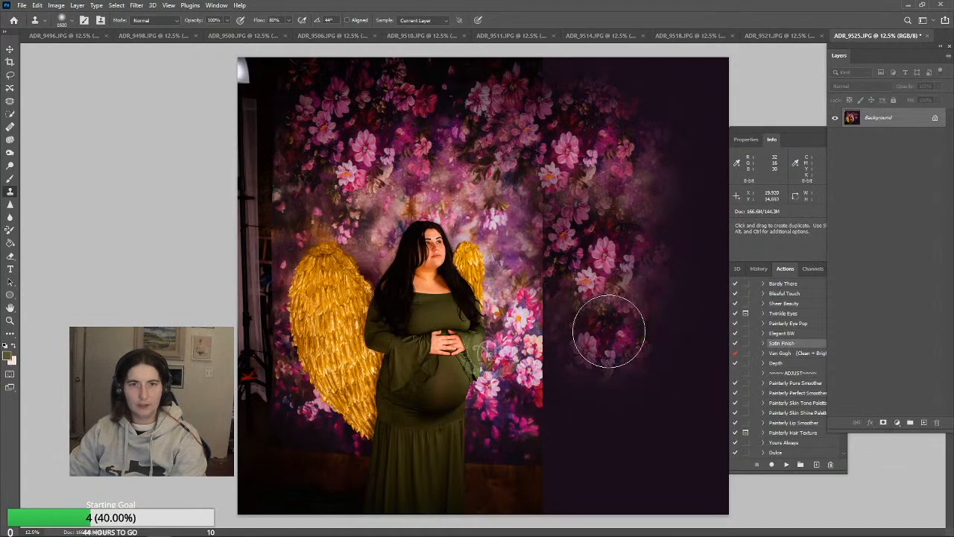
key("bracketleft")
key("bracketleft")
key("bracketleft")
key("ctrl+z")
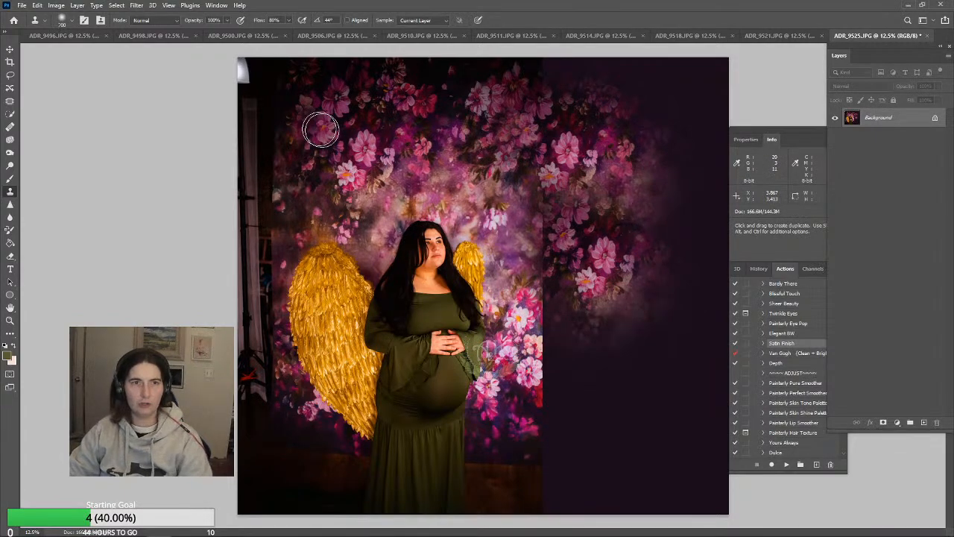
key("j")
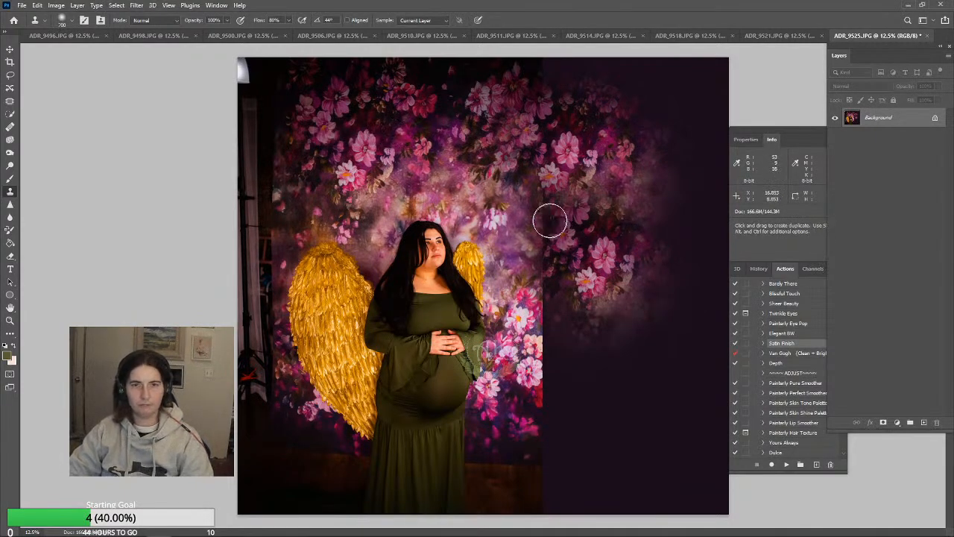
left_click_drag(548, 238, 552, 320)
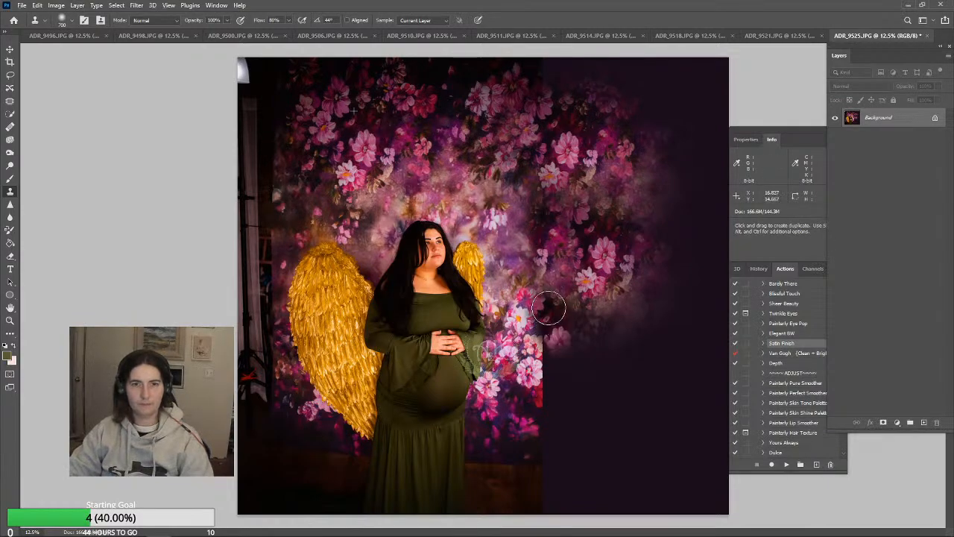
left_click(420, 154, "alt")
mouse_move(550, 373)
left_mouse_down()
mouse_move(554, 381)
mouse_move(550, 353)
left_mouse_up()
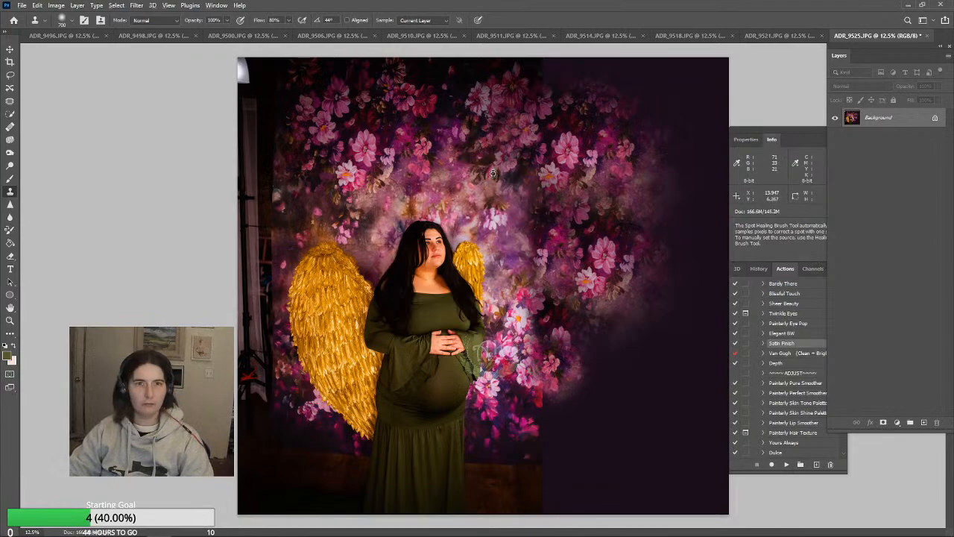
Clone flowers and wooden floor across the lower part of the seam, undoing strokes that do not blend
mouse_move(576, 398)
left_mouse_down()
mouse_move(553, 402)
mouse_move(550, 390)
mouse_move(548, 405)
mouse_move(554, 432)
mouse_move(607, 418)
mouse_move(577, 452)
mouse_move(515, 449)
mouse_move(546, 420)
mouse_move(534, 408)
mouse_move(563, 412)
mouse_move(565, 441)
left_mouse_up()
left_click(533, 418, "alt")
key("ctrl+z")
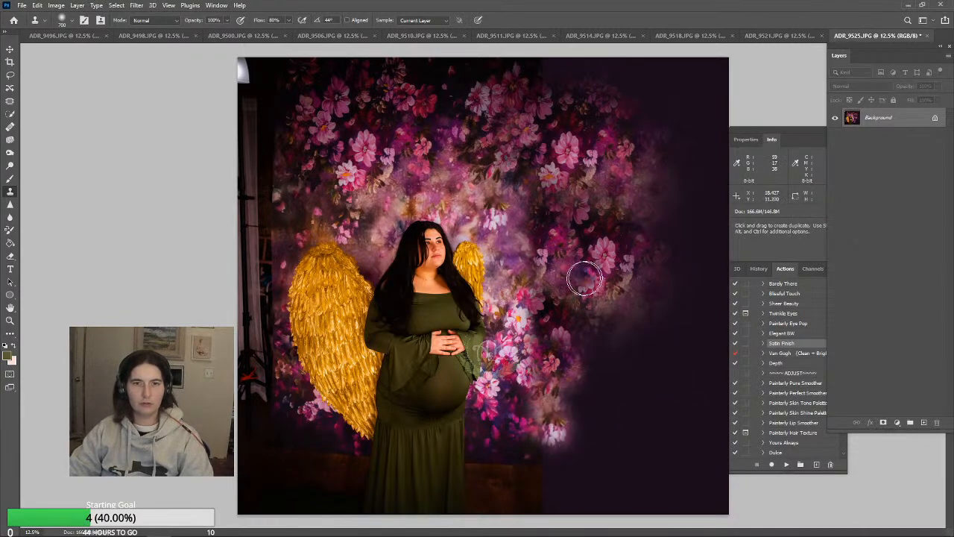
left_click(307, 115, "alt")
mouse_move(530, 426)
left_mouse_down()
mouse_move(548, 400)
mouse_move(555, 436)
left_mouse_up()
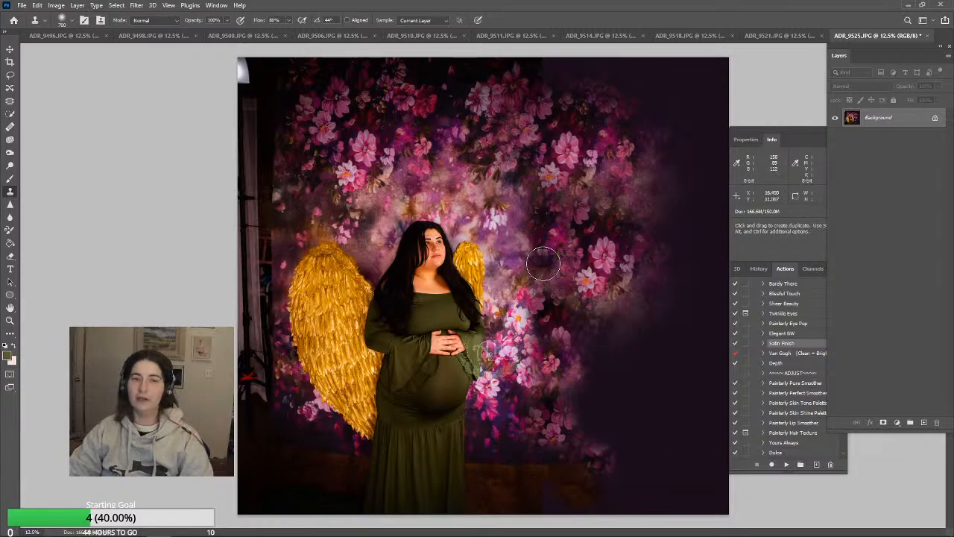
key("ctrl+z")
Enlarge the Clone Stamp brush to 1600 px and clone flowers onto the middle of the canvas extension
key("bracketright")
key("bracketright")
key("bracketright")
key("bracketright")
key("bracketright")
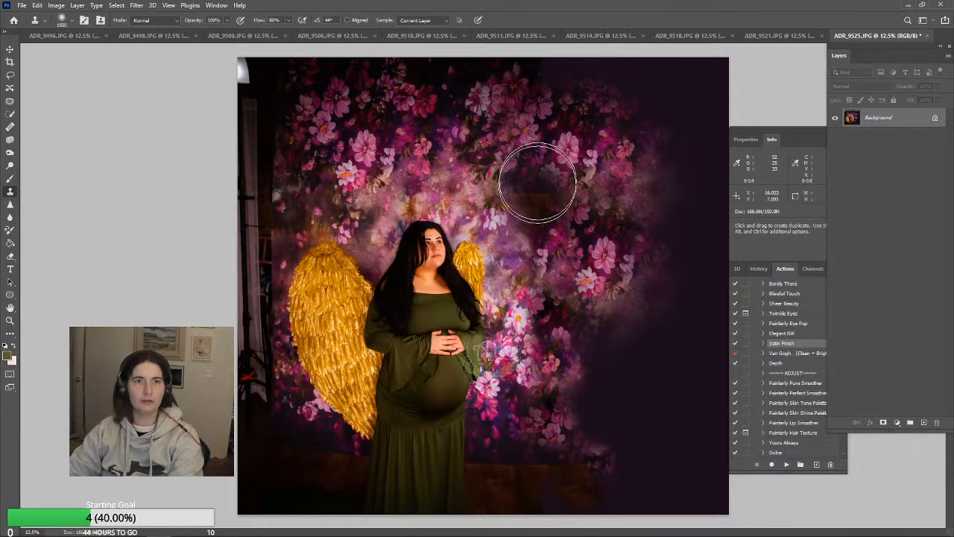
left_click(376, 141, "alt")
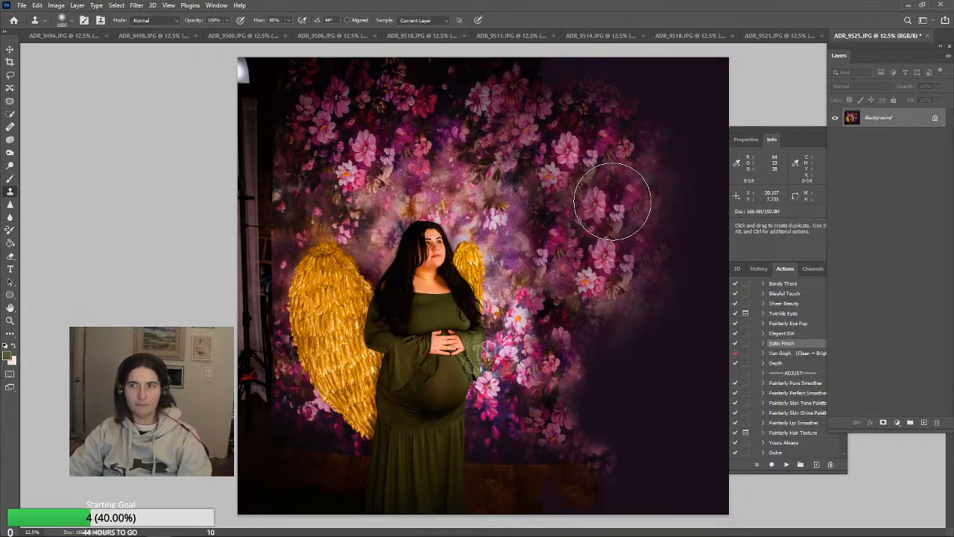
mouse_move(614, 219)
left_mouse_down()
mouse_move(624, 250)
mouse_move(605, 243)
mouse_move(618, 276)
mouse_move(588, 299)
mouse_move(603, 303)
mouse_move(607, 361)
mouse_move(596, 392)
left_mouse_up()
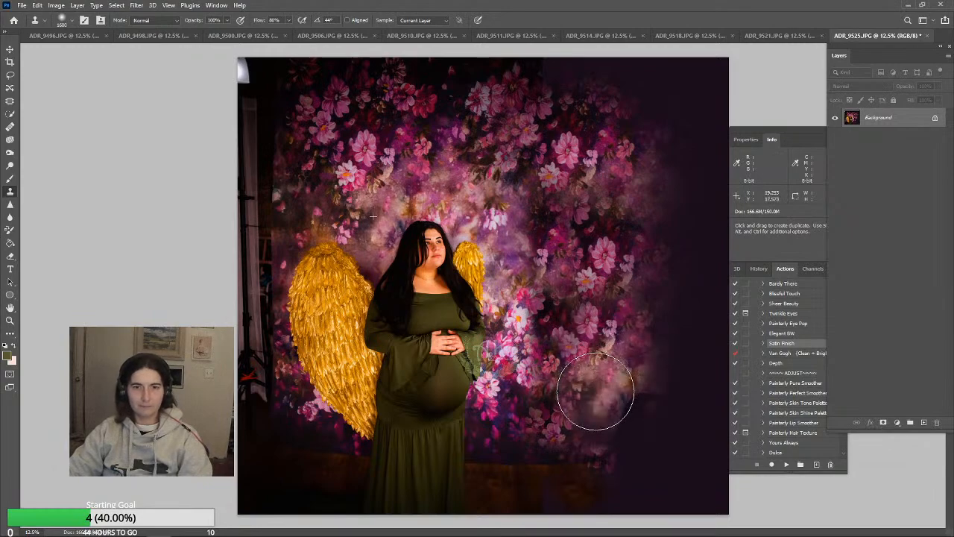
key("ctrl+z")
mouse_move(607, 347)
left_mouse_down()
mouse_move(609, 321)
mouse_move(622, 354)
mouse_move(622, 282)
mouse_move(712, 330)
left_mouse_up()
key("ctrl+z")
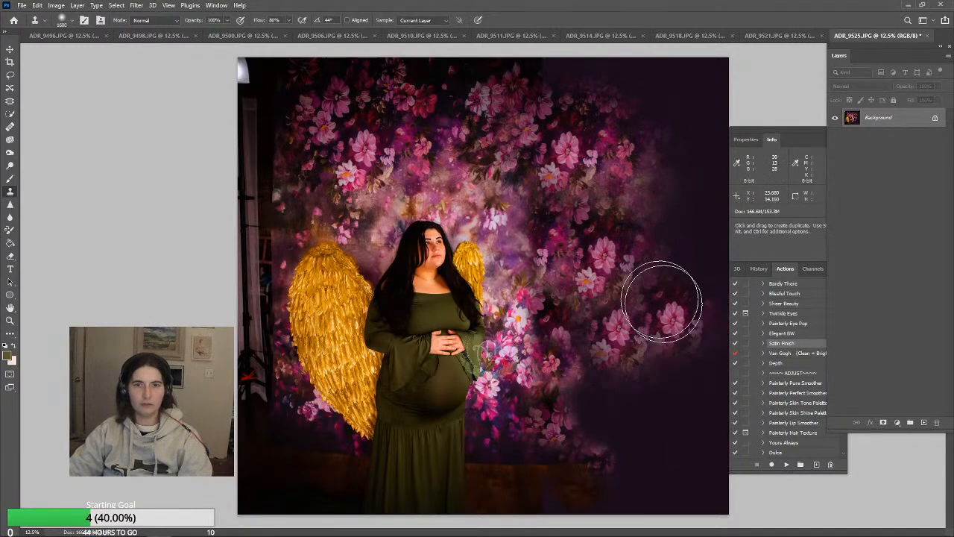
Clone a flower cluster onto the lower part of the extension and fill the gap above it with another flower
left_click(345, 143, "alt")
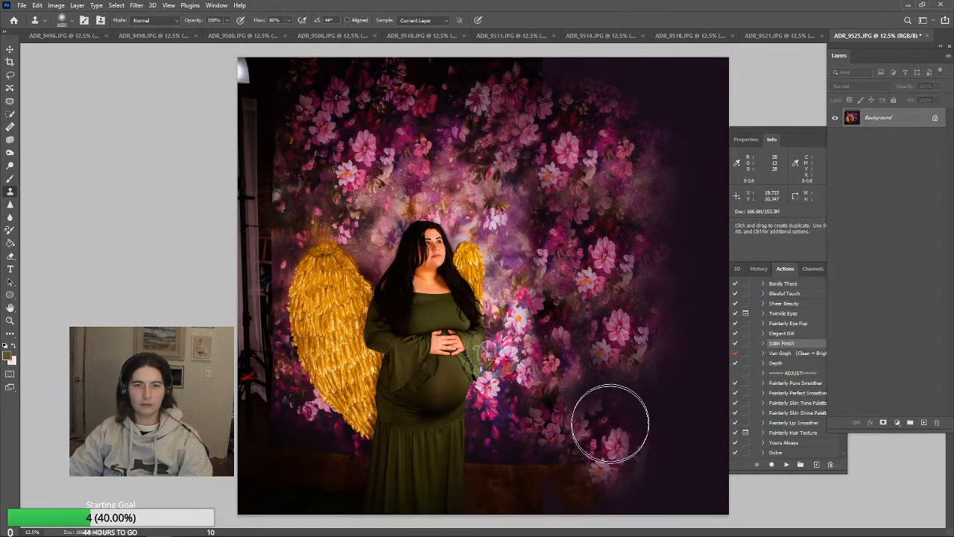
mouse_move(606, 420)
left_mouse_down()
mouse_move(594, 389)
mouse_move(610, 398)
left_mouse_up()
left_click(592, 336)
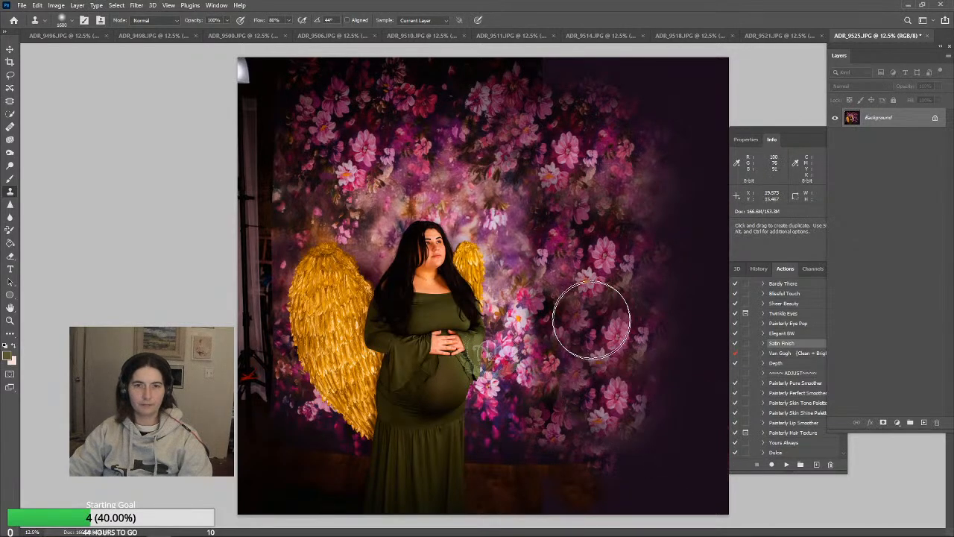
key("ctrl+z")
left_click(571, 350)
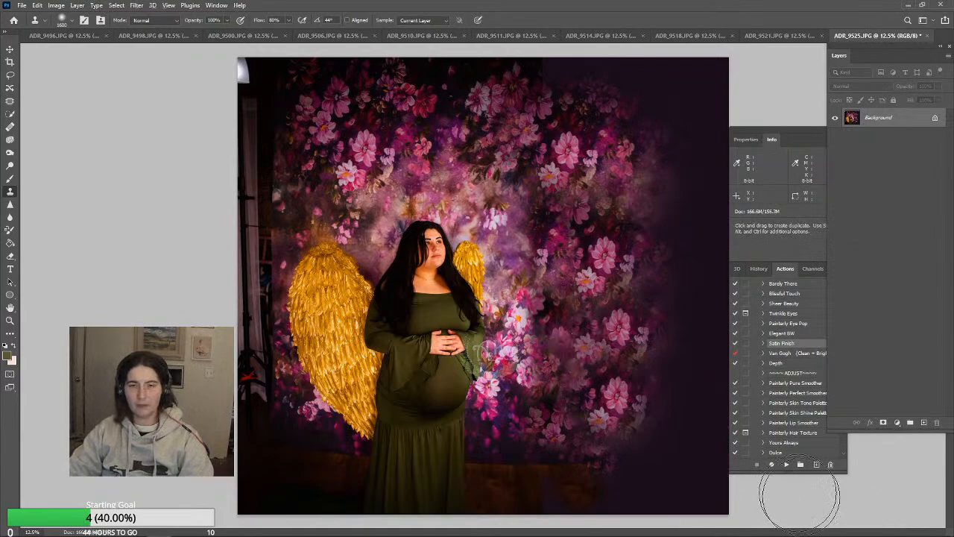
left_click(610, 258, "alt")
left_click(570, 342)
left_click(612, 335)
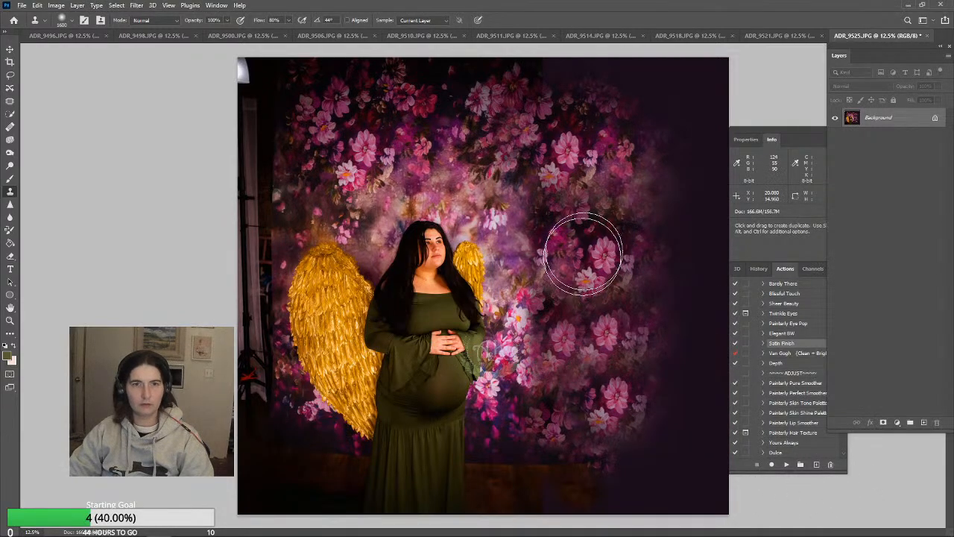
key("ctrl+z")
key("ctrl+z")
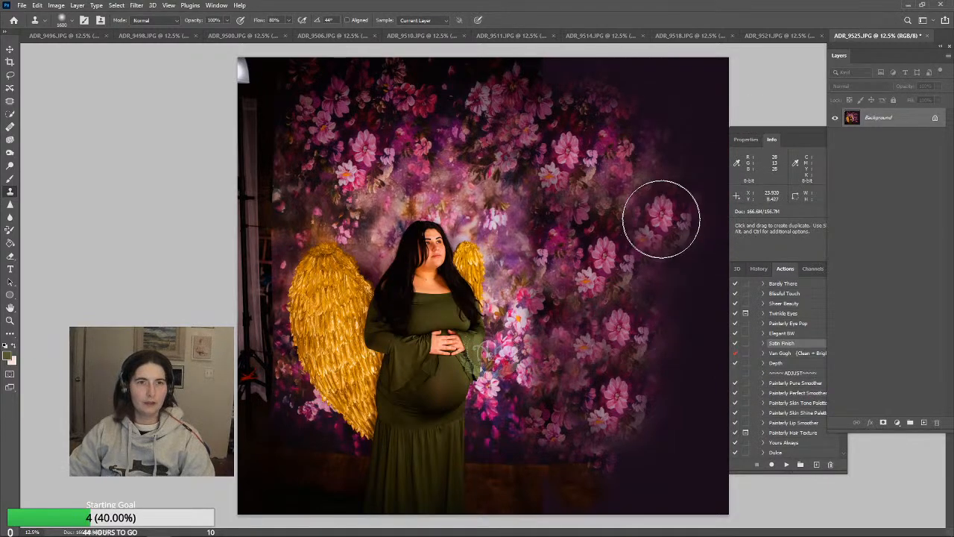
Clone more flowers into the dark gaps in the extension's upper and middle areas, reducing the brush to 900 px
key("j")
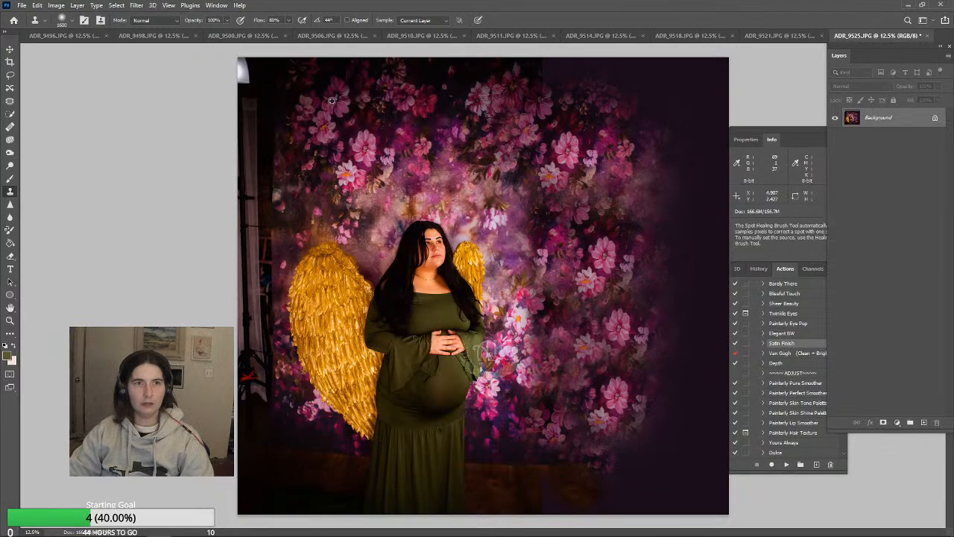
key("s")
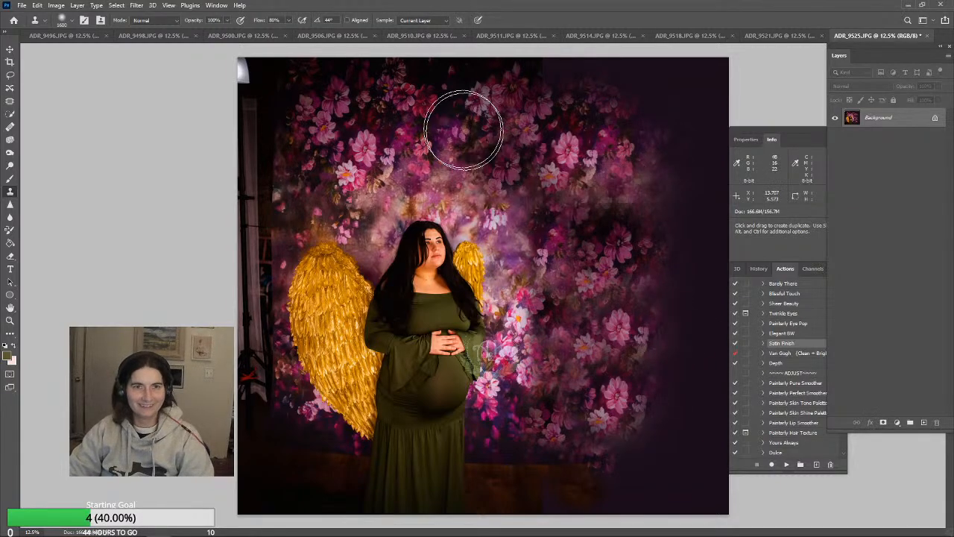
key("j")
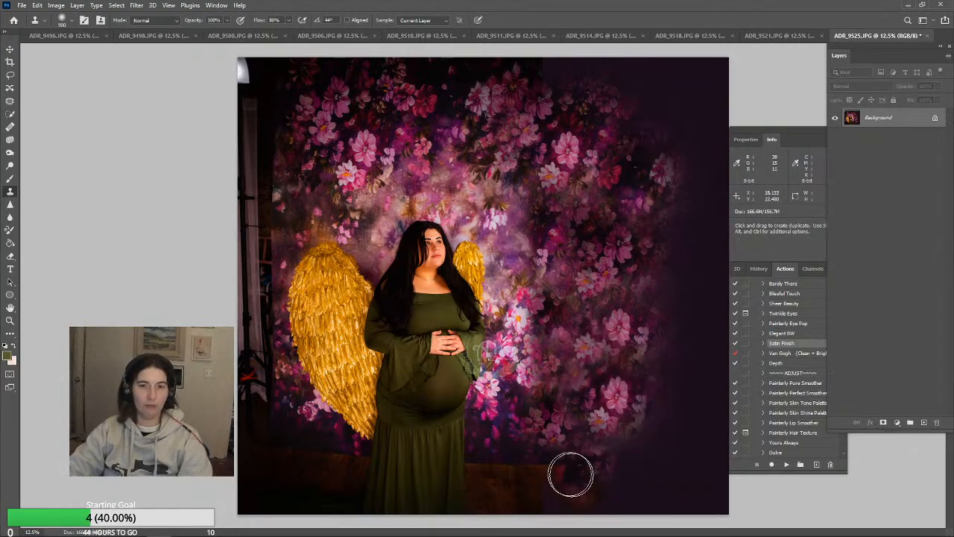
key("j")
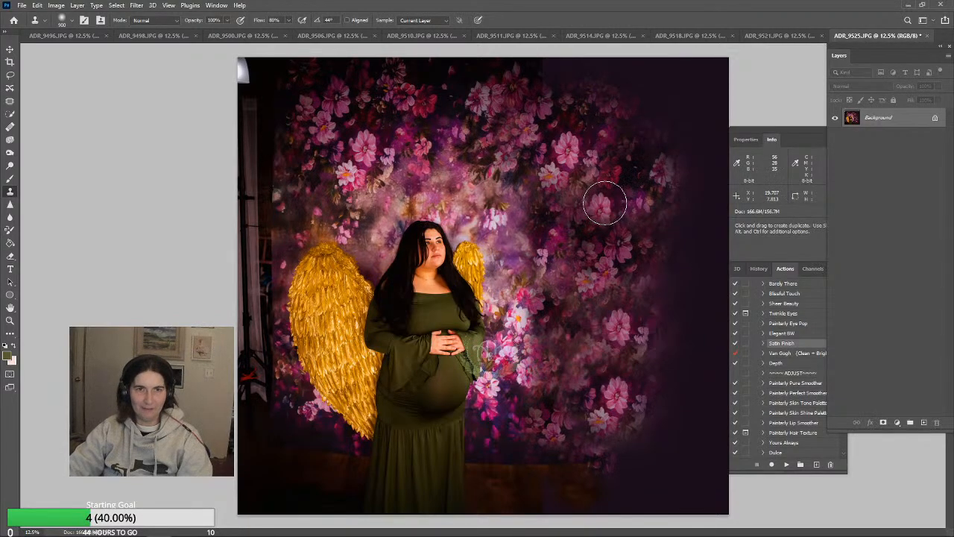
left_click(564, 243, "alt")
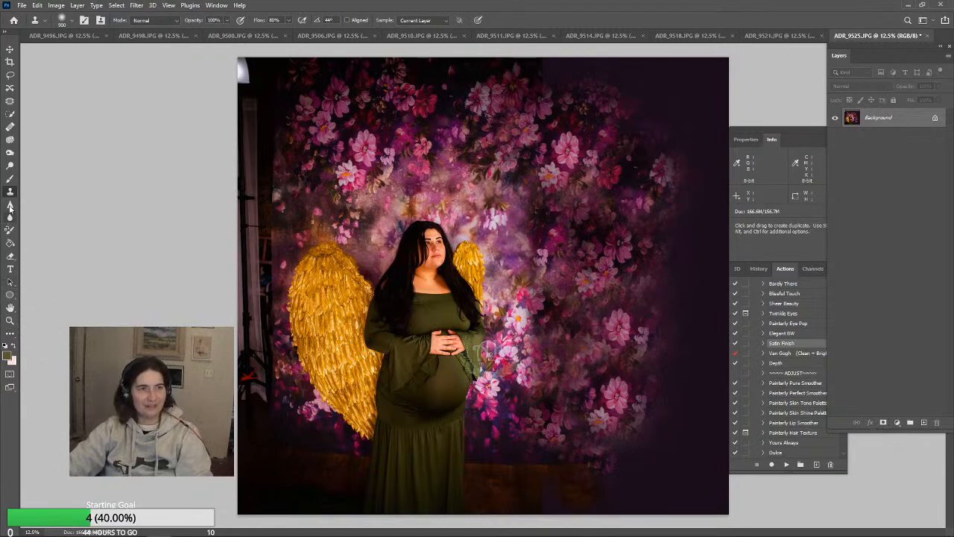
Darken the extended backdrop by painting a dark color over it with a large Brush in Normal mode at 24% opacity
left_click(13, 180)
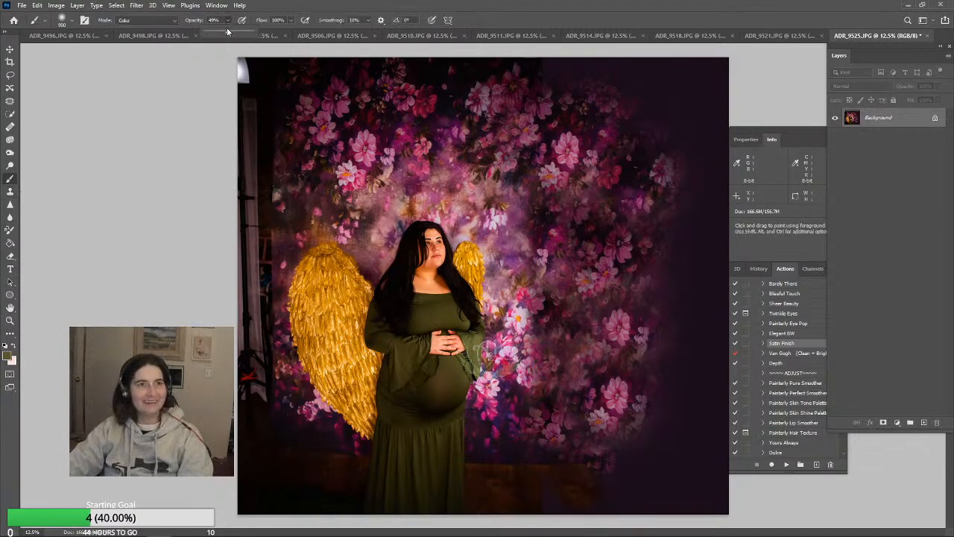
left_click(157, 22)
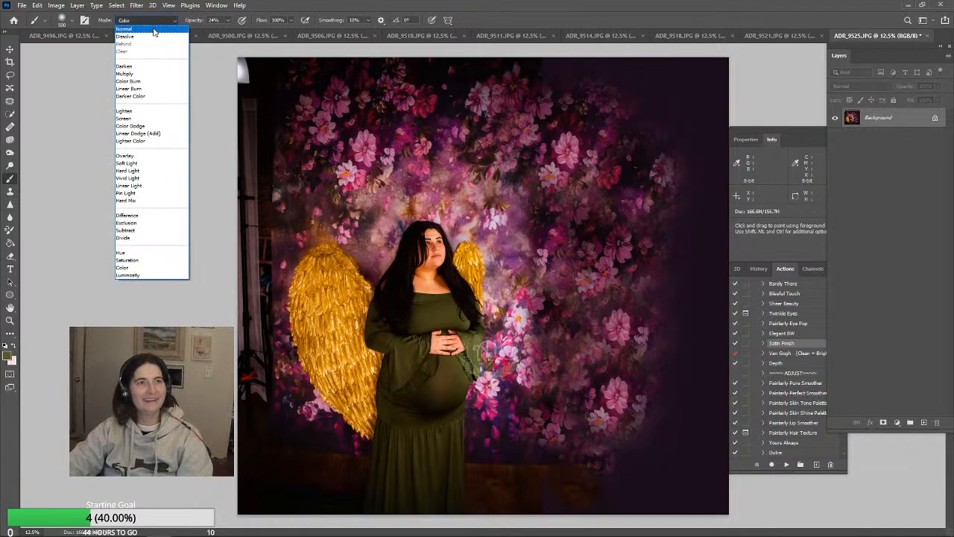
left_click(156, 28)
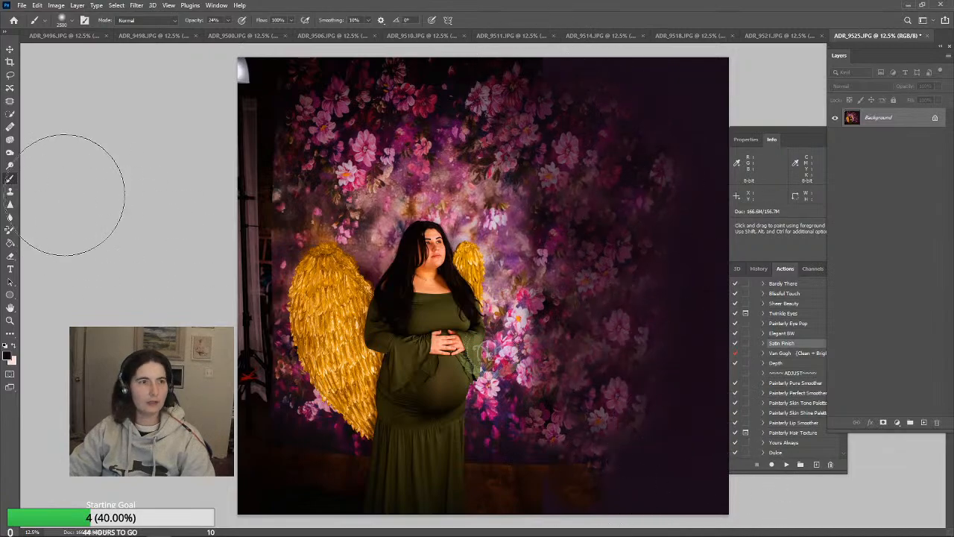
Burn the midtones of the extended backdrop's upper flowers at 42% exposure
left_click(10, 152)
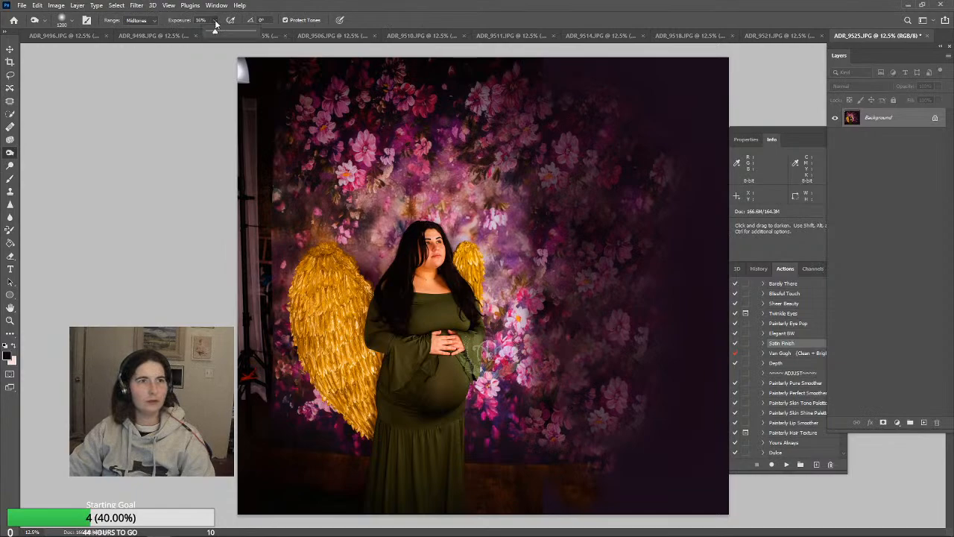
left_click(611, 197)
key("]")
key("]")
key("]")
key("]")
key("]")
key("]")
key("]")
key("]")
key("]")
key("]")
key("]")
key("]")
key("]")
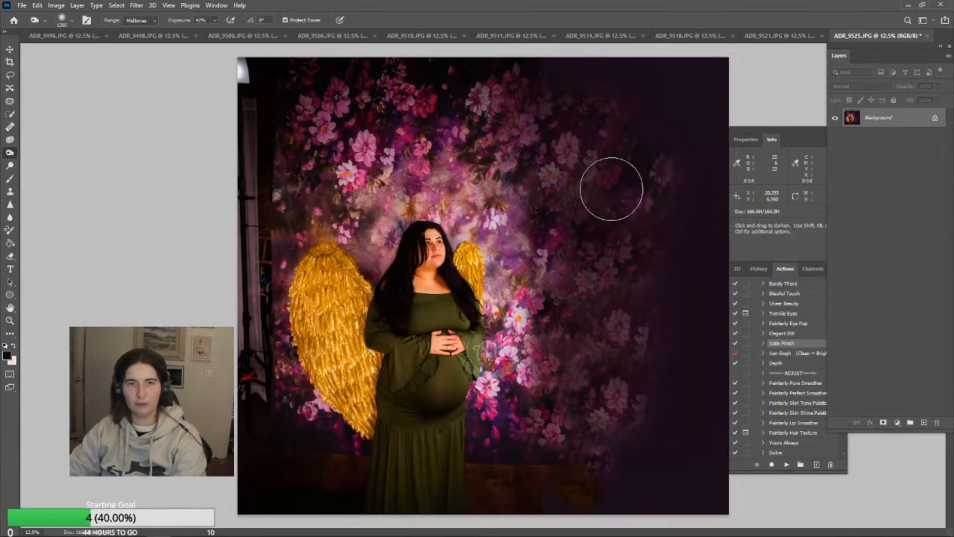
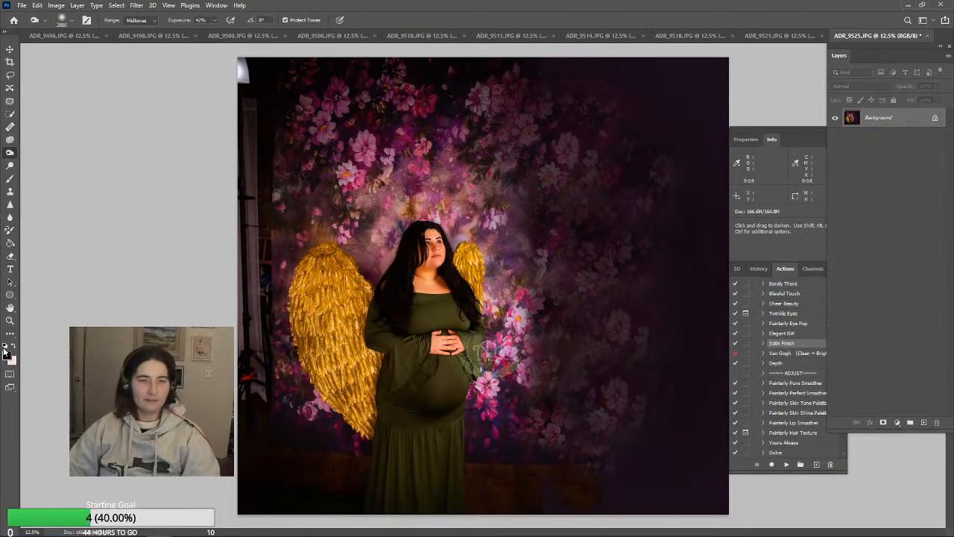
Try to clone backdrop flowers over the light stand along the photo's left edge
left_click(14, 190)
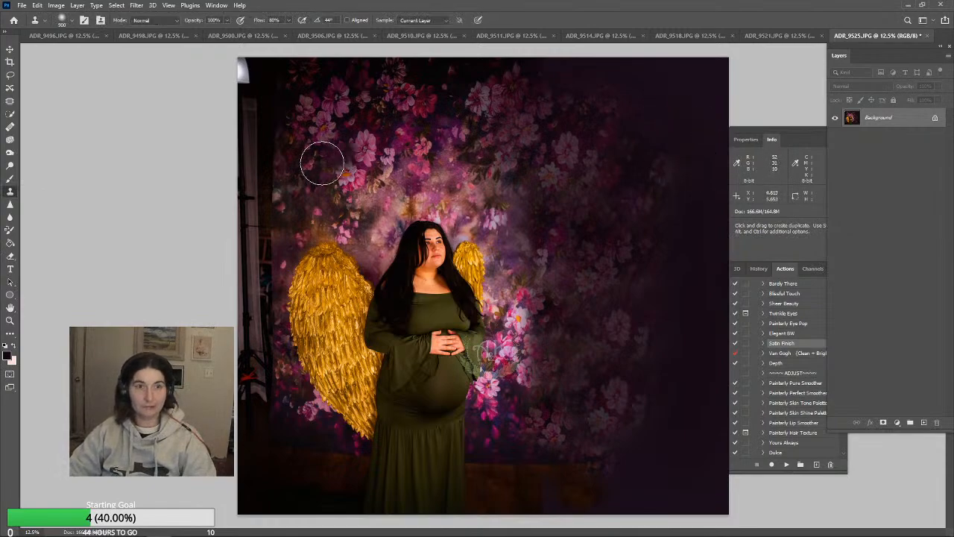
left_click(307, 93, "alt")
left_click_drag(268, 187, 262, 215)
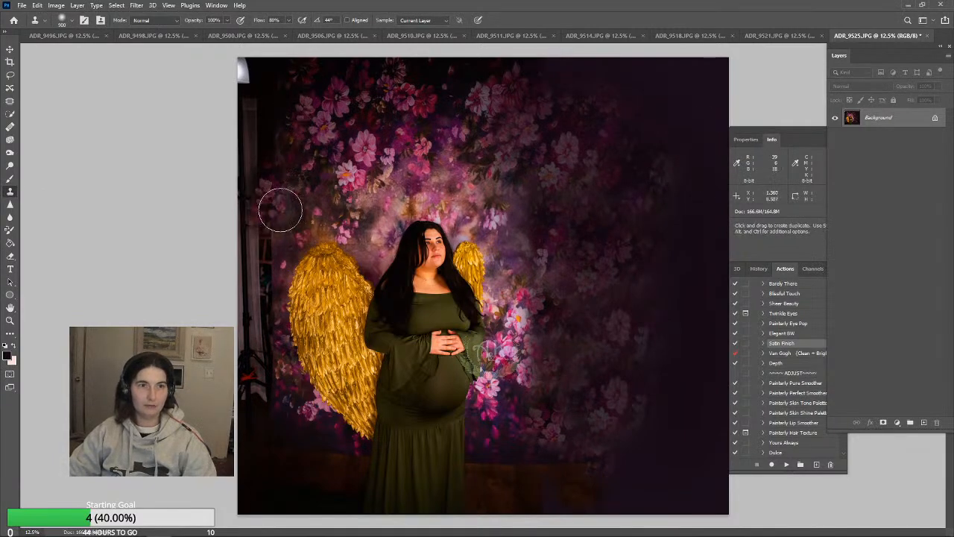
key("ctrl+z")
left_click(631, 200, "alt")
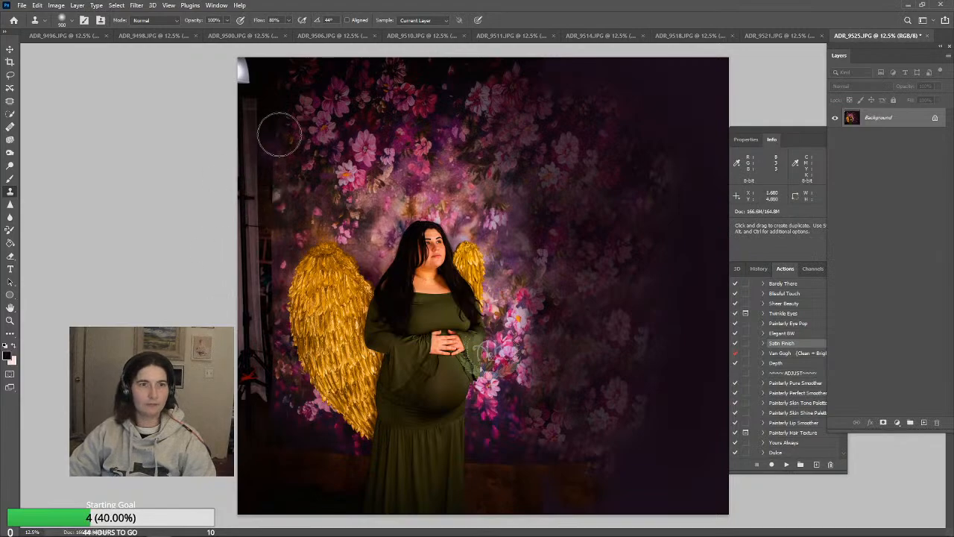
mouse_move(280, 134)
left_mouse_down()
mouse_move(266, 205)
mouse_move(270, 282)
left_mouse_up()
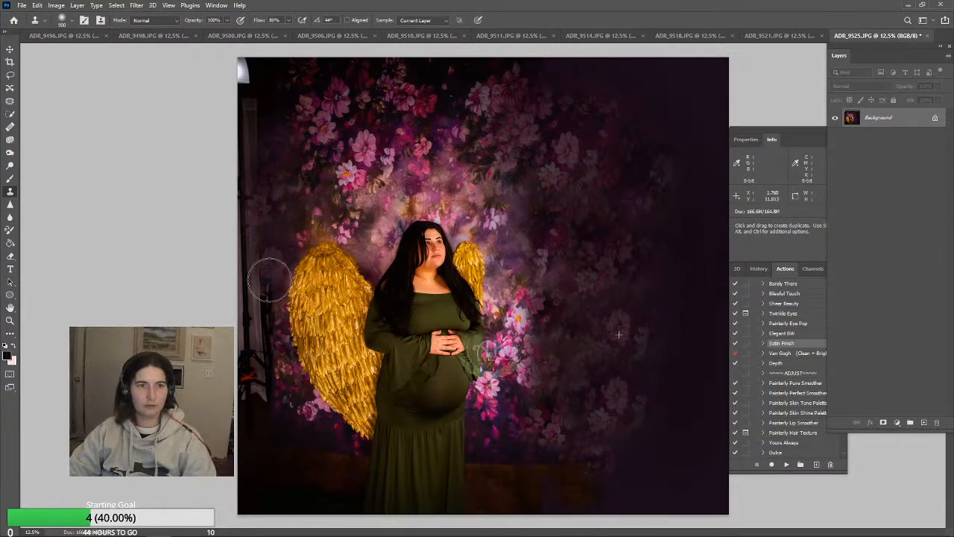
key("ctrl+z")
Clone dark backdrop from the extension over the studio light and stand along the photo's left edge
left_click(638, 249, "alt")
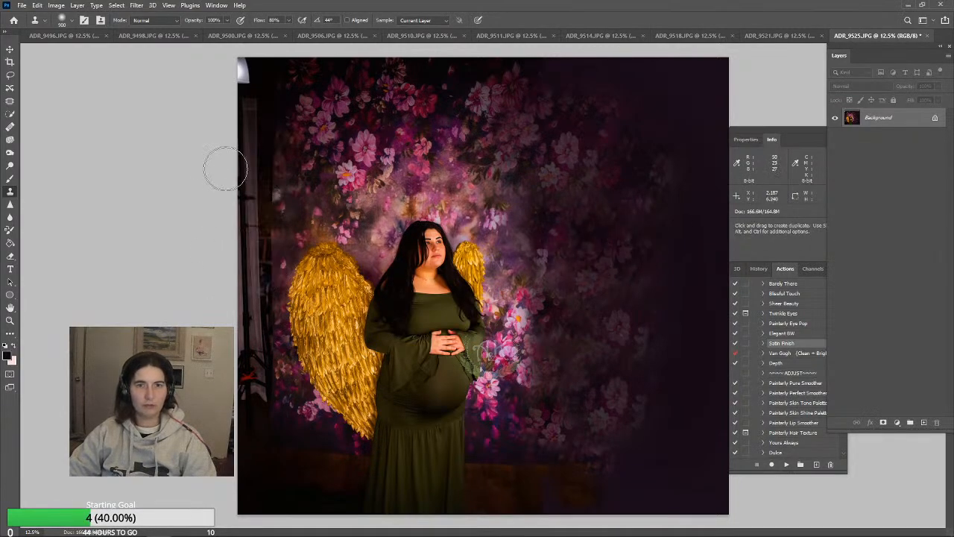
left_click_drag(264, 195, 257, 347)
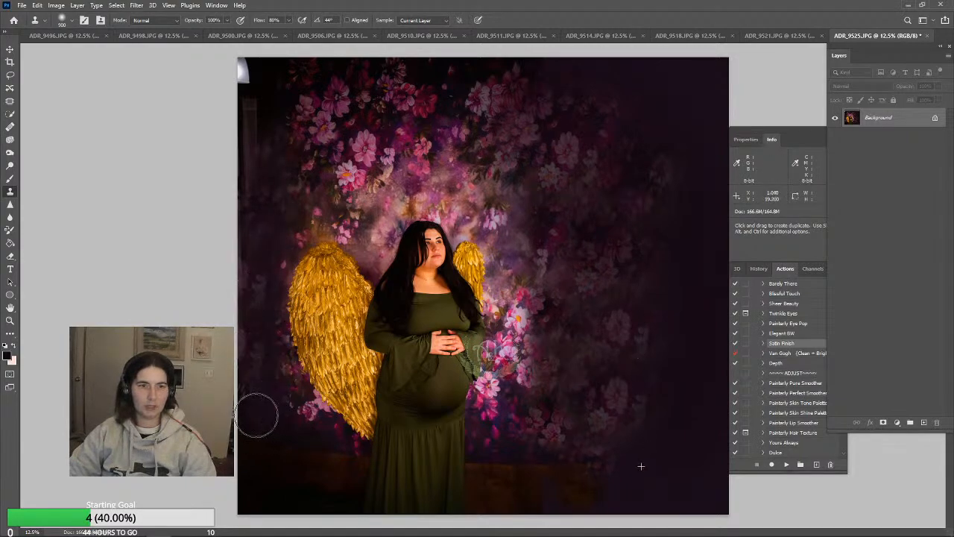
left_click_drag(232, 266, 242, 83)
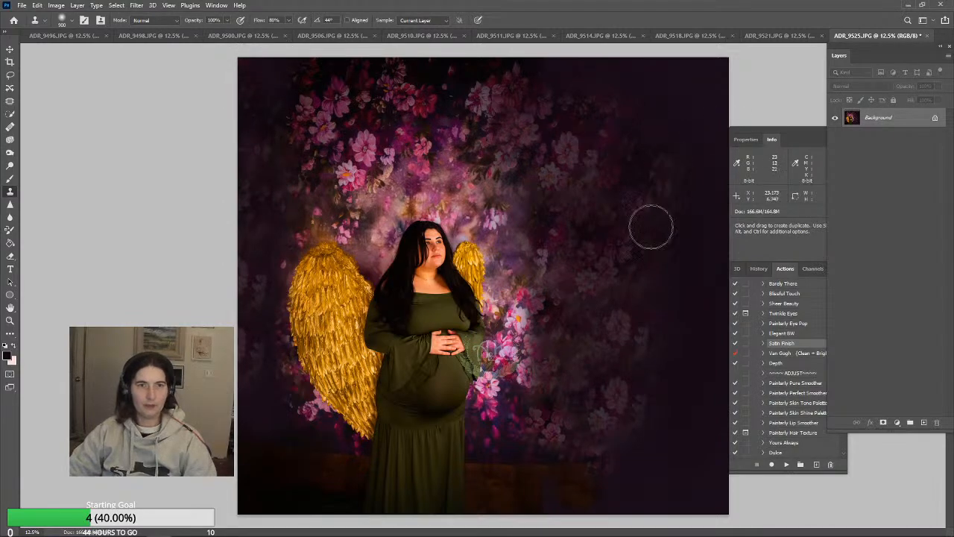
Burn the midtones of the backdrop flowers around the woman at 42% exposure, reducing the brush to 1700 px
left_click(9, 153)
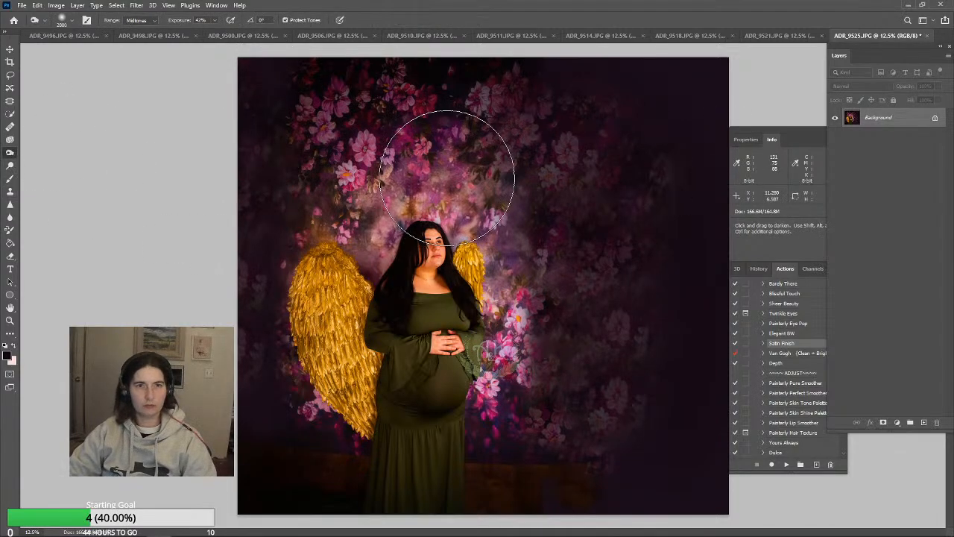
mouse_move(577, 249)
left_mouse_down()
mouse_move(531, 254)
mouse_move(594, 337)
mouse_move(528, 236)
mouse_move(563, 299)
mouse_move(530, 261)
mouse_move(548, 331)
mouse_move(546, 387)
mouse_move(540, 332)
mouse_move(553, 352)
mouse_move(543, 332)
mouse_move(514, 385)
mouse_move(498, 383)
mouse_move(510, 411)
mouse_move(504, 418)
mouse_move(510, 311)
mouse_move(536, 348)
mouse_move(547, 403)
left_mouse_up()
key("bracketleft")
key("bracketleft")
key("bracketleft")
key("bracketleft")
key("bracketleft")
key("bracketleft")
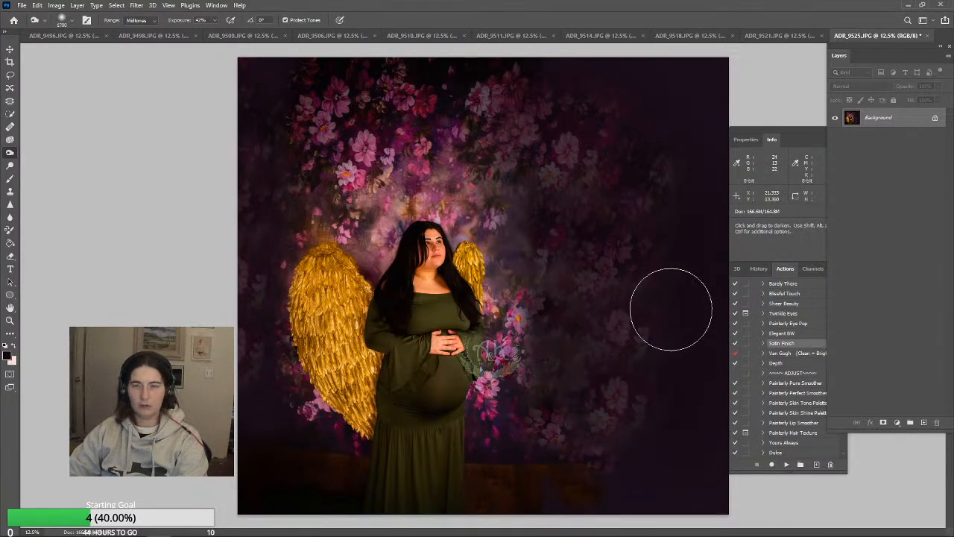
mouse_move(333, 117)
left_mouse_down()
mouse_move(392, 177)
mouse_move(359, 179)
mouse_move(345, 135)
left_mouse_up()
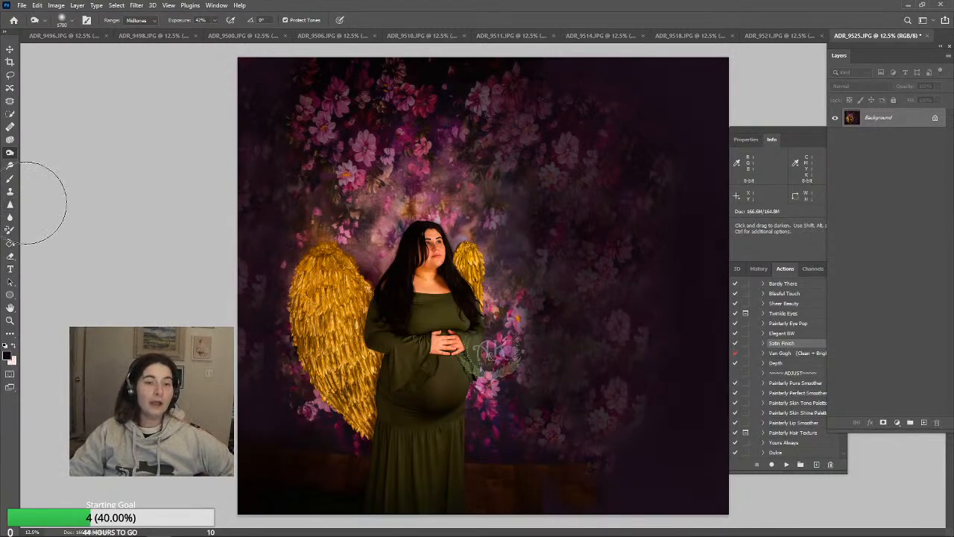
Crop the photo to a slightly rotated 2:3 landscape frame around the woman and wings, with Content-Aware fill for empty edges
left_click(11, 64)
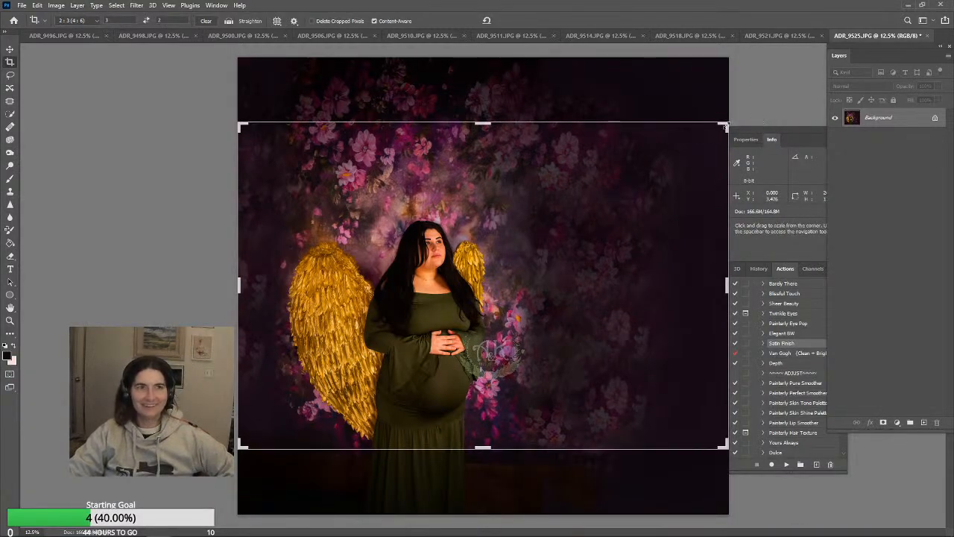
left_click_drag(724, 125, 712, 135)
left_click_drag(680, 145, 699, 150)
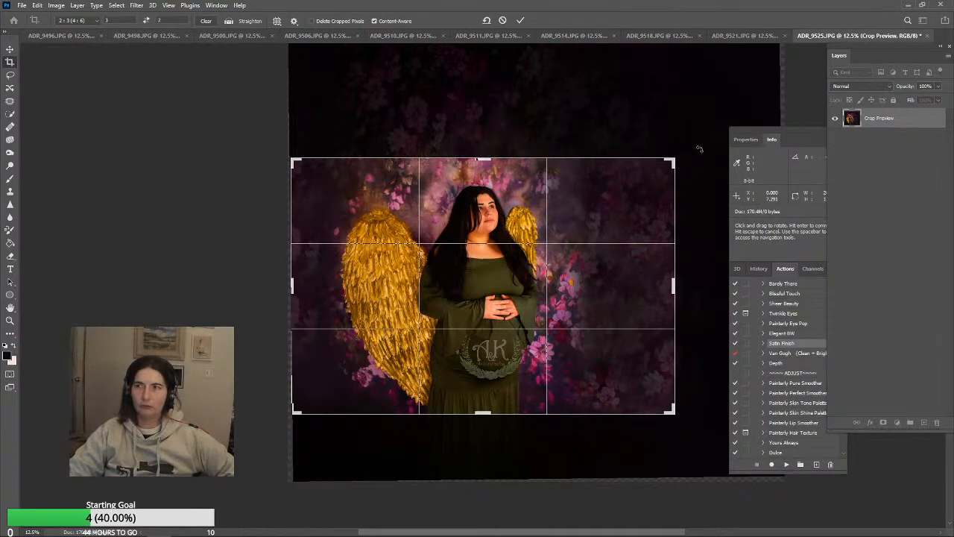
left_click_drag(675, 158, 686, 148)
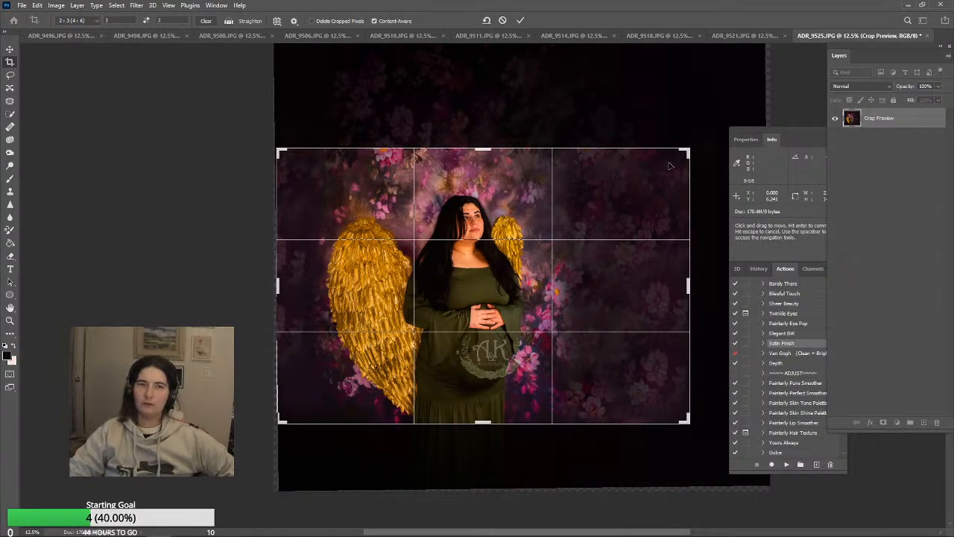
left_click_drag(587, 189, 586, 195)
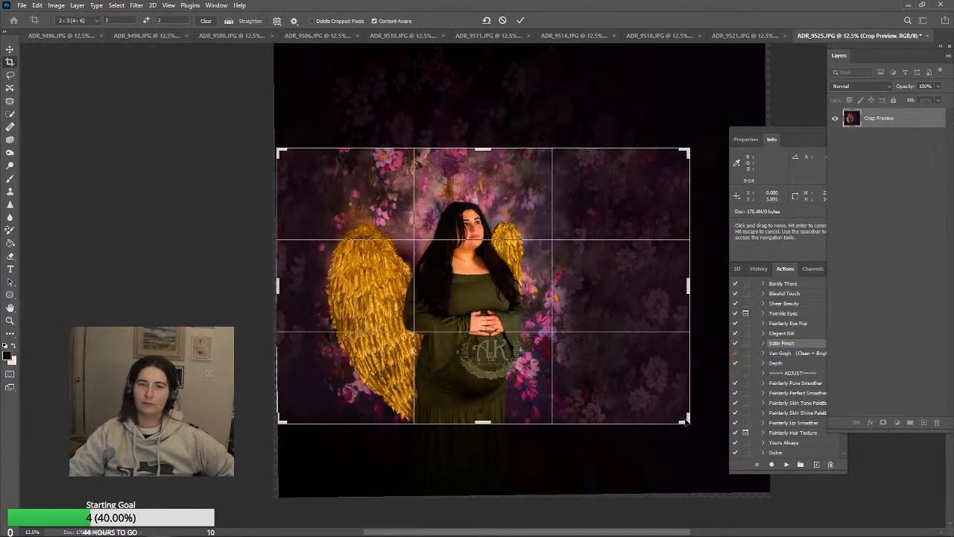
left_click_drag(687, 422, 704, 431)
left_click_drag(567, 344, 572, 344)
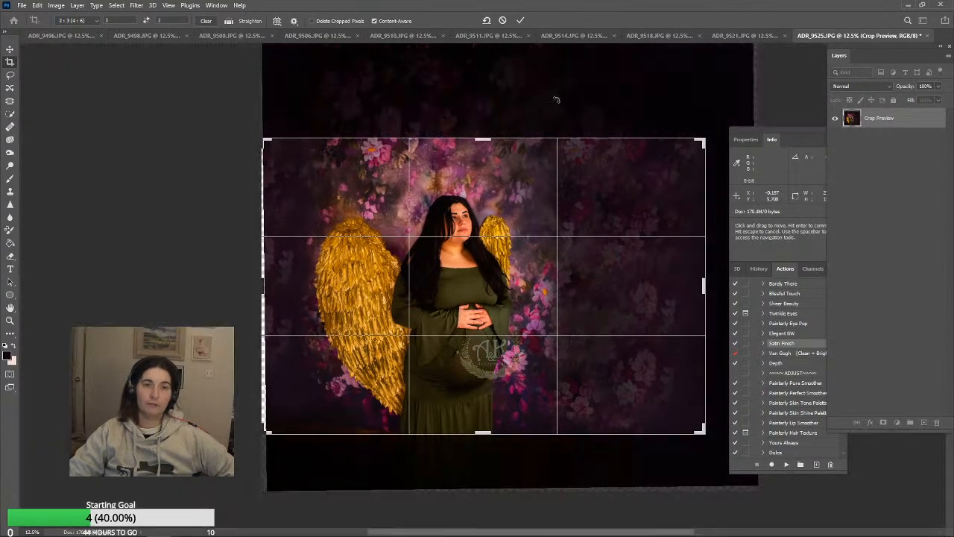
left_click_drag(496, 179, 497, 181)
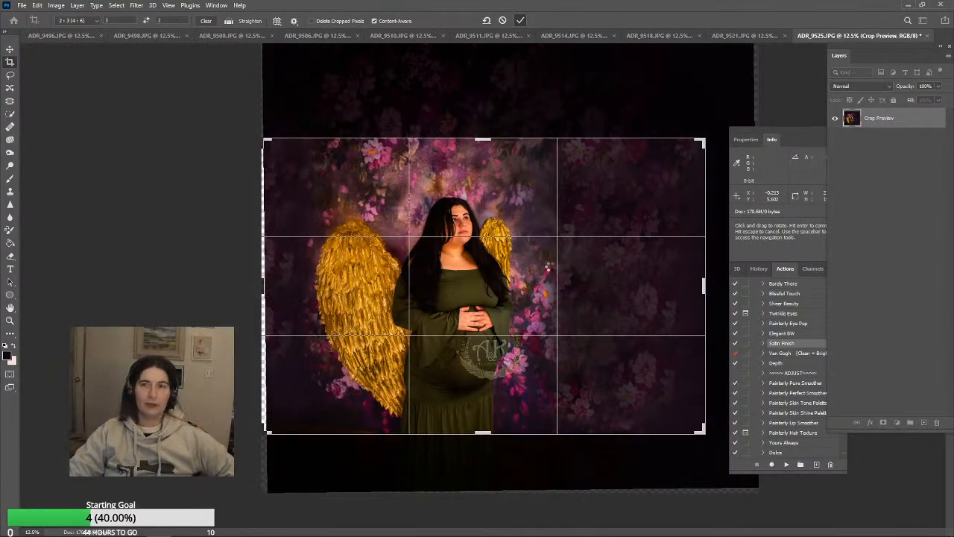
key("Return")
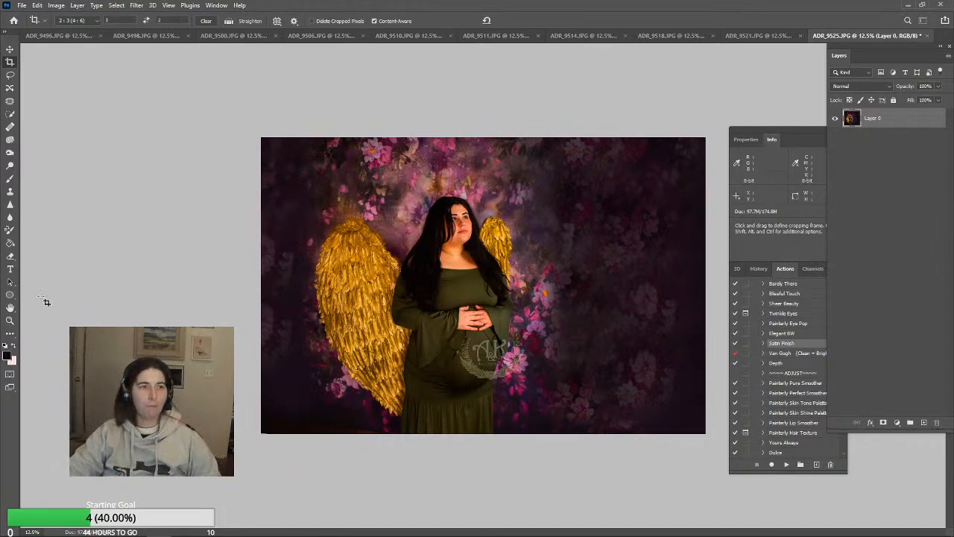
Clean up the dress fabric below the sleeve beside the large wing with the Clone Stamp, reducing the brush to 100 px
left_click(11, 321)
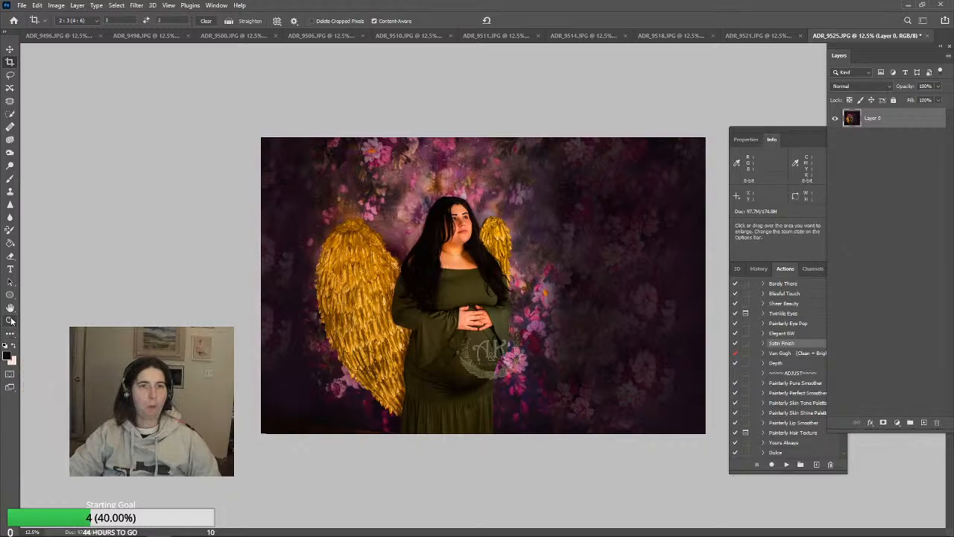
left_click(485, 357)
left_click(472, 383)
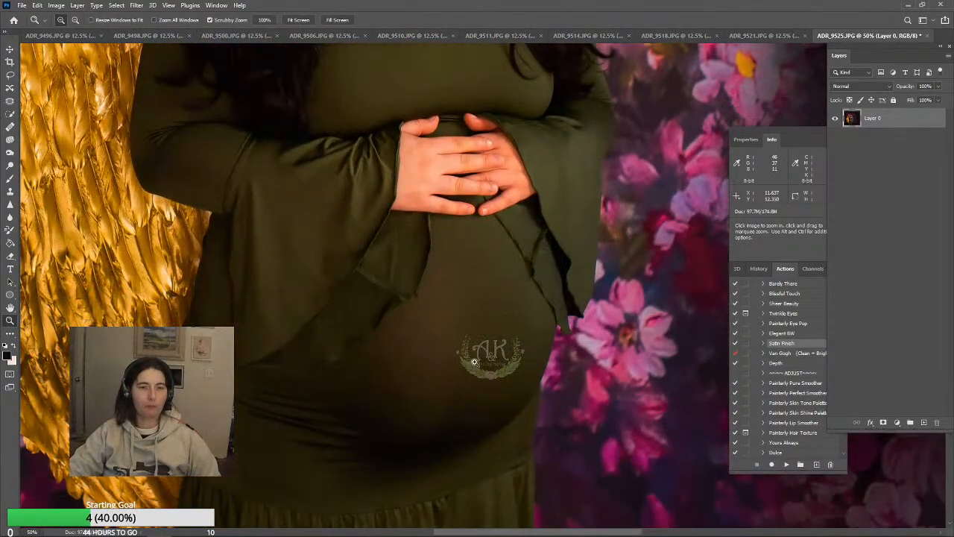
left_click(10, 192)
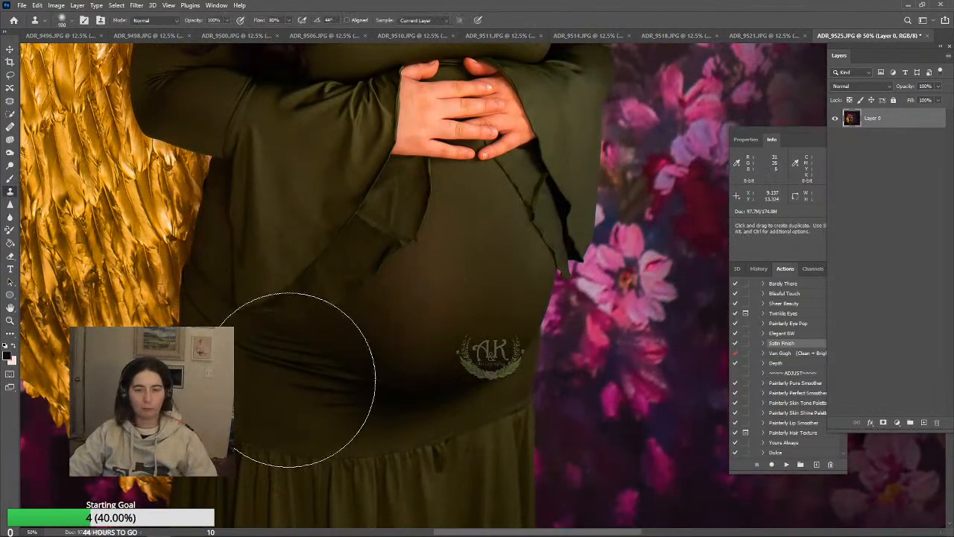
key("bracketleft")
key("bracketleft")
key("bracketleft")
key("bracketleft")
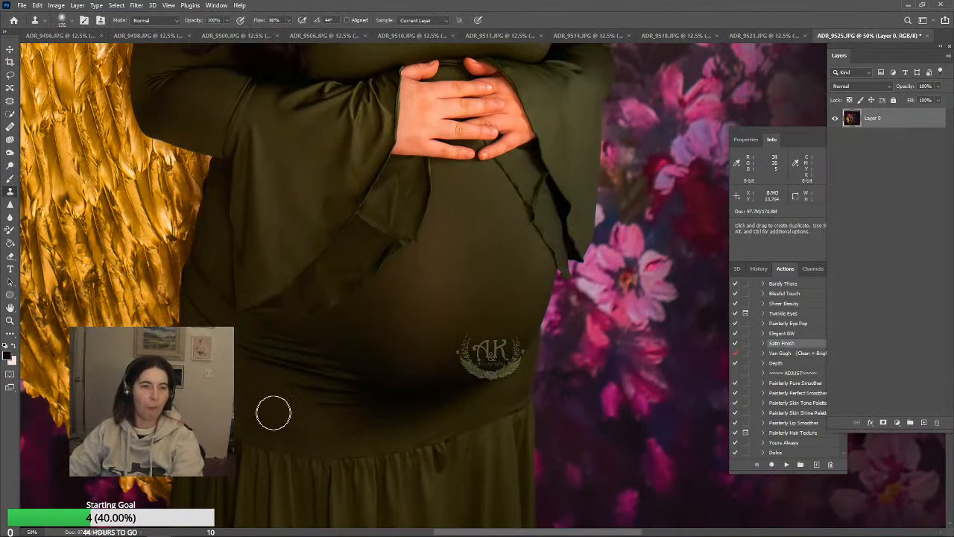
left_click(255, 427, "alt")
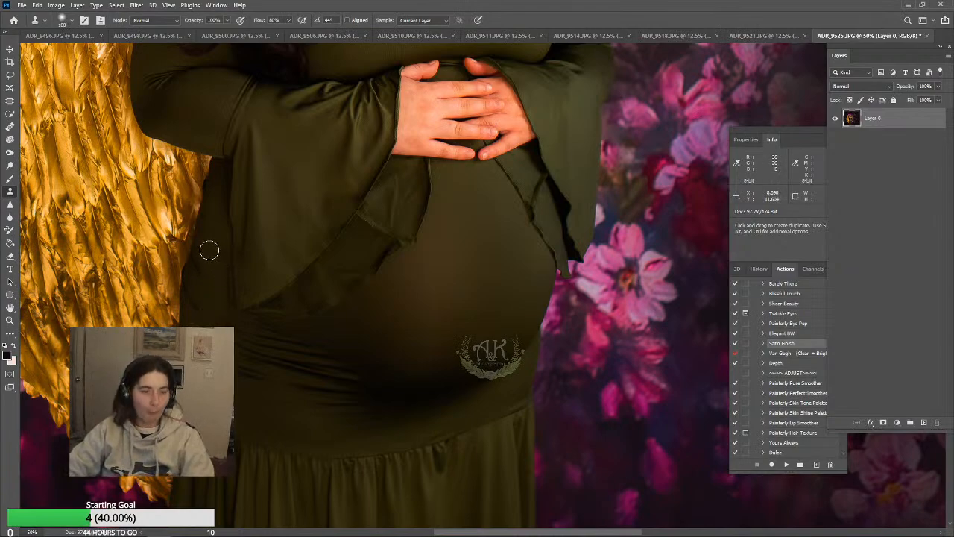
left_click(206, 251, "alt")
left_click_drag(200, 263, 199, 265)
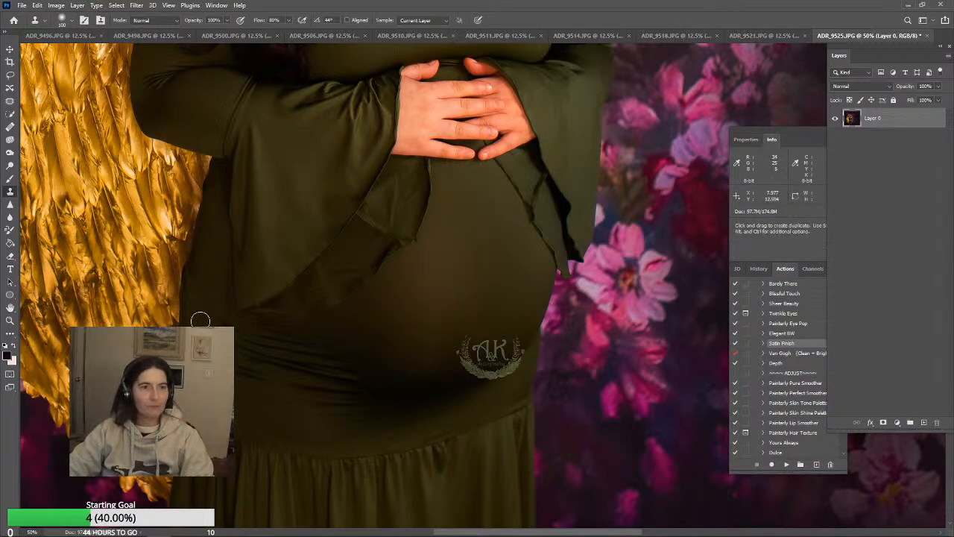
left_click_drag(205, 254, 196, 278)
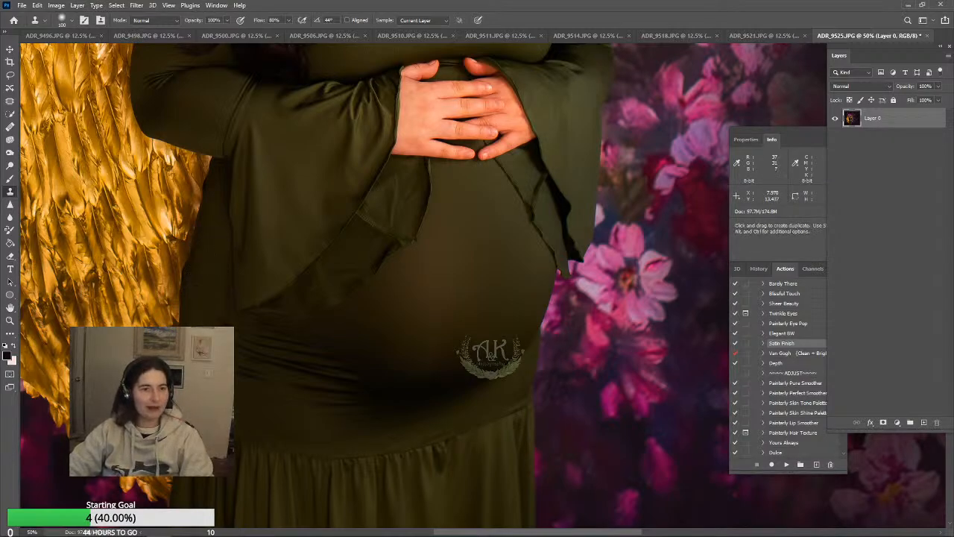
left_click(214, 278, "alt")
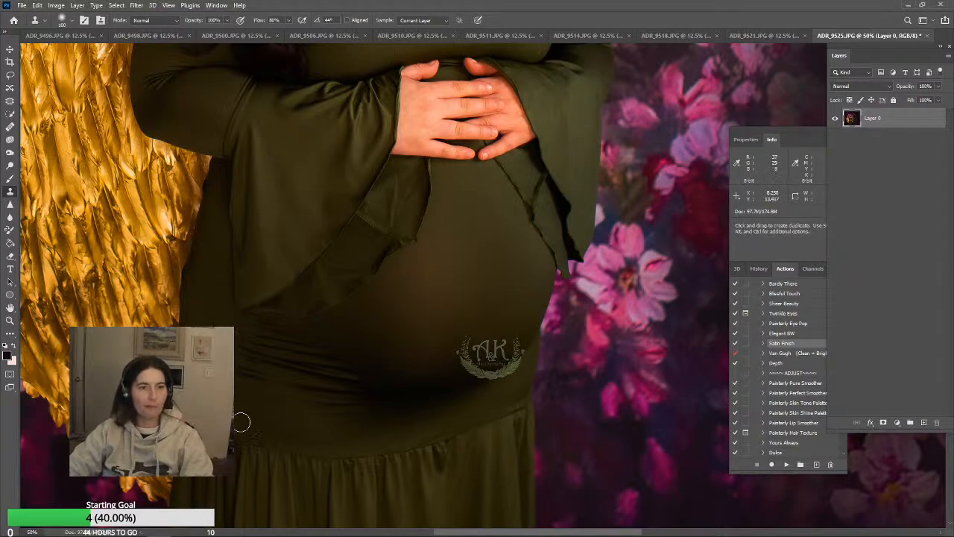
Clone smooth fabric over the dress creases beside the lower belly with a 300 px brush
key("bracketright")
key("bracketright")
key("bracketright")
key("bracketright")
key("bracketright")
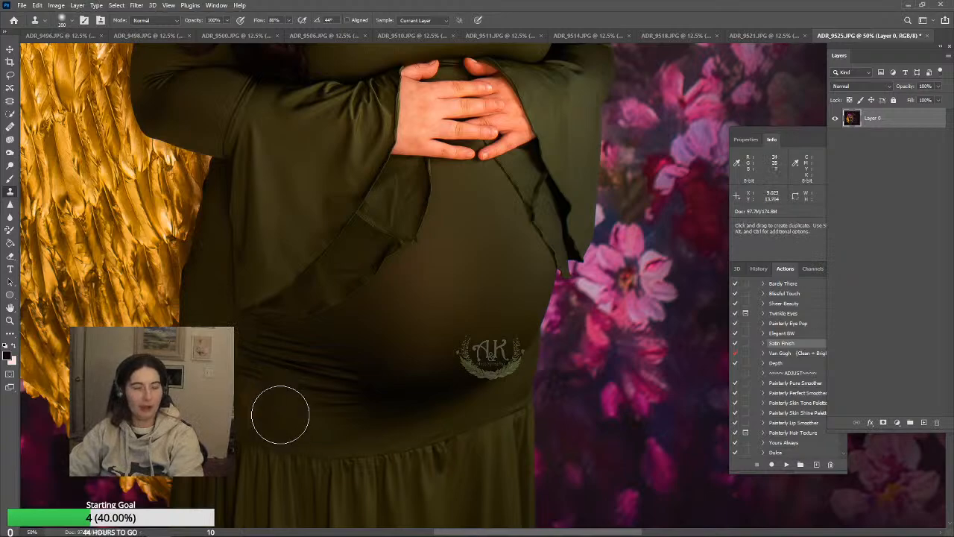
left_click(275, 408, "alt")
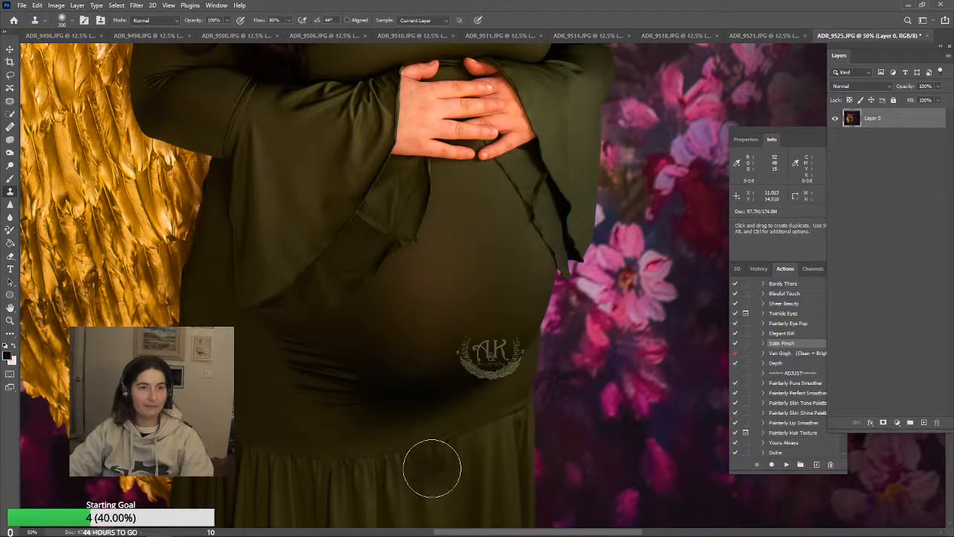
left_click(301, 417, "alt")
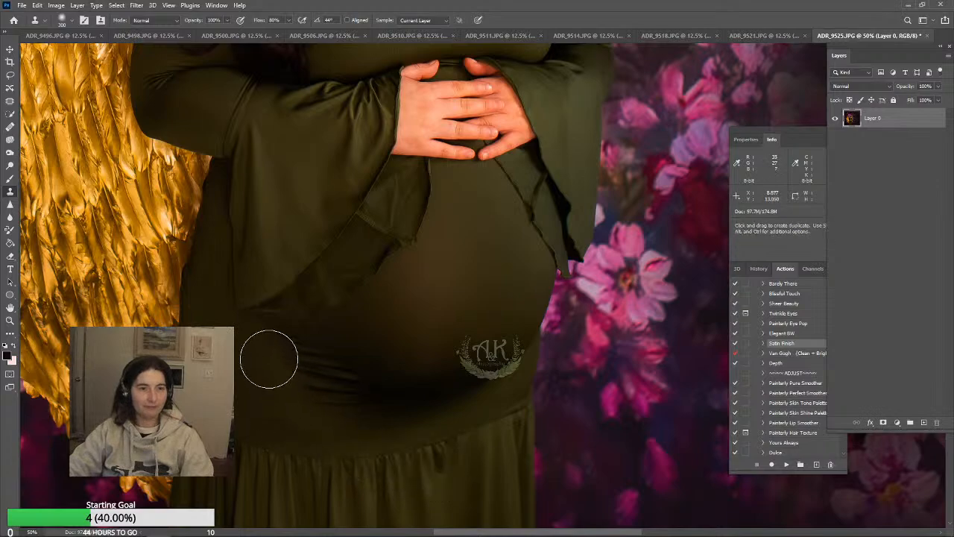
left_click(367, 428, "alt")
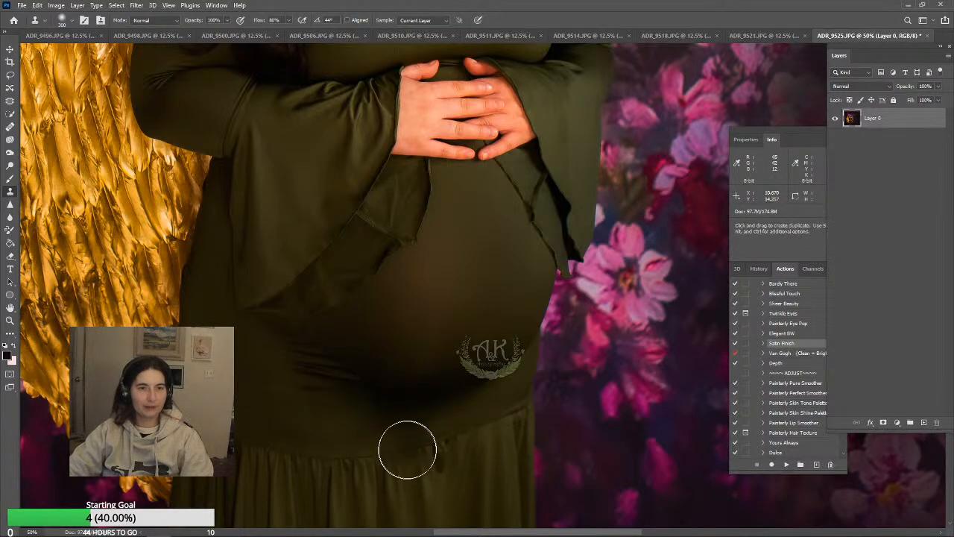
Blend away the remaining creases and shadow edge under the belly with the Clone Stamp at 46% opacity
left_click_drag(275, 35, 199, 32)
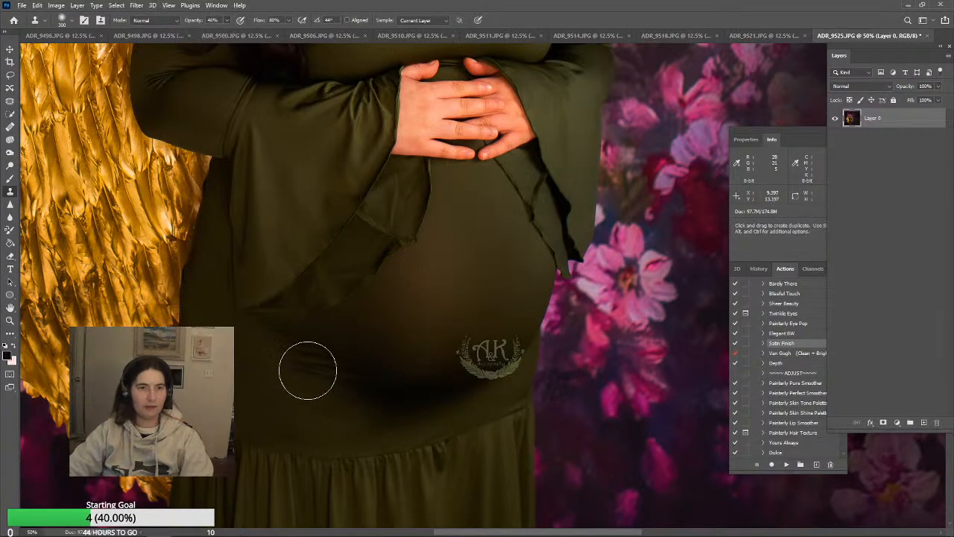
left_click(323, 340, "alt")
left_click_drag(294, 348, 330, 410)
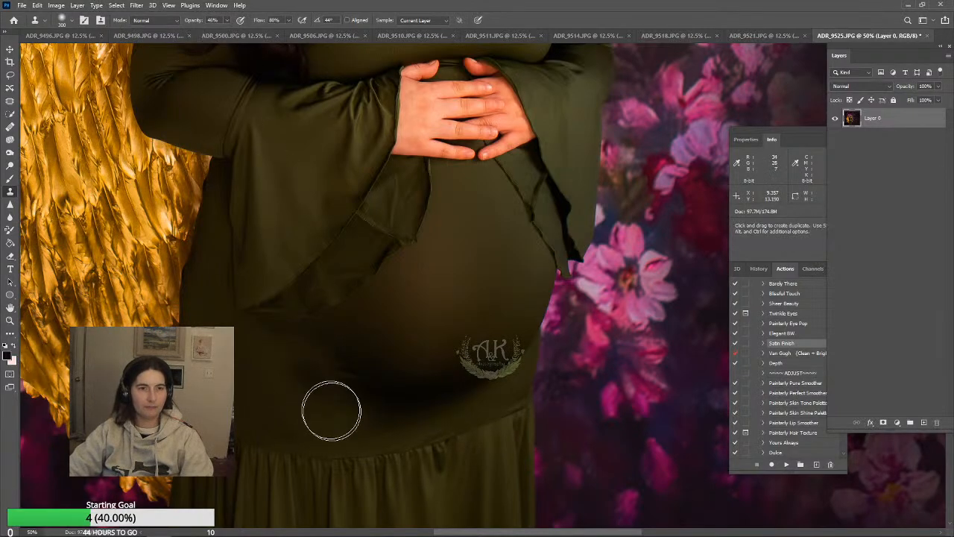
left_click(300, 368, "alt")
left_click(273, 338)
left_click(323, 406, "alt")
left_click(349, 372)
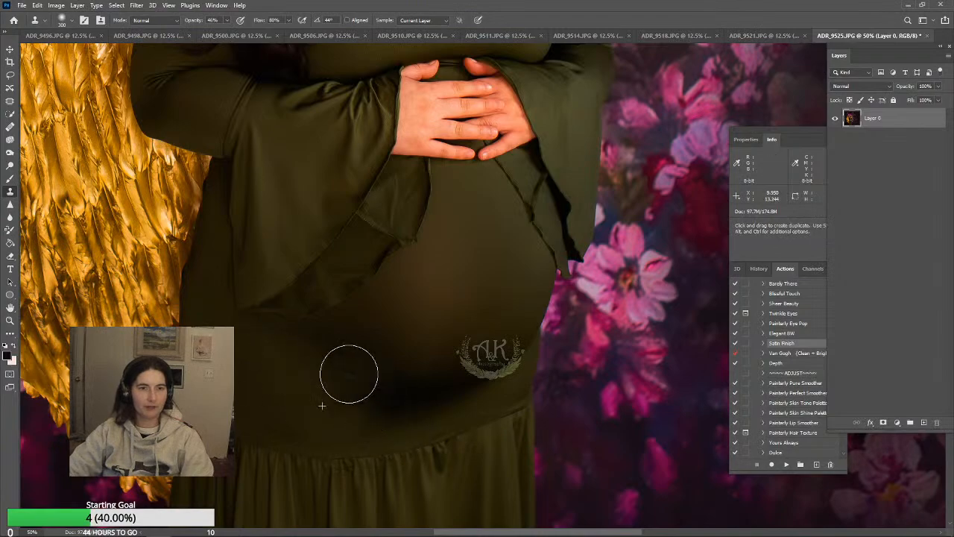
left_click(344, 364)
key("ctrl+z")
left_click(375, 378, "alt")
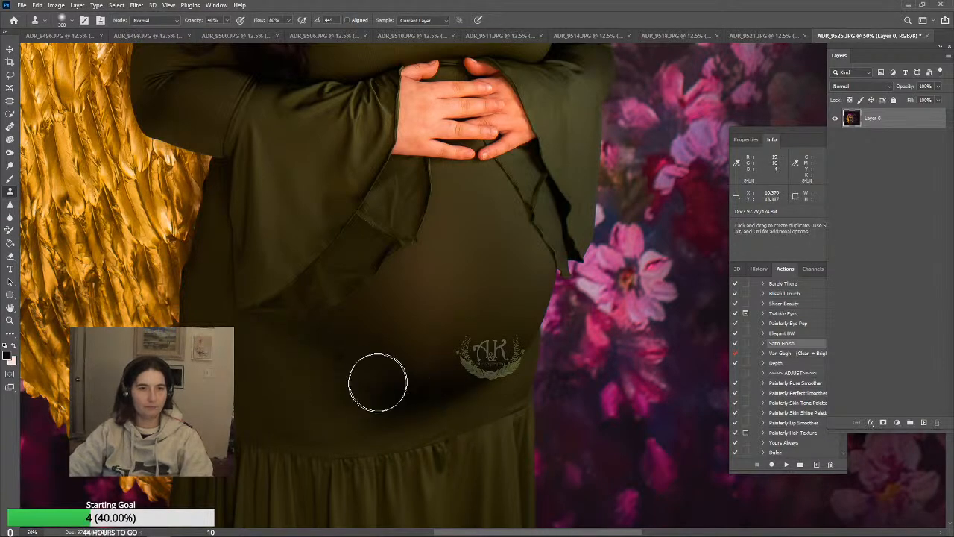
left_click(348, 366)
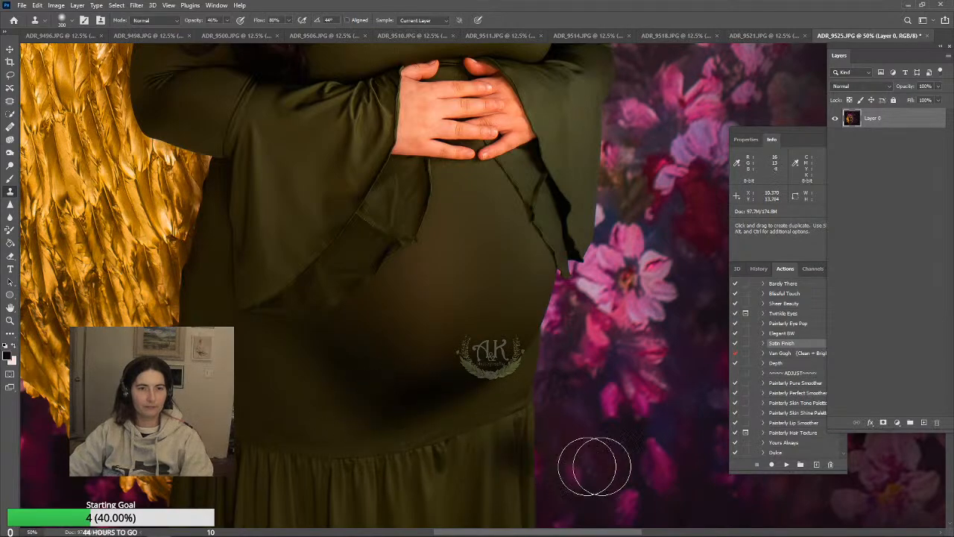
scroll(628, 414, "up", 1)
scroll(628, 414, "up", 4)
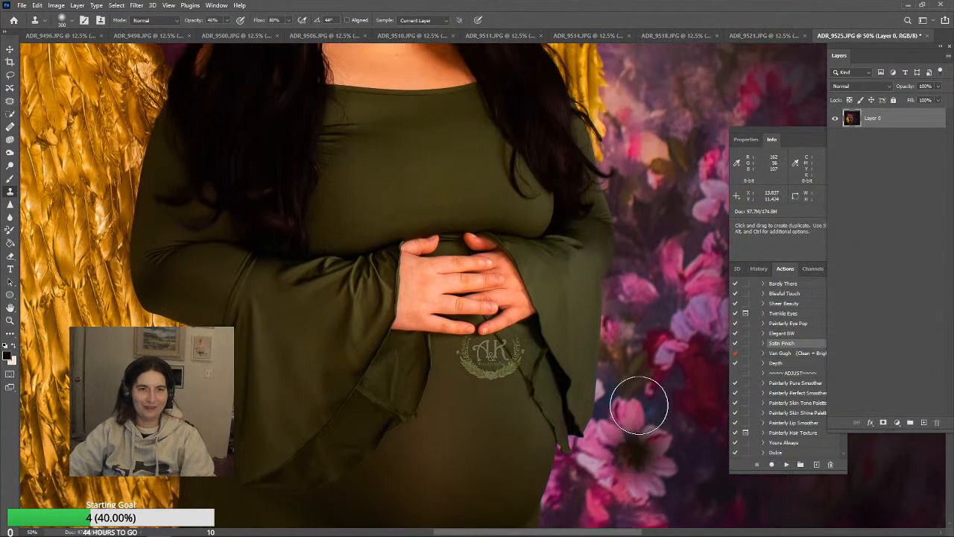
Darken the midtones of the woman and wings with the Burn tool, using a 1700 px brush at 42% exposure
left_click(8, 153)
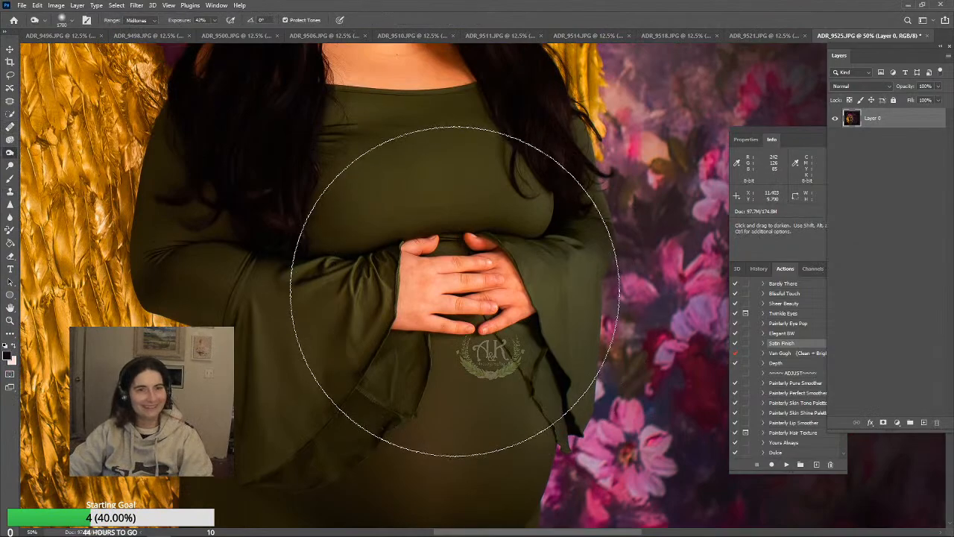
scroll(552, 358, "up", 2)
scroll(548, 336, "up", 5)
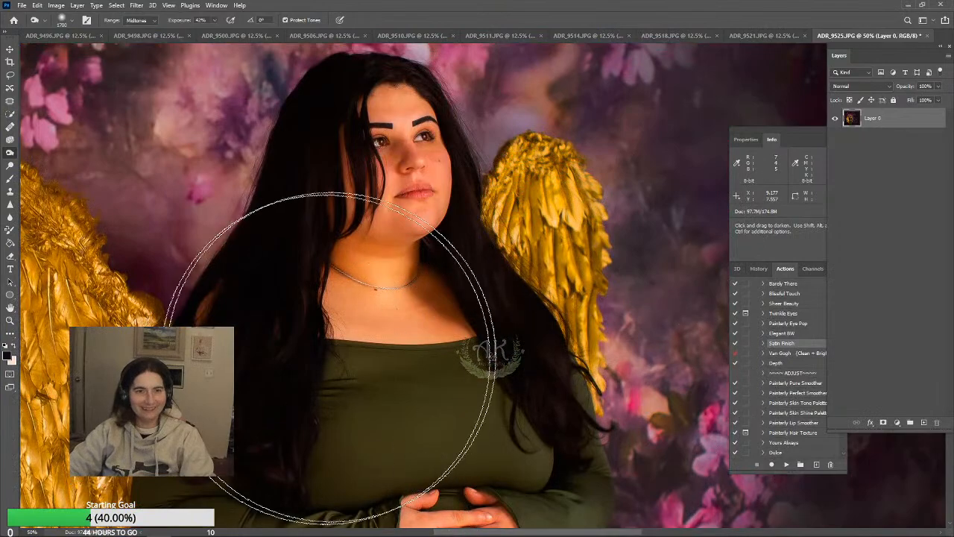
scroll(186, 391, "down", 2)
scroll(186, 380, "down", 8)
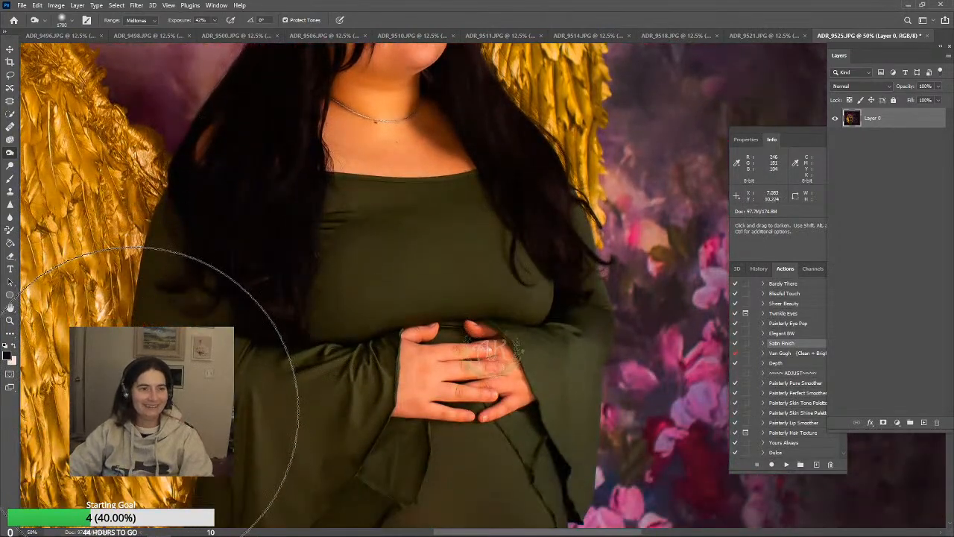
scroll(425, 298, "up", 7)
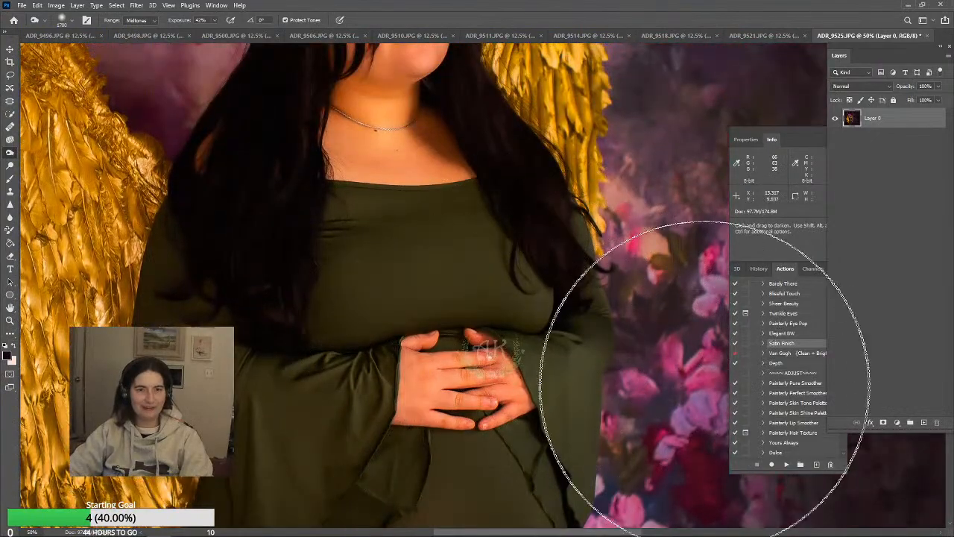
scroll(708, 384, "up", 1)
scroll(828, 373, "up", 1)
scroll(596, 358, "up", 2)
scroll(561, 351, "up", 3)
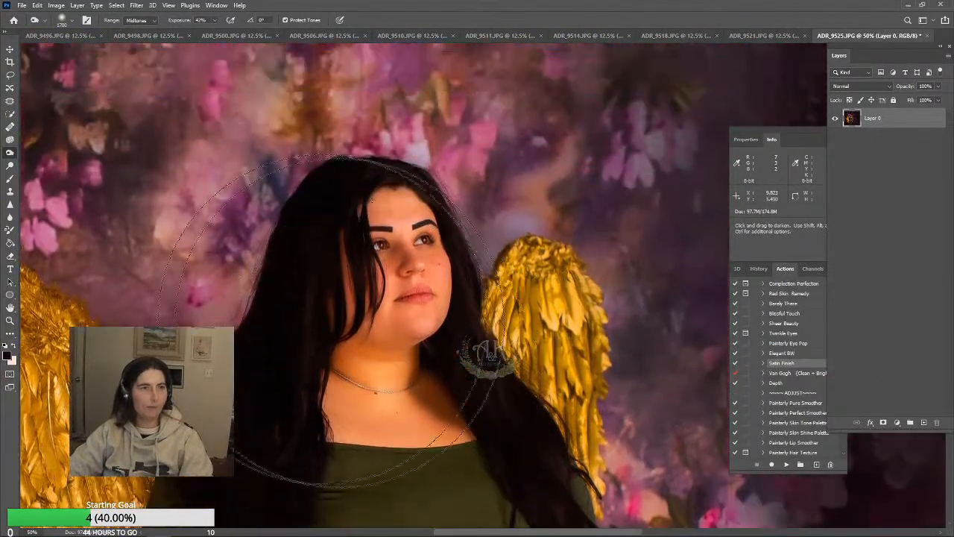
Even out the skin tone on the face and chest with a 100 px Color-mode brush at 24% opacity, using a sampled skin colour
left_click(10, 180)
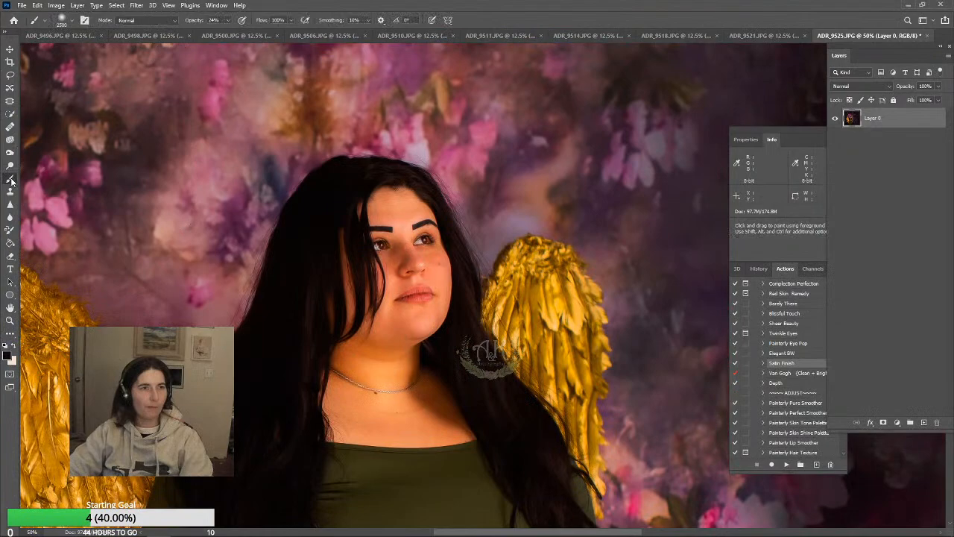
left_click(142, 20)
left_click(141, 266)
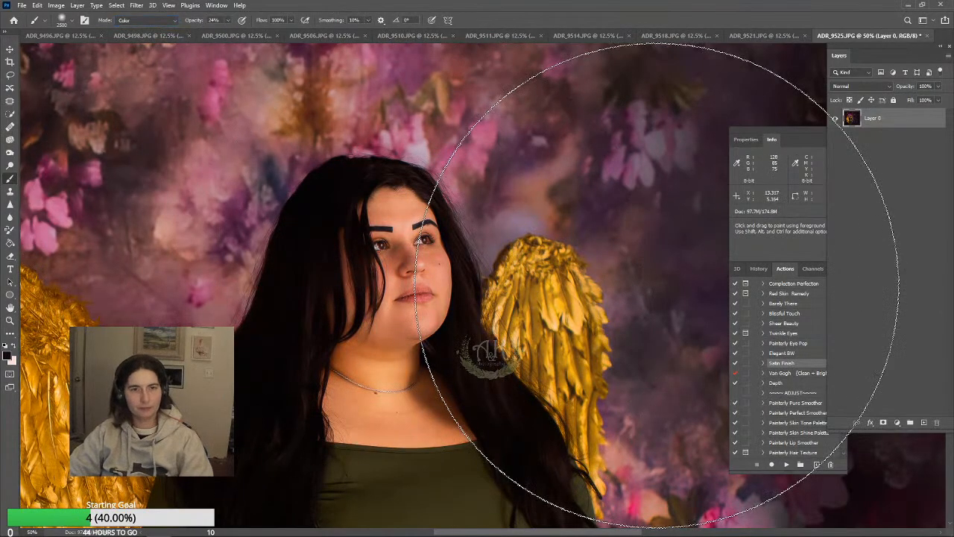
key("bracketleft")
key("bracketleft")
key("bracketleft")
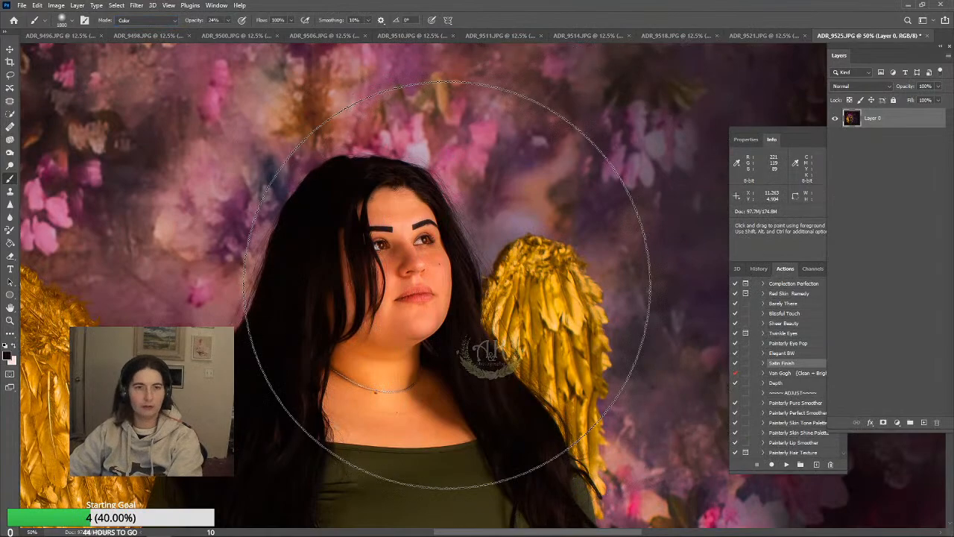
key("bracketleft")
key("bracketleft")
key("bracketleft")
key("bracketleft")
key("bracketleft")
key("bracketleft")
key("bracketleft")
key("bracketleft")
key("bracketleft")
key("bracketleft")
key("bracketleft")
key("bracketleft")
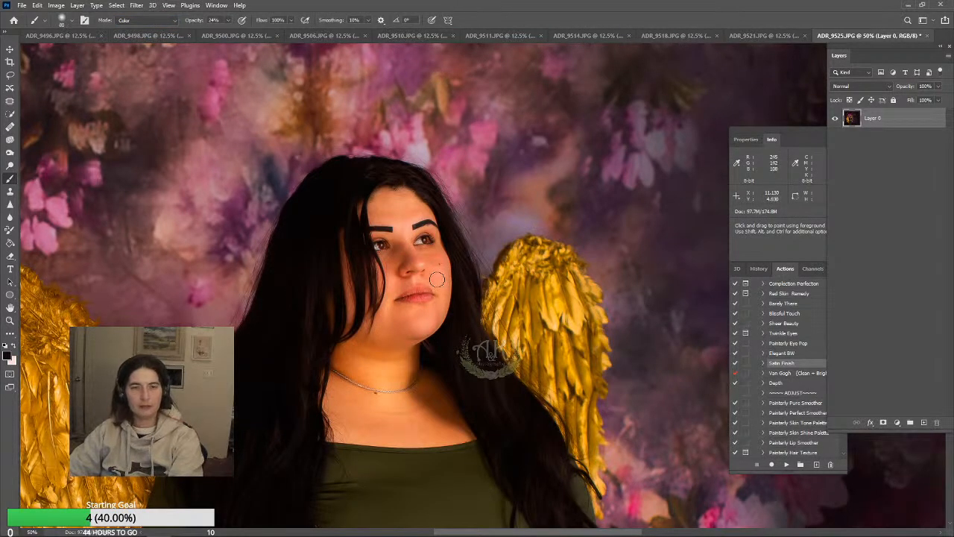
key("bracketright")
key("bracketright")
key("bracketright")
key("bracketright")
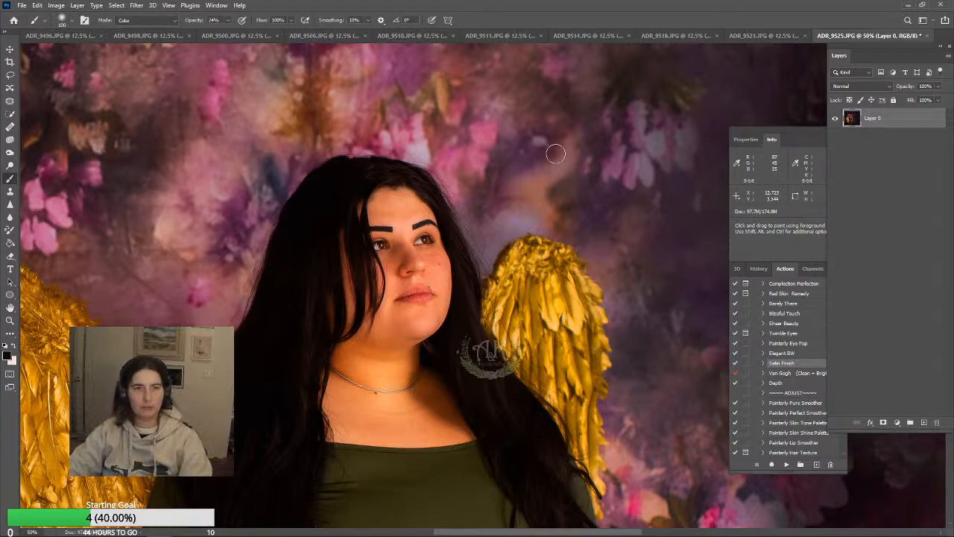
left_click(408, 209, "alt")
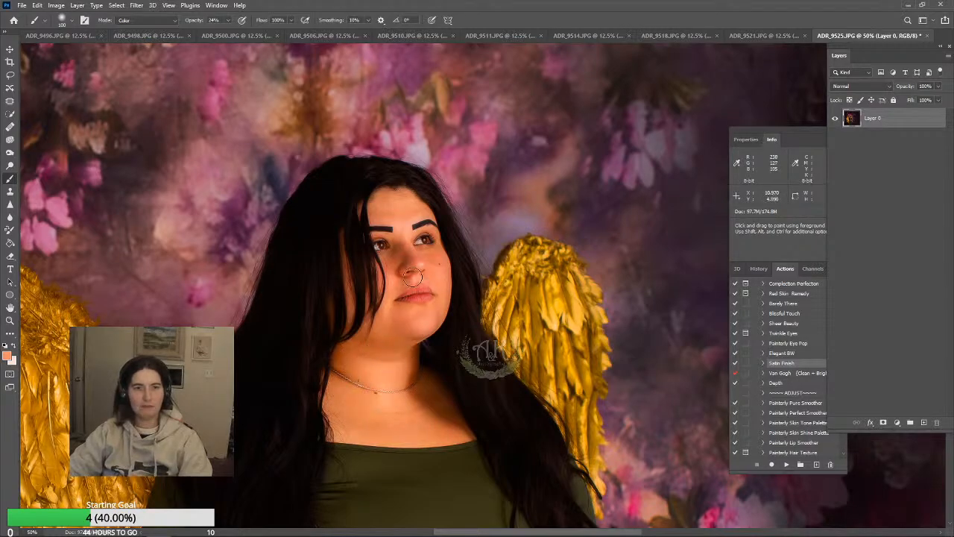
scroll(427, 362, "down", 2)
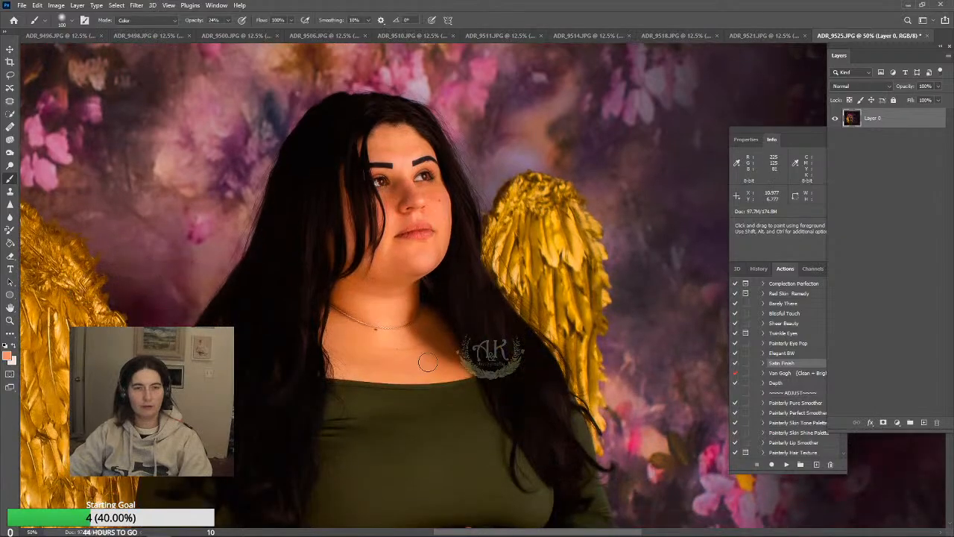
Even out the colour of the dress over the belly with a 700 px Color-mode brush, using a sampled olive tone
scroll(395, 345, "down", 10)
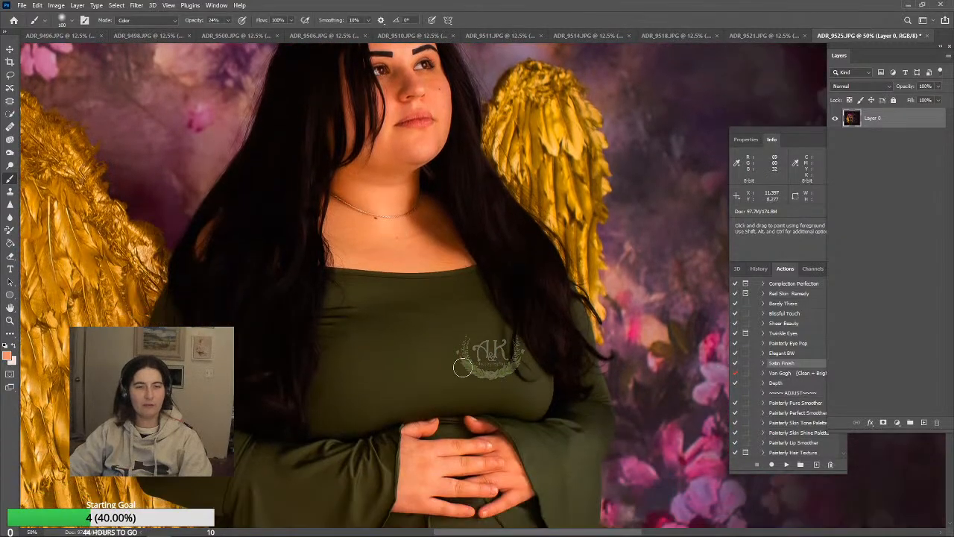
scroll(488, 415, "down", 2)
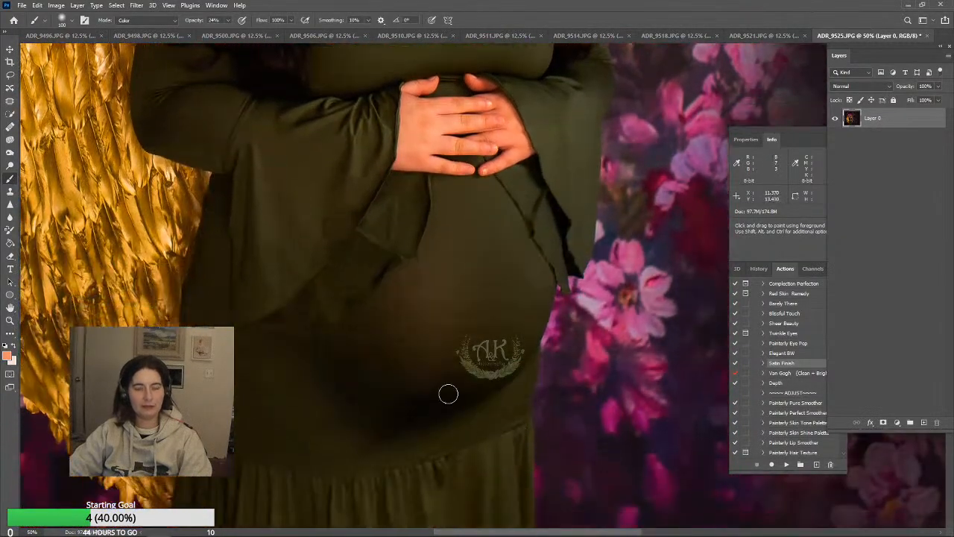
key("bracketright")
key("bracketright")
key("bracketright")
key("bracketright")
key("bracketright")
key("bracketright")
key("bracketright")
key("bracketright")
key("bracketright")
key("bracketright")
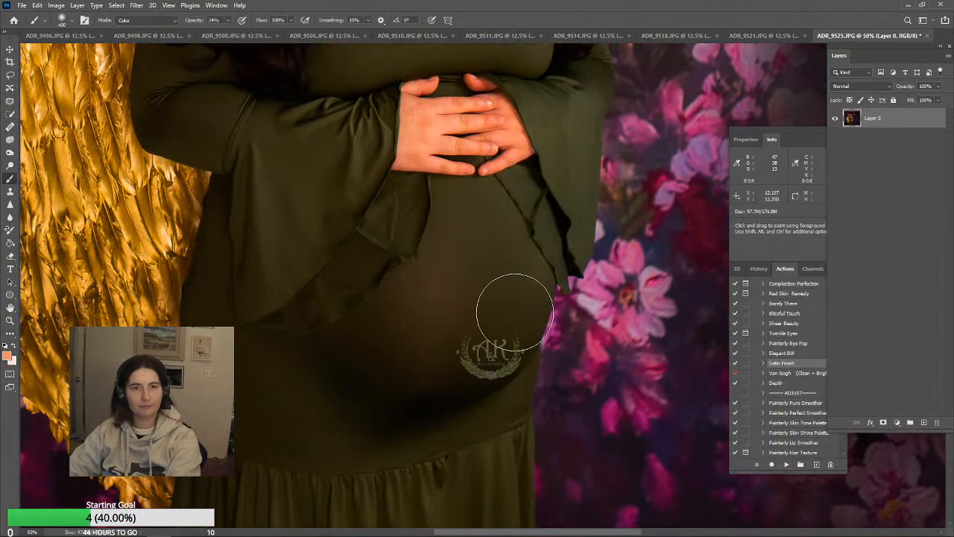
left_click(409, 312, "alt")
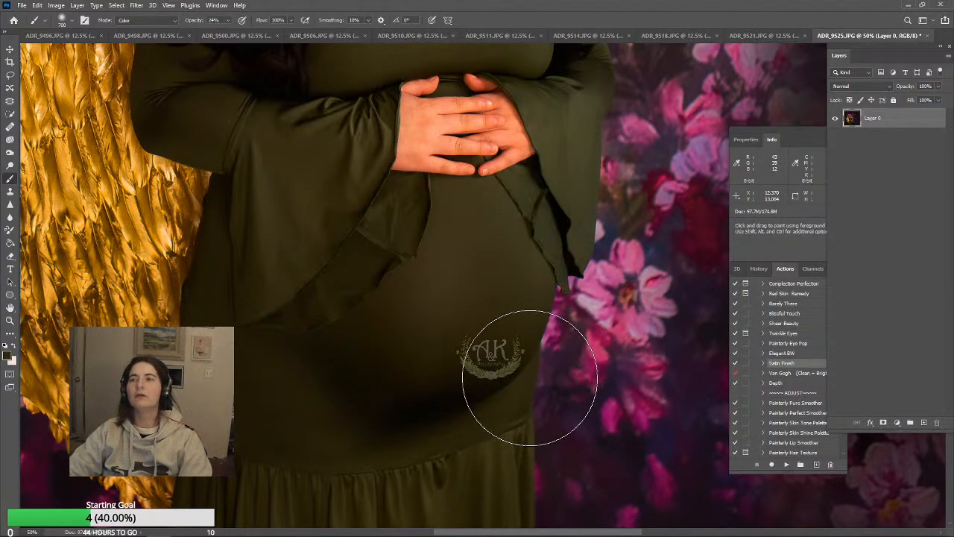
Clone away the creases and seams in the sleeve ruffle on the large wing's side with a 125 px Clone Stamp at 46% opacity
scroll(566, 369, "up", 4)
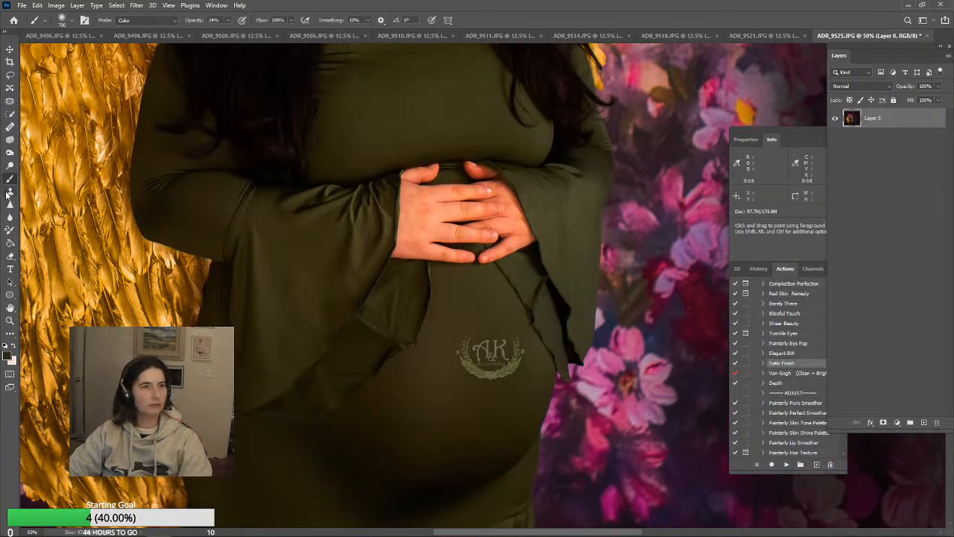
left_click(9, 192)
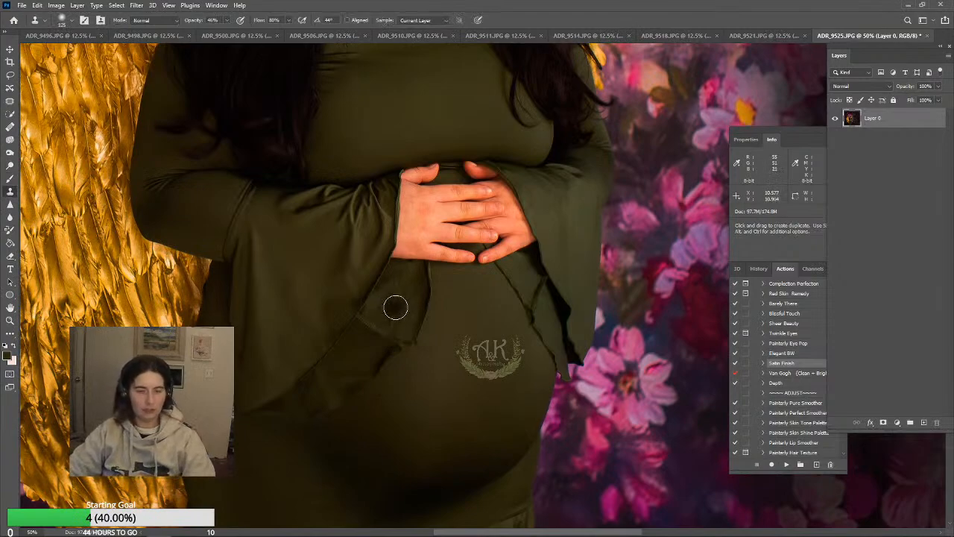
left_click(396, 307, "alt")
mouse_move(371, 321)
left_mouse_down()
mouse_move(362, 332)
mouse_move(368, 322)
mouse_move(398, 324)
mouse_move(397, 307)
left_mouse_up()
left_click(398, 294, "alt")
left_click(389, 314, "alt")
left_click(381, 320, "alt")
left_click(391, 320, "alt")
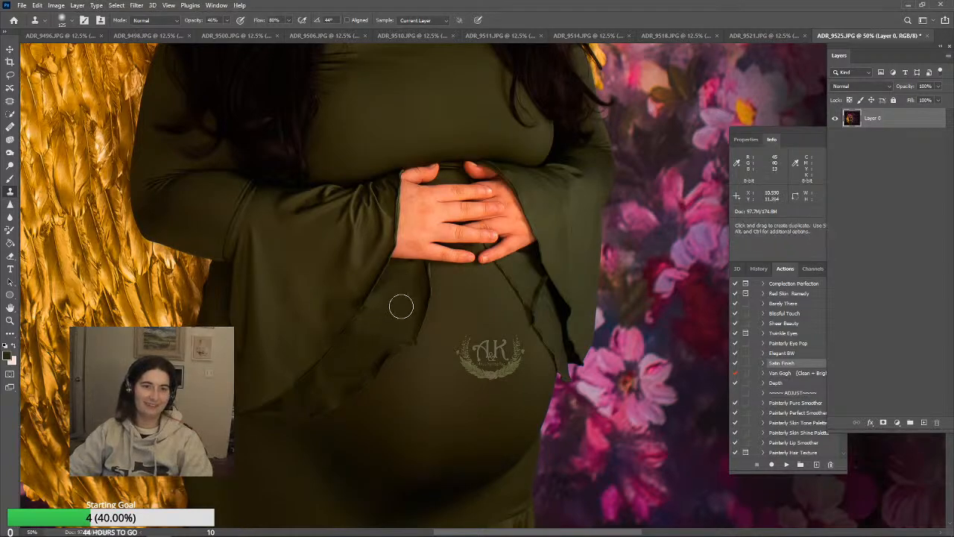
left_click(359, 345, "alt")
left_click(356, 347, "alt")
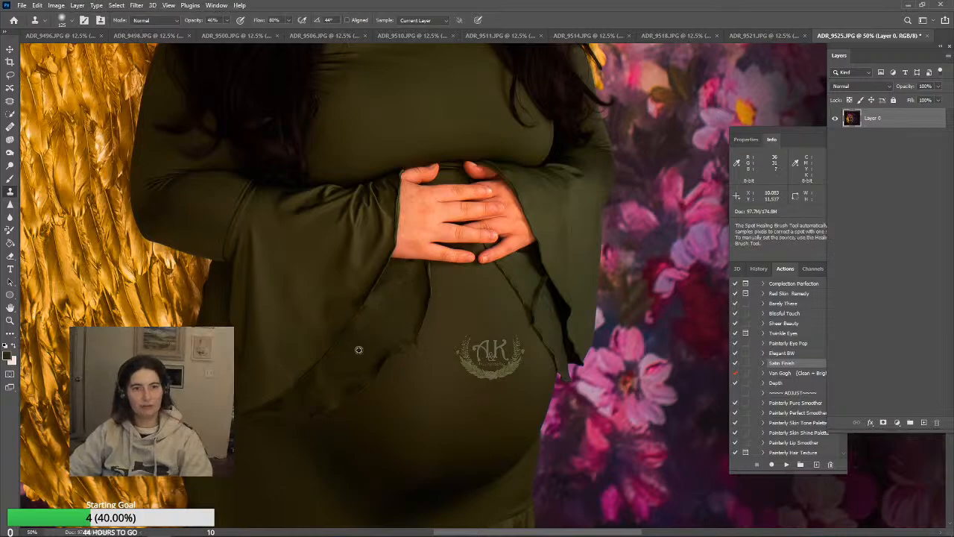
mouse_move(375, 322)
left_mouse_down()
mouse_move(399, 313)
mouse_move(415, 337)
left_mouse_up()
left_click(392, 333, "alt")
Clean up the ragged folds and dark gap along the sleeve edge on the flower side with the Clone Stamp
scroll(553, 347, "up", 1)
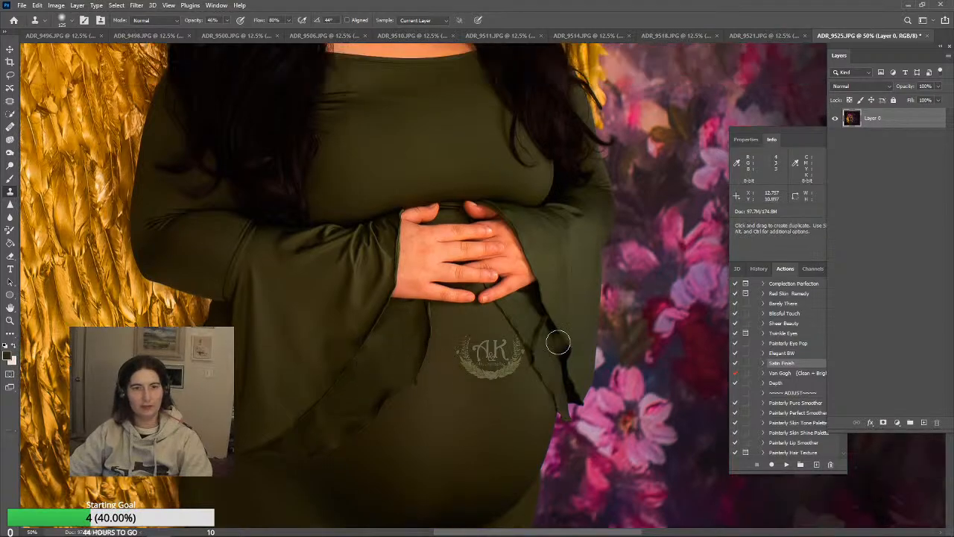
left_click(557, 354, "alt")
left_click_drag(543, 347, 540, 345)
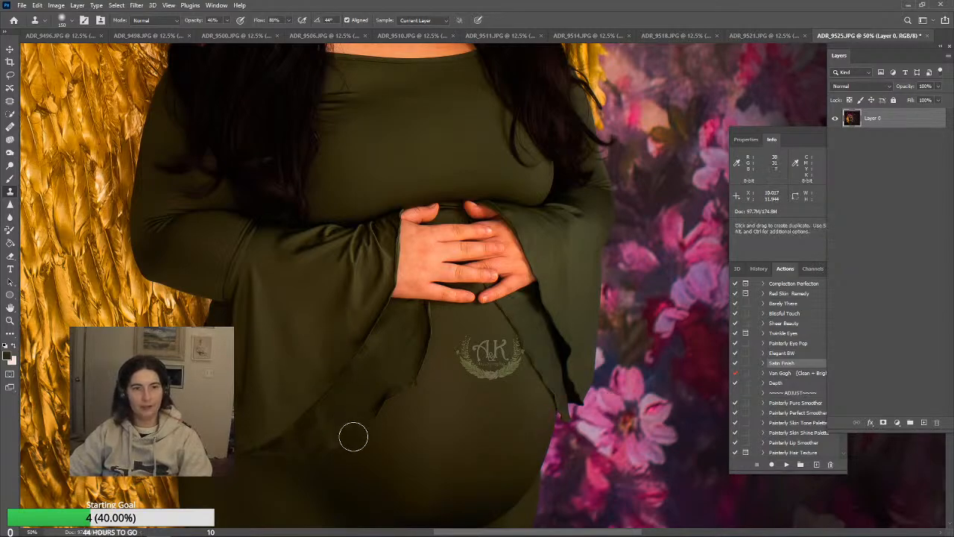
Clone smooth fabric over the creases across the dress chest with a 150 px aligned Clone Stamp at 46% opacity
scroll(353, 437, "up", 5)
scroll(239, 440, "up", 3)
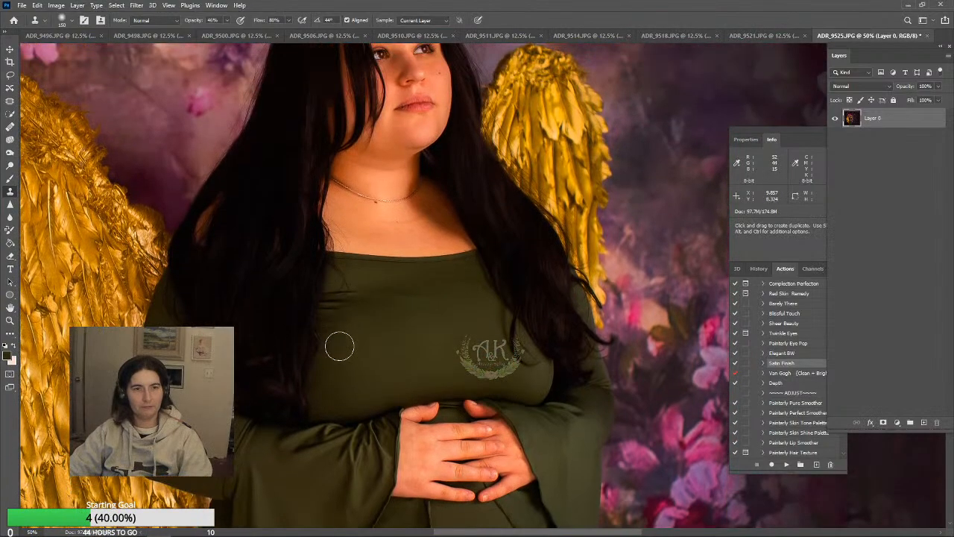
mouse_move(339, 297)
left_mouse_down()
mouse_move(359, 322)
mouse_move(375, 316)
mouse_move(362, 293)
mouse_move(338, 303)
left_mouse_up()
left_click(353, 292, "alt")
left_click(374, 316, "alt")
left_click(368, 310, "alt")
left_click(402, 303, "alt")
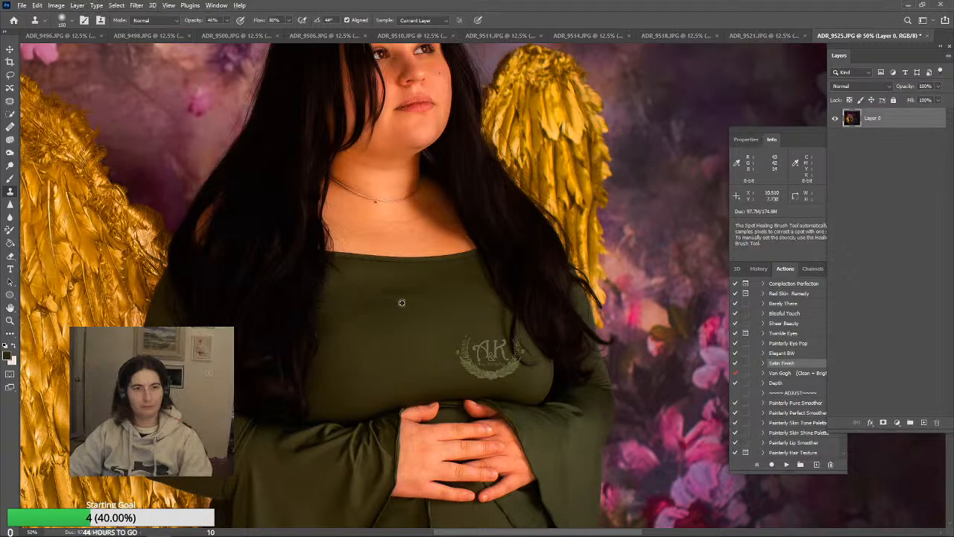
left_click(434, 289, "alt")
mouse_move(409, 297)
left_mouse_down()
mouse_move(395, 298)
mouse_move(402, 314)
mouse_move(385, 298)
mouse_move(372, 316)
mouse_move(348, 300)
left_mouse_up()
left_click(434, 297, "alt")
left_click(446, 316, "alt")
left_click_drag(456, 302, 462, 296)
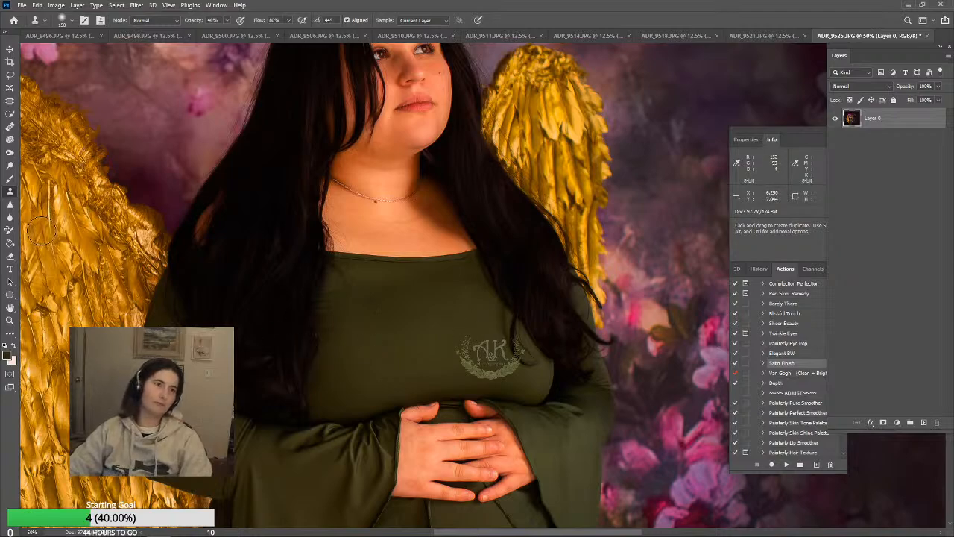
Even out the dress colour across the chest with a 250 px Color-mode brush at 24% opacity
left_click(10, 179)
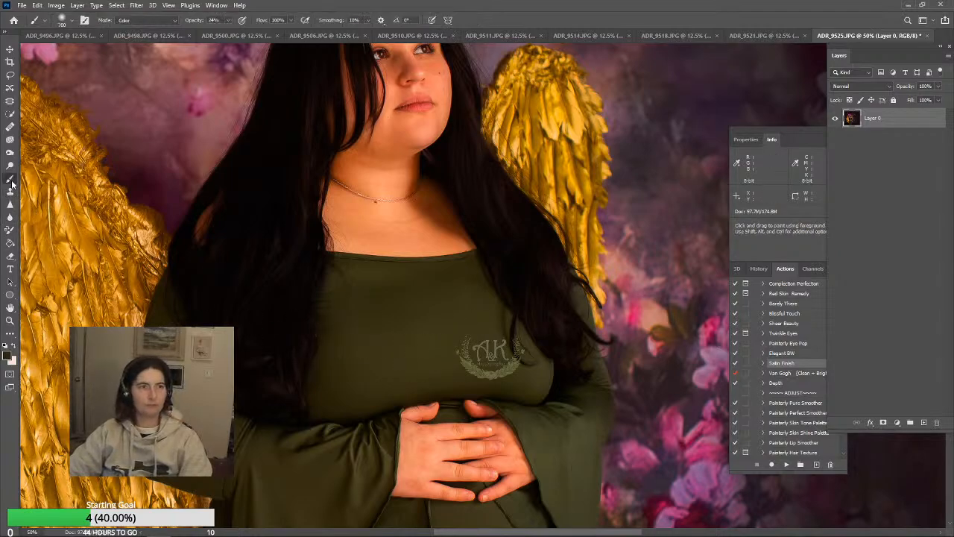
key("bracketleft")
key("bracketleft")
key("bracketleft")
key("bracketleft")
key("bracketleft")
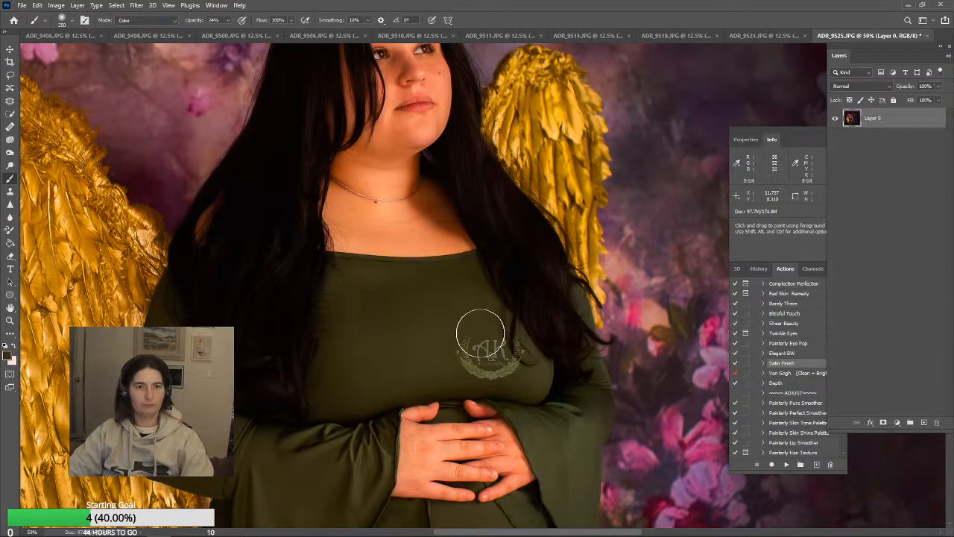
left_click(445, 330, "alt")
left_click(394, 325, "alt")
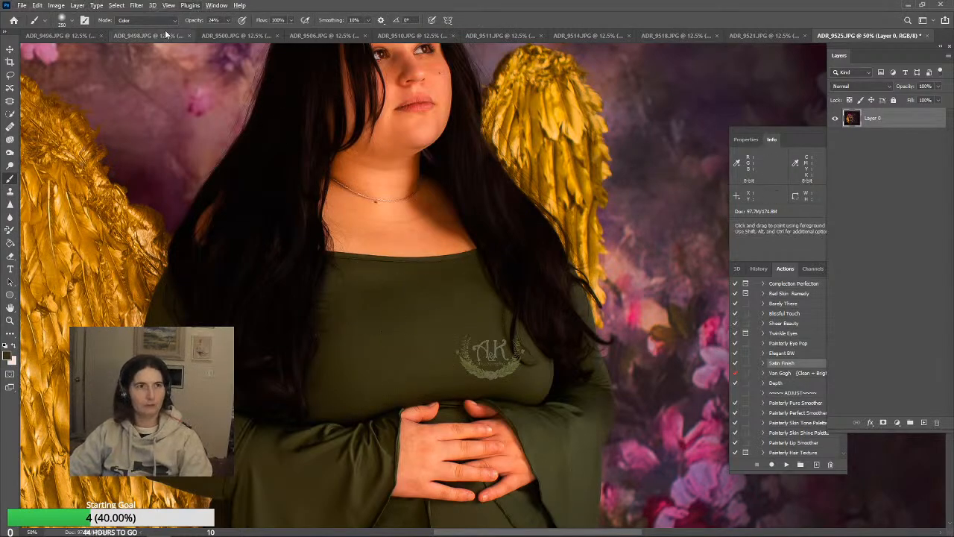
Switch the brush to Normal mode and blend sampled dress tones over the chest and belly at 24% opacity
left_click(142, 21)
left_click(135, 29)
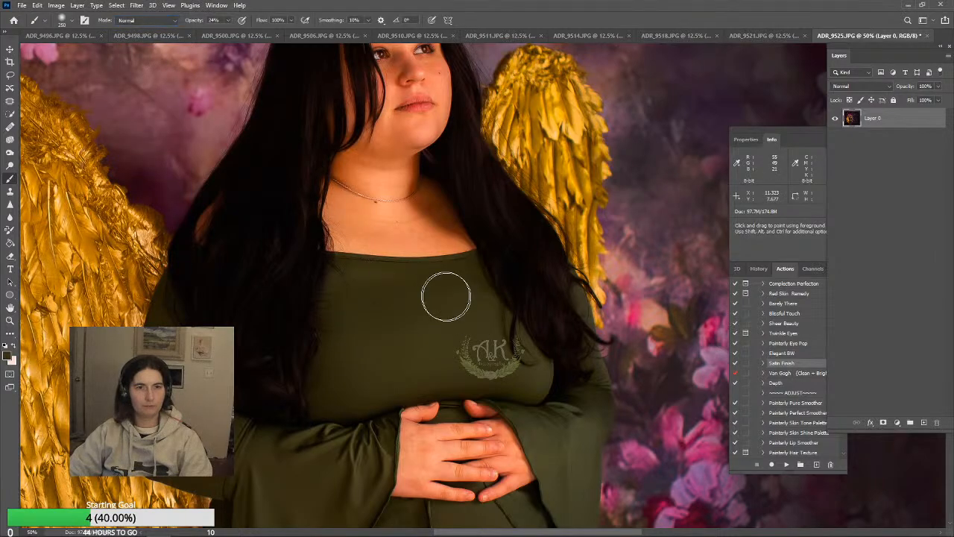
scroll(527, 421, "down", 2)
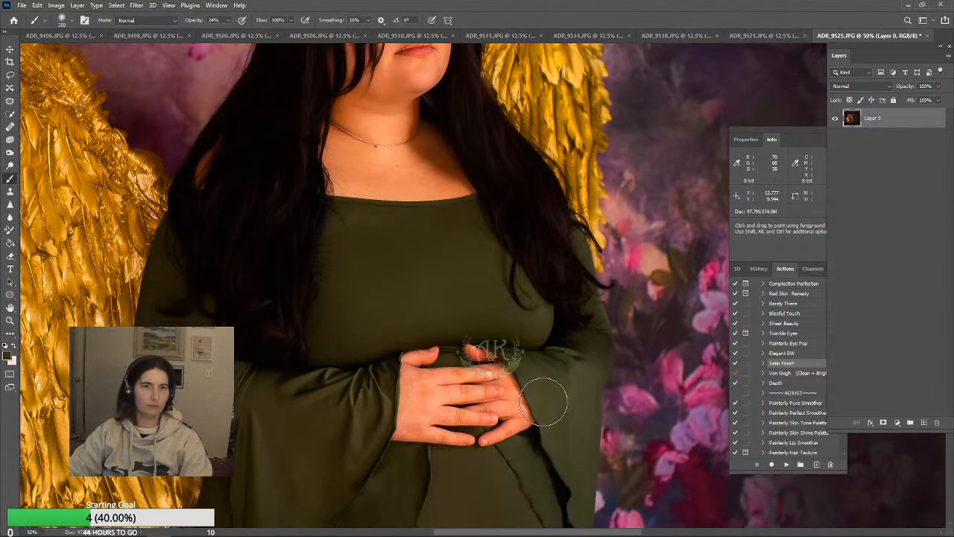
scroll(548, 402, "down", 3)
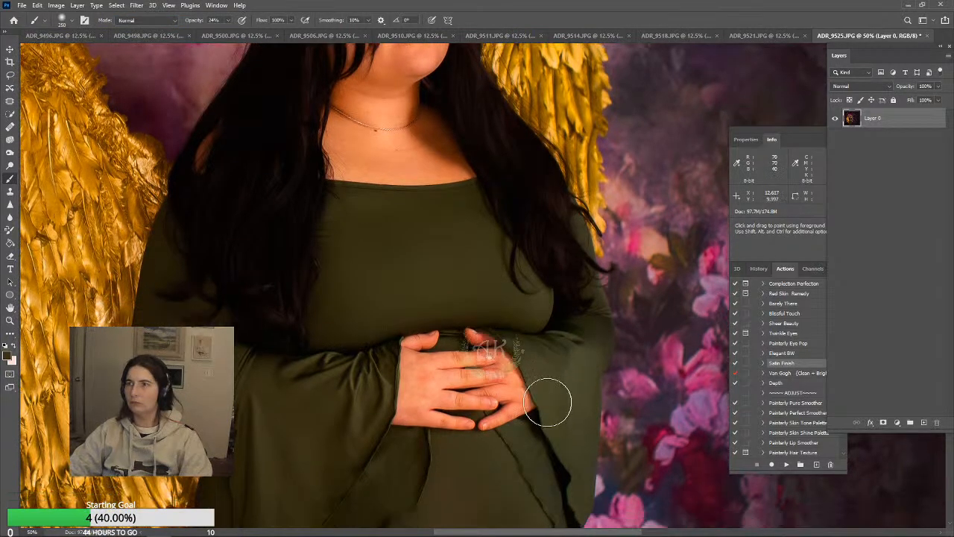
scroll(539, 398, "down", 5)
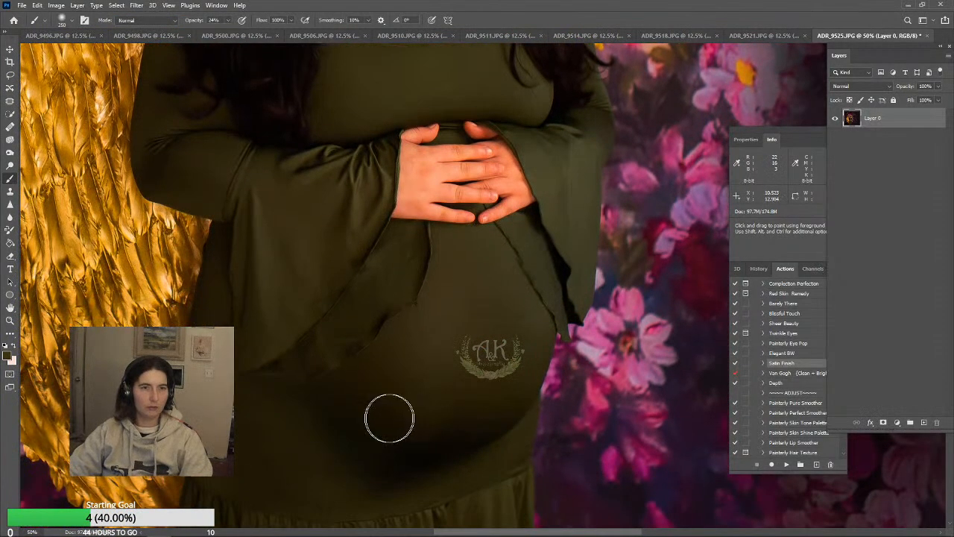
left_click(351, 332, "alt")
Clone dark hair over the uneven strands beside the face and crown with a 150 px Clone Stamp at 46% opacity
scroll(537, 311, "up", 14)
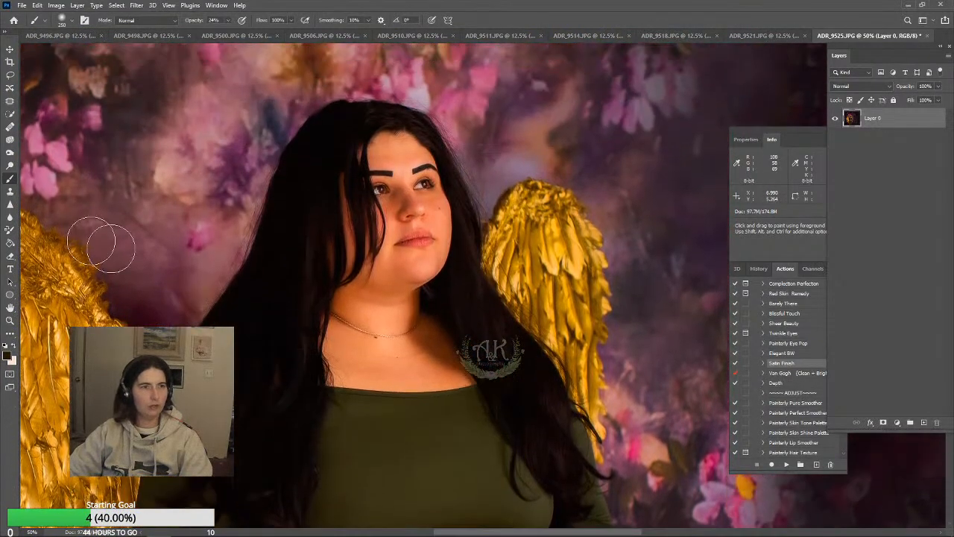
left_click(10, 191)
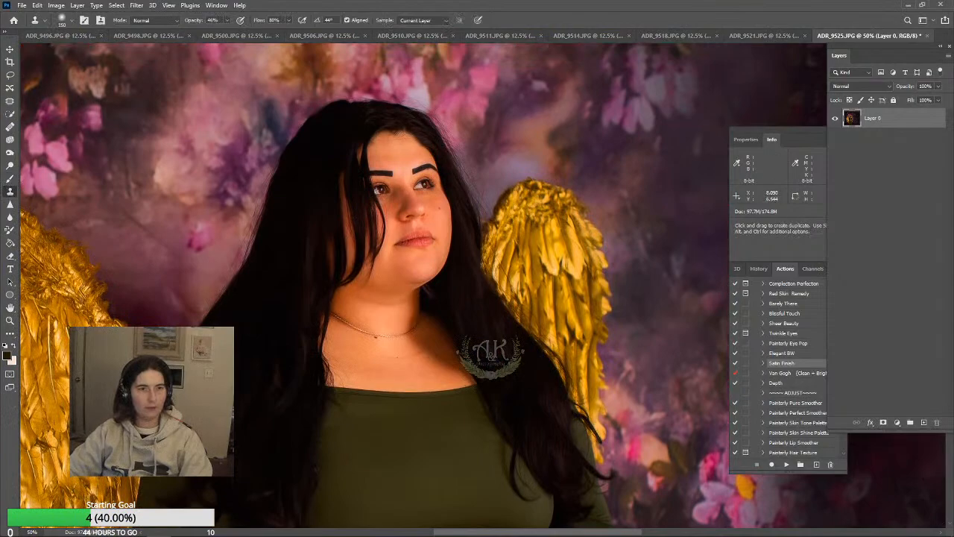
left_click(322, 240, "alt")
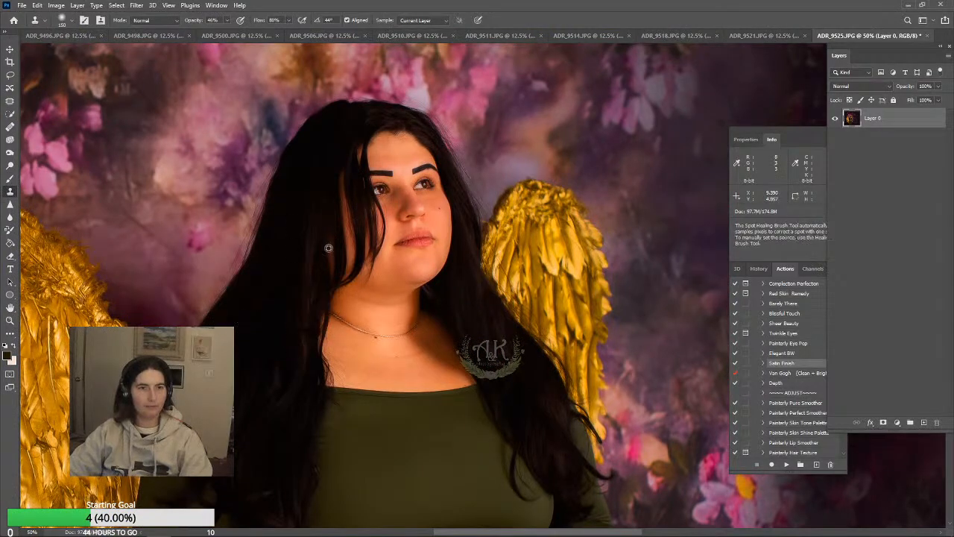
left_click_drag(329, 259, 328, 261)
left_click(318, 141, "alt")
mouse_move(333, 169)
left_mouse_down()
mouse_move(341, 266)
mouse_move(350, 244)
mouse_move(345, 182)
mouse_move(343, 268)
mouse_move(342, 224)
left_mouse_up()
left_click_drag(348, 165, 352, 147)
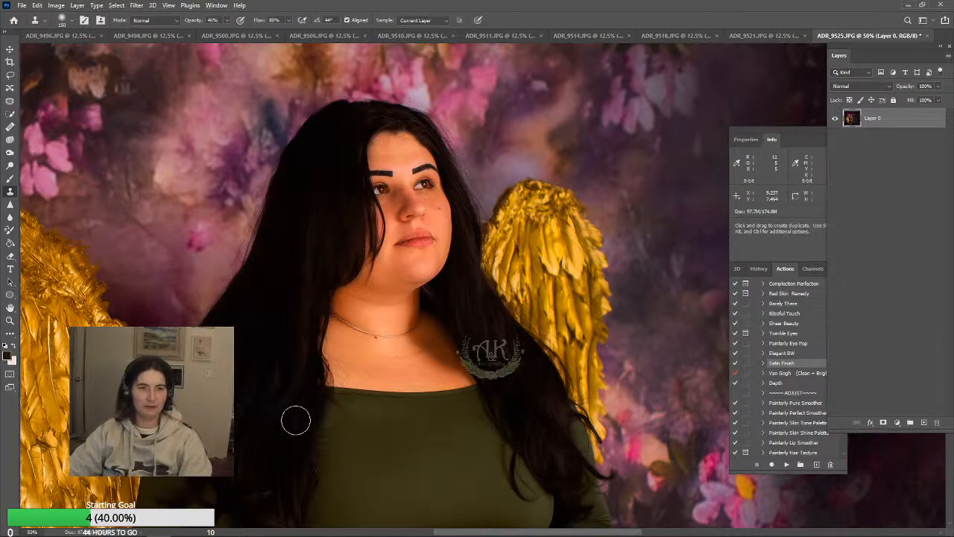
Darken the wings and backdrop with a 1700 px Burn tool set to Midtones at 42% exposure
scroll(265, 417, "down", 2)
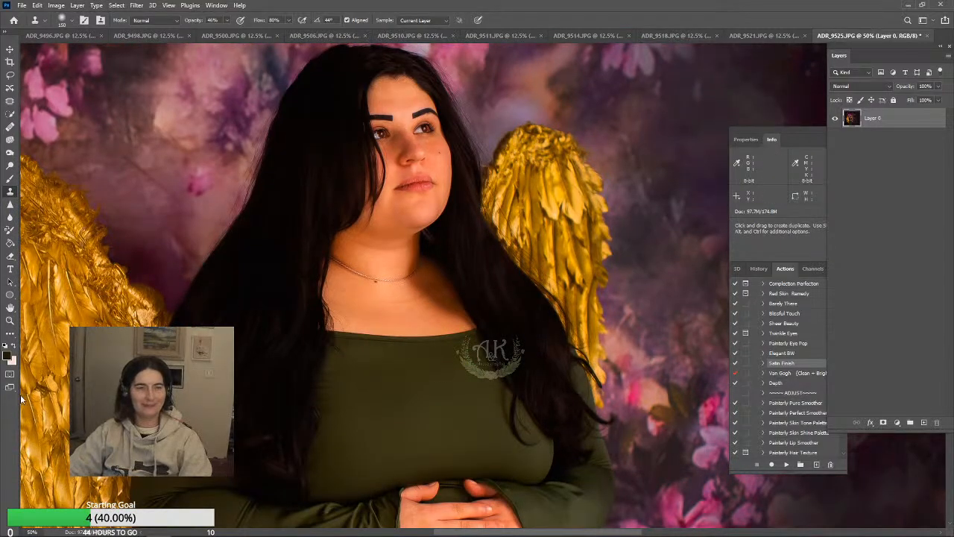
left_click(10, 320)
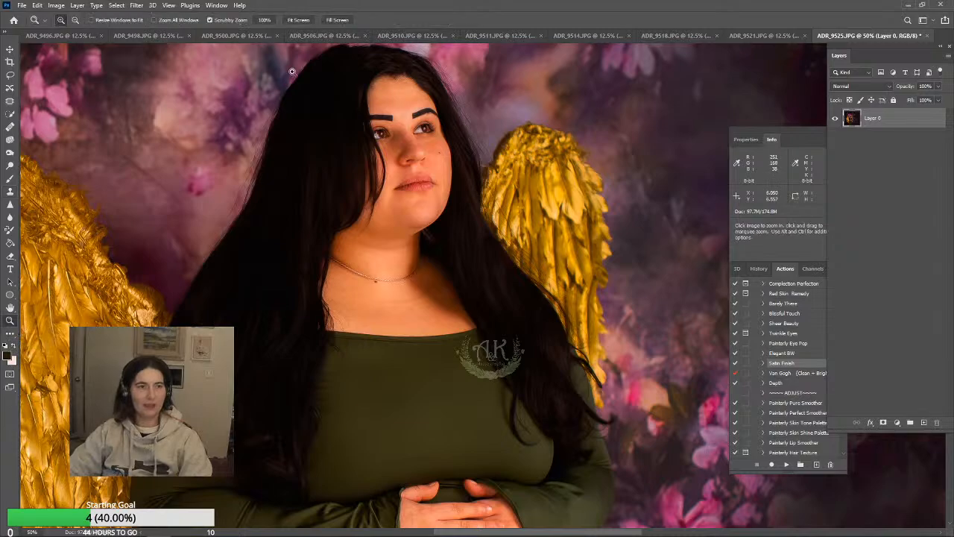
left_click(302, 20)
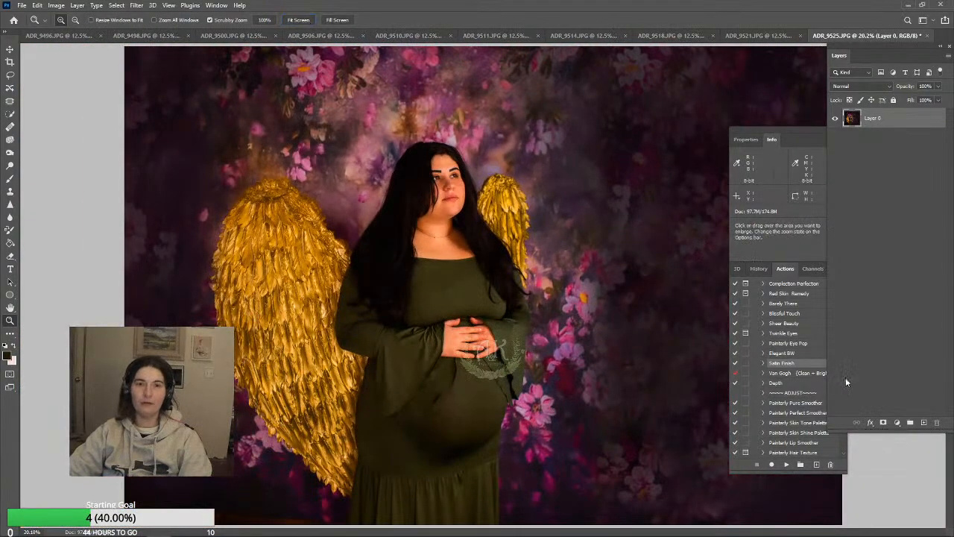
left_click(11, 153)
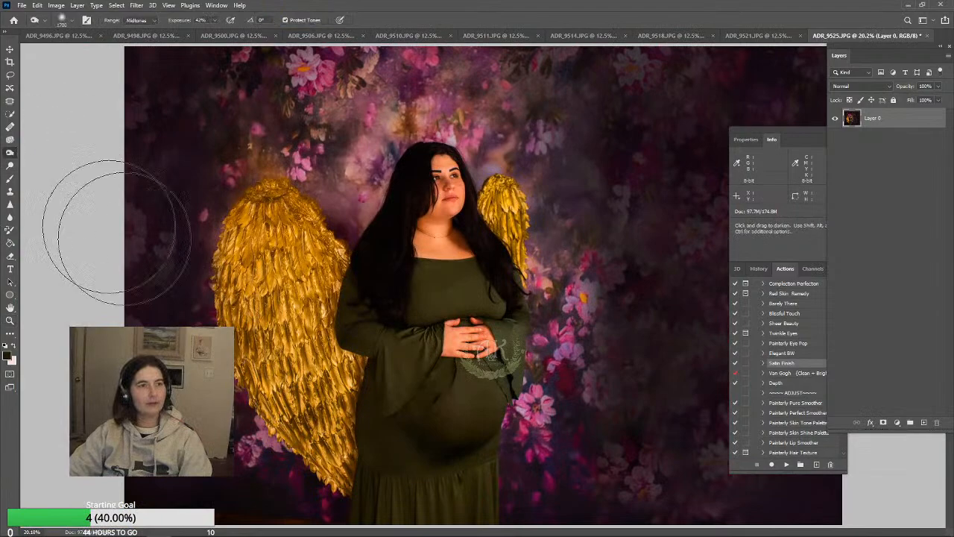
mouse_move(263, 258)
left_mouse_down()
mouse_move(265, 326)
mouse_move(289, 402)
mouse_move(332, 468)
mouse_move(255, 266)
mouse_move(287, 180)
mouse_move(290, 139)
mouse_move(381, 238)
mouse_move(355, 172)
mouse_move(433, 193)
mouse_move(501, 378)
mouse_move(397, 303)
mouse_move(524, 306)
mouse_move(465, 412)
mouse_move(423, 418)
mouse_move(503, 428)
mouse_move(333, 299)
mouse_move(332, 84)
mouse_move(515, 74)
mouse_move(522, 175)
mouse_move(575, 281)
mouse_move(602, 409)
mouse_move(559, 476)
mouse_move(588, 361)
mouse_move(649, 435)
mouse_move(782, 55)
mouse_move(773, 110)
mouse_move(748, 63)
mouse_move(789, 102)
mouse_move(771, 264)
mouse_move(764, 530)
mouse_move(786, 503)
mouse_move(625, 522)
mouse_move(729, 474)
mouse_move(708, 380)
left_mouse_up()
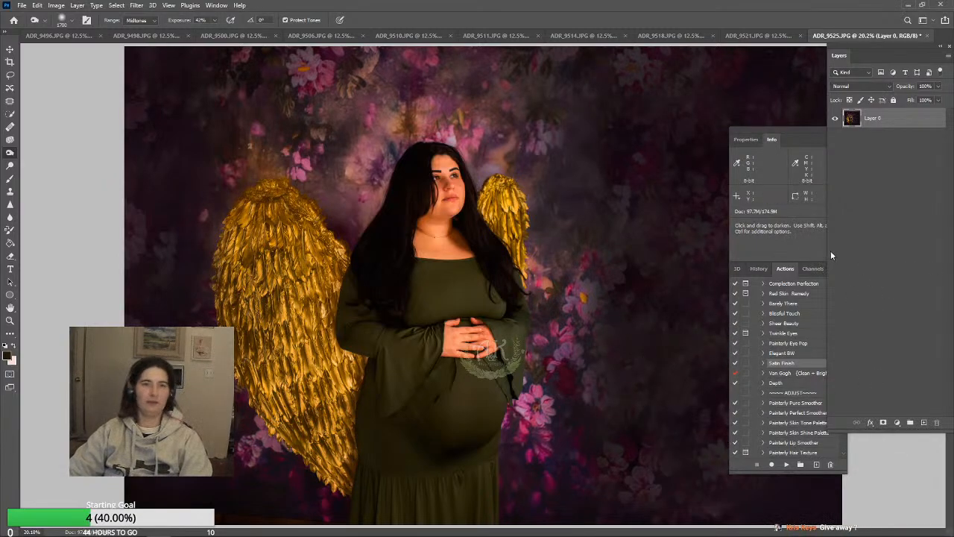
Flatten the image and duplicate the Background layer as Background copy
left_click(78, 5)
left_click(100, 383)
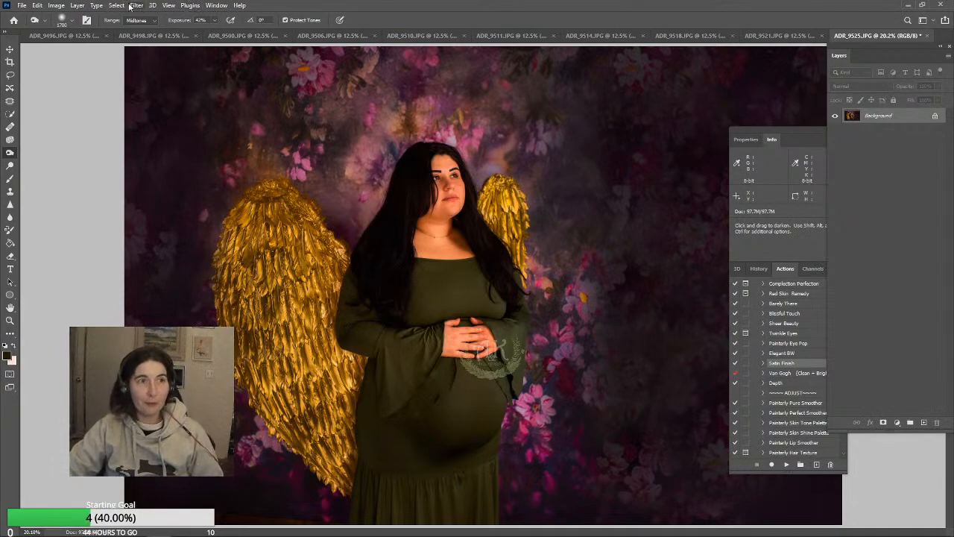
right_click(878, 118)
left_click(892, 135)
left_click(559, 147)
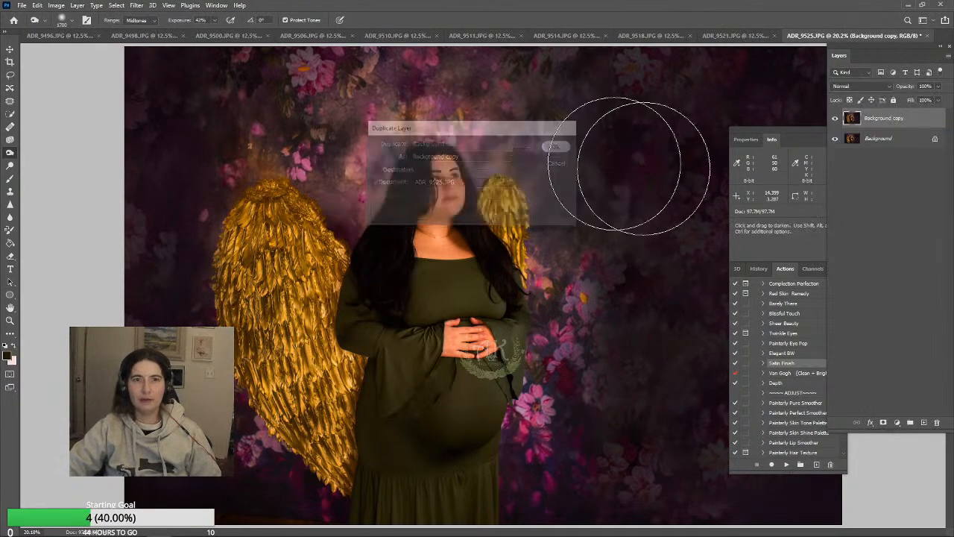
Choose the MegBrushes23_Sunbeam brush and enlarge it to 4200 px
left_click(113, 6)
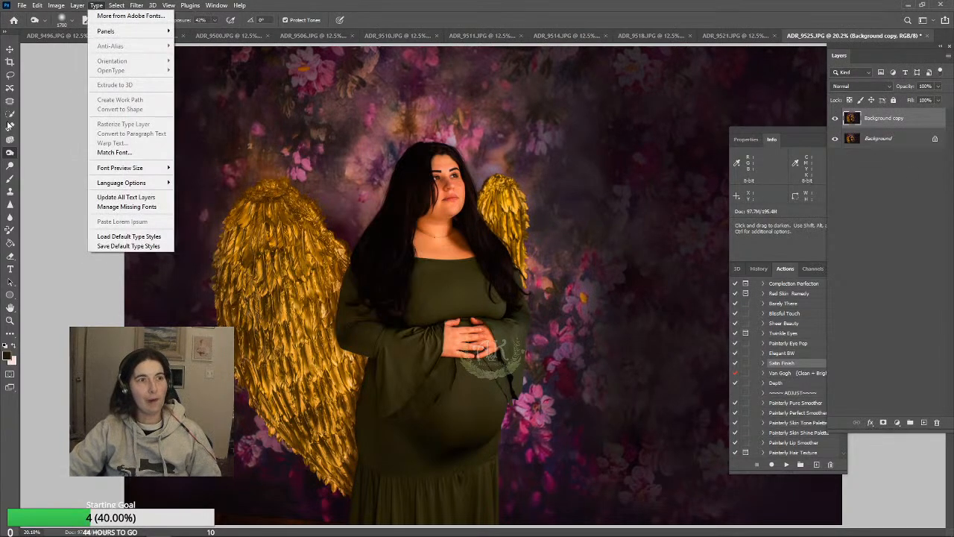
left_click(12, 179)
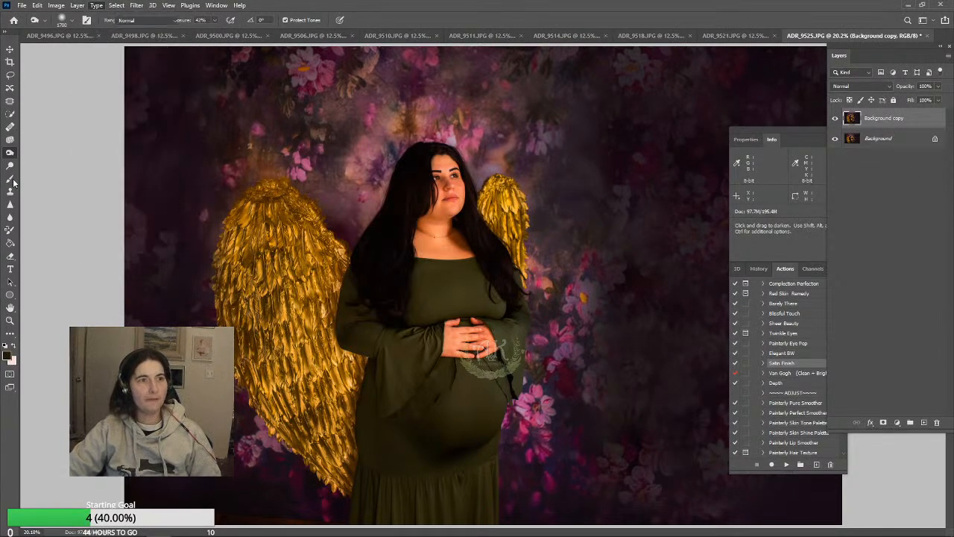
left_click(70, 22)
left_click(71, 162)
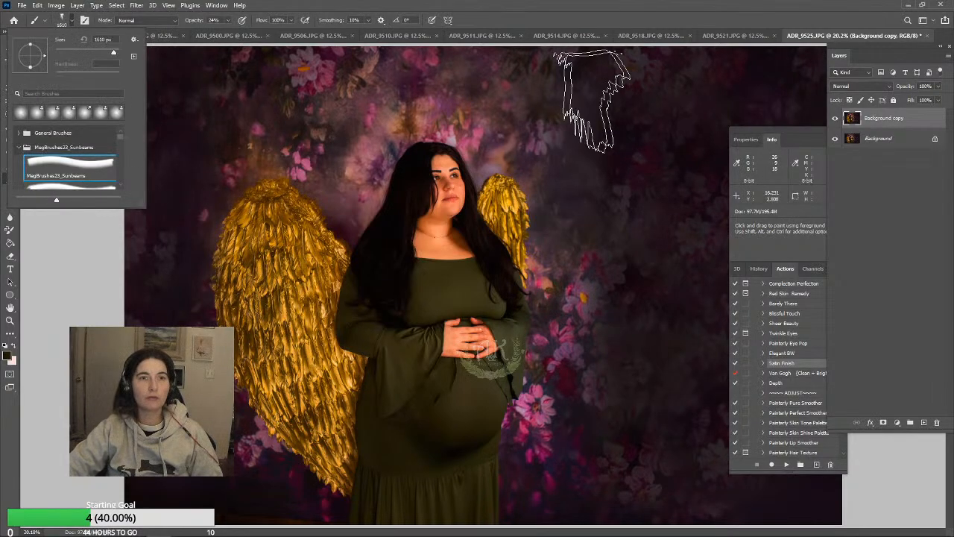
scroll(80, 188, "down", 1)
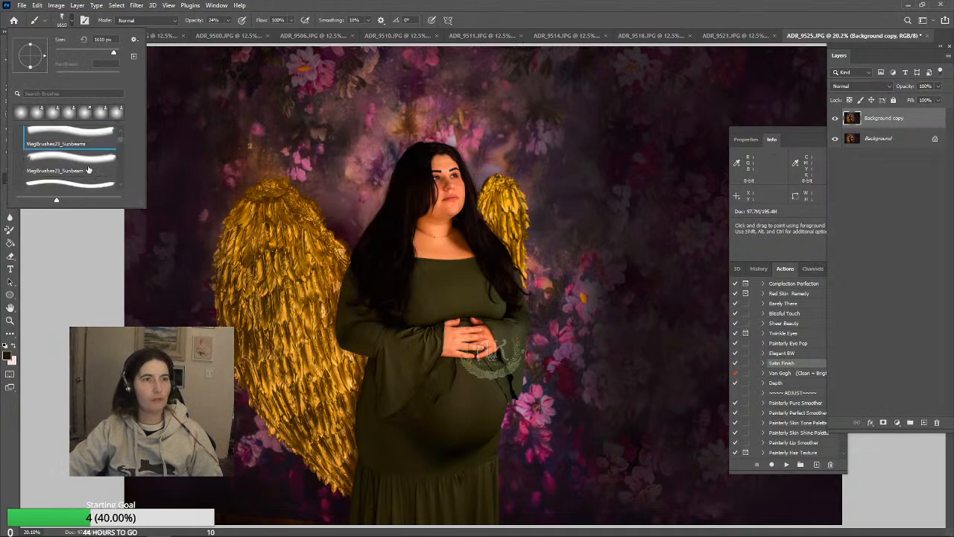
left_click(88, 168)
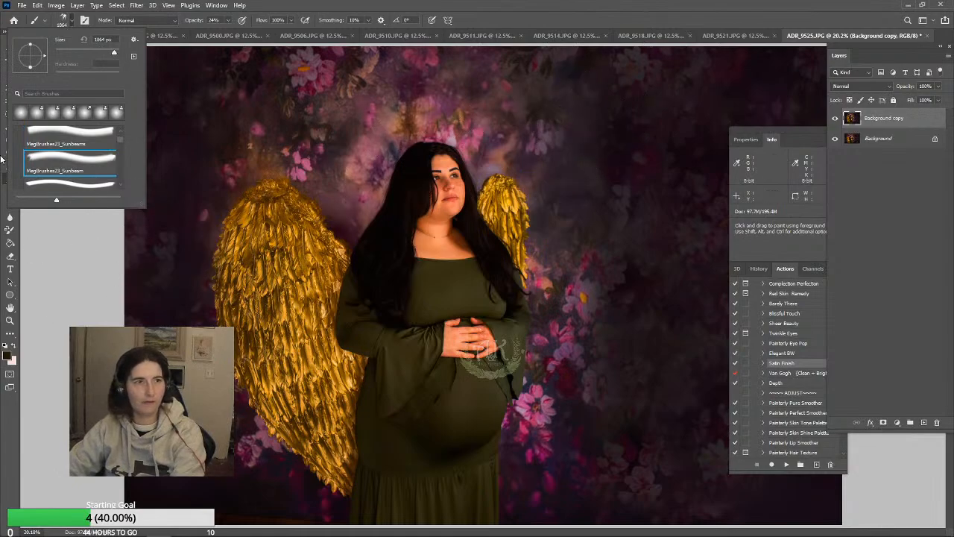
left_click(66, 258)
key("]")
key("]")
key("]")
key("]")
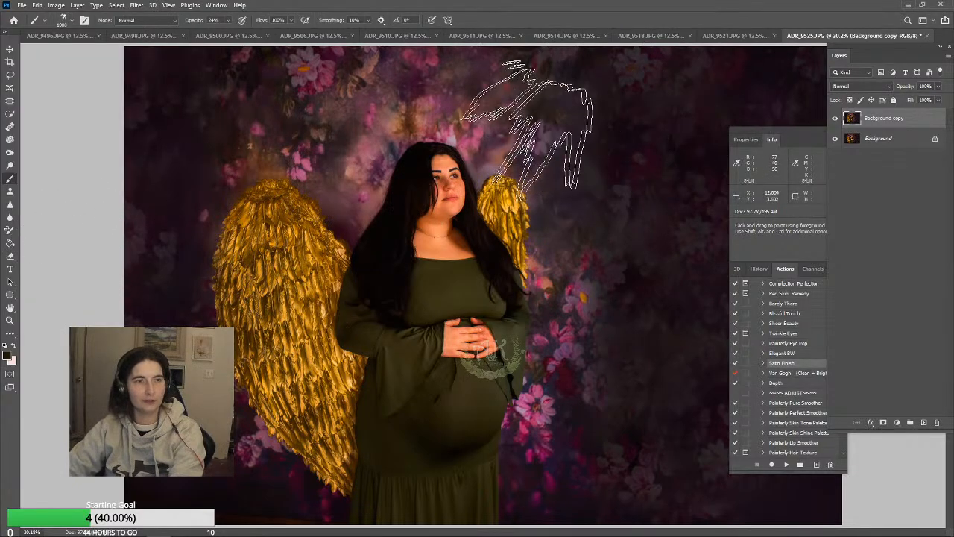
key("]")
key("]")
key("]")
key("]")
key("]")
key("]")
key("]")
key("]")
key("]")
key("]")
key("]")
key("]")
key("]")
key("]")
key("]")
key("]")
key("]")
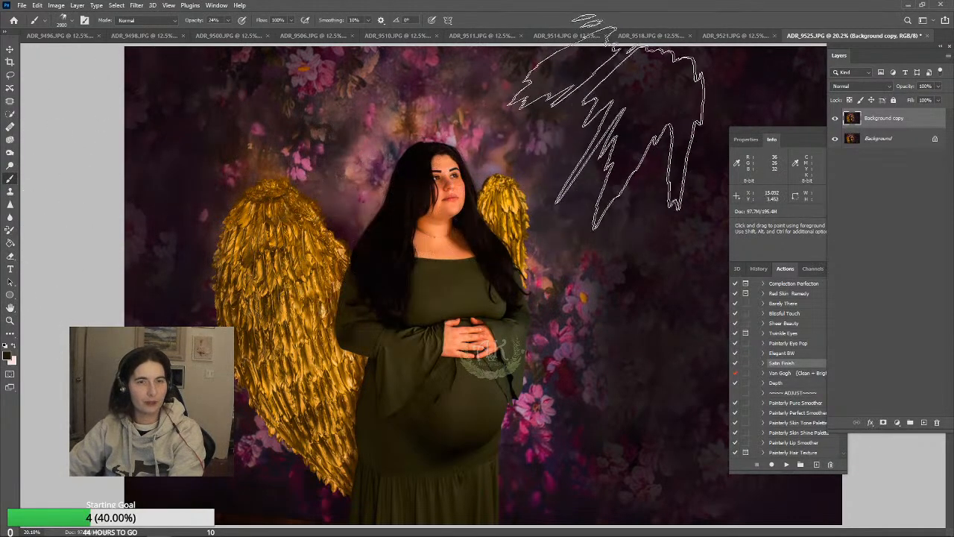
key("]")
key("]")
key("]")
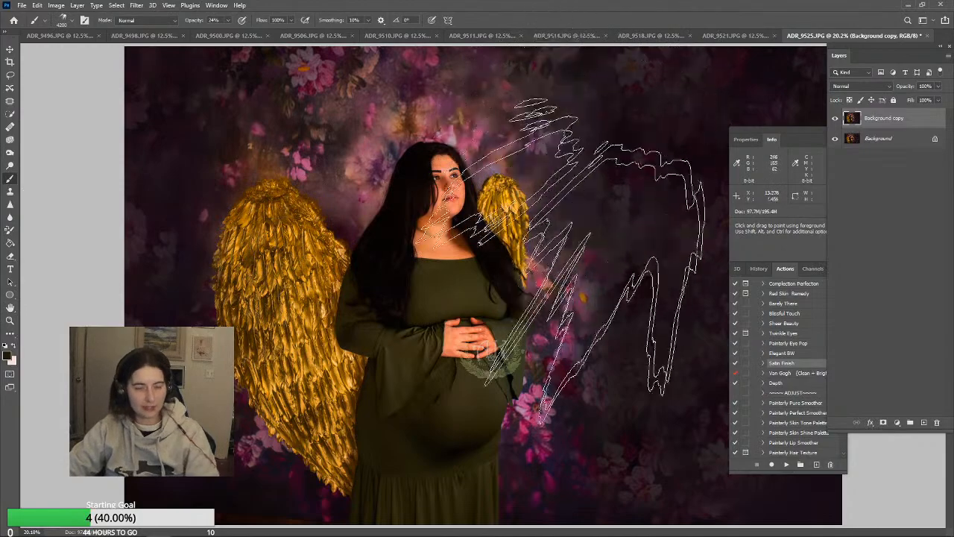
Sample a golden tone from the wing and paint sunbeams falling across the upper backdrop beside the woman's face at 24% opacity
left_click(302, 328, "alt")
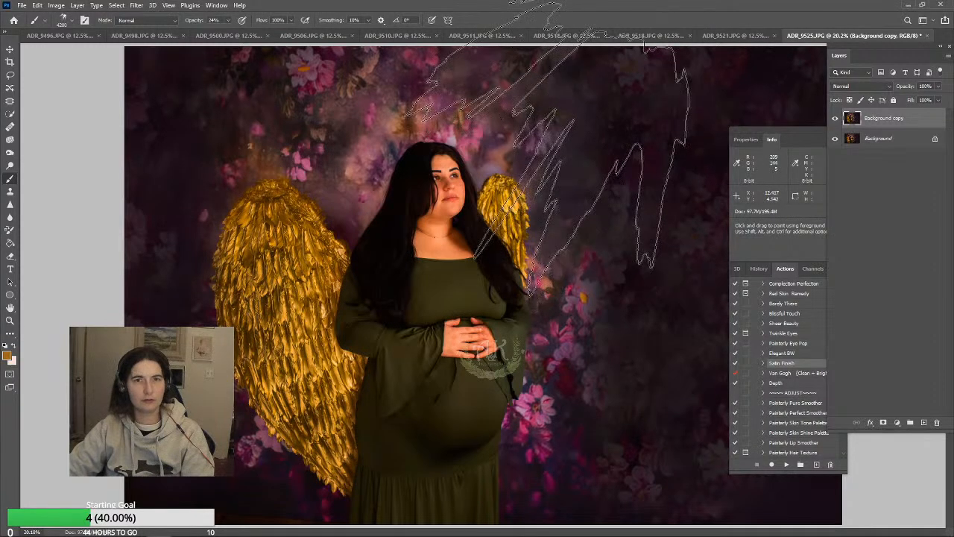
left_click(559, 149)
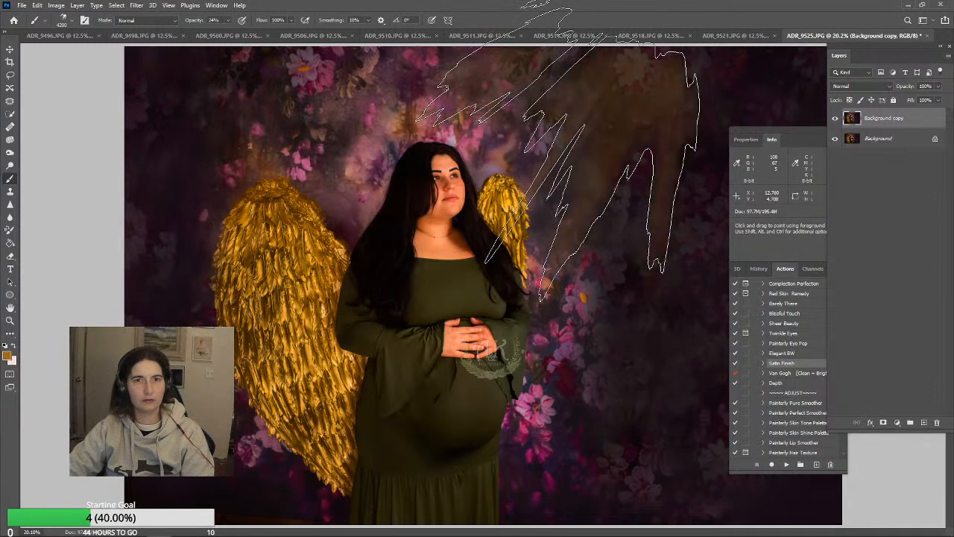
left_click(509, 188)
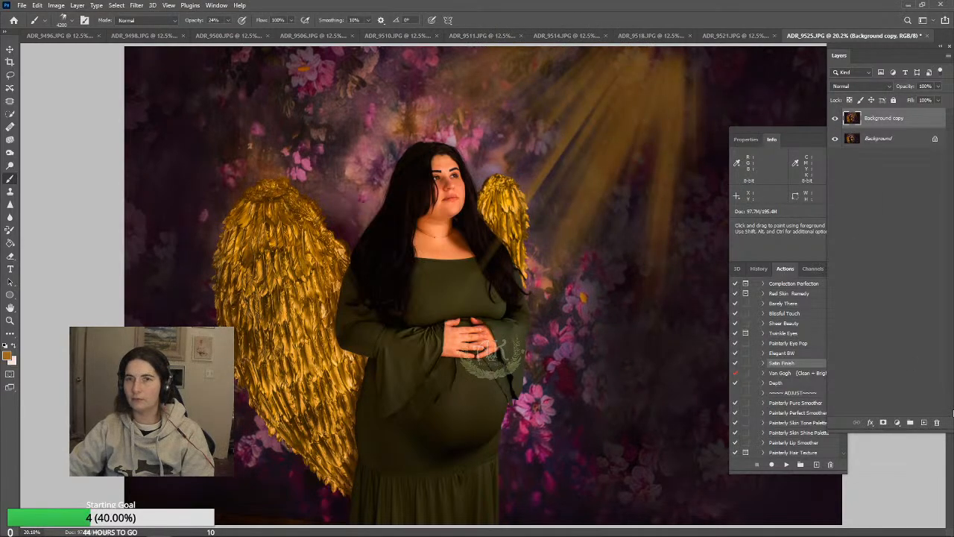
left_click(632, 153)
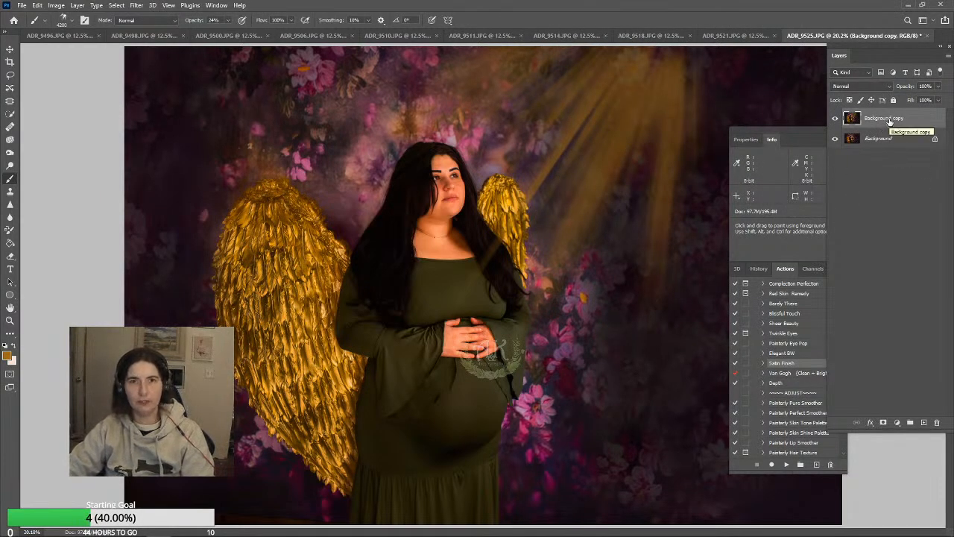
Lower the opacity of the sunbeam layer, Background copy, to 80%
left_click(938, 86)
left_click_drag(936, 99, 931, 100)
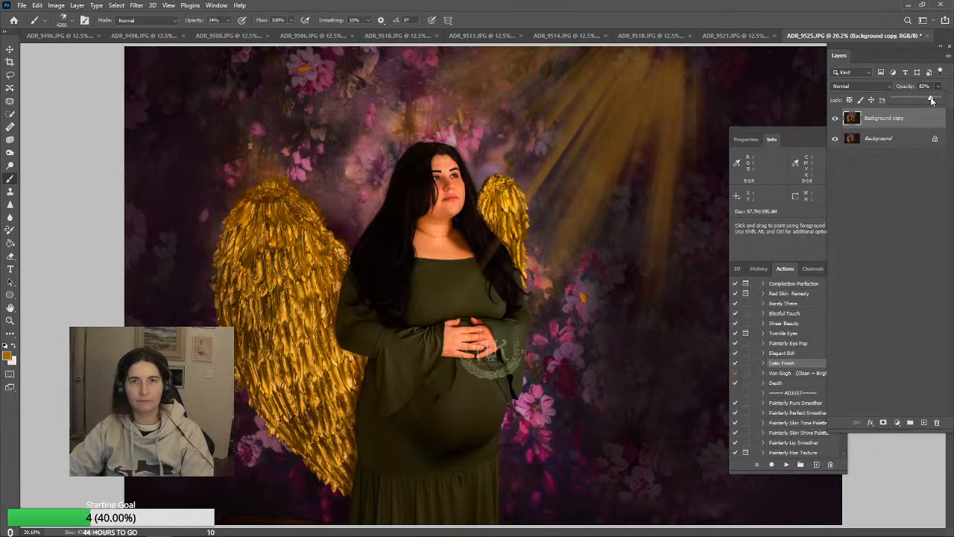
left_click(899, 191)
right_click(903, 127)
key("Escape")
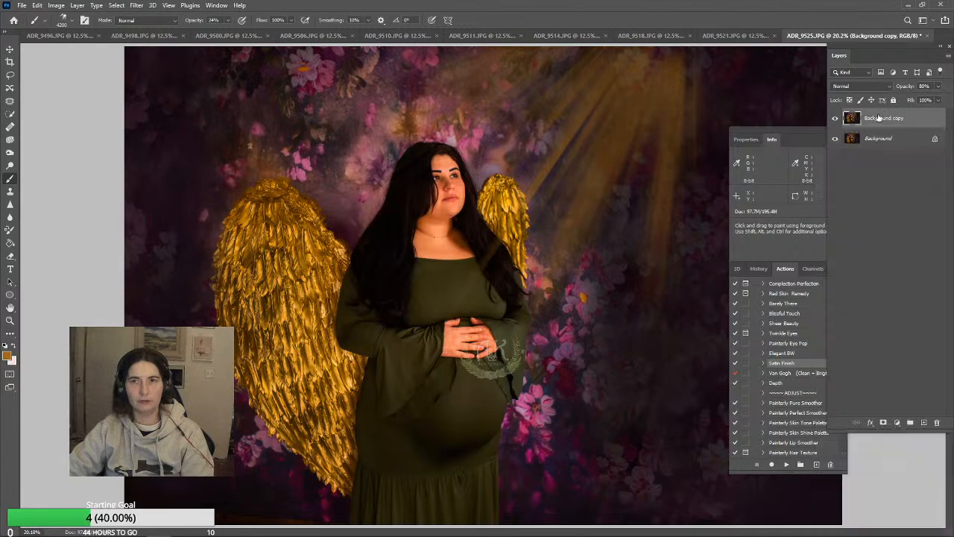
left_click(885, 140)
right_click(885, 140)
left_click(890, 143)
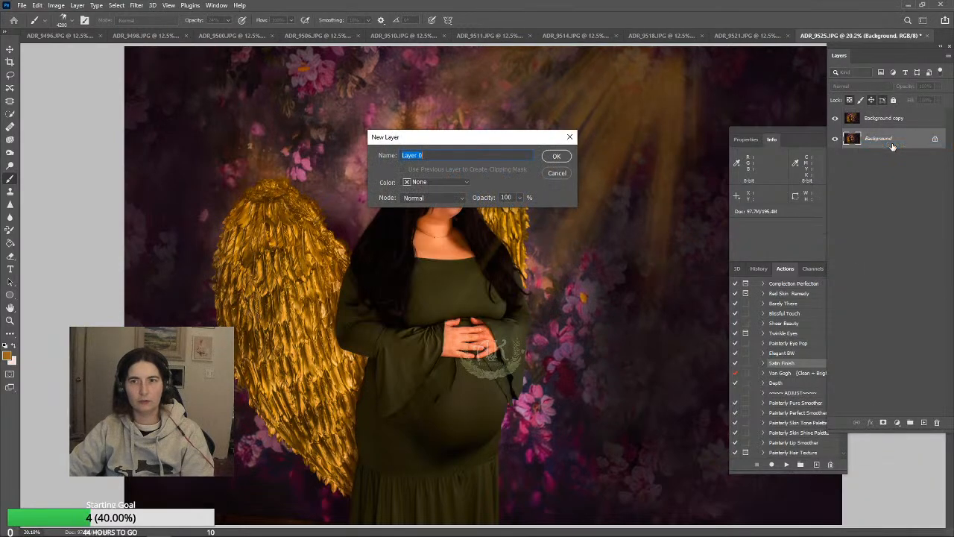
left_click(556, 173)
Duplicate the Background layer as Background copy 2 and move it to the top of the layer stack
right_click(891, 142)
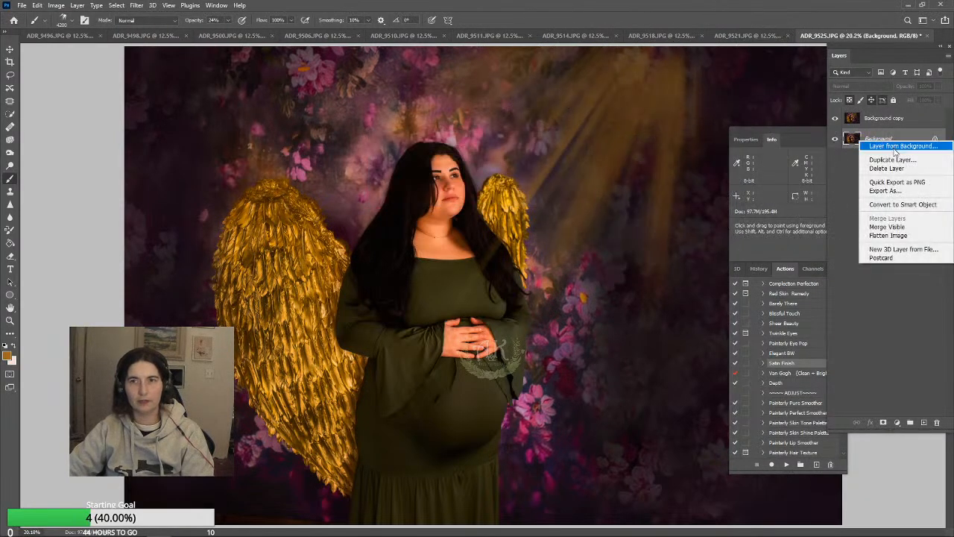
left_click(892, 160)
key("Return")
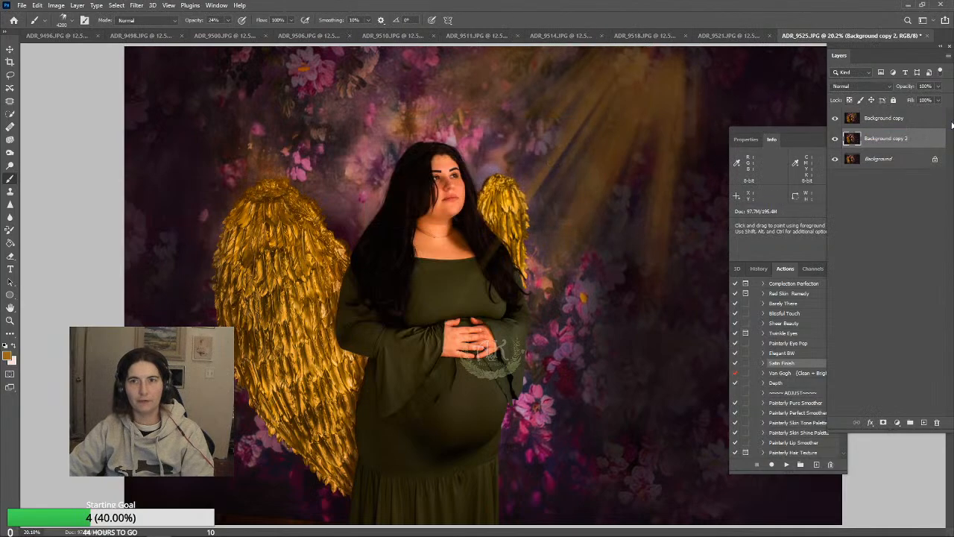
left_click_drag(901, 144, 891, 113)
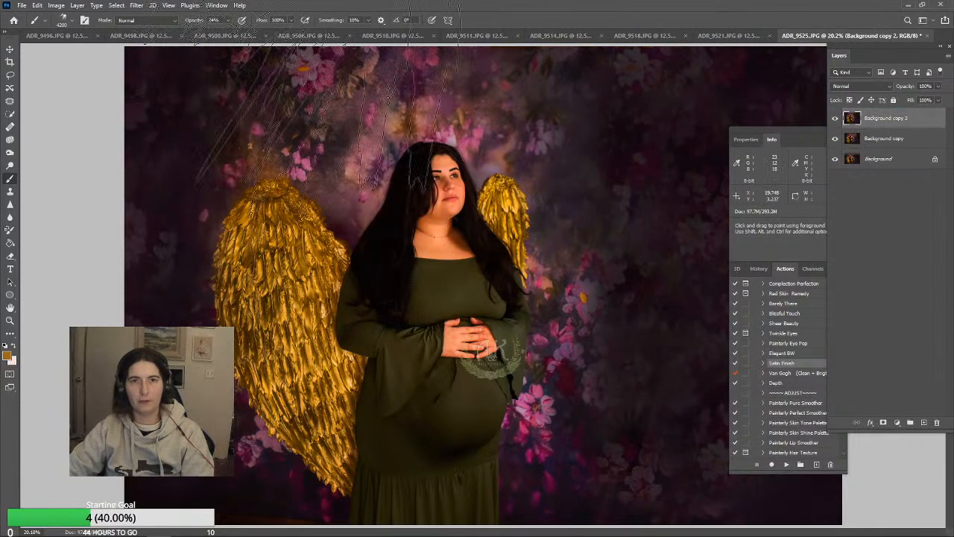
Try the Lens Flare filter on Background copy 2 with its preset settings and undo it
left_click(137, 6)
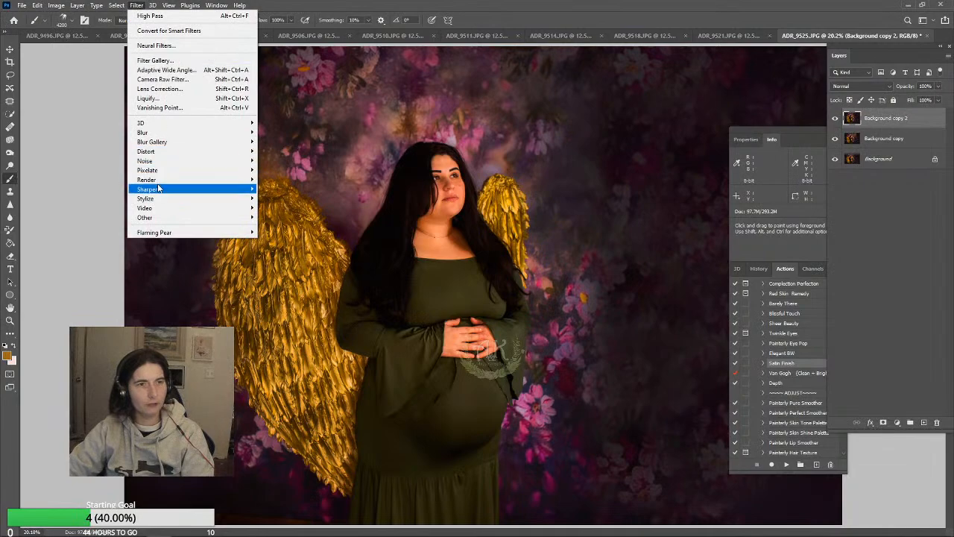
mouse_move(160, 185)
left_click(277, 241)
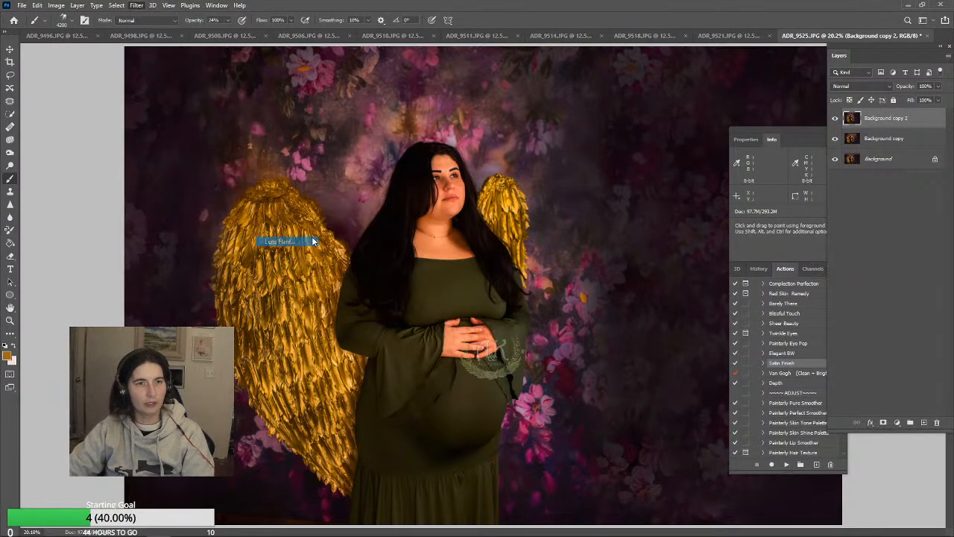
left_click(543, 123)
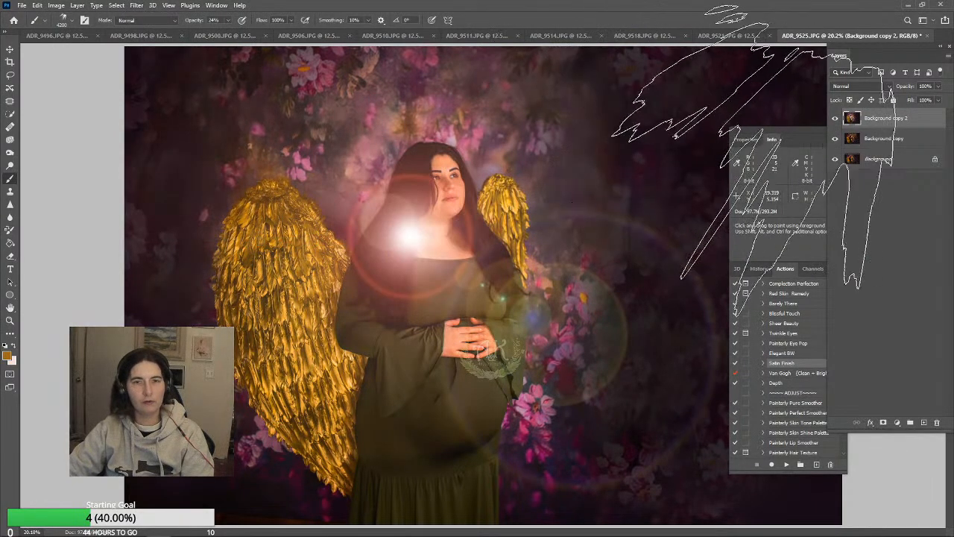
key("ctrl+z")
Apply a 50-300mm Zoom lens flare at 148% brightness to Background copy 2, centred on the upper backdrop beyond the woman's face
left_click(136, 5)
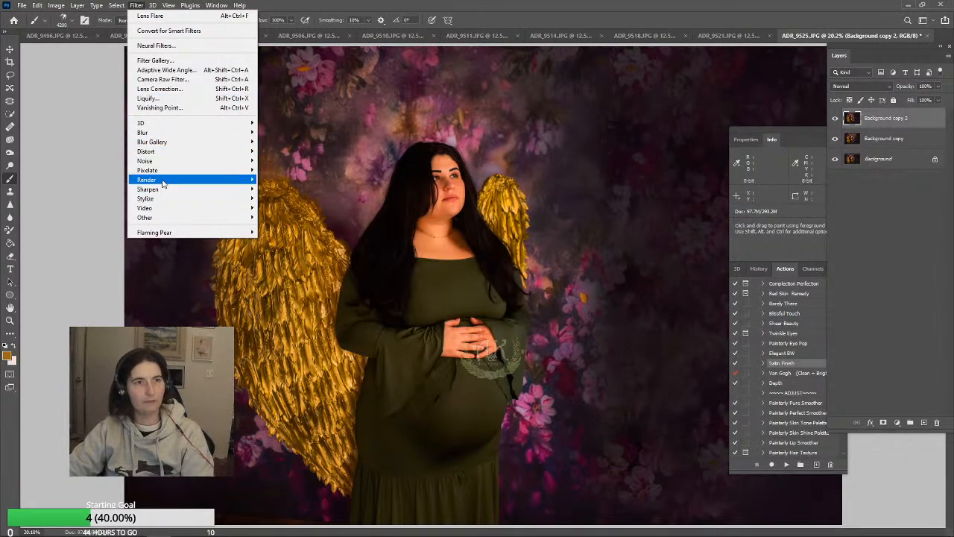
mouse_move(164, 180)
left_click(278, 241)
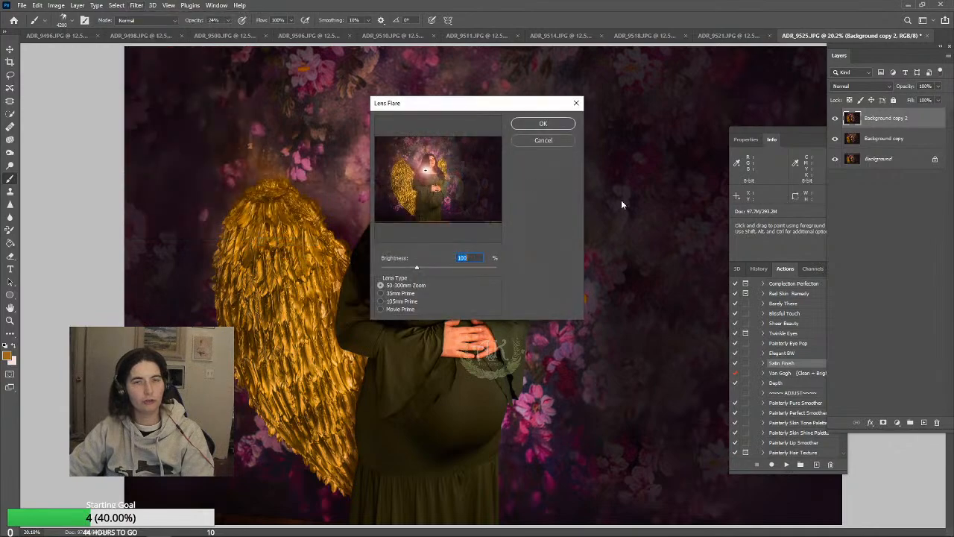
left_click_drag(428, 183, 464, 124)
left_click(381, 293)
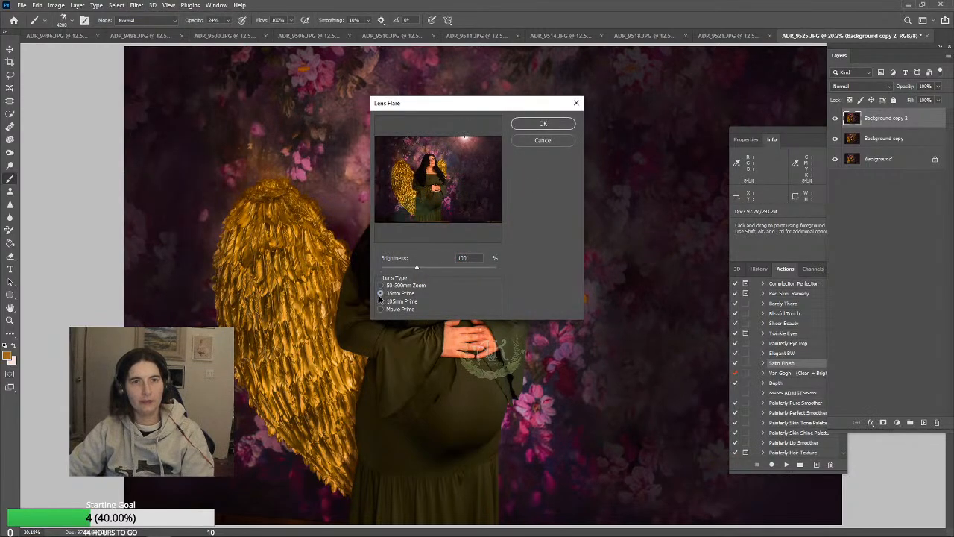
left_click(381, 285)
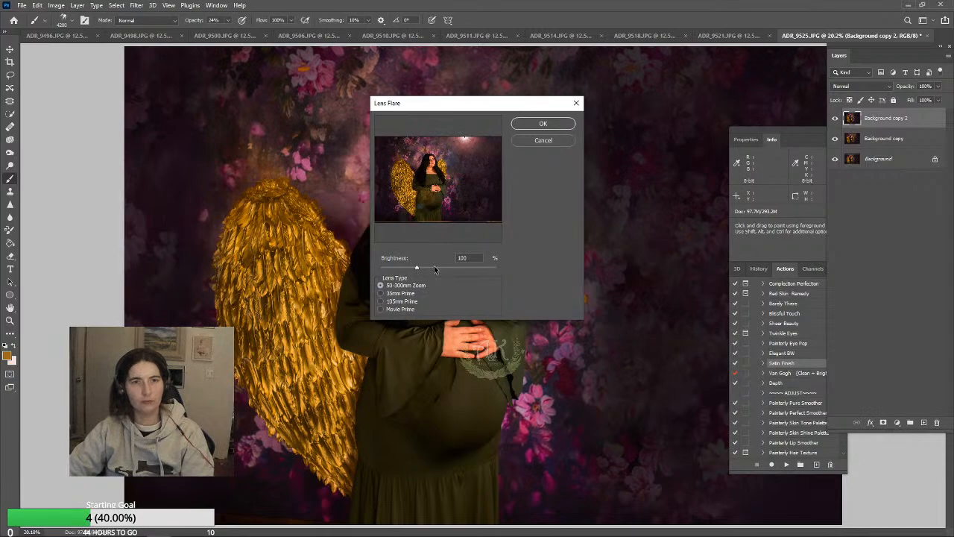
left_click_drag(416, 268, 435, 267)
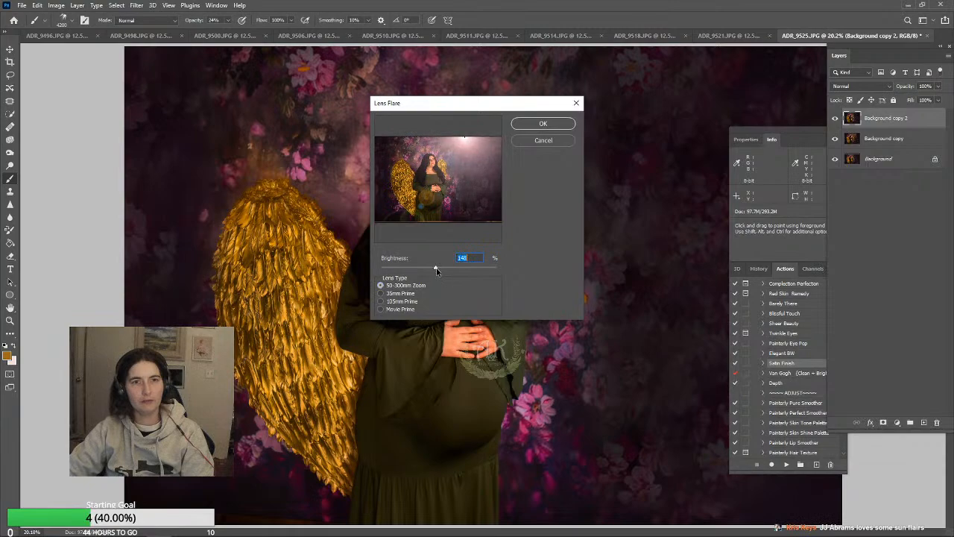
left_click(543, 124)
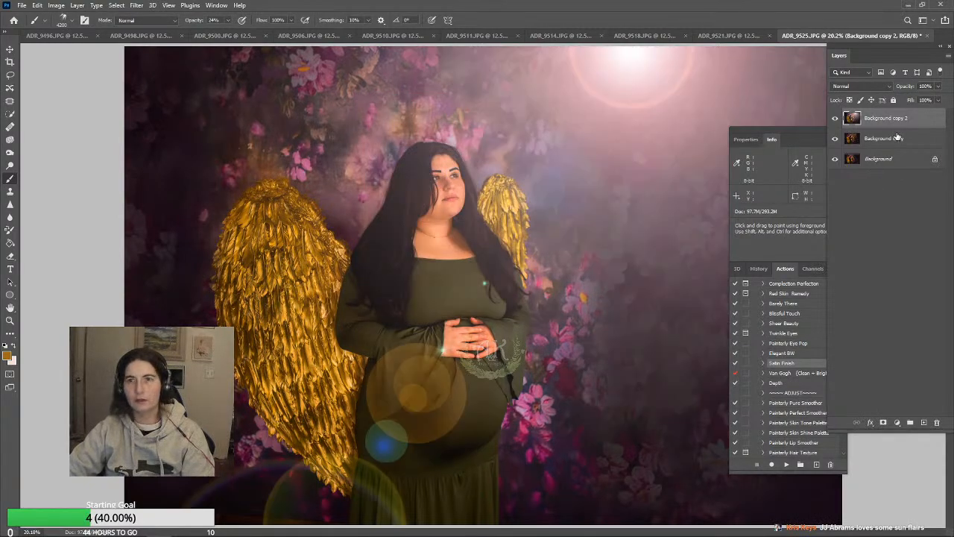
Place Background copy above Background copy 2, hide Background copy, and lower the flare layer's opacity to 54%
mouse_move(902, 141)
left_mouse_down()
mouse_move(899, 122)
mouse_move(899, 142)
left_mouse_up()
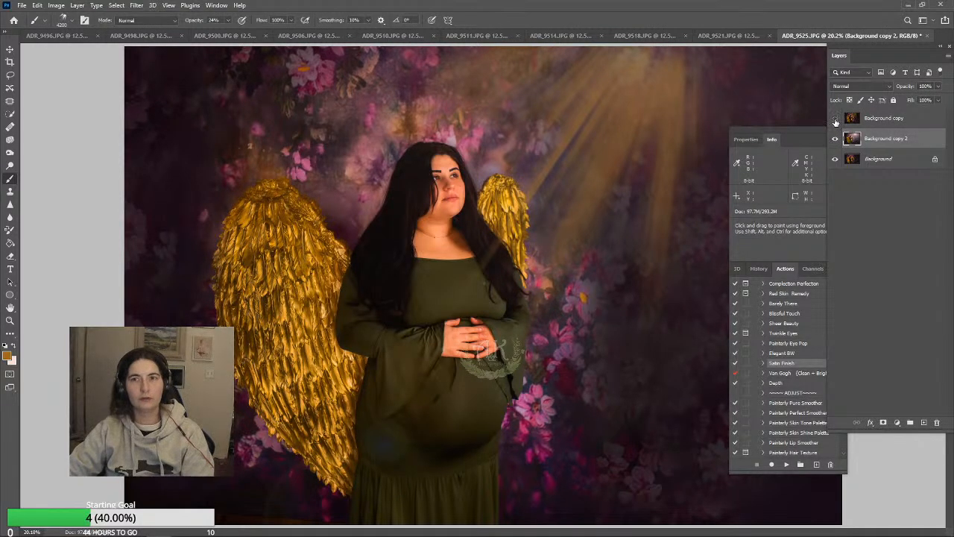
left_click(835, 120)
left_click(904, 121)
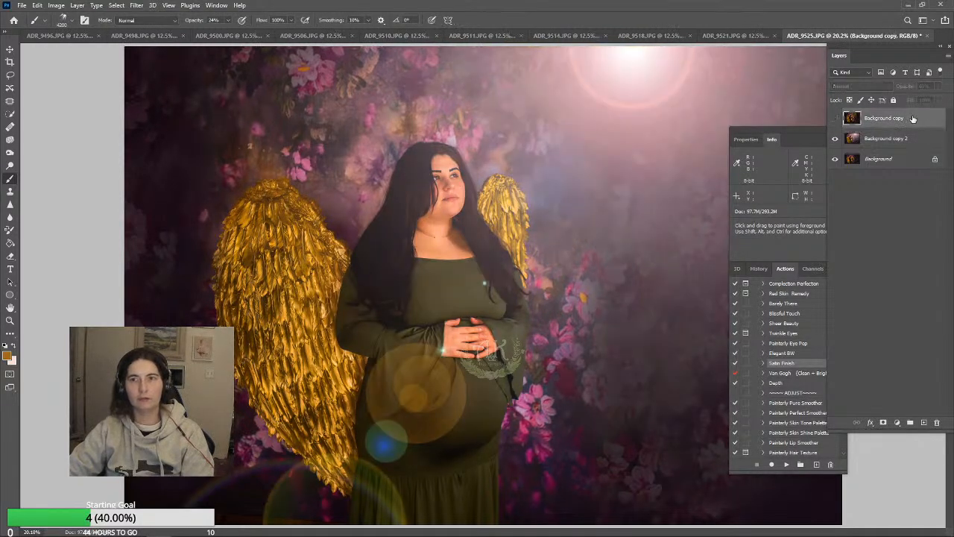
left_click(835, 117)
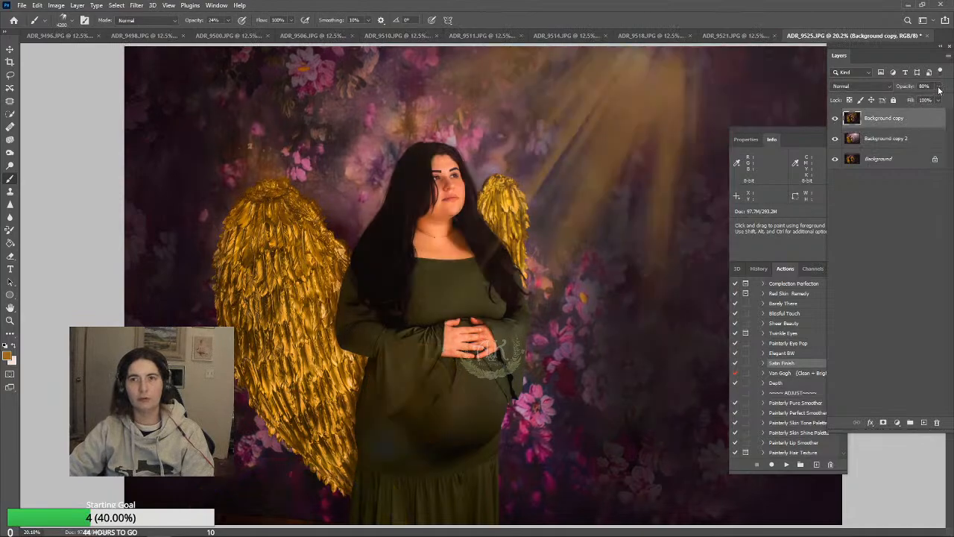
left_click(908, 140)
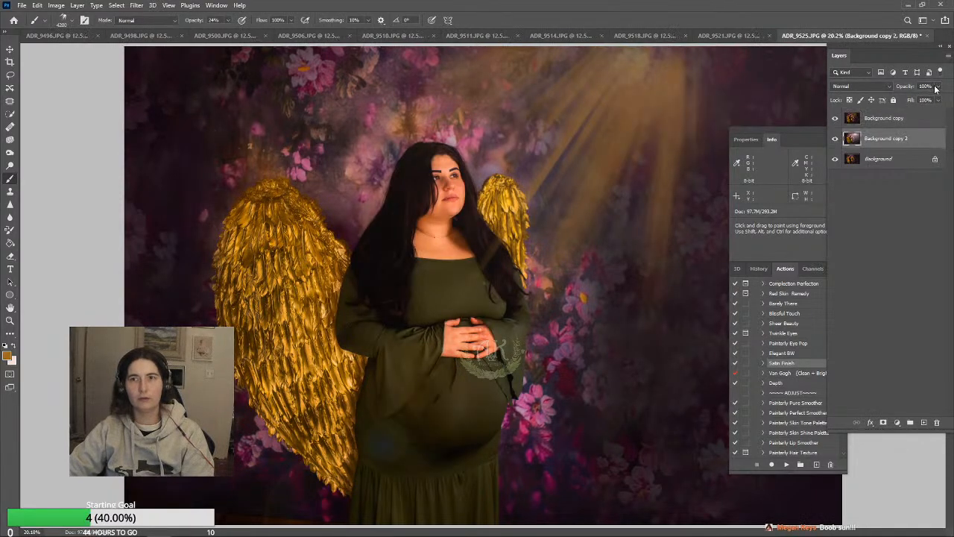
left_click(835, 118)
left_click(939, 86)
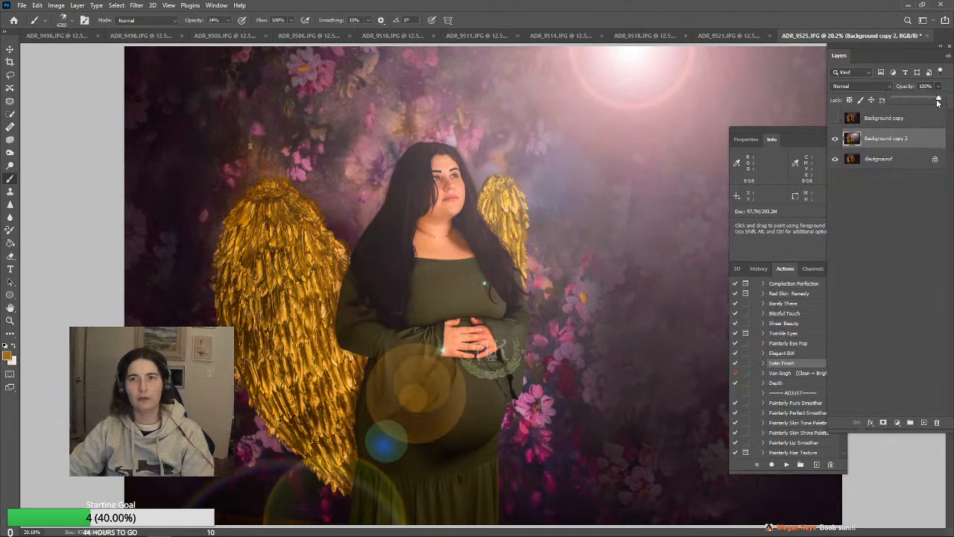
left_click_drag(941, 99, 918, 100)
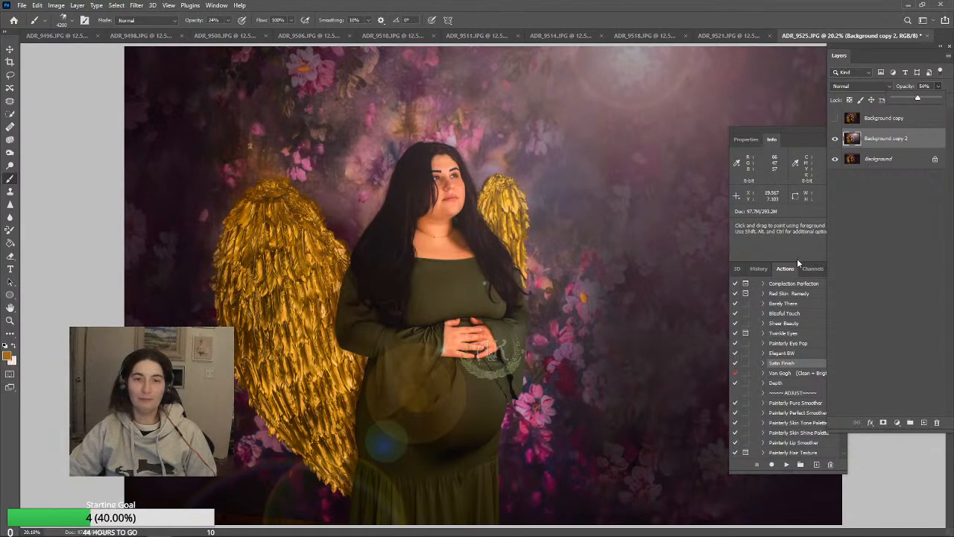
Compare the sunbeam layer and the lens flare layer by alternately showing and hiding each one
left_click(836, 119)
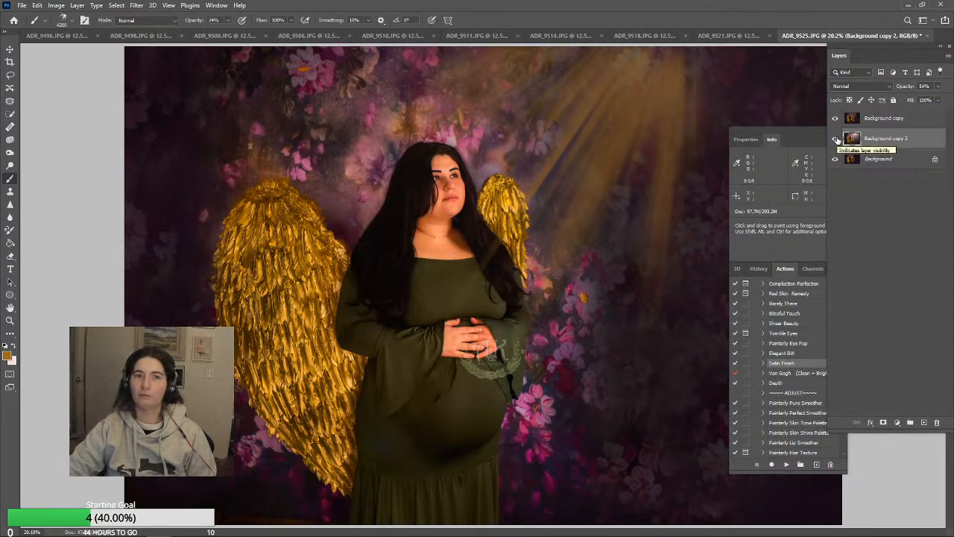
left_click(836, 140)
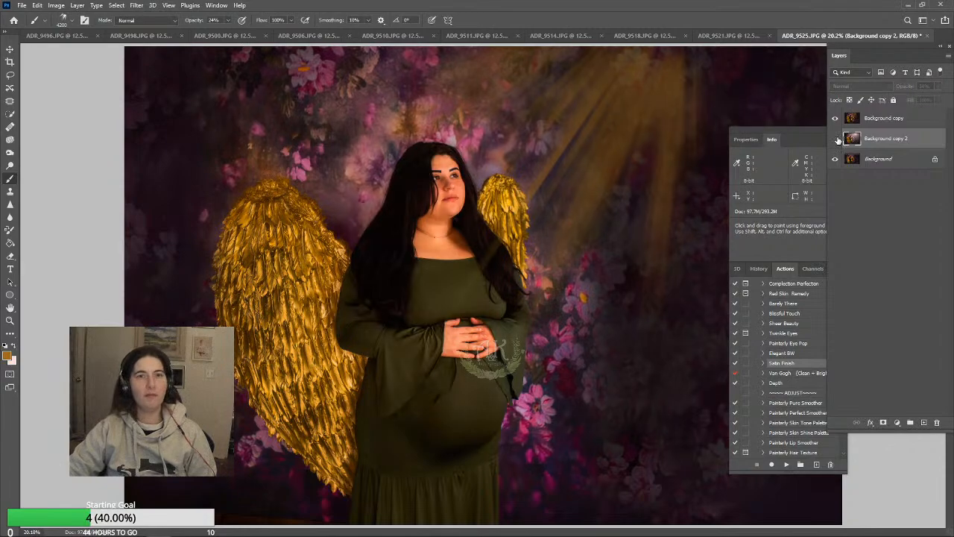
left_click(836, 119)
left_click(835, 140)
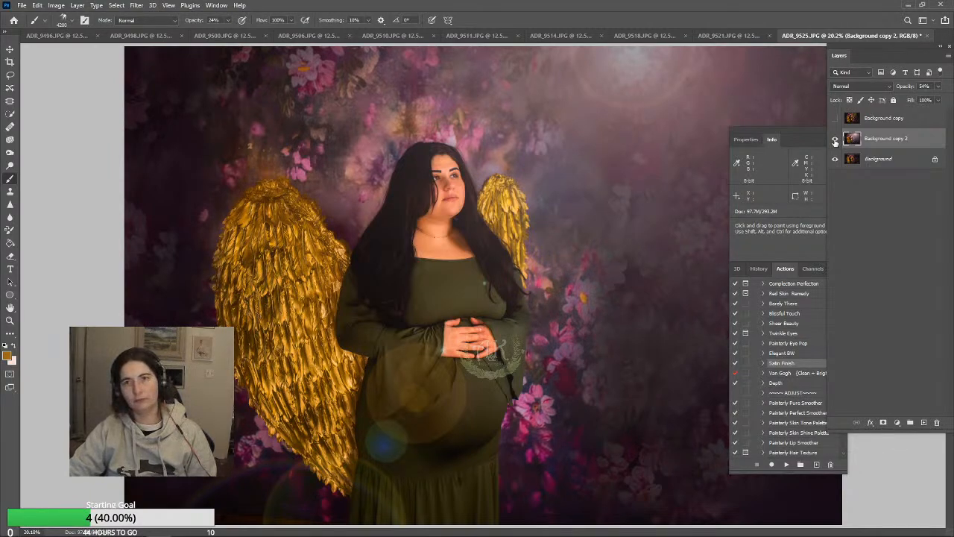
left_click(835, 139)
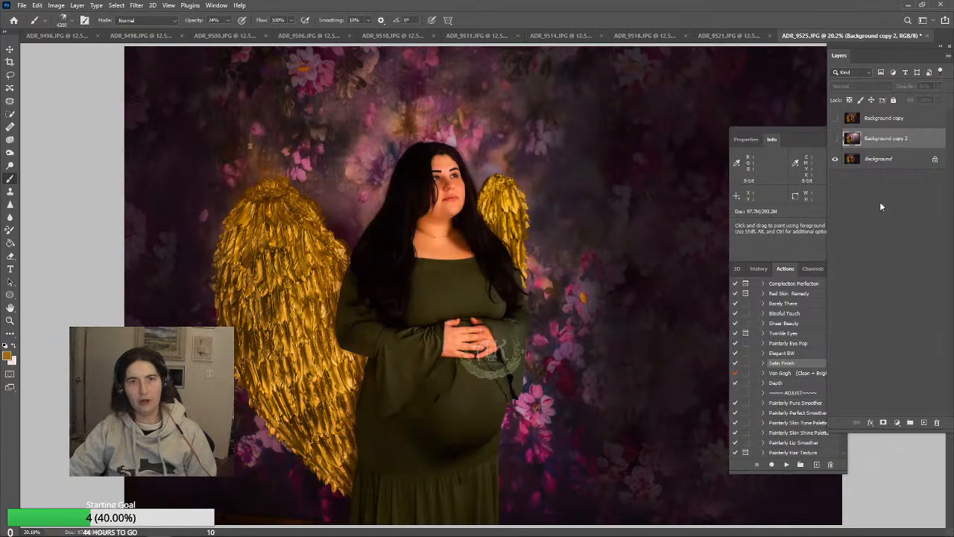
left_click(835, 139)
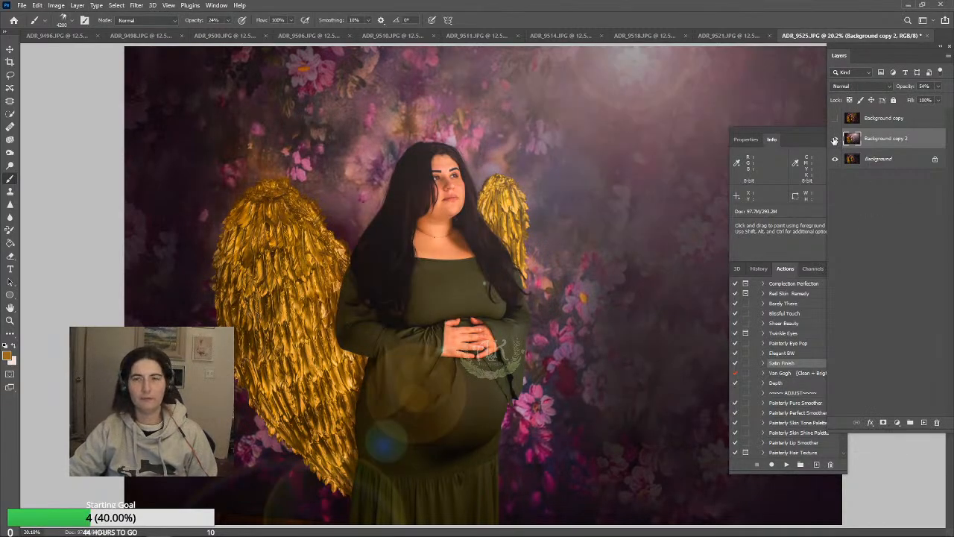
left_click(835, 139)
left_click(835, 118)
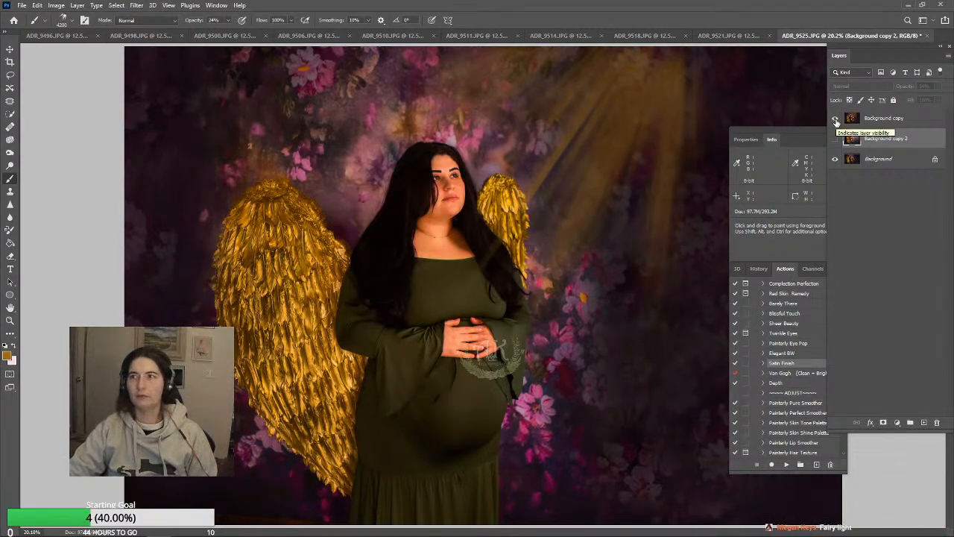
left_click(835, 119)
left_click(835, 138)
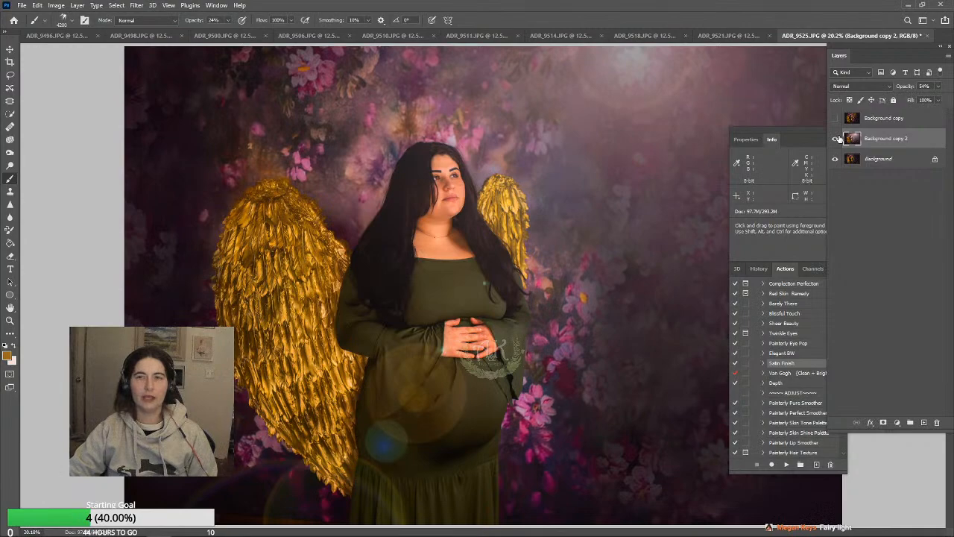
left_click(835, 119)
left_click(835, 138)
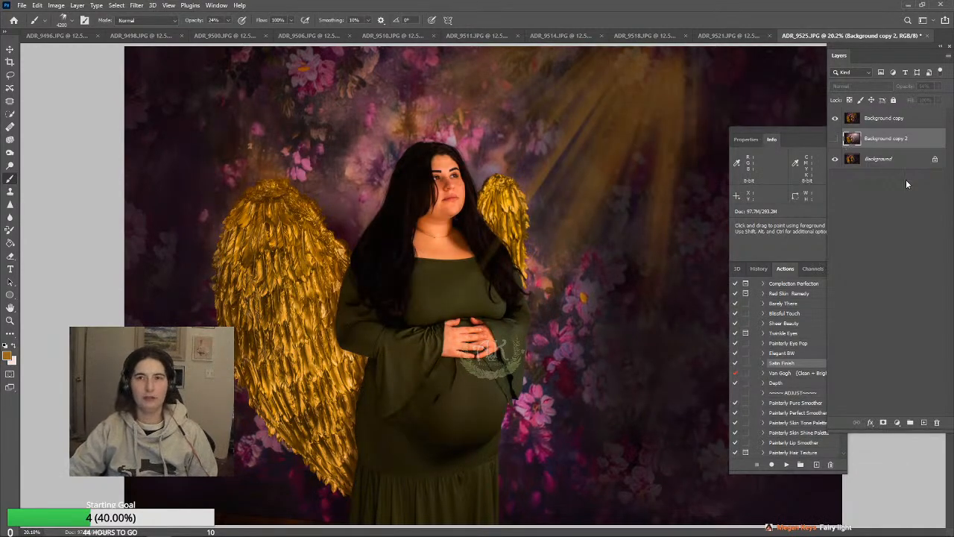
Delete the sunbeam layer, Background copy, and show the lens flare layer, Background copy 2
left_click(908, 120)
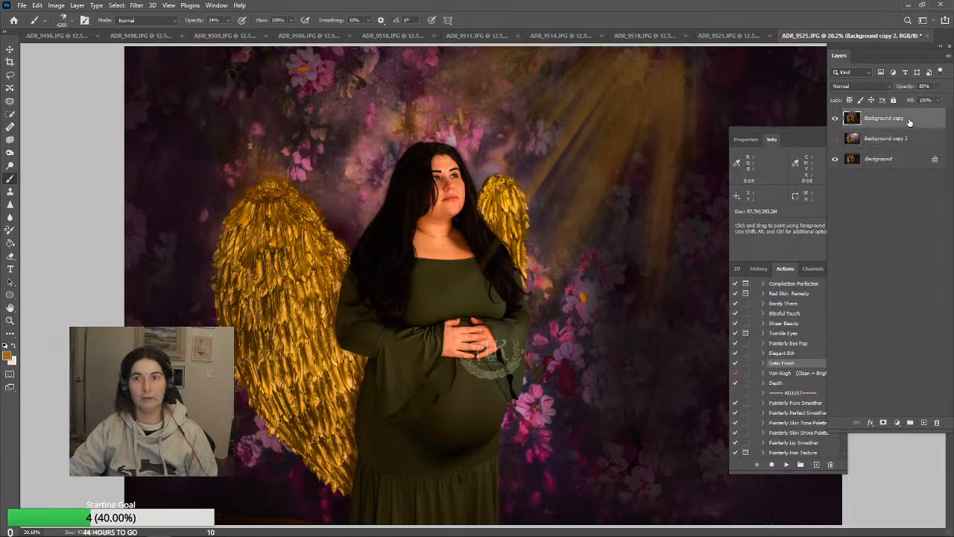
left_click(909, 139)
left_click(903, 119)
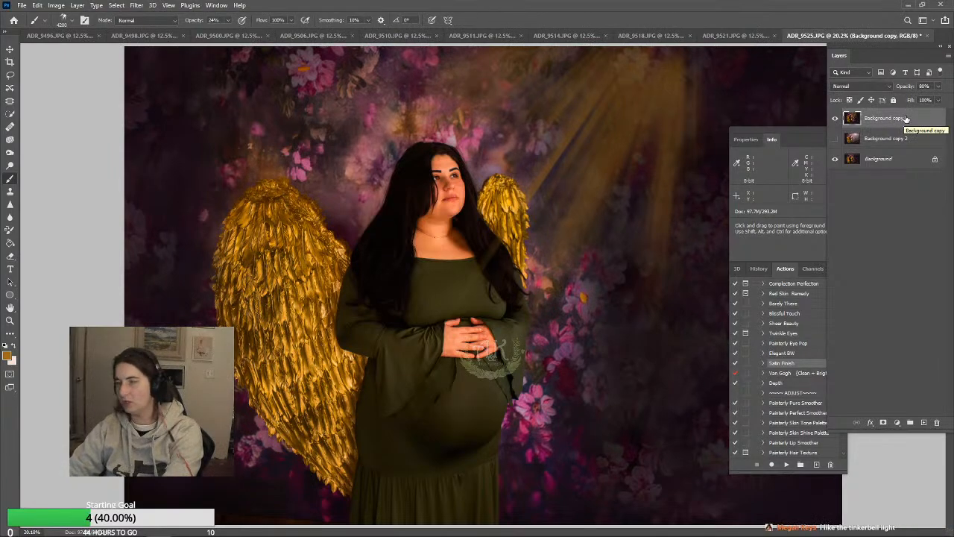
key("Delete")
left_click(835, 119)
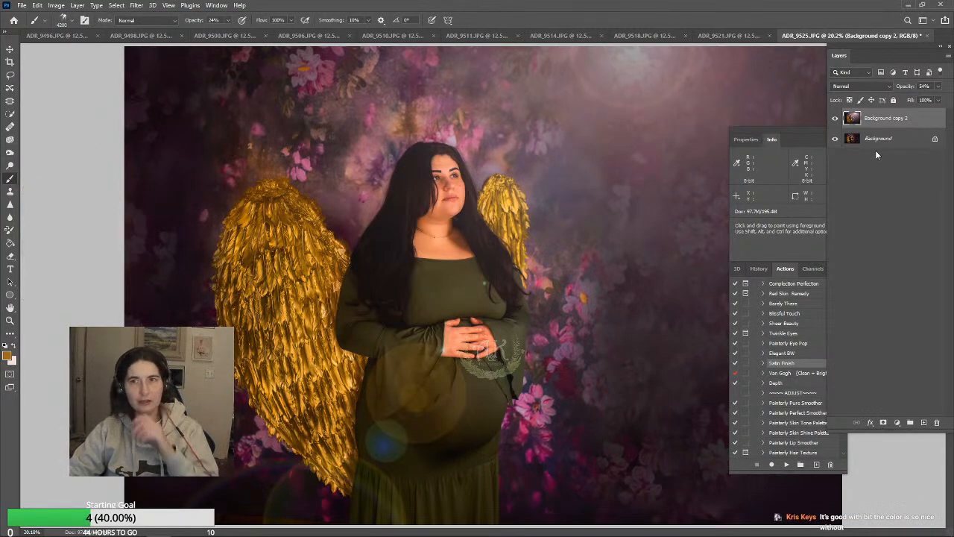
Choose a soft round brush with 0% hardness and reduce its size to 125 px with Background copy 2 active
left_click(74, 19)
left_click(21, 112)
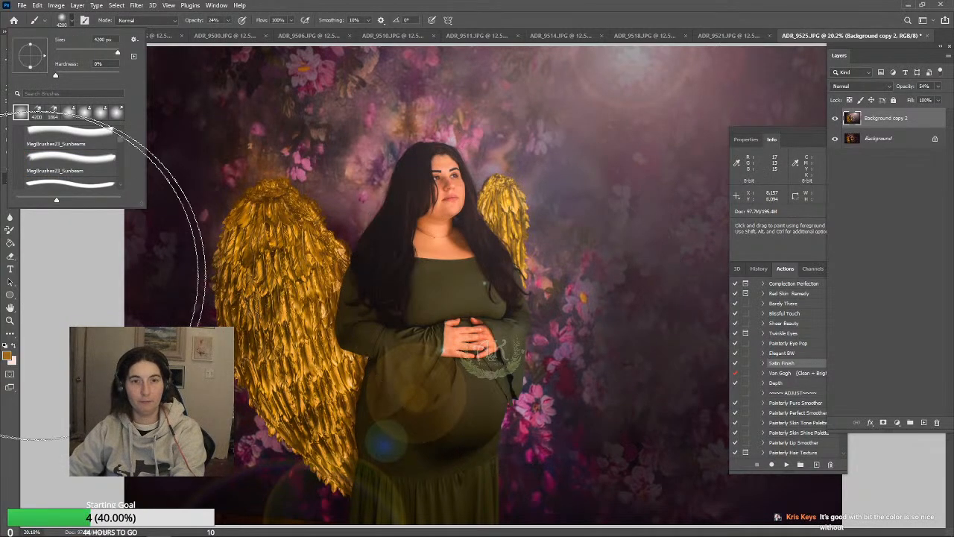
left_click(895, 255)
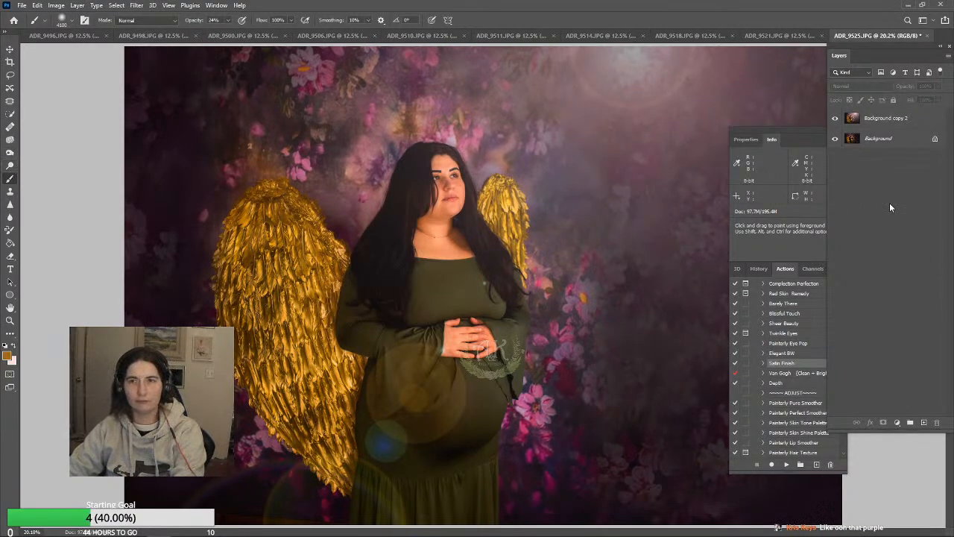
left_click(903, 125)
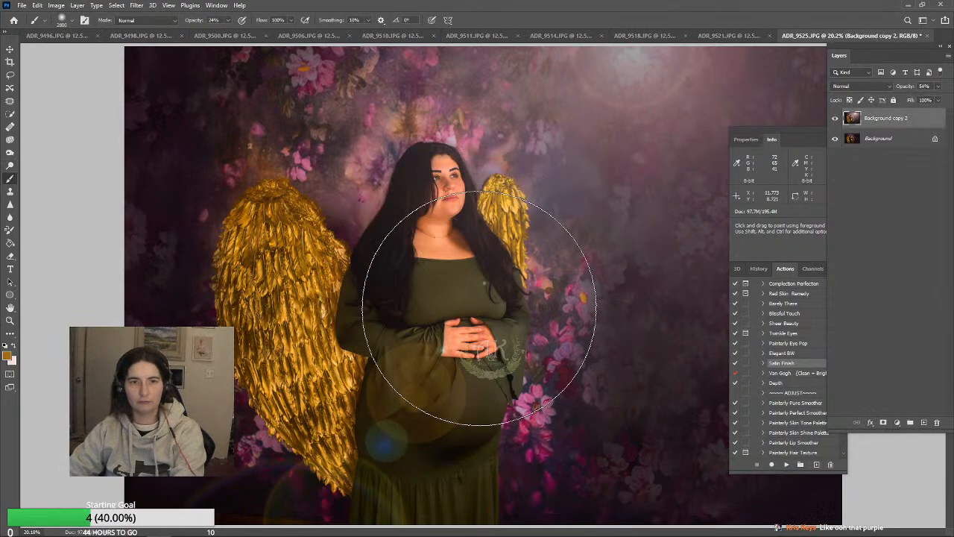
key("bracketleft")
key("bracketleft")
key("bracketleft")
key("bracketleft")
key("bracketleft")
key("bracketleft")
key("bracketleft")
key("bracketleft")
key("bracketleft")
key("bracketleft")
key("bracketleft")
key("bracketleft")
key("bracketleft")
key("bracketleft")
key("bracketleft")
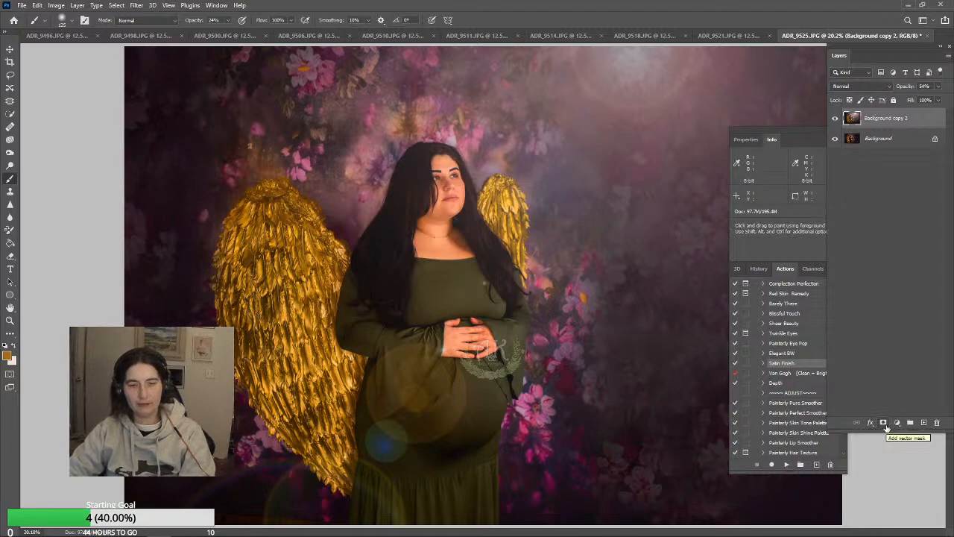
key("ctrl+z")
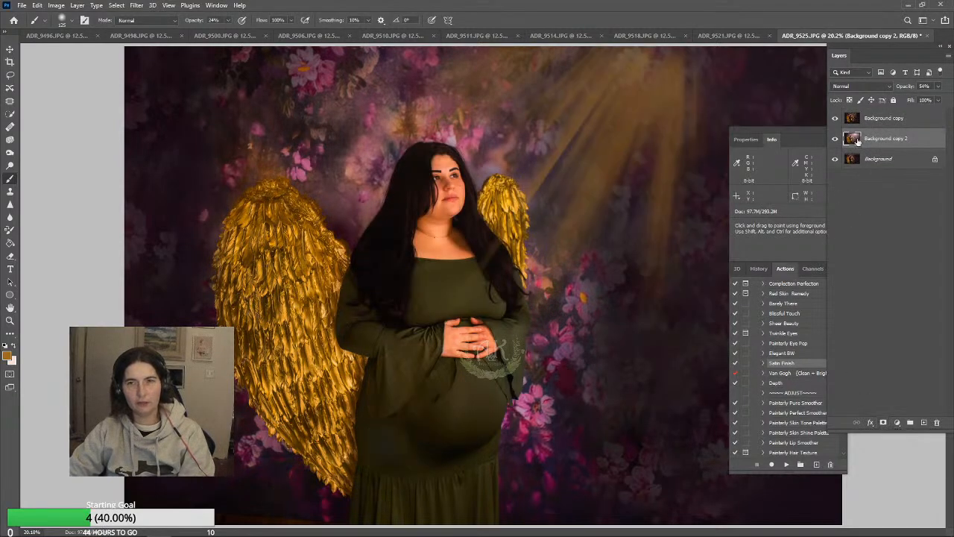
left_click(36, 5)
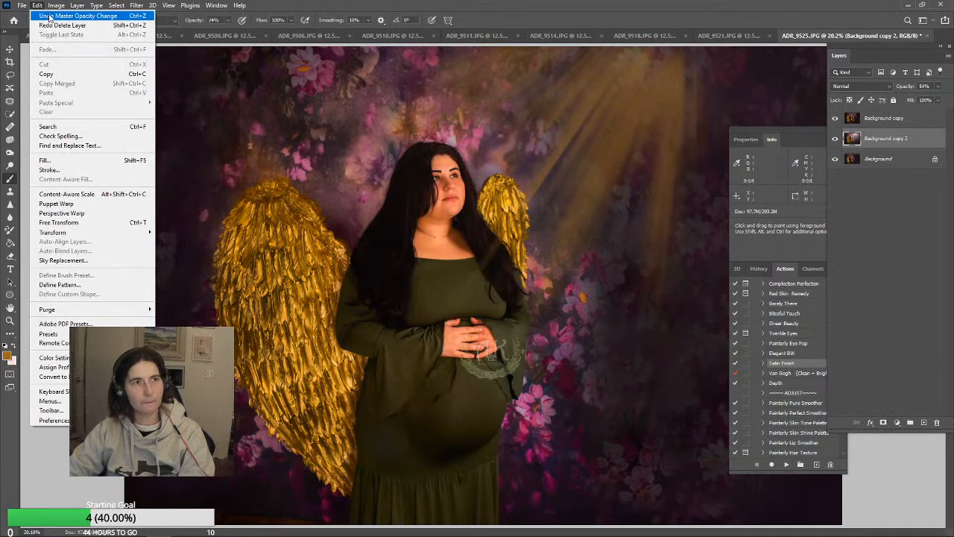
left_click(46, 25)
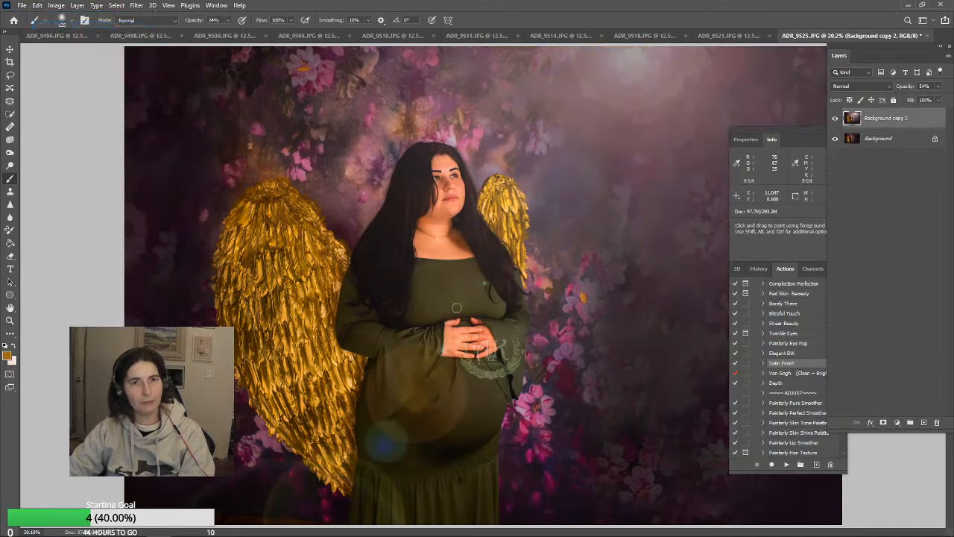
Add a layer mask to Background copy 2 and paint black on it over the dress with an 1100 px brush to fade the flare
left_click(883, 422)
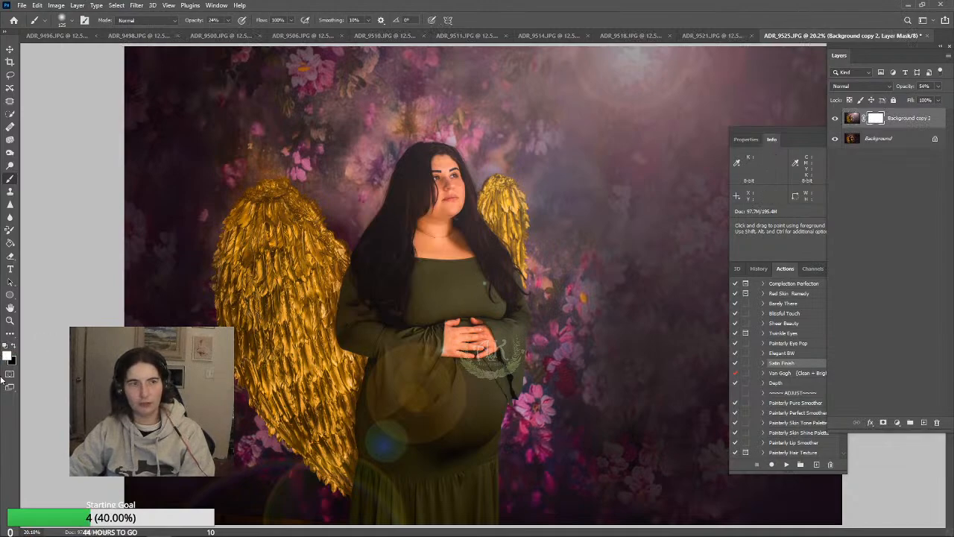
left_click(16, 345)
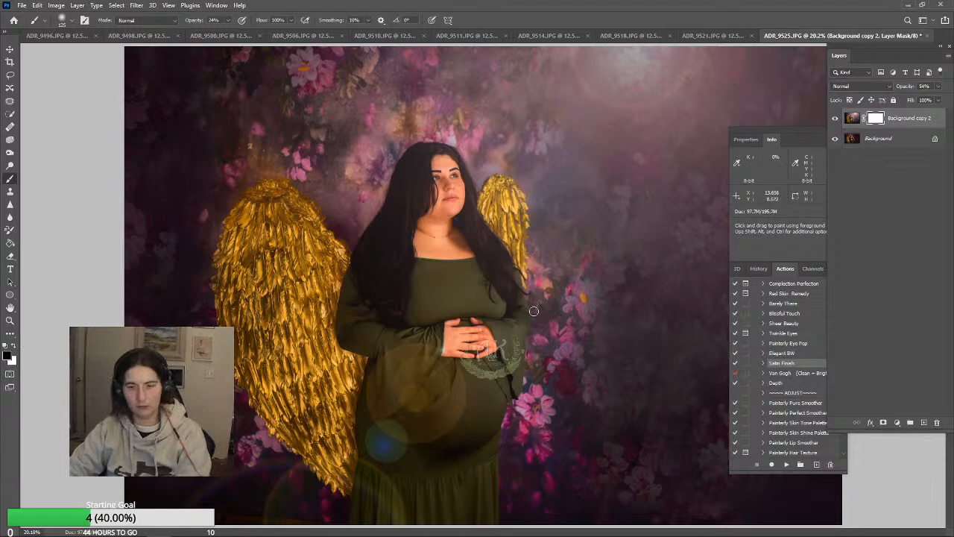
key("bracketright")
key("bracketright")
key("bracketright")
key("bracketright")
key("bracketright")
key("bracketright")
key("bracketright")
key("bracketright")
key("bracketright")
key("bracketright")
key("bracketright")
key("bracketright")
key("bracketright")
left_click_drag(484, 288, 469, 279)
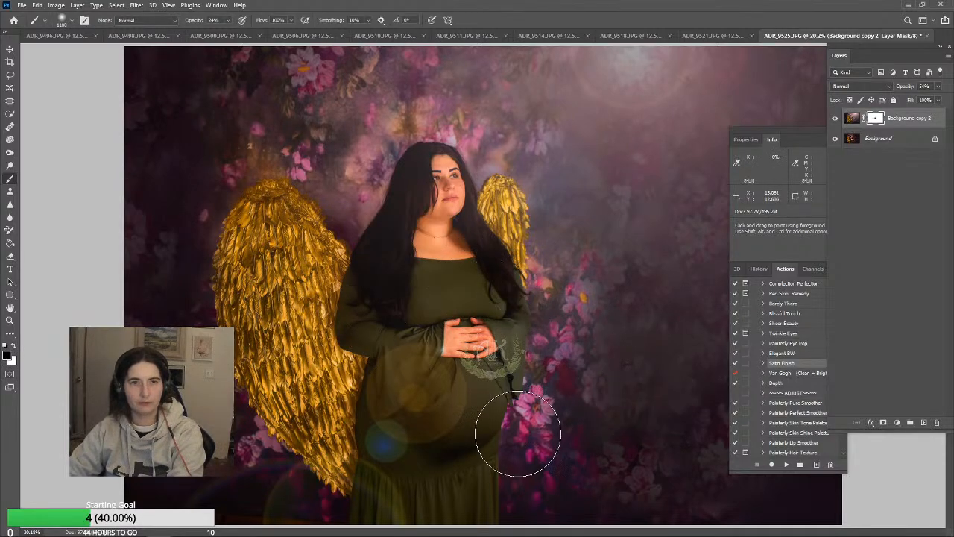
mouse_move(448, 404)
left_mouse_down()
mouse_move(450, 370)
mouse_move(381, 488)
mouse_move(390, 439)
mouse_move(371, 348)
mouse_move(421, 384)
mouse_move(428, 410)
left_mouse_up()
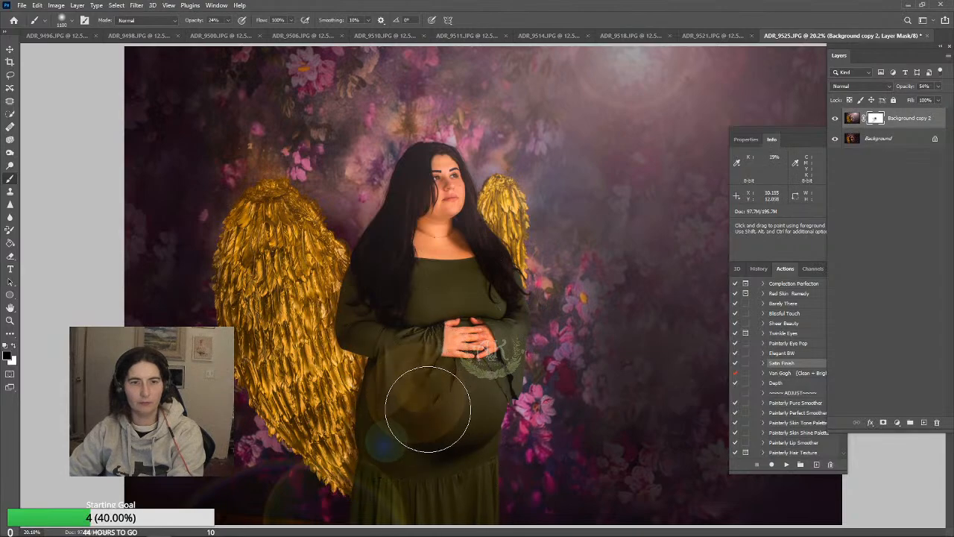
Enlarge the brush to 2000 px and mask out the remaining flare circles on the skirt, lower wing and lower backdrop
key("bracketright")
key("bracketright")
key("bracketright")
key("bracketright")
key("bracketright")
key("bracketright")
key("bracketright")
key("bracketright")
key("bracketright")
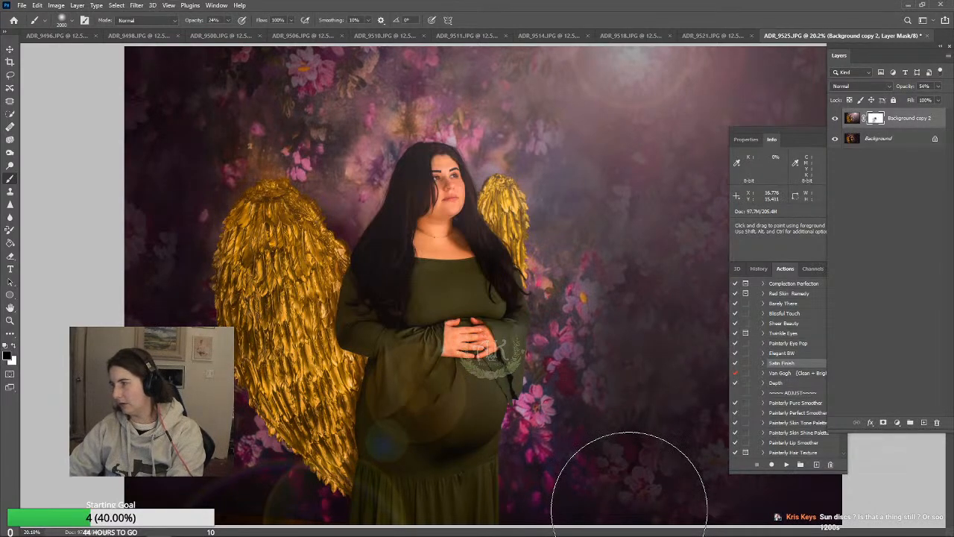
mouse_move(379, 382)
left_mouse_down()
mouse_move(428, 447)
mouse_move(437, 435)
mouse_move(401, 382)
mouse_move(374, 376)
mouse_move(410, 420)
mouse_move(391, 389)
mouse_move(356, 366)
mouse_move(393, 403)
mouse_move(400, 436)
mouse_move(440, 442)
mouse_move(436, 452)
mouse_move(368, 372)
mouse_move(449, 448)
mouse_move(298, 468)
left_mouse_up()
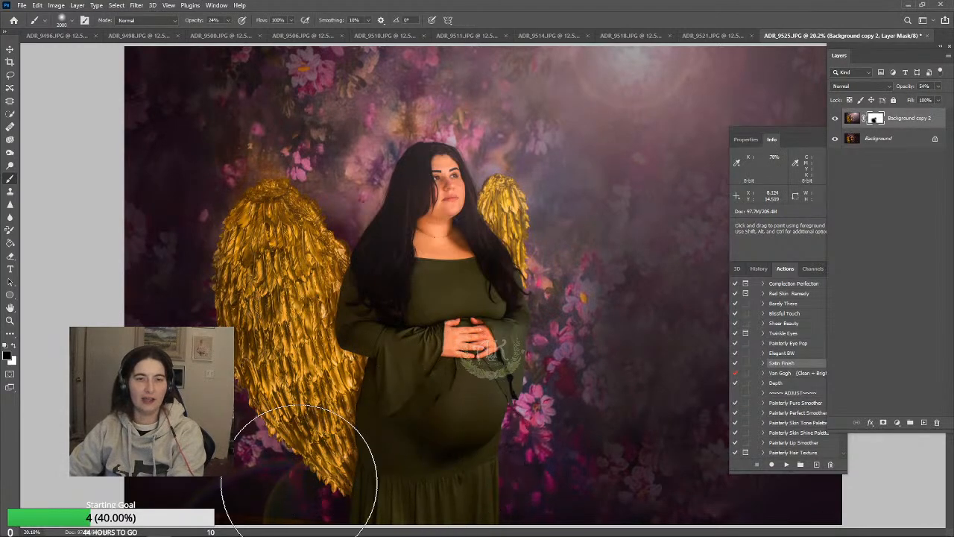
left_click_drag(212, 481, 365, 532)
mouse_move(346, 497)
left_mouse_down()
mouse_move(425, 503)
mouse_move(333, 533)
left_mouse_up()
mouse_move(478, 501)
left_mouse_down()
mouse_move(423, 439)
mouse_move(369, 404)
mouse_move(361, 319)
mouse_move(253, 467)
mouse_move(211, 493)
left_mouse_up()
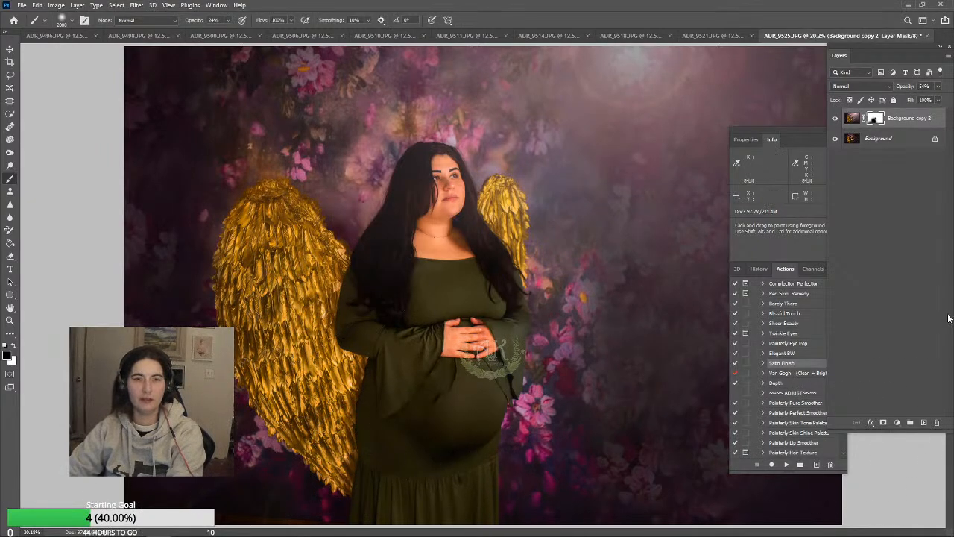
Compare the photo with and without the masked flare layer, Background copy 2
left_click(837, 122)
left_click(837, 122)
left_click(836, 122)
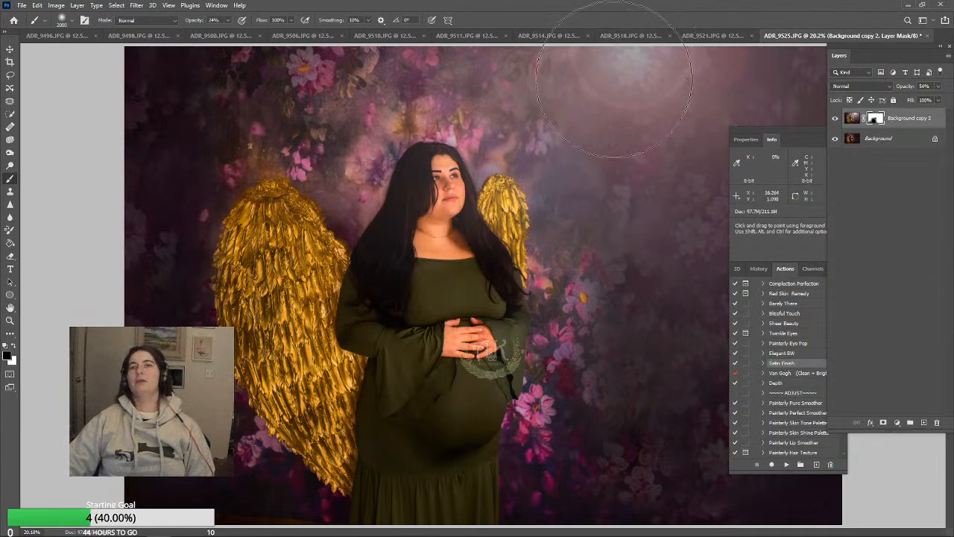
left_click(836, 119)
left_click(836, 119)
left_click(836, 120)
left_click(836, 120)
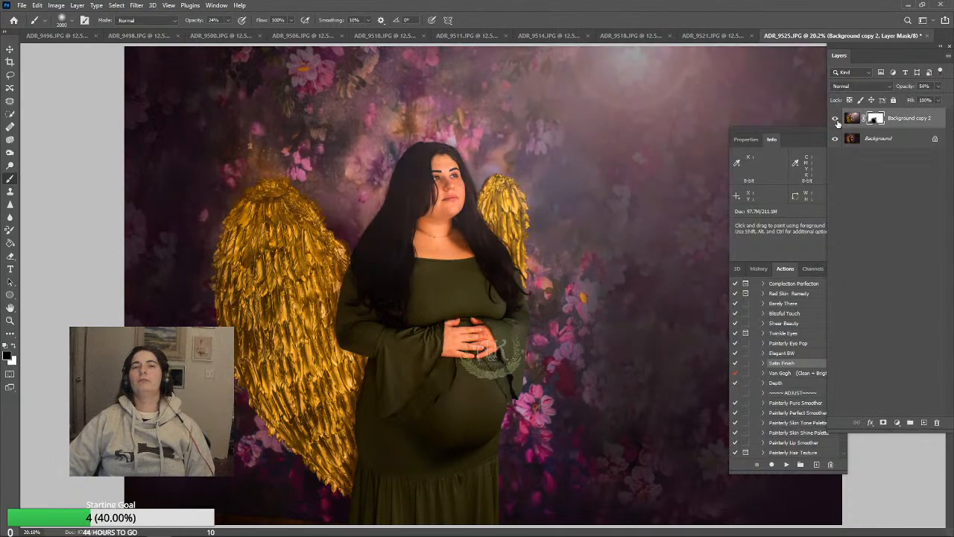
Set the opacity of Background copy 2 to 50%, check its before and after, and flatten the image
left_click(938, 87)
left_click_drag(929, 101, 948, 99)
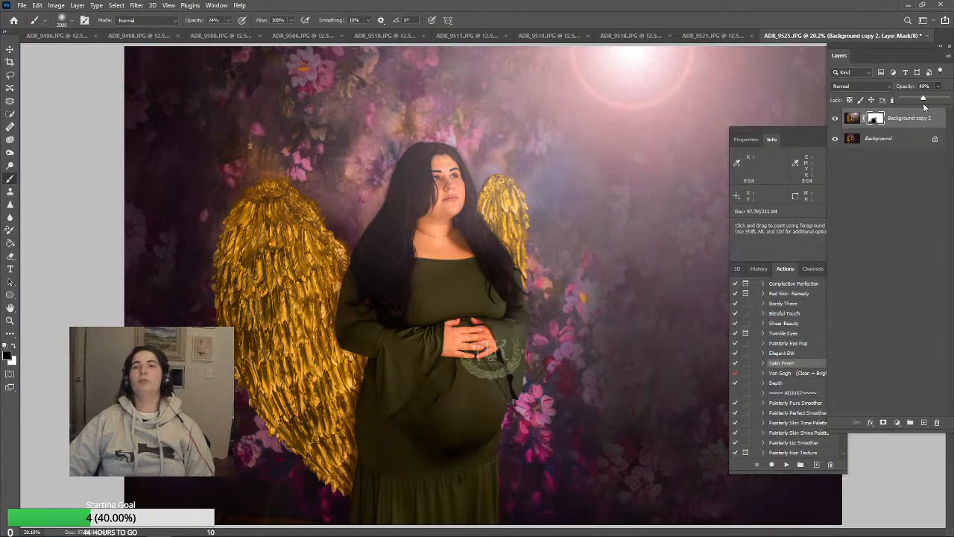
mouse_move(923, 101)
left_mouse_down()
mouse_move(910, 103)
mouse_move(924, 104)
left_mouse_up()
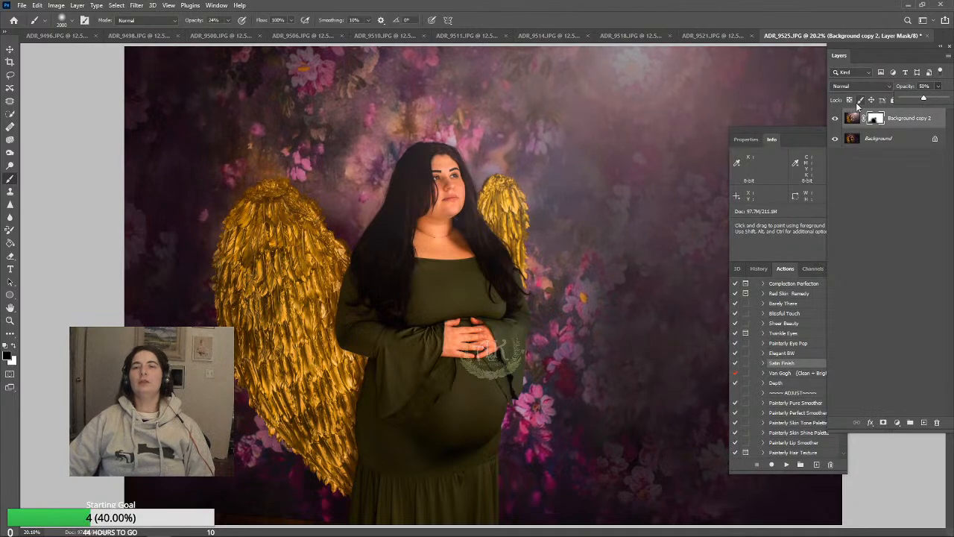
left_click(835, 120)
left_click(835, 120)
left_click(835, 119)
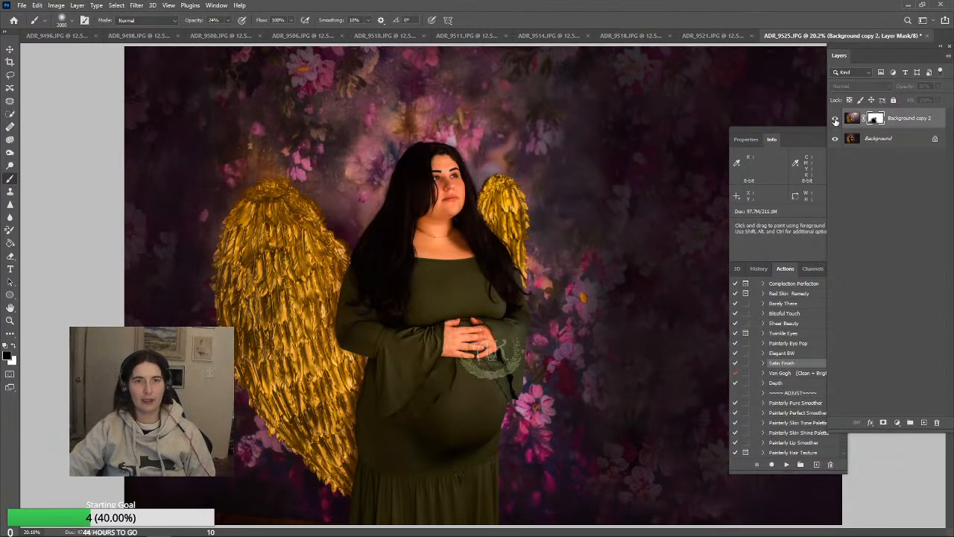
left_click(835, 120)
left_click(76, 5)
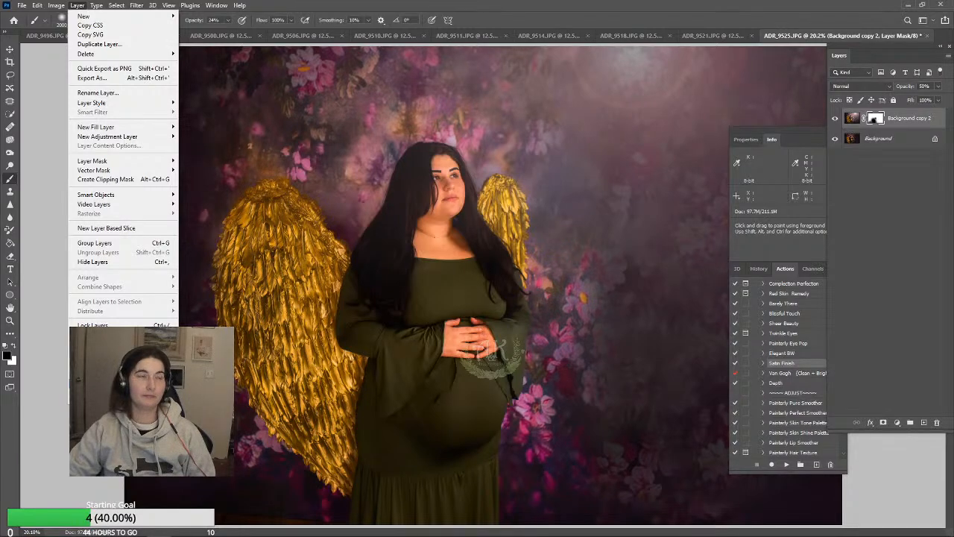
left_click(119, 384)
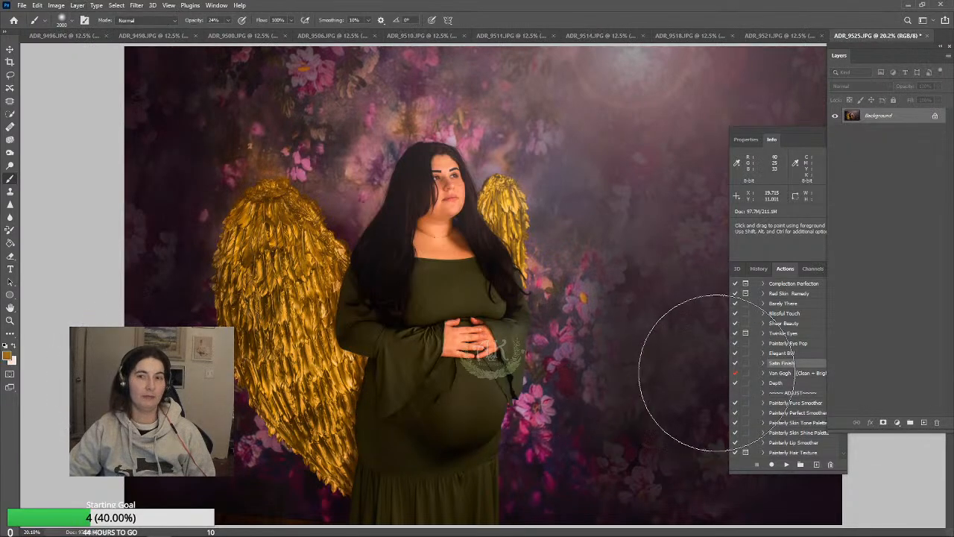
Run the Depth action, lower the Depth layer's opacity to 16%, and flatten the image
left_click(779, 383)
left_click(788, 465)
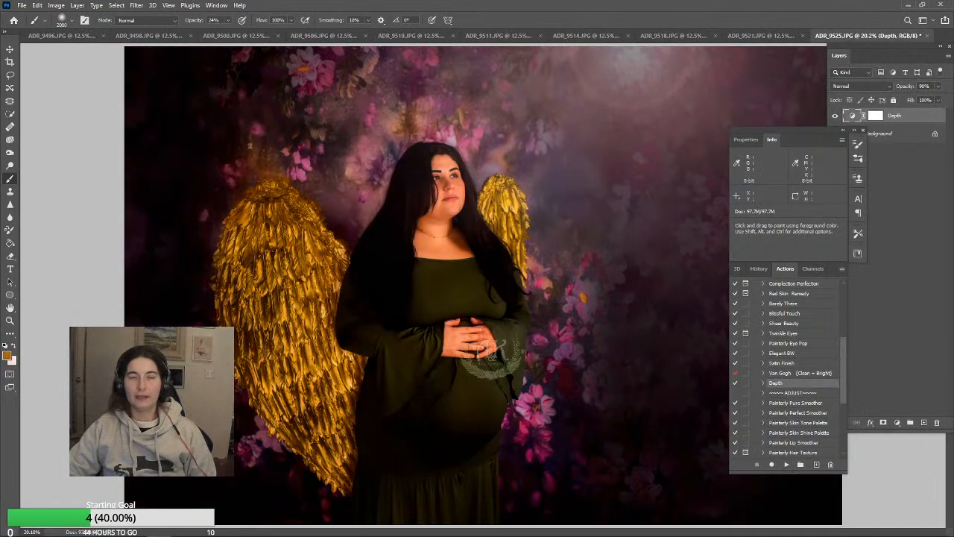
left_click(938, 86)
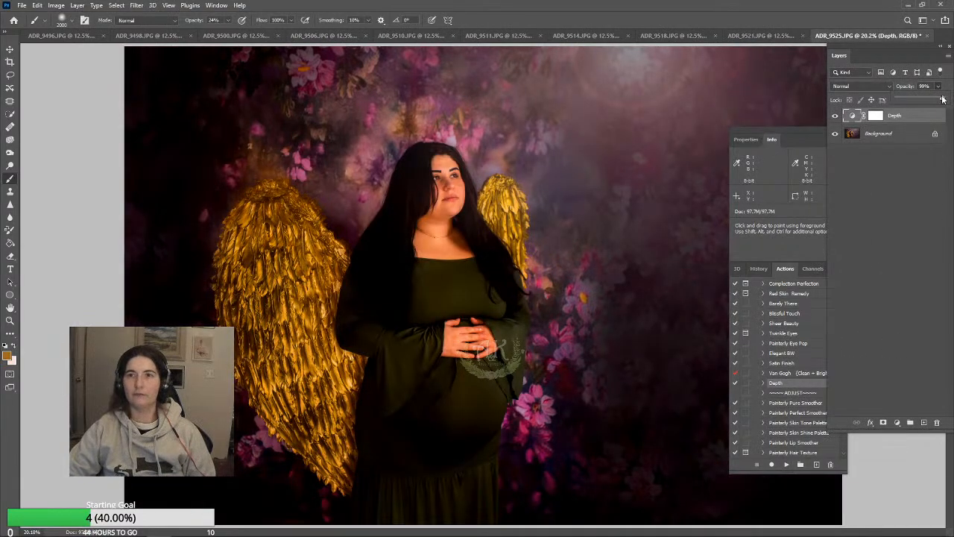
left_click_drag(942, 100, 904, 103)
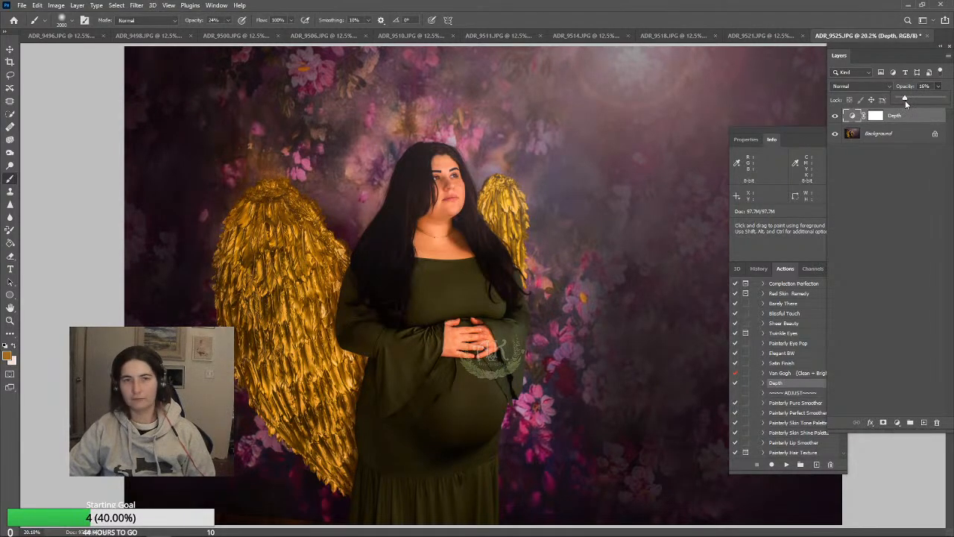
left_click(76, 5)
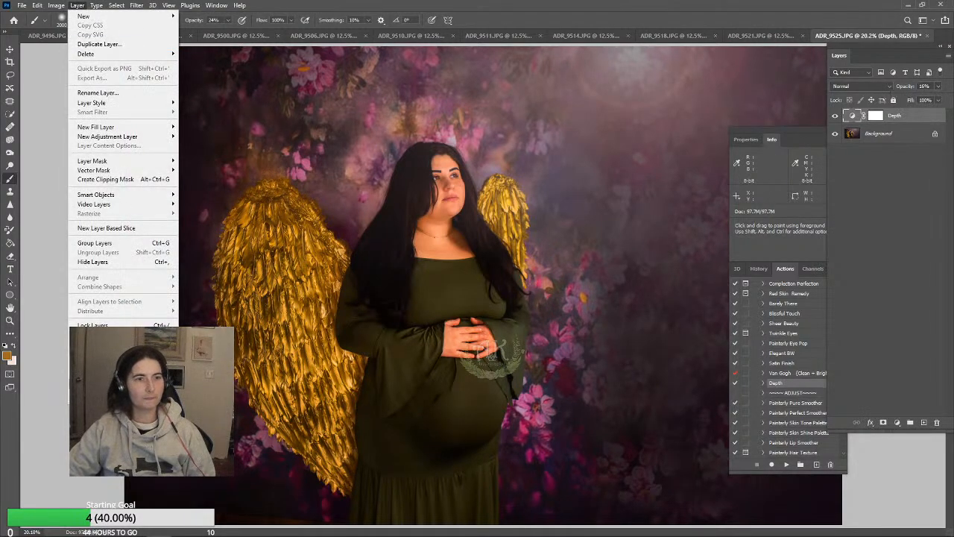
left_click(97, 383)
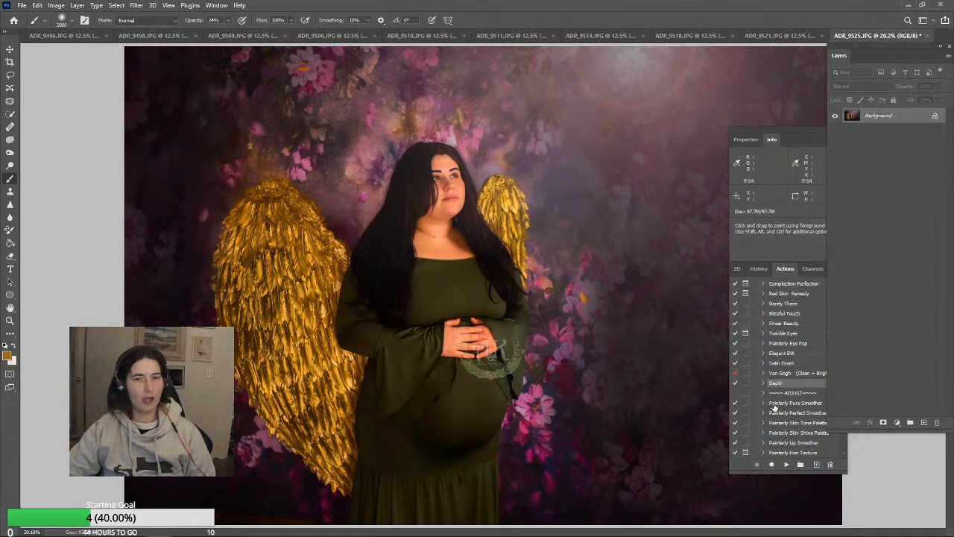
Run the Satin Finish action, lower its layer's opacity to 13%, and flatten the image
left_click(794, 363)
left_click(787, 465)
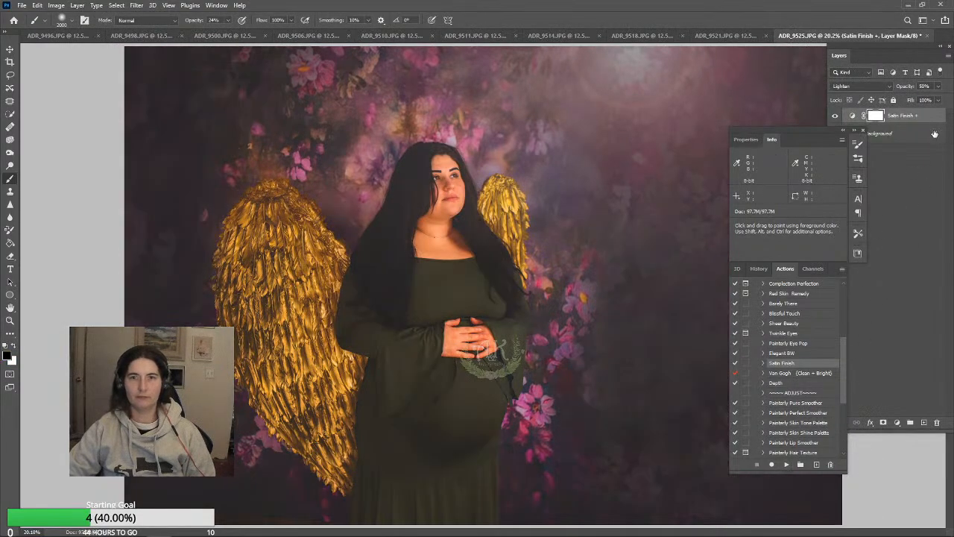
left_click(937, 86)
left_click_drag(910, 101, 908, 101)
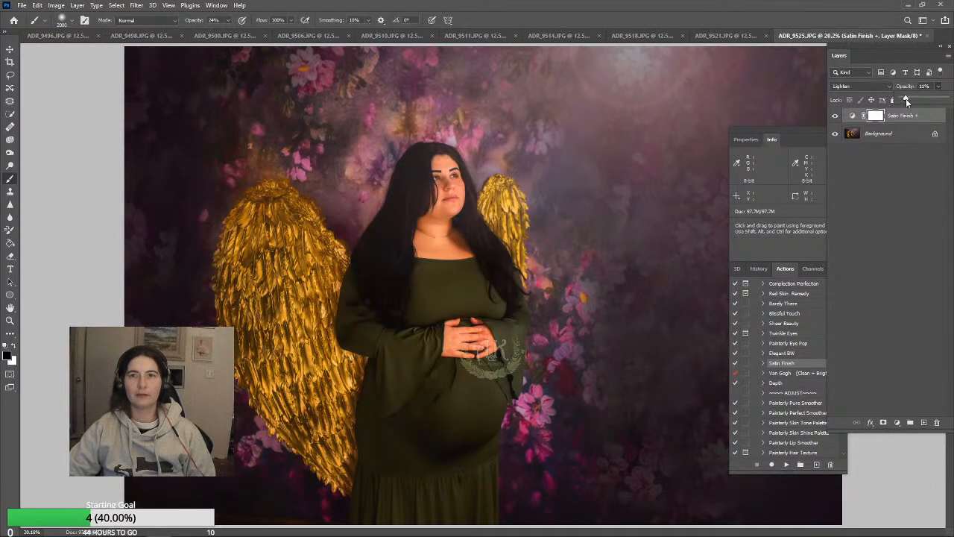
left_click(77, 5)
left_click(94, 383)
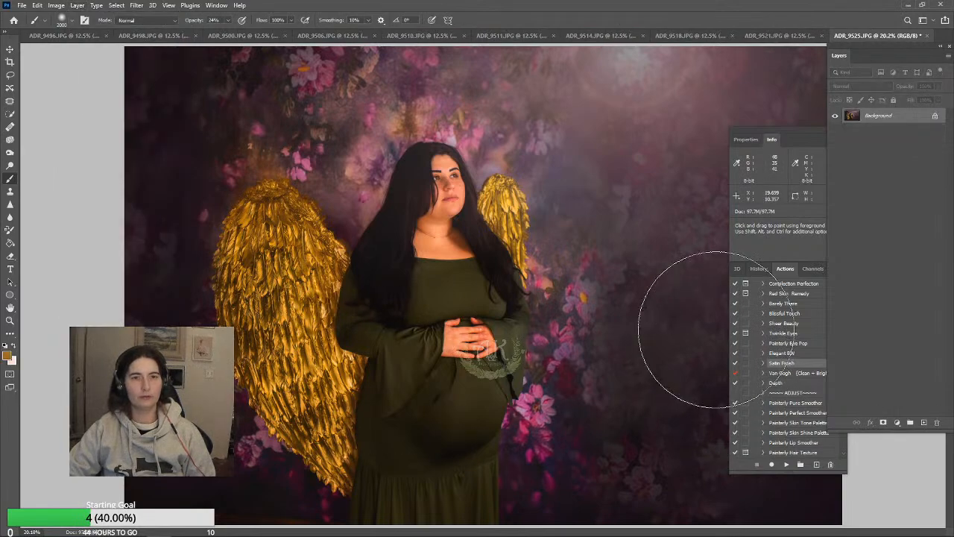
Save ADR_9525.JPG as a maximum-quality JPEG at quality 12 and close it
key("ctrl+s")
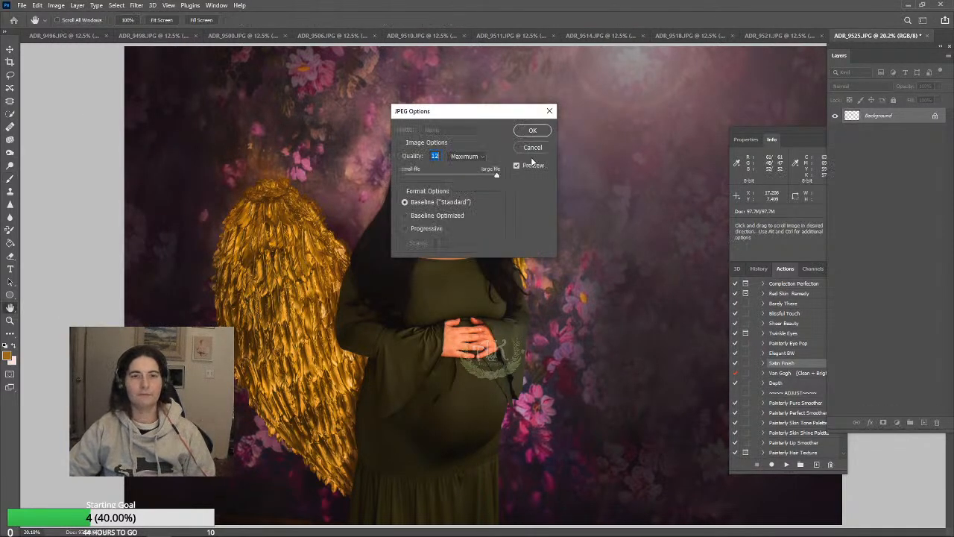
left_click(533, 132)
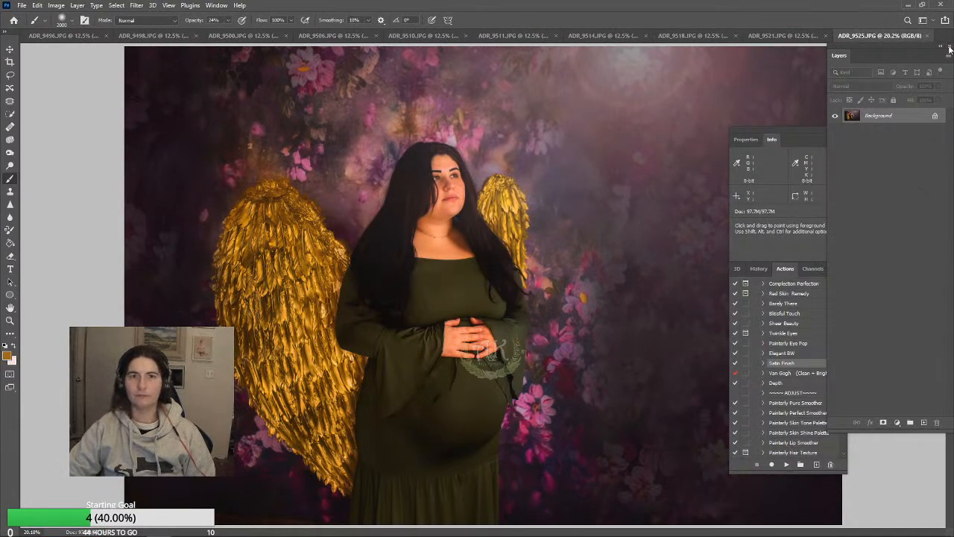
left_click(927, 37)
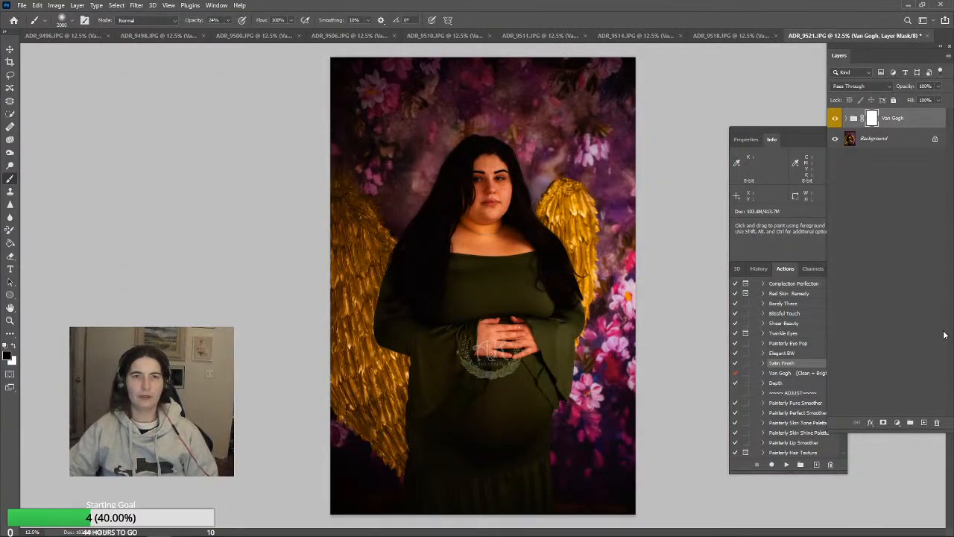
Close ADR_9521.JPG and ADR_9518.JPG without saving, checking ADR_9514.JPG before discarding ADR_9518.JPG
left_click(929, 38)
left_click(472, 202)
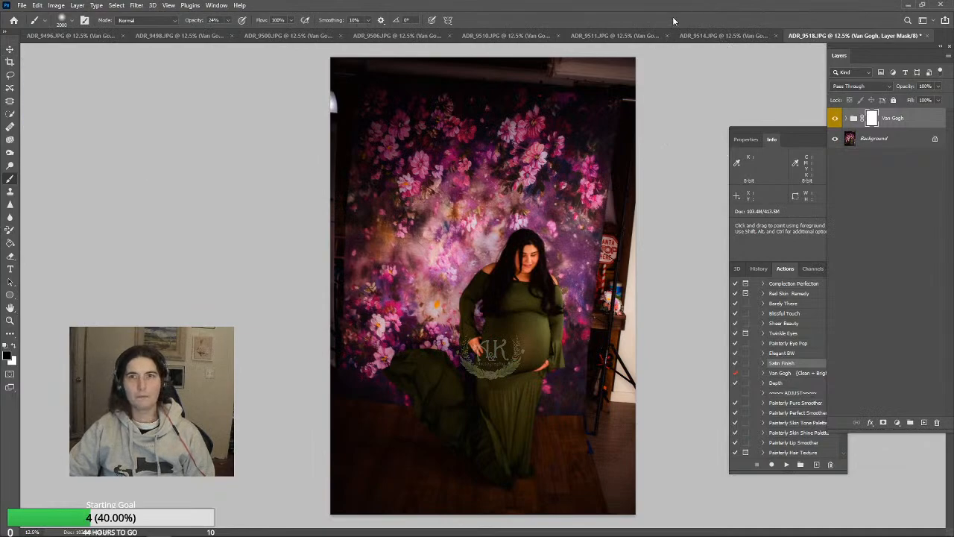
left_click(706, 39)
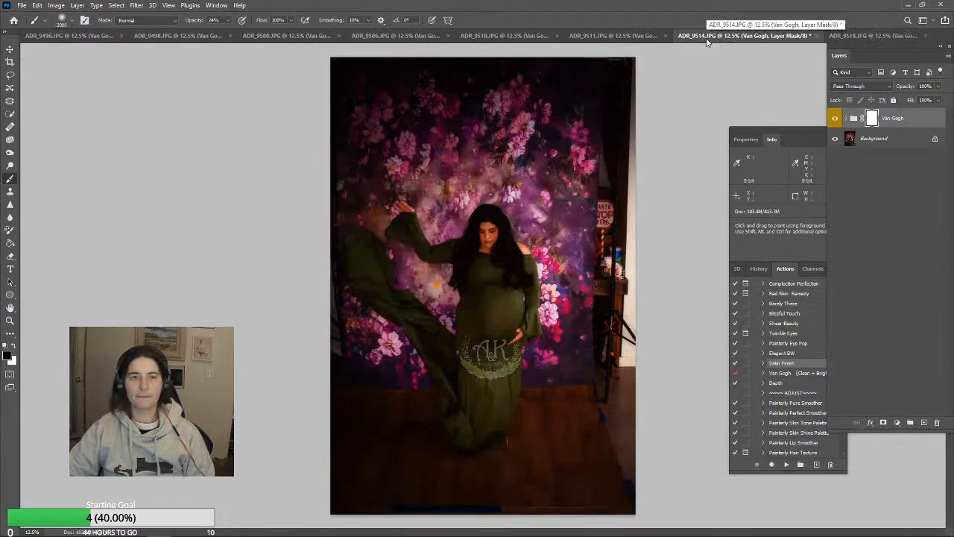
left_click(866, 35)
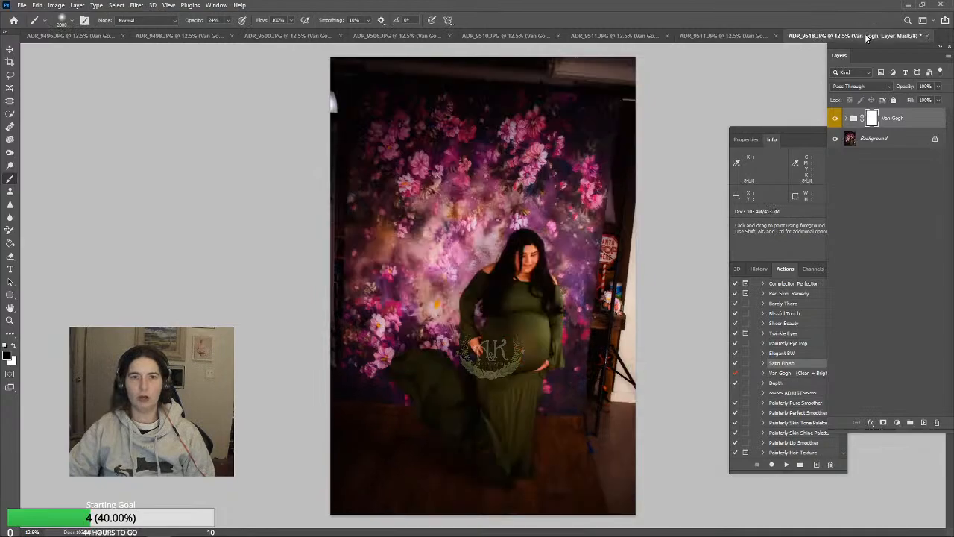
left_click(927, 36)
left_click(473, 203)
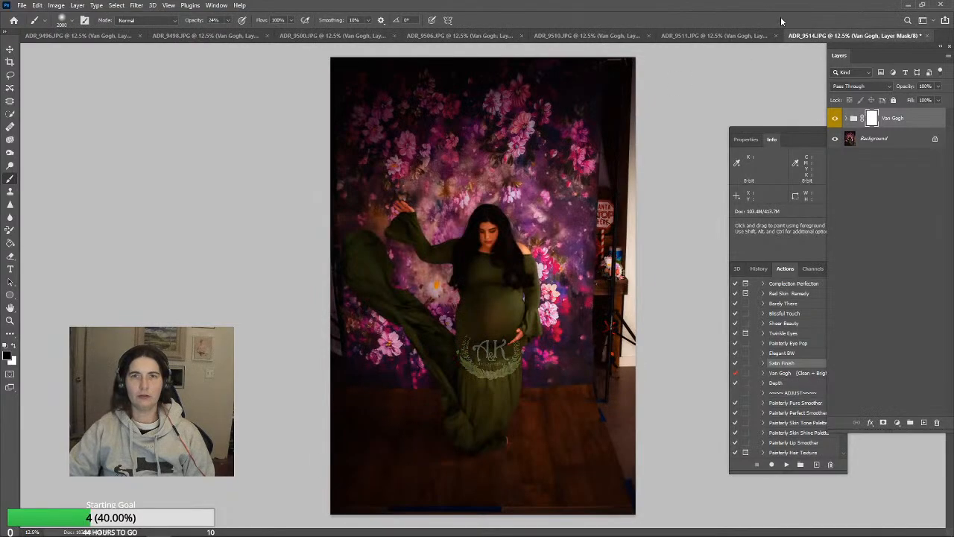
Lower the Van Gogh group's opacity to 37% in ADR_9514.JPG and flatten the image
left_click_drag(937, 88, 909, 100)
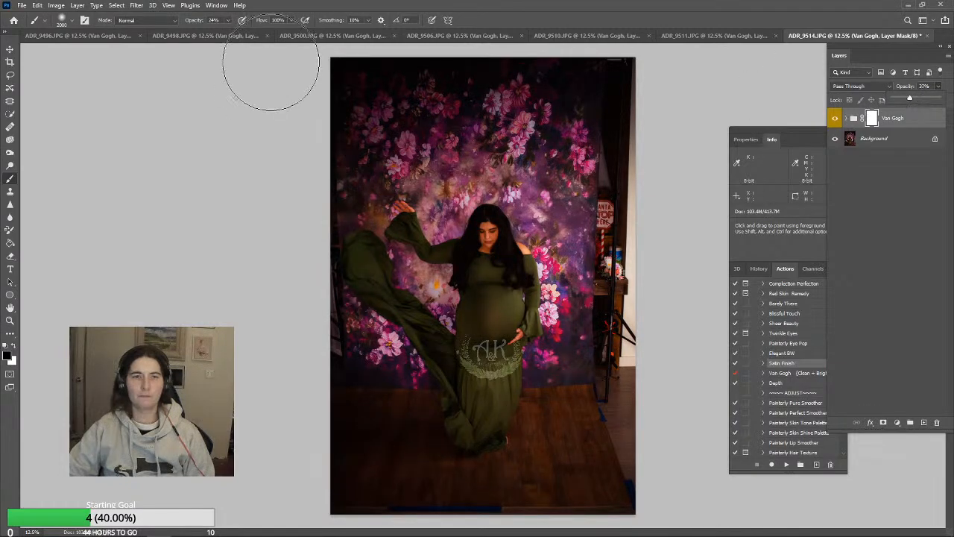
left_click(78, 6)
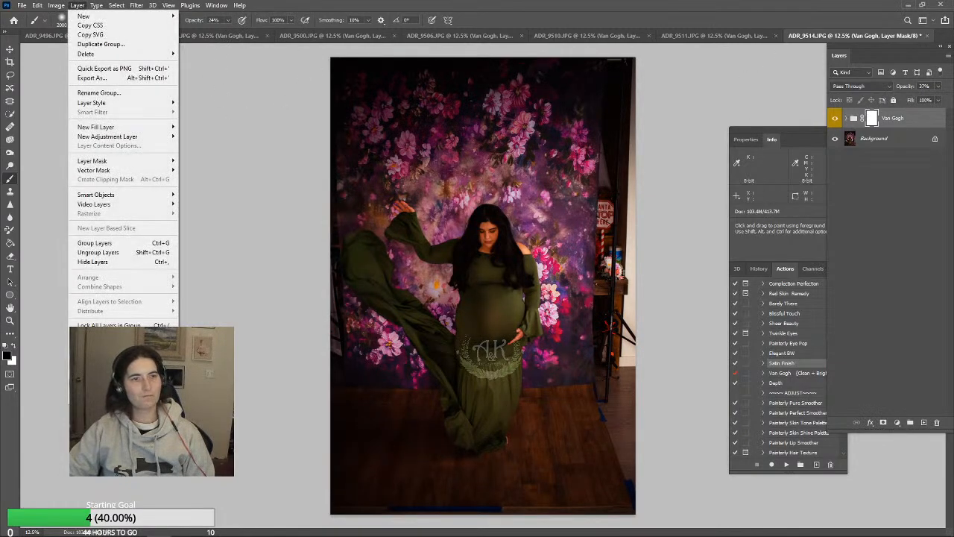
left_click(97, 383)
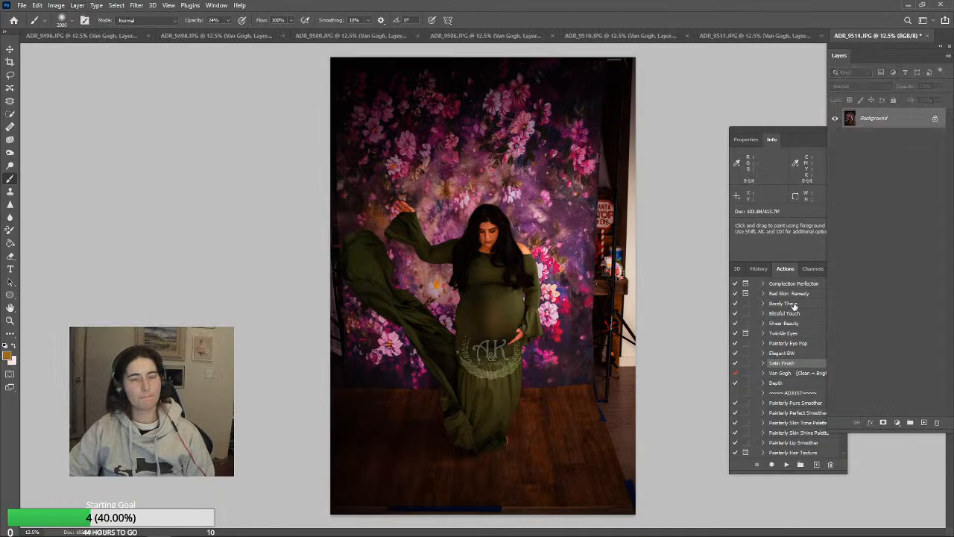
Lighten the shadows across the dress and floor using the Dodge tool with its range set to Shadows
left_click(10, 165)
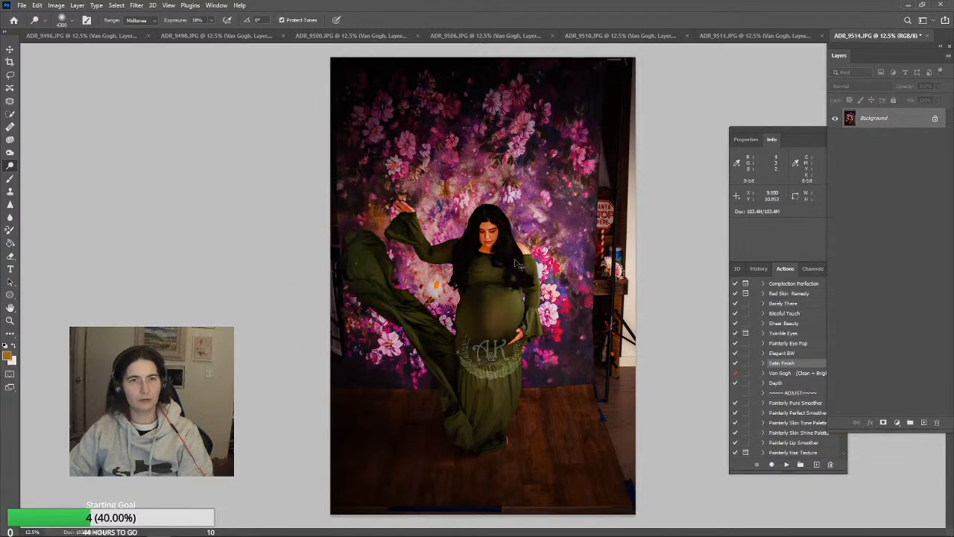
left_click(153, 21)
left_click(147, 29)
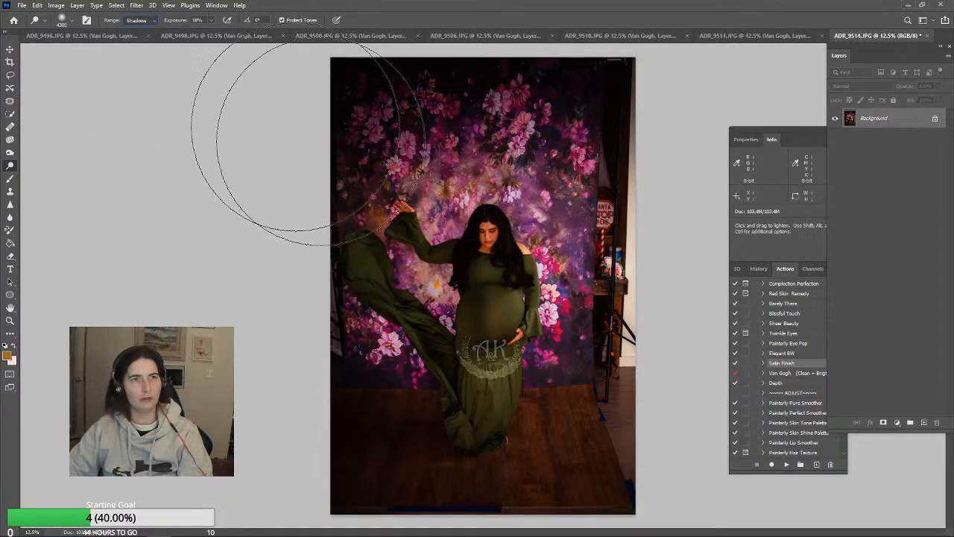
mouse_move(377, 267)
left_mouse_down()
mouse_move(481, 286)
mouse_move(455, 337)
mouse_move(384, 280)
mouse_move(442, 263)
mouse_move(505, 318)
mouse_move(460, 362)
mouse_move(436, 309)
mouse_move(478, 247)
mouse_move(524, 288)
mouse_move(524, 364)
mouse_move(454, 319)
mouse_move(417, 224)
mouse_move(514, 281)
mouse_move(454, 388)
mouse_move(419, 326)
mouse_move(553, 386)
left_mouse_up()
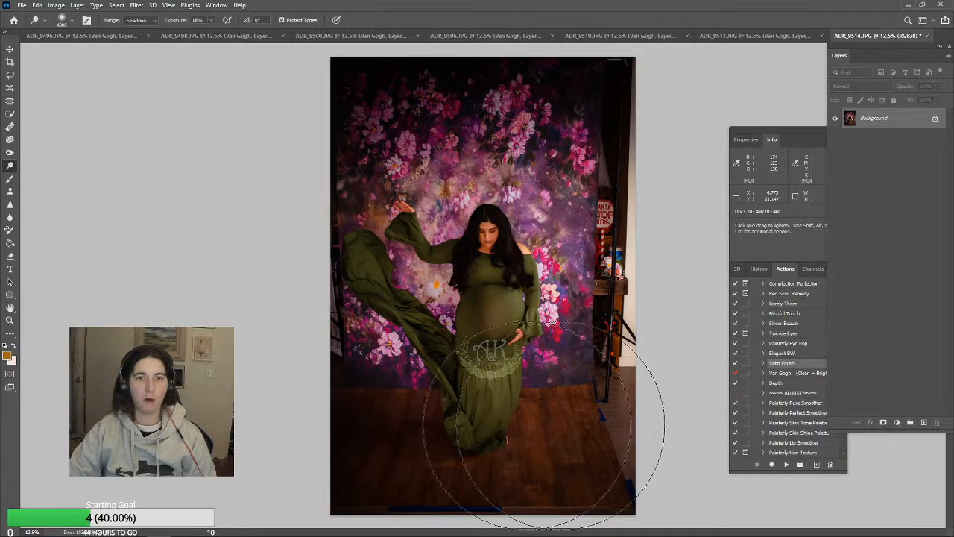
Crop ADR_9514.JPG to a 2:3 portrait frame, slightly straightened, trimming away the studio props and most of the dark edges around the backdrop
left_click(9, 64)
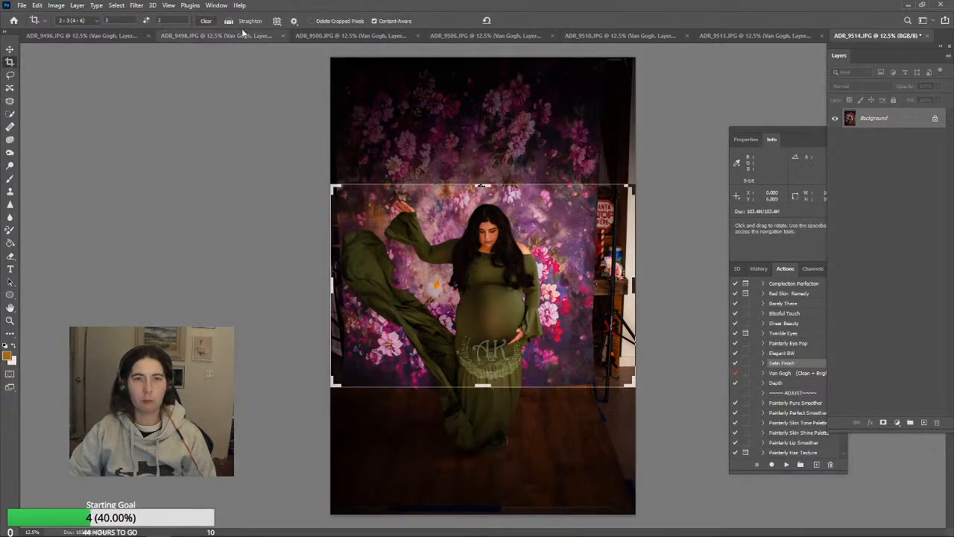
left_click(148, 21)
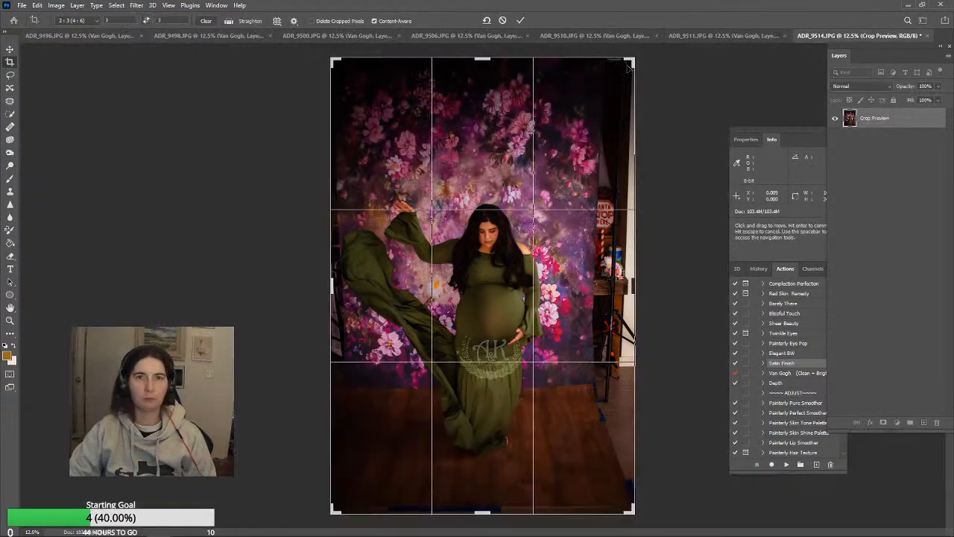
left_click_drag(628, 67, 527, 242)
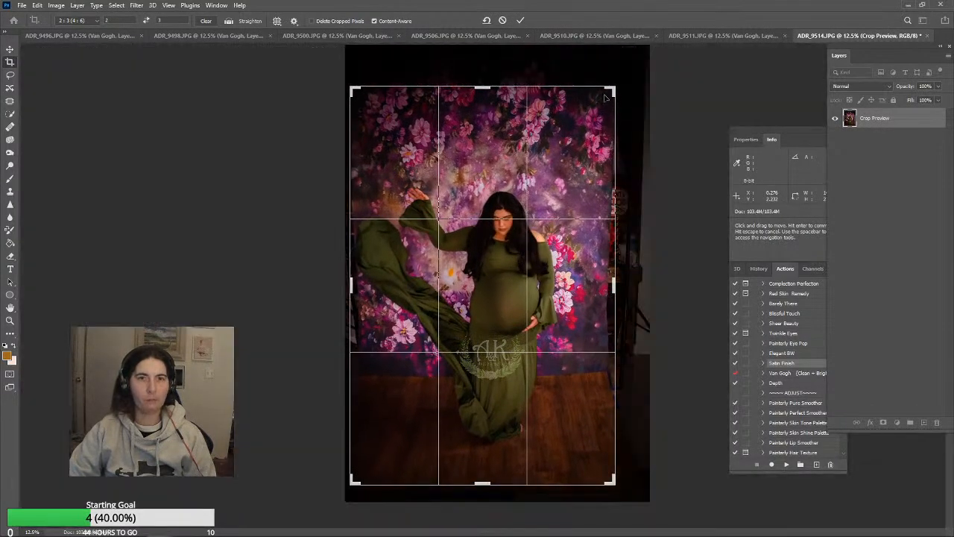
left_click_drag(613, 89, 636, 98)
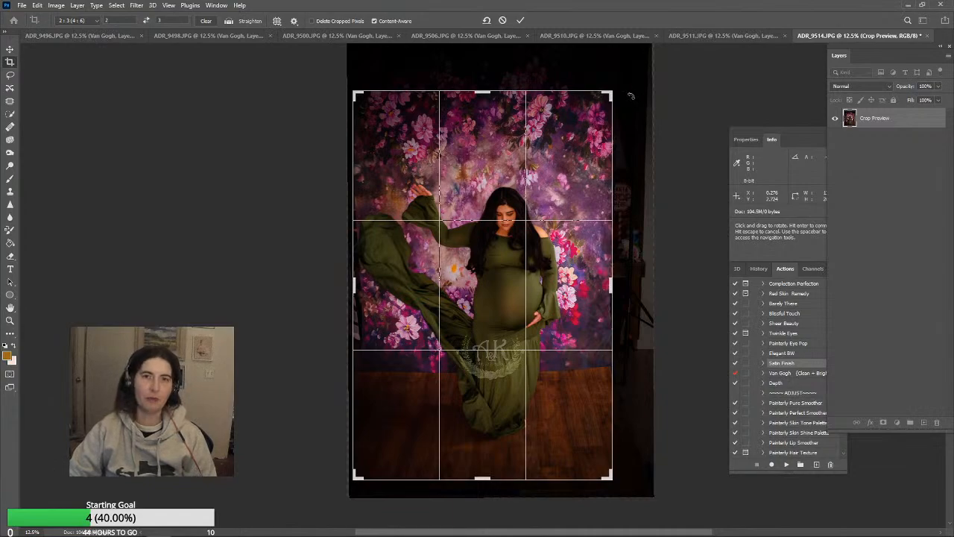
left_click_drag(631, 96, 631, 98)
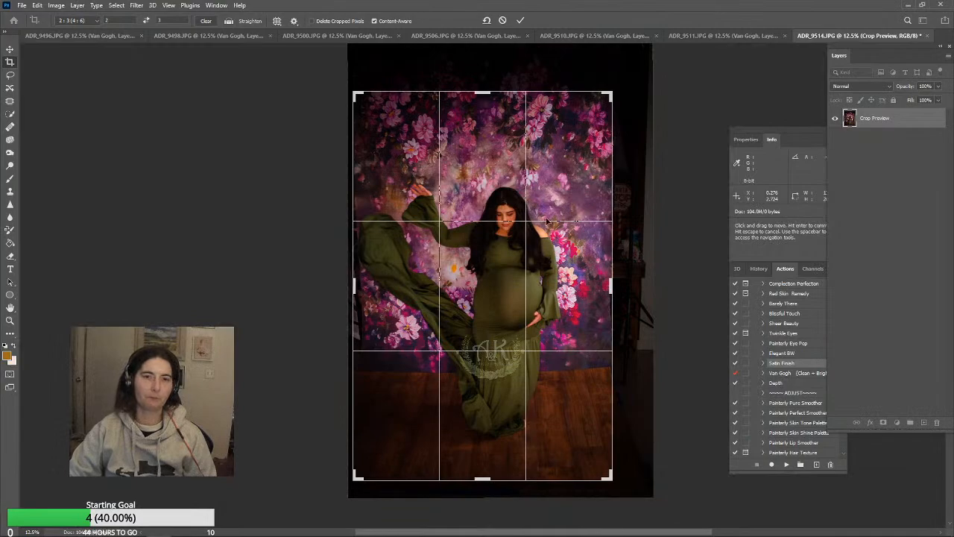
left_click_drag(557, 199, 559, 216)
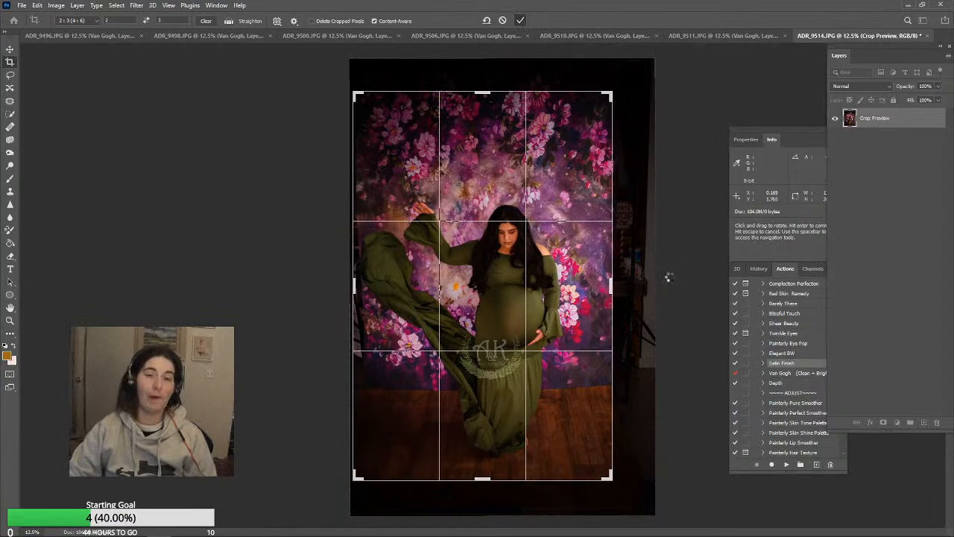
key("Return")
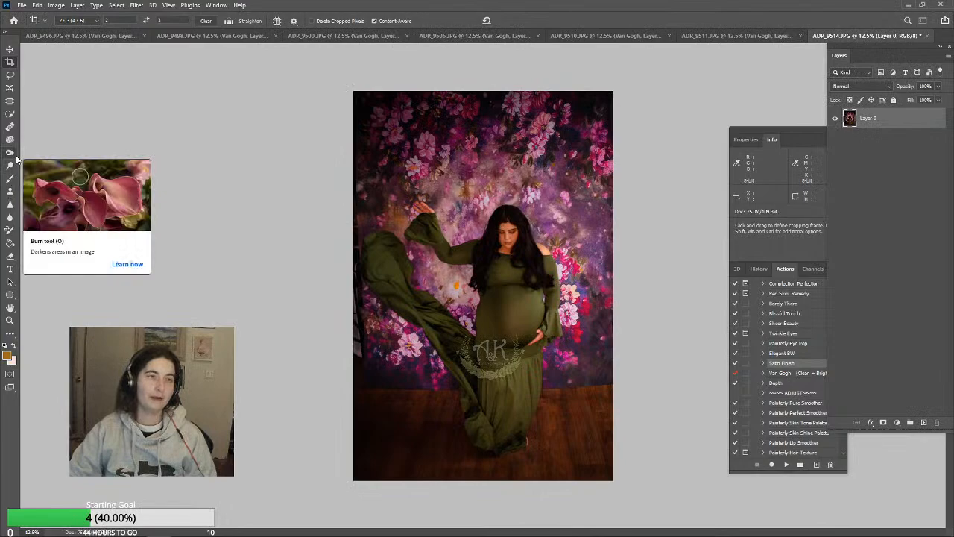
Clone backdrop texture over the stand and backdrop edge beside the dress train with a 700 px Clone Stamp at 46% opacity
left_click(12, 192)
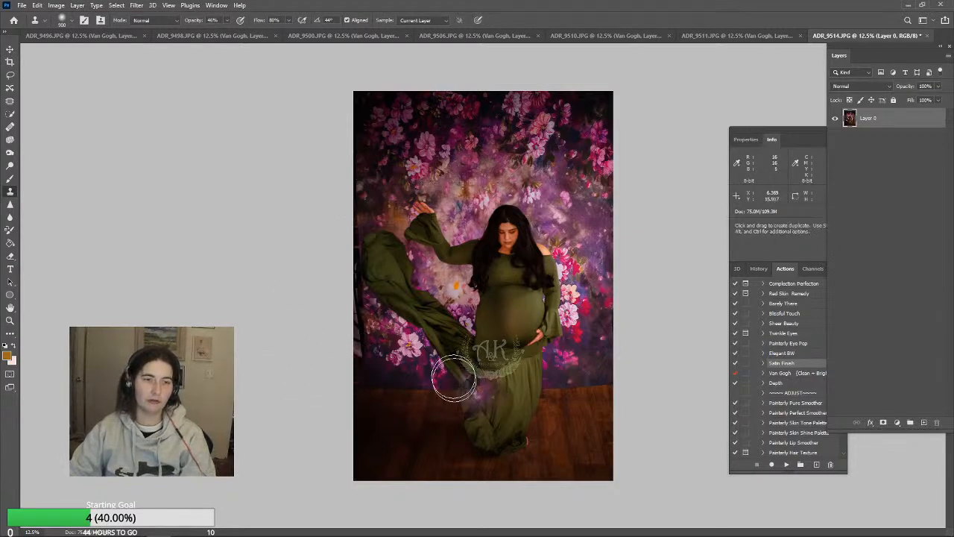
key("bracketleft")
key("bracketleft")
key("bracketleft")
key("bracketleft")
key("bracketleft")
key("bracketleft")
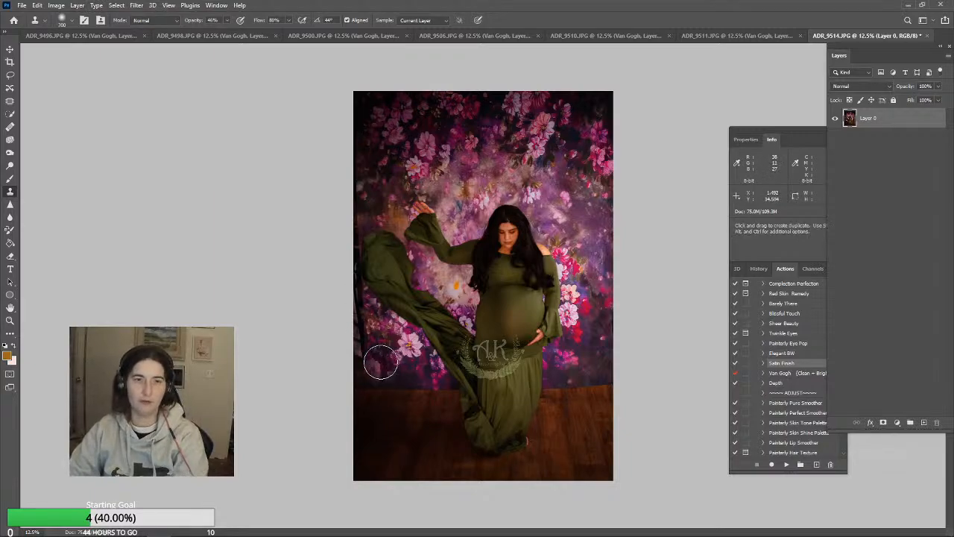
key("bracketleft")
key("bracketleft")
key("bracketleft")
key("bracketleft")
key("bracketleft")
key("bracketleft")
key("bracketleft")
key("bracketleft")
left_click(382, 366, "alt")
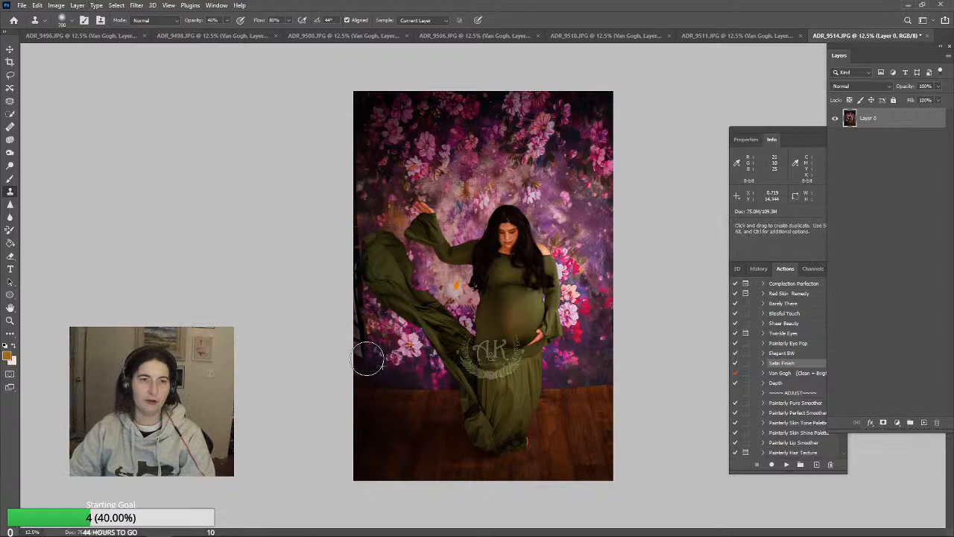
left_click_drag(365, 358, 355, 334)
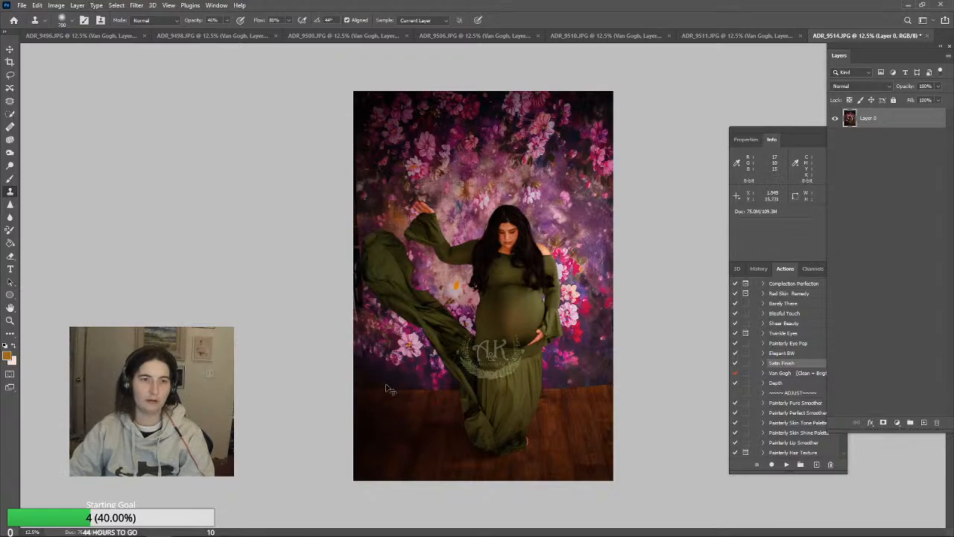
left_click(387, 146, "alt")
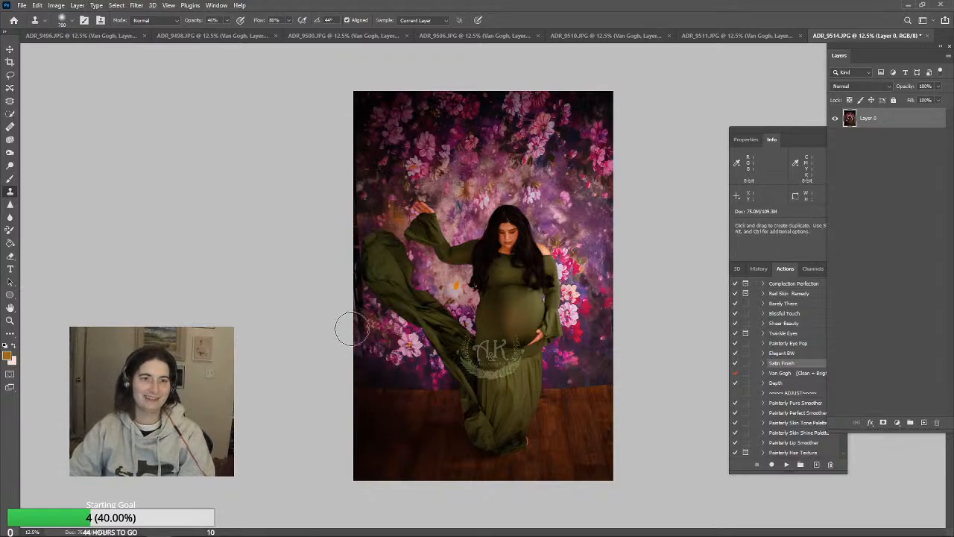
left_click(362, 350)
left_click(368, 146, "alt")
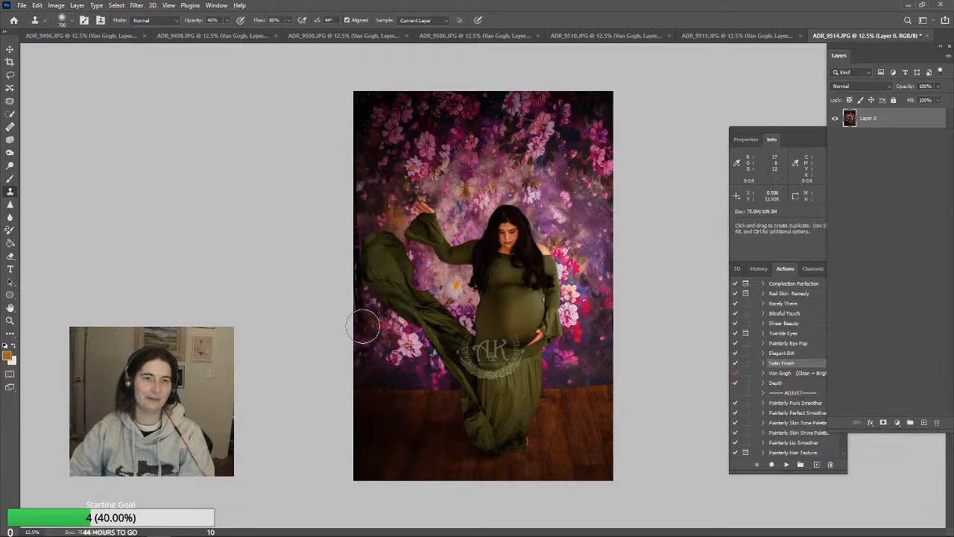
left_click_drag(363, 326, 355, 310)
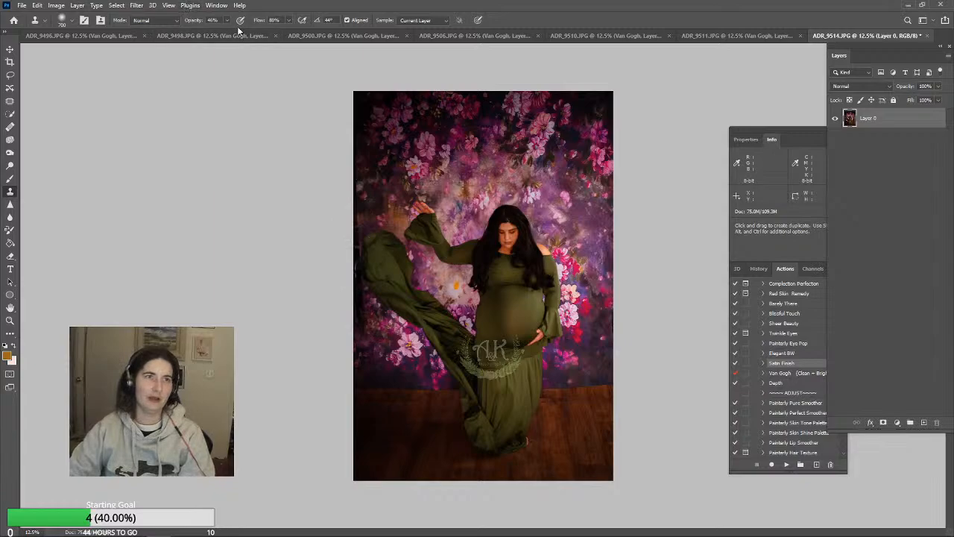
left_click(366, 200, "alt")
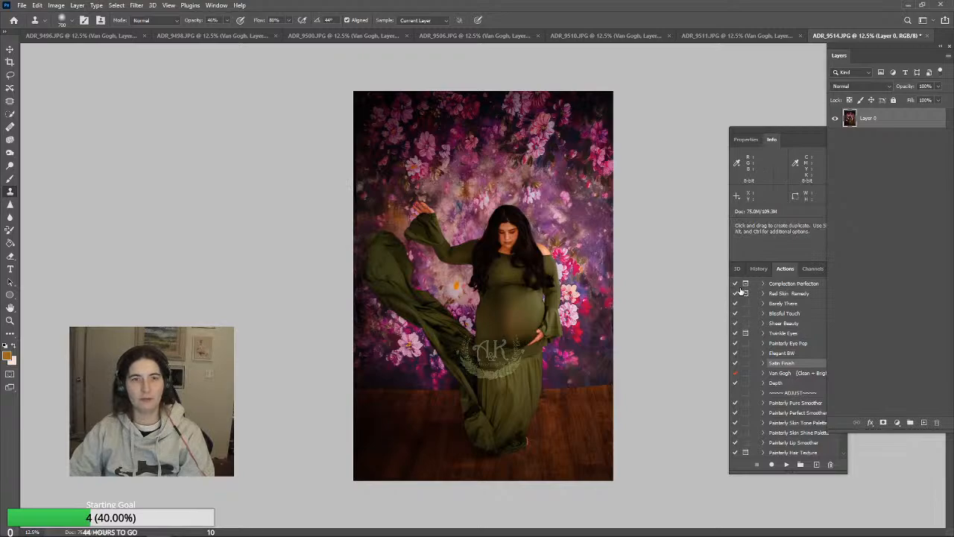
Darken the bright backdrop areas on both sides of the woman using the Burn tool on Midtones at 42% exposure
left_click(10, 152)
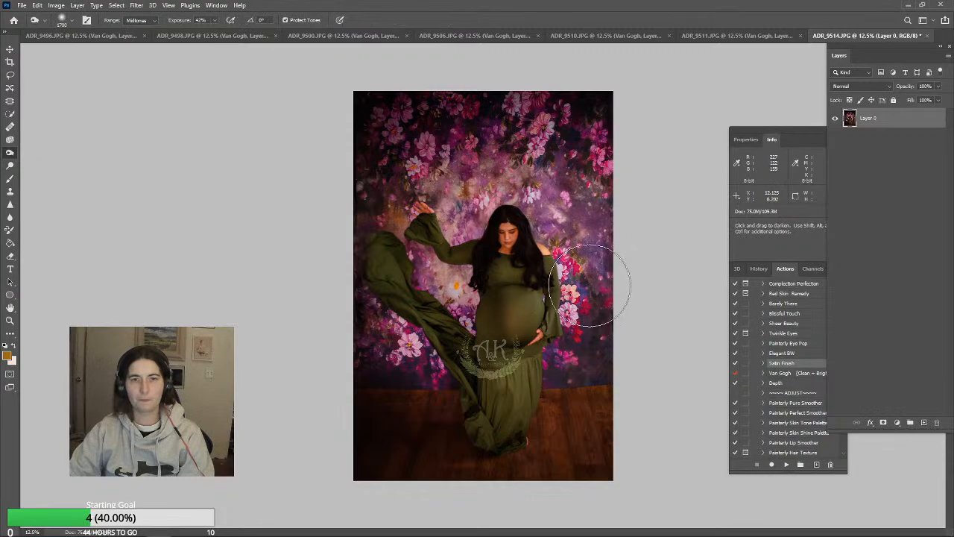
mouse_move(589, 285)
left_mouse_down()
mouse_move(587, 234)
mouse_move(544, 132)
mouse_move(619, 220)
mouse_move(585, 222)
mouse_move(548, 191)
left_mouse_up()
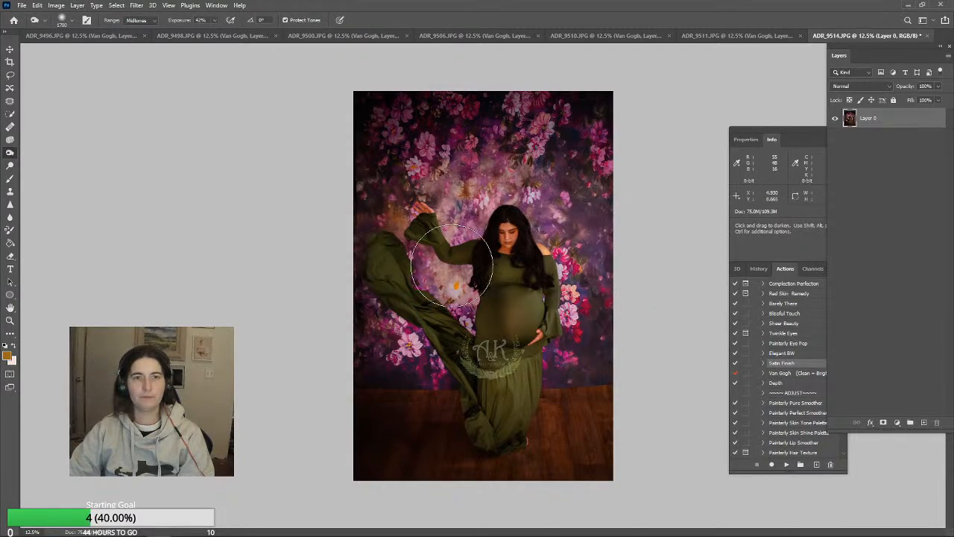
mouse_move(451, 266)
left_mouse_down()
mouse_move(468, 317)
mouse_move(454, 336)
mouse_move(441, 302)
left_mouse_up()
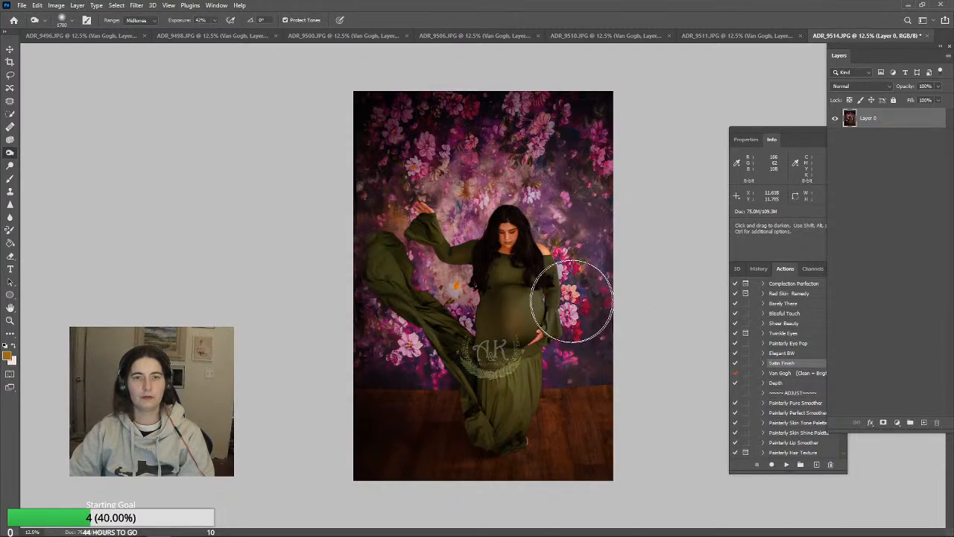
Soften the floral backdrop around the dress using the Blur tool at 78% strength, reducing the brush from 1300 px to 700 px
left_click(10, 218)
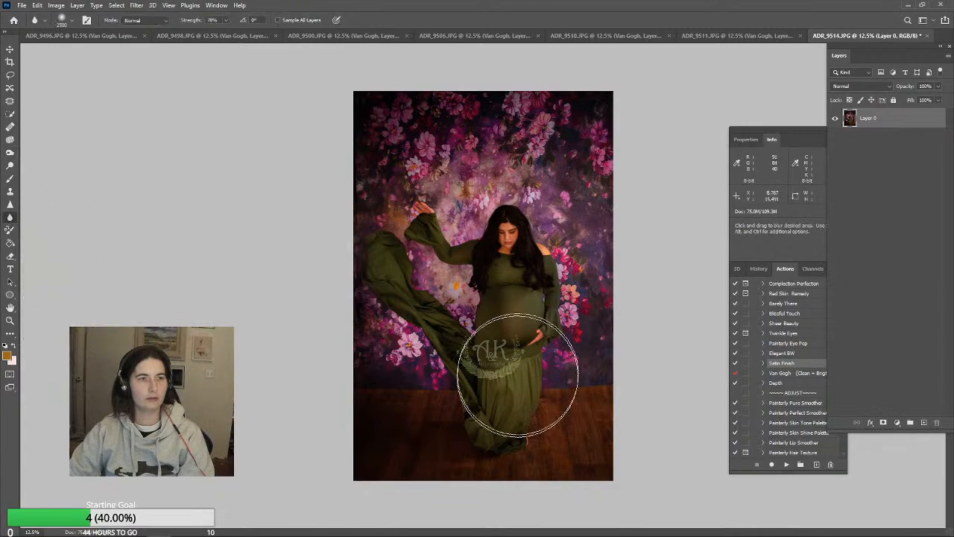
key("bracketleft")
key("bracketleft")
key("bracketleft")
key("bracketleft")
key("bracketleft")
key("bracketleft")
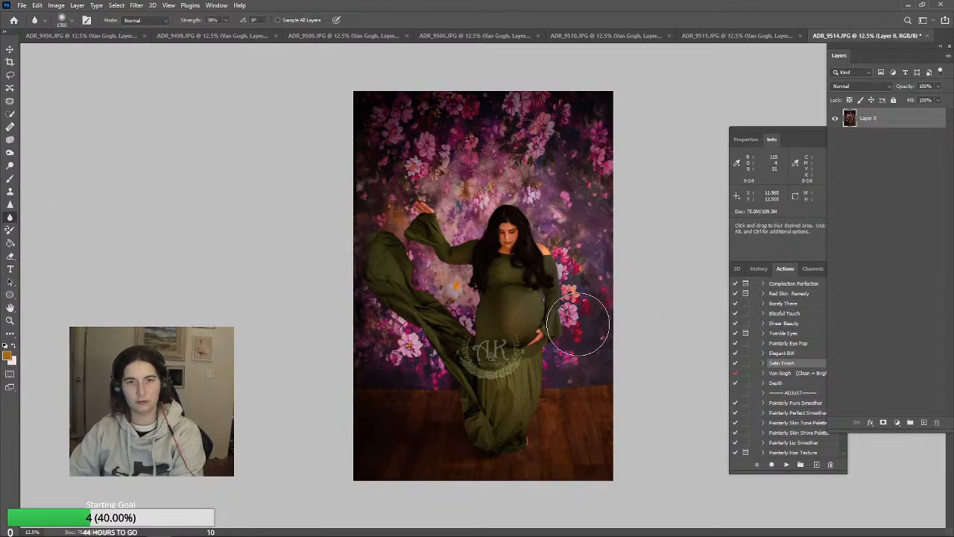
mouse_move(589, 320)
left_mouse_down()
mouse_move(583, 354)
mouse_move(588, 273)
mouse_move(576, 362)
mouse_move(589, 253)
mouse_move(579, 291)
mouse_move(586, 330)
mouse_move(582, 265)
mouse_move(565, 218)
mouse_move(612, 250)
mouse_move(527, 170)
mouse_move(524, 153)
mouse_move(612, 193)
mouse_move(606, 163)
mouse_move(504, 131)
mouse_move(418, 151)
mouse_move(484, 150)
mouse_move(491, 167)
mouse_move(462, 194)
mouse_move(491, 181)
mouse_move(559, 187)
mouse_move(596, 305)
mouse_move(585, 364)
left_mouse_up()
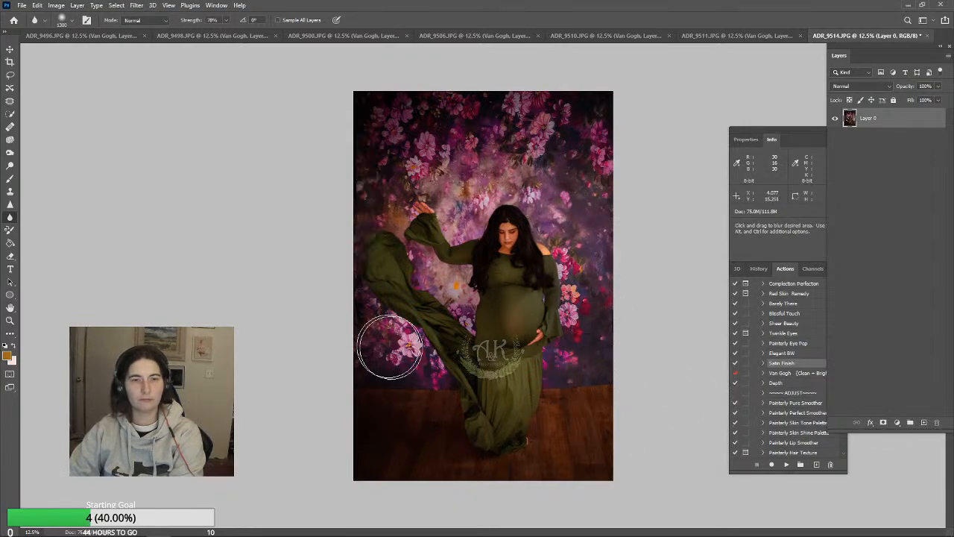
key("bracketleft")
key("bracketleft")
key("bracketleft")
key("bracketleft")
key("bracketleft")
key("bracketleft")
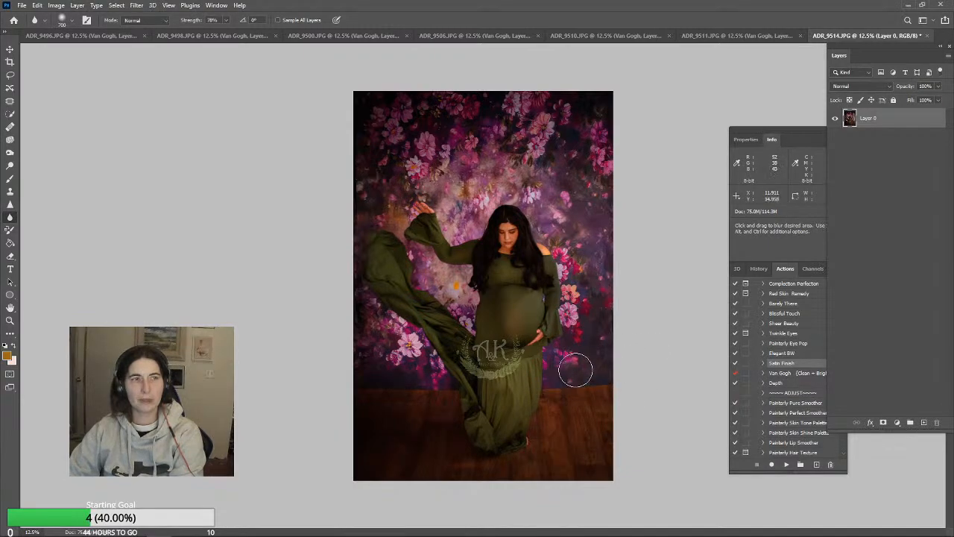
Examine the woman's sleeve, dress train and belly area at 33.3% magnification with the Sharpen tool selected
left_click(10, 321)
left_click(488, 290)
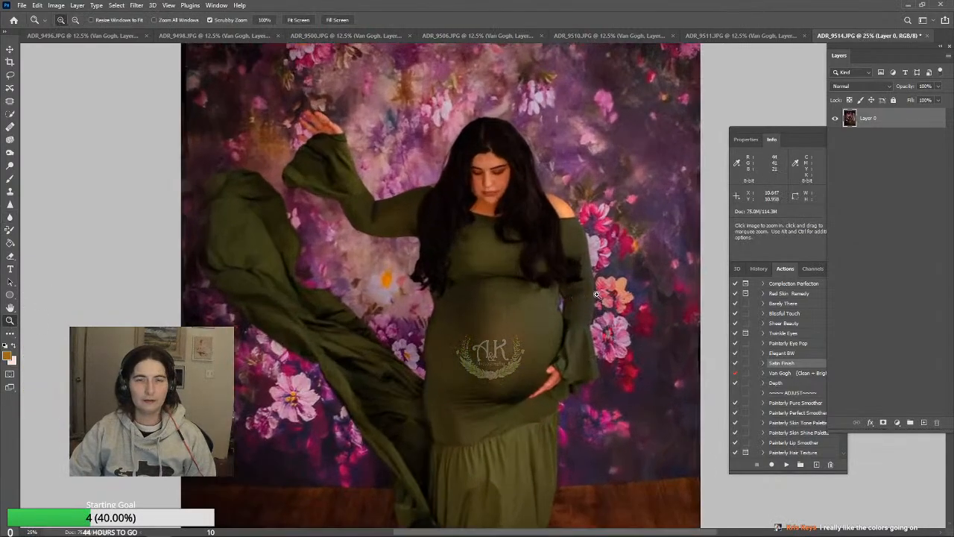
left_click(513, 276)
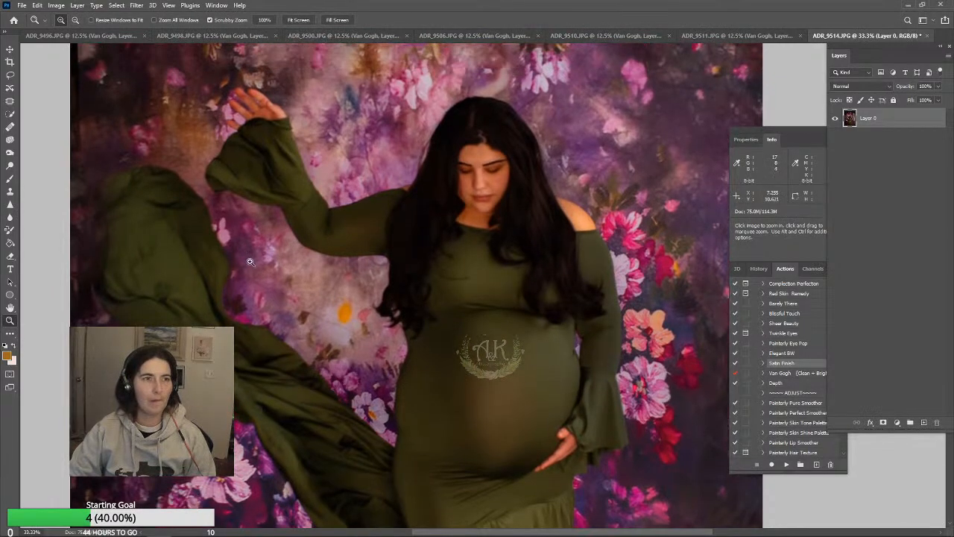
scroll(572, 358, "up", 2)
left_click(10, 205)
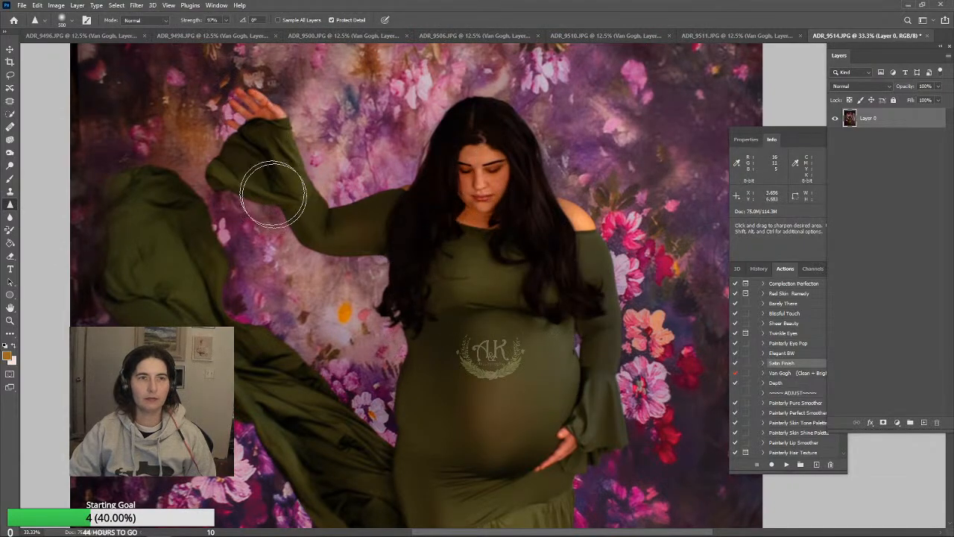
scroll(579, 277, "down", 5)
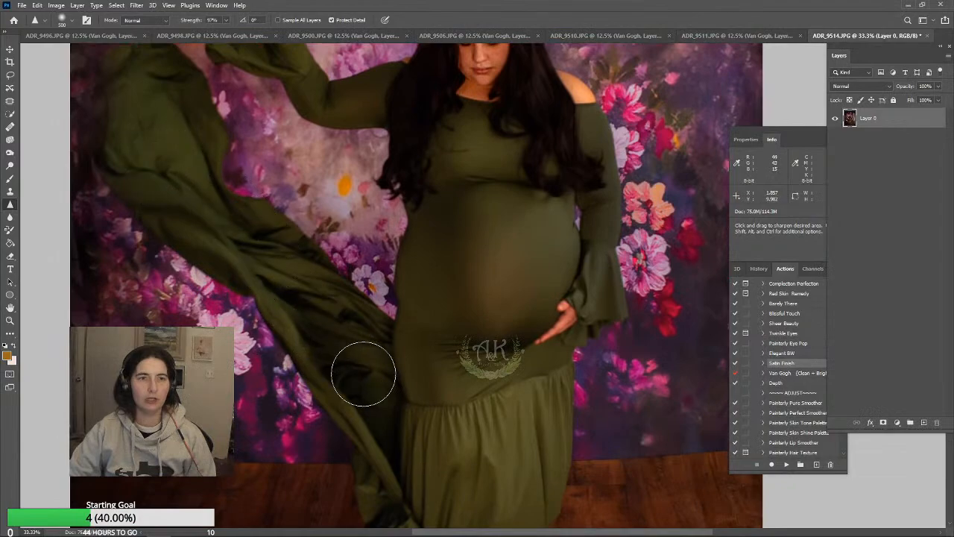
scroll(575, 272, "down", 2)
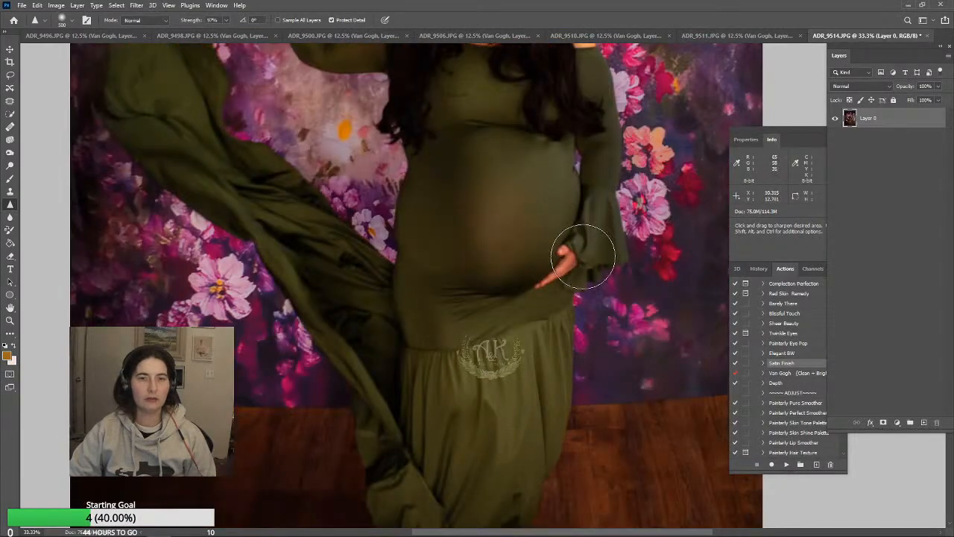
scroll(552, 358, "down", 2)
scroll(405, 331, "up", 8)
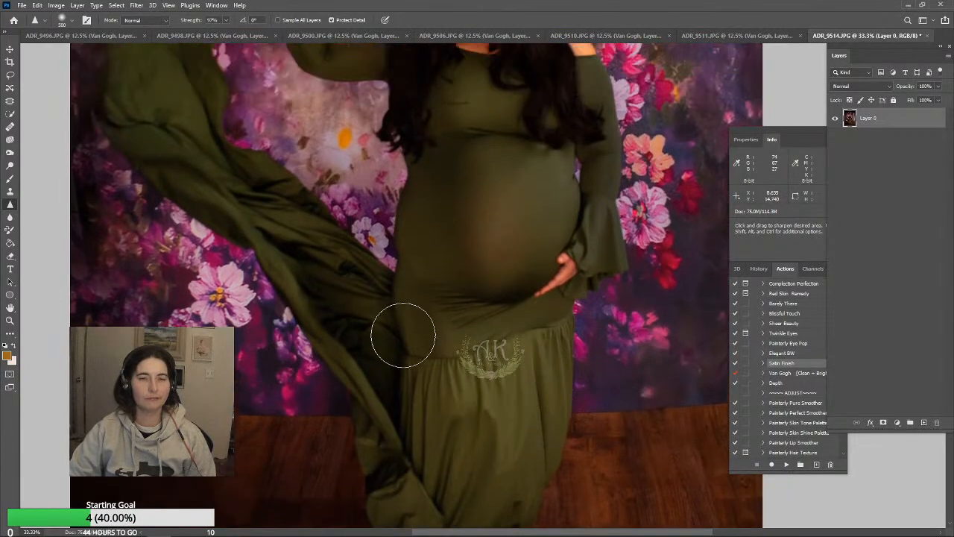
Smooth the fabric along the side of the dress beside the belly and train using a 200 px Clone Stamp
key("s")
scroll(469, 379, "down", 5)
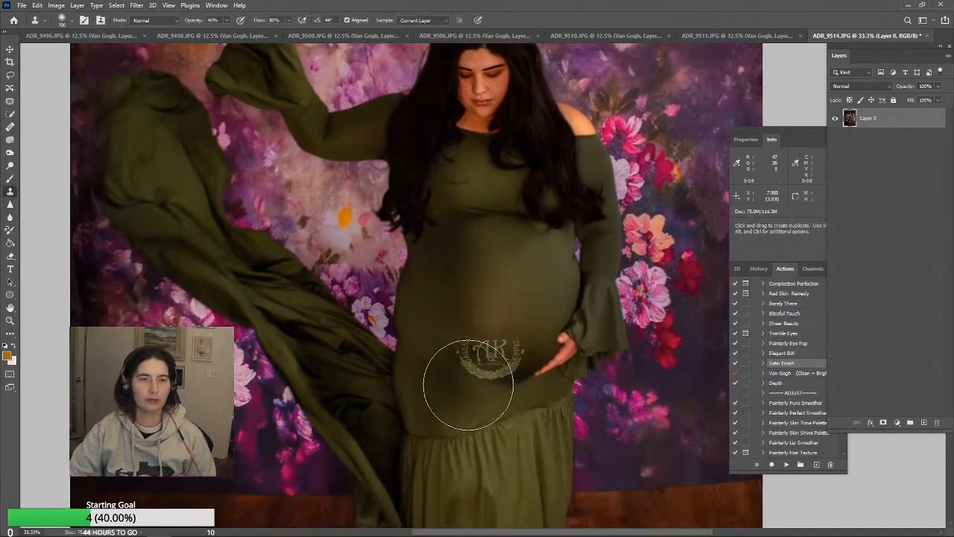
key("bracketleft")
key("bracketleft")
key("bracketleft")
key("bracketleft")
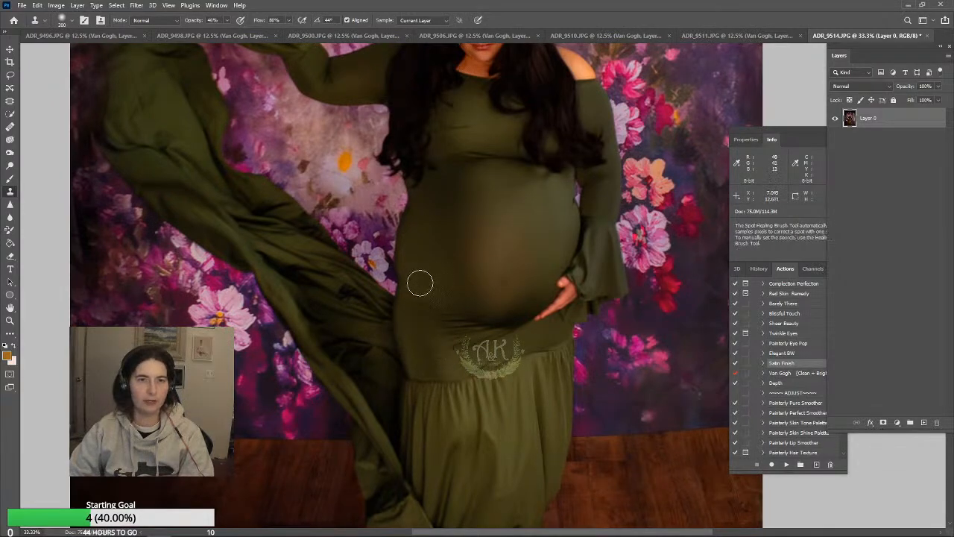
left_click_drag(422, 279, 421, 318)
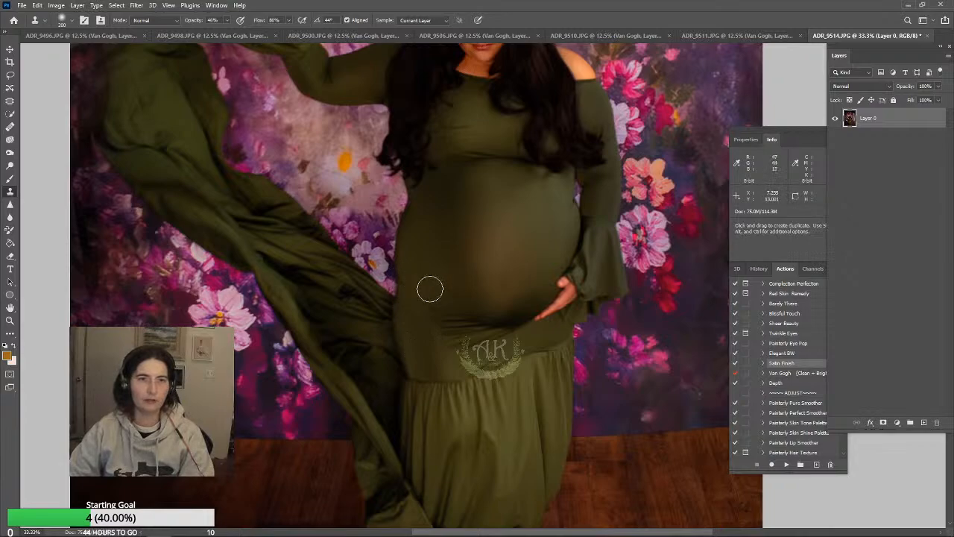
left_click_drag(437, 277, 439, 313)
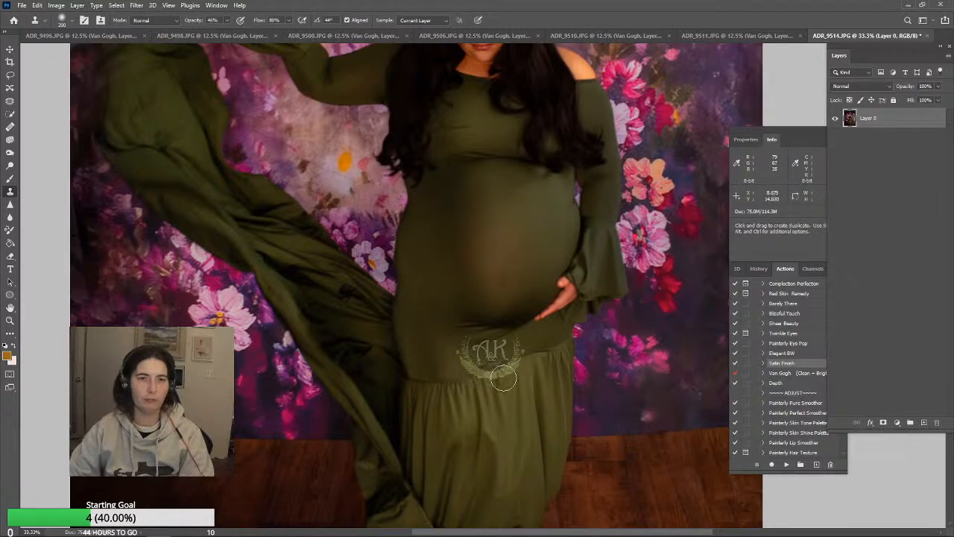
Smooth the dress fabric beneath the belly, around the skirt seam, using a 200 px Clone Stamp at 46% opacity
left_click(500, 347, "alt")
mouse_move(466, 342)
left_mouse_down()
mouse_move(510, 344)
mouse_move(470, 343)
mouse_move(455, 327)
mouse_move(491, 359)
mouse_move(508, 344)
mouse_move(462, 347)
mouse_move(448, 319)
mouse_move(489, 353)
mouse_move(458, 333)
left_mouse_up()
left_click(508, 345, "alt")
left_click(507, 347, "alt")
left_click(447, 320, "alt")
left_click(465, 351, "alt")
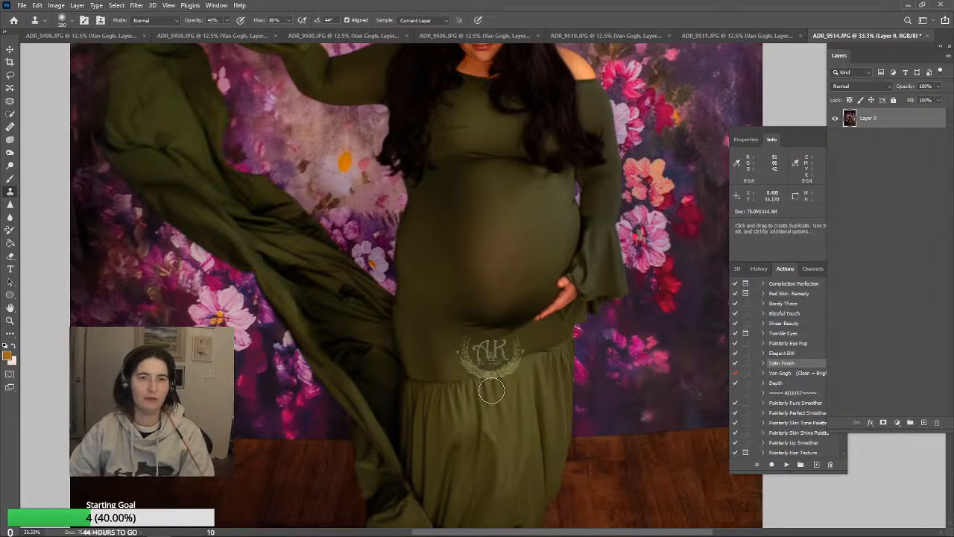
left_click(482, 369, "alt")
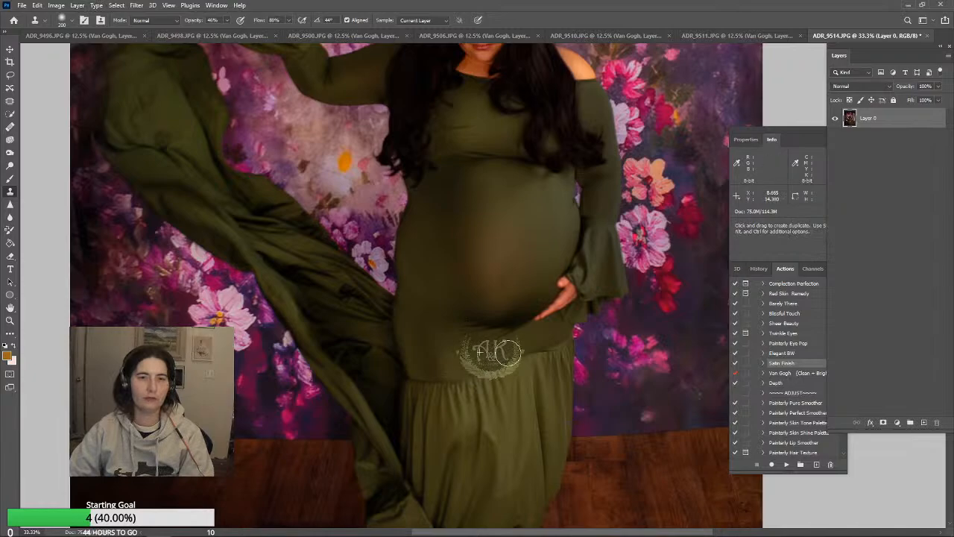
Even out the fabric beside the lower belly using the Clone Stamp at up to 400 px, reducing it to 150 px
left_click(417, 279, "alt")
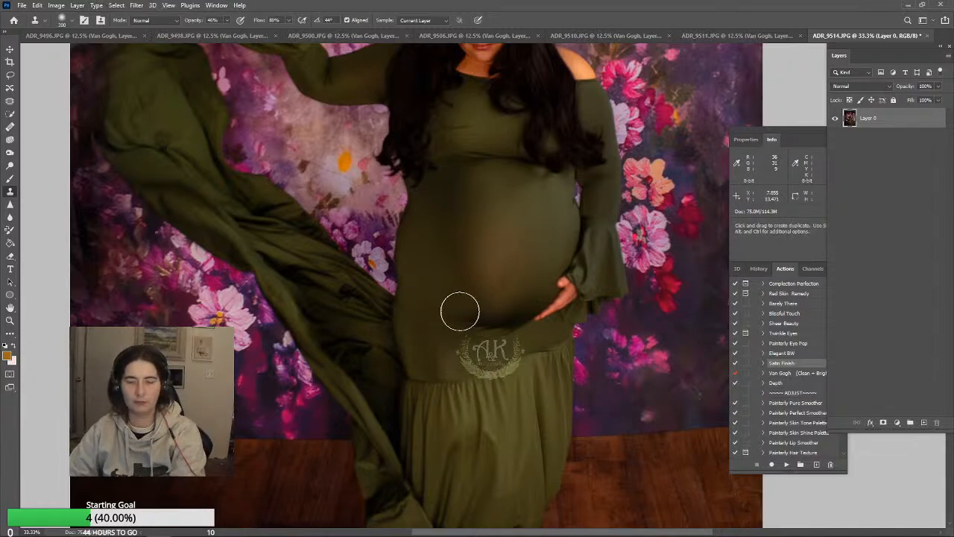
left_click(435, 290, "alt")
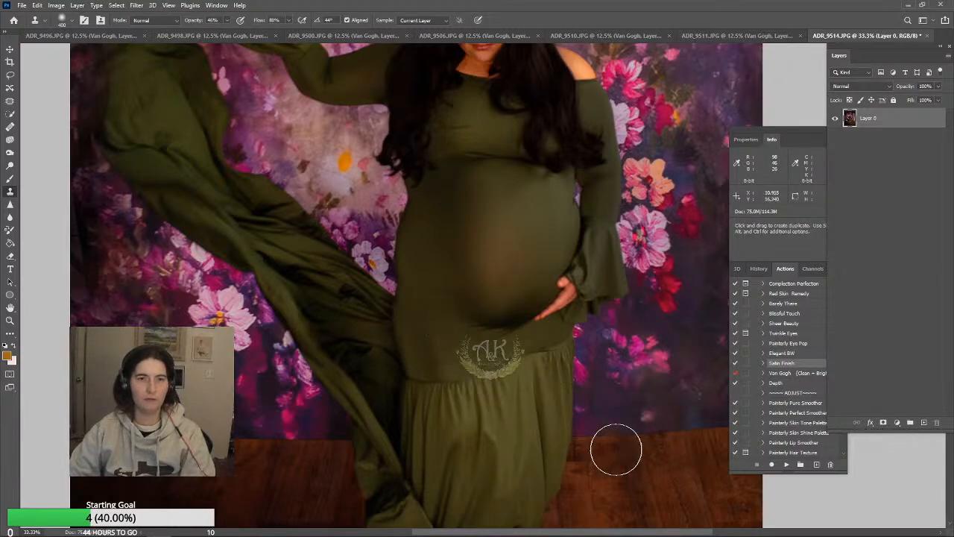
left_click(435, 300, "alt")
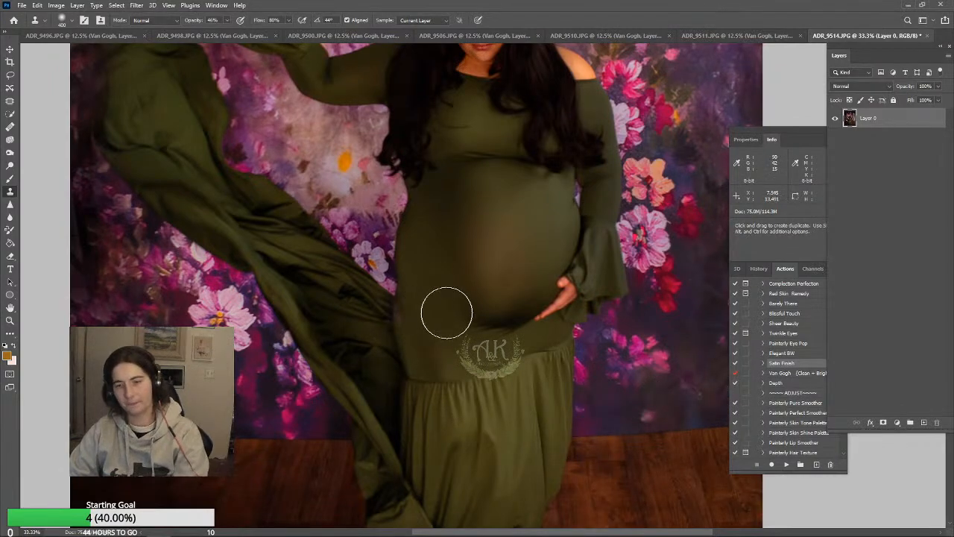
key("bracketleft")
key("bracketleft")
key("bracketleft")
key("bracketleft")
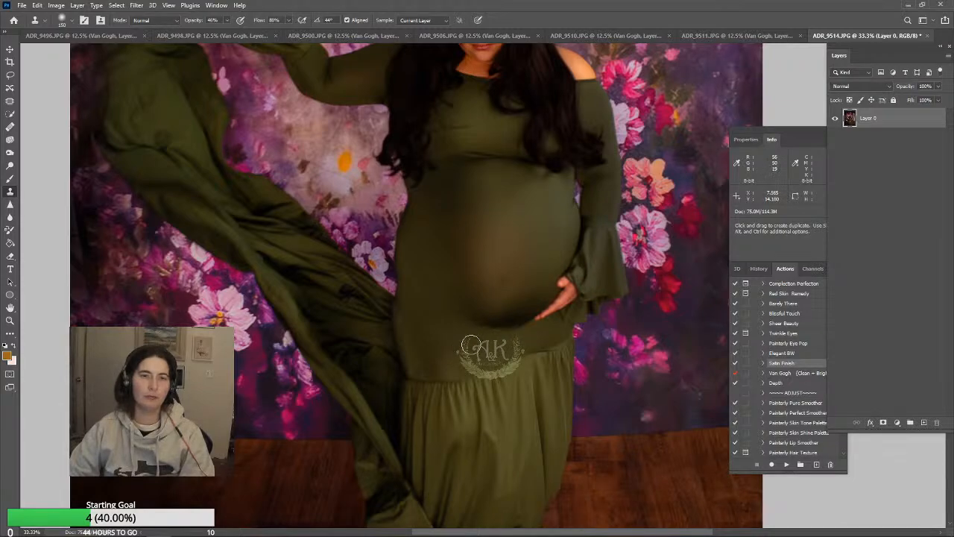
key("j")
key("s")
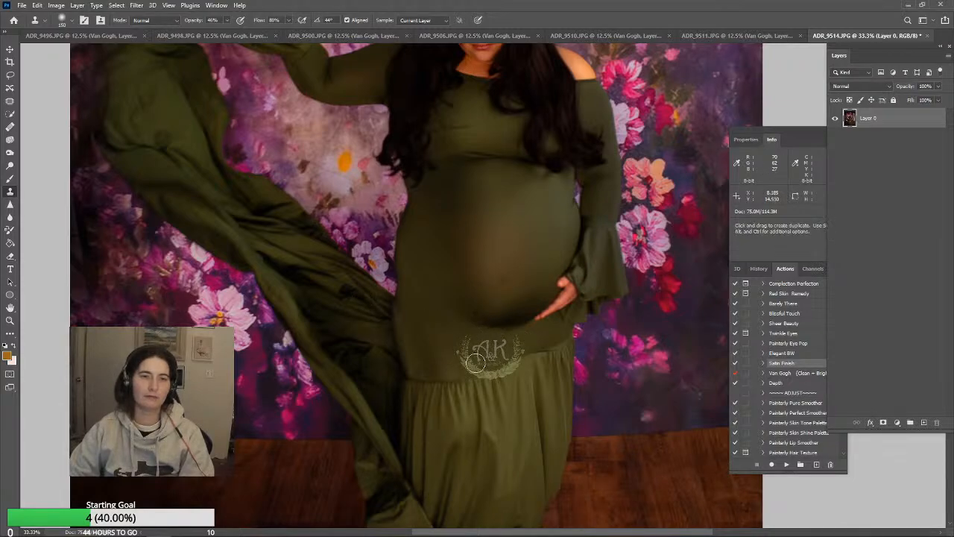
Paint the dress's sampled green over the brownish belly area using a large brush in Color mode at 24% opacity
scroll(677, 341, "up", 5)
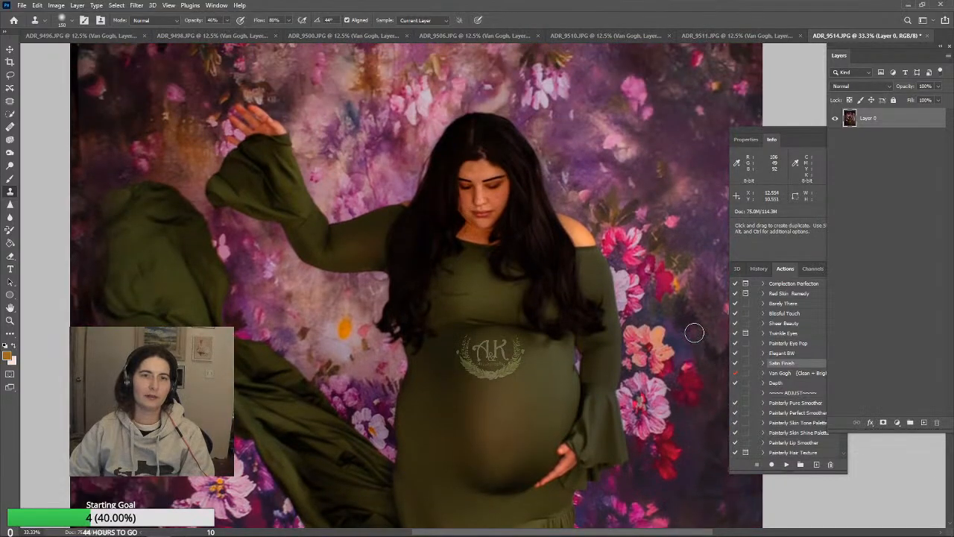
scroll(694, 332, "down", 3)
scroll(695, 332, "up", 2)
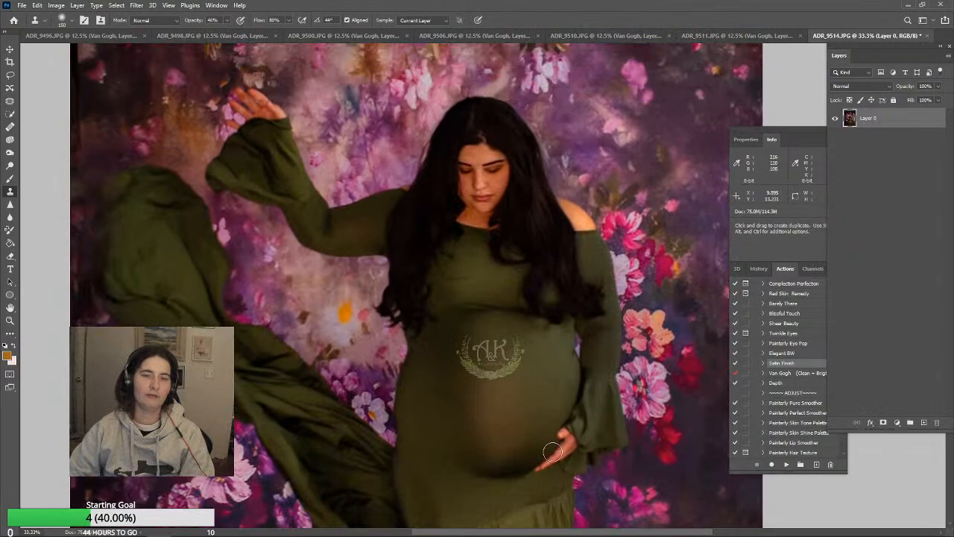
scroll(686, 405, "up", 2)
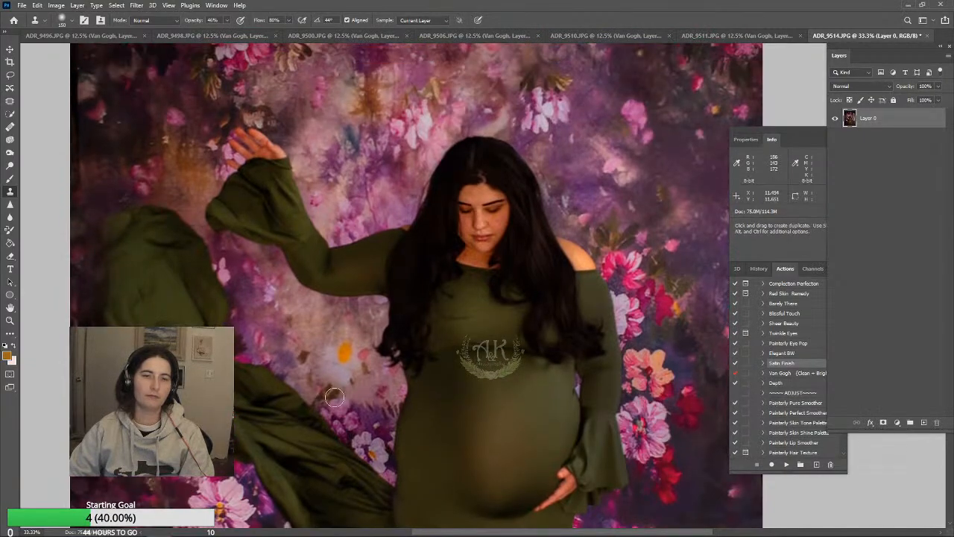
left_click(11, 179)
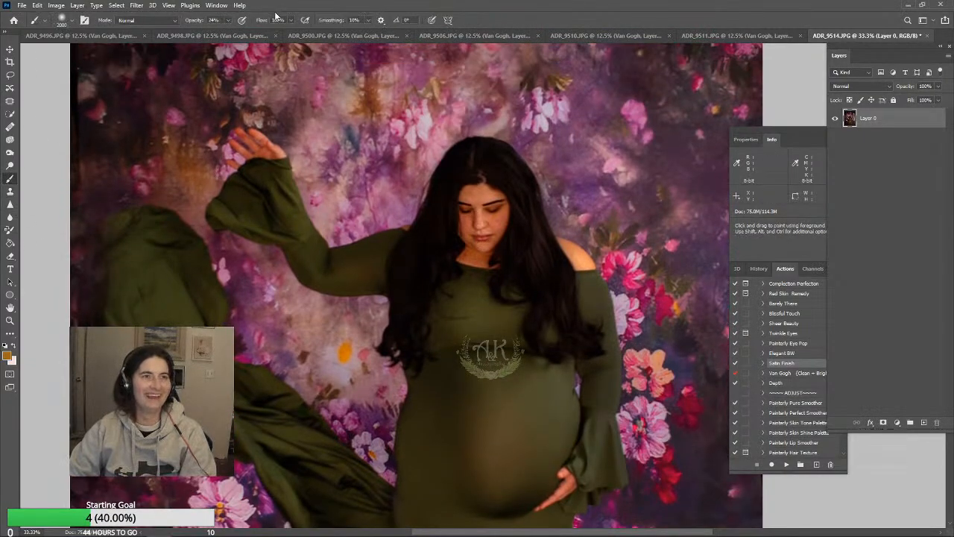
left_click(173, 21)
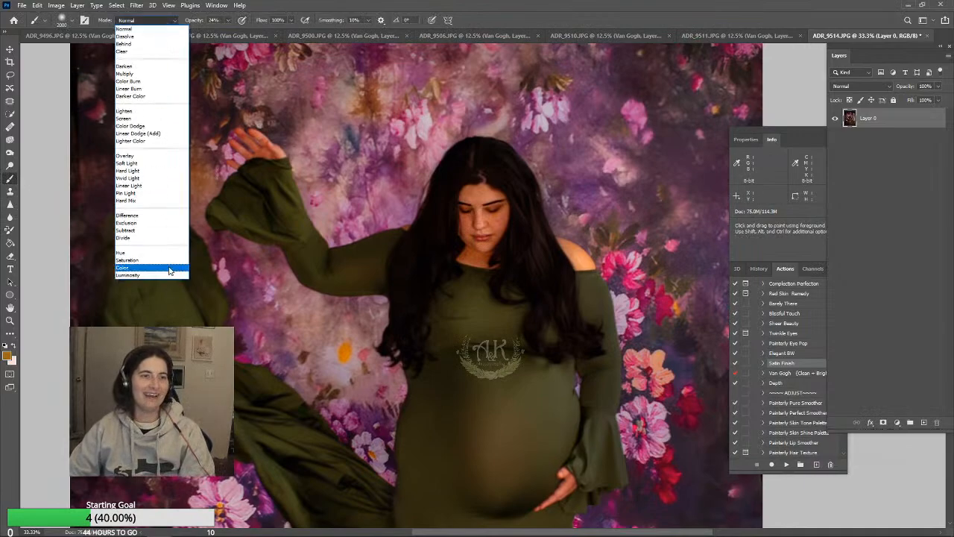
left_click(125, 266)
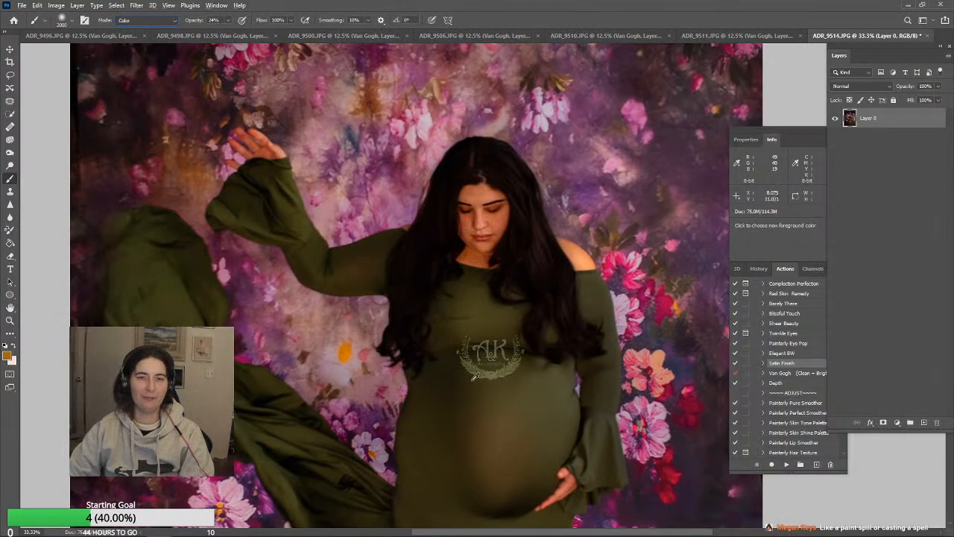
mouse_move(490, 446)
left_mouse_down()
mouse_move(570, 510)
mouse_move(526, 512)
left_mouse_up()
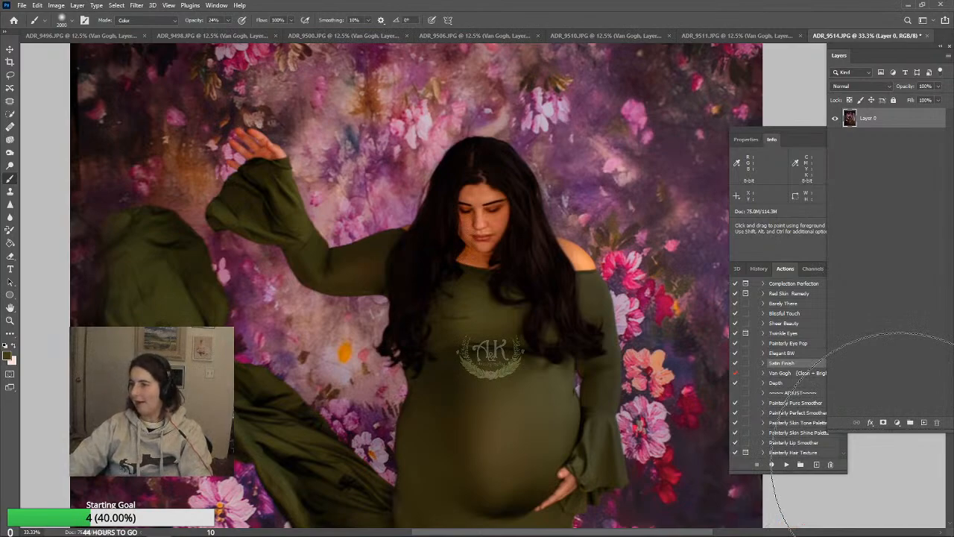
Cover the visible parting and flyaways on the crown of the woman's hair using a 150 px Clone Stamp
scroll(464, 308, "down", 3)
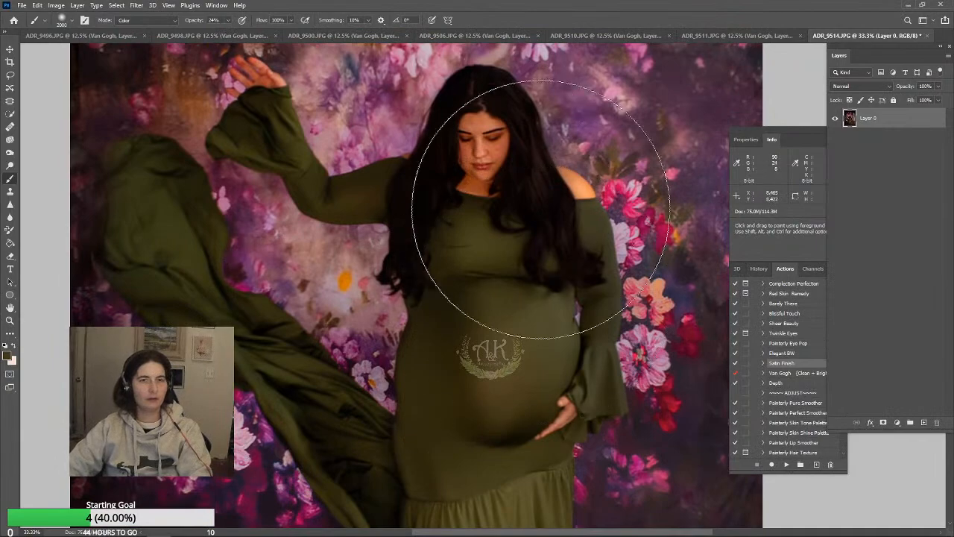
scroll(202, 214, "up", 6)
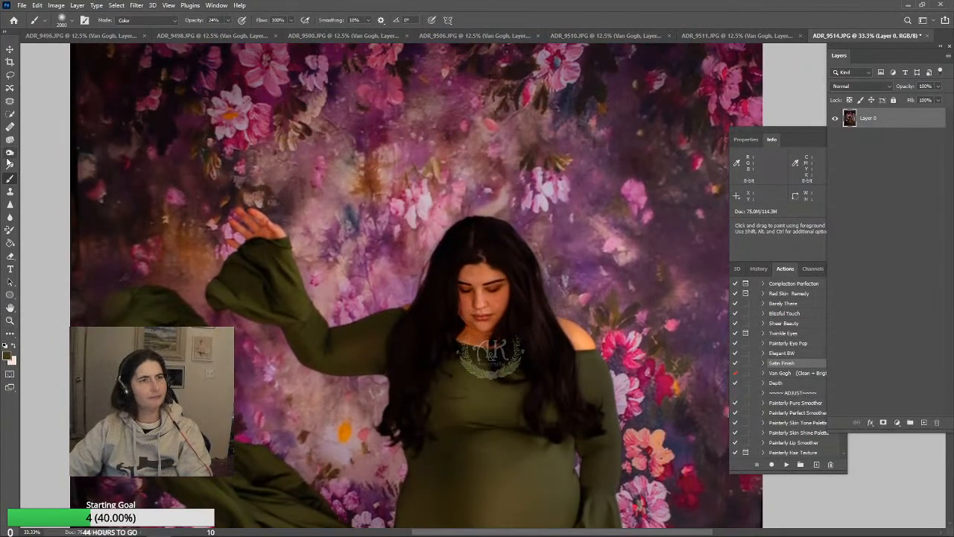
left_click(10, 190)
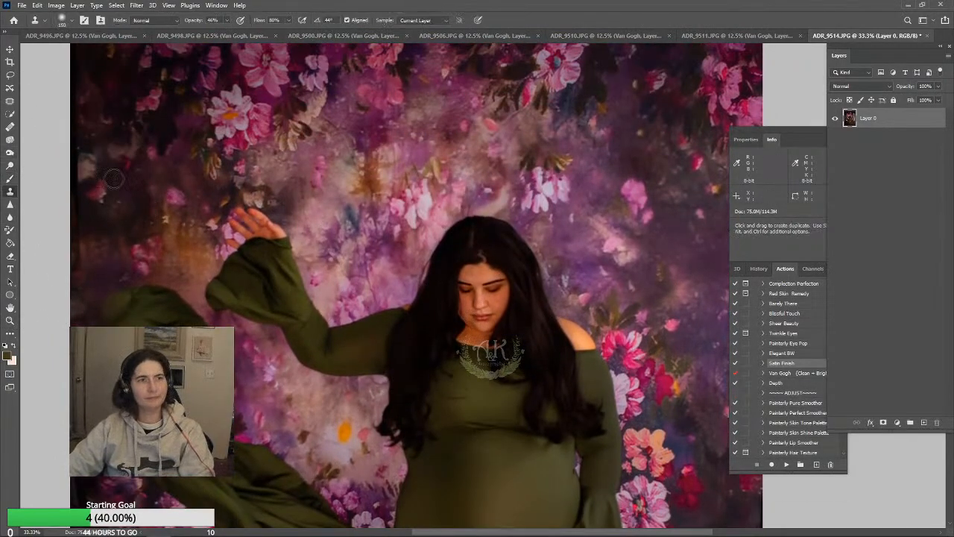
left_click(492, 242, "alt")
mouse_move(475, 238)
left_mouse_down()
mouse_move(484, 235)
mouse_move(486, 255)
left_mouse_up()
left_click(495, 231, "alt")
left_click(507, 239, "alt")
left_click(508, 253, "alt")
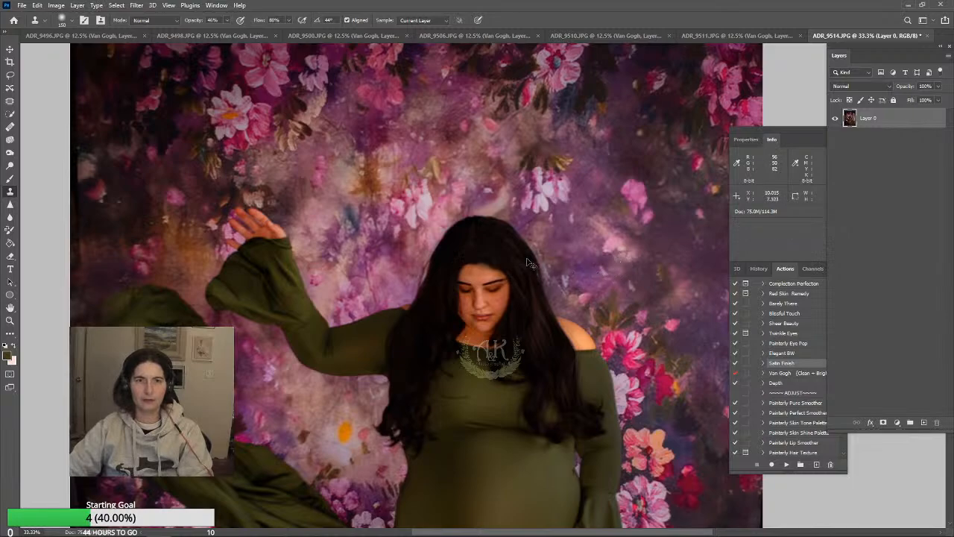
Retouch the hairline above the woman's forehead using a smaller Clone Stamp brush
key("bracketleft")
key("bracketleft")
key("bracketleft")
key("bracketleft")
left_click(498, 260, "alt")
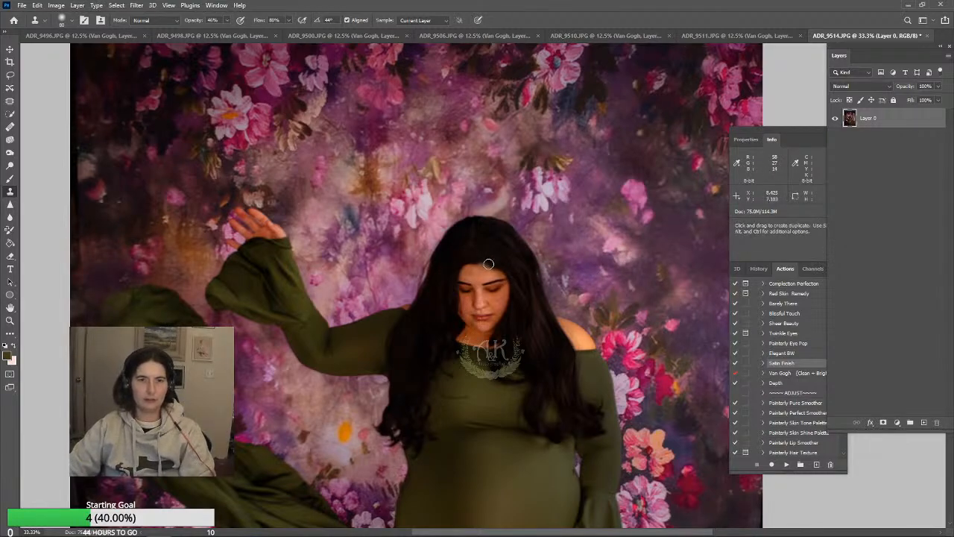
left_click_drag(488, 264, 485, 260)
Clean up the edge of the hair beside the woman's face and the strands over her shoulder using the Clone Stamp
scroll(514, 257, "down", 5)
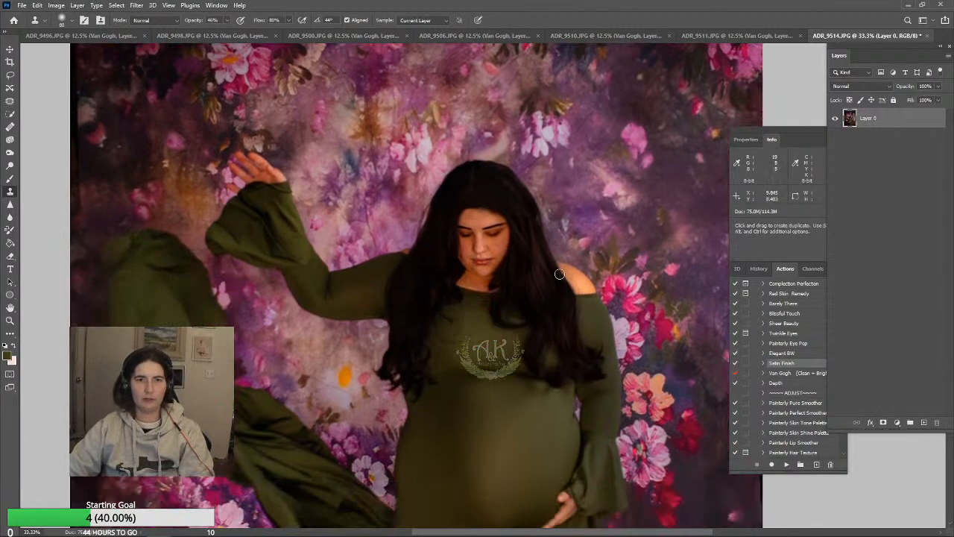
left_click(440, 147, "alt")
left_click_drag(433, 157, 430, 159)
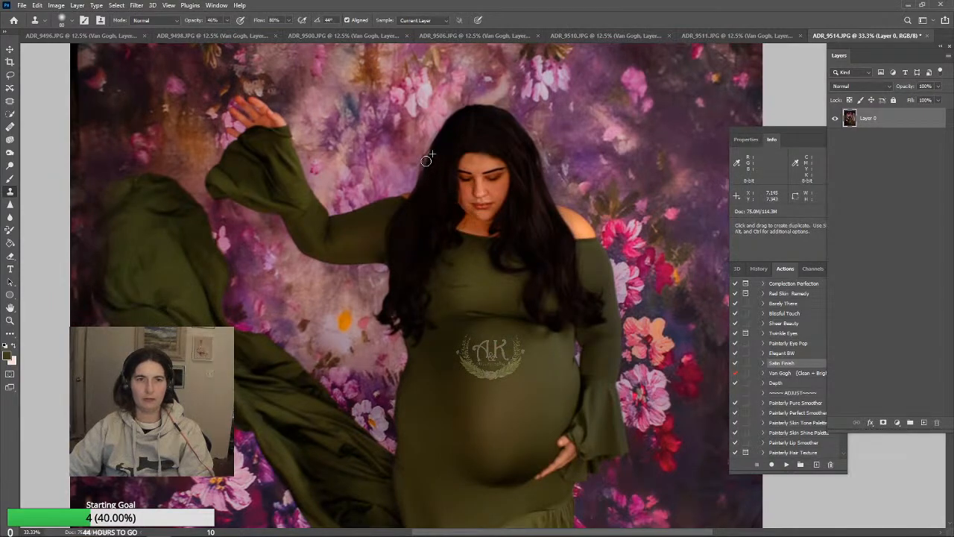
left_click(475, 146, "alt")
left_click(443, 142, "alt")
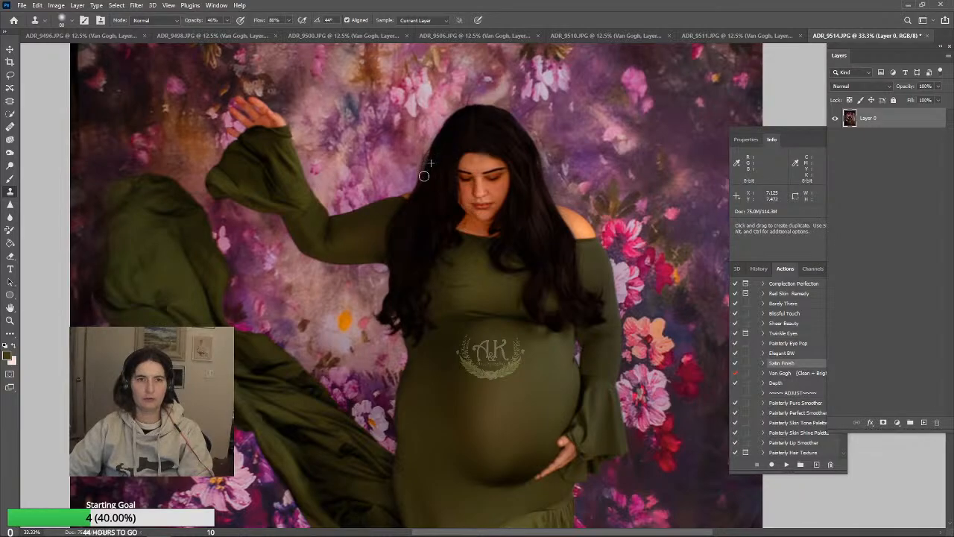
scroll(589, 260, "down", 2)
left_click(552, 133, "alt")
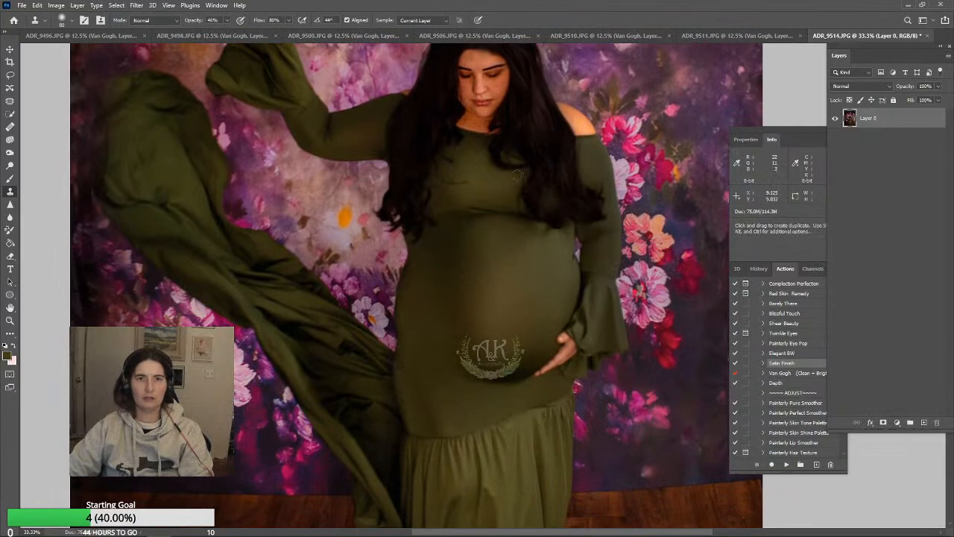
key("j")
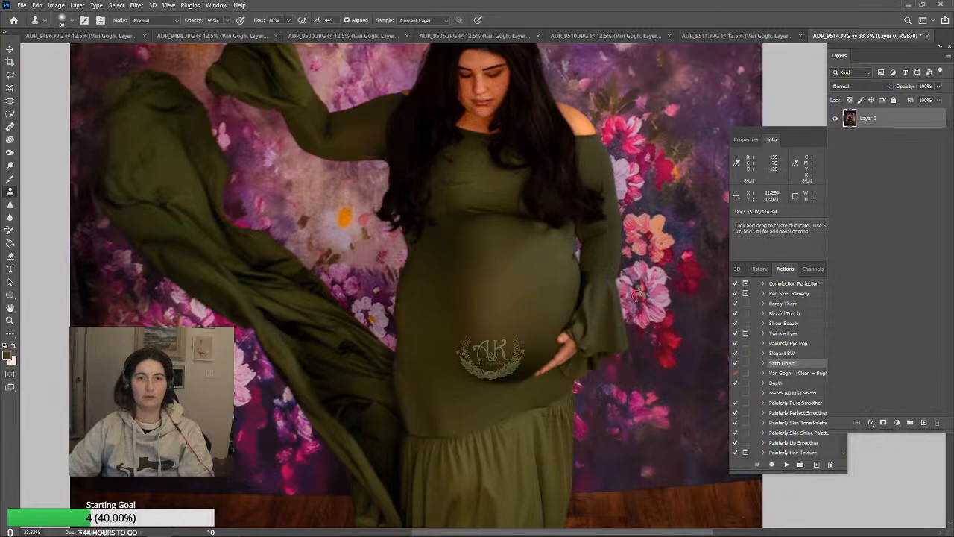
Inspect the lower dress and floor, fit the whole photo on screen, and select the Burn tool
scroll(675, 293, "down", 1)
scroll(675, 293, "down", 5)
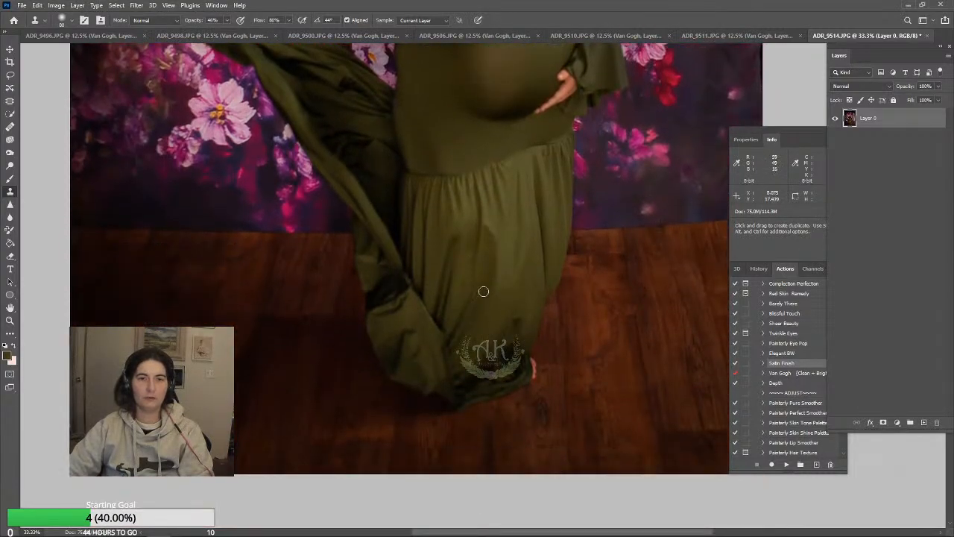
left_click(11, 321)
left_click(298, 20)
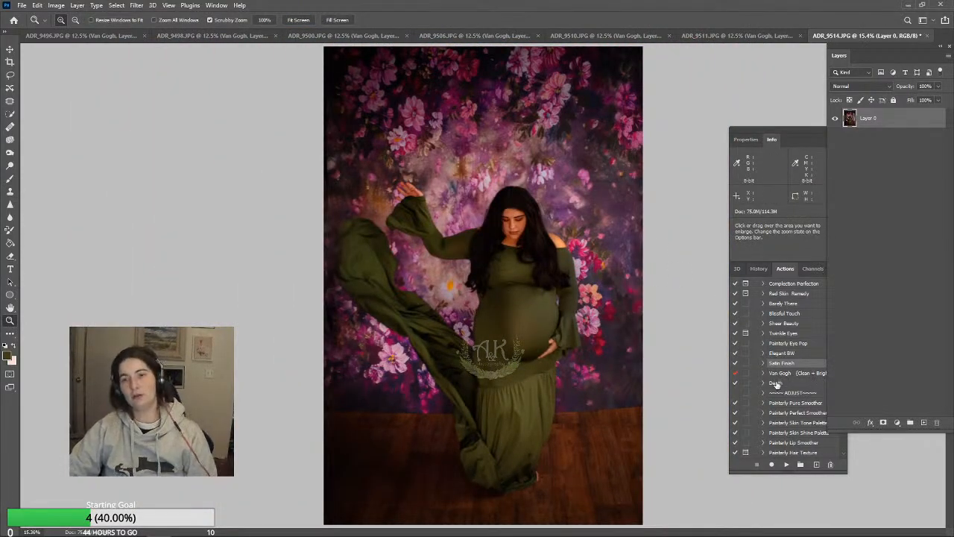
left_click(10, 153)
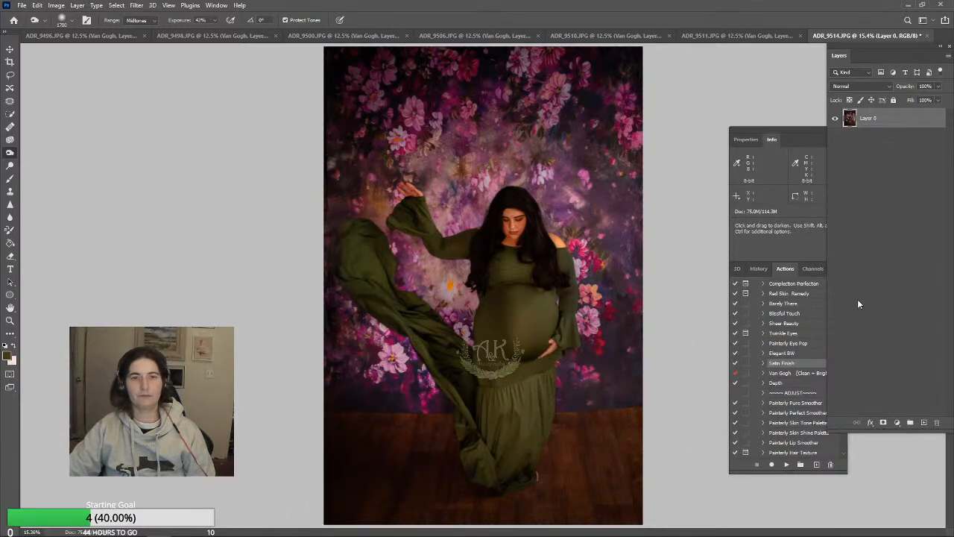
Try to run the Satin Finish action on the unflattened photo
left_click(792, 384)
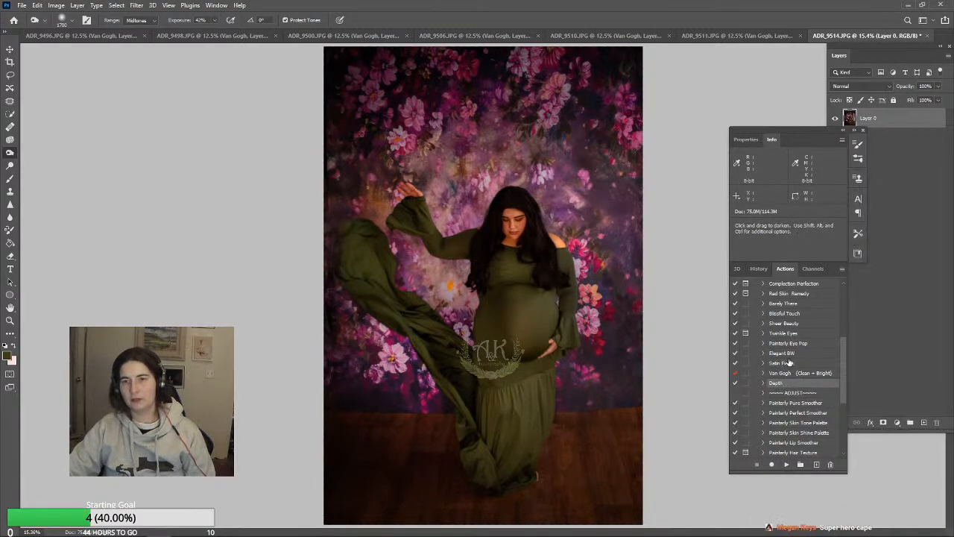
left_click(789, 363)
left_click(786, 464)
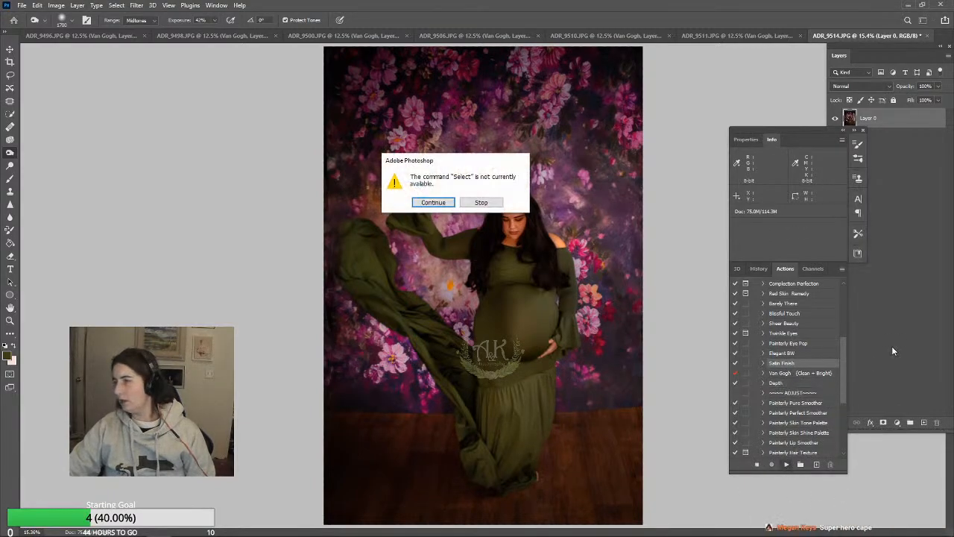
left_click(433, 203)
Flatten the image into a Background layer and run the Satin Finish action on it
left_click(76, 5)
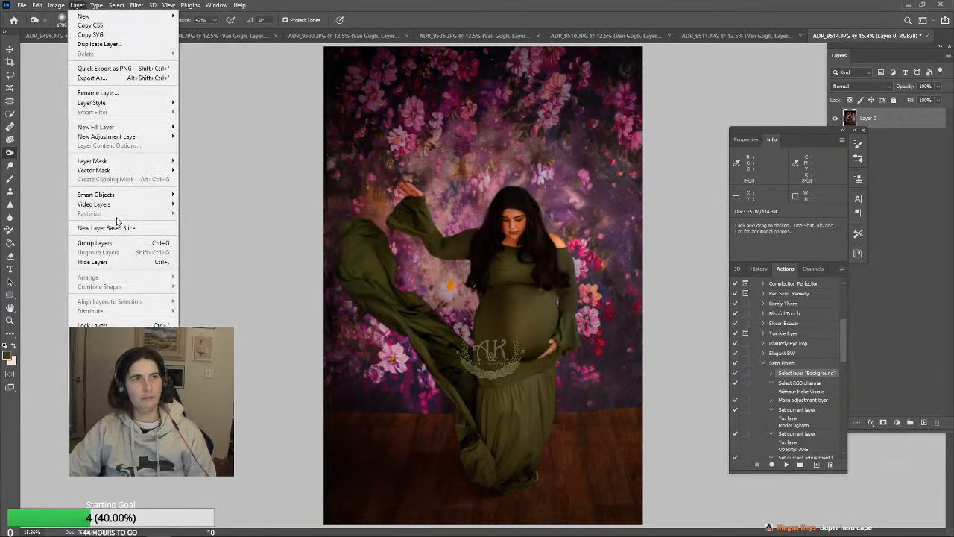
left_click(97, 383)
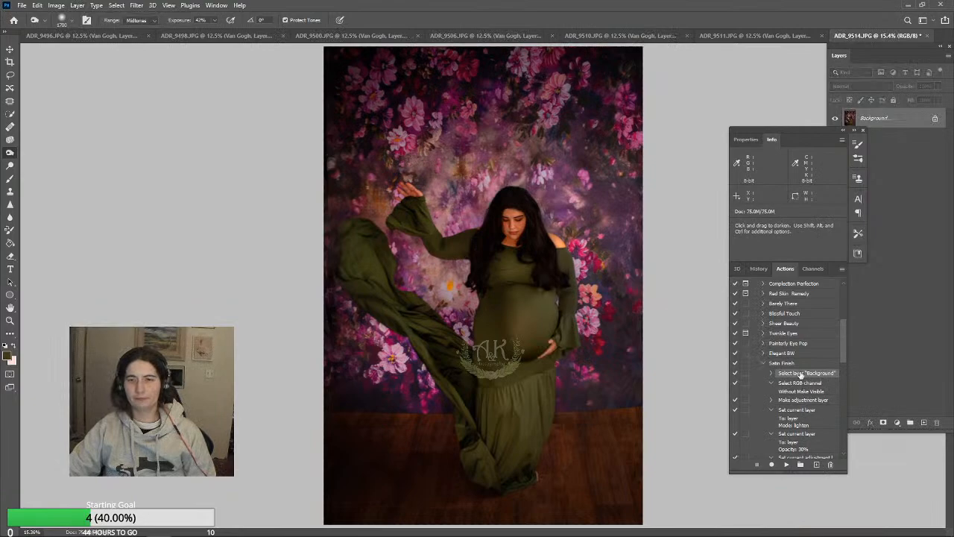
left_click(797, 364)
left_click(786, 464)
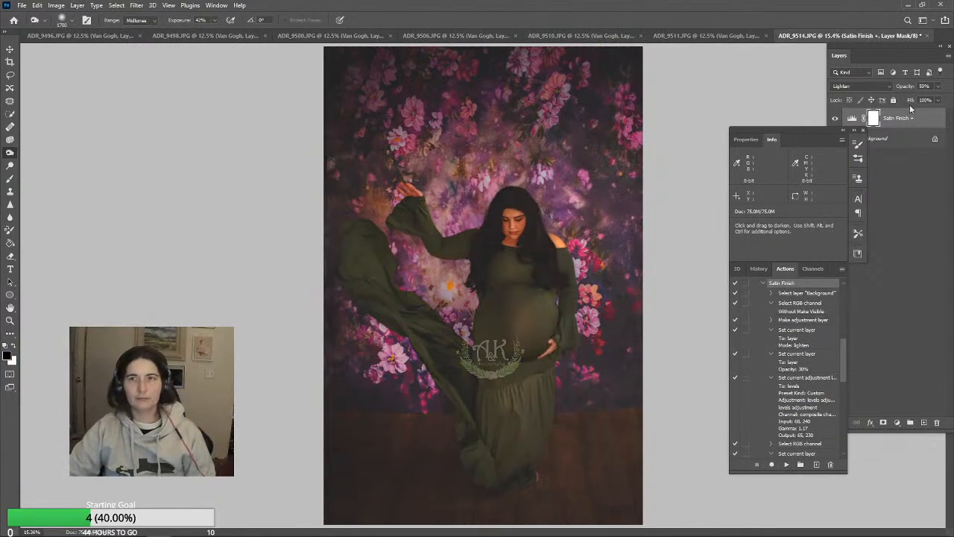
Set the Satin Finish layer's opacity to 17% and flatten the image
left_click(938, 87)
left_click_drag(906, 103, 905, 103)
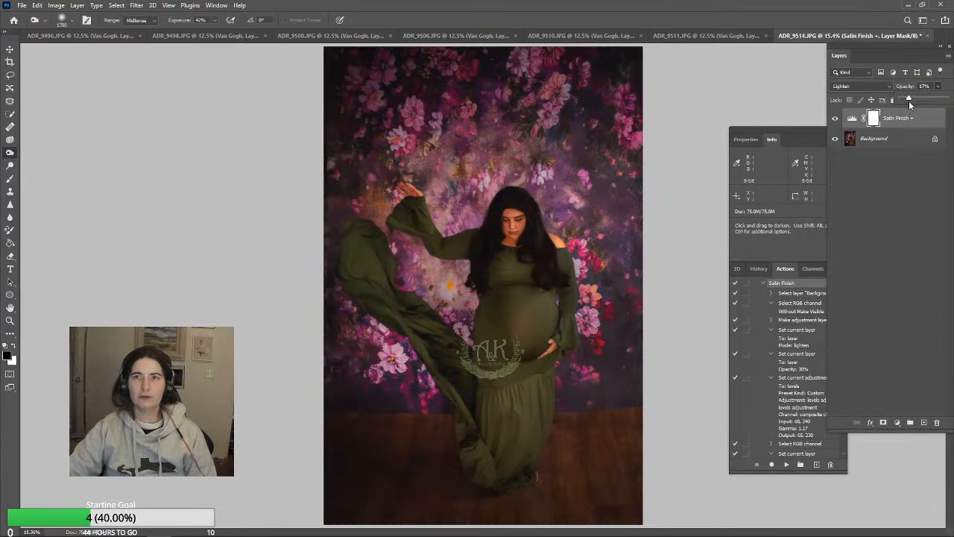
left_click(77, 5)
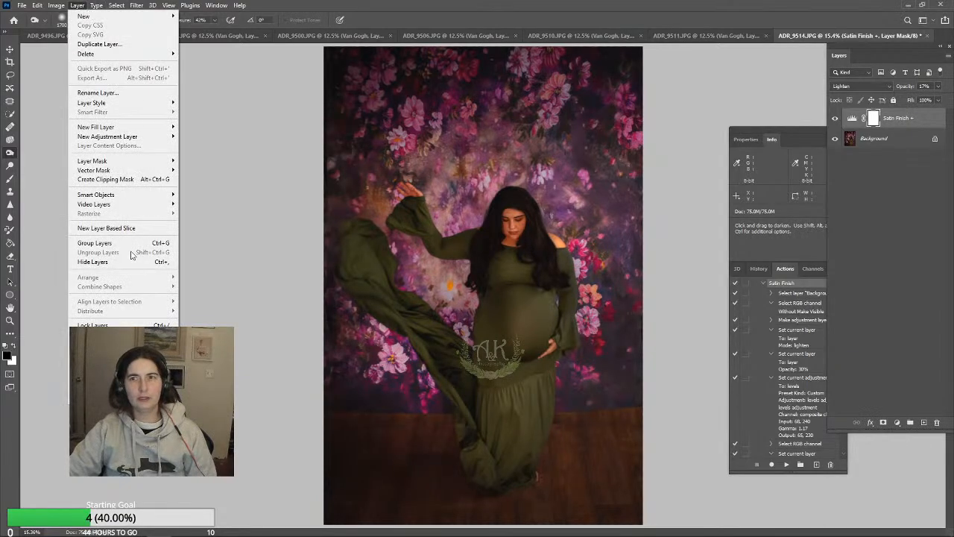
left_click(133, 256)
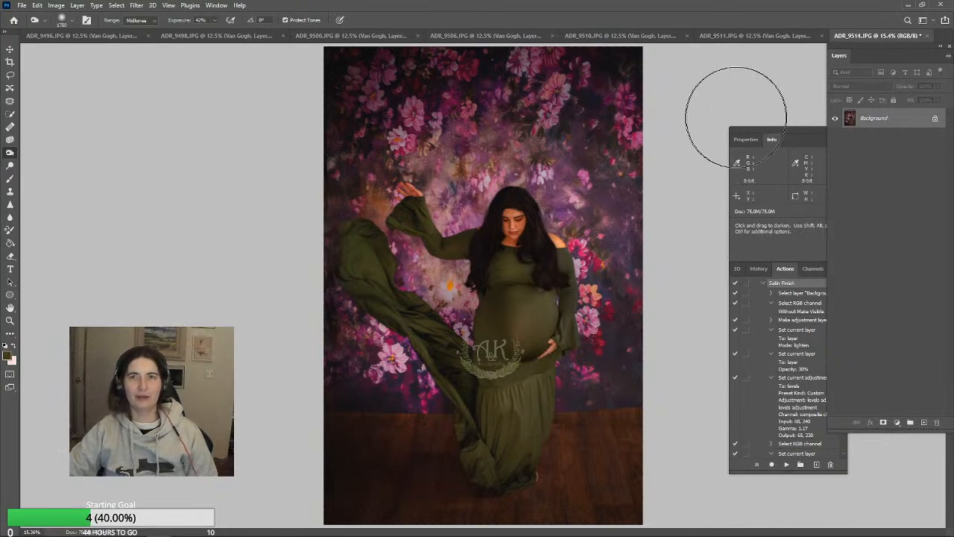
Save ADR_9514.JPG as a baseline standard JPEG at maximum quality 12 and close the photo
key("ctrl+s")
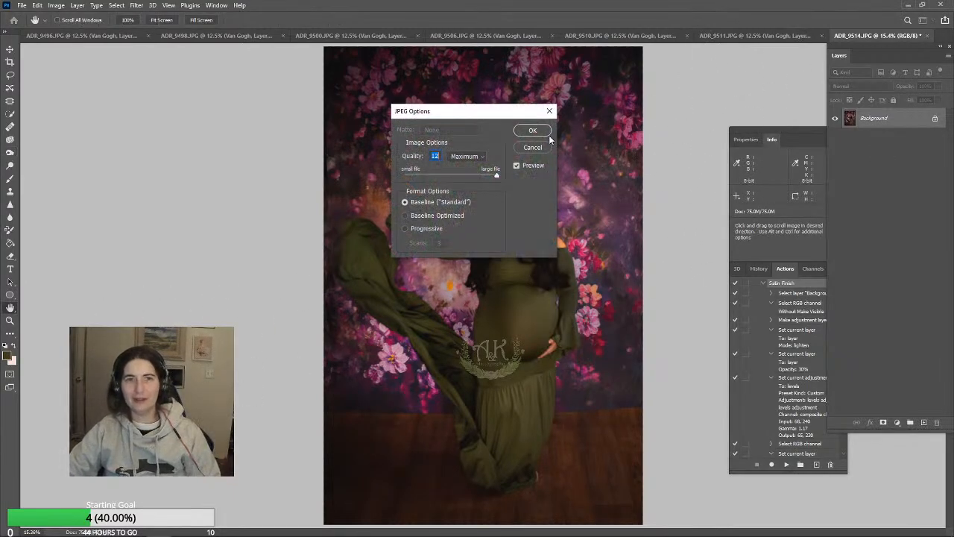
key("Return")
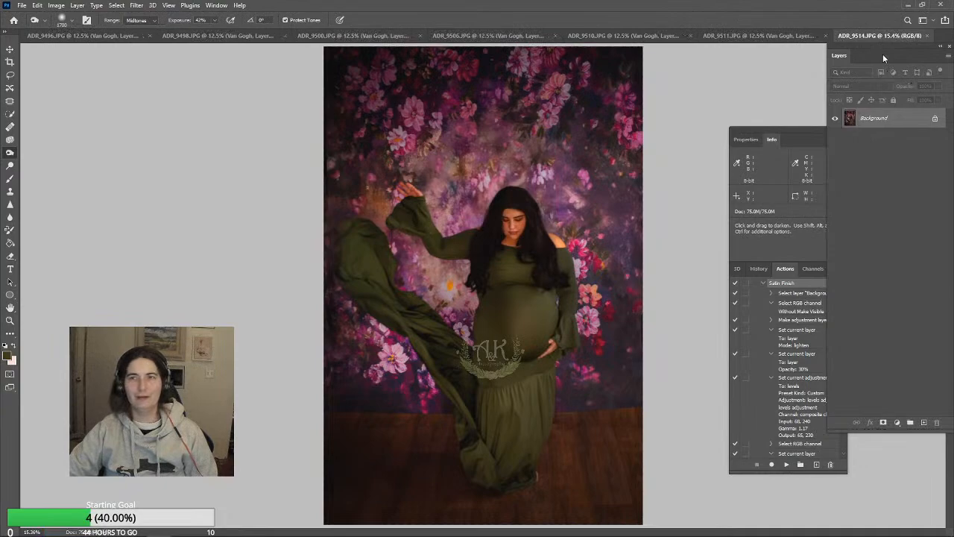
left_click(928, 36)
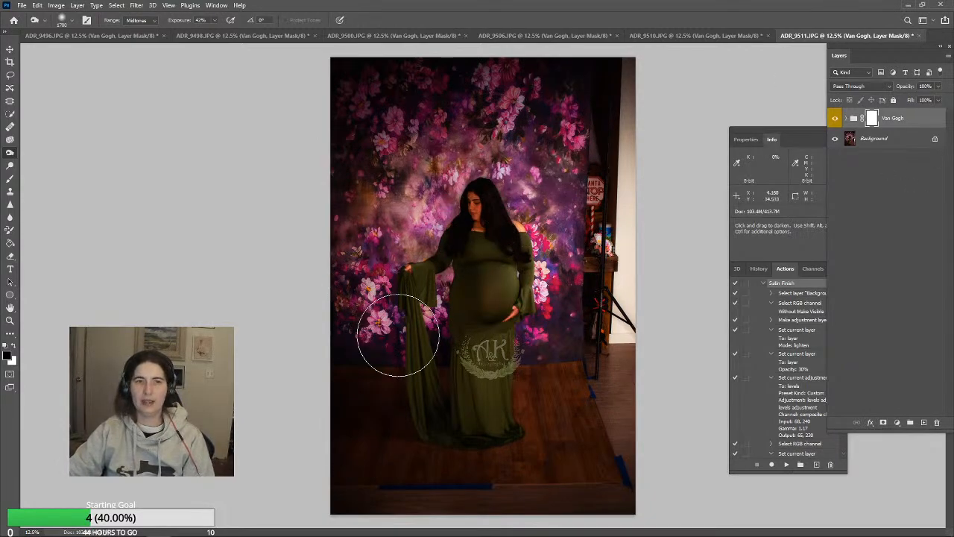
Close ADR_9511.JPG without saving its changes
left_click(919, 36)
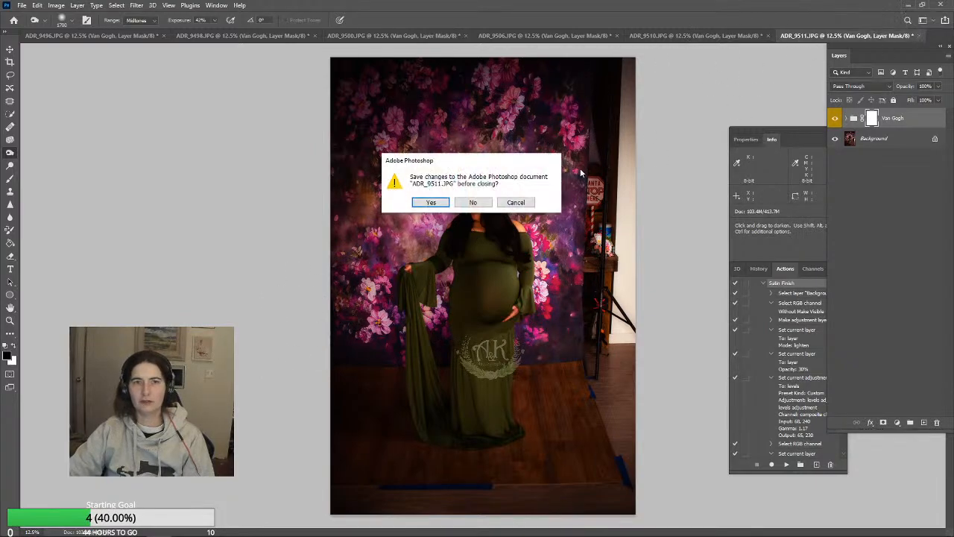
left_click(472, 203)
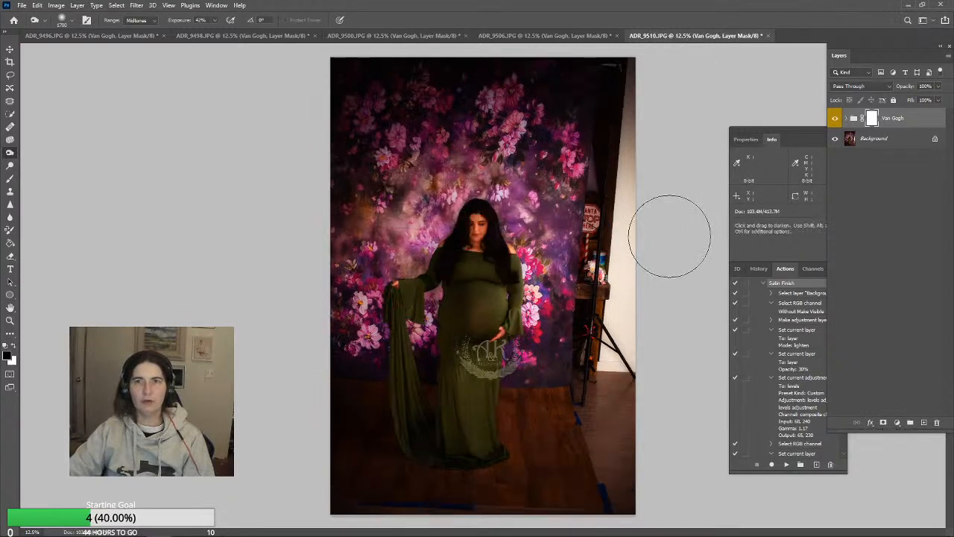
Set the Van Gogh group's opacity to 62% on ADR_9510.JPG and flatten the image
left_click(938, 99)
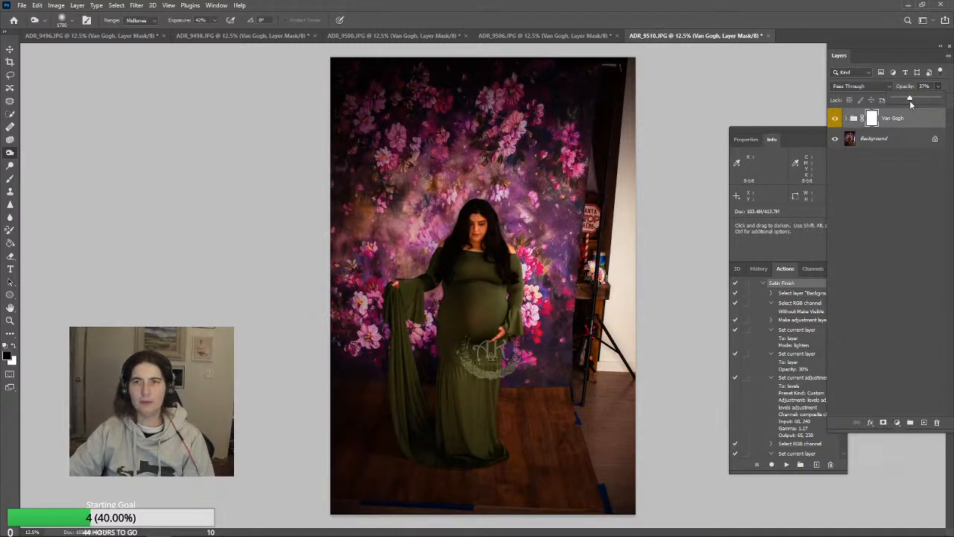
mouse_move(909, 100)
left_mouse_down()
mouse_move(893, 101)
mouse_move(918, 103)
left_mouse_up()
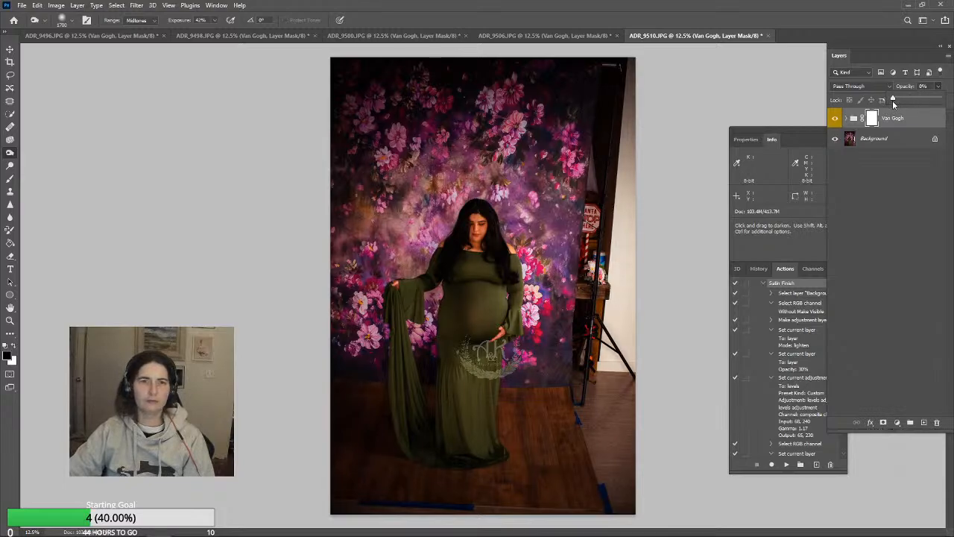
left_click_drag(893, 102, 905, 100)
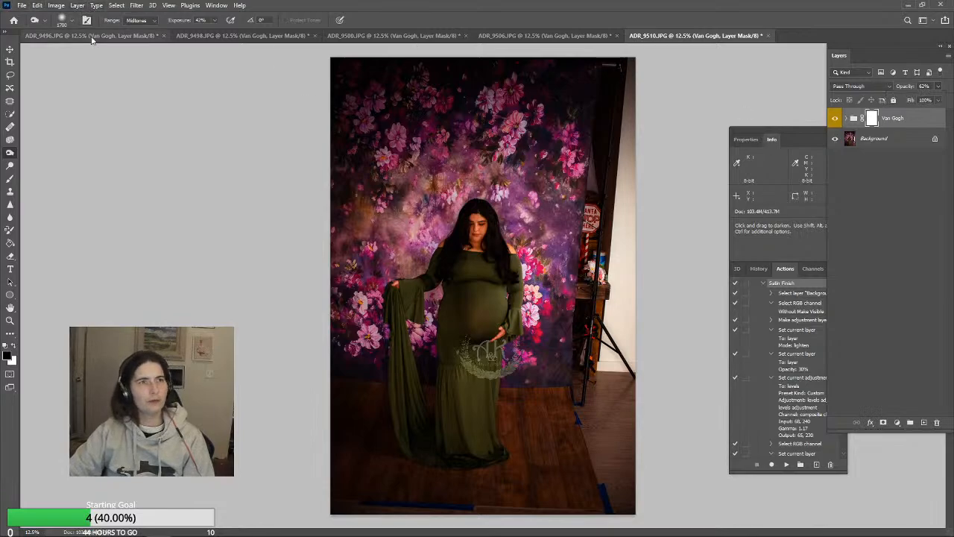
left_click(78, 6)
left_click(77, 5)
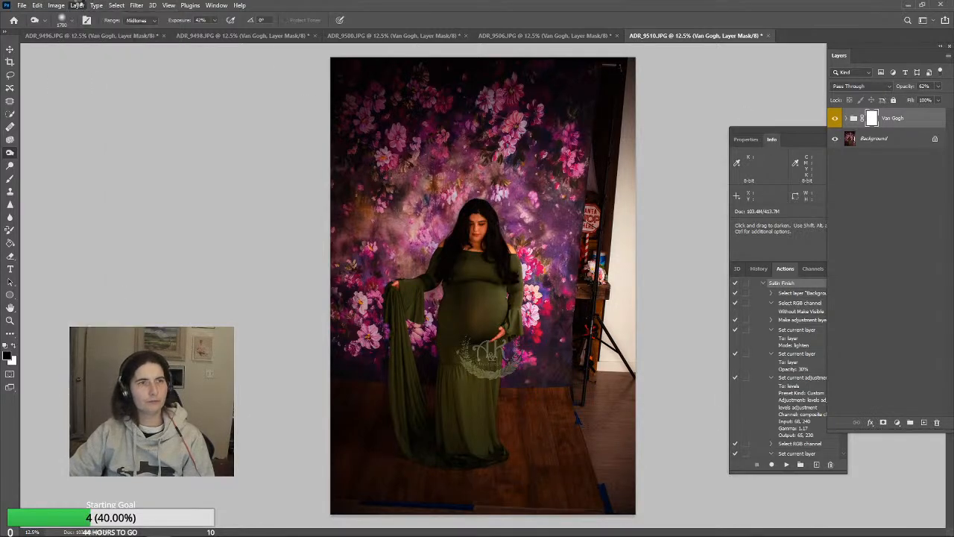
left_click(61, 5)
Brighten the photo with a Levels adjustment layer using midtones 1.34 and output white 240, and flatten the image
mouse_move(80, 7)
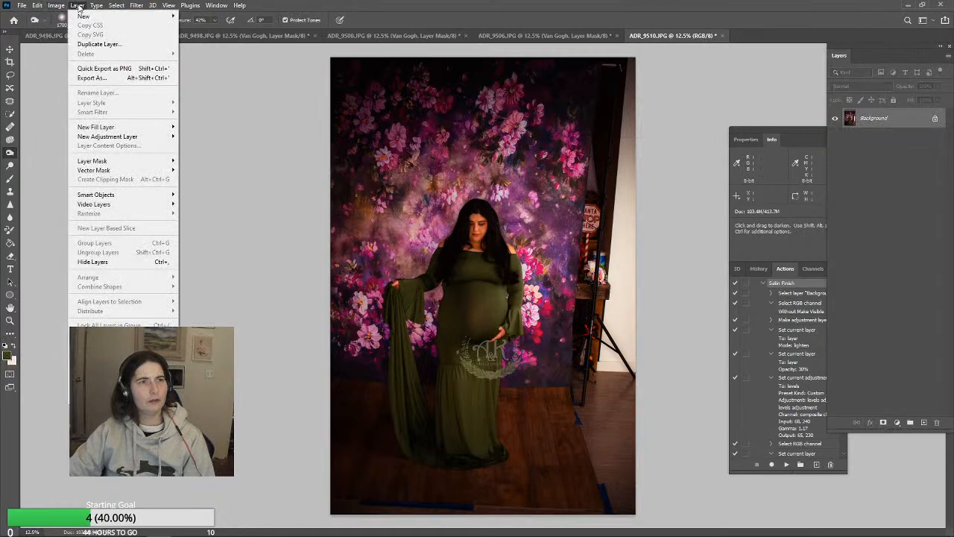
mouse_move(112, 137)
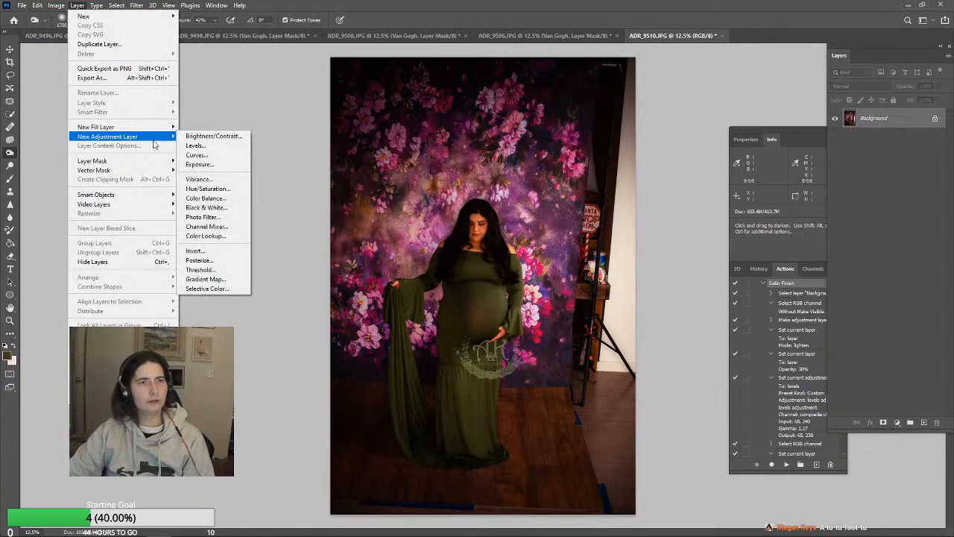
left_click(195, 145)
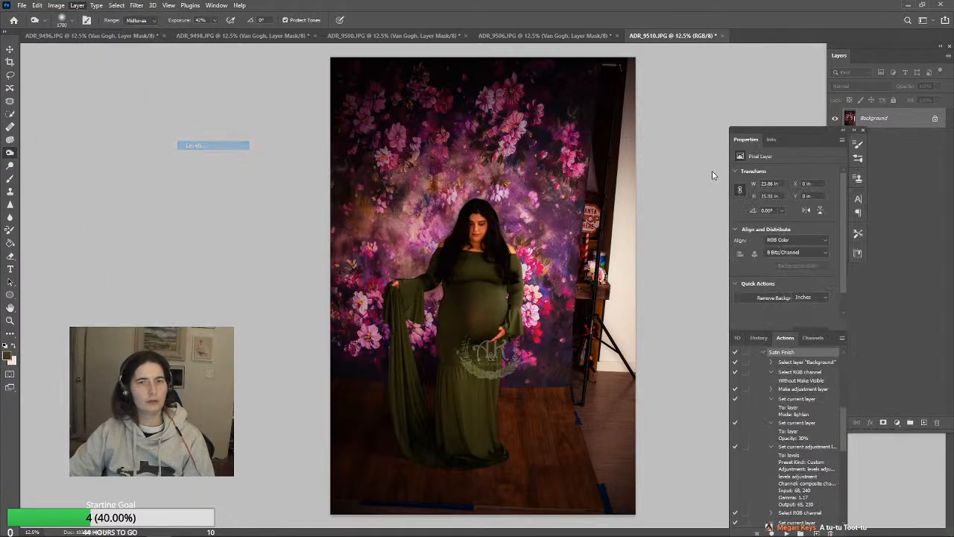
left_click(556, 156)
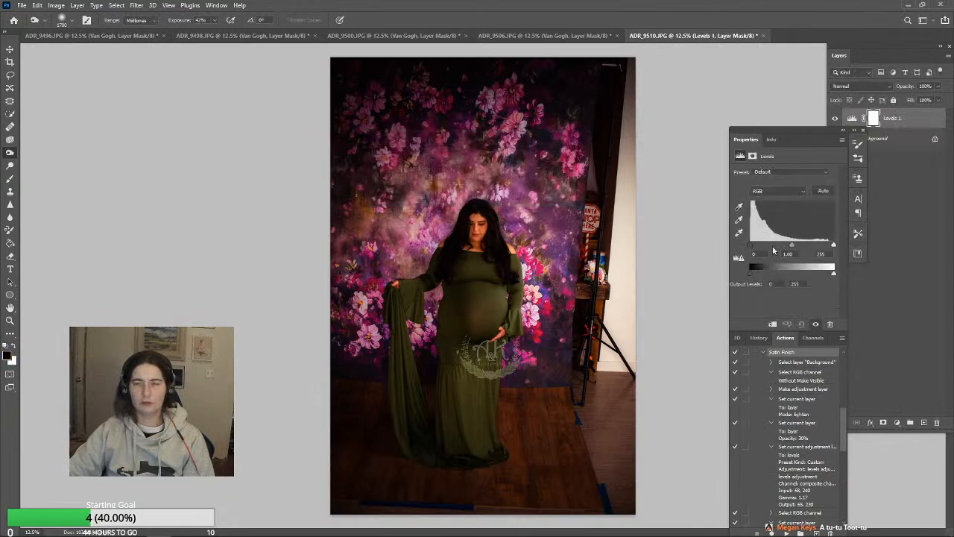
left_click_drag(792, 248, 785, 248)
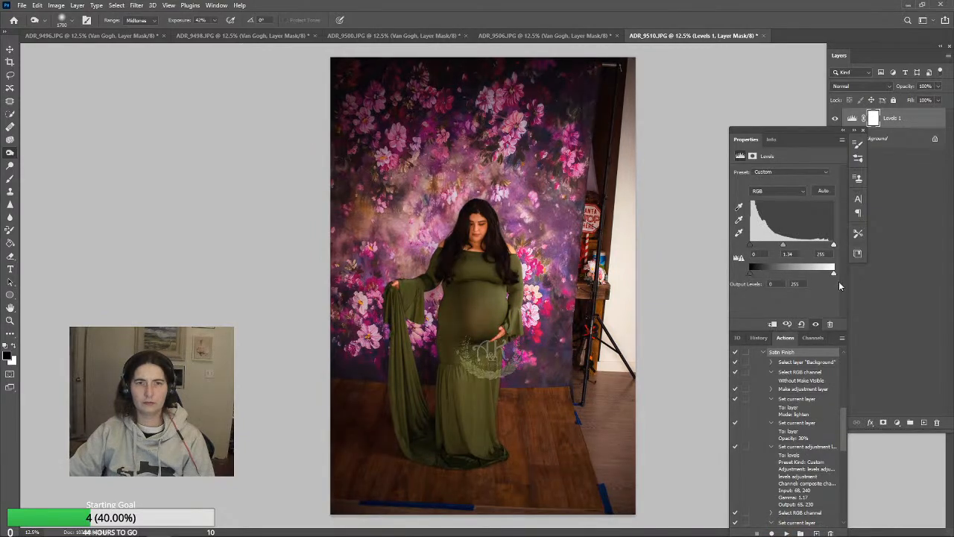
left_click_drag(833, 275, 830, 276)
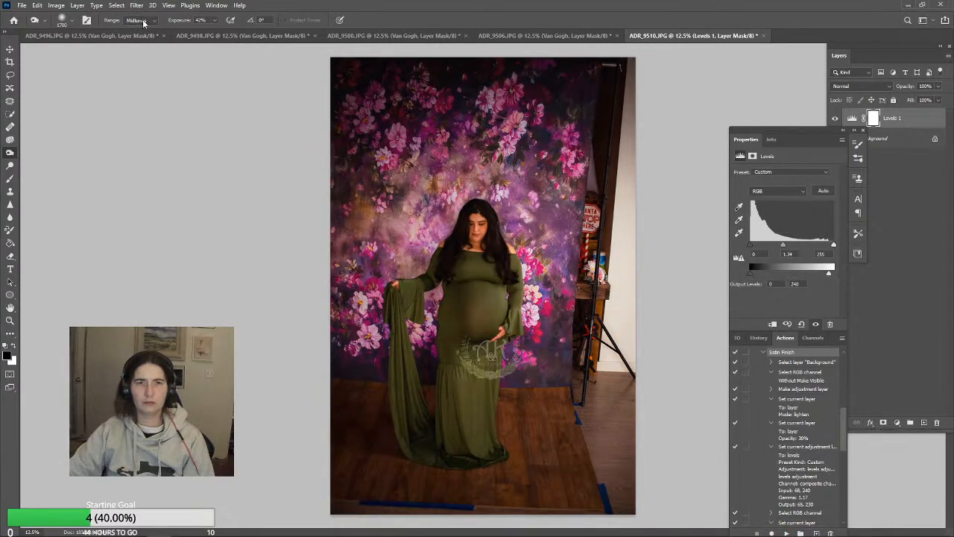
left_click(97, 5)
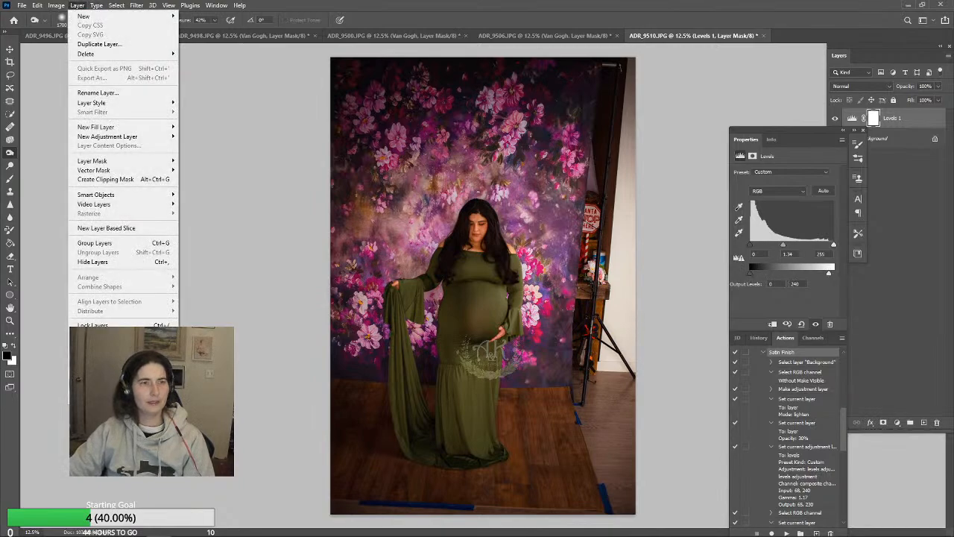
left_click(96, 383)
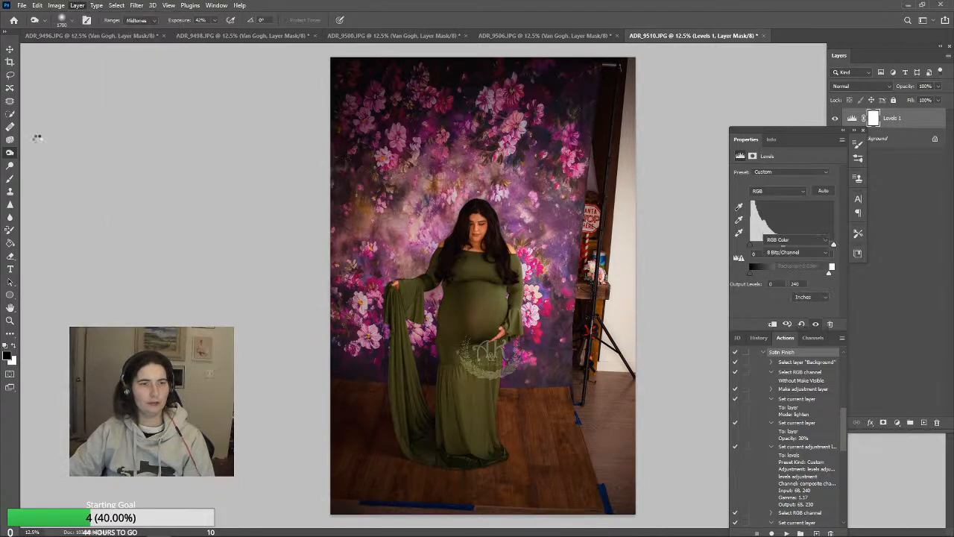
Rotate the photo slightly to straighten it and crop it at 2:3 around the woman, the backdrop and the floor
left_click(10, 63)
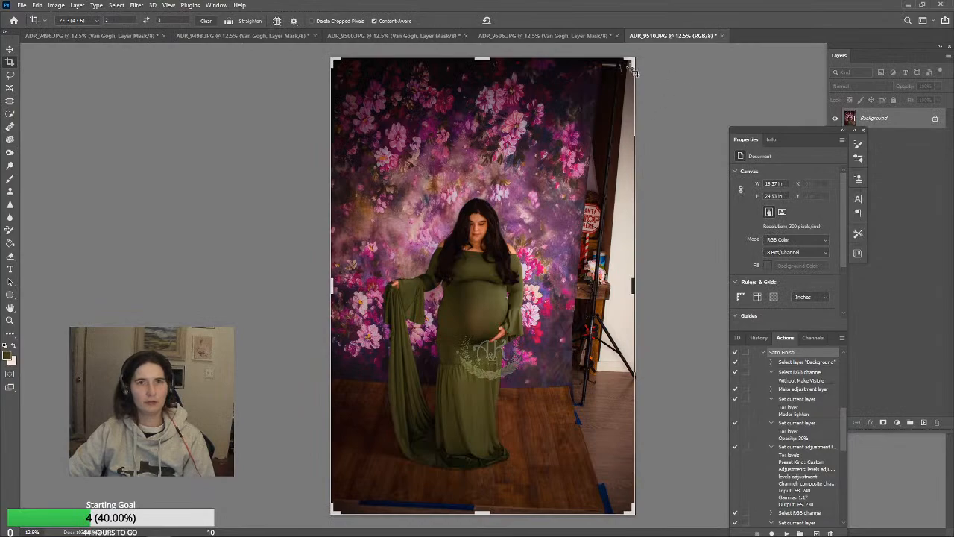
left_click_drag(632, 62, 641, 84)
left_click_drag(560, 235, 557, 246)
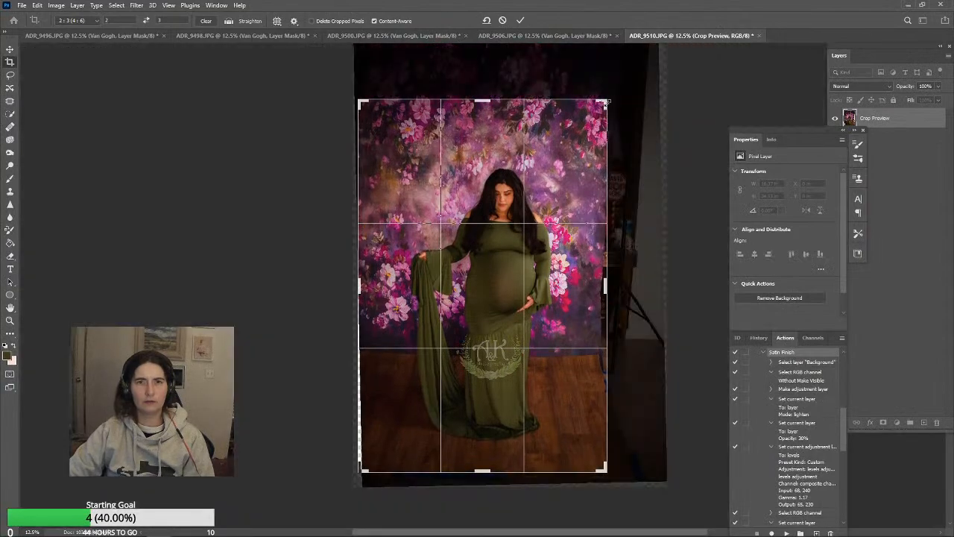
left_click_drag(607, 103, 618, 97)
left_click_drag(628, 99, 622, 95)
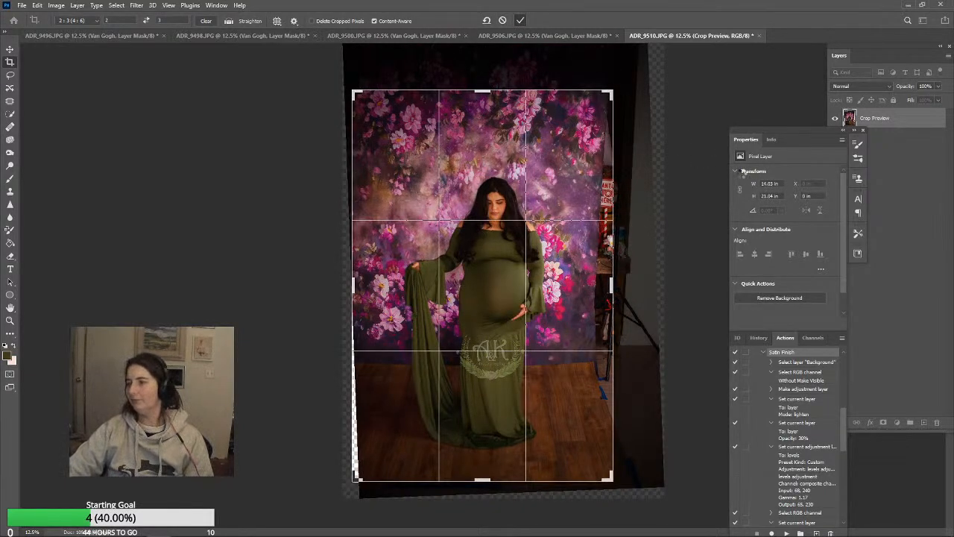
key("Return")
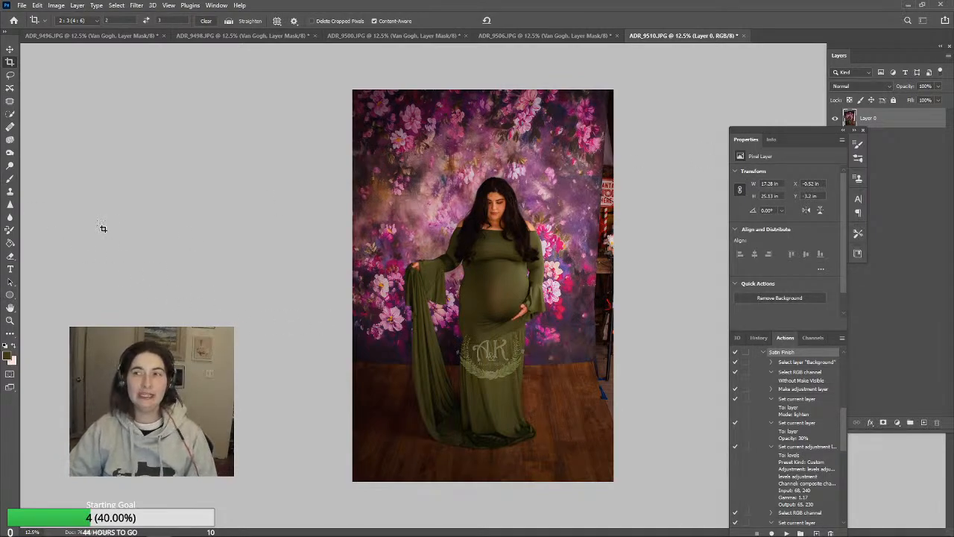
Flatten the cropped photo into a Background layer and select the Clone Stamp tool
left_click(10, 49)
left_click(237, 127)
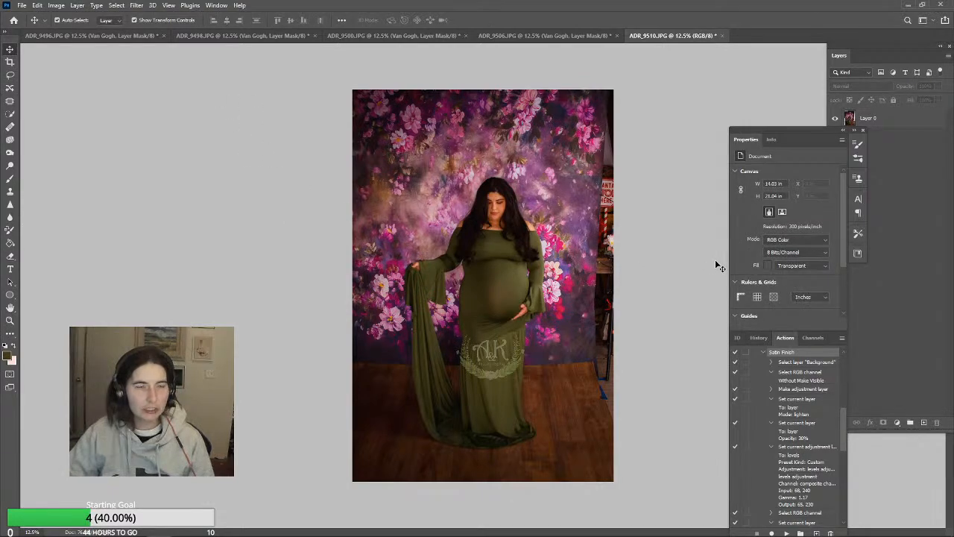
left_click(9, 191)
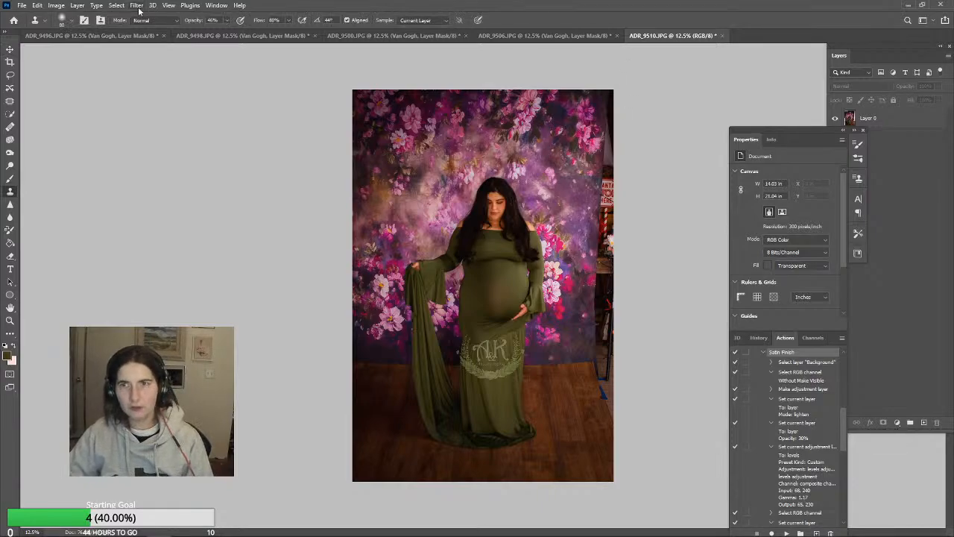
left_click(77, 5)
left_click(98, 383)
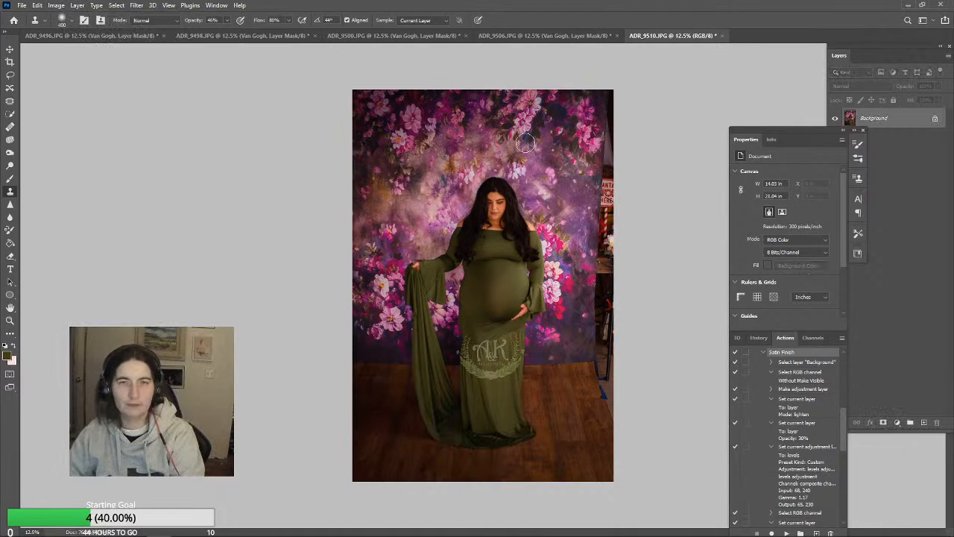
Clone floral backdrop over the sign and props along the photo's right edge with a 1300 px Clone Stamp, raising opacity to 72%
key("bracketright")
key("bracketright")
key("bracketright")
key("bracketright")
key("bracketright")
key("bracketright")
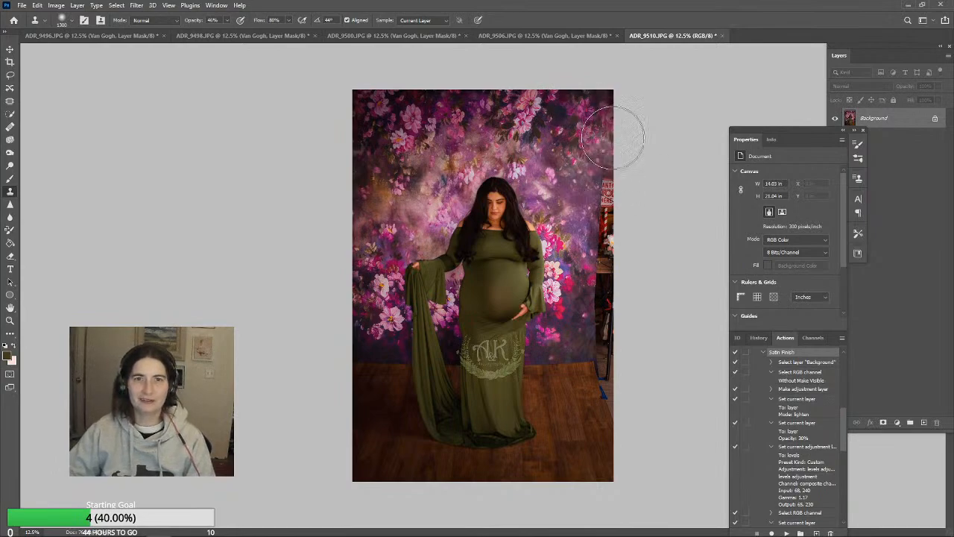
mouse_move(627, 188)
left_mouse_down()
mouse_move(632, 229)
mouse_move(604, 192)
mouse_move(613, 241)
left_mouse_up()
left_click(221, 20)
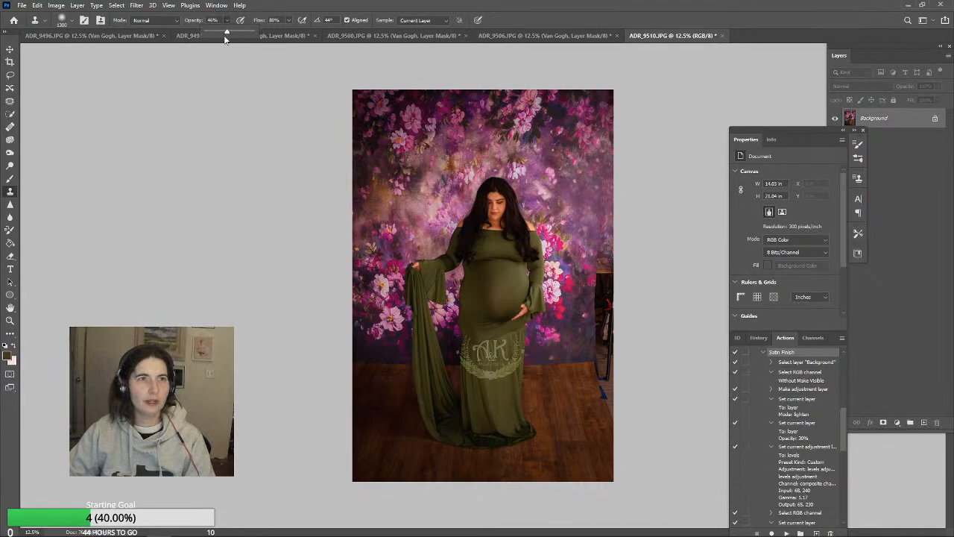
left_click(403, 134, "alt")
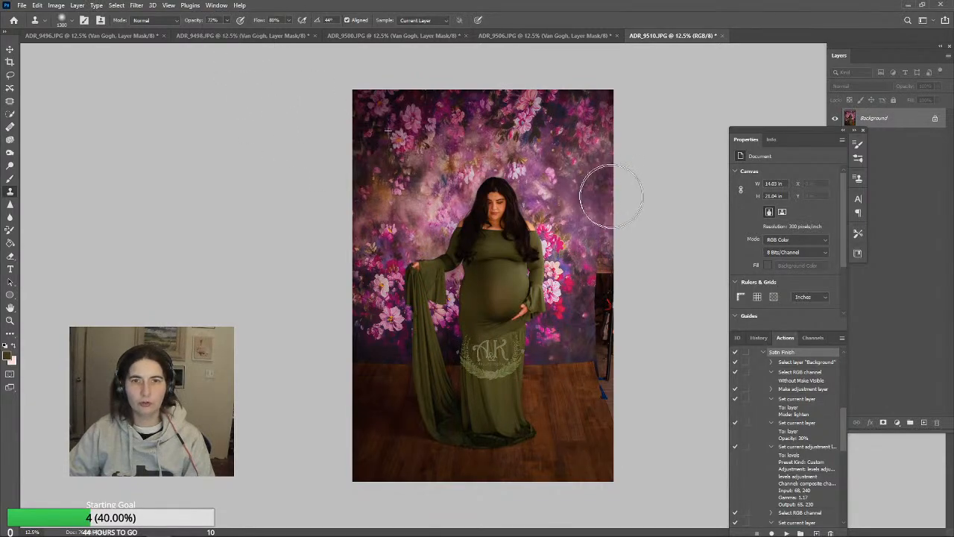
mouse_move(611, 197)
left_mouse_down()
mouse_move(627, 325)
mouse_move(615, 296)
mouse_move(623, 276)
mouse_move(613, 335)
mouse_move(606, 322)
mouse_move(605, 387)
mouse_move(583, 375)
mouse_move(581, 357)
mouse_move(606, 365)
left_mouse_up()
key("ctrl+z")
Clone away the blue tape and leftover props beside the floor's right edge with a 700 px Clone Stamp
key("bracketleft")
key("bracketleft")
key("bracketleft")
key("bracketleft")
key("bracketleft")
key("bracketleft")
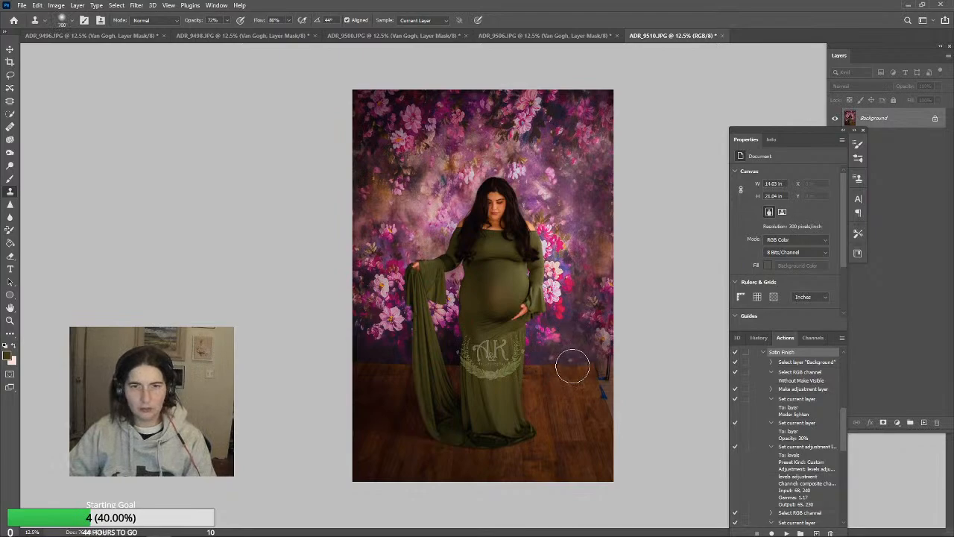
mouse_move(575, 364)
left_mouse_down()
mouse_move(609, 364)
mouse_move(622, 409)
mouse_move(610, 392)
mouse_move(574, 399)
mouse_move(600, 391)
mouse_move(613, 410)
mouse_move(614, 376)
left_mouse_up()
left_click(582, 390, "alt")
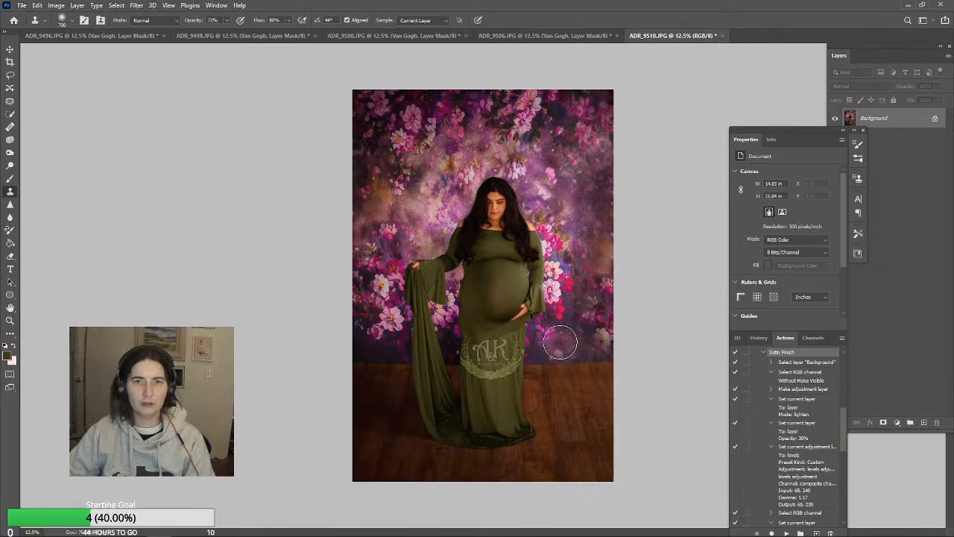
Paint sampled dark tones over the outer backdrop and floor with a 2000 px Brush in Normal mode at 24% opacity
key("b")
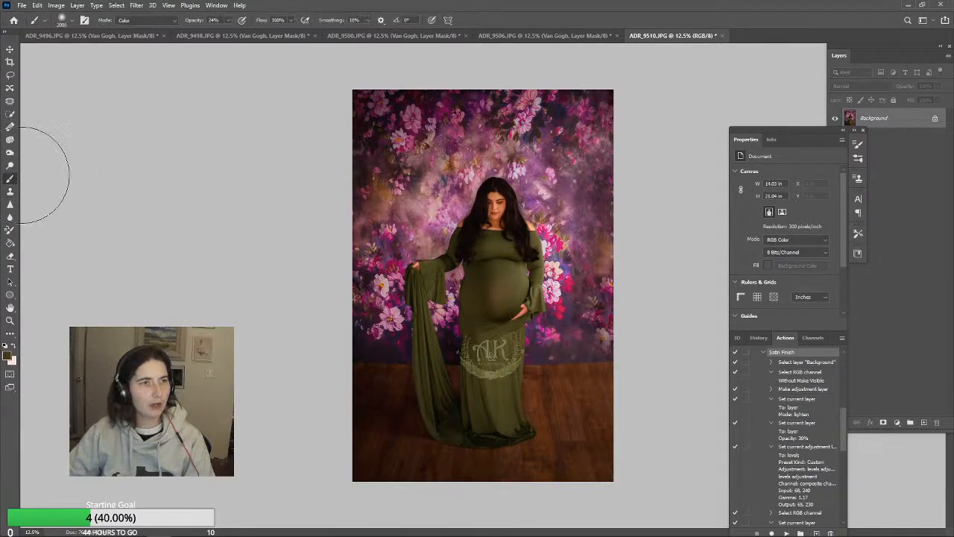
left_click(165, 21)
left_click(158, 30)
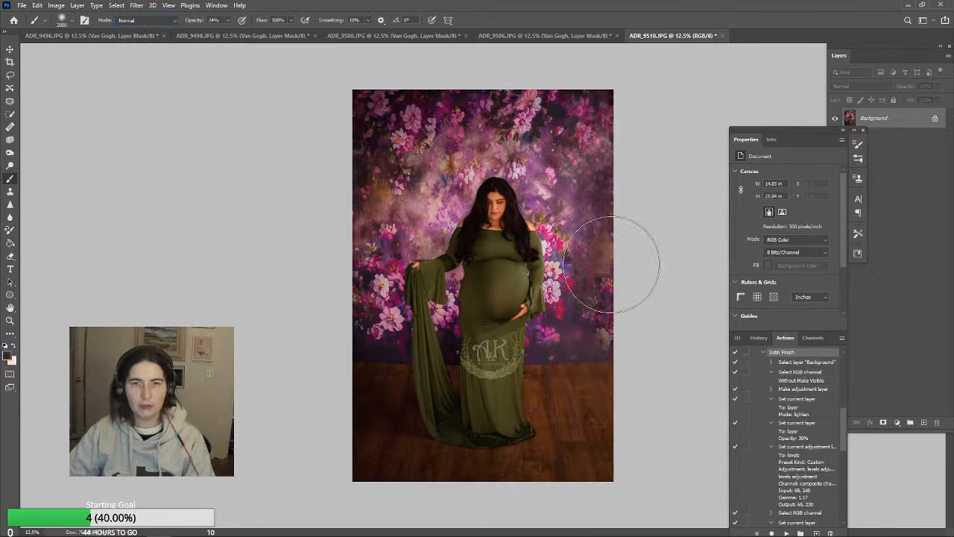
mouse_move(619, 320)
left_mouse_down()
mouse_move(605, 174)
mouse_move(618, 140)
mouse_move(608, 193)
mouse_move(580, 148)
left_mouse_up()
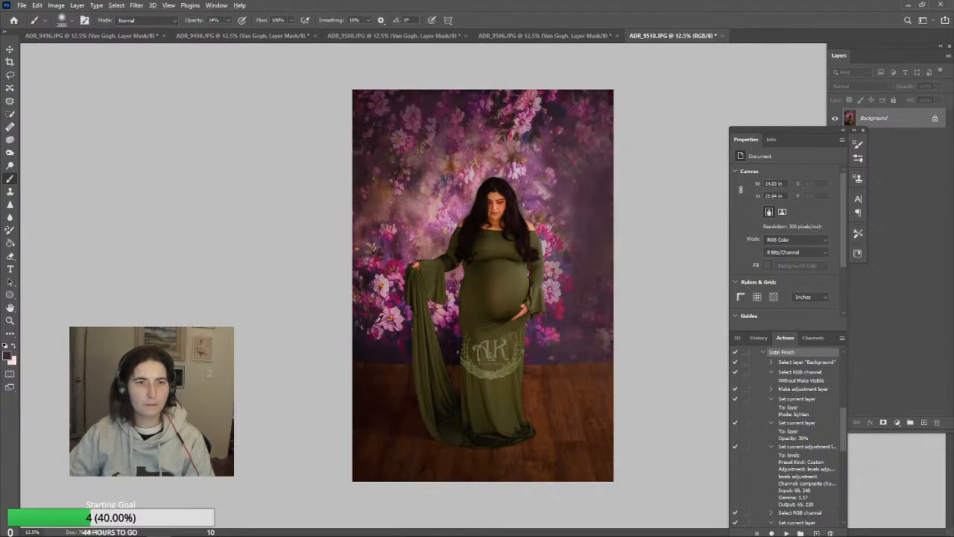
left_click(381, 342, "alt")
mouse_move(579, 346)
left_mouse_down()
mouse_move(612, 322)
mouse_move(589, 353)
mouse_move(625, 315)
mouse_move(593, 375)
mouse_move(616, 281)
mouse_move(622, 167)
mouse_move(566, 94)
mouse_move(616, 144)
mouse_move(644, 292)
mouse_move(595, 146)
mouse_move(479, 100)
mouse_move(500, 95)
mouse_move(616, 189)
mouse_move(595, 214)
mouse_move(565, 205)
mouse_move(587, 328)
mouse_move(569, 146)
mouse_move(515, 110)
mouse_move(405, 152)
mouse_move(420, 195)
mouse_move(351, 299)
mouse_move(364, 348)
mouse_move(430, 311)
mouse_move(303, 433)
left_mouse_up()
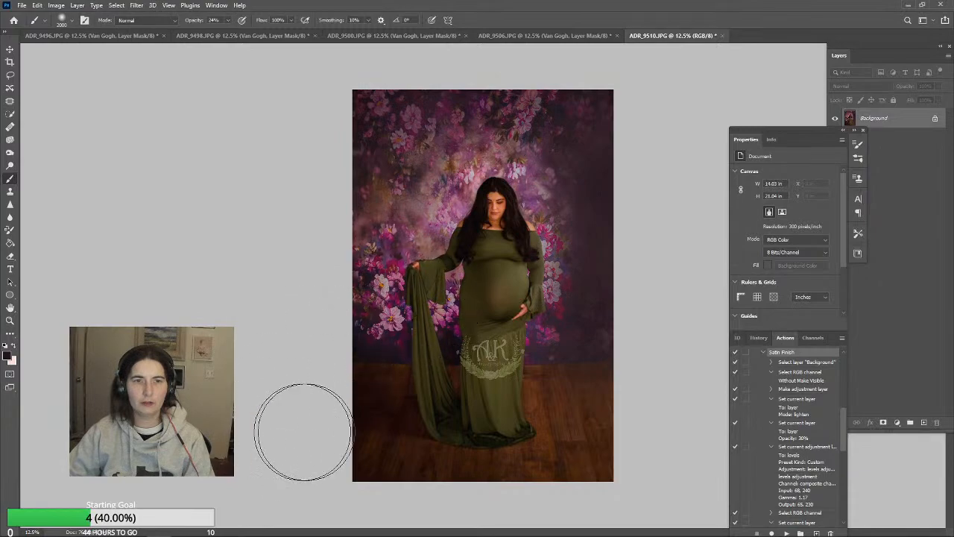
Burn the midtones around the backdrop's edges and the floor with a 1700 px brush at 42% exposure
left_click(13, 152)
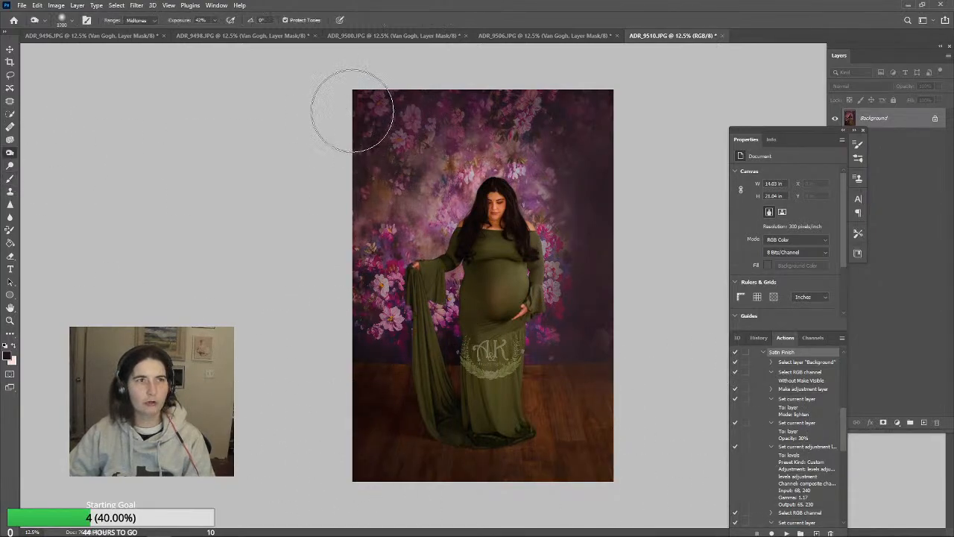
mouse_move(570, 101)
left_mouse_down()
mouse_move(600, 171)
mouse_move(604, 337)
mouse_move(610, 202)
mouse_move(578, 200)
mouse_move(561, 270)
mouse_move(563, 333)
mouse_move(576, 148)
mouse_move(558, 218)
mouse_move(548, 162)
mouse_move(532, 136)
mouse_move(580, 117)
mouse_move(600, 135)
left_mouse_up()
mouse_move(357, 147)
left_mouse_down()
mouse_move(390, 252)
mouse_move(304, 472)
mouse_move(557, 492)
mouse_move(626, 363)
mouse_move(585, 373)
mouse_move(579, 313)
mouse_move(310, 395)
mouse_move(663, 358)
left_mouse_up()
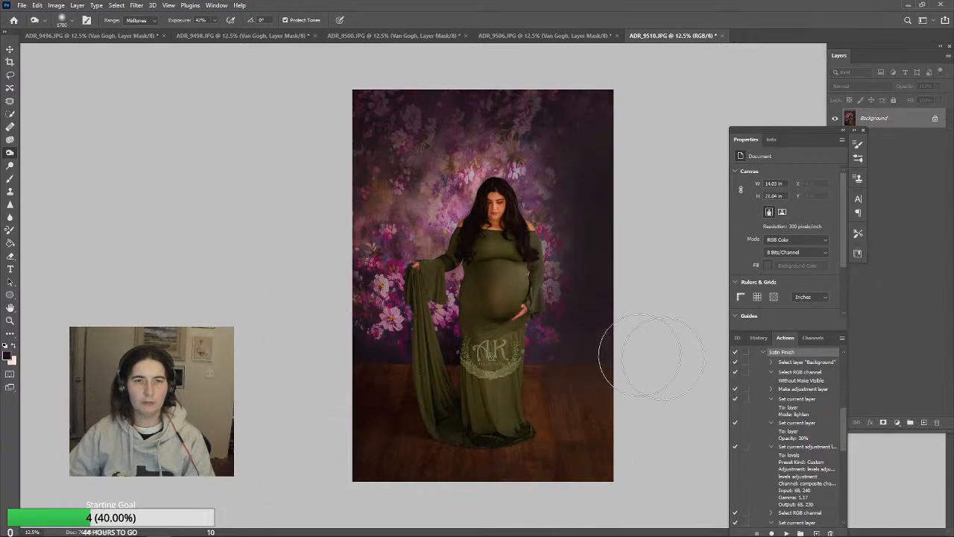
Dodge the shadows over the woman and the backdrop around her with a 4300 px brush at 18% exposure, and collapse the Satin Finish action
left_click(9, 165)
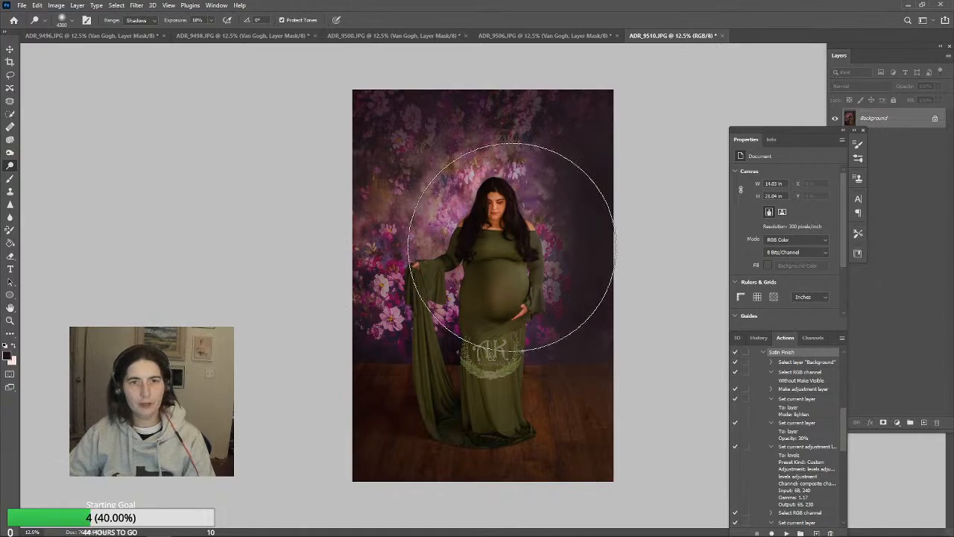
mouse_move(512, 247)
left_mouse_down()
mouse_move(485, 294)
mouse_move(515, 315)
mouse_move(498, 237)
left_mouse_up()
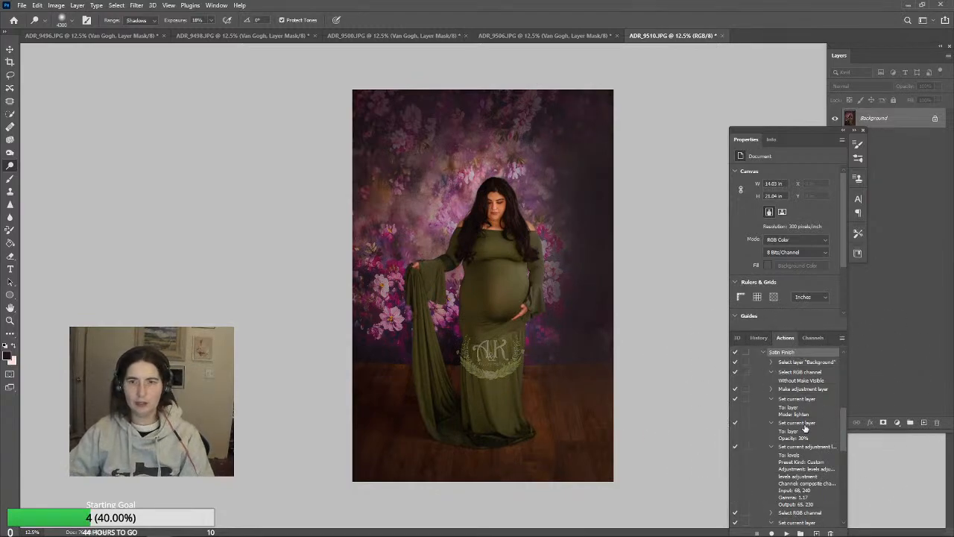
left_click(764, 353)
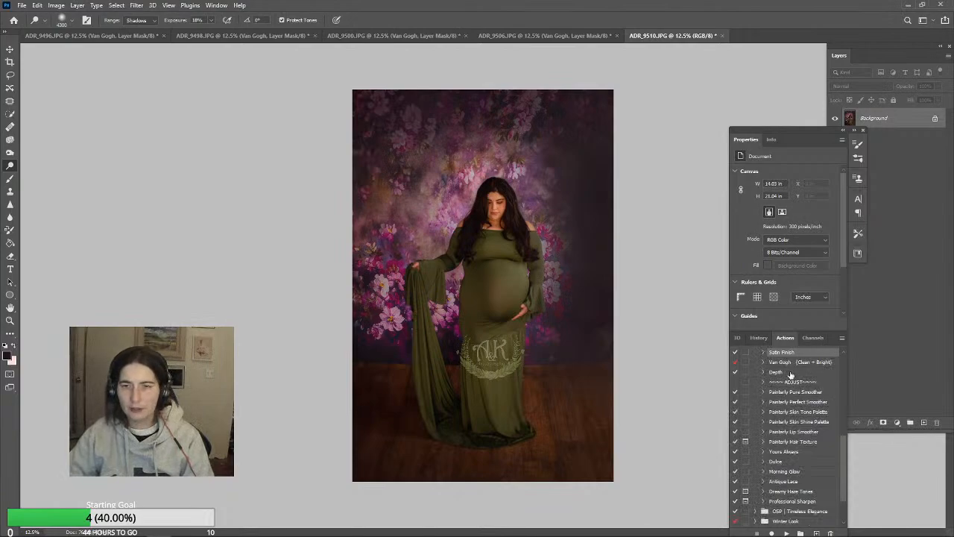
Clone smooth fabric over the dress wrinkles below the belly and above the skirt seam with a 200 px Clone Stamp at 72% opacity
left_click(10, 321)
left_click_drag(518, 313, 521, 313)
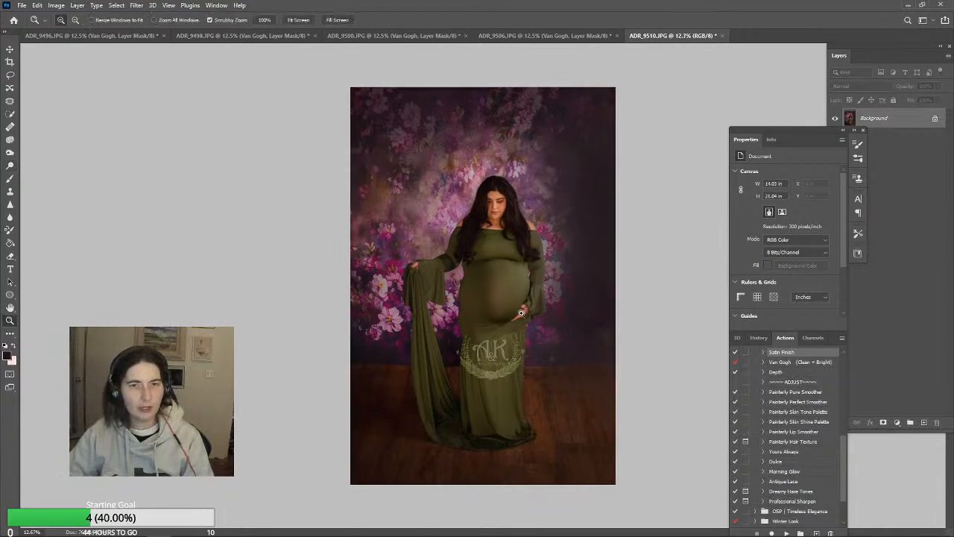
left_click(521, 314)
left_click(489, 322)
left_click(458, 339)
left_click(452, 368)
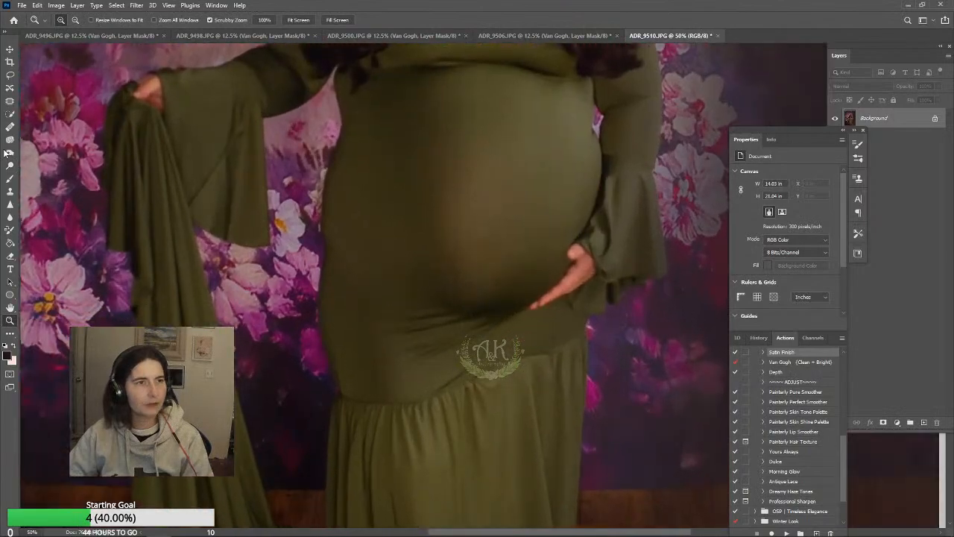
left_click(10, 191)
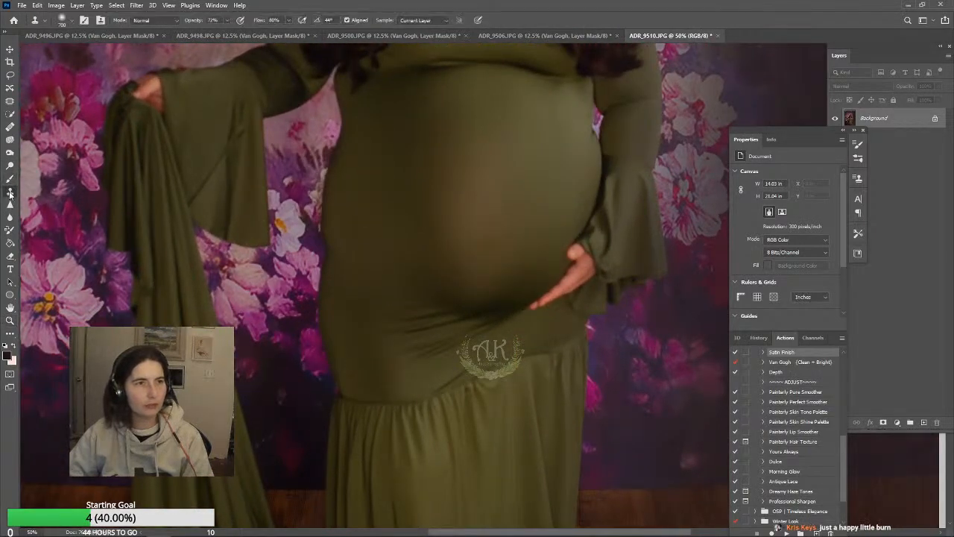
key("bracketleft")
key("bracketleft")
key("bracketleft")
key("bracketleft")
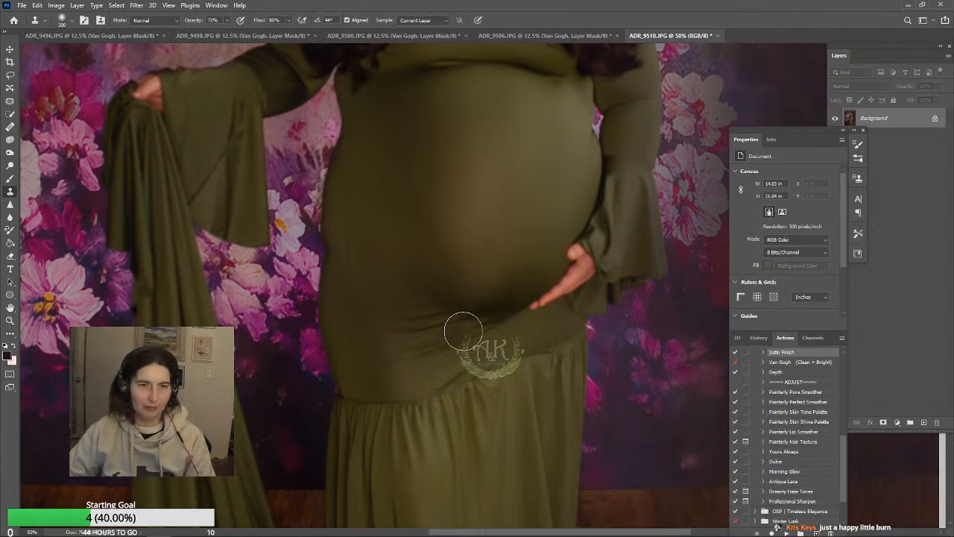
key("bracketleft")
left_click(376, 289)
key("ctrl+z")
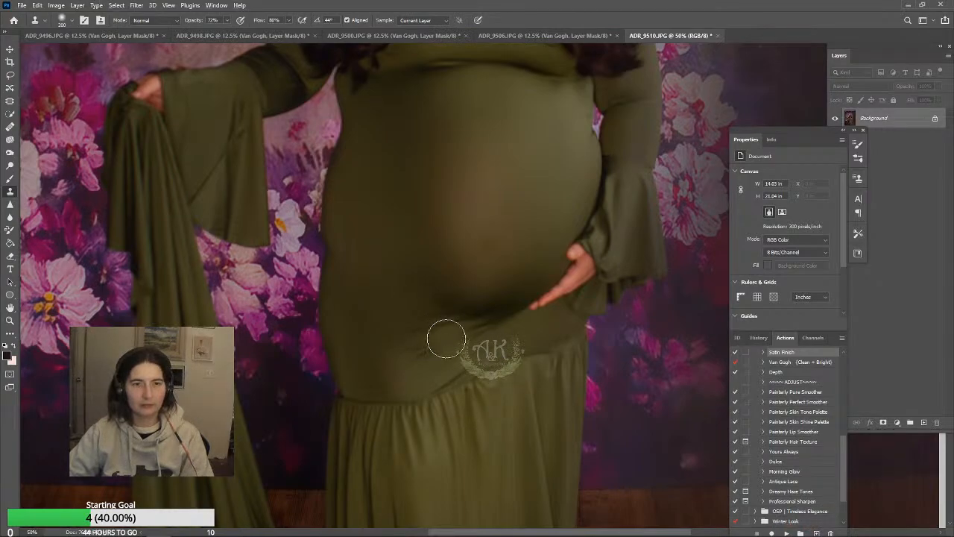
left_click_drag(434, 325, 430, 320)
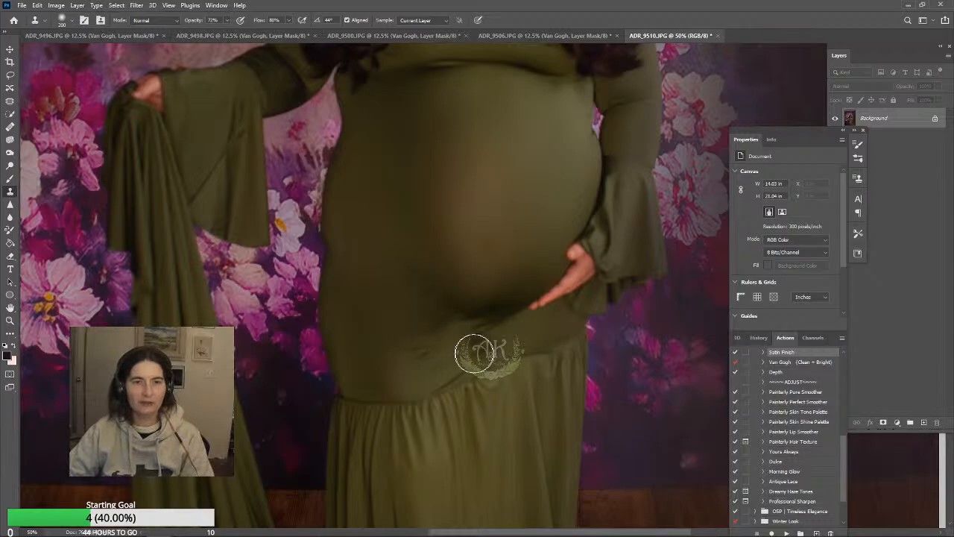
left_click(417, 375, "alt")
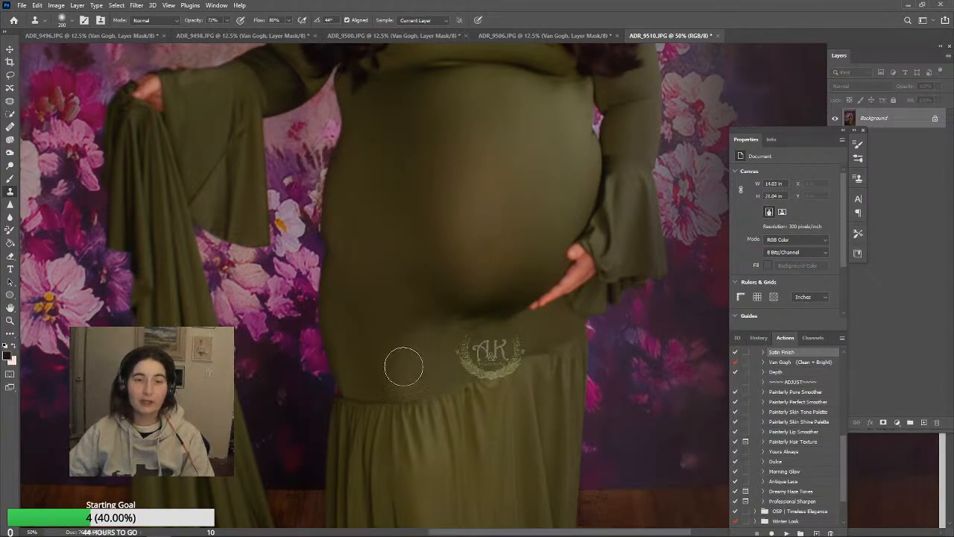
Lower the Clone Stamp's opacity to 40% and blend the remaining uneven fabric on the belly and below it with a 200 px brush
key("bracketright")
key("bracketright")
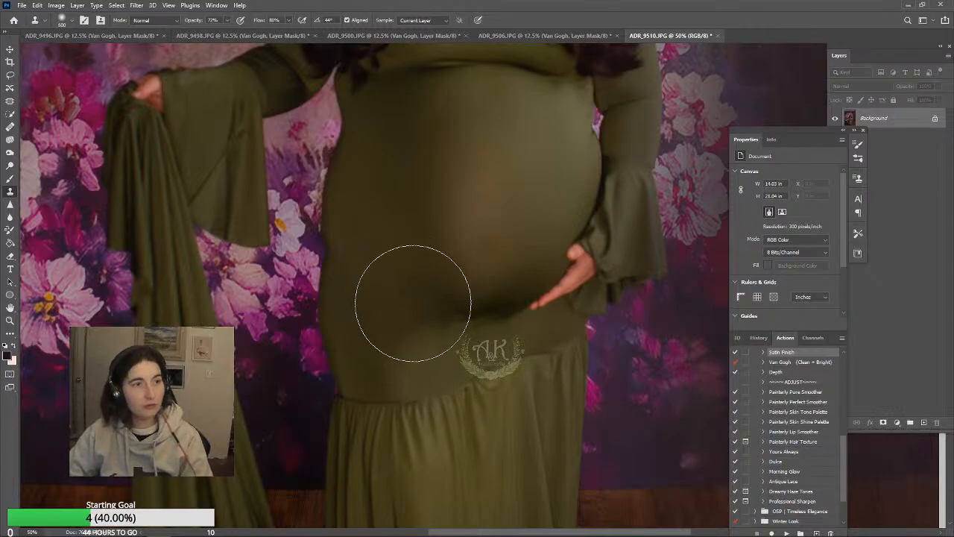
left_click(227, 21)
left_click(216, 32)
mouse_move(406, 304)
left_mouse_down()
mouse_move(430, 330)
mouse_move(499, 333)
left_mouse_up()
scroll(801, 382, "up", 3)
scroll(596, 328, "up", 1)
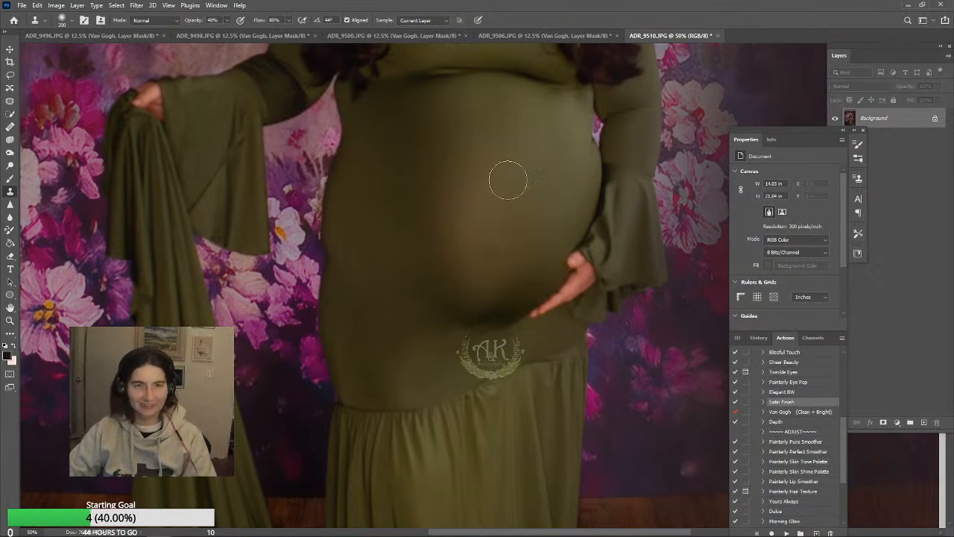
left_click(532, 268, "alt")
left_click(520, 264)
left_click(503, 254, "alt")
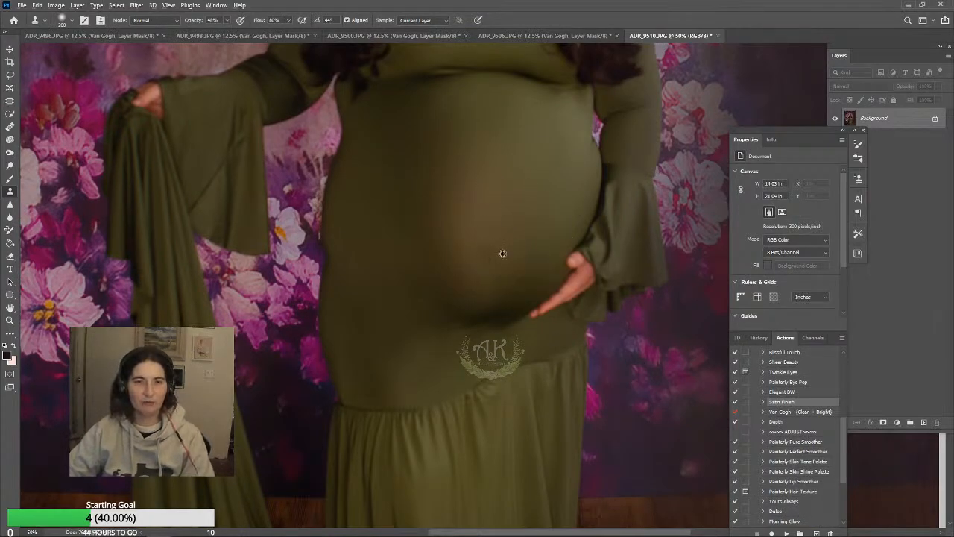
left_click_drag(477, 260, 582, 304)
scroll(597, 308, "up", 2)
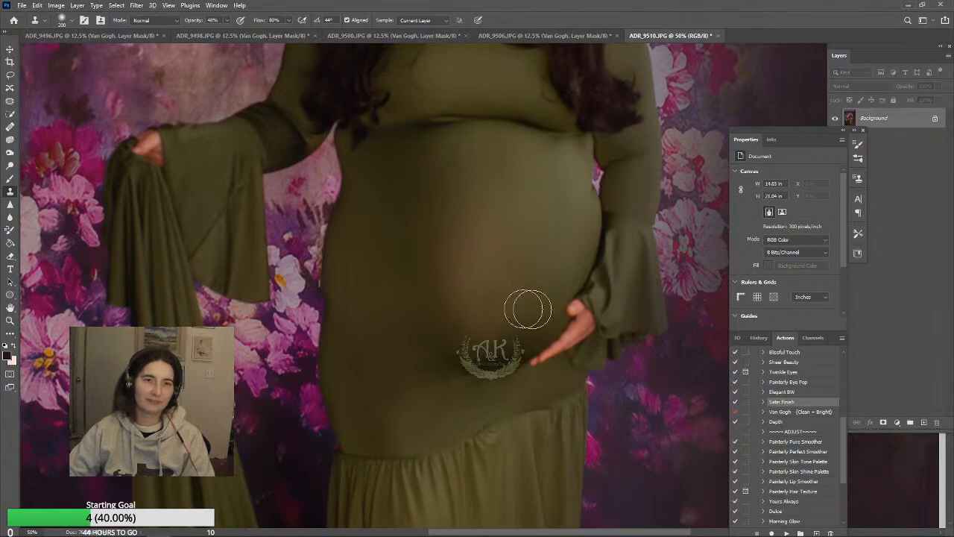
Raise the Clone Stamp's opacity to 80% and clone smooth fabric over creases on the draped sleeve and bodice
scroll(485, 306, "up", 2)
scroll(463, 312, "up", 1)
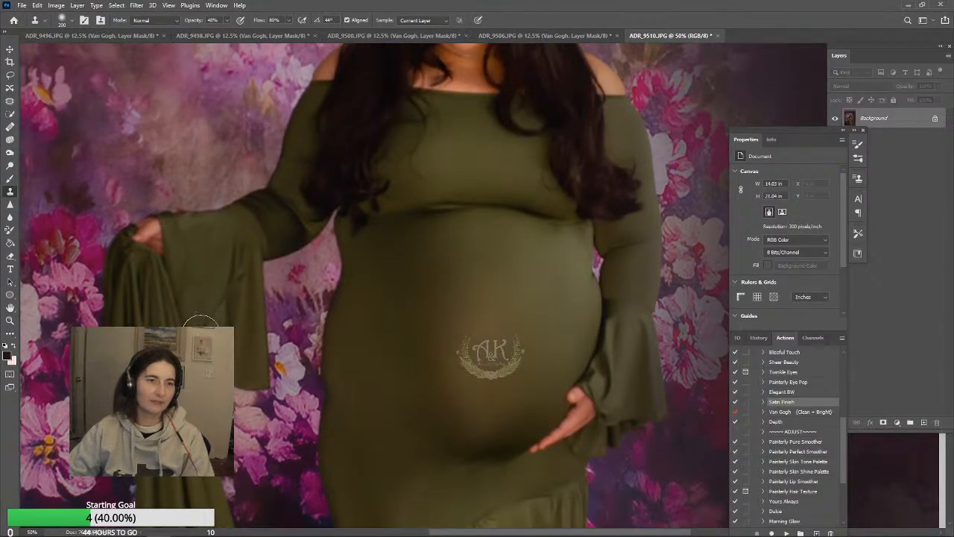
left_click(227, 20)
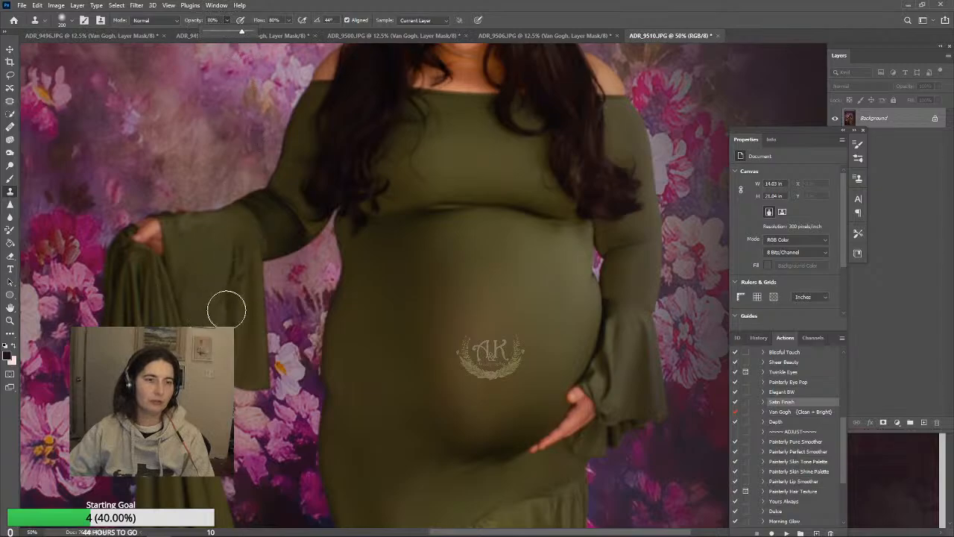
key("8")
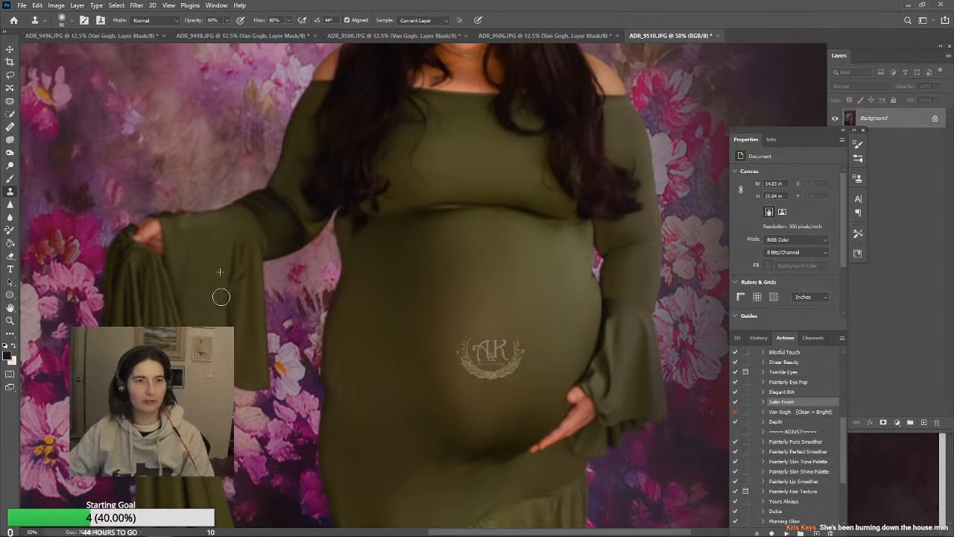
scroll(639, 415, "up", 5)
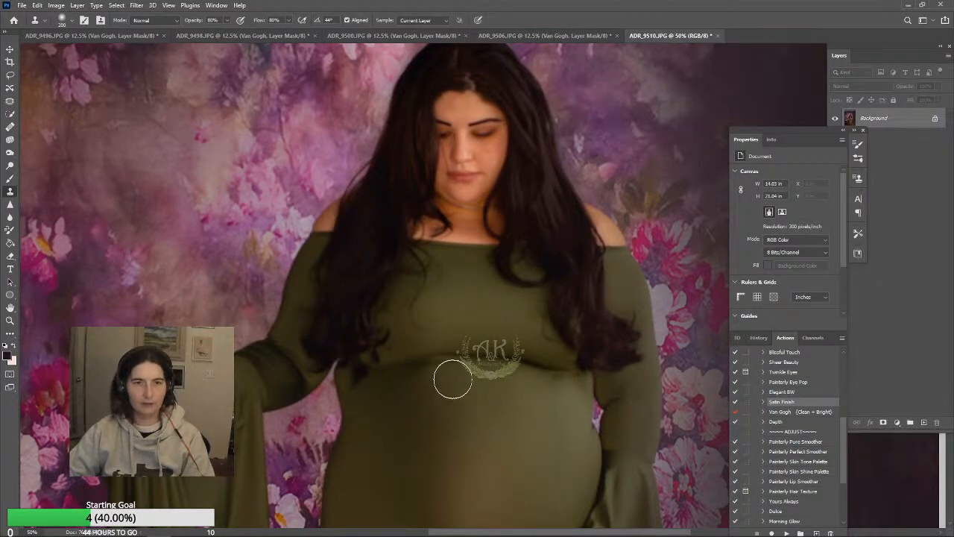
Paint sampled olive dress tones over the uneven fabric below the bust with a 250 px Brush at 24% opacity
key("b")
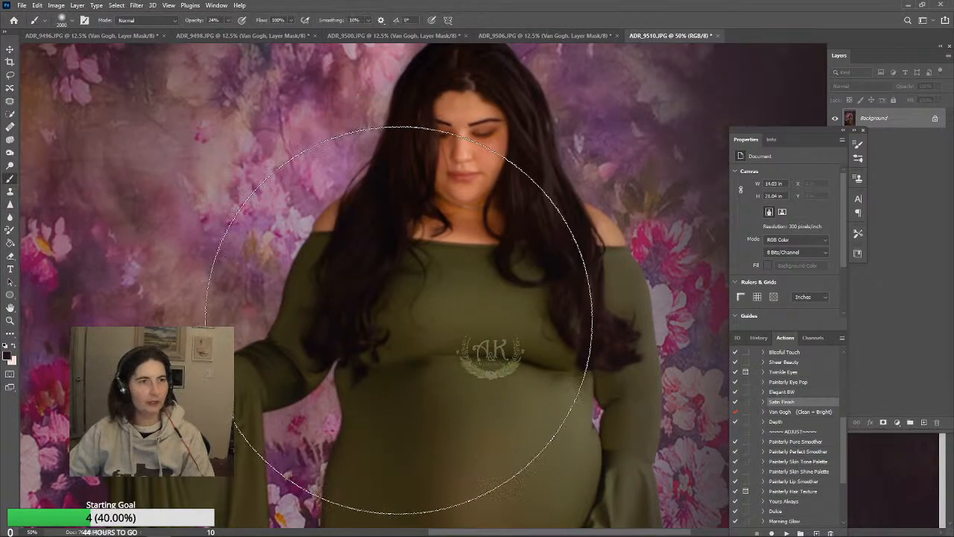
key("bracketleft")
key("bracketleft")
key("bracketleft")
key("bracketleft")
key("bracketleft")
key("bracketleft")
key("bracketleft")
key("bracketleft")
key("bracketleft")
key("bracketleft")
key("bracketleft")
key("bracketleft")
key("bracketleft")
key("bracketleft")
key("bracketleft")
key("bracketleft")
key("bracketleft")
key("bracketleft")
key("bracketleft")
key("bracketleft")
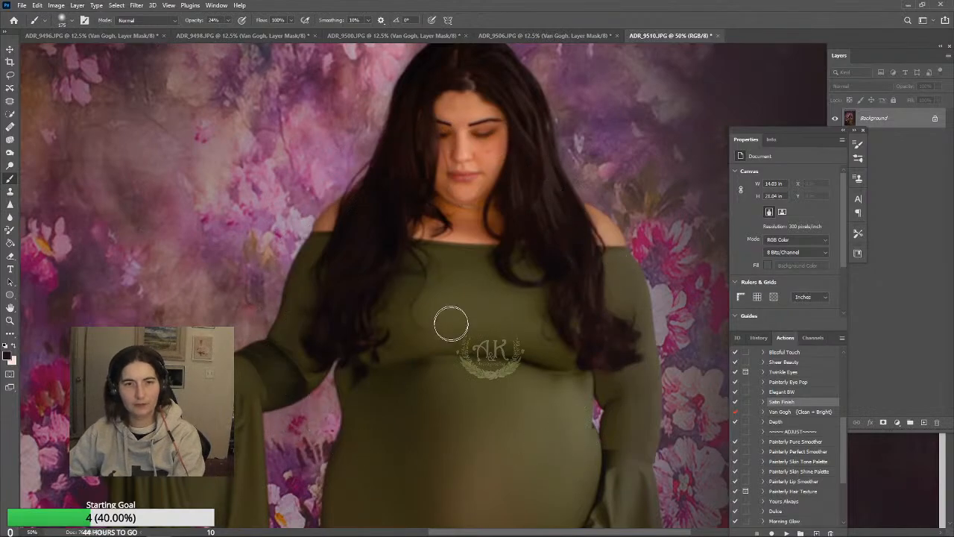
key("bracketright")
key("bracketright")
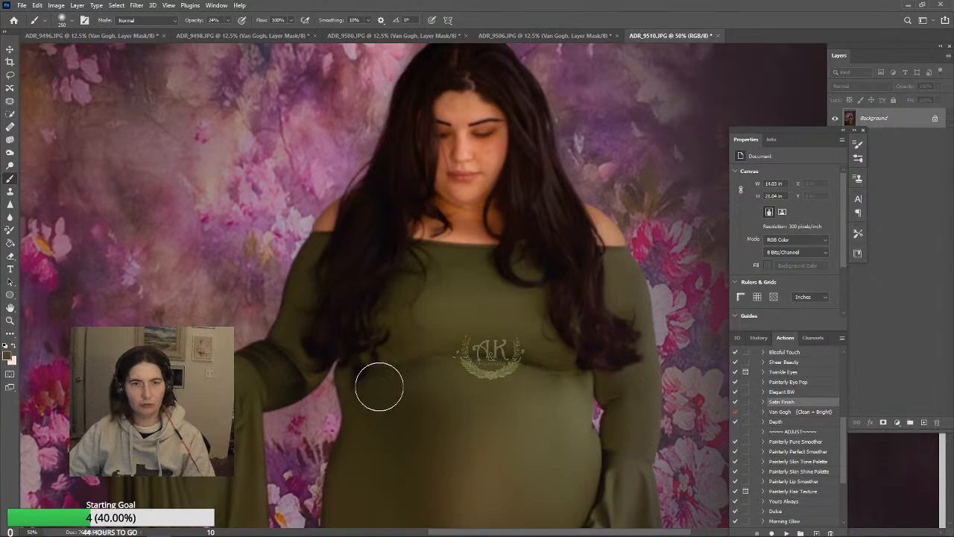
scroll(586, 437, "up", 1)
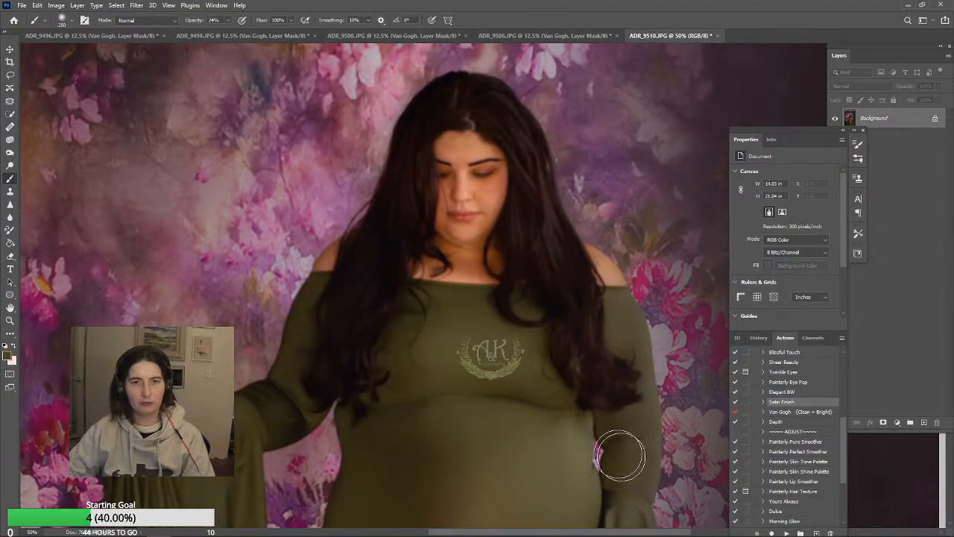
scroll(589, 447, "down", 10)
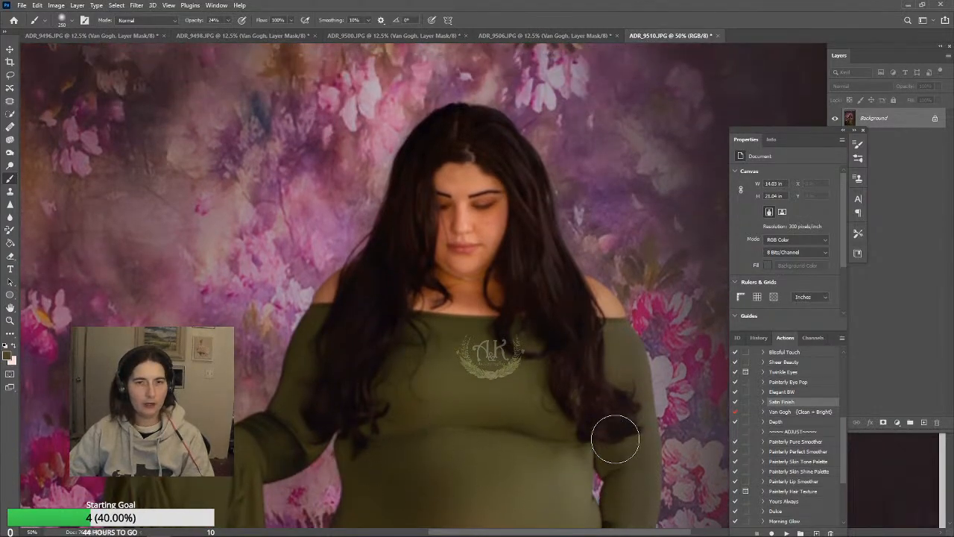
scroll(681, 373, "down", 3)
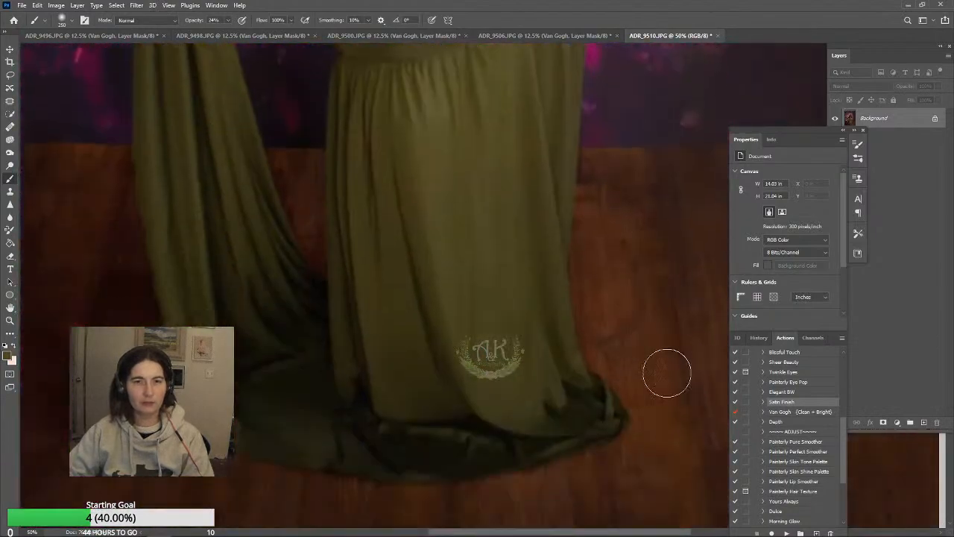
scroll(669, 373, "up", 5)
scroll(395, 287, "up", 3)
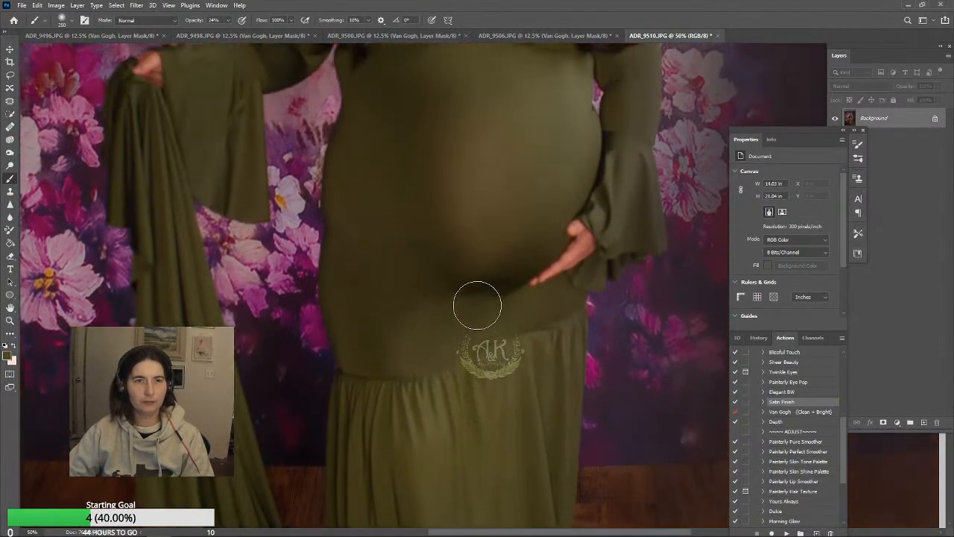
Start sharpening the woman with a 500 px Sharpen tool at 97% strength
left_click(9, 320)
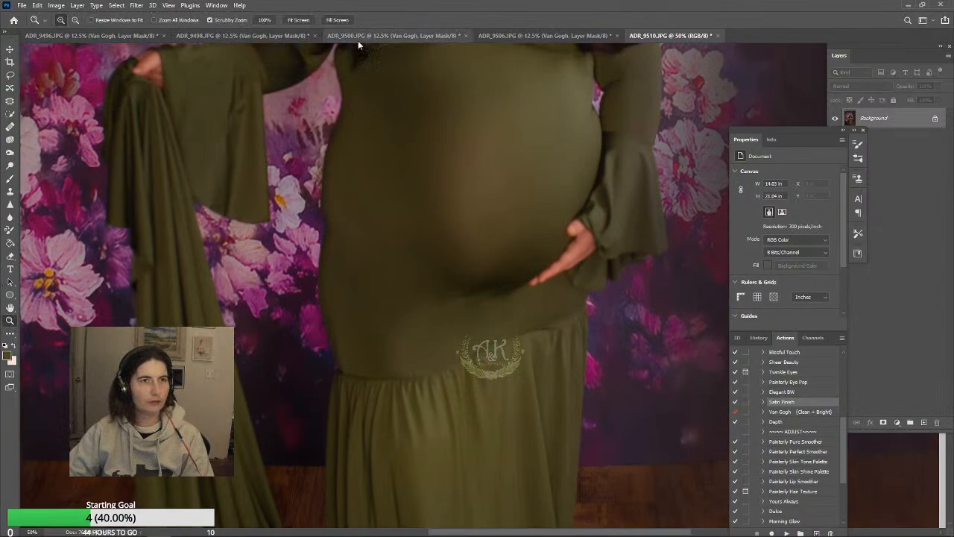
left_click(299, 20)
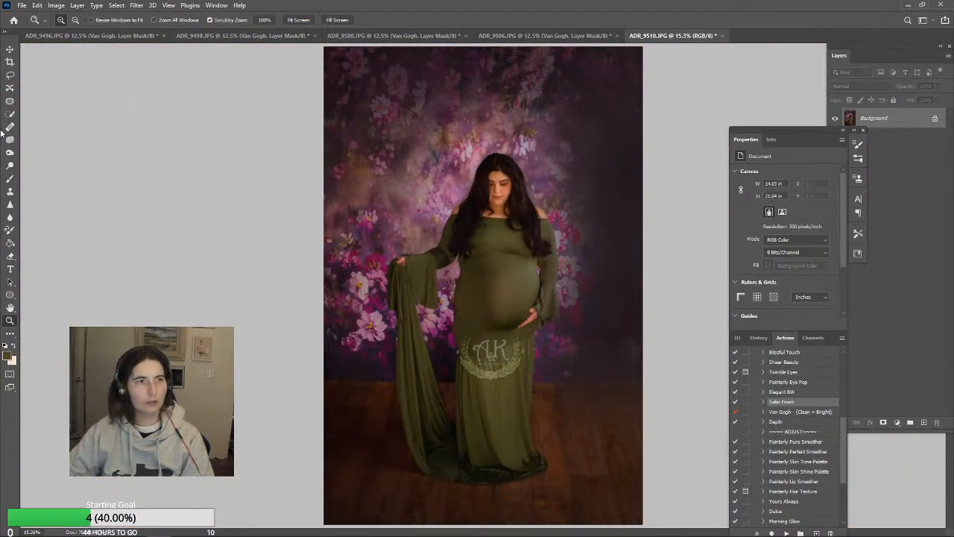
left_click(9, 204)
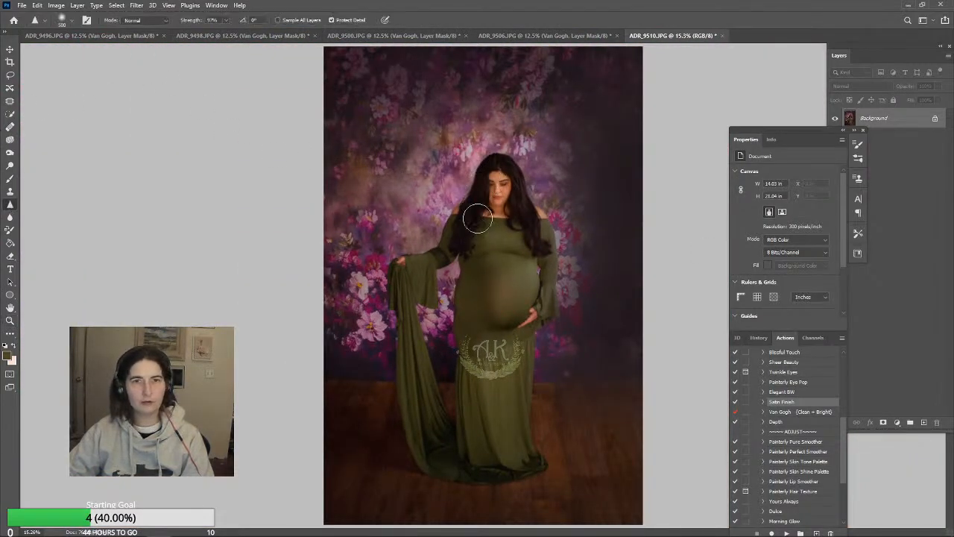
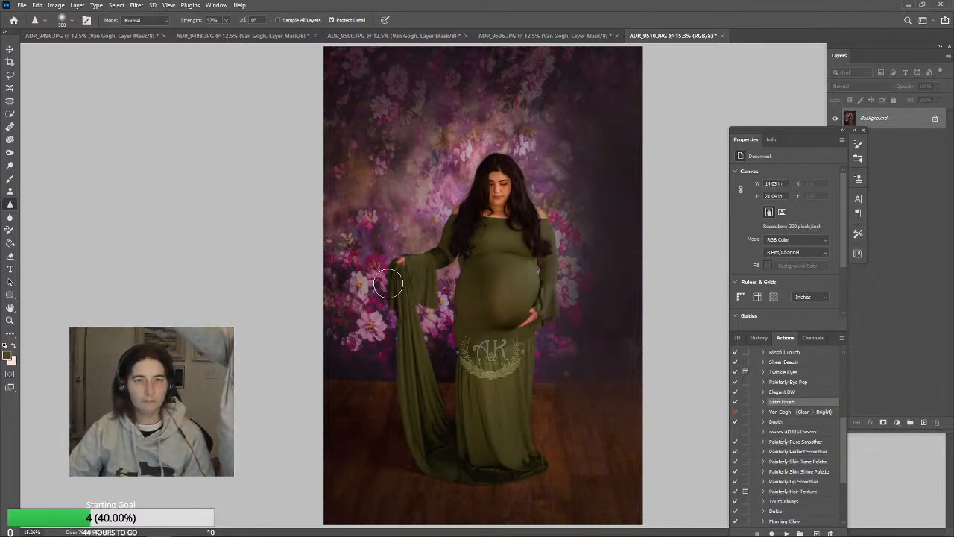
Activate the Brush tool and set its blending mode to Color
left_click(15, 179)
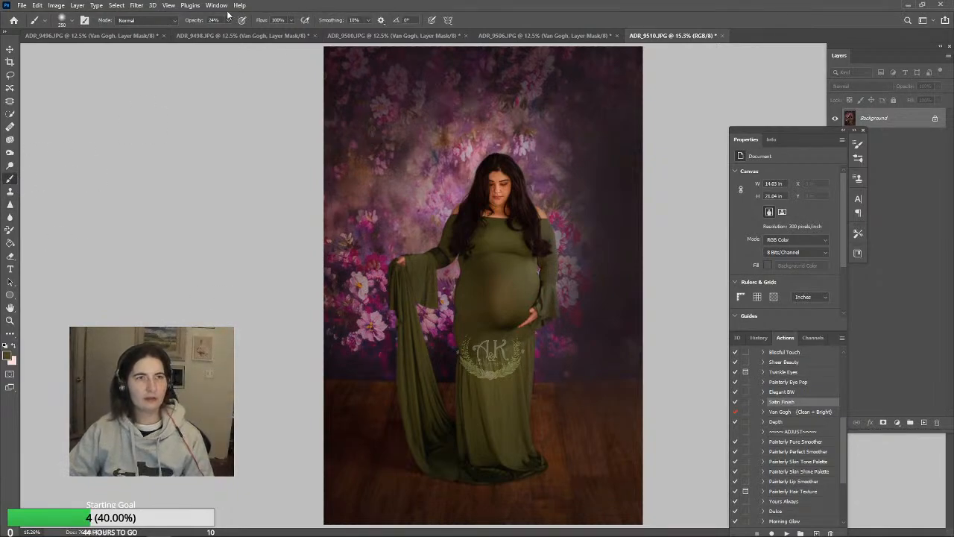
left_click(173, 20)
left_click(143, 264)
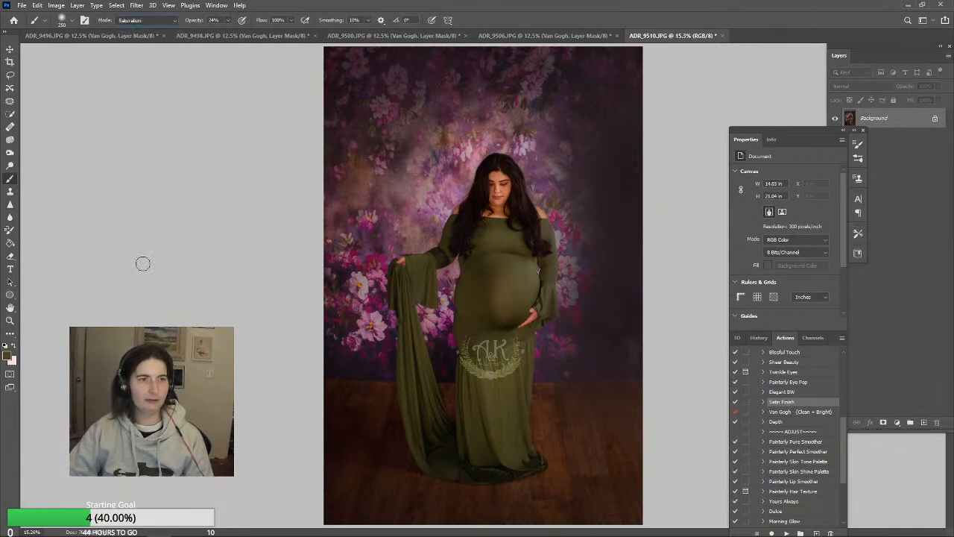
left_click(160, 20)
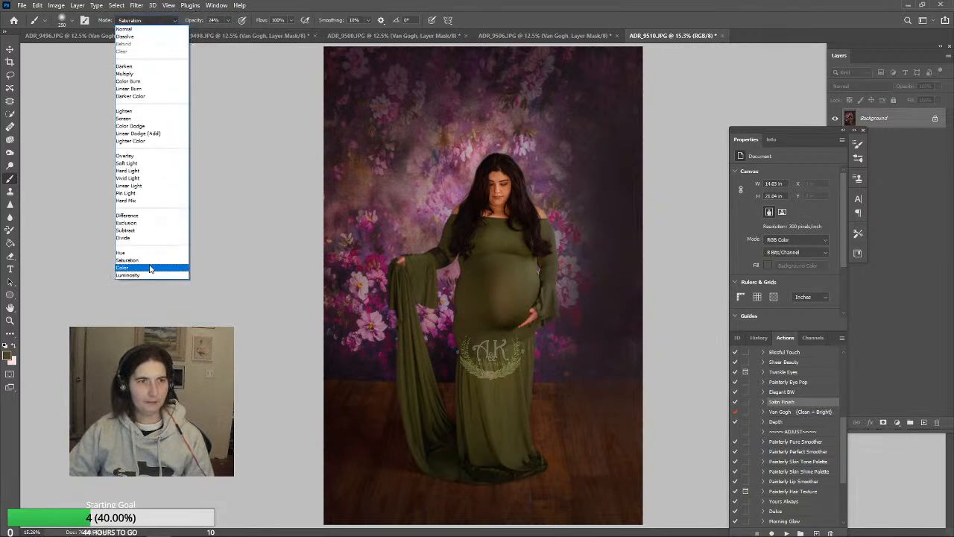
left_click(142, 273)
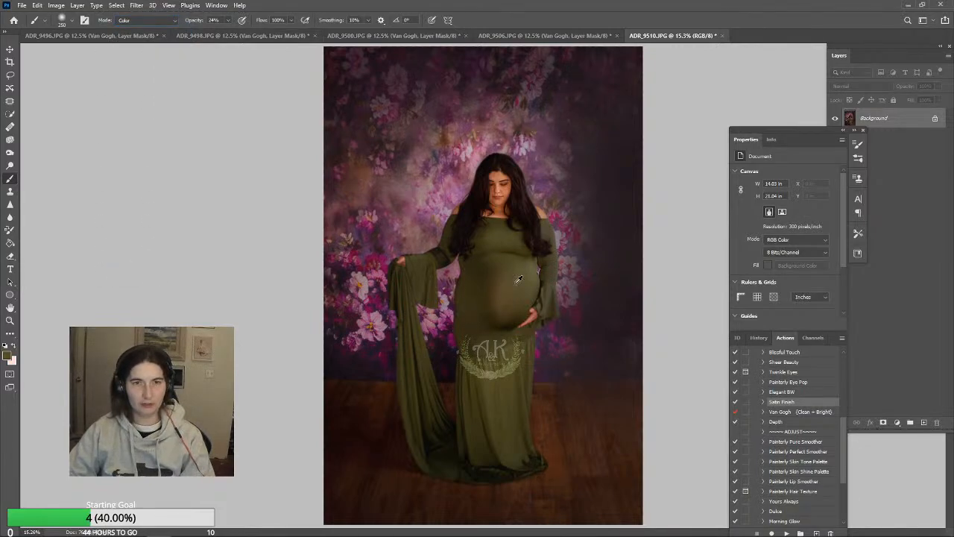
Sample a tone from the dress and set the brush to 17% opacity with a larger tip
left_click(497, 259, "alt")
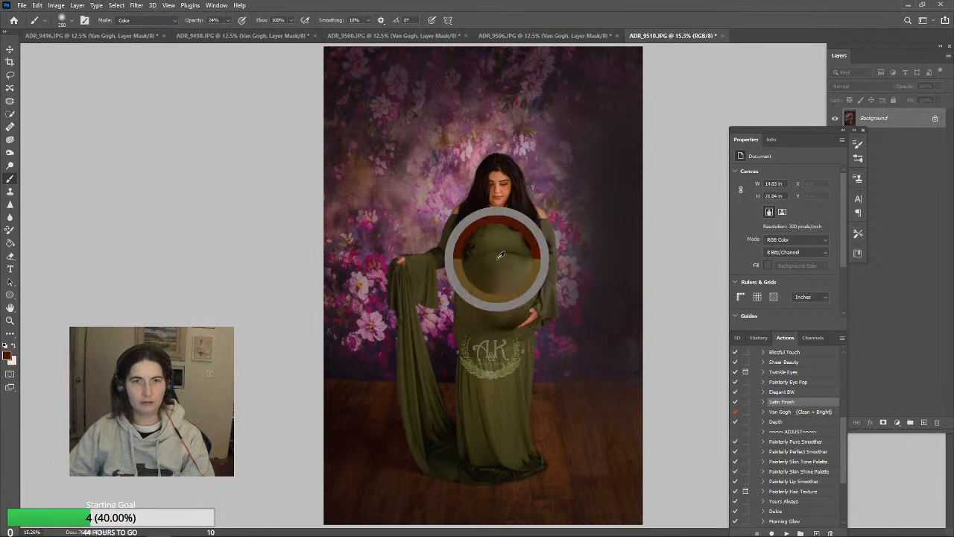
left_click_drag(499, 270, 498, 295)
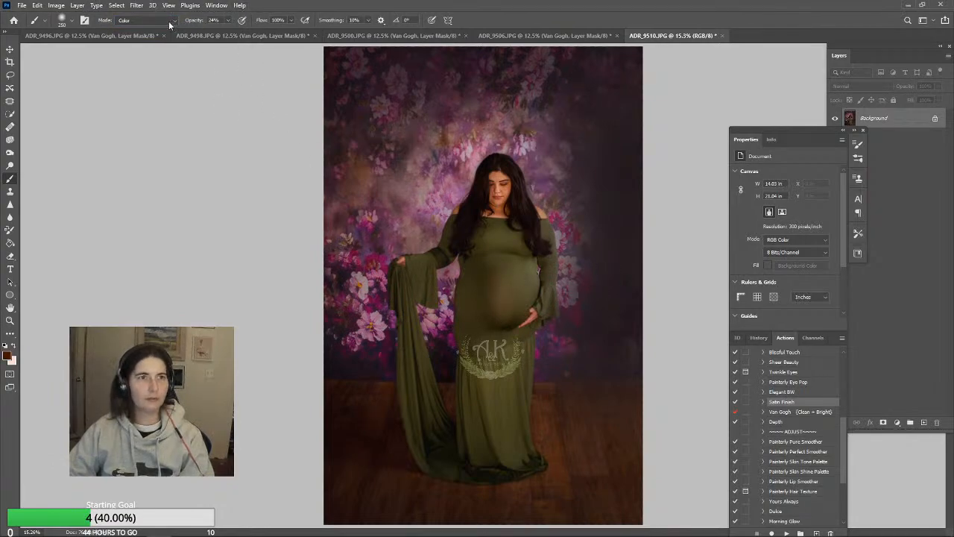
left_click(227, 21)
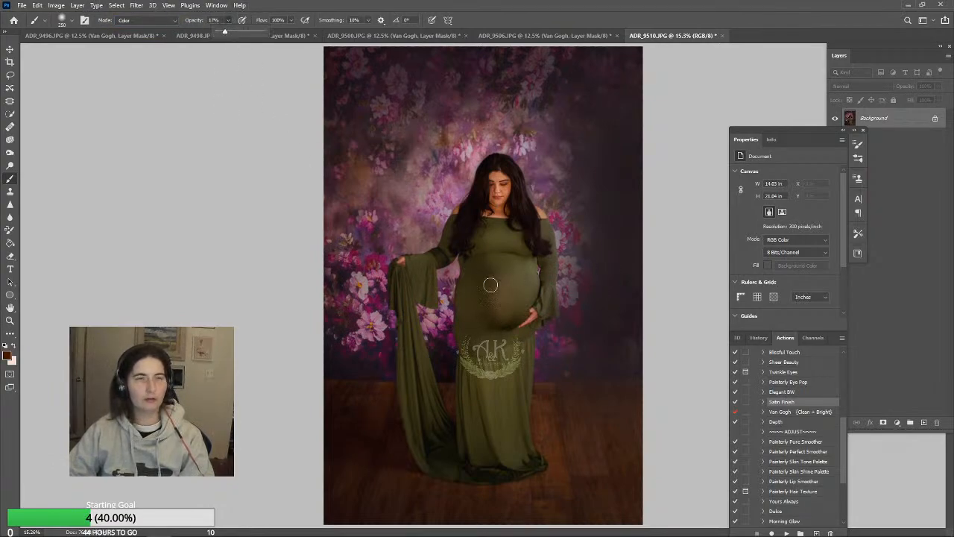
key("bracketright")
key("bracketright")
key("bracketright")
key("bracketright")
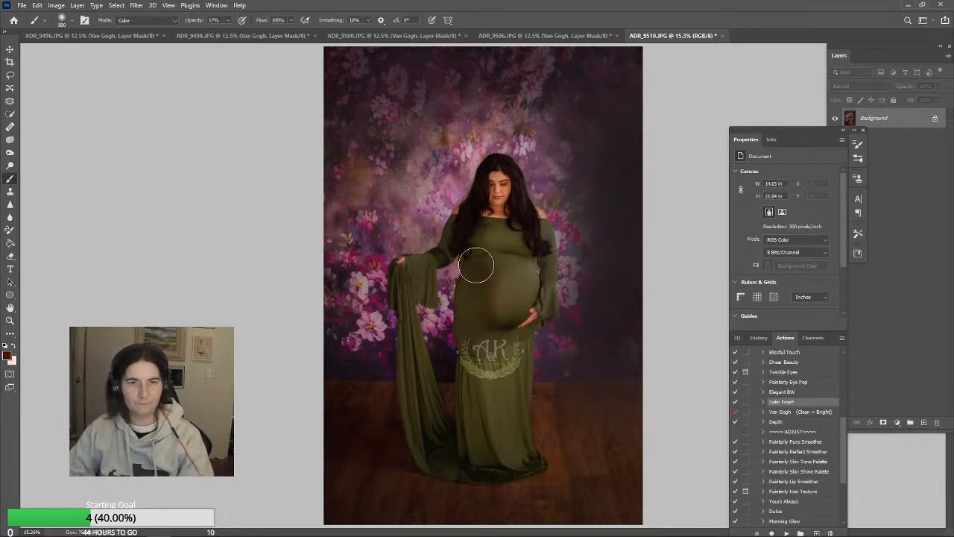
Even out the brownish patch on the dress's belly by painting over it with tones sampled from the surrounding fabric
left_click(475, 264, "alt")
left_click_drag(497, 284, 499, 317)
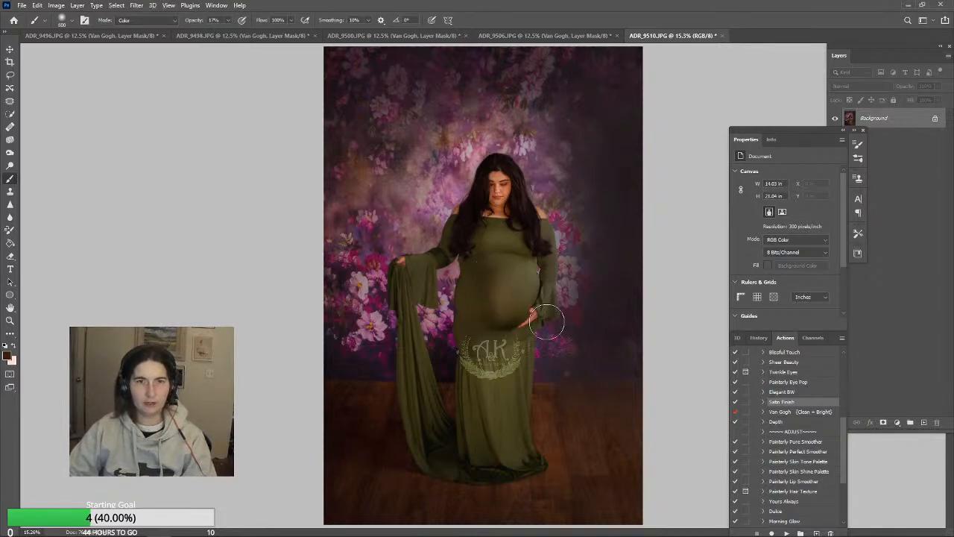
left_click(488, 259, "alt")
mouse_move(514, 277)
left_mouse_down()
mouse_move(510, 289)
mouse_move(530, 305)
mouse_move(501, 305)
left_mouse_up()
left_click(486, 259, "alt")
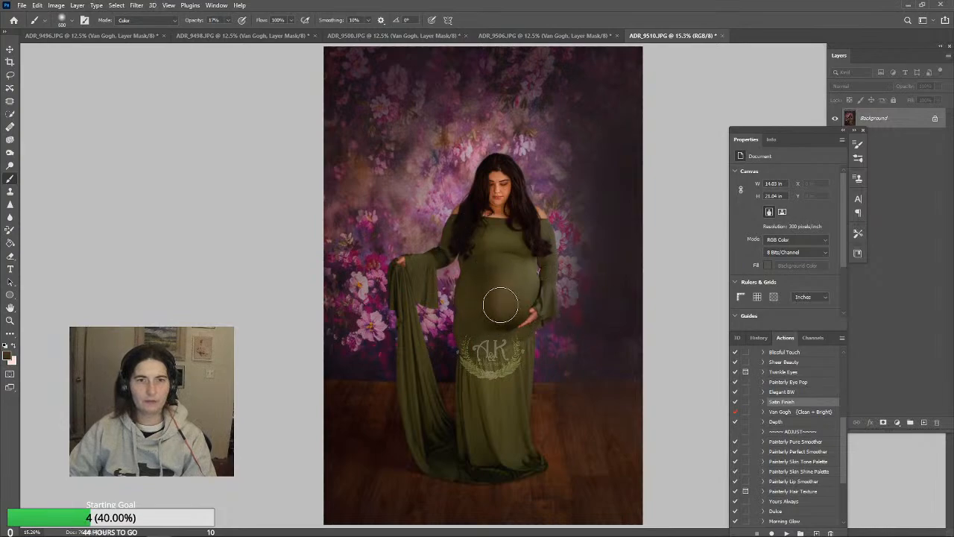
left_click(494, 243, "alt")
left_click_drag(502, 272, 499, 294)
left_click(407, 289, "alt")
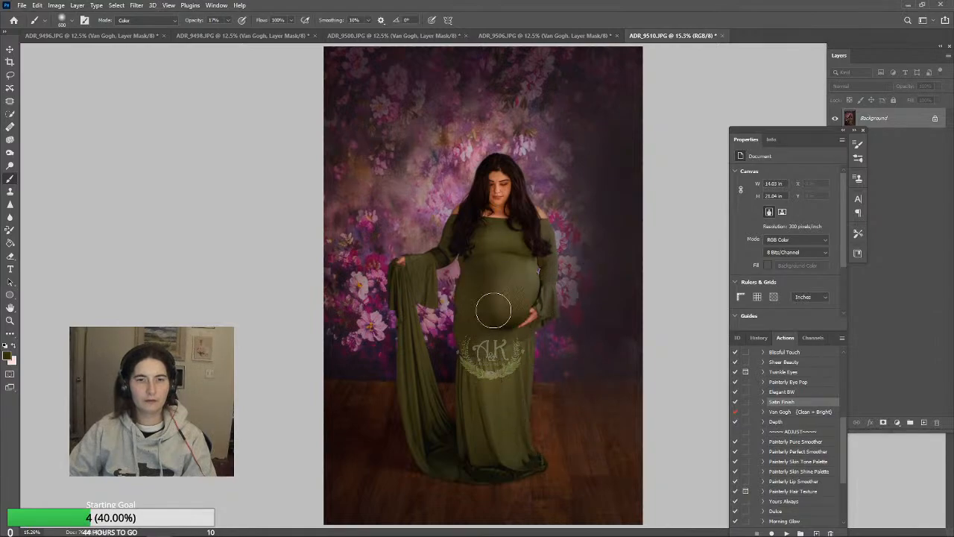
left_click(509, 328, "alt")
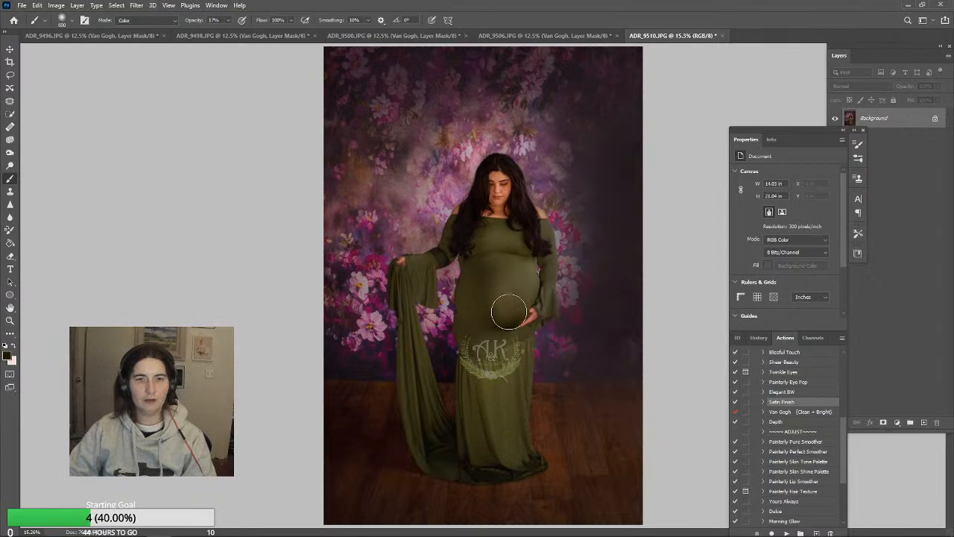
left_click_drag(509, 312, 493, 295)
left_click(512, 269, "alt")
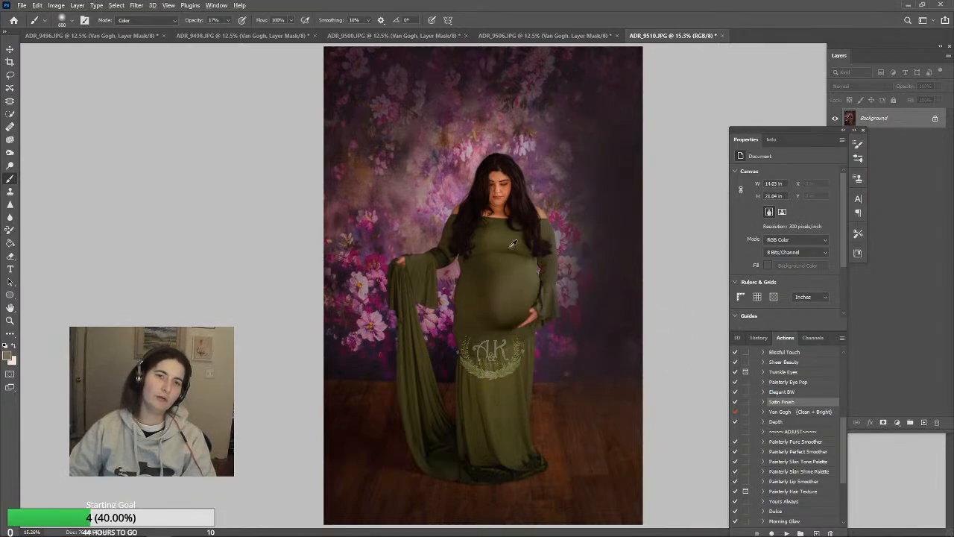
left_click(514, 253, "alt")
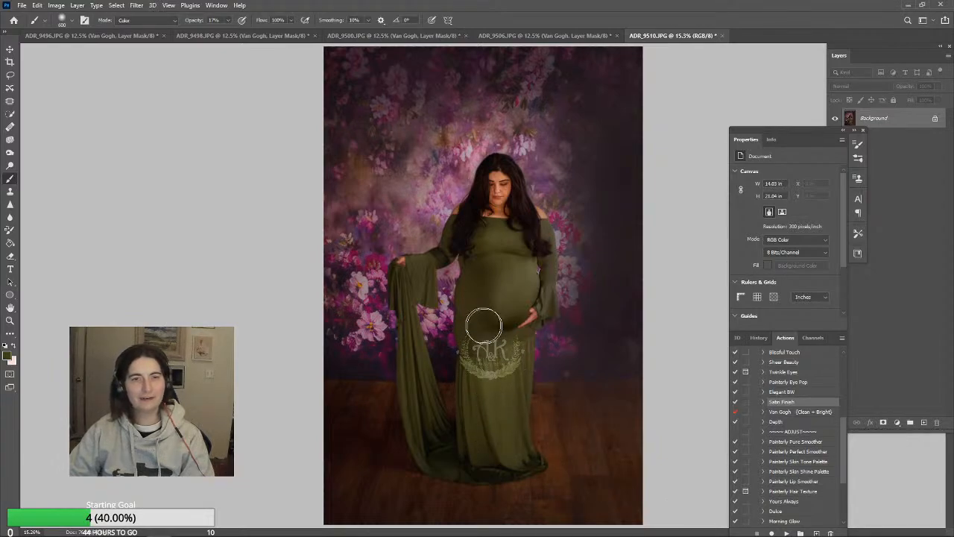
Run the Depth action, reduce its layer opacity to about 25%, and flatten the image
left_click(814, 422)
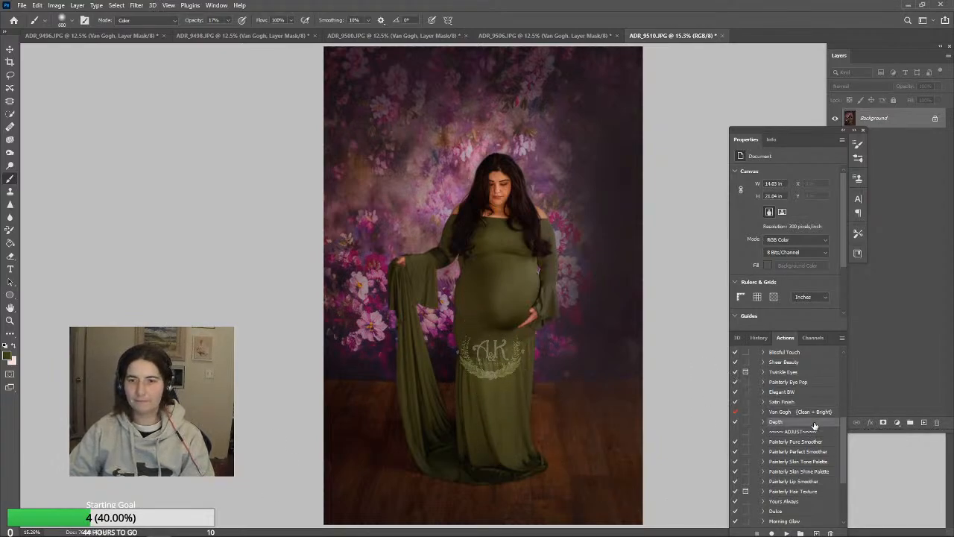
left_click(786, 532)
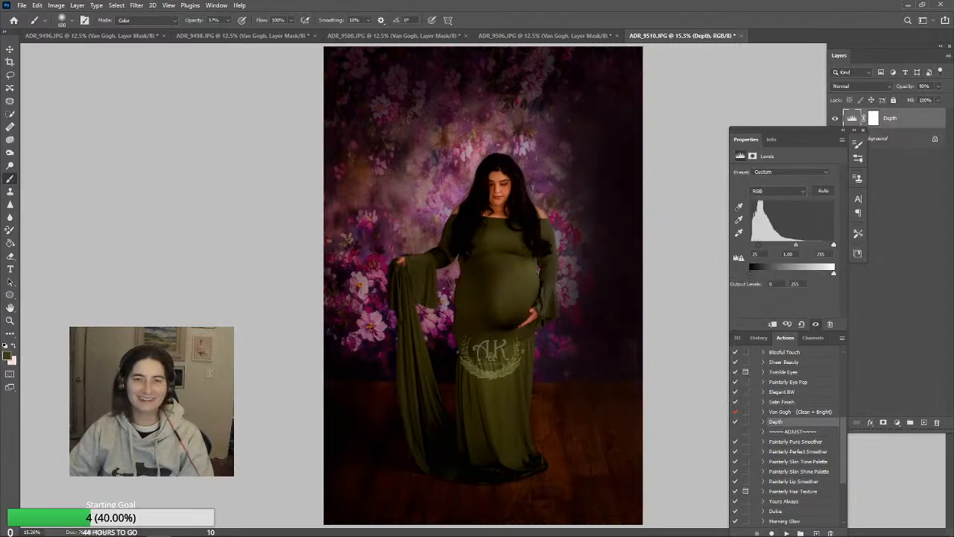
left_click(938, 87)
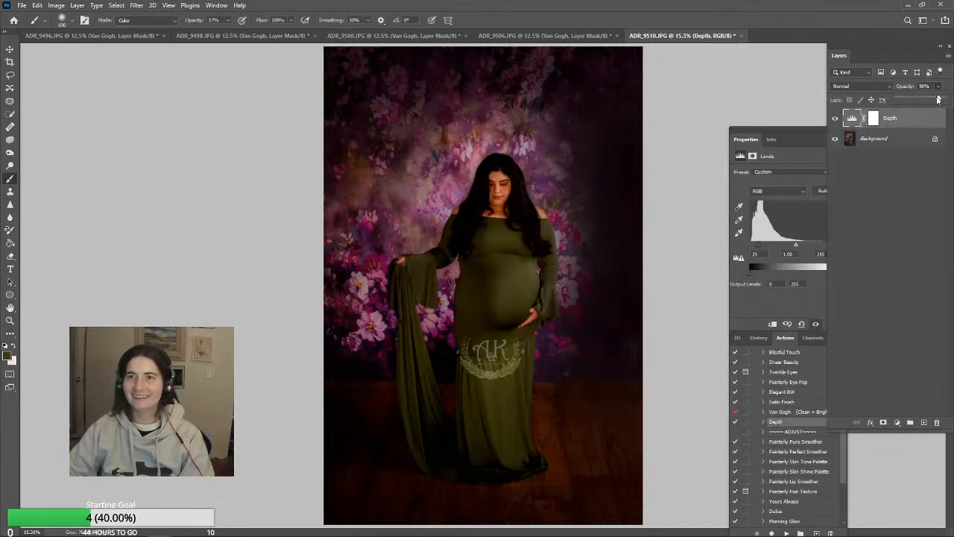
left_click_drag(912, 99, 904, 101)
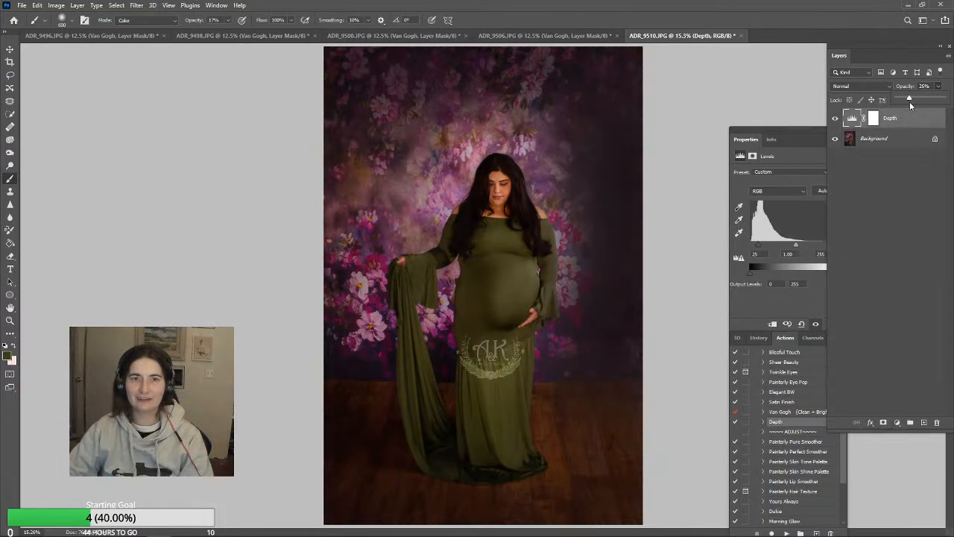
left_click(86, 6)
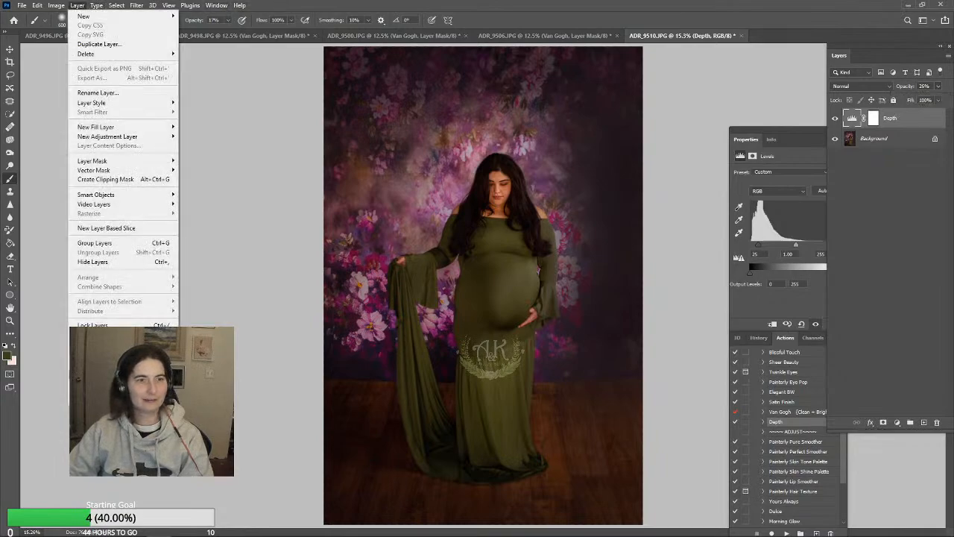
left_click(95, 378)
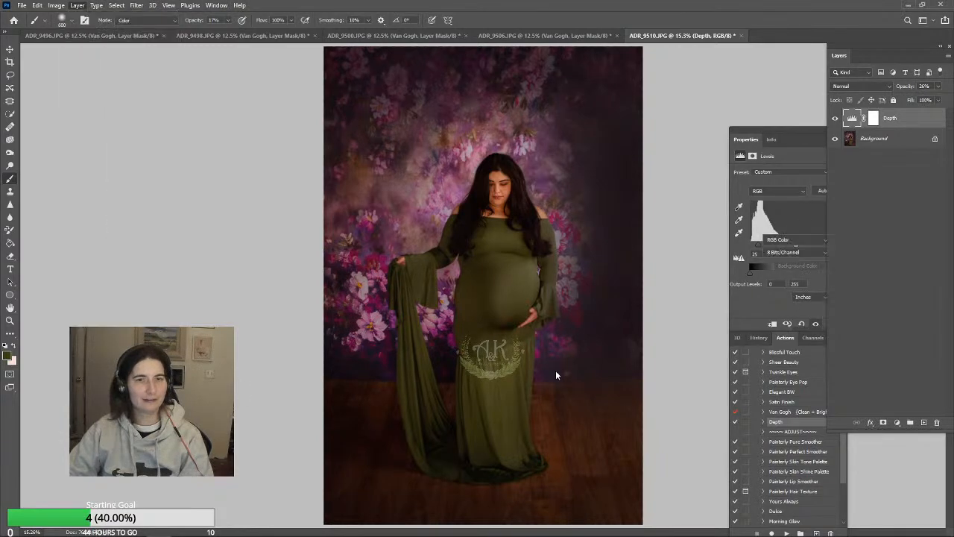
Run the Satin Finish action, set its layer opacity to about 16%, and flatten the image
left_click(783, 401)
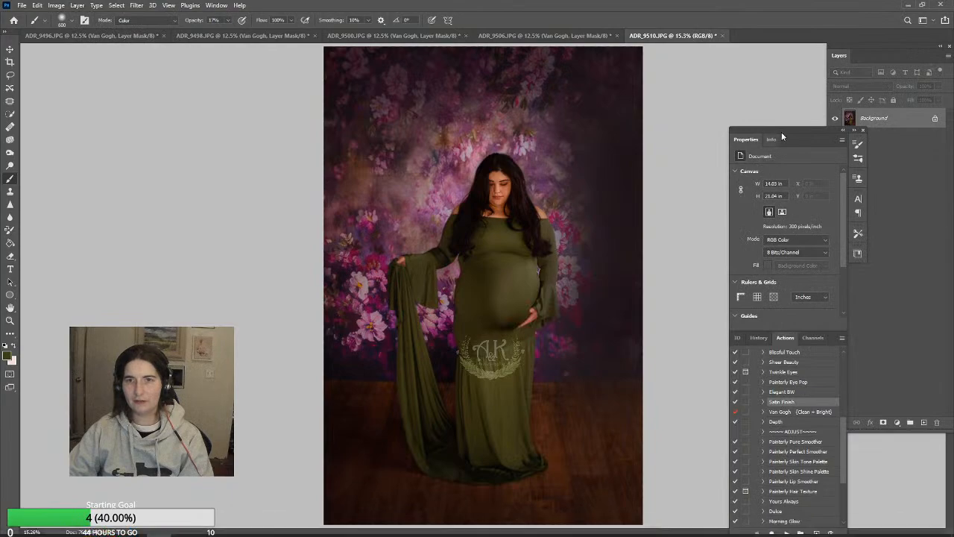
left_click_drag(795, 127, 764, 68)
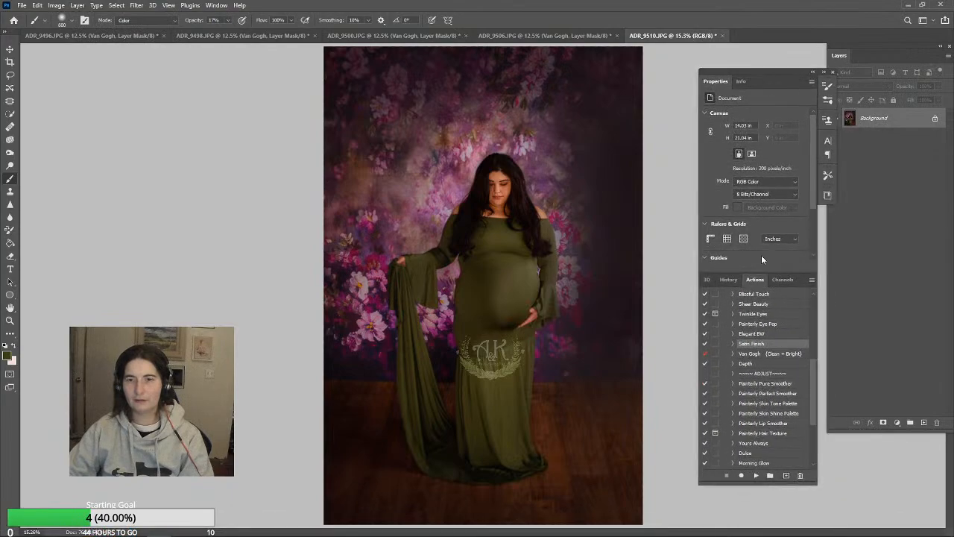
left_click(756, 475)
left_click(938, 86)
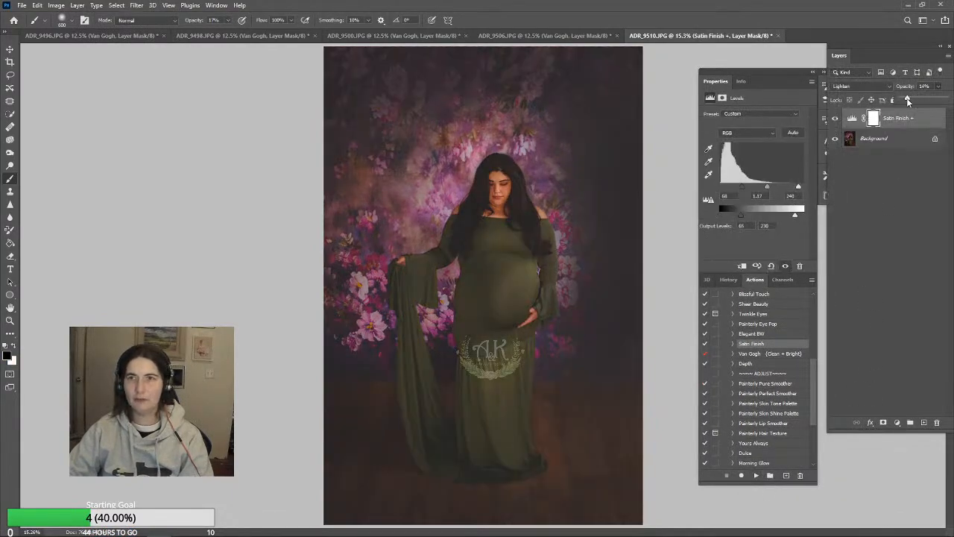
left_click_drag(907, 97, 908, 98)
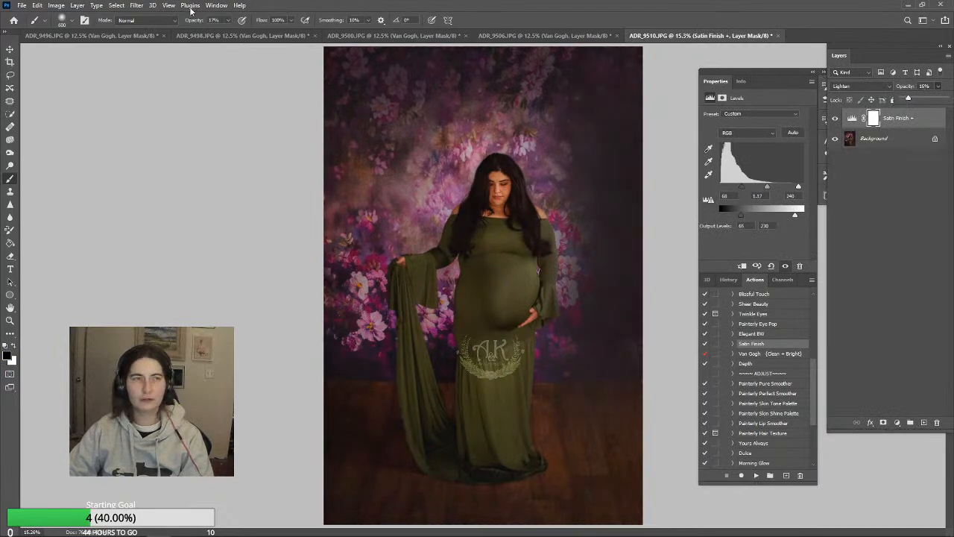
left_click(77, 6)
left_click(97, 383)
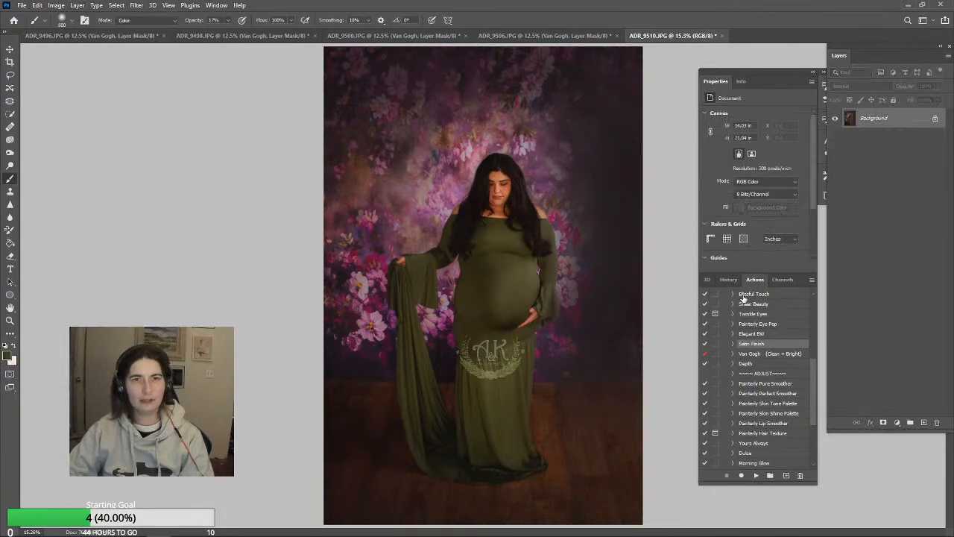
Save the finished portrait ADR_9510.JPG and close it
key("ctrl+s")
left_click(540, 133)
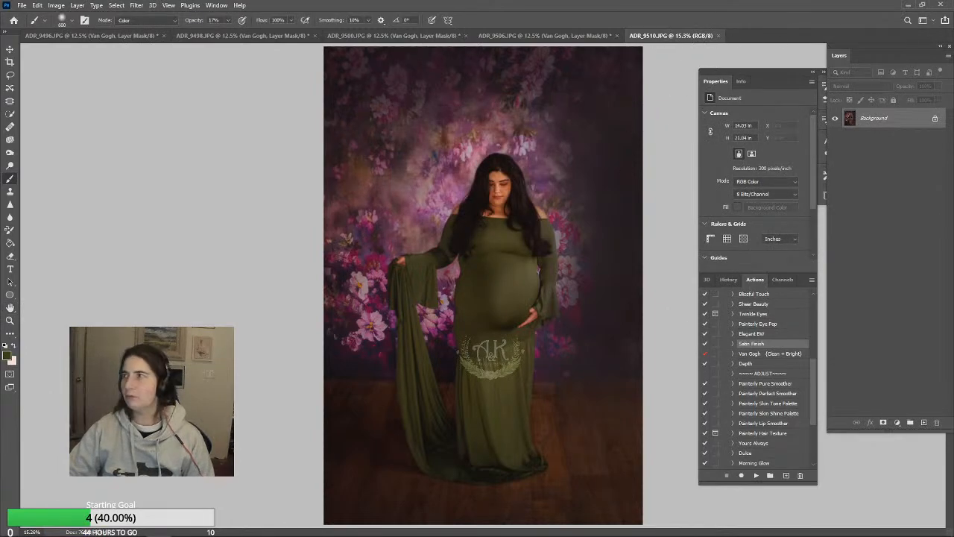
left_click(713, 36)
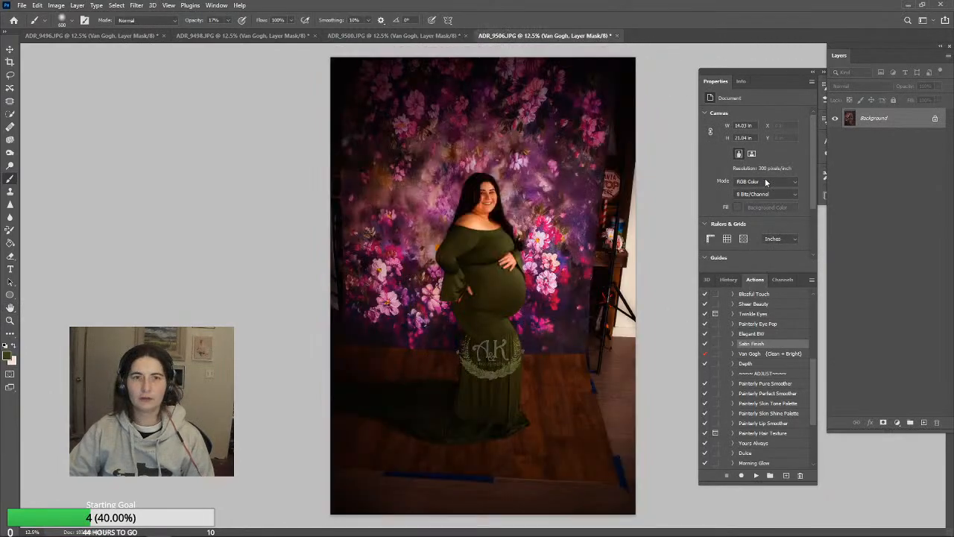
Set the Van Gogh group's opacity to about 54% in ADR_9506.JPG and flatten the image
left_click(939, 97)
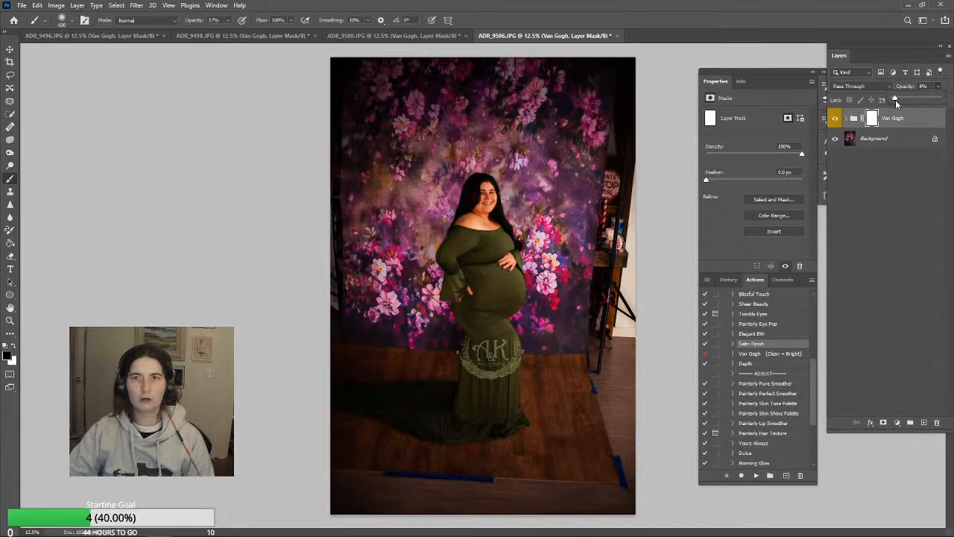
left_click_drag(896, 100, 918, 101)
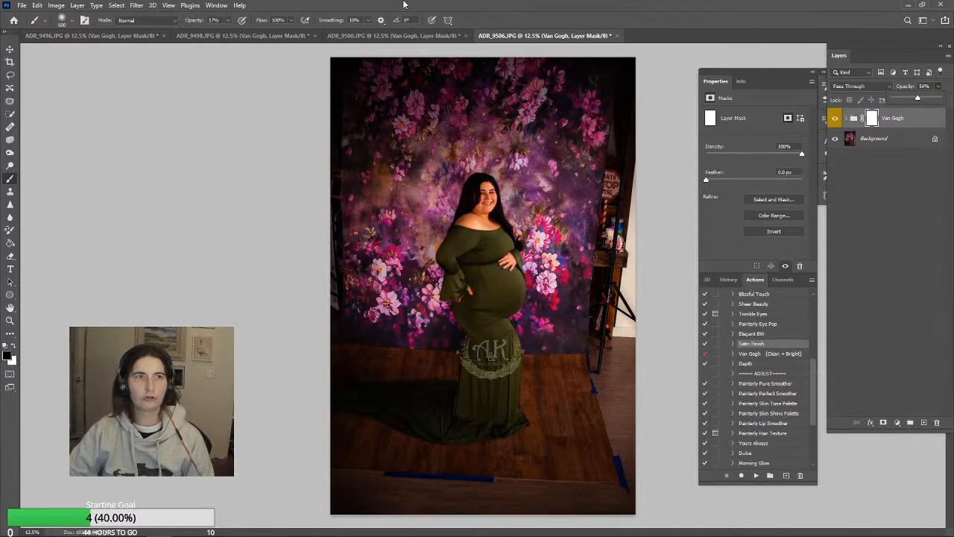
left_click(77, 5)
left_click(78, 6)
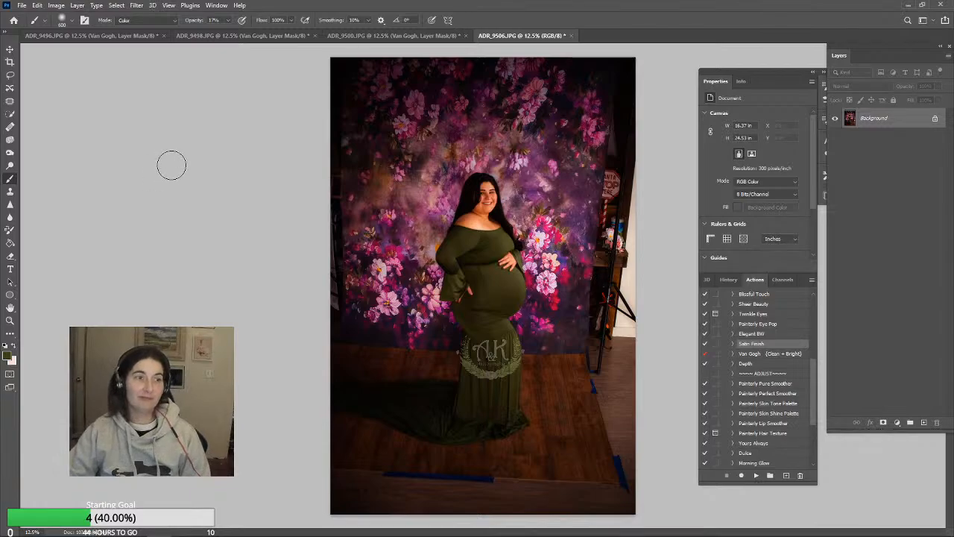
Straighten and crop the photo at a 2:3 ratio, trimming the studio clutter beside the backdrop and the floor's lower edge
left_click(9, 49)
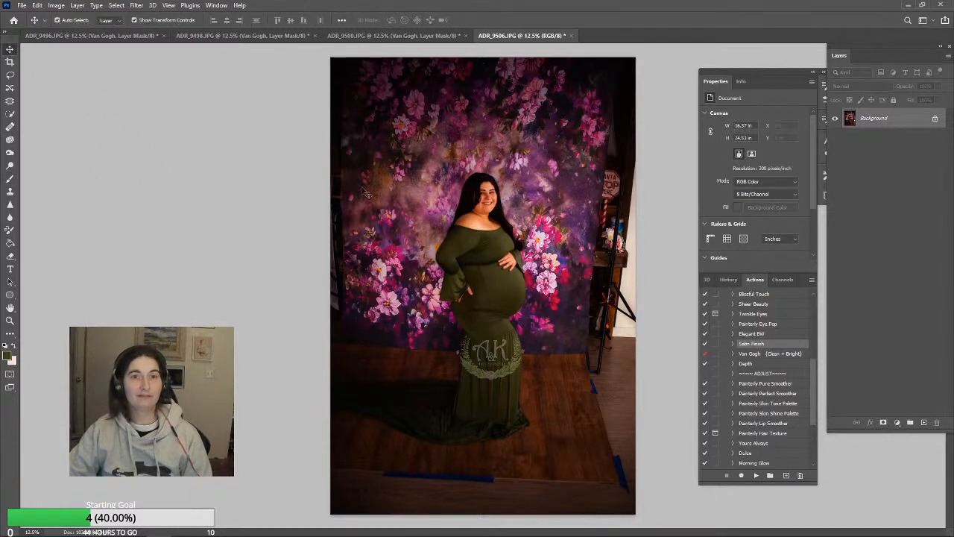
left_click(9, 62)
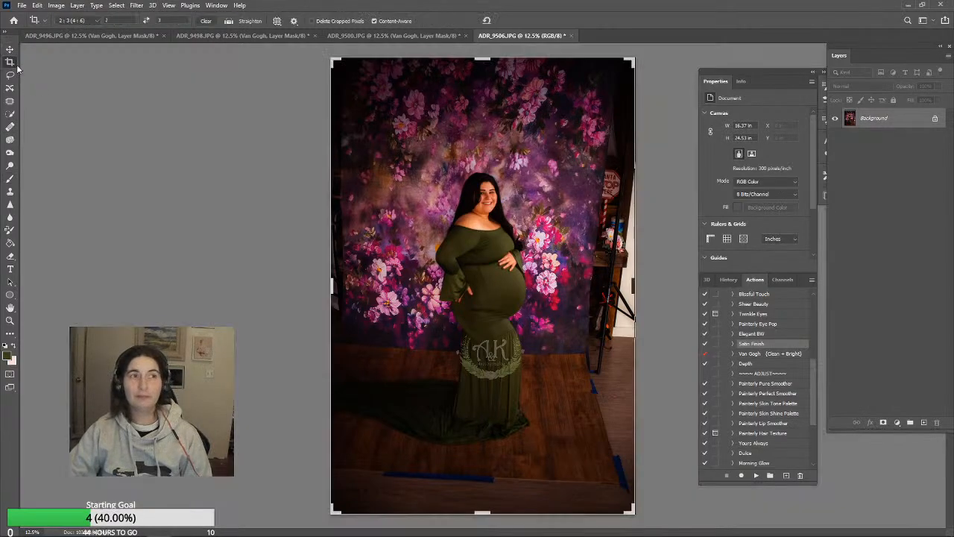
left_click_drag(650, 61, 650, 56)
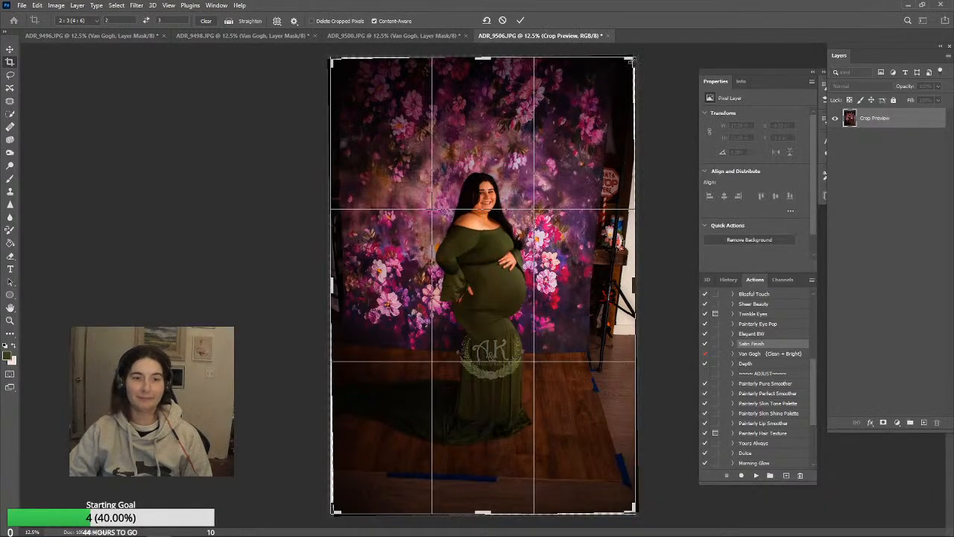
left_click_drag(632, 61, 622, 76)
left_click_drag(545, 189, 545, 217)
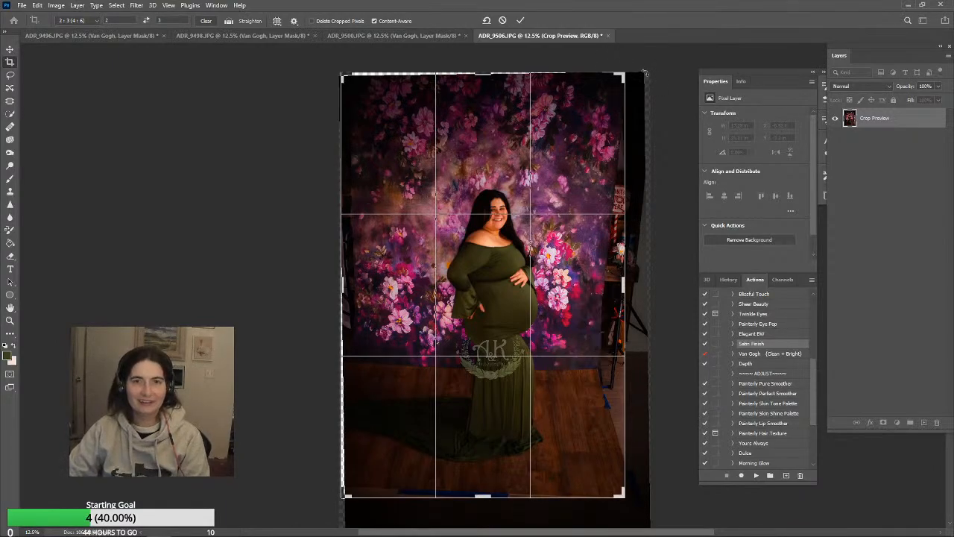
left_click_drag(645, 73, 631, 76)
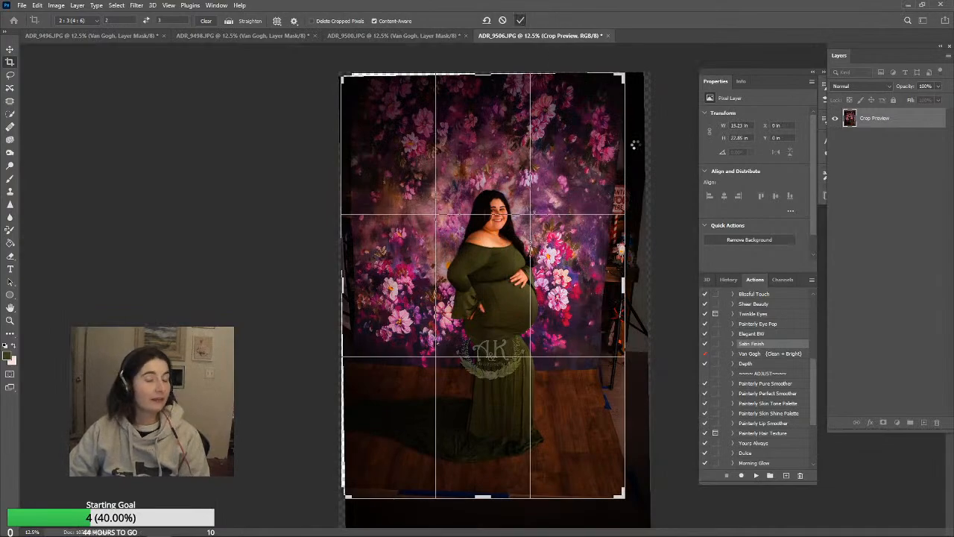
Apply the crop and use a 1200 px Clone Stamp to cover the clutter along the photo's left edge with floral backdrop
key("Return")
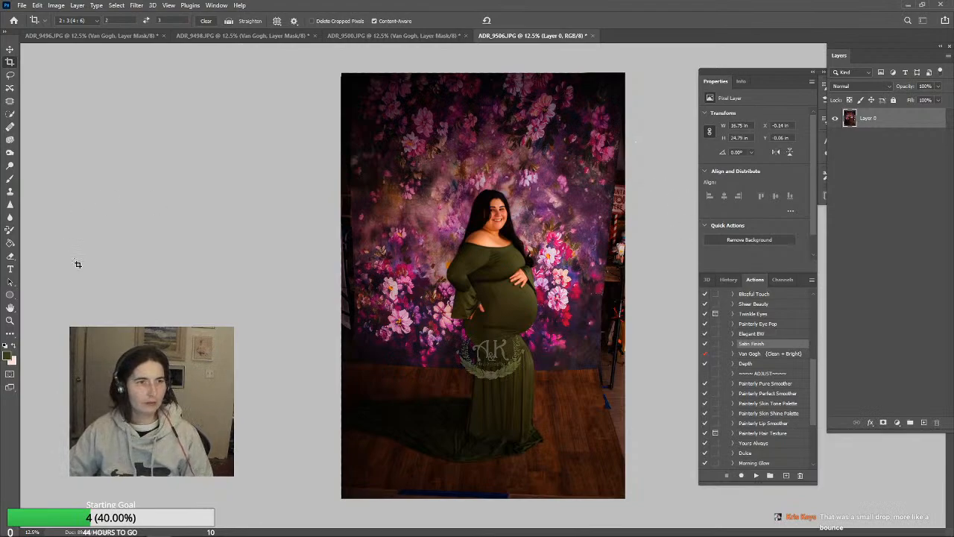
left_click(10, 100)
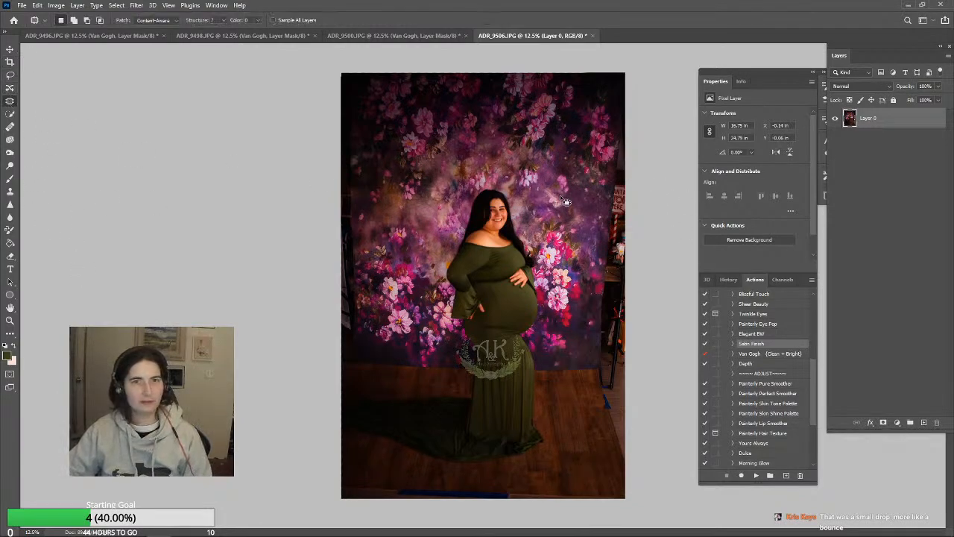
left_click(10, 192)
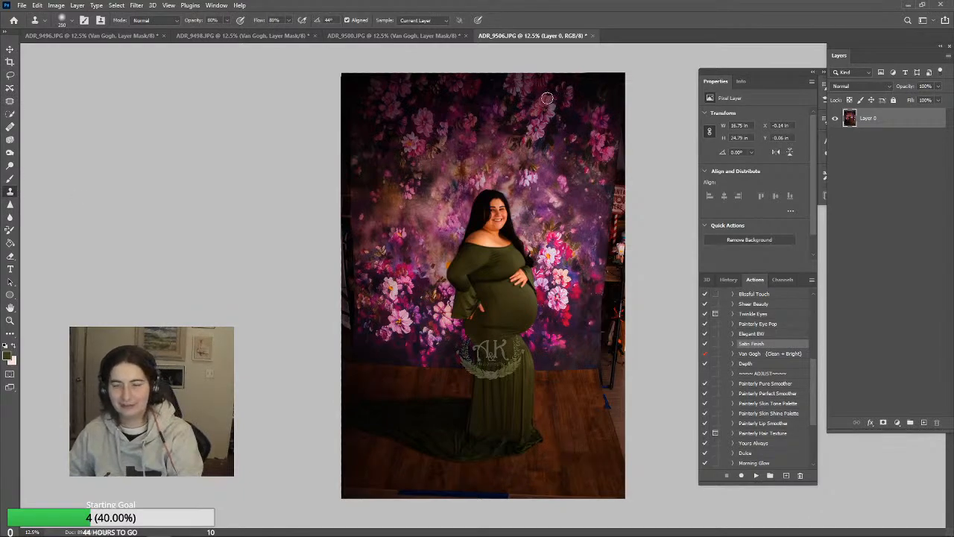
key("bracketright")
key("bracketright")
key("bracketright")
key("bracketright")
key("bracketright")
key("bracketright")
key("bracketright")
key("bracketright")
key("bracketright")
key("bracketright")
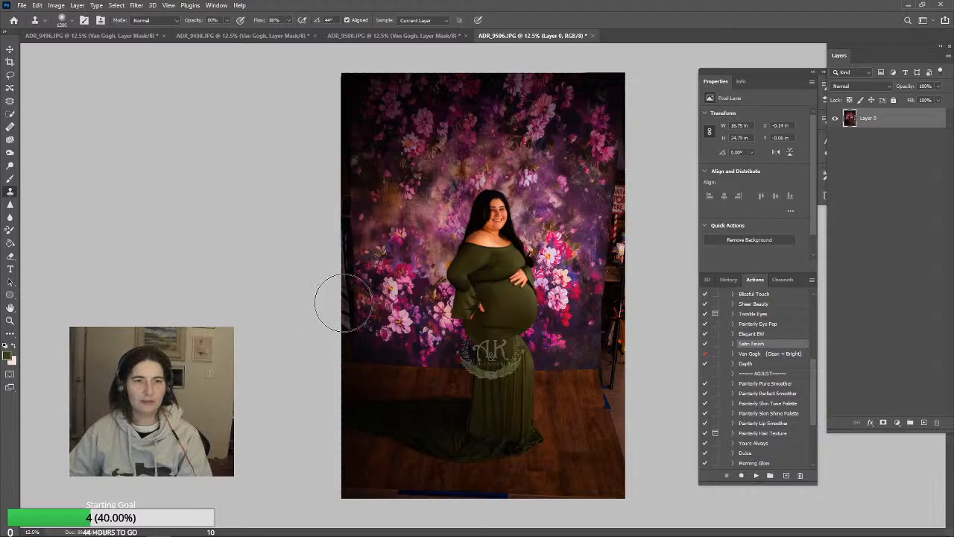
mouse_move(344, 316)
left_mouse_down()
mouse_move(342, 279)
mouse_move(384, 278)
mouse_move(362, 254)
mouse_move(338, 258)
mouse_move(339, 197)
mouse_move(372, 174)
mouse_move(360, 173)
mouse_move(338, 223)
mouse_move(355, 259)
left_mouse_up()
left_click(385, 279, "alt")
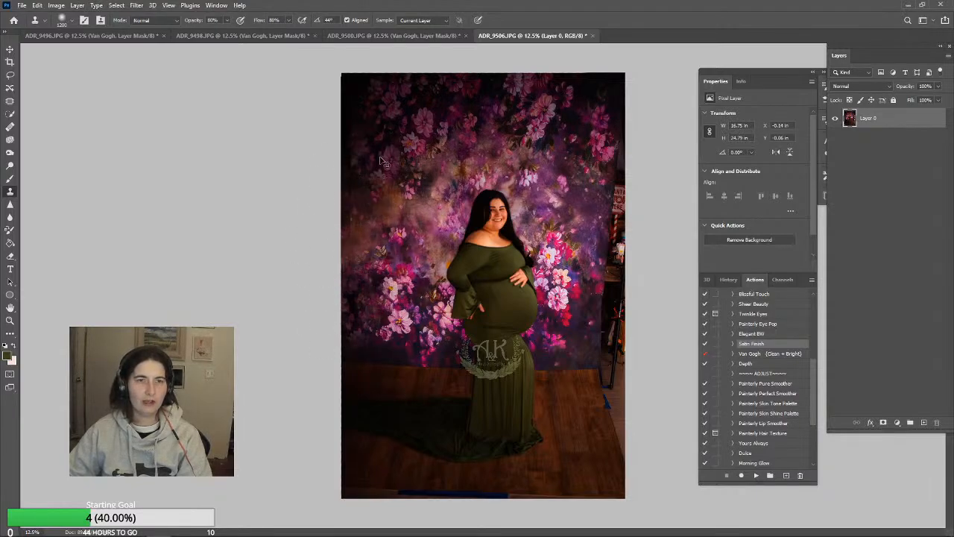
left_click(362, 133, "alt")
left_click_drag(361, 185, 343, 250)
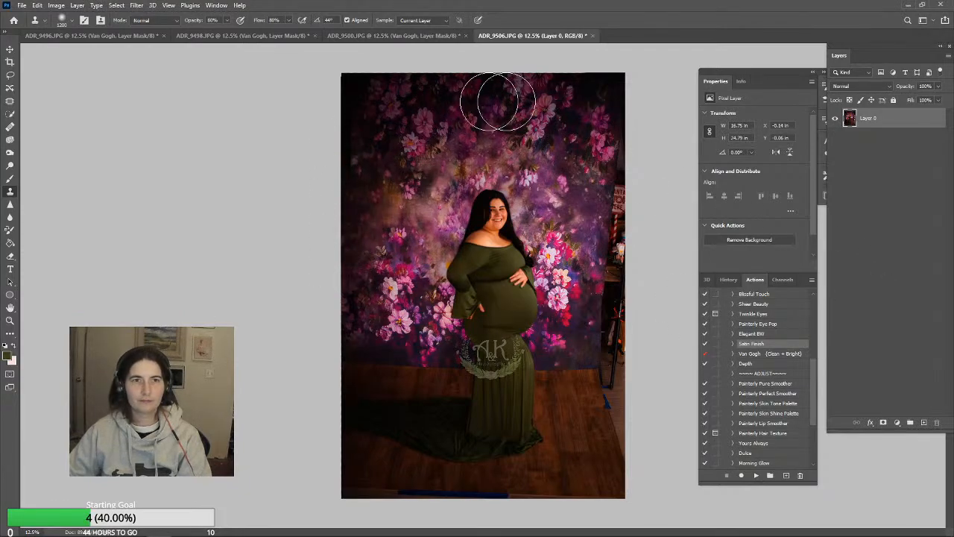
left_click(393, 131, "alt")
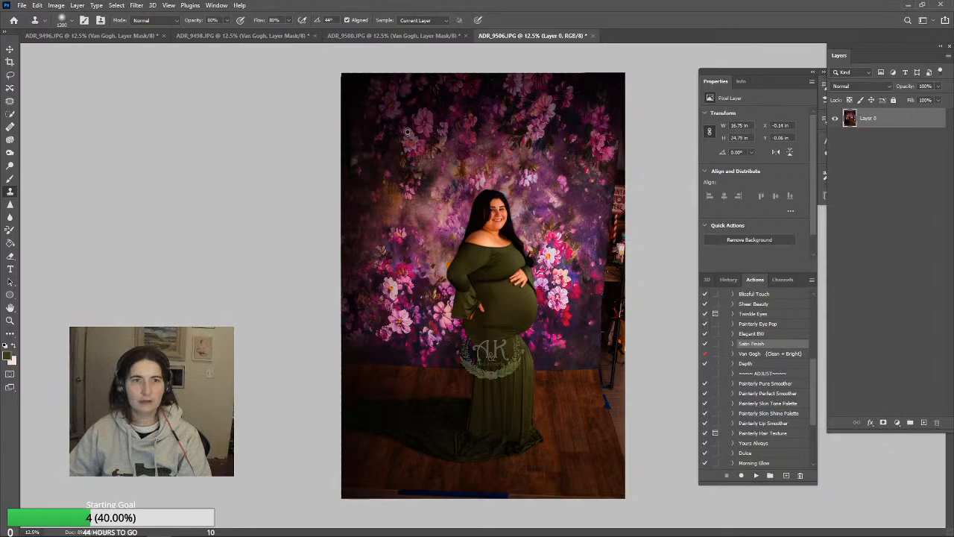
Clone floral backdrop over the sign, candle and shelf clutter along the photo's right edge with the 1200 px brush
mouse_move(635, 158)
left_mouse_down()
mouse_move(638, 193)
mouse_move(628, 193)
mouse_move(622, 160)
mouse_move(623, 251)
mouse_move(628, 216)
left_mouse_up()
key("ctrl+z")
key("ctrl+z")
key("ctrl+z")
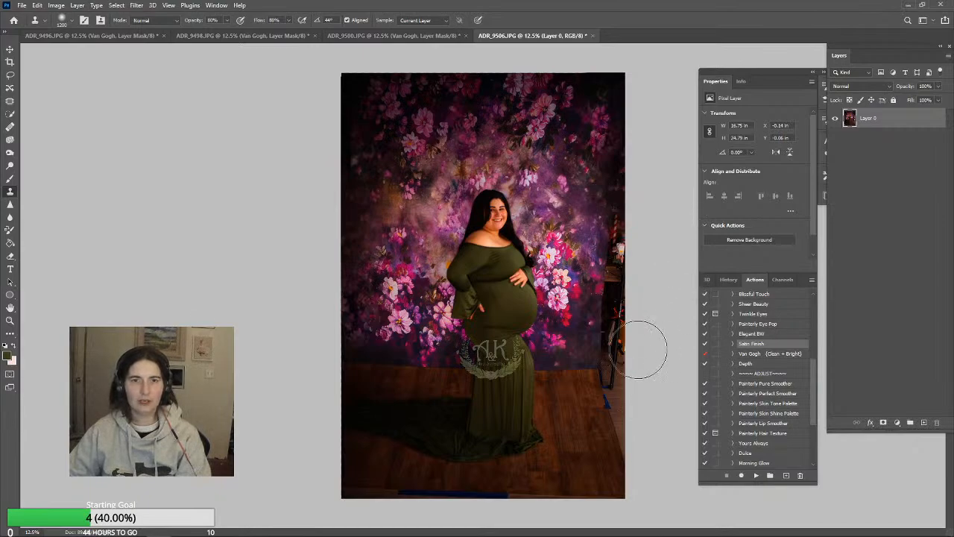
left_click_drag(617, 325, 624, 211)
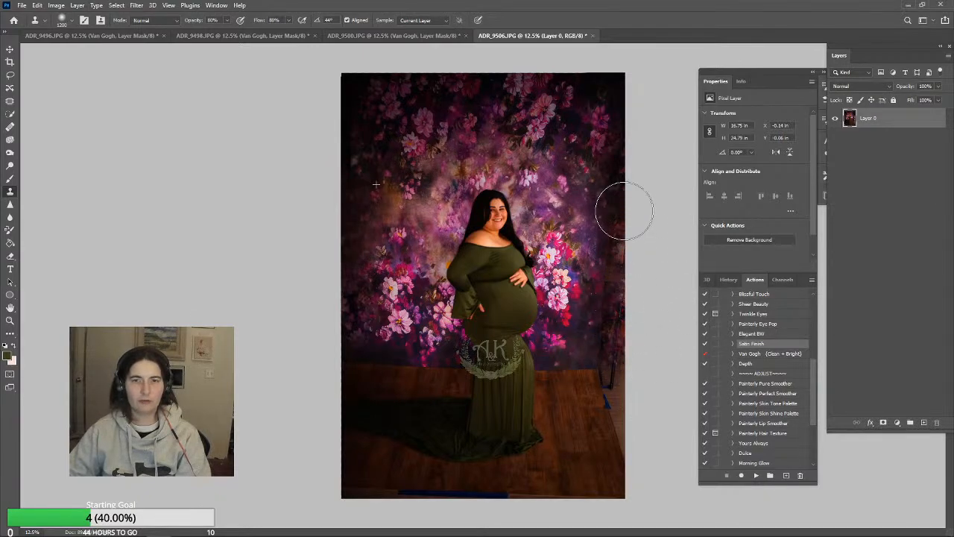
left_click(591, 94, "alt")
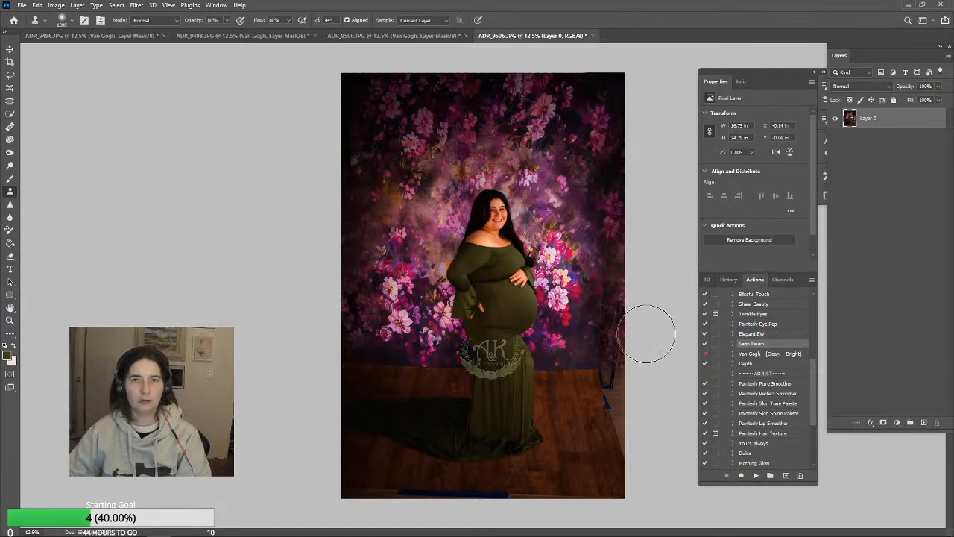
left_click_drag(627, 276, 628, 291)
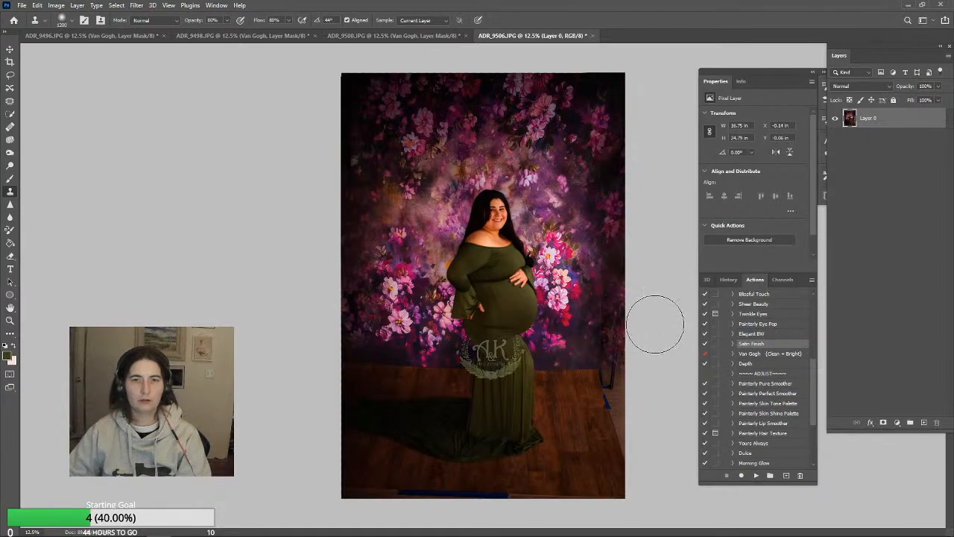
left_click_drag(628, 341, 633, 334)
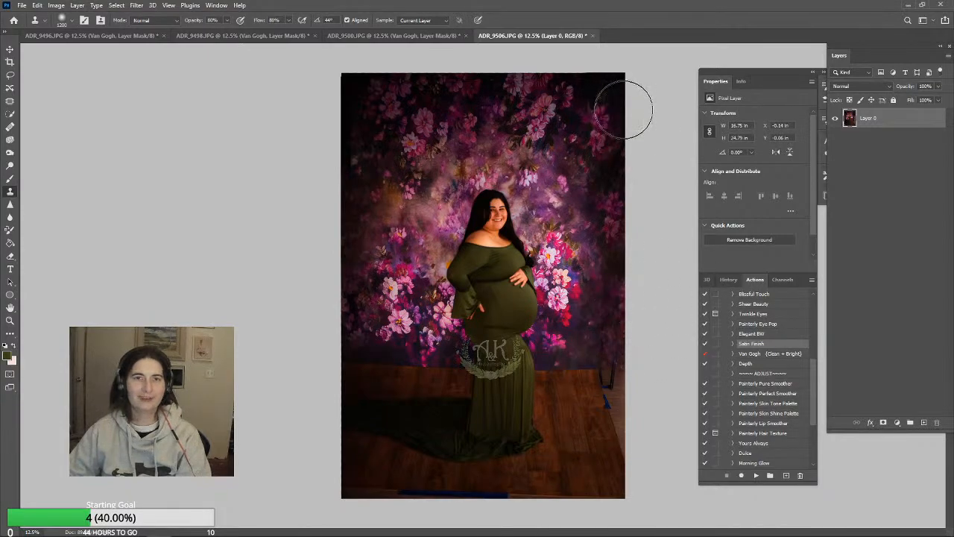
Clone backdrop and wood floor over the remaining stand legs and blue tape at the right, using a 700 px brush on the floor
left_click(589, 135, "alt")
left_click(622, 179)
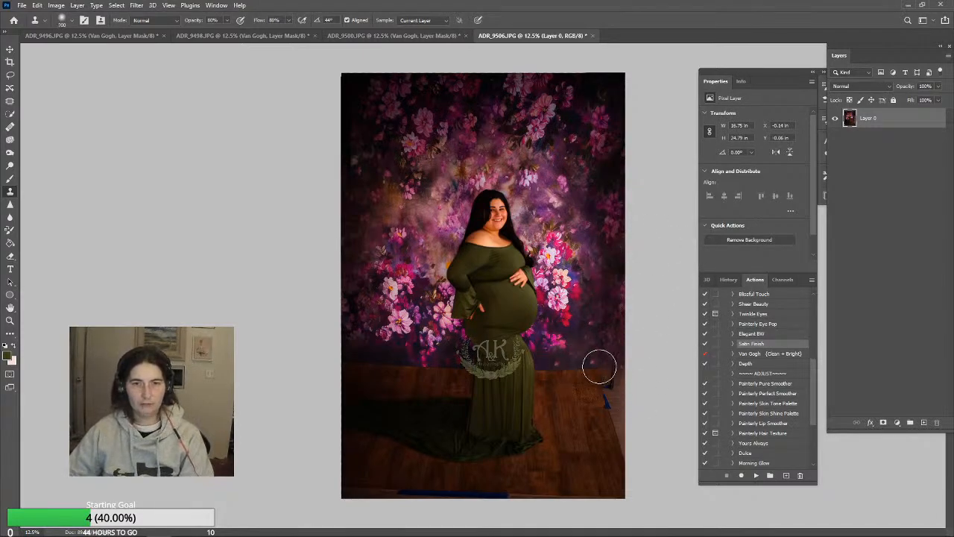
mouse_move(603, 366)
left_mouse_down()
mouse_move(604, 386)
mouse_move(612, 378)
mouse_move(627, 433)
mouse_move(615, 435)
mouse_move(649, 464)
left_mouse_up()
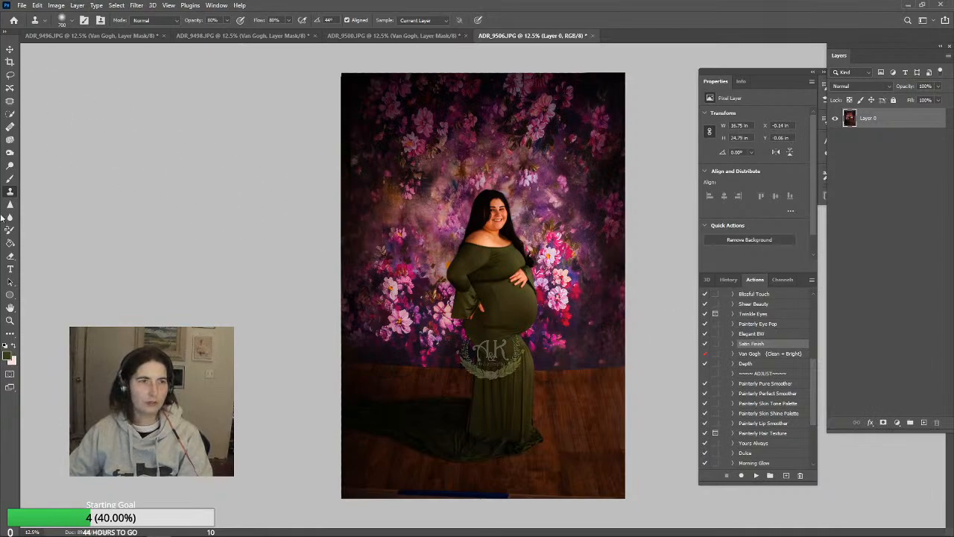
Sample the peach skin tone from the woman's face for the Brush in Color mode at 17% opacity
left_click(10, 153)
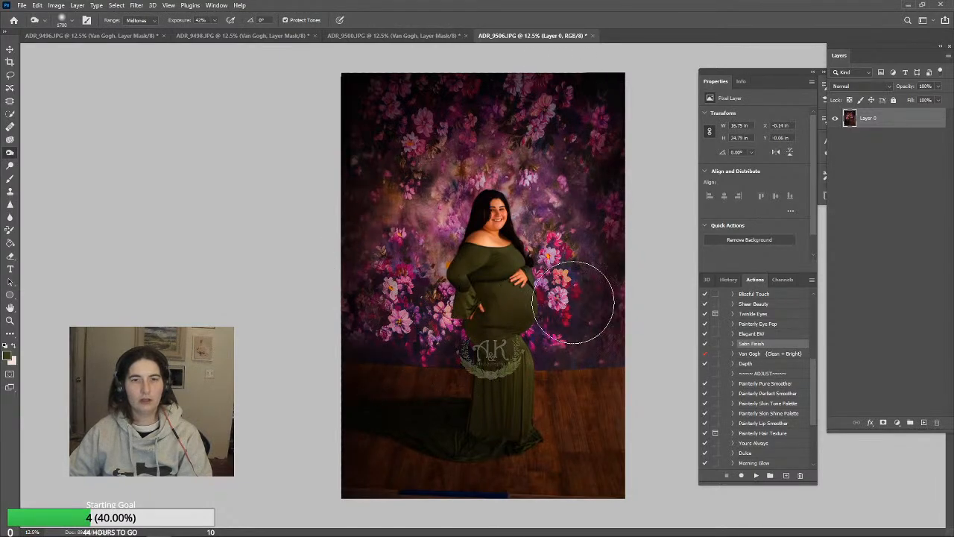
left_click(11, 218)
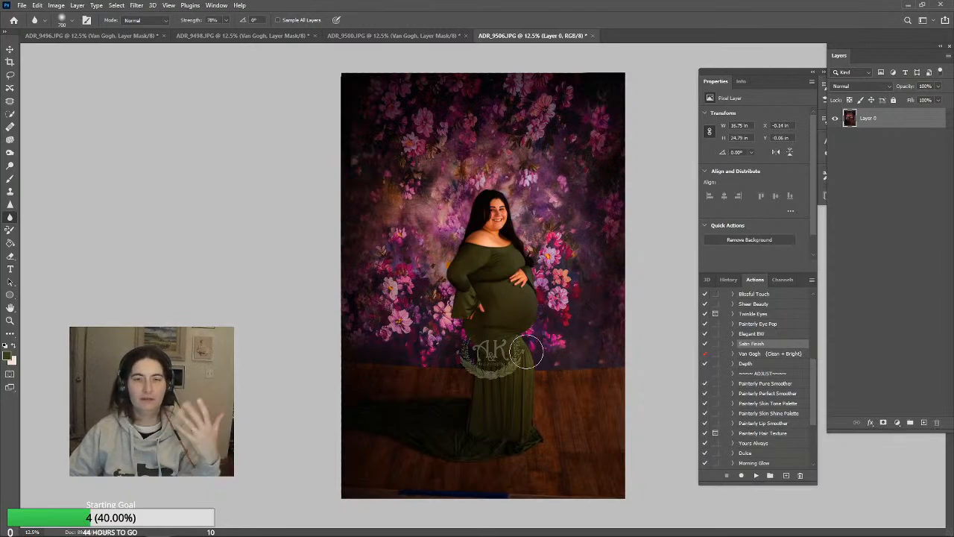
left_click(9, 178)
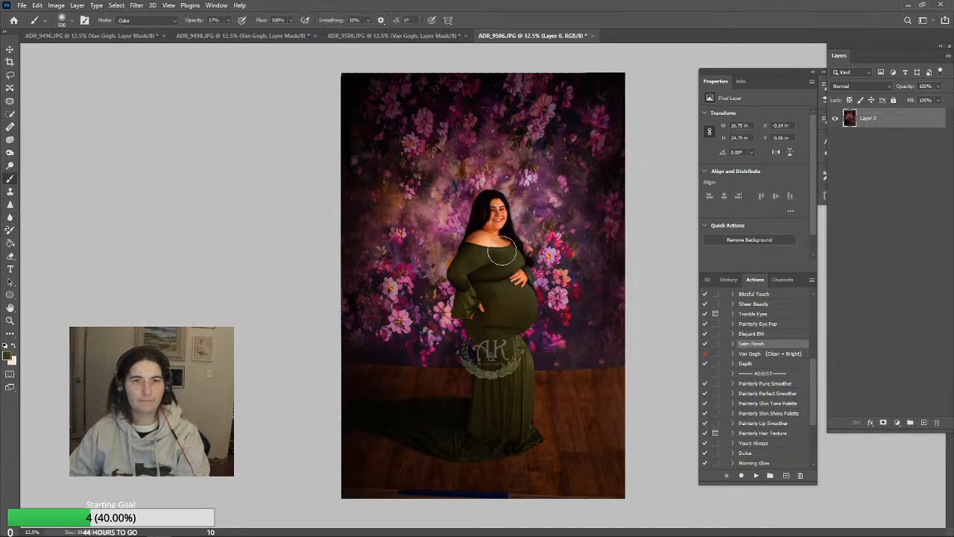
left_click(11, 320)
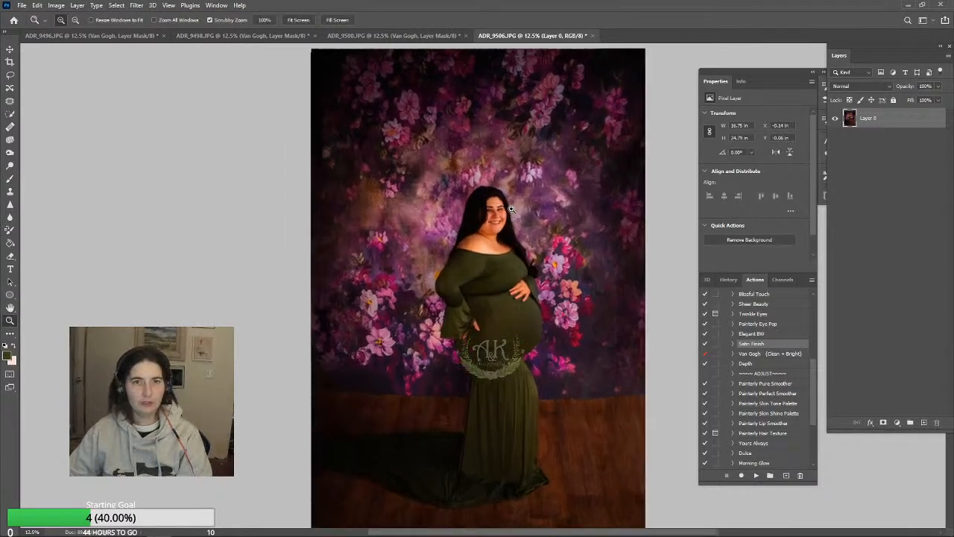
left_click(511, 210)
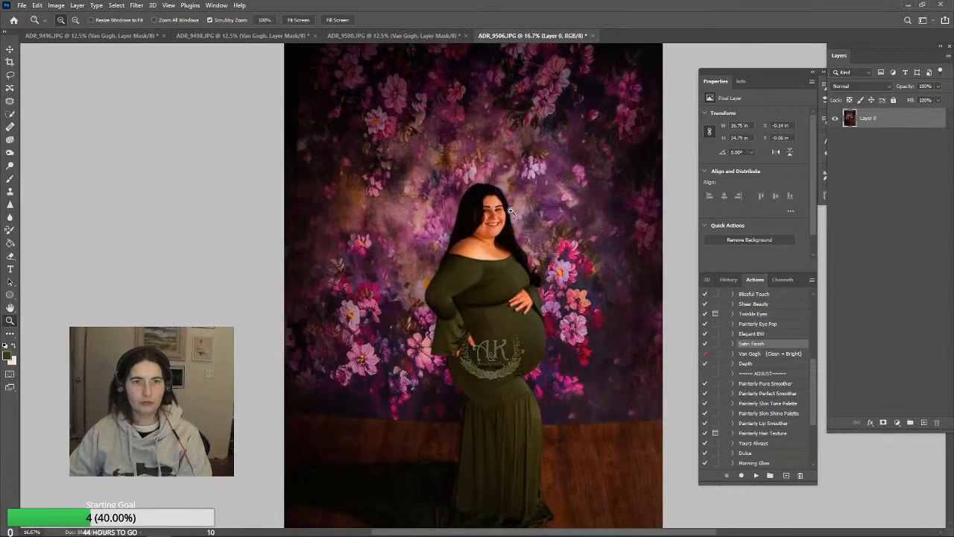
left_click(9, 179)
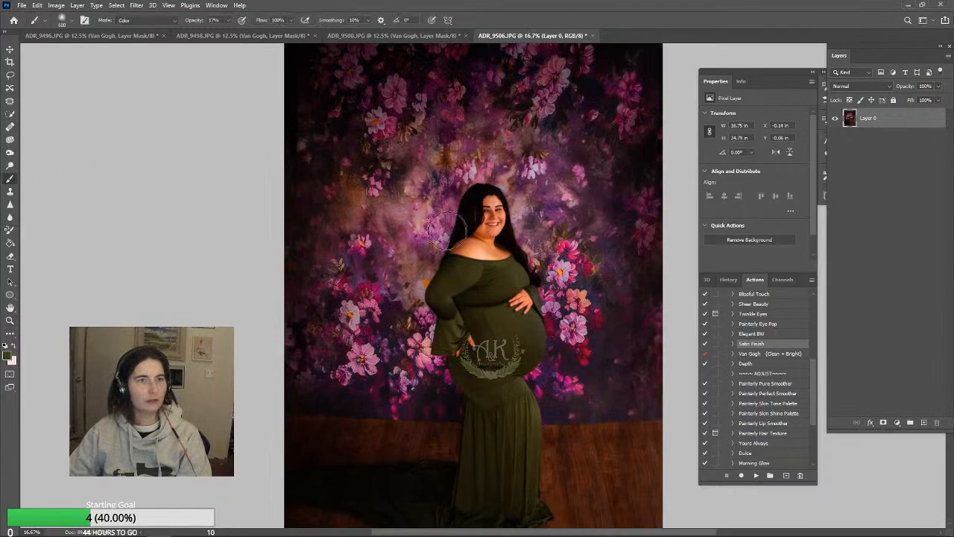
left_click(503, 211, "alt")
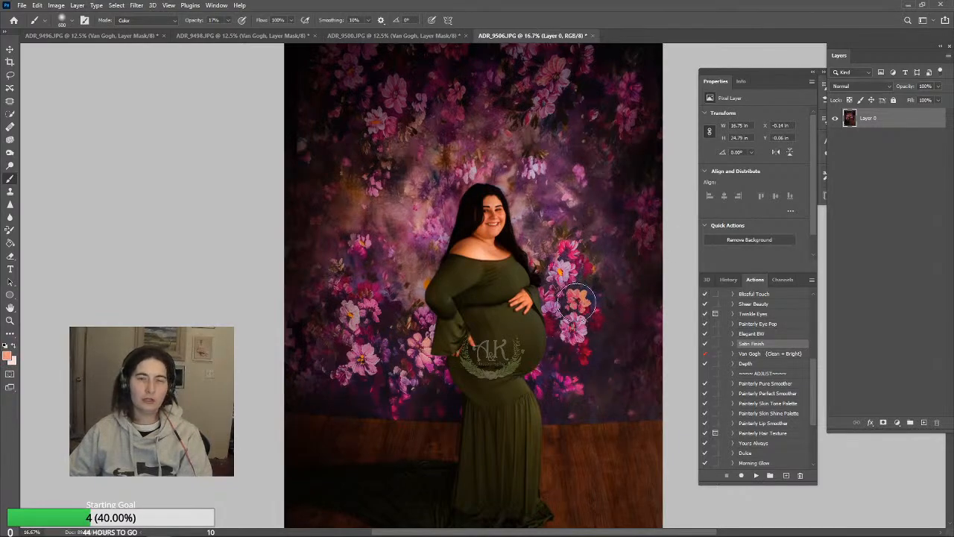
left_click(10, 217)
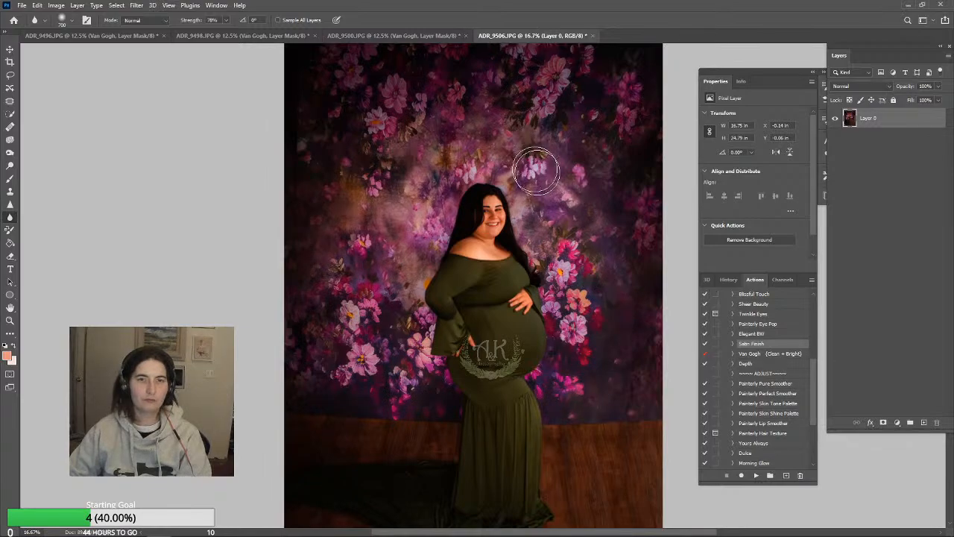
left_click(11, 204)
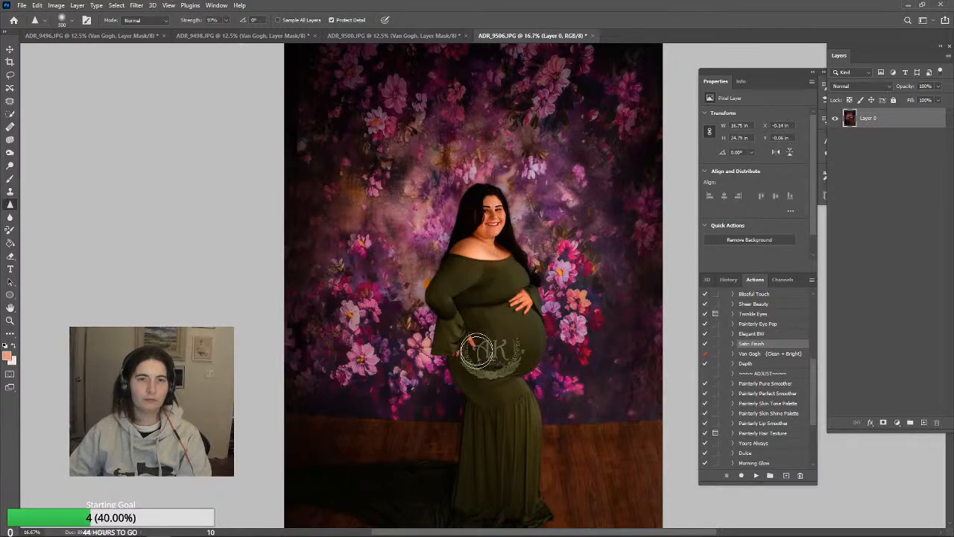
left_click(11, 192)
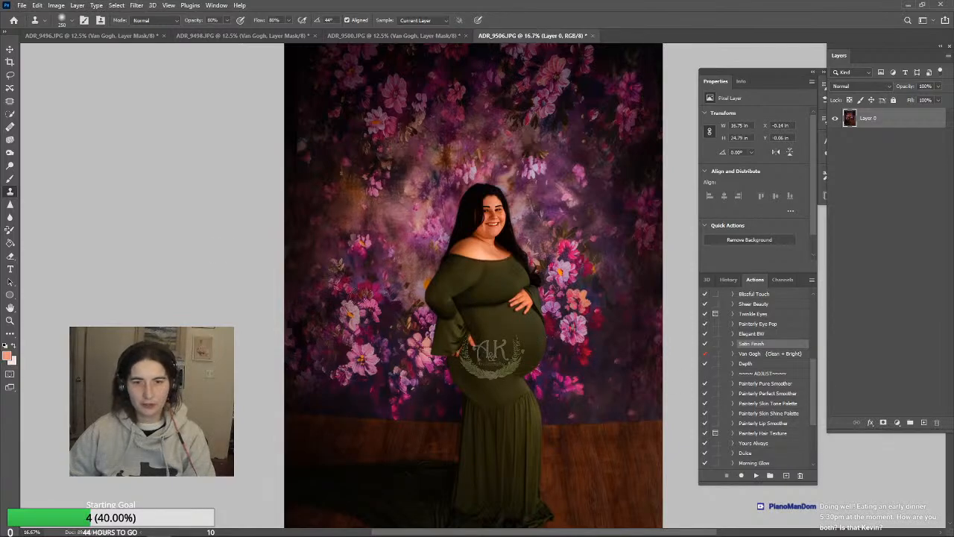
Paint over the green dress's sleeve, bodice and belly with sampled dress tones, using a 300 px Brush in Normal mode at 17% opacity
left_click(7, 180)
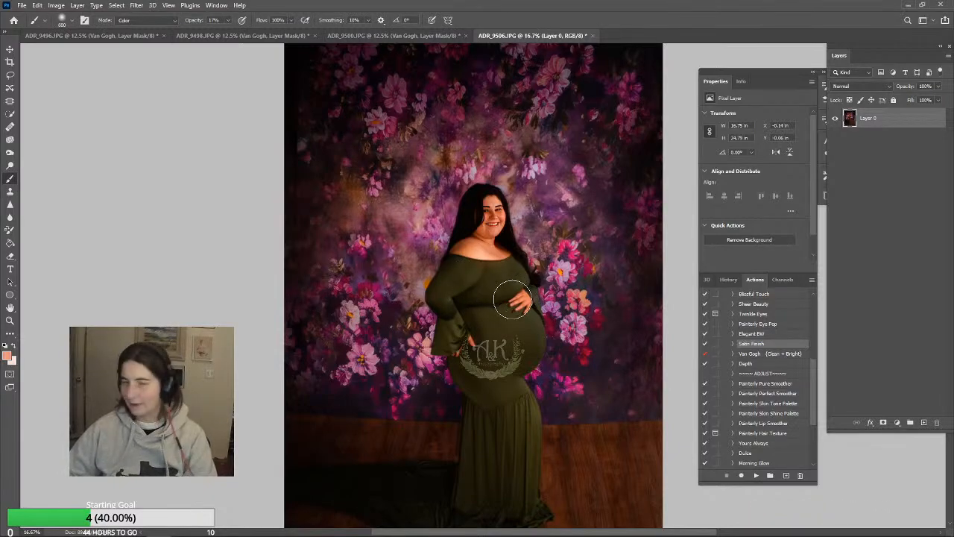
key("d")
key("bracketleft")
key("bracketleft")
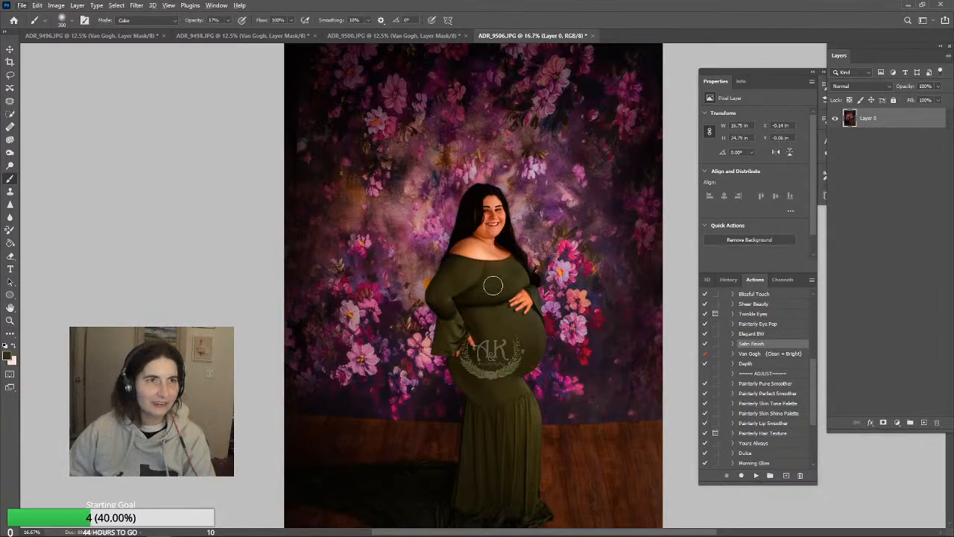
left_click(149, 20)
left_click(146, 21)
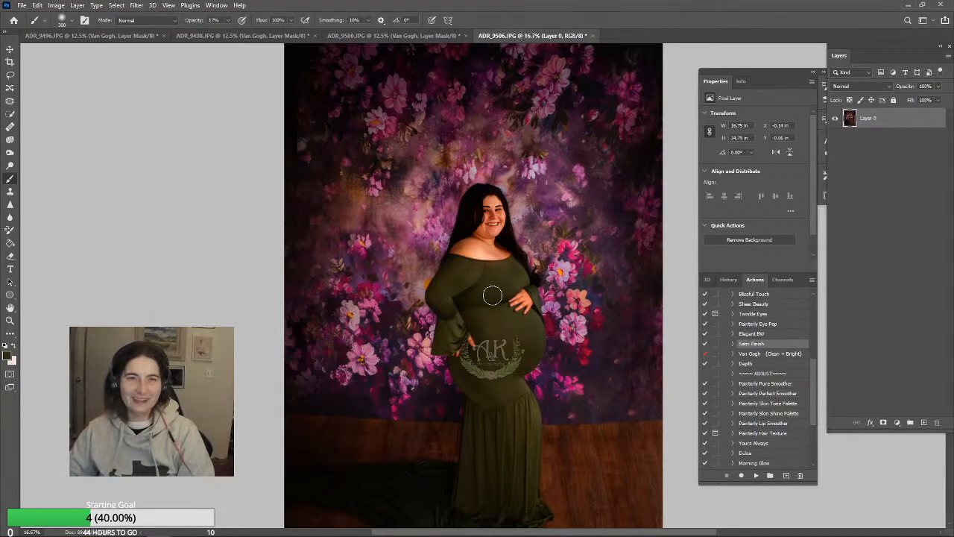
left_click(448, 345, "alt")
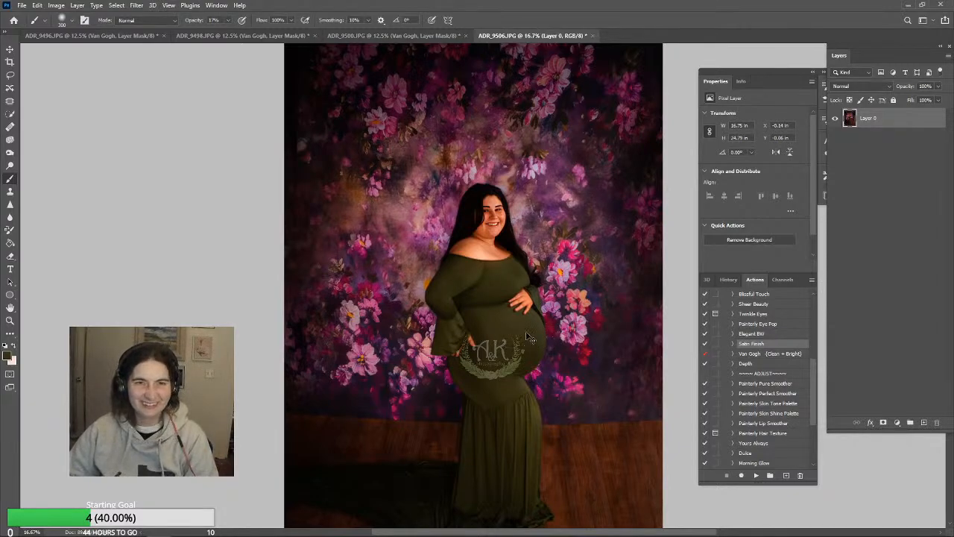
left_click(505, 275)
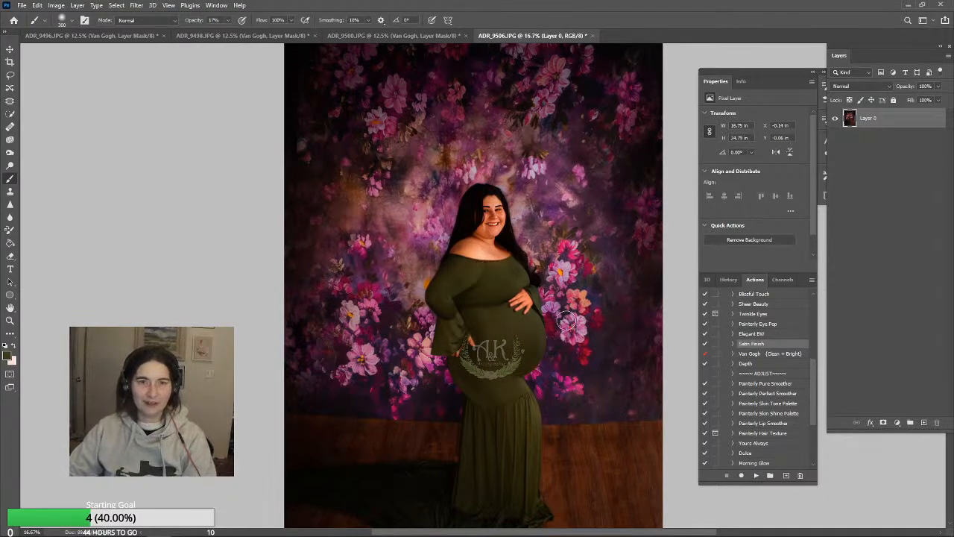
left_click(516, 346)
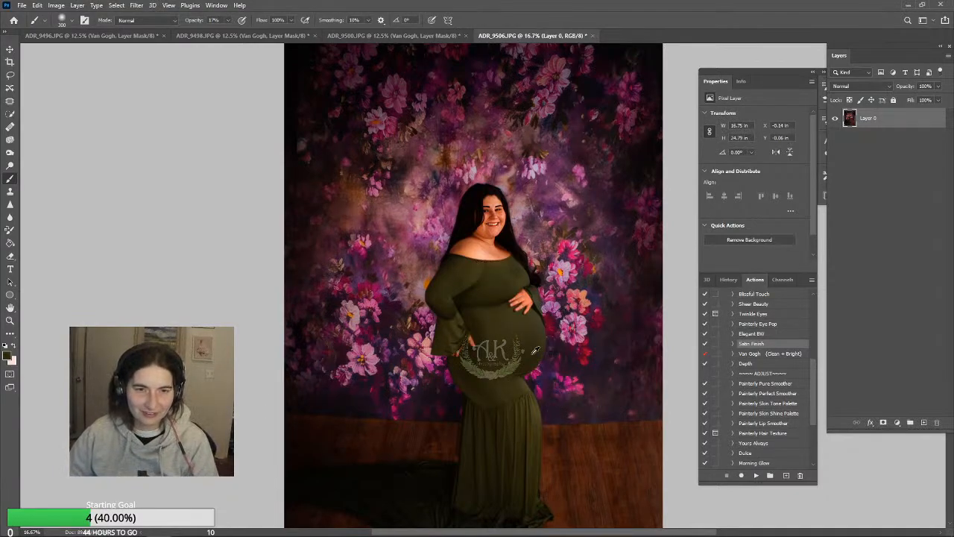
Review the painted green dress from top to hem and fit the whole photo on screen
scroll(529, 462, "down", 1)
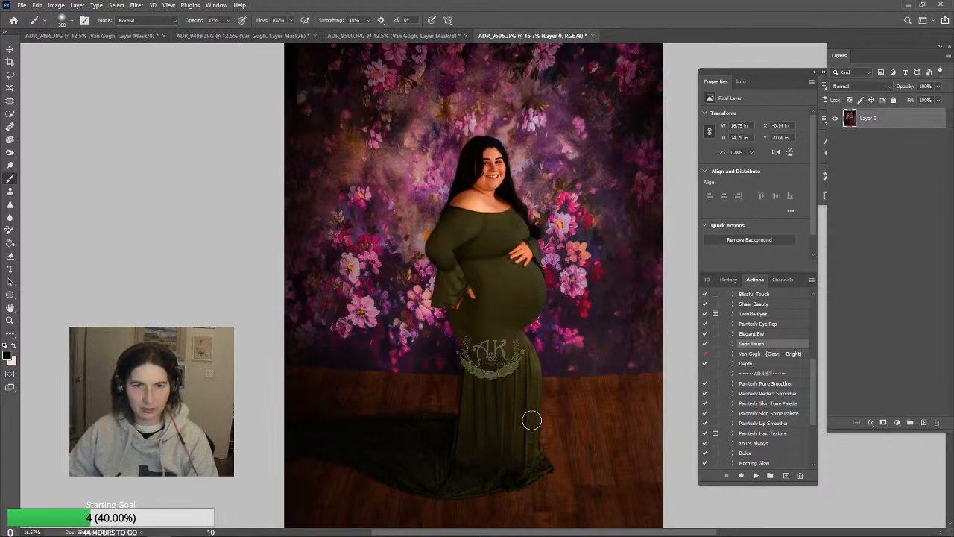
scroll(563, 450, "up", 6)
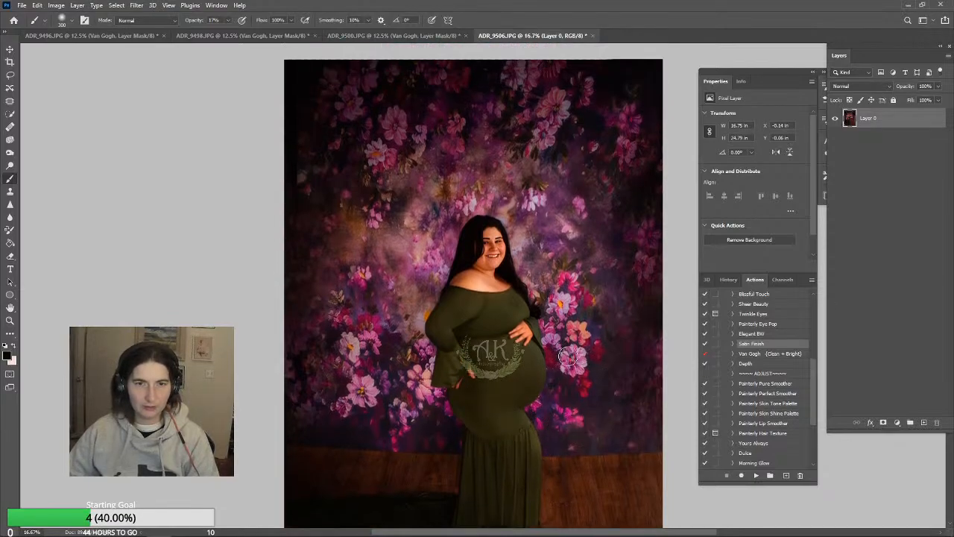
scroll(568, 357, "down", 7)
key("z")
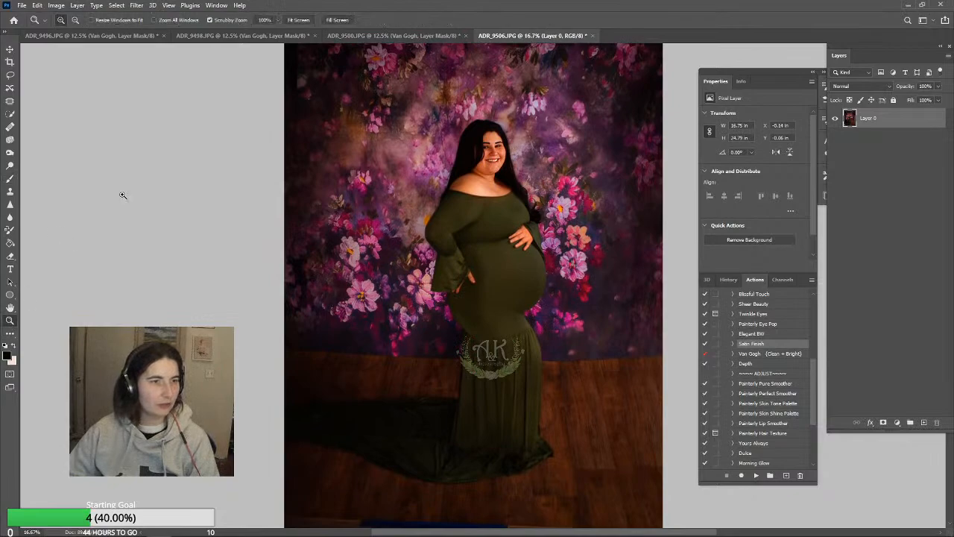
left_click(298, 19)
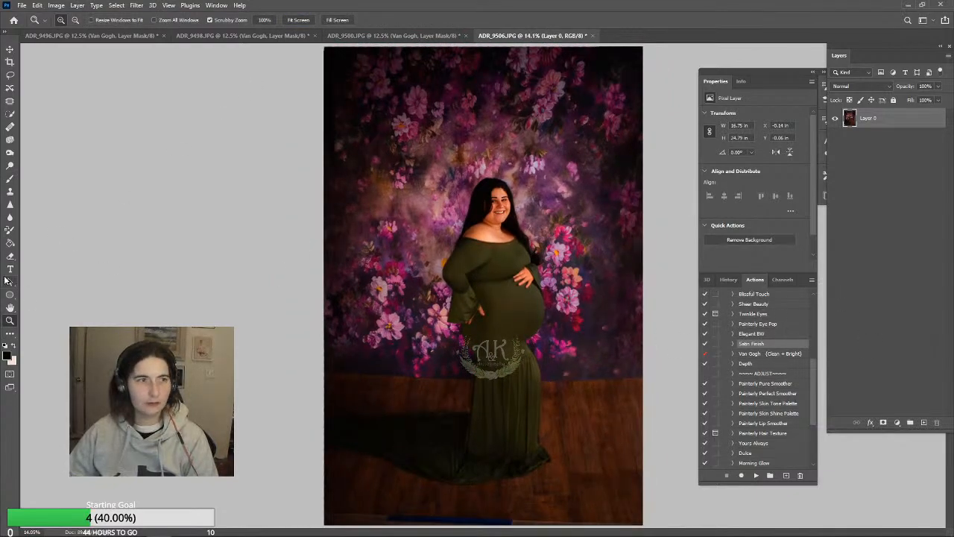
left_click(9, 192)
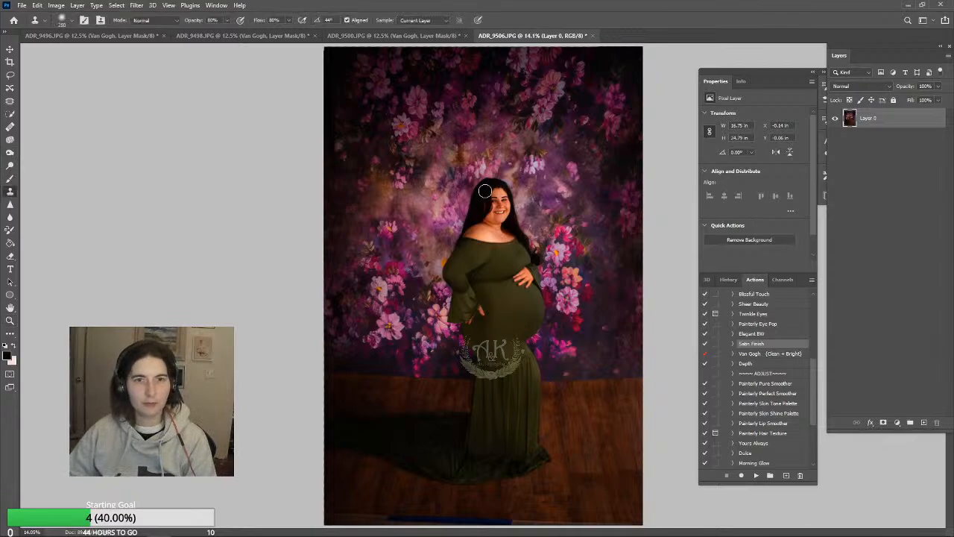
key("bracketleft")
key("bracketleft")
key("bracketleft")
key("bracketleft")
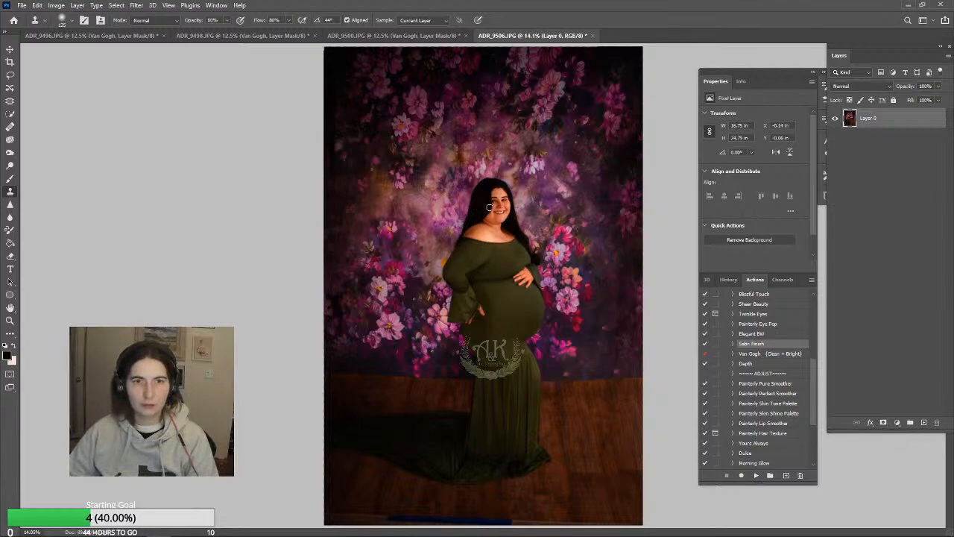
left_click(10, 164)
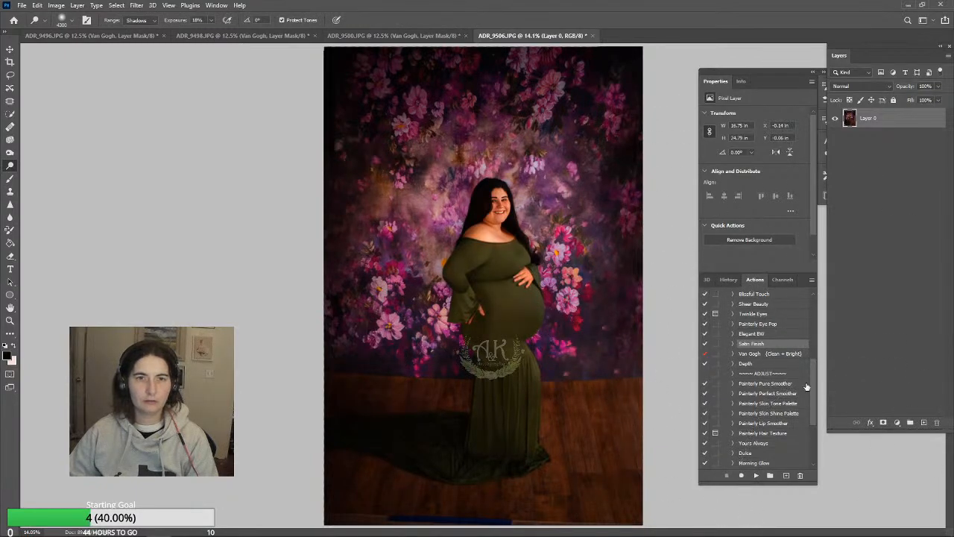
Try to run the Depth action on the unflattened Layer 0, and stop it
left_click(769, 364)
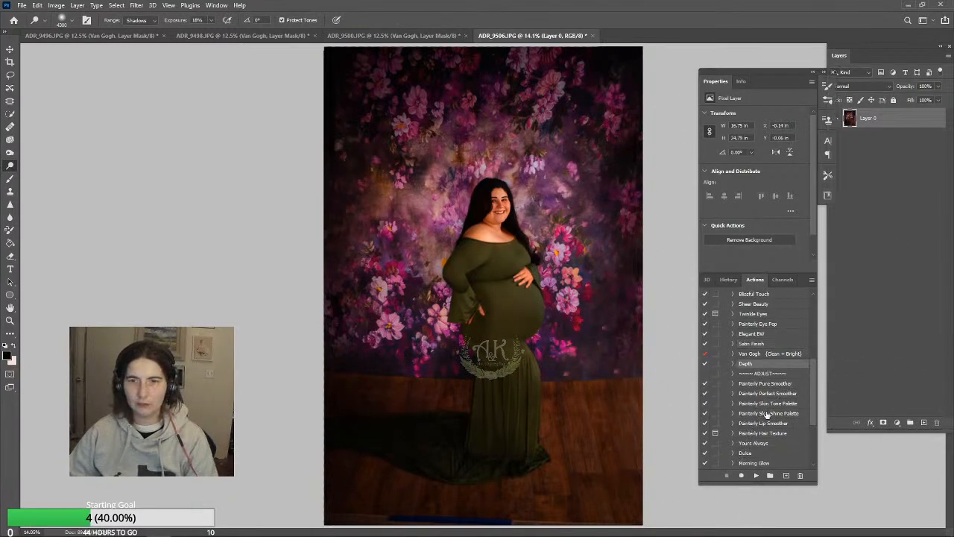
left_click(756, 475)
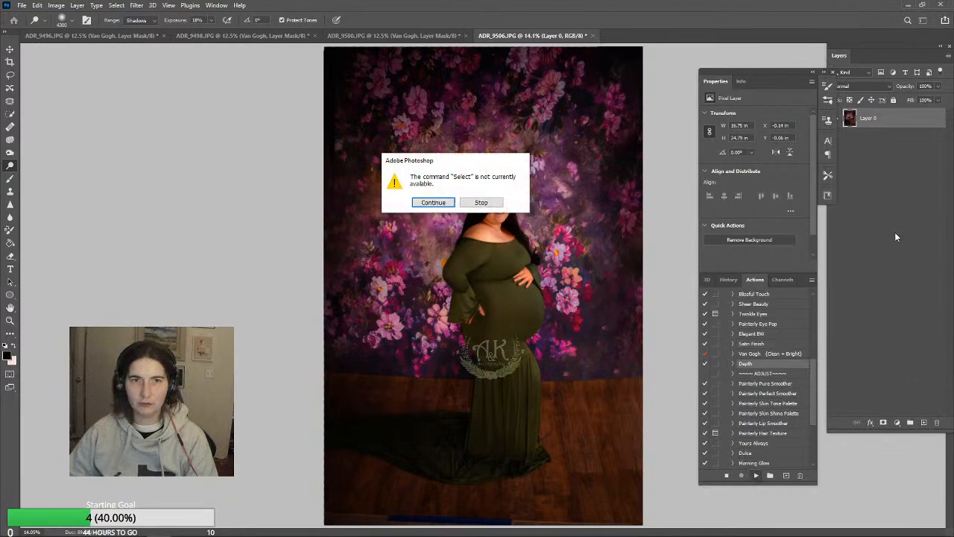
left_click(482, 202)
Flatten the photo into a Background layer and run the Depth action on it
left_click(57, 5)
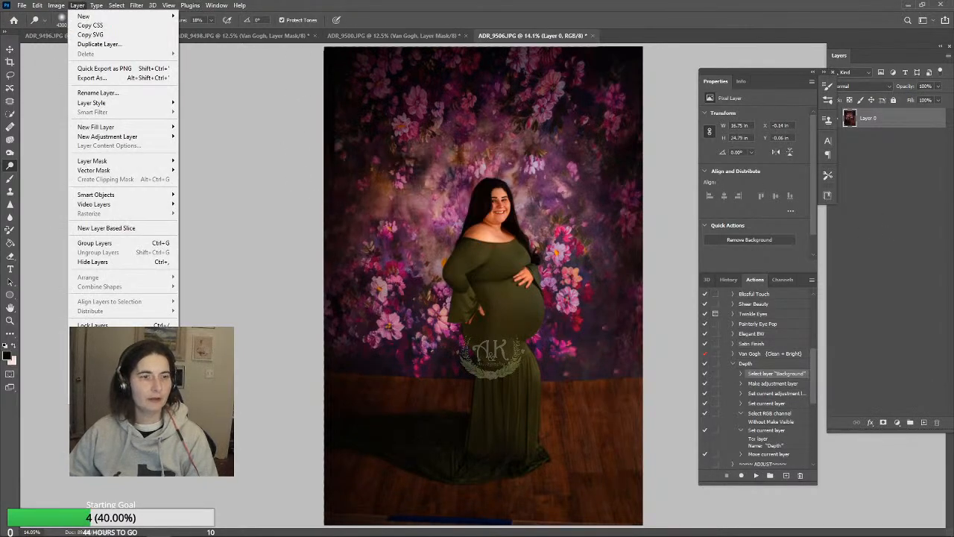
left_click(97, 383)
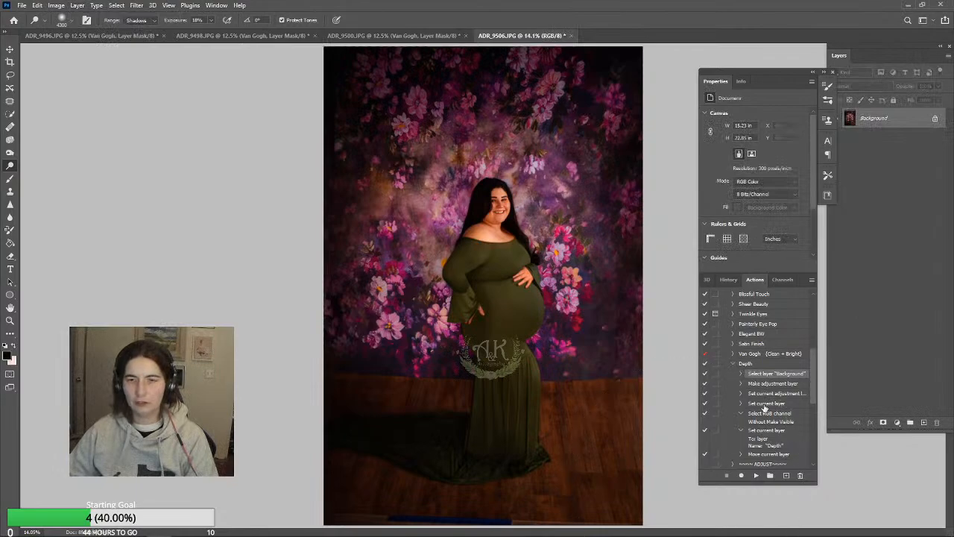
left_click(745, 365)
left_click(755, 475)
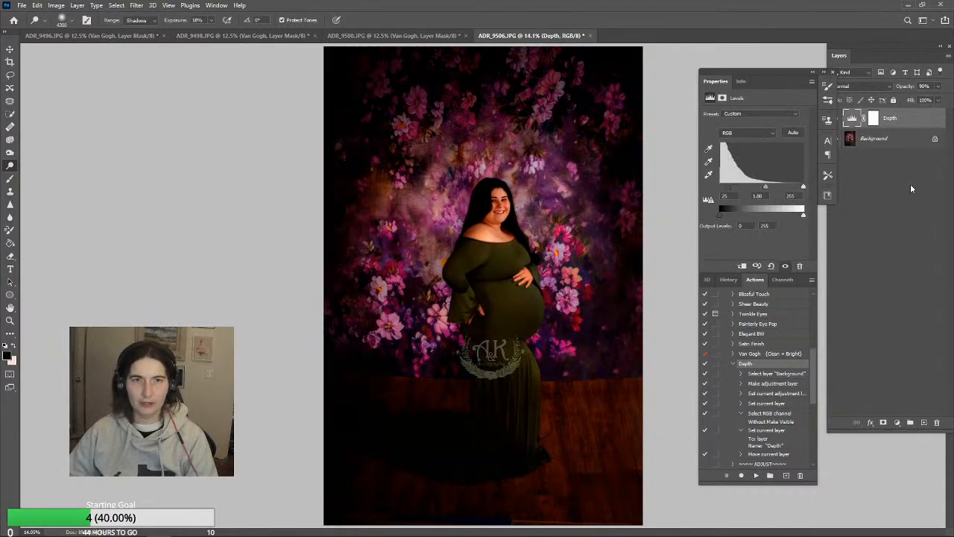
Lower the Depth levels layer's opacity to 0% and flatten the image
left_click_drag(908, 100, 899, 102)
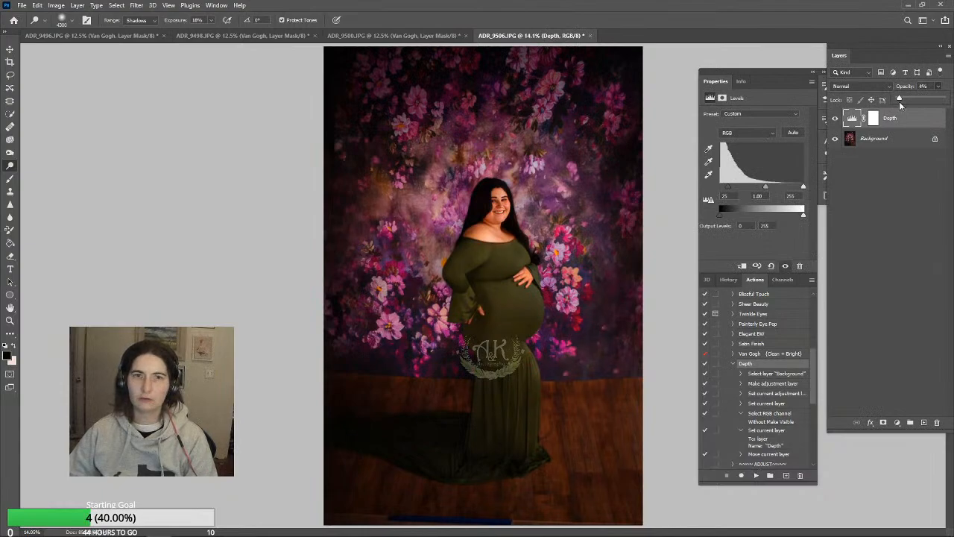
left_click_drag(899, 103, 896, 103)
left_click(77, 6)
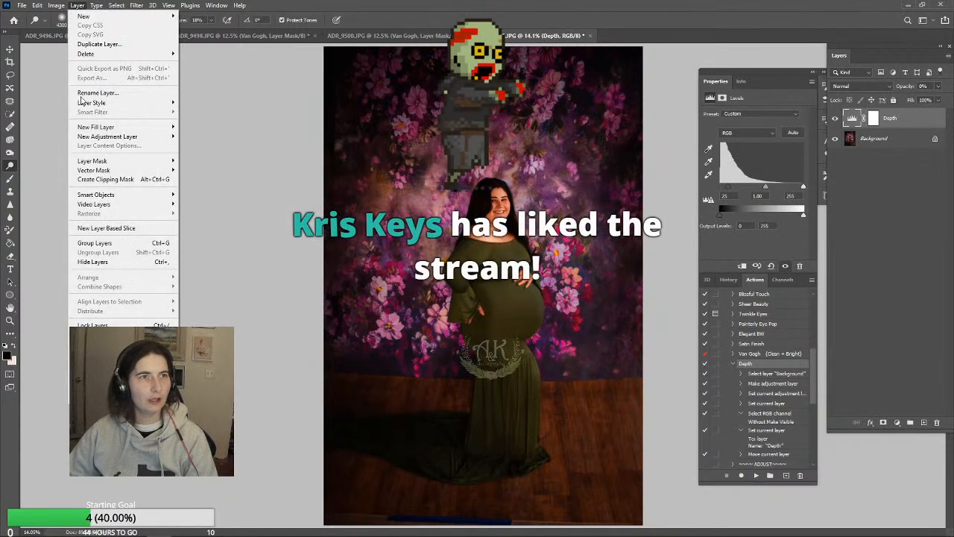
left_click(93, 384)
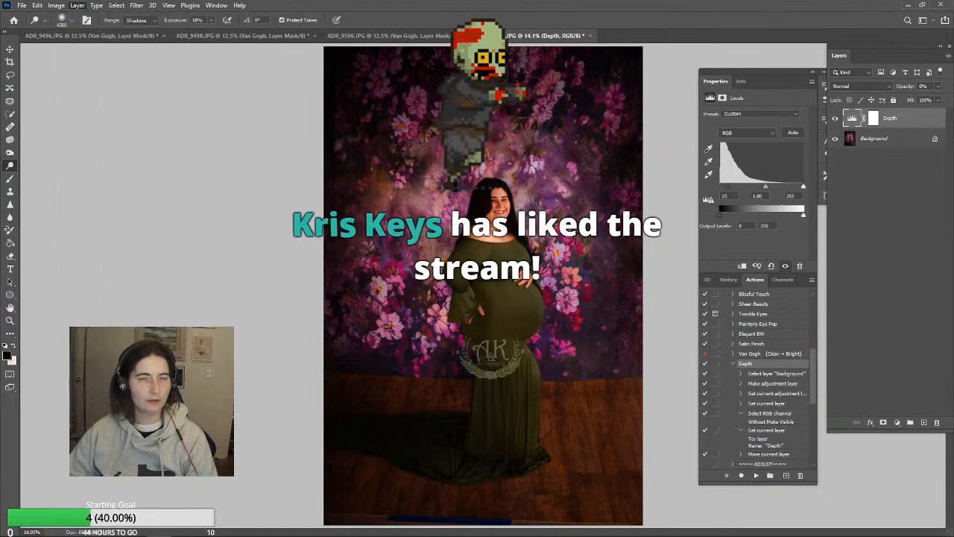
Duplicate the Background layer as Background copy within the same document
left_click(77, 6)
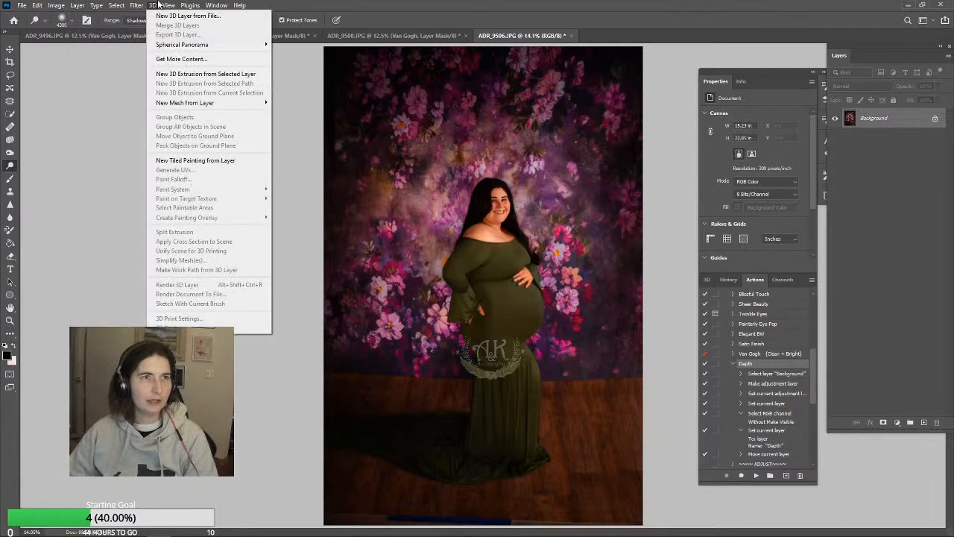
right_click(896, 122)
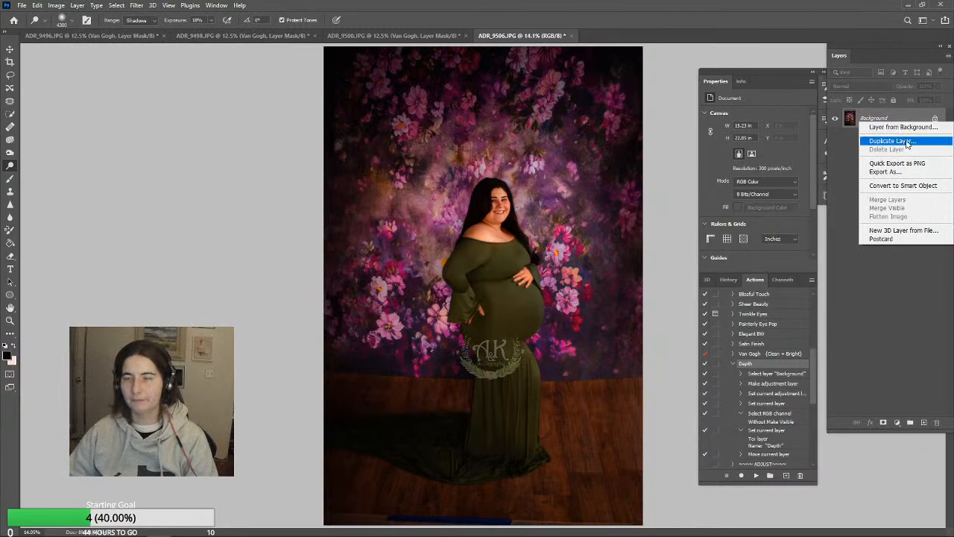
left_click(913, 144)
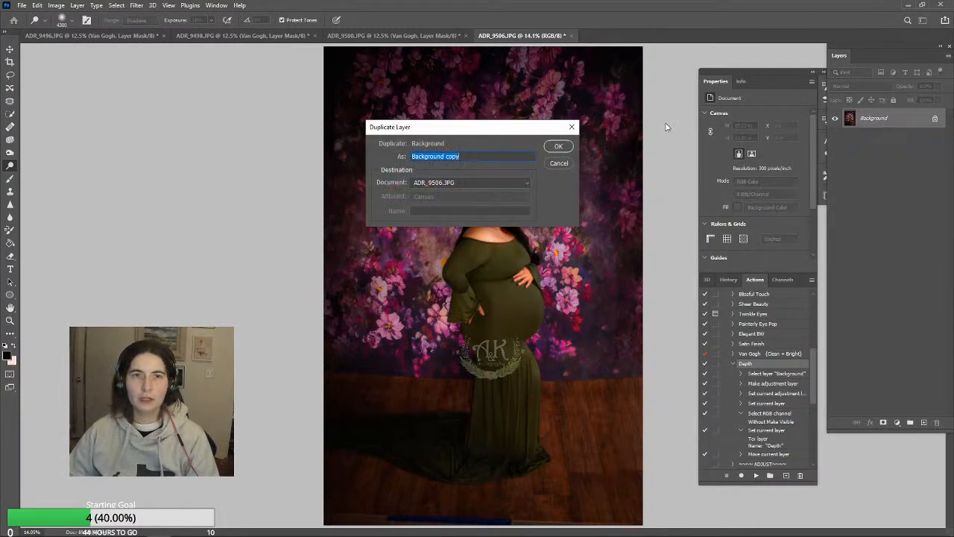
left_click(559, 148)
Liquify the Background copy with a 1500 px Forward Warp brush, pushing the lower part of the photo's right edge outward
left_click(137, 5)
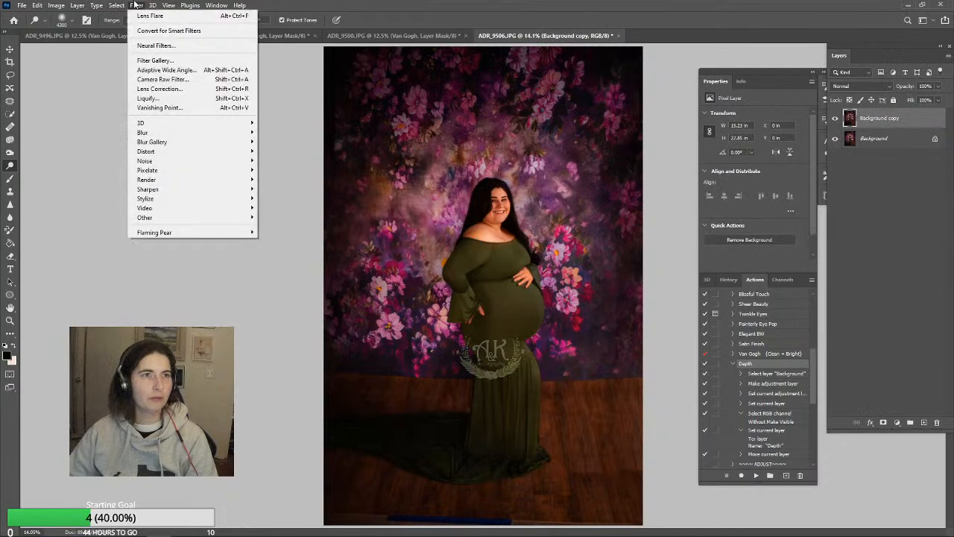
left_click(161, 96)
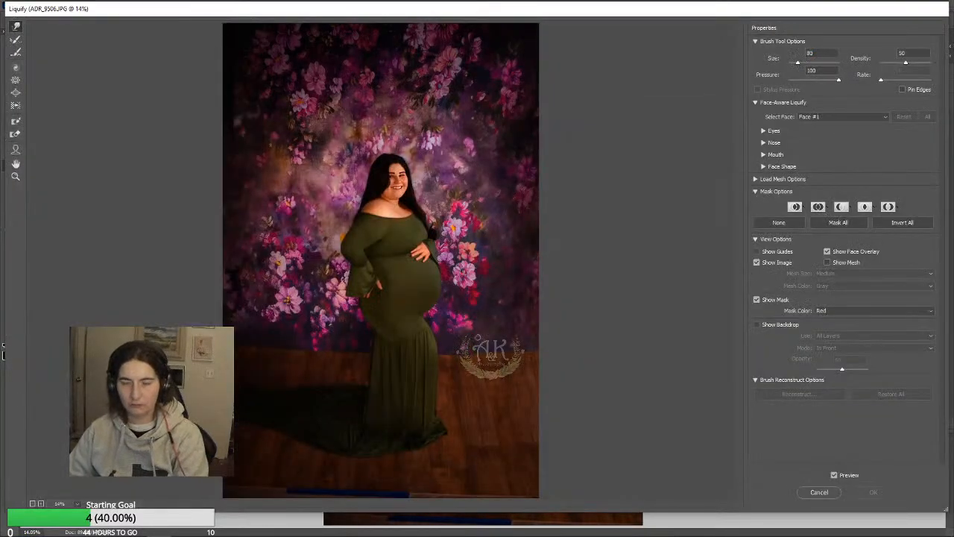
key("bracketright")
key("bracketright")
key("bracketright")
key("bracketright")
key("bracketright")
key("bracketright")
key("bracketright")
key("bracketright")
key("bracketright")
key("bracketright")
key("bracketright")
key("bracketright")
key("bracketright")
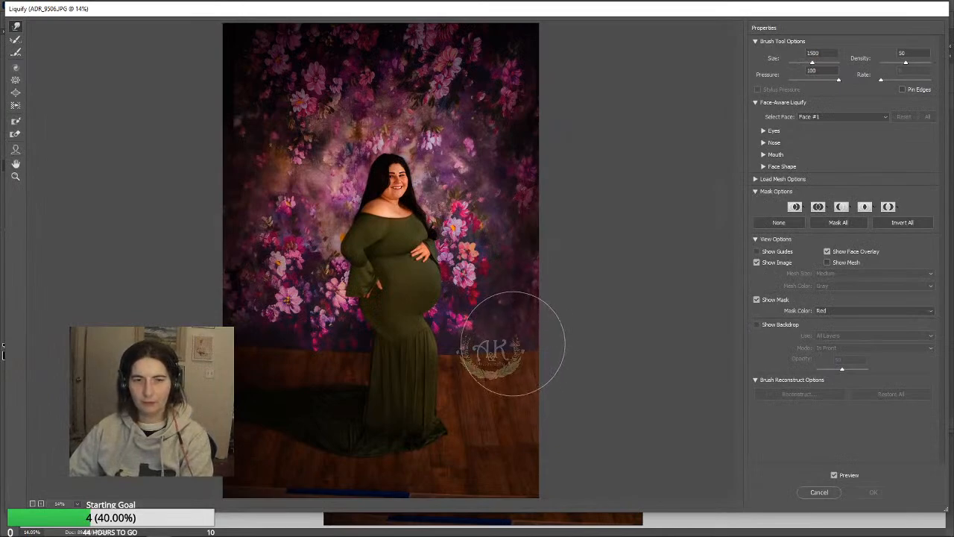
left_click_drag(514, 343, 560, 344)
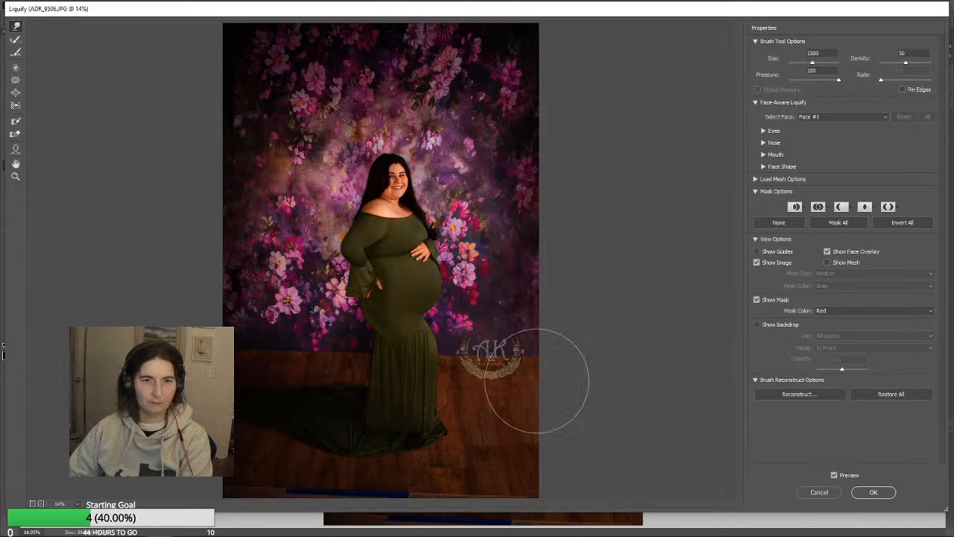
left_click(873, 492)
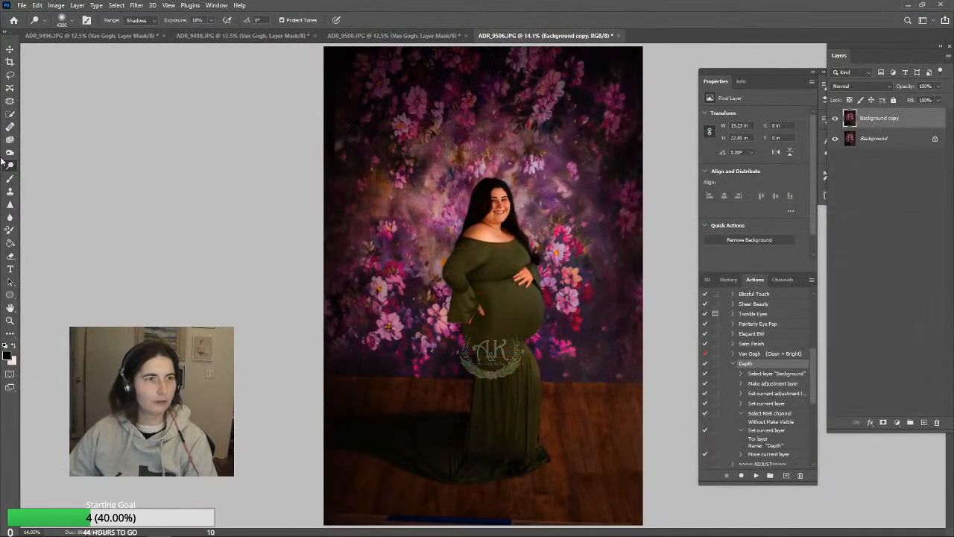
Clone wood floor over the blue tape along the photo's bottom edge with a 600 px Clone Stamp at 80% opacity
key("s")
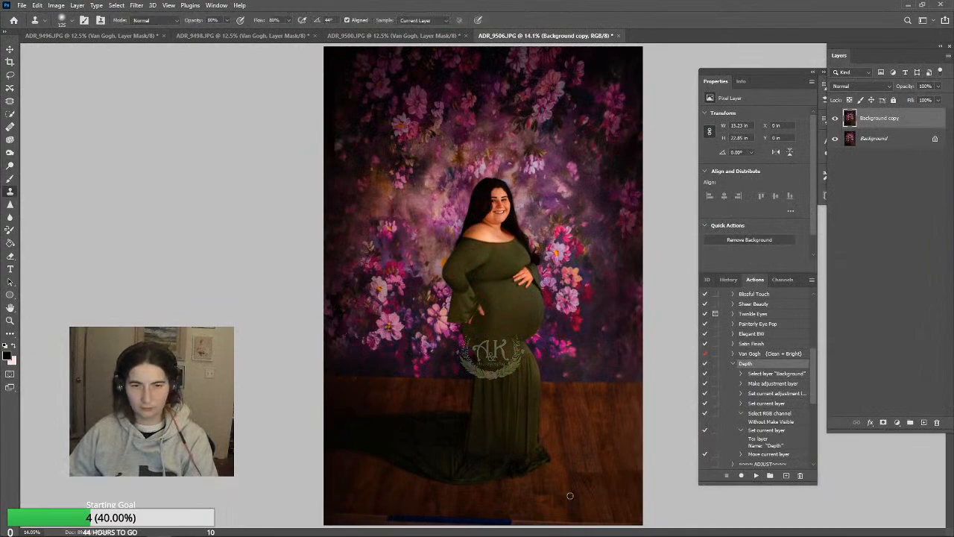
key("bracketright")
key("bracketright")
key("bracketright")
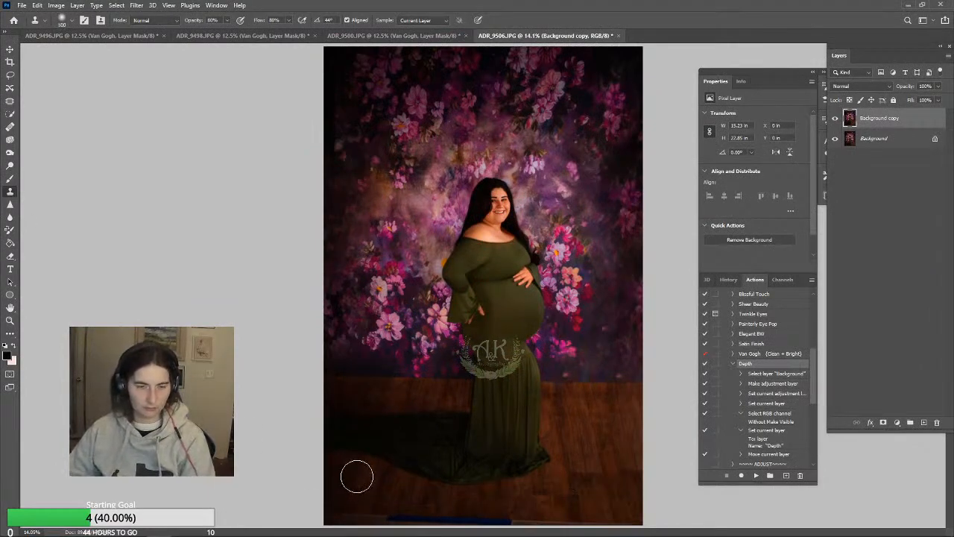
mouse_move(346, 520)
left_mouse_down()
mouse_move(396, 512)
mouse_move(396, 504)
mouse_move(439, 516)
left_mouse_up()
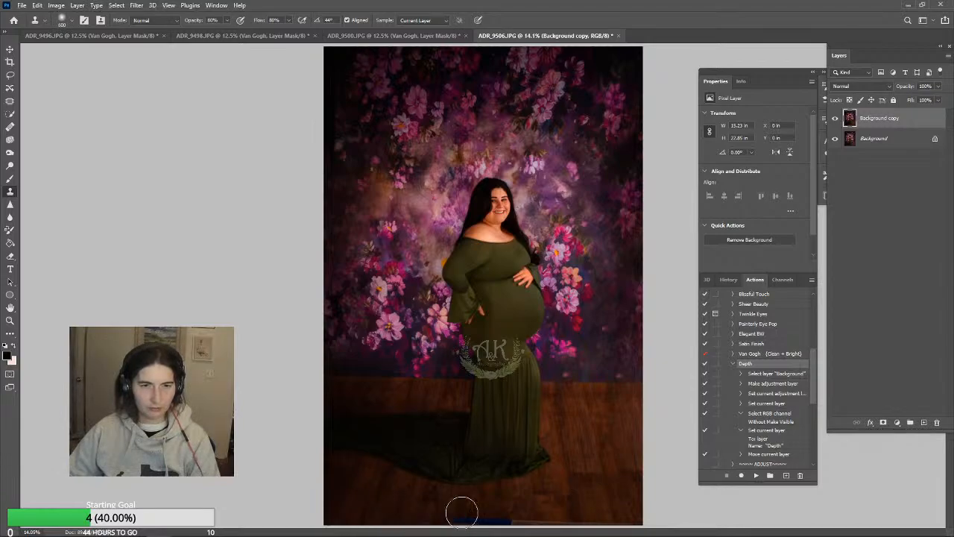
left_click(392, 500, "alt")
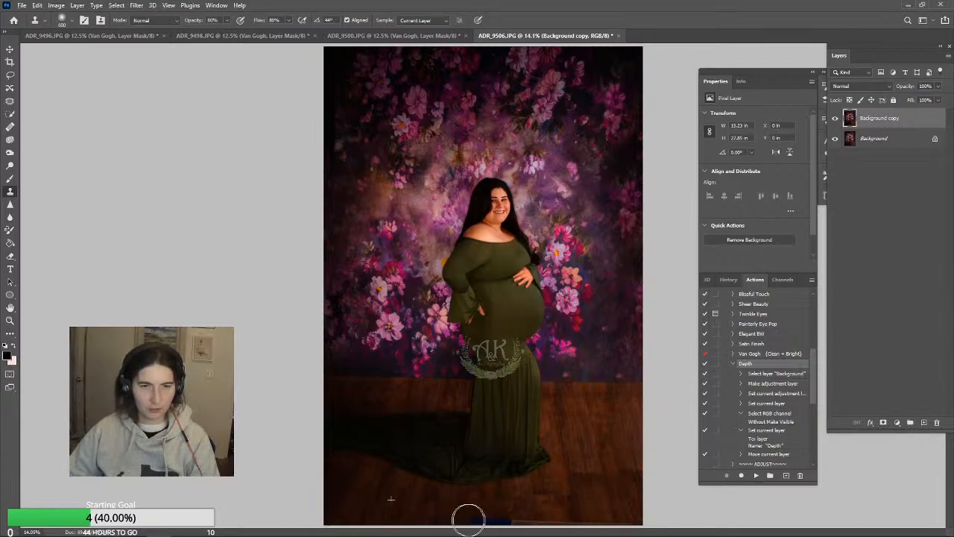
mouse_move(469, 520)
left_mouse_down()
mouse_move(554, 505)
mouse_move(485, 524)
mouse_move(578, 526)
left_mouse_up()
left_click(532, 510, "alt")
left_click(559, 500, "alt")
left_click(554, 501, "alt")
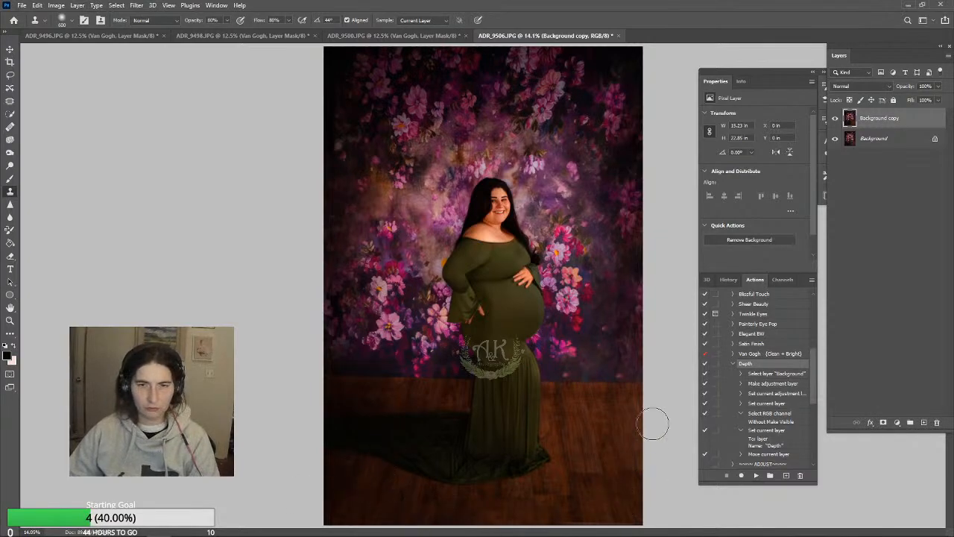
Darken the wood floor and outer backdrop with a 1700 px Burn brush on Midtones at 42% exposure
left_click(10, 152)
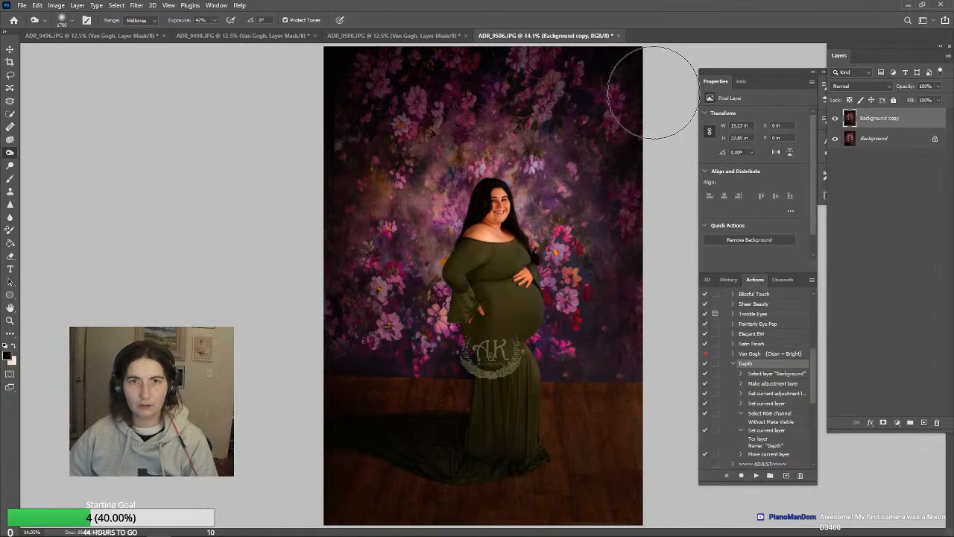
left_click(733, 363)
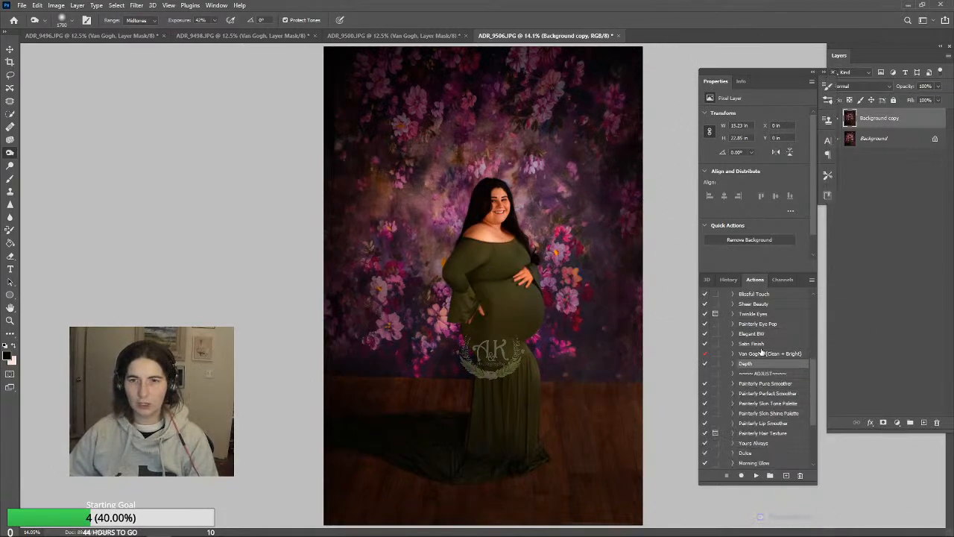
Flatten the retouched copy into the Background and run the Satin Finish action
left_click(759, 344)
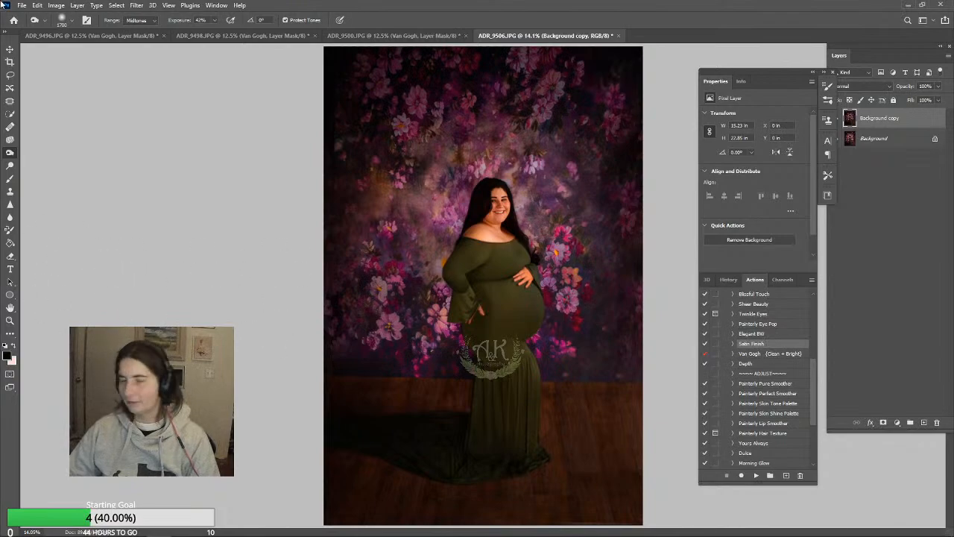
left_click(73, 6)
left_click(91, 383)
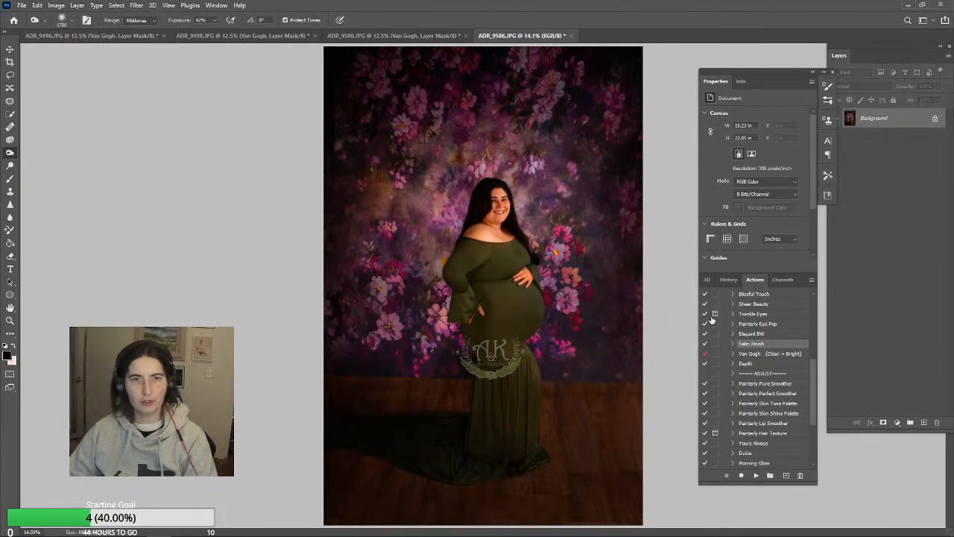
left_click(754, 476)
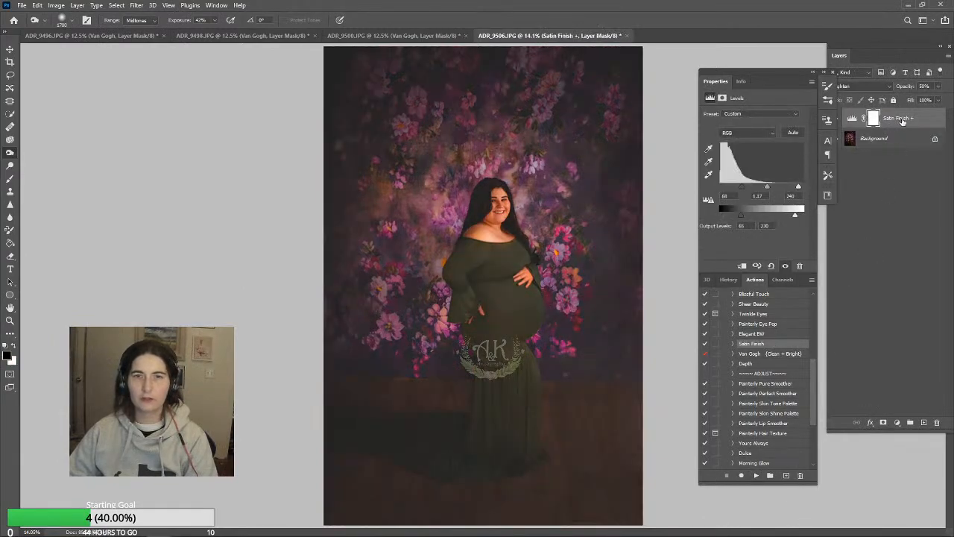
Lower the Satin Finish layer's opacity to 8% and flatten the image
left_click_drag(905, 103, 906, 103)
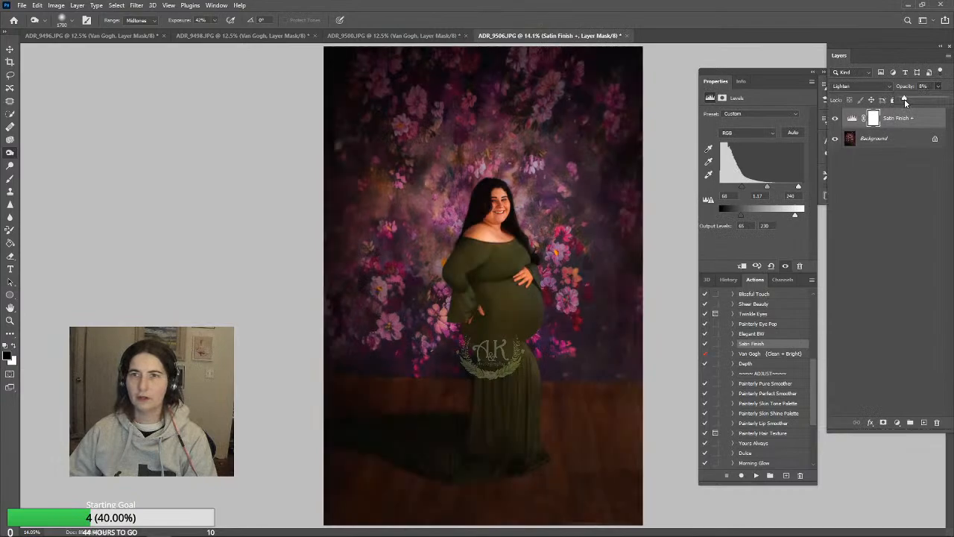
left_click(76, 6)
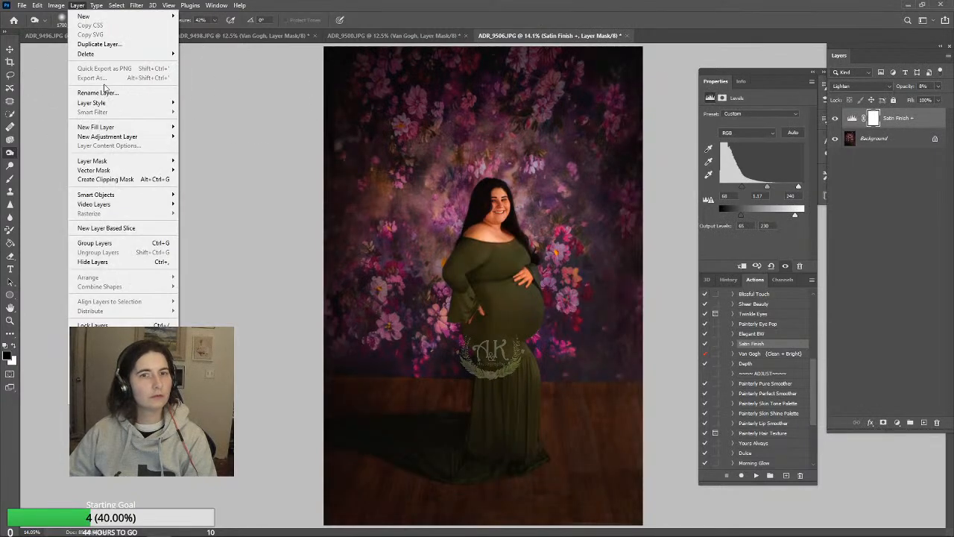
left_click(98, 384)
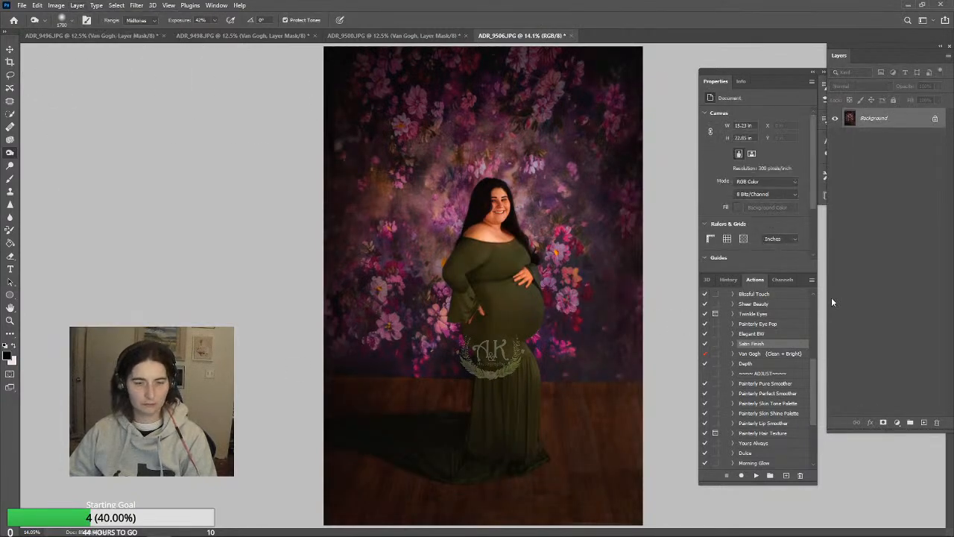
Save the finished ADR_9506.JPG photo and close it
key("ctrl+s")
left_click(535, 130)
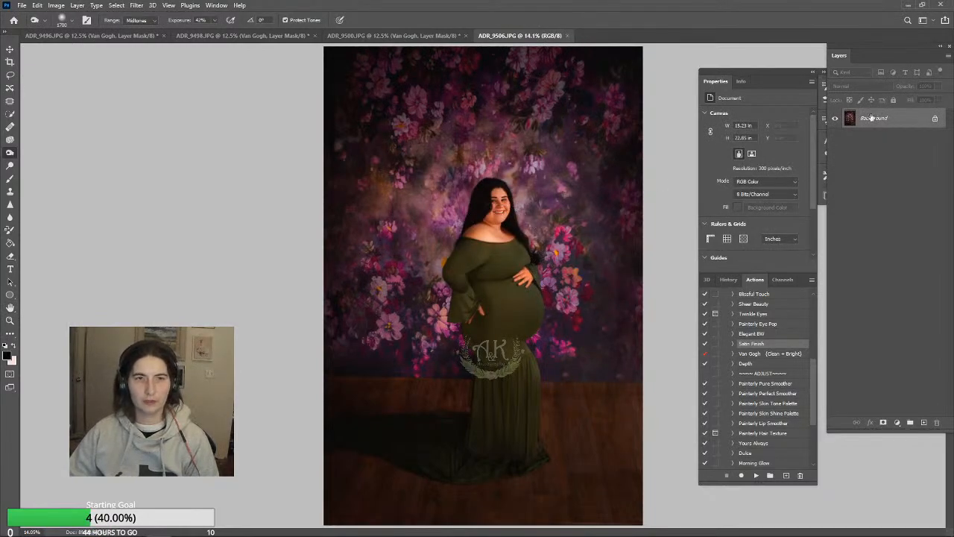
left_click(569, 36)
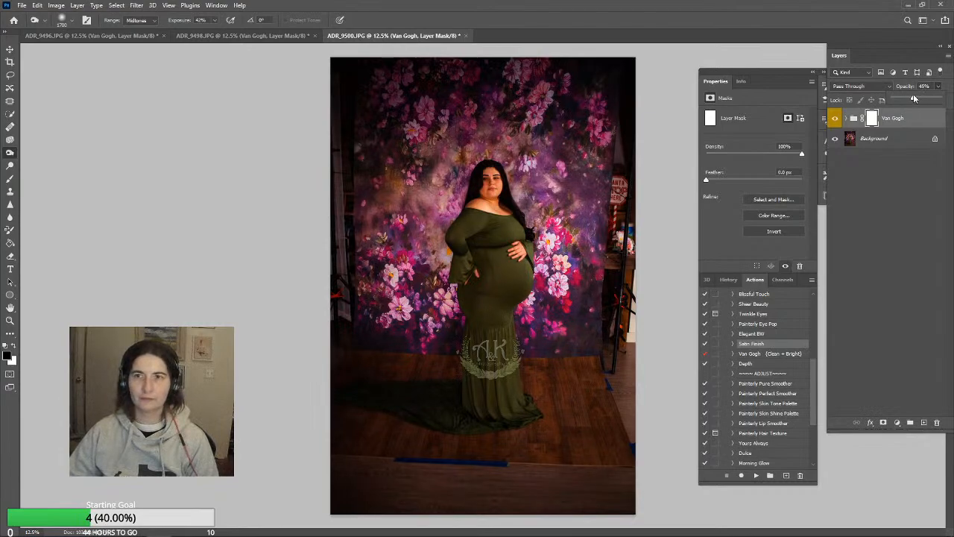
Set the Van Gogh group's opacity to 67% in ADR_9500.JPG and flatten the image
left_click_drag(913, 93, 926, 95)
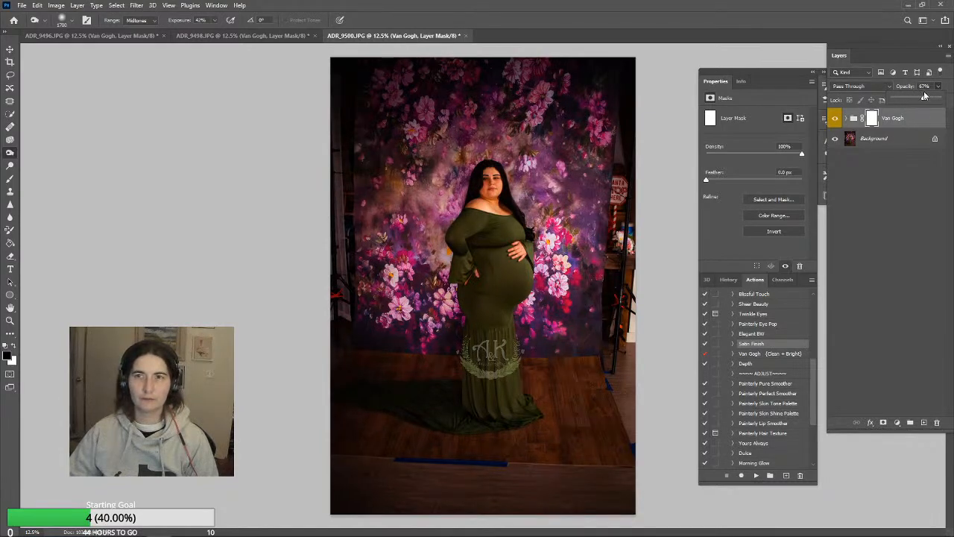
left_click(76, 5)
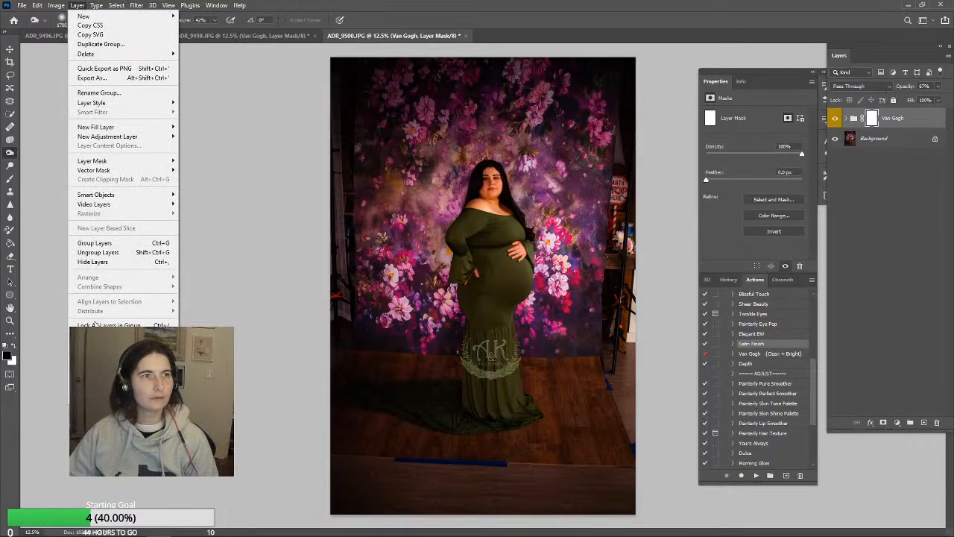
left_click(97, 384)
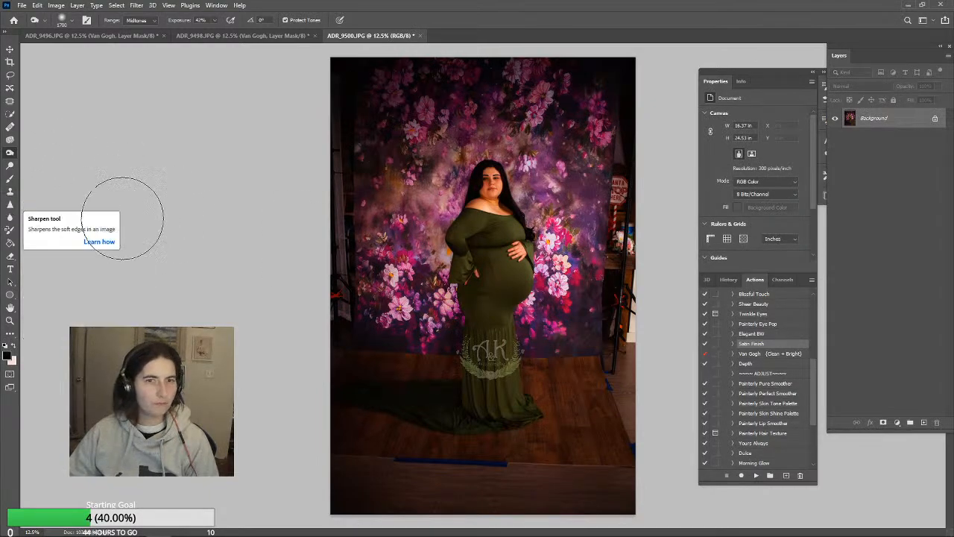
Clone wood floor over the blue tape and floor edge near the photo's bottom with the Clone Stamp at 80% opacity
left_click(9, 192)
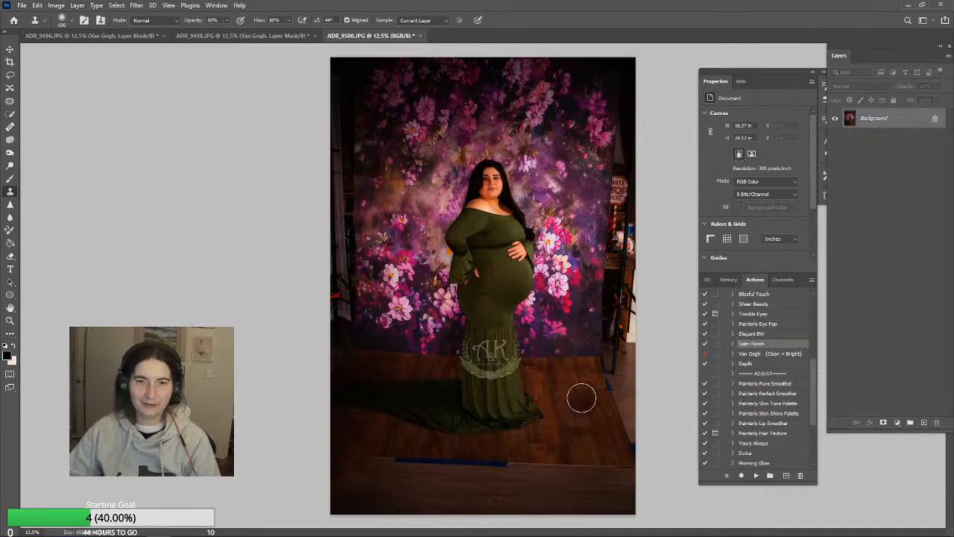
mouse_move(577, 471)
left_mouse_down()
mouse_move(623, 474)
mouse_move(598, 454)
mouse_move(612, 477)
mouse_move(643, 475)
left_mouse_up()
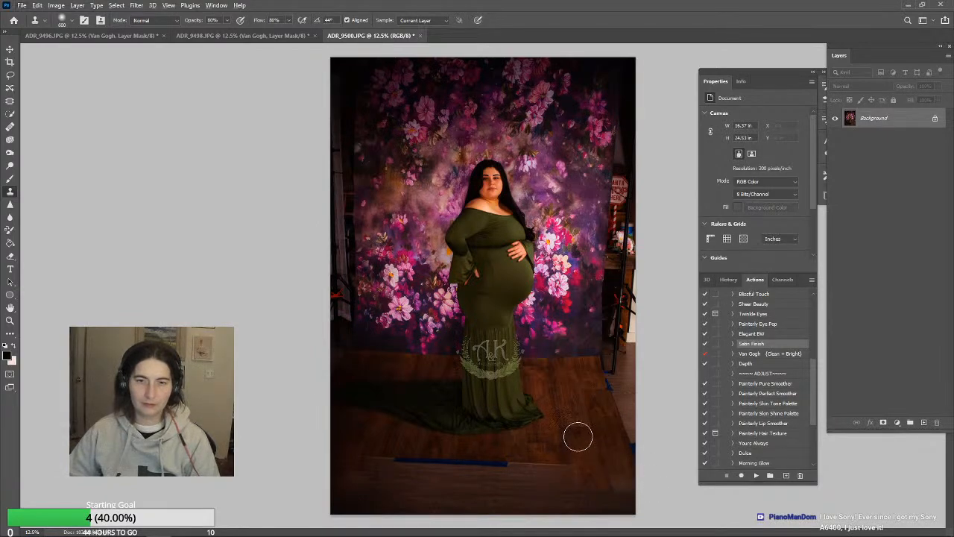
left_click_drag(556, 465, 570, 522)
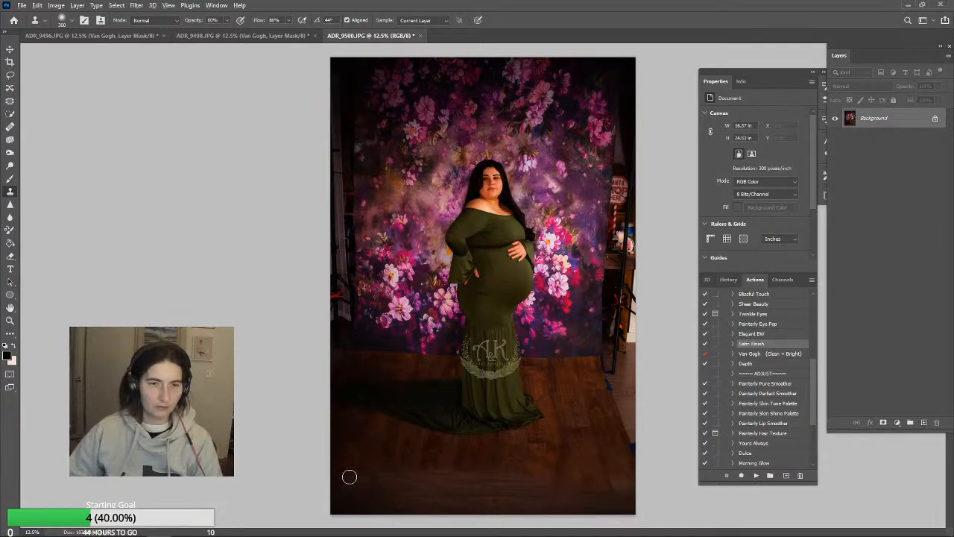
Blend the lower floor and cover its right-hand edge with cloned wood, using a 700 px Clone Stamp
key("bracketright")
key("bracketright")
key("bracketright")
key("bracketright")
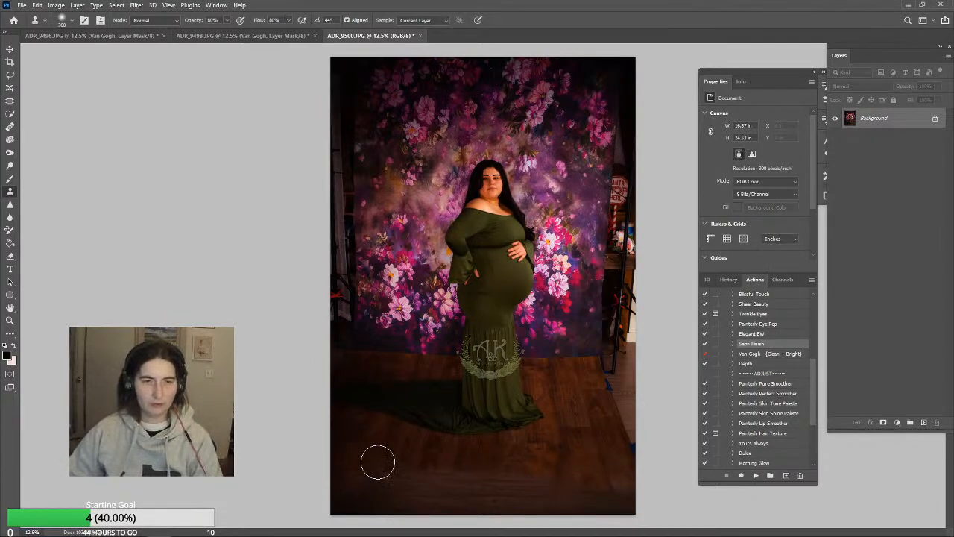
mouse_move(362, 477)
left_mouse_down()
mouse_move(425, 482)
mouse_move(438, 492)
left_mouse_up()
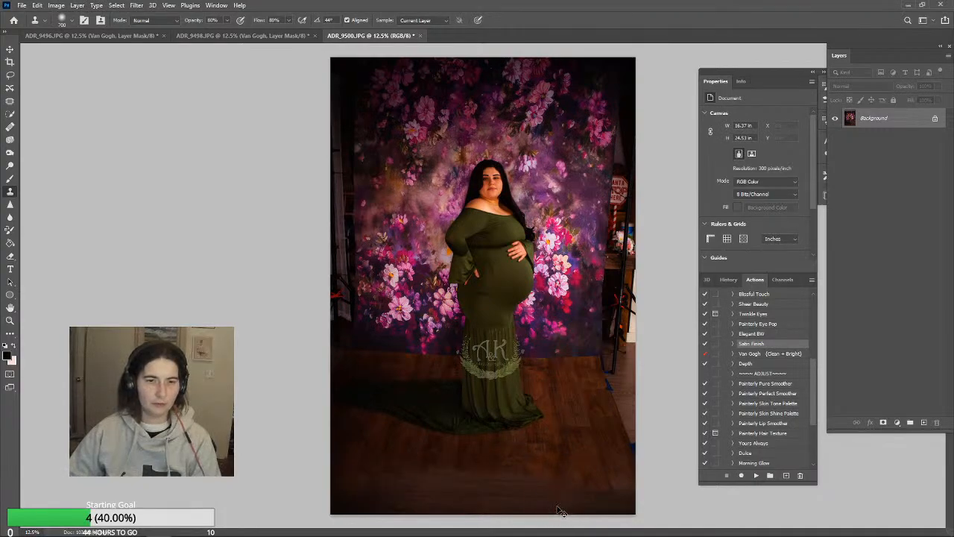
left_click_drag(371, 472, 447, 485)
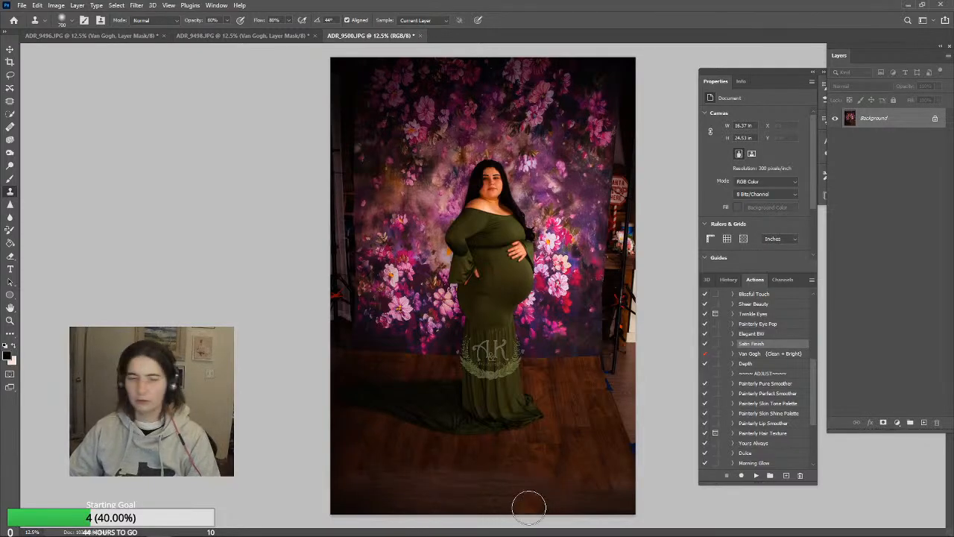
left_click(397, 438, "alt")
left_click_drag(402, 480, 459, 484)
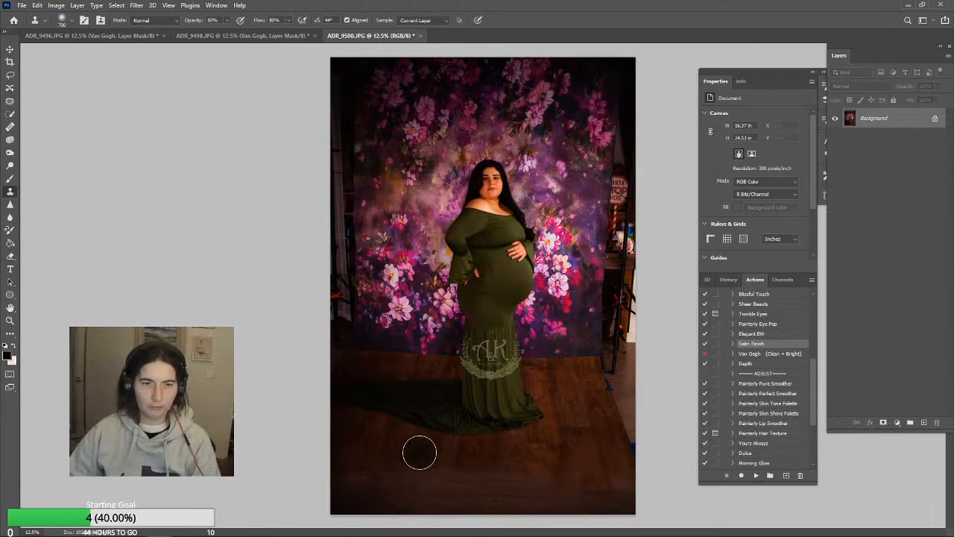
mouse_move(417, 481)
left_mouse_down()
mouse_move(544, 489)
mouse_move(560, 492)
mouse_move(565, 513)
mouse_move(354, 486)
mouse_move(398, 490)
mouse_move(402, 514)
mouse_move(634, 499)
mouse_move(555, 515)
mouse_move(427, 509)
mouse_move(405, 520)
left_mouse_up()
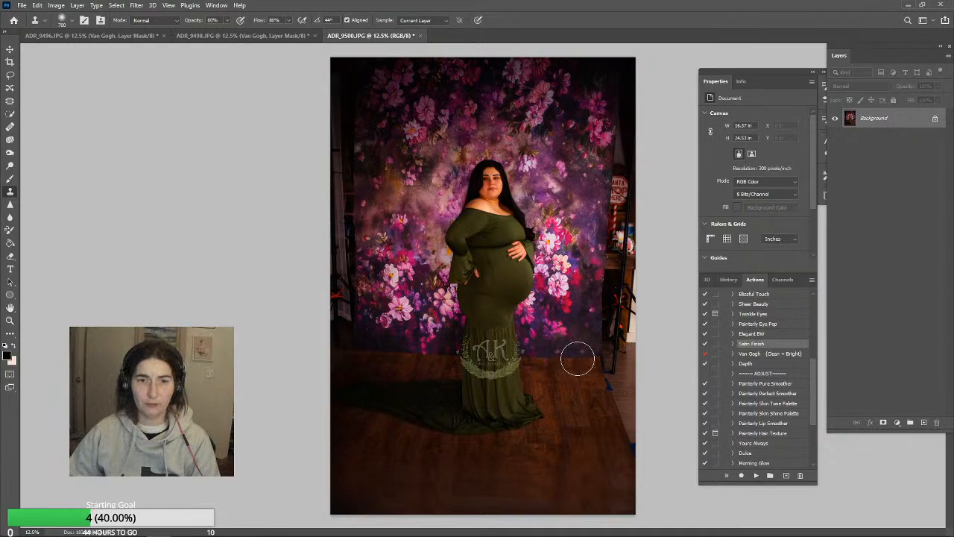
mouse_move(580, 357)
left_mouse_down()
mouse_move(618, 360)
mouse_move(629, 399)
mouse_move(636, 373)
left_mouse_up()
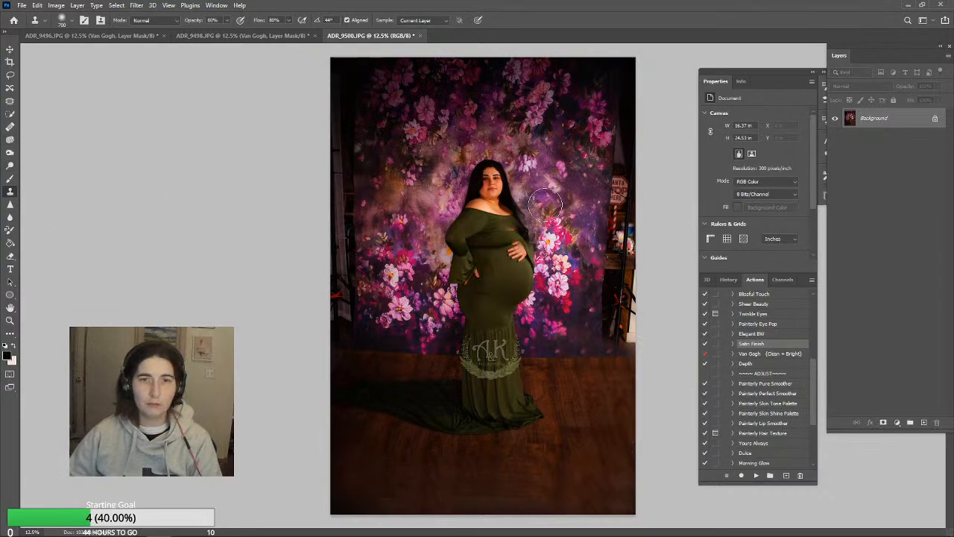
Clone floral backdrop over the Santa sign beside the backdrop's right edge with the 700 px Clone Stamp
left_click(543, 119, "alt")
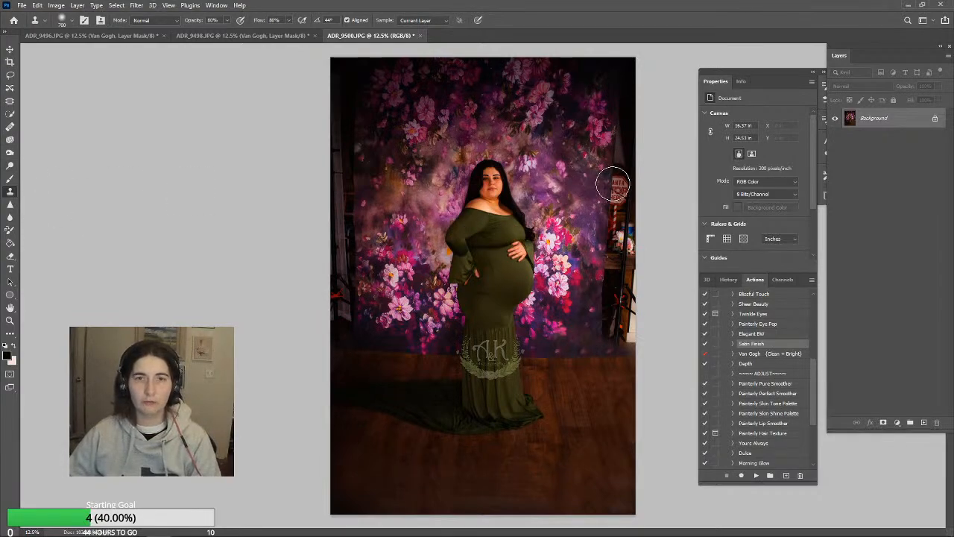
mouse_move(607, 150)
left_mouse_down()
mouse_move(624, 194)
mouse_move(620, 180)
mouse_move(614, 205)
left_mouse_up()
left_click(575, 137, "alt")
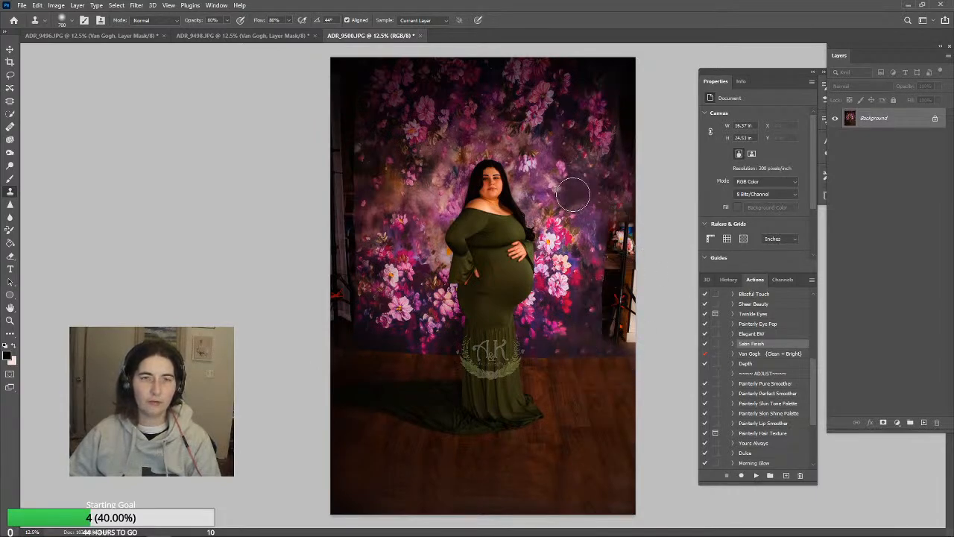
Clone floral backdrop over the stand and clutter along the photo's left edge, enlarging the Clone Stamp to 1300 px
left_click(365, 162, "alt")
mouse_move(340, 207)
left_mouse_down()
mouse_move(340, 132)
mouse_move(343, 201)
left_mouse_up()
left_click(378, 123, "alt")
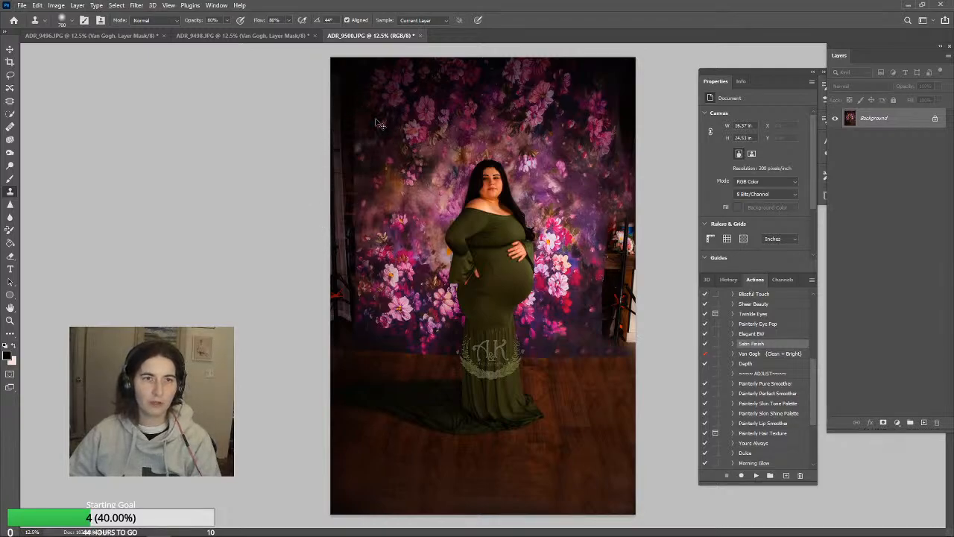
key("bracketright")
key("bracketright")
key("bracketright")
key("bracketright")
key("bracketright")
key("bracketright")
left_click(378, 119, "alt")
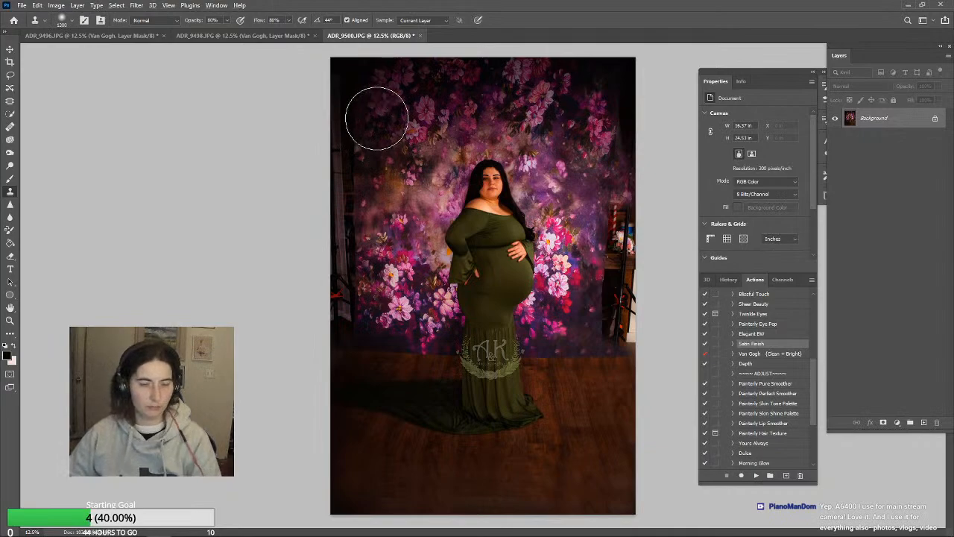
mouse_move(348, 162)
left_mouse_down()
mouse_move(343, 143)
mouse_move(342, 192)
left_mouse_up()
left_click(369, 192, "alt")
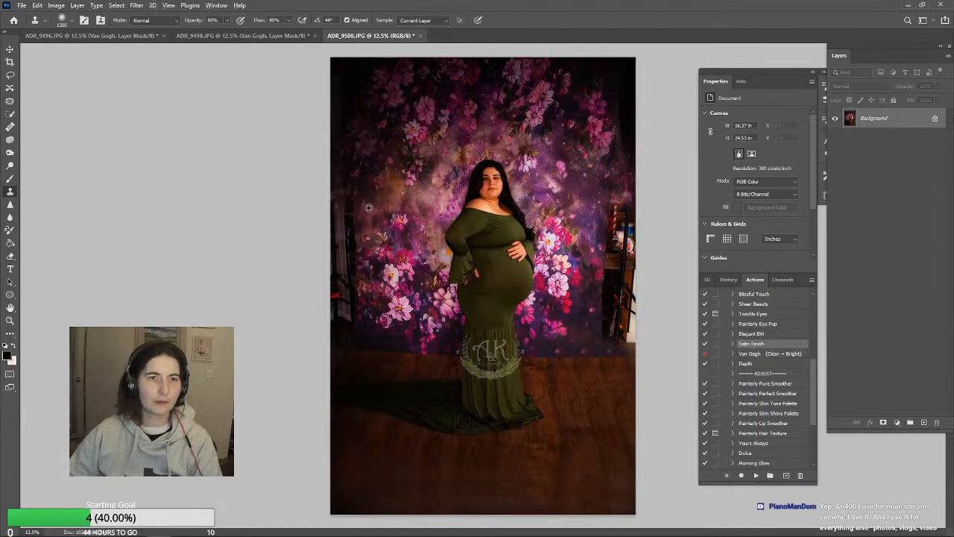
mouse_move(341, 235)
left_mouse_down()
mouse_move(328, 293)
mouse_move(341, 318)
left_mouse_up()
left_click(363, 306, "alt")
left_click(361, 314, "alt")
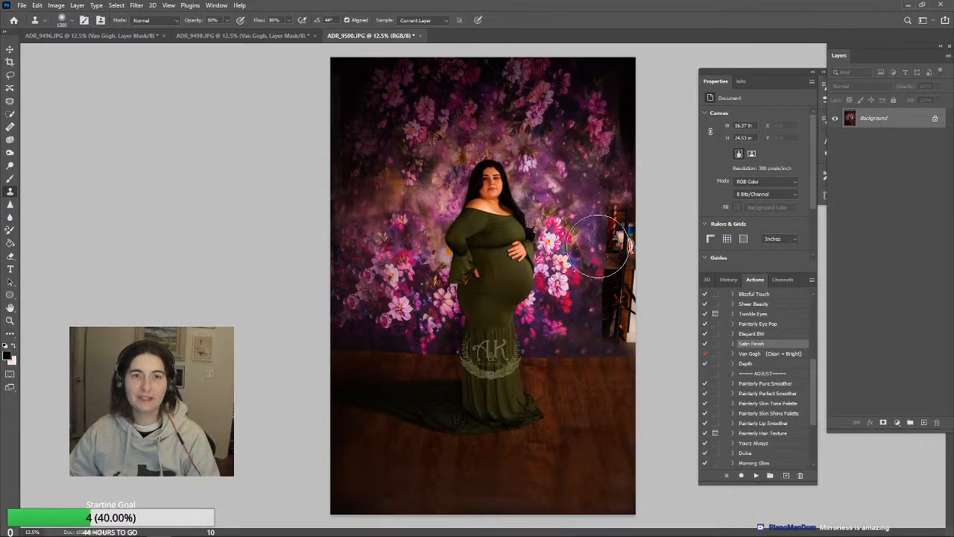
Clone flowers over the shelf and props at the photo's right edge with a smaller Clone Stamp at 100% opacity
left_click_drag(624, 208, 620, 288)
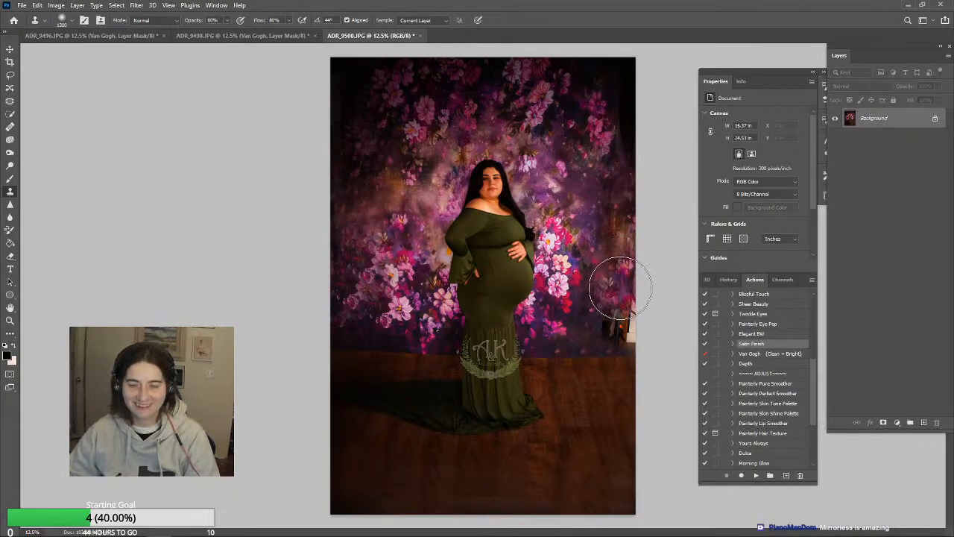
key("ctrl+z")
left_click(228, 20)
left_click_drag(226, 32, 239, 33)
key("bracketleft")
key("bracketleft")
key("bracketleft")
key("bracketleft")
key("bracketleft")
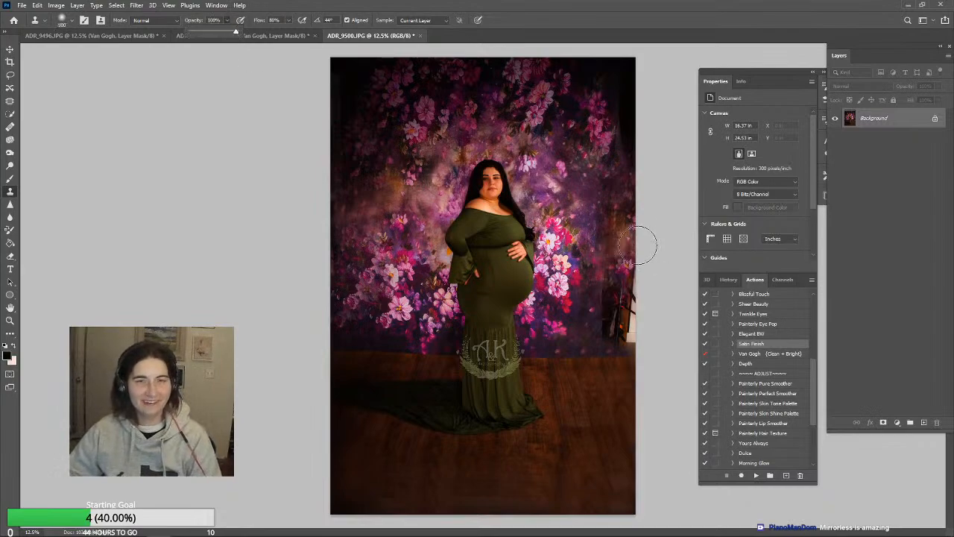
left_click(598, 158, "alt")
left_click(558, 97, "alt")
mouse_move(613, 191)
left_mouse_down()
mouse_move(616, 341)
mouse_move(613, 328)
left_mouse_up()
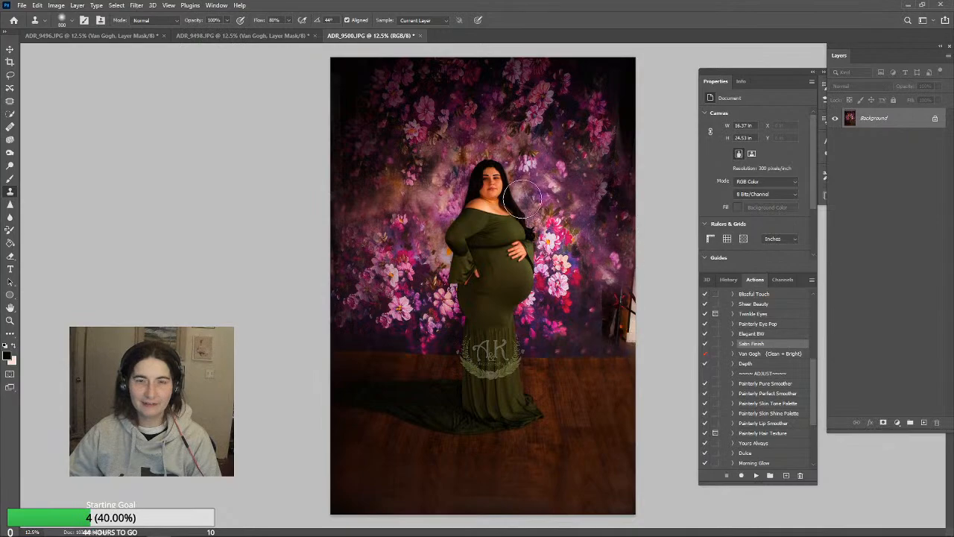
Cover the remaining stand legs and white object at the backdrop's lower right with cloned backdrop
left_click(374, 144, "alt")
mouse_move(612, 286)
left_mouse_down()
mouse_move(616, 333)
mouse_move(612, 304)
left_mouse_up()
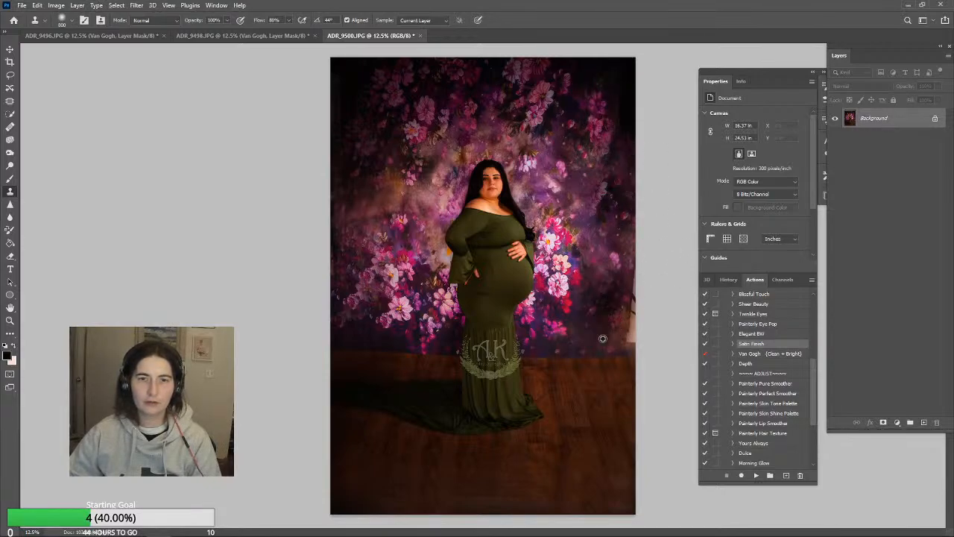
mouse_move(630, 269)
left_mouse_down()
mouse_move(639, 335)
mouse_move(643, 293)
left_mouse_up()
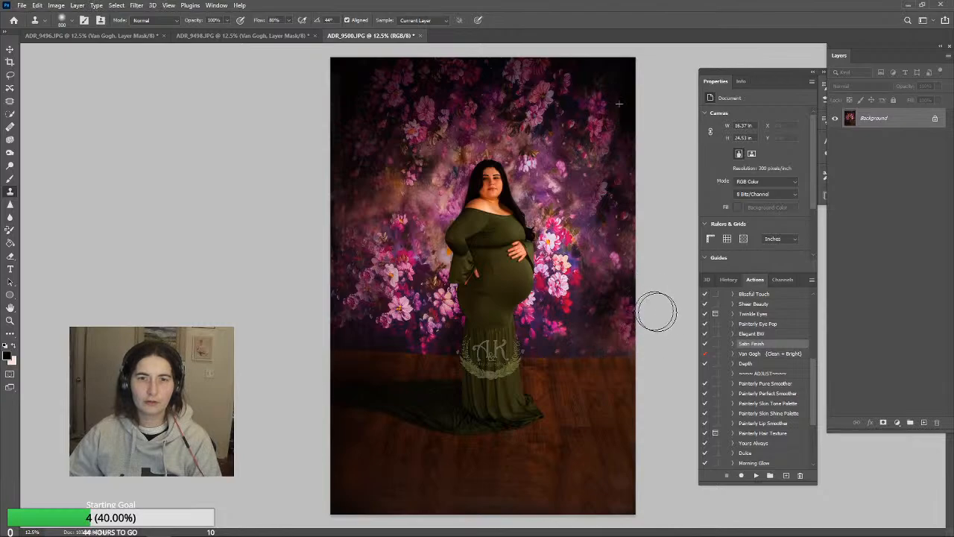
Paint a dark tone over the cloned right side of the backdrop with an 1100 px Brush at 17% opacity
left_click(9, 179)
key("bracketright")
key("bracketright")
key("bracketright")
key("bracketright")
key("bracketright")
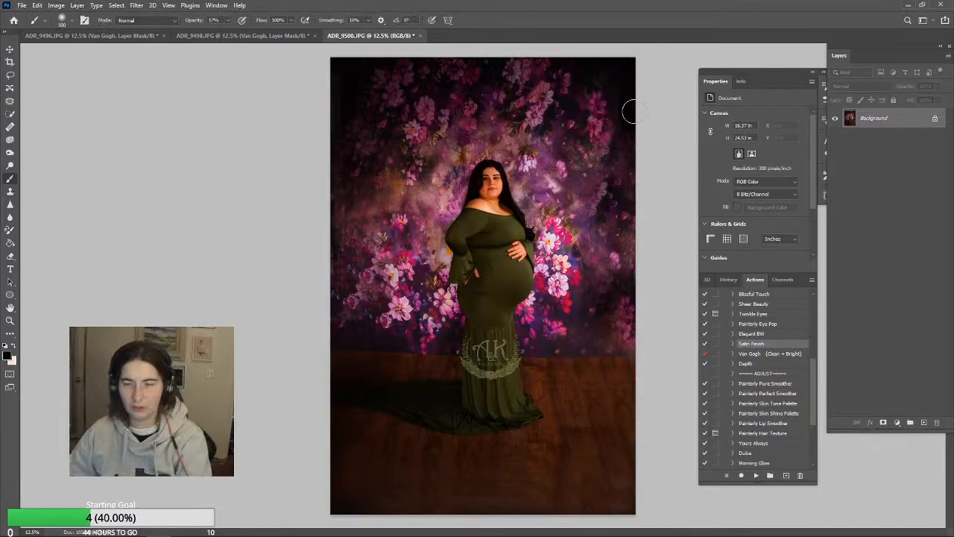
mouse_move(625, 222)
left_mouse_down()
mouse_move(629, 334)
mouse_move(641, 324)
mouse_move(640, 273)
mouse_move(616, 91)
mouse_move(630, 206)
mouse_move(627, 284)
mouse_move(615, 322)
left_mouse_up()
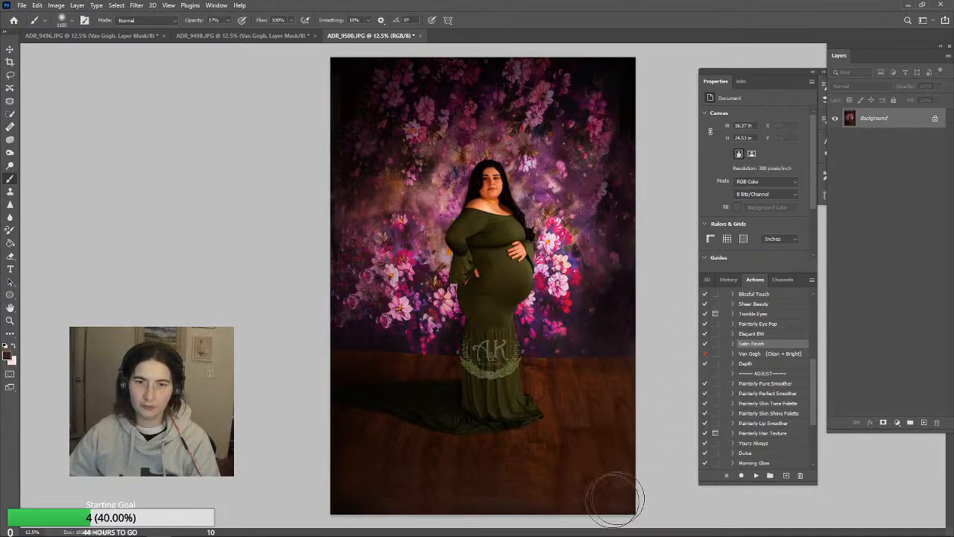
Paint dark brown across the lower wood floor with a 1600 px Brush at 17% opacity
key("bracketright")
key("bracketright")
key("bracketright")
key("bracketright")
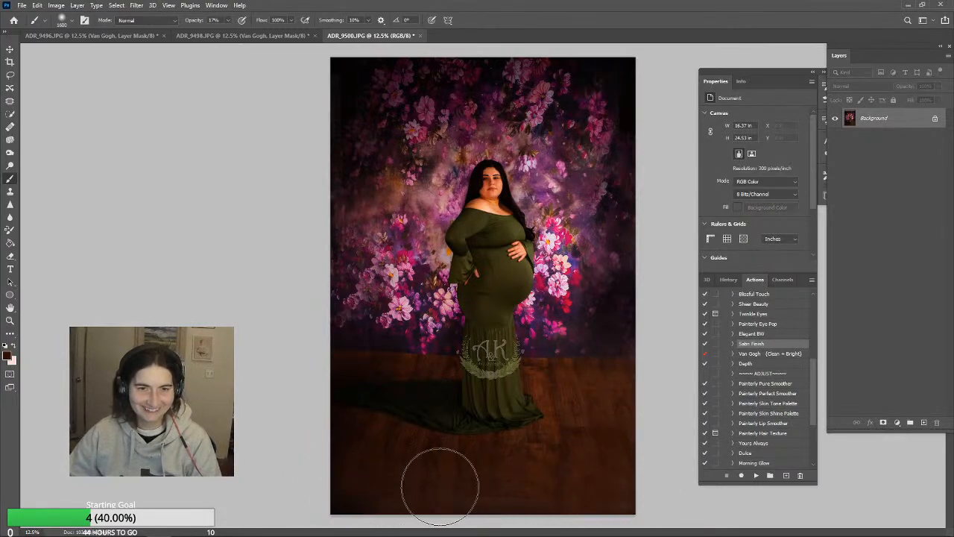
mouse_move(440, 487)
left_mouse_down()
mouse_move(314, 468)
mouse_move(594, 479)
mouse_move(317, 490)
mouse_move(489, 529)
mouse_move(732, 494)
mouse_move(409, 520)
mouse_move(266, 486)
left_mouse_up()
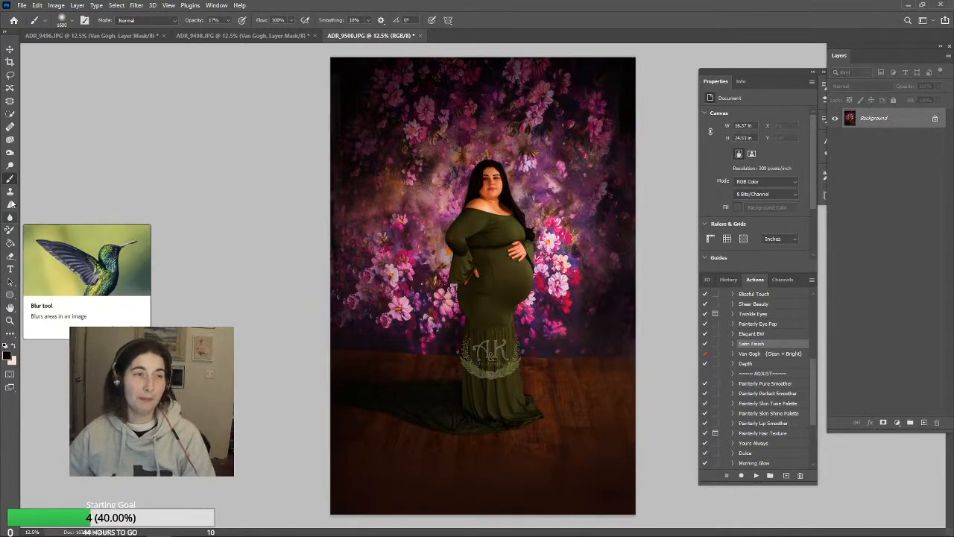
Burn the backdrop and floor at 42% Midtones exposure, and soften the flowers with a 700 px Blur brush at 78% strength
left_click(10, 152)
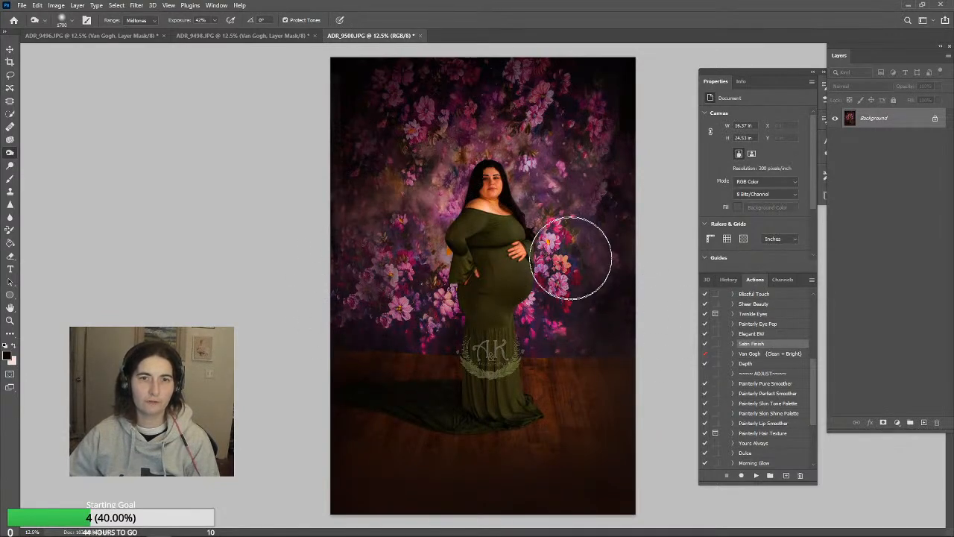
left_click(10, 217)
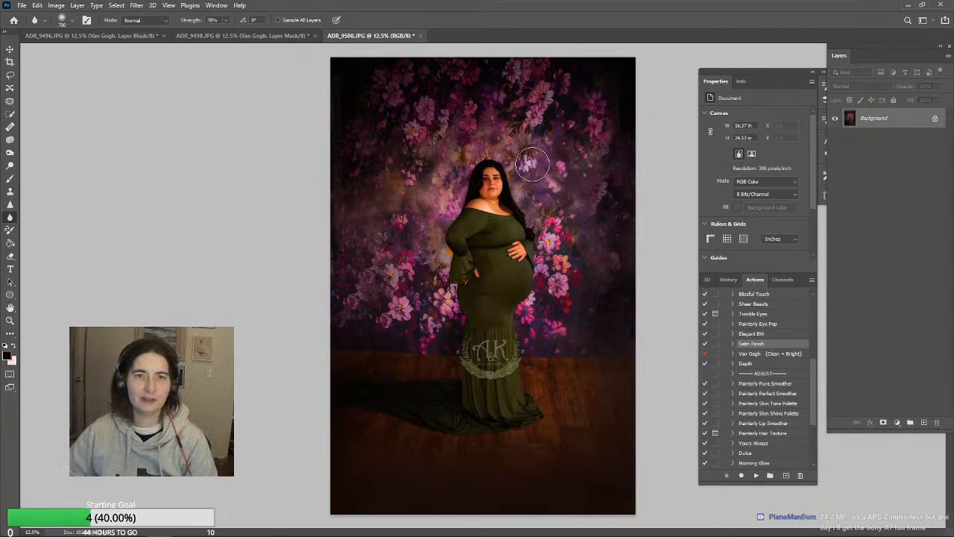
key("b")
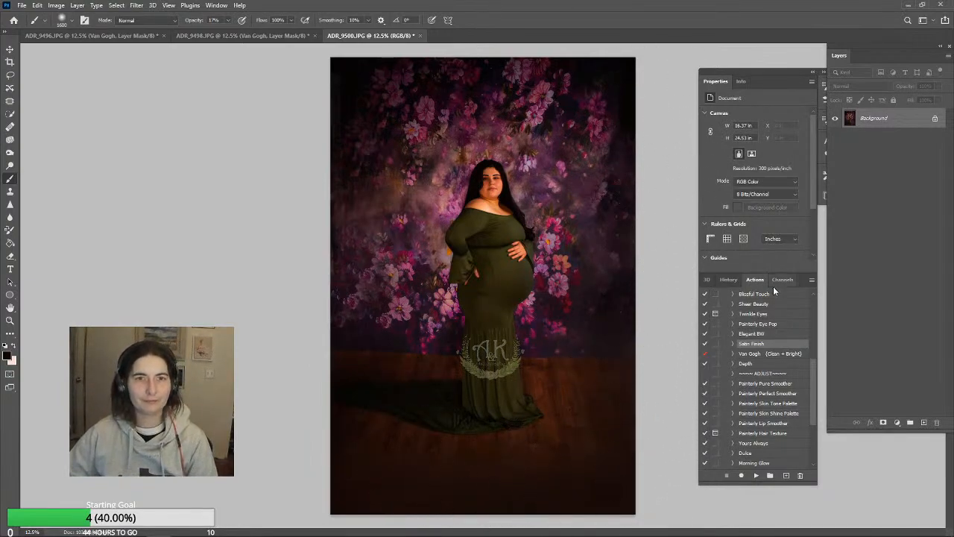
Compare ADR_9500.JPG with the finished look of ADR_9498.JPG
left_click(10, 166)
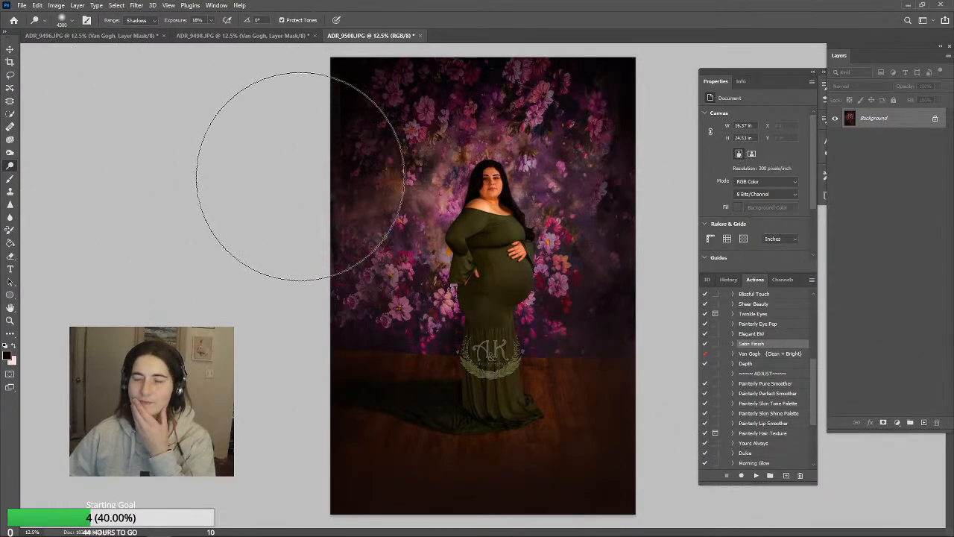
left_click(241, 36)
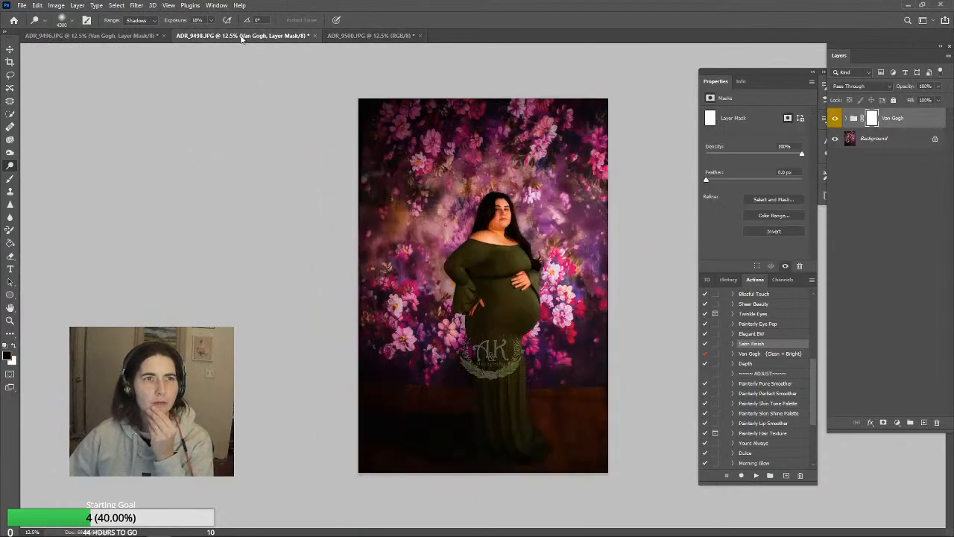
left_click(366, 36)
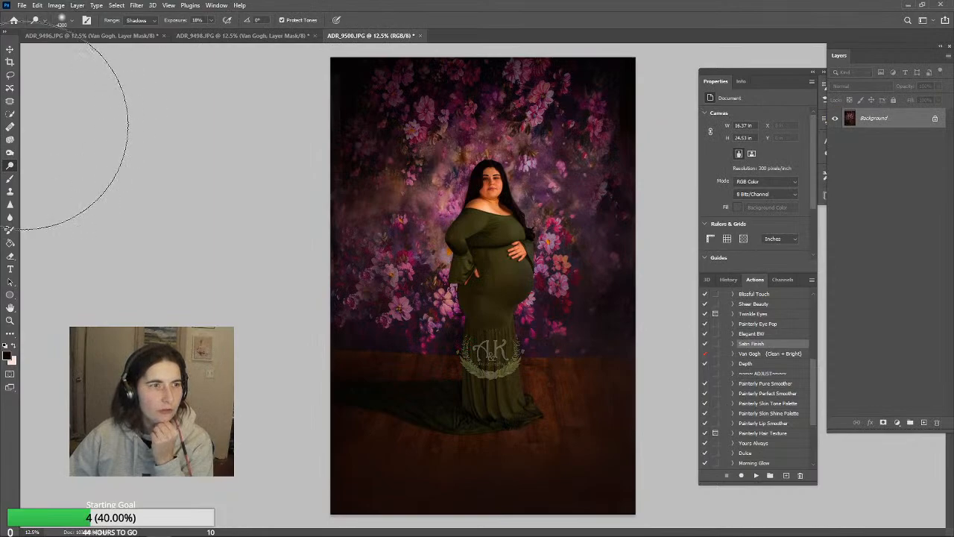
Tint the skin with a tone sampled from the face, using a 400 px Brush in Color mode at 17% opacity
left_click(11, 180)
left_click(147, 20)
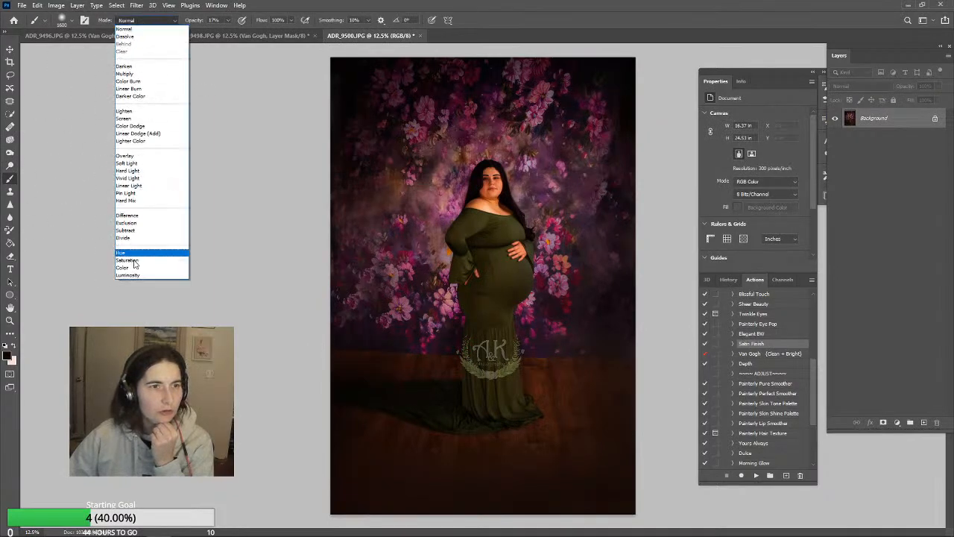
left_click(146, 265)
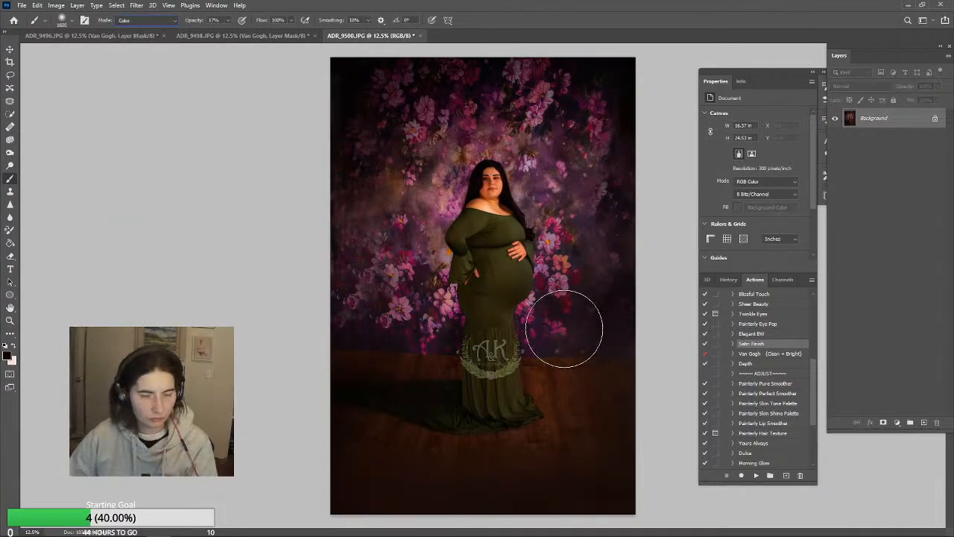
left_click(491, 166, "alt")
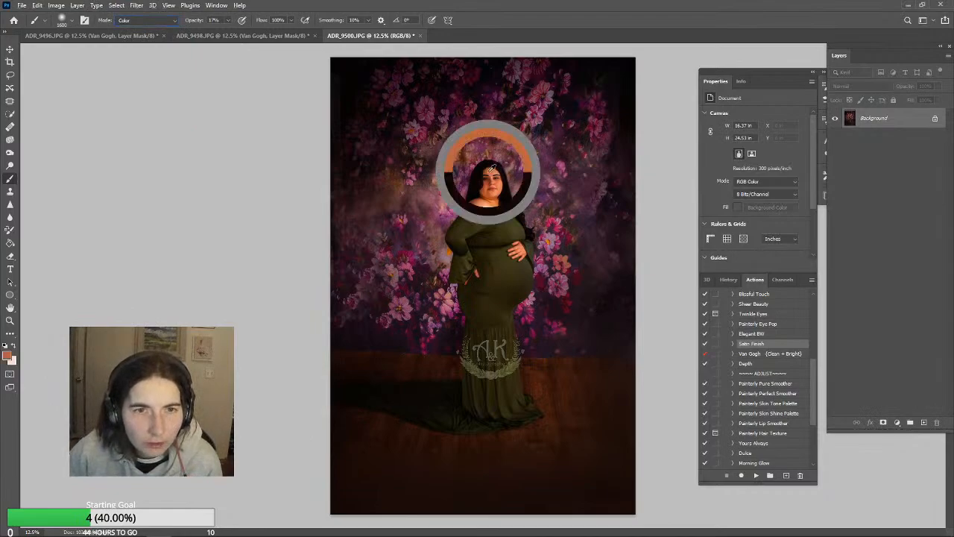
key("bracketleft")
key("bracketleft")
key("bracketleft")
key("bracketleft")
key("bracketleft")
key("bracketleft")
key("bracketleft")
key("bracketleft")
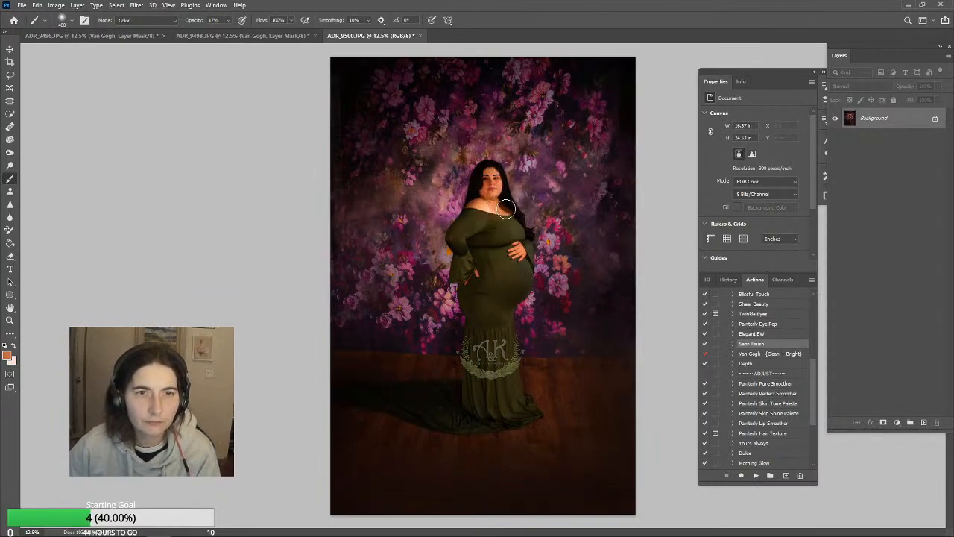
Try the Sheer Beauty action on the portrait
left_click(9, 320)
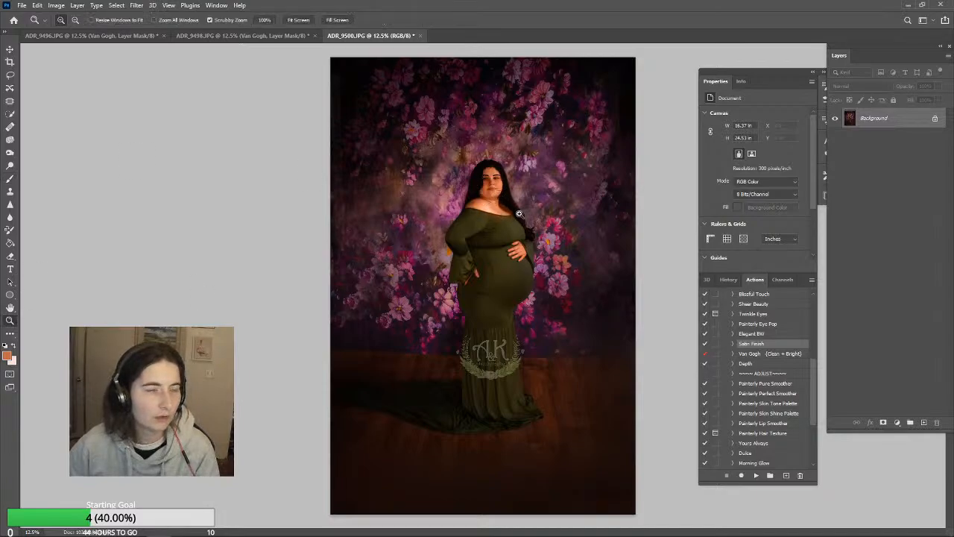
left_click(10, 48)
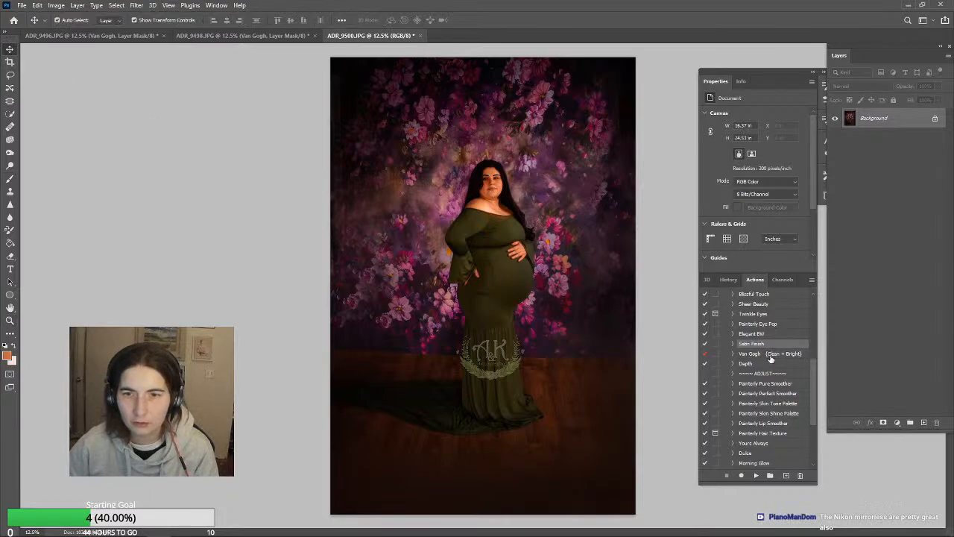
scroll(770, 359, "up", 3)
scroll(769, 395, "up", 3)
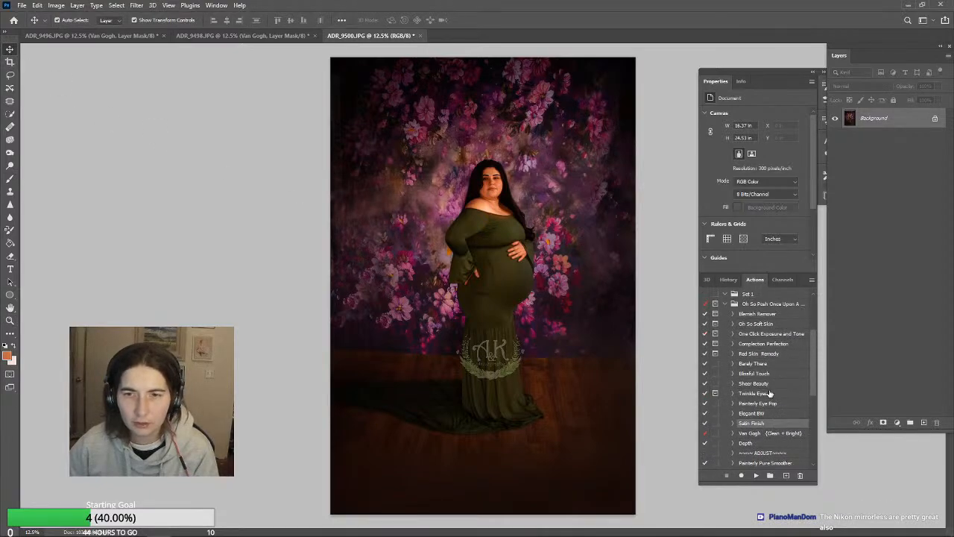
left_click(777, 384)
left_click(756, 474)
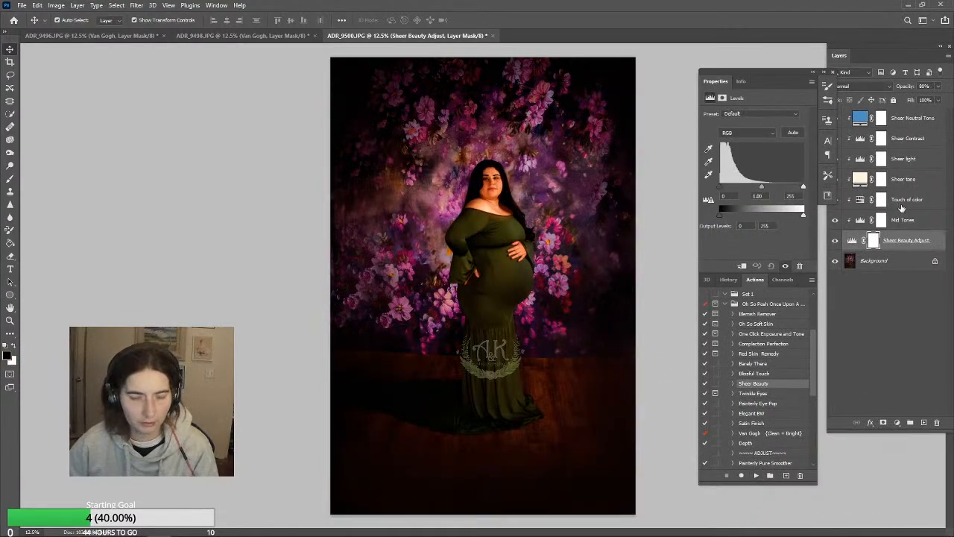
key("Delete")
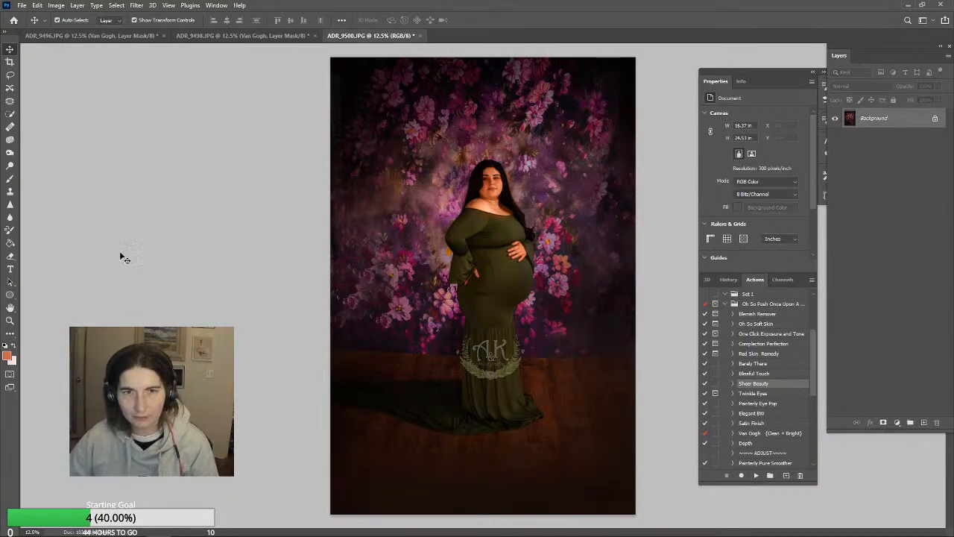
Apply the Painterly Eye Pop action to the portrait and flatten the image
left_click(769, 404)
left_click(757, 475)
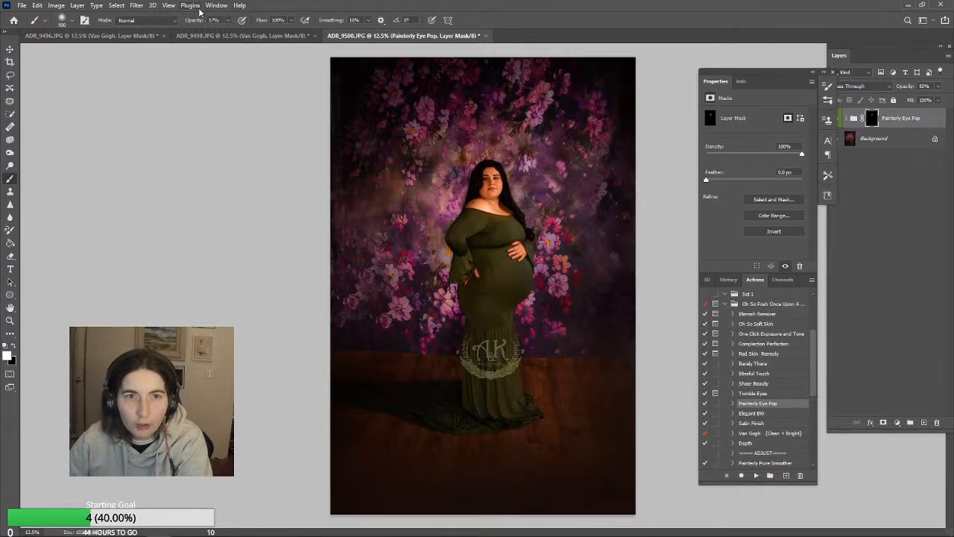
left_click(96, 6)
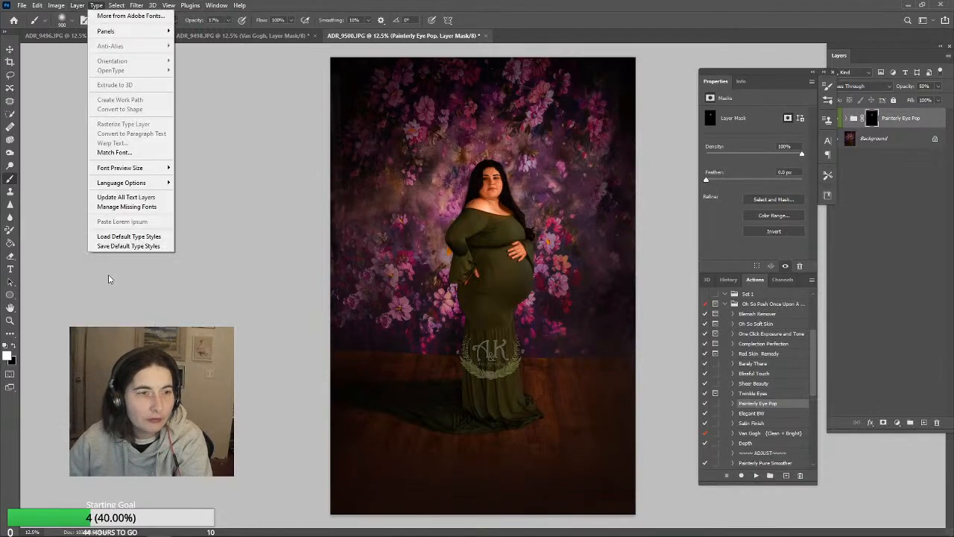
mouse_move(77, 6)
left_click(113, 385)
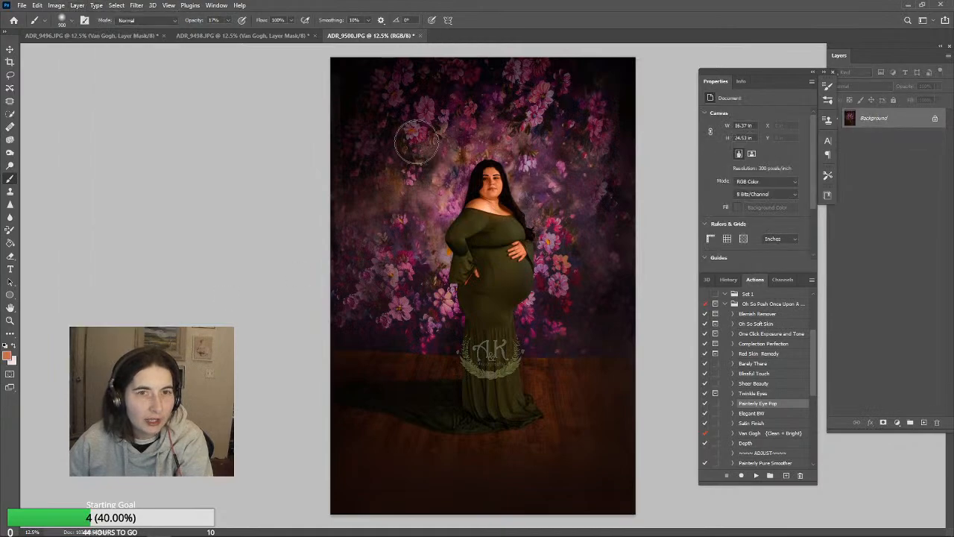
Dodge the shadows on the woman at 18% exposure, reducing the brush to 400 px for the smaller areas
left_click(10, 166)
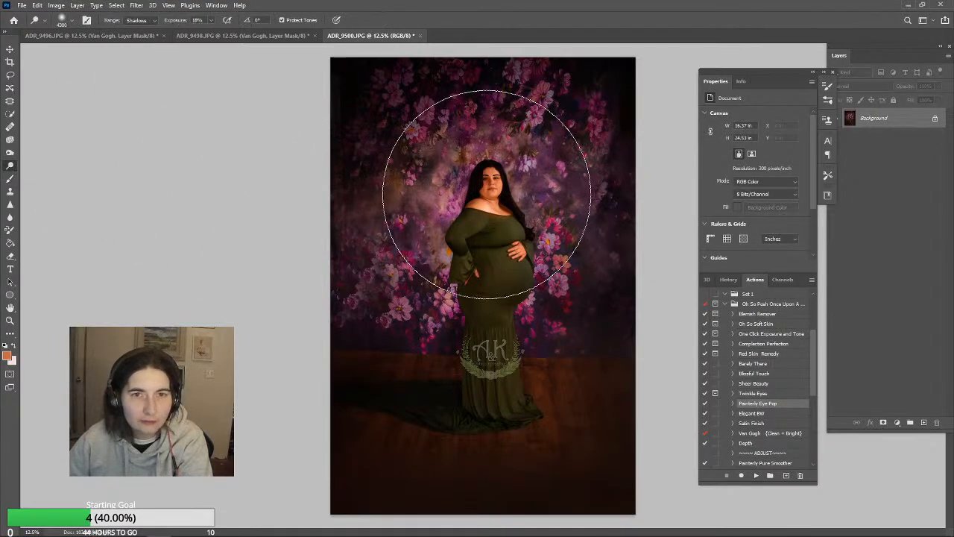
key("bracketleft")
key("bracketleft")
key("bracketleft")
key("bracketleft")
key("bracketleft")
key("bracketleft")
key("bracketleft")
key("bracketleft")
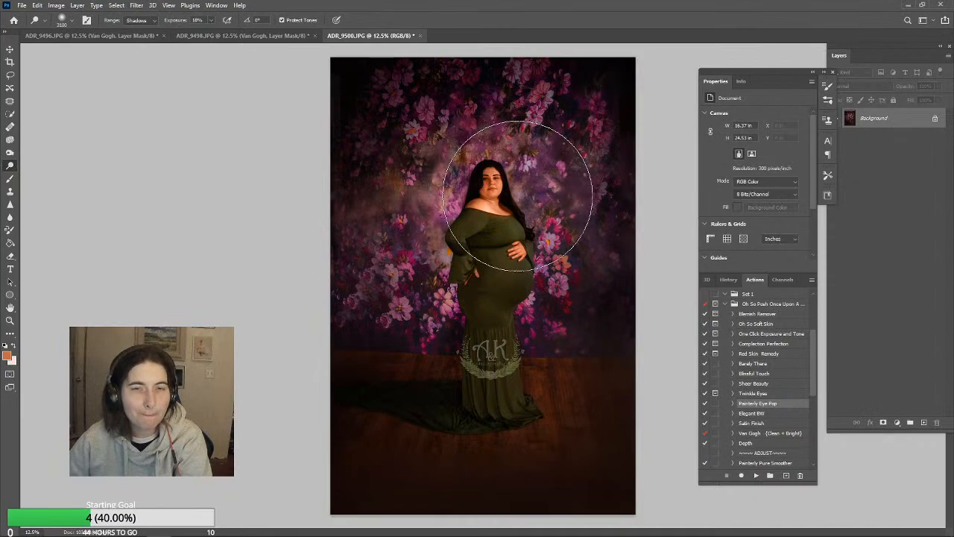
key("bracketleft")
key("bracketleft")
key("bracketleft")
key("bracketleft")
key("bracketleft")
key("bracketleft")
key("bracketleft")
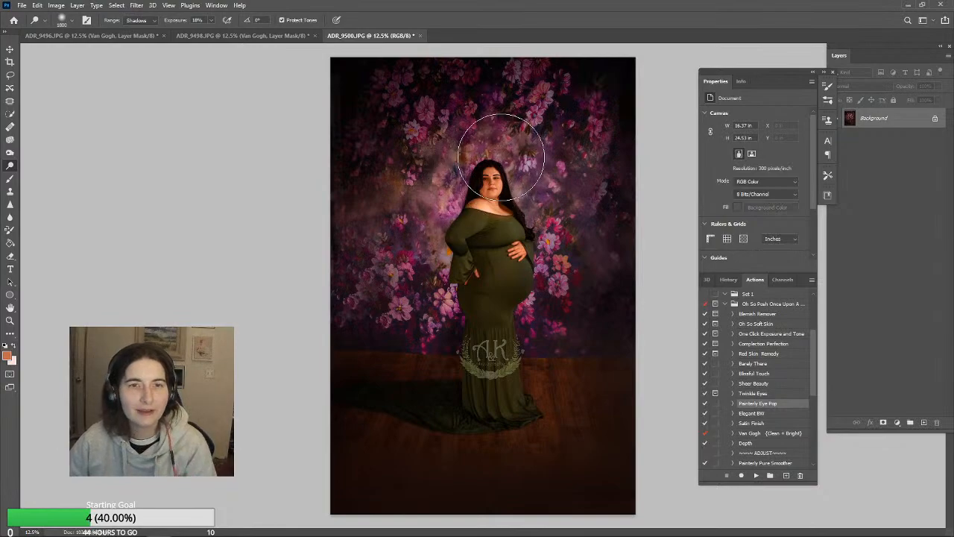
key("bracketleft")
key("bracketleft")
key("bracketleft")
key("bracketleft")
key("bracketleft")
key("bracketleft")
key("bracketleft")
key("bracketleft")
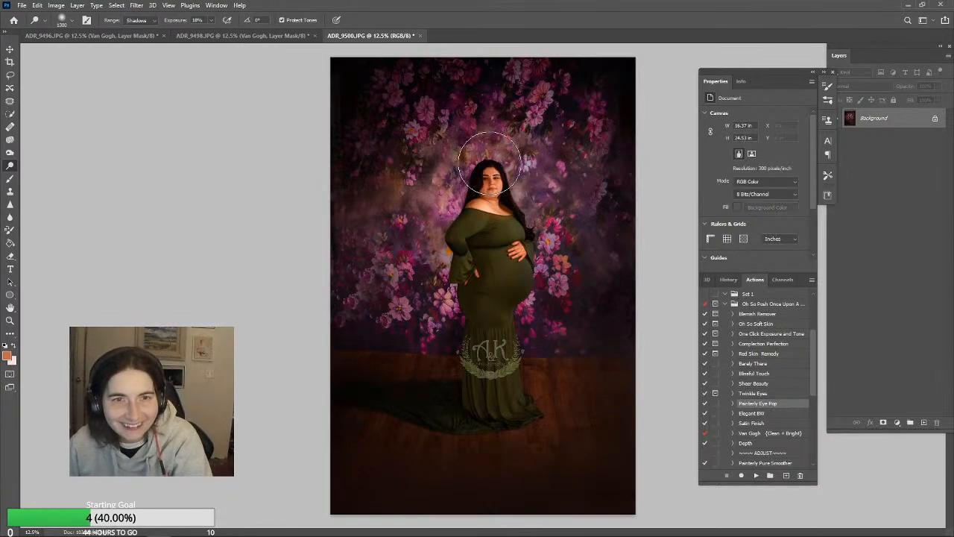
key("bracketleft")
key("bracketleft")
key("bracketleft")
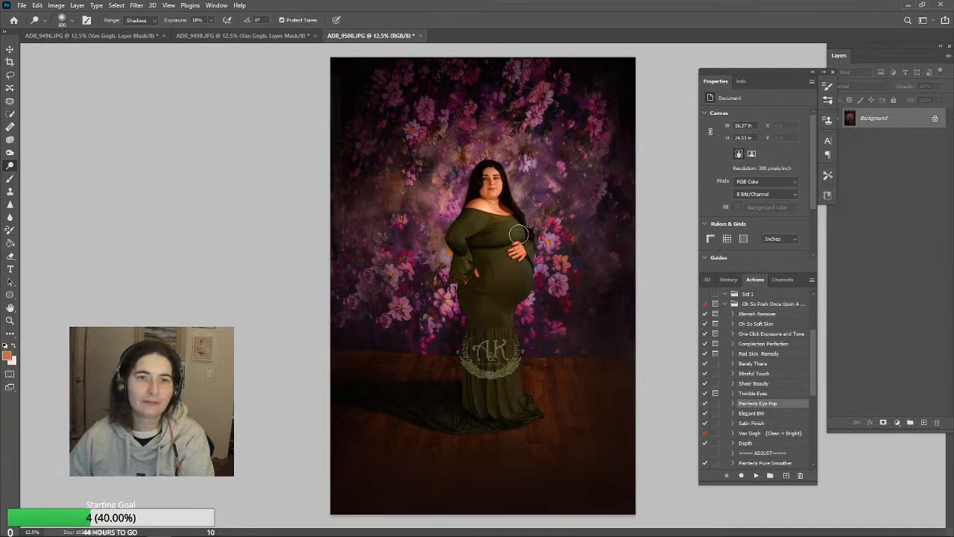
key("p")
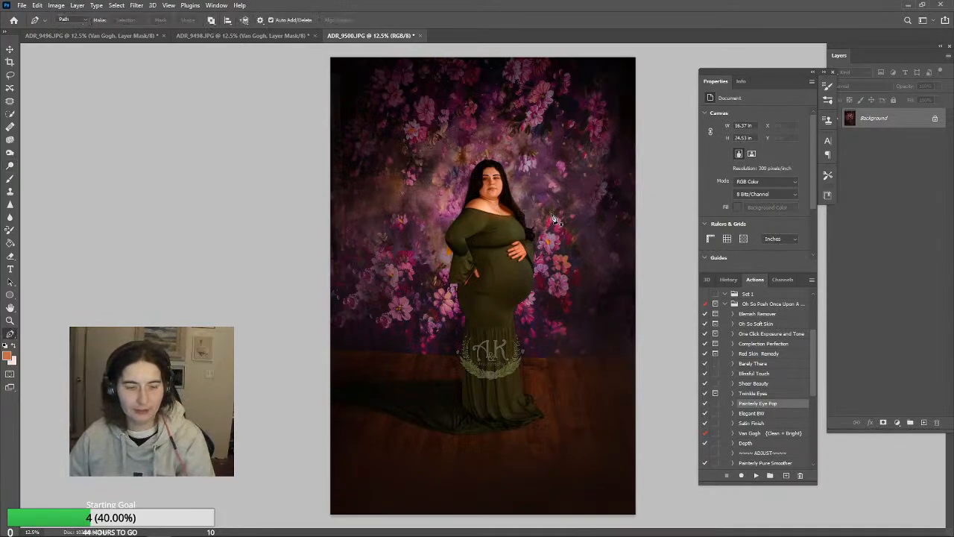
left_click(138, 125)
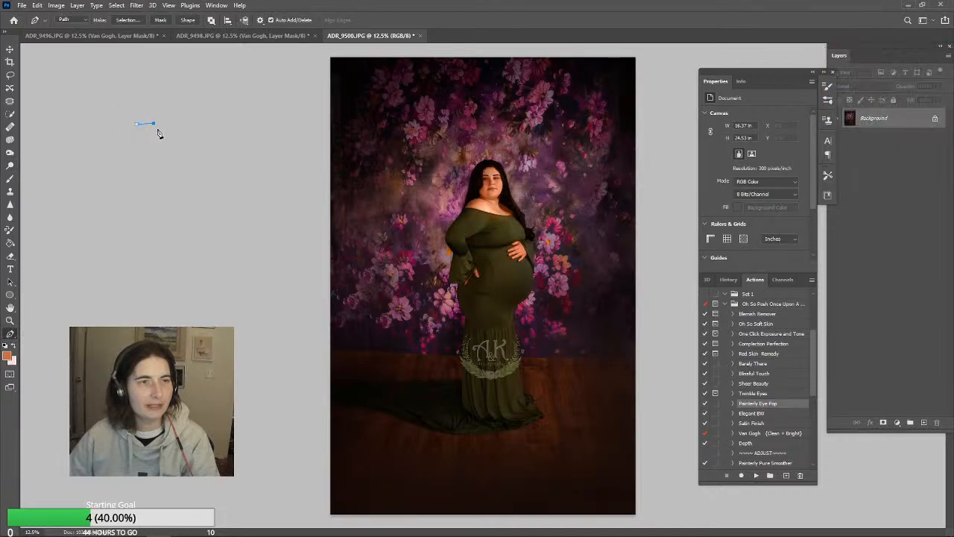
key("v")
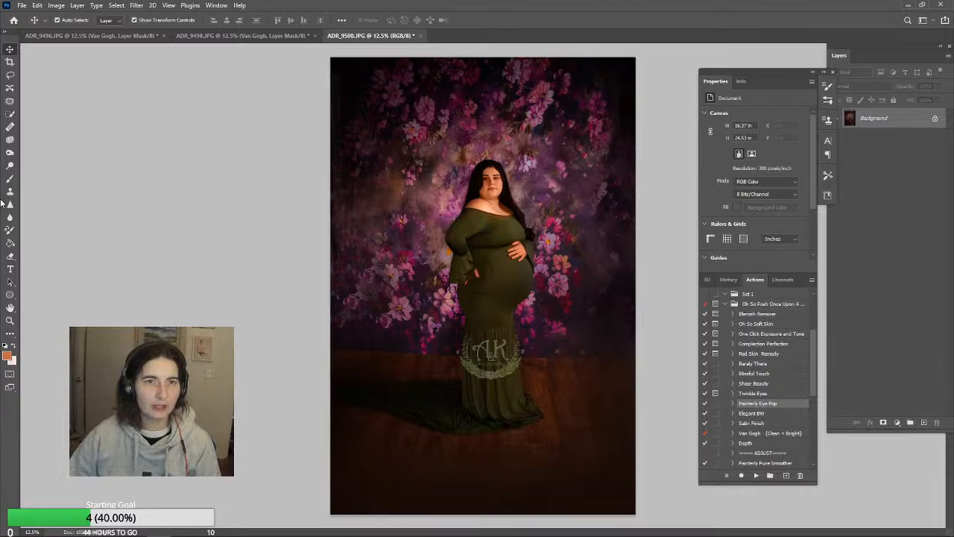
Straighten the photo with a slight rotation inside a 2:3 content-aware crop
left_click(11, 63)
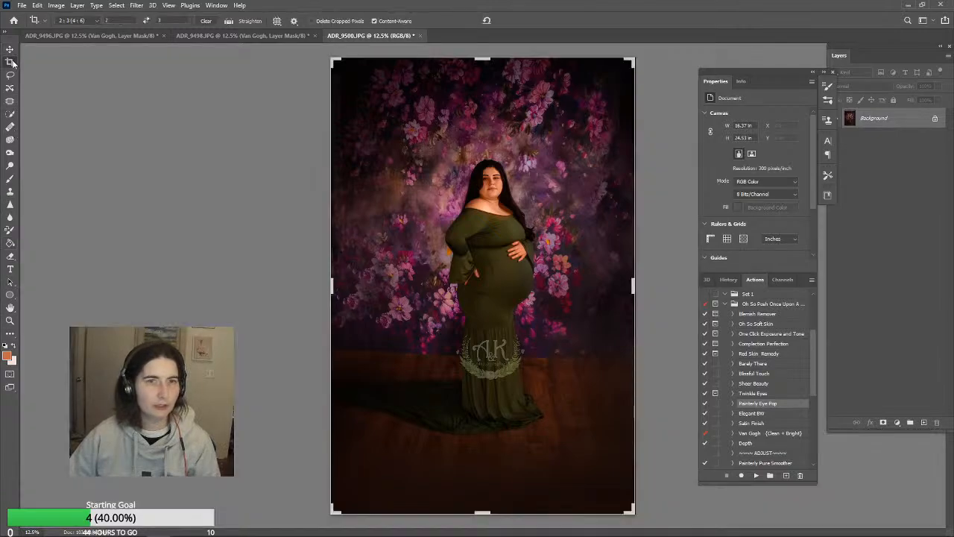
mouse_move(658, 52)
left_mouse_down()
mouse_move(660, 63)
mouse_move(654, 56)
left_mouse_up()
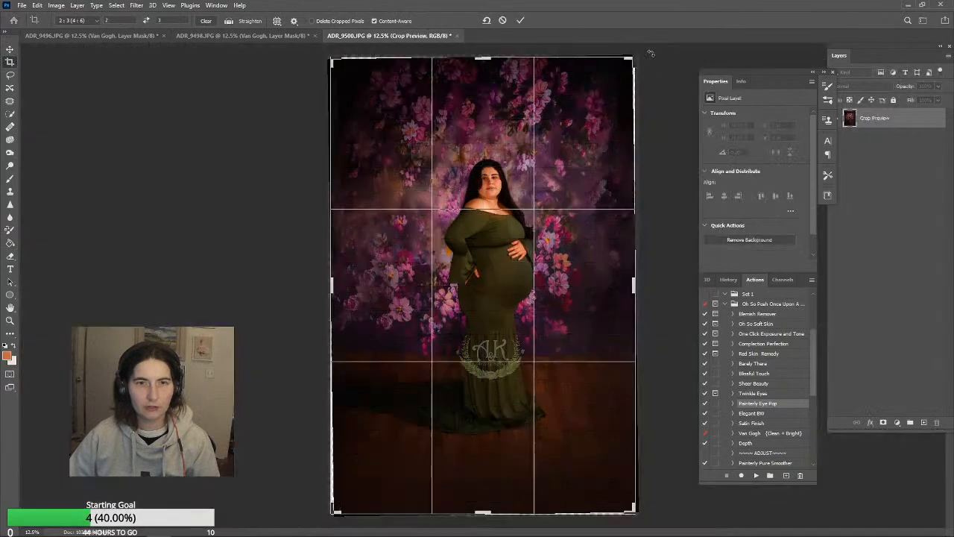
left_click(524, 20)
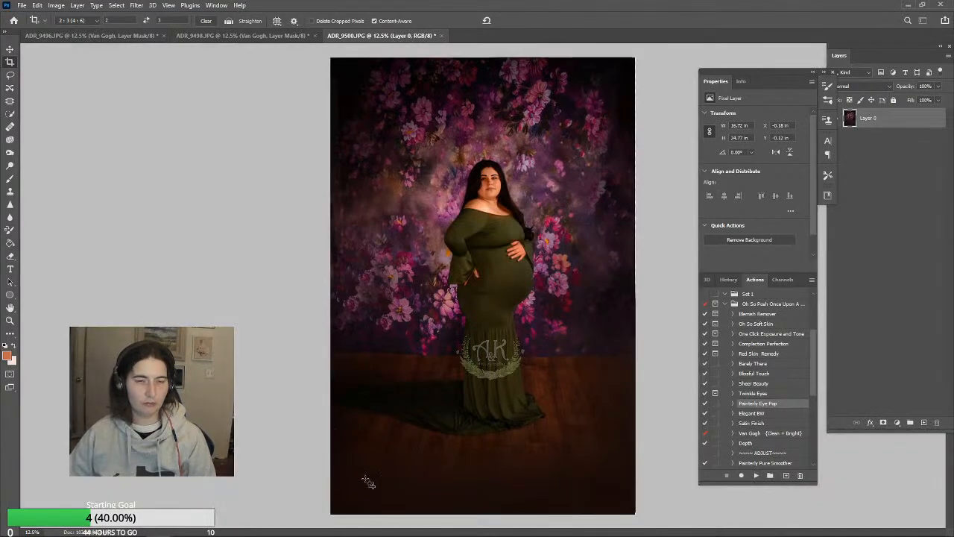
left_click(10, 48)
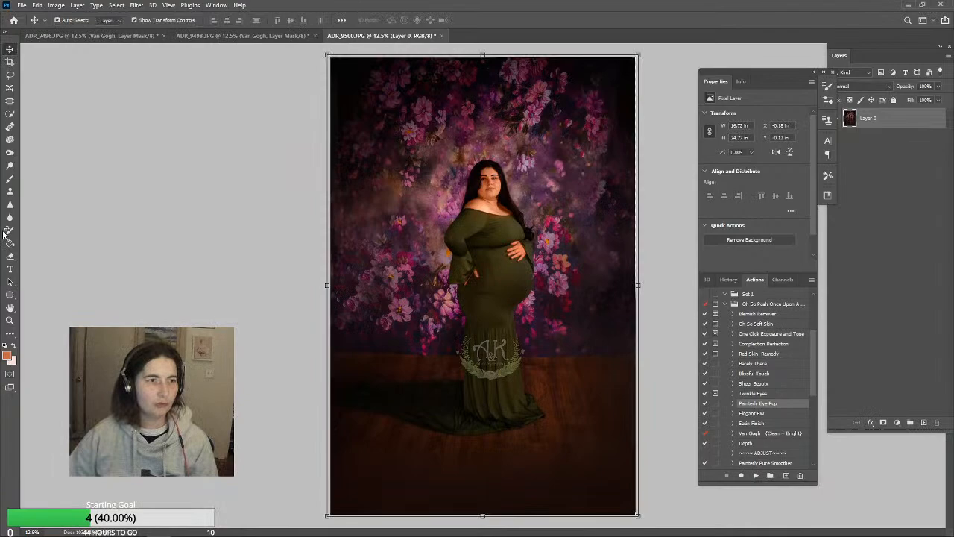
left_click(10, 179)
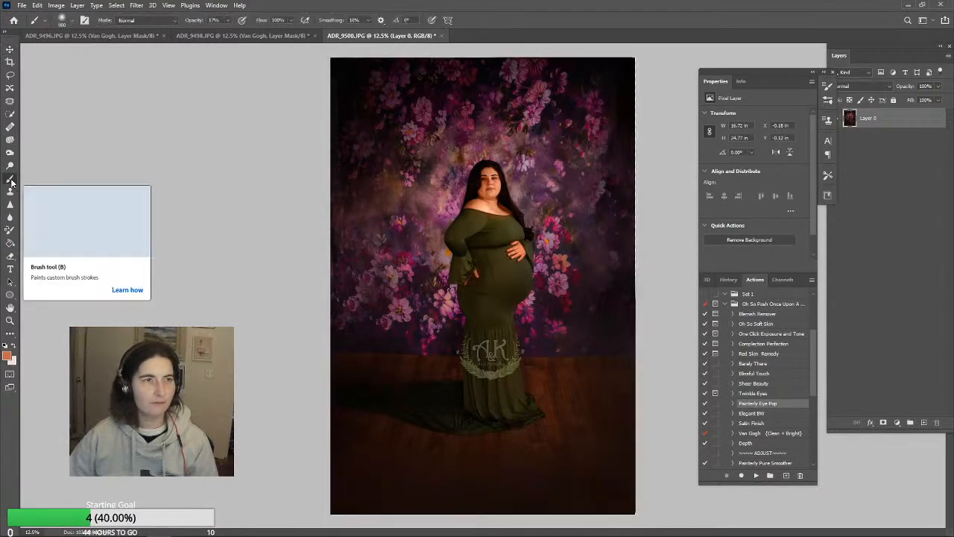
Smooth the dress below the belly by cloning nearby green fabric with a 300 px Clone Stamp at 61% opacity
left_click(11, 192)
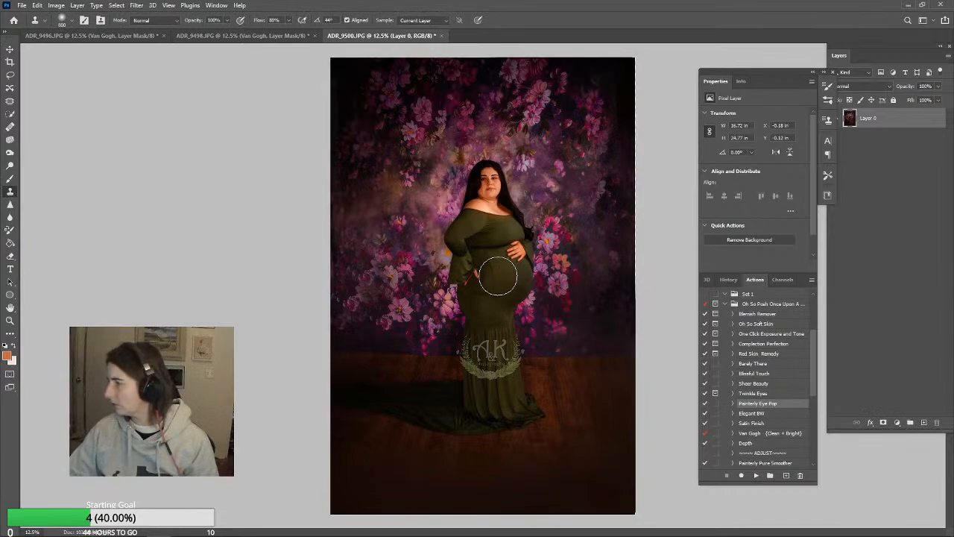
key("bracketleft")
key("bracketleft")
key("bracketleft")
key("bracketleft")
key("bracketleft")
key("bracketleft")
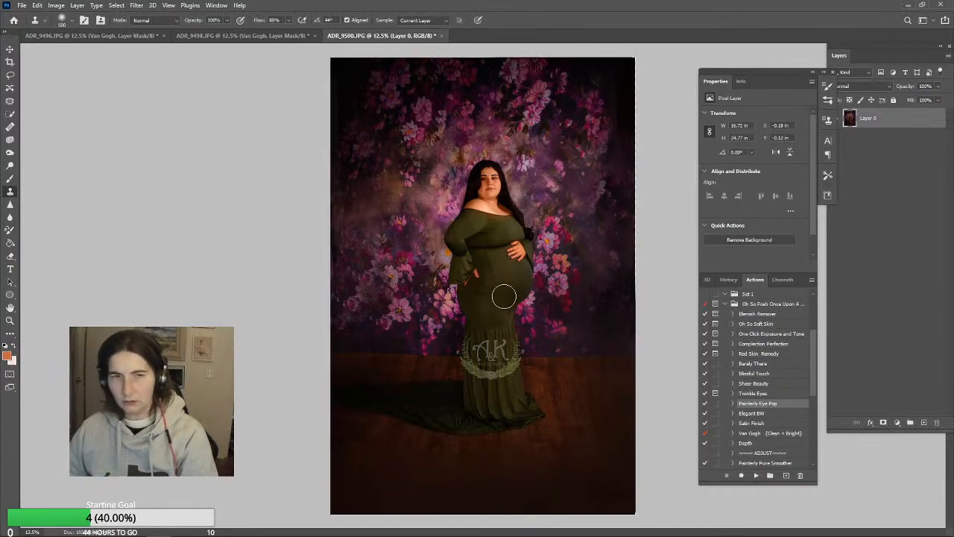
key("bracketright")
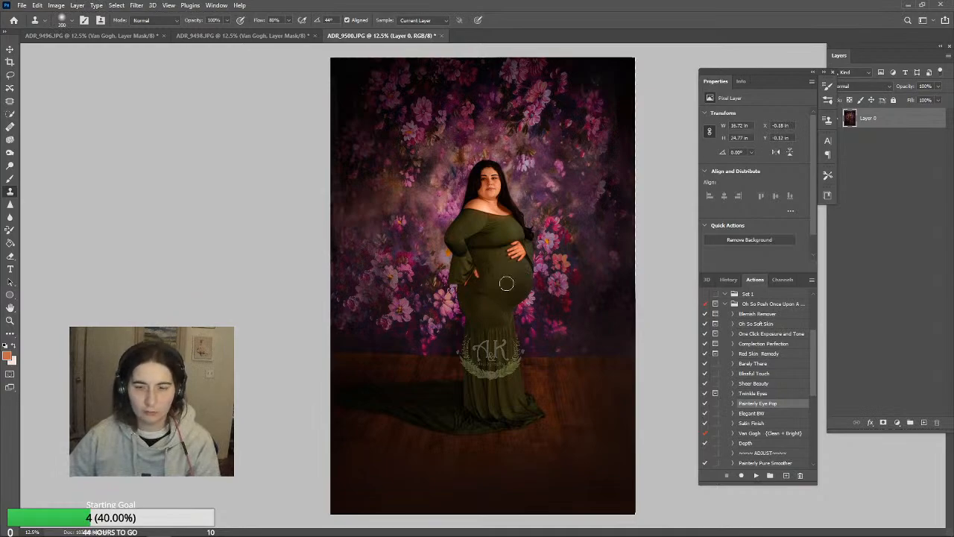
left_click(226, 20)
left_click_drag(230, 35, 210, 35)
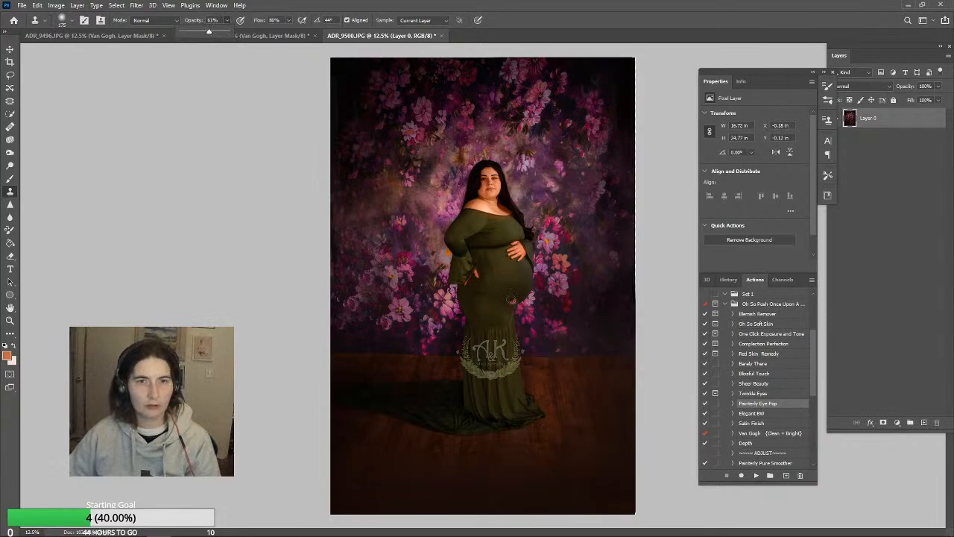
key("bracketright")
key("bracketright")
key("bracketright")
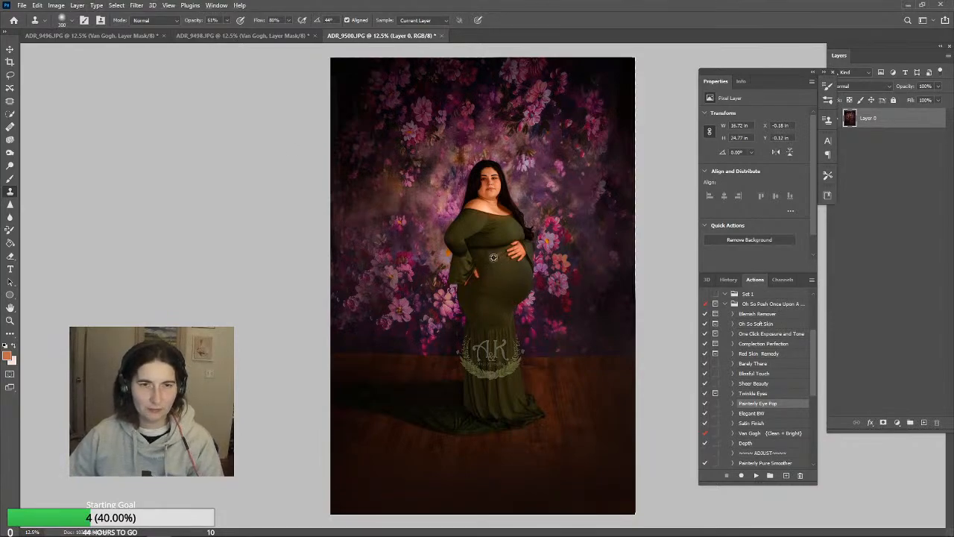
left_click(479, 294)
left_click(492, 301, "alt")
left_click(491, 320)
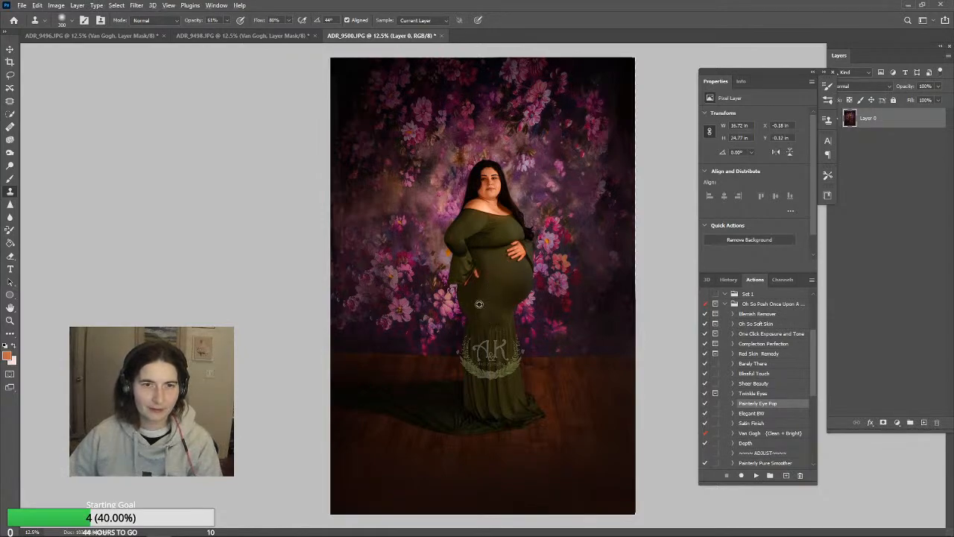
left_click(479, 301, "alt")
left_click(501, 293)
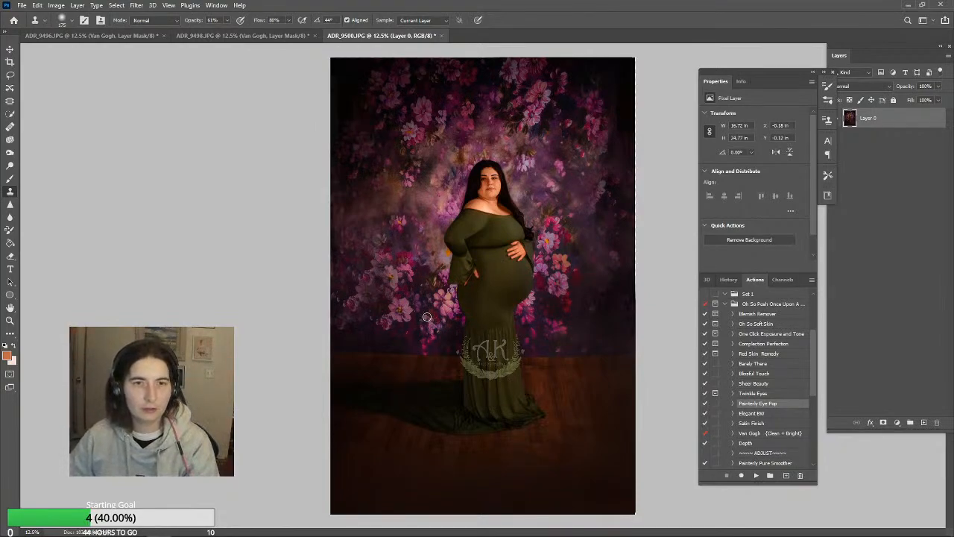
Paint over the dress with its own sampled green, using a 400 px brush in Color mode at 17% opacity
left_click(9, 178)
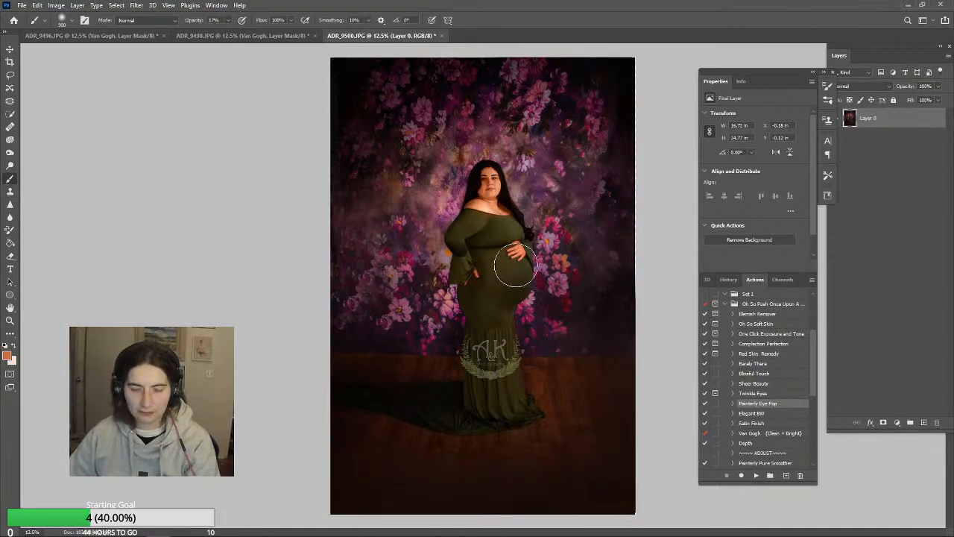
left_click(504, 223, "alt")
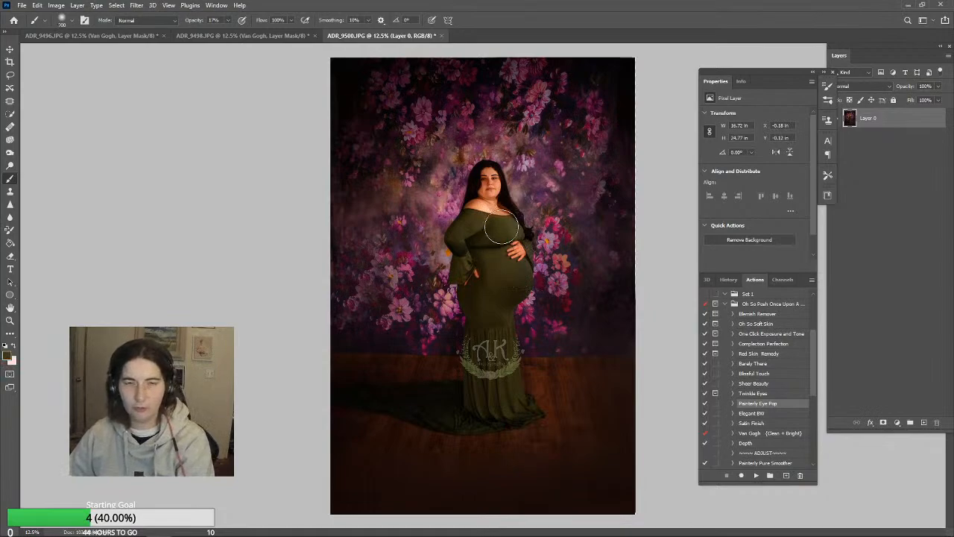
left_click(153, 20)
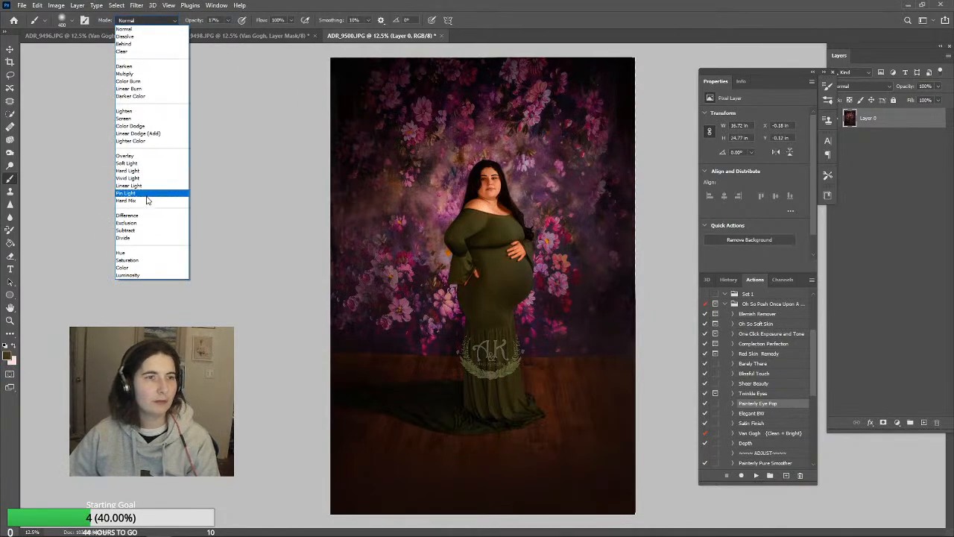
left_click(142, 261)
left_click(131, 20)
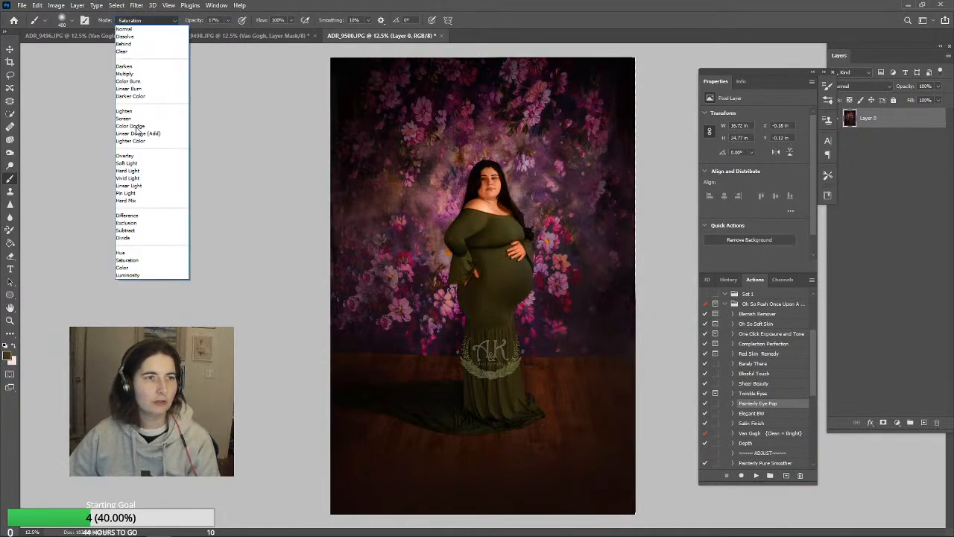
left_click(128, 267)
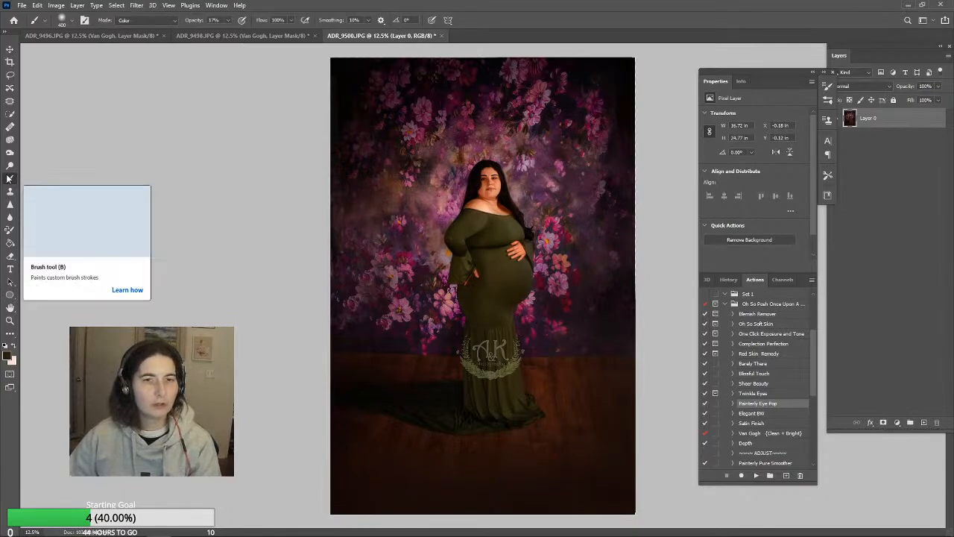
left_click(770, 443)
left_click(756, 474)
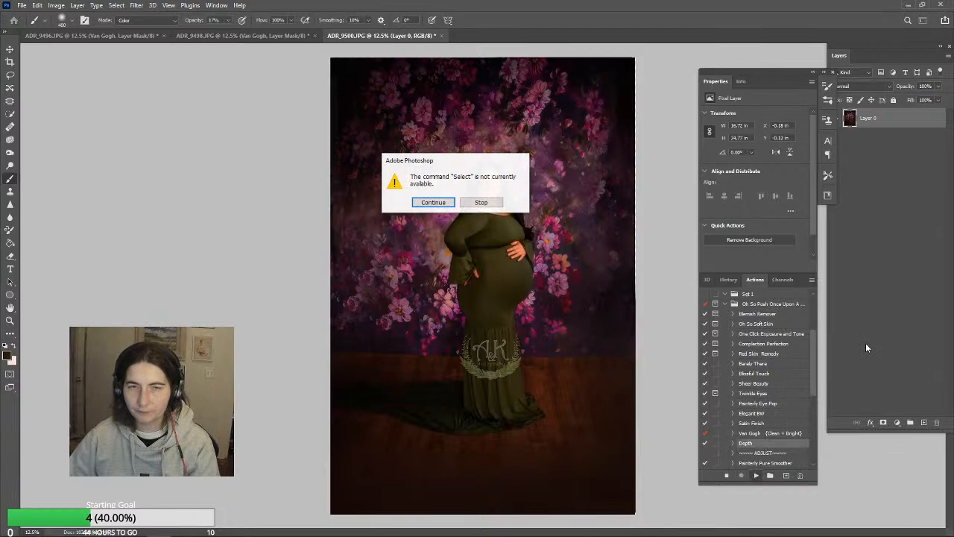
left_click(466, 204)
Flatten the image, run the Depth action with its layer at 12% opacity, and flatten again
left_click(77, 5)
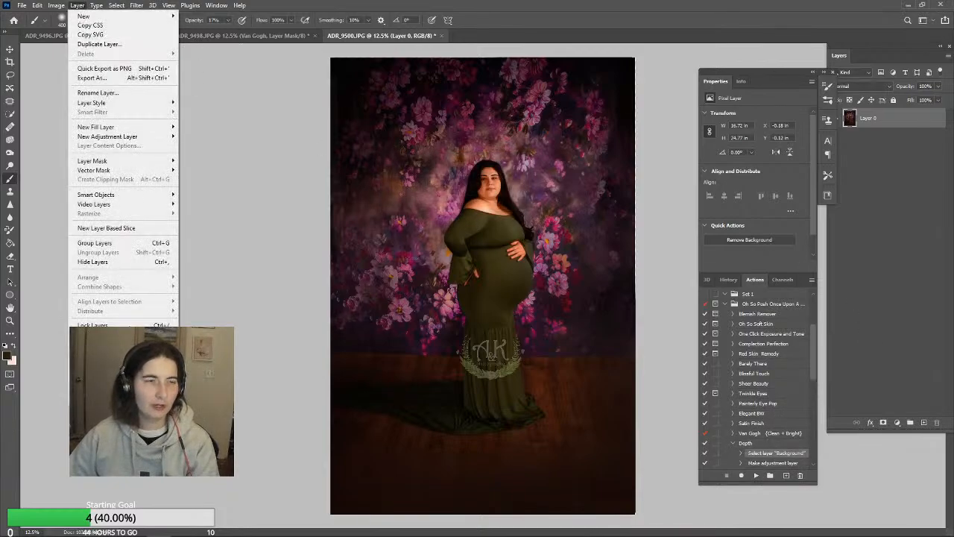
left_click(96, 383)
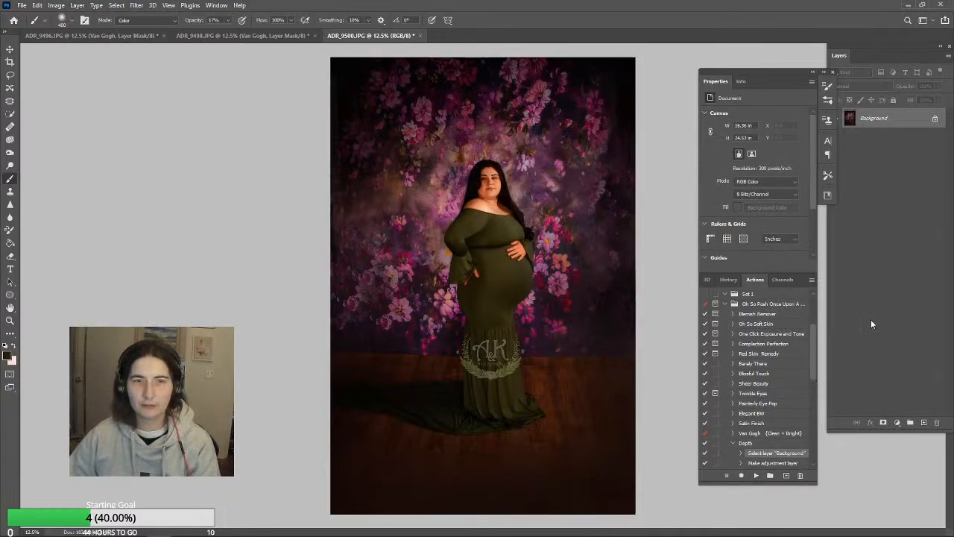
left_click(745, 445)
left_click(756, 475)
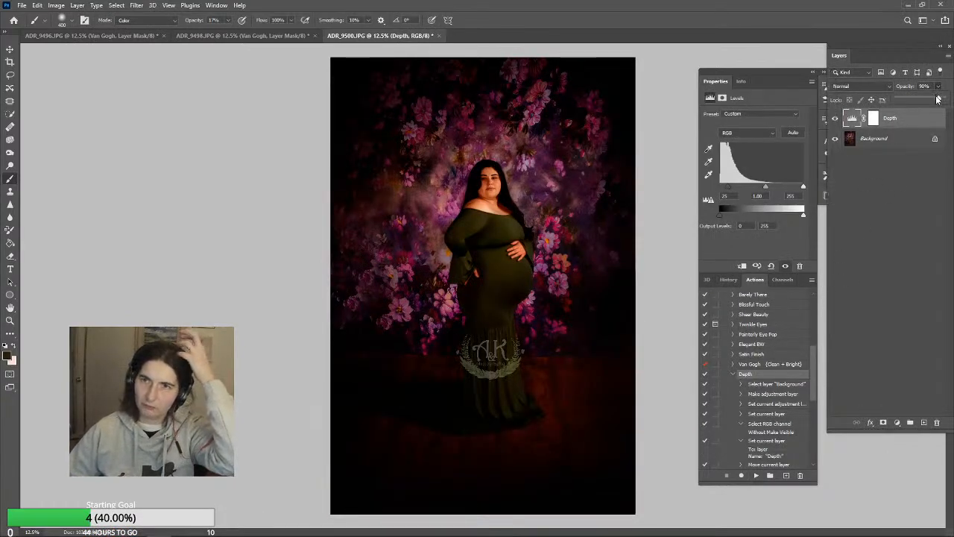
left_click_drag(912, 100, 897, 101)
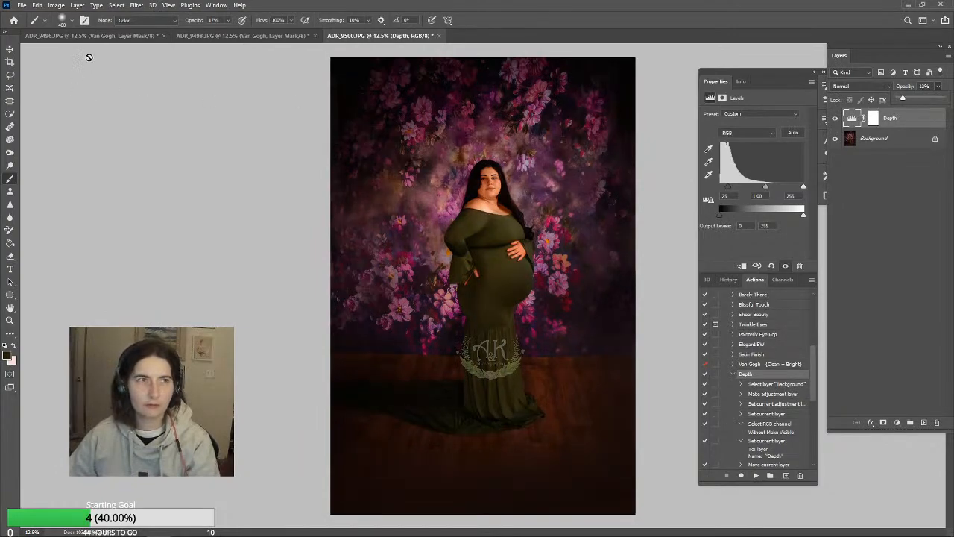
left_click(77, 6)
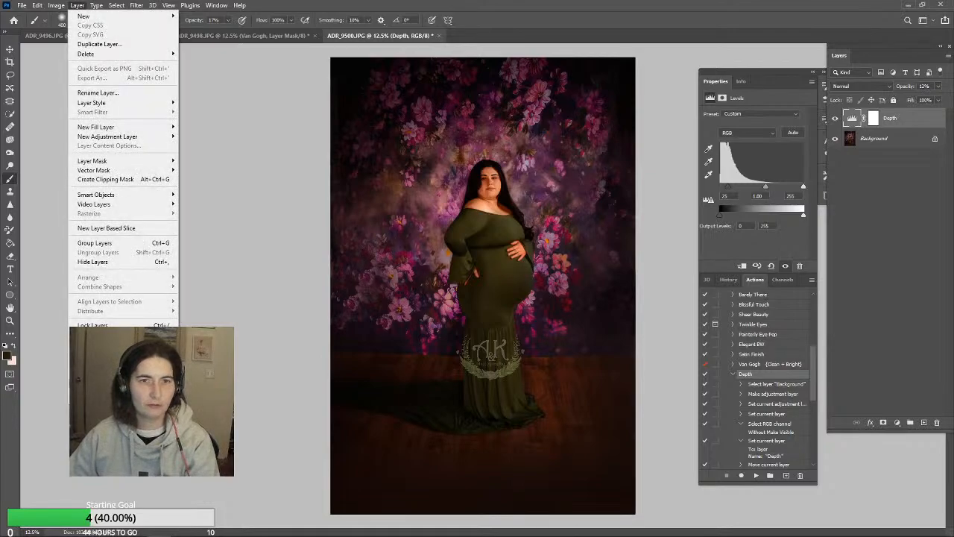
left_click(97, 382)
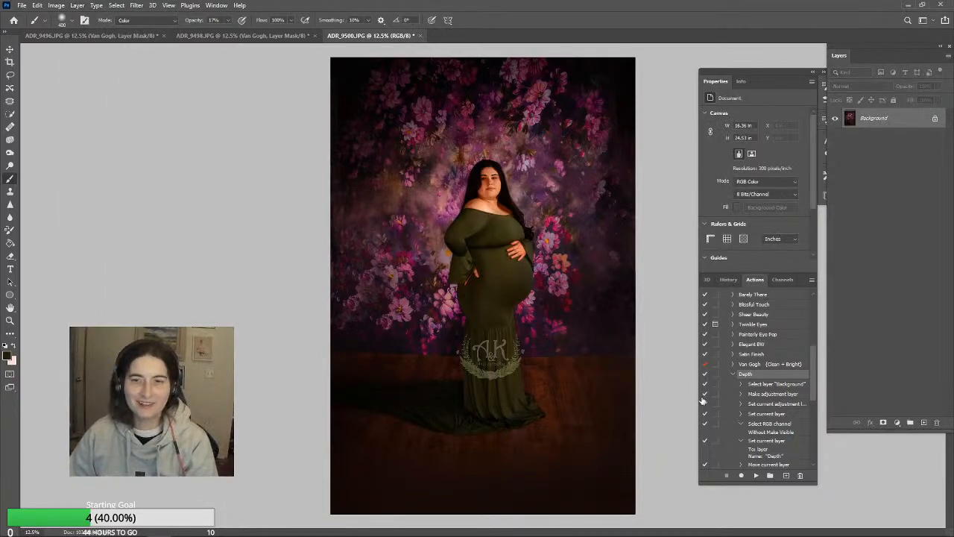
Run the Satin Finish action, reduce its layer to 18% opacity, and flatten the image
left_click(733, 374)
left_click(765, 354)
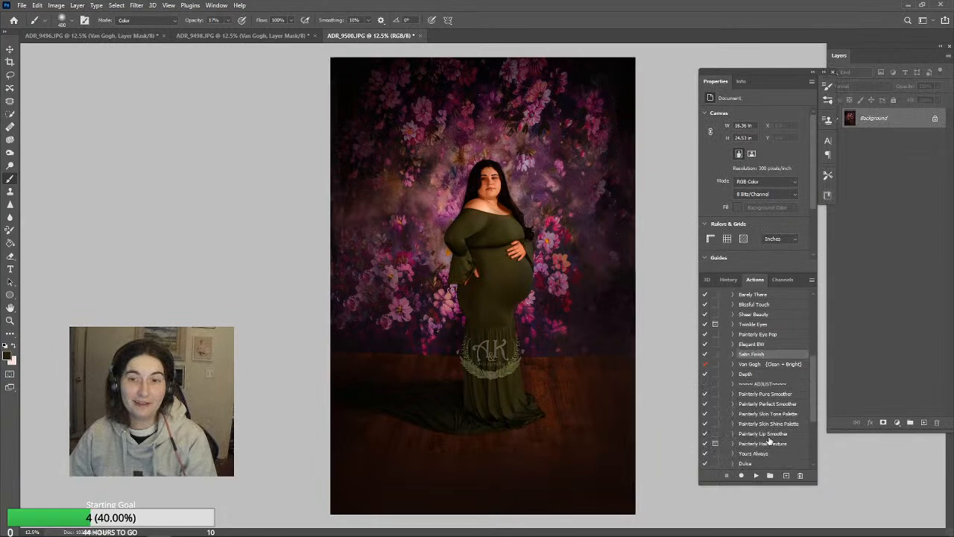
left_click(755, 476)
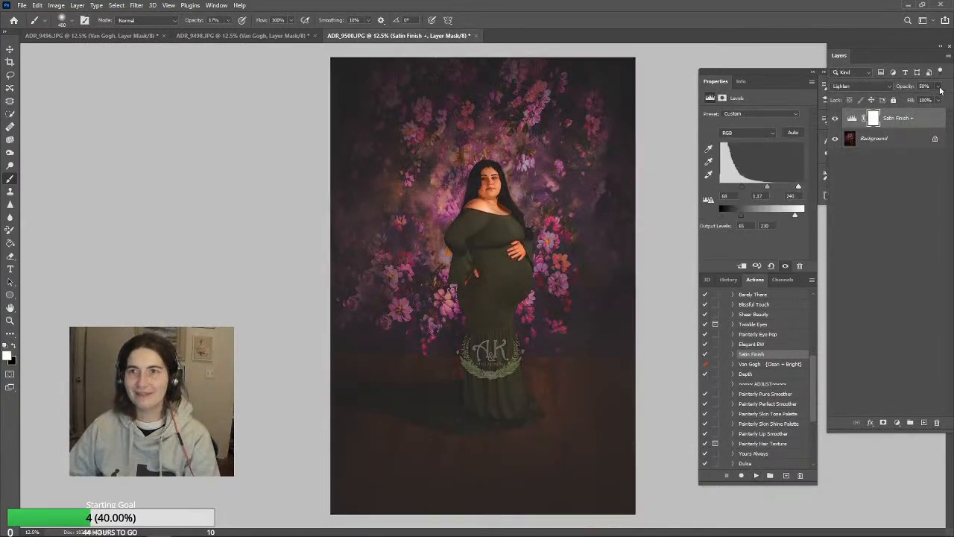
left_click_drag(916, 101, 904, 101)
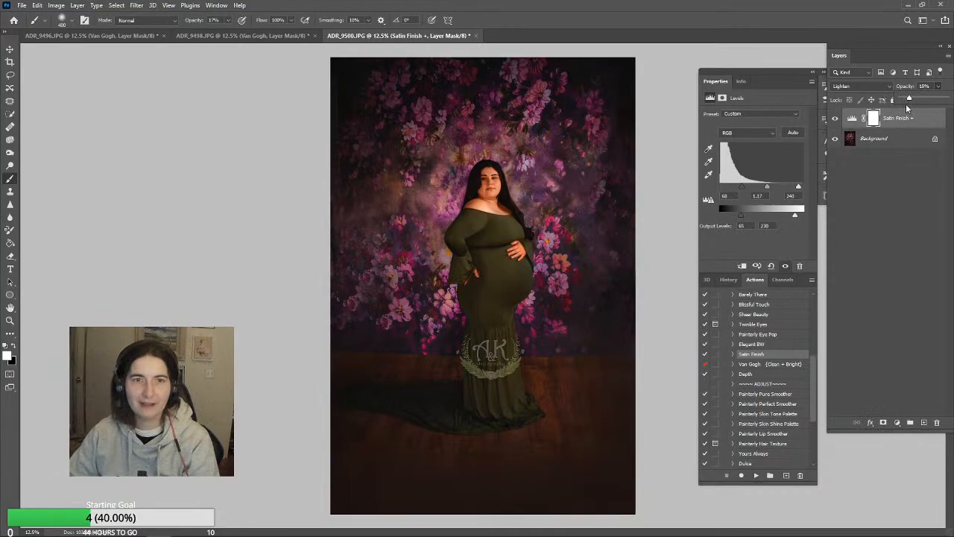
left_click(76, 5)
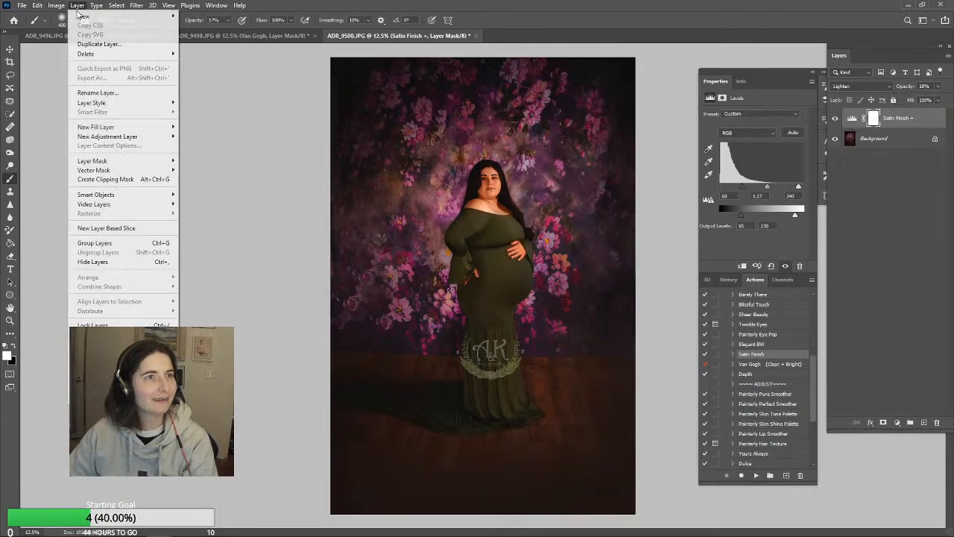
left_click(97, 384)
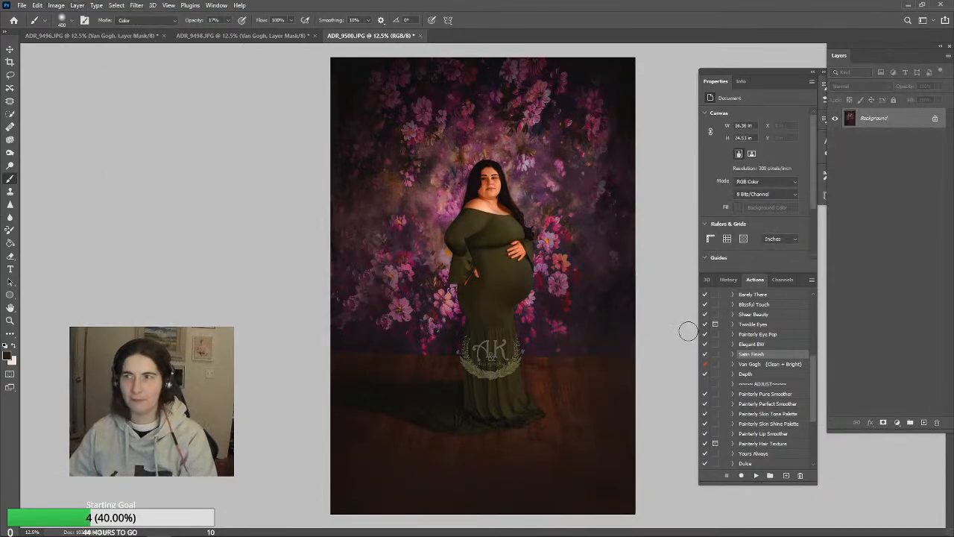
Save ADR_9500.JPG as a maximum-quality (12) baseline JPEG and close it
key("ctrl+s")
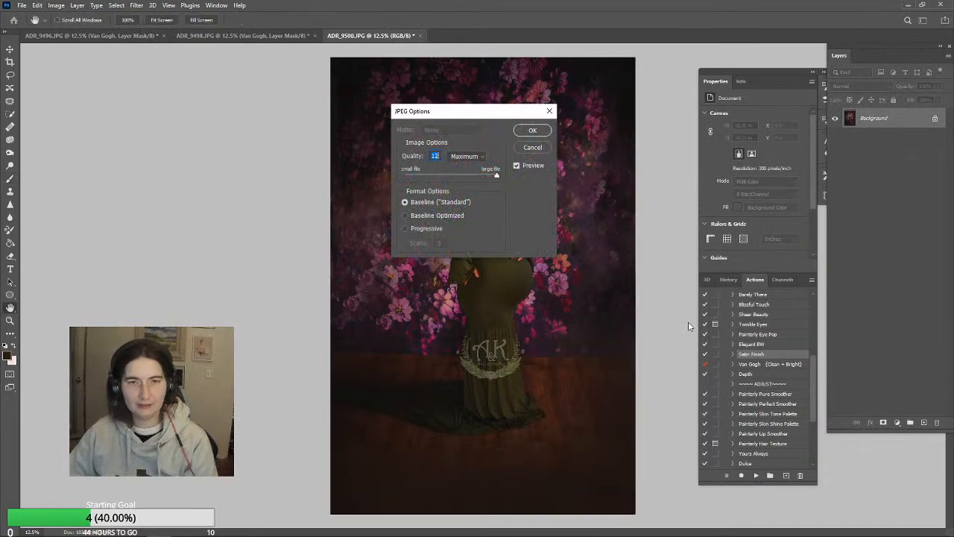
left_click(532, 131)
key("b")
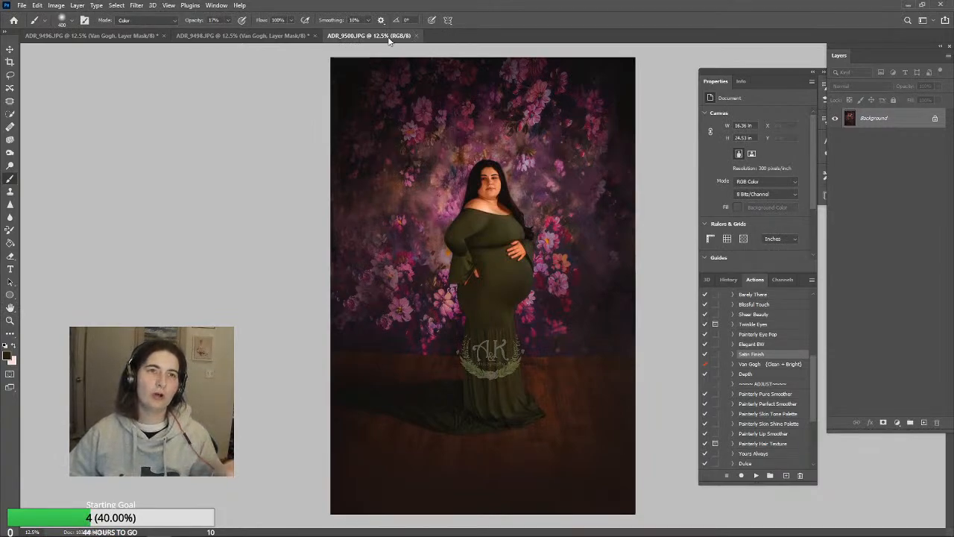
left_click(417, 36)
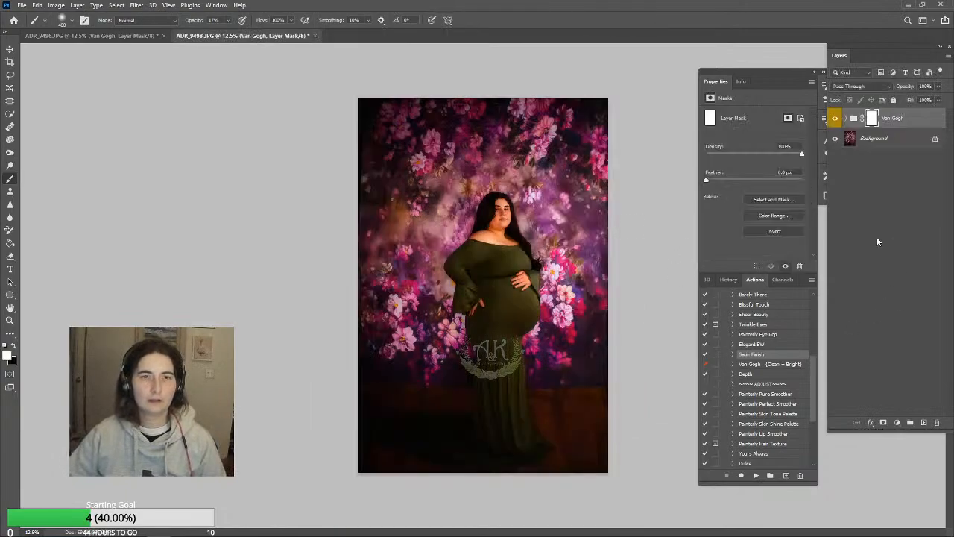
Lower the Van Gogh group in ADR_9498.JPG to 52% opacity and flatten the image
left_click(938, 86)
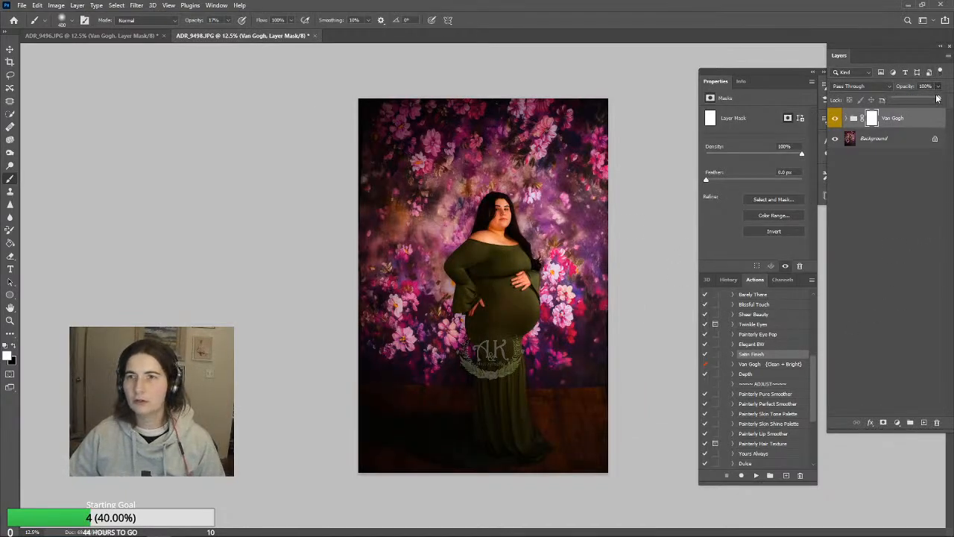
left_click_drag(938, 98, 921, 106)
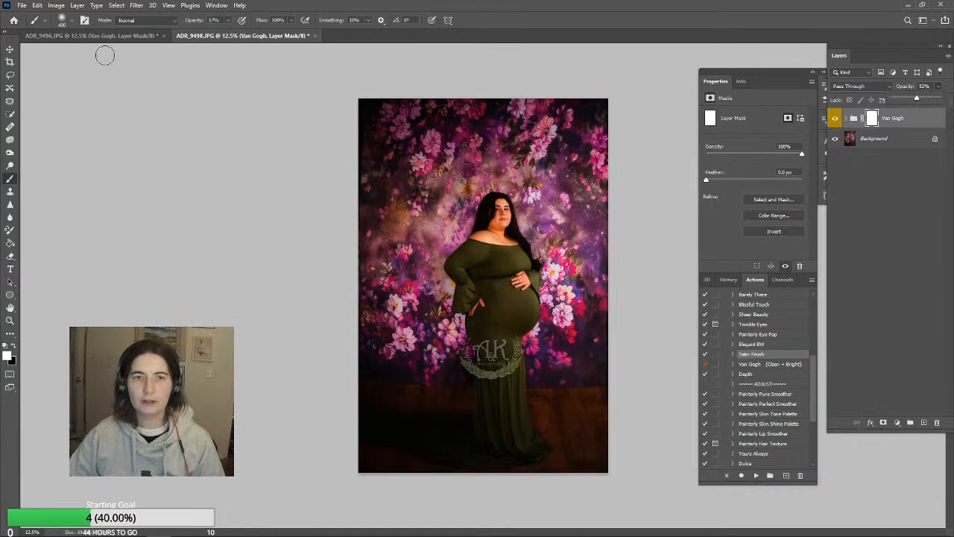
left_click(77, 5)
left_click(95, 377)
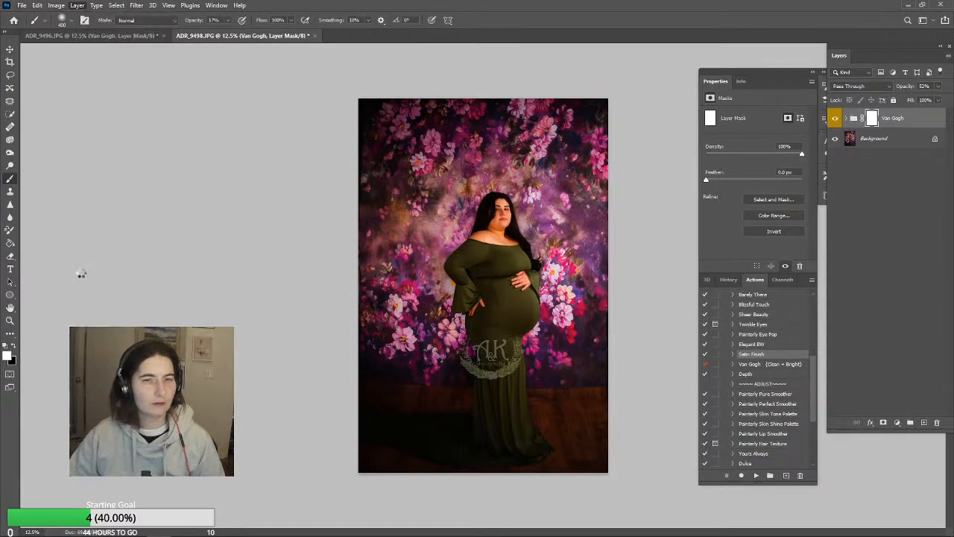
left_click(85, 35)
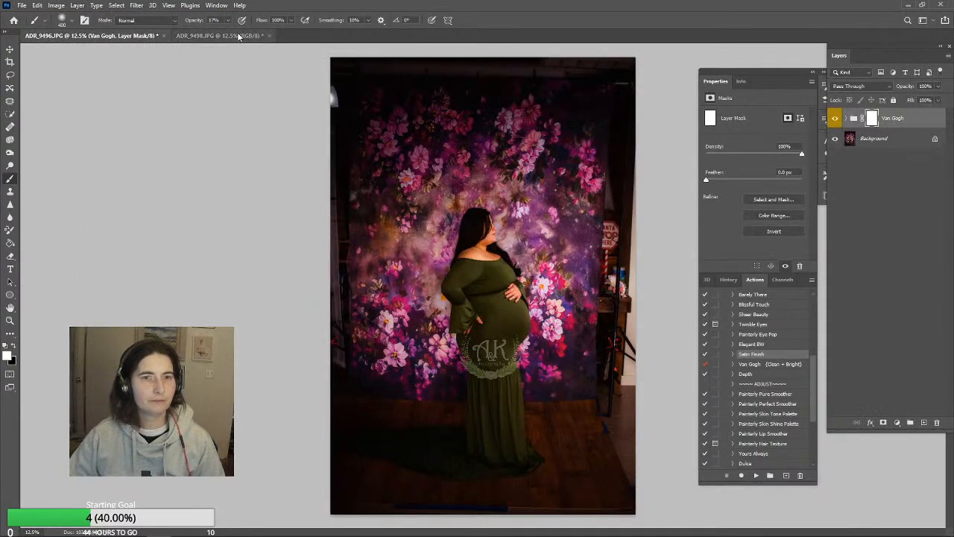
left_click(237, 38)
left_click(128, 36)
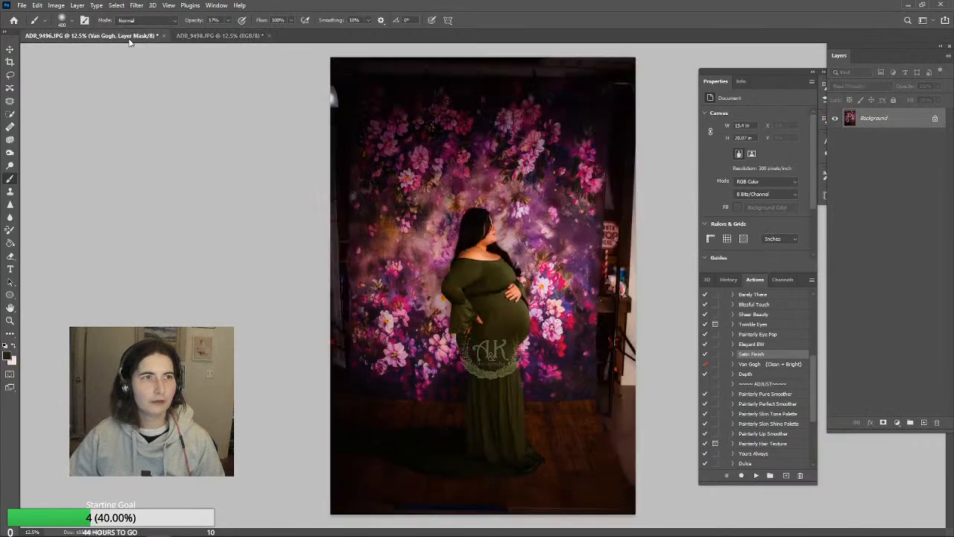
left_click(227, 37)
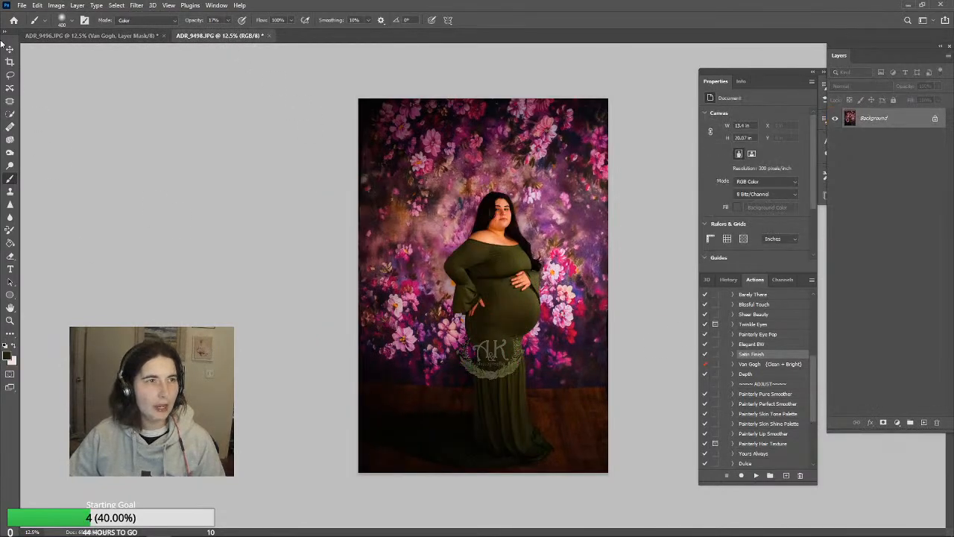
Rotate ADR_9498.JPG slightly to straighten it, applying a 2:3 content-aware crop
key("c")
left_click_drag(640, 104, 638, 104)
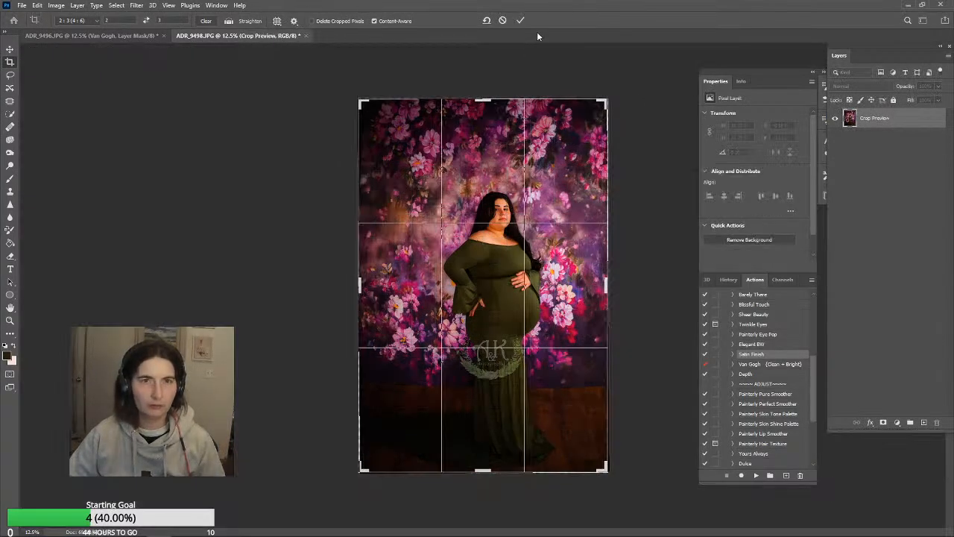
left_click(521, 21)
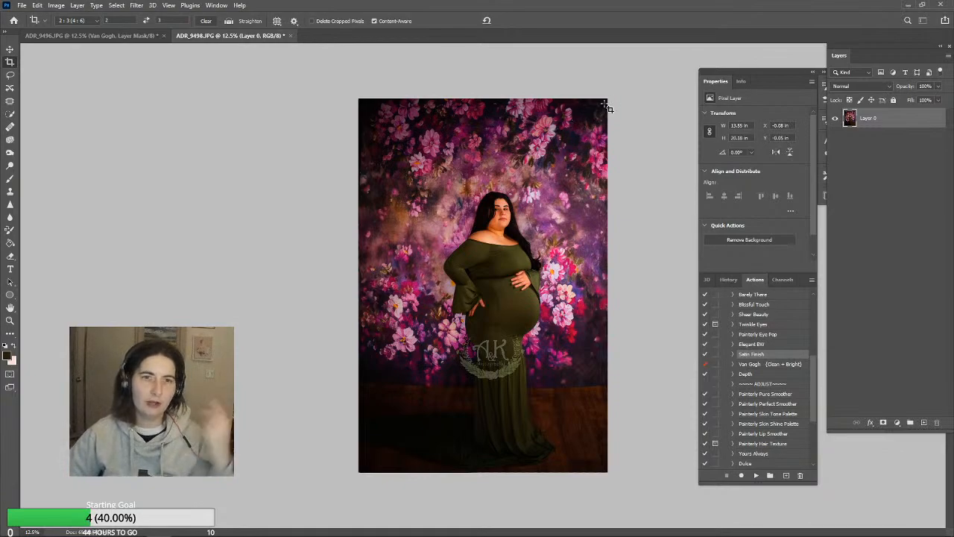
Clone Stamp the fabric creases at the hip edge just below the belly on the green dress
left_click(11, 180)
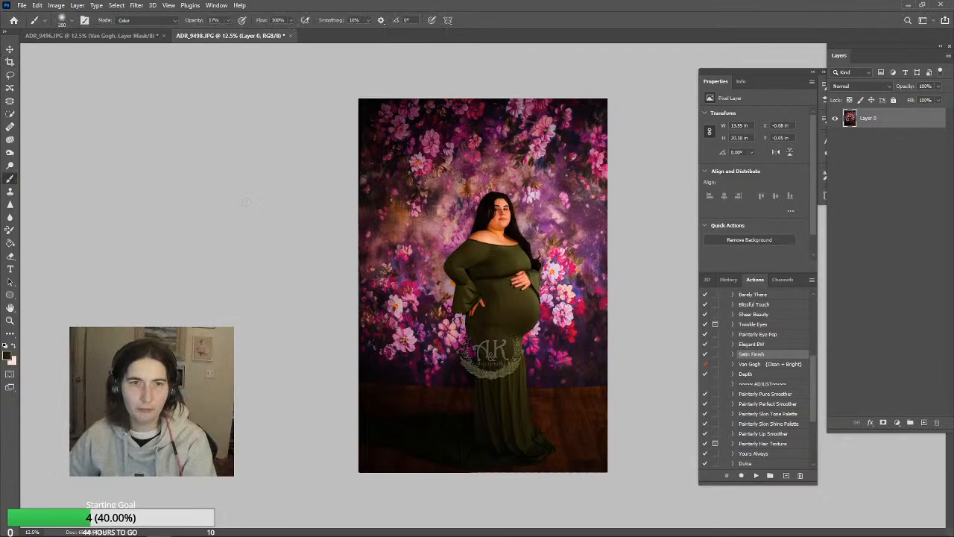
left_click(9, 191)
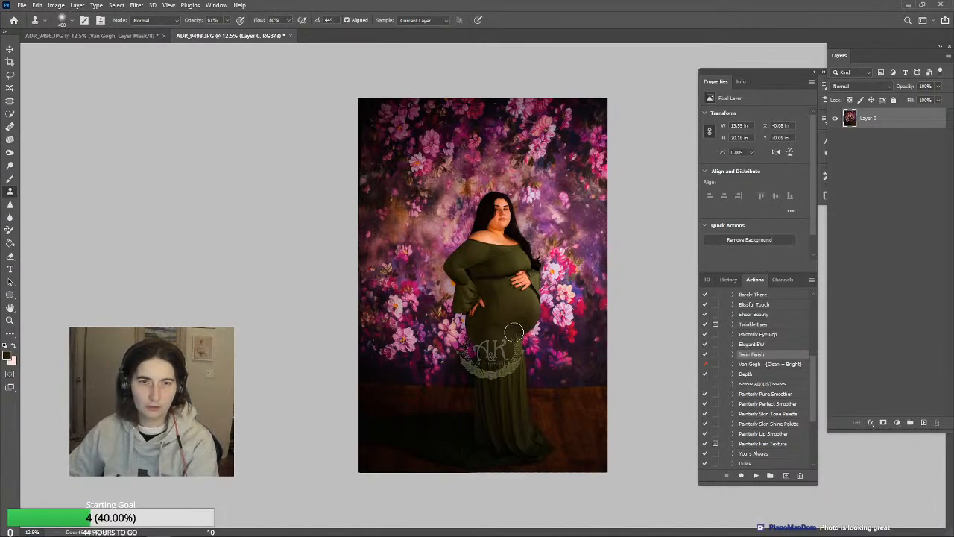
key("p")
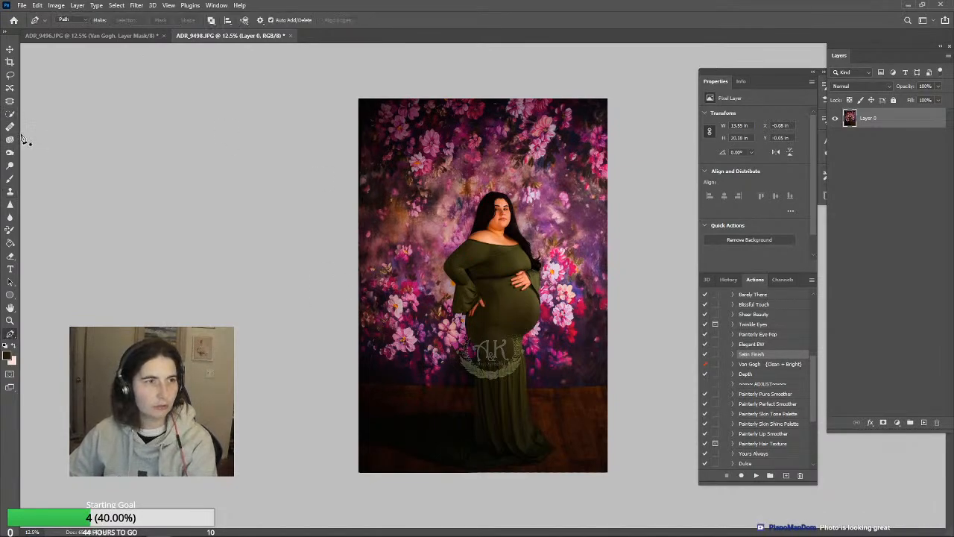
left_click(10, 192)
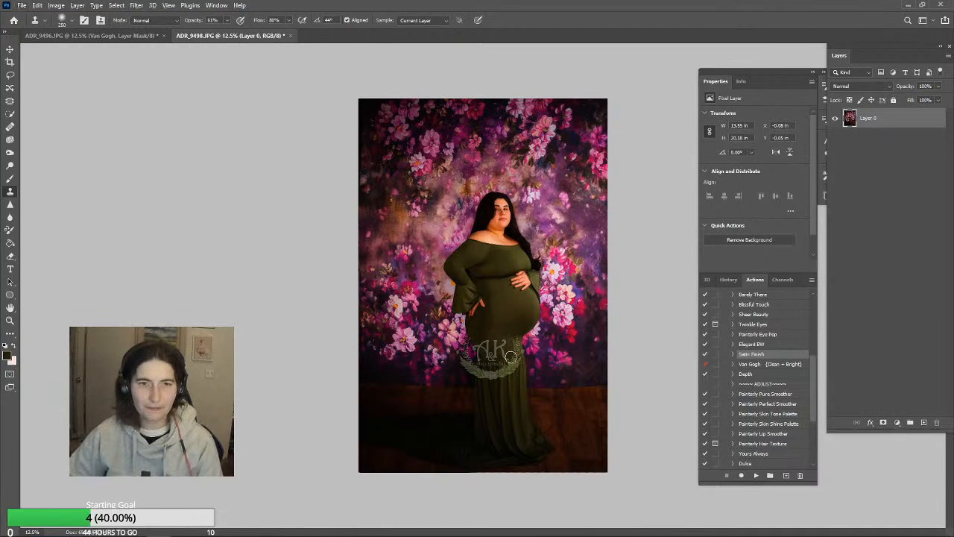
left_click(9, 321)
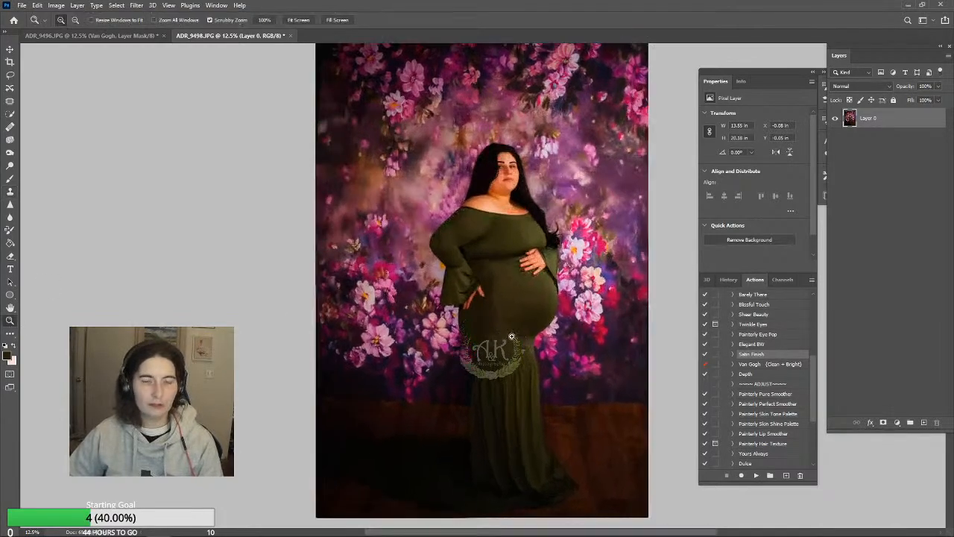
left_click(488, 335)
left_click(522, 337)
left_click(522, 337)
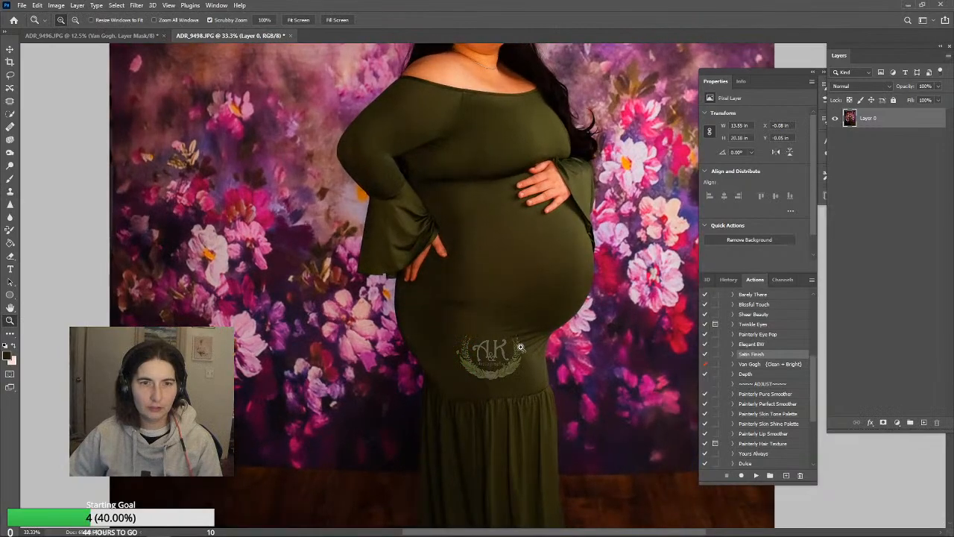
scroll(518, 337, "down", 1)
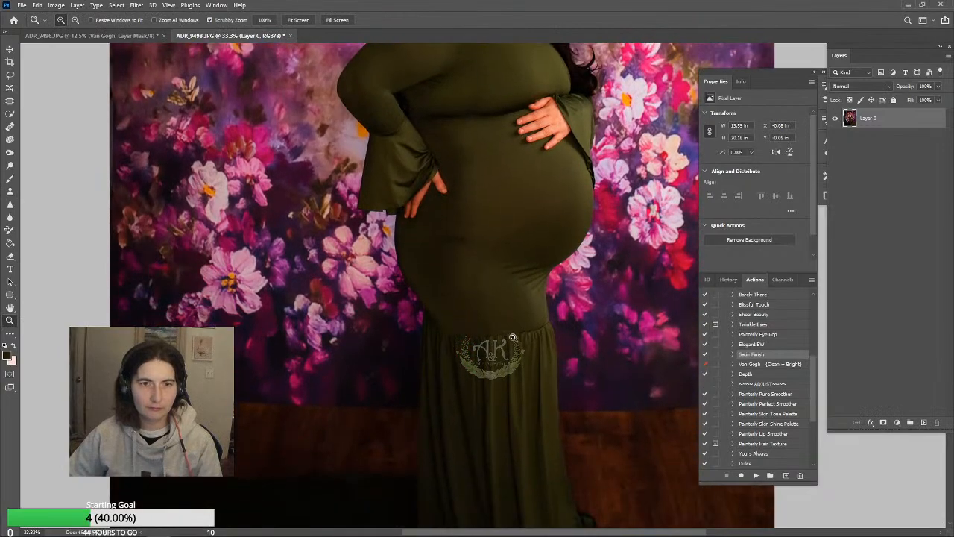
left_click(9, 192)
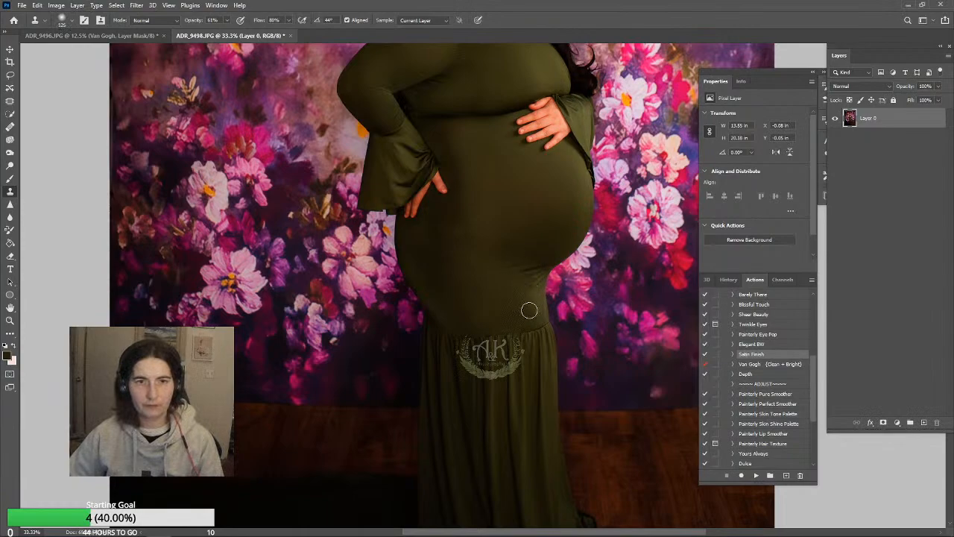
mouse_move(538, 291)
left_mouse_down()
mouse_move(507, 269)
mouse_move(531, 281)
left_mouse_up()
left_click(493, 255, "alt")
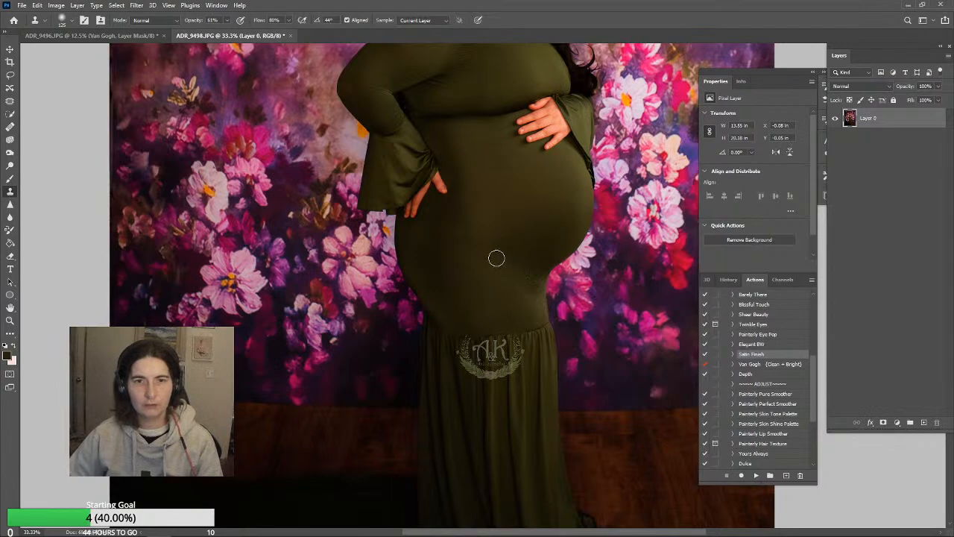
Turn off aligned sampling and smooth the dress fabric below the belly with a size 175 Clone Stamp
key("bracketright")
key("bracketright")
key("bracketright")
key("bracketright")
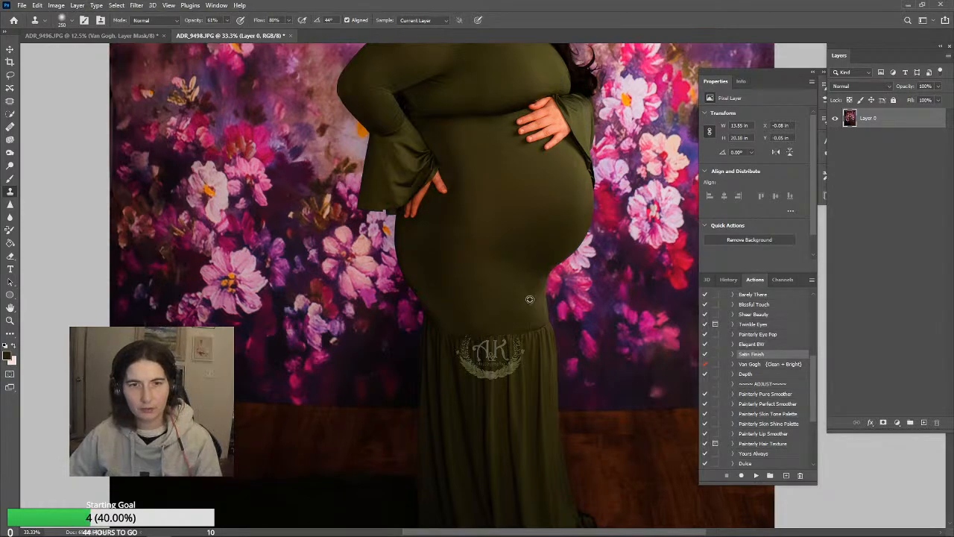
key("bracketleft")
key("bracketleft")
key("bracketleft")
key("bracketleft")
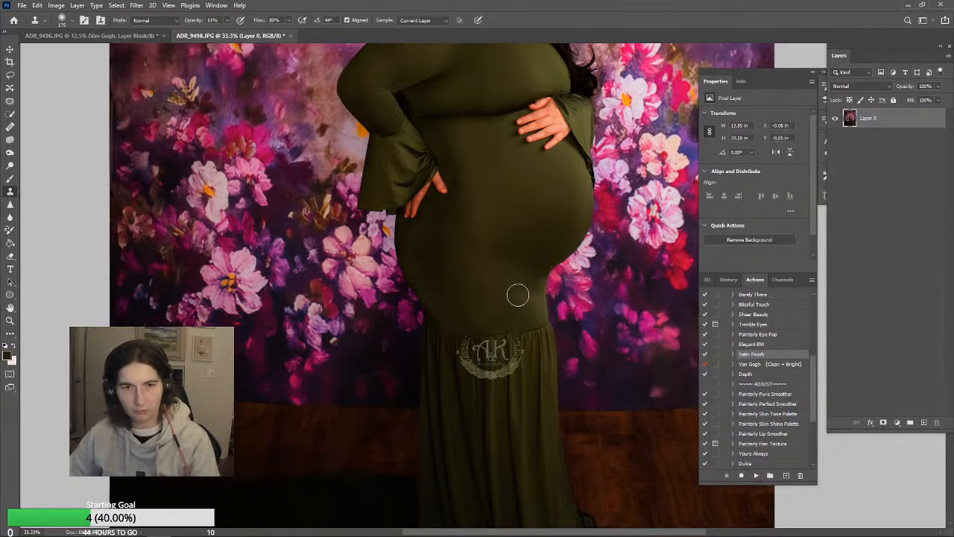
left_click(358, 22)
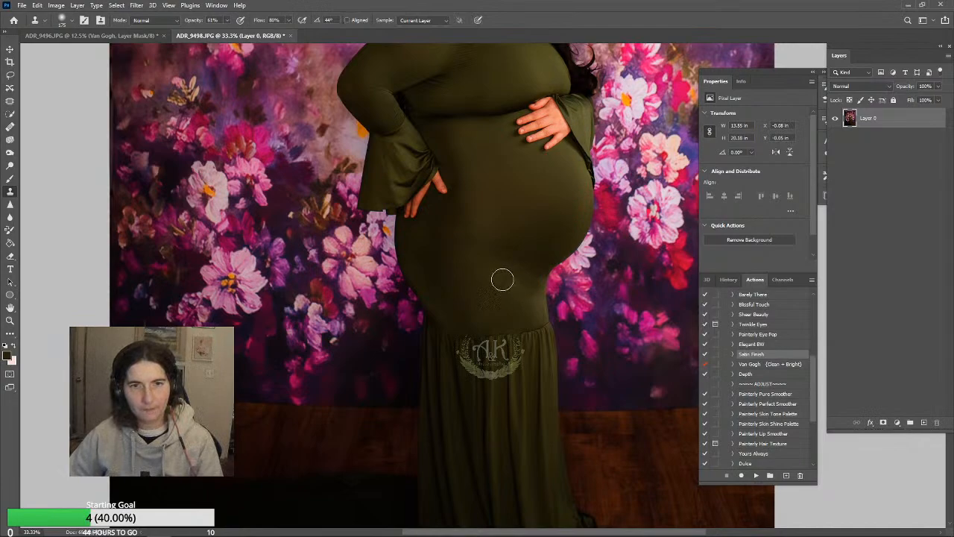
mouse_move(503, 279)
left_mouse_down()
mouse_move(552, 313)
mouse_move(535, 287)
mouse_move(498, 273)
mouse_move(515, 324)
mouse_move(520, 291)
left_mouse_up()
left_click(462, 289, "alt")
left_click(492, 273)
left_click(494, 288, "alt")
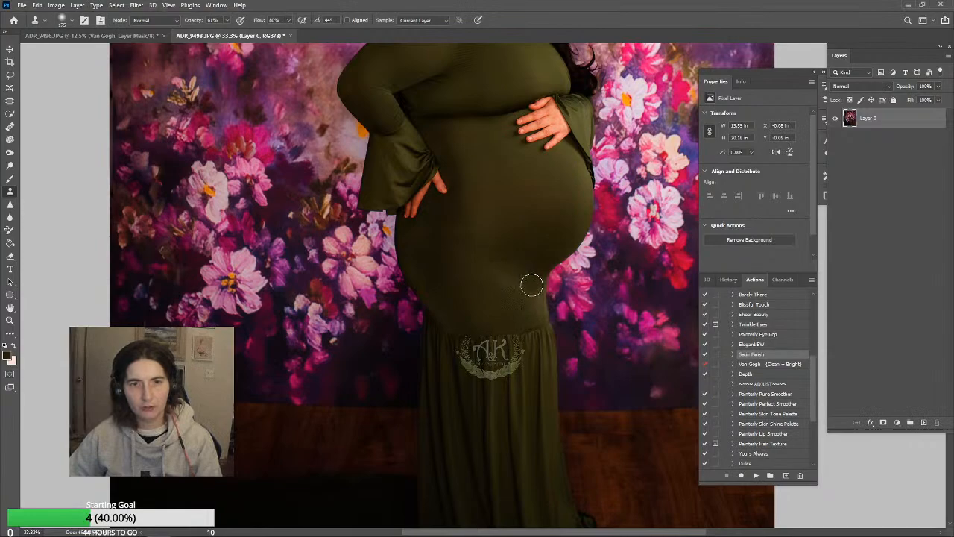
Clone clean fabric over the remaining marks between the lower belly and the hip edge of the dress
left_click(532, 334, "alt")
left_click(494, 233, "alt")
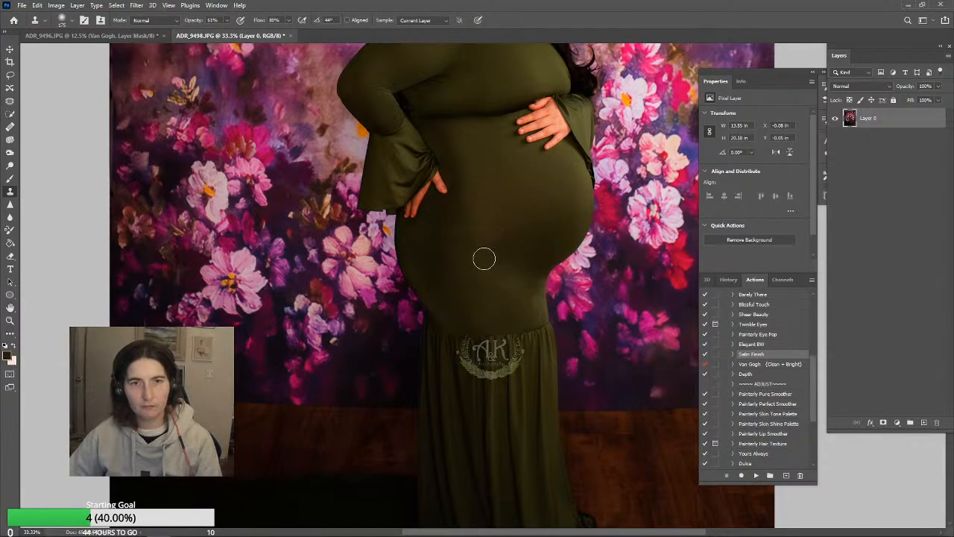
left_click(500, 246, "alt")
mouse_move(504, 282)
left_mouse_down()
mouse_move(502, 270)
mouse_move(507, 288)
left_mouse_up()
left_click(507, 274, "alt")
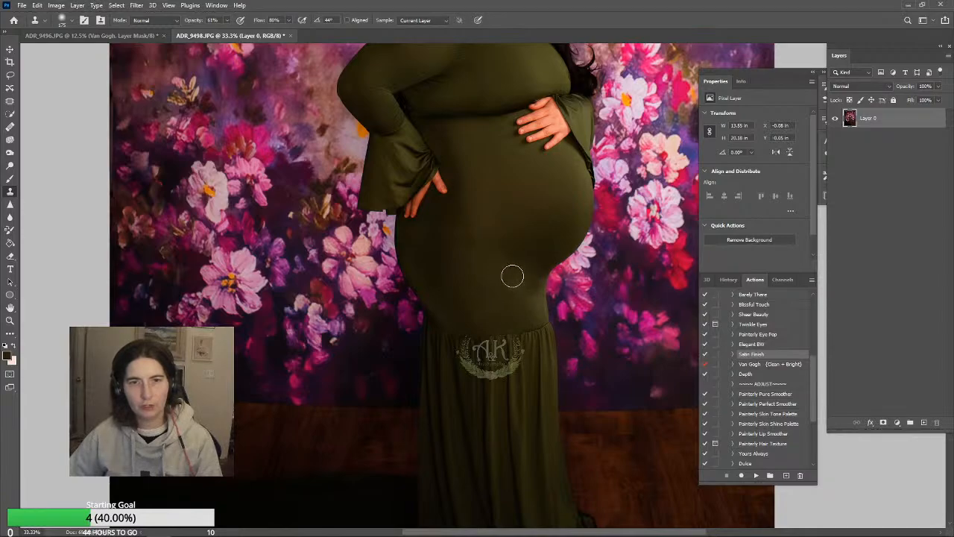
left_click_drag(531, 274, 542, 269)
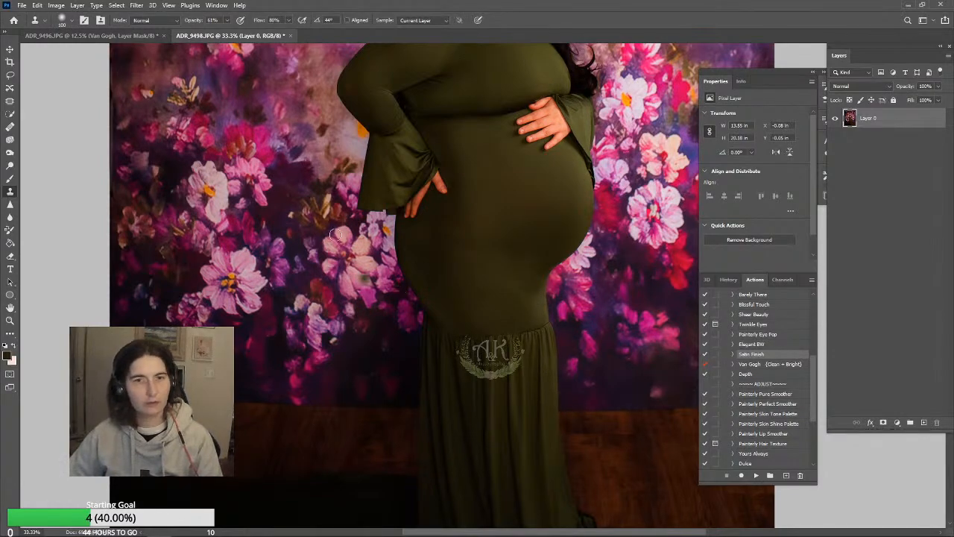
Even out the dress's lower belly with Shadows-range dodging at 18% exposure and a 17% opacity Color-mode brush
left_click(10, 167)
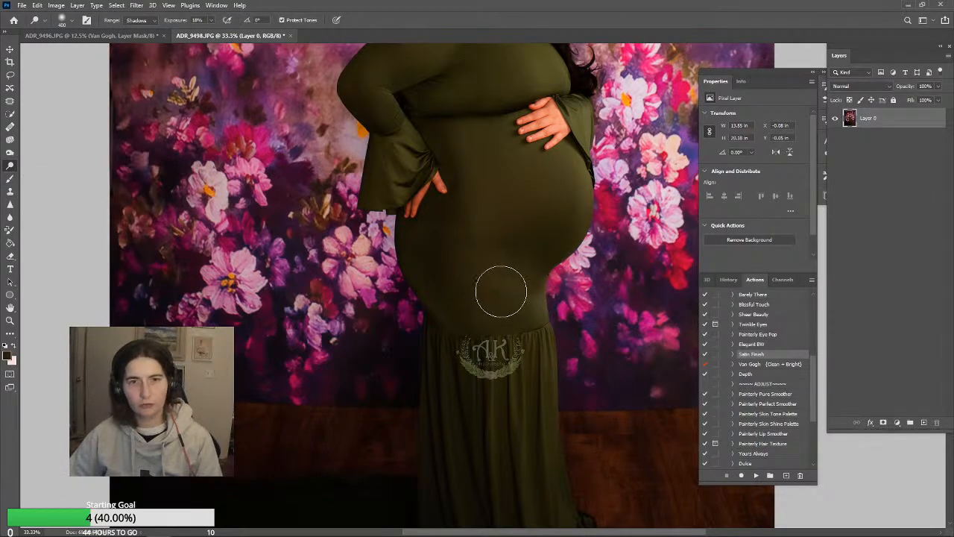
left_click(9, 179)
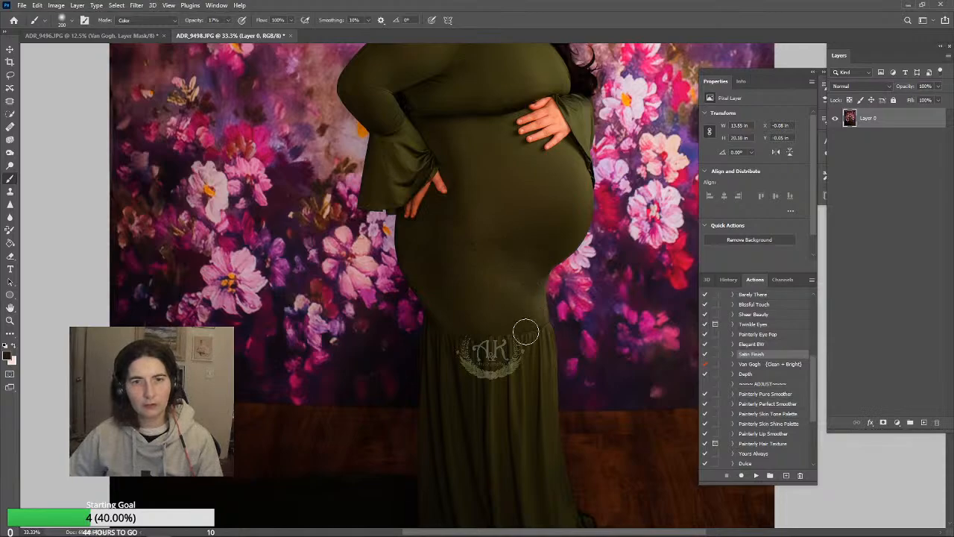
scroll(507, 283, "up", 3)
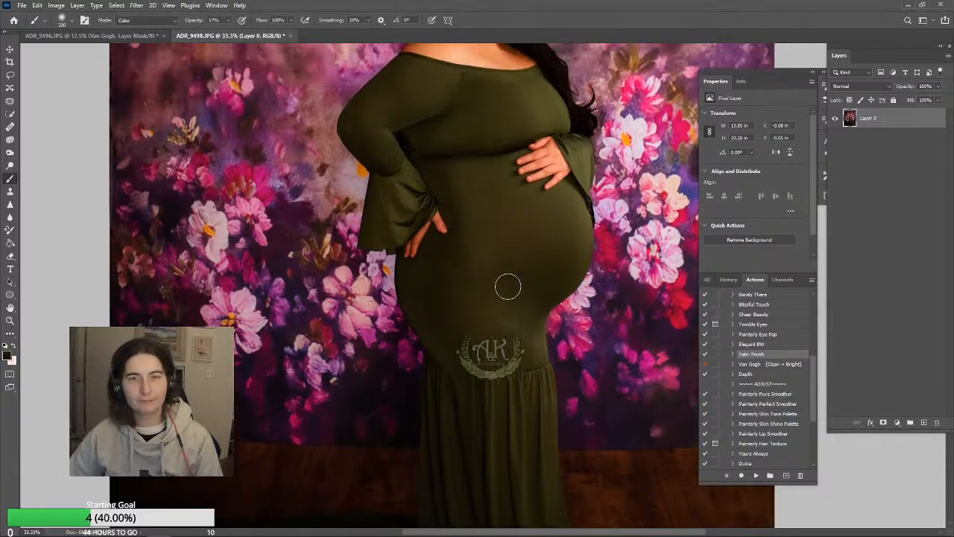
scroll(522, 257, "down", 3)
scroll(533, 276, "up", 1)
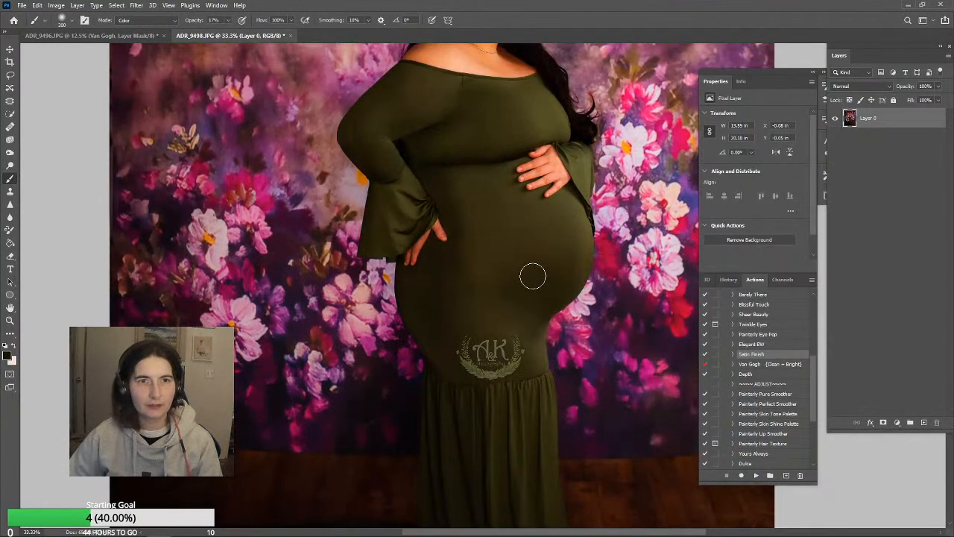
scroll(465, 163, "up", 2)
Clone over the vertical seam and shading on the bodice with a size 200 Clone Stamp brush
key("s")
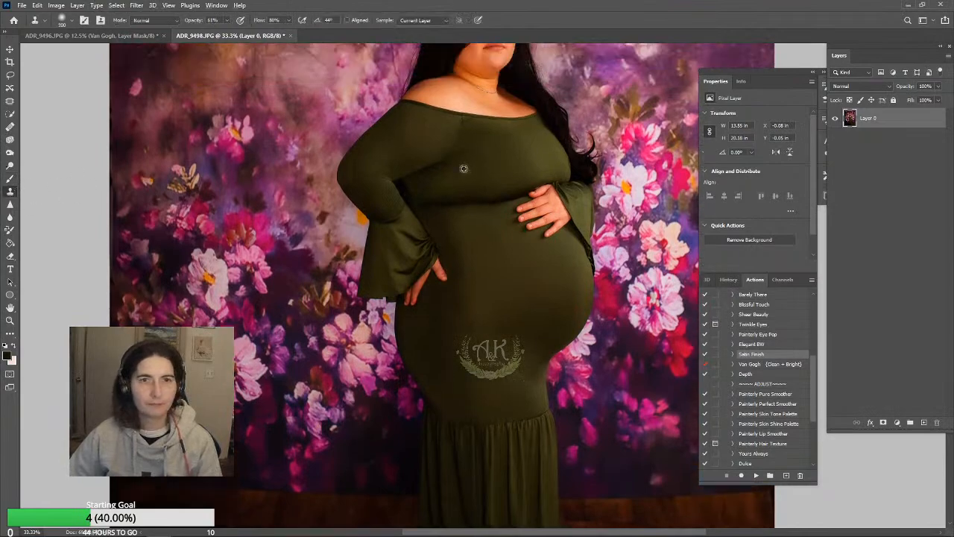
key("bracketright")
key("bracketright")
key("bracketright")
key("bracketright")
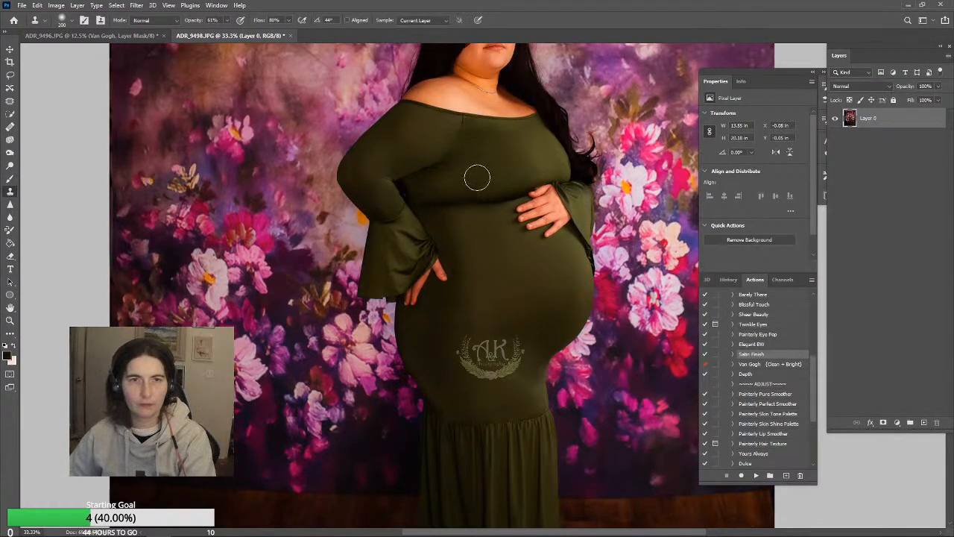
left_click(467, 175, "alt")
left_click(472, 155)
left_click(497, 163, "alt")
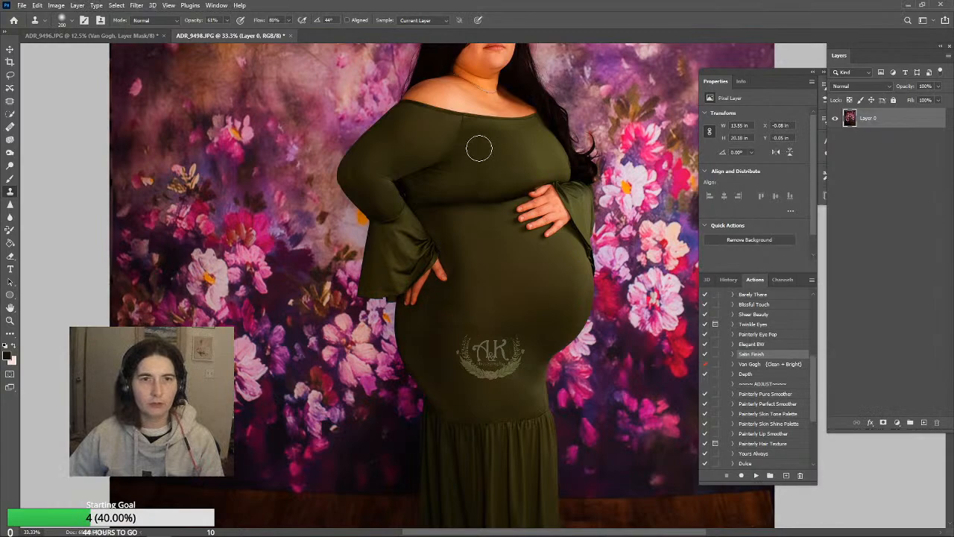
left_click(476, 134)
left_click(463, 148)
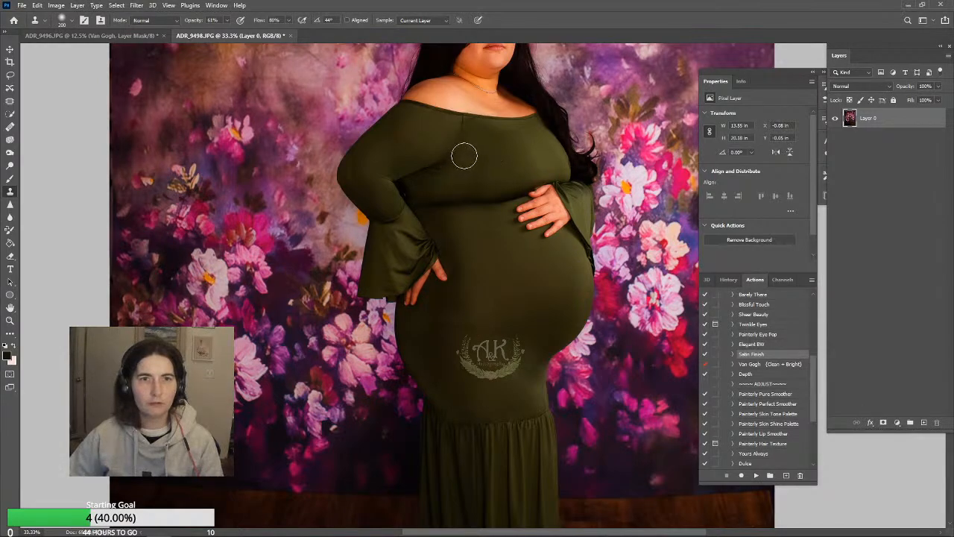
left_click(465, 147)
left_click(462, 167)
Clone smooth fabric over the upper sleeve and the underarm creases beside the bodice
left_click(431, 132, "alt")
left_click(442, 135)
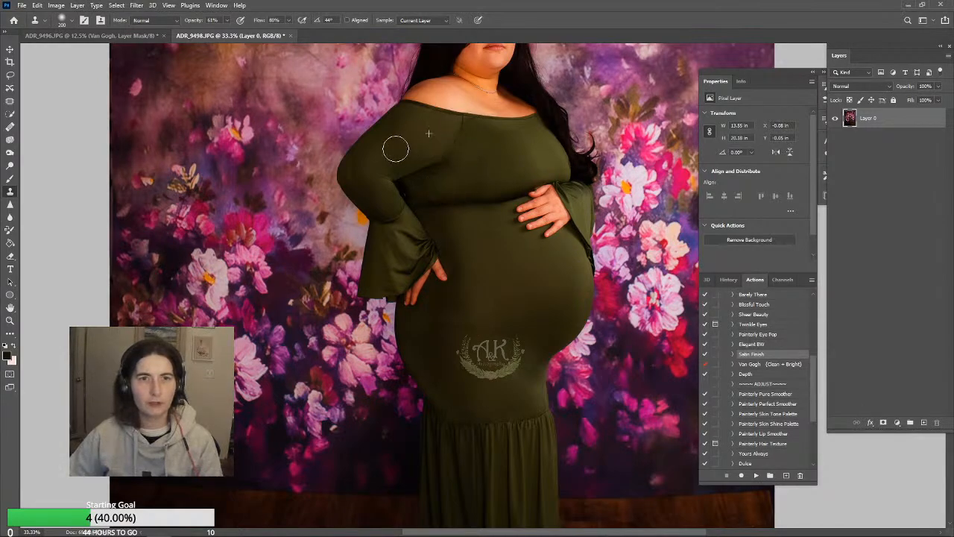
left_click(465, 161, "alt")
left_click(435, 181)
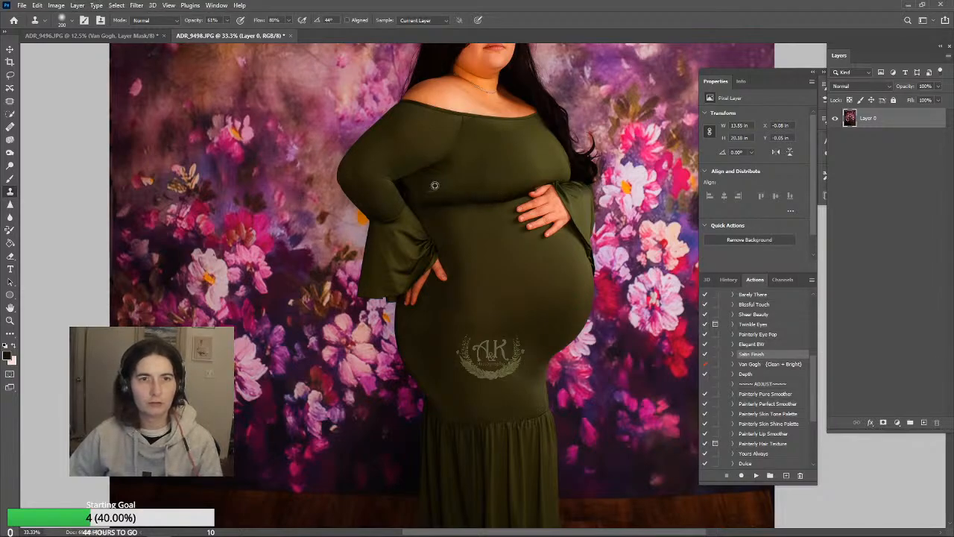
left_click(435, 186, "alt")
left_click(441, 179)
left_click(456, 175)
left_click(436, 185, "alt")
left_click(452, 172)
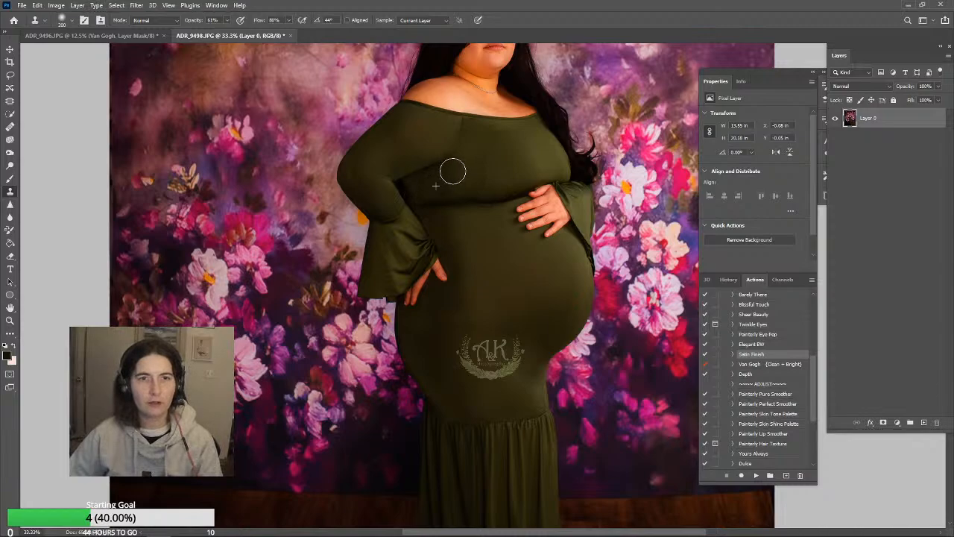
Clean up the top of the bodice seam just under the neckline with a size 50 Clone Stamp brush
key("[")
key("[")
key("[")
key("[")
key("[")
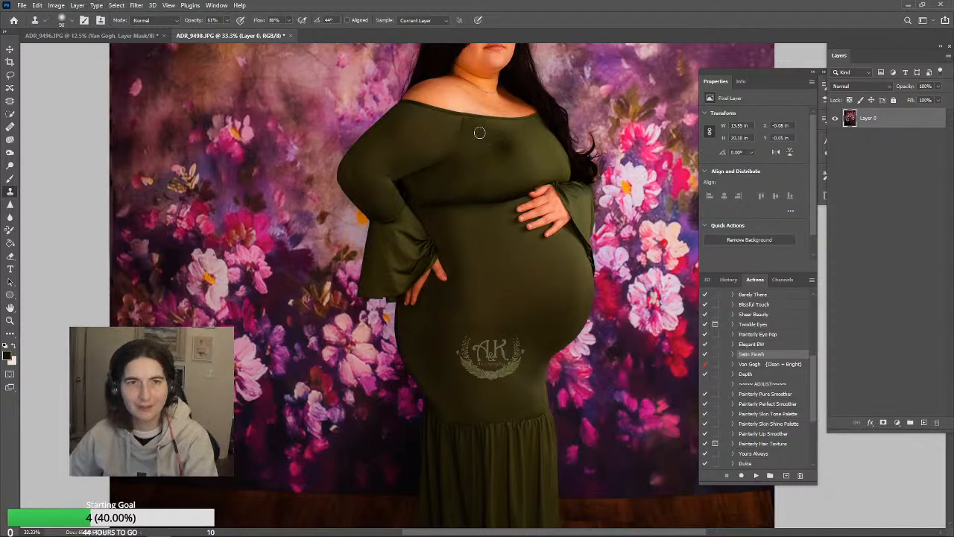
left_click(480, 124, "alt")
left_click(473, 121)
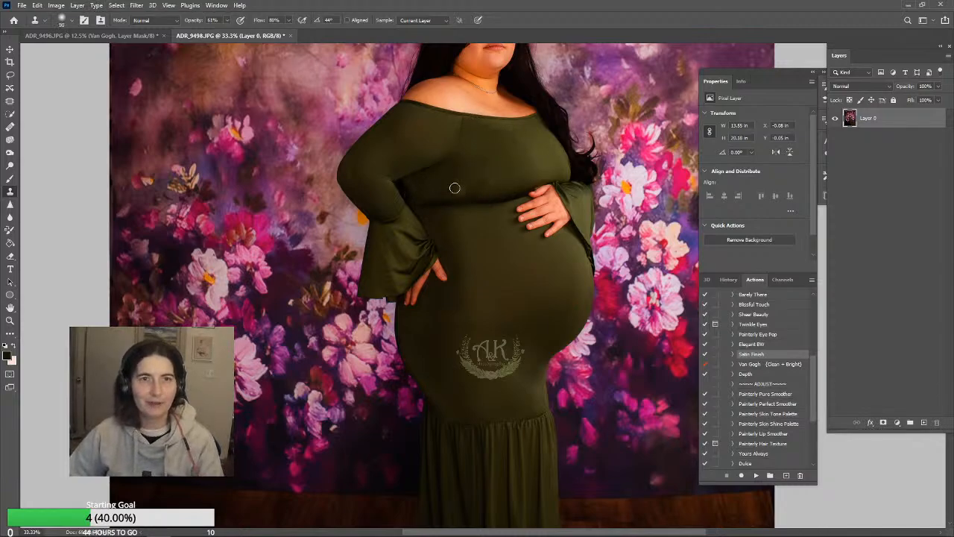
Enlarge the Clone Stamp brush to 200 and smooth the fabric on the upper sleeve
key("]")
key("]")
key("]")
key("]")
key("]")
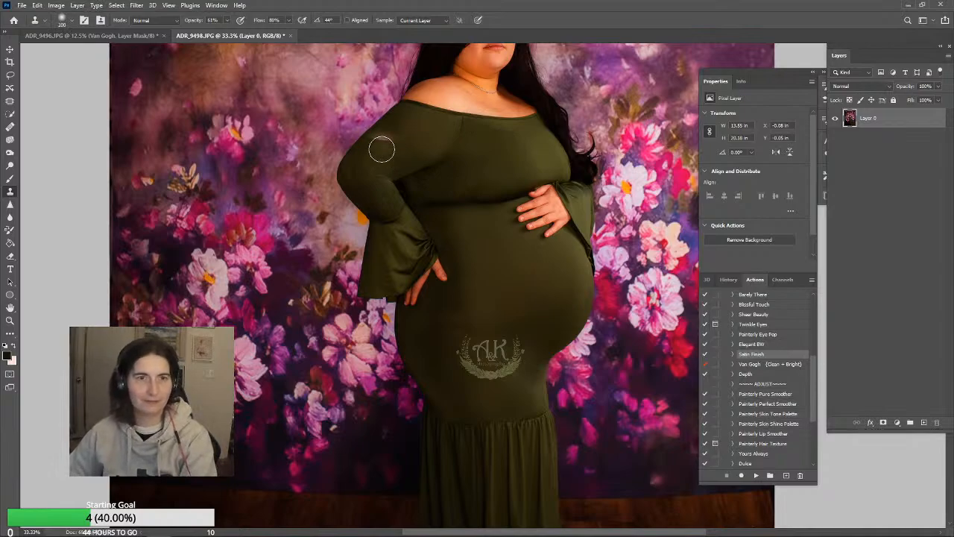
left_click(392, 148, "alt")
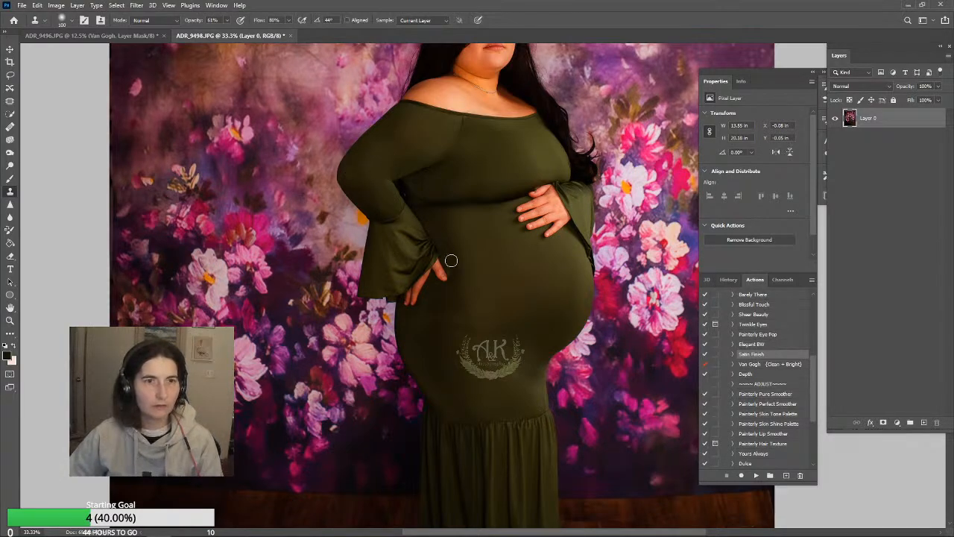
scroll(521, 231, "up", 5)
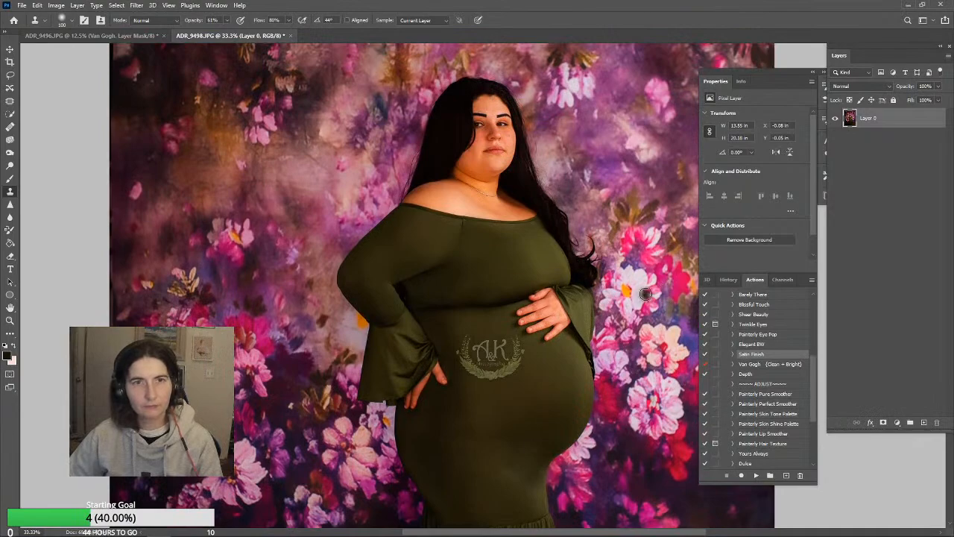
scroll(646, 293, "down", 10)
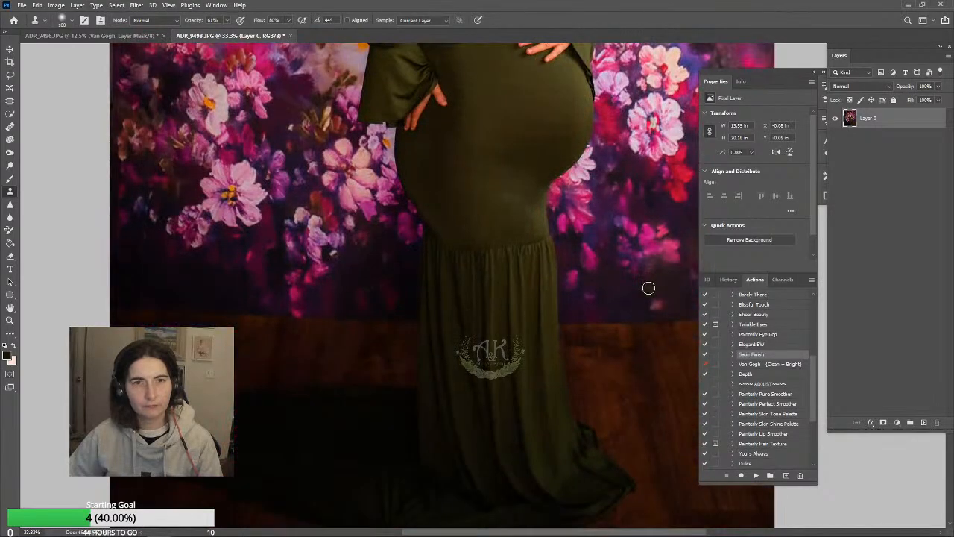
scroll(649, 288, "up", 3)
scroll(653, 285, "down", 5)
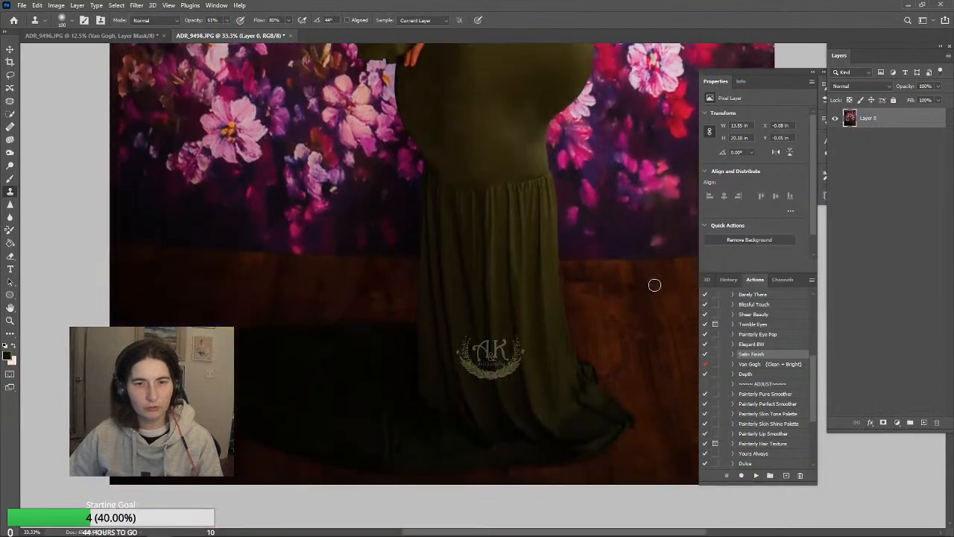
scroll(282, 292, "up", 10)
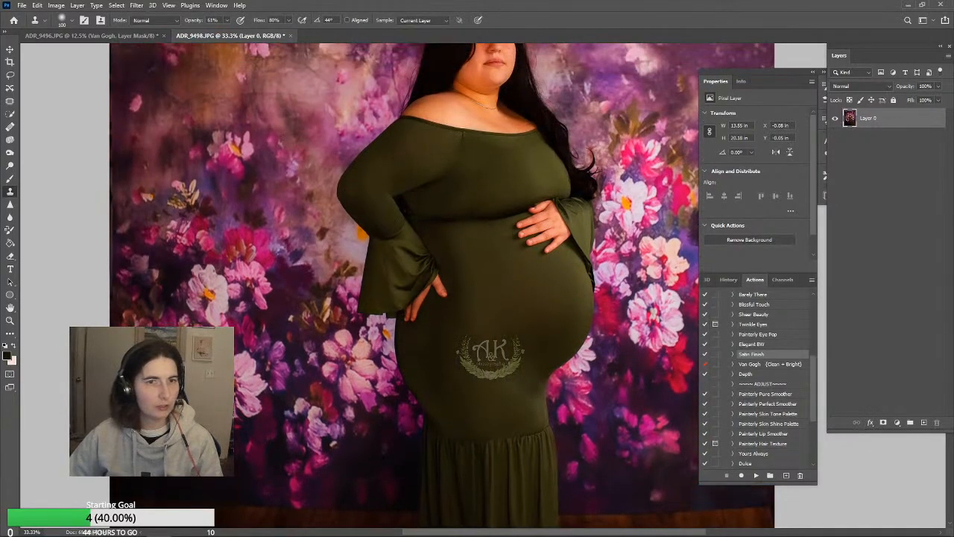
Paint over uneven shading on the lower part of the dress with a size 500 Brush in Normal mode at 17% opacity
left_click(10, 180)
left_click(156, 20)
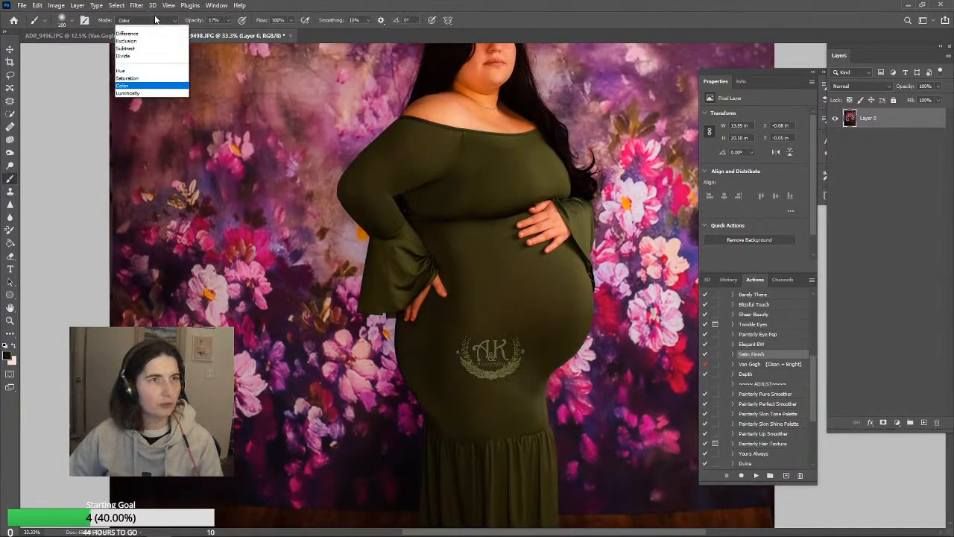
left_click(144, 31)
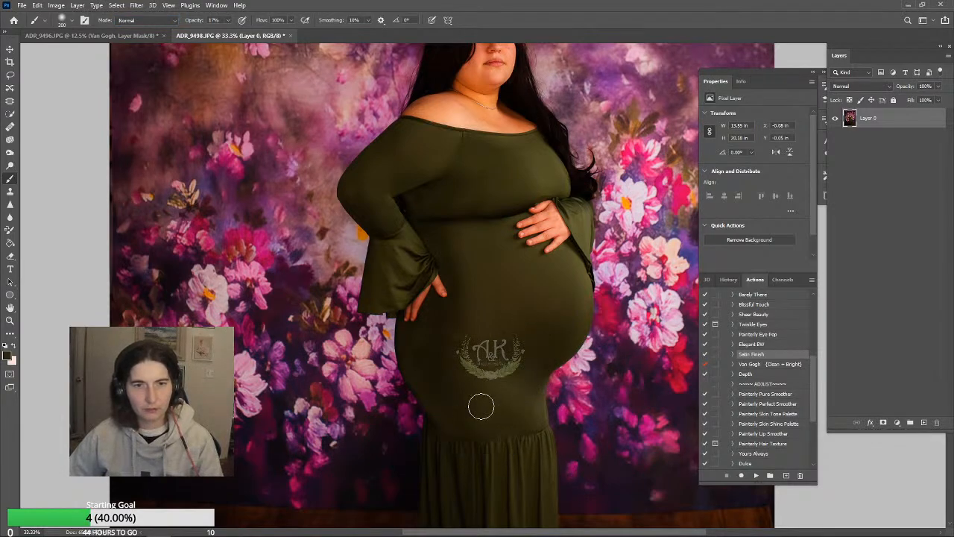
key("bracketright")
key("bracketright")
key("bracketright")
key("bracketright")
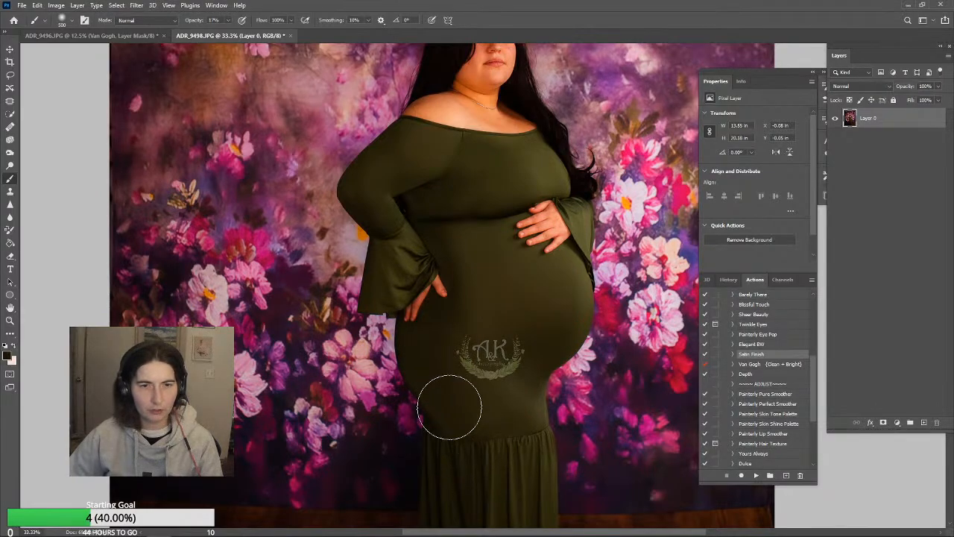
scroll(649, 474, "up", 2)
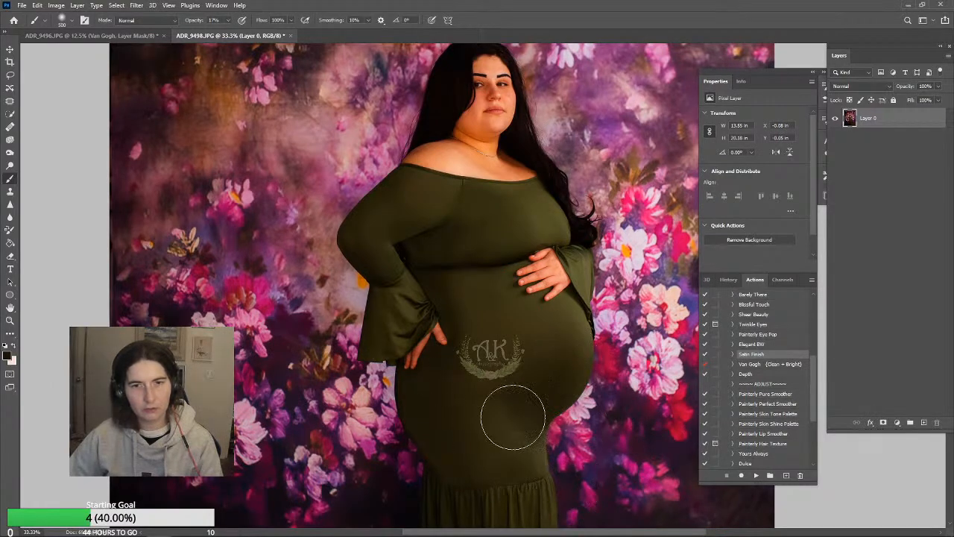
scroll(543, 405, "down", 2)
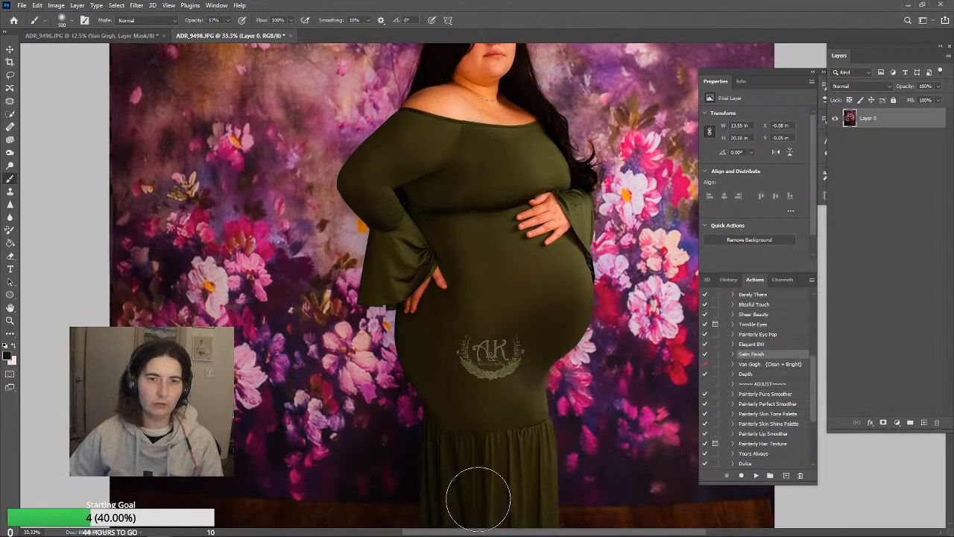
scroll(537, 405, "down", 10)
Flatten the full-length portrait and duplicate the Background layer as Background copy
left_click(10, 321)
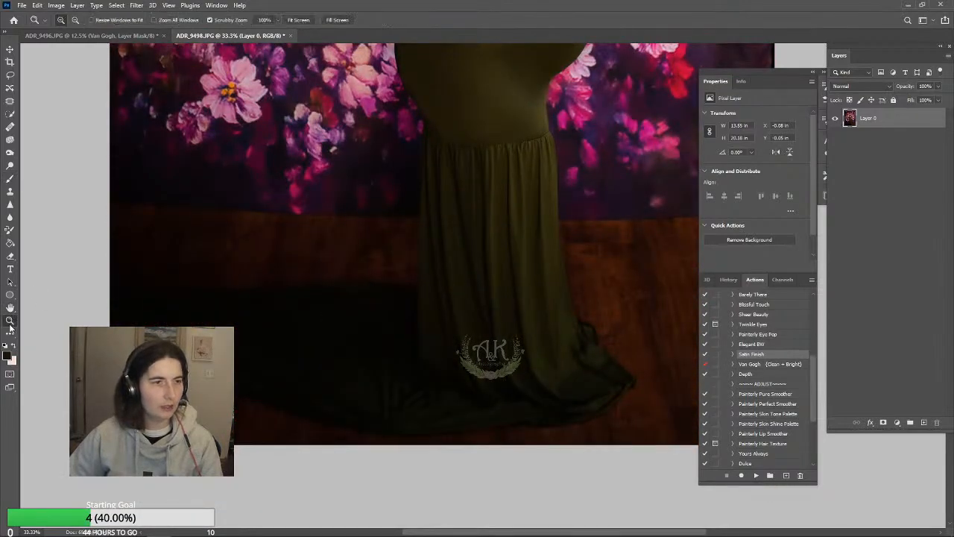
left_click(299, 20)
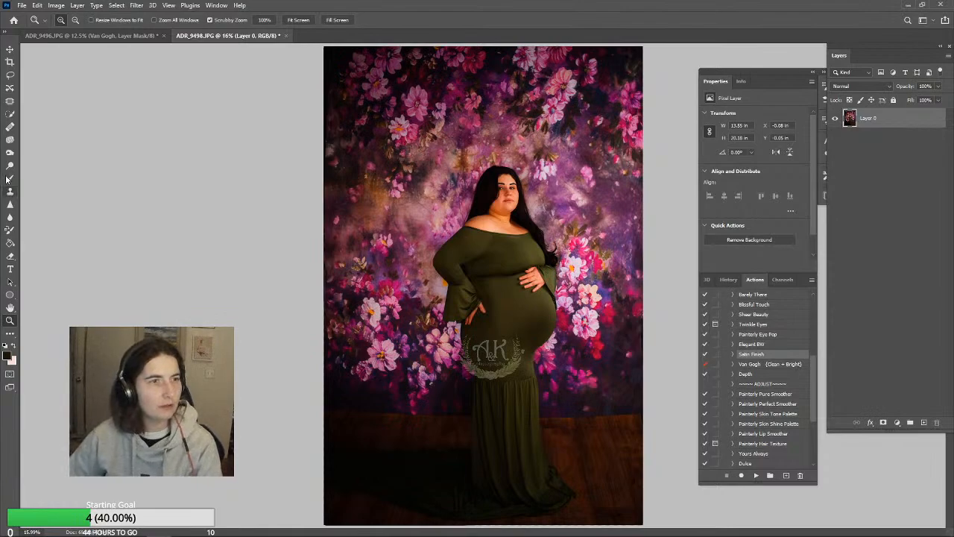
left_click(9, 152)
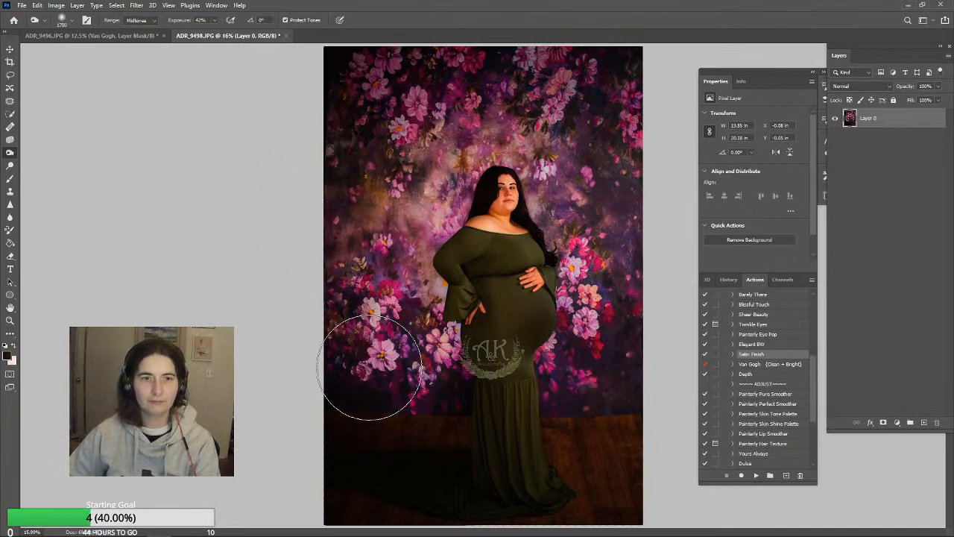
left_click(151, 5)
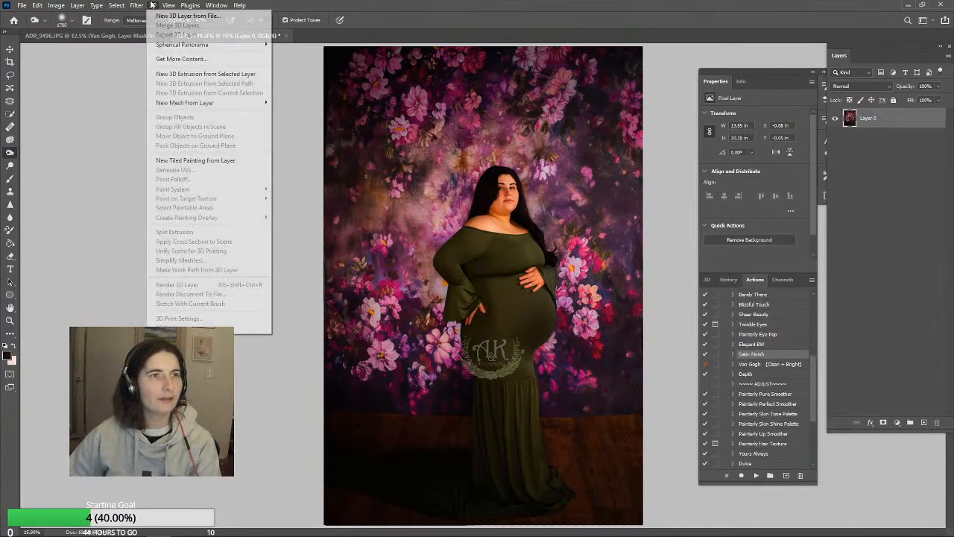
mouse_move(190, 5)
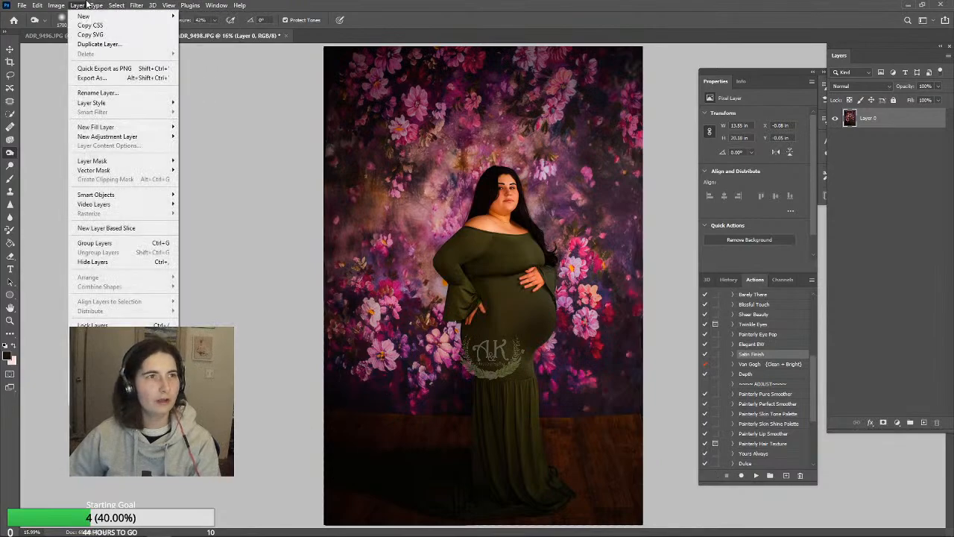
mouse_move(77, 5)
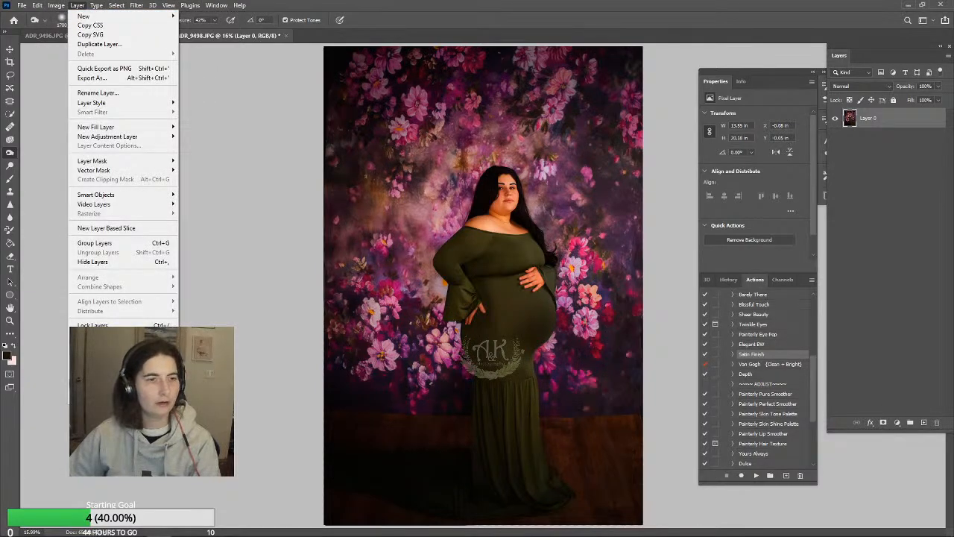
left_click(97, 383)
right_click(914, 122)
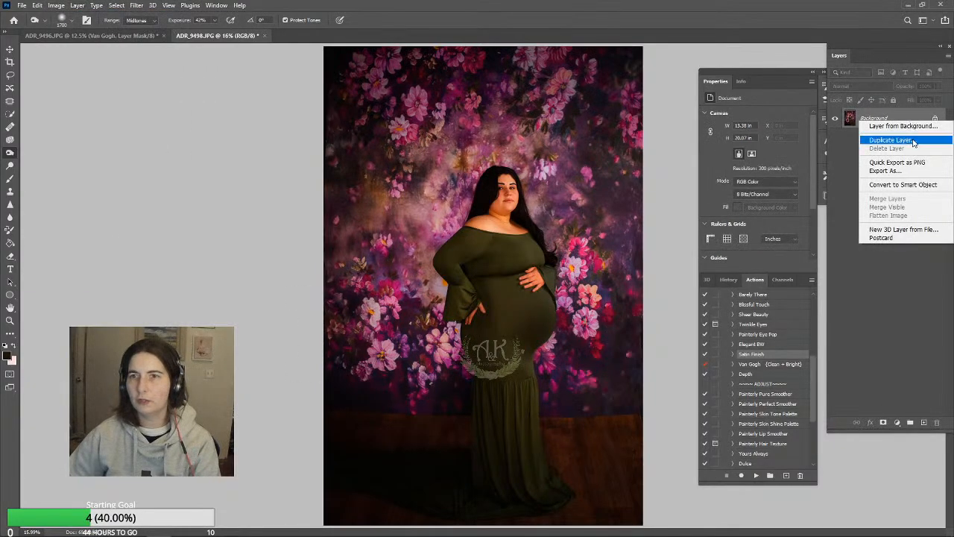
left_click(917, 140)
left_click(556, 147)
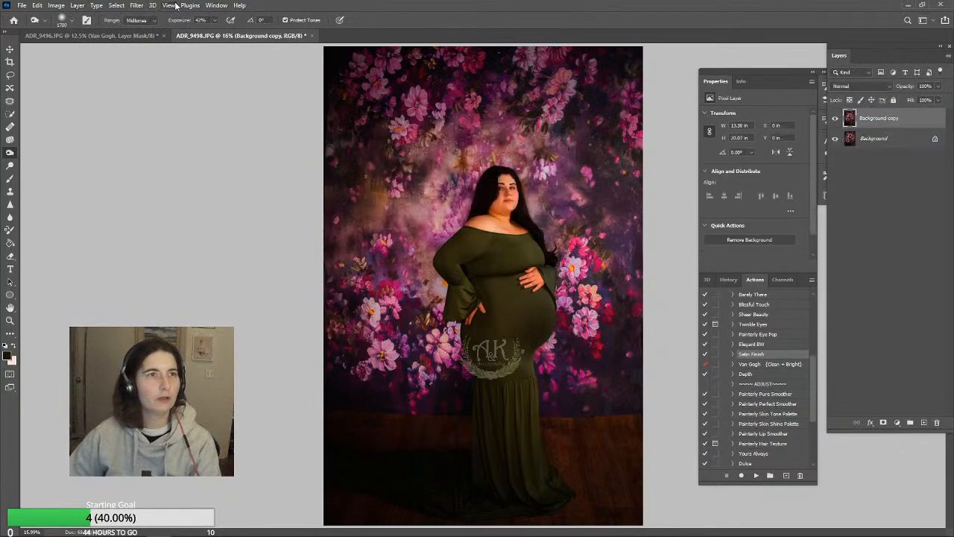
Use Liquify with a size 1500 brush to push the photo's right edge outward near the floor line
left_click(175, 6)
mouse_move(141, 6)
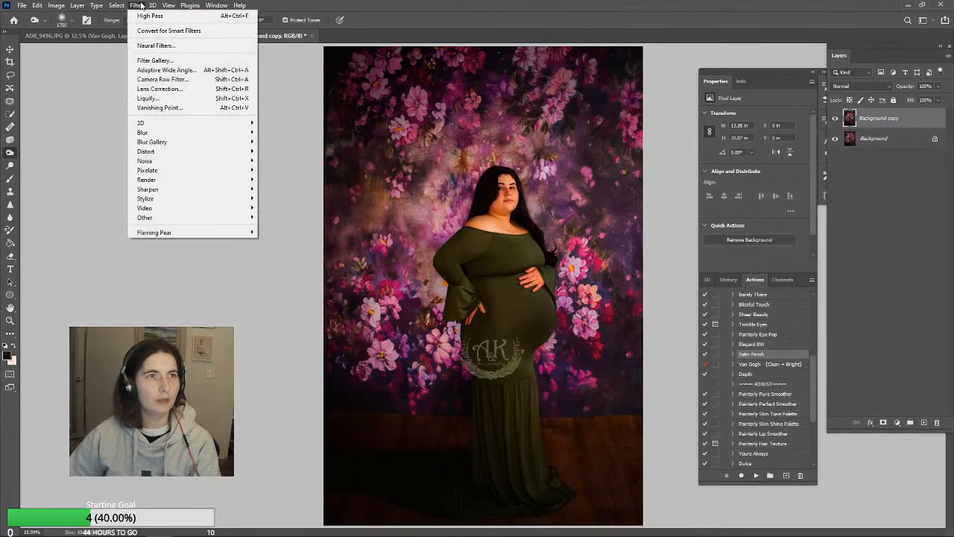
left_click(148, 97)
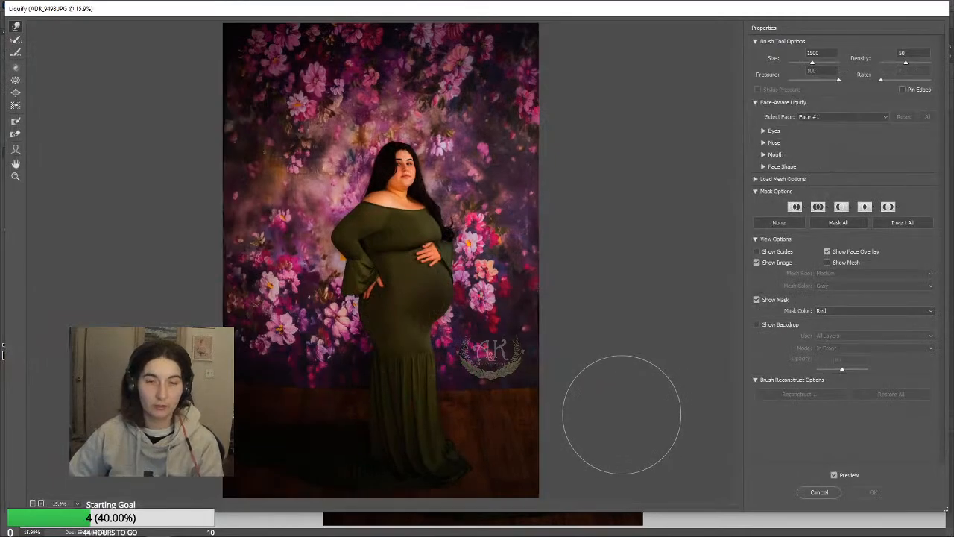
mouse_move(521, 384)
left_mouse_down()
mouse_move(512, 375)
mouse_move(552, 380)
left_mouse_up()
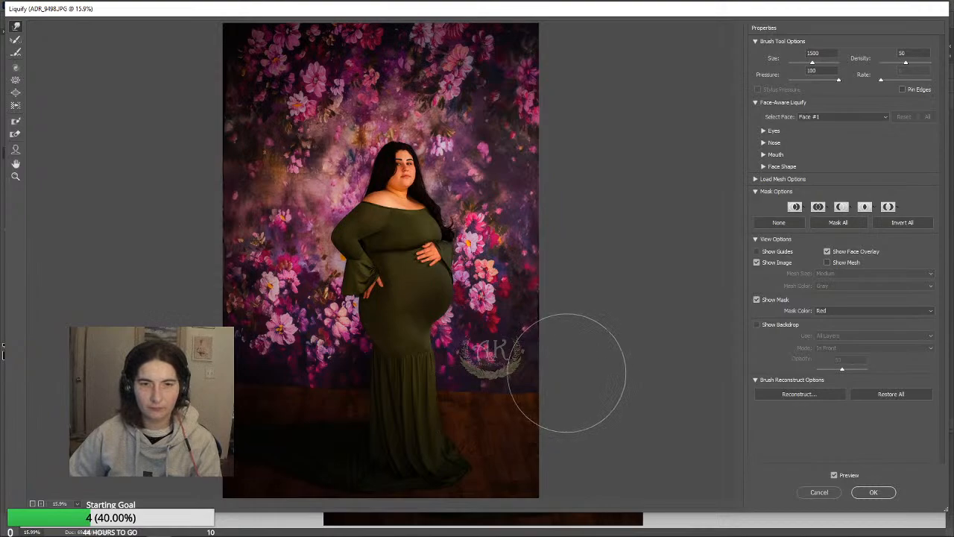
left_click(874, 492)
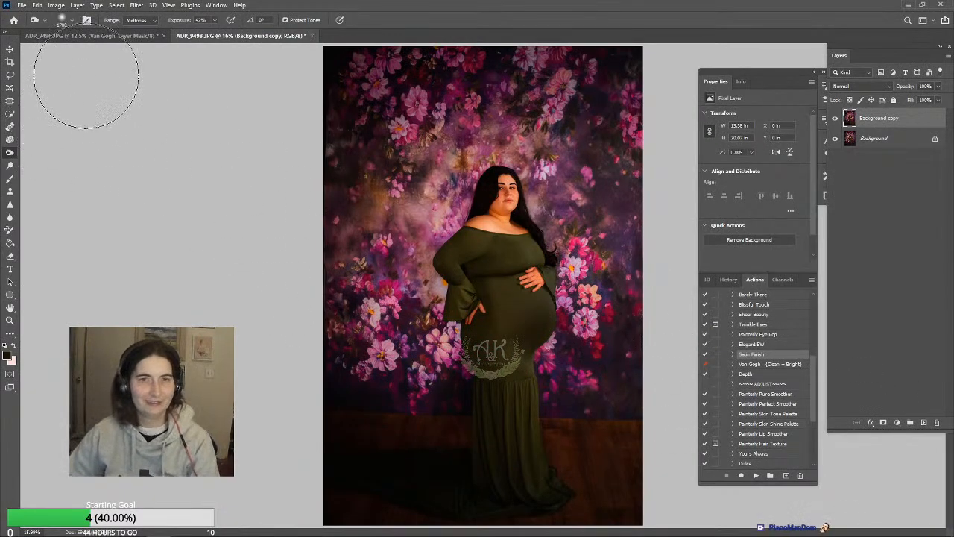
Tint the skin with a peach foreground colour using a size 250 Brush in Color mode at 17% opacity
left_click(9, 180)
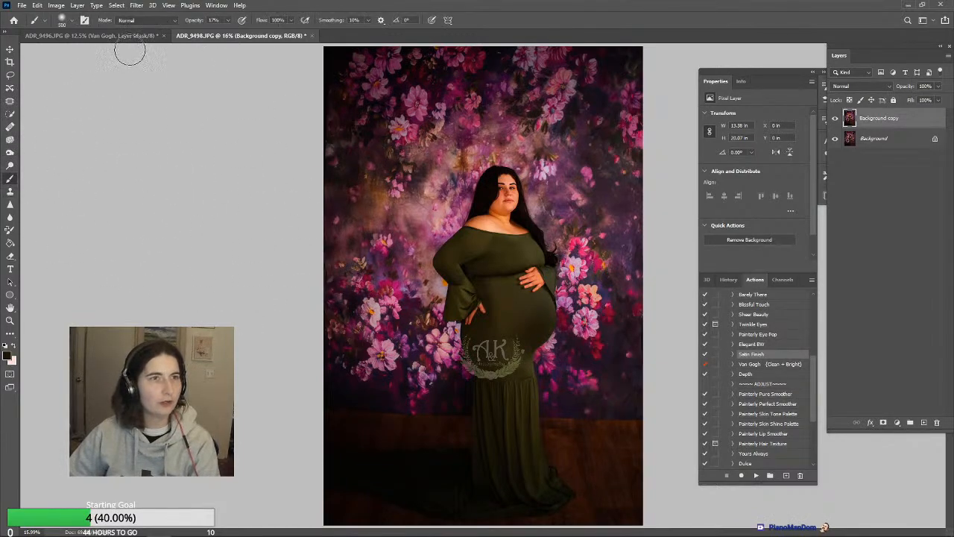
left_click(146, 20)
left_click(149, 266)
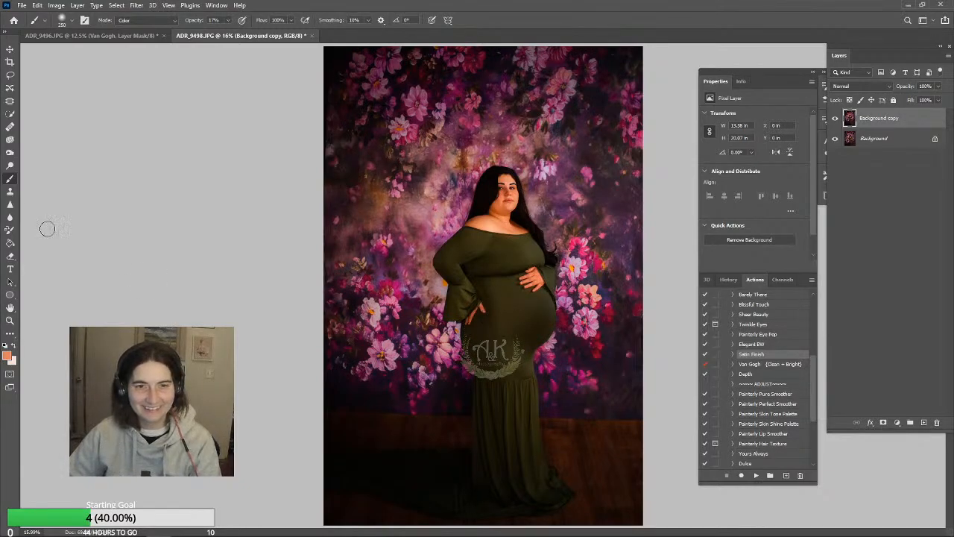
Dodge the shadows over the dress with a size 2500 brush at 18% exposure
left_click(10, 166)
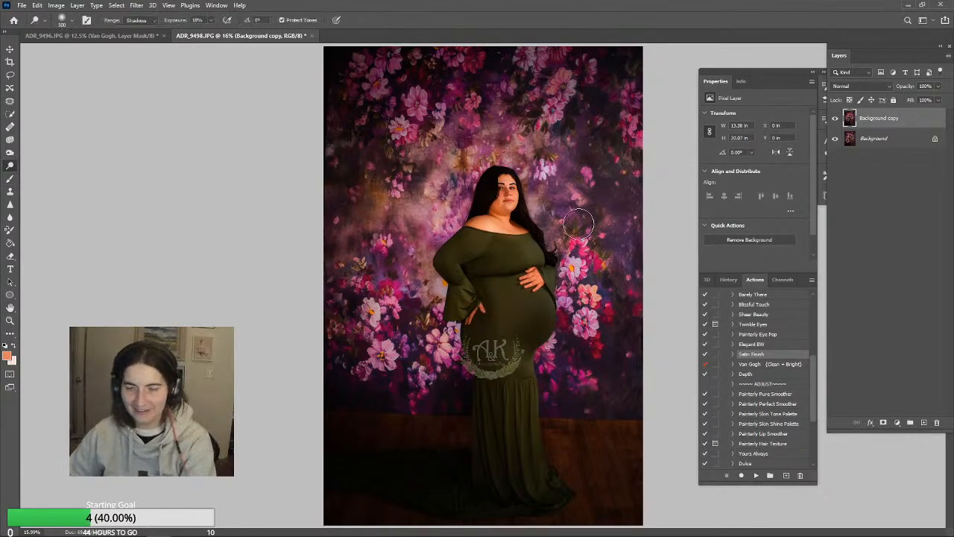
key("bracketright")
key("bracketright")
key("bracketright")
key("bracketright")
key("bracketright")
key("bracketright")
key("bracketright")
key("bracketright")
key("bracketright")
key("bracketright")
key("bracketright")
key("bracketright")
key("bracketright")
key("bracketright")
key("bracketright")
key("bracketright")
key("bracketright")
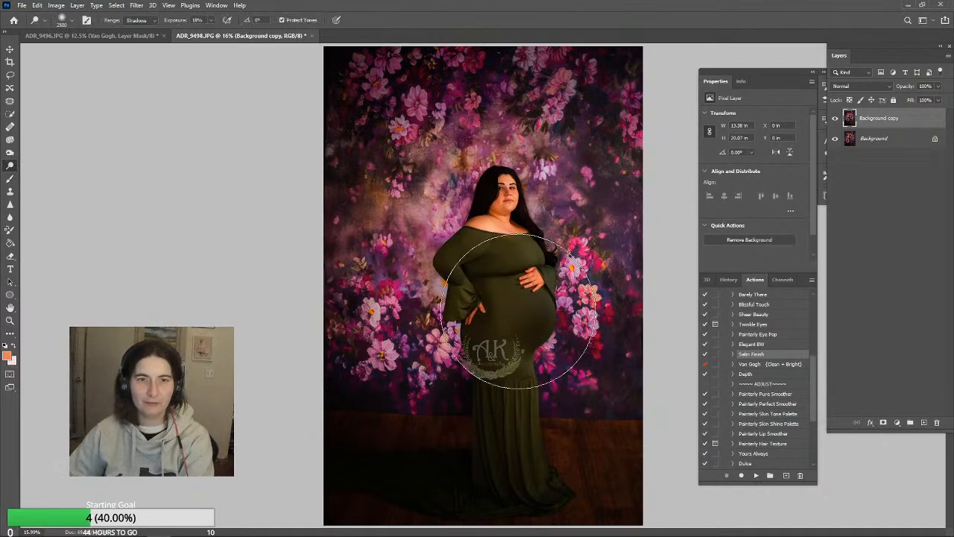
Run the Depth action, lower its layer opacity to 8% and flatten the image
mouse_move(673, 529)
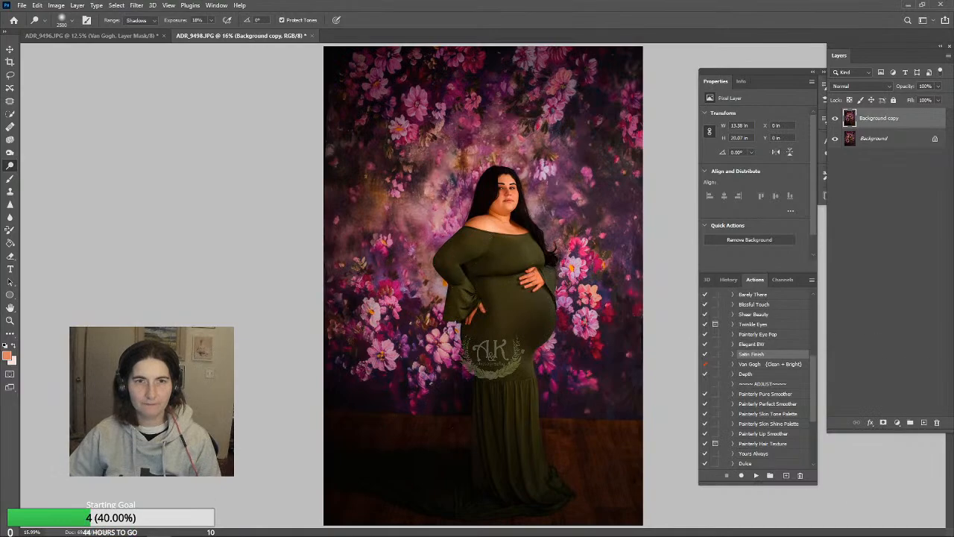
left_click(762, 375)
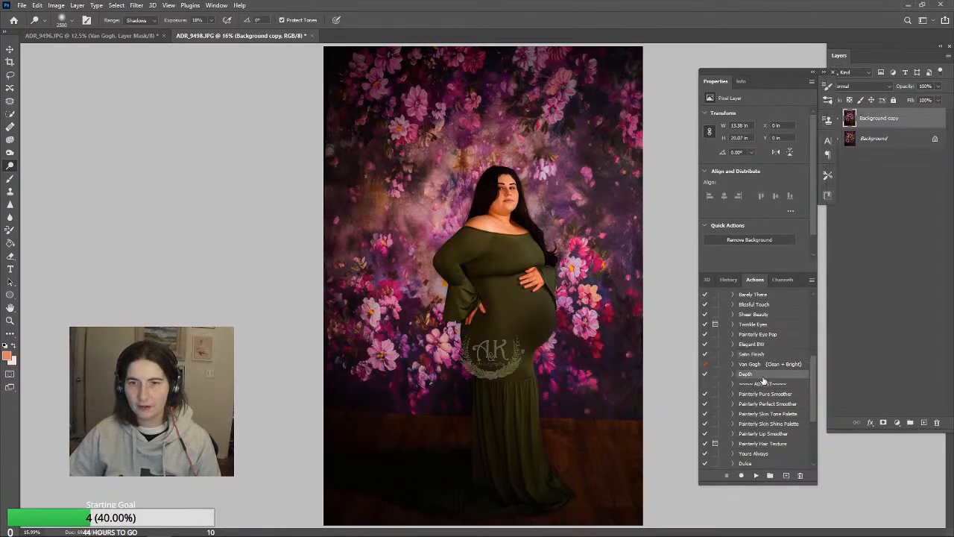
left_click(757, 475)
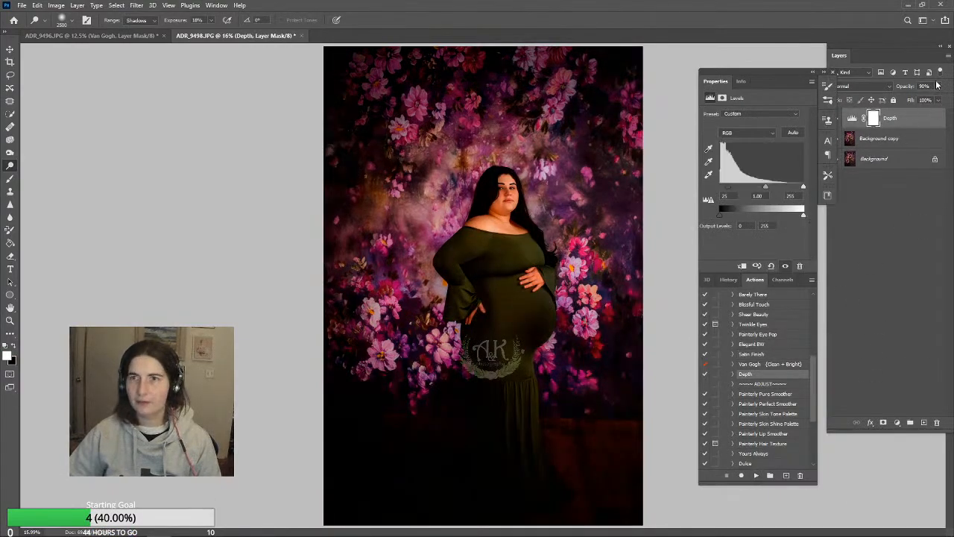
left_click(938, 86)
left_click_drag(898, 103, 907, 102)
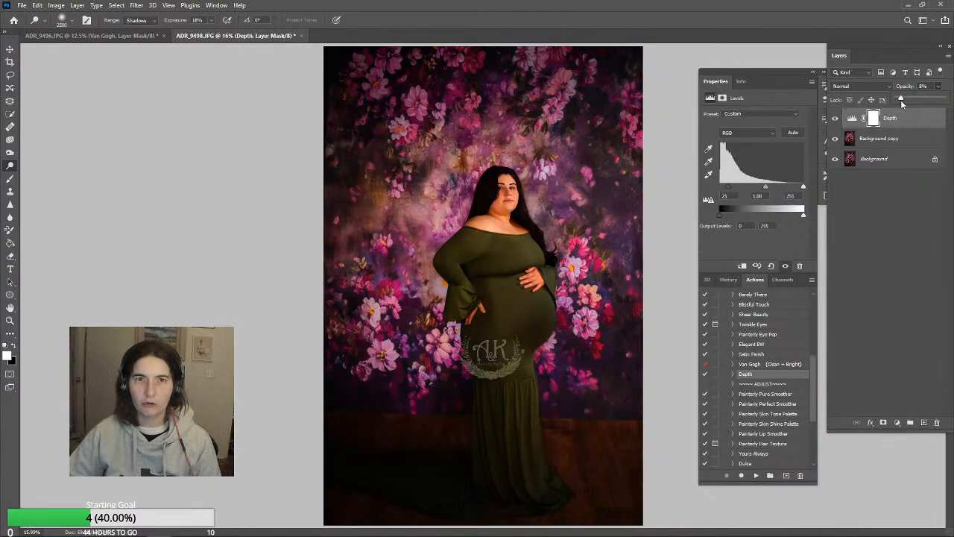
left_click(77, 5)
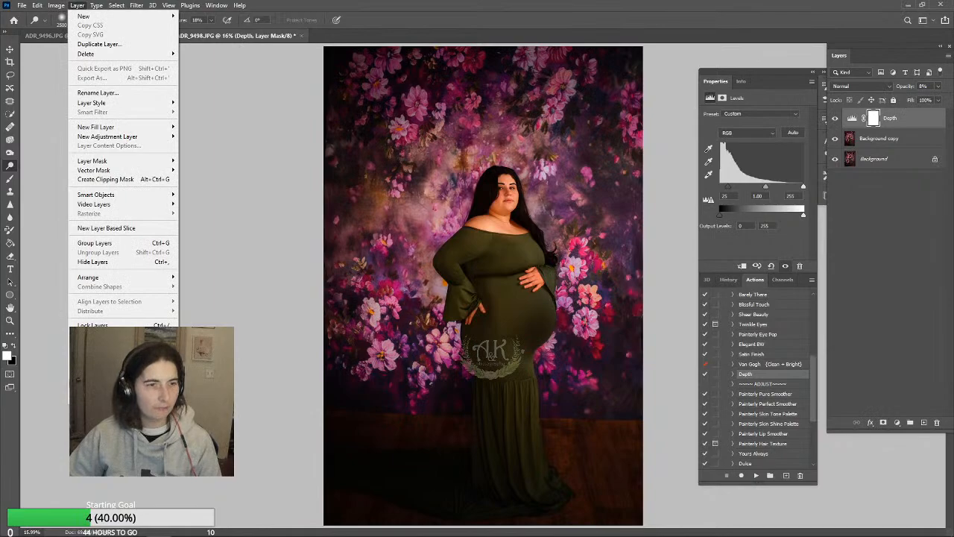
left_click(97, 379)
Run the Satin Finish action, reduce its layer opacity to 16% and flatten the image
left_click(751, 354)
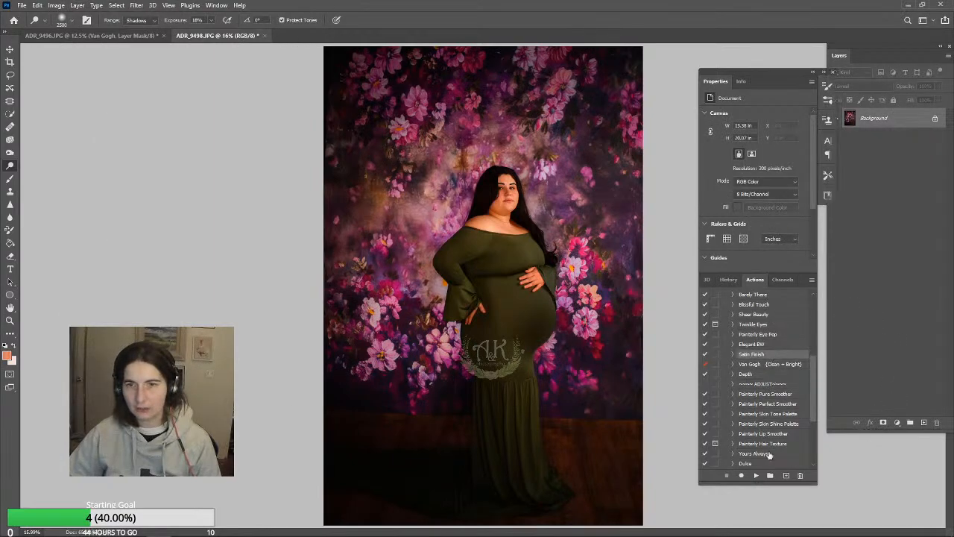
left_click(756, 475)
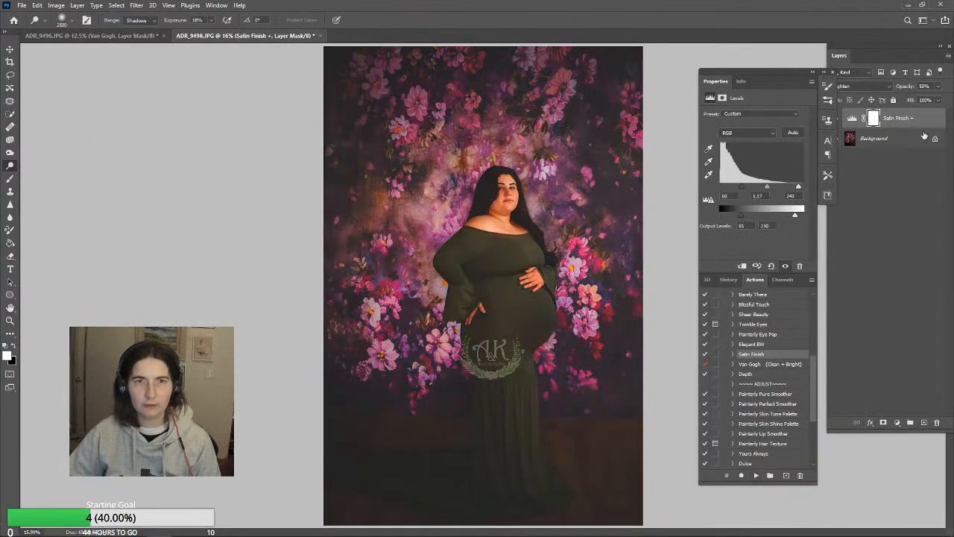
left_click(938, 88)
left_click_drag(910, 99, 906, 99)
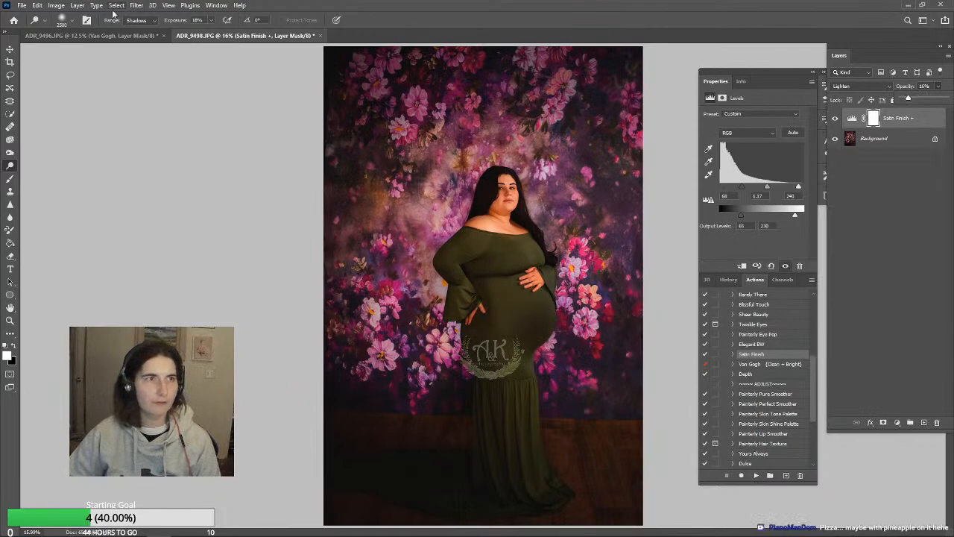
left_click(77, 5)
left_click(93, 322)
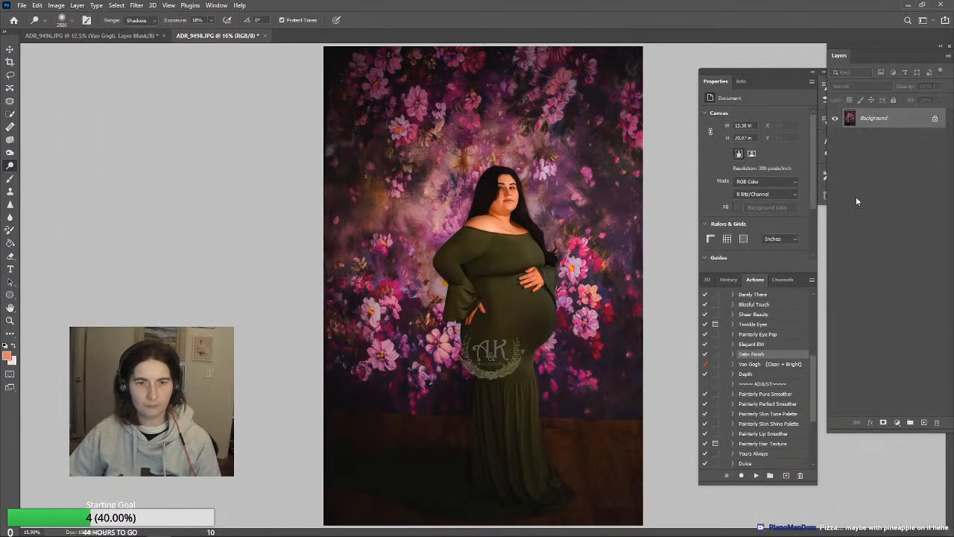
Save ADR_9498.JPG with the offered JPEG options and close the photo
key("ctrl+s")
left_click(542, 131)
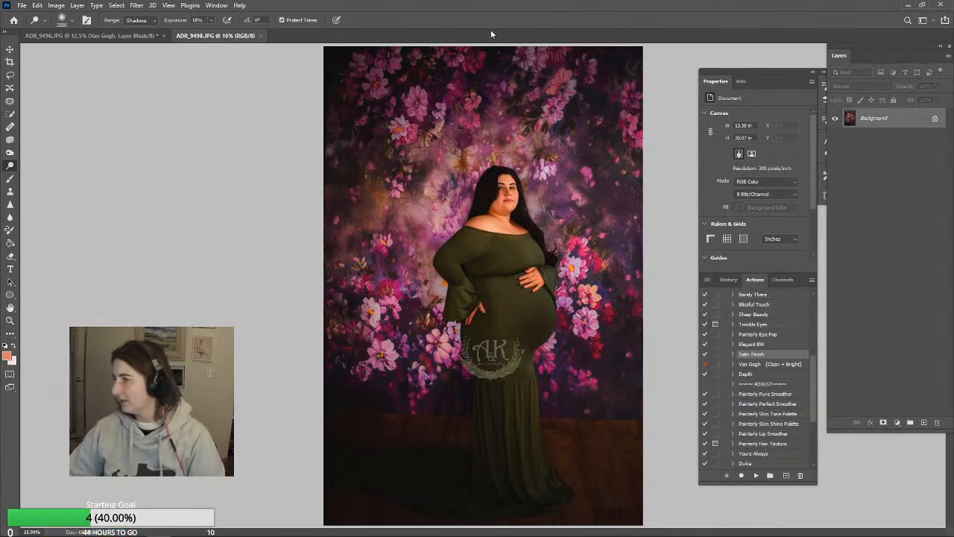
left_click(261, 36)
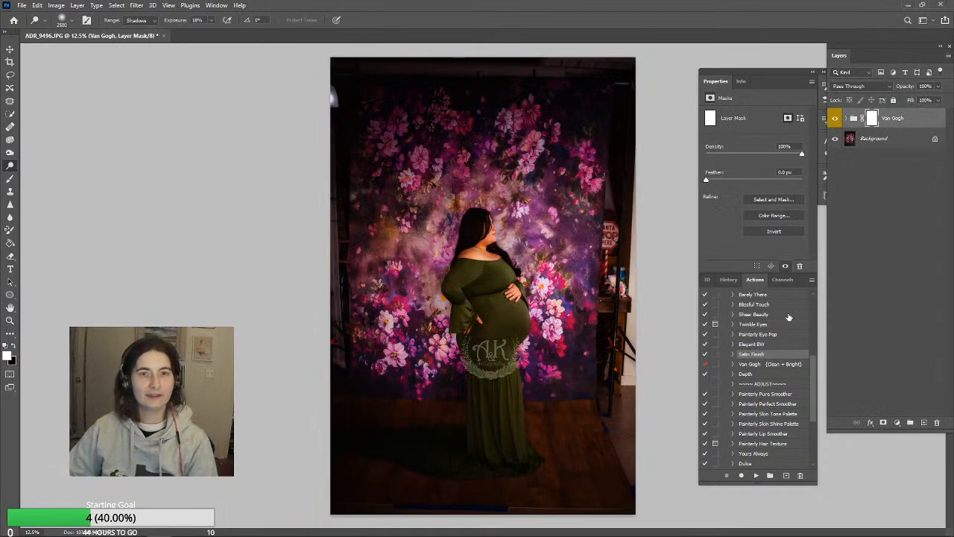
Lower the Van Gogh group's opacity to 54% in ADR_9496.JPG and flatten the image
left_click(939, 86)
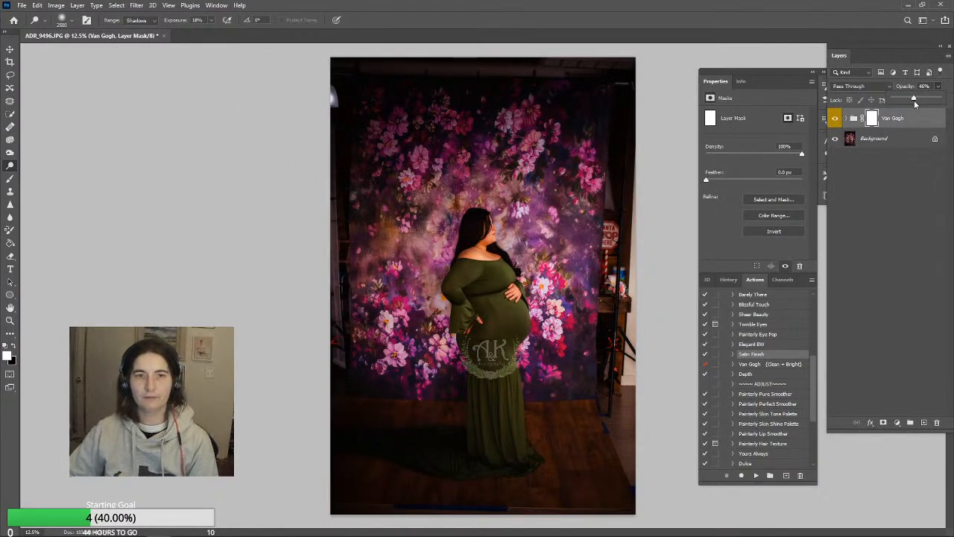
left_click_drag(914, 100, 918, 100)
left_click(77, 6)
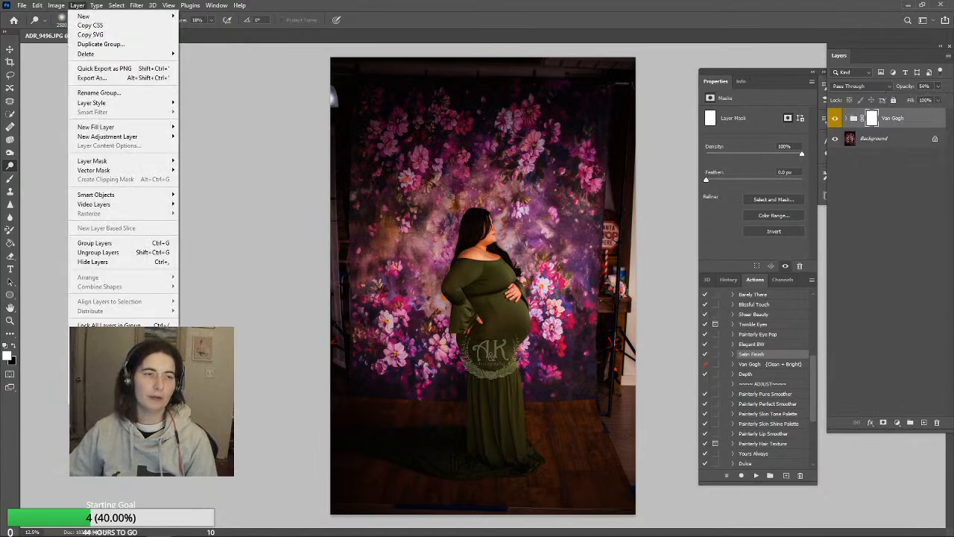
left_click(97, 383)
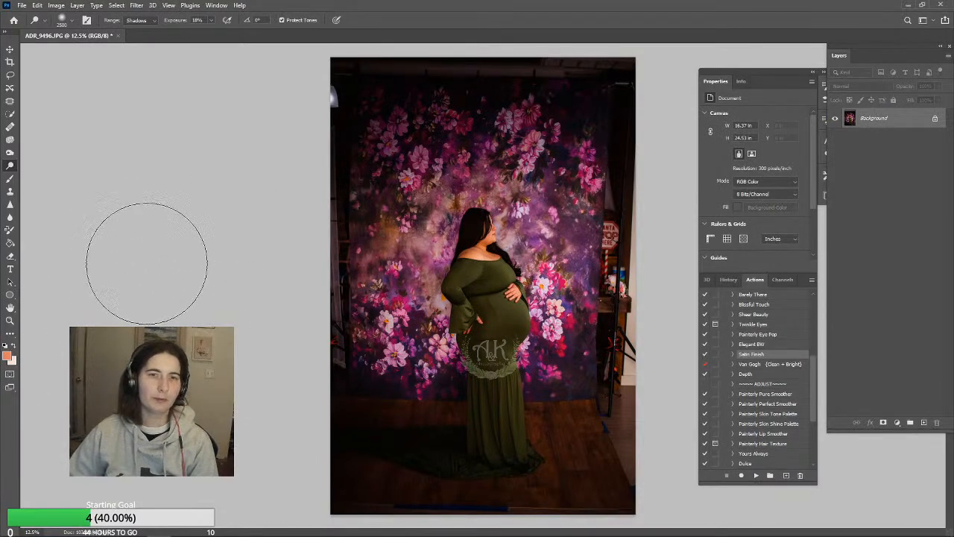
Smooth the creases and seam lines across the belly of the green dress with the Clone Stamp tool
left_click(10, 193)
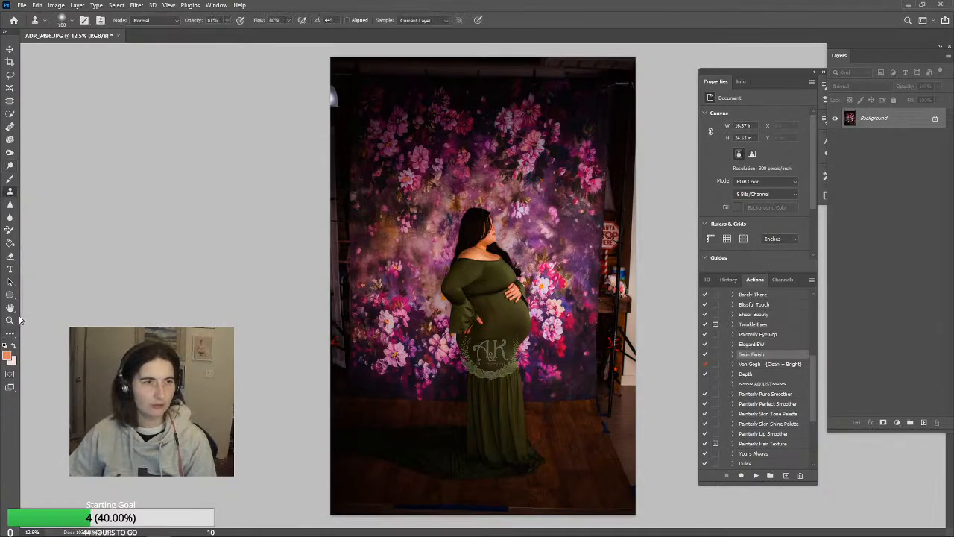
left_click(9, 319)
left_click_drag(492, 343, 493, 343)
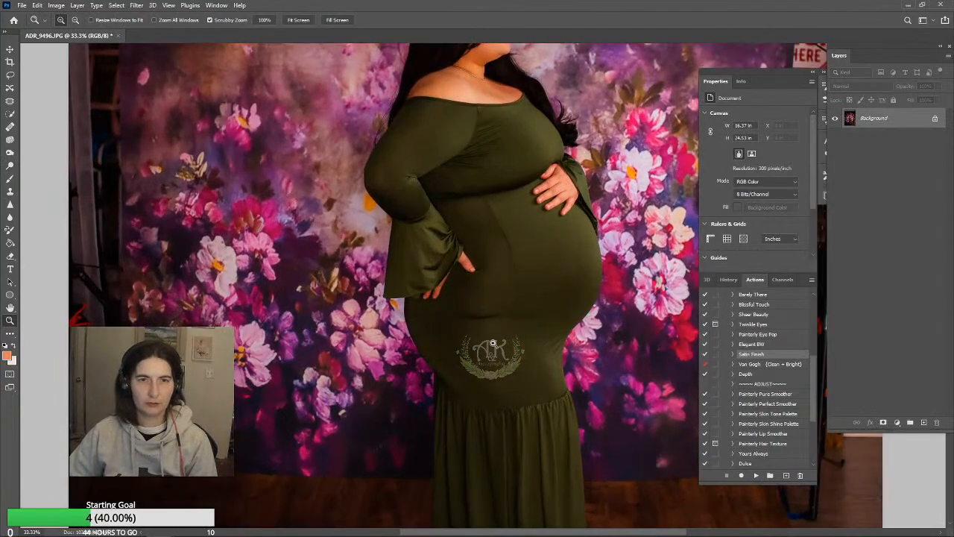
left_click(9, 192)
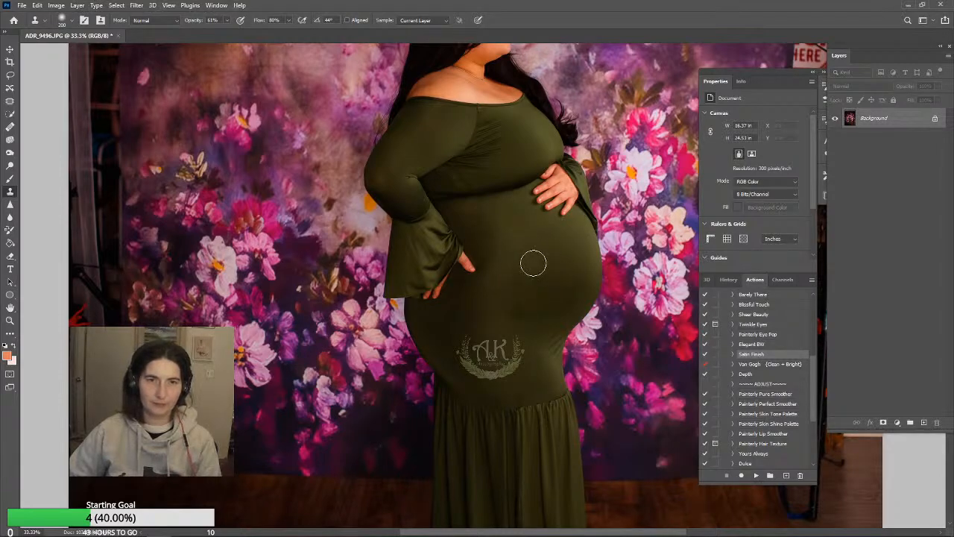
scroll(549, 278, "down", 2)
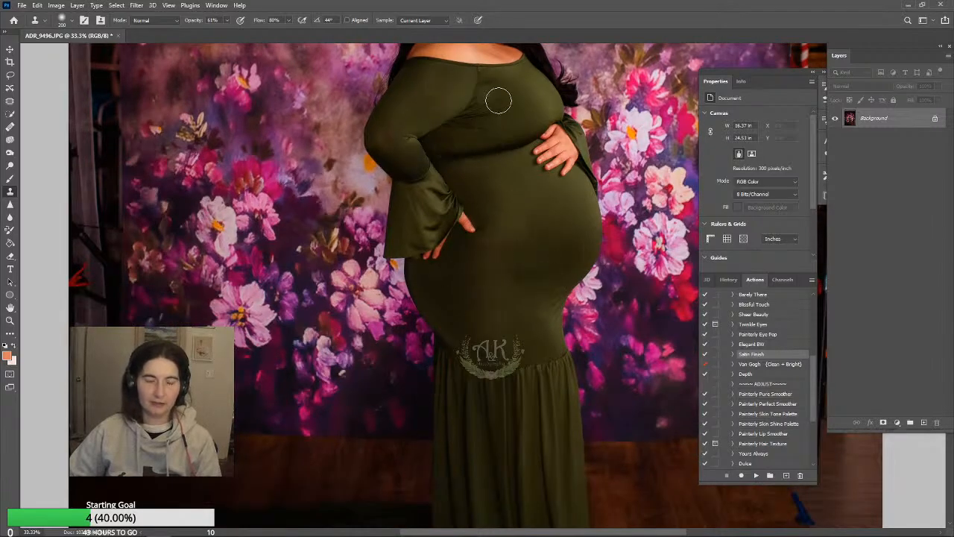
left_click(532, 150)
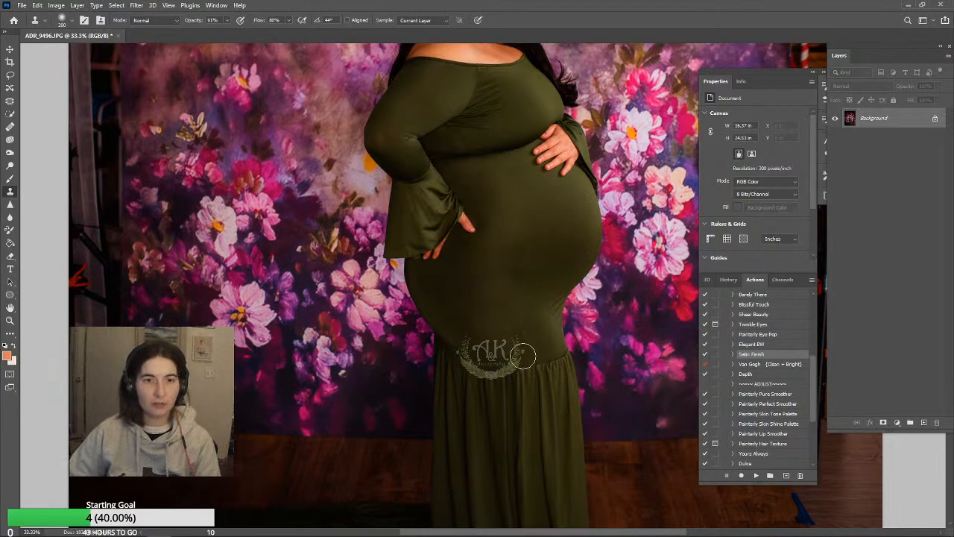
Clone out the seam and fabric creases on the bust of the green dress
scroll(563, 346, "up", 1)
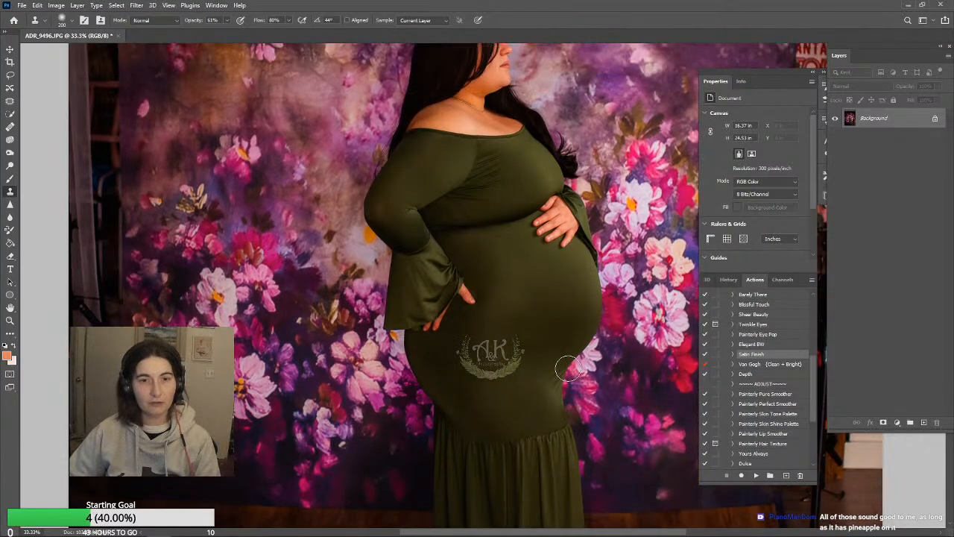
scroll(541, 367, "up", 2)
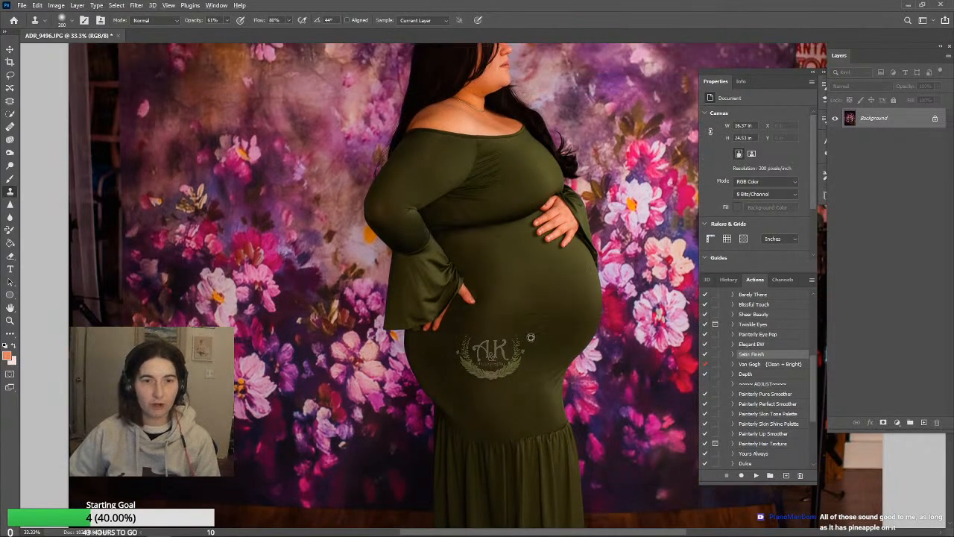
scroll(550, 338, "up", 1)
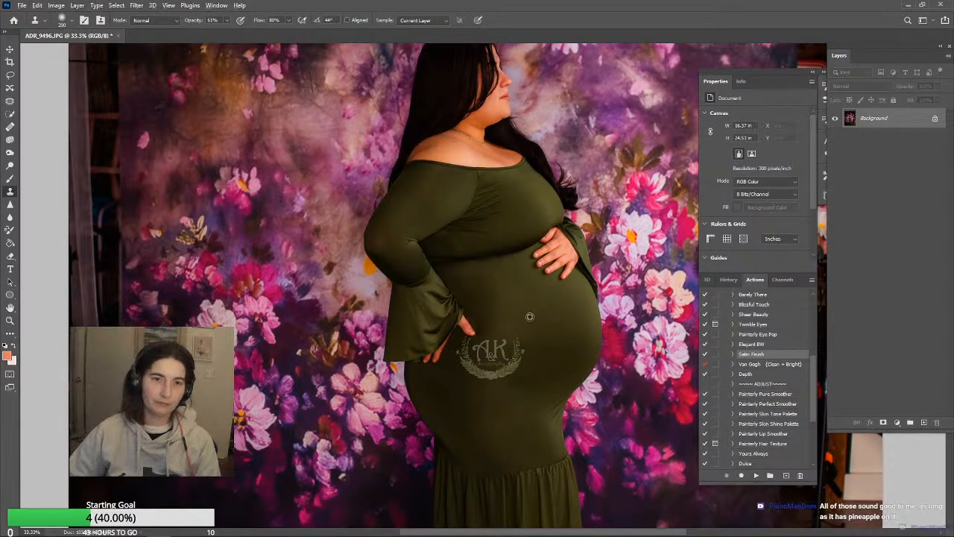
scroll(540, 348, "up", 2)
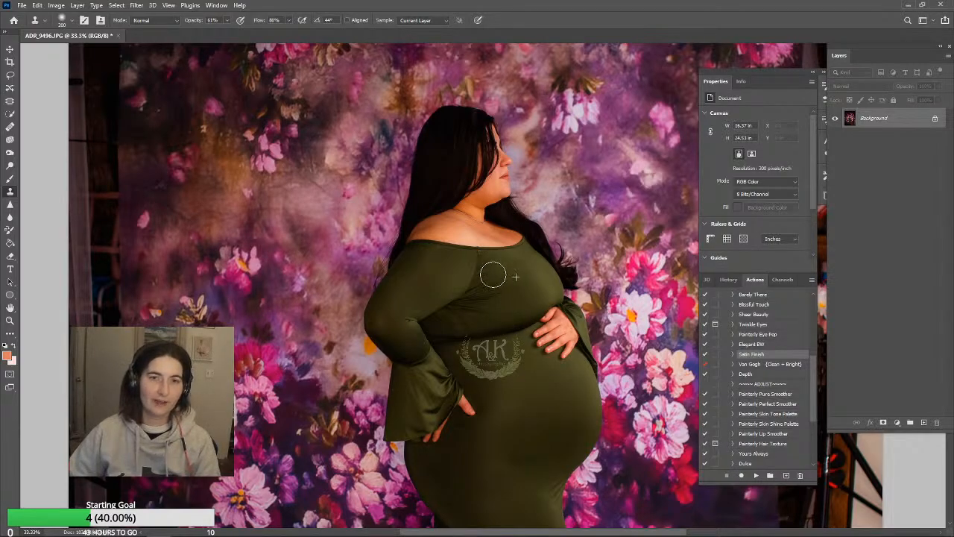
left_click_drag(502, 297, 499, 301)
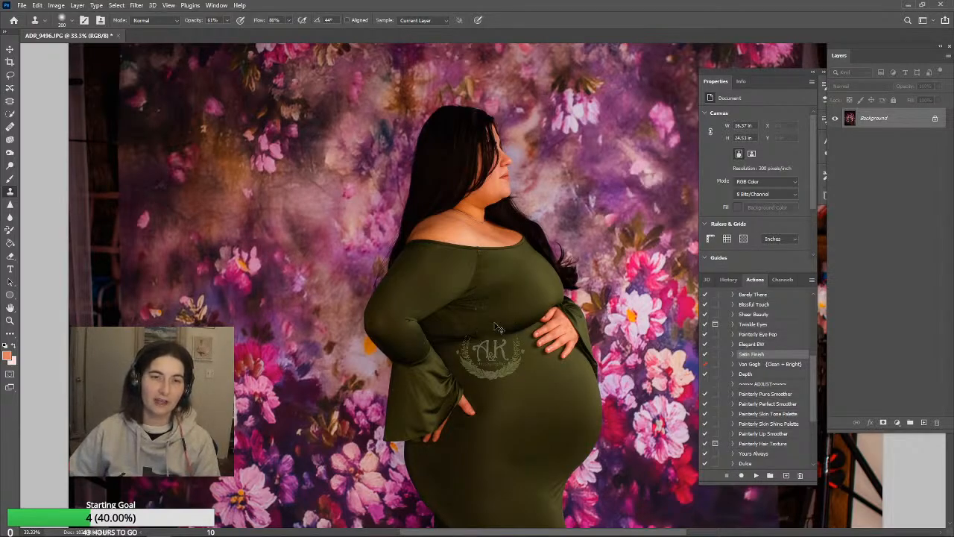
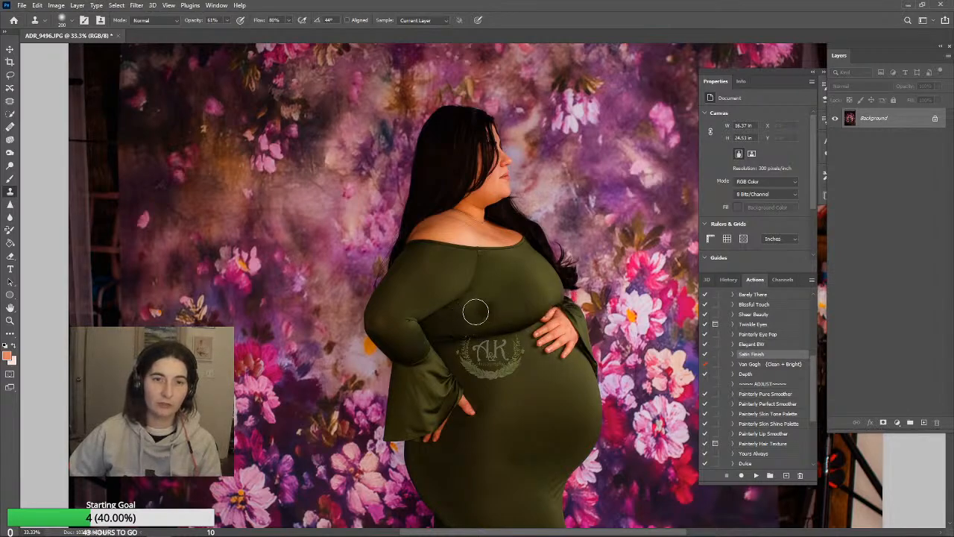
Touch up the remaining creases on the green dress with a soft size 200 Clone Stamp
key("bracketleft")
key("bracketleft")
key("bracketleft")
key("bracketleft")
key("bracketleft")
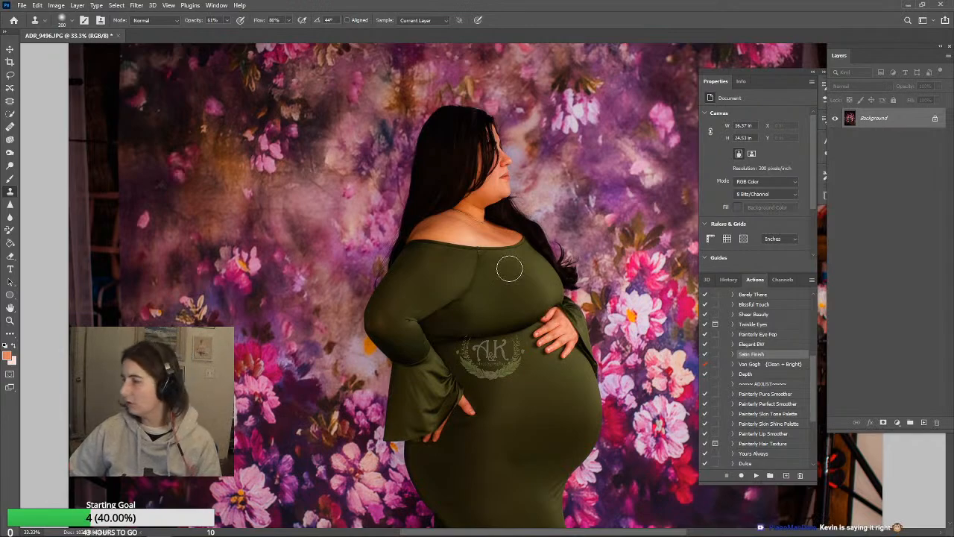
scroll(510, 269, "down", 2)
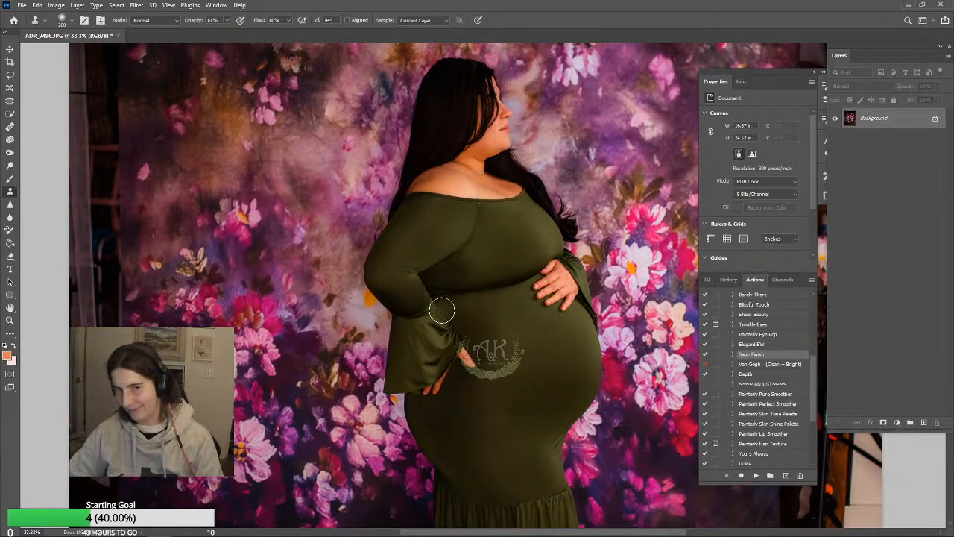
scroll(442, 310, "down", 2)
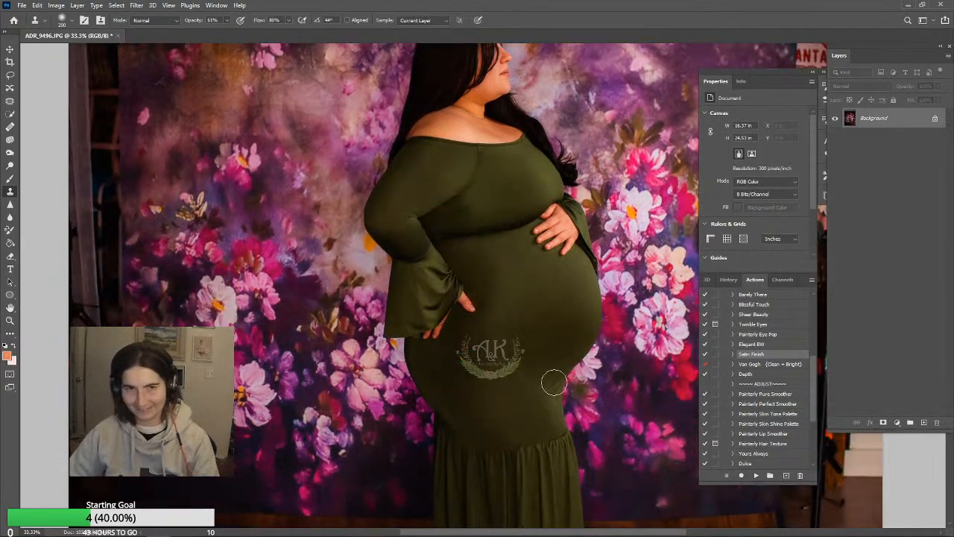
scroll(514, 392, "down", 1)
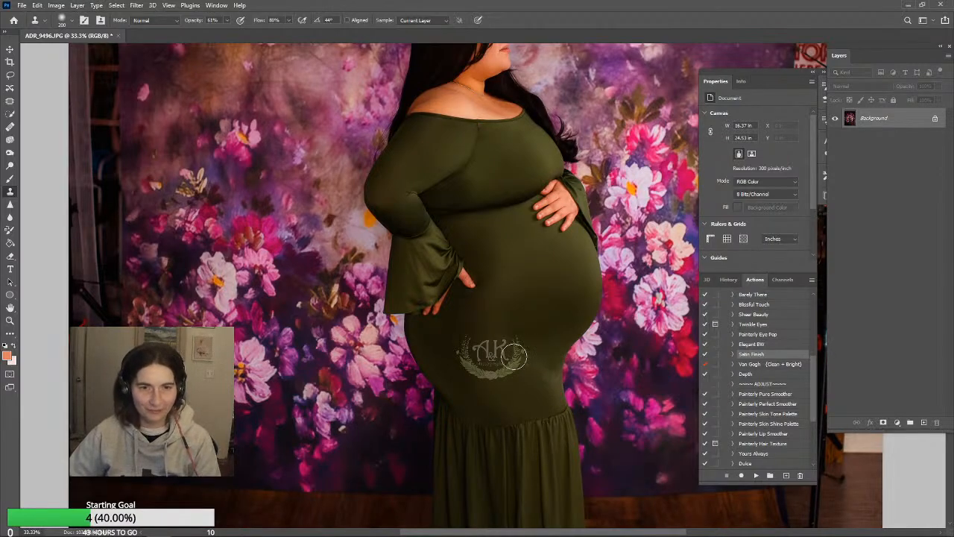
scroll(541, 441, "down", 2)
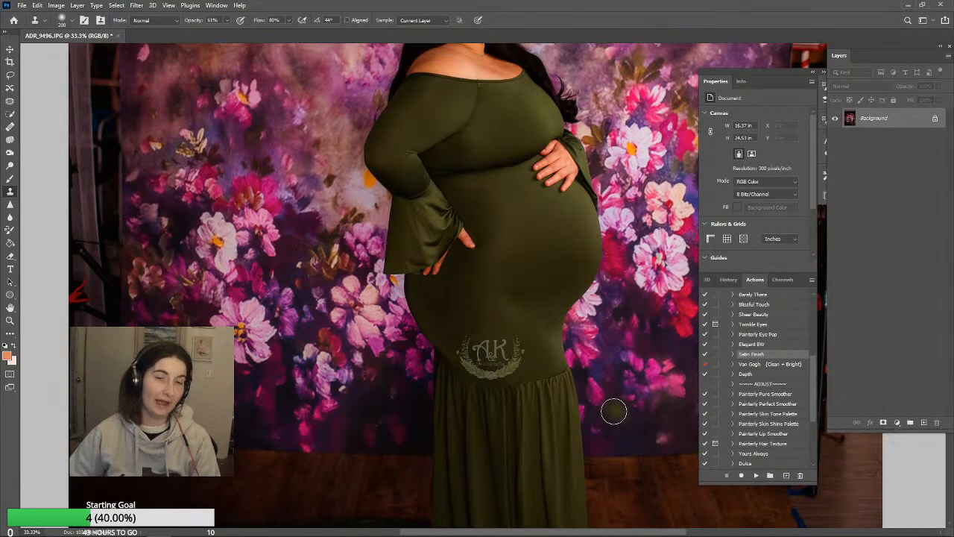
Even out the green dress's colour by painting a sampled dark olive in Color mode at 17% opacity over the bust, belly and skirt
left_click(12, 180)
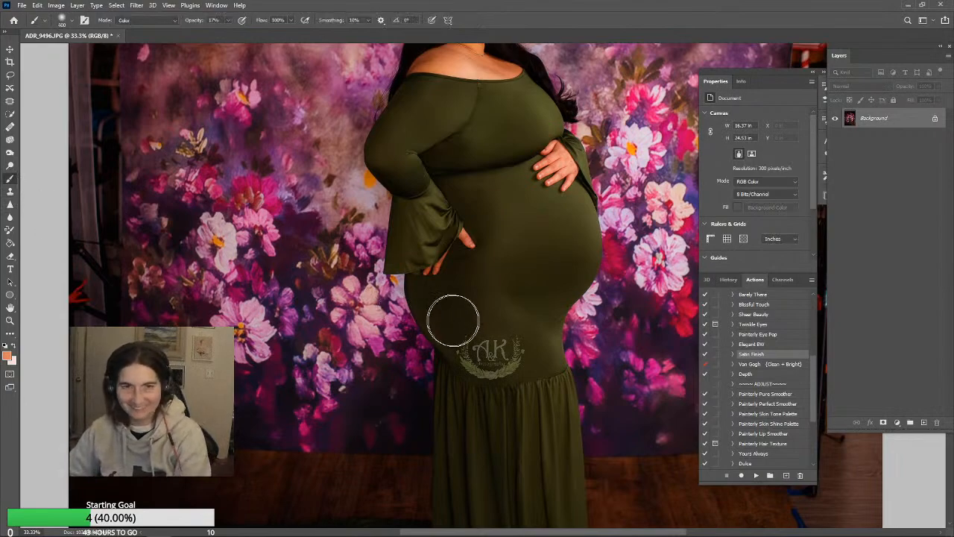
key("d")
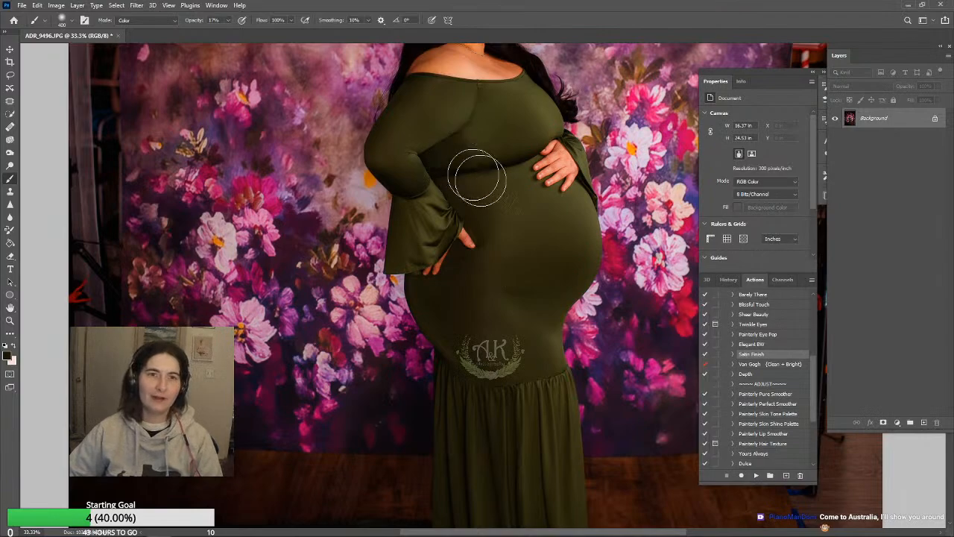
scroll(463, 181, "up", 1)
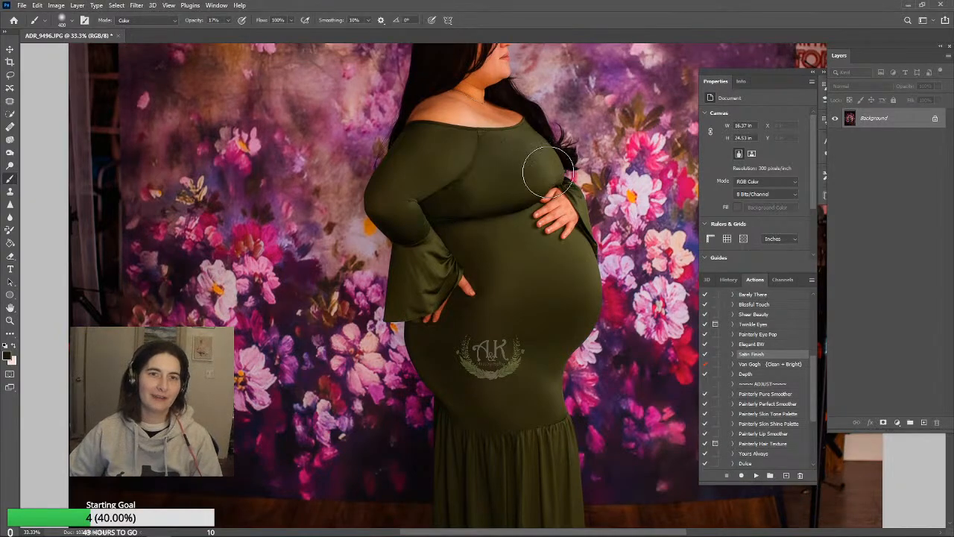
scroll(522, 299, "down", 1)
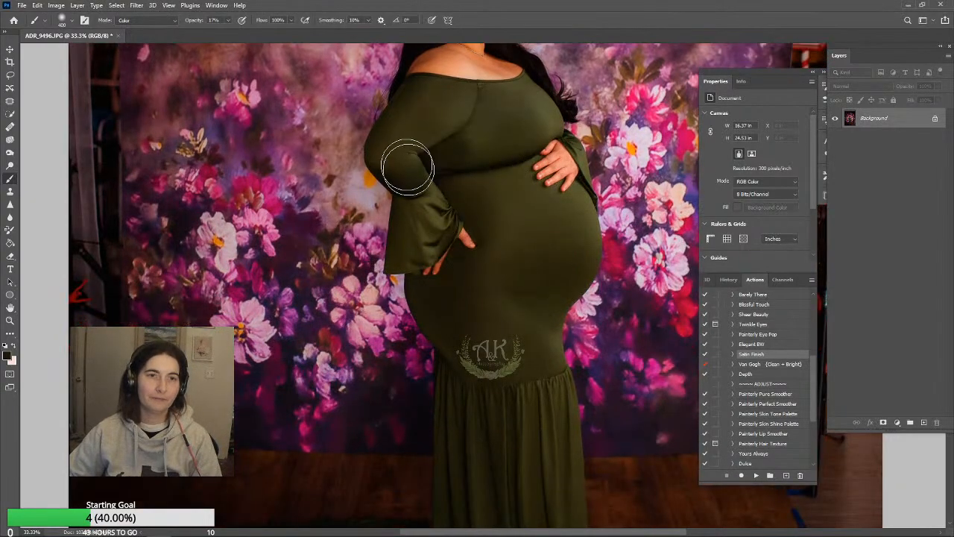
scroll(603, 283, "down", 1)
scroll(604, 284, "down", 2)
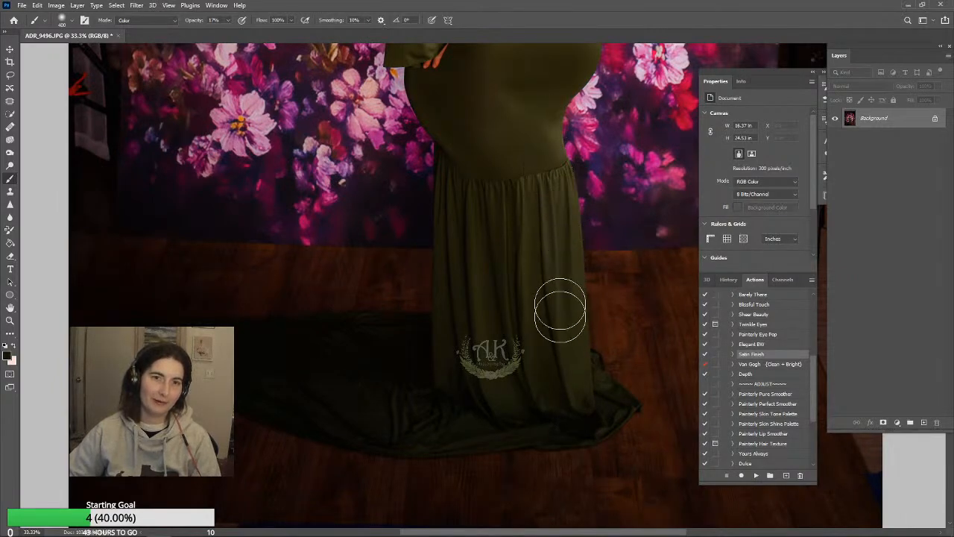
scroll(601, 402, "up", 2)
scroll(593, 394, "up", 1)
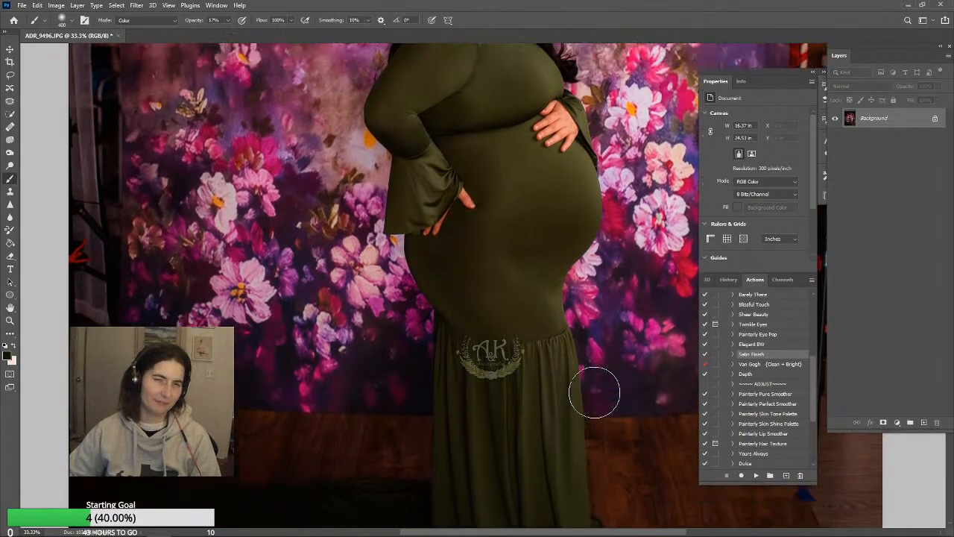
scroll(565, 414, "up", 2)
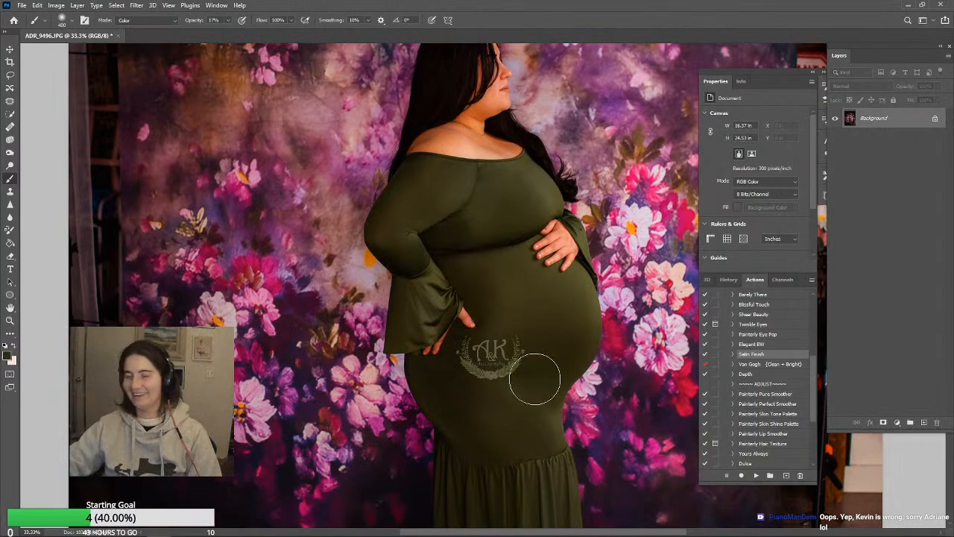
scroll(563, 360, "up", 1)
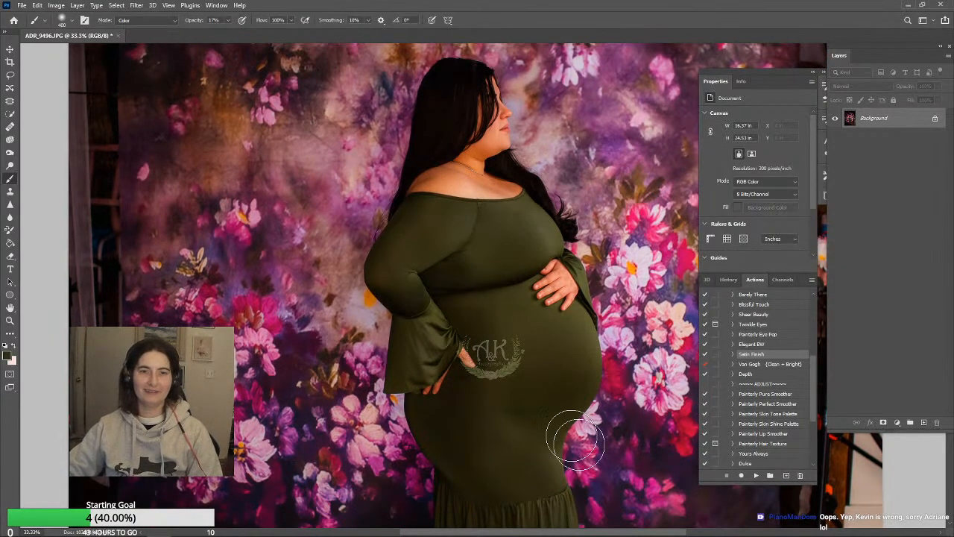
scroll(522, 395, "up", 2)
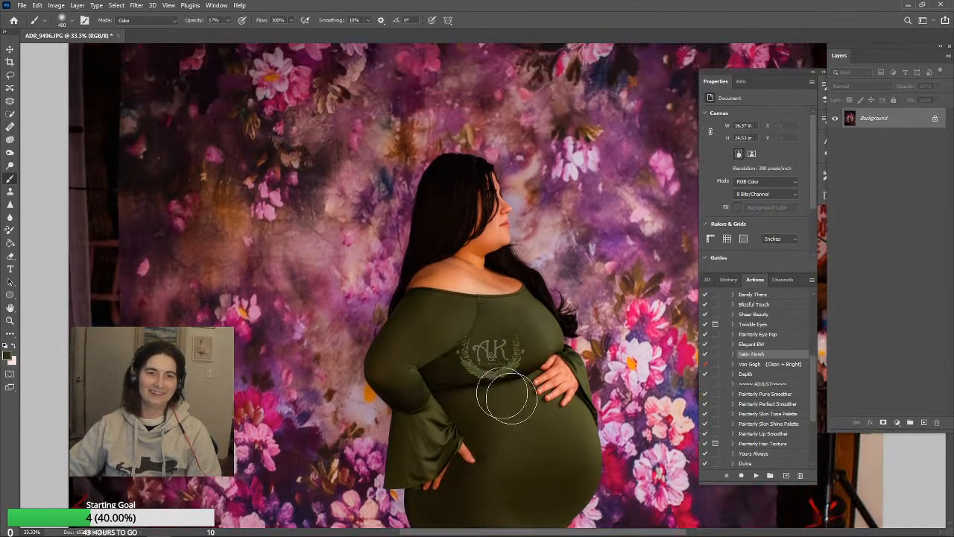
scroll(480, 404, "up", 2)
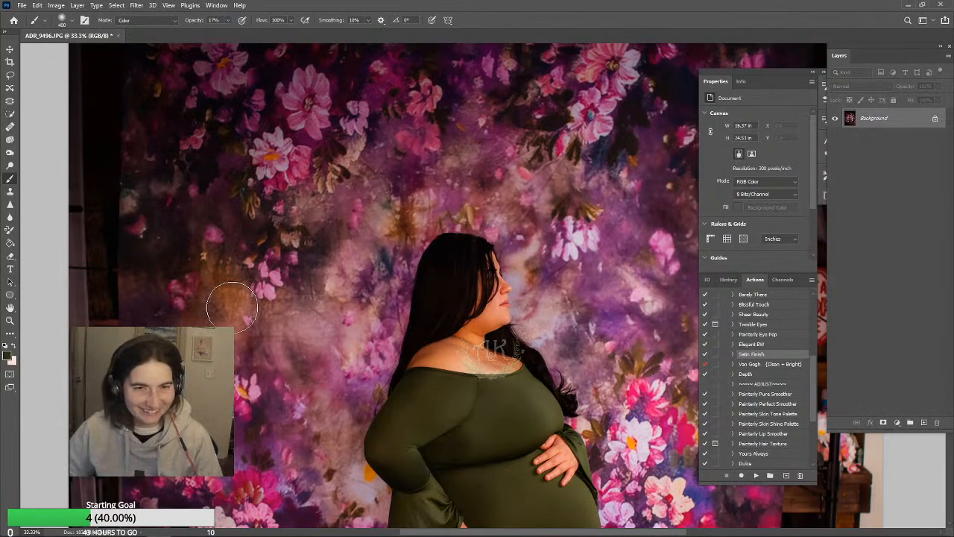
Convert the locked Background into a regular layer named Layer 0 with Normal mode and 100% opacity
right_click(908, 118)
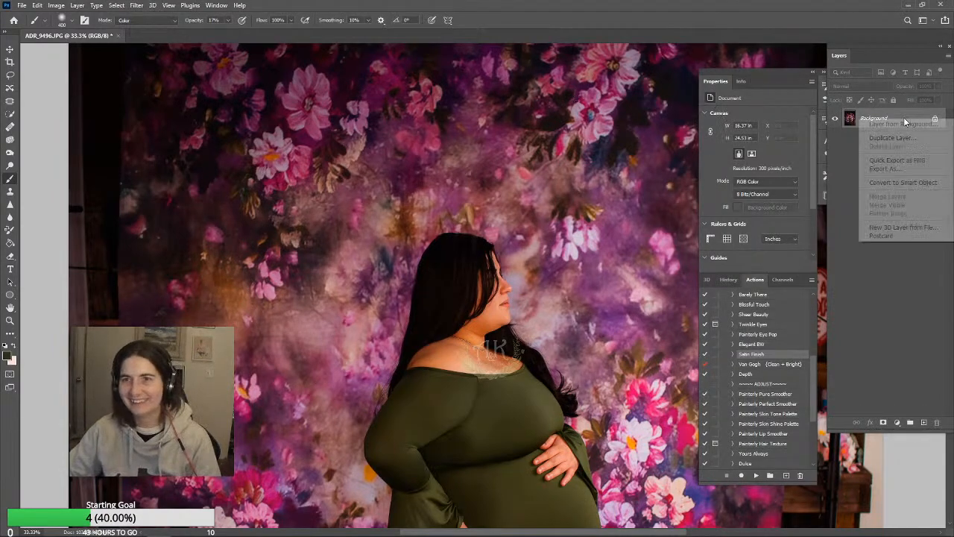
left_click(914, 123)
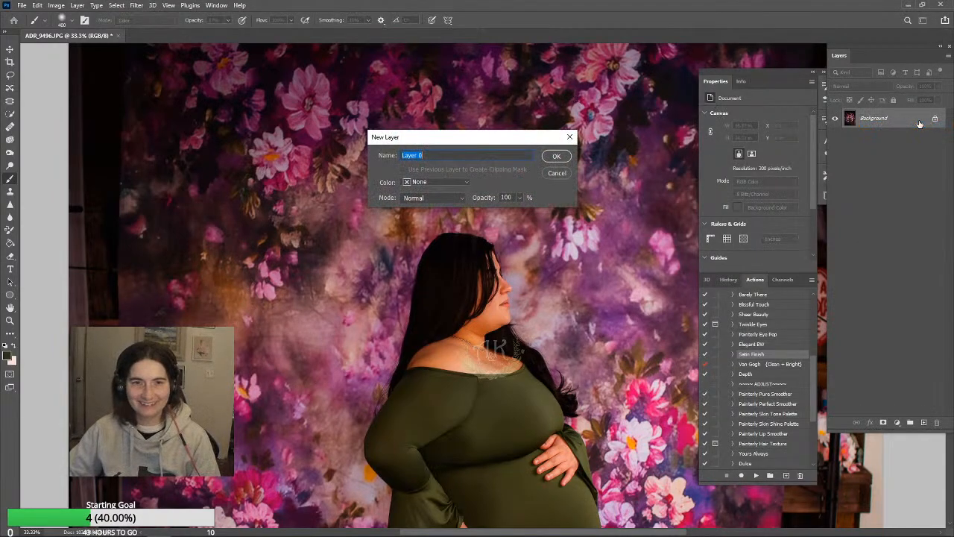
left_click(561, 158)
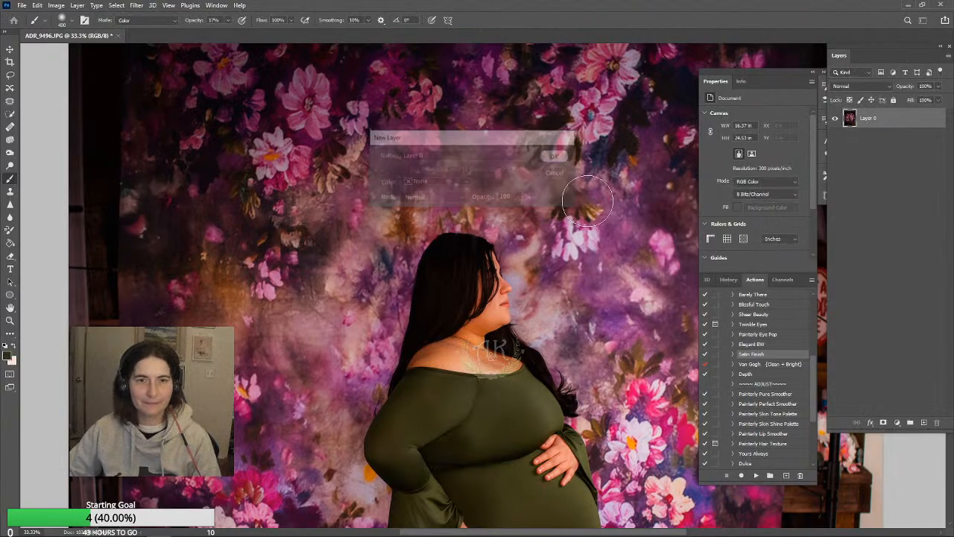
Open Liquify and nudge the edge where the dress neckline meets the front shoulder using a size 175 Forward Warp brush
left_click(169, 5)
mouse_move(136, 5)
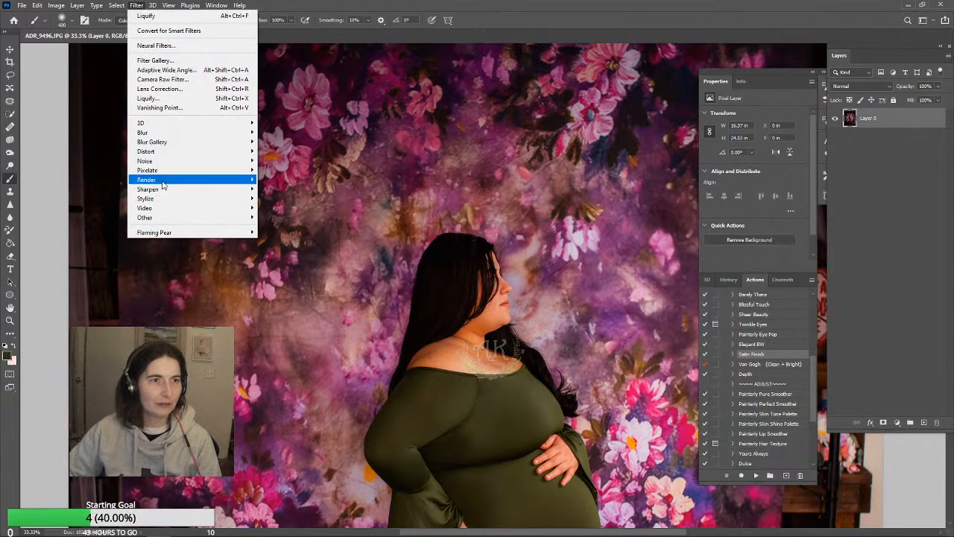
left_click(147, 98)
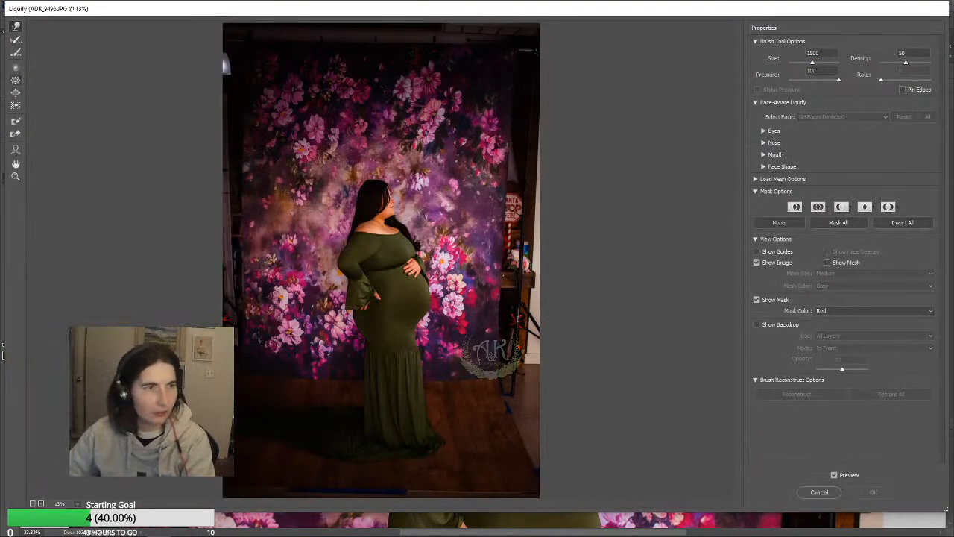
left_click(16, 176)
left_click(391, 232)
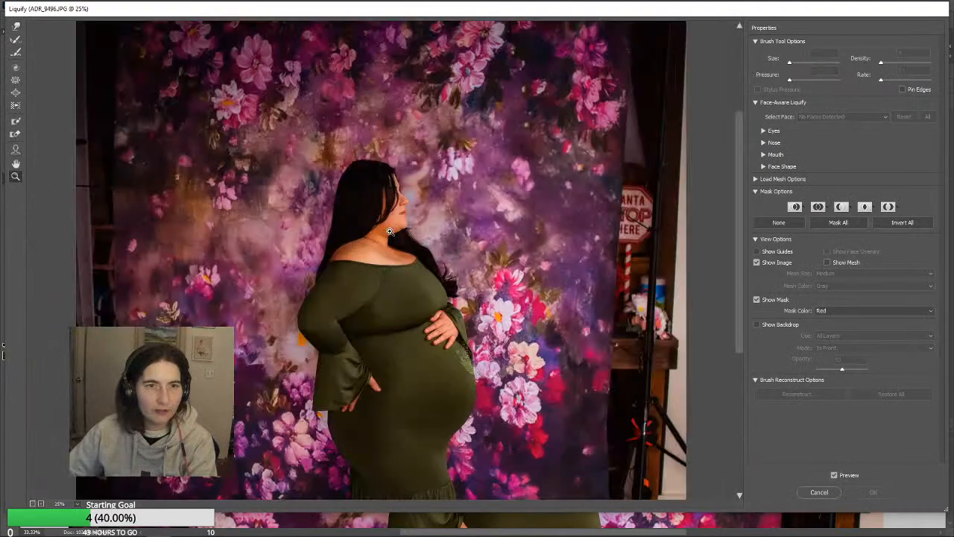
left_click(414, 250)
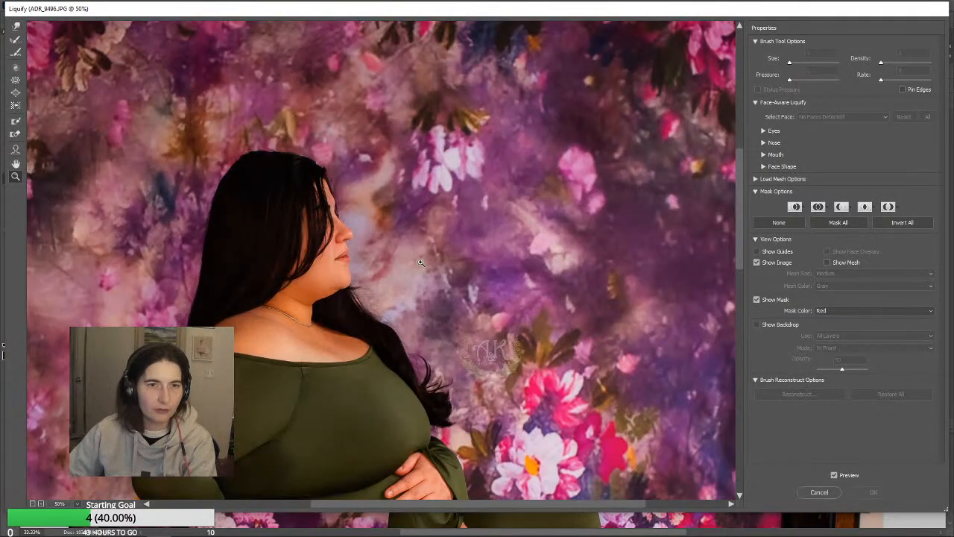
left_click(16, 27)
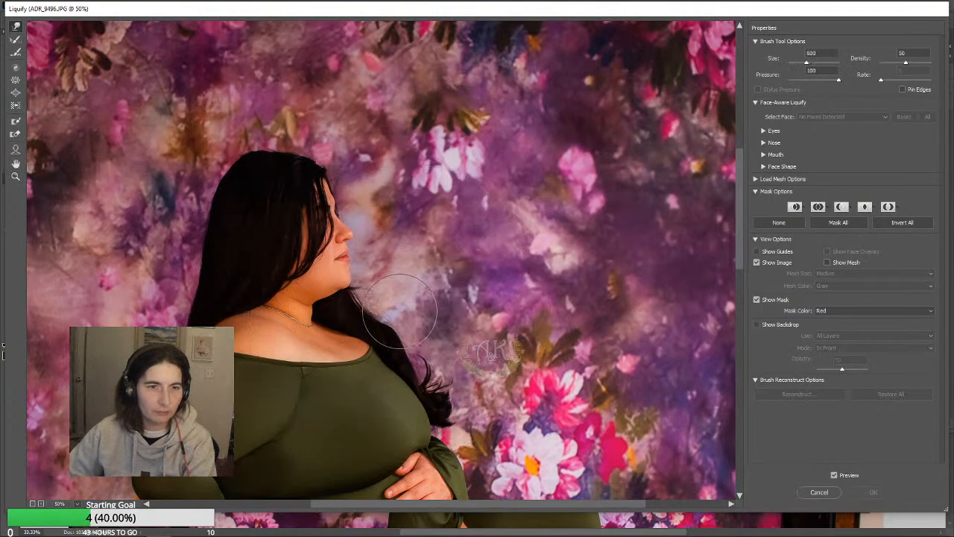
key("bracketleft")
key("bracketleft")
key("bracketleft")
key("bracketleft")
key("bracketleft")
key("bracketleft")
key("bracketleft")
key("bracketleft")
left_click_drag(363, 341, 366, 340)
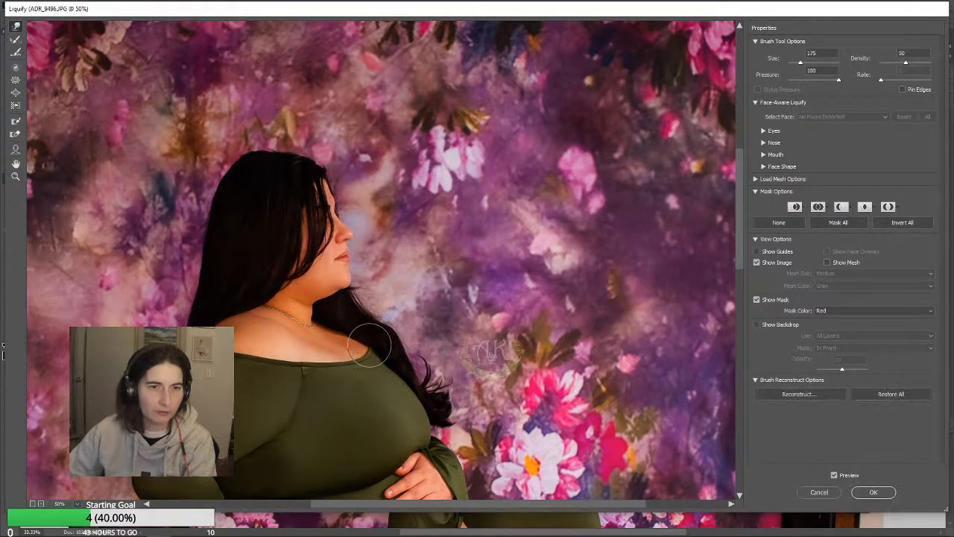
Straighten the floral backdrop's lower edge above the wooden floor with a Forward Warp brush enlarged to size 1100
scroll(492, 418, "down", 6)
scroll(552, 407, "up", 3)
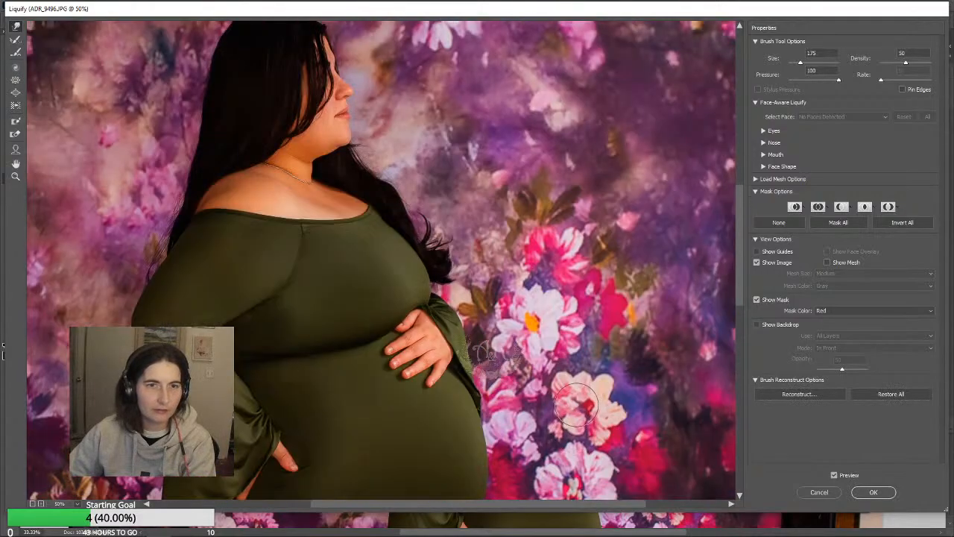
scroll(576, 403, "down", 5)
scroll(566, 350, "down", 3)
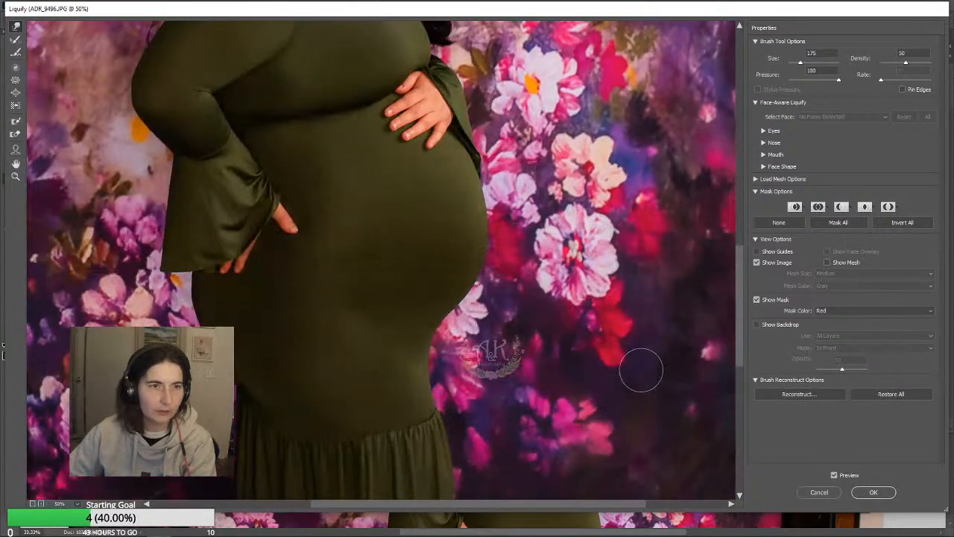
scroll(641, 370, "down", 5)
key("bracketright")
key("bracketright")
key("bracketright")
key("bracketright")
key("bracketright")
key("bracketright")
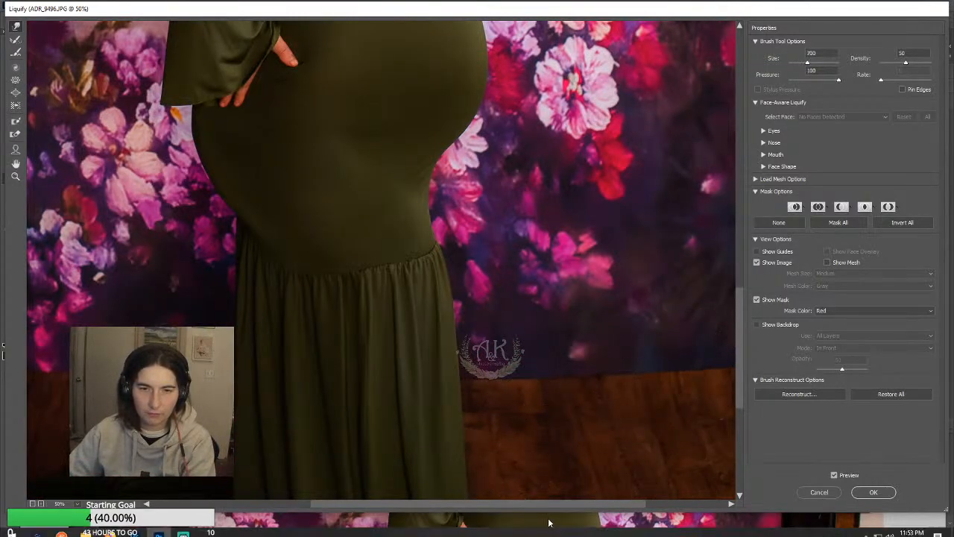
left_click_drag(558, 504, 620, 504)
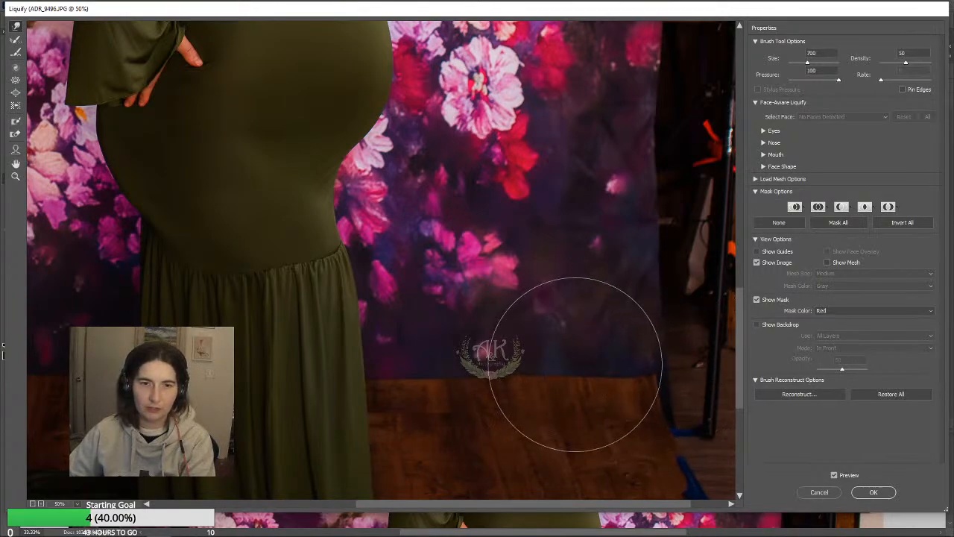
key("bracketright")
key("bracketright")
key("bracketright")
key("bracketright")
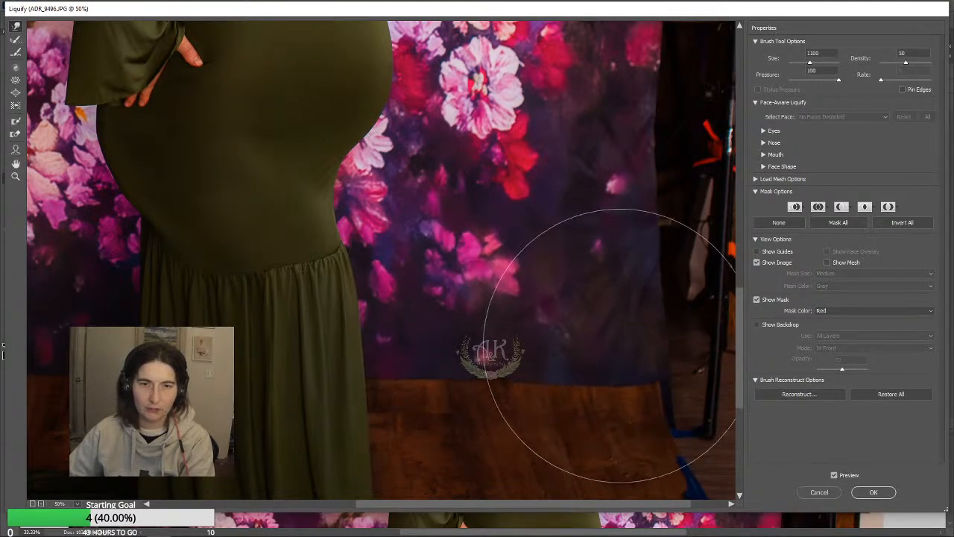
Refine the backdrop's lower outer corner with a size 400 Forward Warp brush and apply the Liquify changes
key("bracketleft")
key("bracketleft")
key("bracketleft")
key("bracketleft")
key("bracketleft")
key("bracketleft")
key("bracketleft")
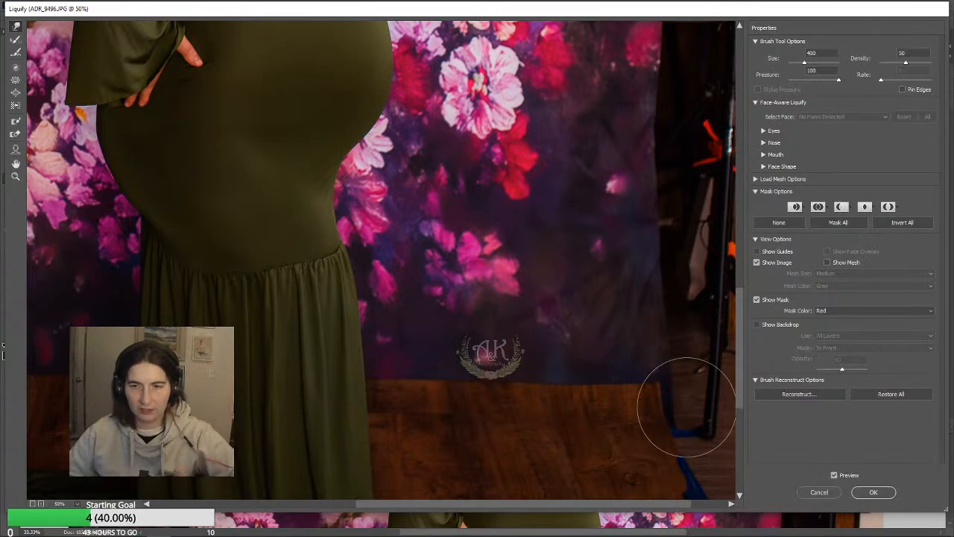
left_click(877, 489)
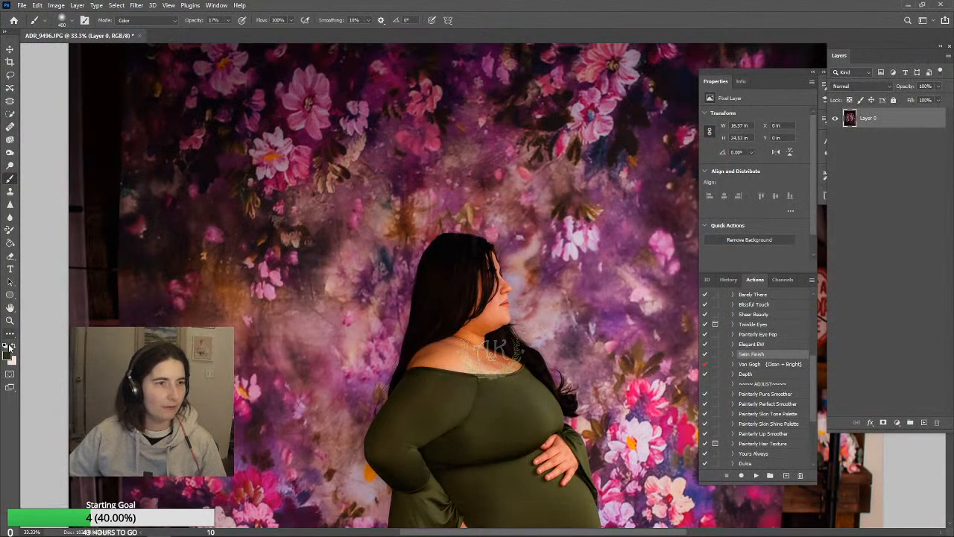
Clone the floral pattern over the studio background above the backdrop and along the side behind the woman with a size 1300 Clone Stamp
left_click(10, 320)
left_click(298, 19)
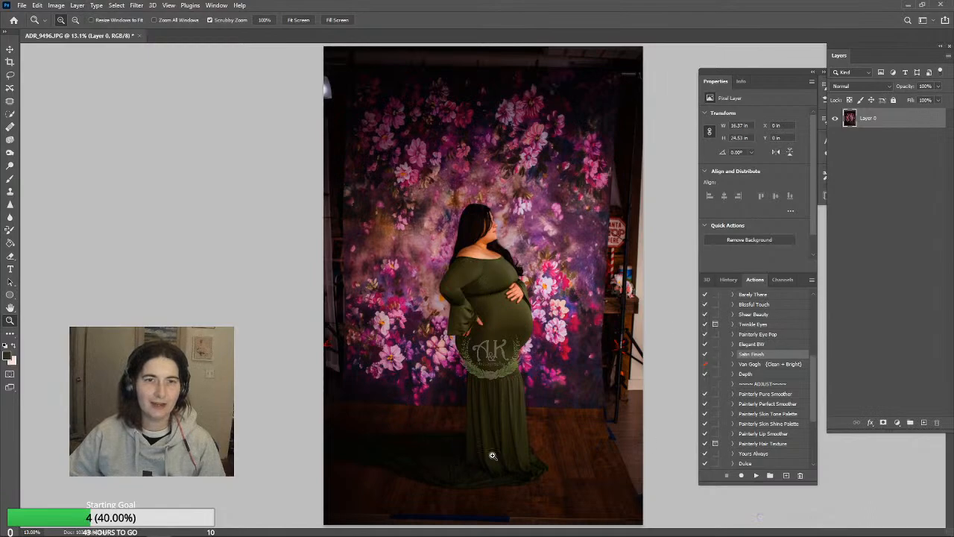
left_click(10, 193)
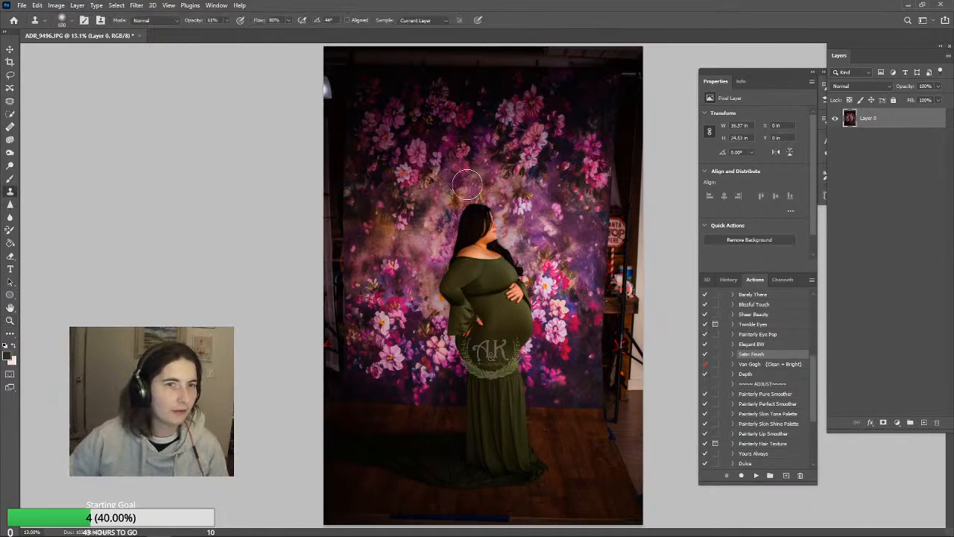
mouse_move(499, 131)
left_mouse_down()
mouse_move(550, 117)
mouse_move(522, 117)
mouse_move(558, 126)
left_mouse_up()
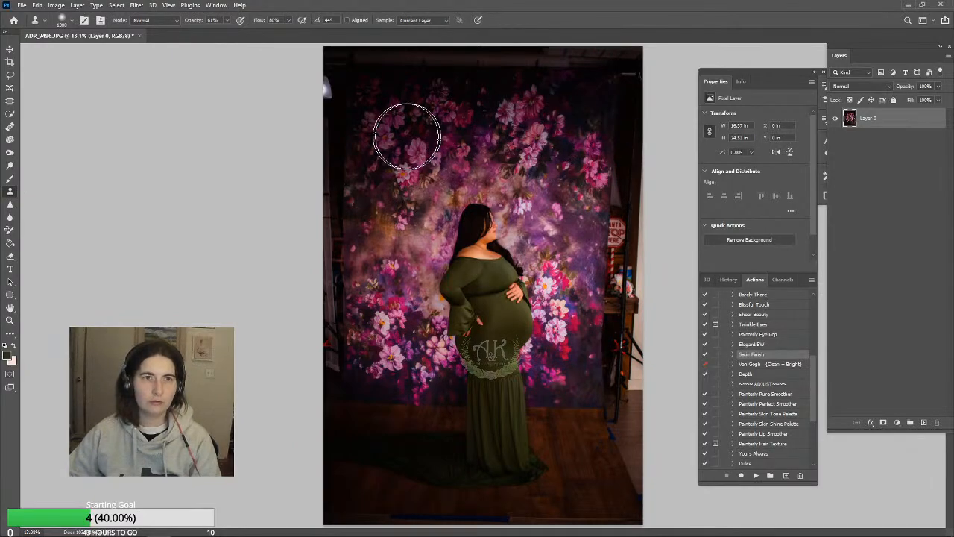
mouse_move(623, 153)
left_mouse_down()
mouse_move(571, 64)
mouse_move(496, 56)
mouse_move(351, 75)
mouse_move(320, 127)
mouse_move(309, 208)
mouse_move(321, 367)
mouse_move(324, 352)
left_mouse_up()
key("ctrl+z")
left_click(451, 131, "alt")
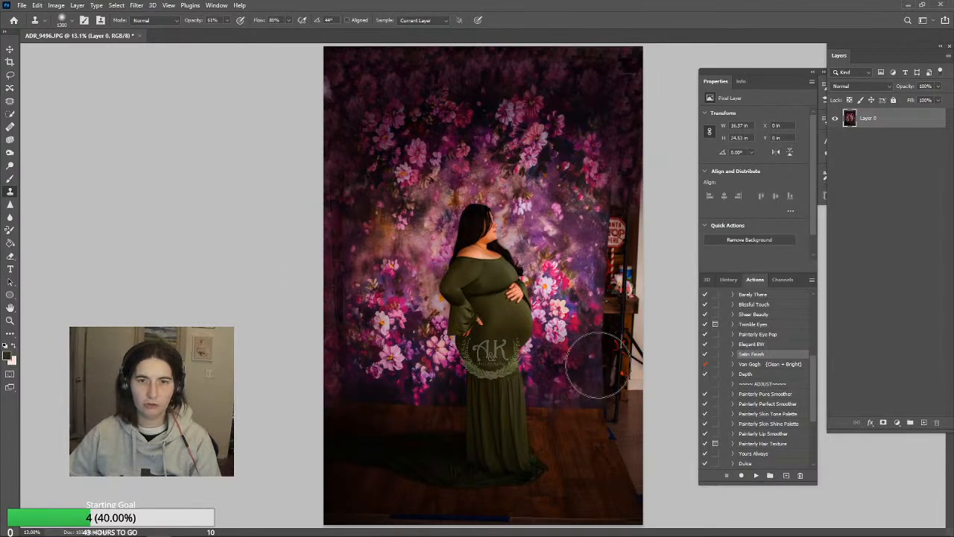
Clone the floral backdrop over the sign, shelf and stand in front of the woman, reducing the Clone Stamp from size 1300 to 900
mouse_move(667, 246)
left_mouse_down()
mouse_move(608, 253)
mouse_move(614, 213)
mouse_move(621, 253)
mouse_move(645, 257)
left_mouse_up()
left_click_drag(682, 284, 633, 326)
key("ctrl+z")
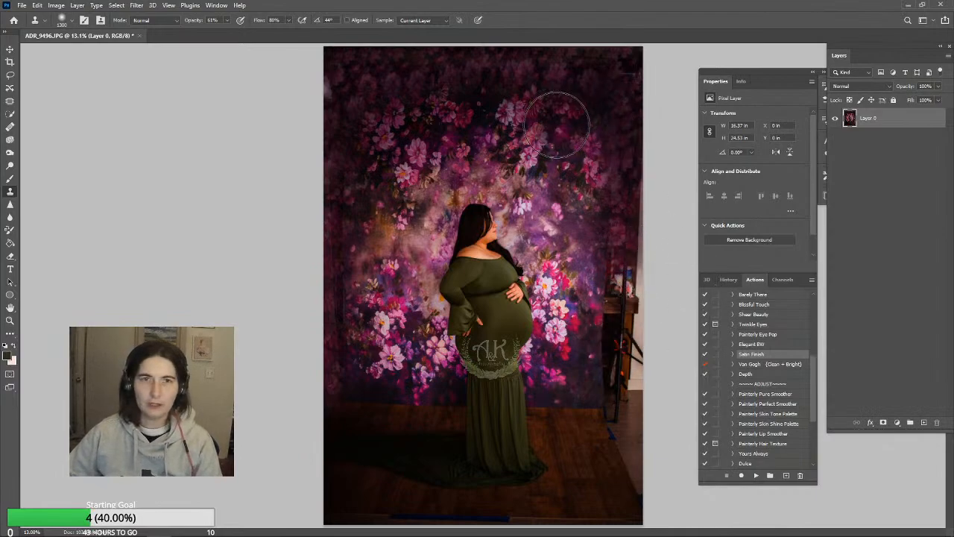
left_click(557, 126, "alt")
mouse_move(664, 187)
left_mouse_down()
mouse_move(624, 313)
mouse_move(621, 236)
mouse_move(649, 286)
left_mouse_up()
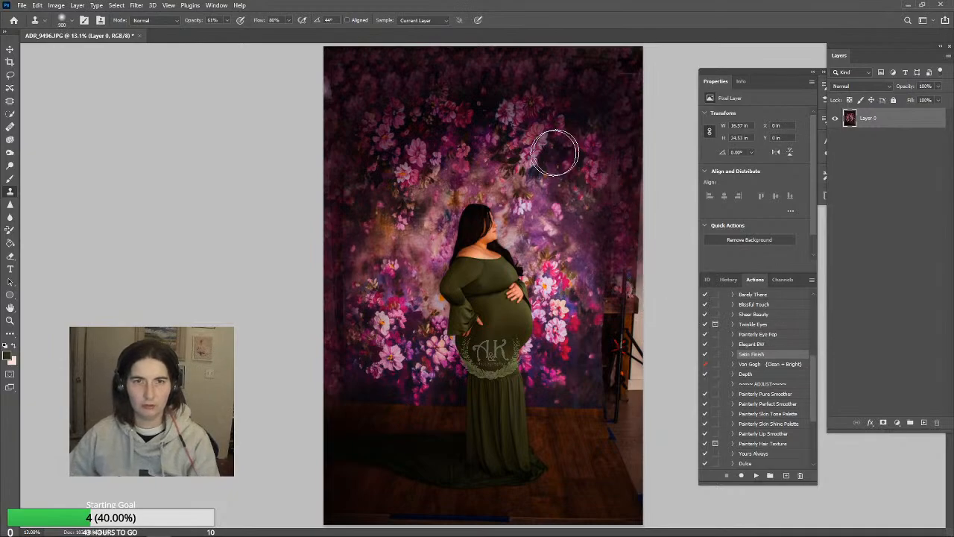
left_click_drag(647, 211, 648, 205)
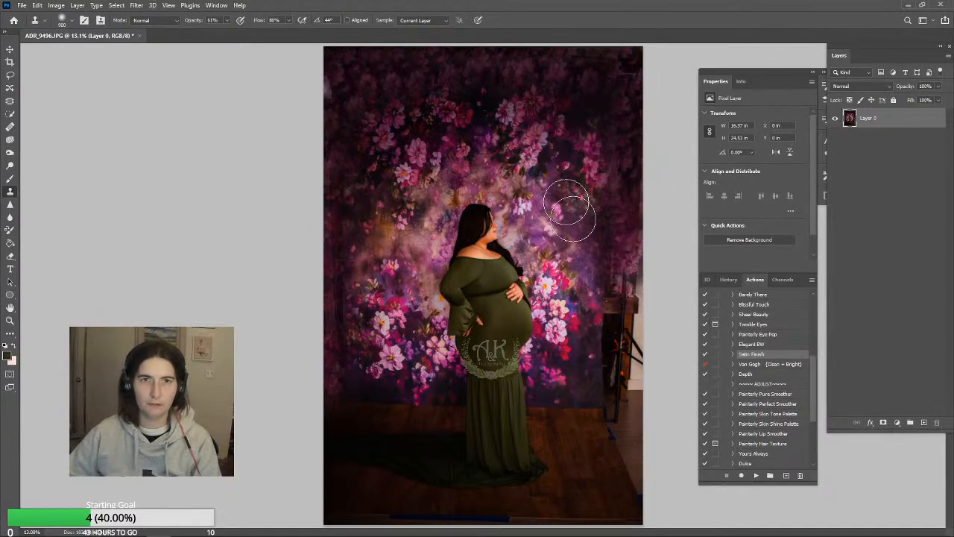
mouse_move(609, 383)
left_mouse_down()
mouse_move(615, 294)
mouse_move(622, 272)
mouse_move(613, 329)
mouse_move(628, 334)
mouse_move(637, 270)
left_mouse_up()
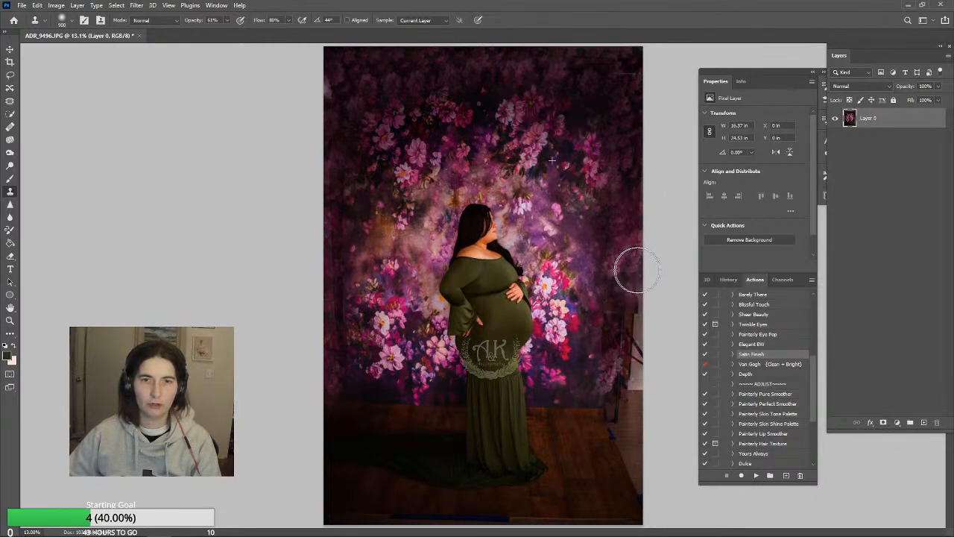
Extend the backdrop's lower edge and the wooden floor to the image border in front of the woman with a size 900 Clone Stamp
left_click(567, 410, "alt")
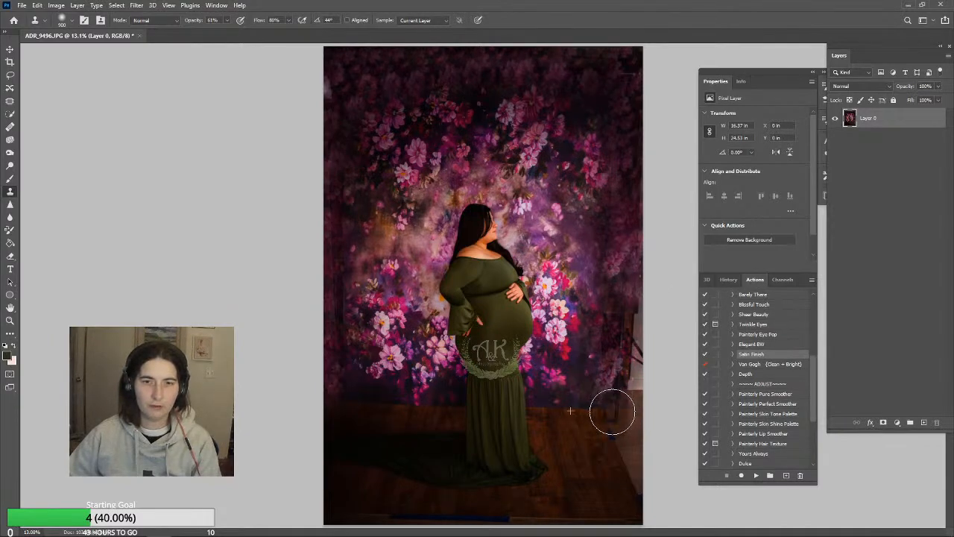
left_click_drag(635, 414, 637, 415)
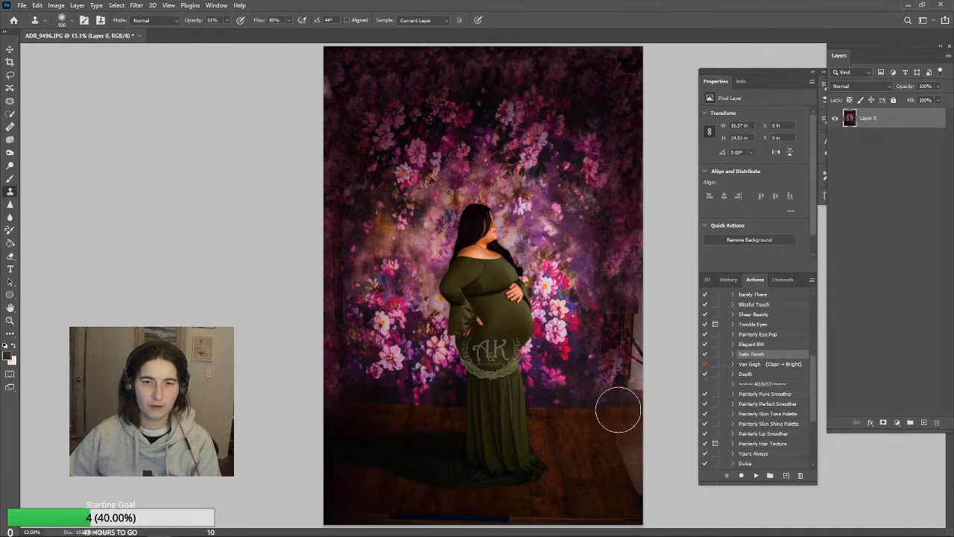
left_click_drag(625, 427, 644, 470)
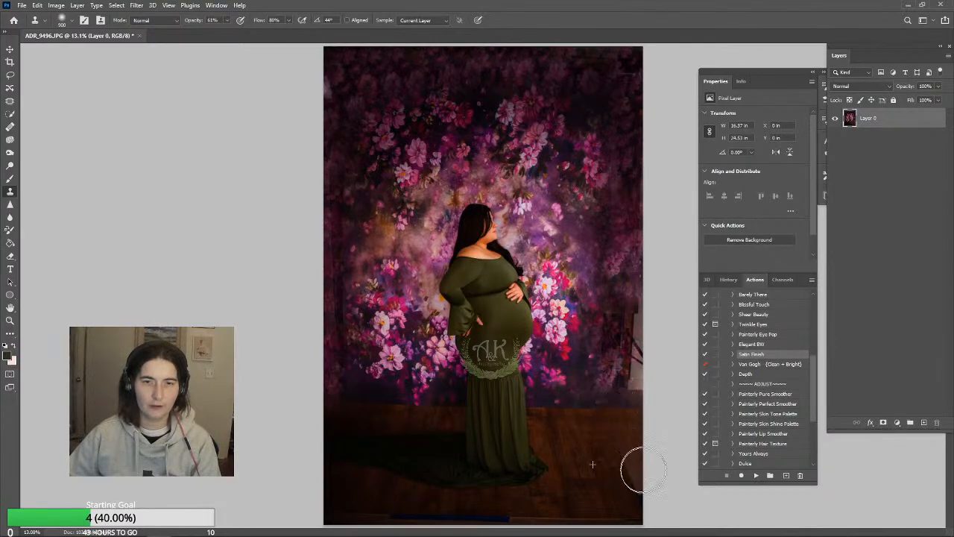
Clone floor over the blue tape and bright line along the photo's front edge with a size 400 Clone Stamp
key("bracketleft")
key("bracketleft")
key("bracketleft")
key("bracketleft")
key("bracketleft")
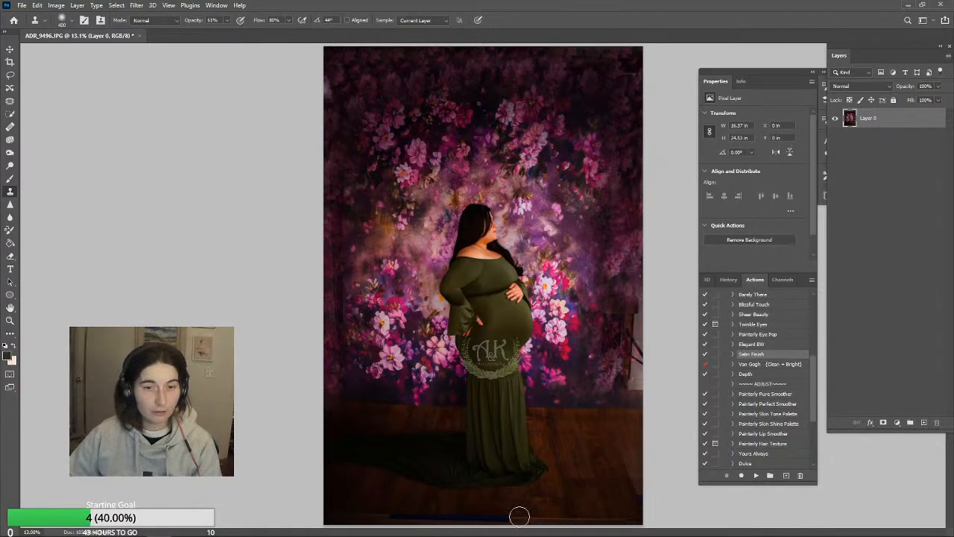
left_click(548, 507, "alt")
mouse_move(517, 513)
left_mouse_down()
mouse_move(627, 516)
mouse_move(578, 523)
mouse_move(614, 520)
left_mouse_up()
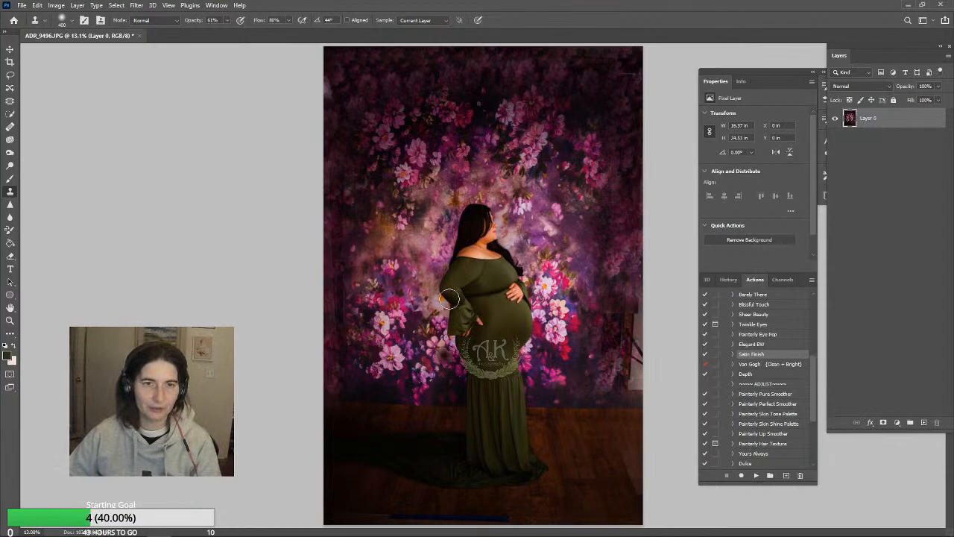
left_click(342, 492, "alt")
left_click(328, 516)
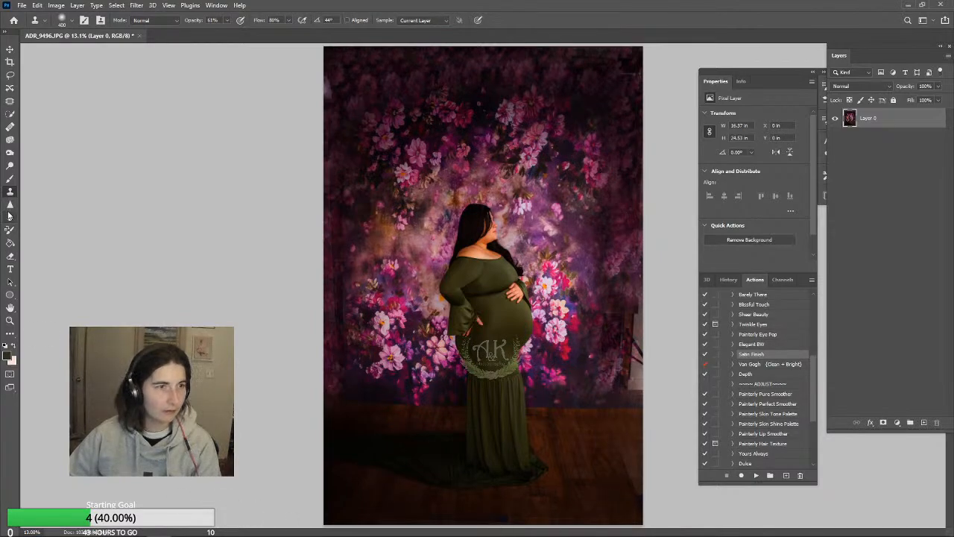
Paint the backdrop's outer areas with a sampled dark tone using a size 1600 brush in Normal mode at 17% opacity
left_click(9, 179)
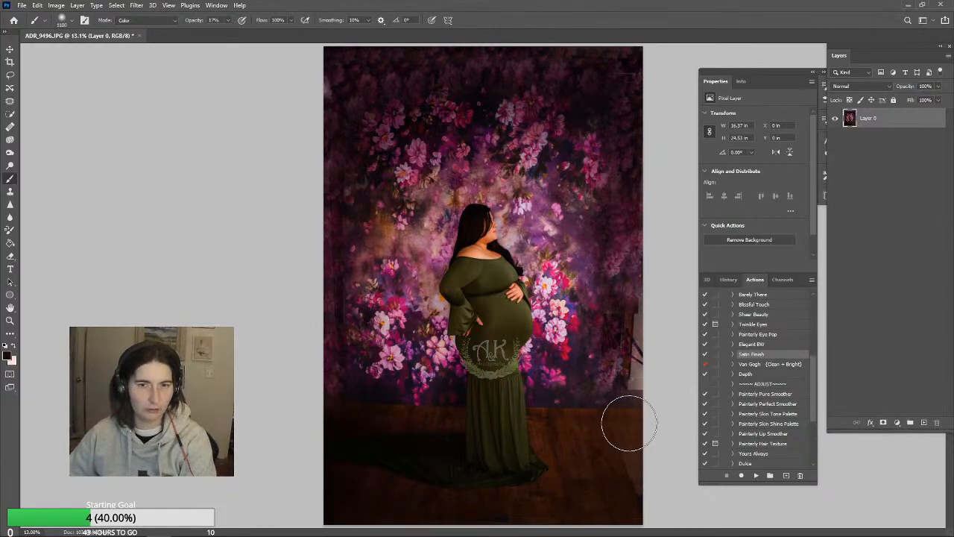
left_click(11, 193)
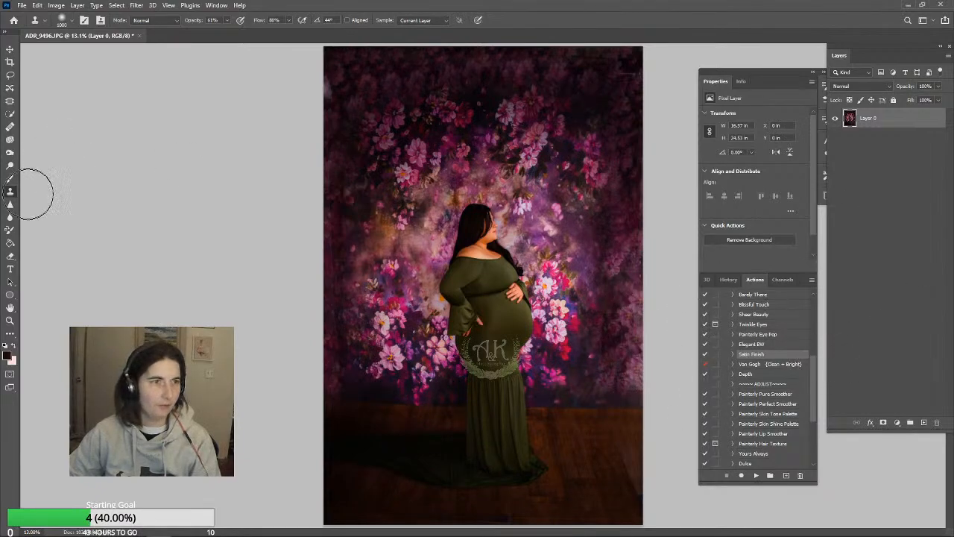
left_click(10, 181)
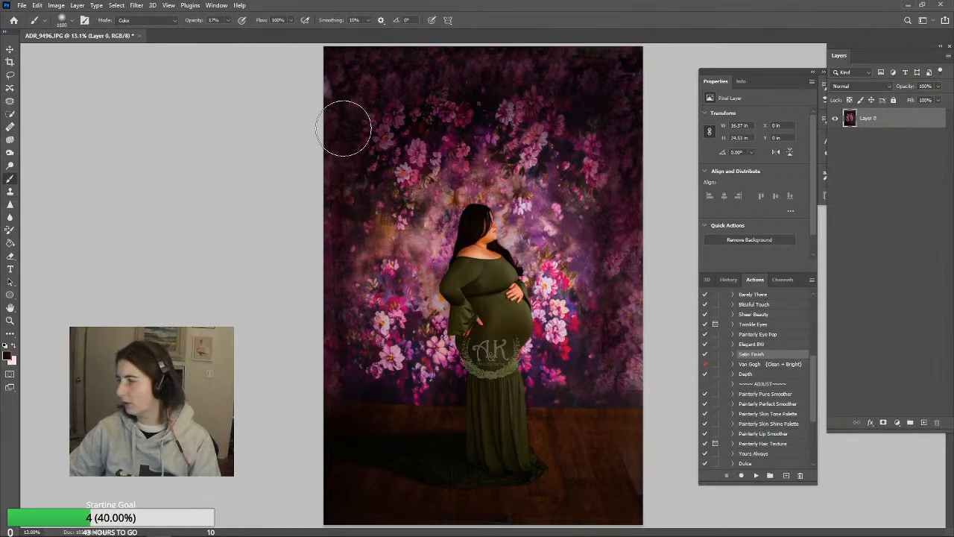
left_click(410, 131, "alt")
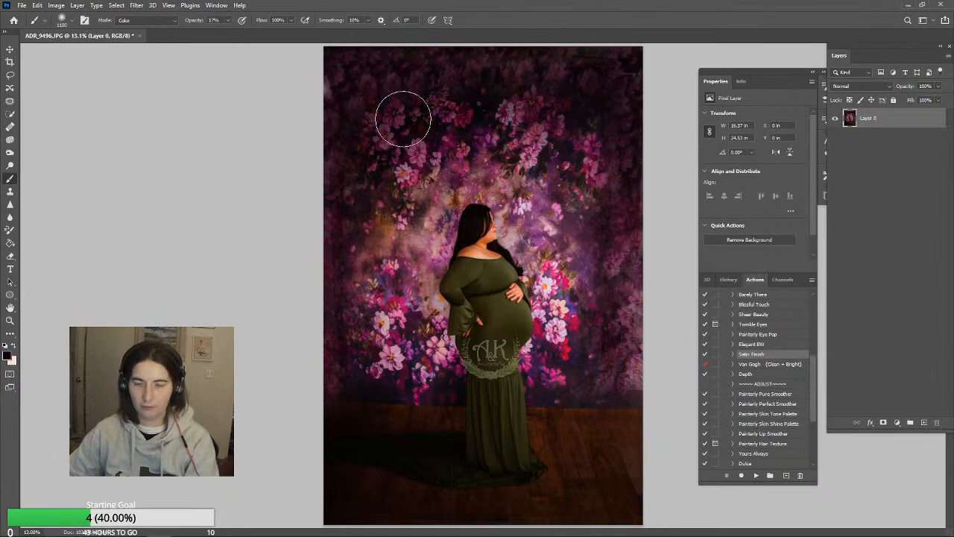
left_click(170, 23)
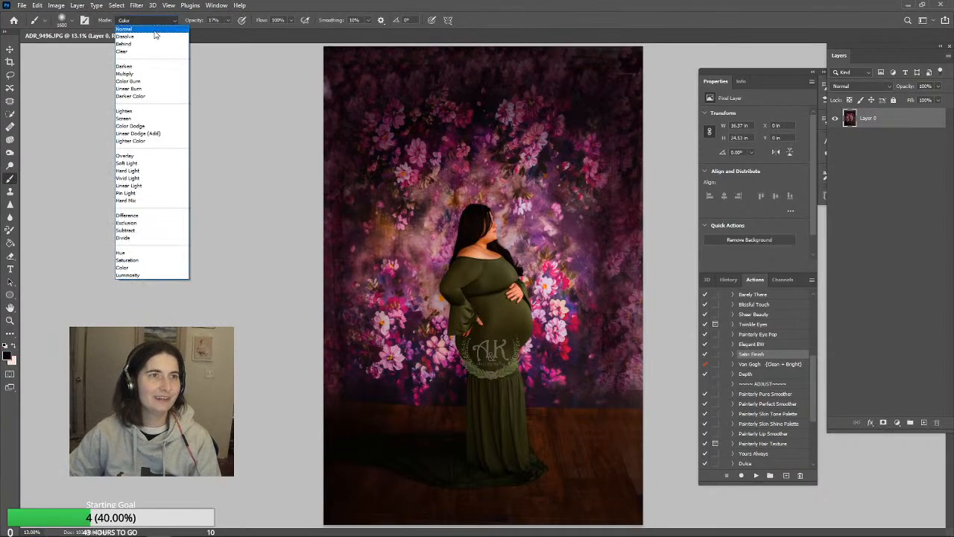
left_click(153, 23)
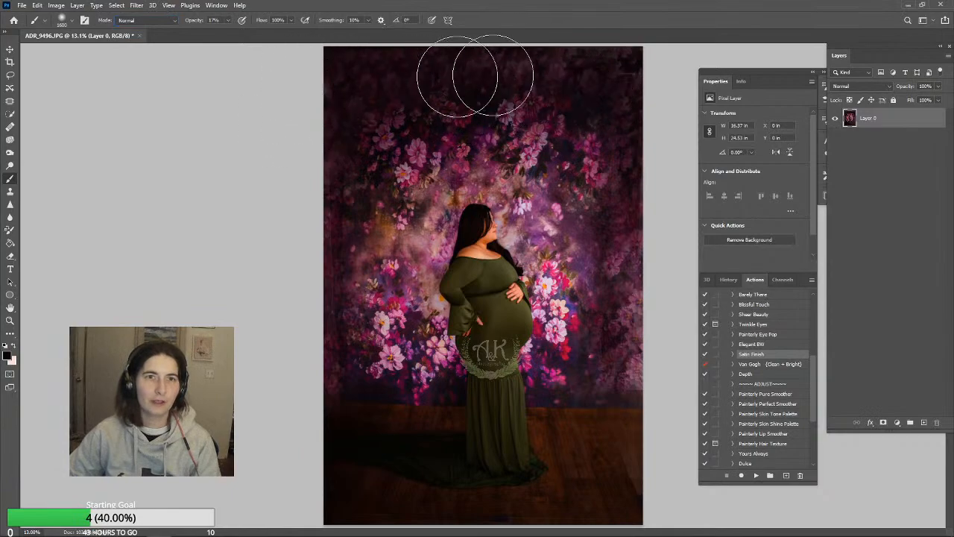
left_click_drag(561, 36, 596, 66)
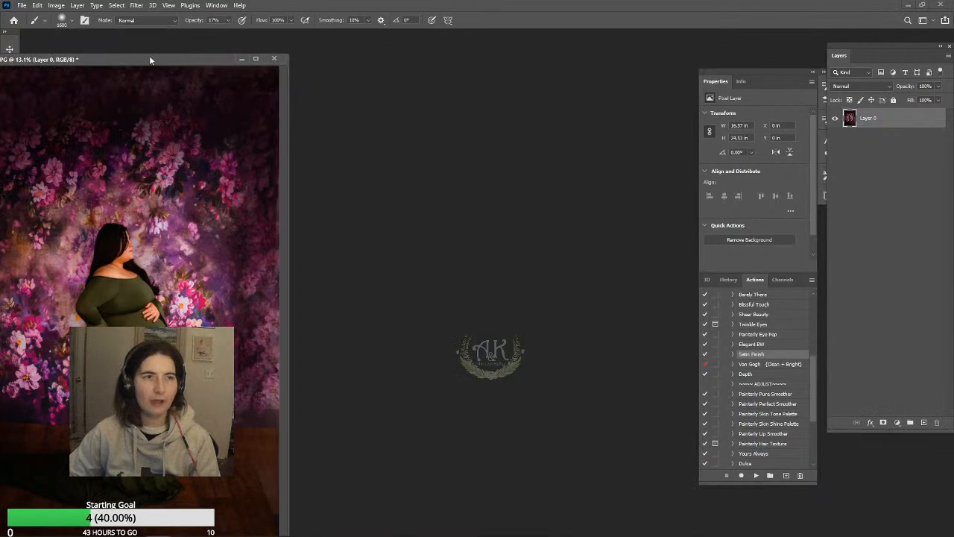
left_click_drag(149, 59, 463, 32)
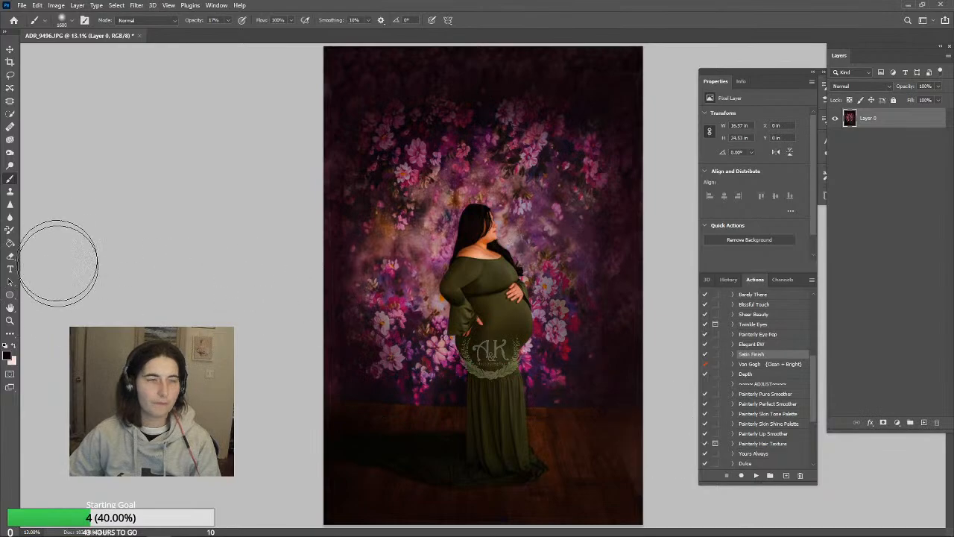
Dodge the area around the woman with a size 2500 brush set to Shadows at 18% exposure
left_click(10, 166)
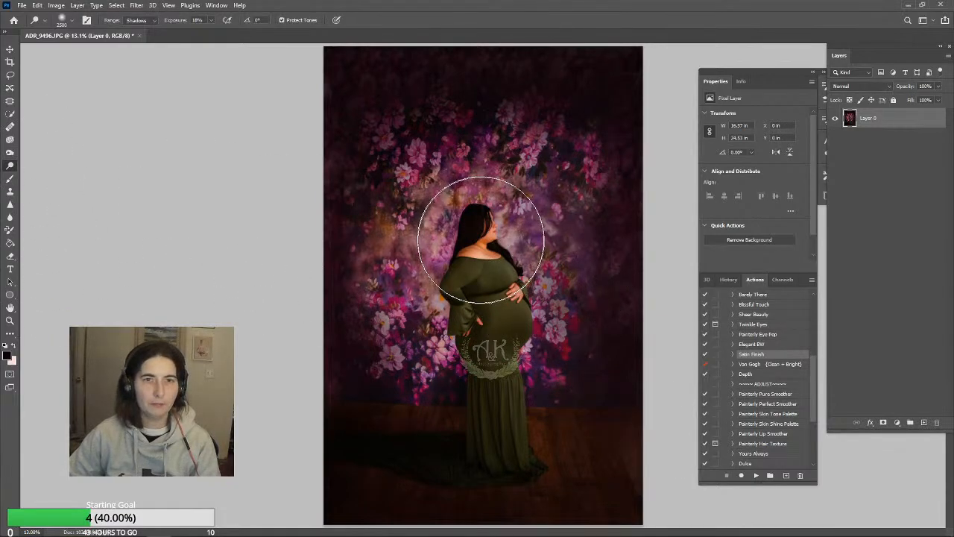
left_click(481, 239)
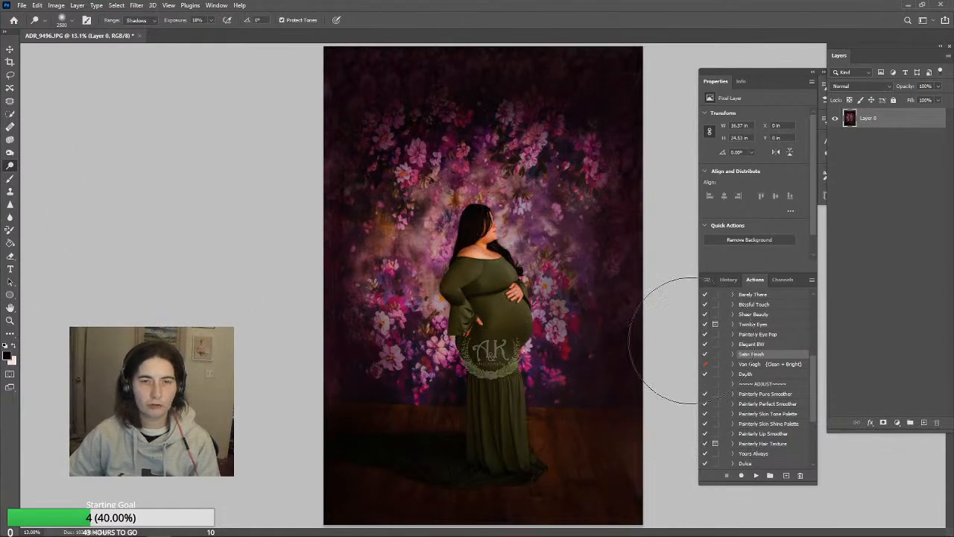
Touch up the hair beside the woman's face with the Clone Stamp at size 90 and 100% opacity
left_click(9, 189)
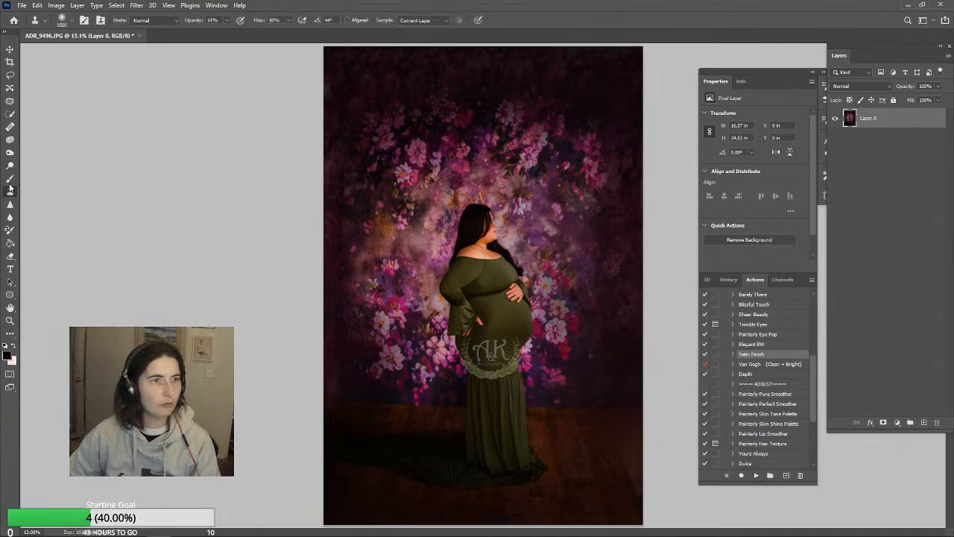
left_click(9, 319)
left_click(492, 220)
left_click(492, 220)
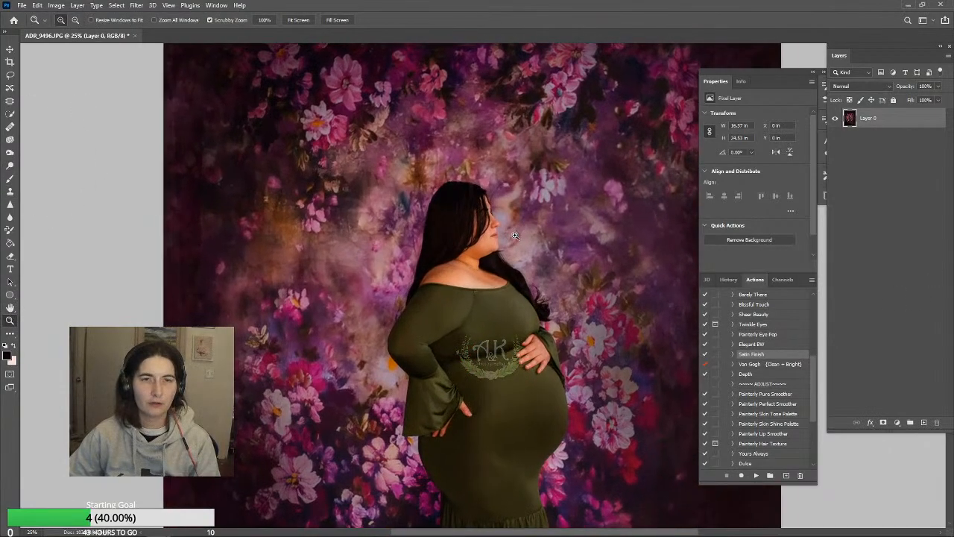
left_click(492, 220)
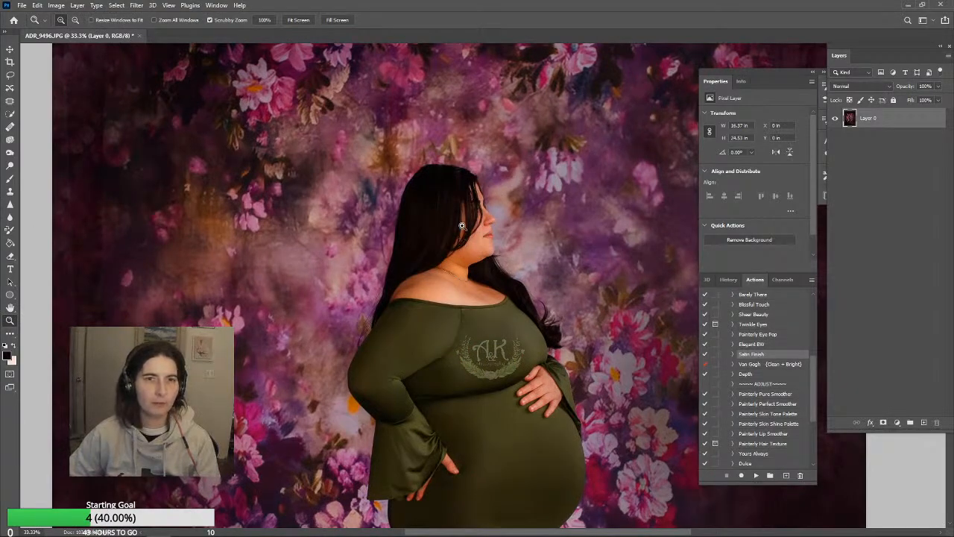
left_click(11, 190)
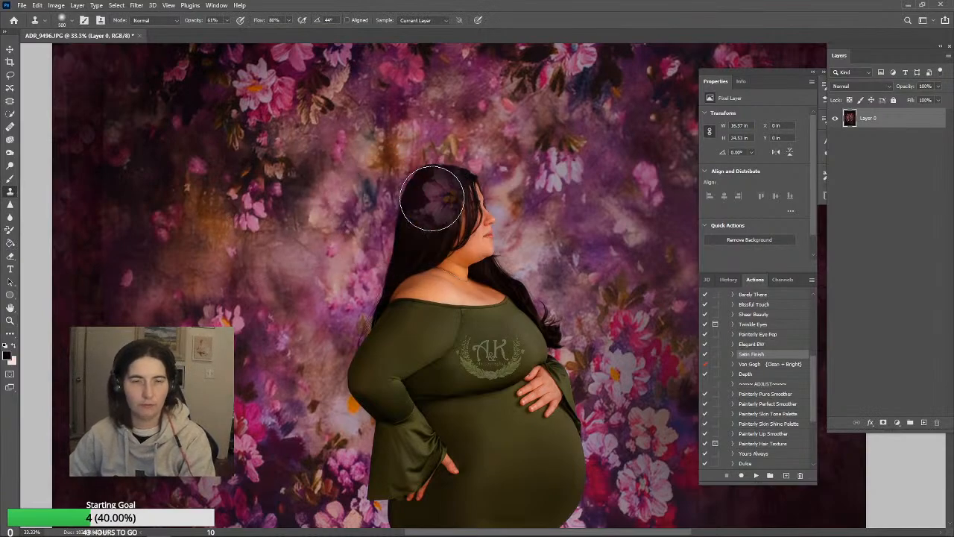
key("bracketleft")
key("bracketleft")
key("bracketleft")
key("bracketleft")
key("bracketleft")
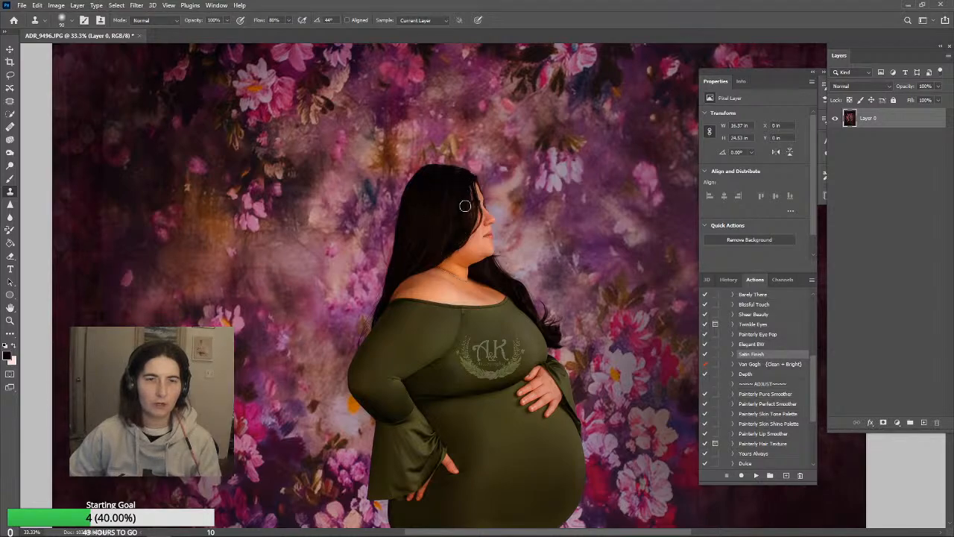
scroll(579, 389, "down", 2)
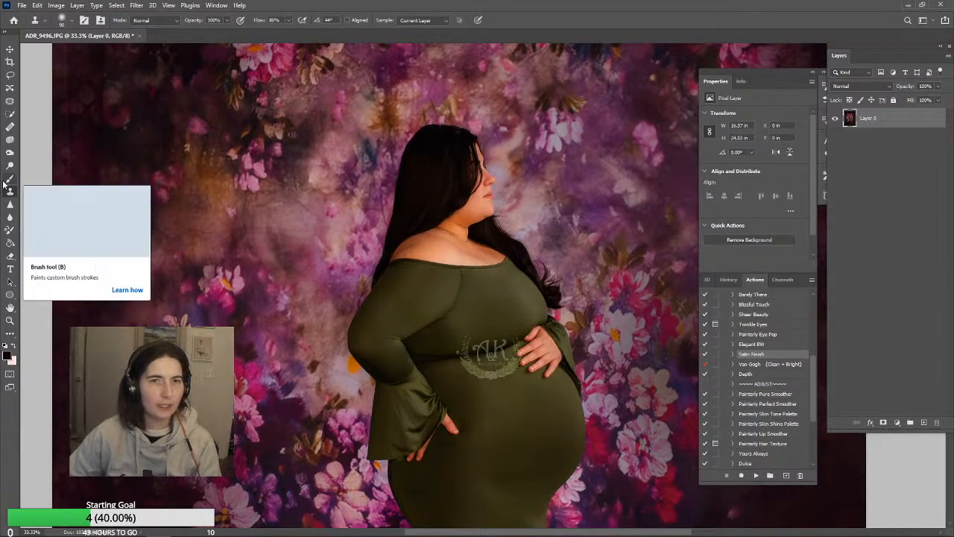
scroll(6, 313, "down", 3)
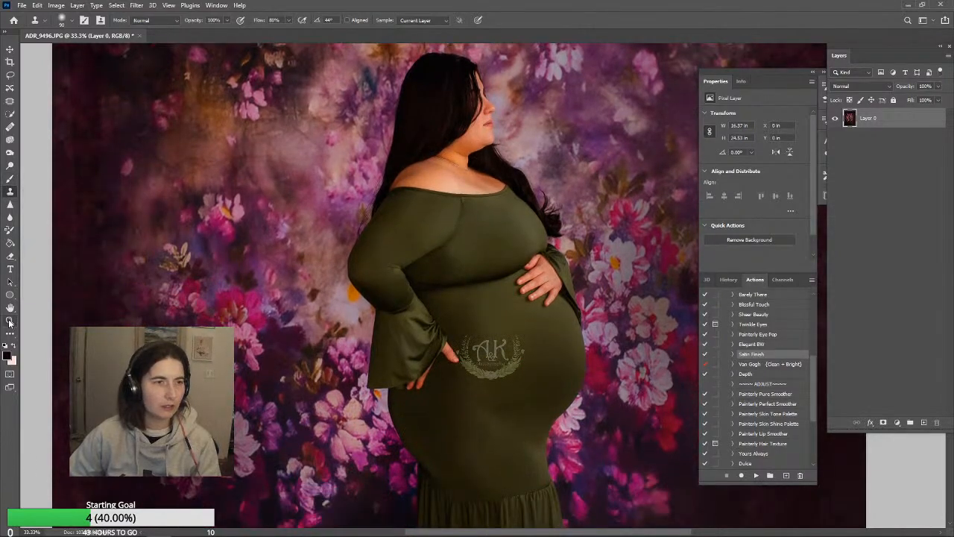
Try to run the Depth action on the unflattened photo
left_click(10, 321)
left_click(307, 20)
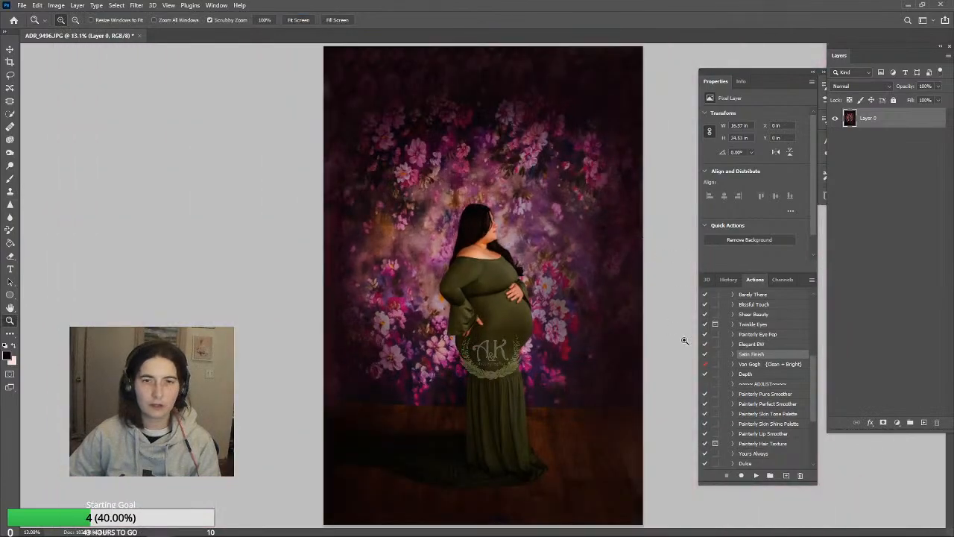
left_click(752, 375)
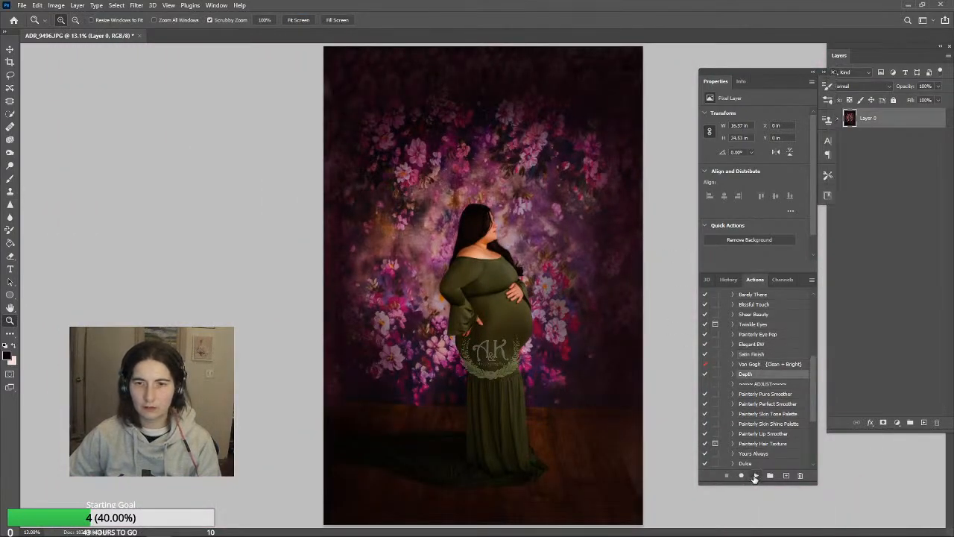
left_click(756, 476)
left_click(482, 203)
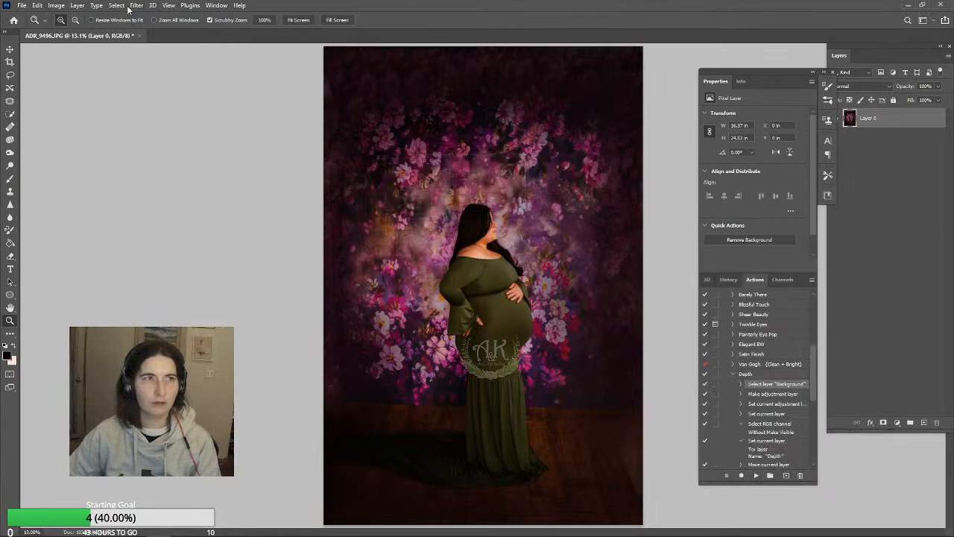
Flatten the image into a single Background layer
left_click(78, 6)
left_click(95, 378)
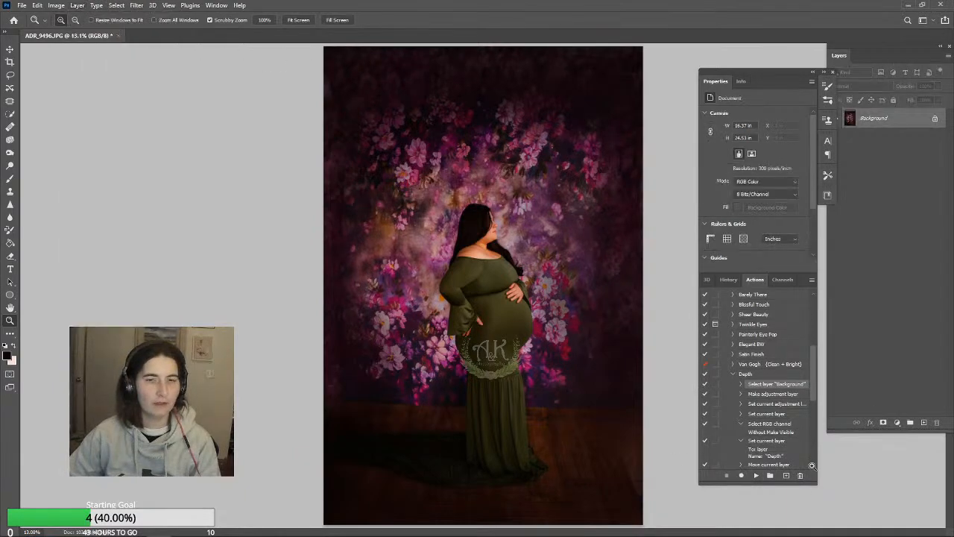
Run the Depth action on the flattened photo, set the Depth layer's opacity to 7%, and flatten the image
left_click(747, 375)
left_click(757, 475)
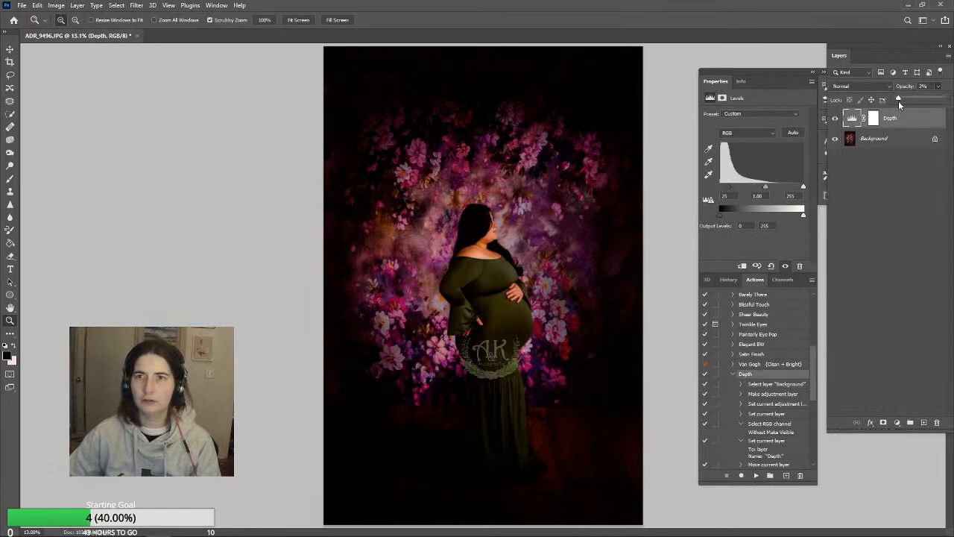
left_click_drag(898, 100, 904, 102)
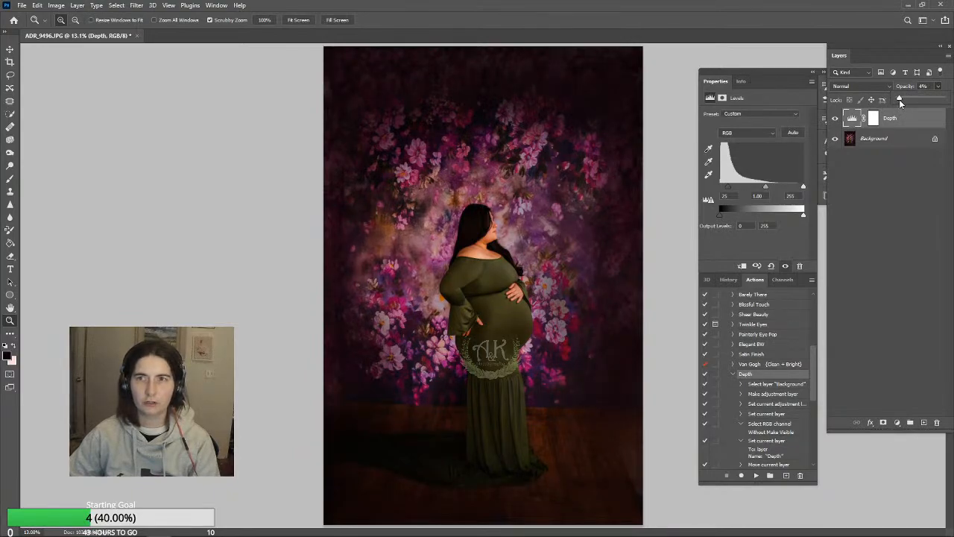
left_click(78, 5)
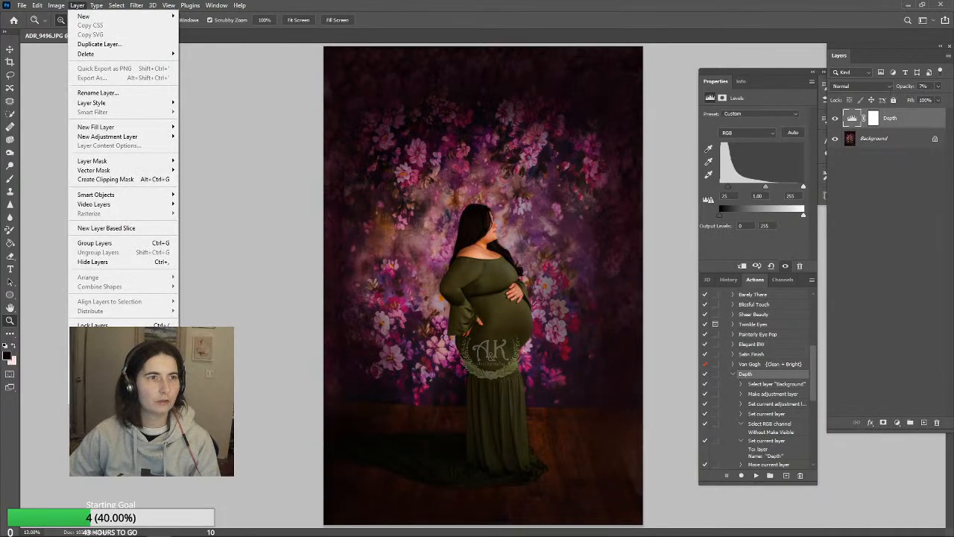
left_click(96, 380)
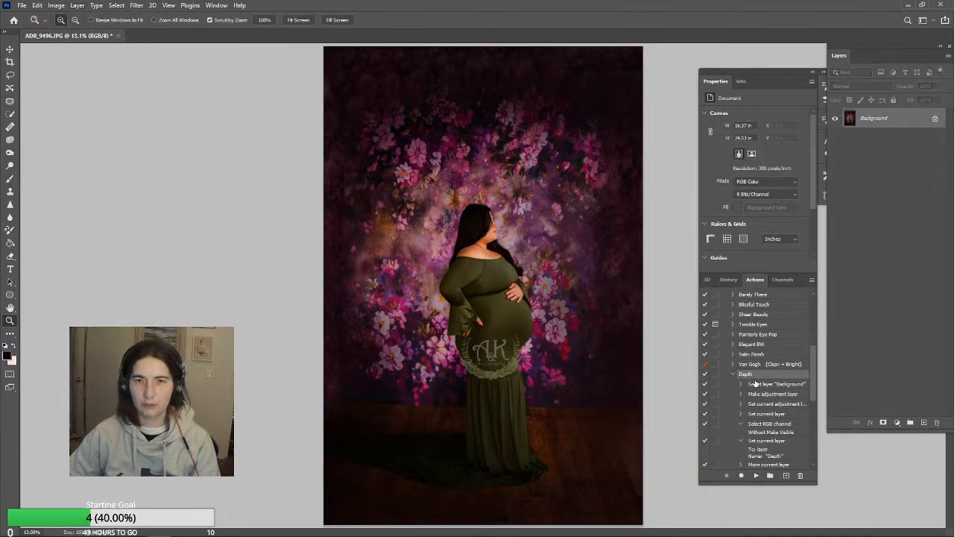
Add a Levels adjustment layer with midtones at 1.14 and output white at 235, and flatten the image
left_click(76, 6)
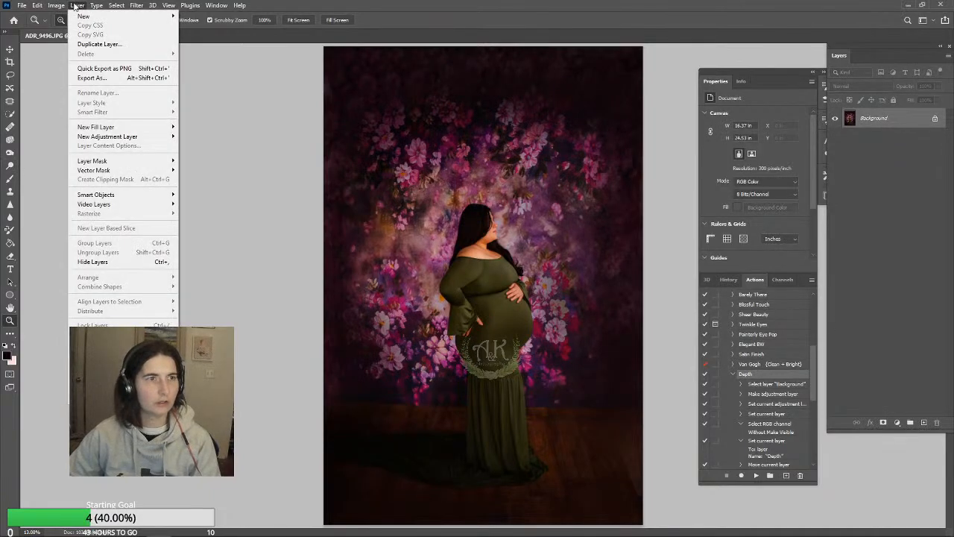
mouse_move(105, 136)
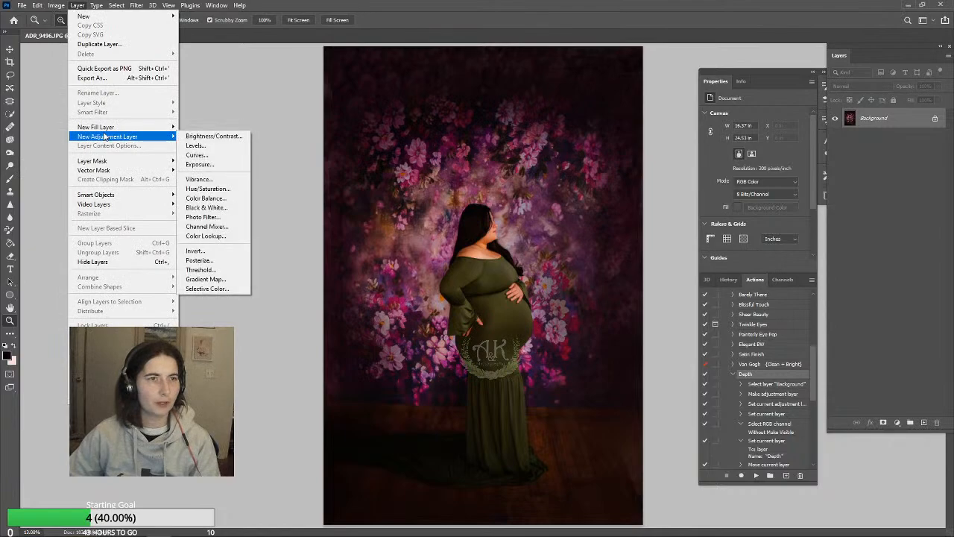
left_click(195, 152)
left_click(556, 158)
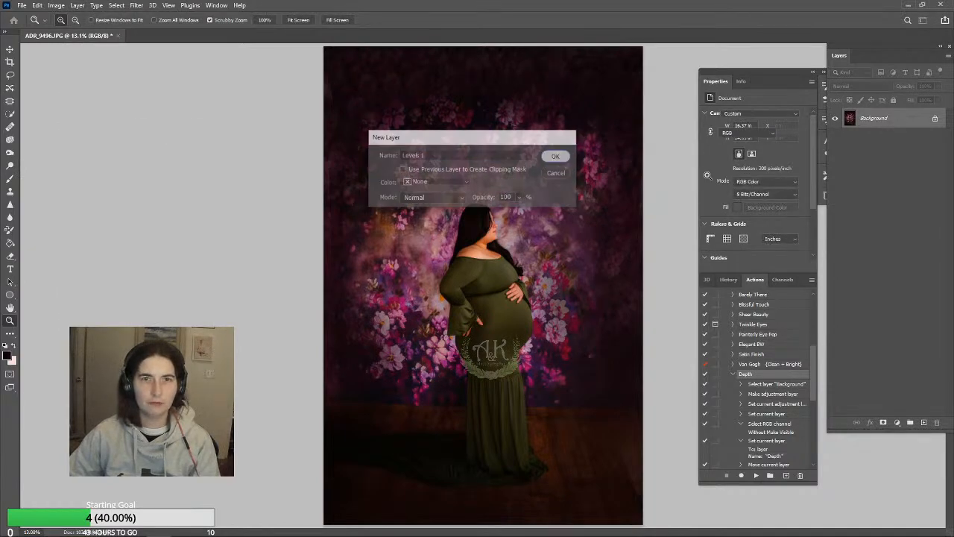
left_click_drag(762, 189, 758, 193)
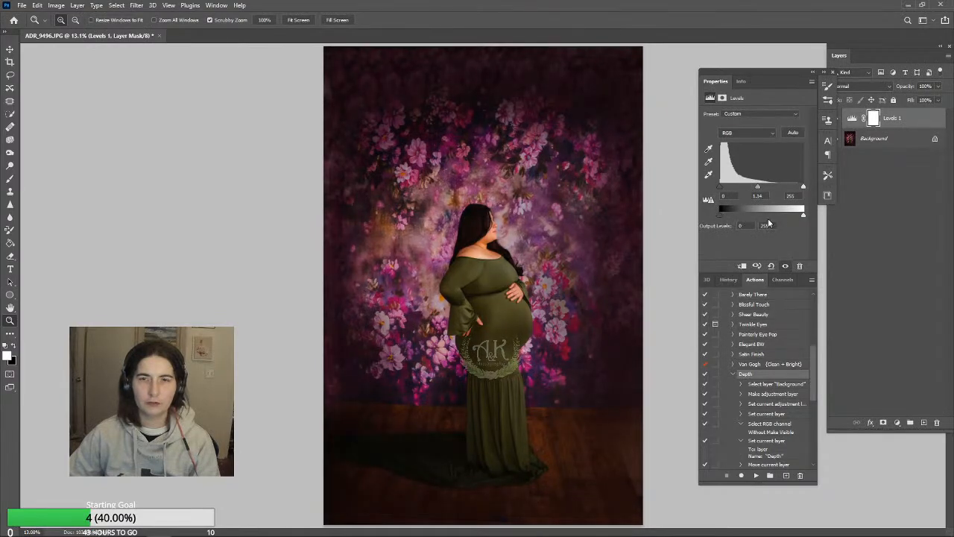
left_click_drag(799, 214, 797, 215)
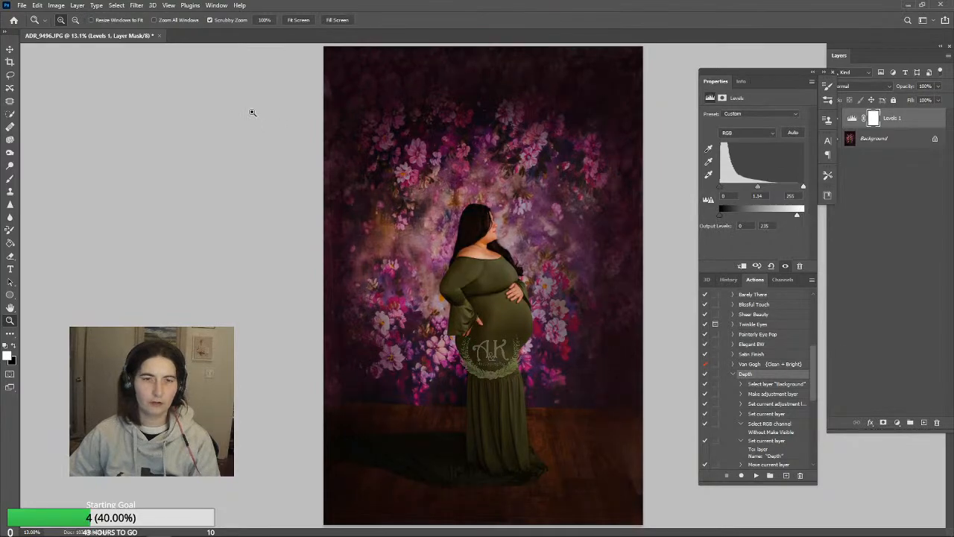
left_click(77, 5)
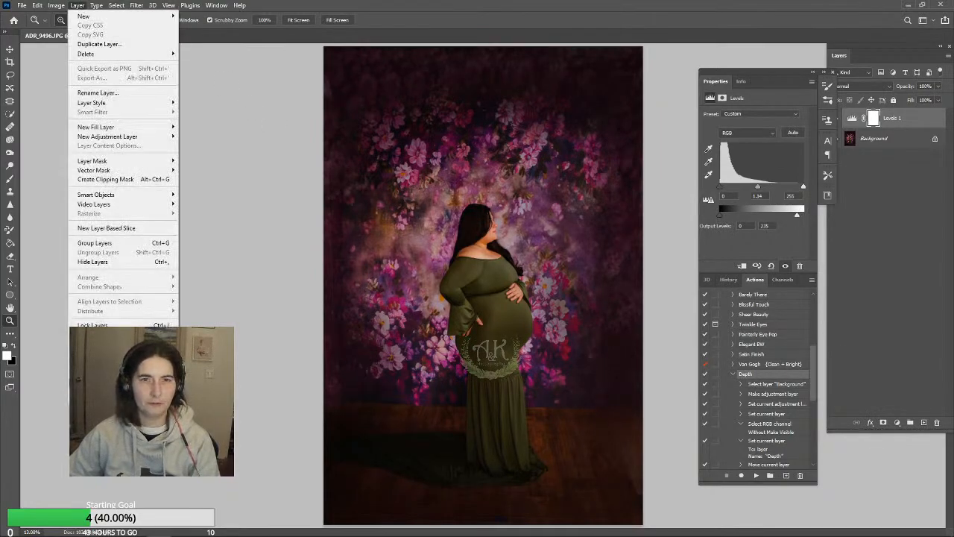
left_click(97, 383)
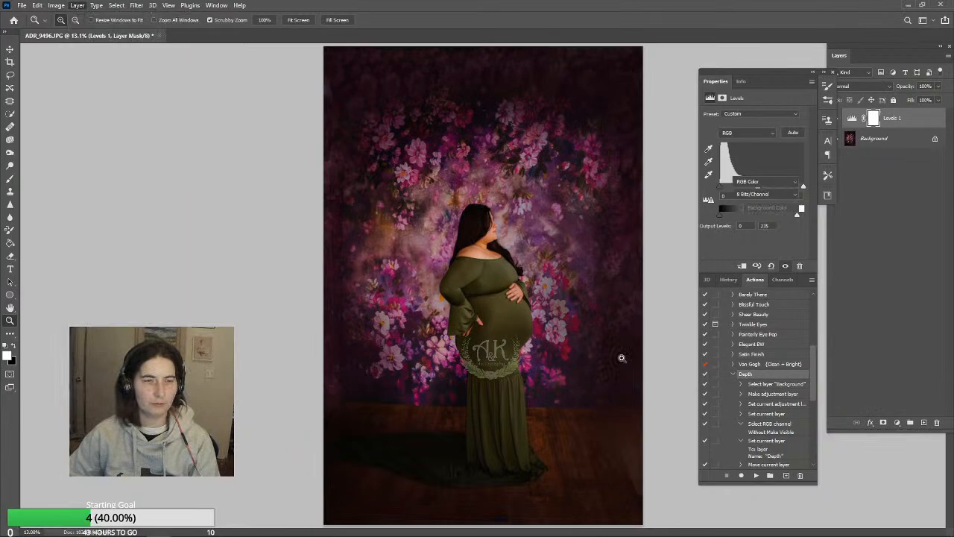
Run the Satin Finish action, lower the resulting layer's opacity to 11%, and flatten the image
left_click(751, 354)
left_click(756, 475)
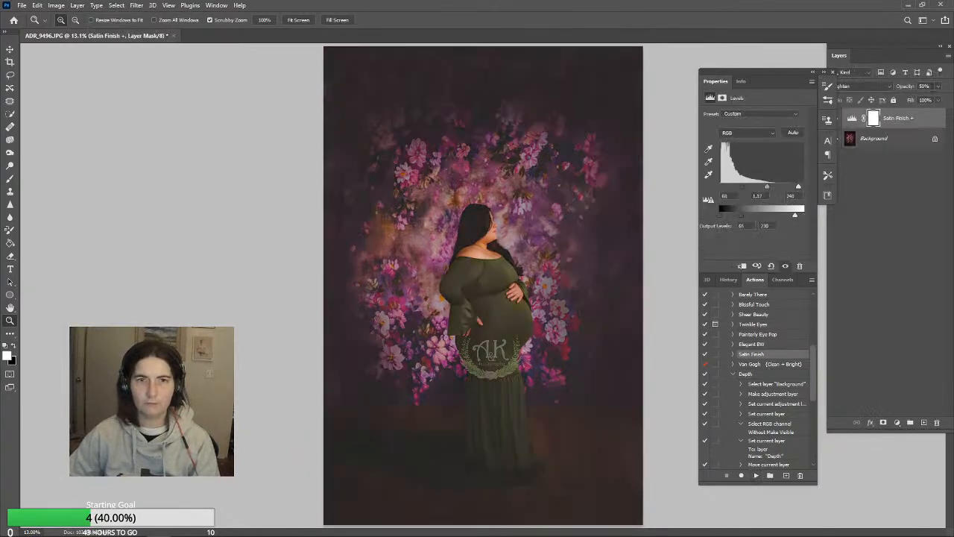
left_click(937, 86)
left_click_drag(924, 100, 906, 99)
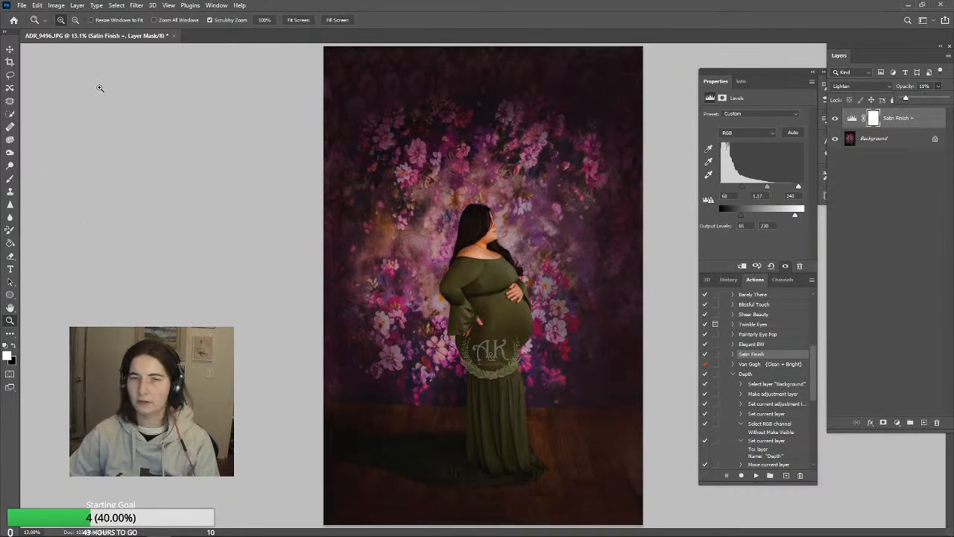
left_click(78, 7)
left_click(97, 384)
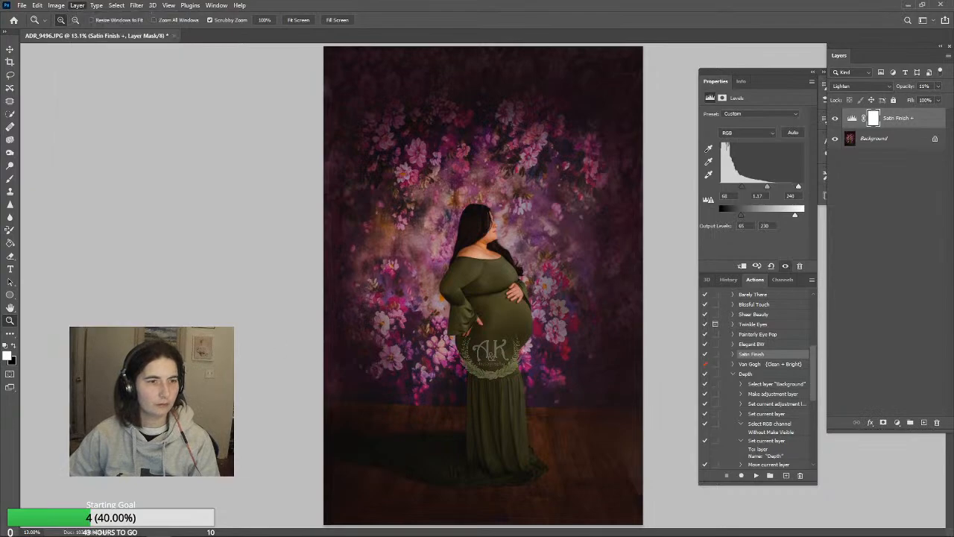
Rotate the photo very slightly with a content-aware crop at the 2:3 ratio
left_click(10, 61)
left_click_drag(668, 59, 667, 57)
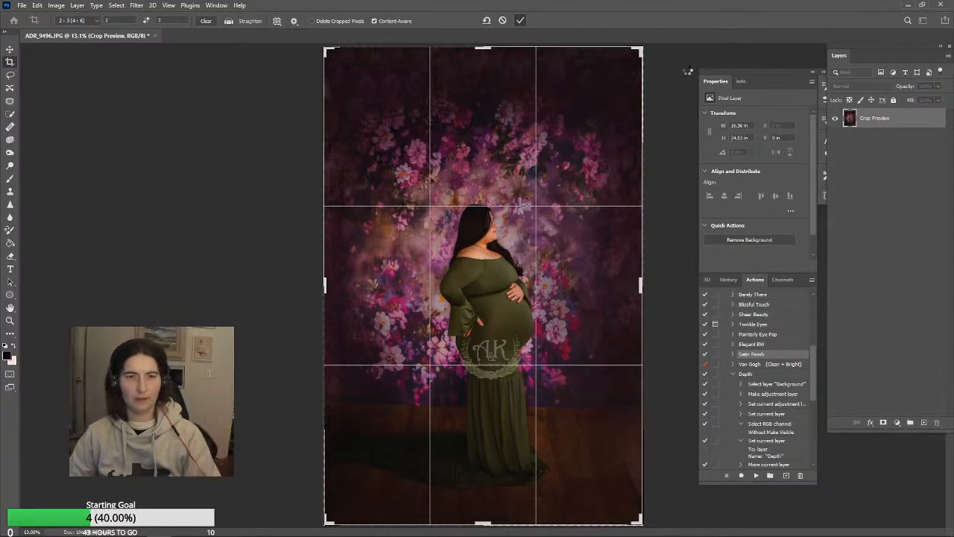
key("Return")
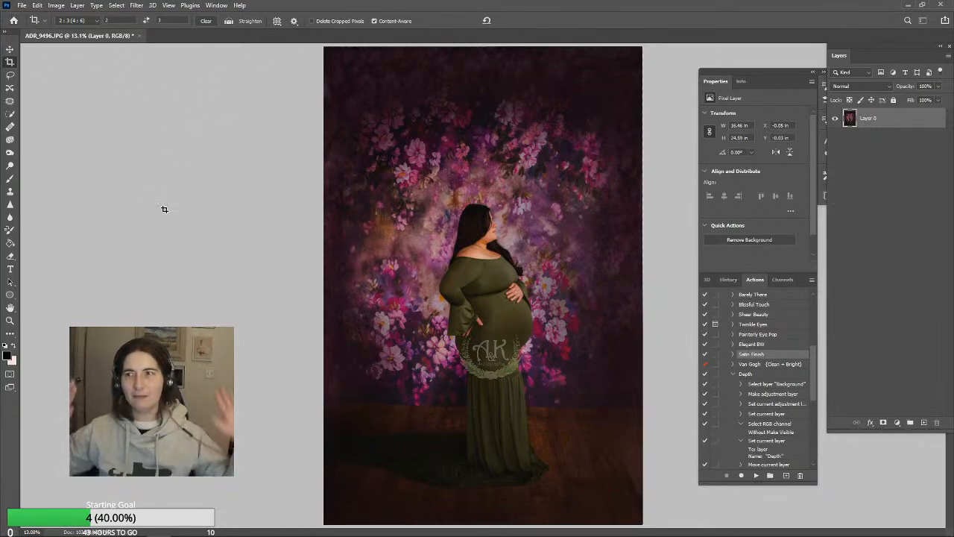
Delete the photos ADR_9511, ADR_9518 and ADR_9521 from the edits folder while browsing for files to open
left_click(22, 5)
left_click(33, 26)
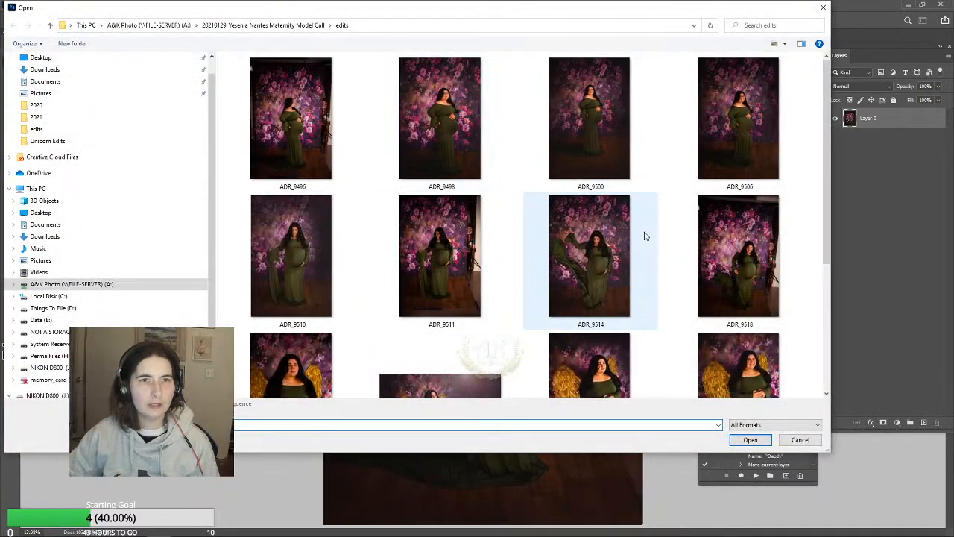
left_click(445, 248)
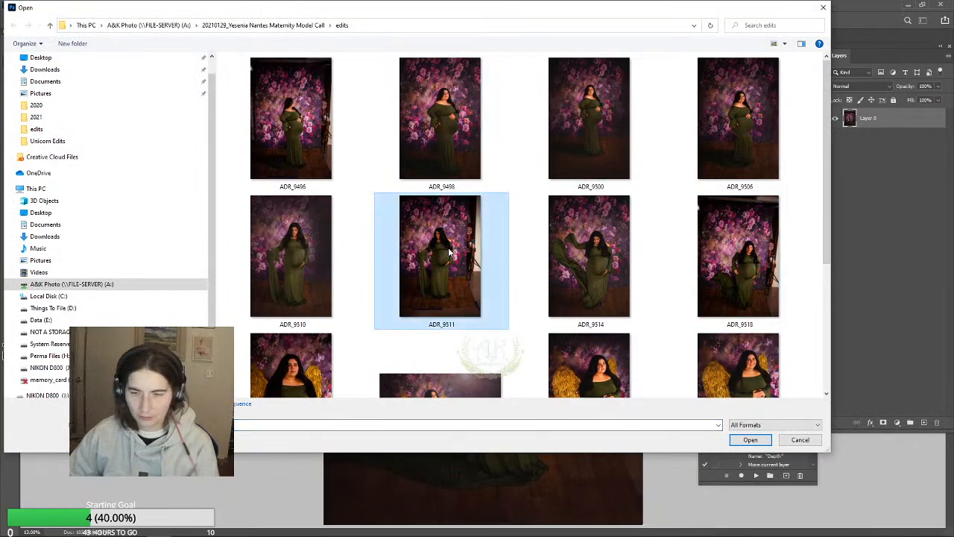
key("Delete")
left_click(515, 312)
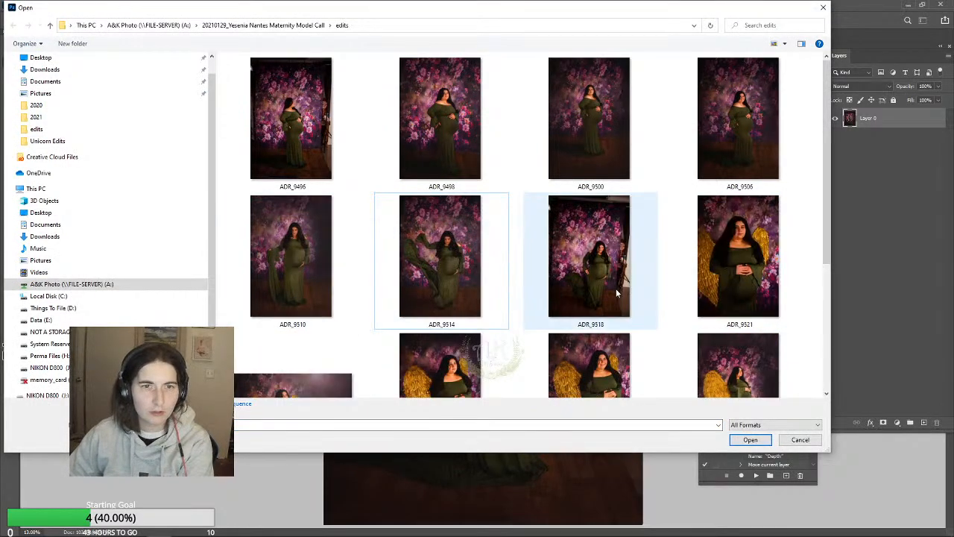
left_click(557, 300)
key("Delete")
left_click(513, 312)
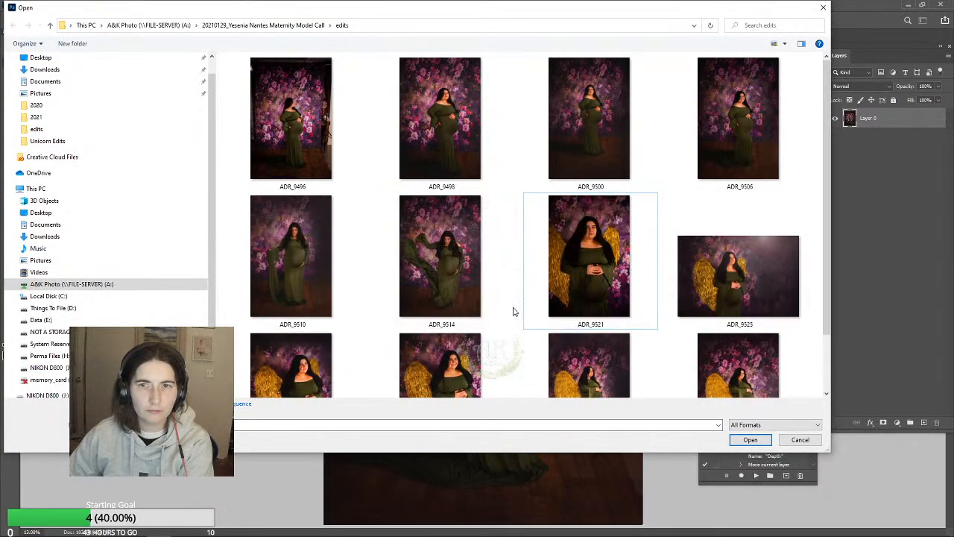
key("Delete")
left_click(513, 312)
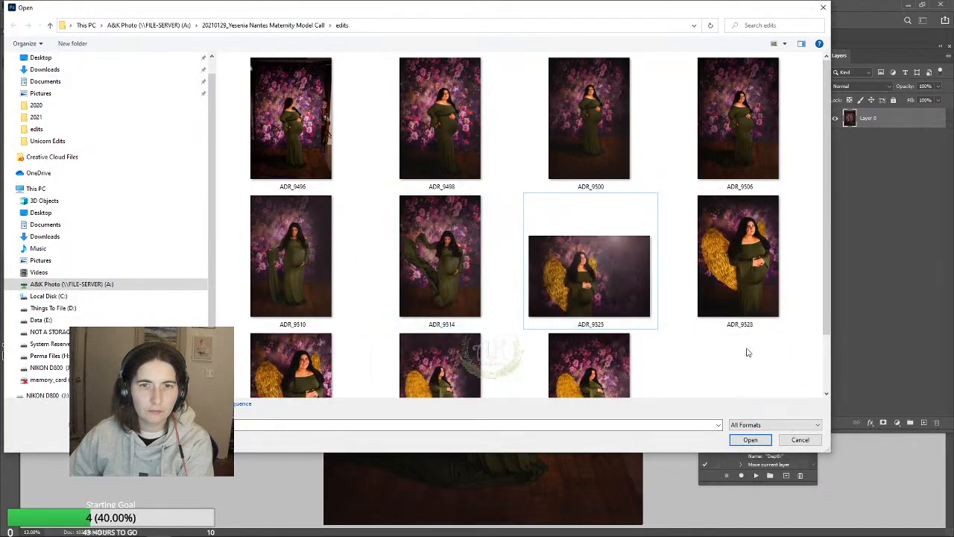
Select all remaining photos in the edits folder, ADR_9496 through ADR_9536, and try to open them
scroll(746, 329, "down", 1)
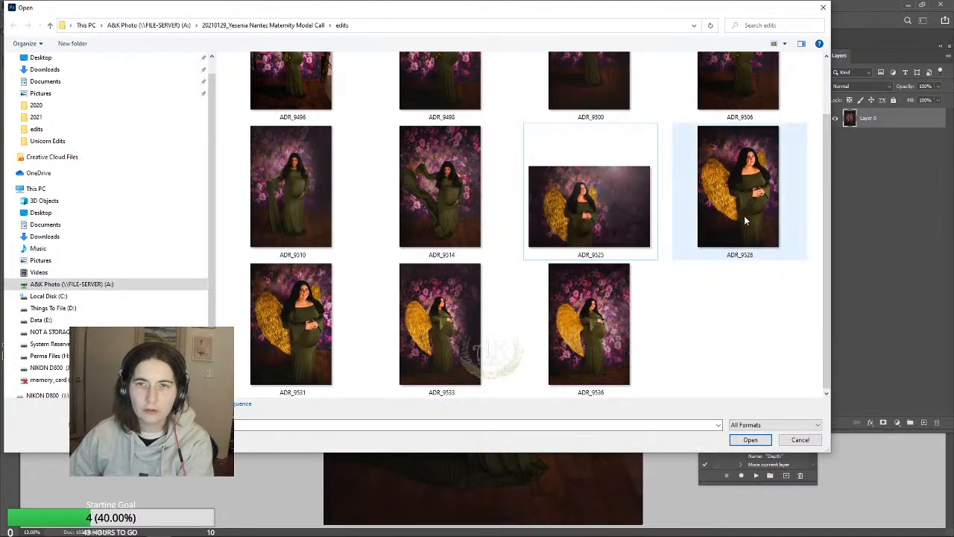
left_click(584, 333)
scroll(612, 330, "up", 1)
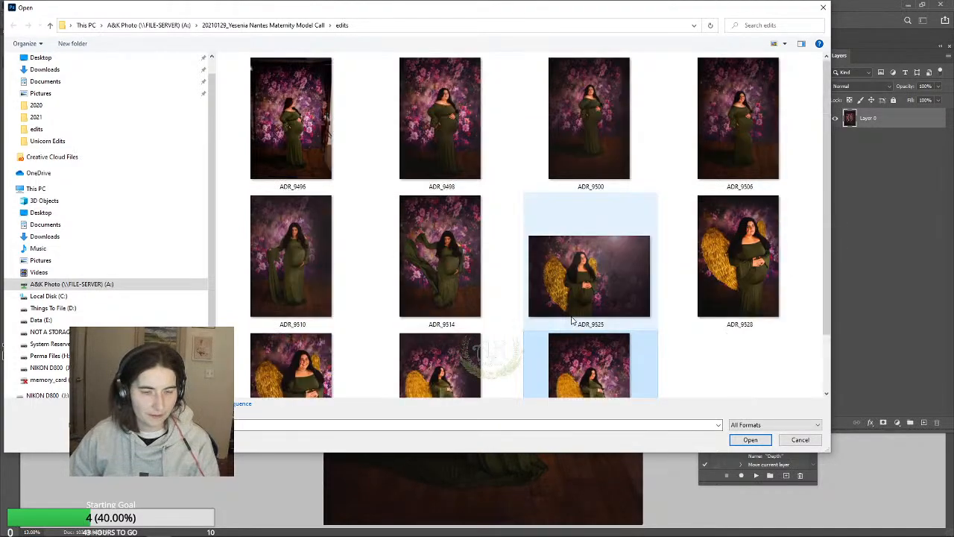
left_click(289, 136, "shift")
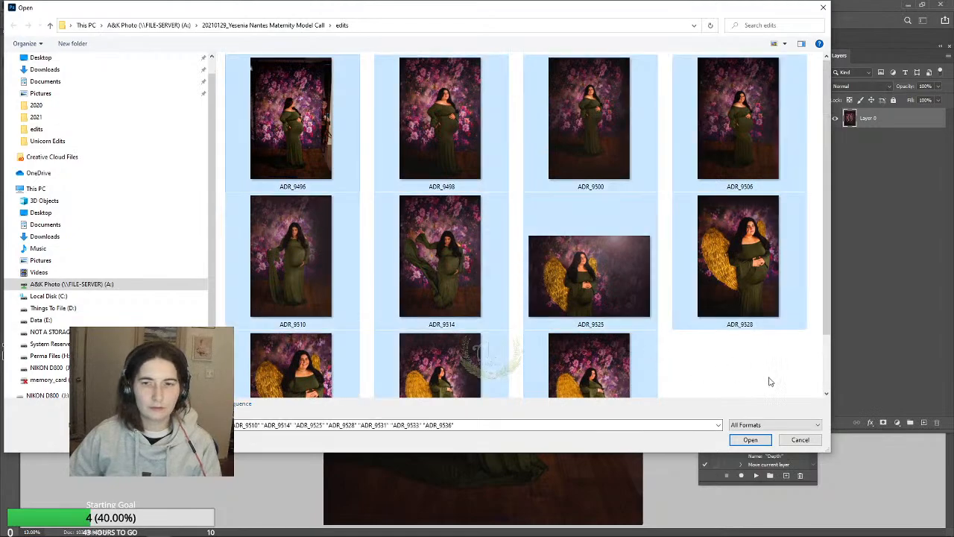
left_click(750, 439)
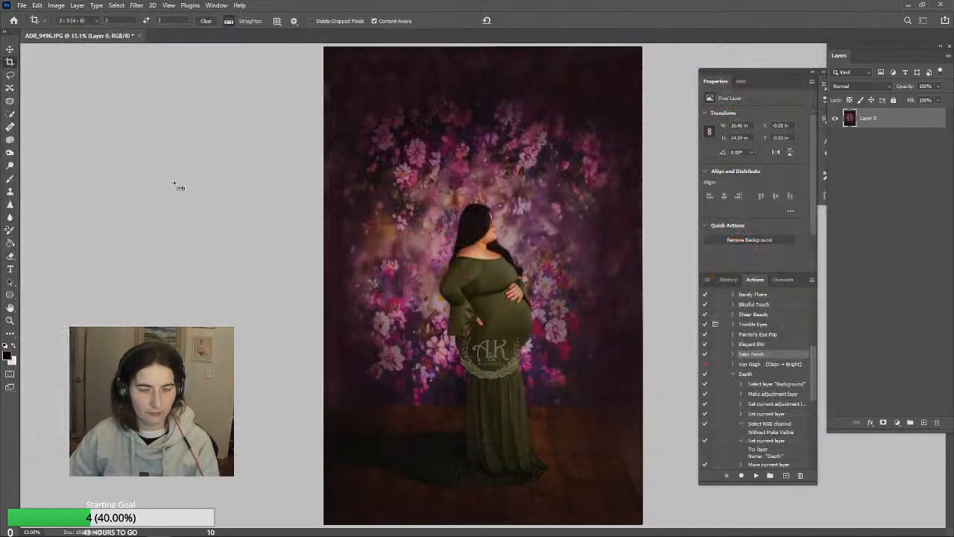
Flatten the cropped photo and save it as a JPEG at quality 12 with the Baseline ("Standard") format
key("ctrl+shift+s")
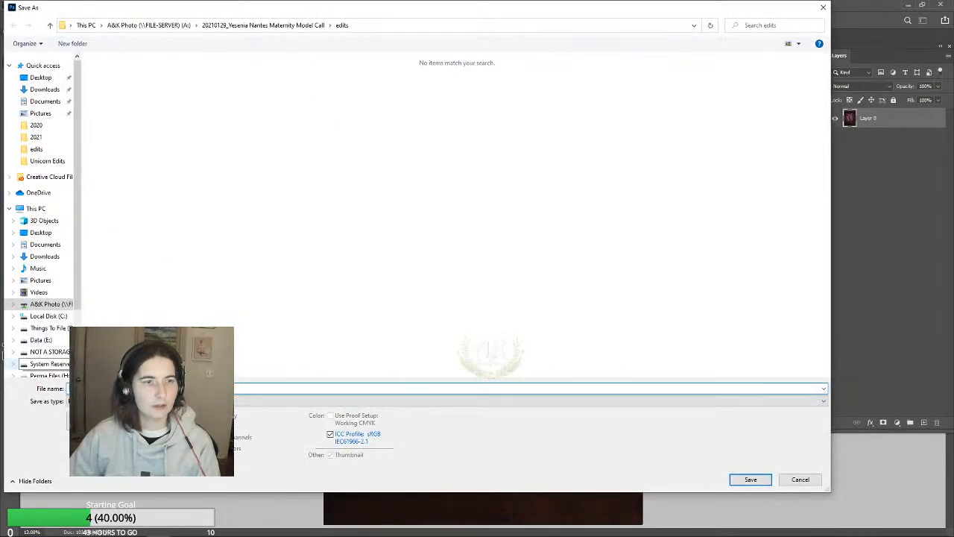
left_click(800, 479)
left_click(77, 5)
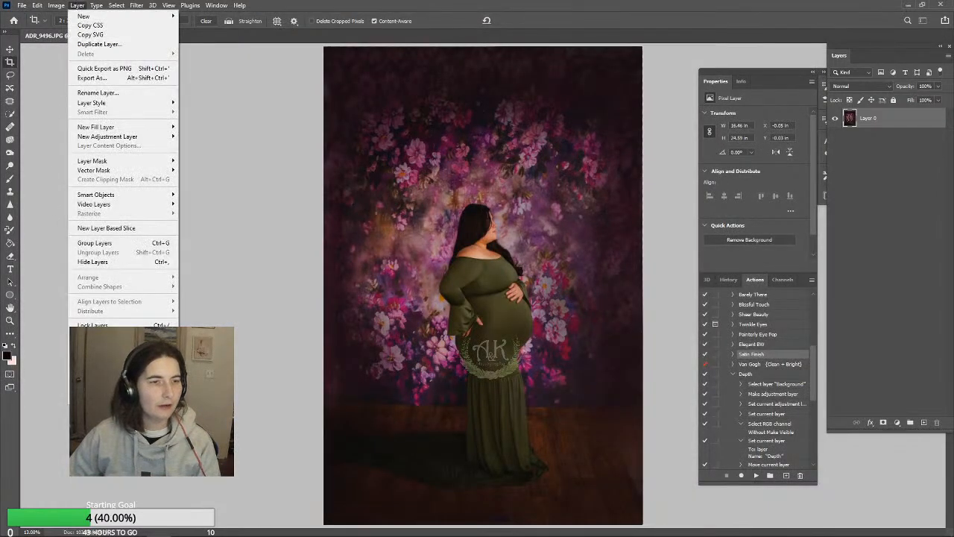
left_click(97, 383)
key("ctrl+s")
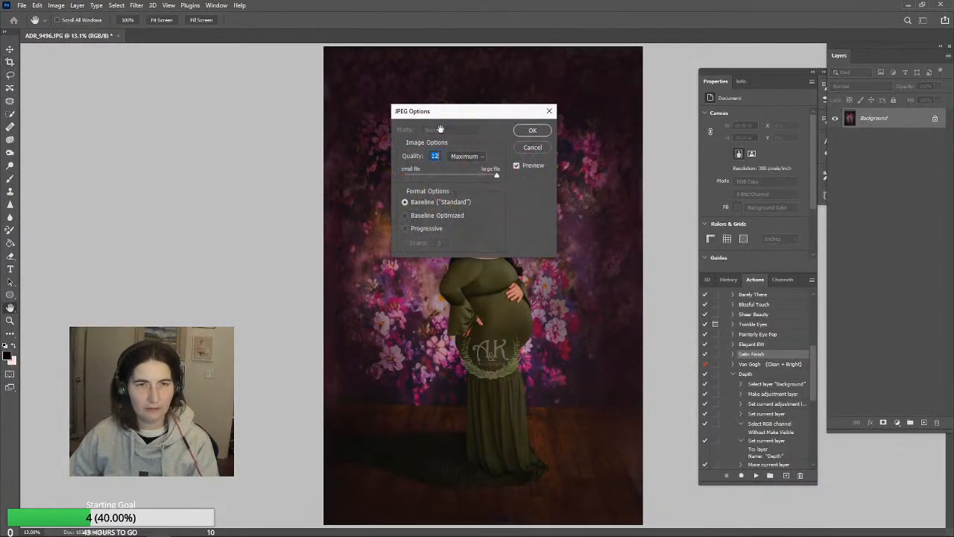
left_click(518, 130)
key("c")
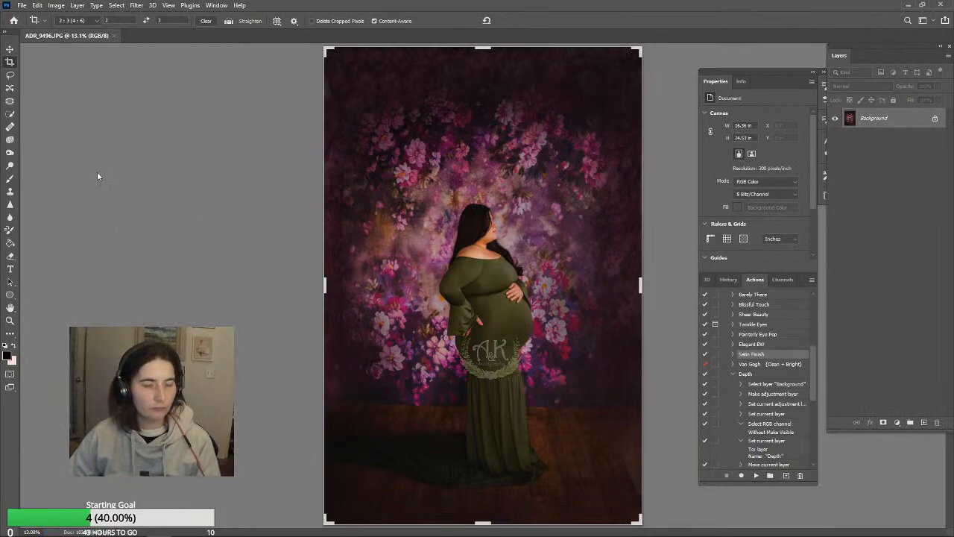
Switch to File Explorer, go to the maternity session's edits folder, and open all its photos in the Photos viewer
left_click(86, 529)
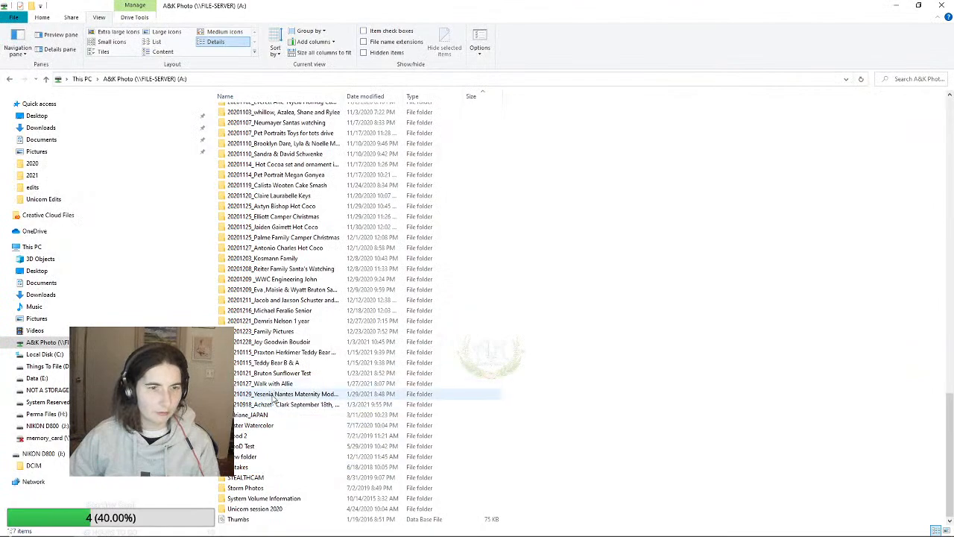
double_click(274, 396)
double_click(264, 111)
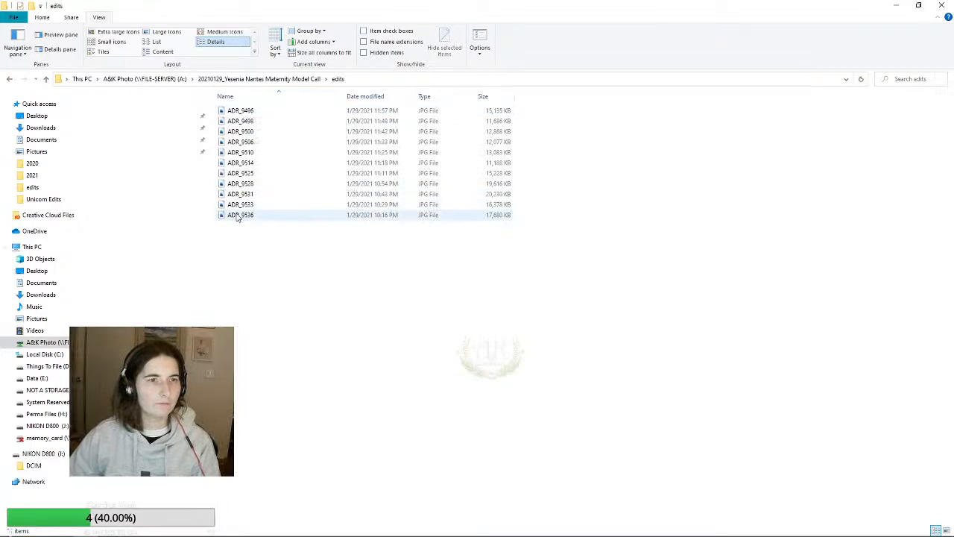
key("ctrl+a")
right_click(262, 113)
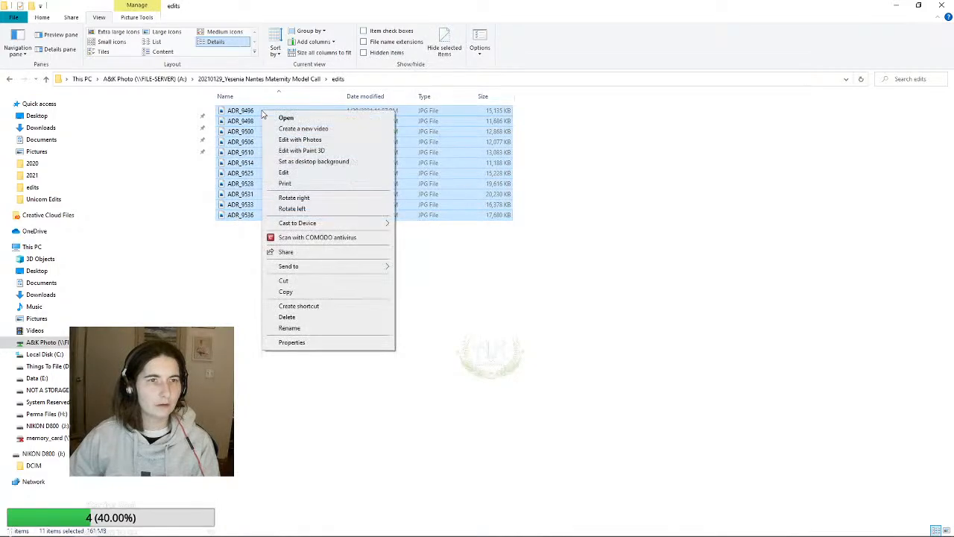
left_click(276, 120)
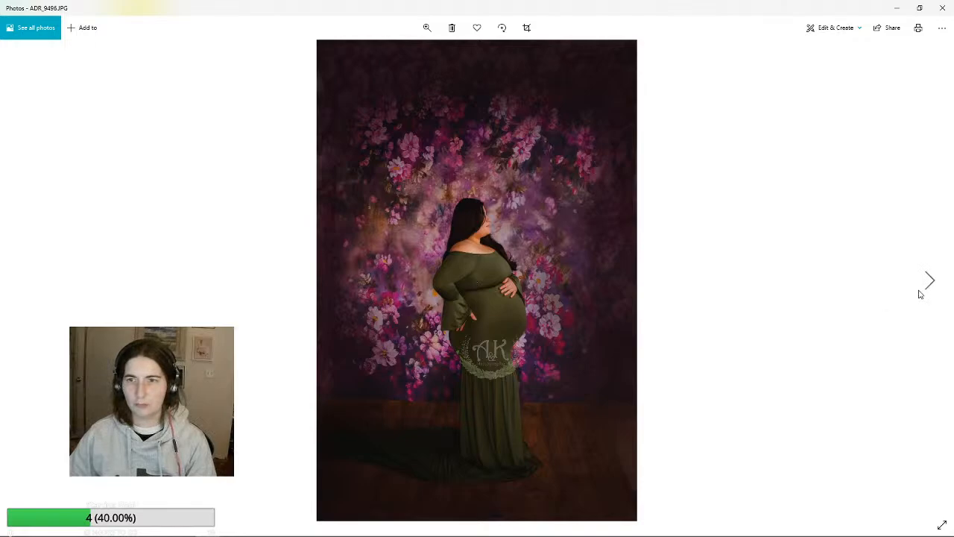
Review the finished maternity portraits one after another, from ADR_9496 through ADR_9536
left_click(930, 280)
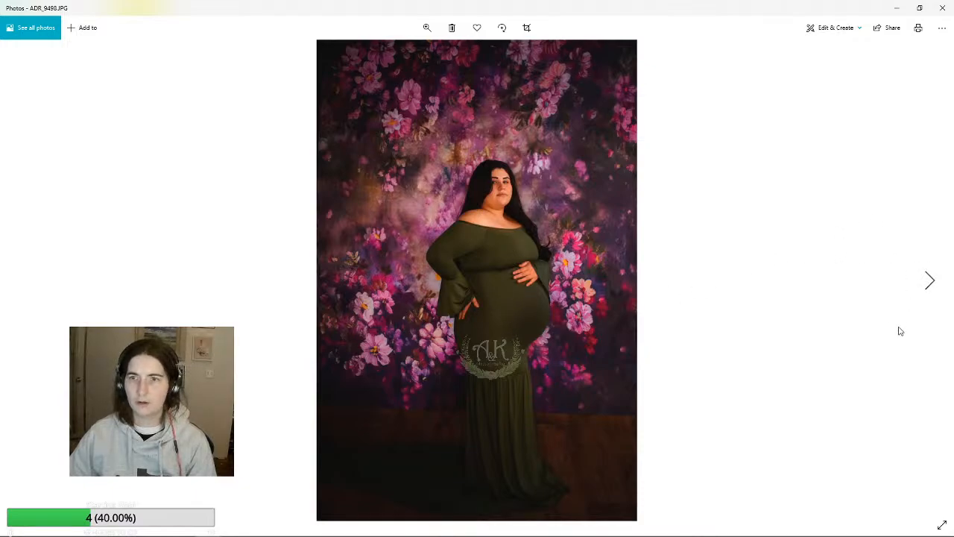
left_click(930, 281)
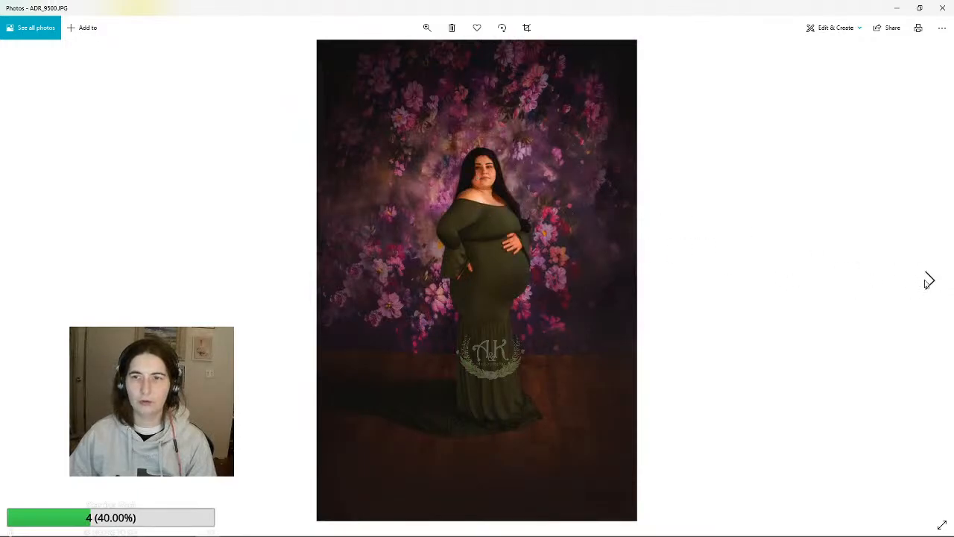
left_click(929, 282)
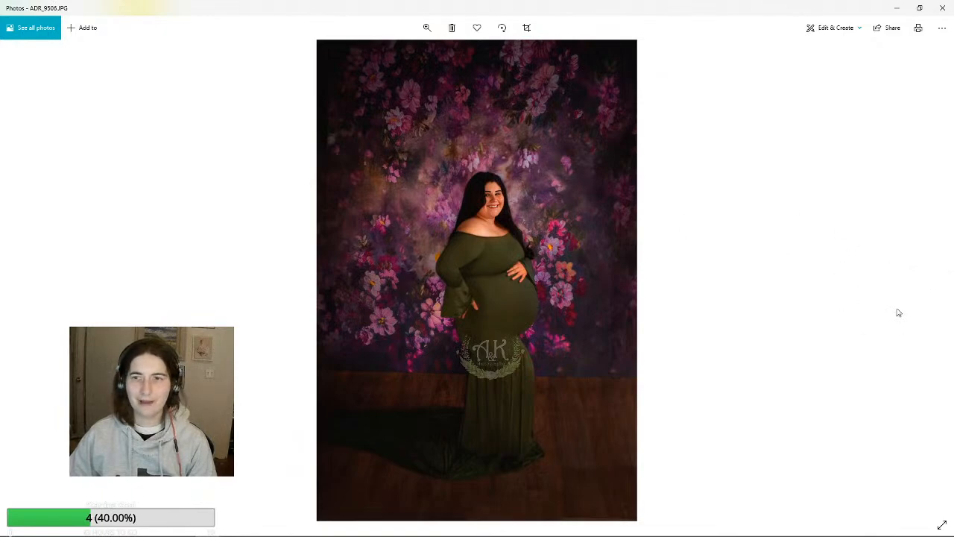
left_click(931, 281)
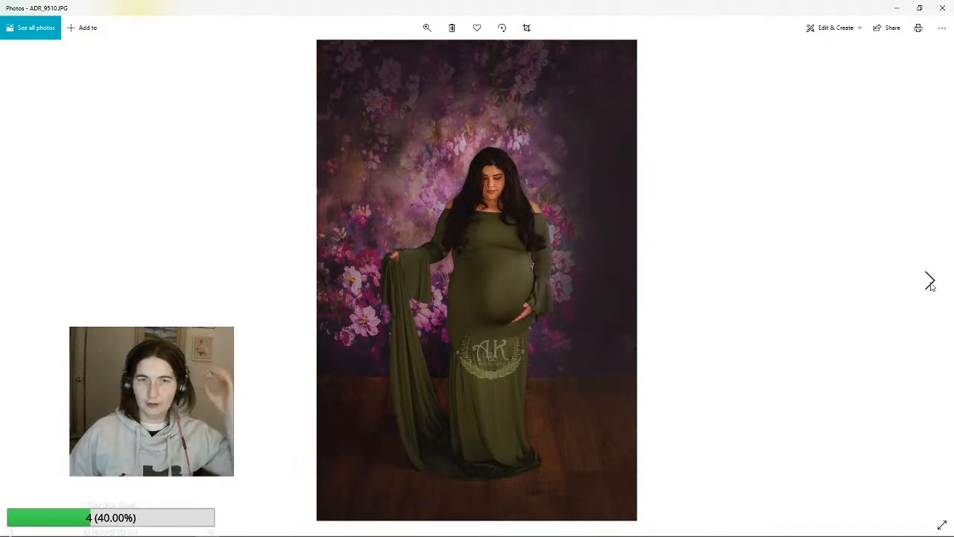
left_click(930, 282)
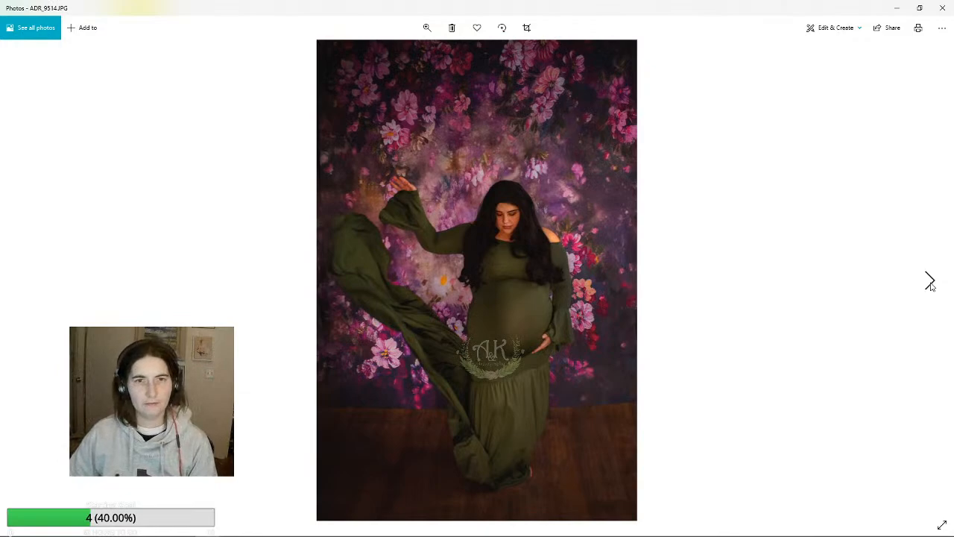
left_click(930, 282)
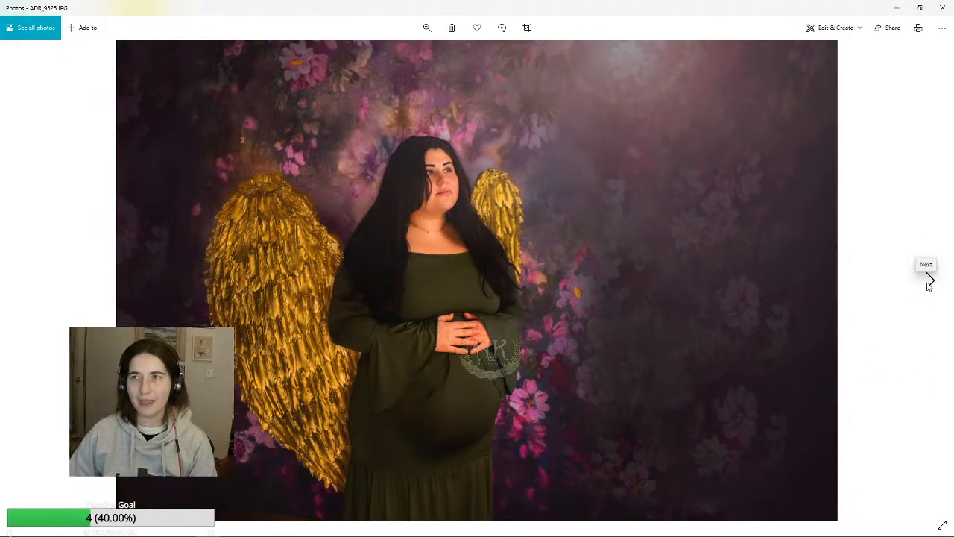
left_click(928, 283)
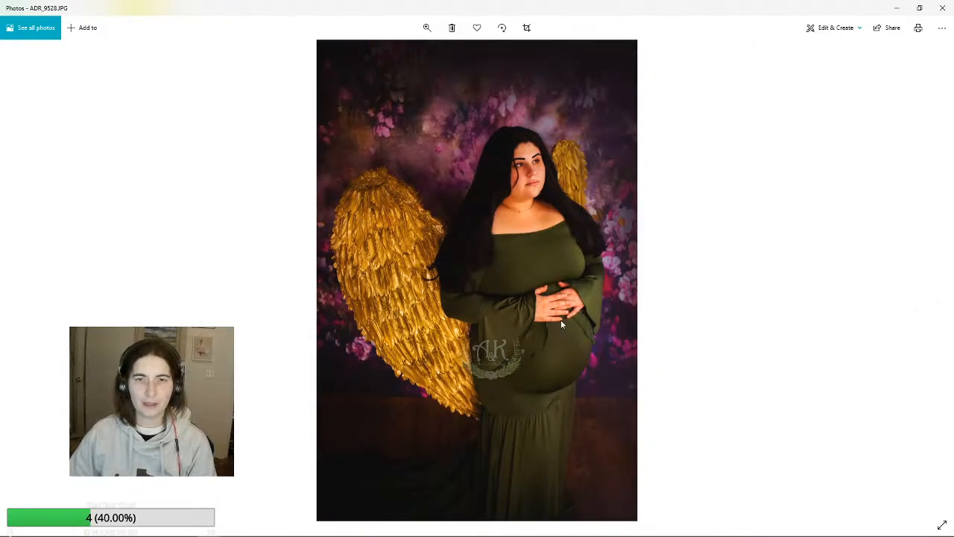
left_click(930, 282)
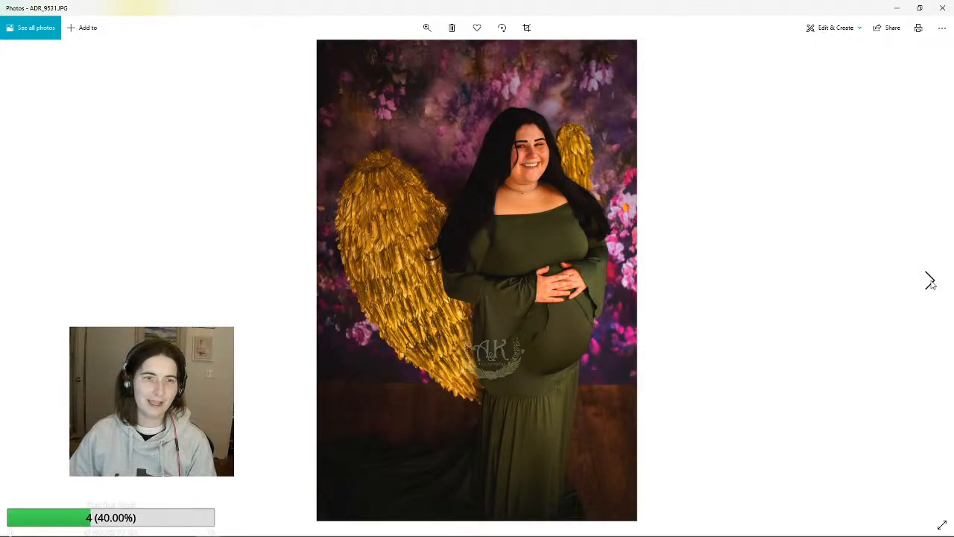
left_click(930, 282)
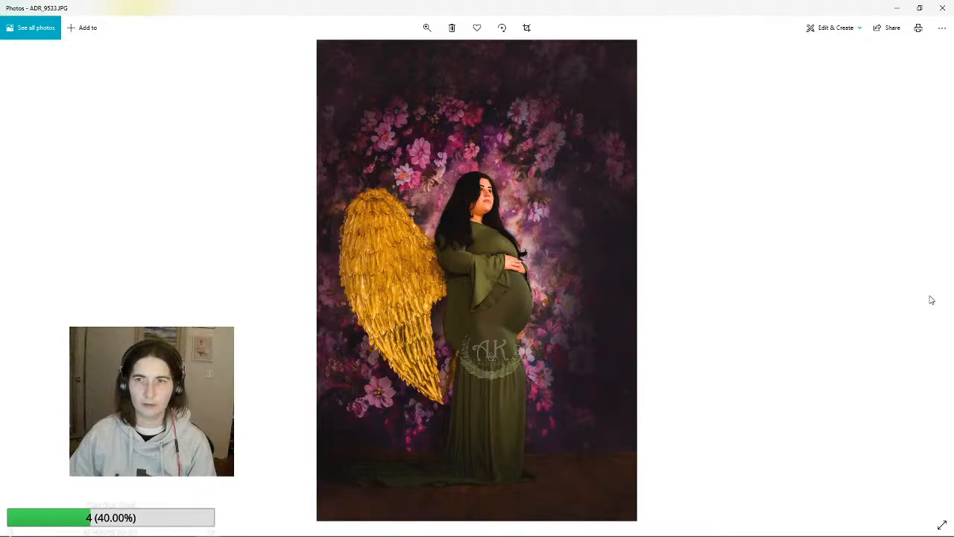
left_click(930, 273)
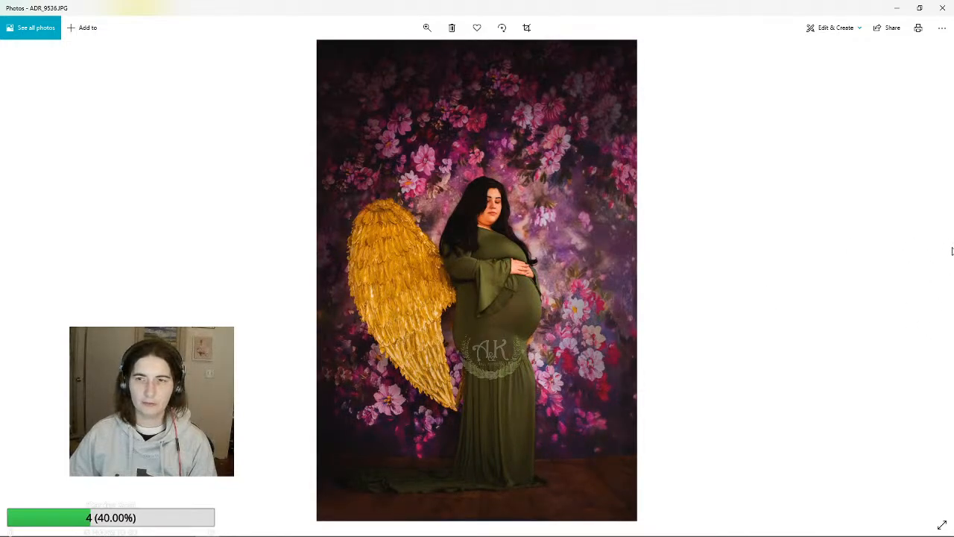